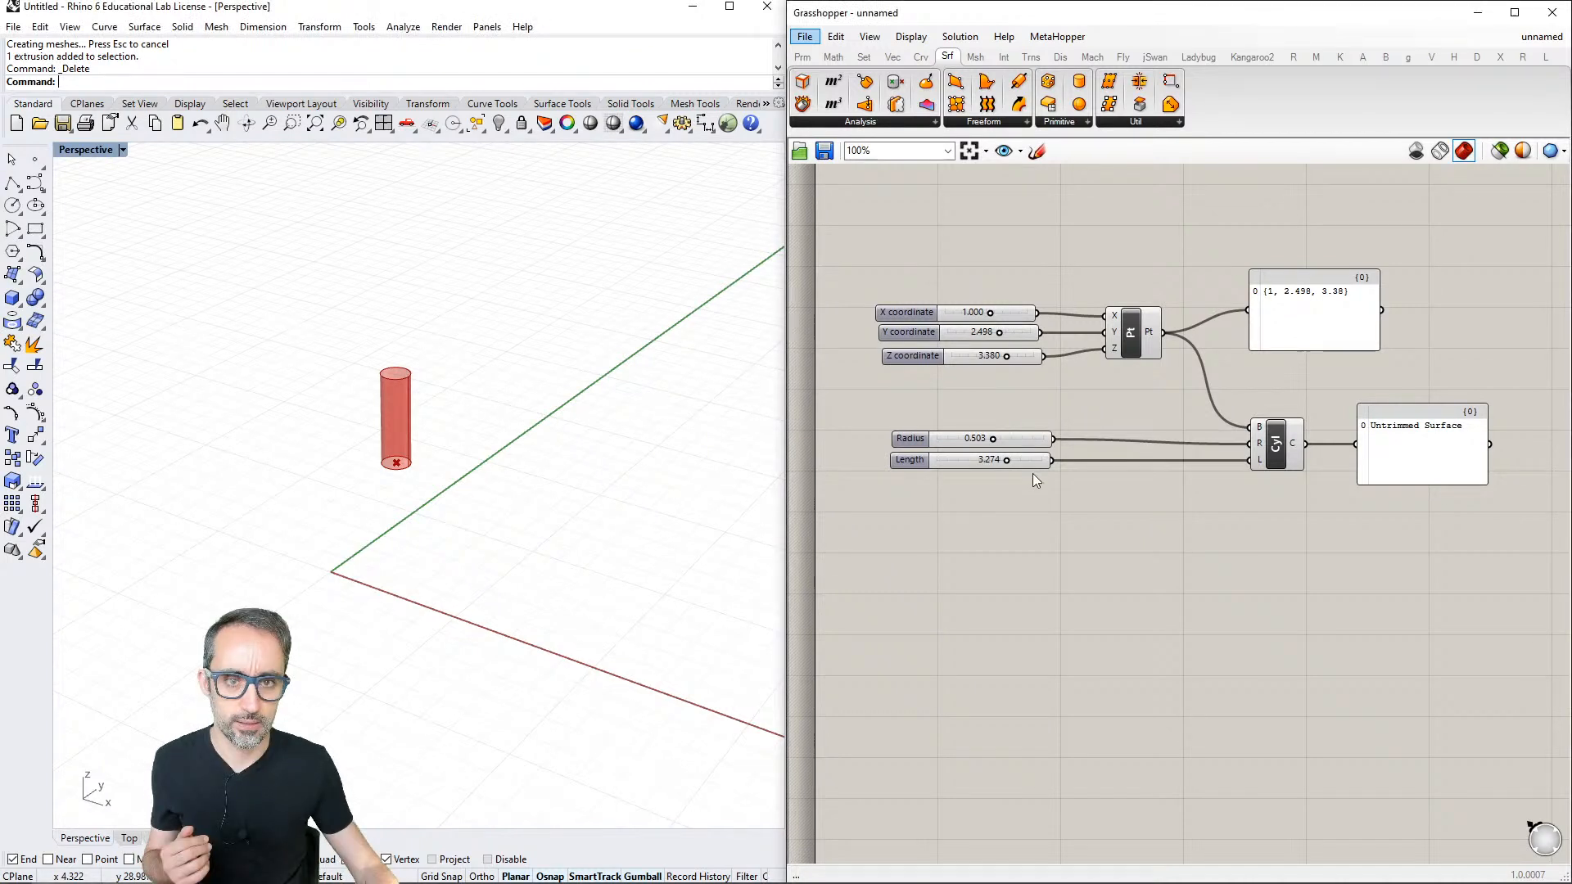
- Place a Bifocals component above the Construct Point component to show component names, and delete it
click(802, 56)
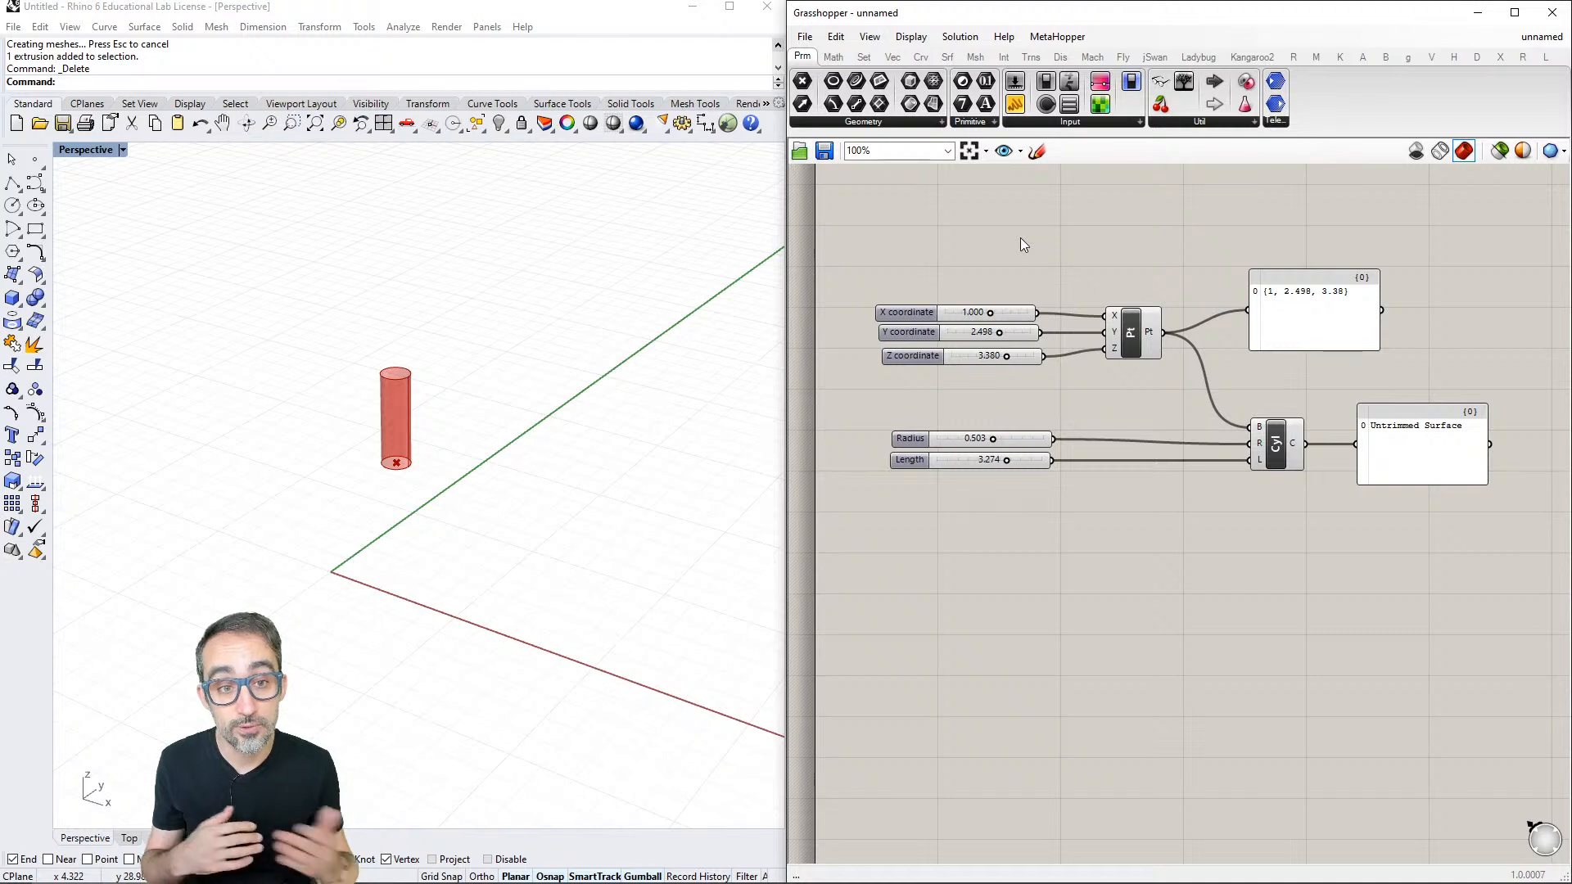
drag(1160, 81, 1120, 232)
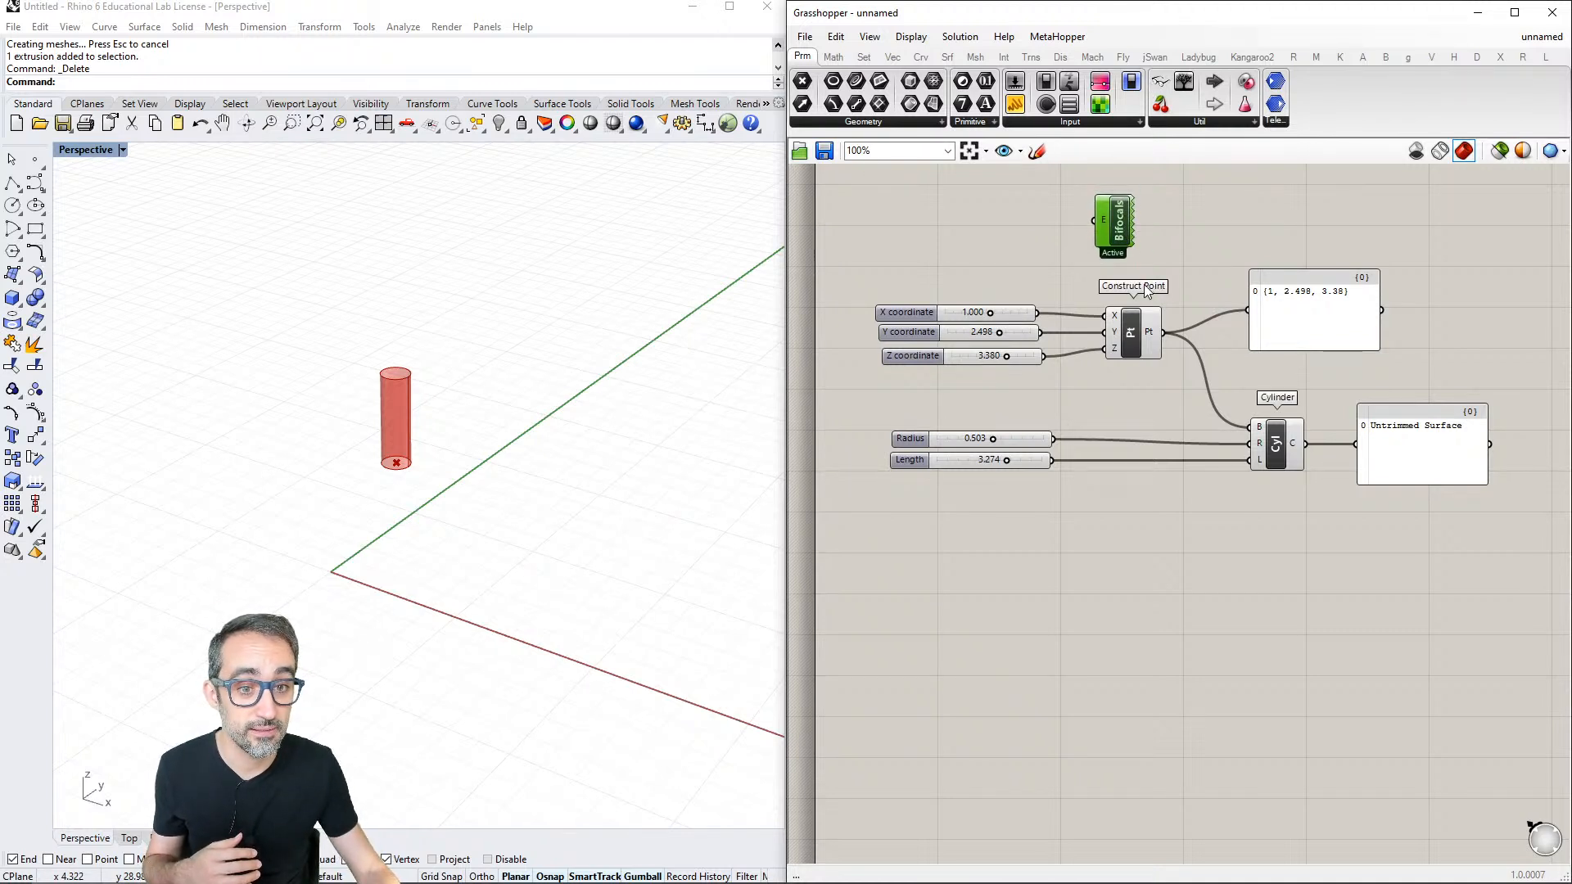
drag(1175, 187, 1119, 232)
key(Delete)
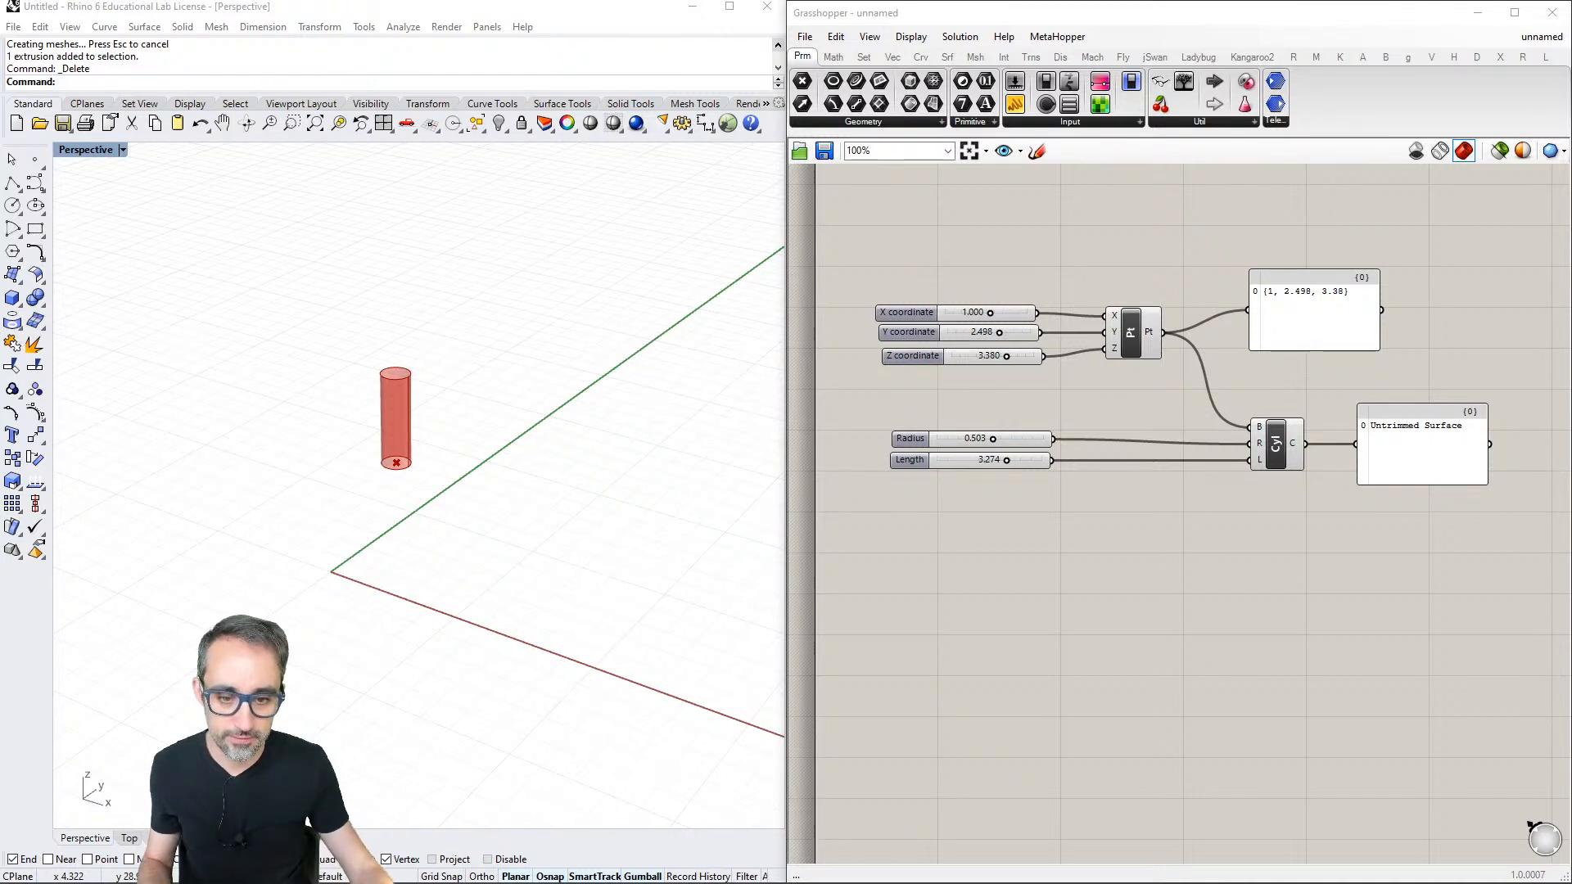
click(1256, 611)
key(super+Right)
key(super+Left)
key(super+Left)
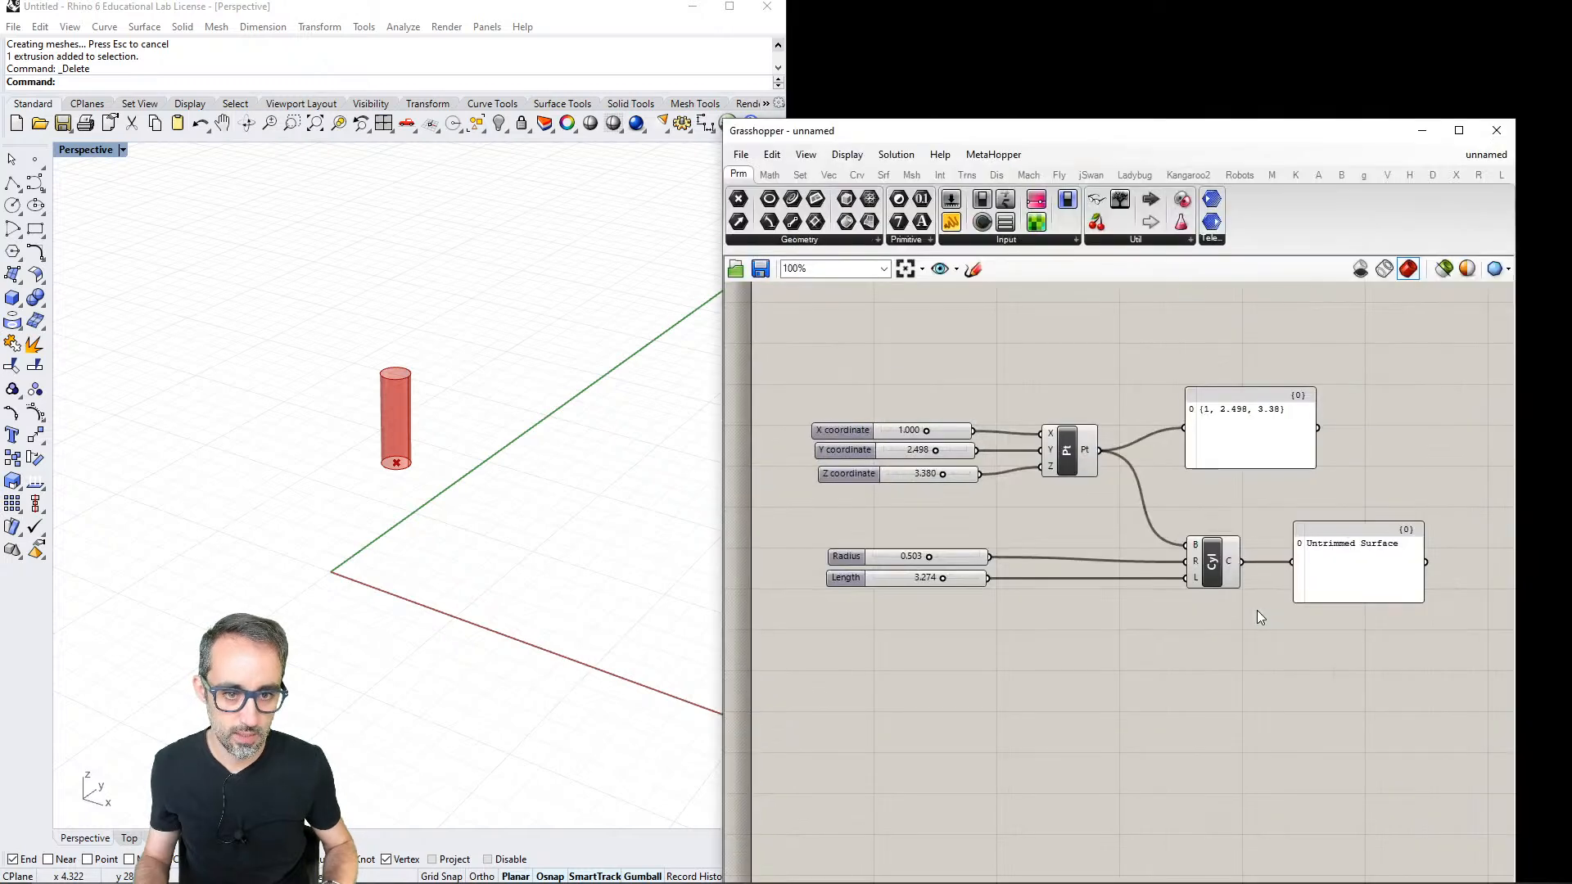
key(super+Right)
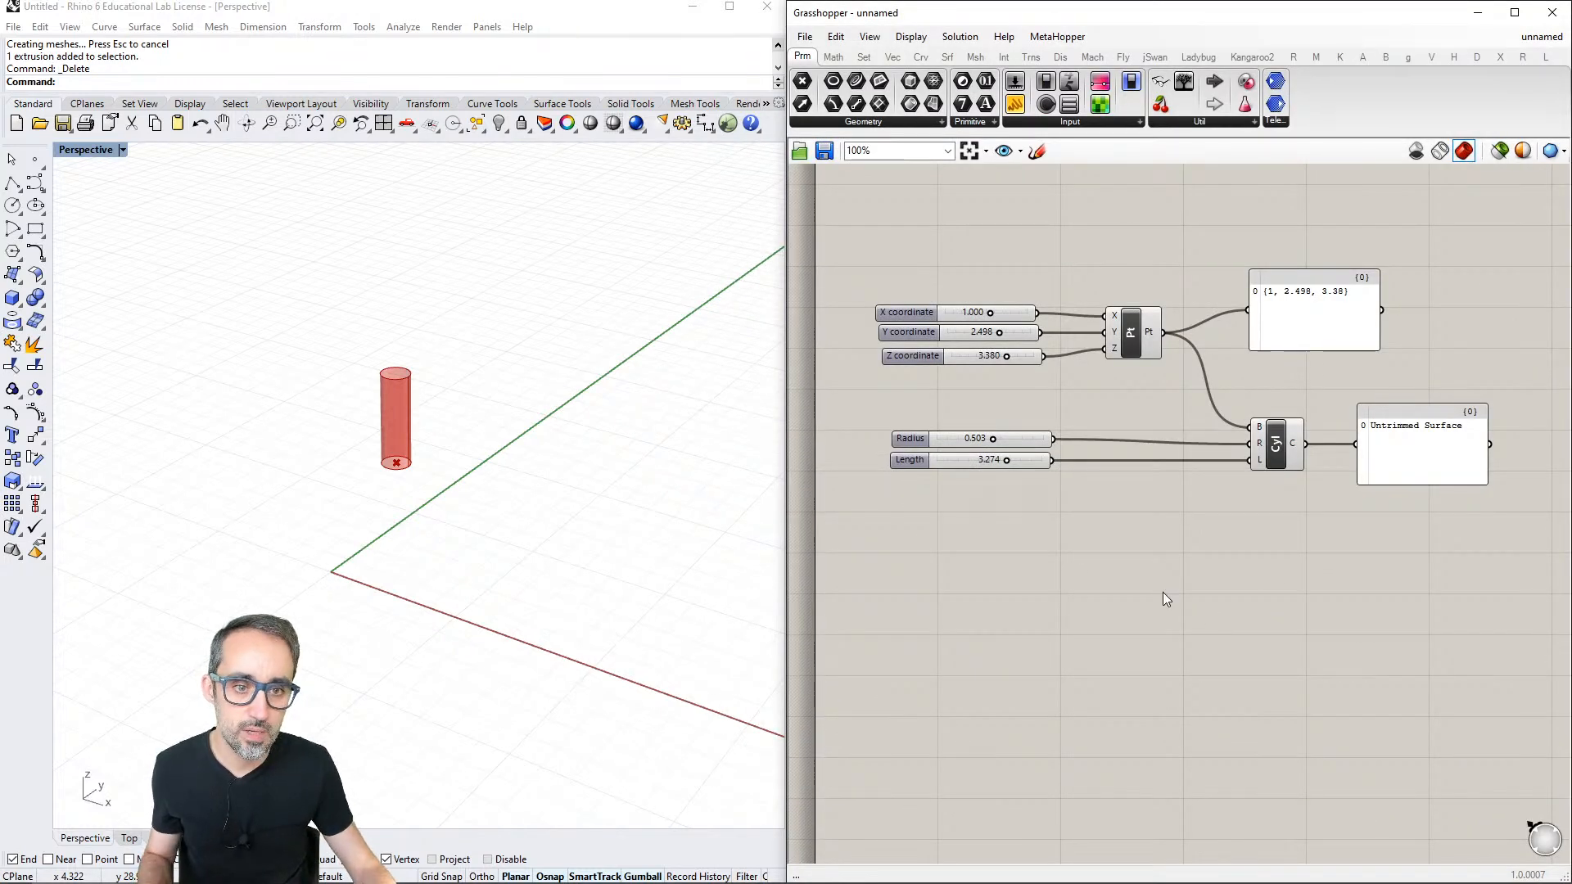
- Save the cylinder definition to the Desktop as a Grasshopper Binary file named "Basic cylinder"
key(ctrl+s)
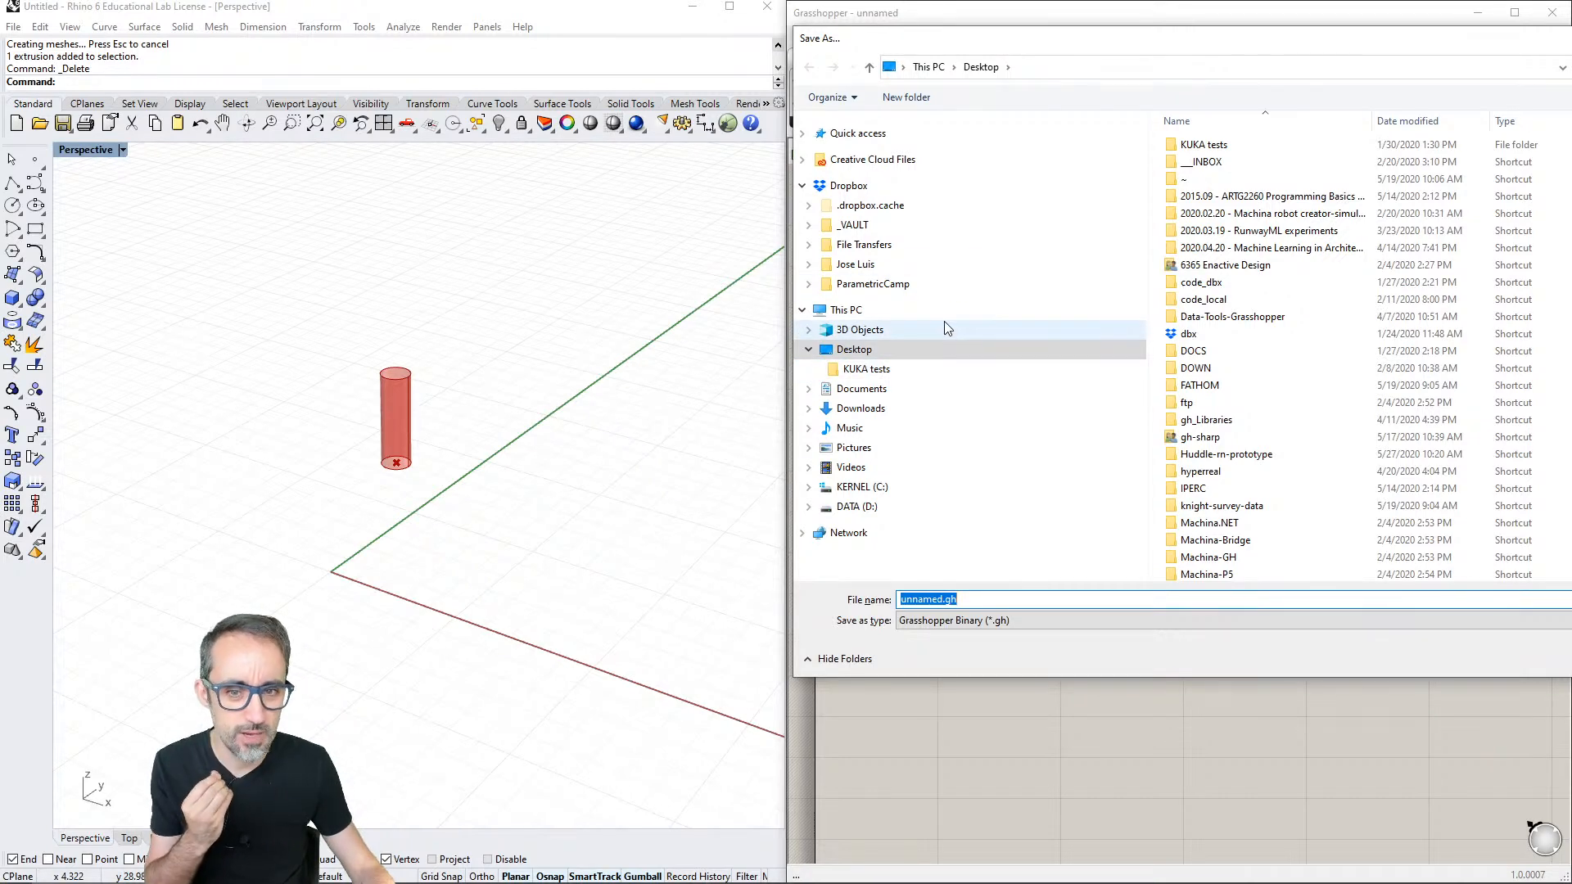
drag(1240, 45, 778, 119)
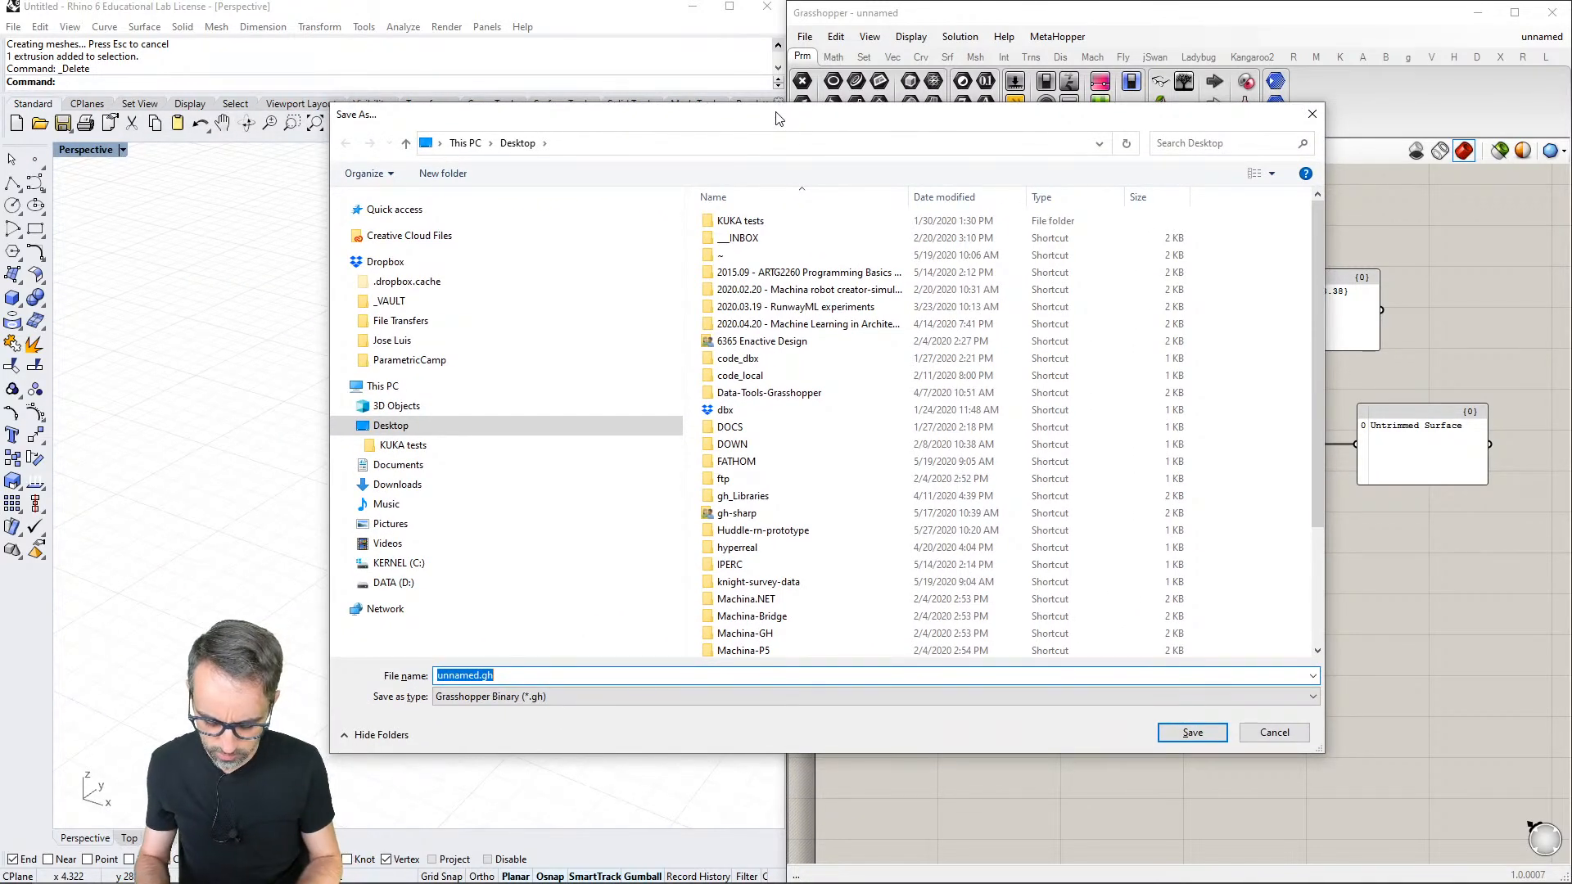
text(Basic)
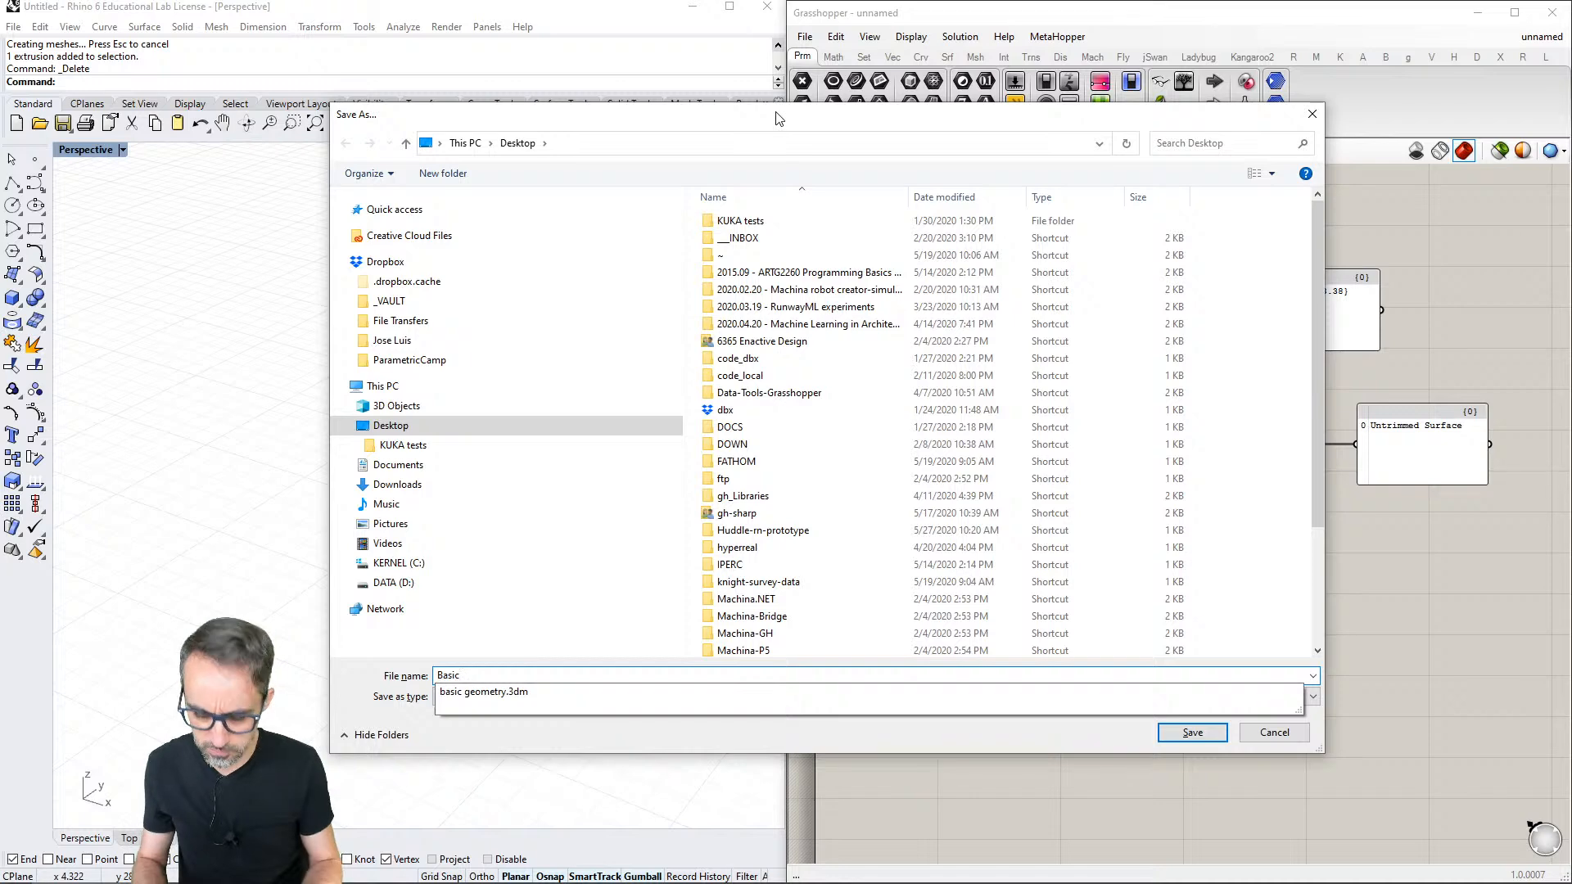
text( cylinder)
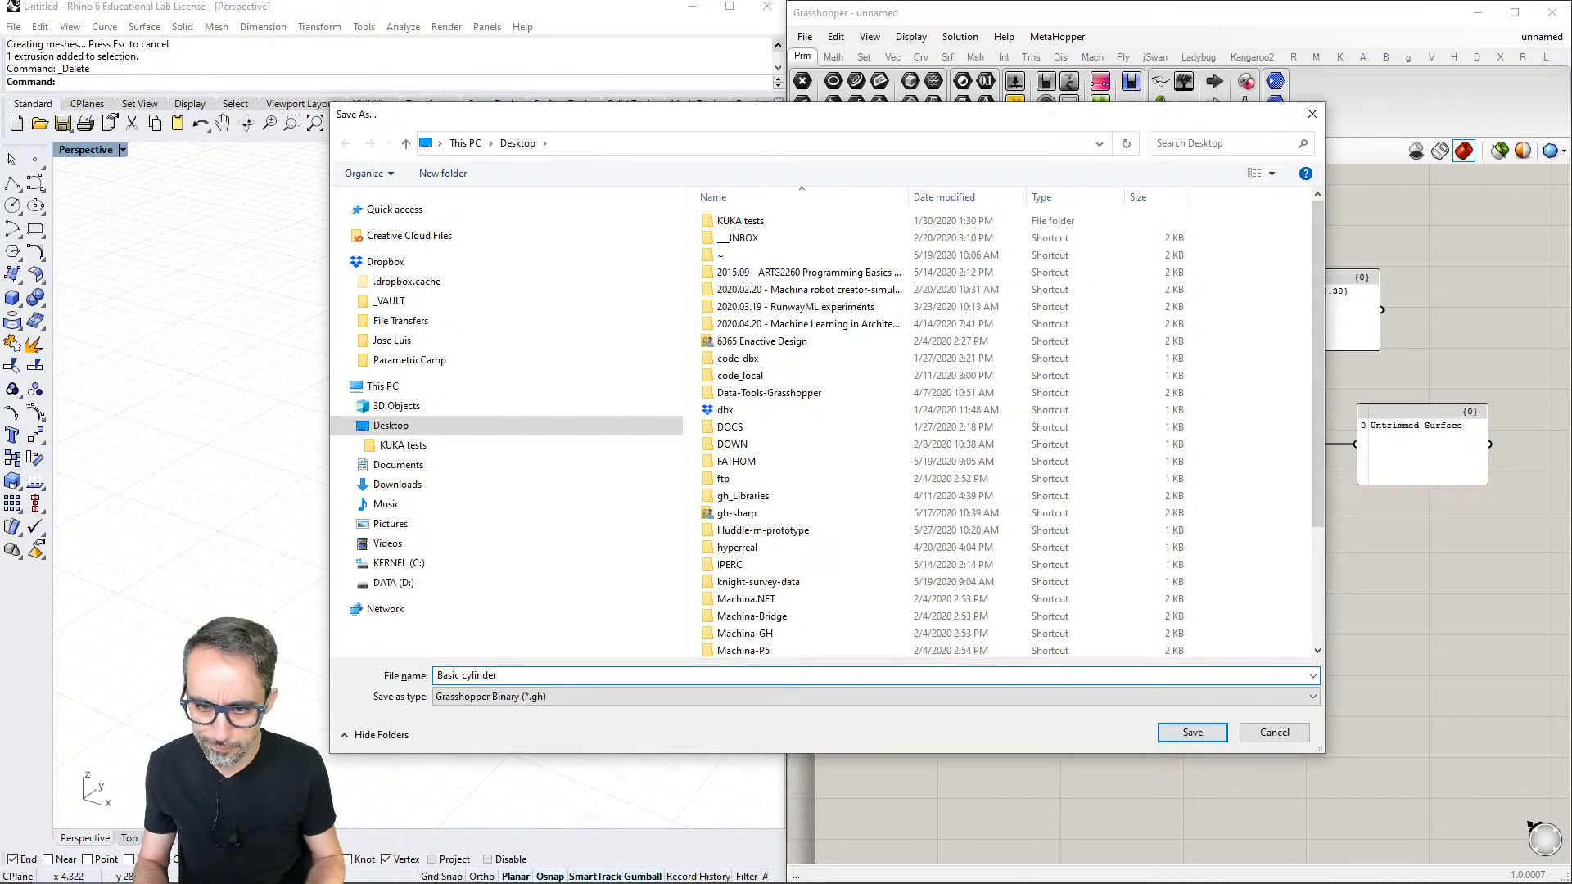
key(Return)
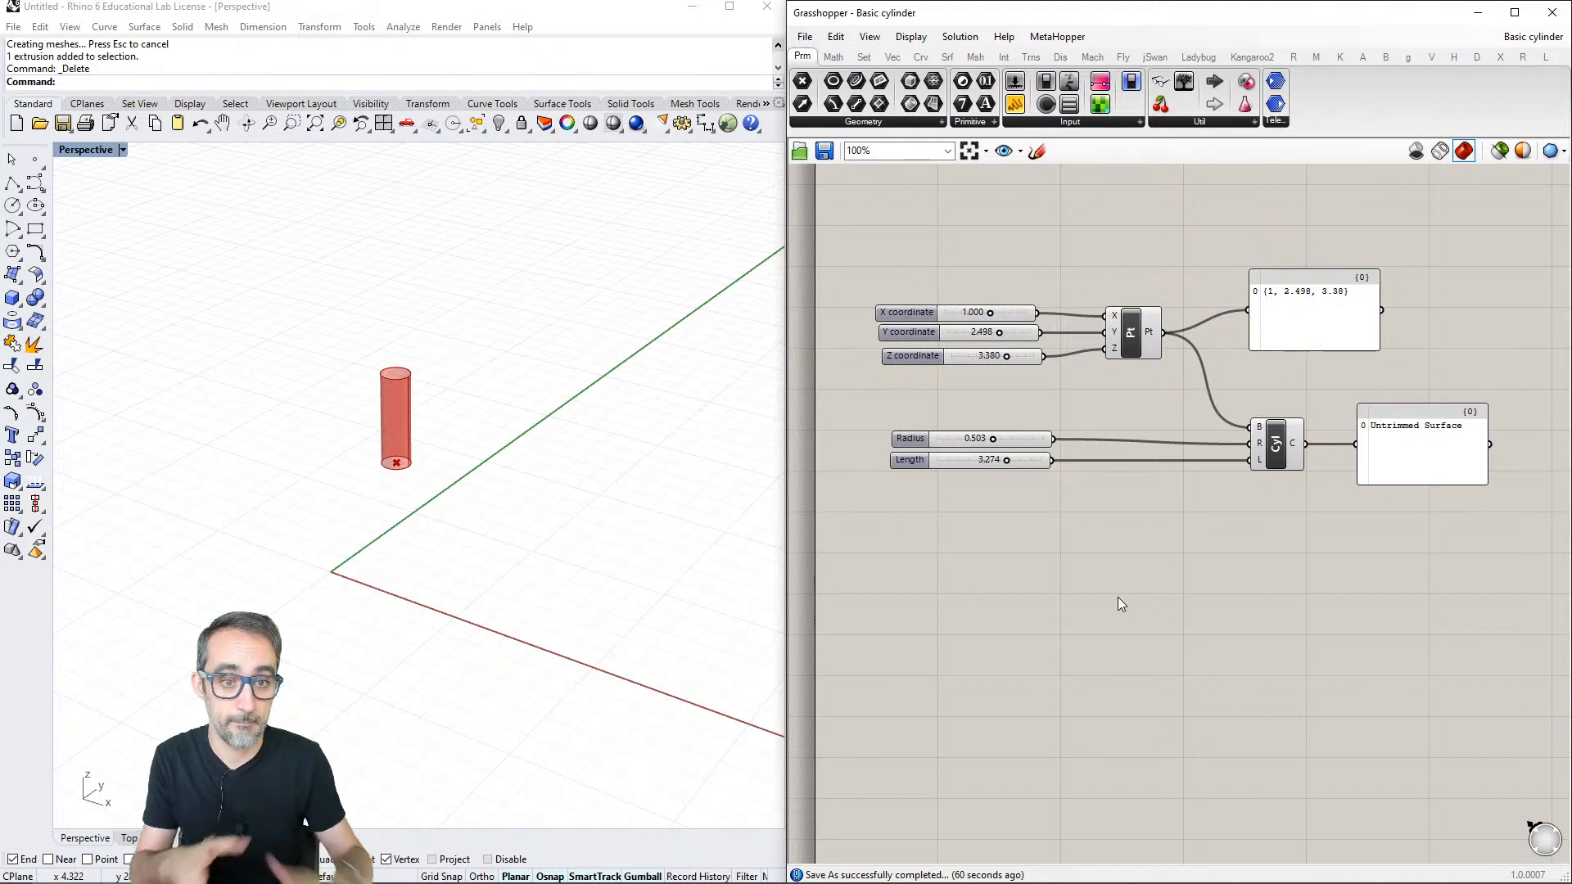
- Delete all components of the cylinder definition from the canvas and start a new Grasshopper document
drag(1431, 574, 896, 268)
key(Delete)
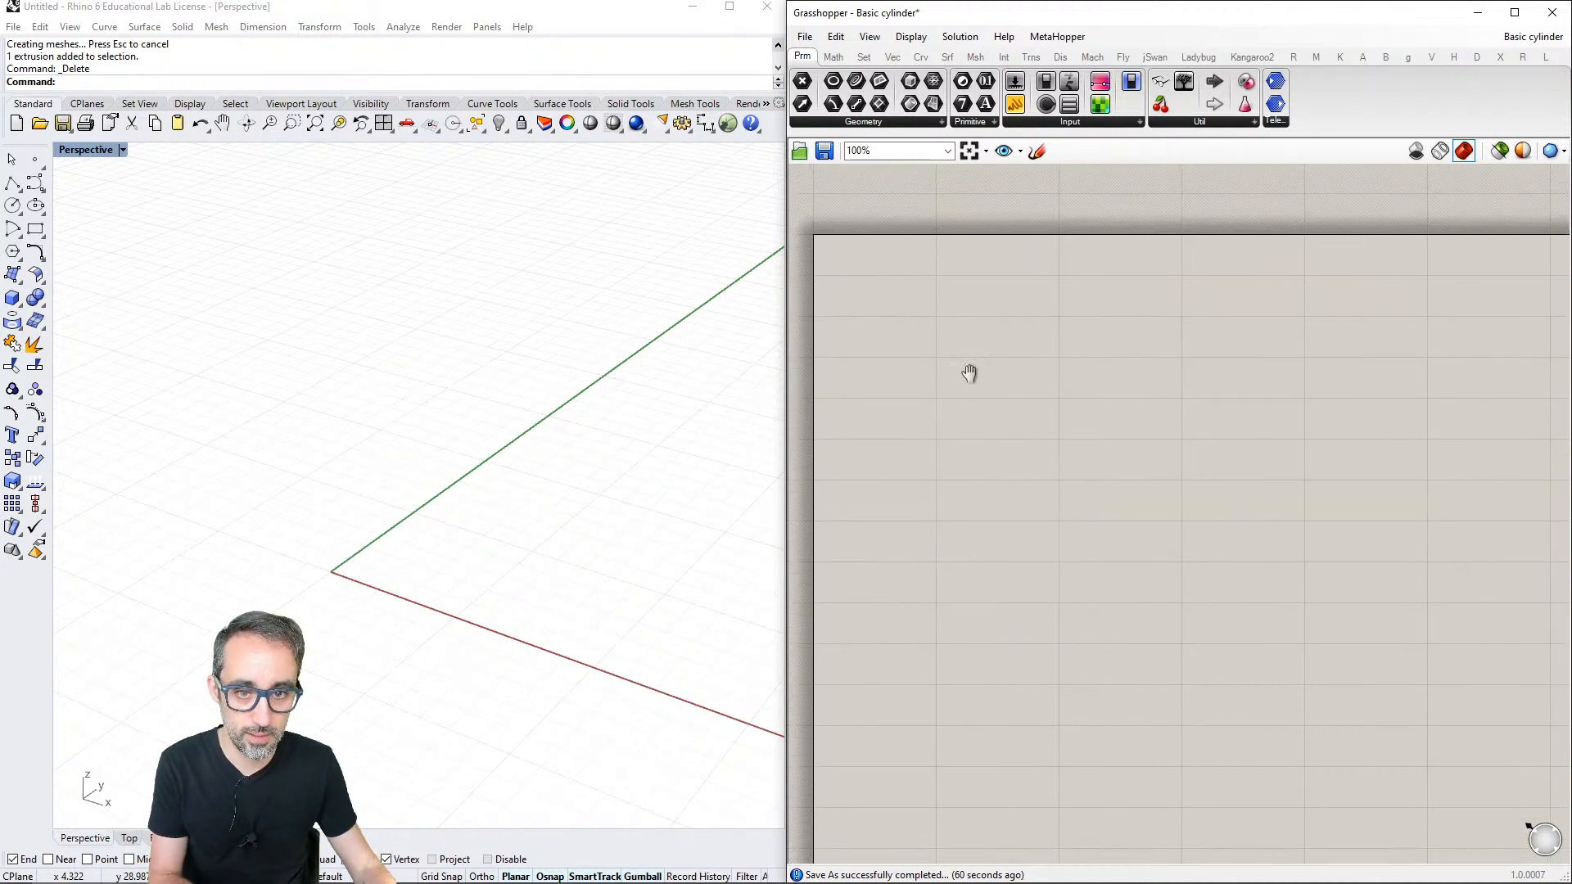
right_drag(972, 376, 963, 313)
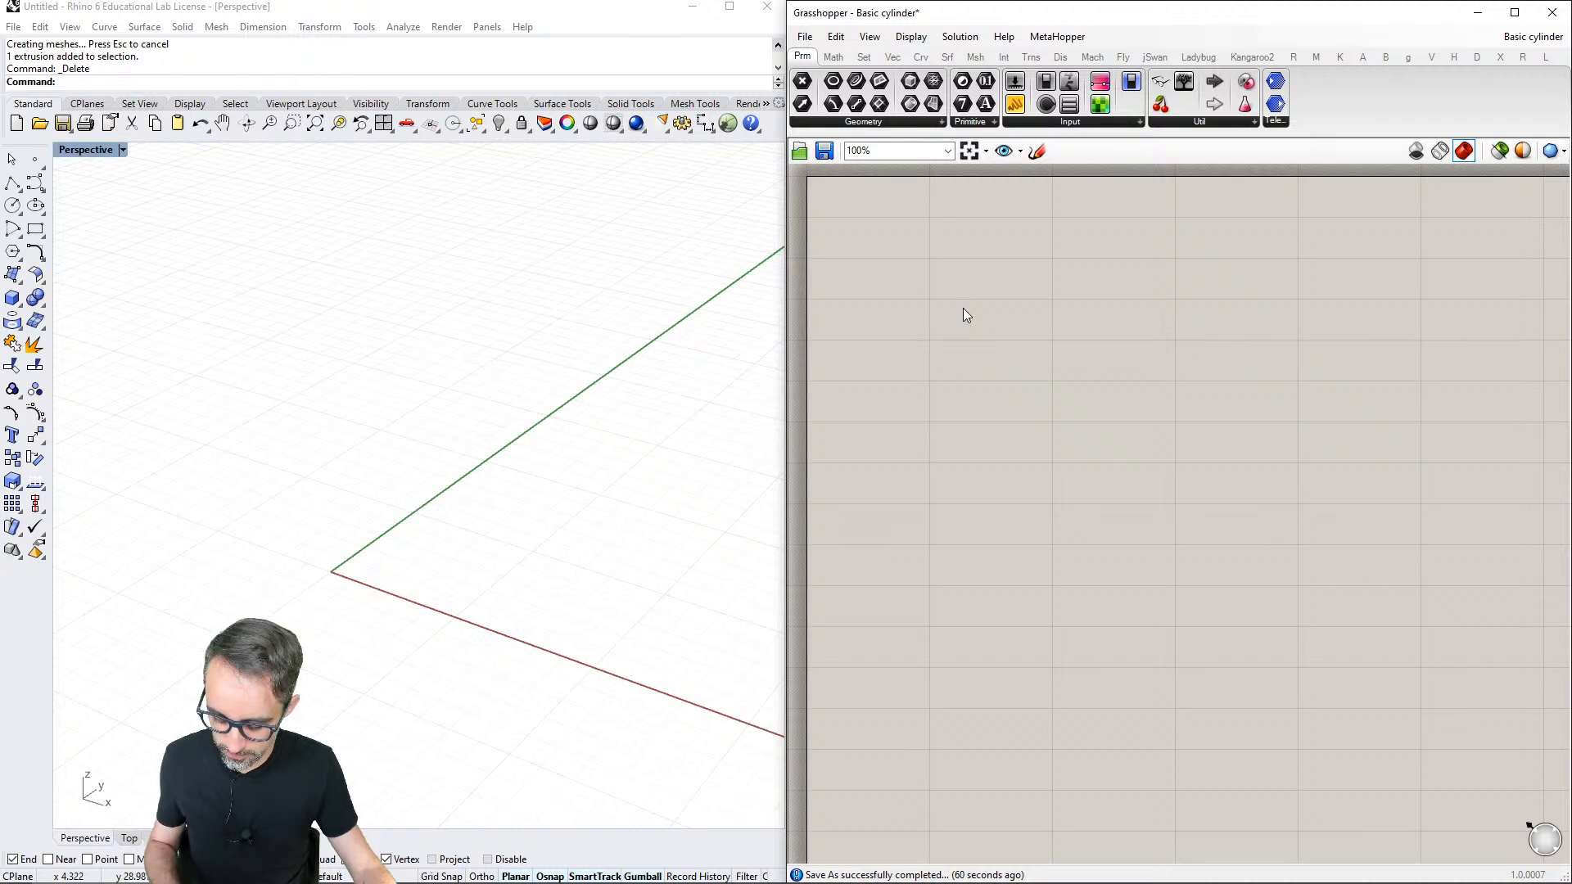
key(ctrl+n)
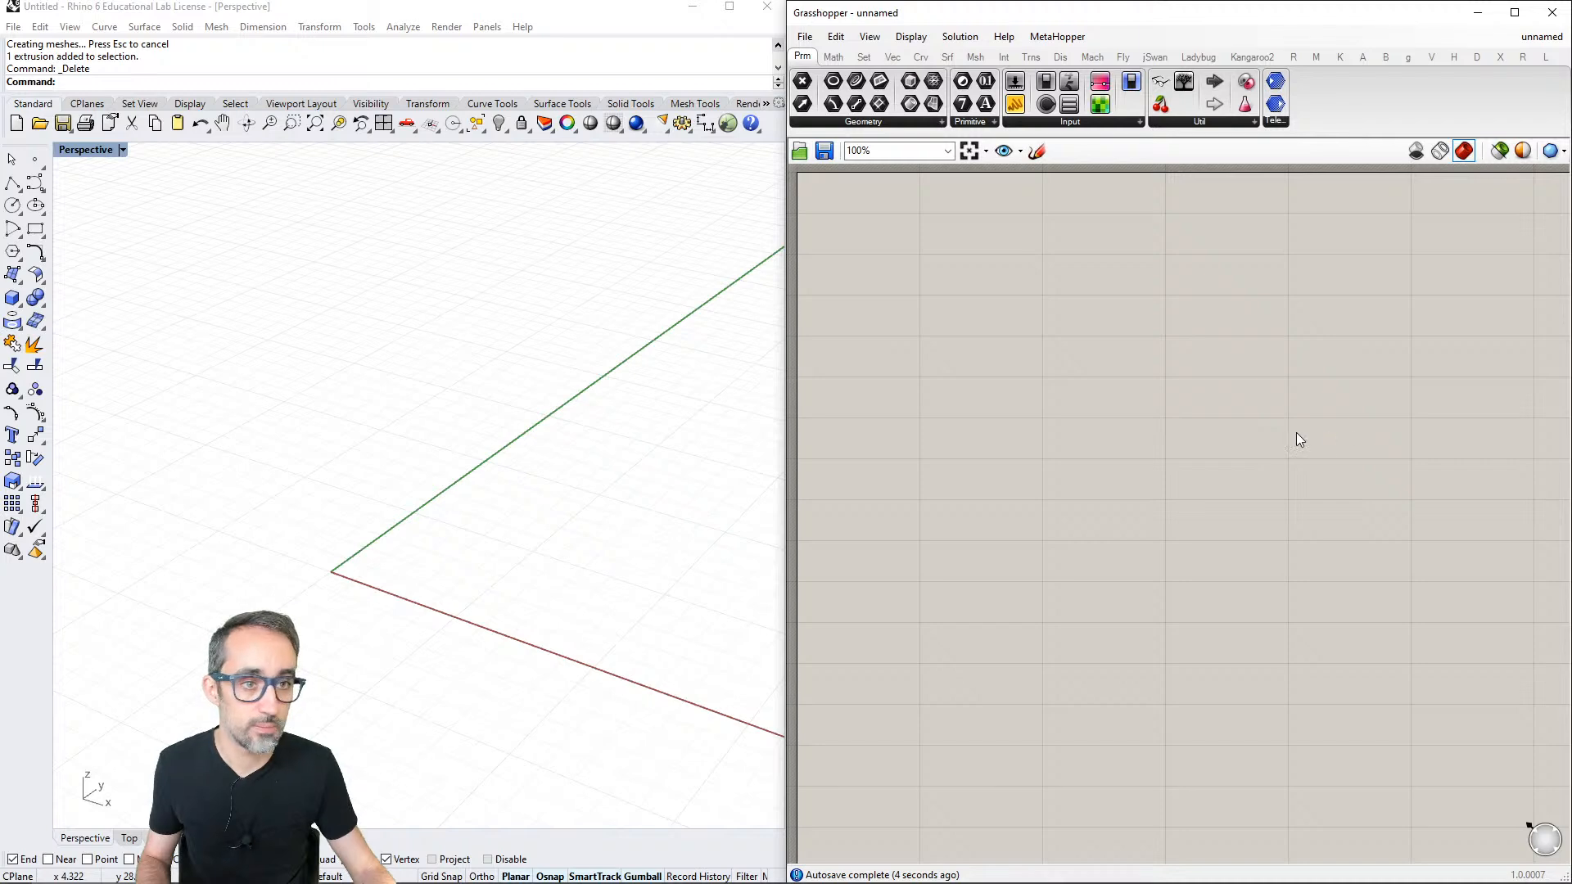
- Dock the Rhino window to its half of the screen beside Grasshopper and return to the empty canvas
click(414, 8)
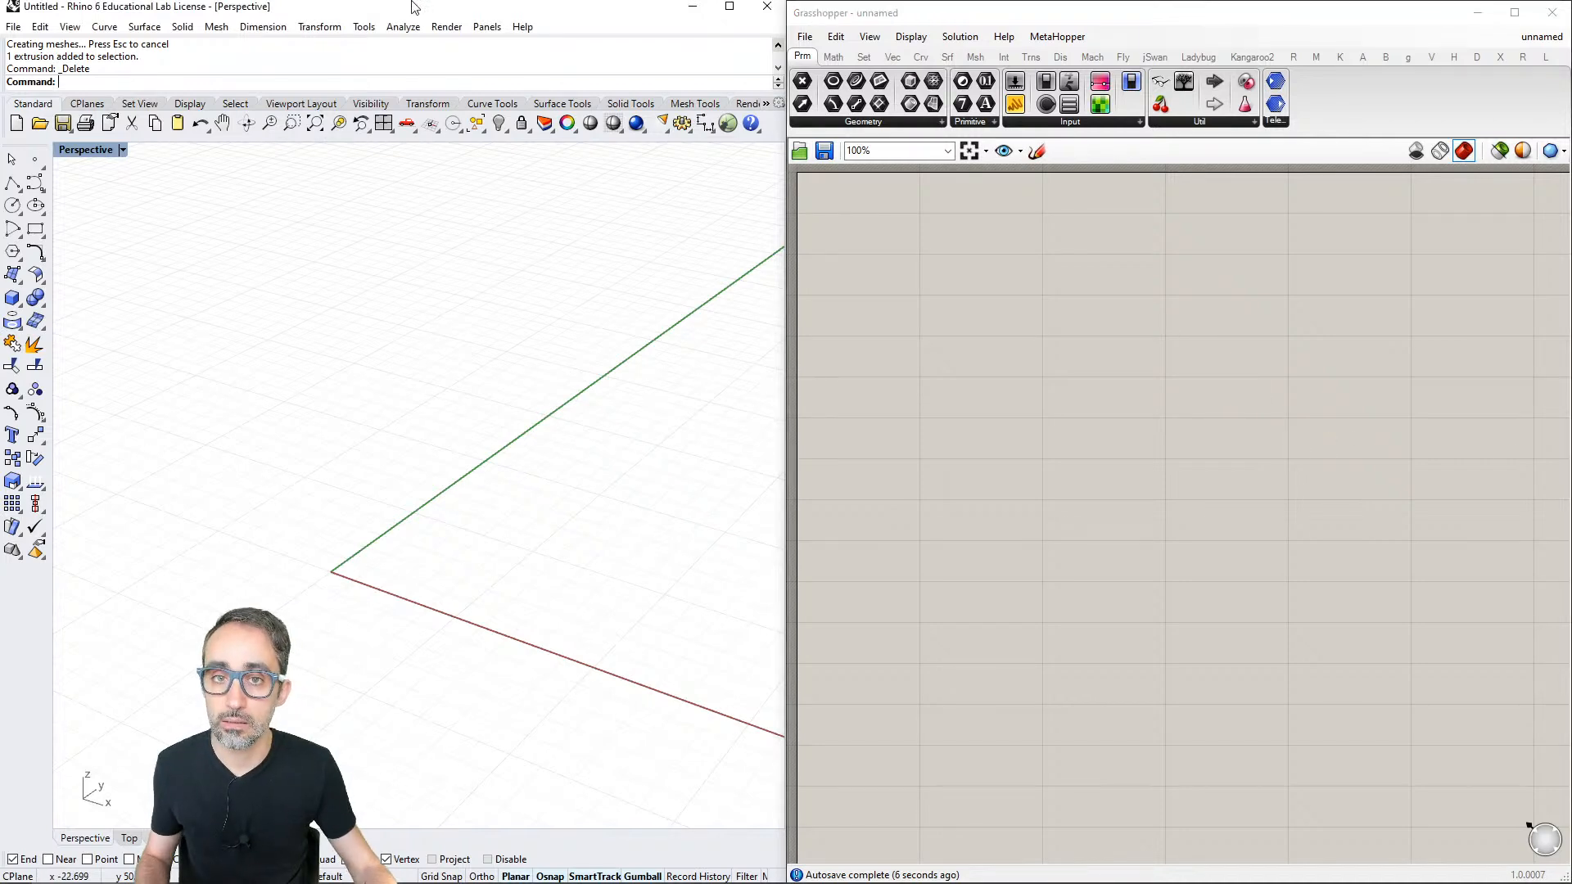
key(super+Left)
key(Escape)
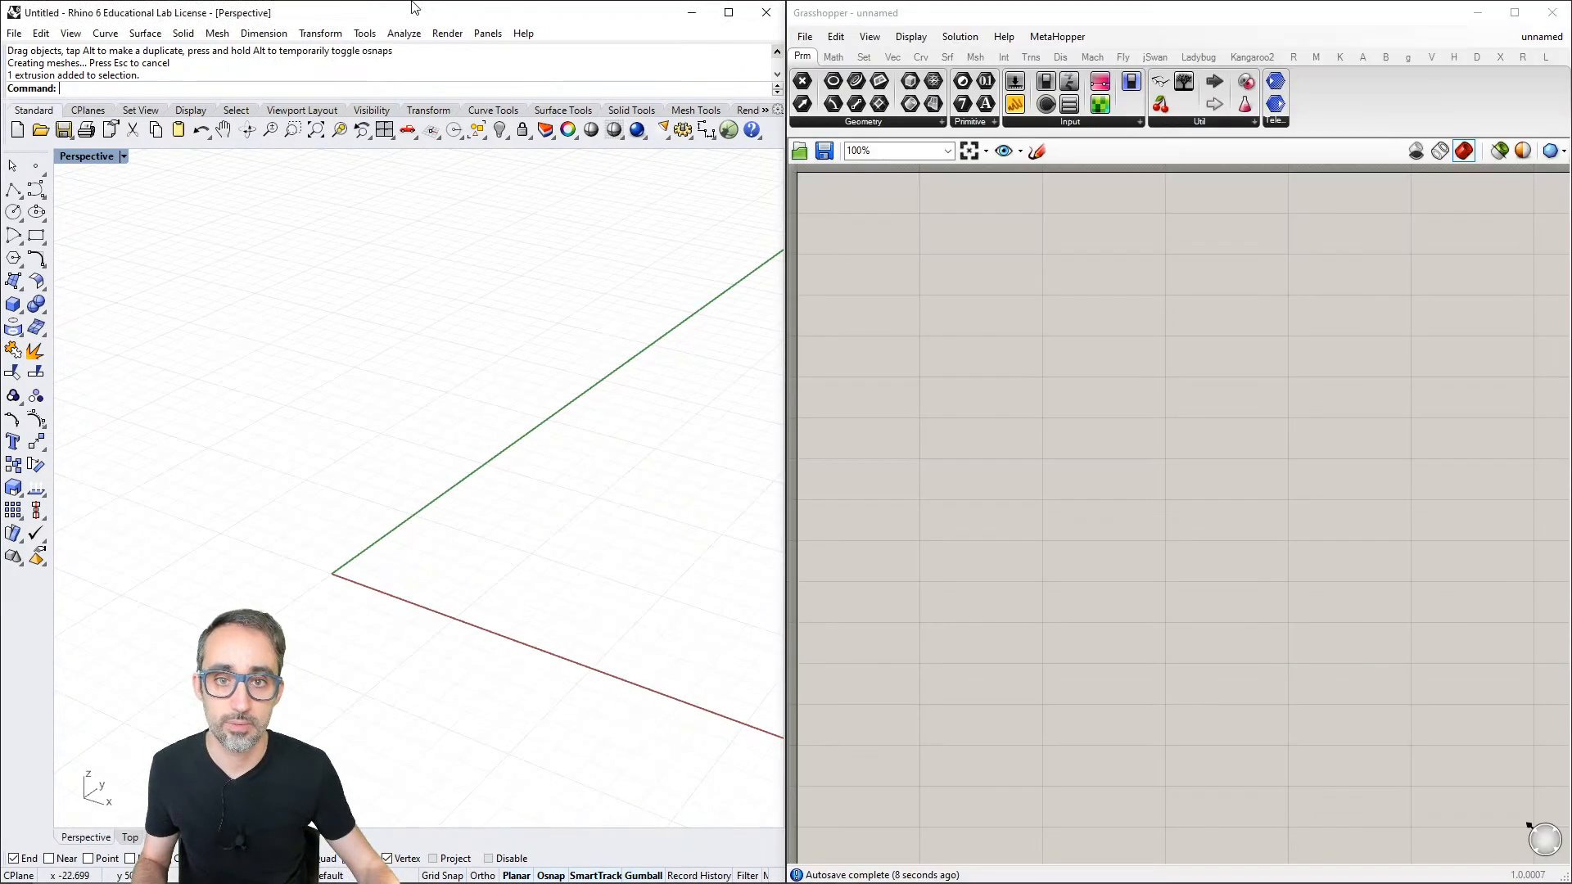
click(1098, 242)
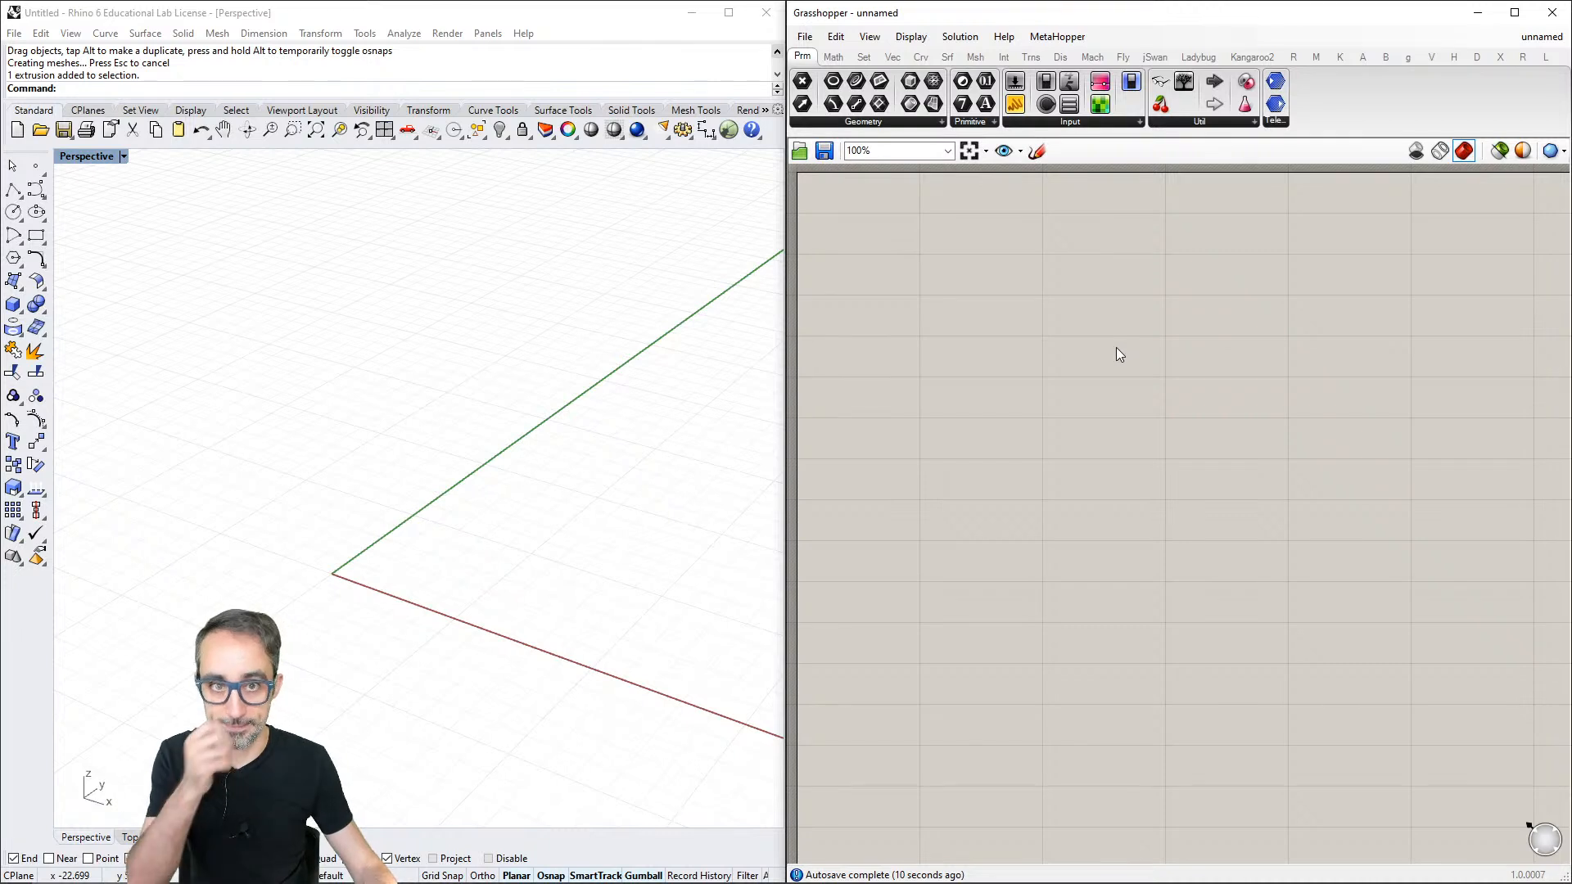
shift+right_drag(442, 484, 485, 412)
click(999, 379)
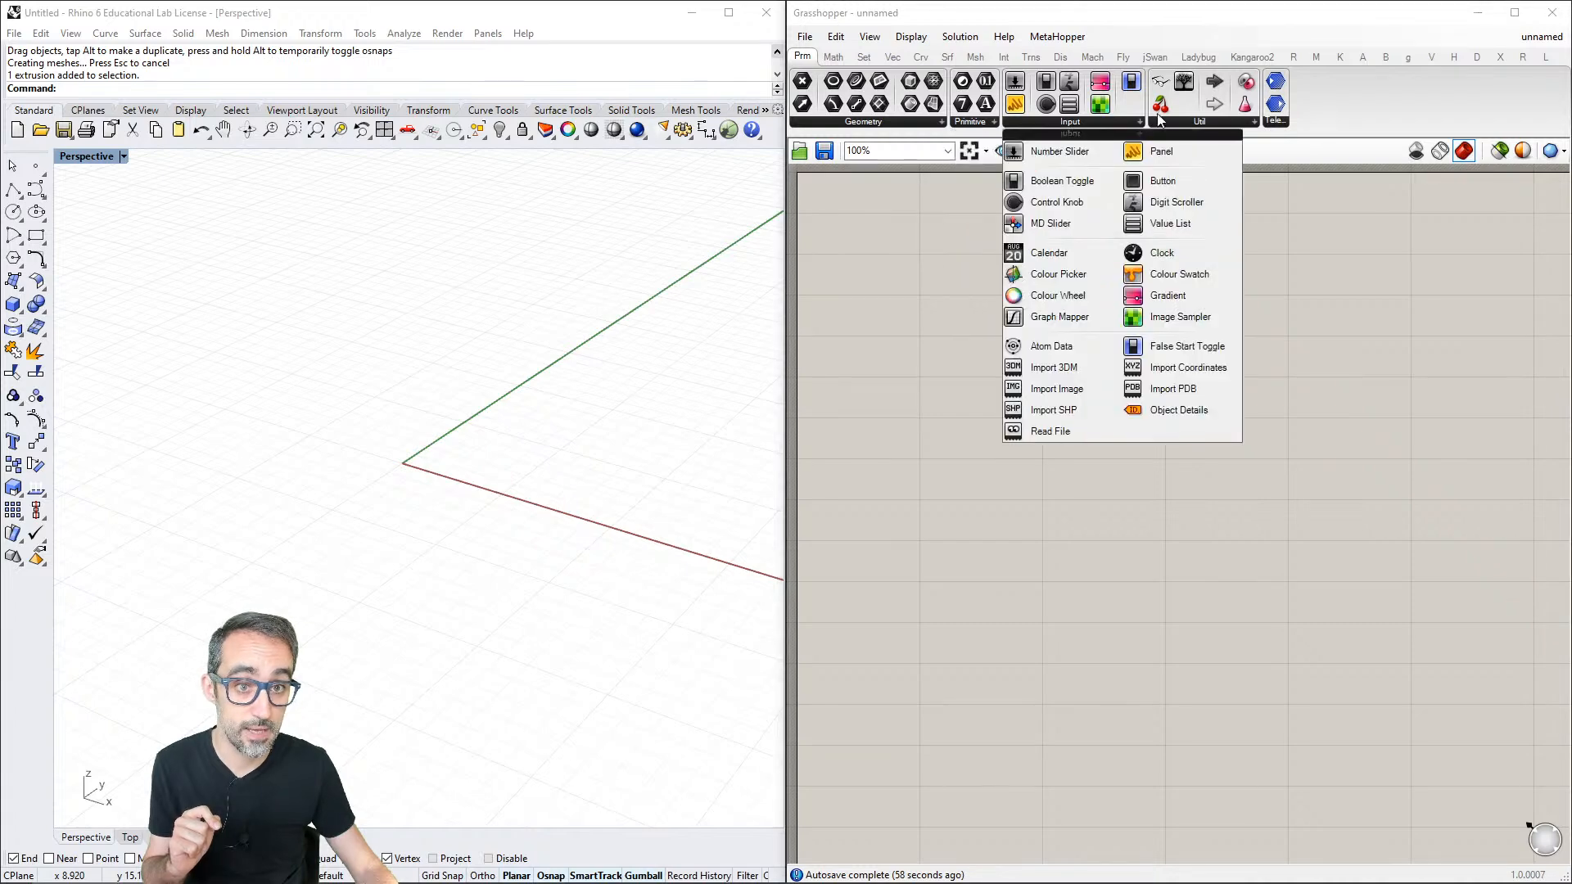
- Compare the native Math and Params components with those of the Ladybug plug-in
click(839, 57)
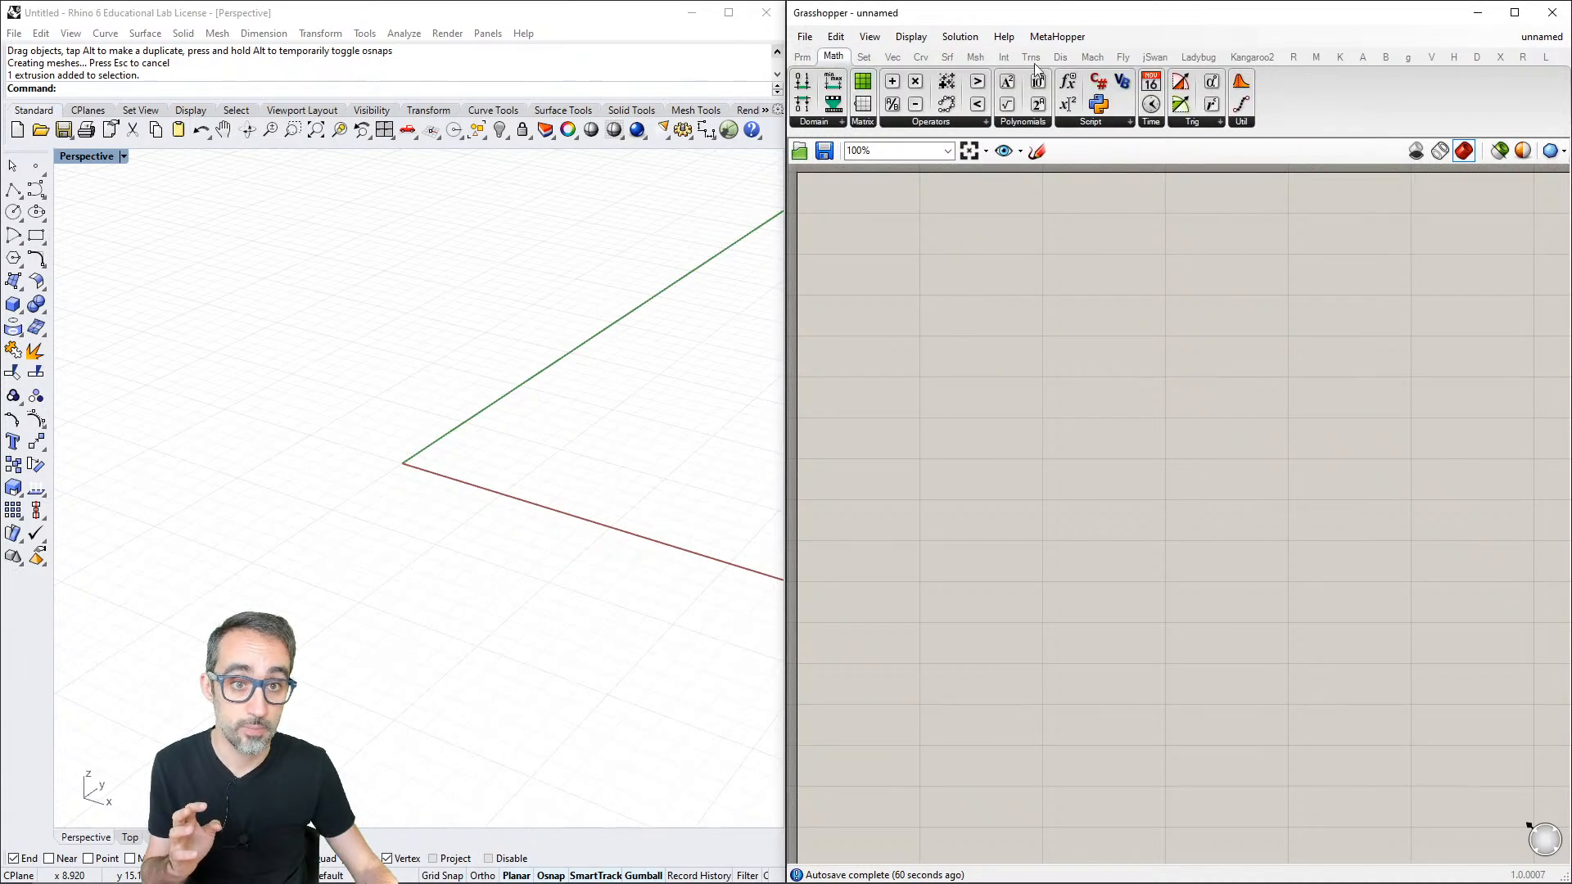
click(1198, 59)
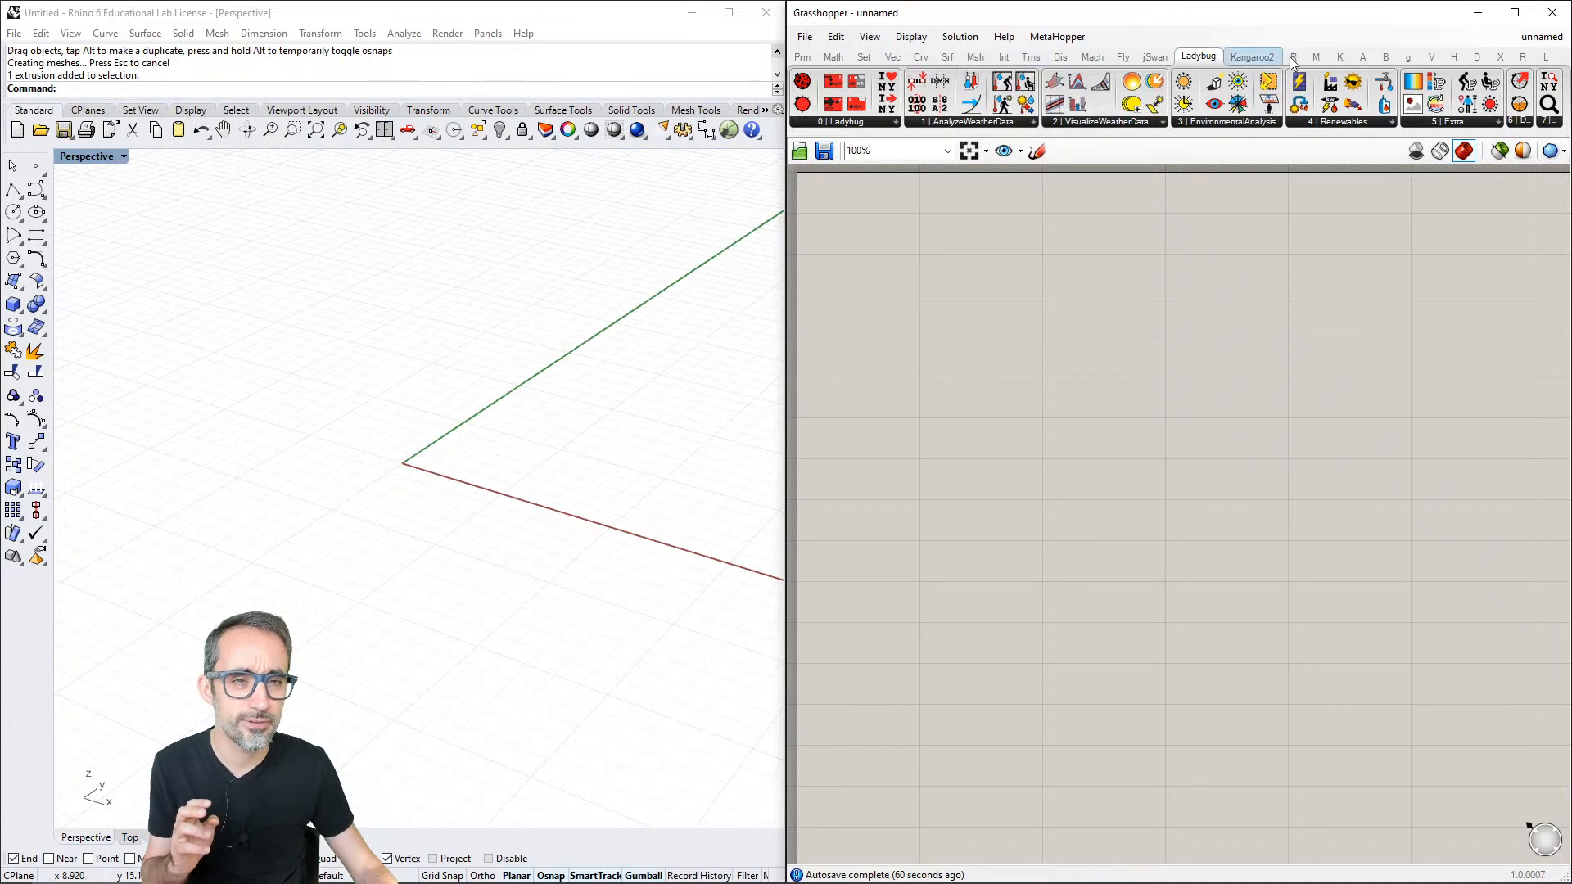
click(810, 56)
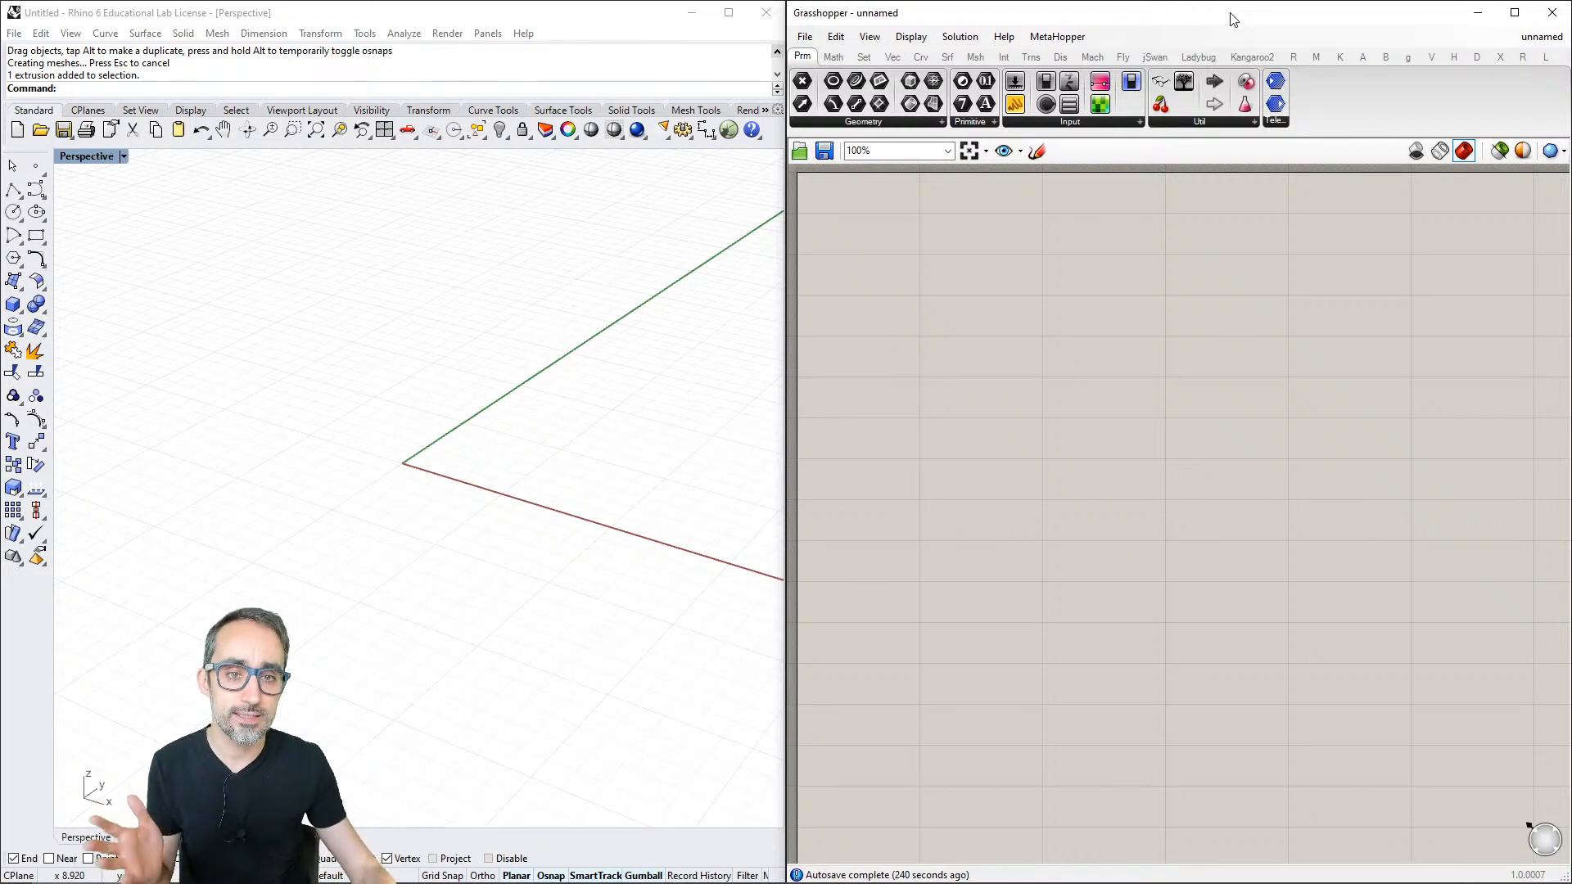
- Examine the available File, Display and Solution commands of Grasshopper
click(807, 37)
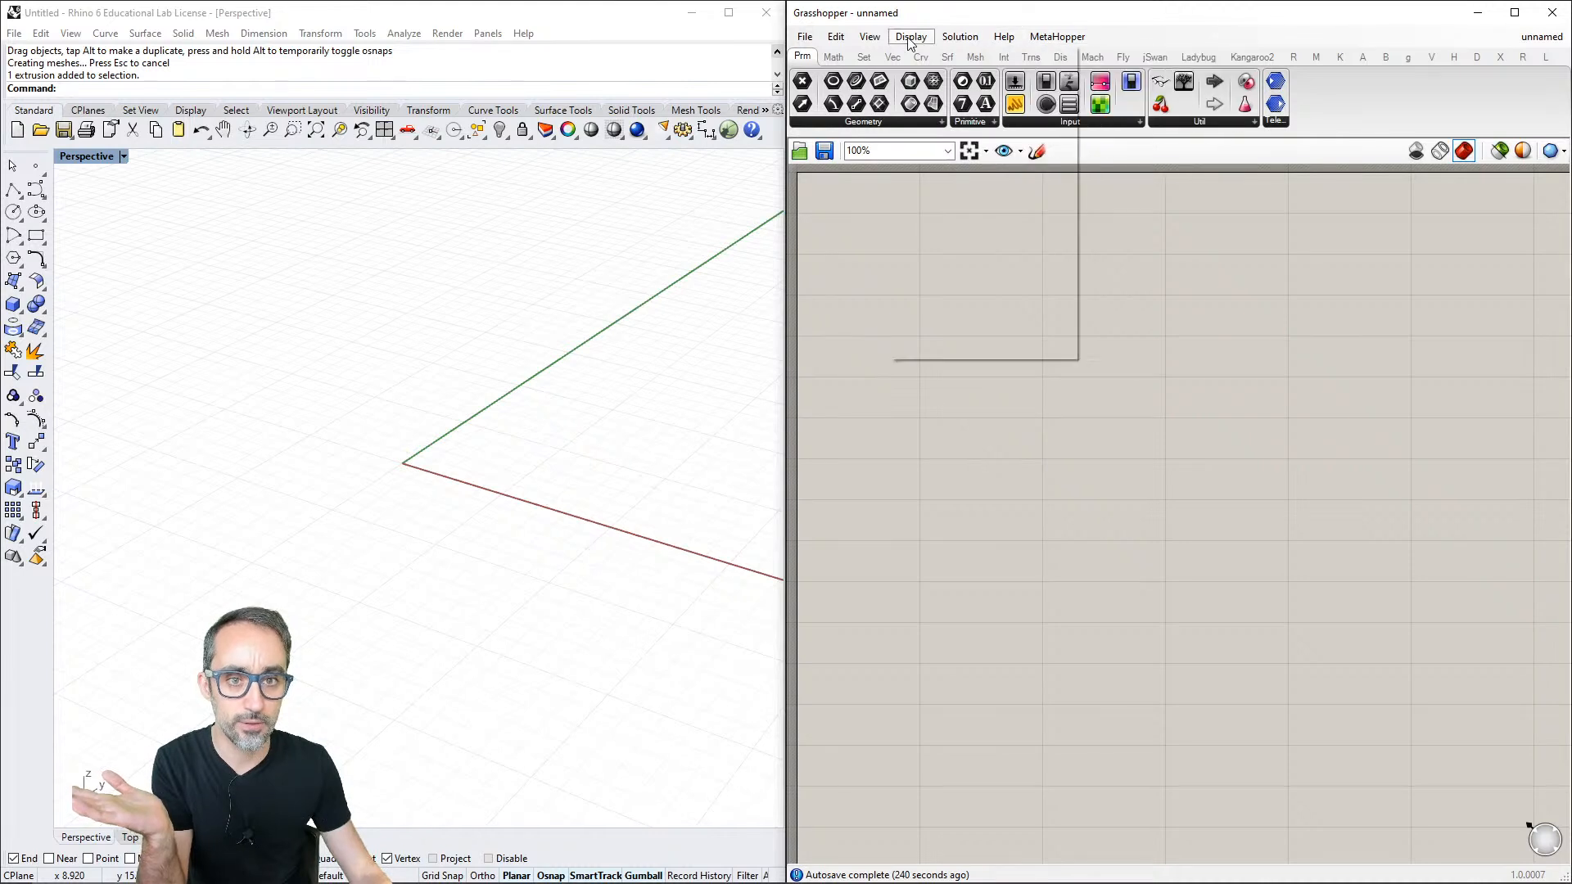
mouse_move(808, 41)
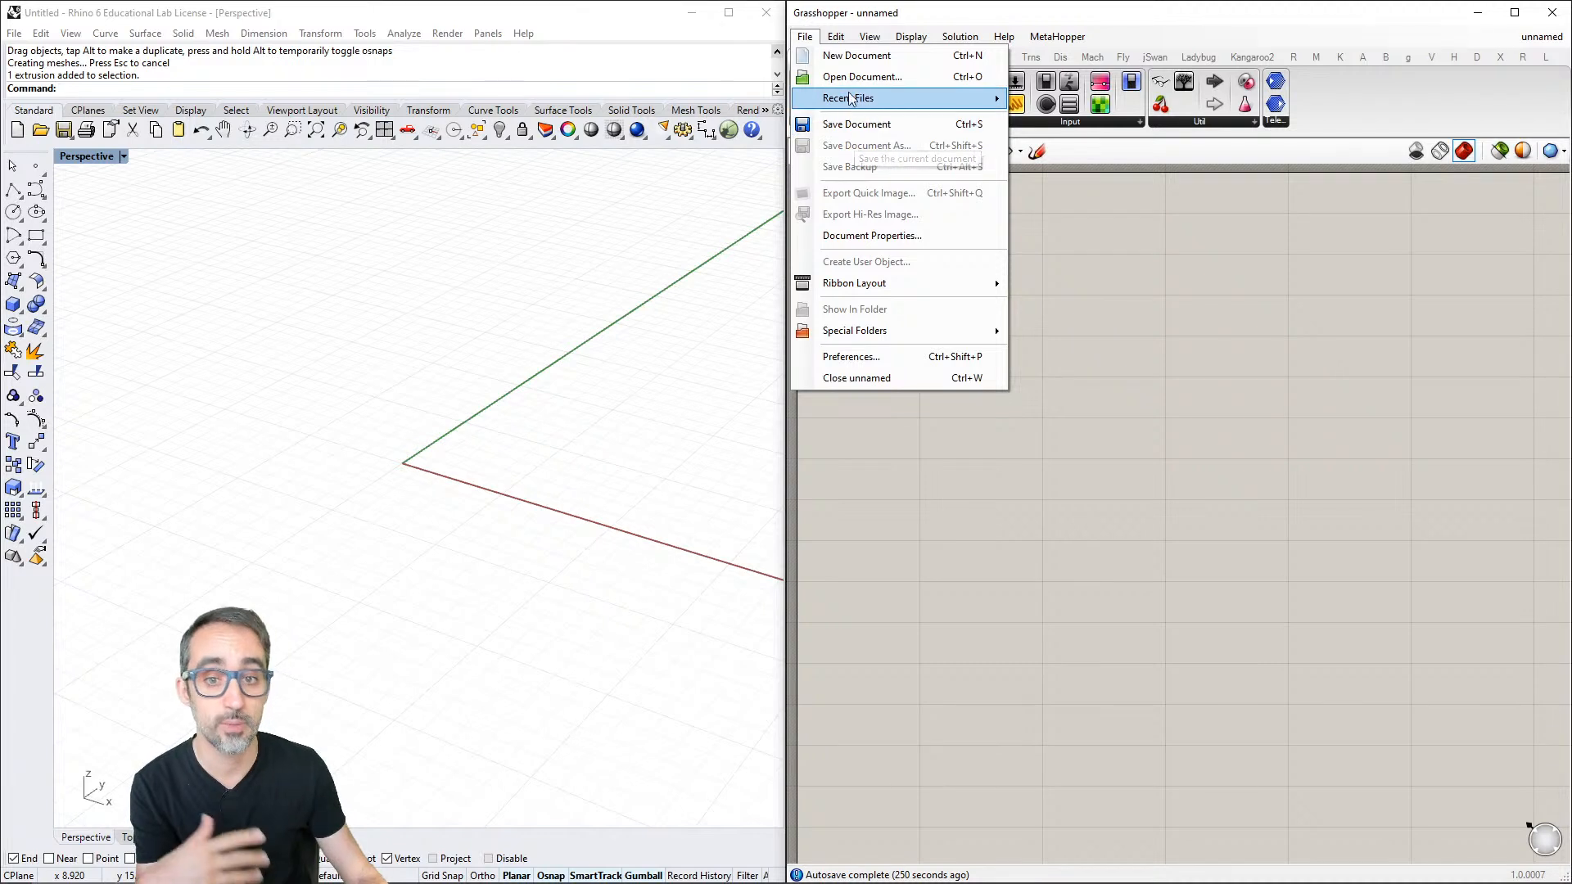
mouse_move(905, 327)
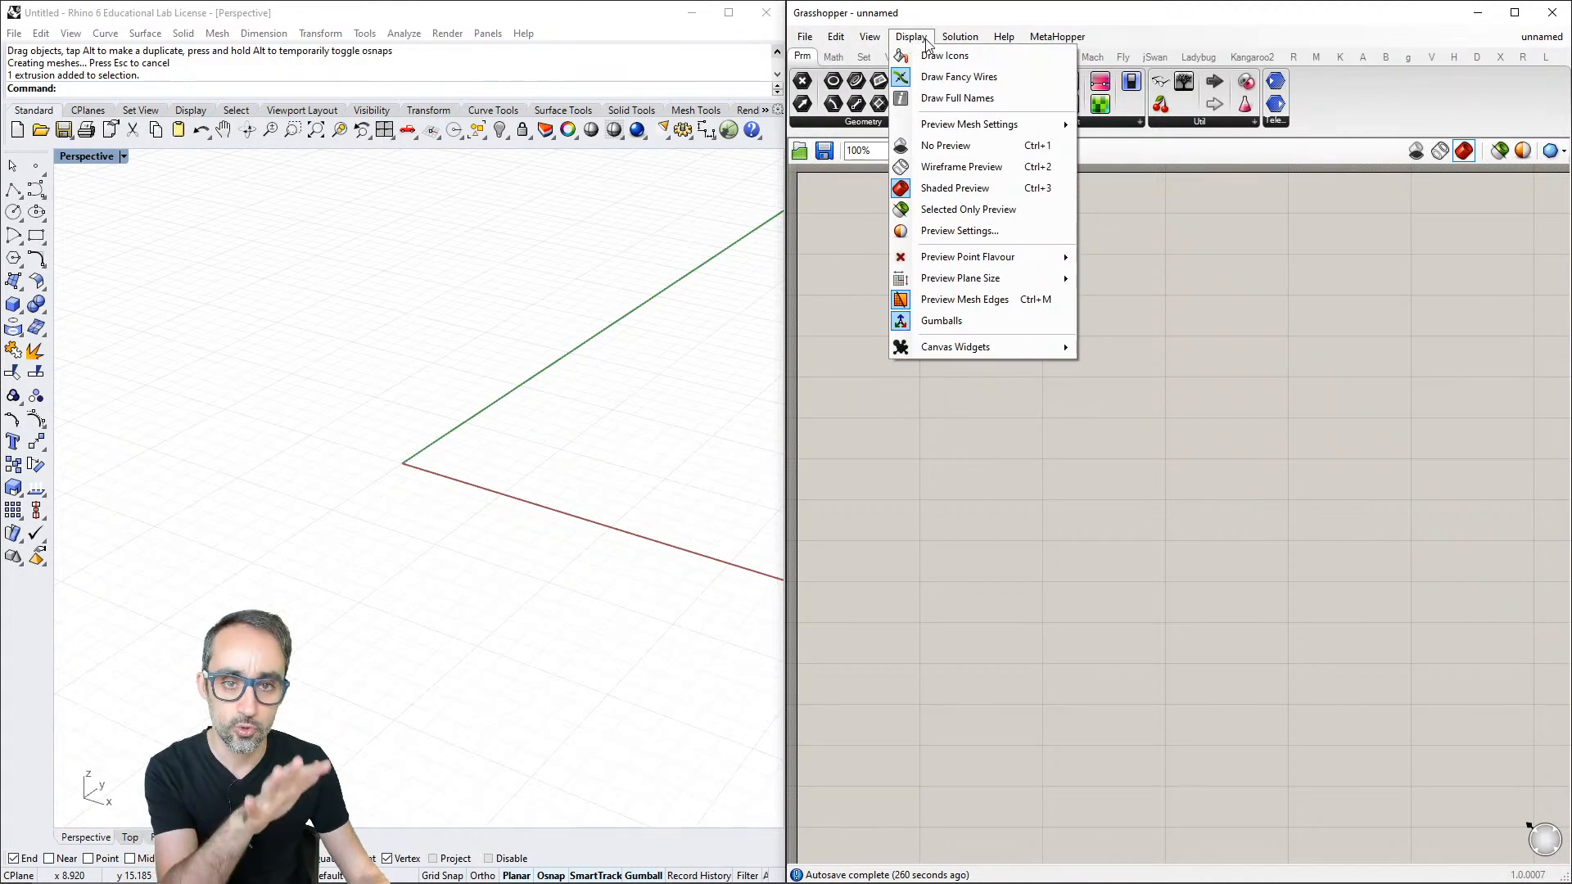
mouse_move(956, 39)
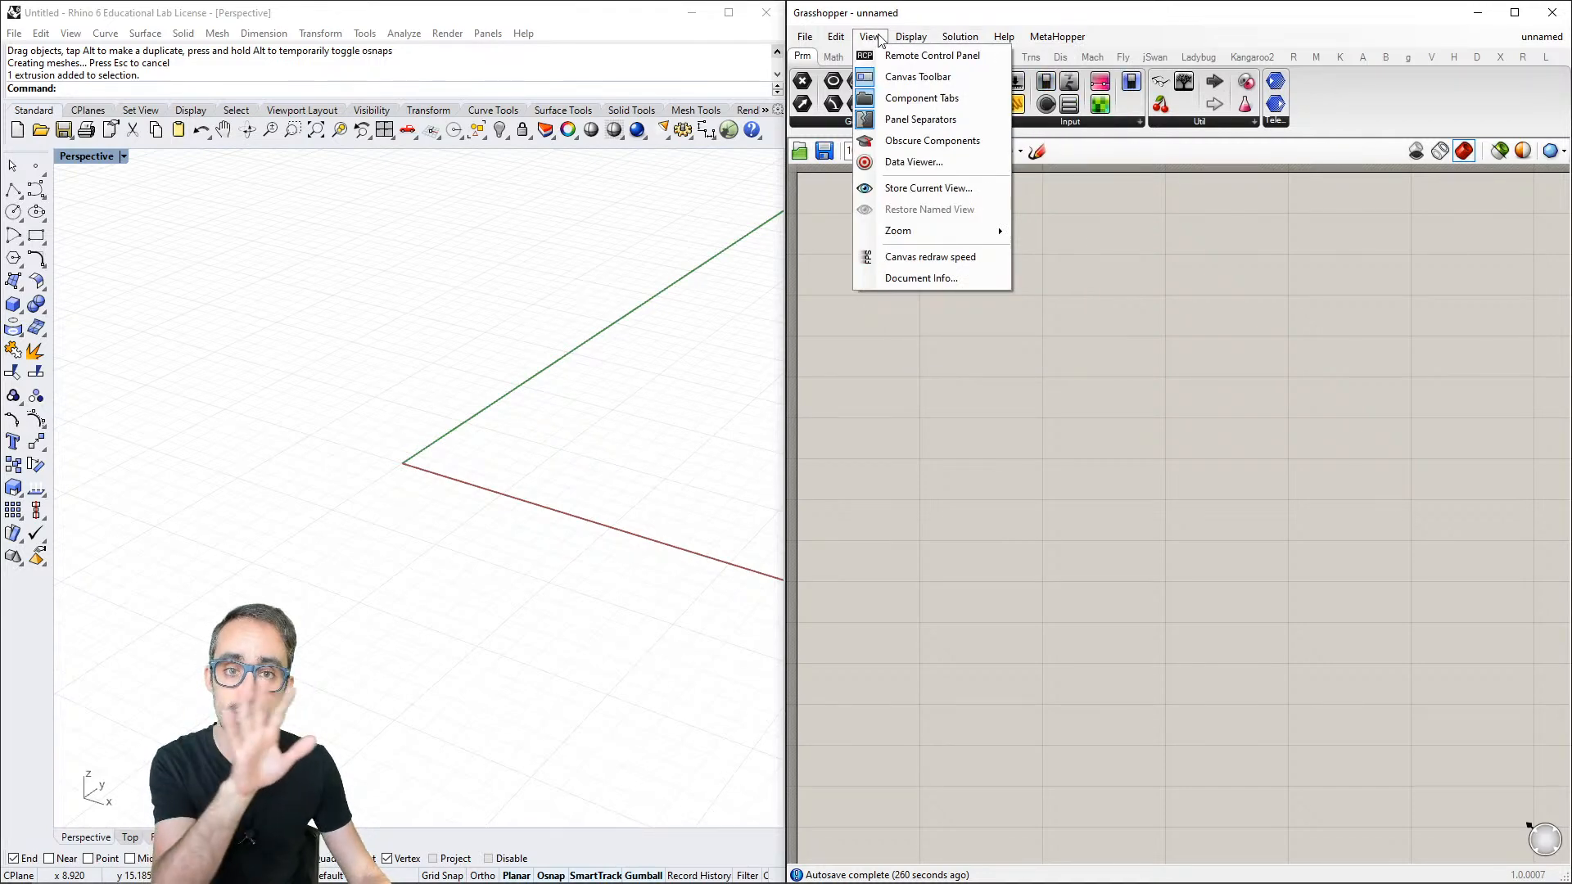
click(942, 40)
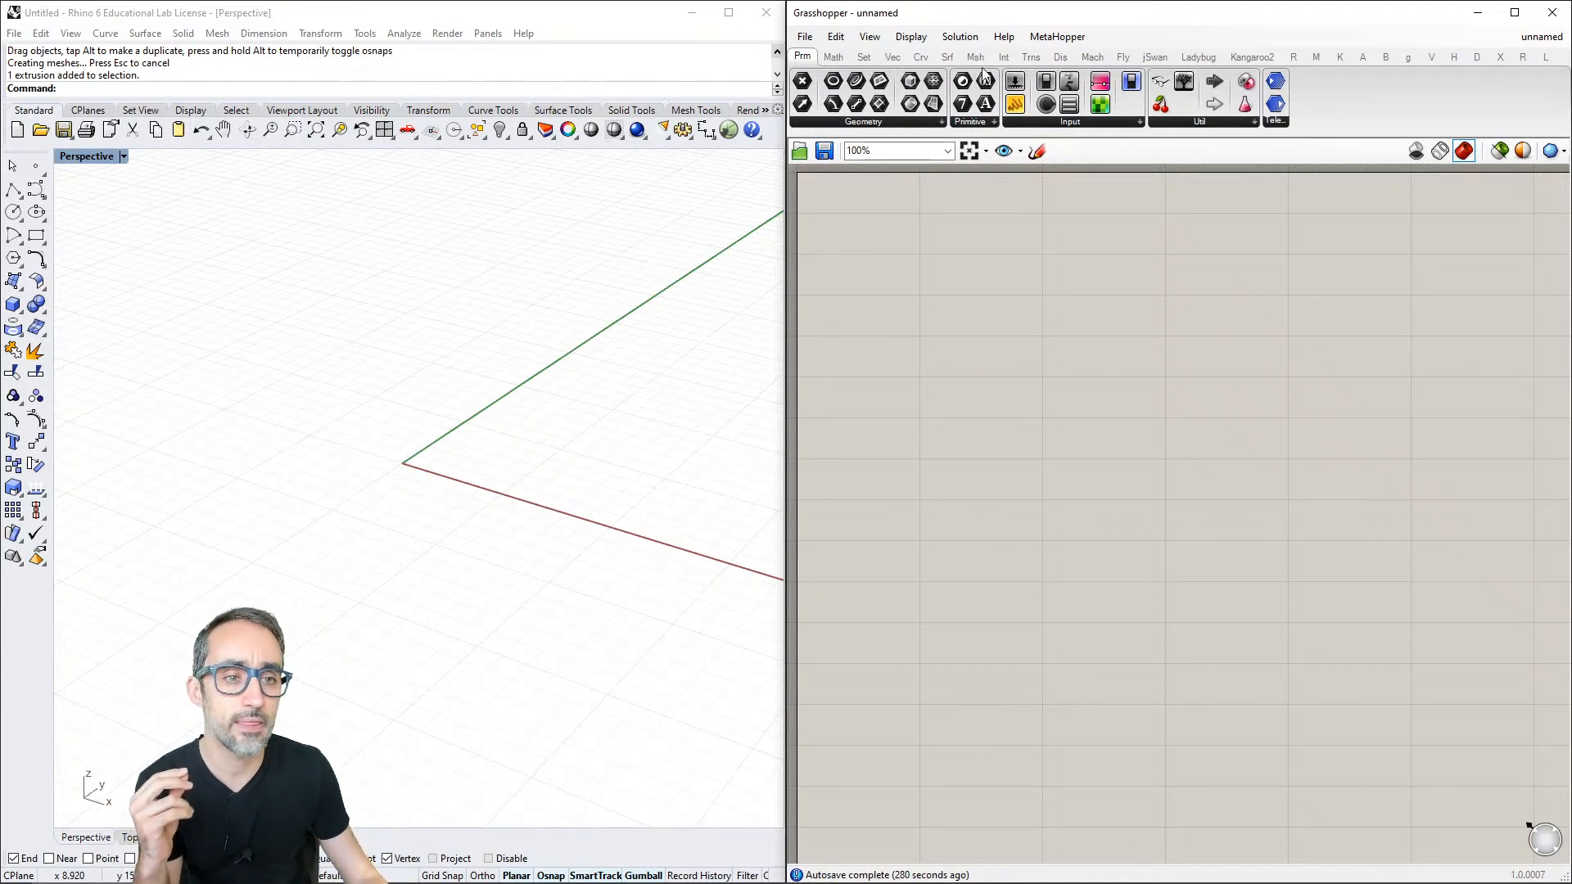
- Look through the Params, Math, Sets, Vector, Curve and Surface component categories
click(832, 57)
click(864, 57)
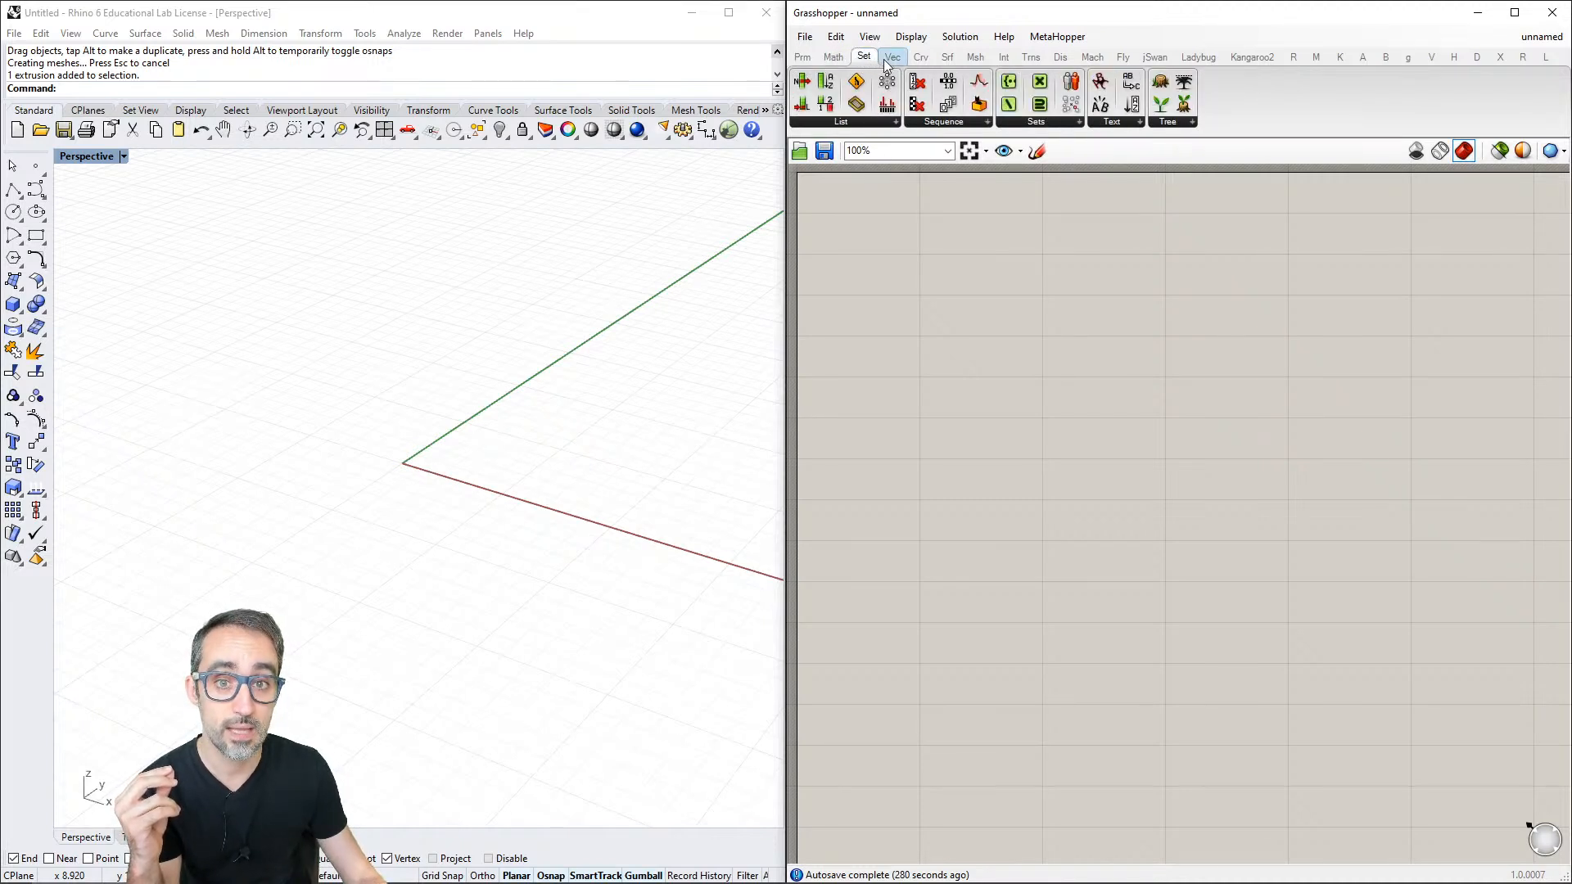
click(814, 56)
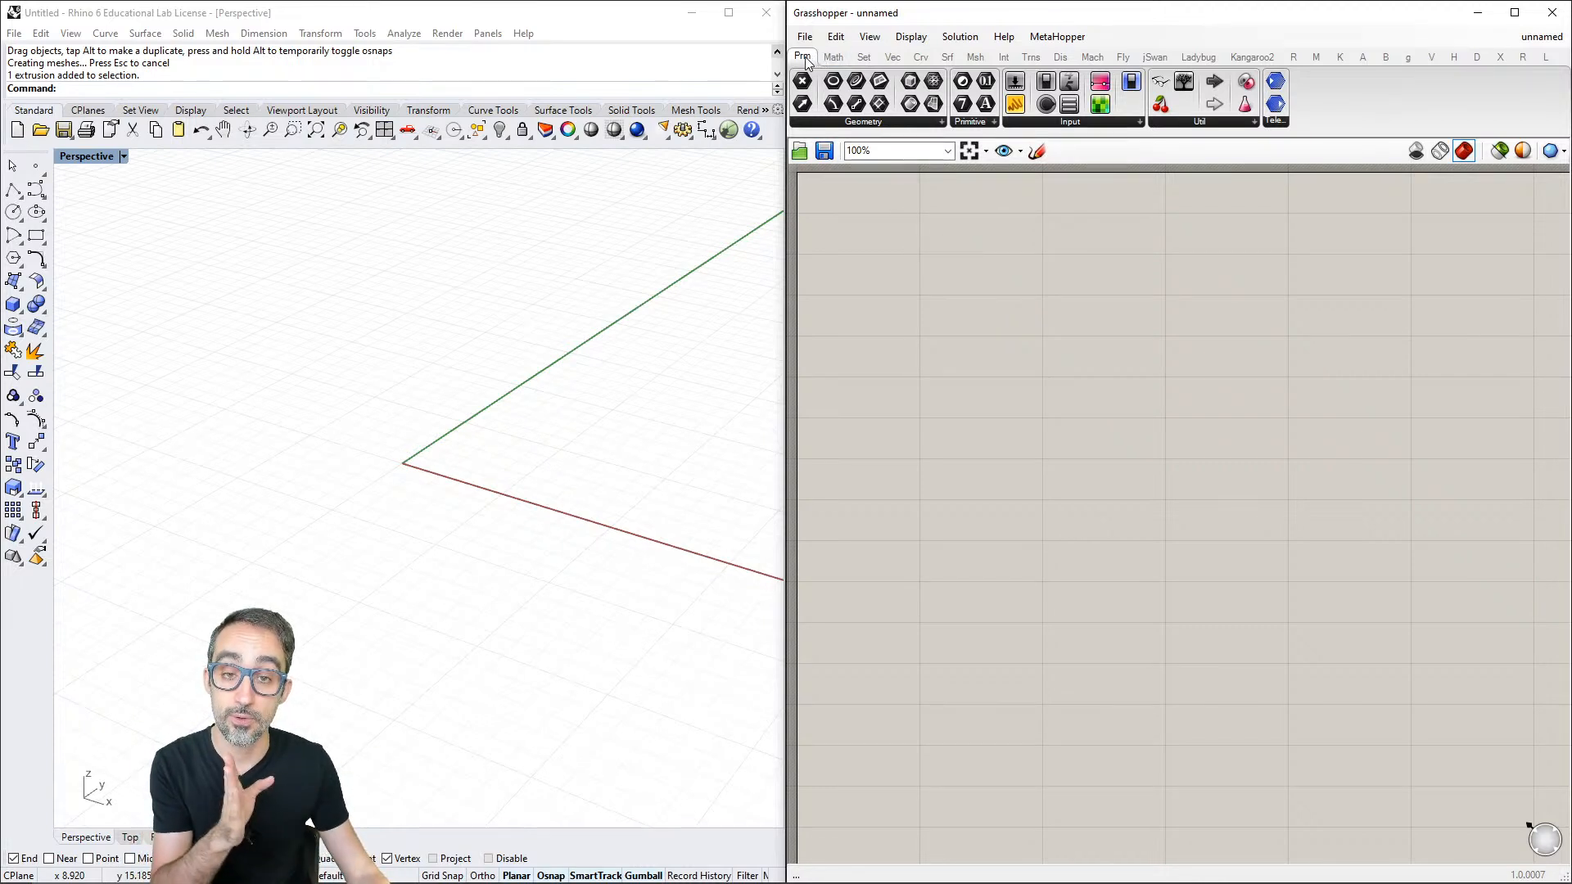
click(831, 59)
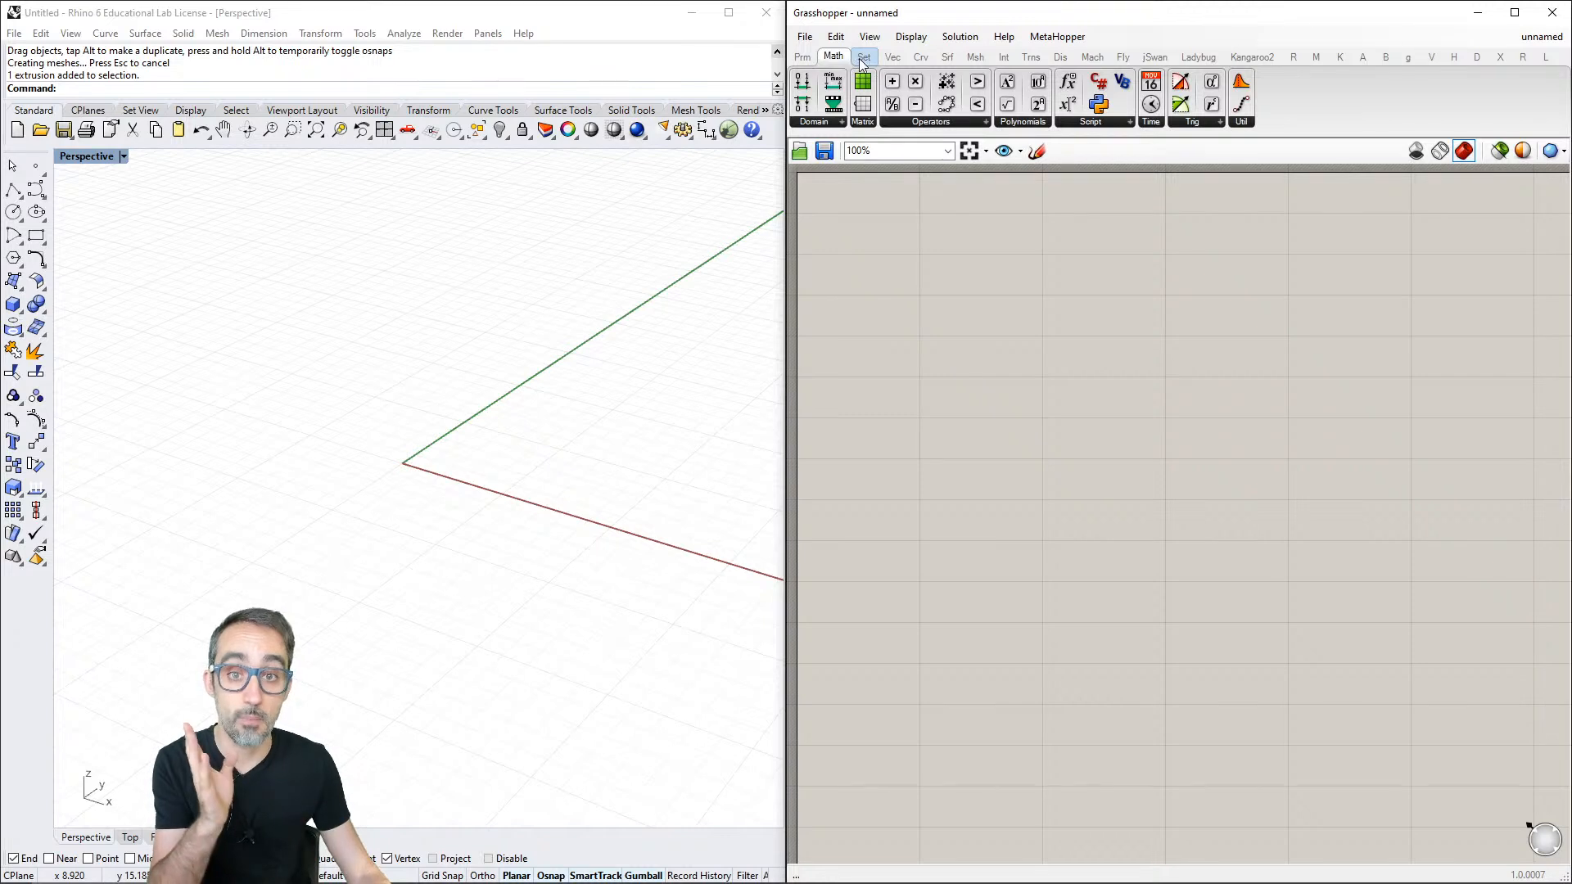
click(863, 57)
click(892, 57)
click(921, 58)
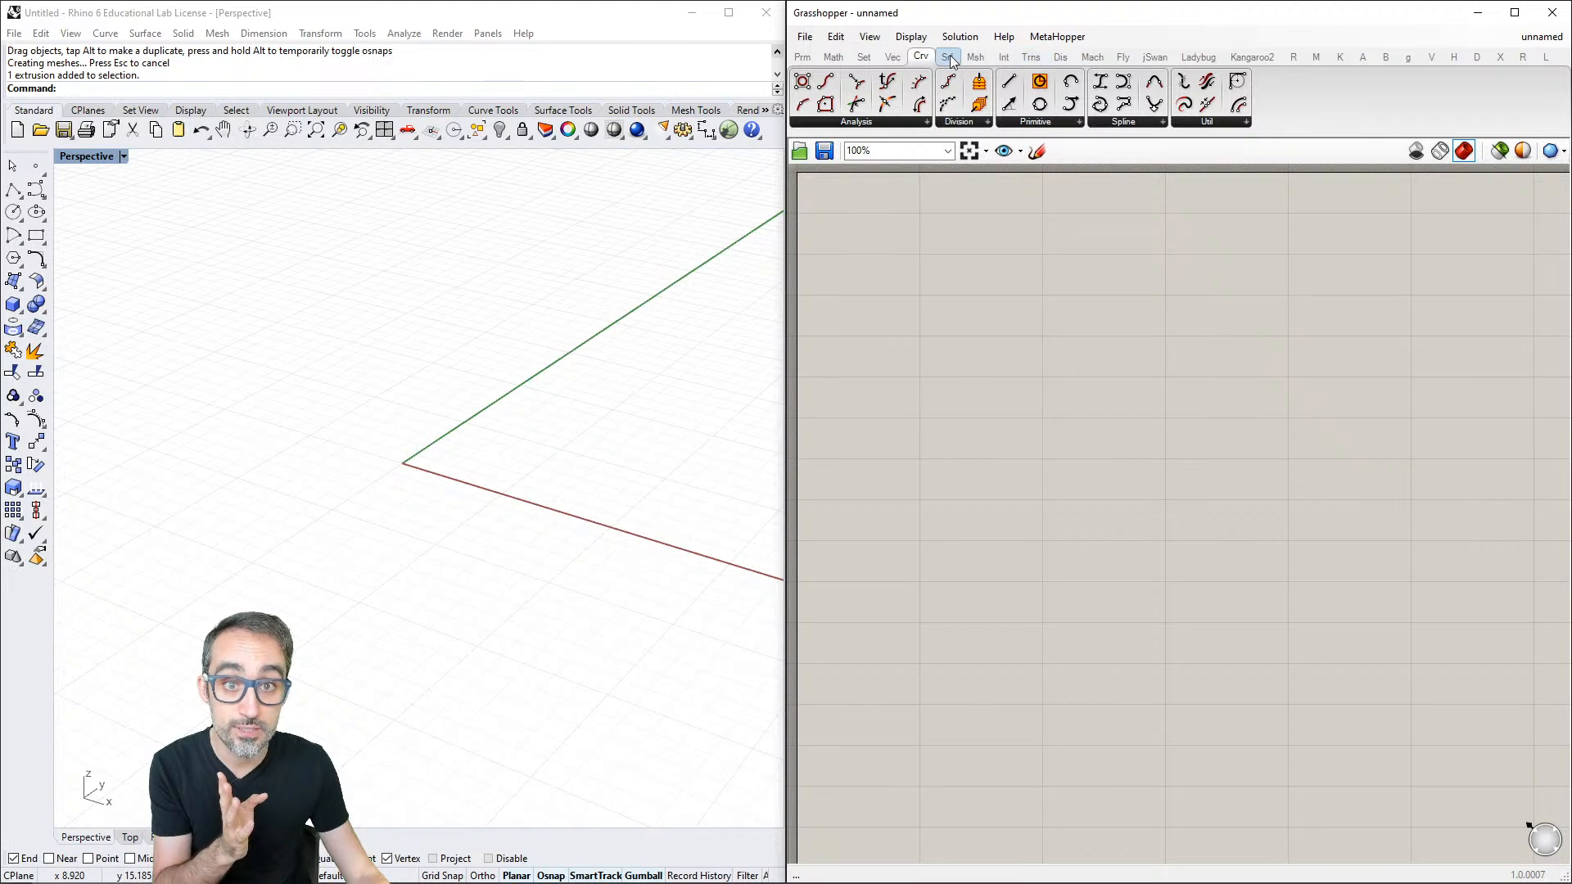
mouse_move(952, 61)
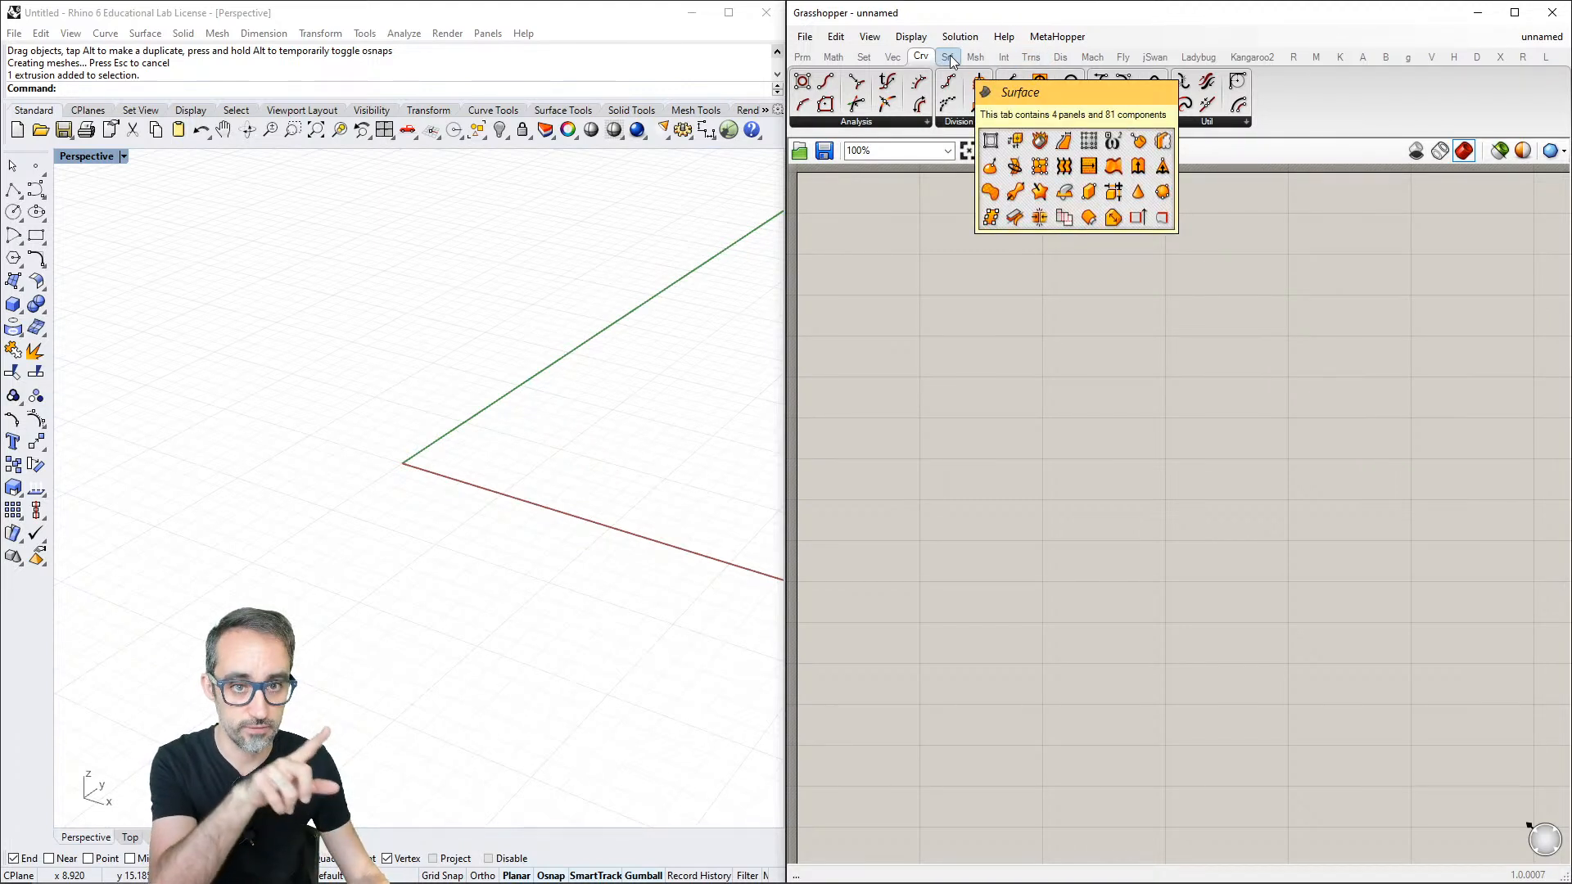
click(949, 58)
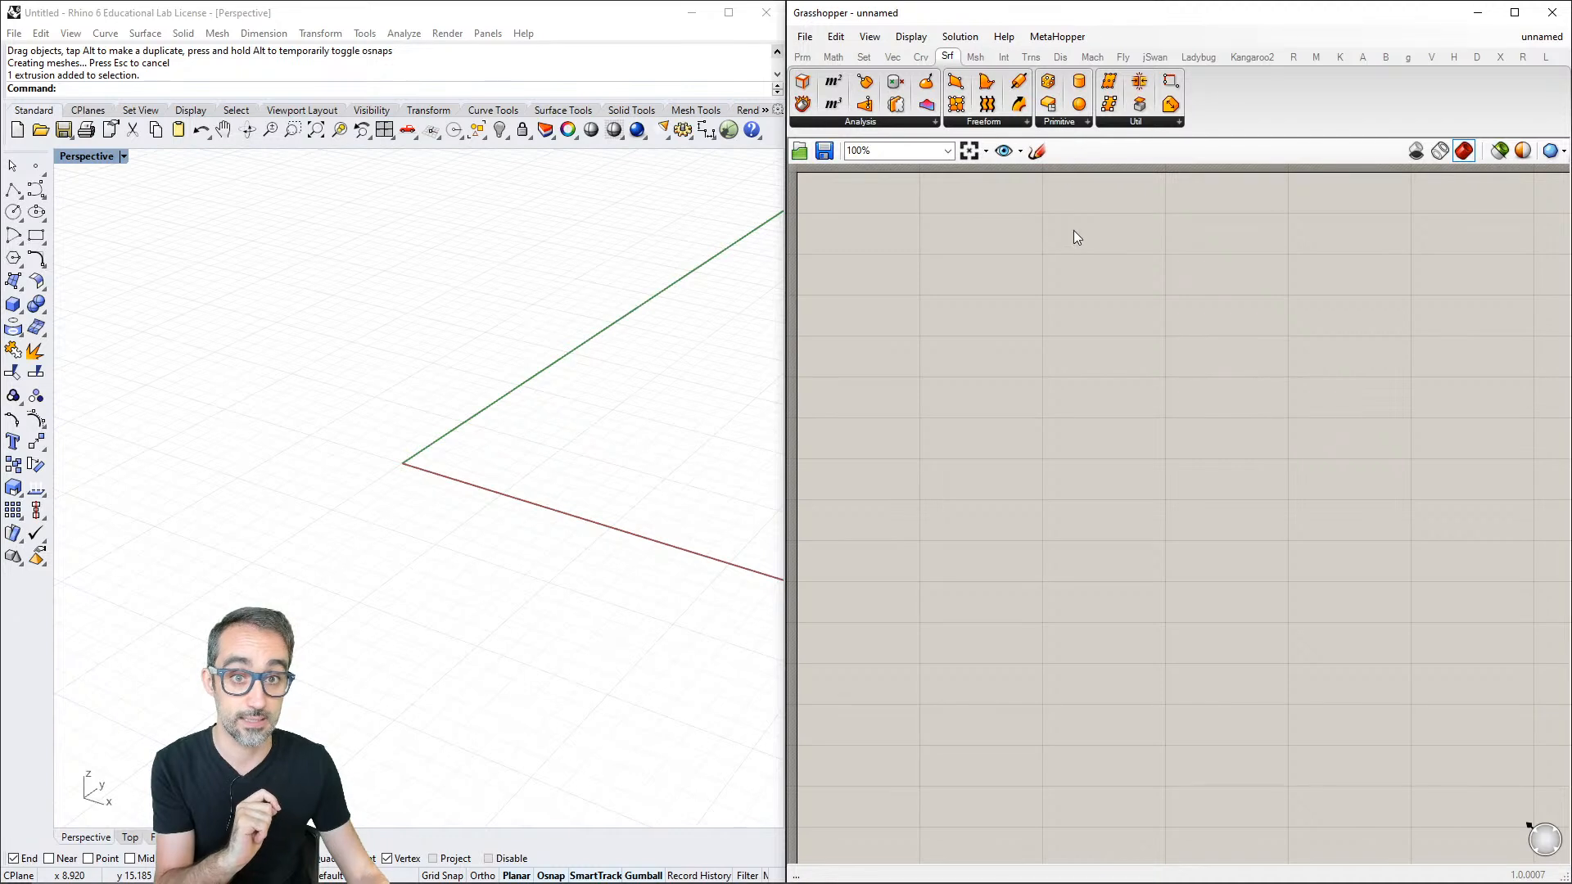
- Examine the Grid, Plane and Point component groups within the Vector category
click(893, 58)
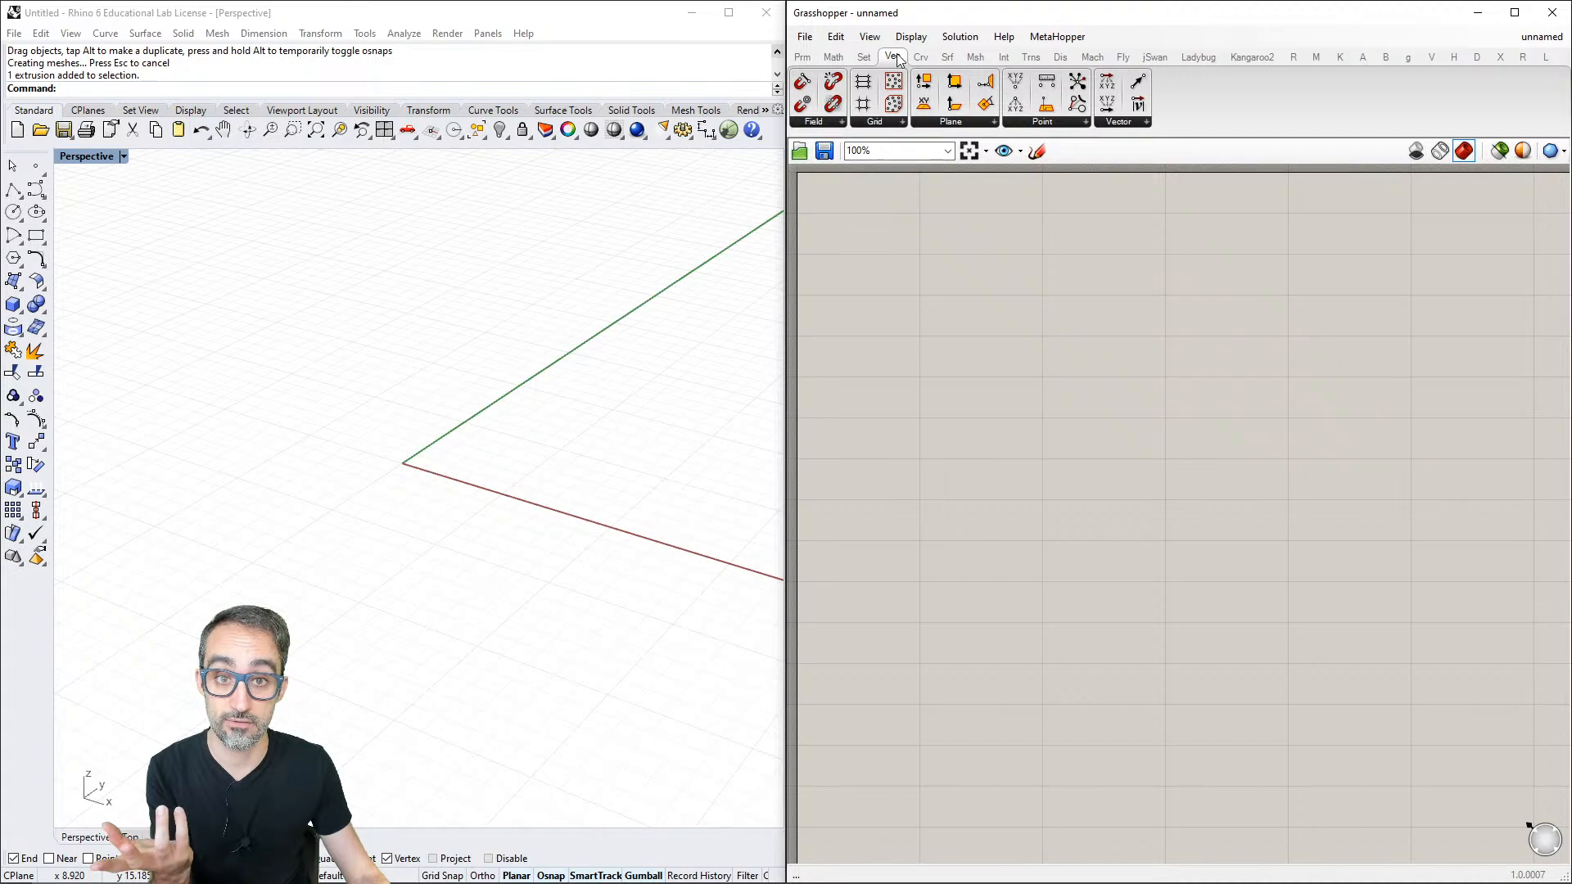
click(890, 119)
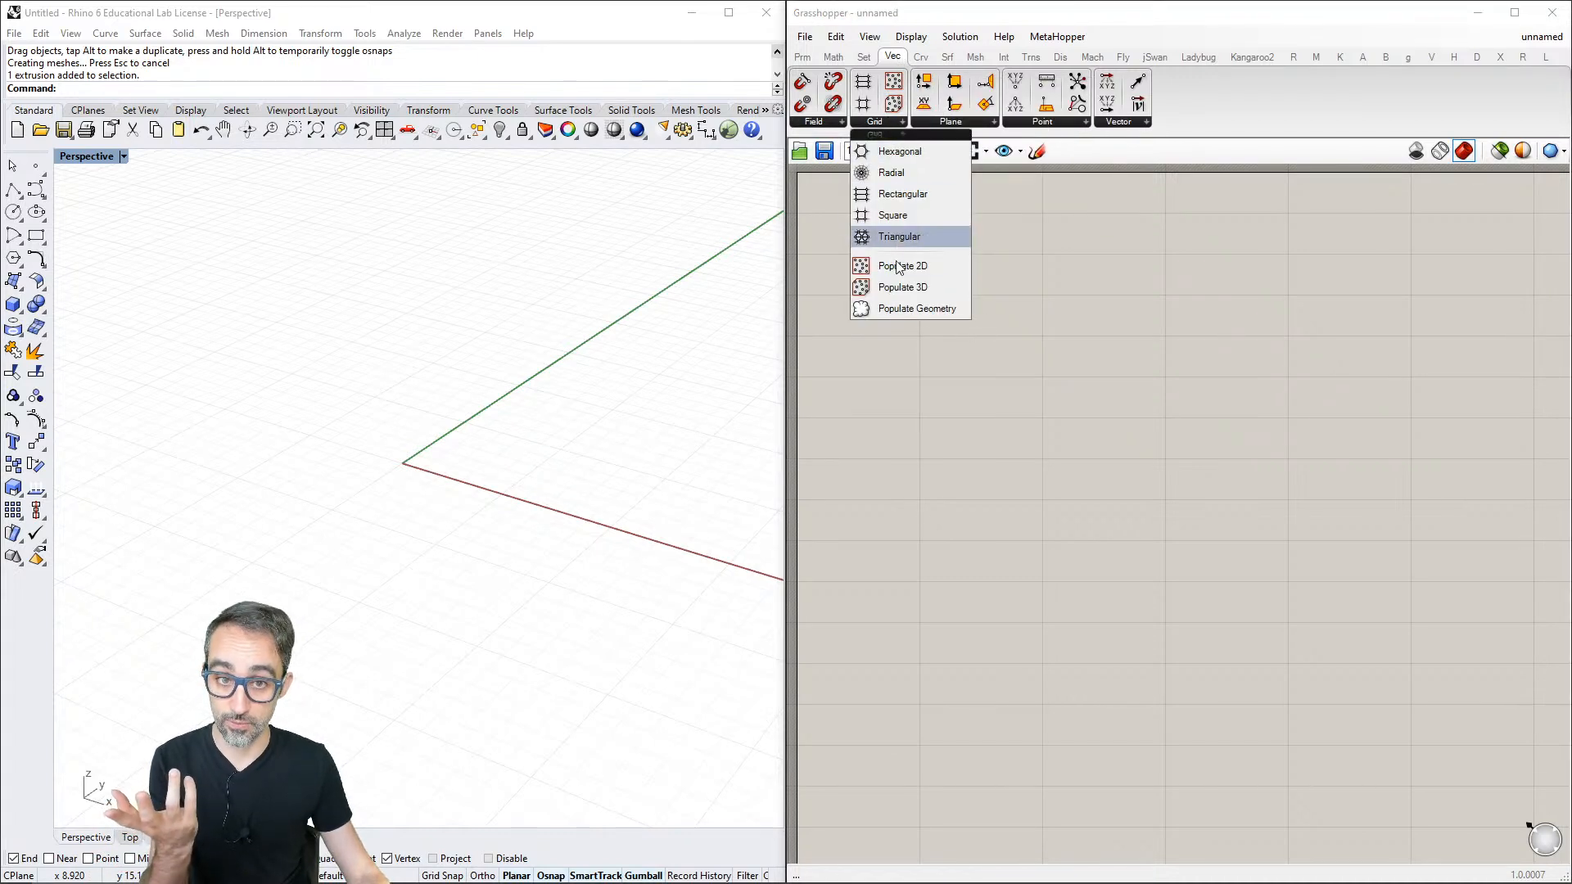
click(970, 122)
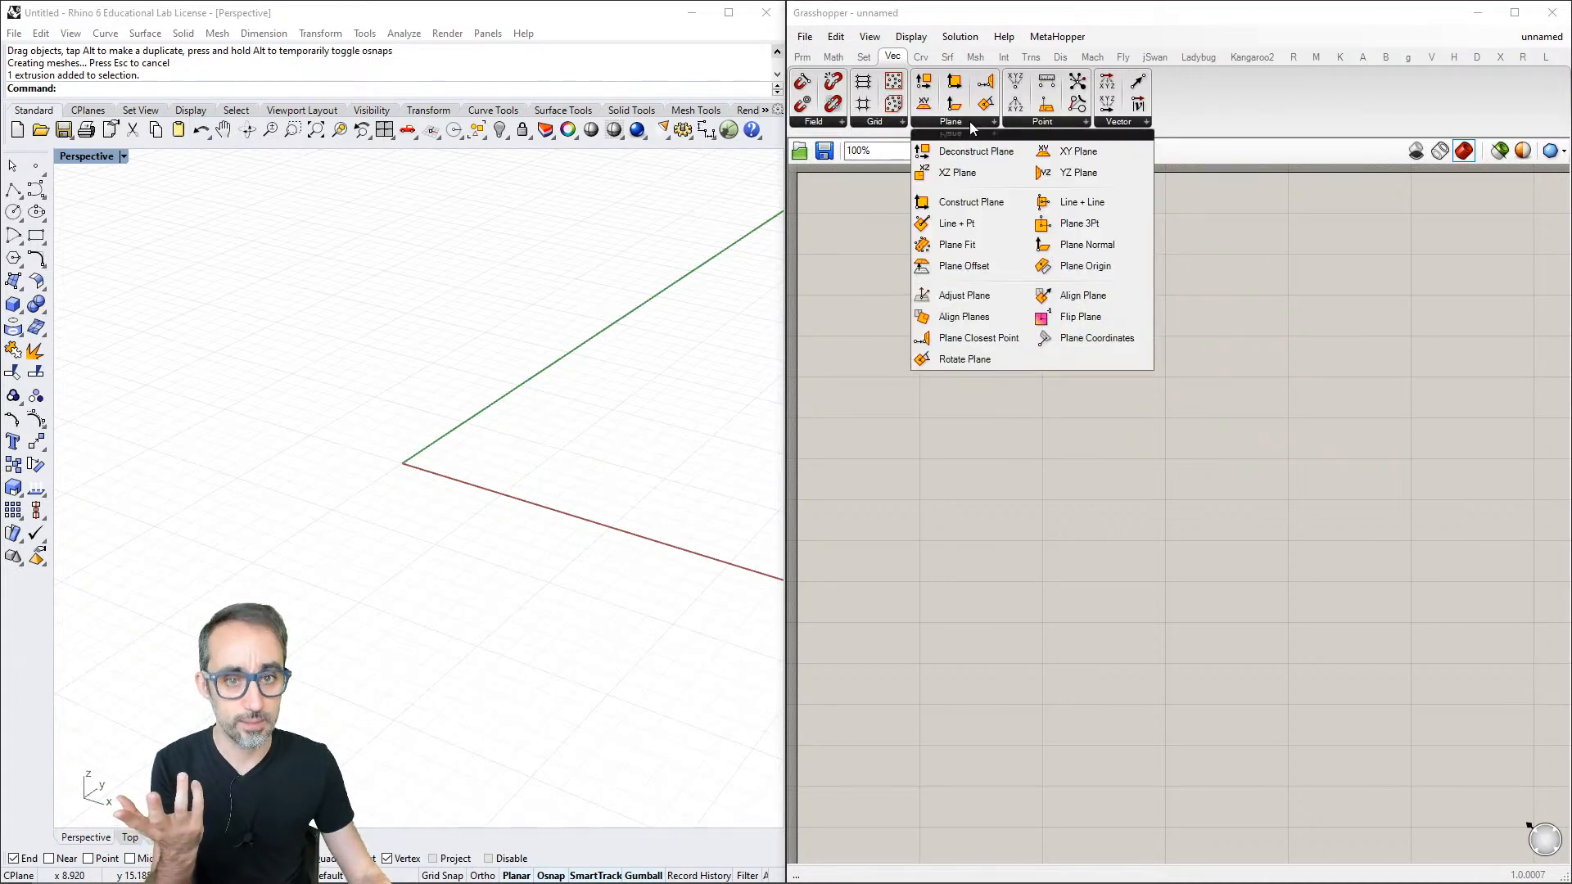
click(1045, 120)
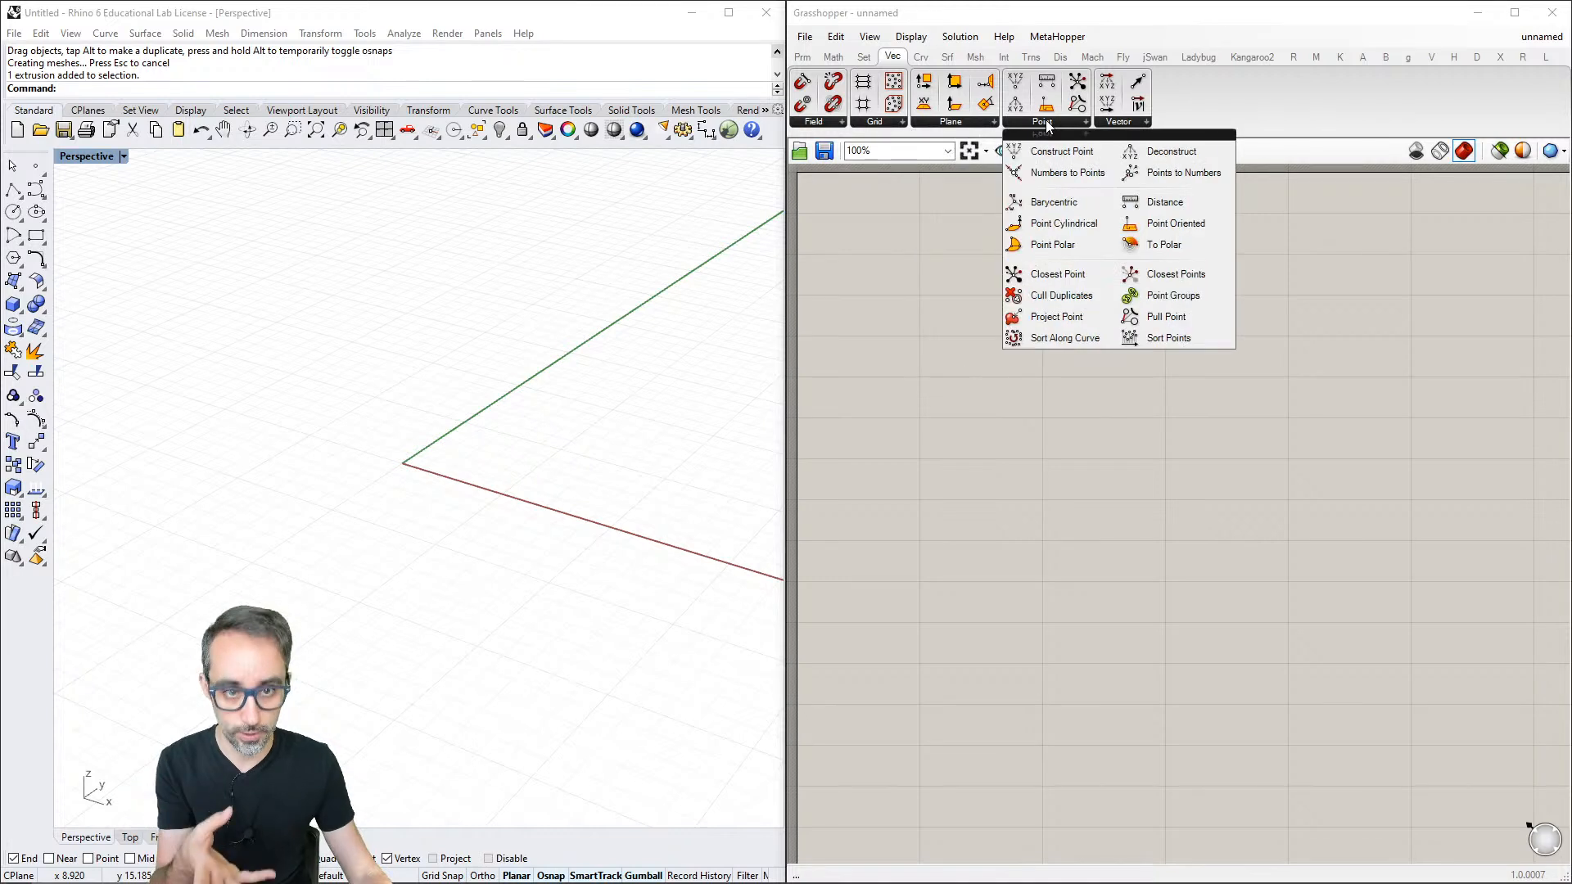
- Place a Construct Point component from the Vector category's Point group on the empty canvas
click(1120, 121)
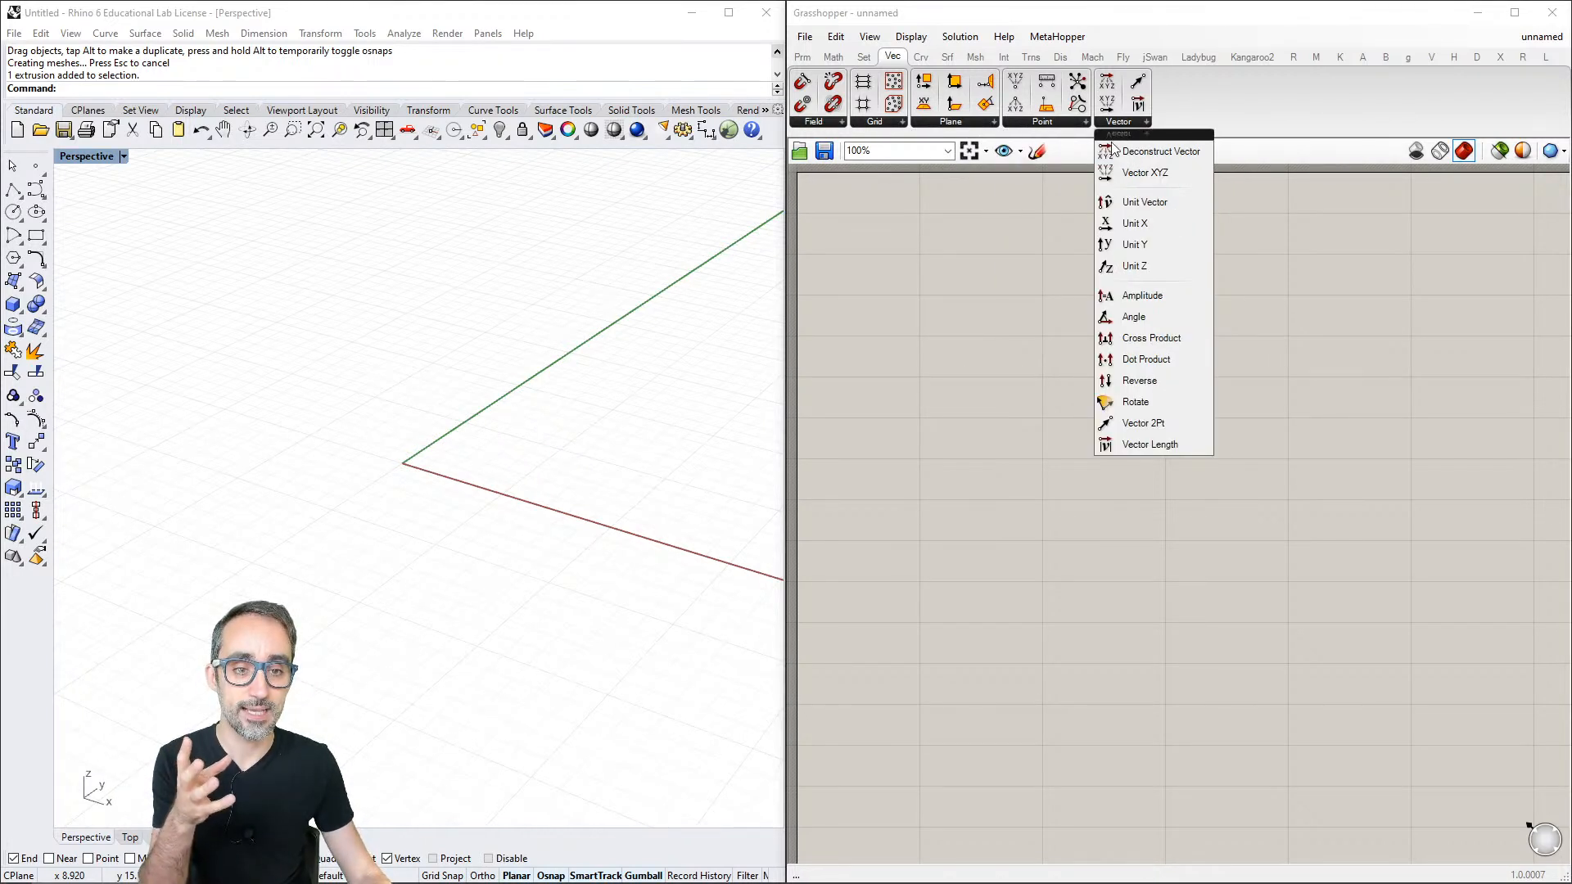
click(1053, 122)
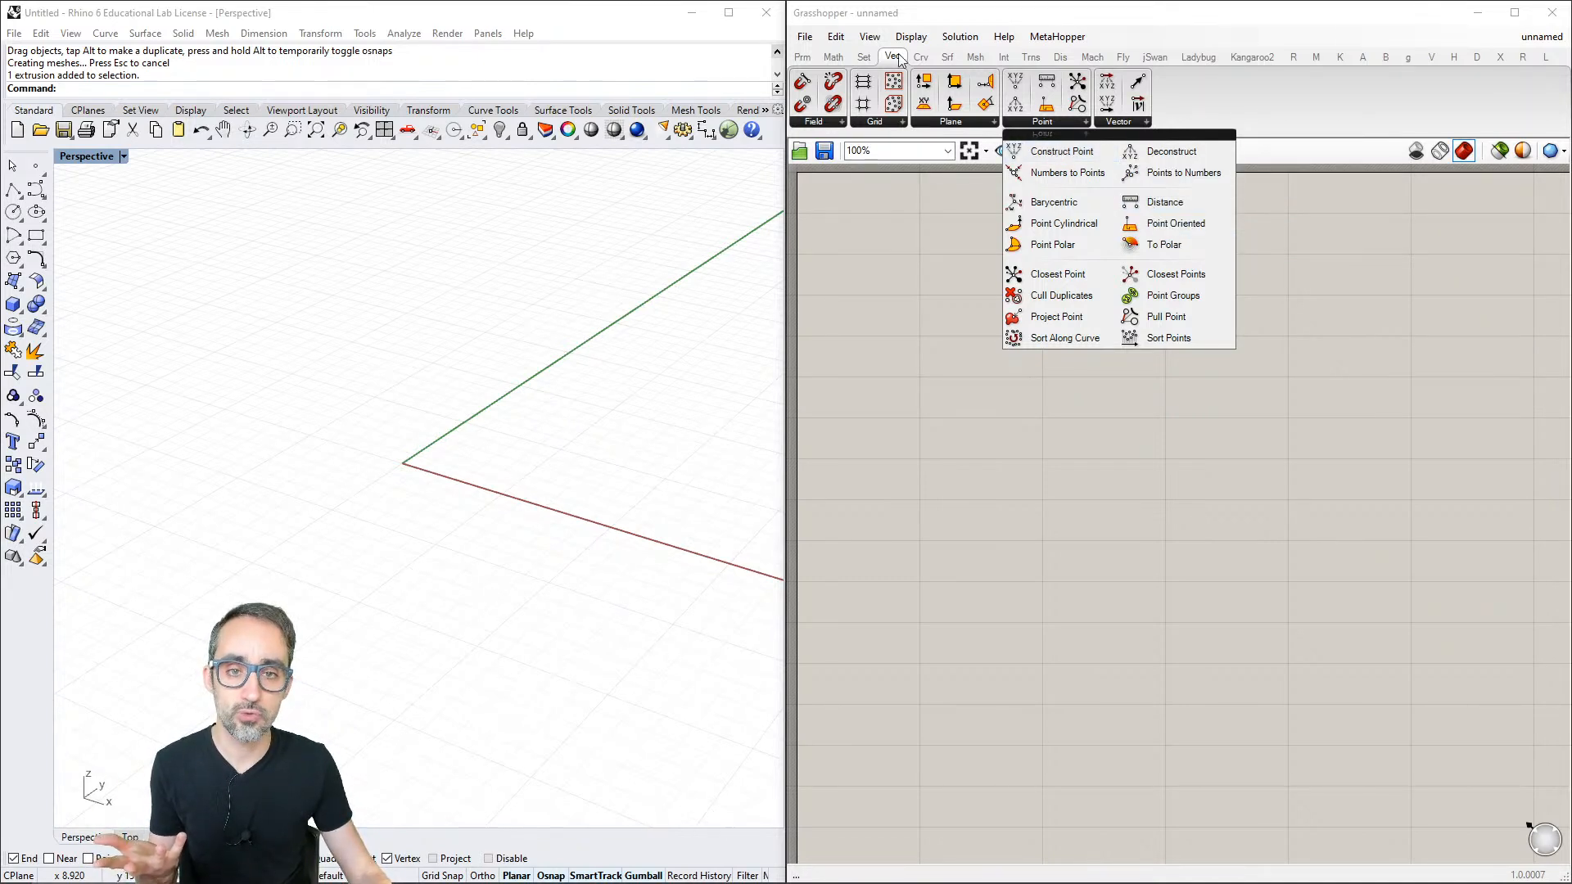
click(1038, 120)
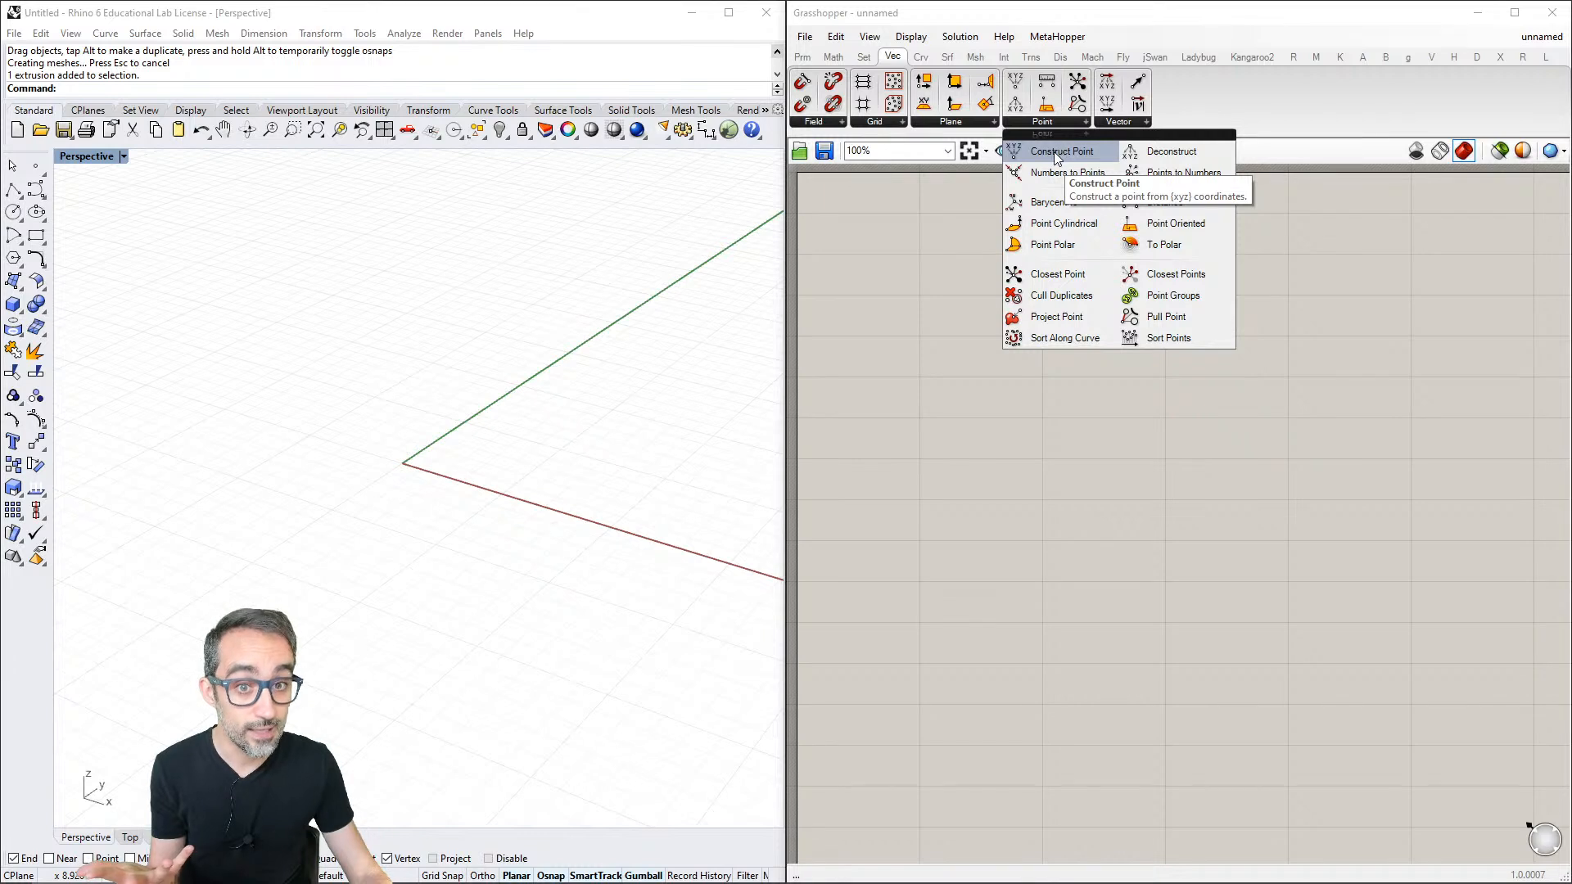
click(1054, 151)
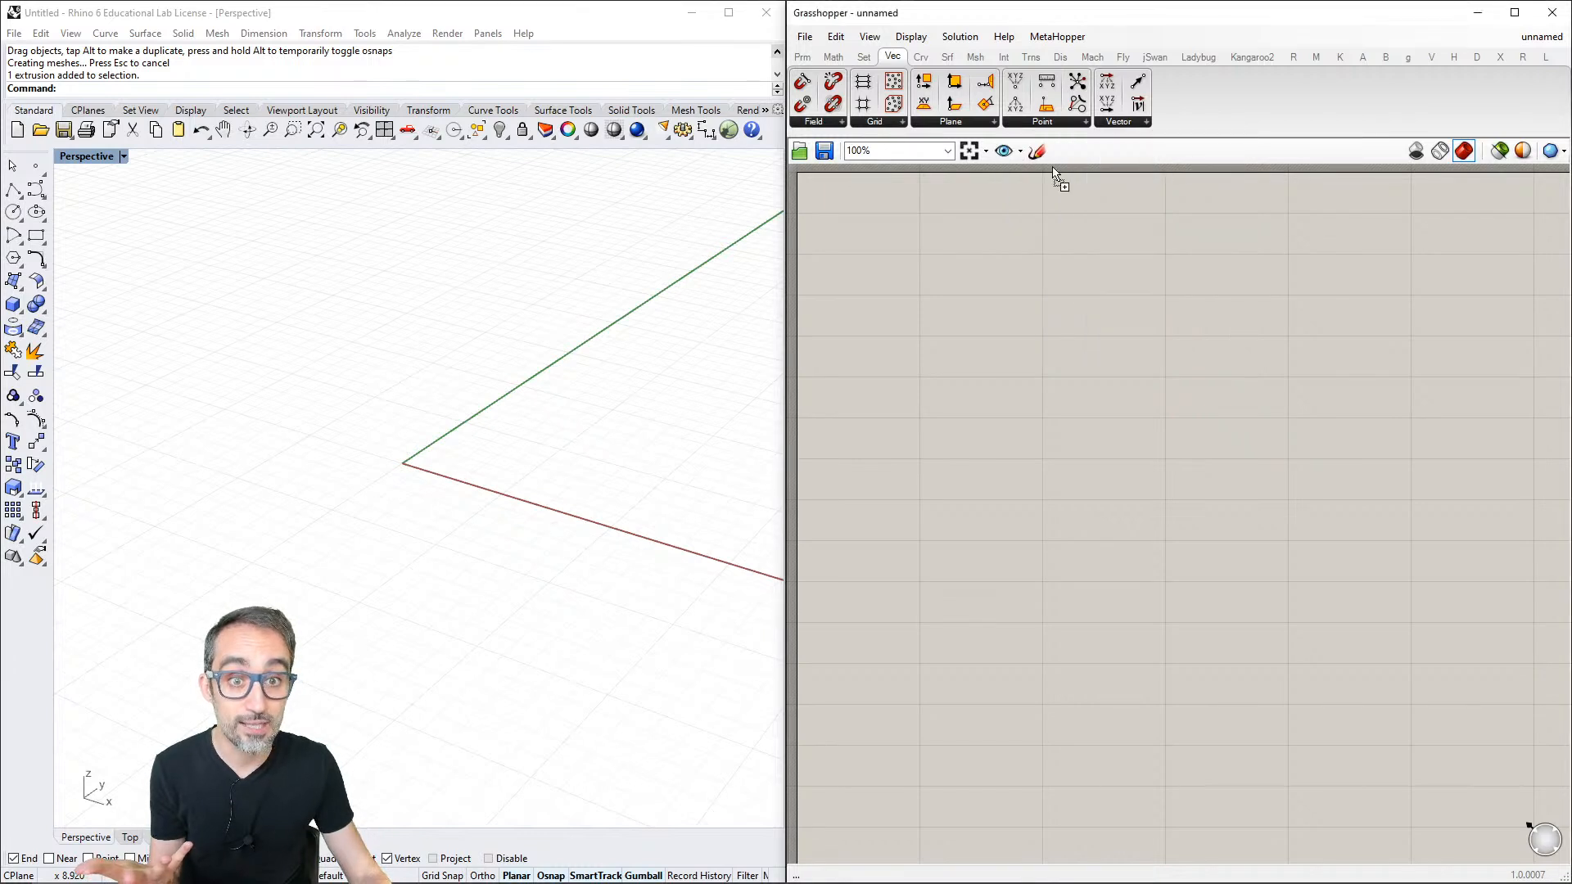
click(1062, 366)
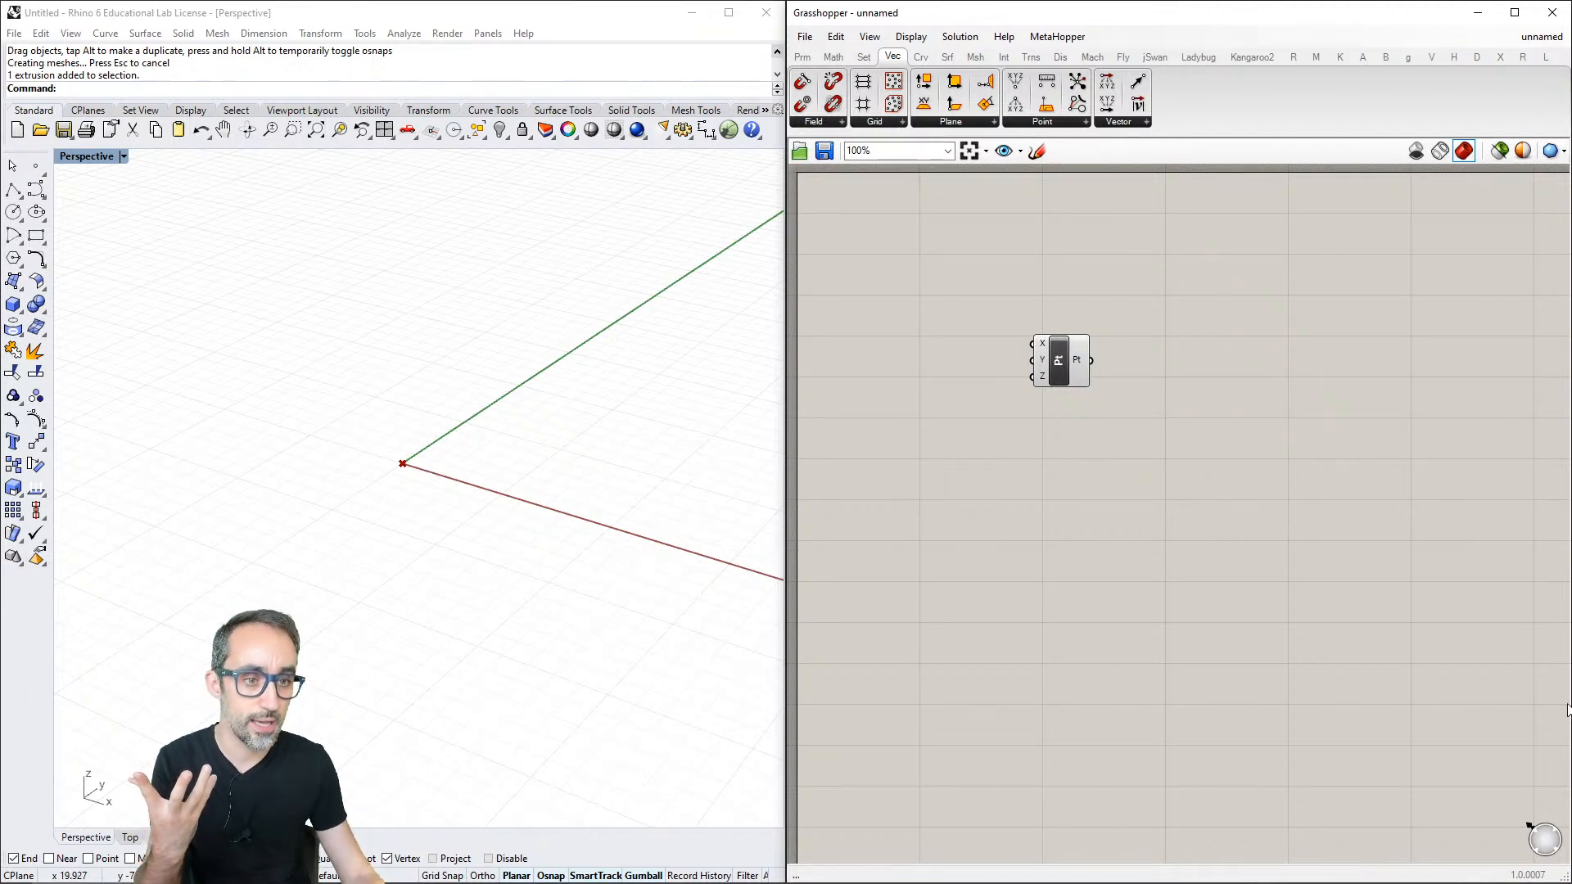
- Move the Construct Point component a short distance across the canvas and deselect it
right_drag(882, 307, 926, 335)
scroll(941, 342, down, 4)
scroll(934, 334, up, 4)
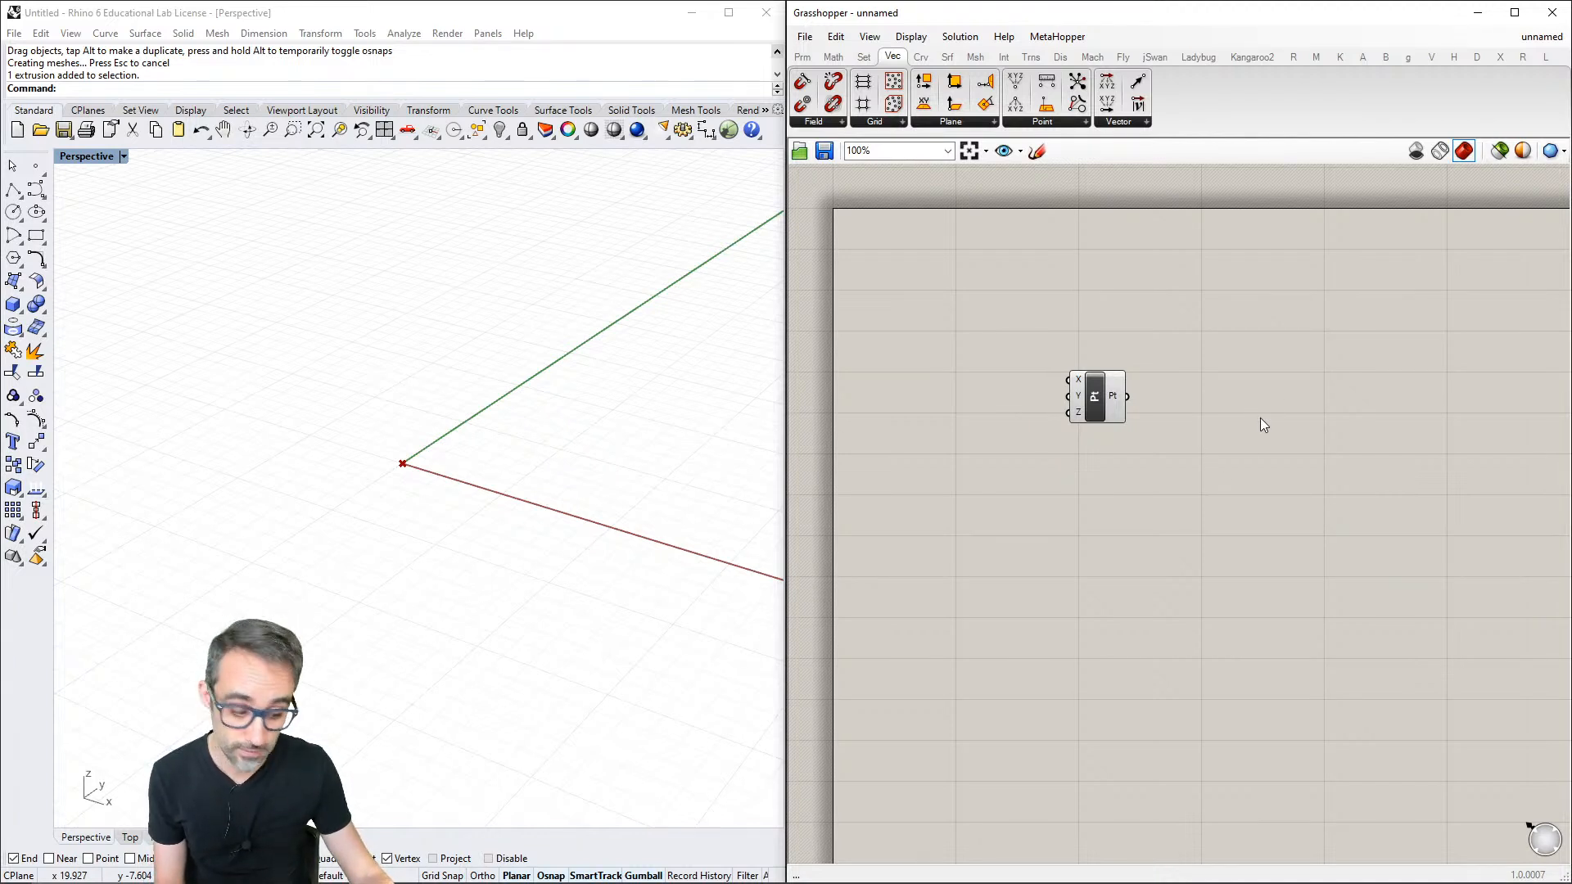
right_drag(1261, 419, 1276, 450)
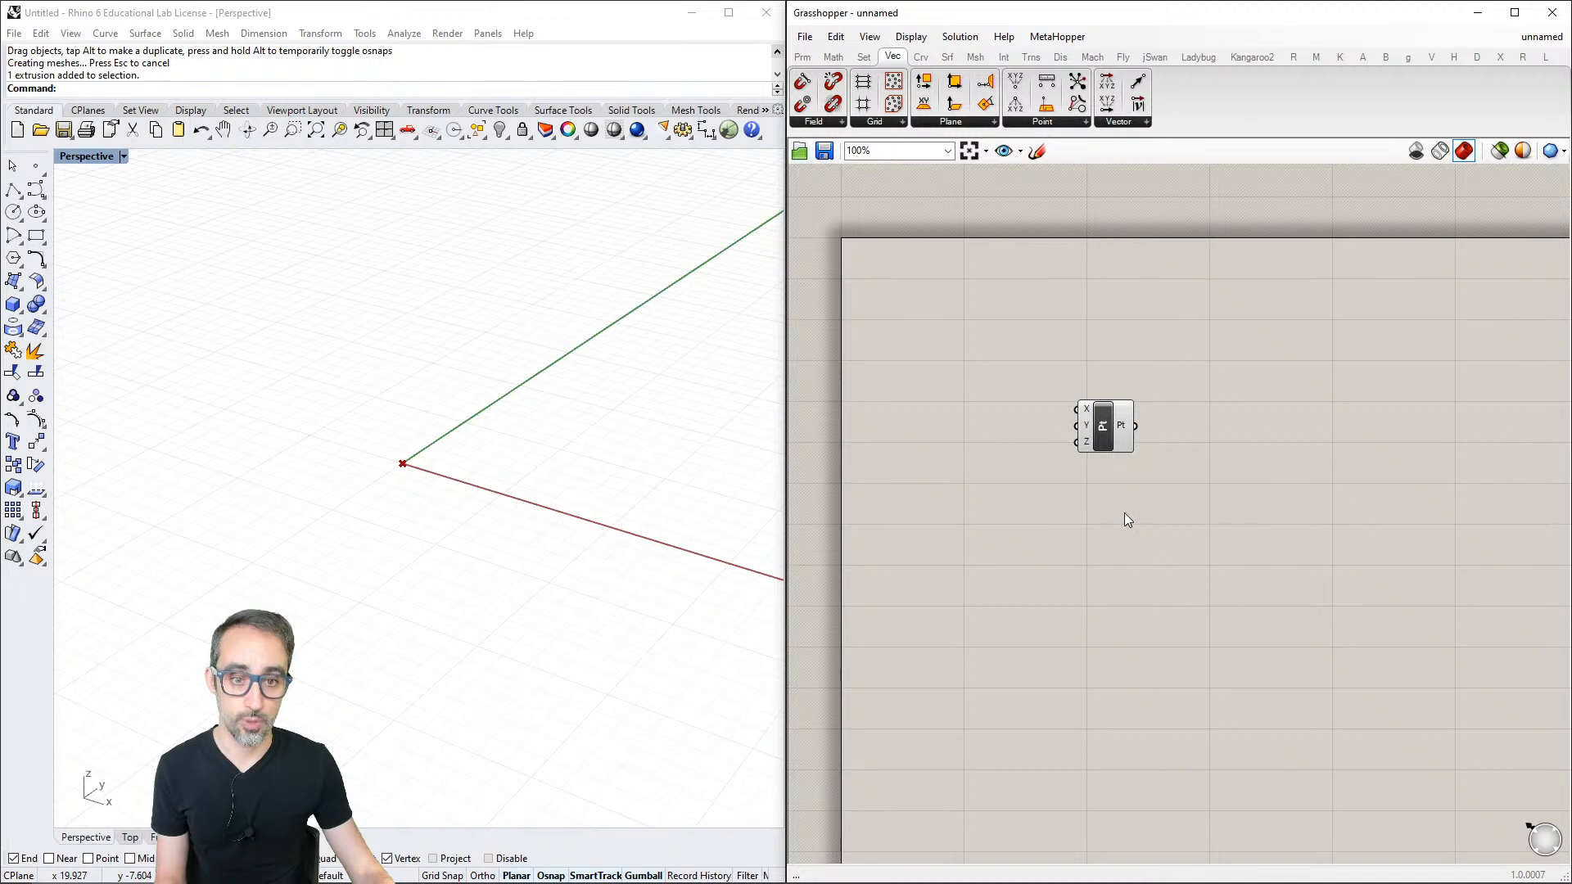
scroll(1108, 460, up, 4)
scroll(1108, 460, down, 2)
scroll(1107, 470, down, 1)
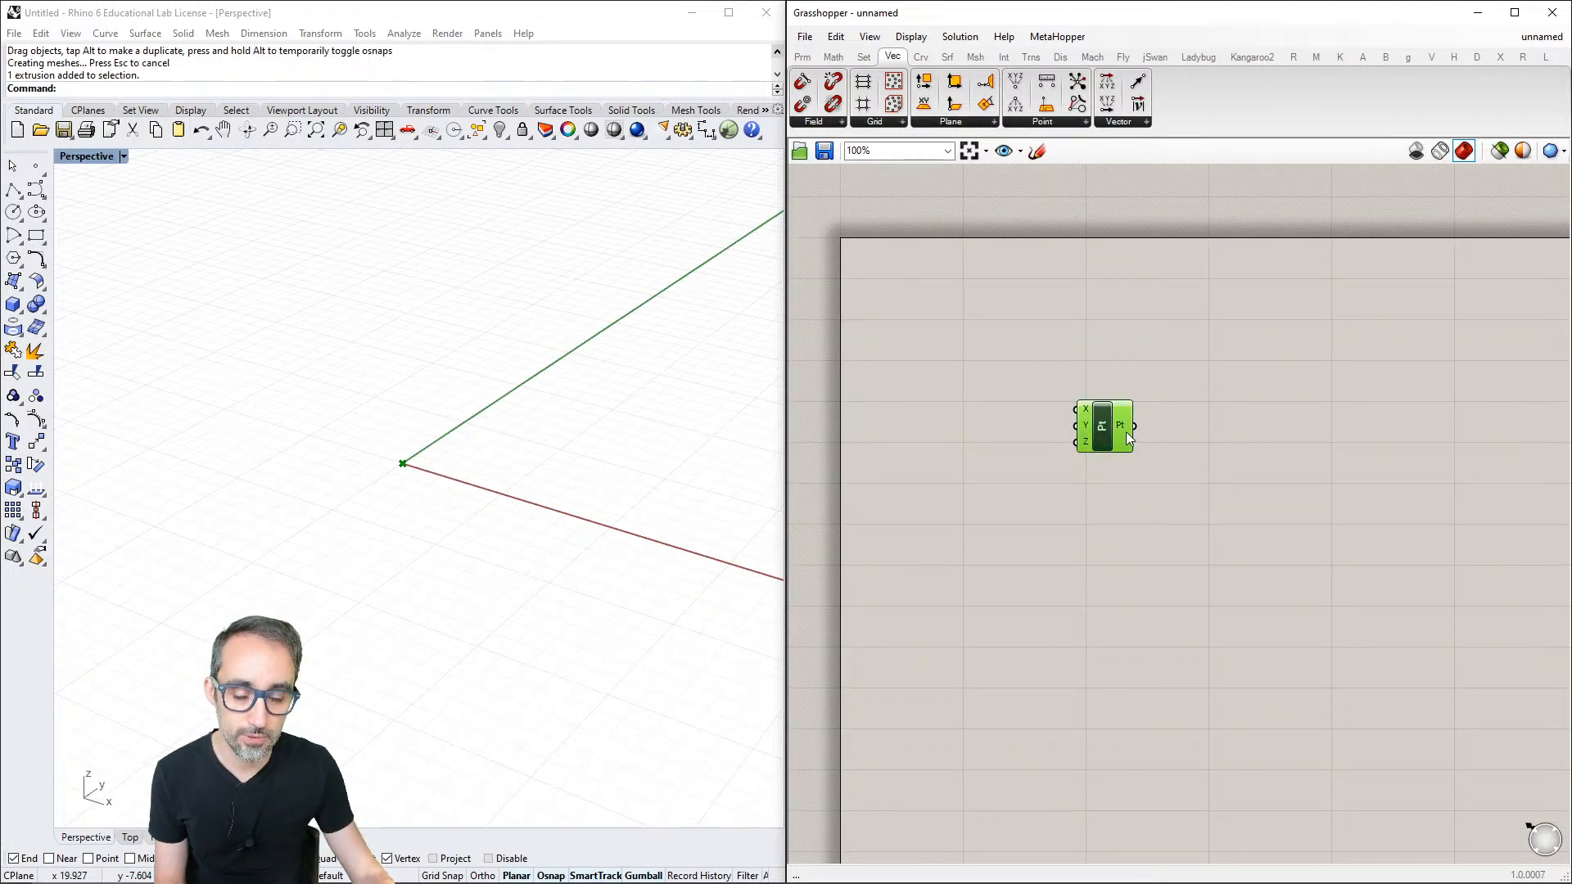
drag(1270, 498, 1230, 441)
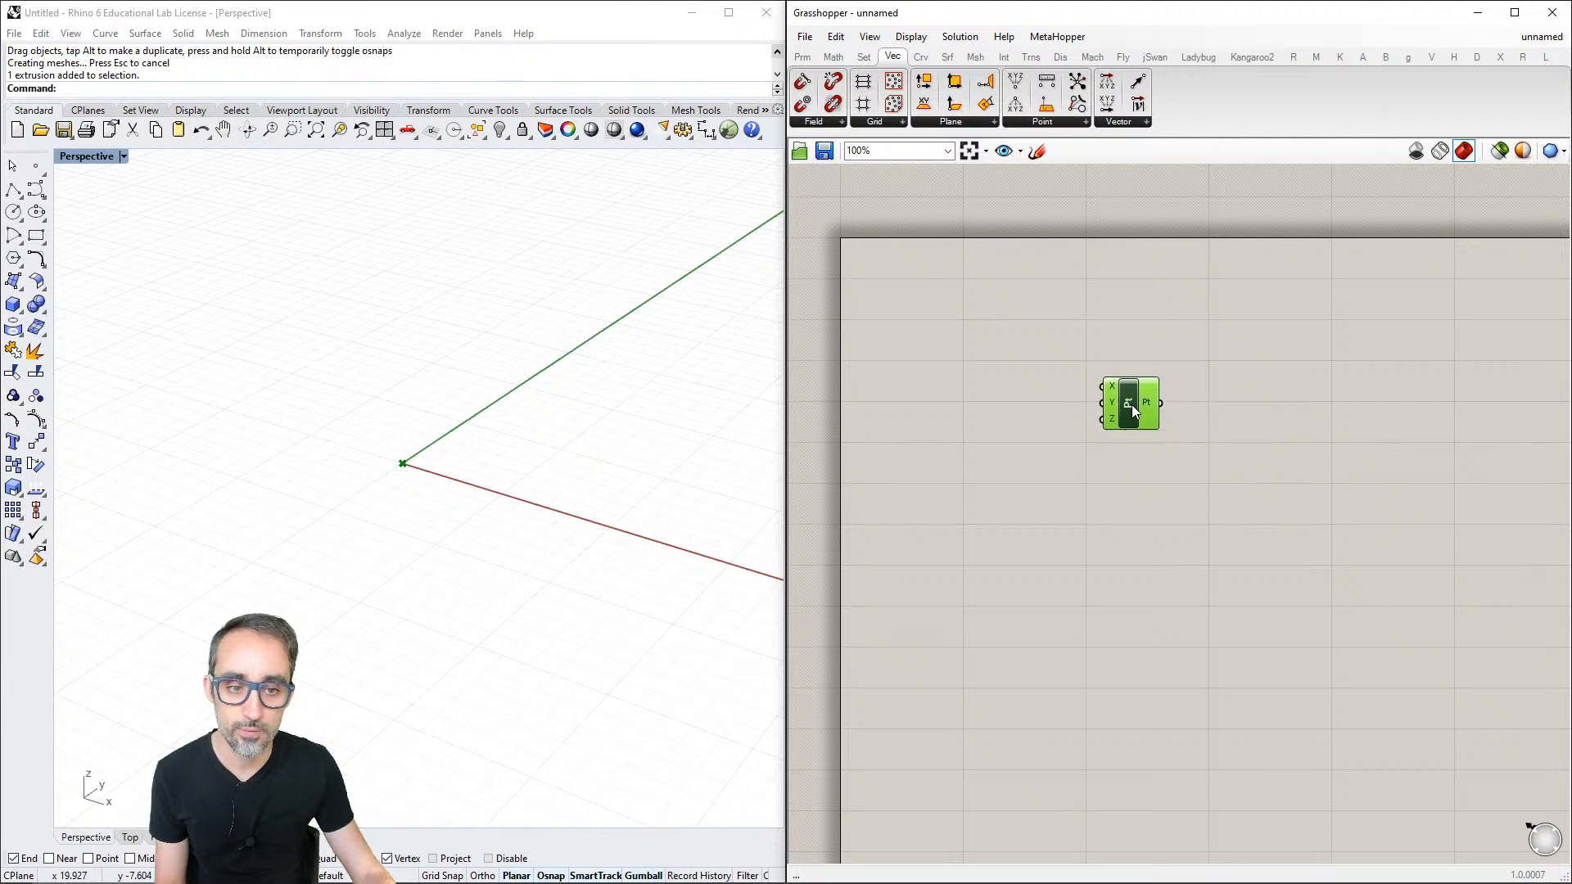
click(1141, 498)
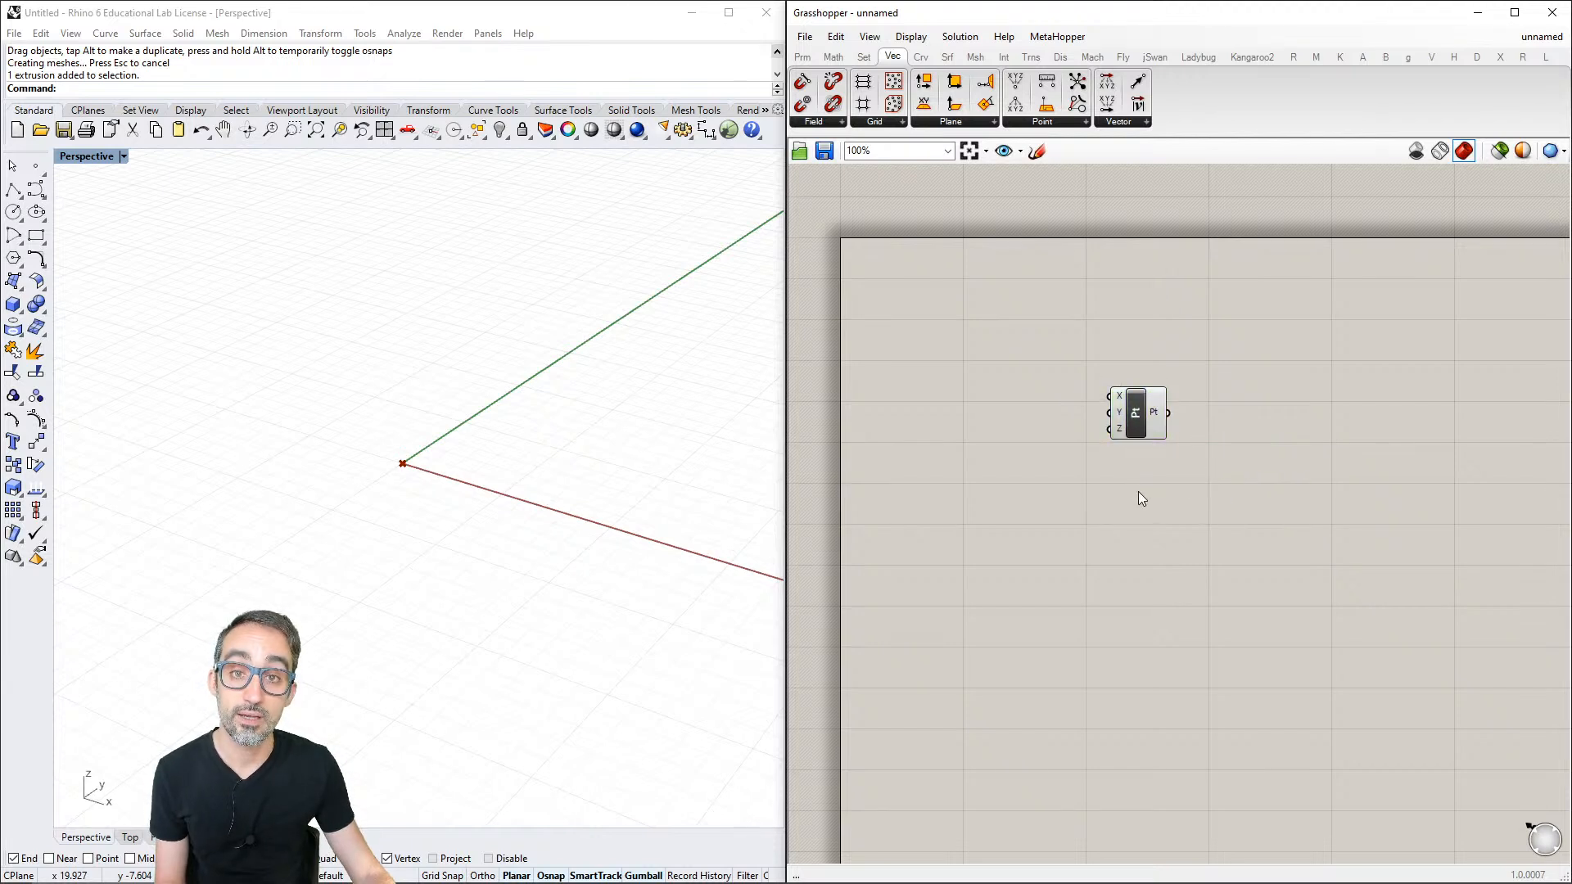
right_click(1136, 415)
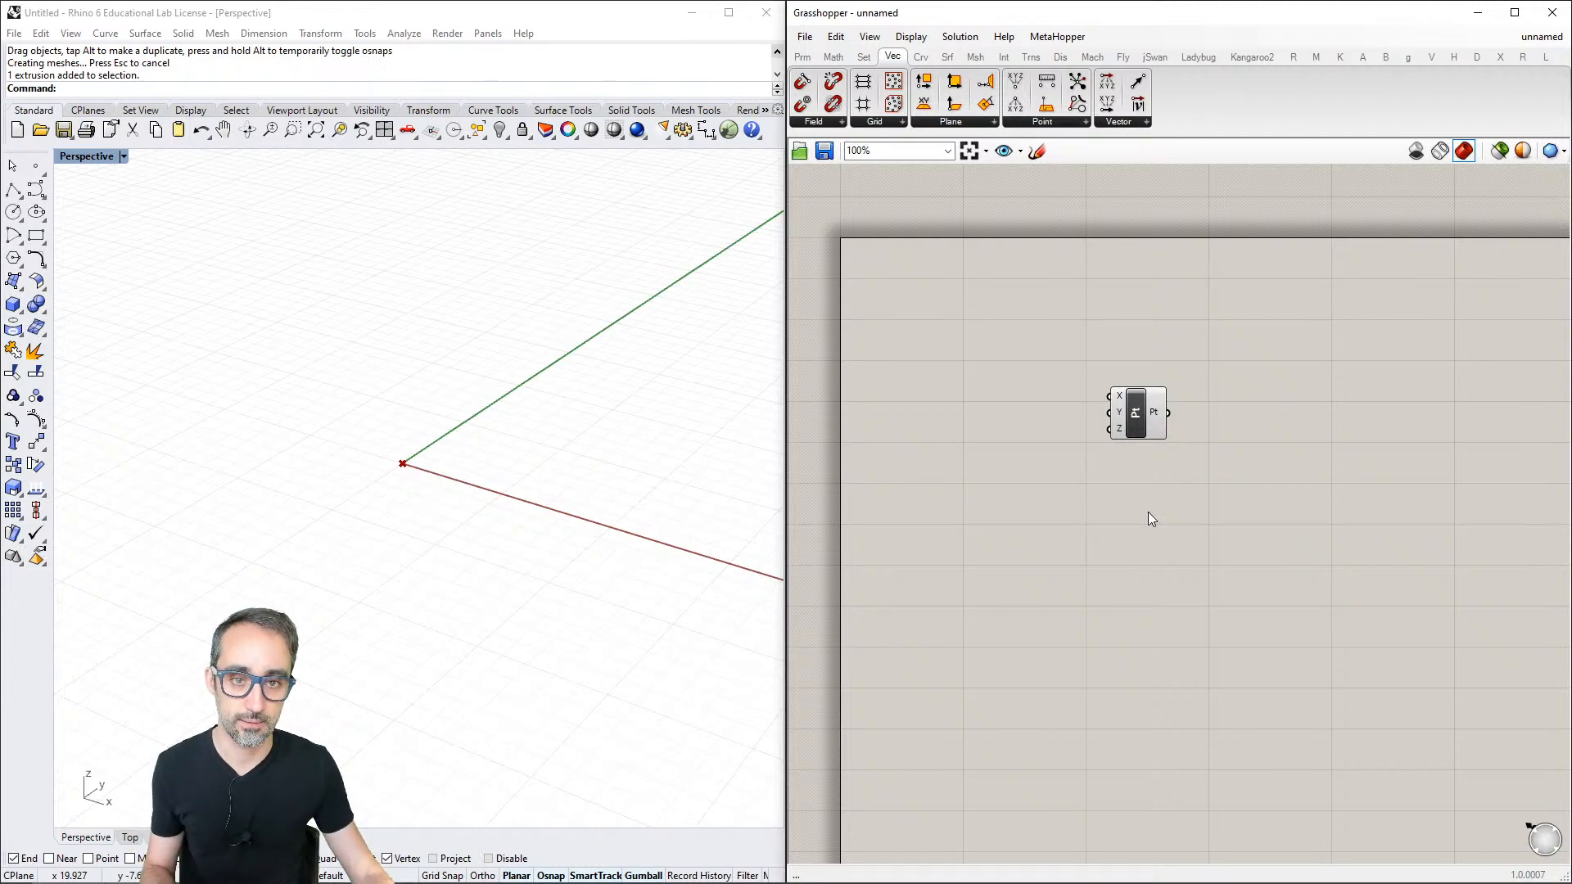
scroll(1148, 512, down, 1)
click(1143, 434)
scroll(1131, 432, down, 5)
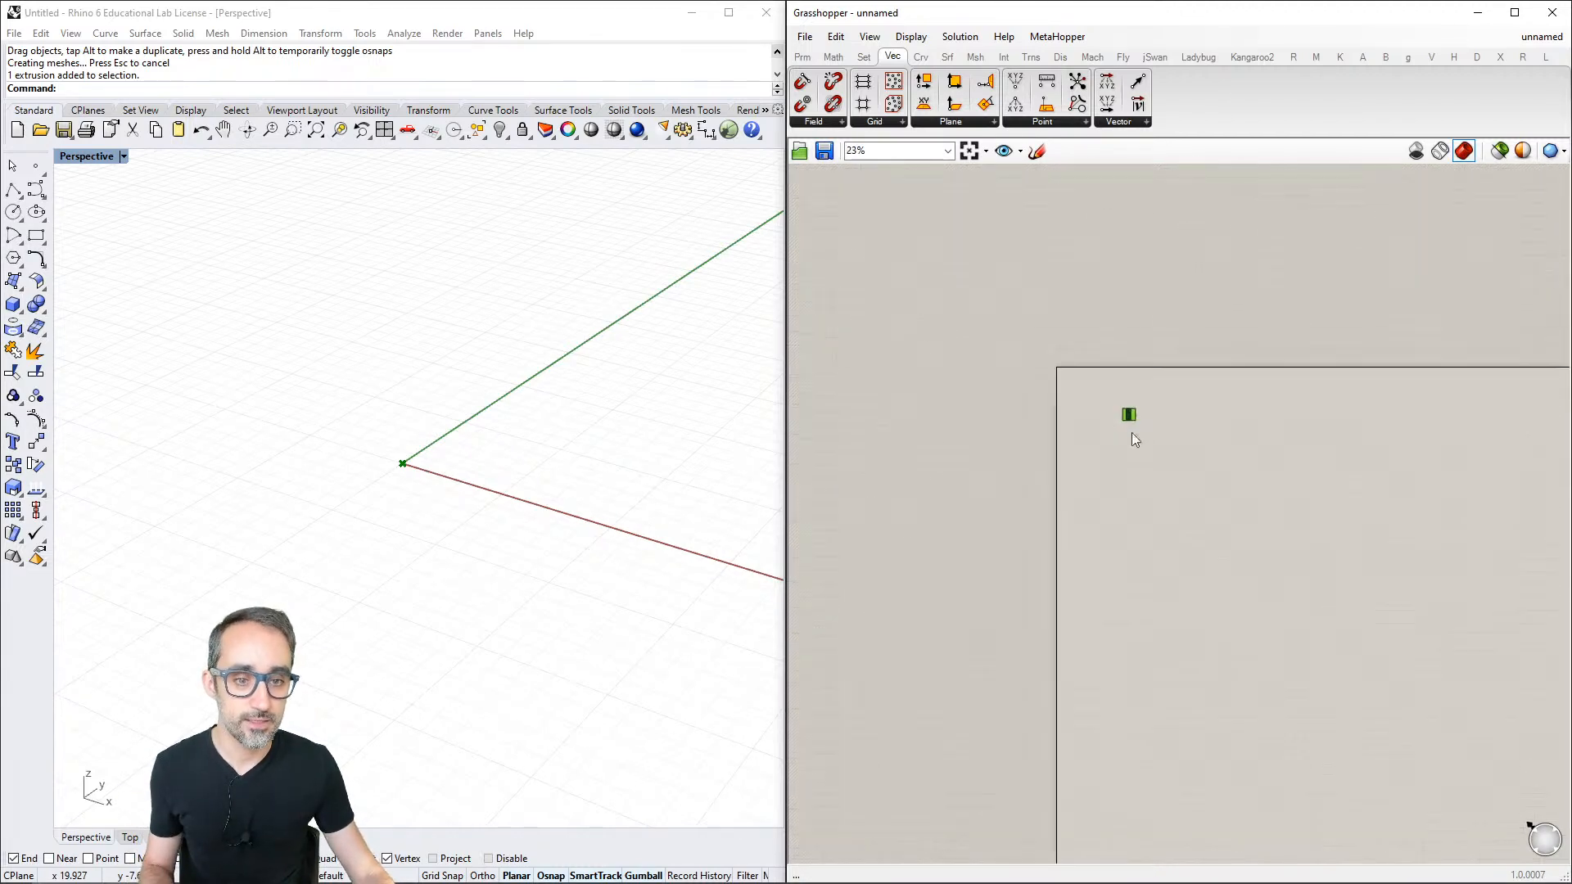
scroll(1010, 351, up, 5)
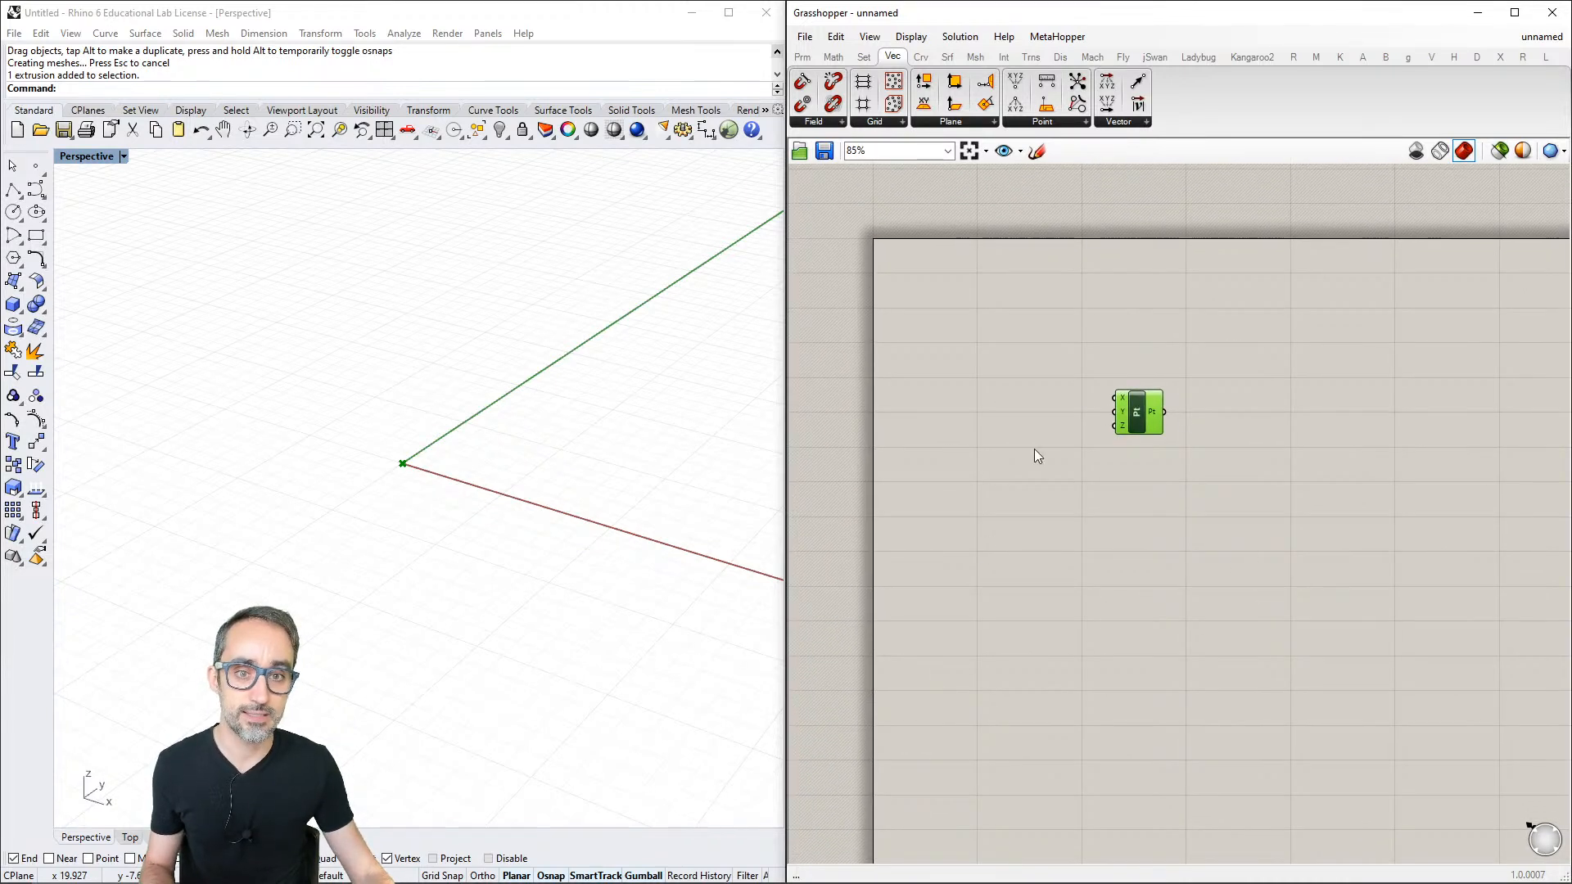
click(1108, 547)
scroll(1118, 495, up, 1)
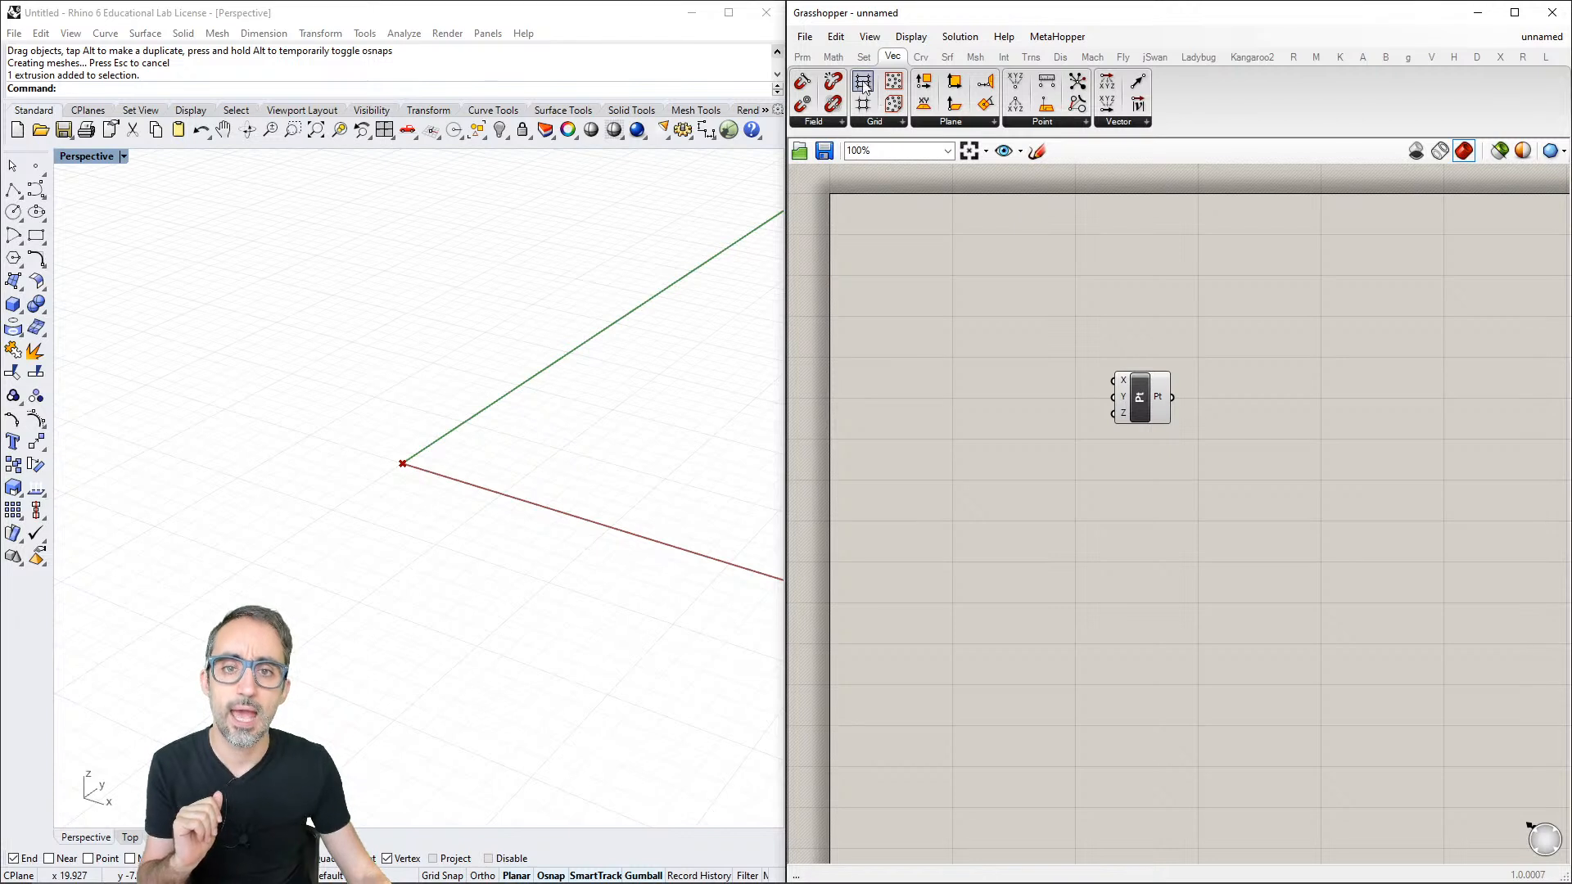
- Add three number sliders and connect them to the X, Y and Z inputs of the Construct Point component
click(802, 58)
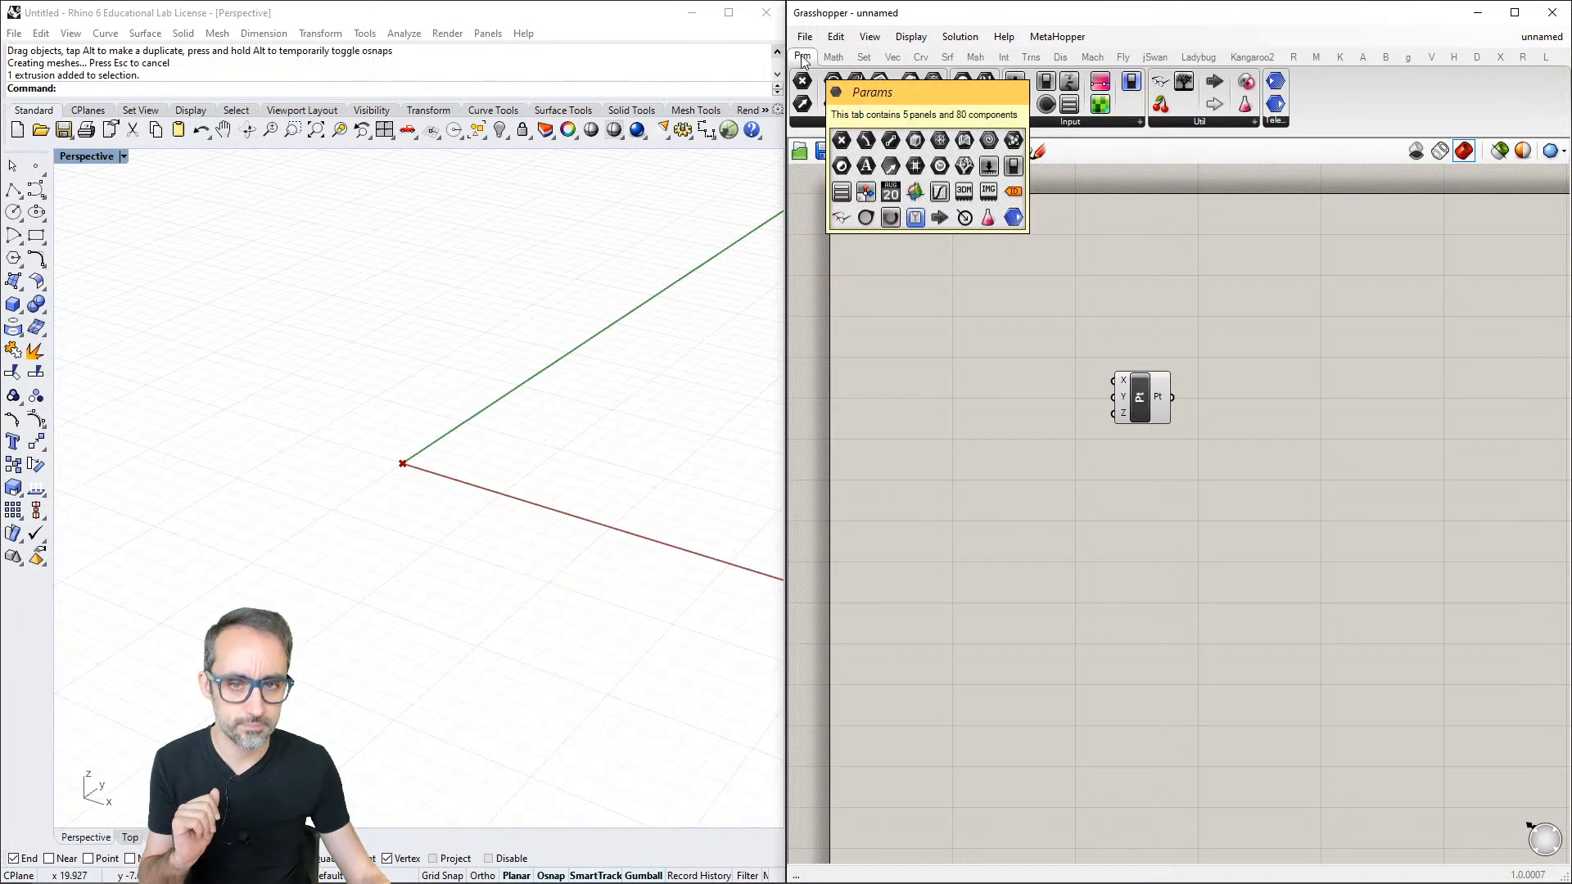
click(1078, 123)
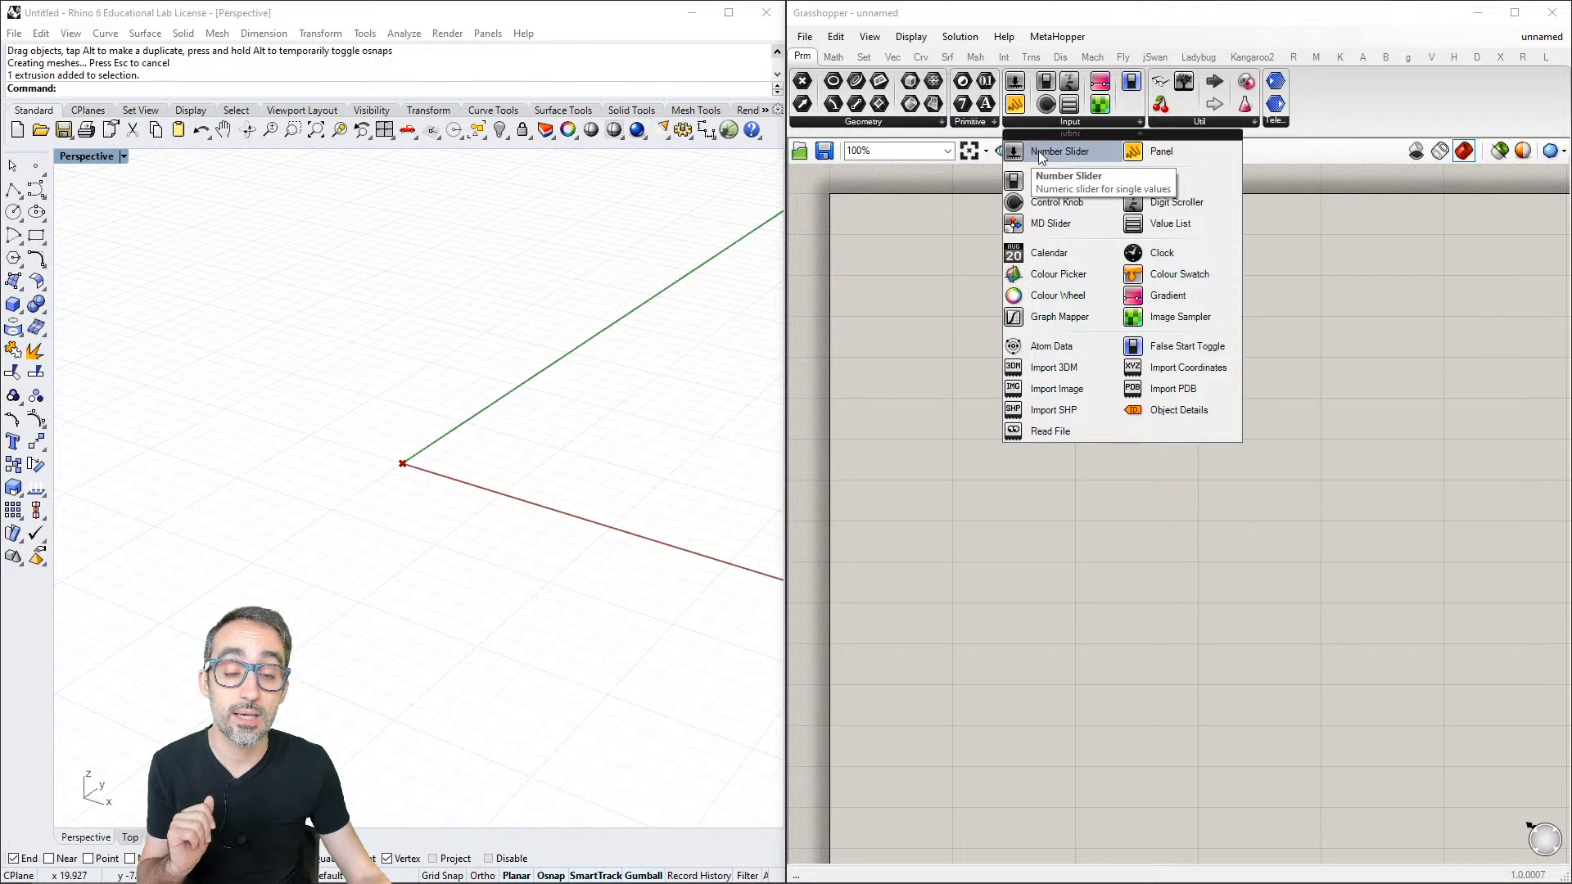
click(1065, 150)
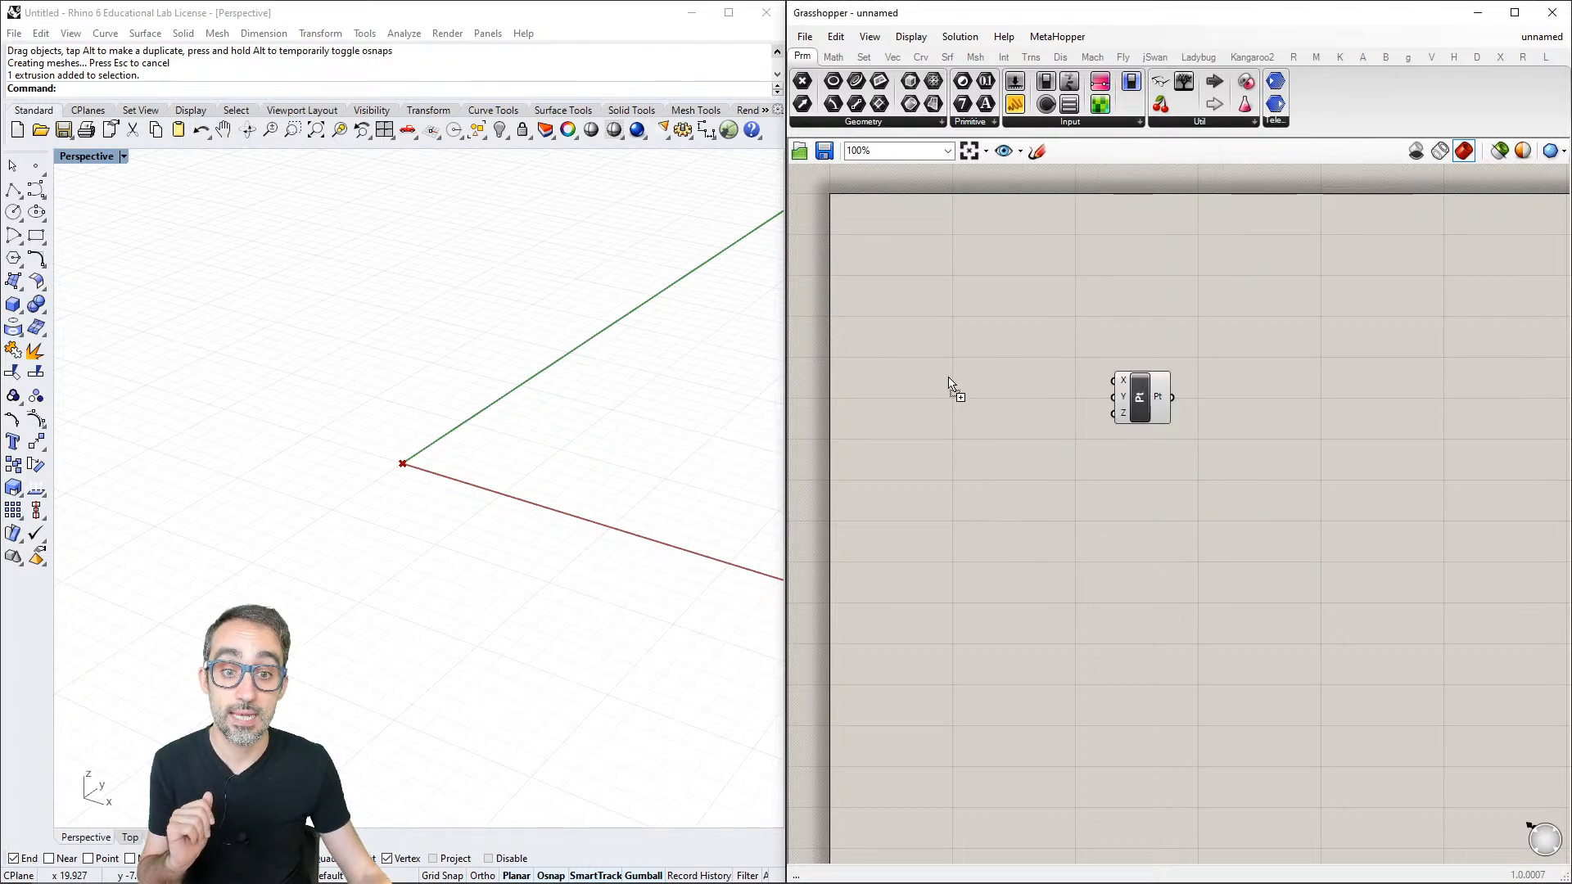
click(951, 381)
drag(976, 380, 984, 384)
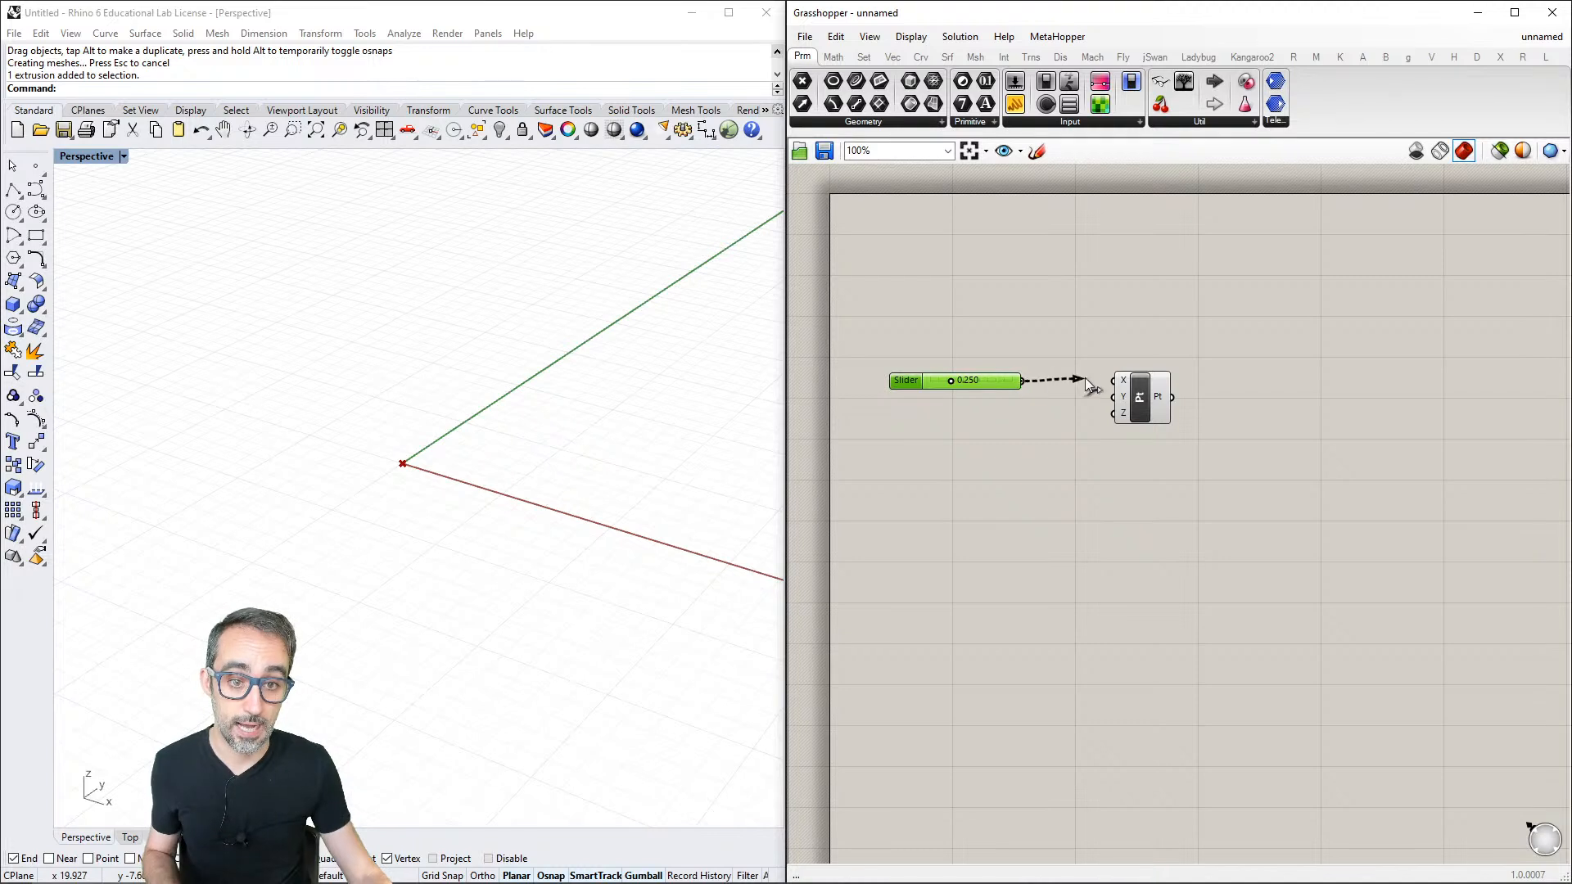
drag(1084, 376, 1112, 414)
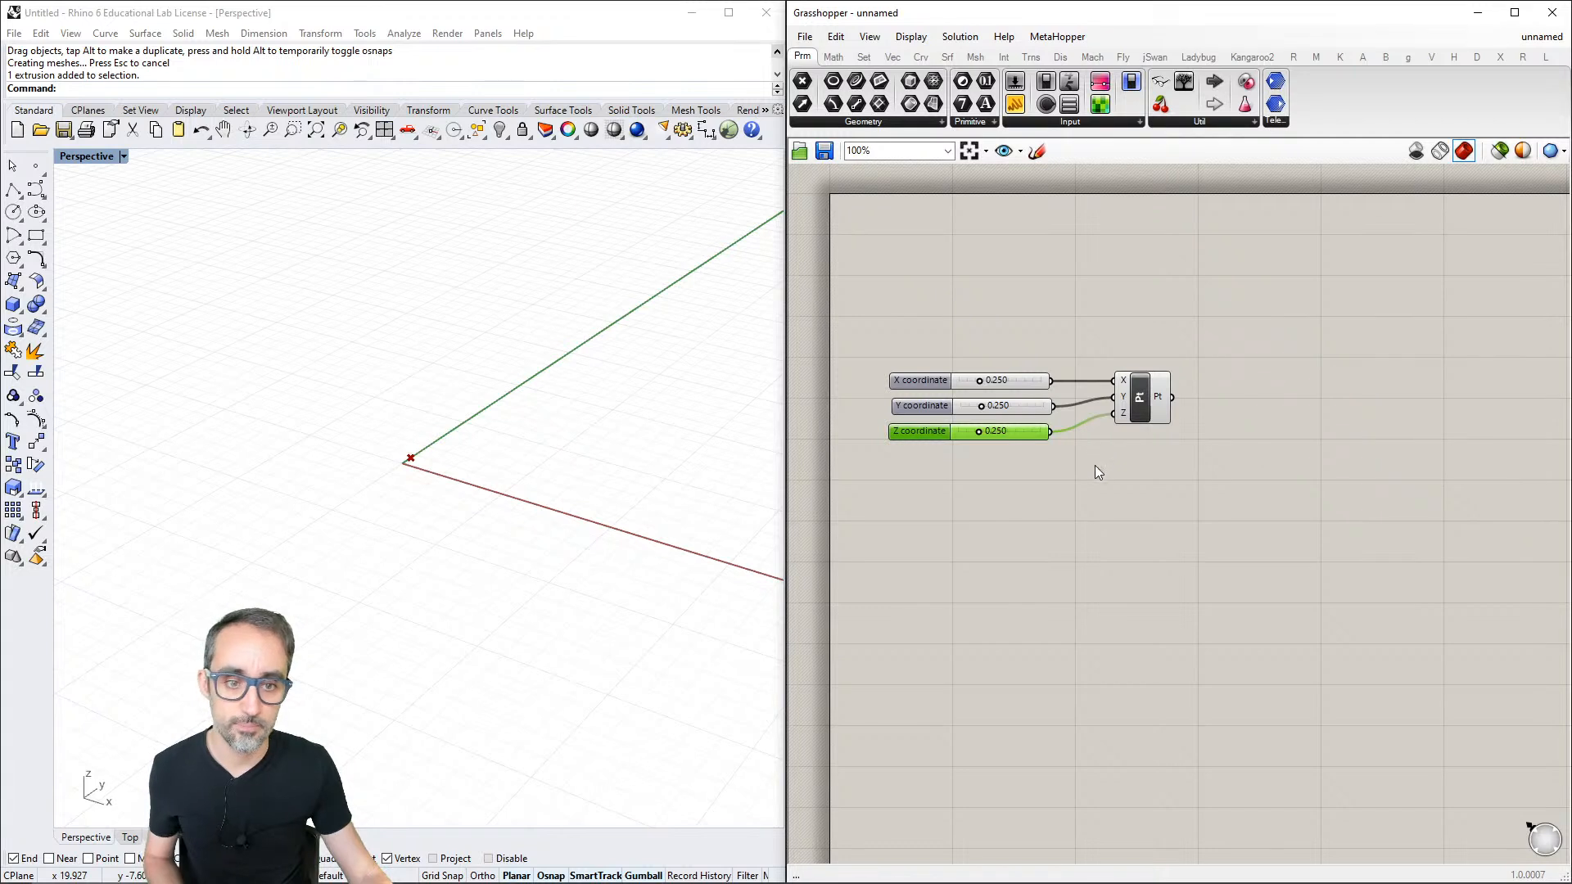
- Set the X coordinate slider to 0.438, the Y coordinate to 0.429 and the Z coordinate to 0.662
scroll(1009, 420, up, 2)
scroll(425, 460, up, 4)
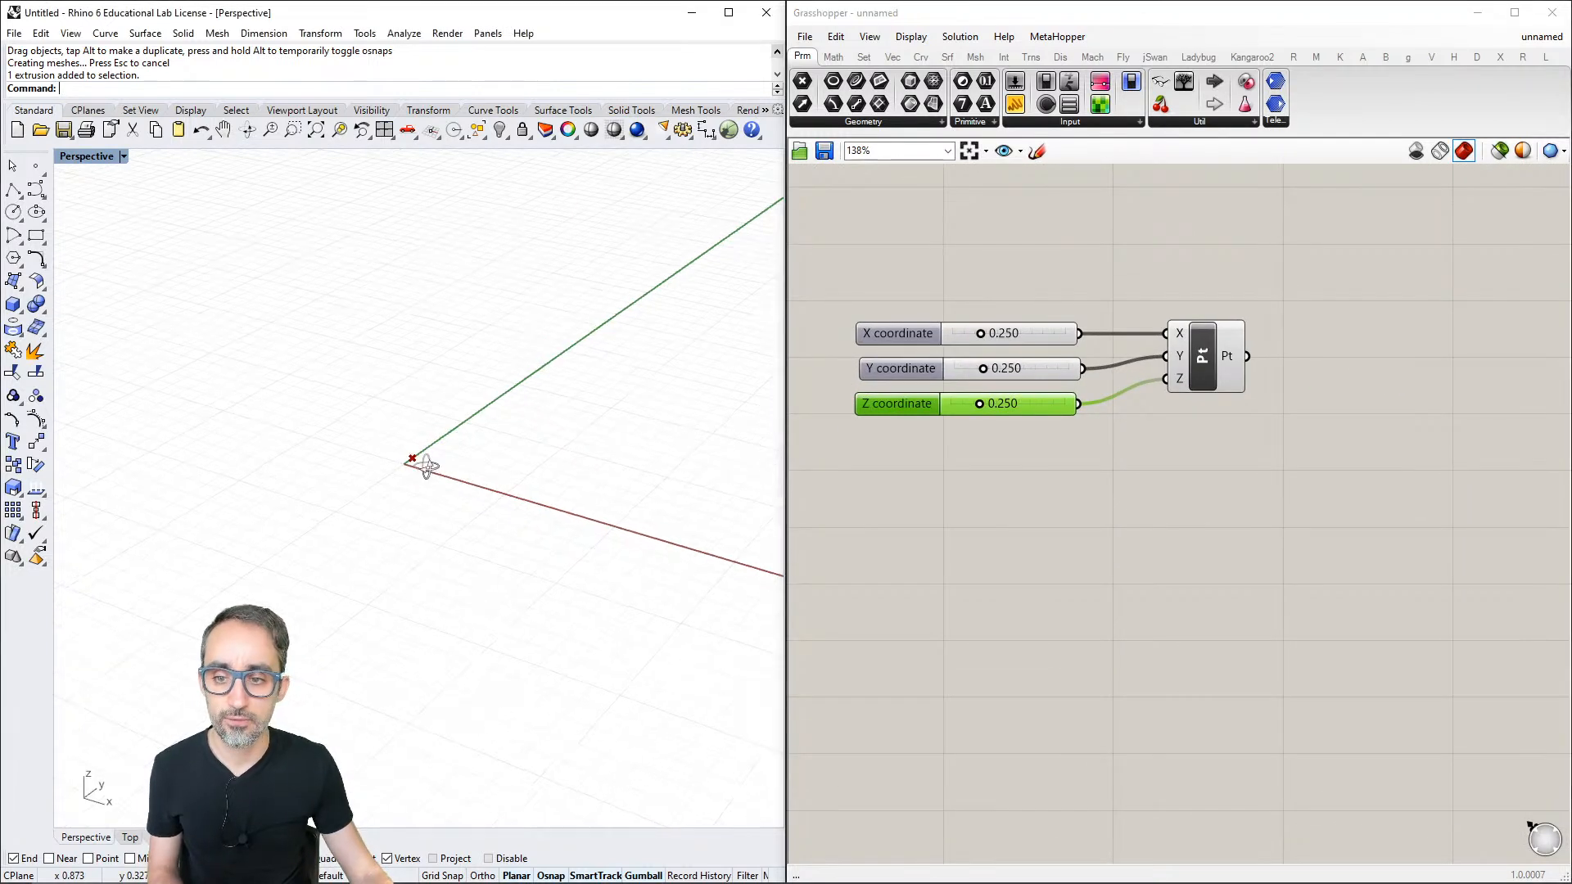
mouse_move(502, 473)
right_down()
mouse_move(554, 467)
mouse_move(509, 474)
right_up()
drag(980, 334, 1026, 404)
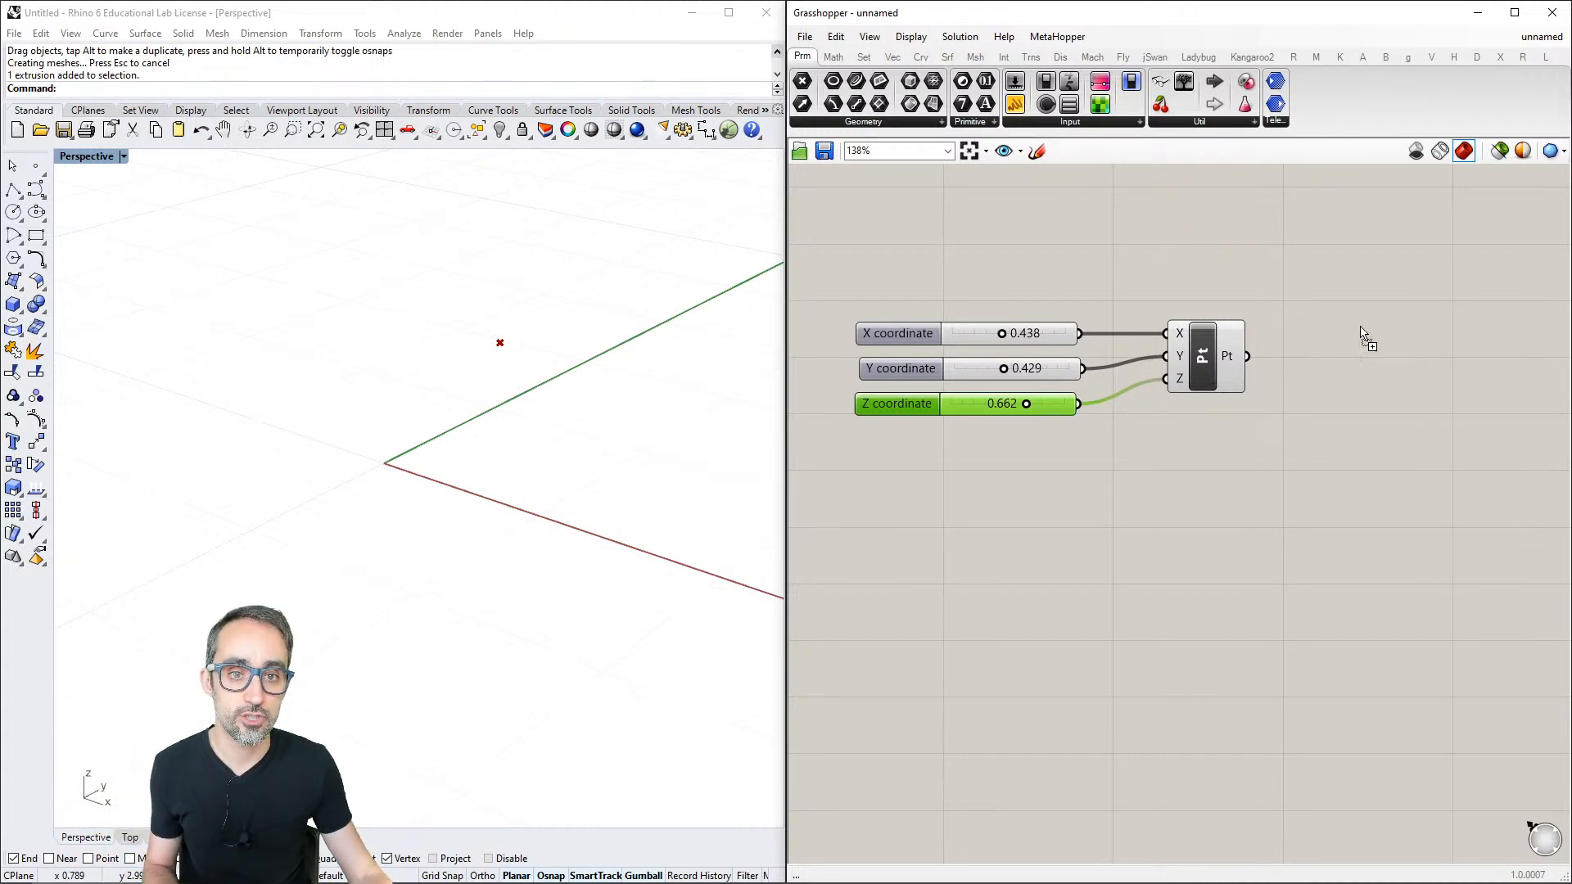
drag(1361, 332, 1405, 358)
drag(1267, 355, 1318, 357)
click(1400, 366)
key(Delete)
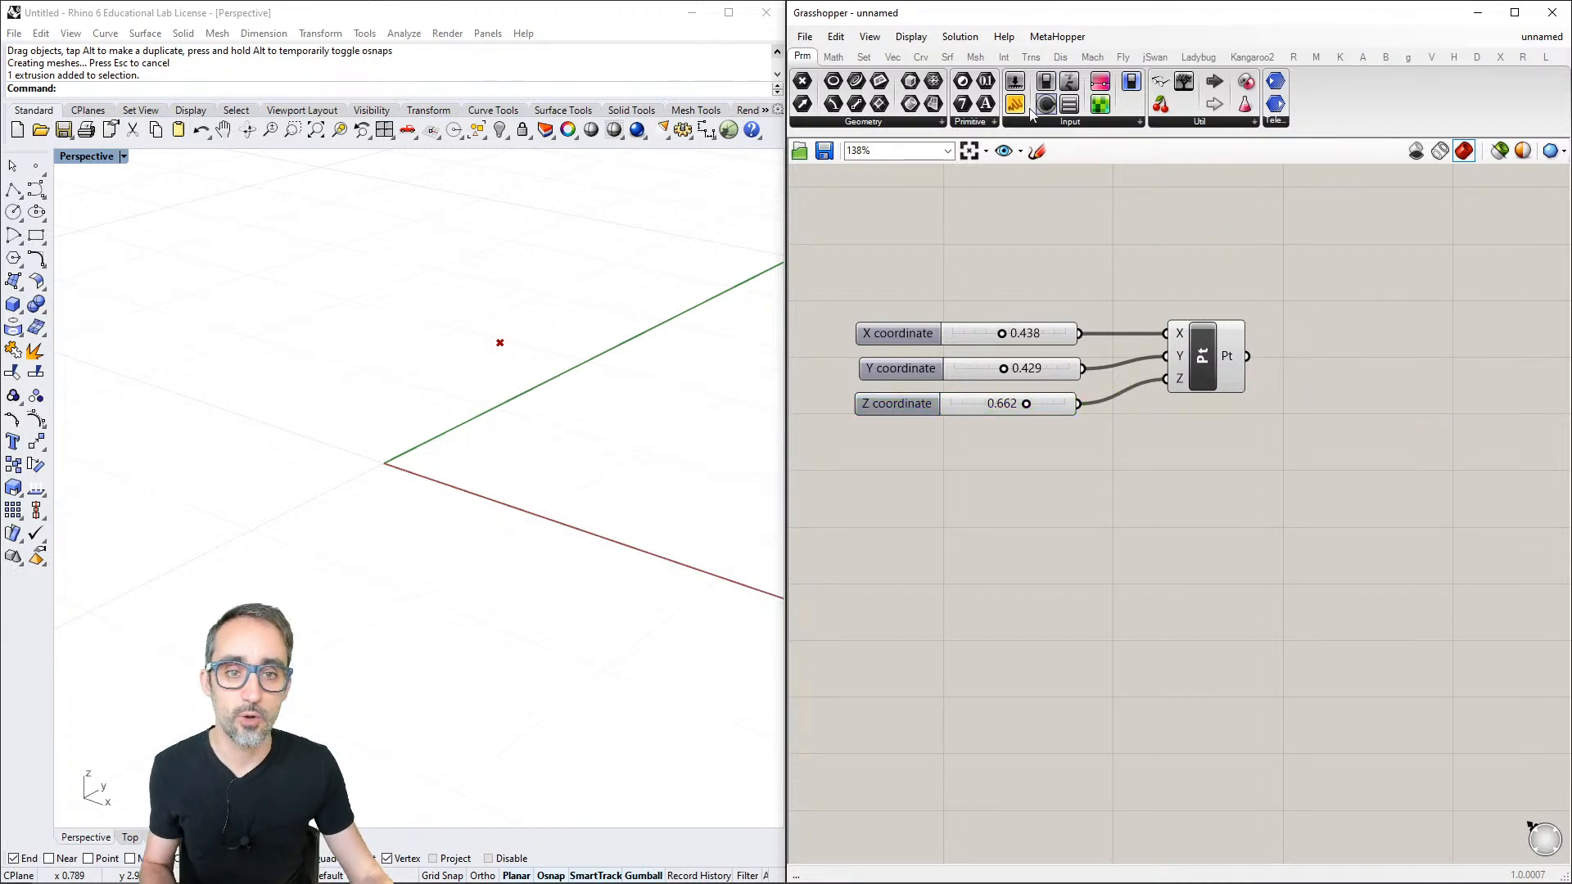
- Place an empty Panel from the Params Input components beside the Construct Point component's output
click(1074, 129)
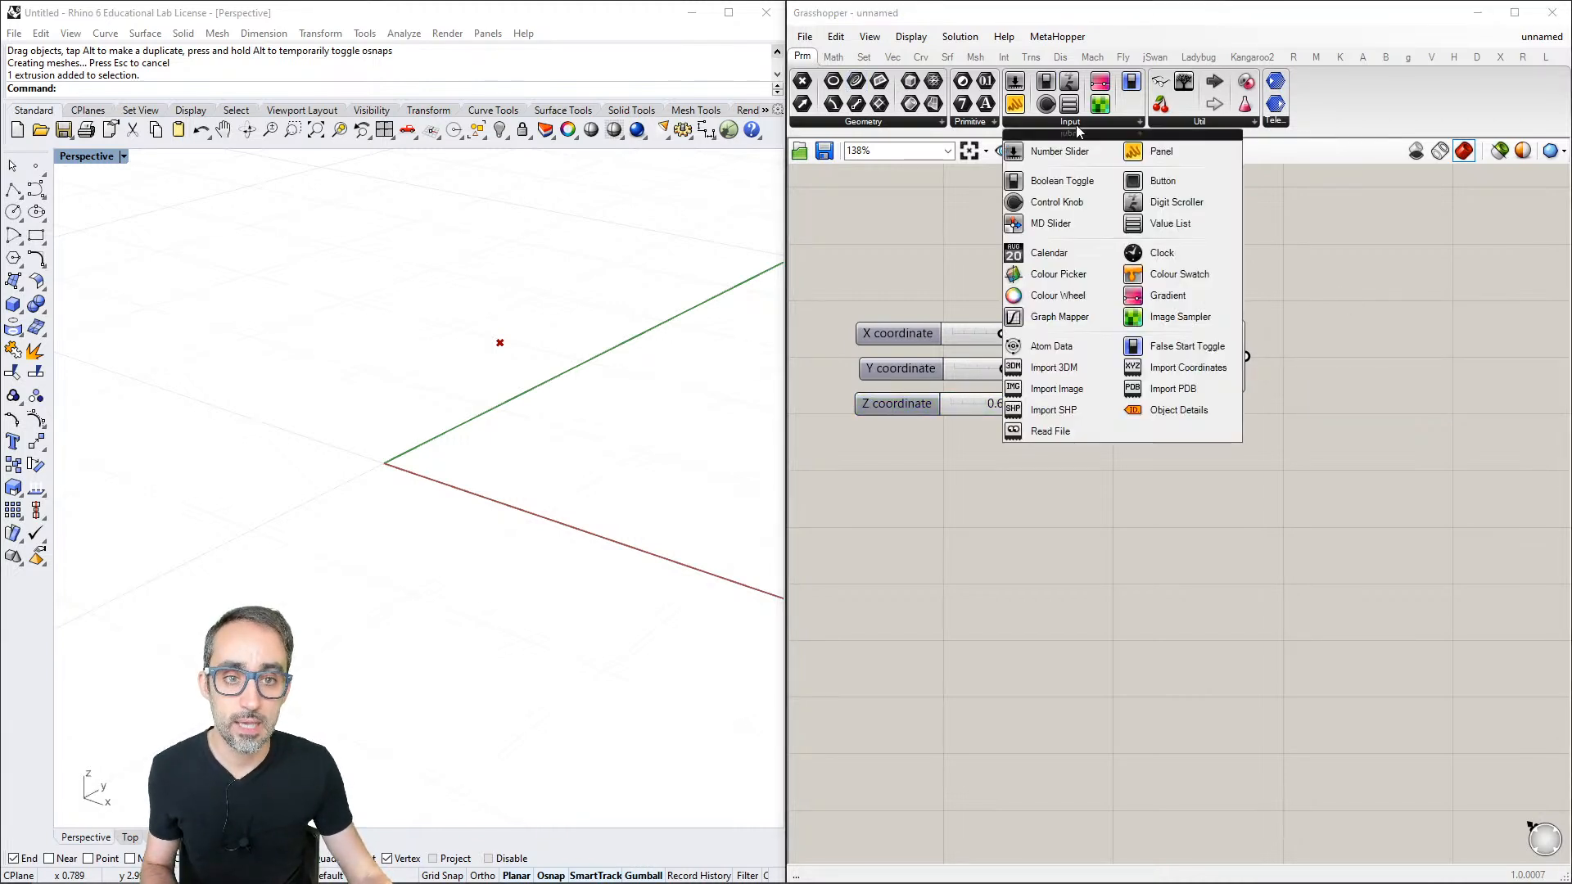
click(1173, 157)
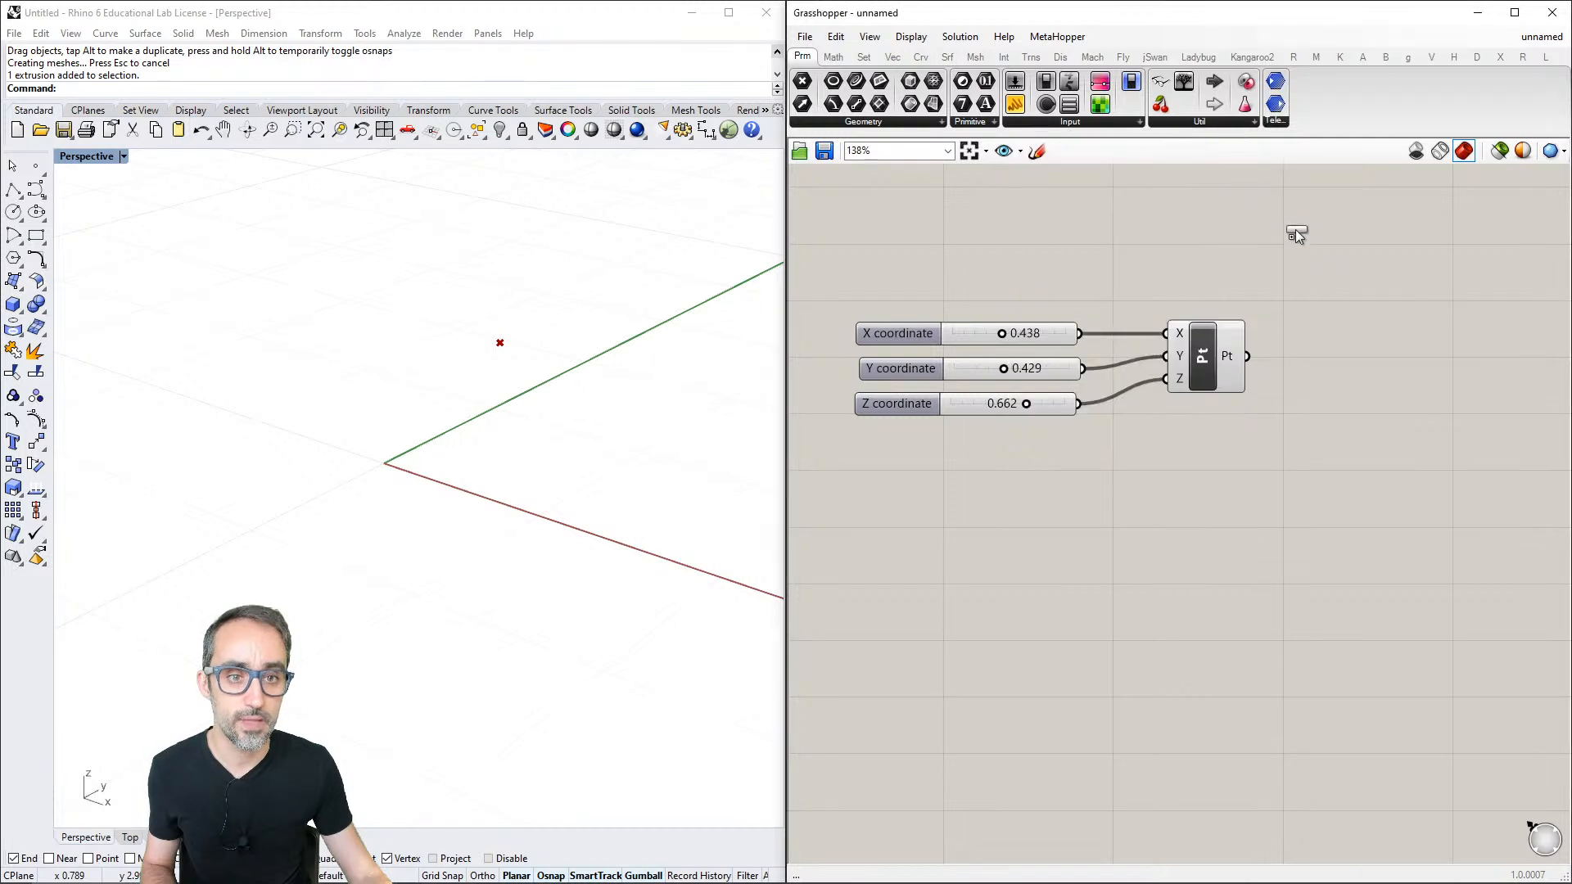
click(1397, 357)
scroll(1392, 369, down, 2)
click(1366, 387)
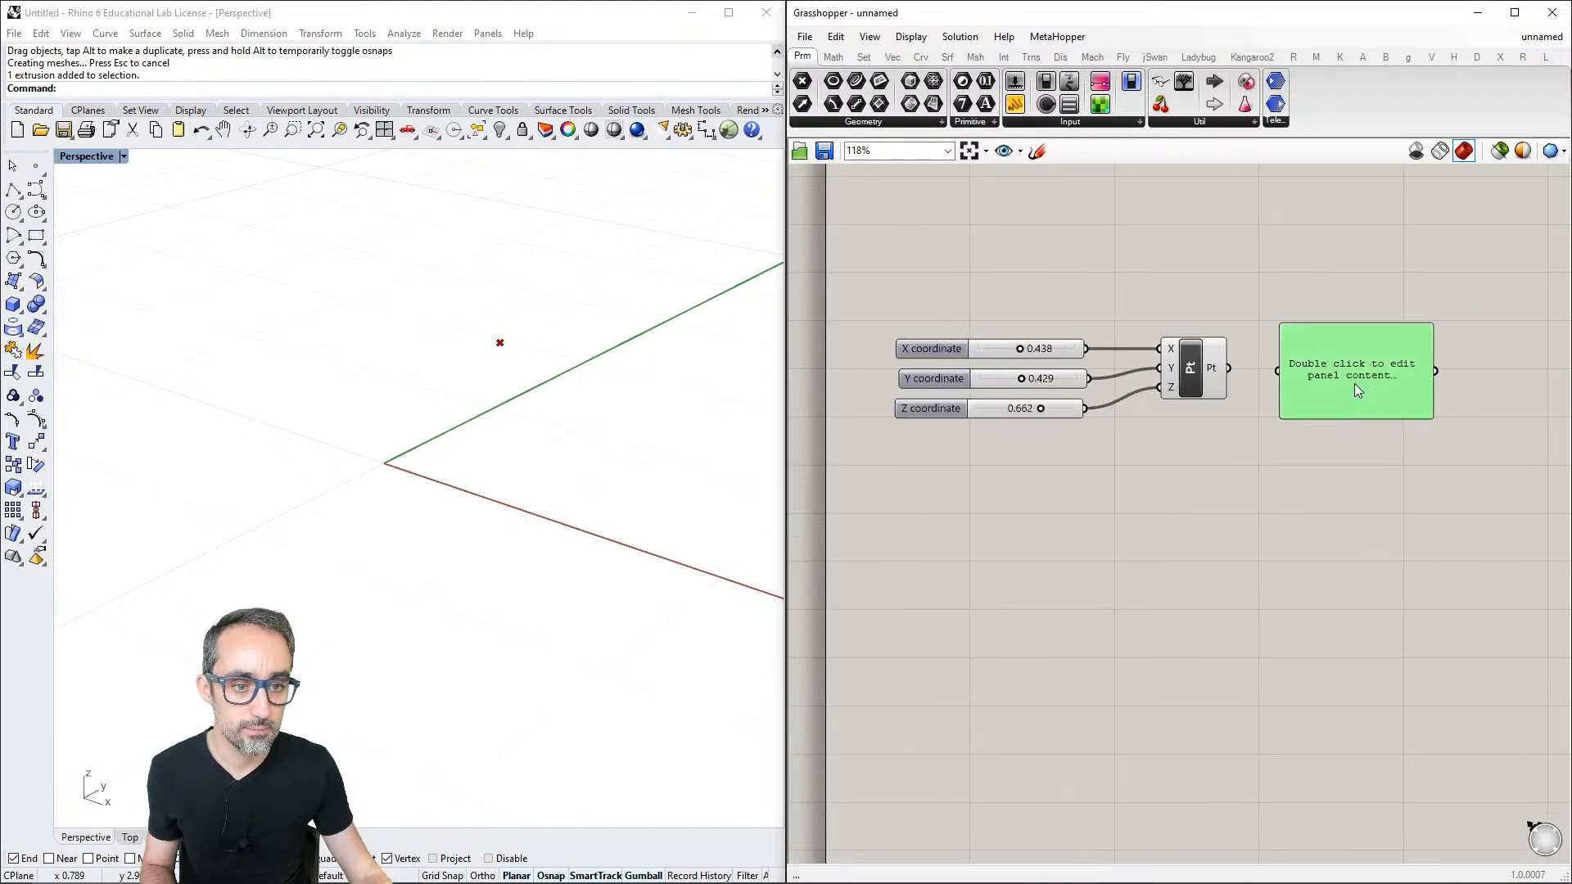
click(1345, 484)
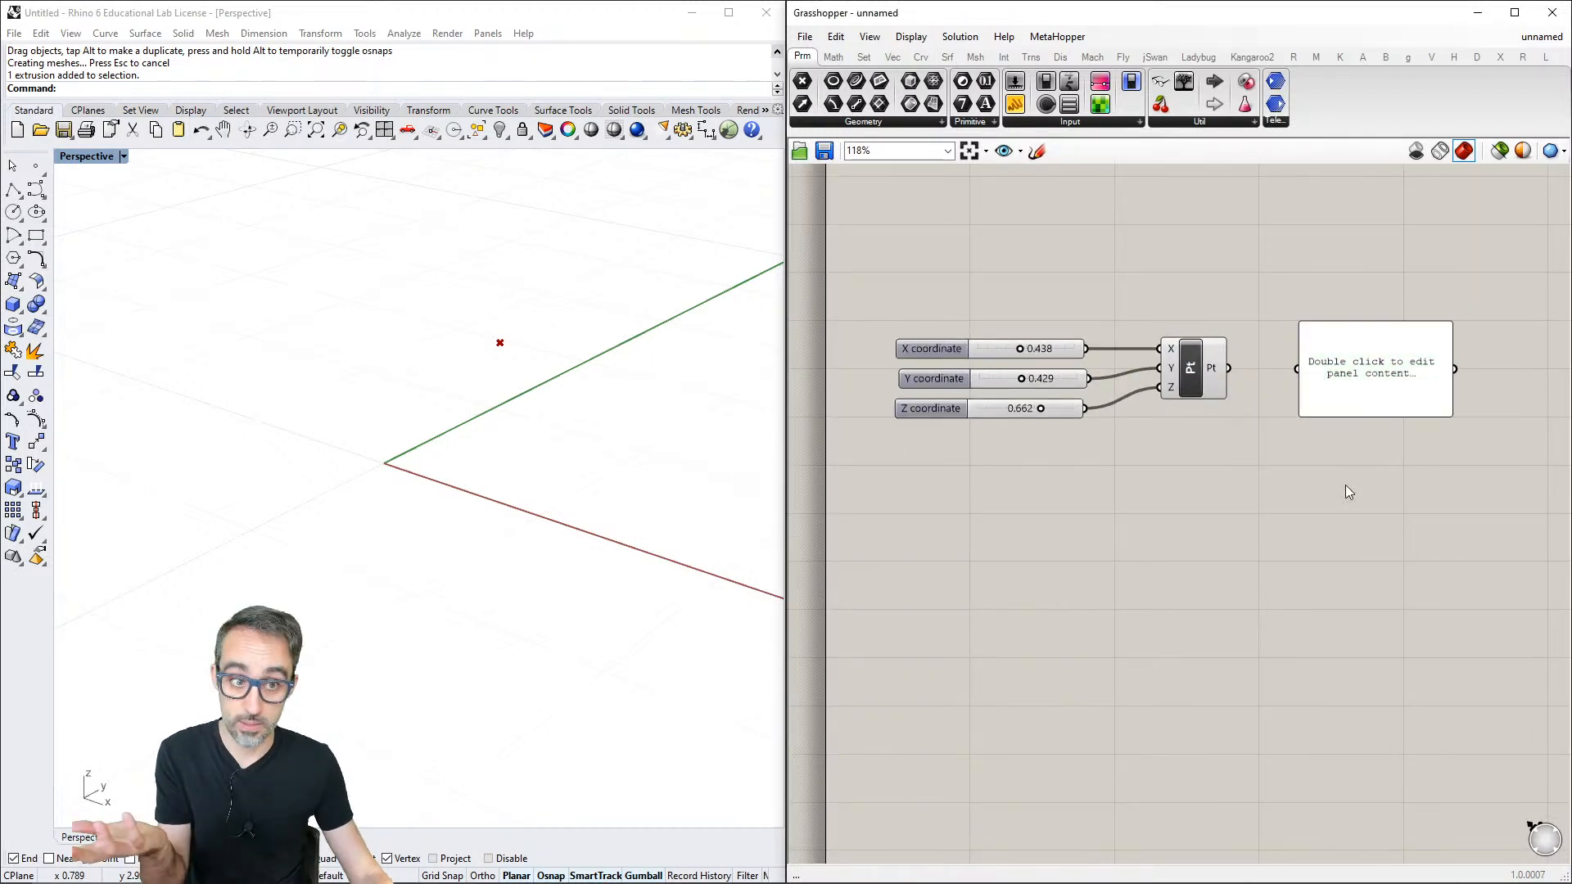
- Connect the Pt output to the panel and widen the panel so the coordinates fit on one line
drag(1228, 368, 1296, 369)
right_drag(1452, 374, 1408, 377)
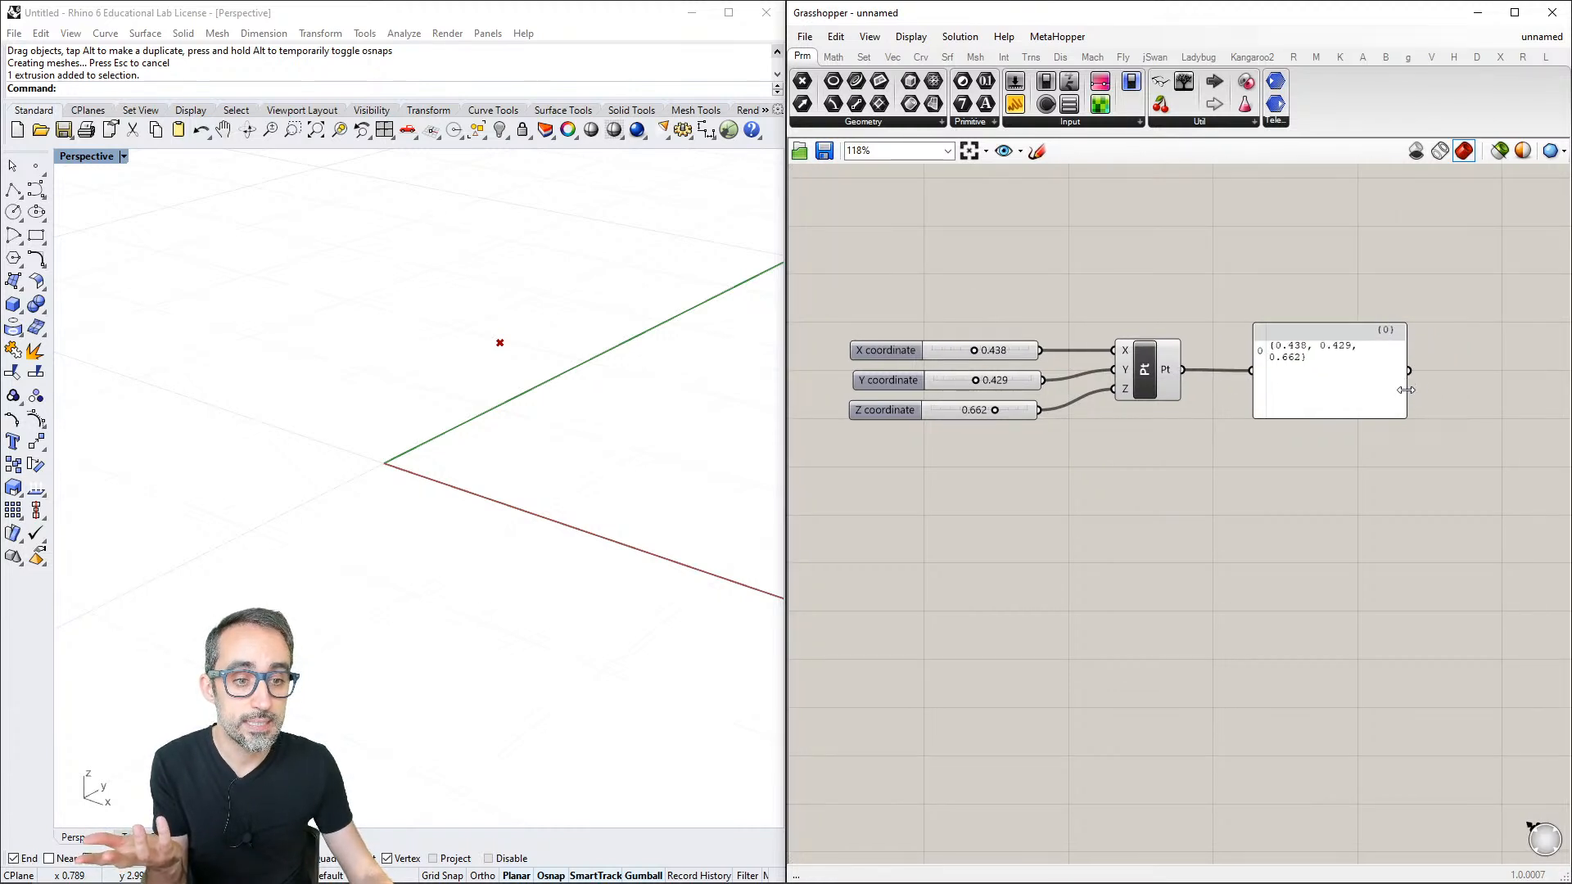
drag(1406, 386, 1435, 386)
right_drag(1238, 435, 1266, 425)
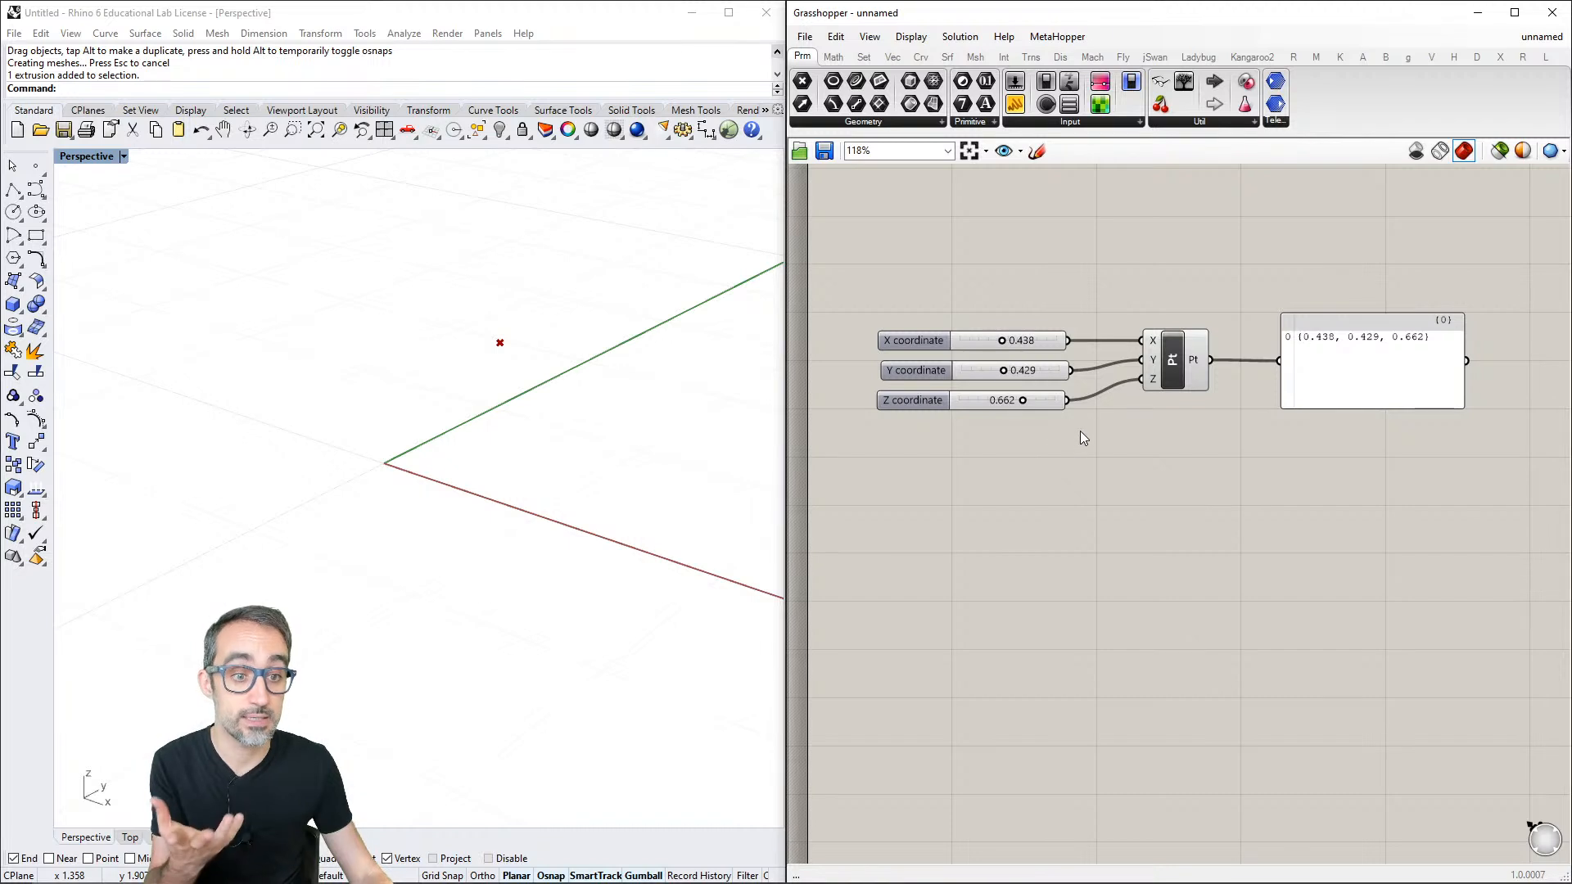
- Examine the Construct Point component's X, Y and Z inputs, its Pt output and the connected panel
scroll(1081, 393, up, 2)
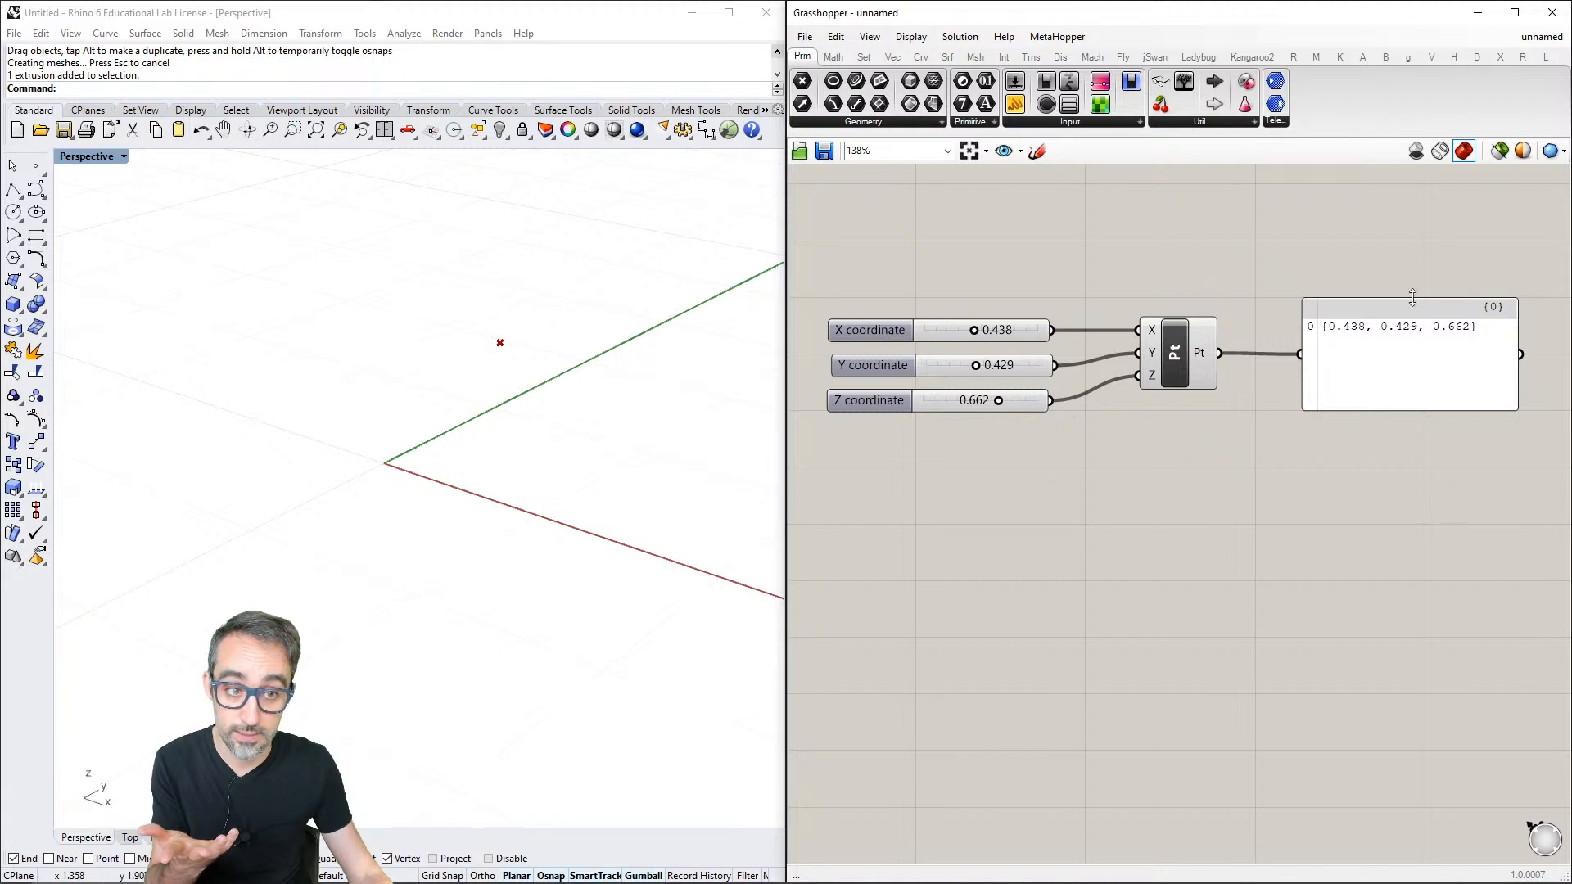
scroll(1301, 398, down, 2)
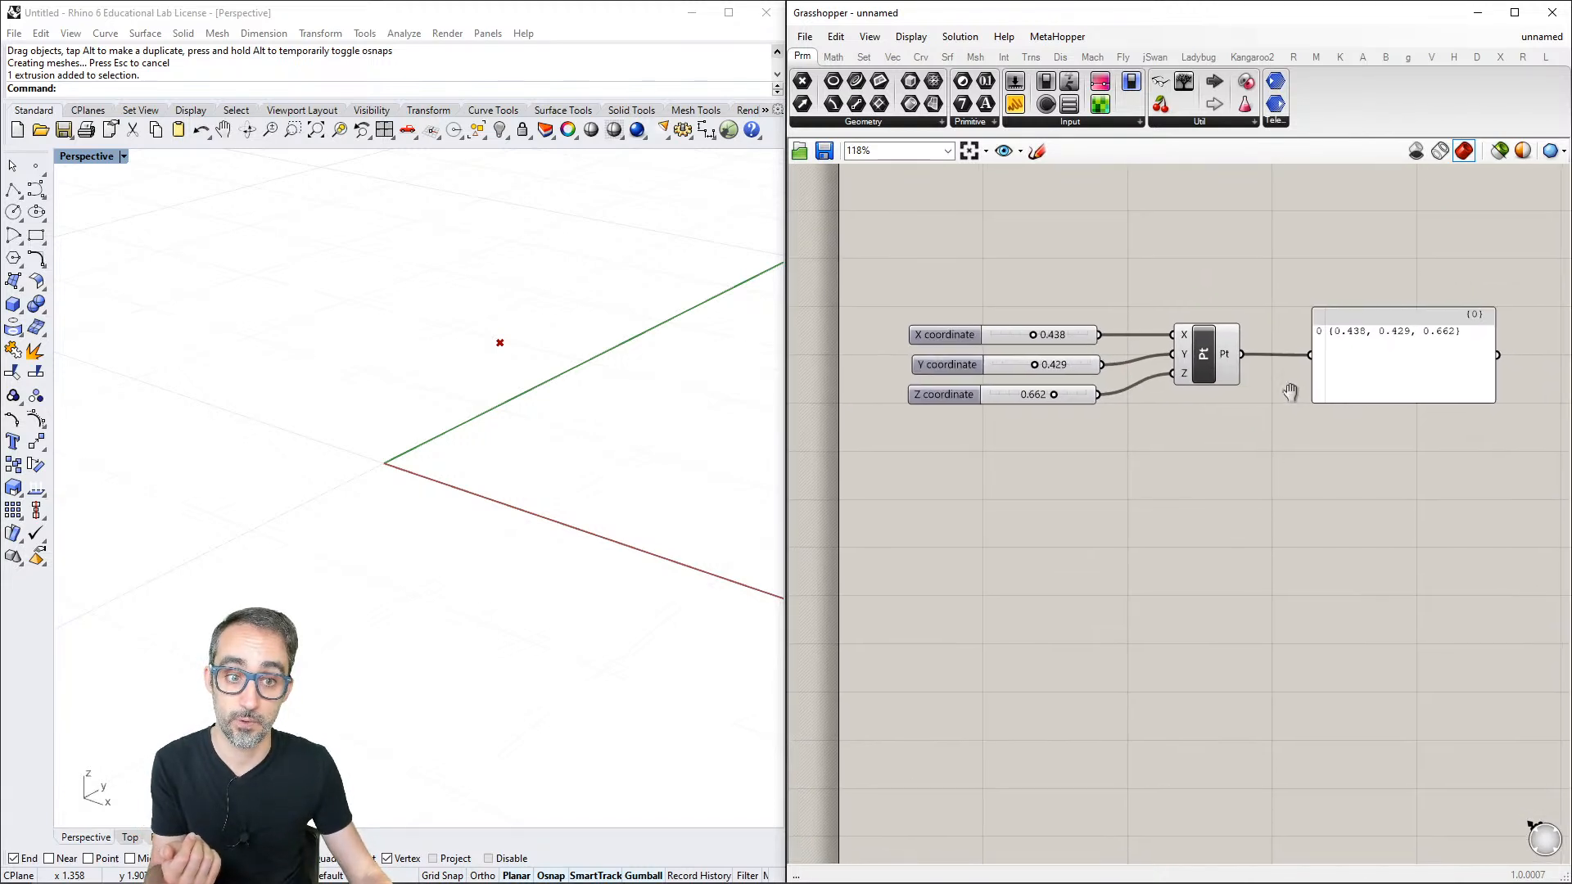
right_drag(1262, 380, 1232, 362)
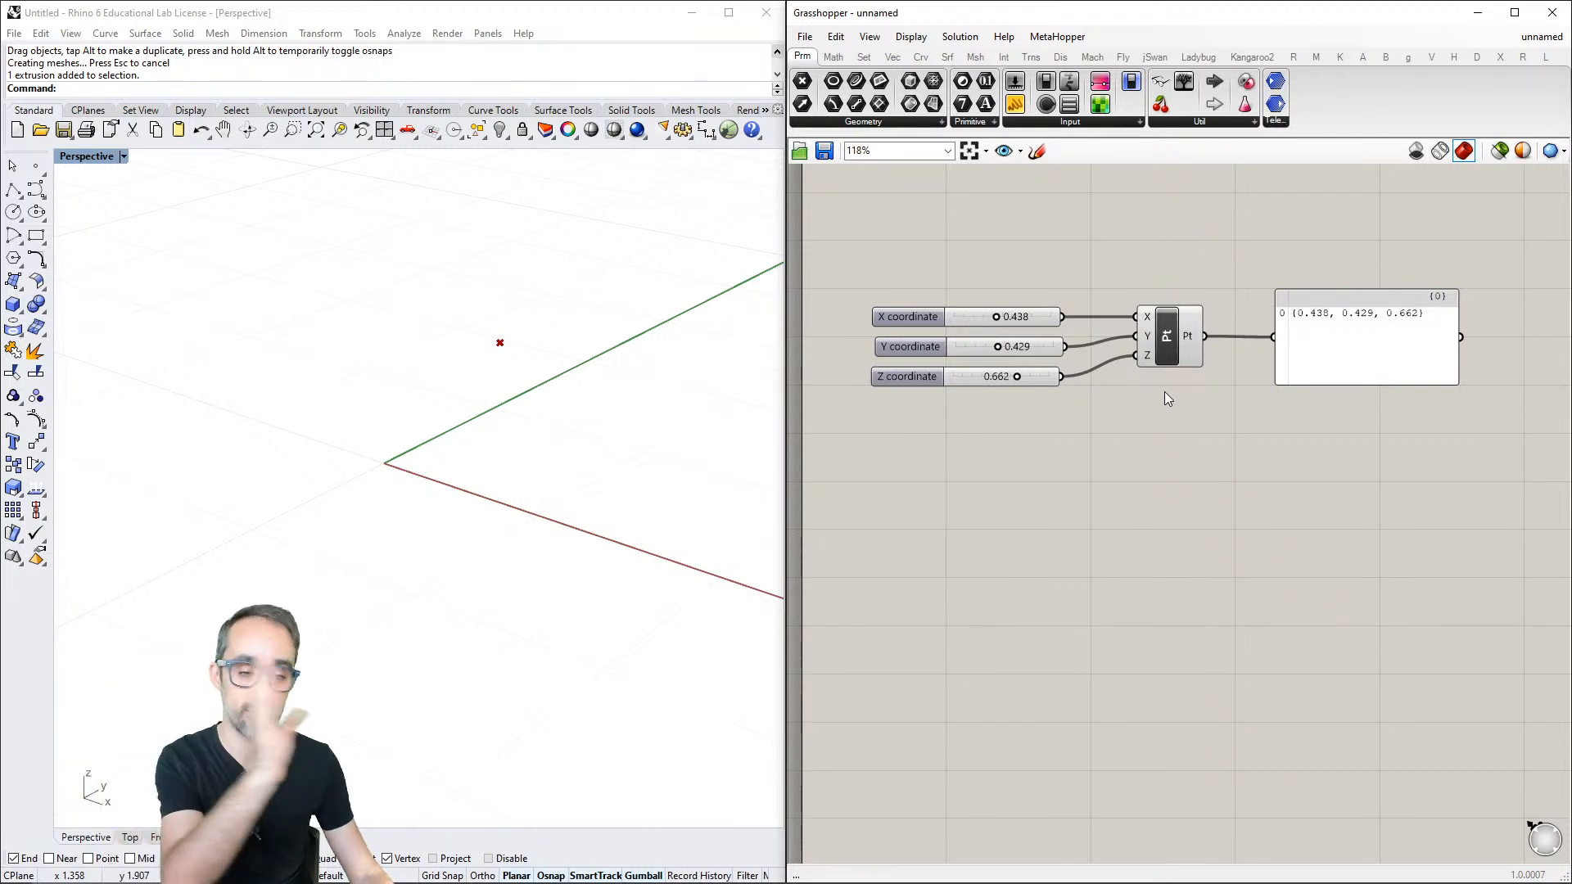
scroll(1179, 344, up, 2)
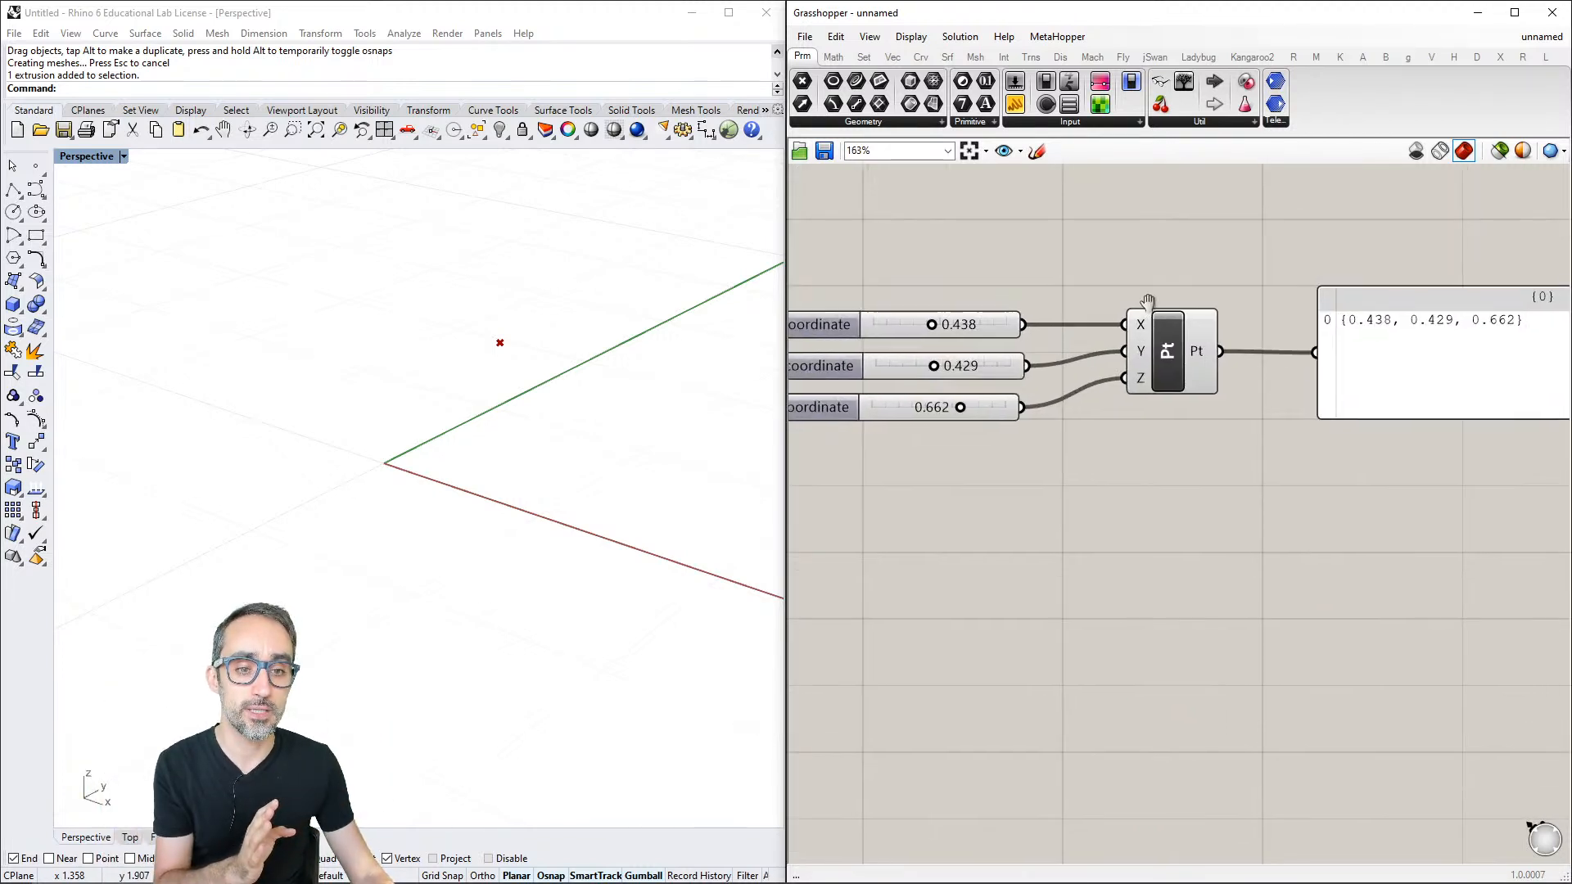
scroll(1136, 329, up, 3)
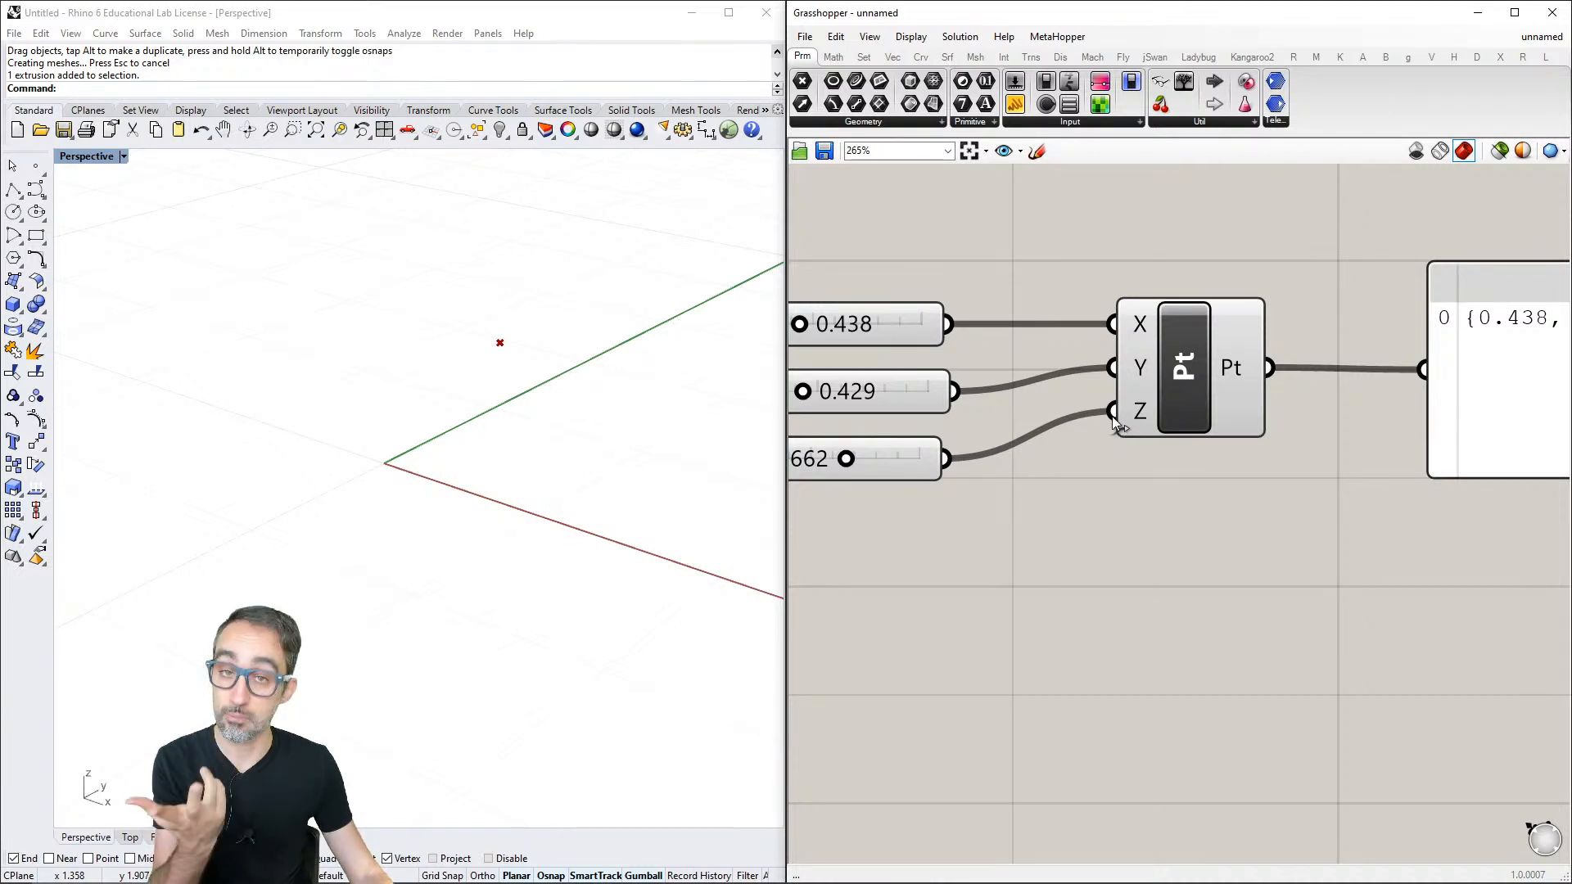
scroll(1114, 419, down, 2)
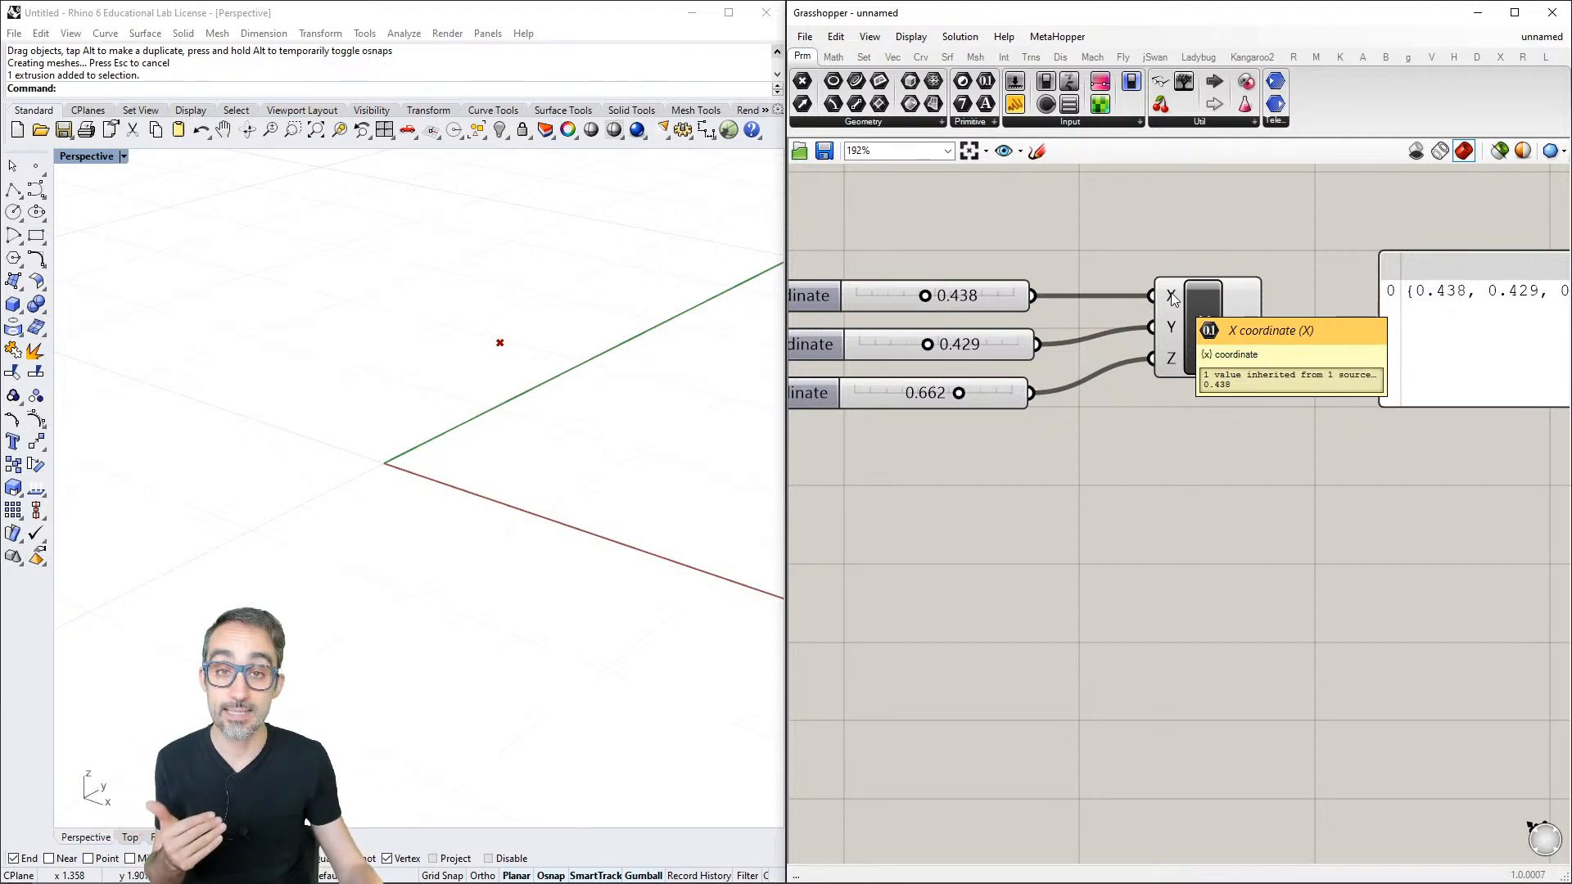
scroll(1180, 377, down, 3)
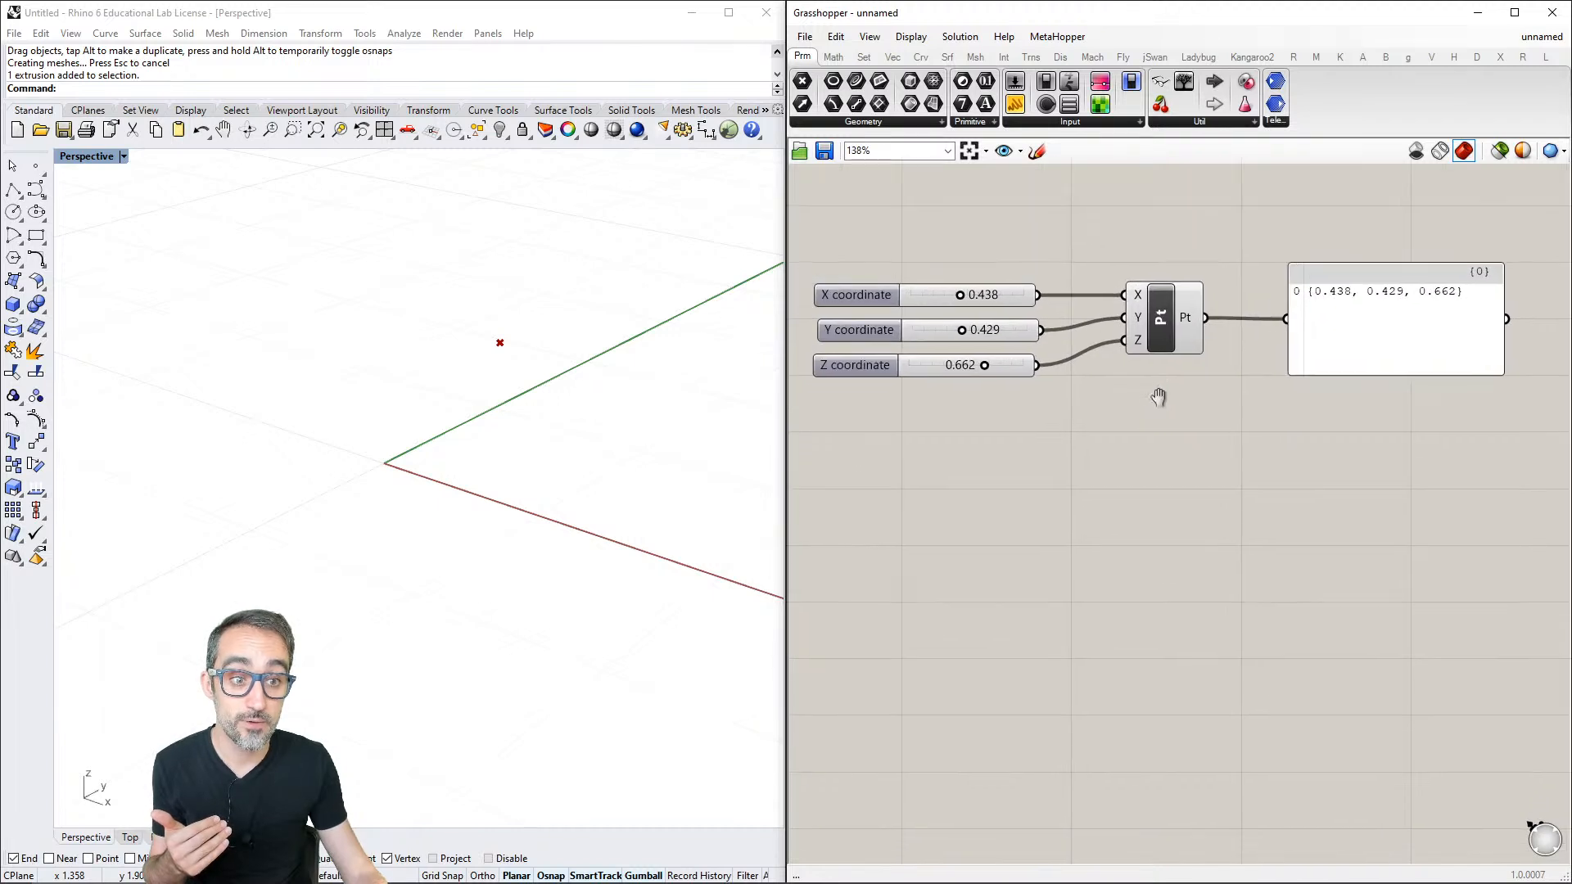
- Examine the Construct Point component's inputs and output and the available Geometry and Primitive parameter types
right_drag(1159, 397, 1167, 397)
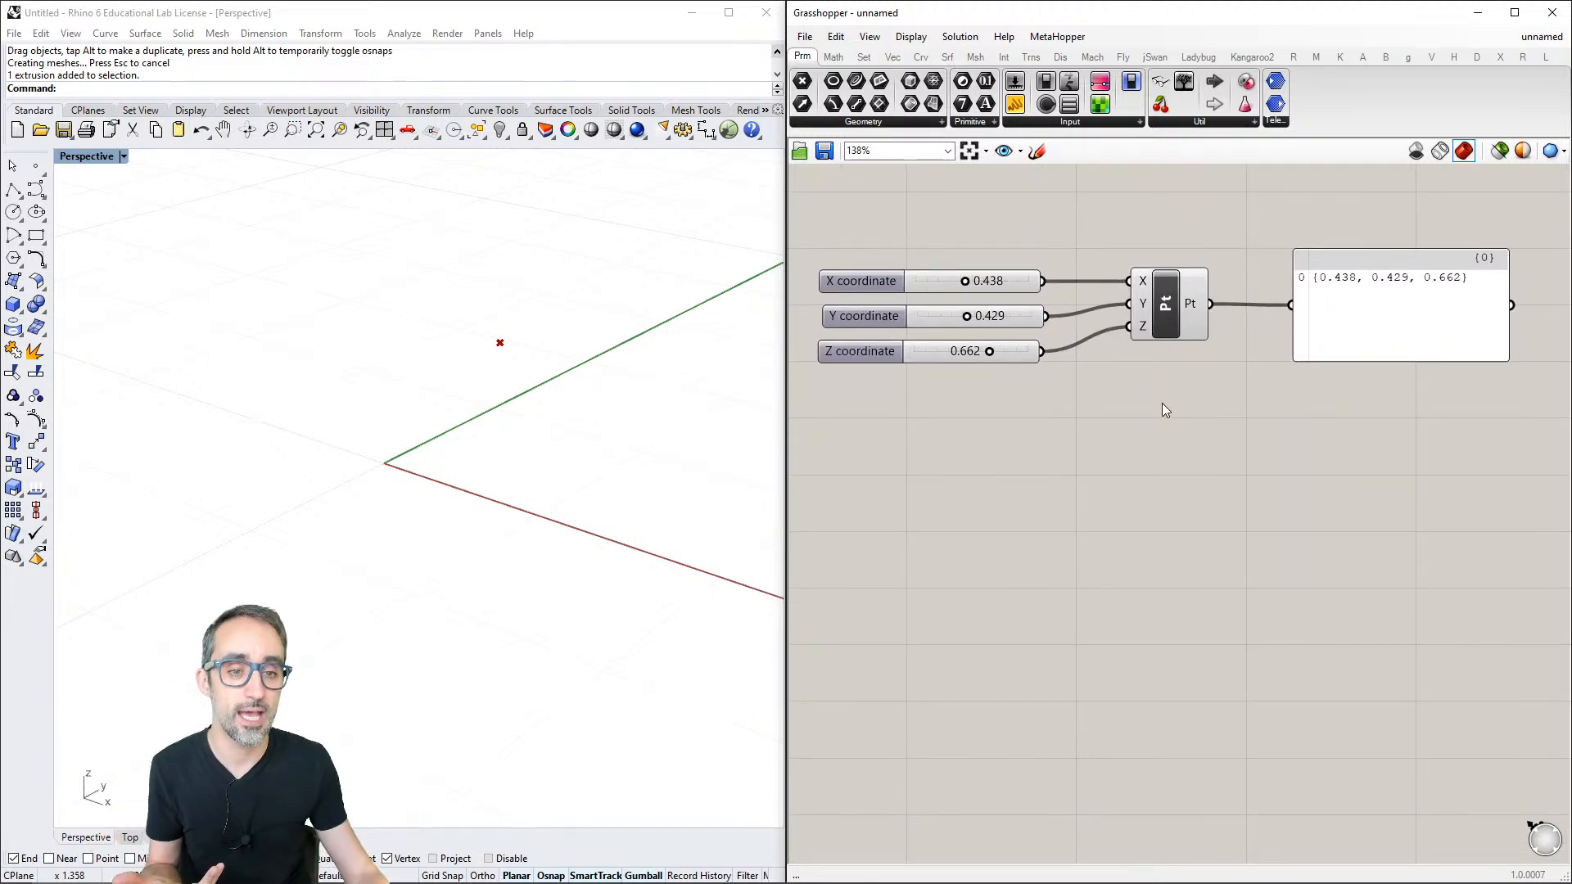
mouse_move(1145, 286)
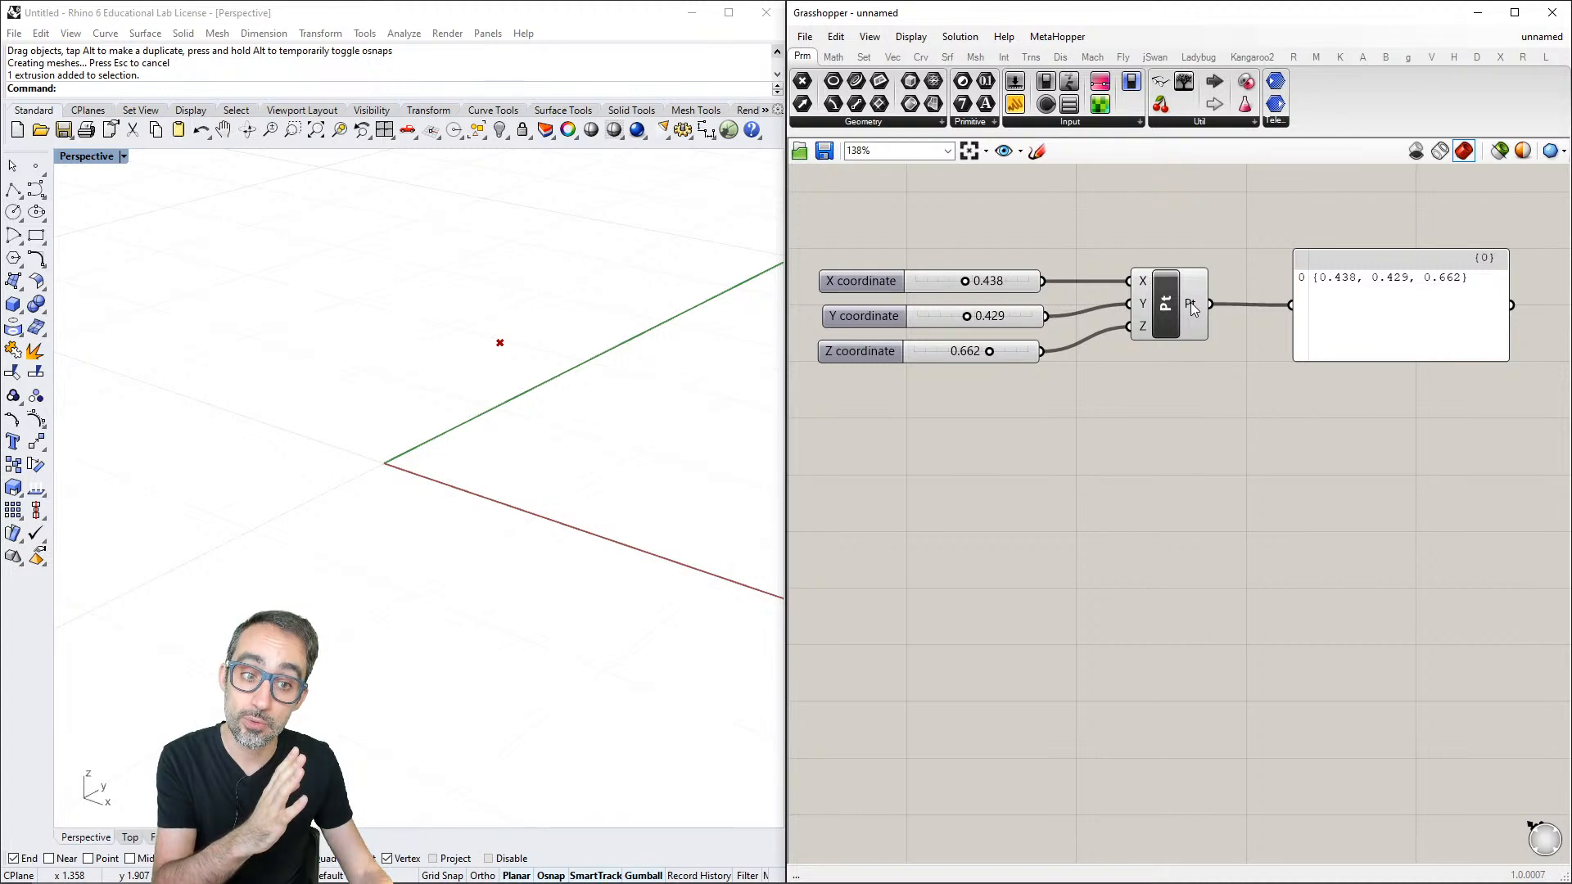
mouse_move(1190, 302)
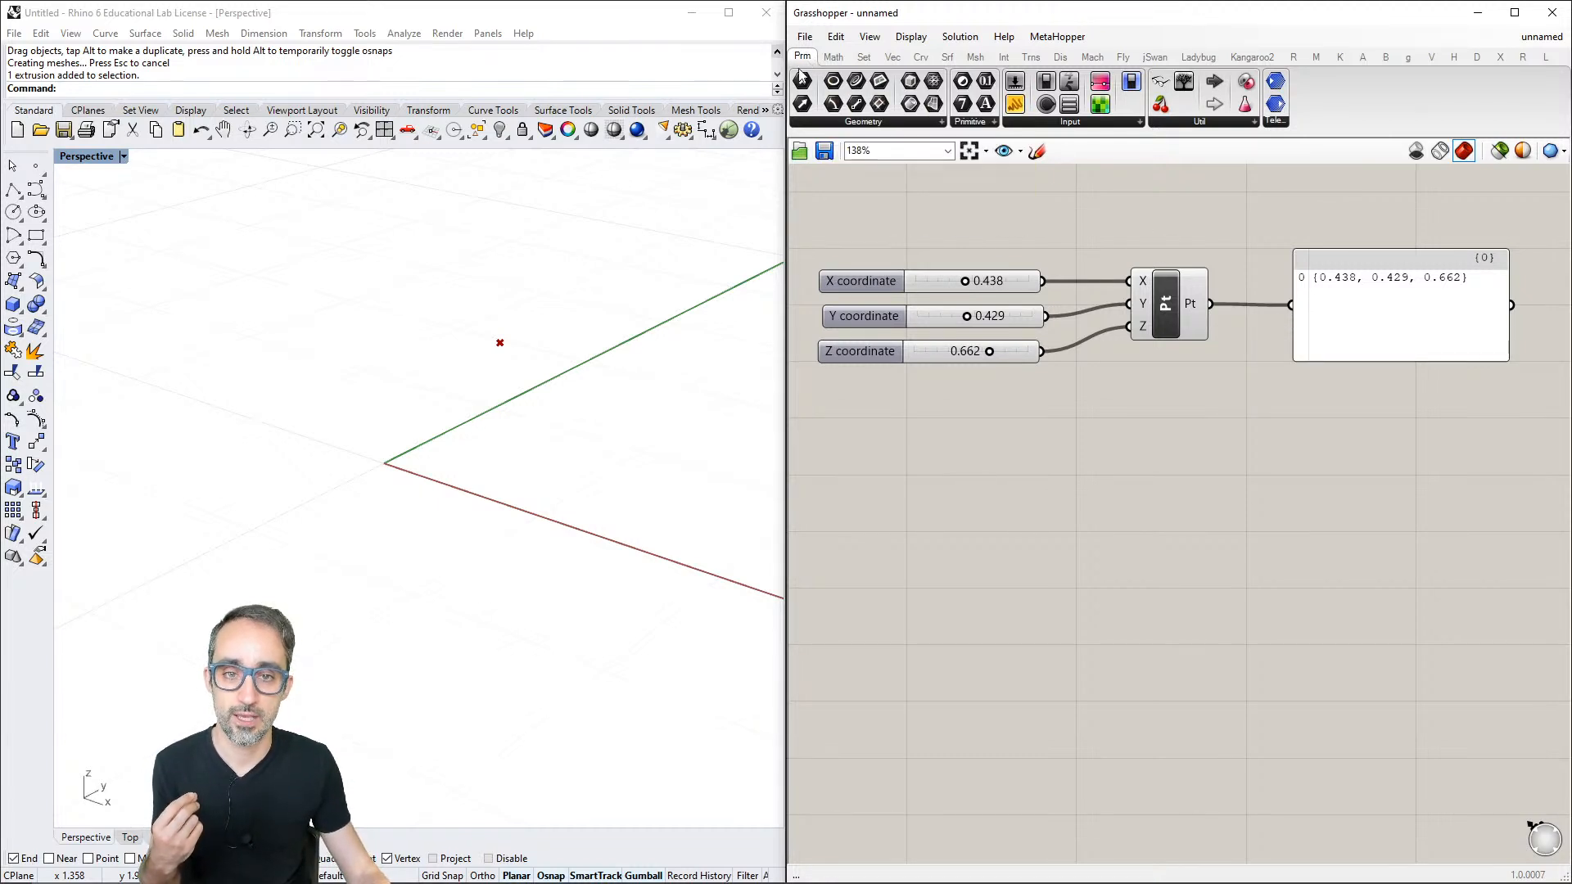
click(870, 123)
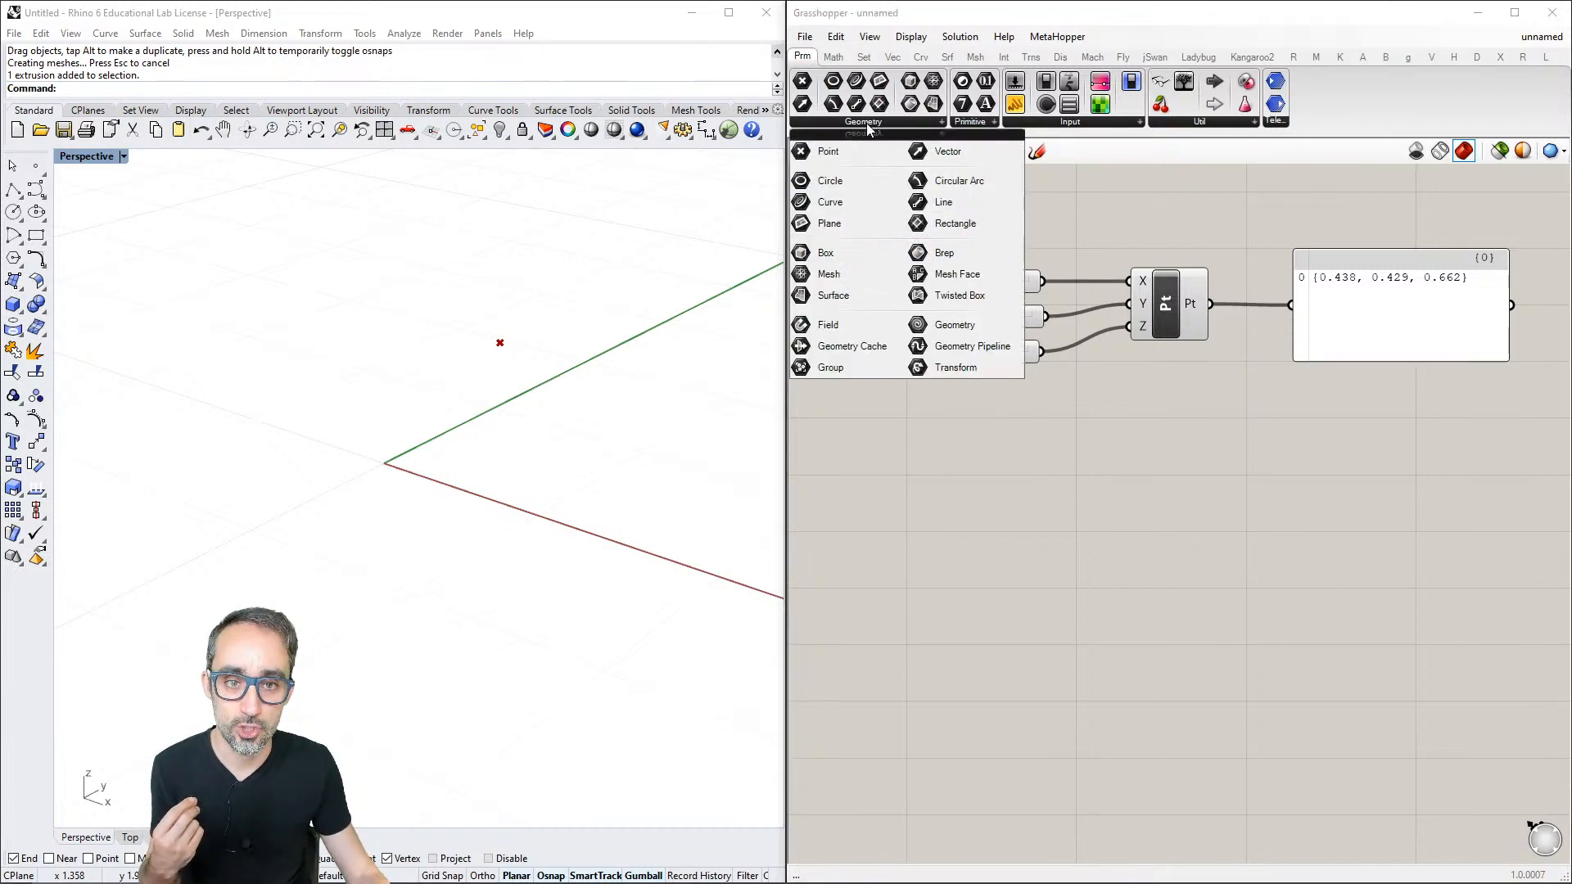
mouse_move(969, 125)
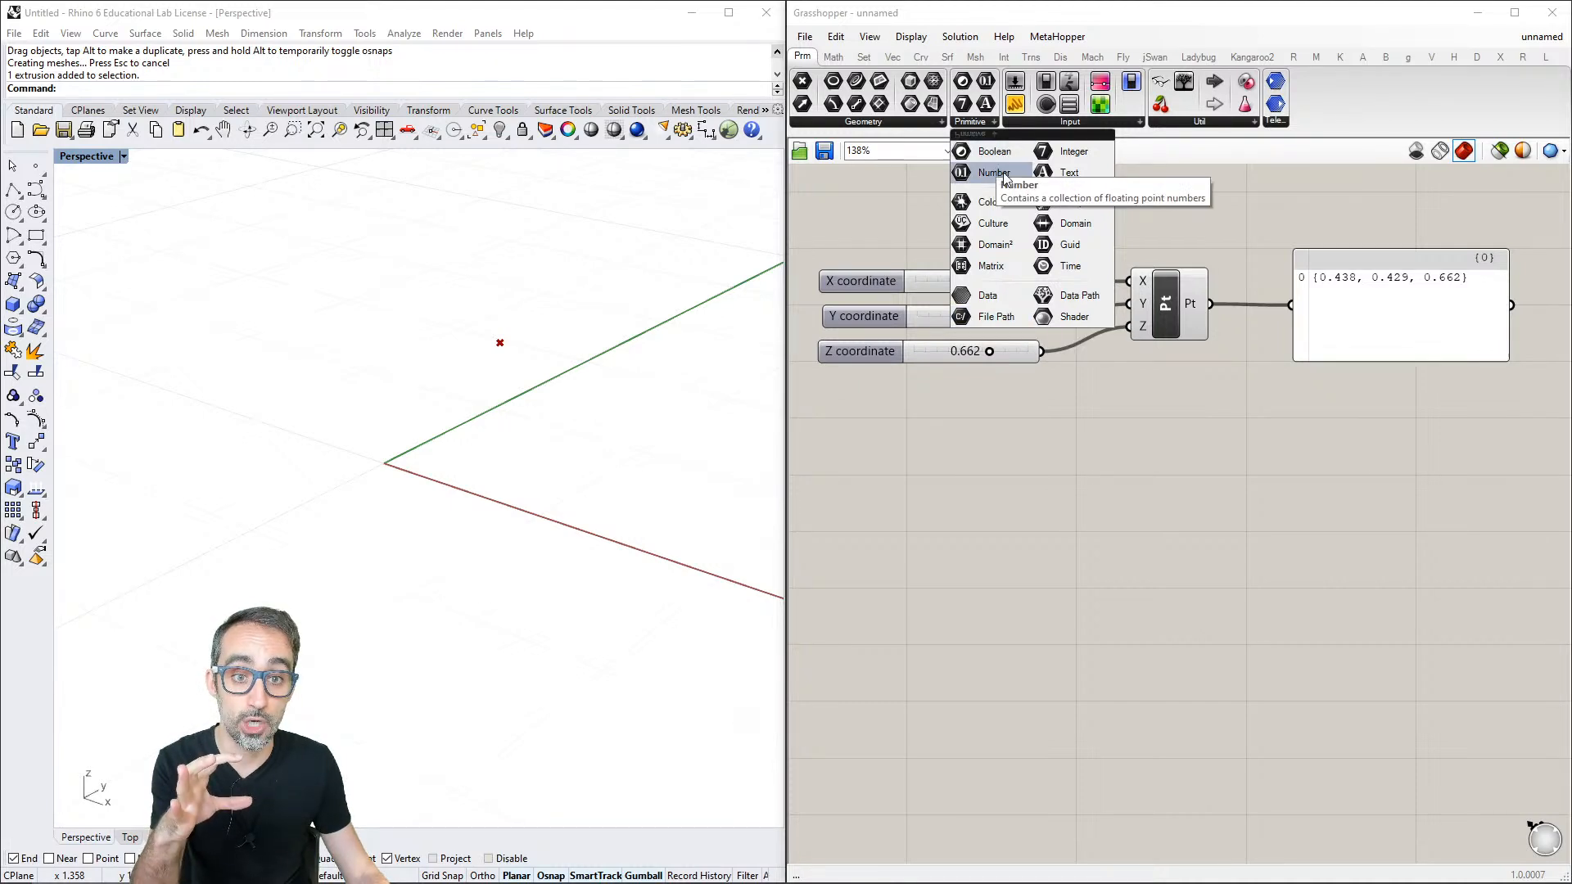
click(864, 121)
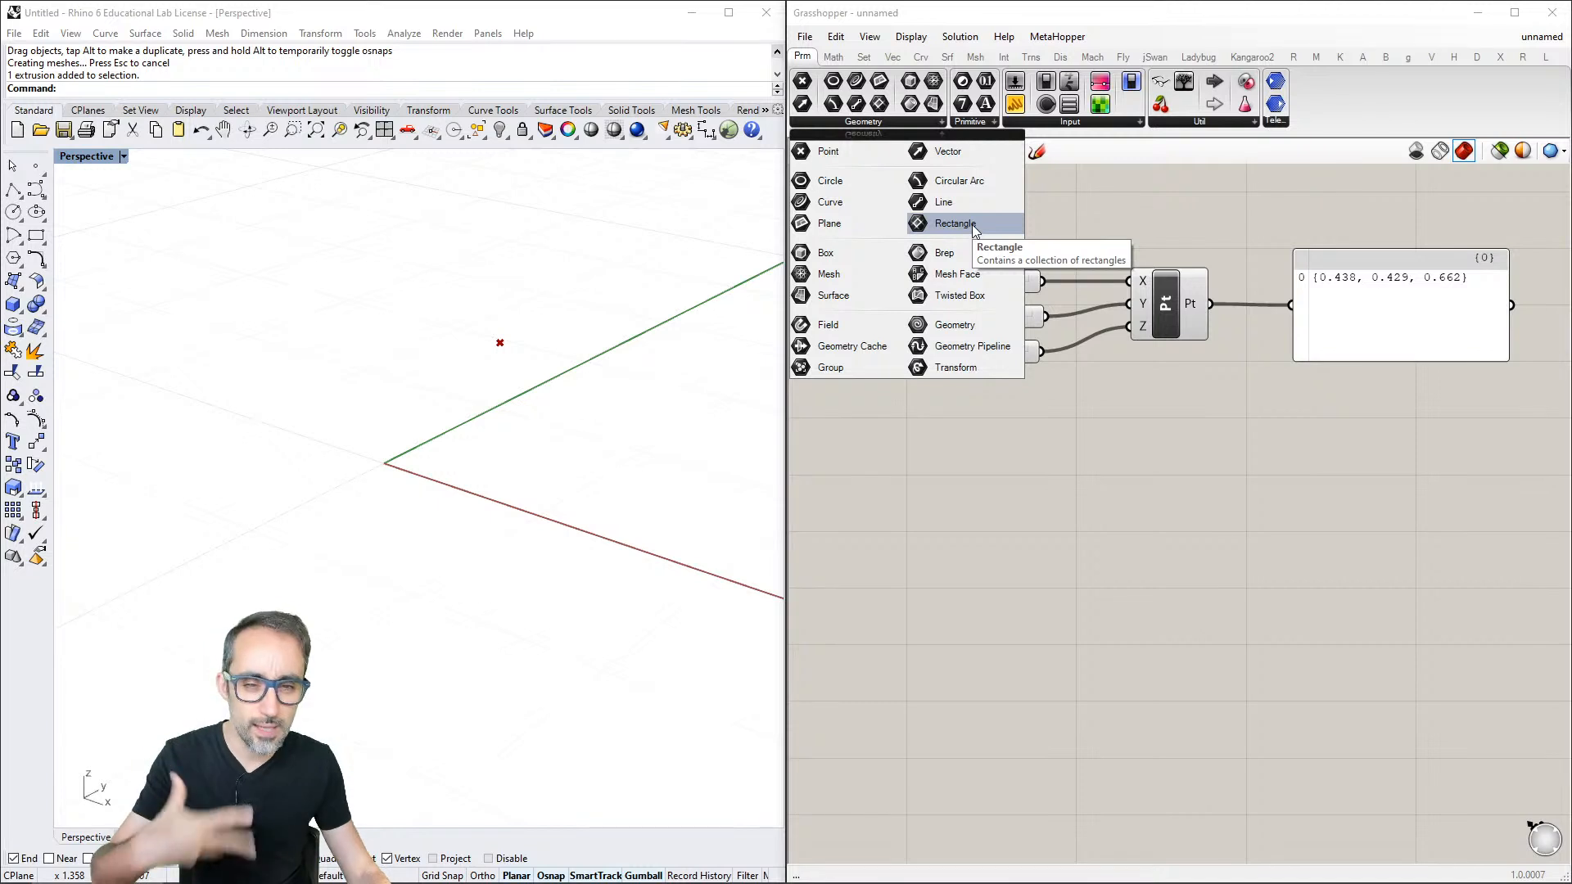
click(979, 123)
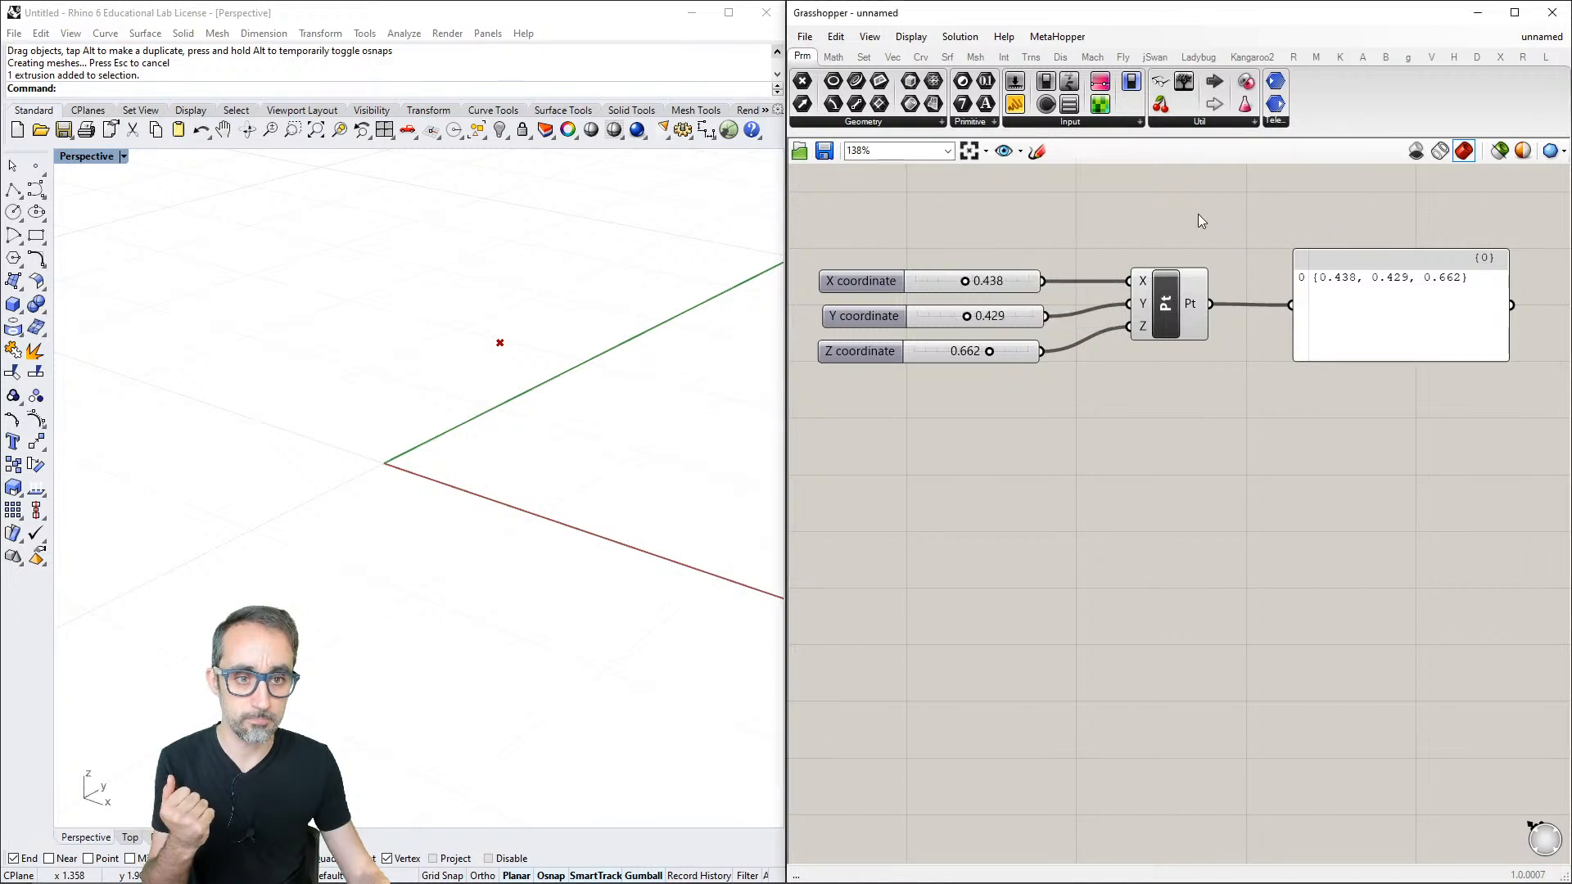
- Delete the Construct Point component between the three sliders and the panel
scroll(1199, 247, down, 2)
right_drag(1199, 247, 1213, 301)
scroll(1212, 301, down, 1)
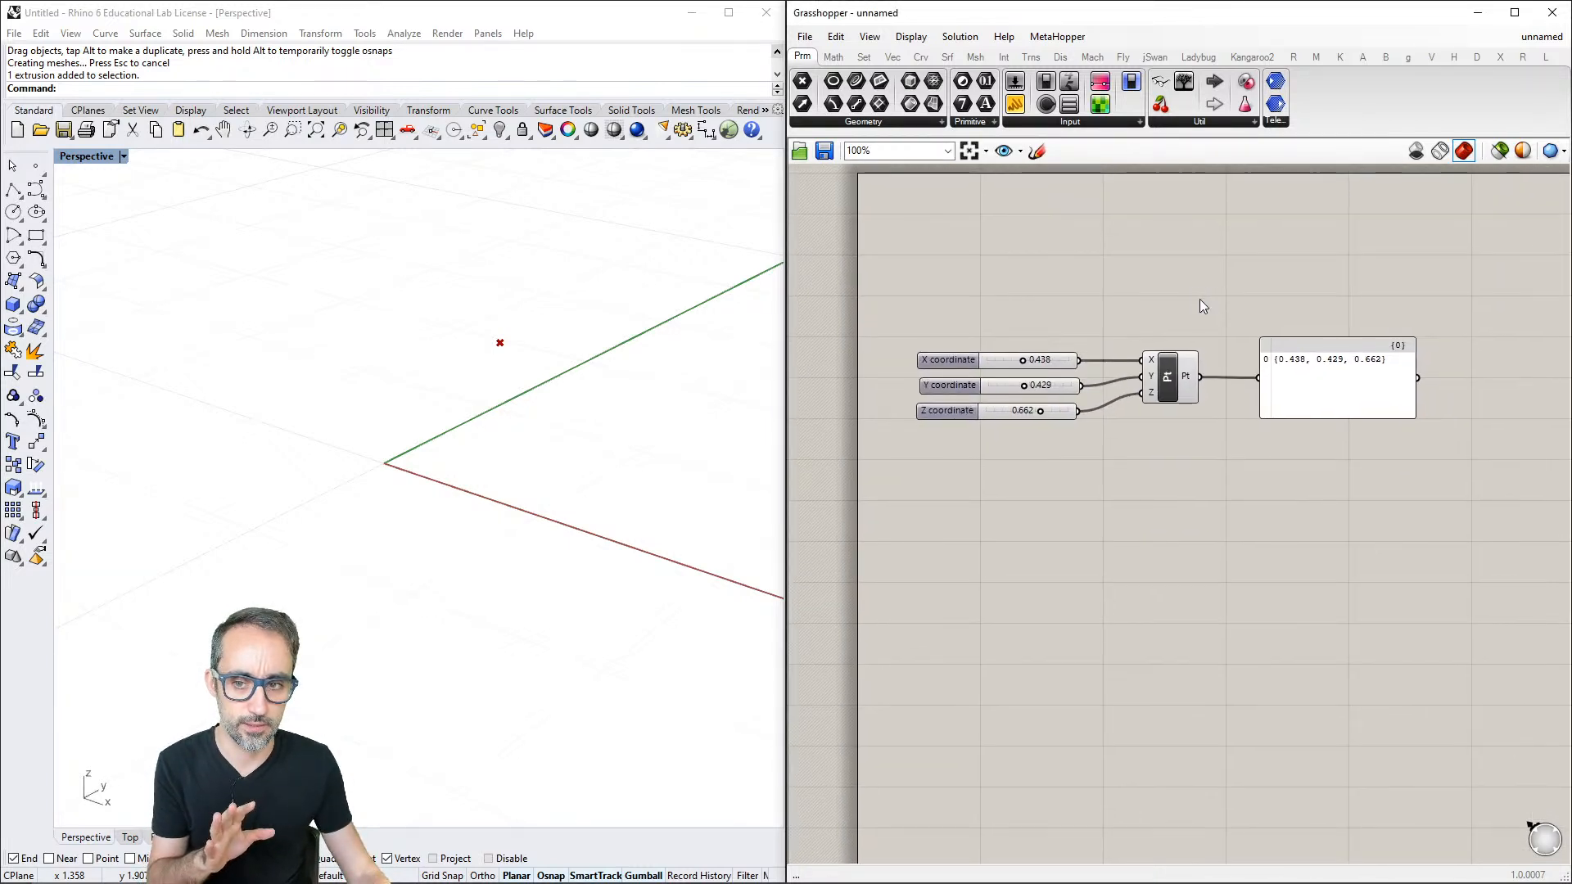
scroll(1202, 320, up, 1)
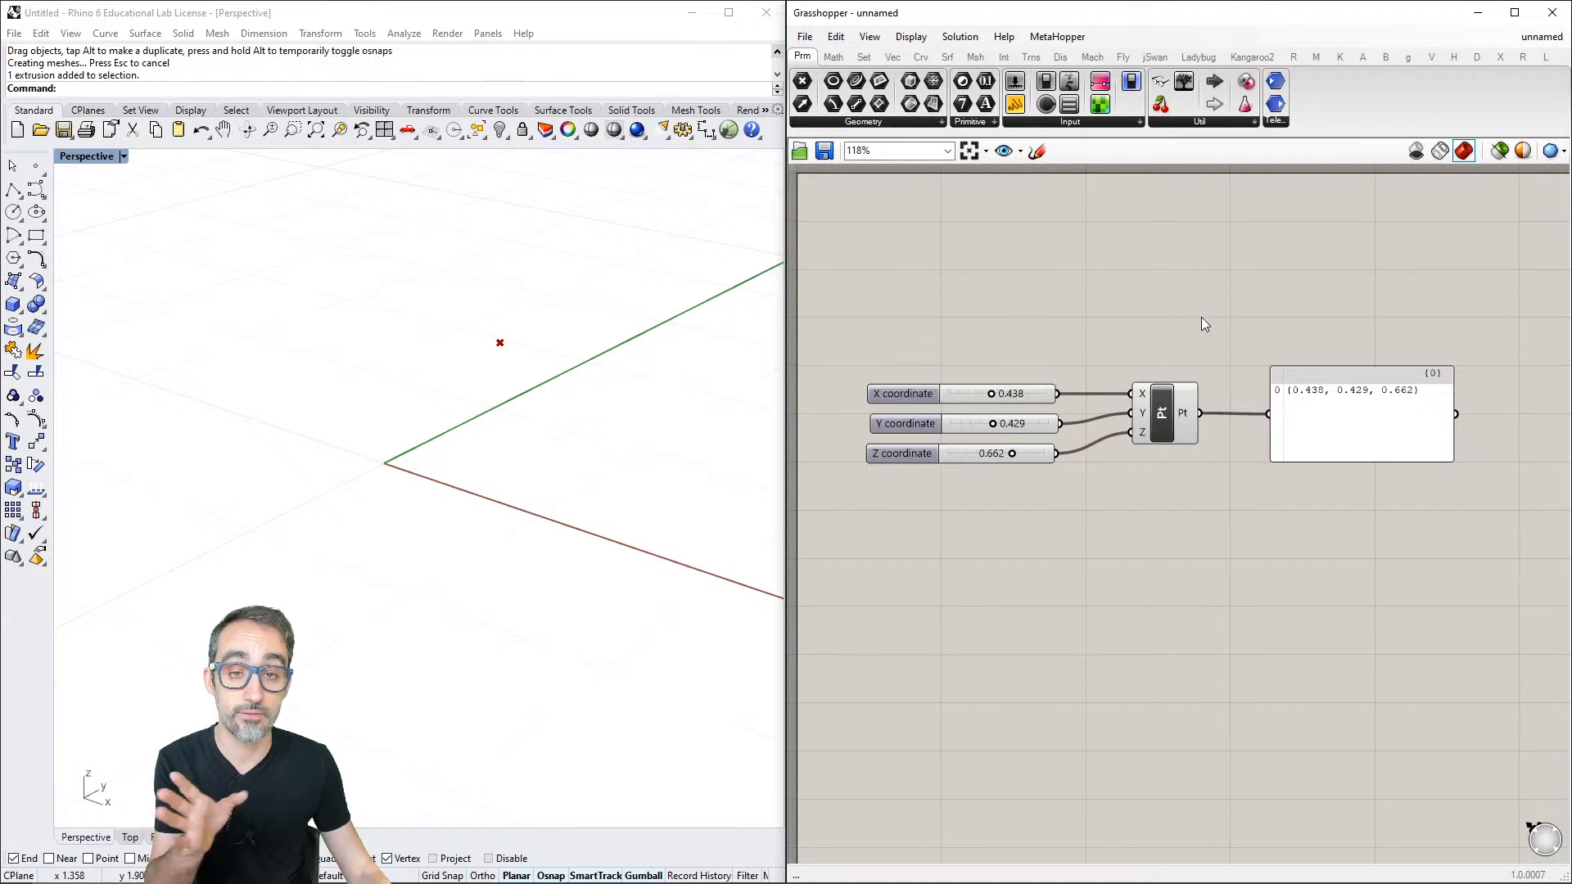
click(1161, 411)
key(Delete)
double_click(1143, 388)
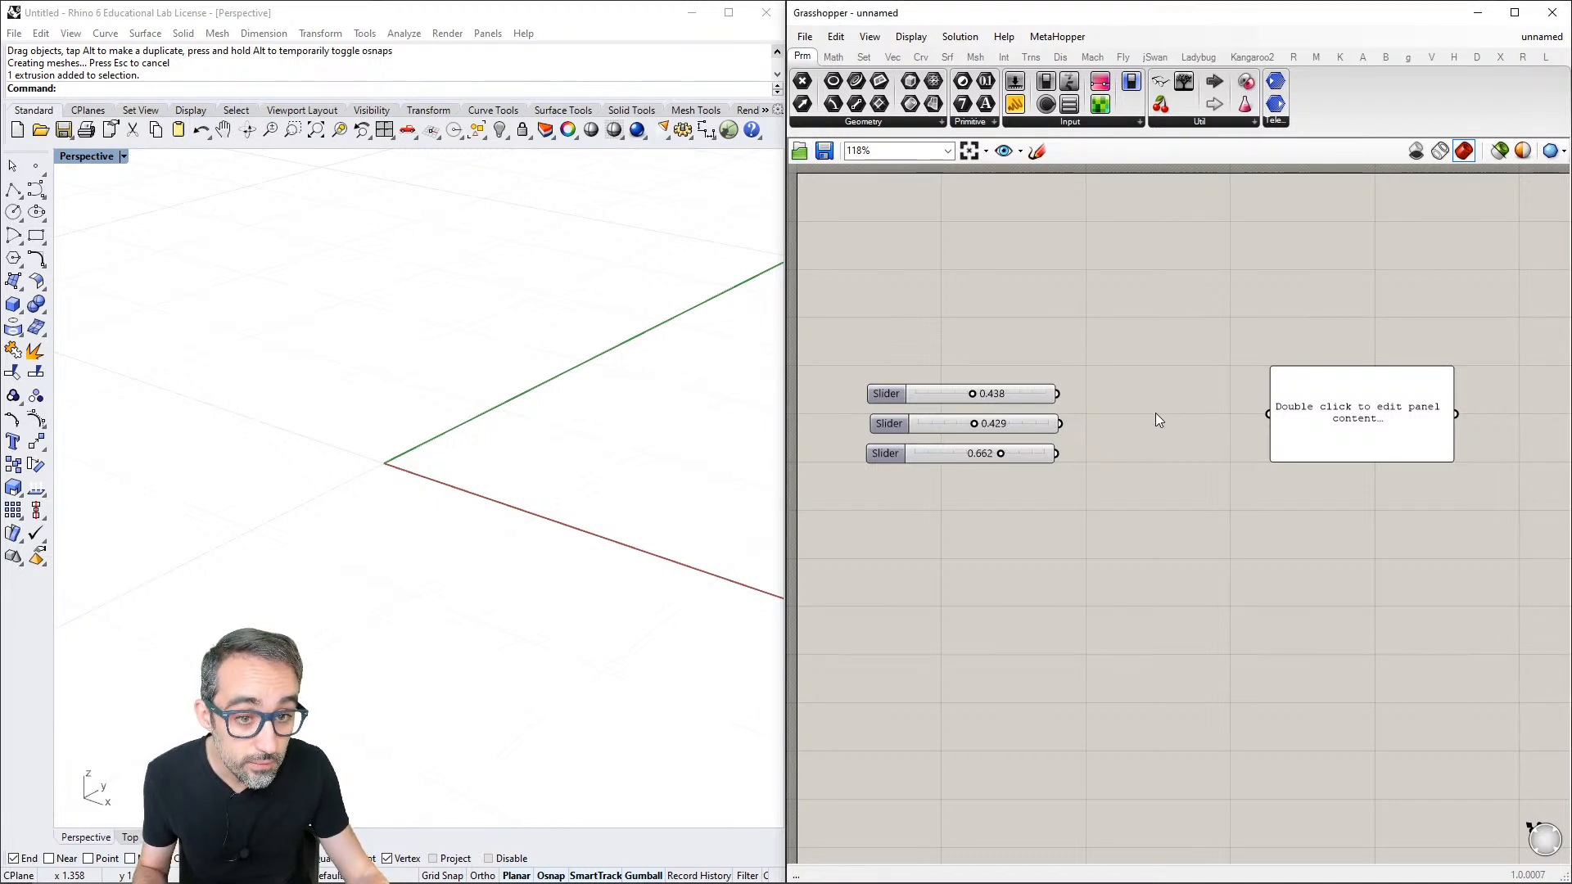
- Find Construct Point through the canvas component search and place it between the sliders and the panel
double_click(1156, 413)
text(co)
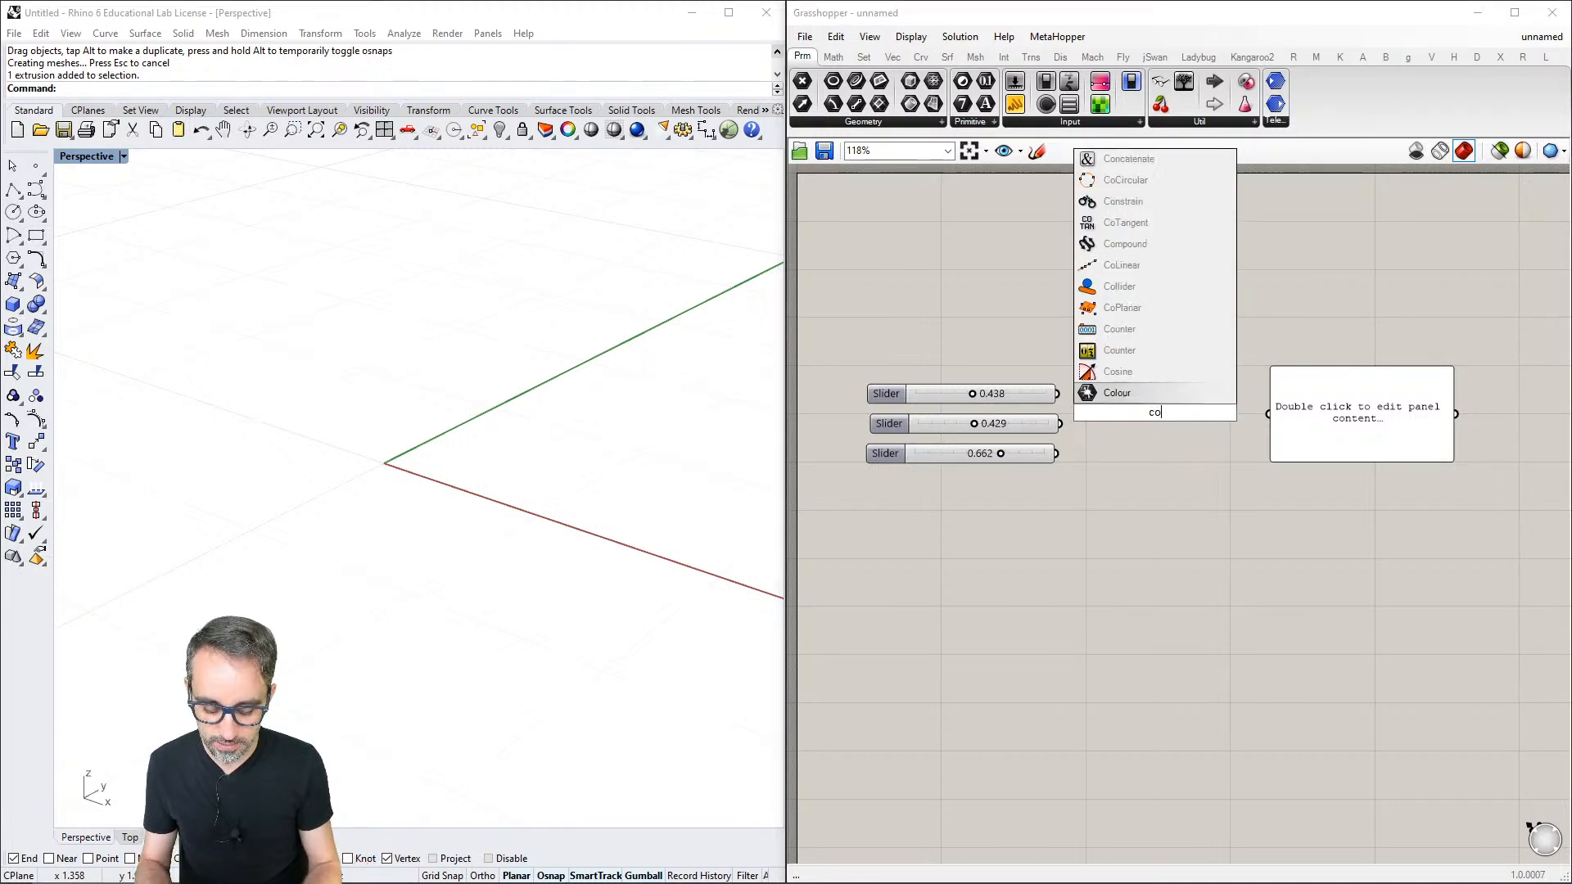
text(nstruct po)
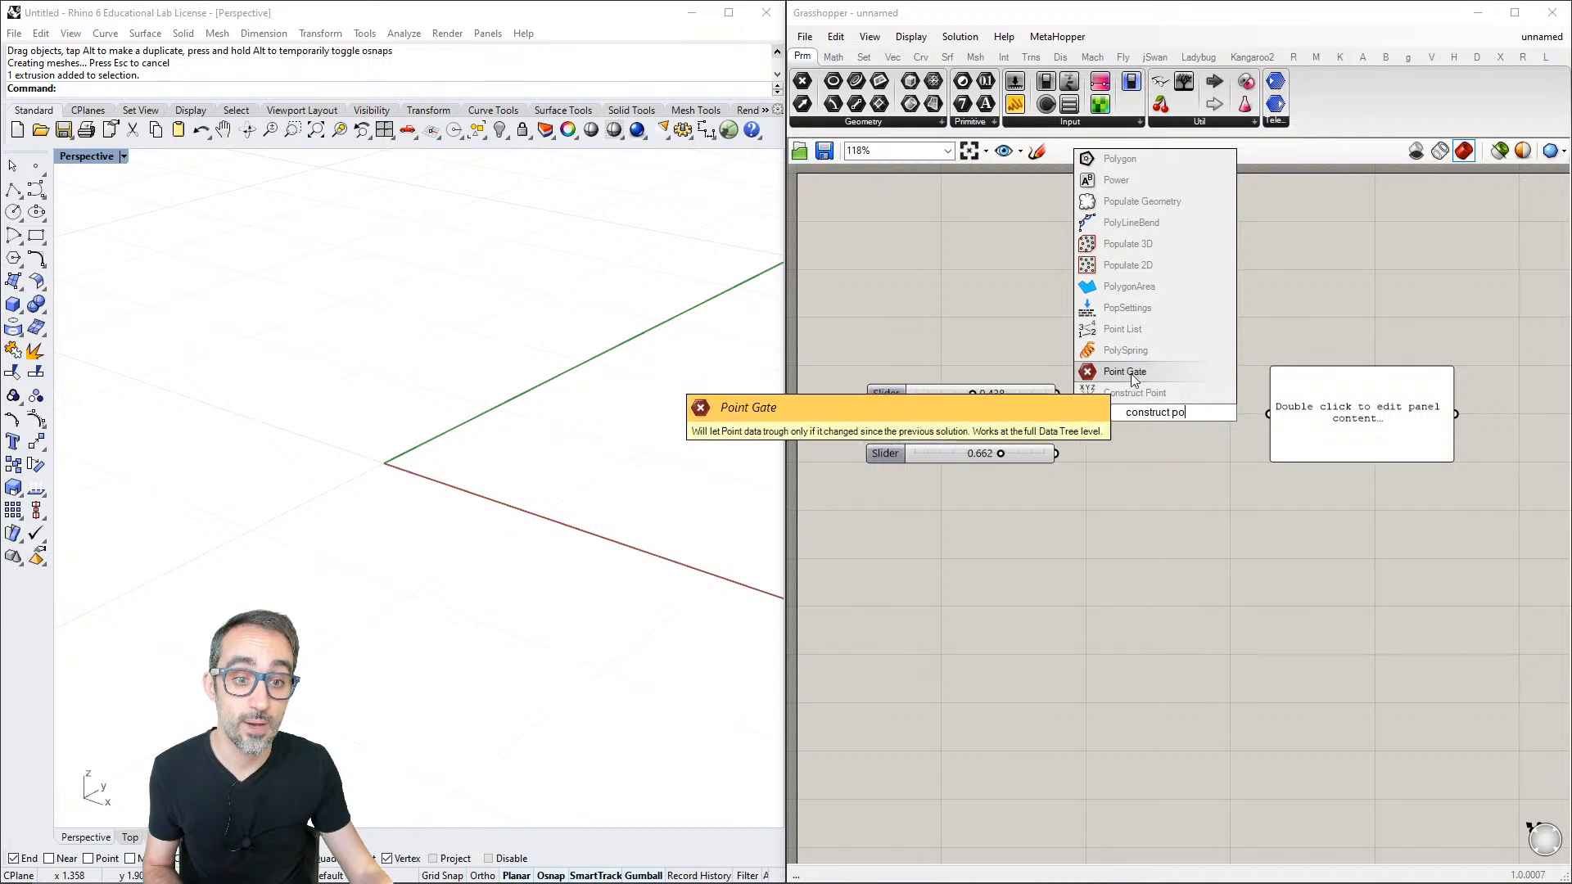
click(1143, 393)
right_drag(1137, 446, 1144, 440)
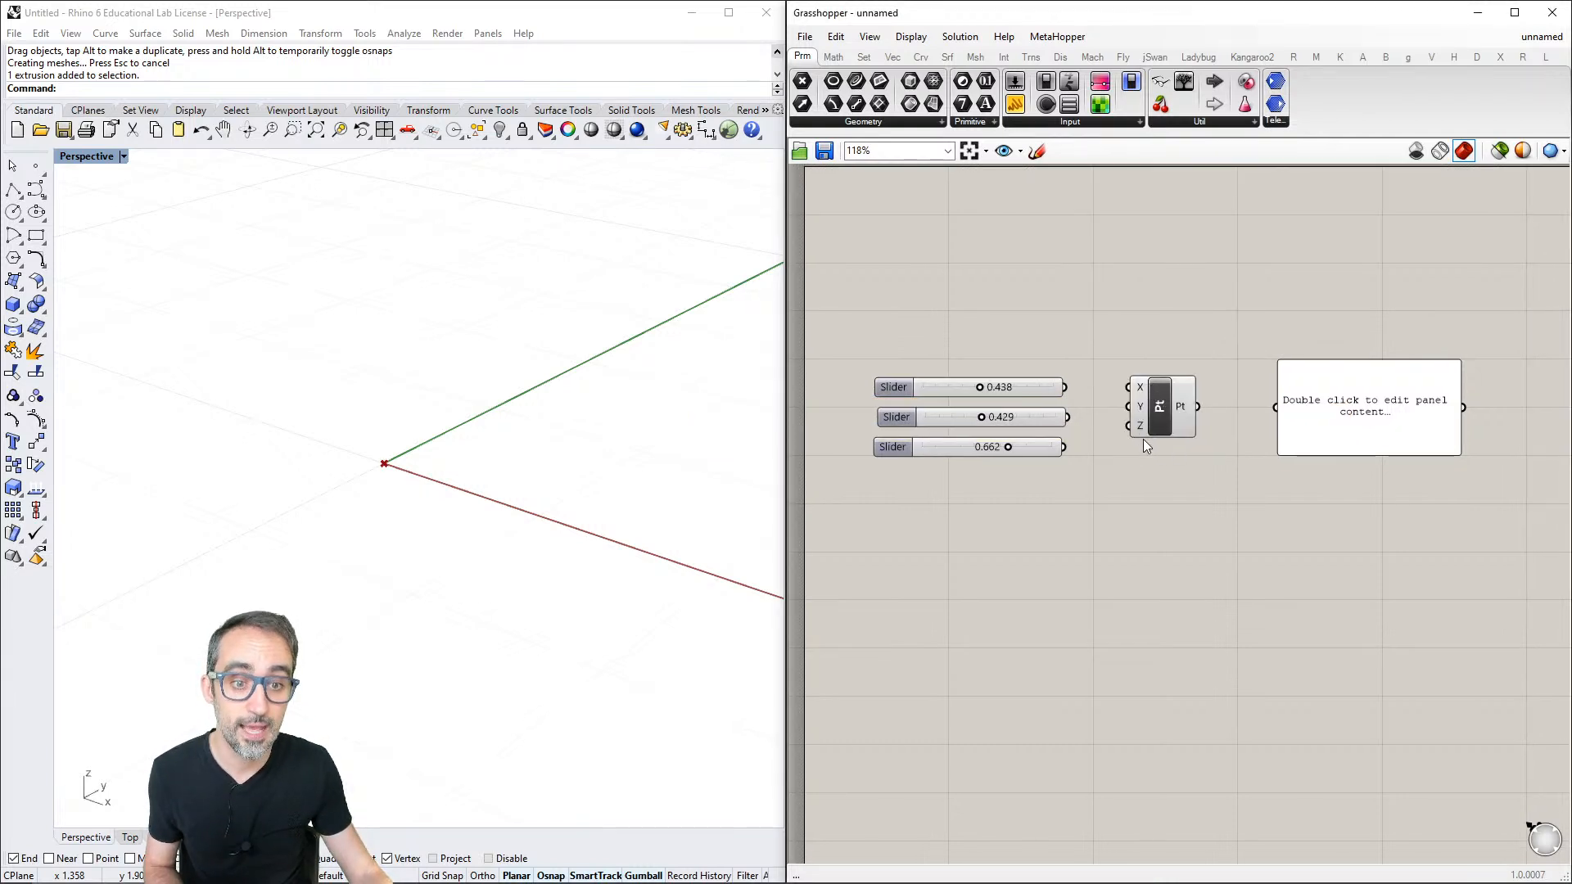
- Connect the three sliders, from the upper to the lower one, to Construct Point's X, Y and Z inputs
scroll(1094, 401, up, 2)
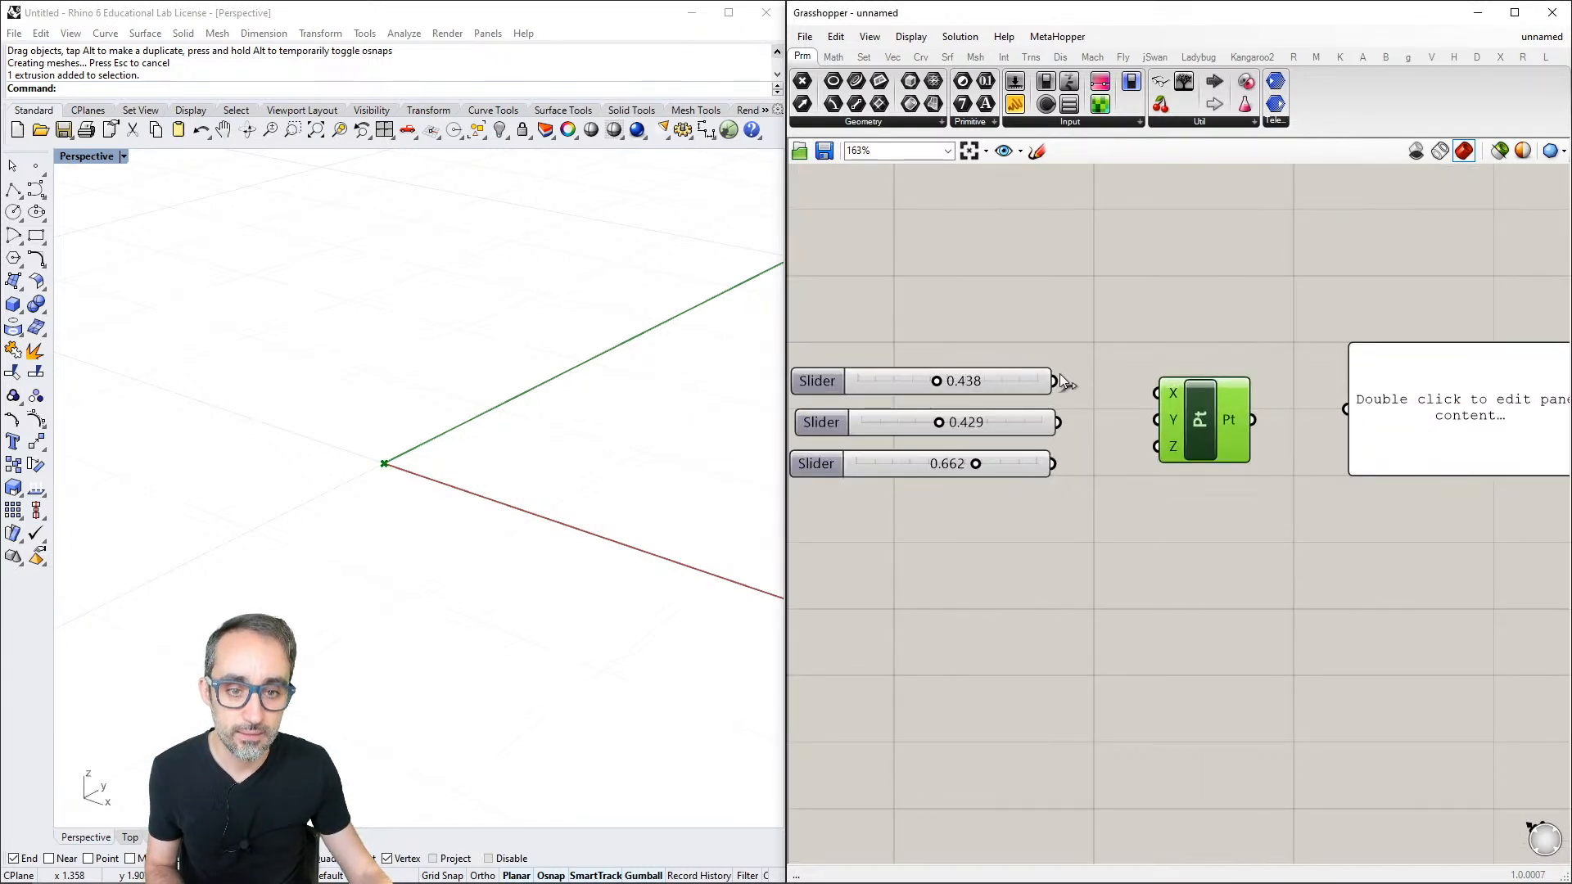
drag(1054, 381, 1203, 410)
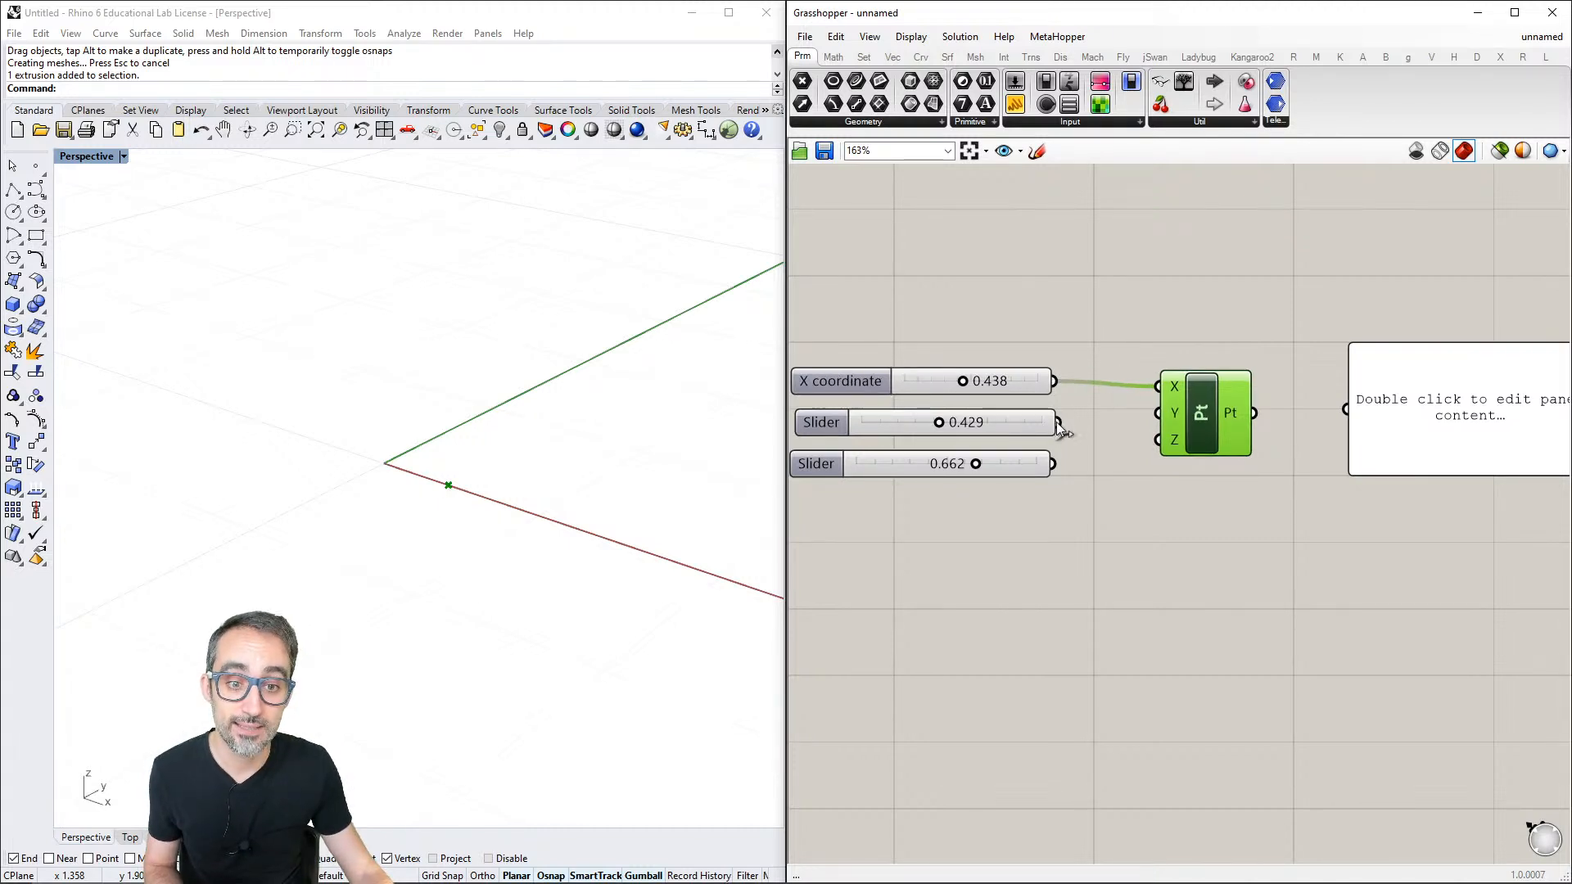
drag(1062, 427, 1146, 418)
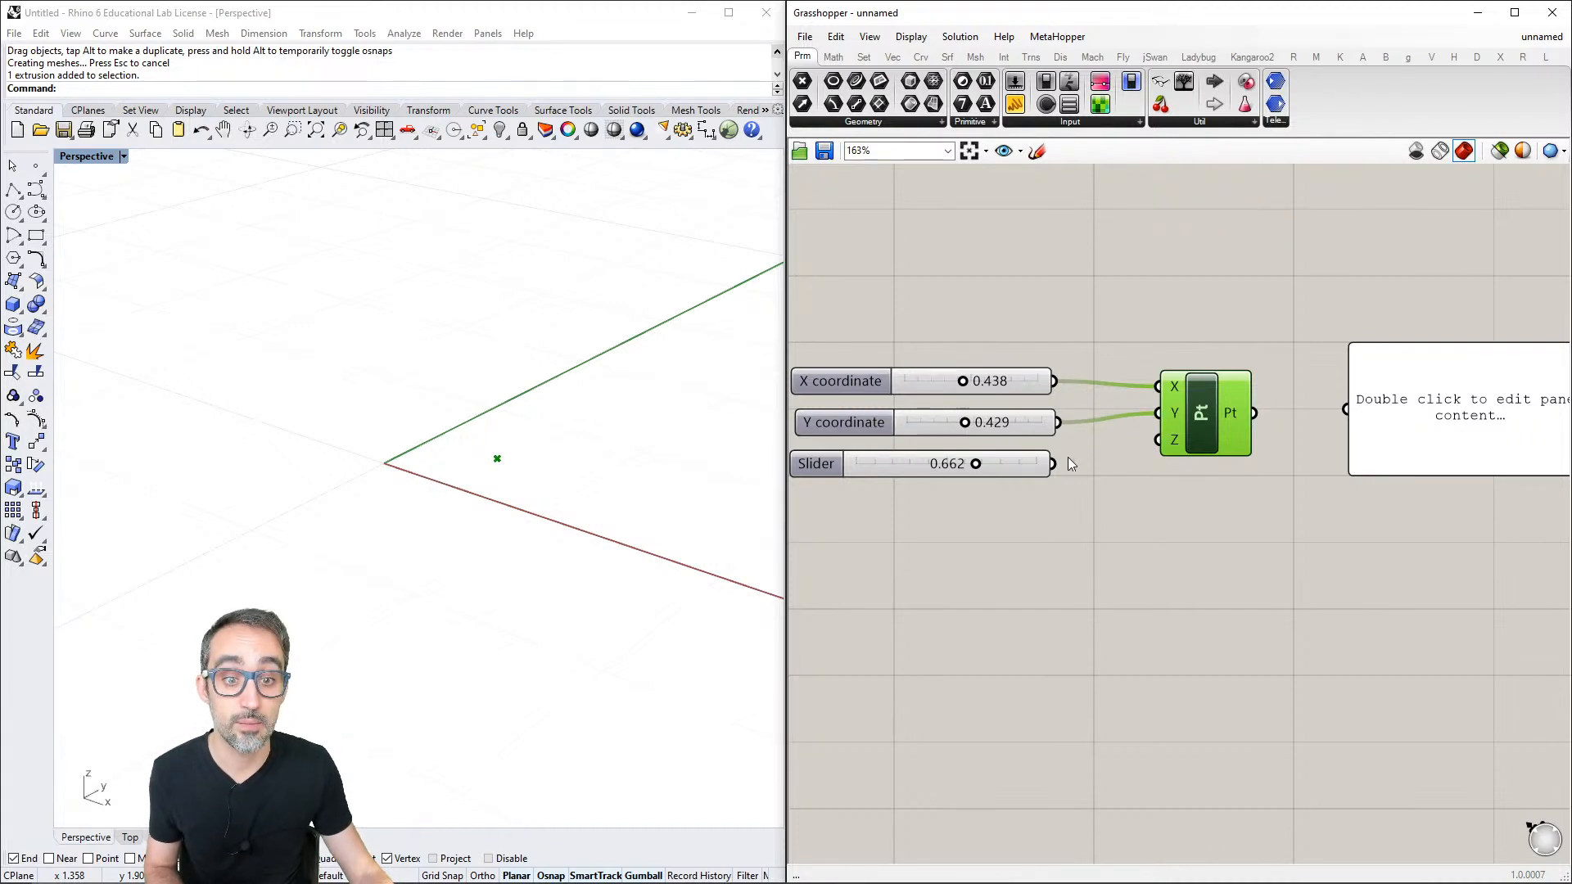
drag(1055, 464, 1157, 440)
scroll(1176, 501, down, 2)
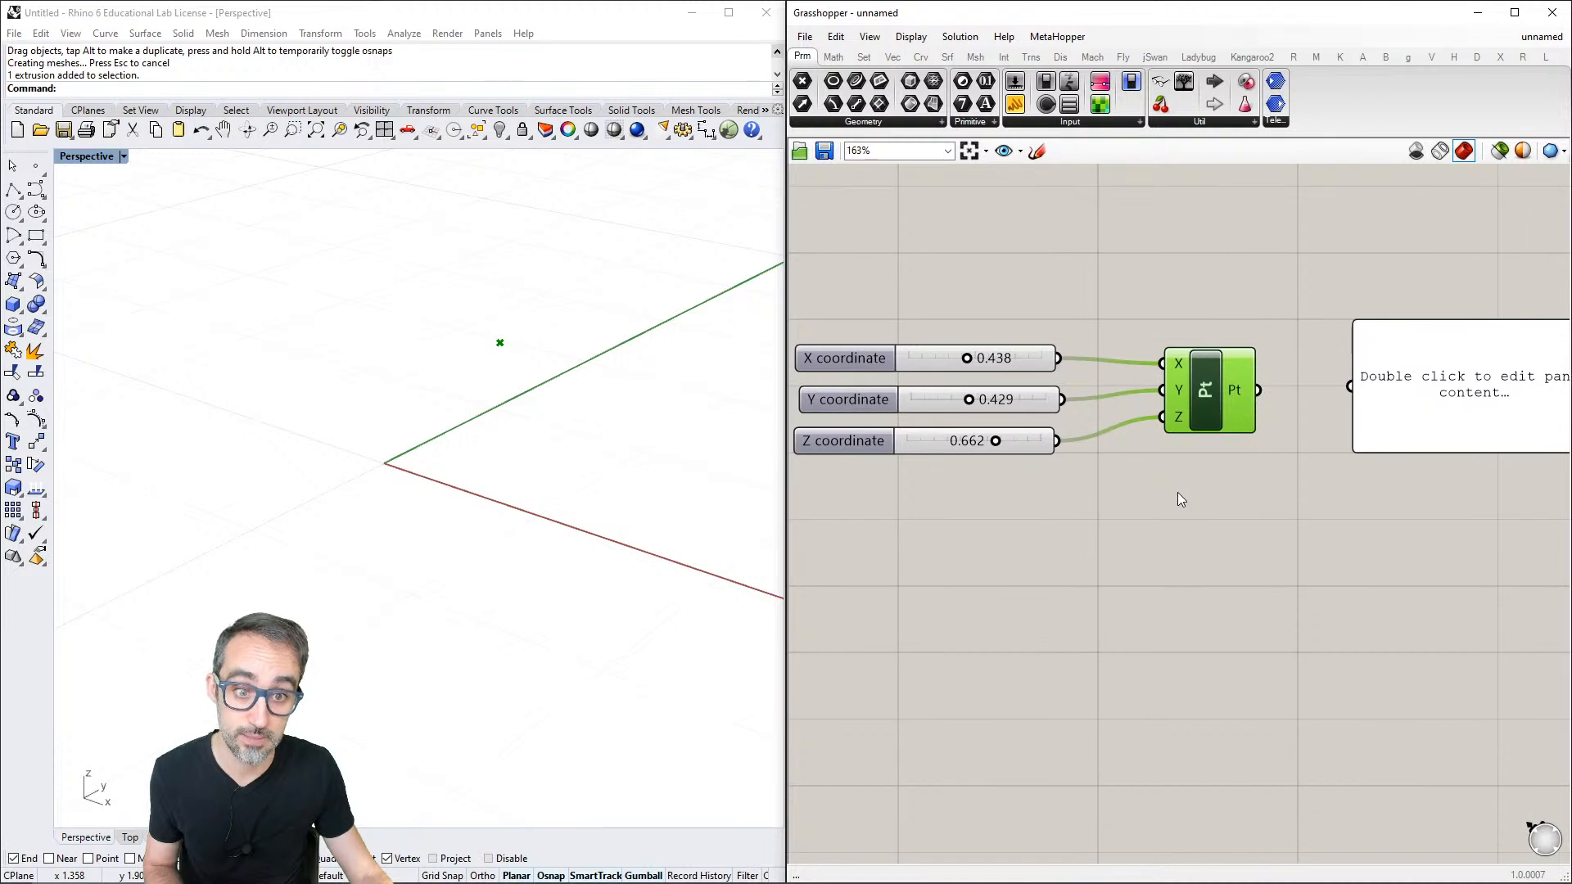
click(1173, 494)
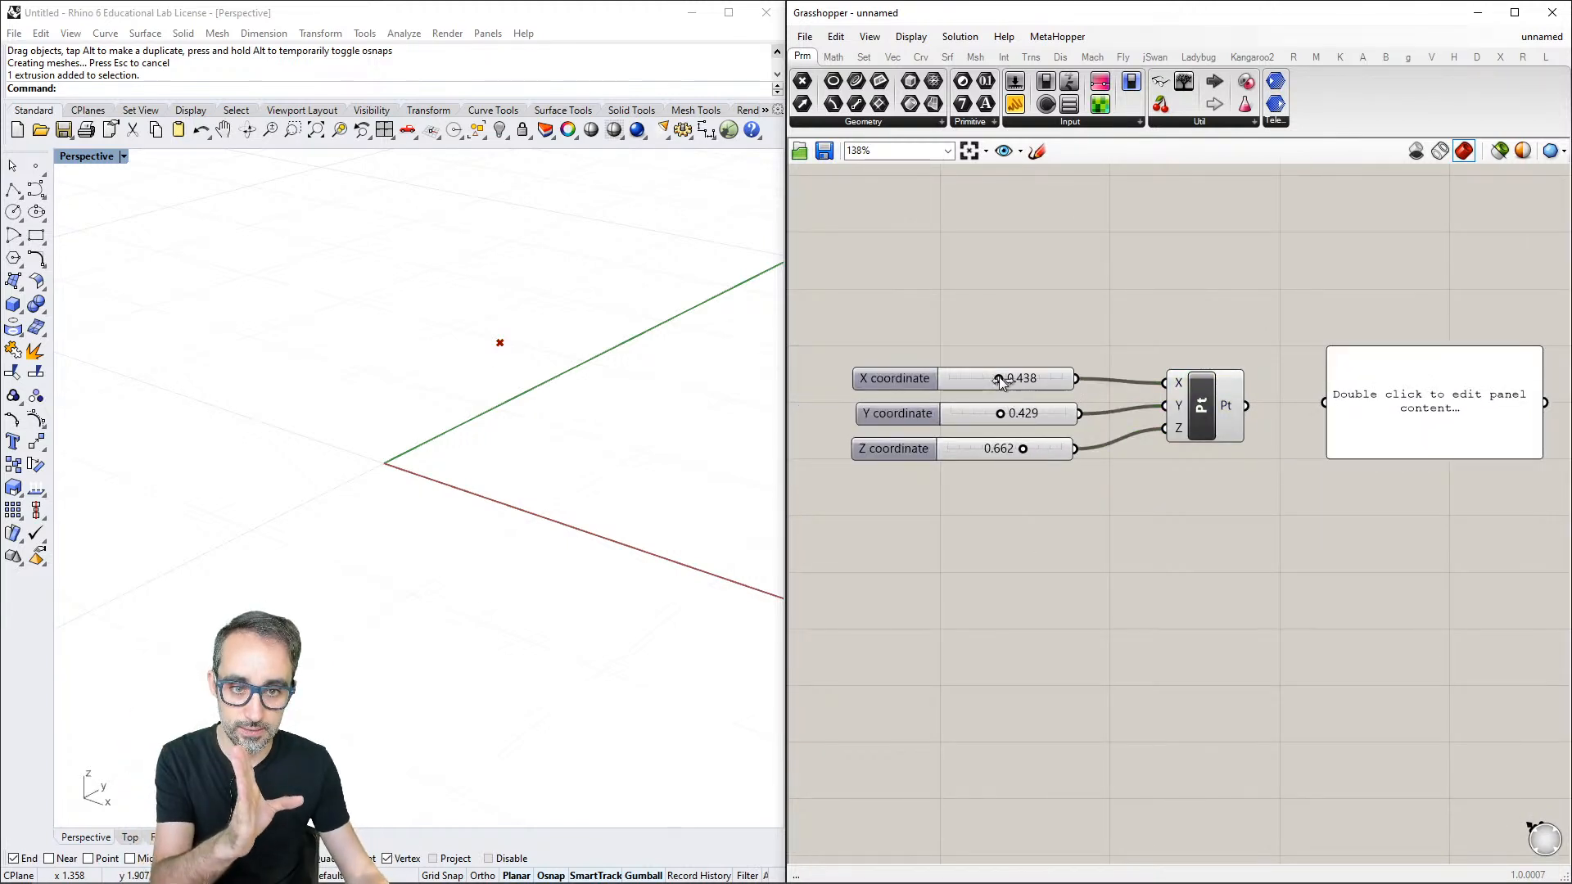
- Set the X coordinate slider to 0.359 and the Y coordinate to 0.458, and connect the Pt output to the panel
mouse_move(1002, 382)
mouse_down()
mouse_move(947, 380)
mouse_move(1070, 382)
mouse_move(991, 383)
mouse_move(965, 411)
mouse_move(1005, 414)
mouse_up()
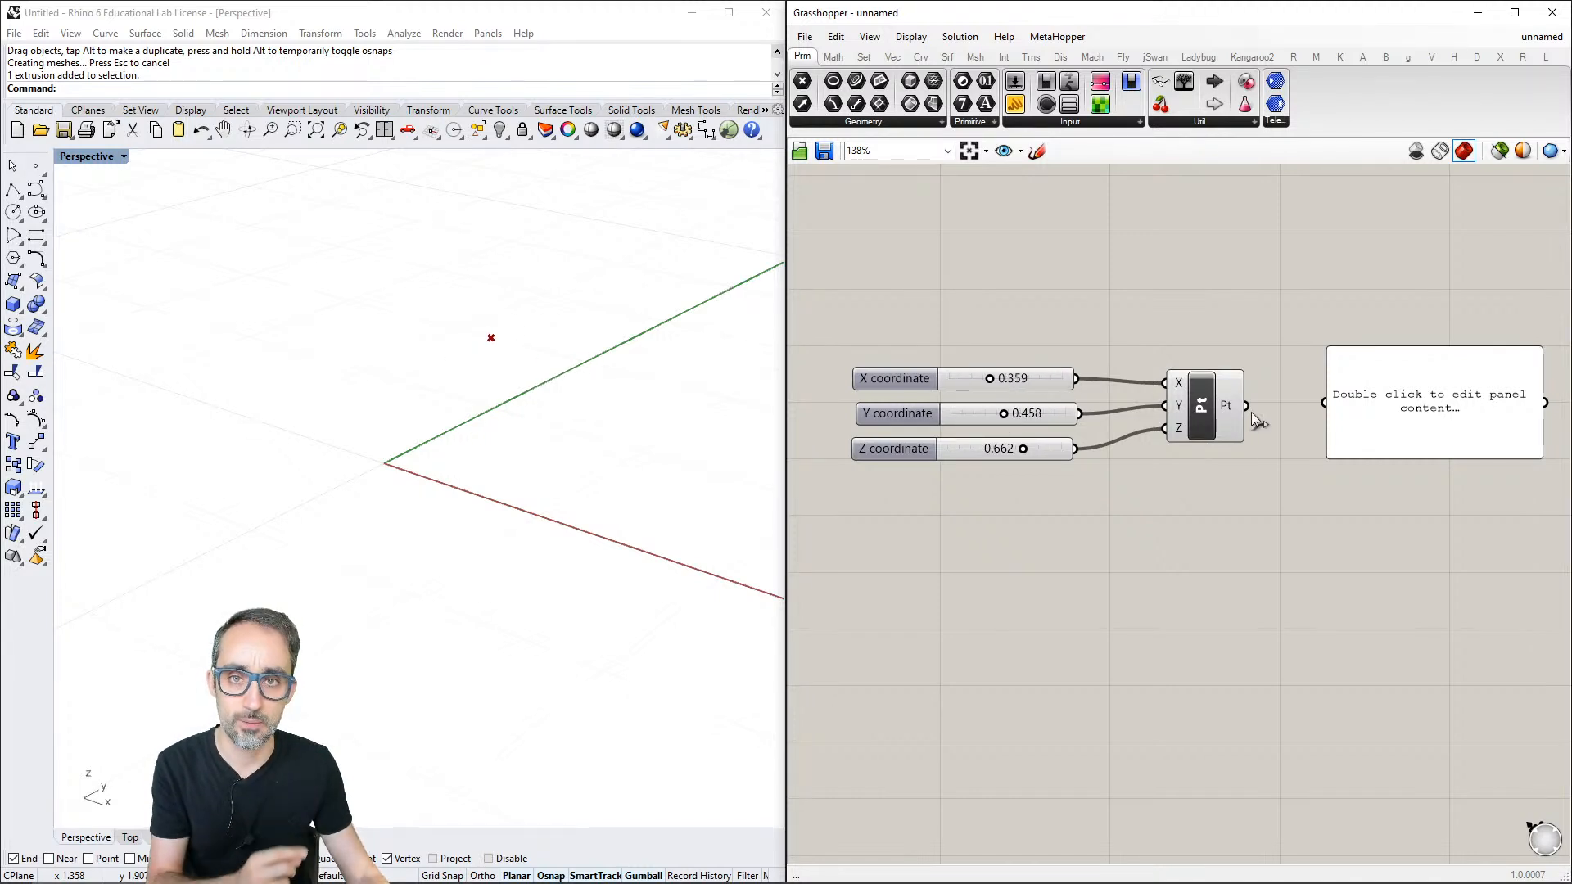
right_drag(1268, 401, 1223, 394)
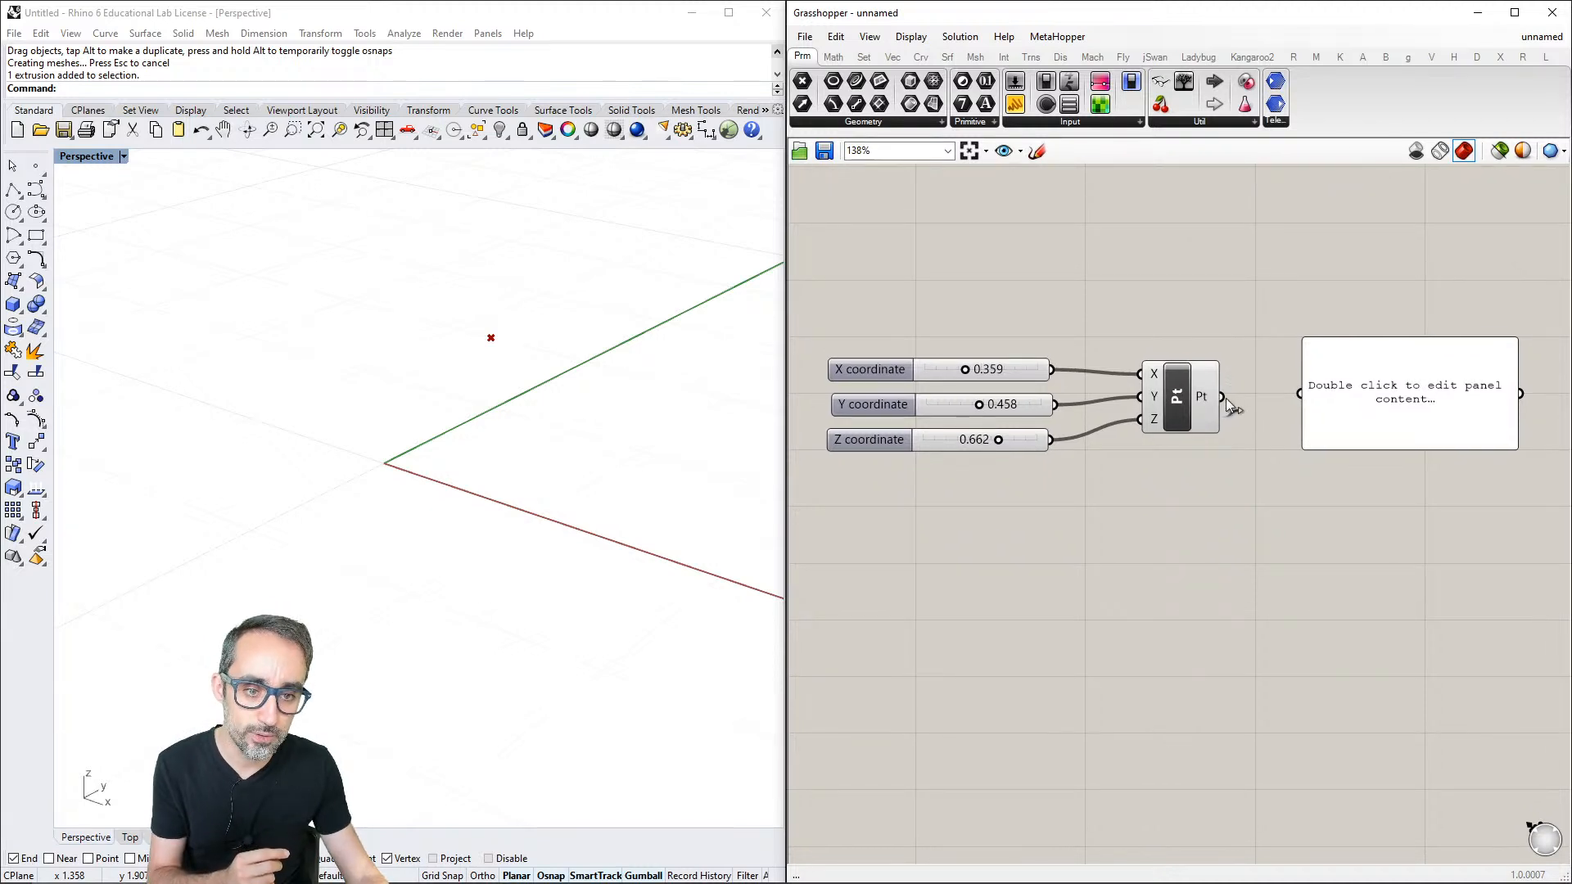
drag(1220, 397, 1297, 391)
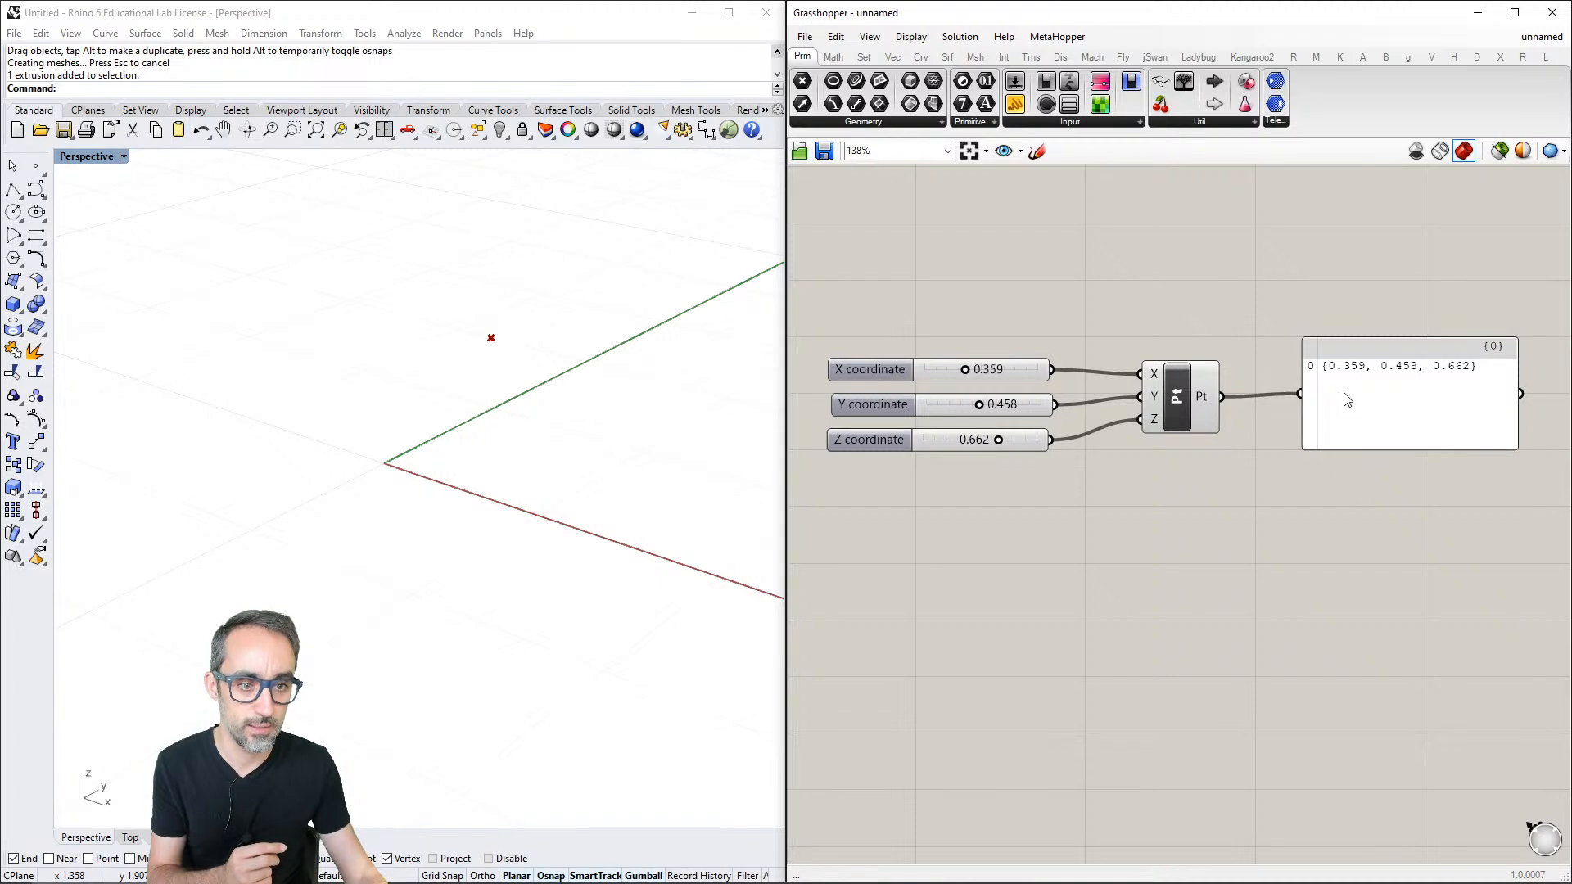
scroll(1359, 434, down, 2)
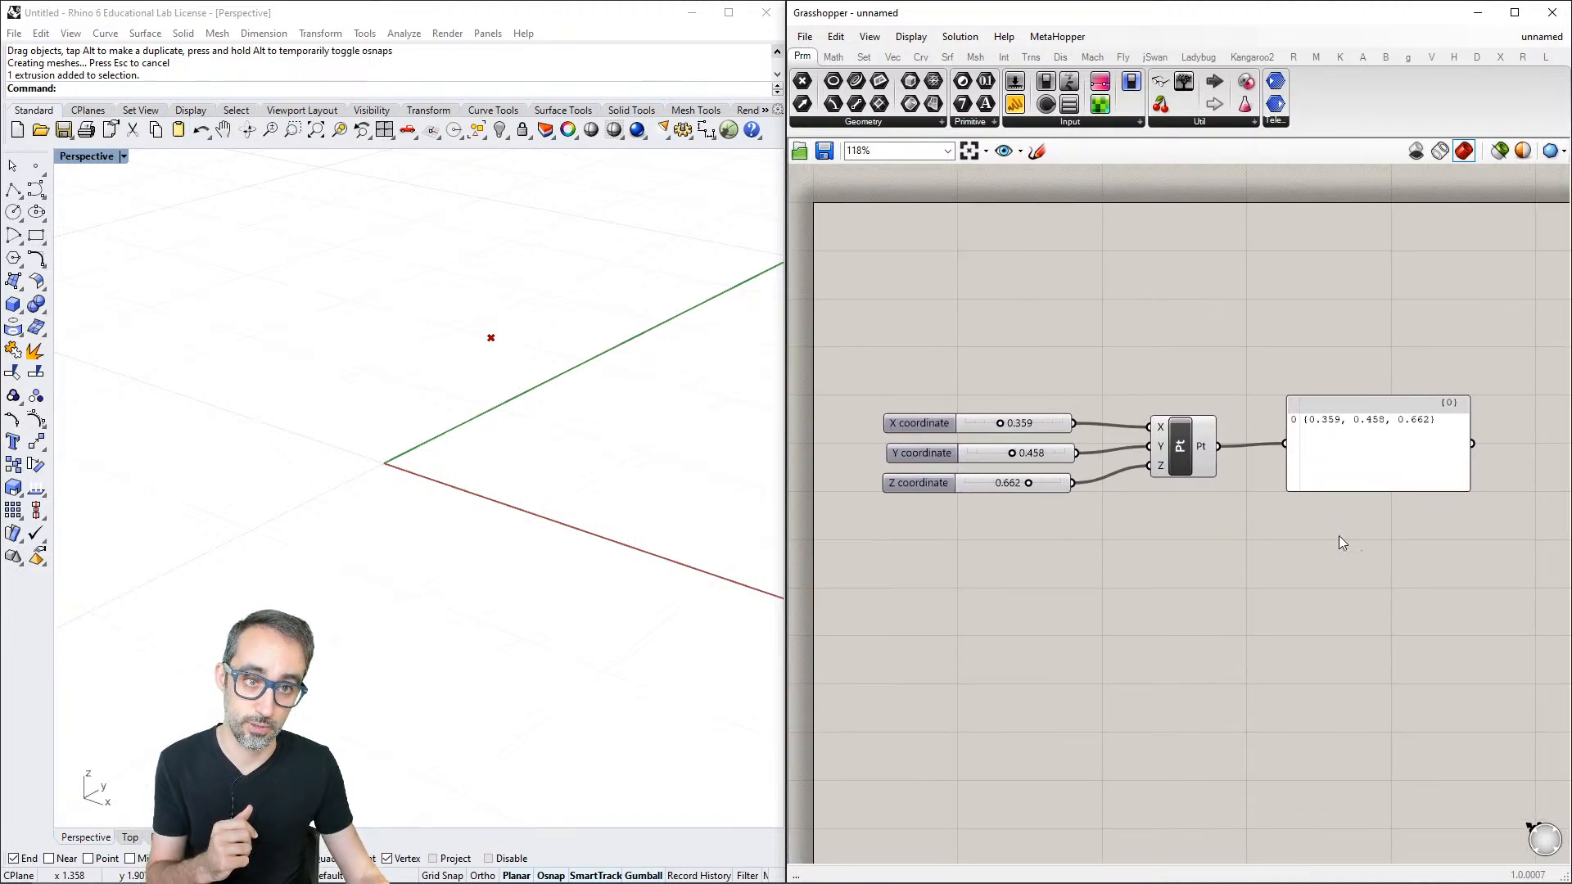
scroll(1310, 471, down, 2)
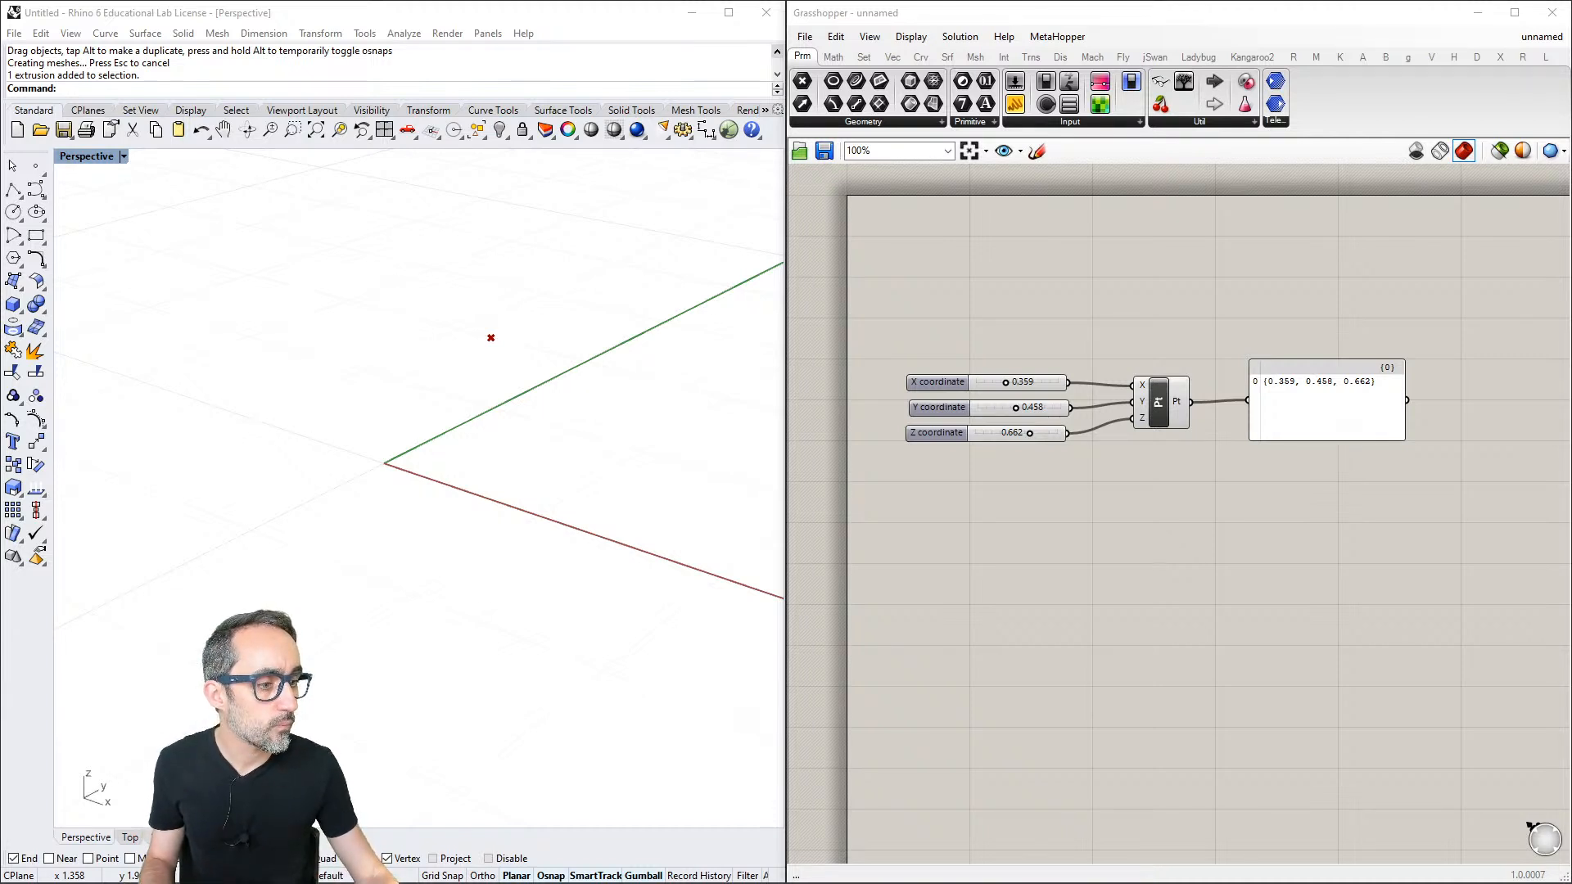
- Look through the Display options, including the preview plane size and the available canvas widgets
click(910, 36)
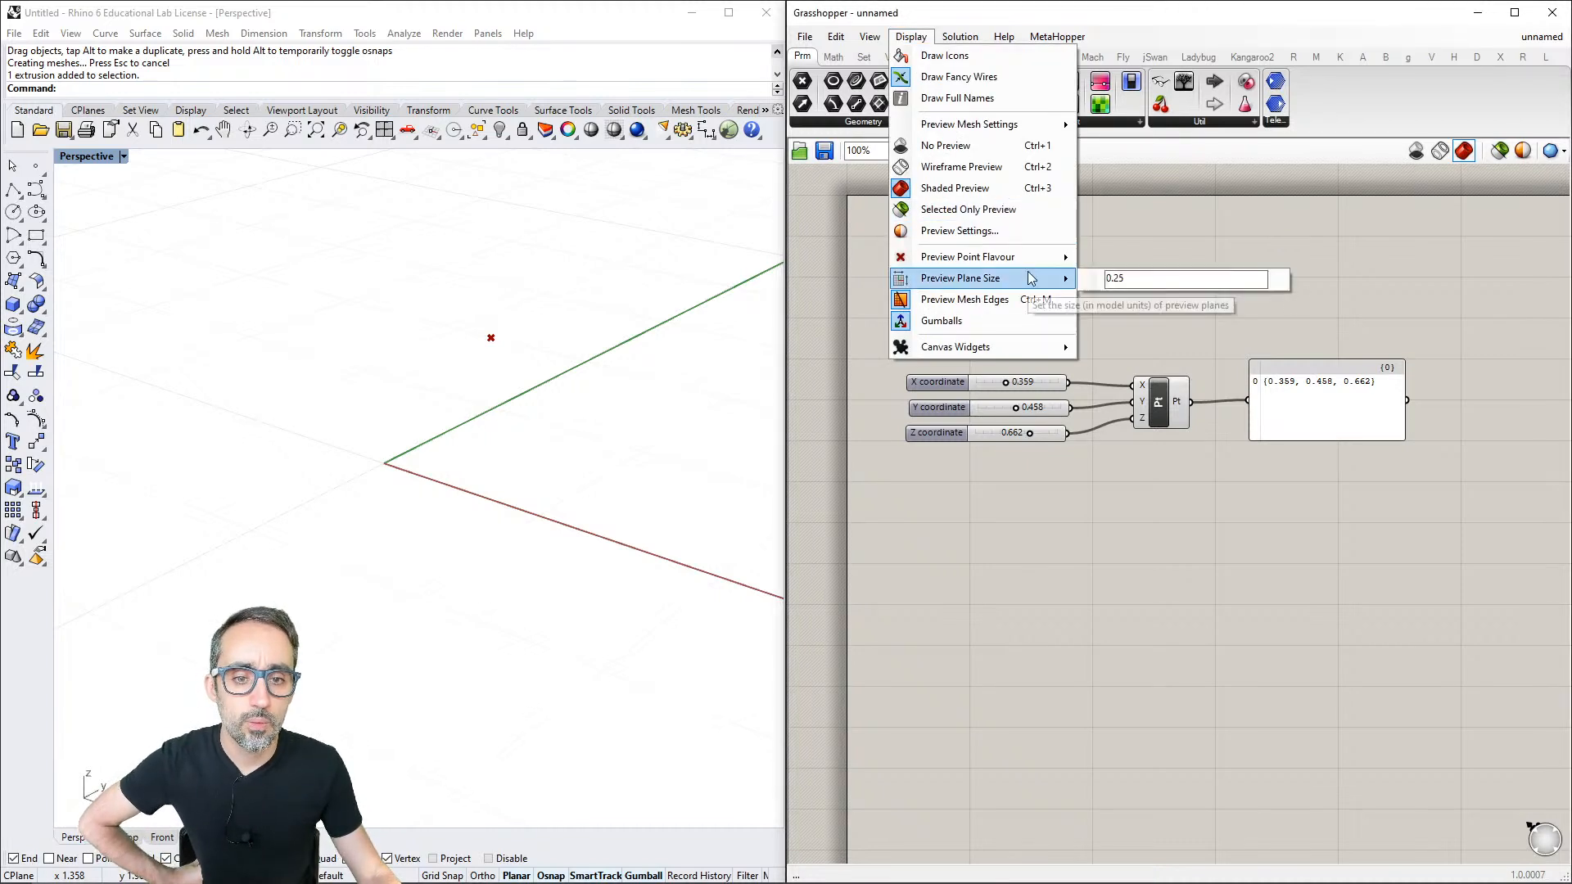
mouse_move(1033, 347)
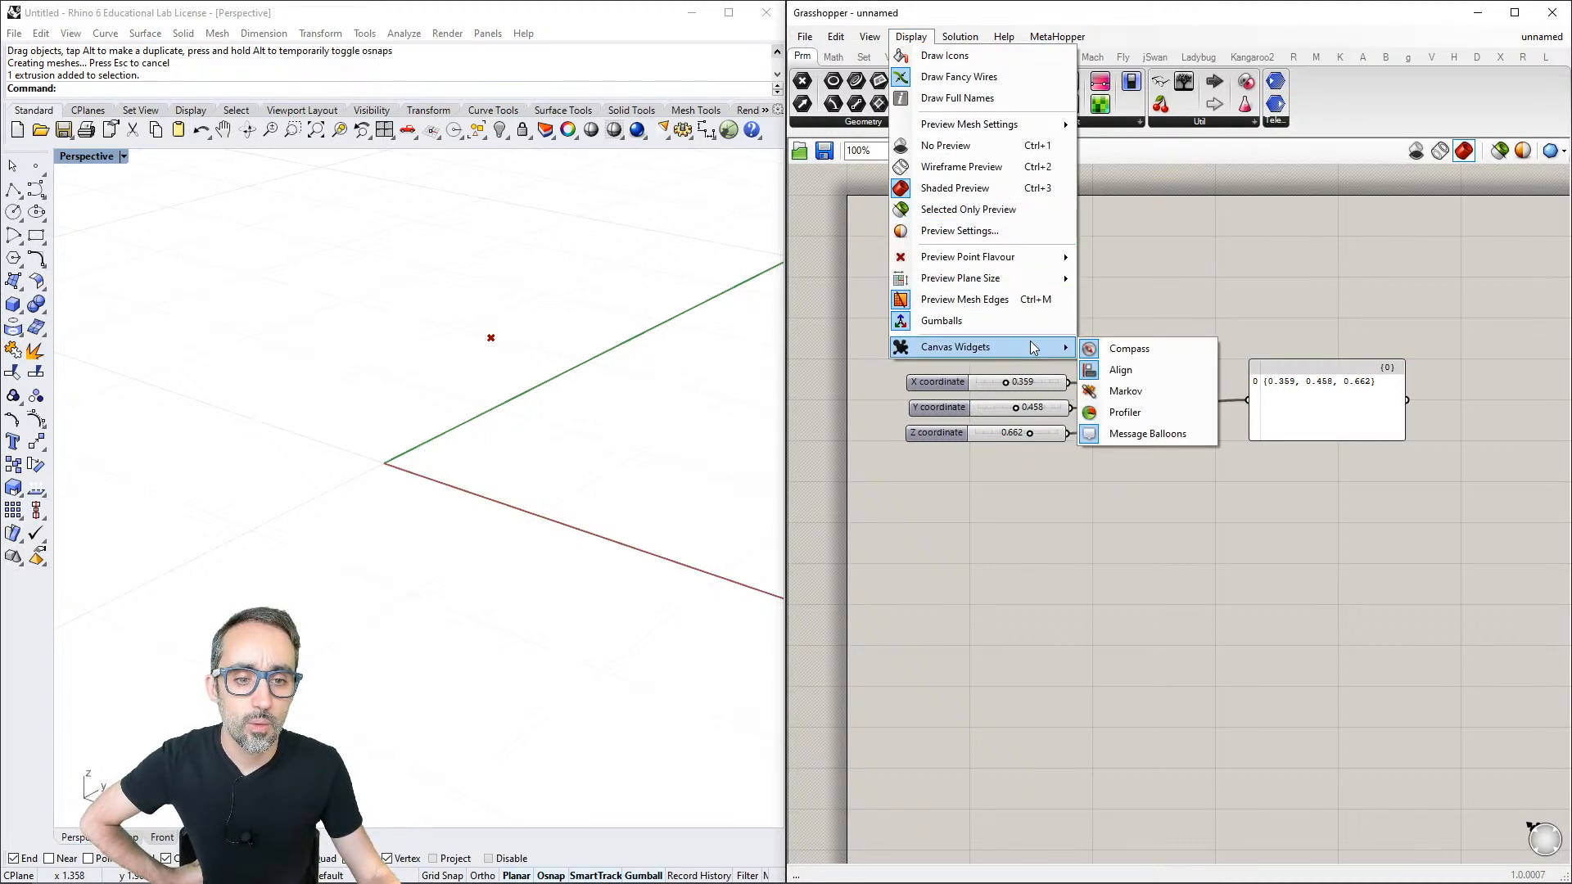
click(1149, 302)
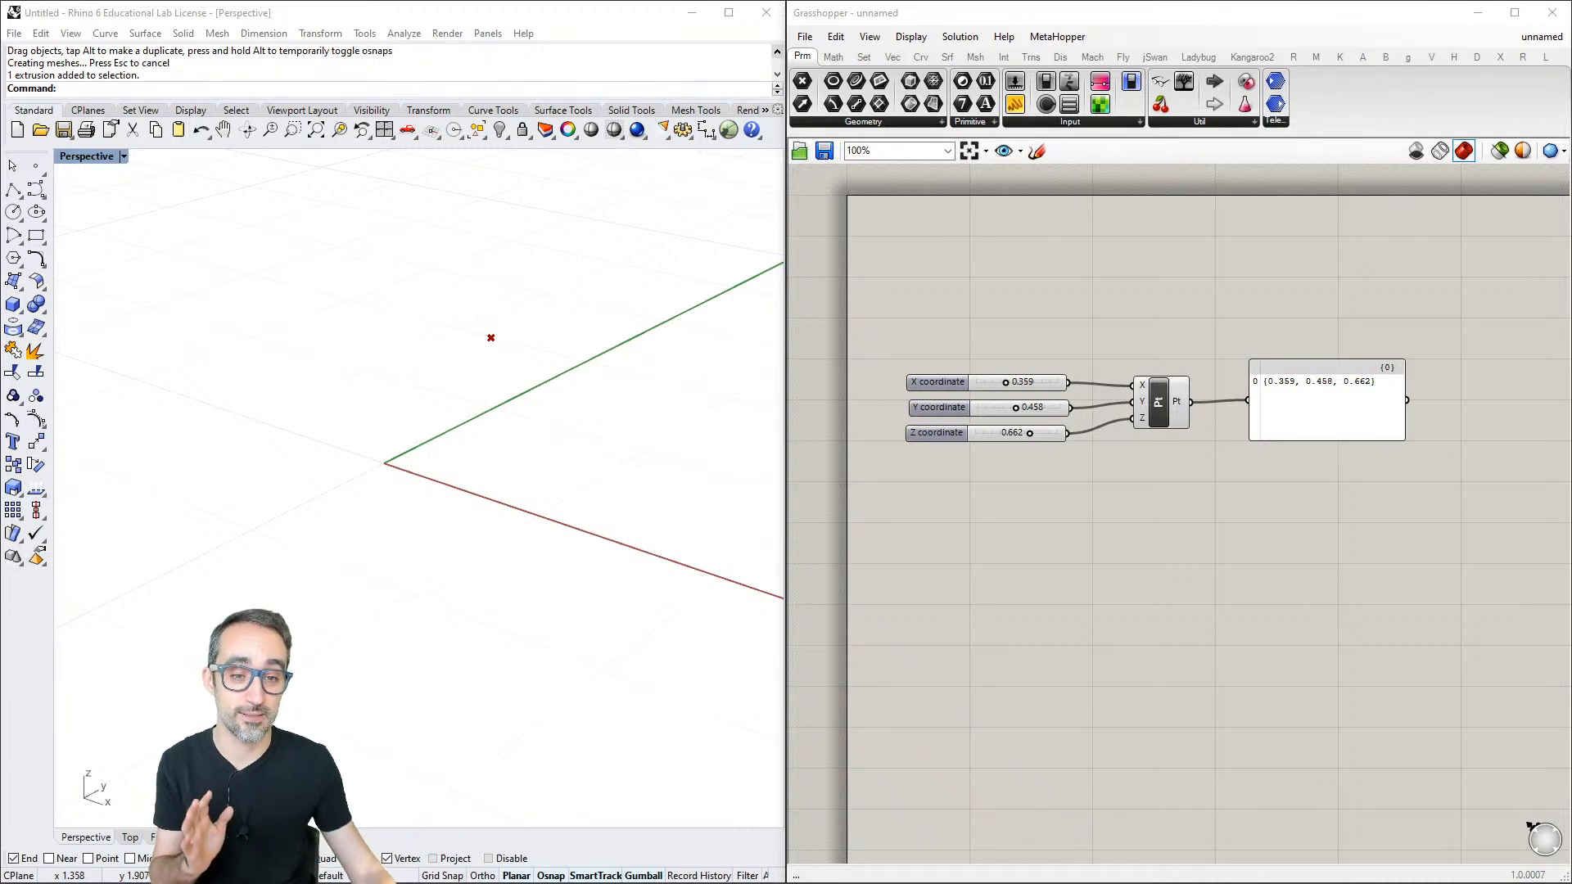
- Look up Construct Point and its icon among the Vector category's Point components and compare it with the canvas component
scroll(1336, 470, up, 2)
drag(1341, 439, 1038, 300)
click(1133, 447)
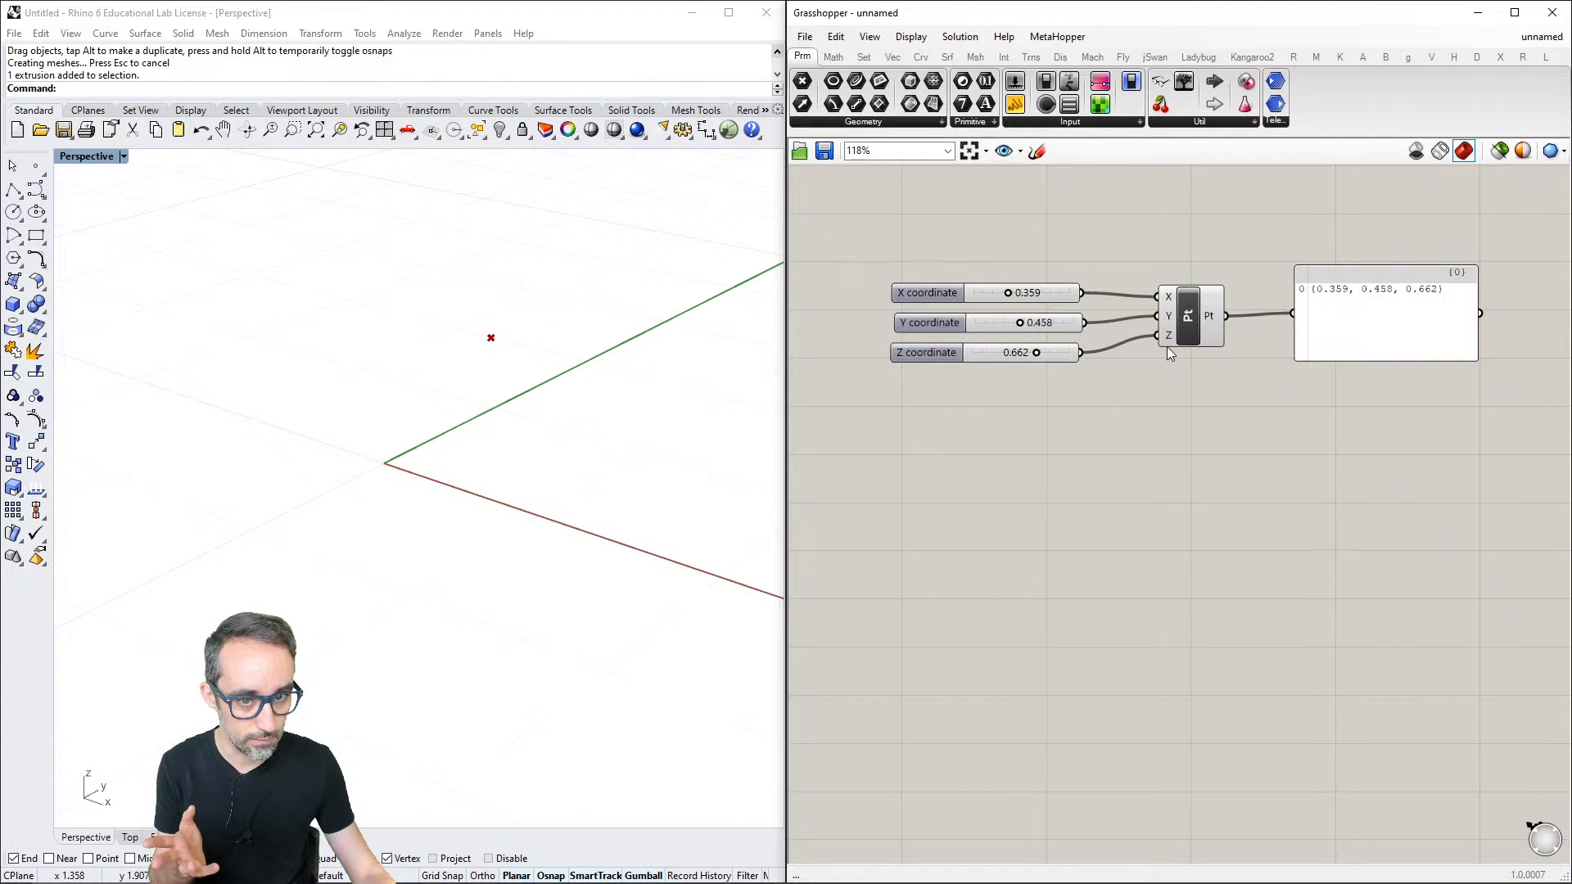
click(892, 57)
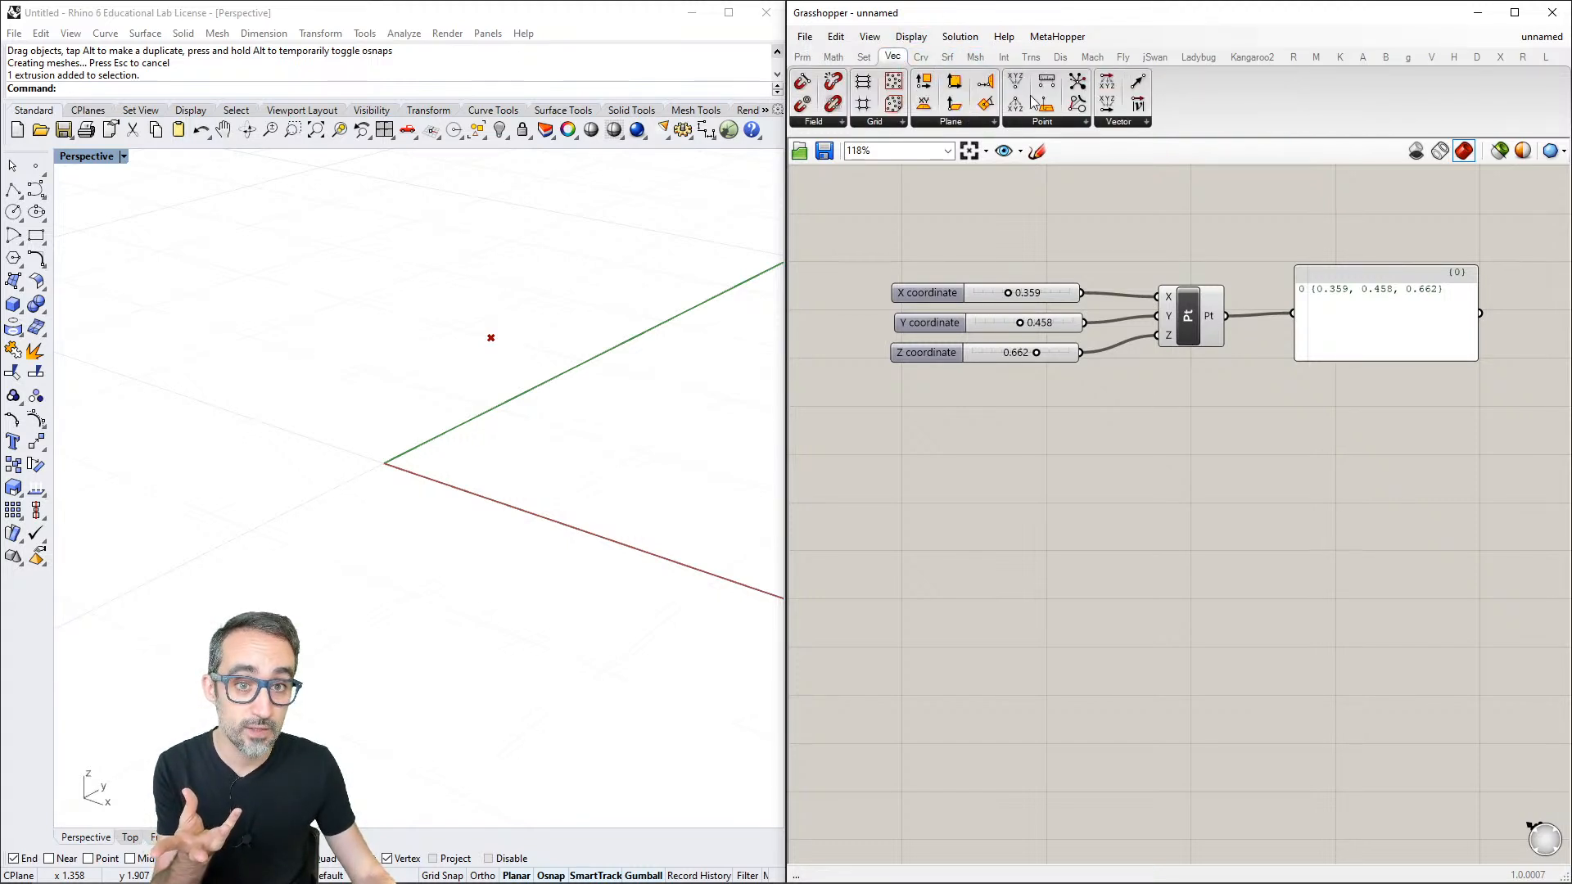
click(1040, 122)
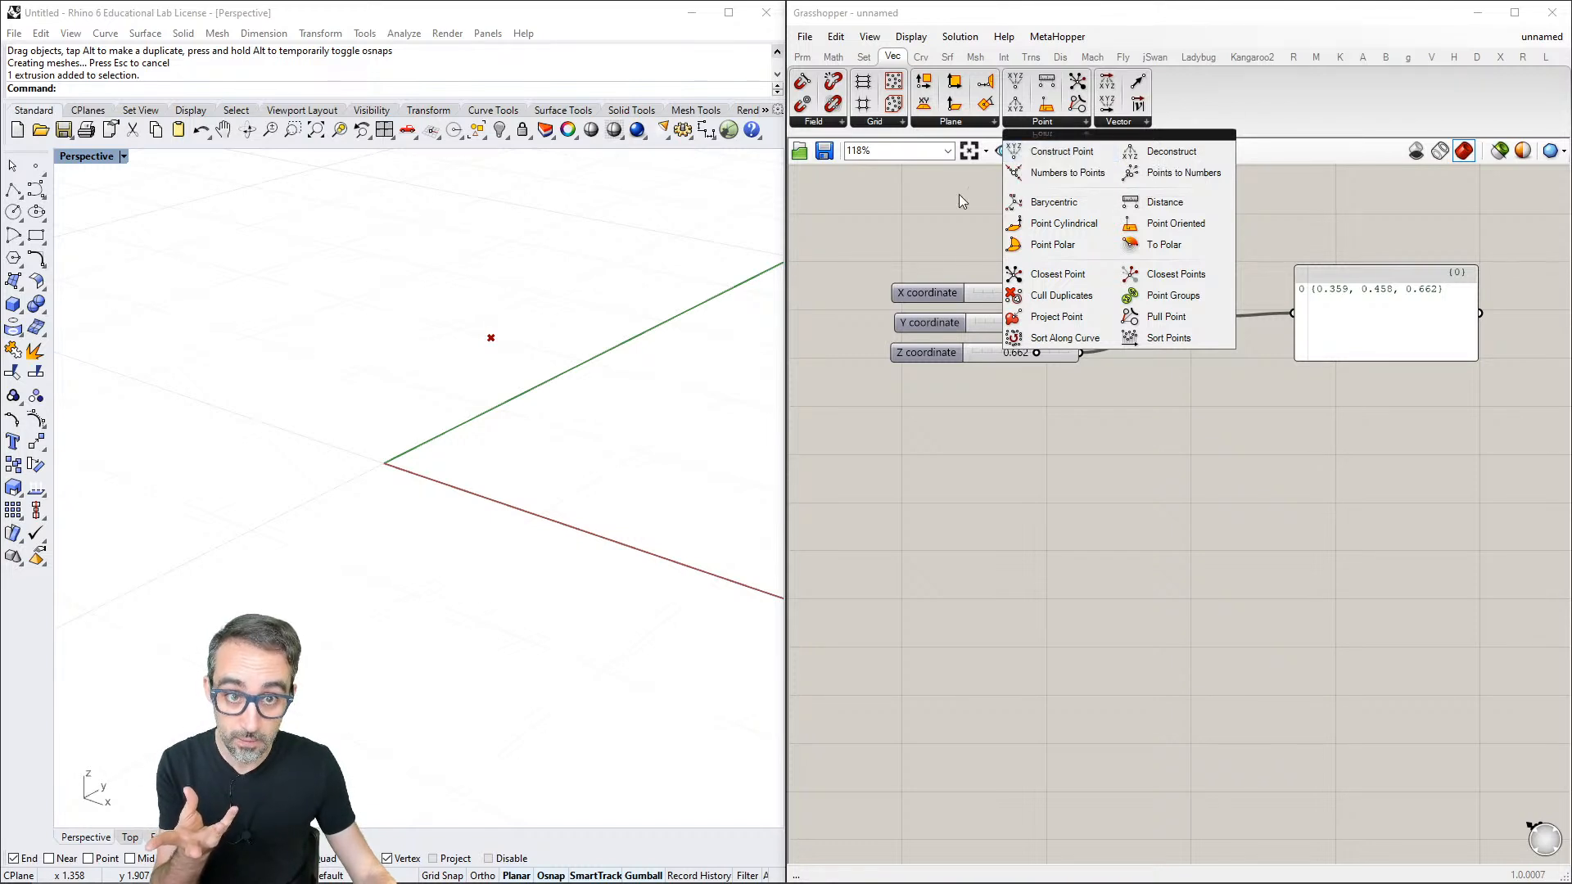
drag(1015, 153, 1191, 315)
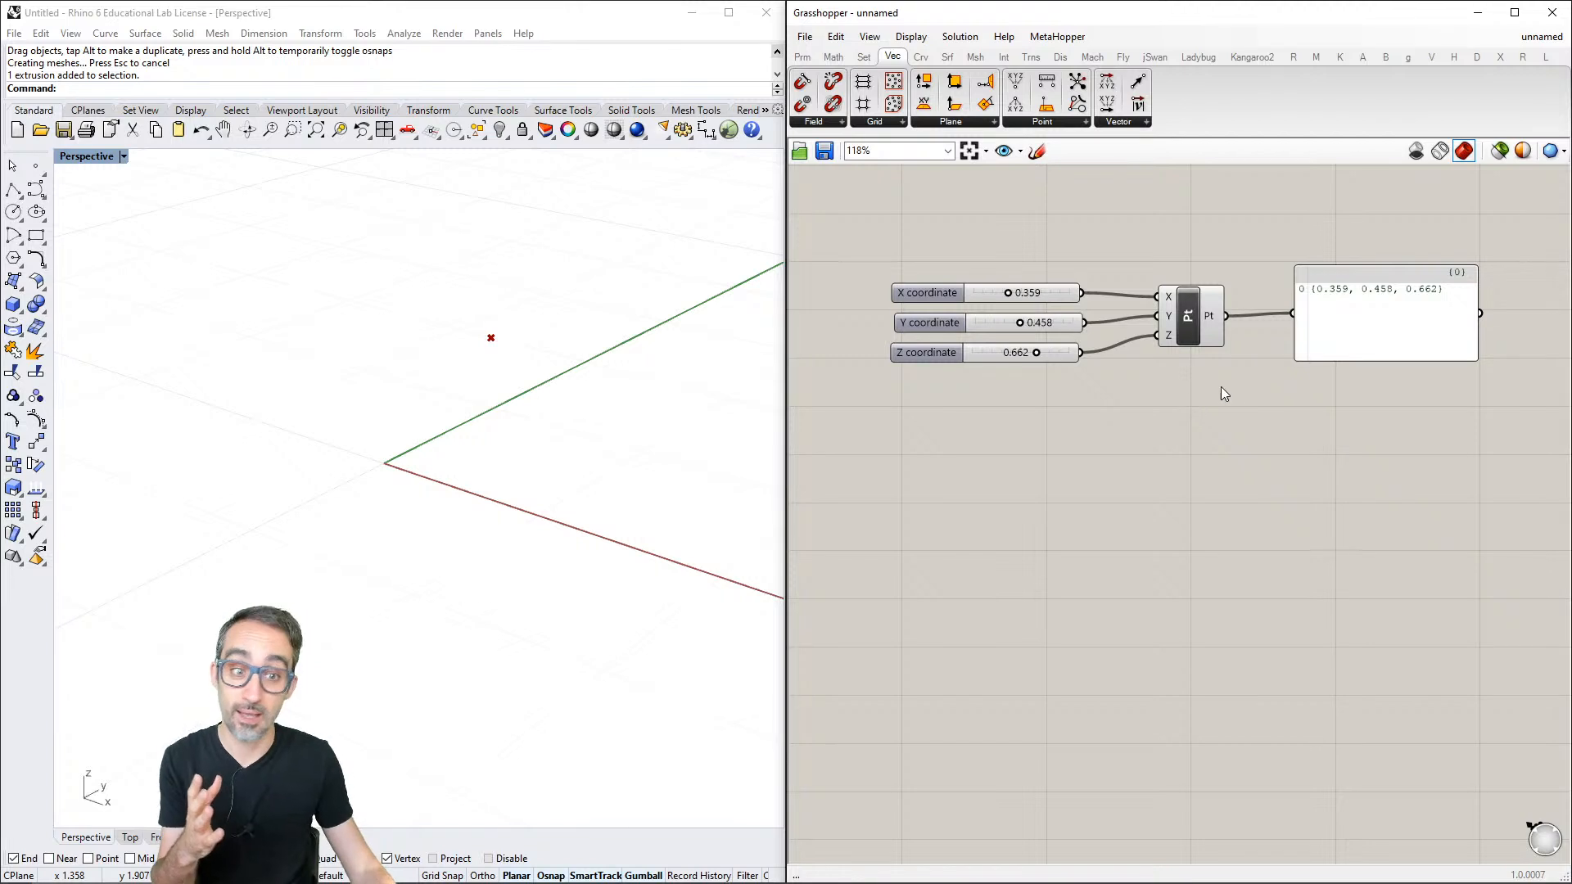
drag(1239, 382, 1164, 273)
click(1163, 413)
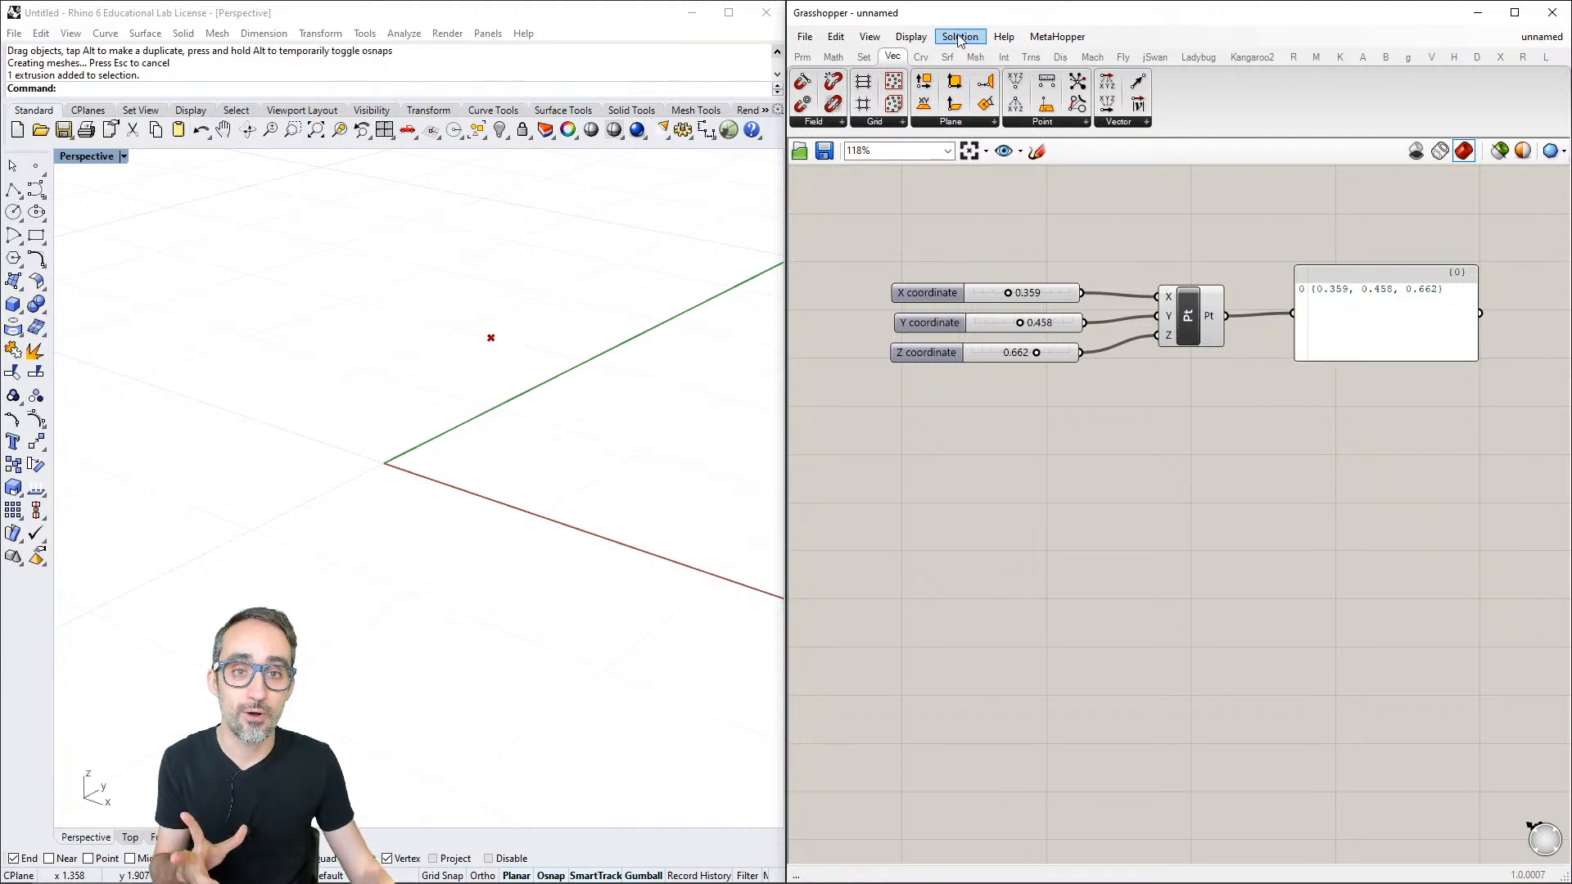
- Turn on Draw Icons so canvas components show icons instead of names, and check that display setting
click(924, 36)
click(926, 37)
click(925, 37)
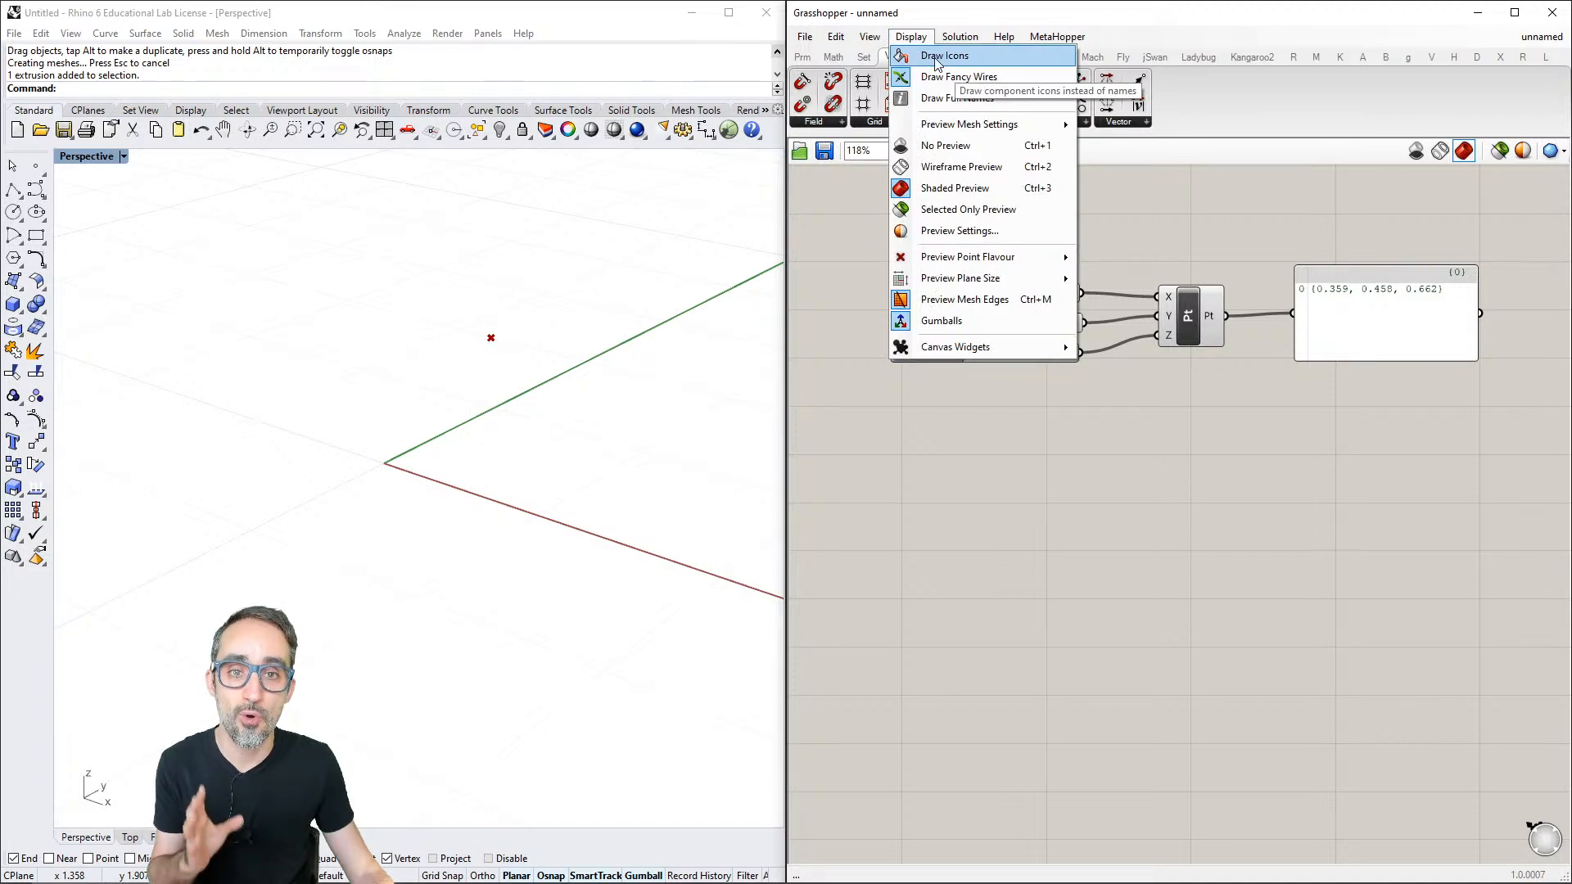
click(937, 57)
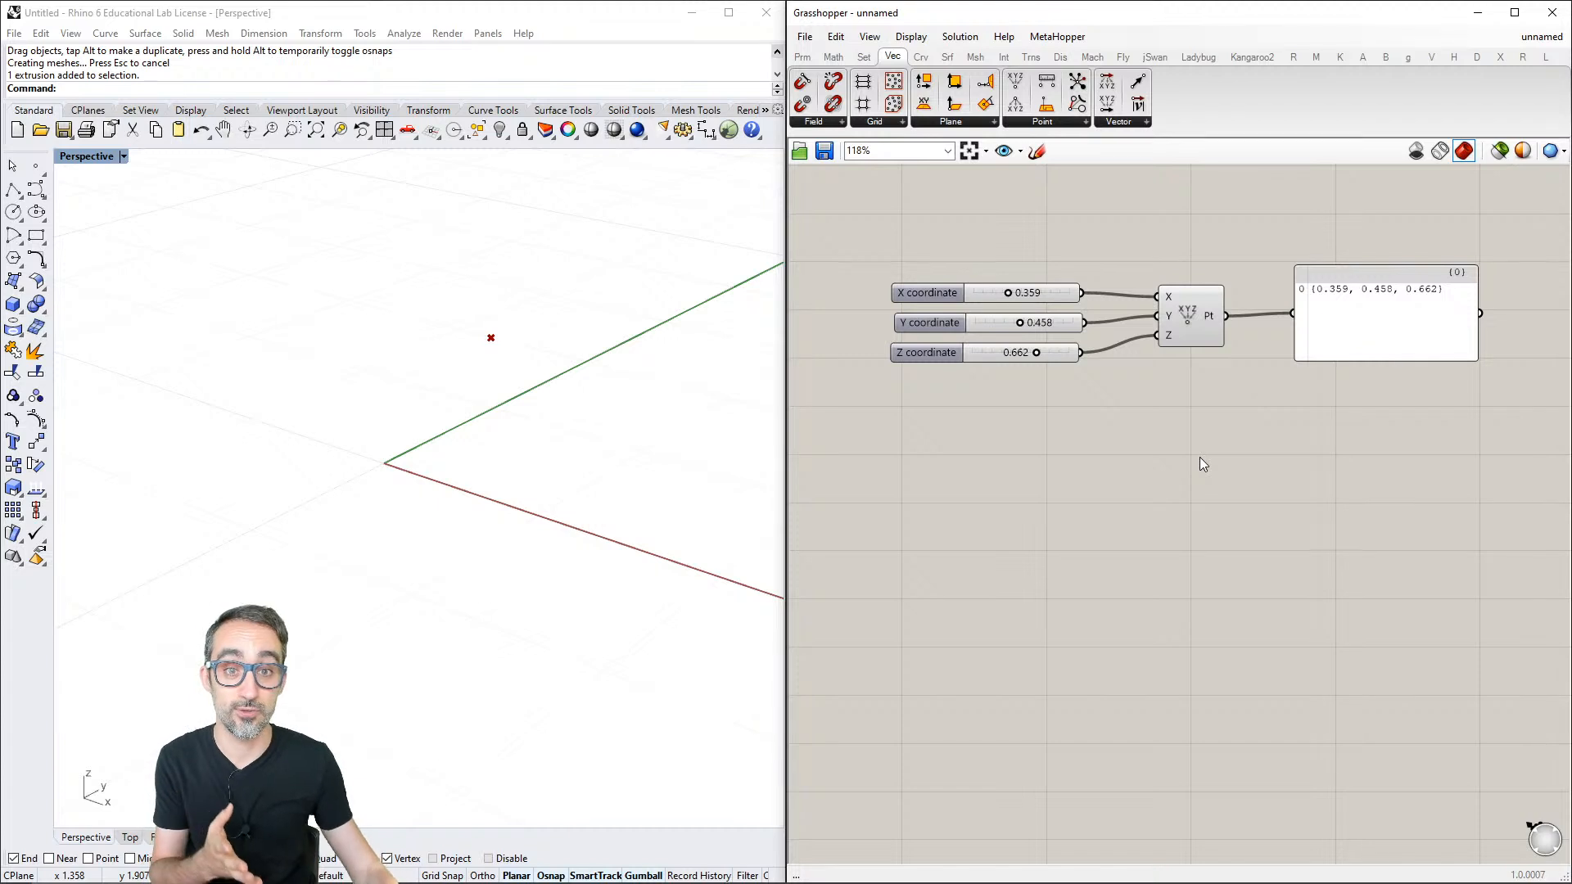
click(911, 37)
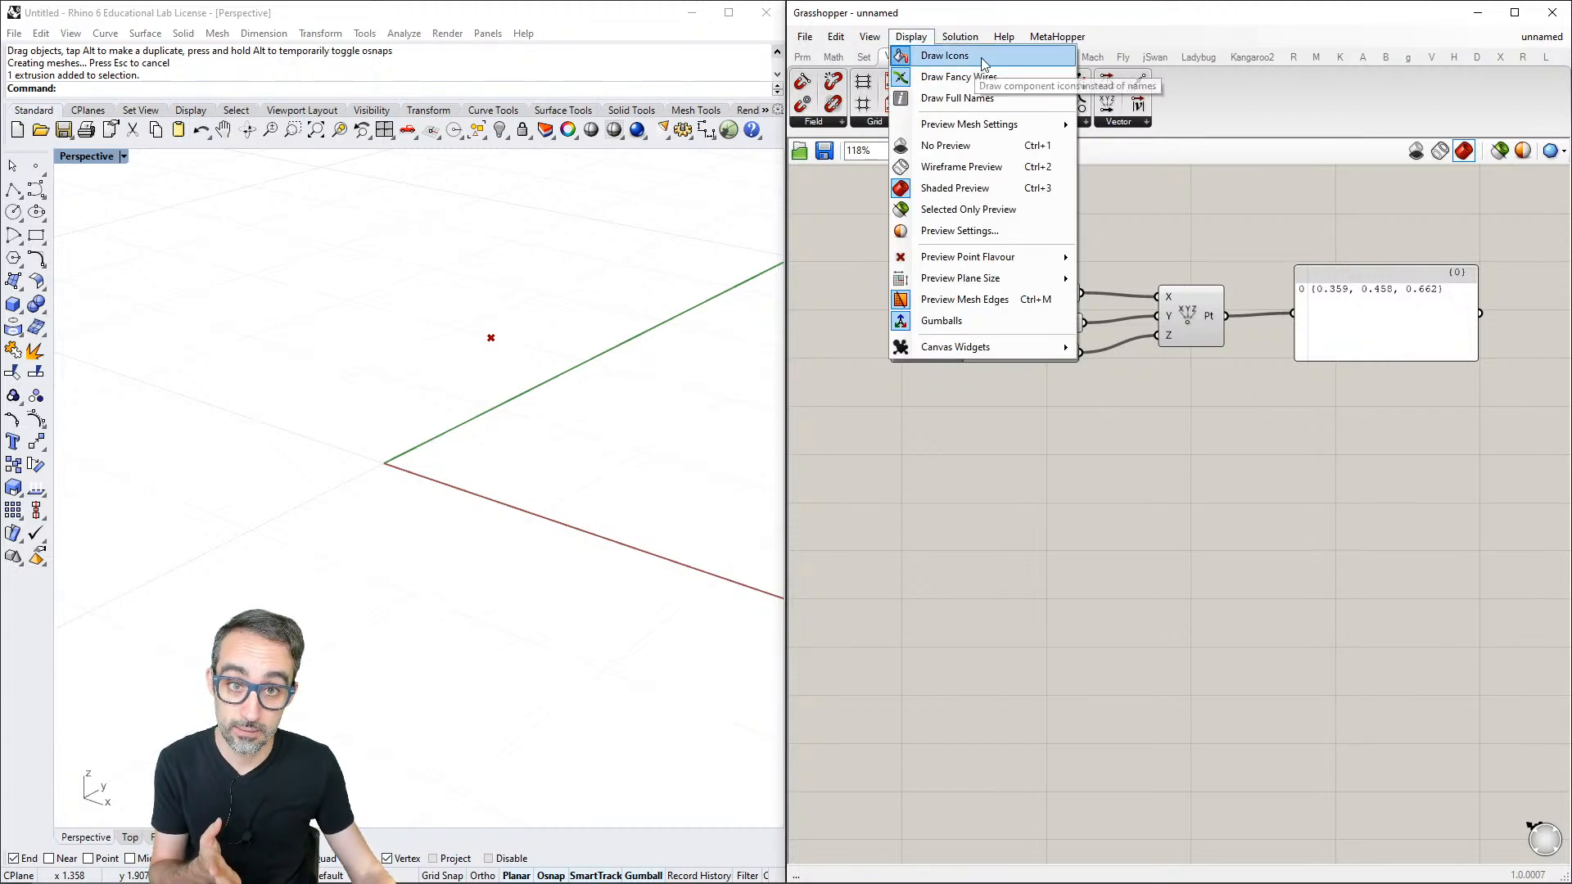
click(993, 20)
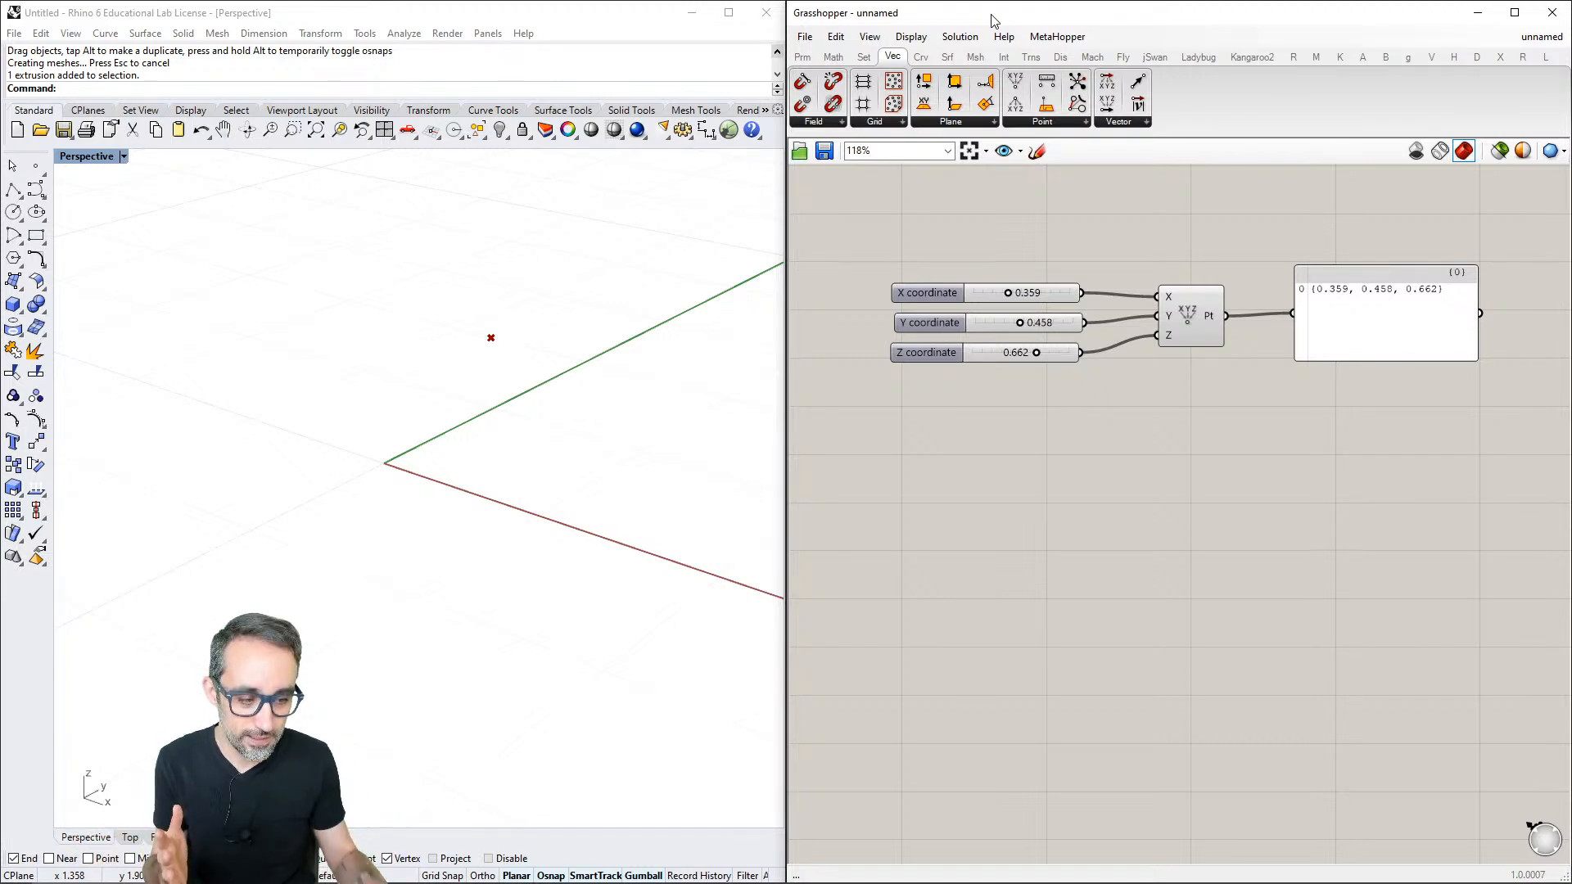
- Add the Params utility component Bifocals and move it away from the definition, above and to the left of the coordinate sliders
click(814, 38)
click(814, 38)
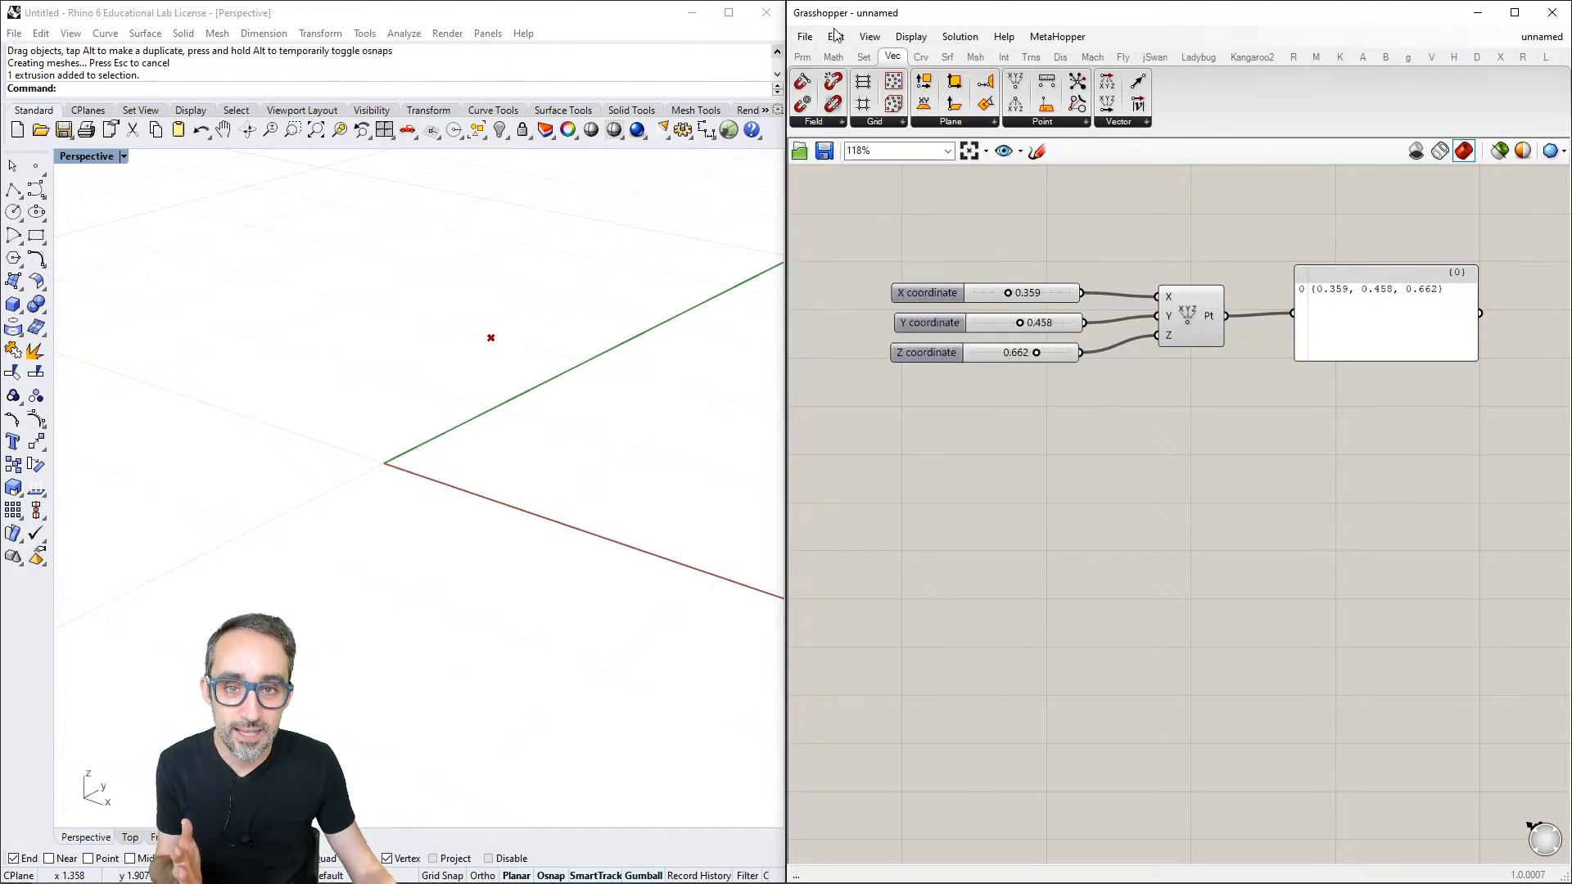
click(803, 64)
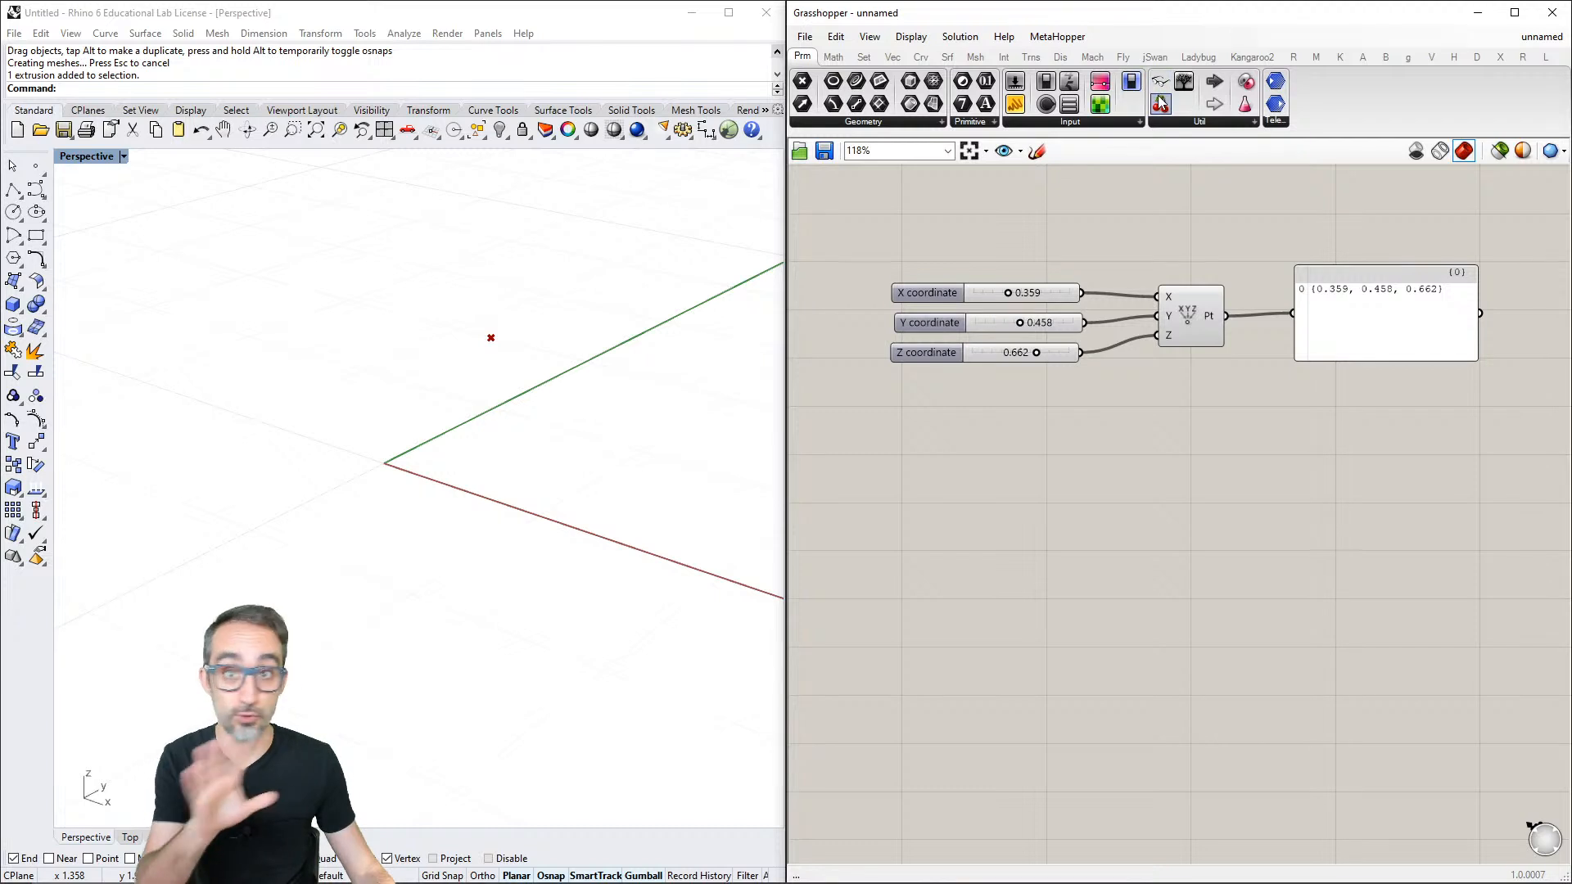
click(1174, 122)
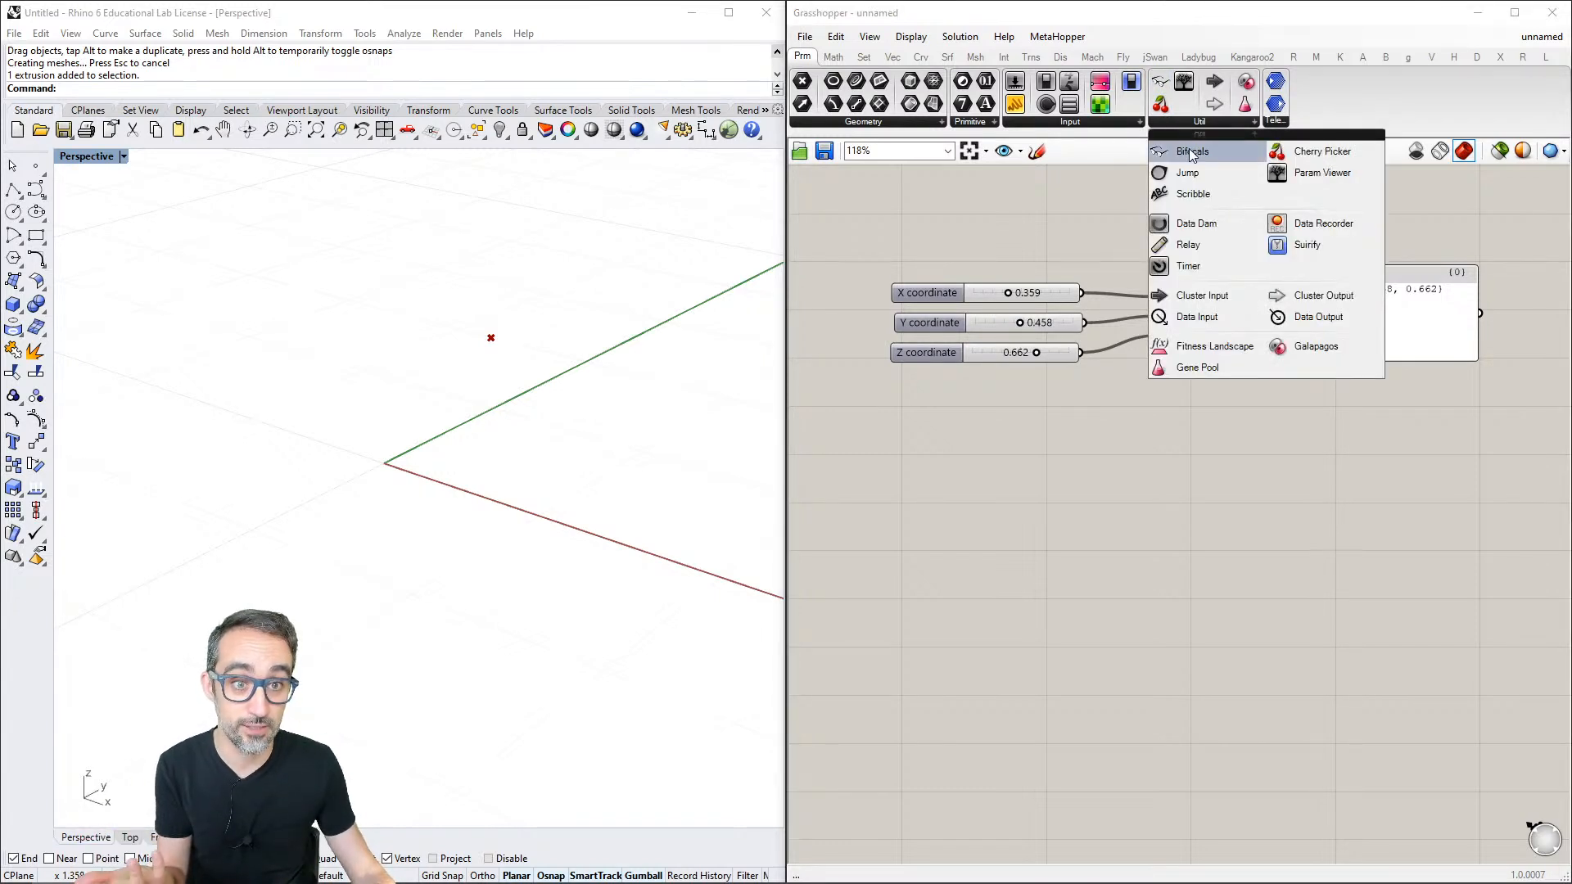
click(1194, 153)
click(952, 217)
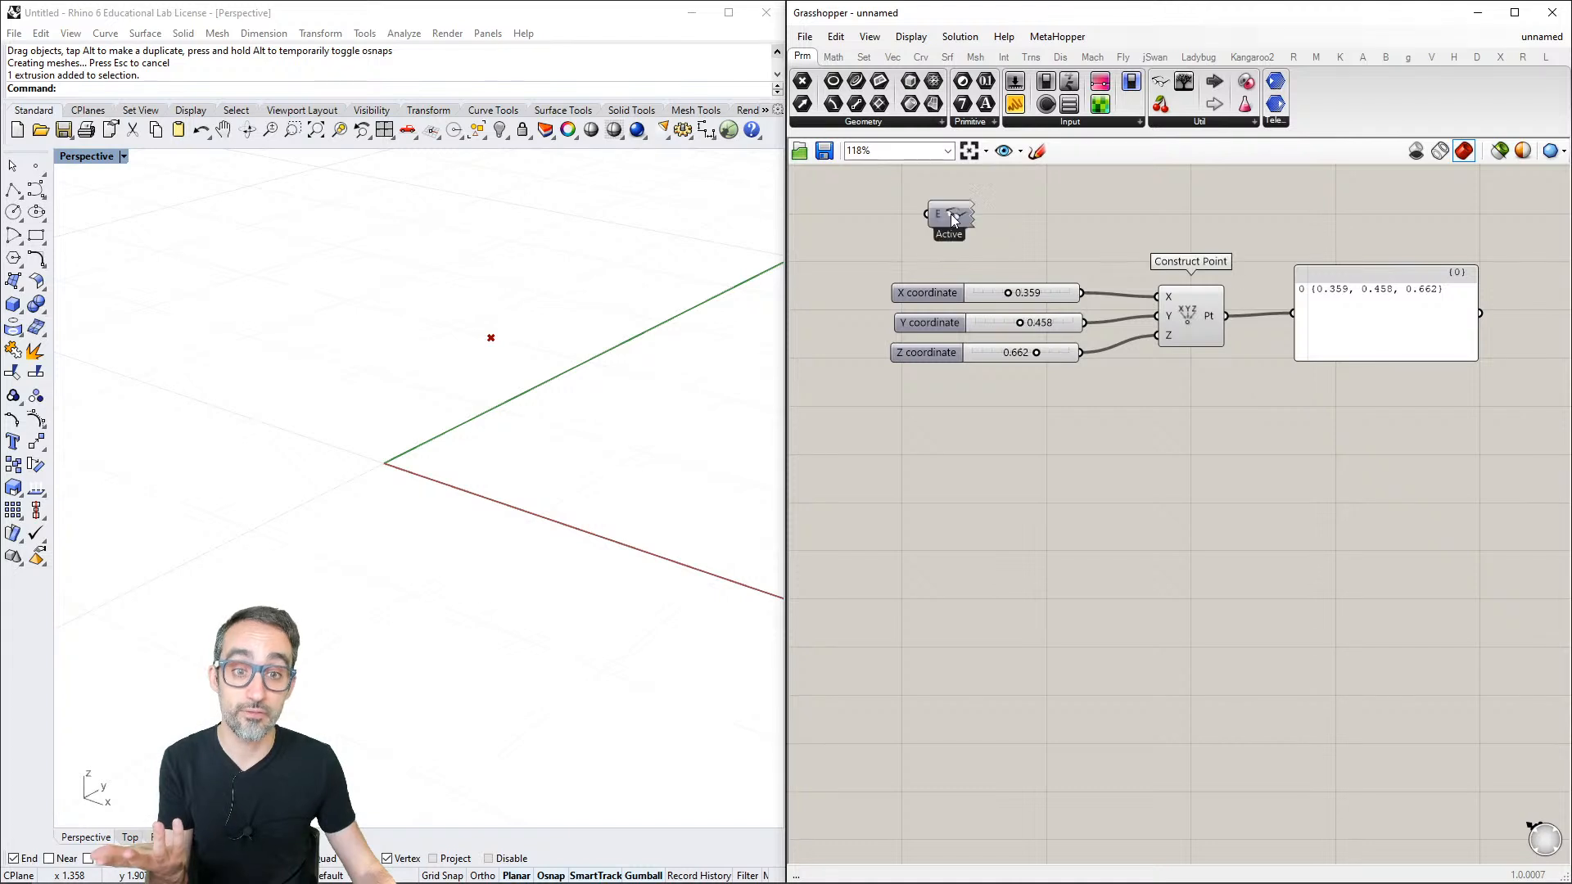
right_drag(969, 238, 1012, 372)
drag(1009, 355, 844, 202)
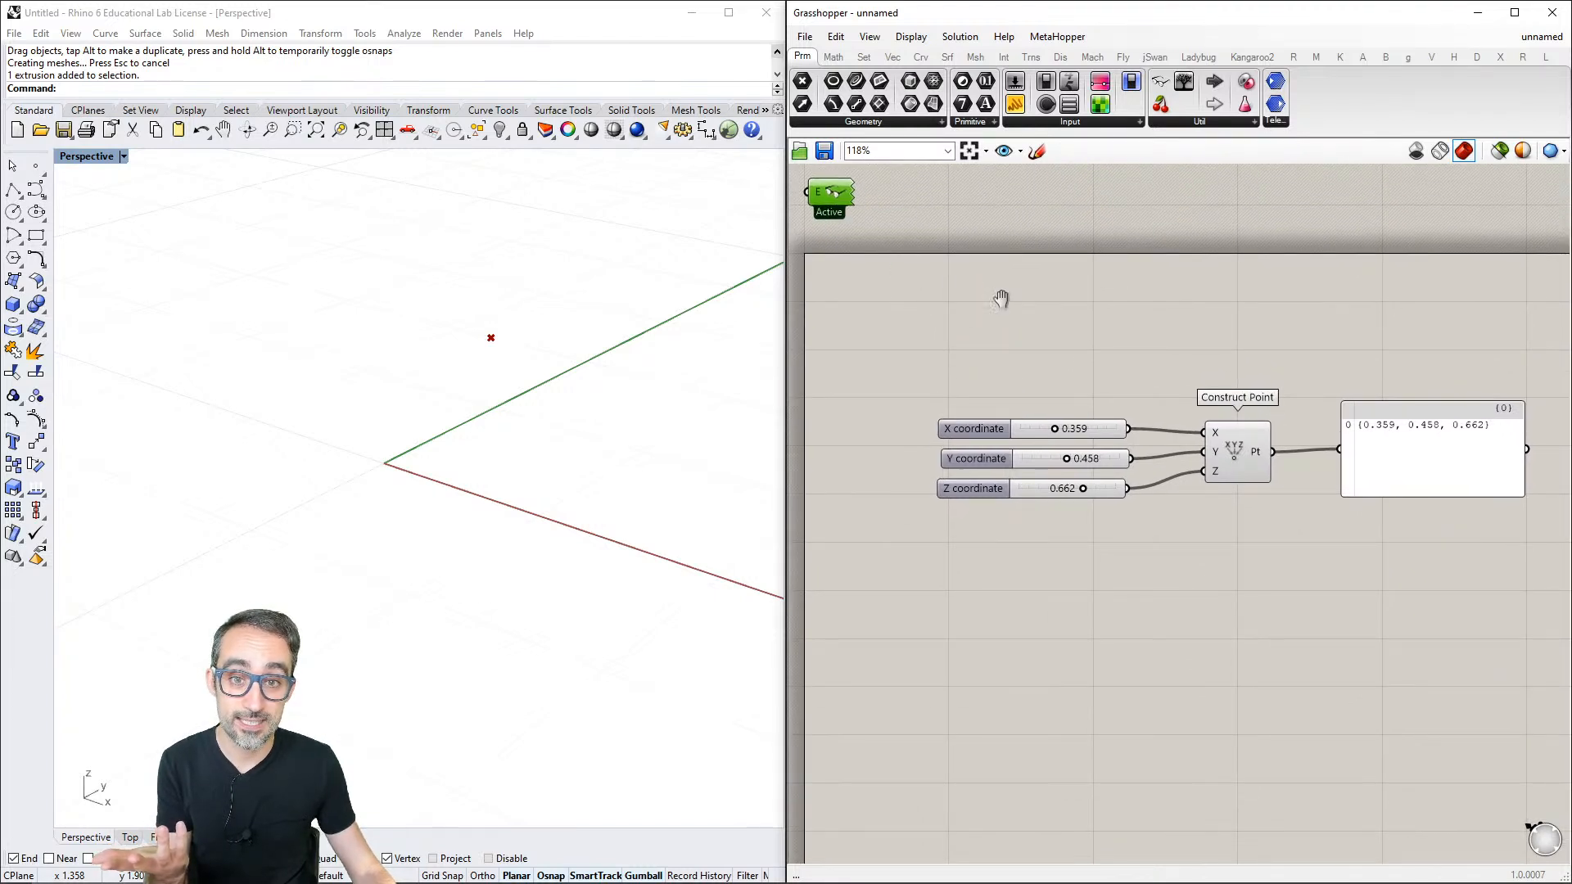
right_drag(999, 299, 942, 207)
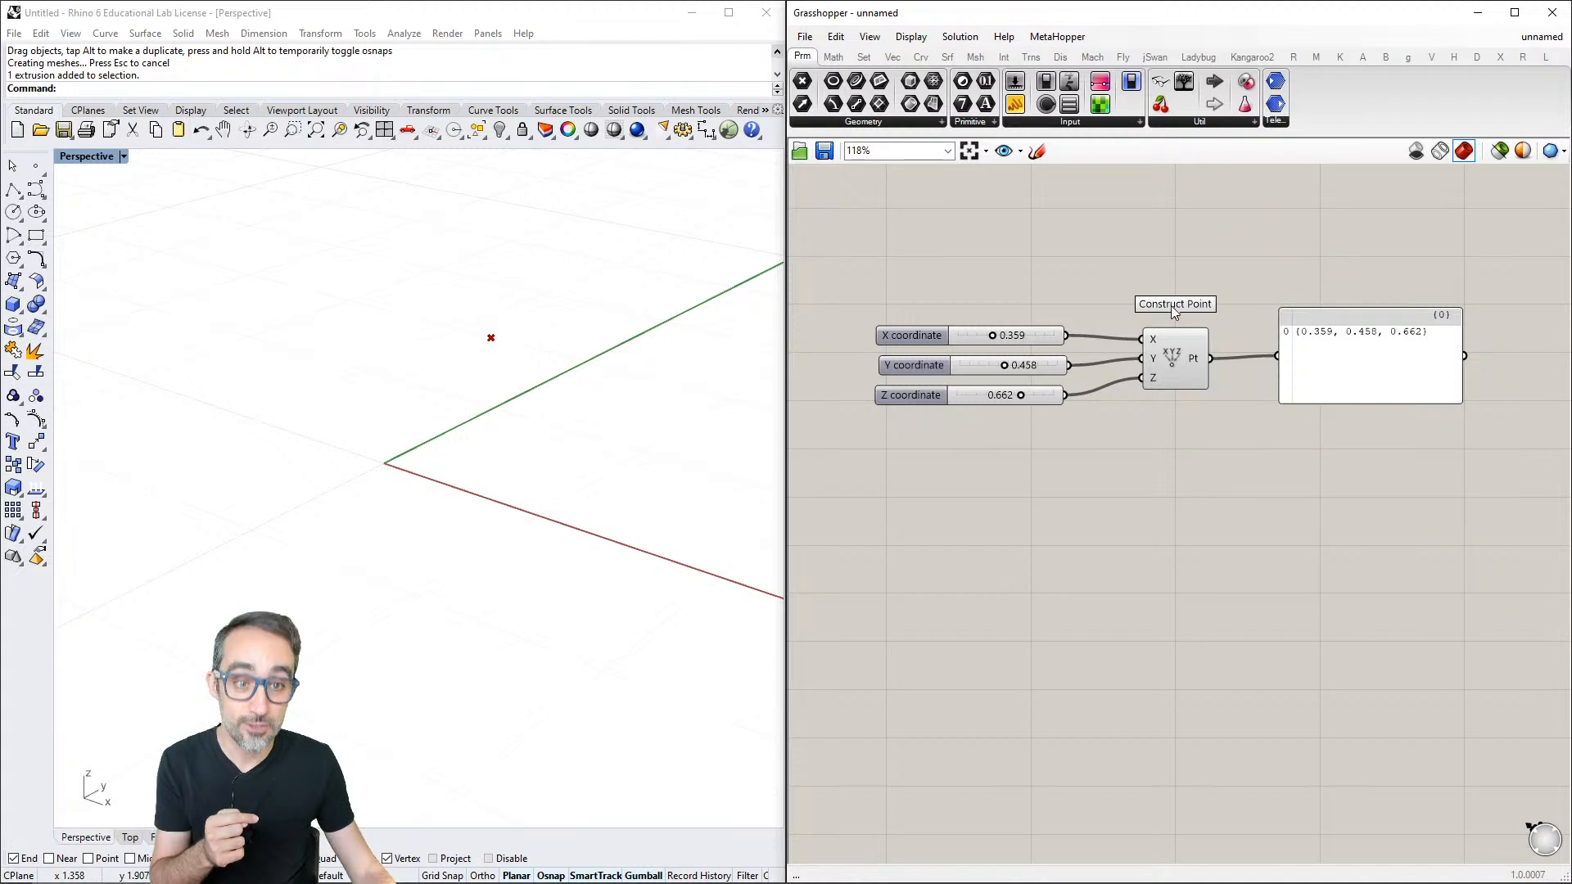
- Search for the Construct Point component from the canvas with the keywords "construct poi"
double_click(1145, 559)
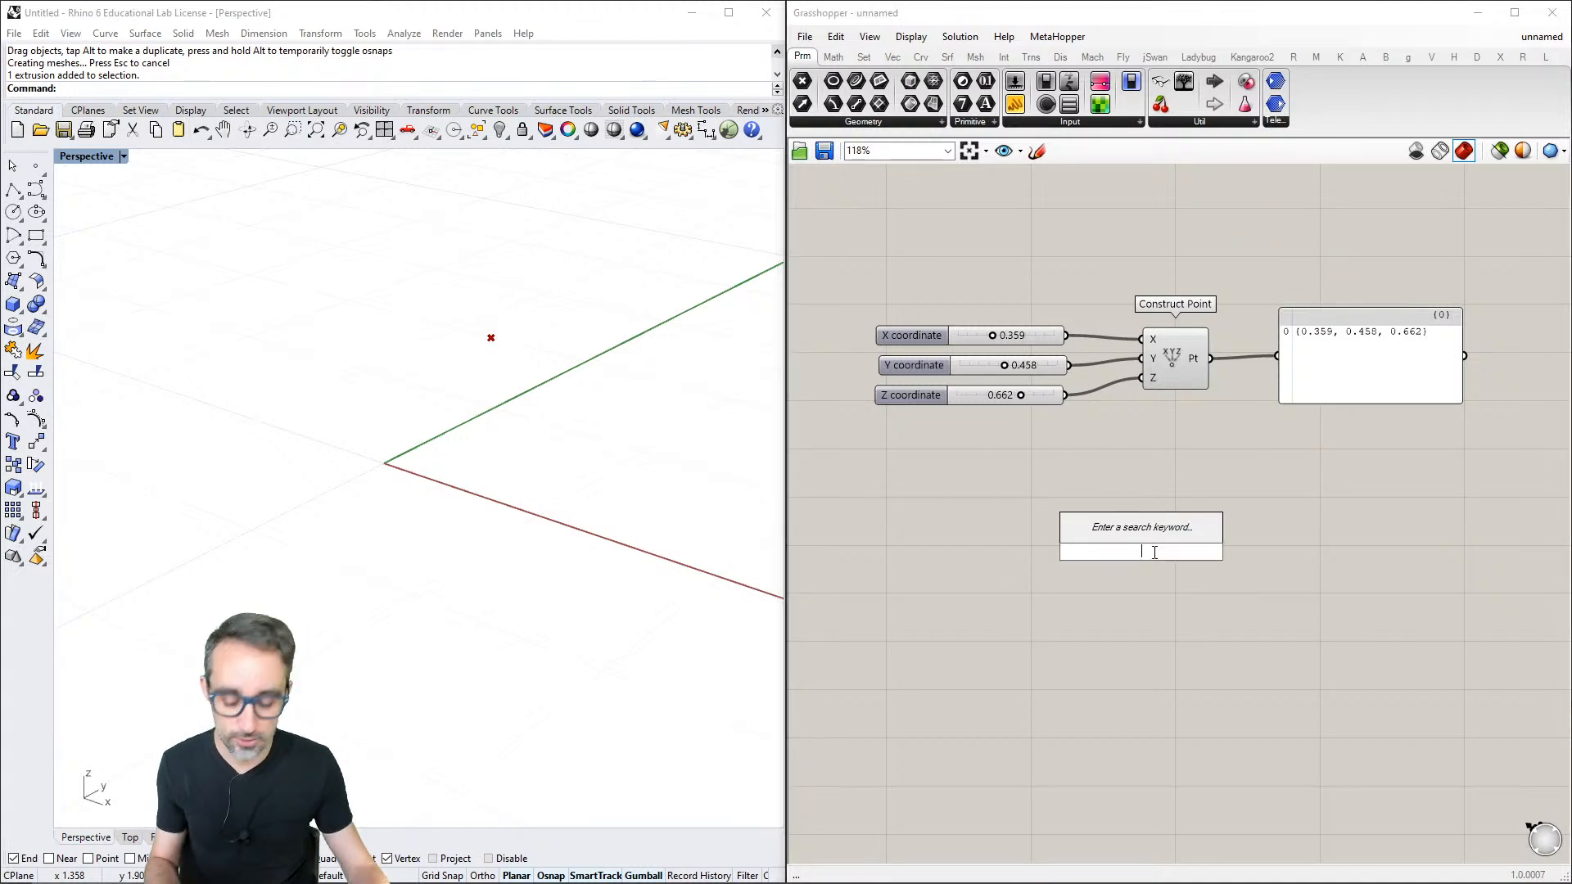
text(construc)
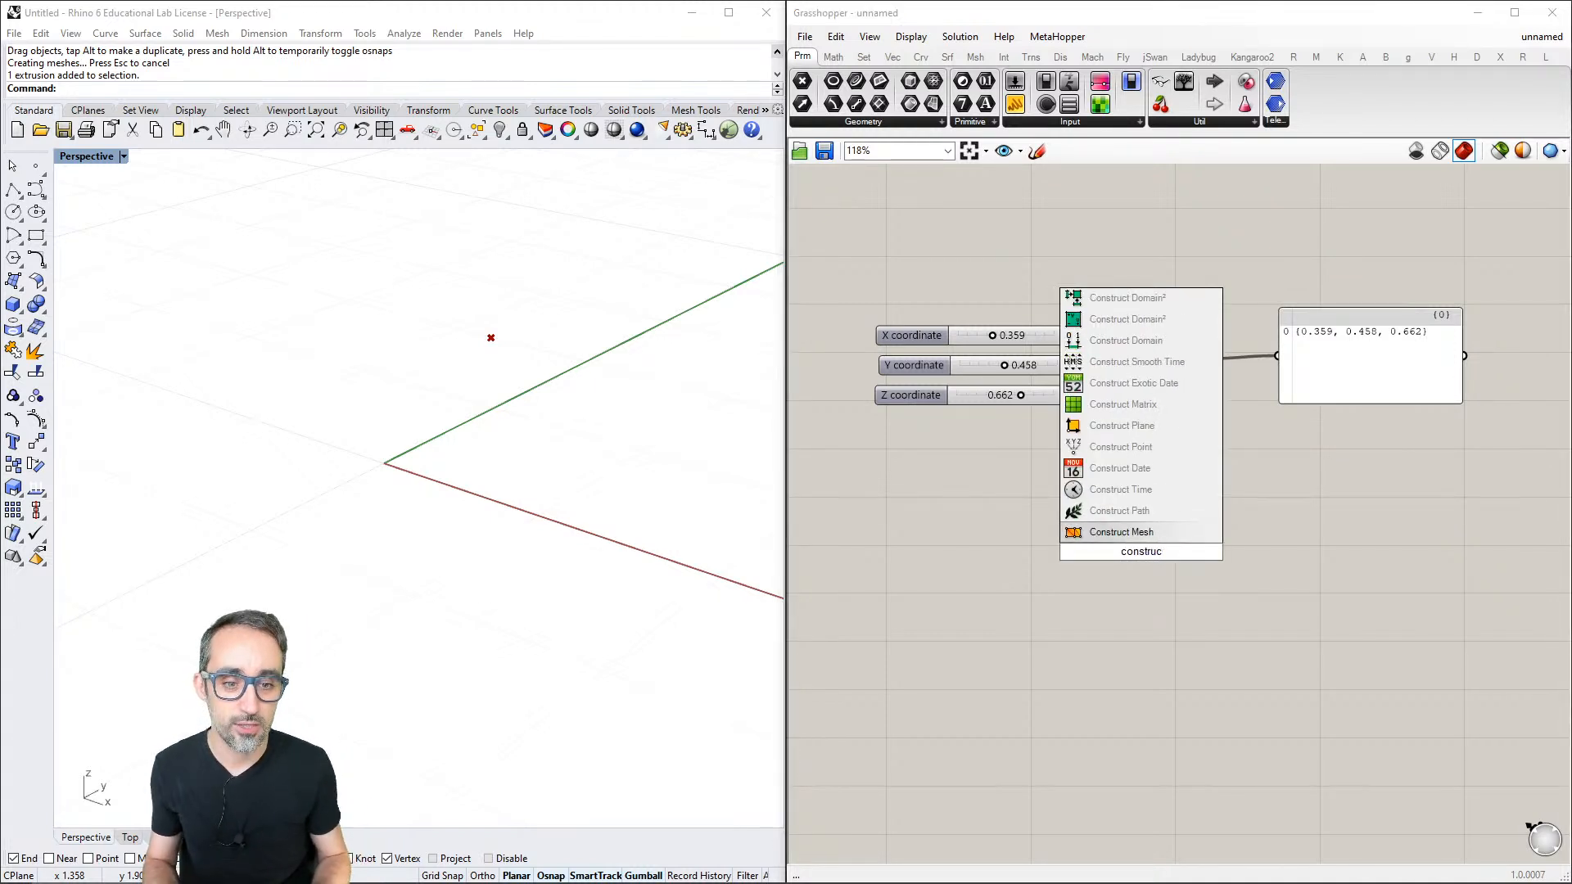
text(t poi)
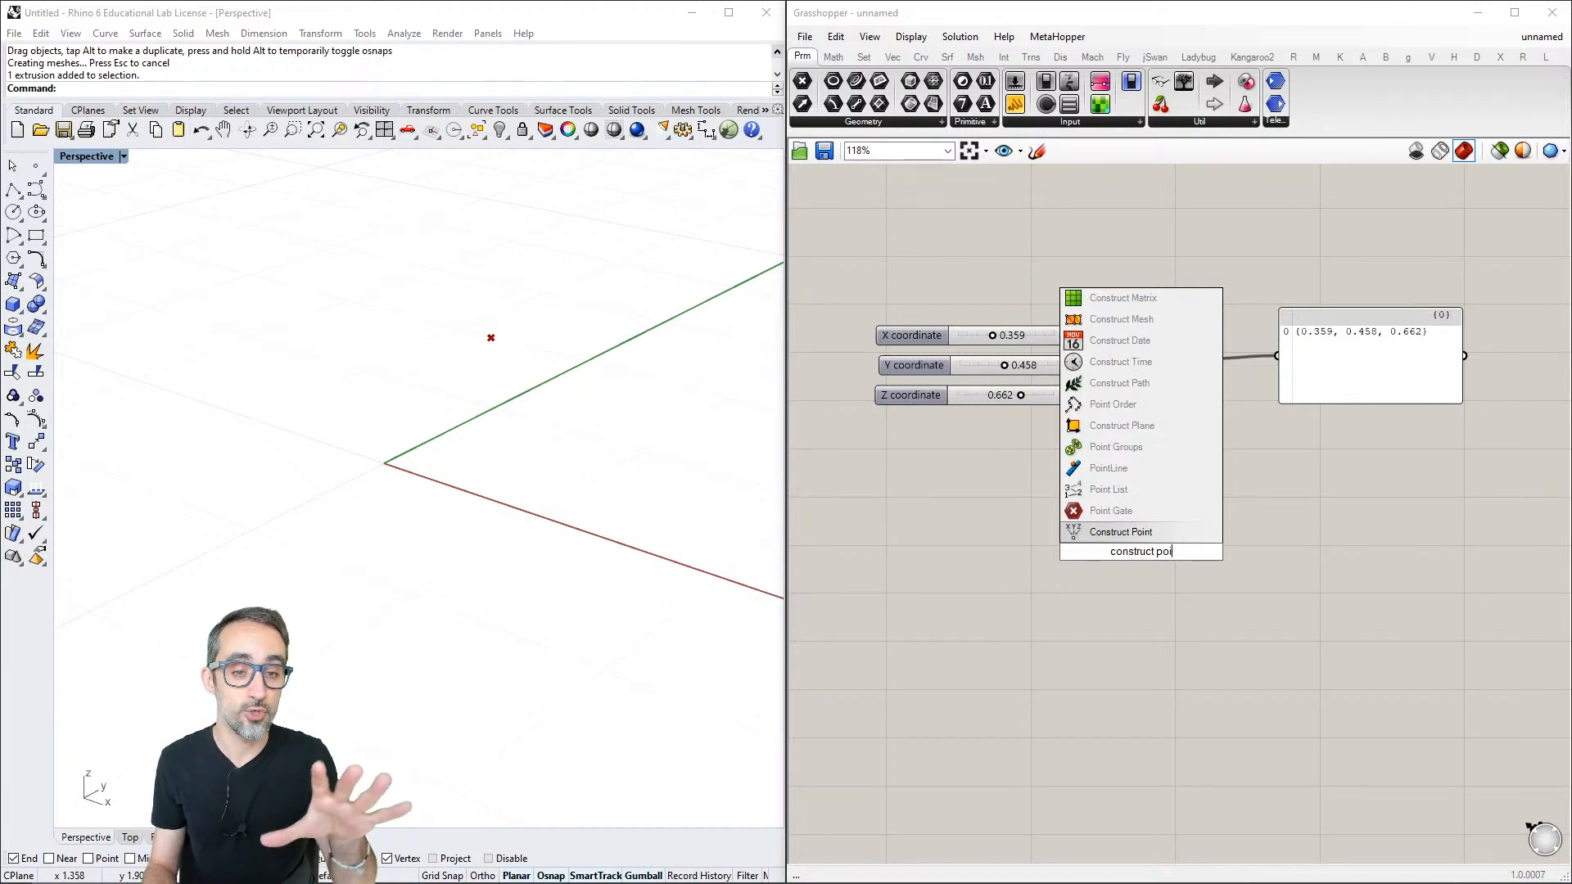
key(Return)
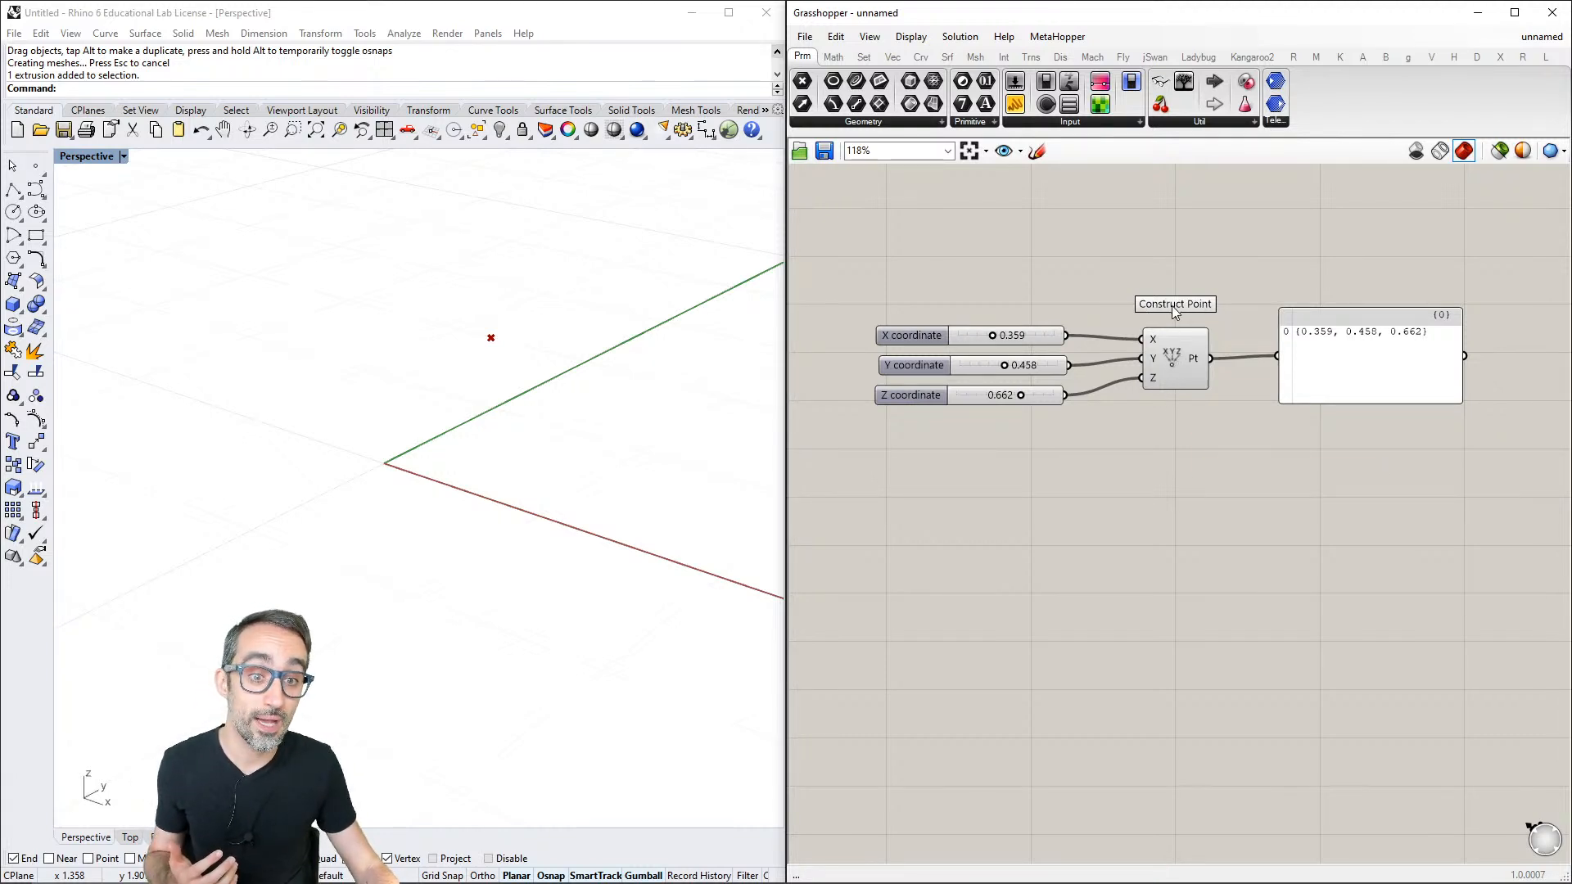
double_click(1167, 470)
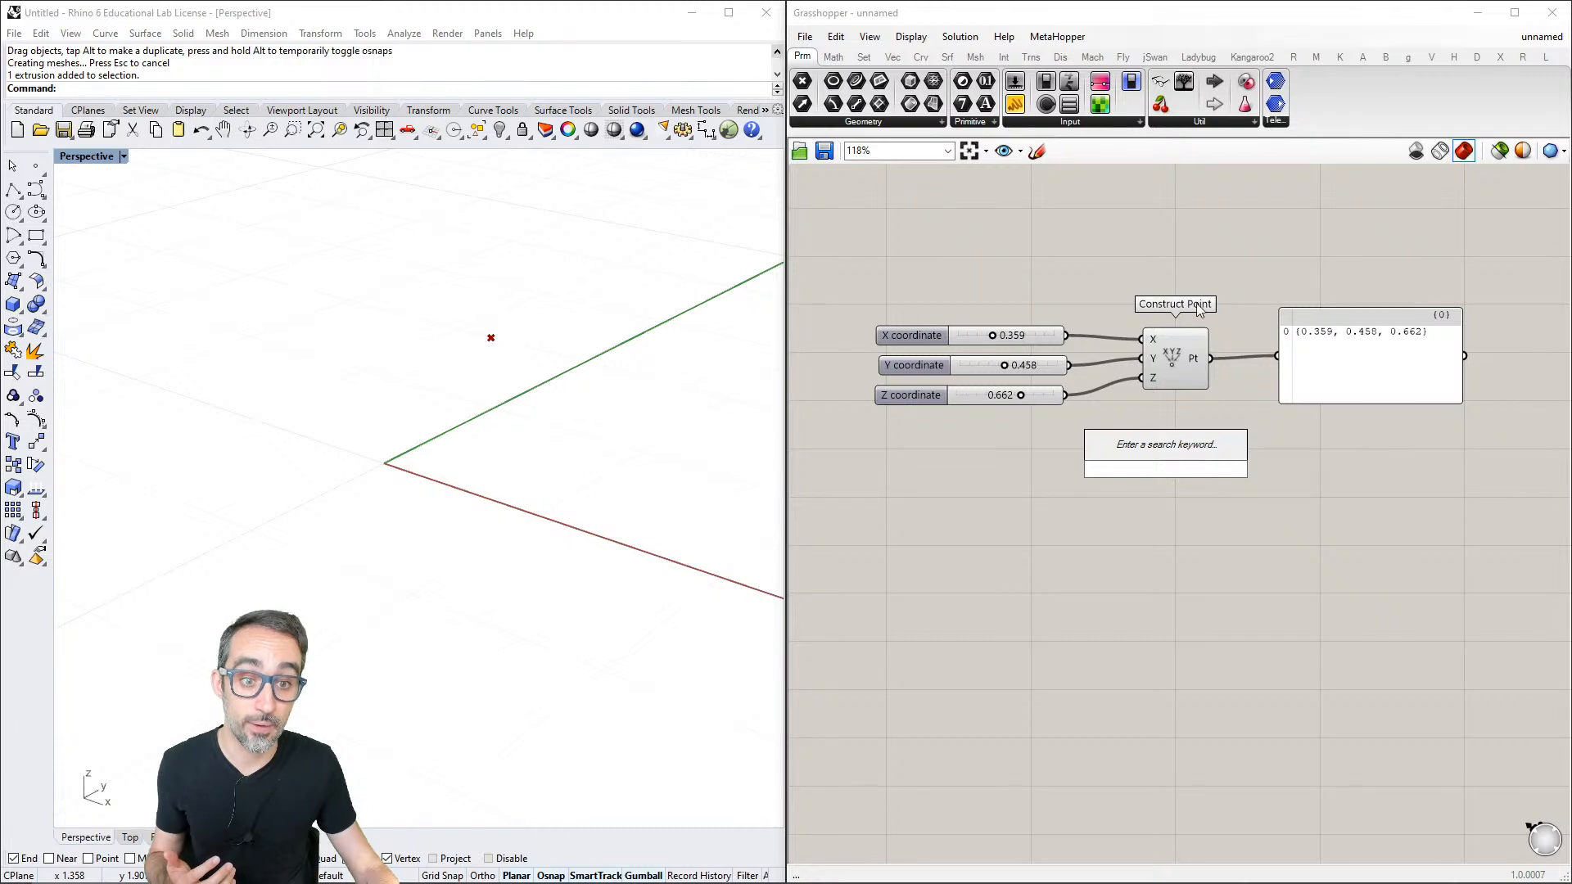
click(1174, 264)
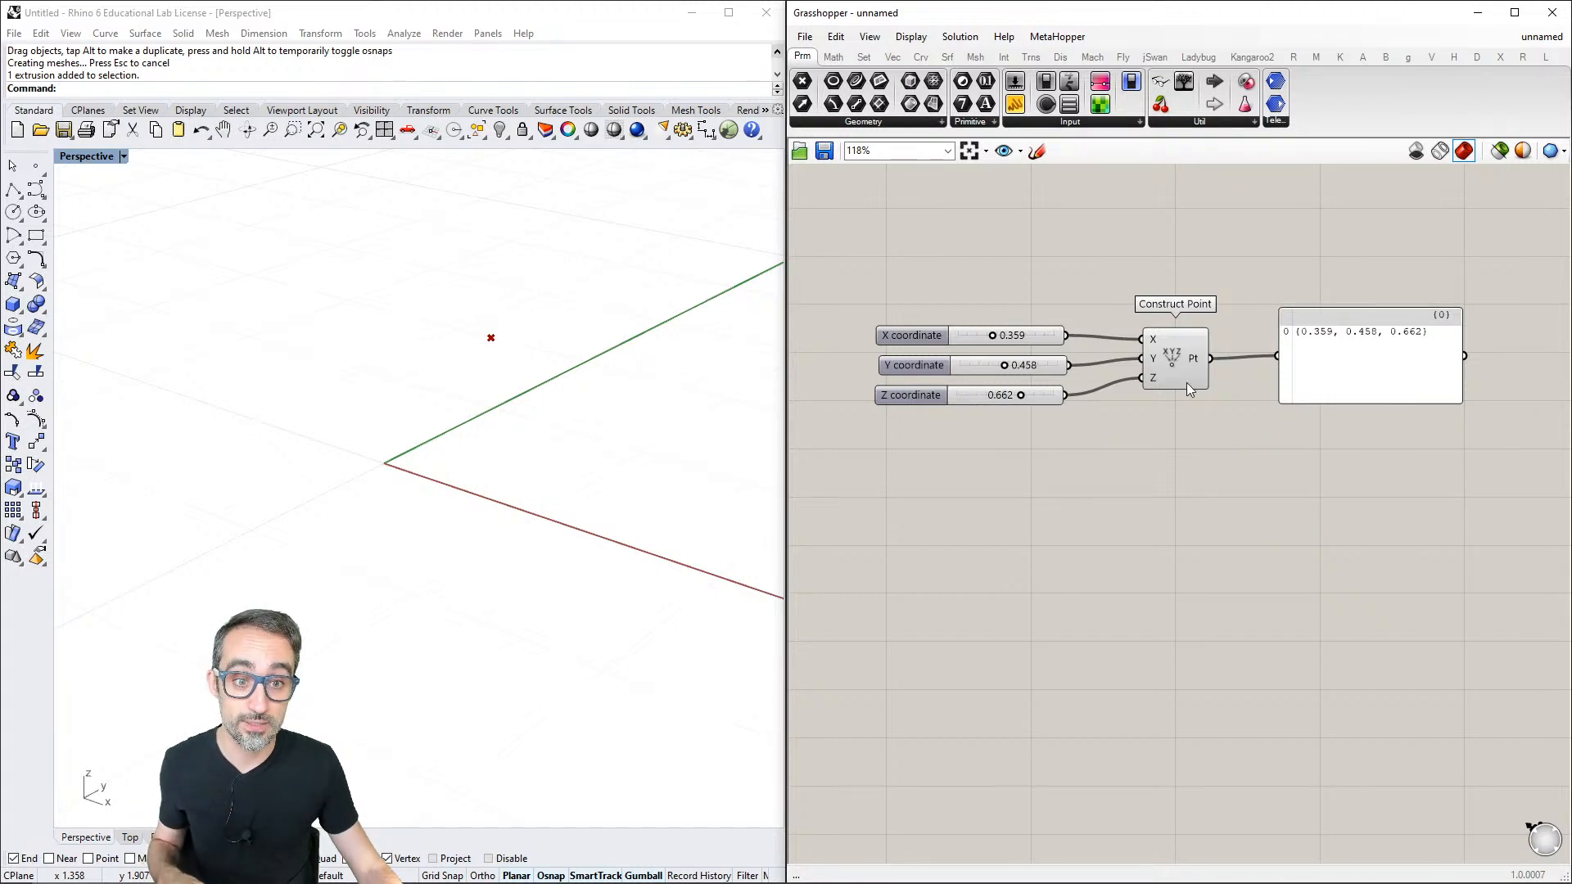
- Locate the canvas's Construct Point component in its palette category, return to the Params category and deselect the component
click(1177, 362)
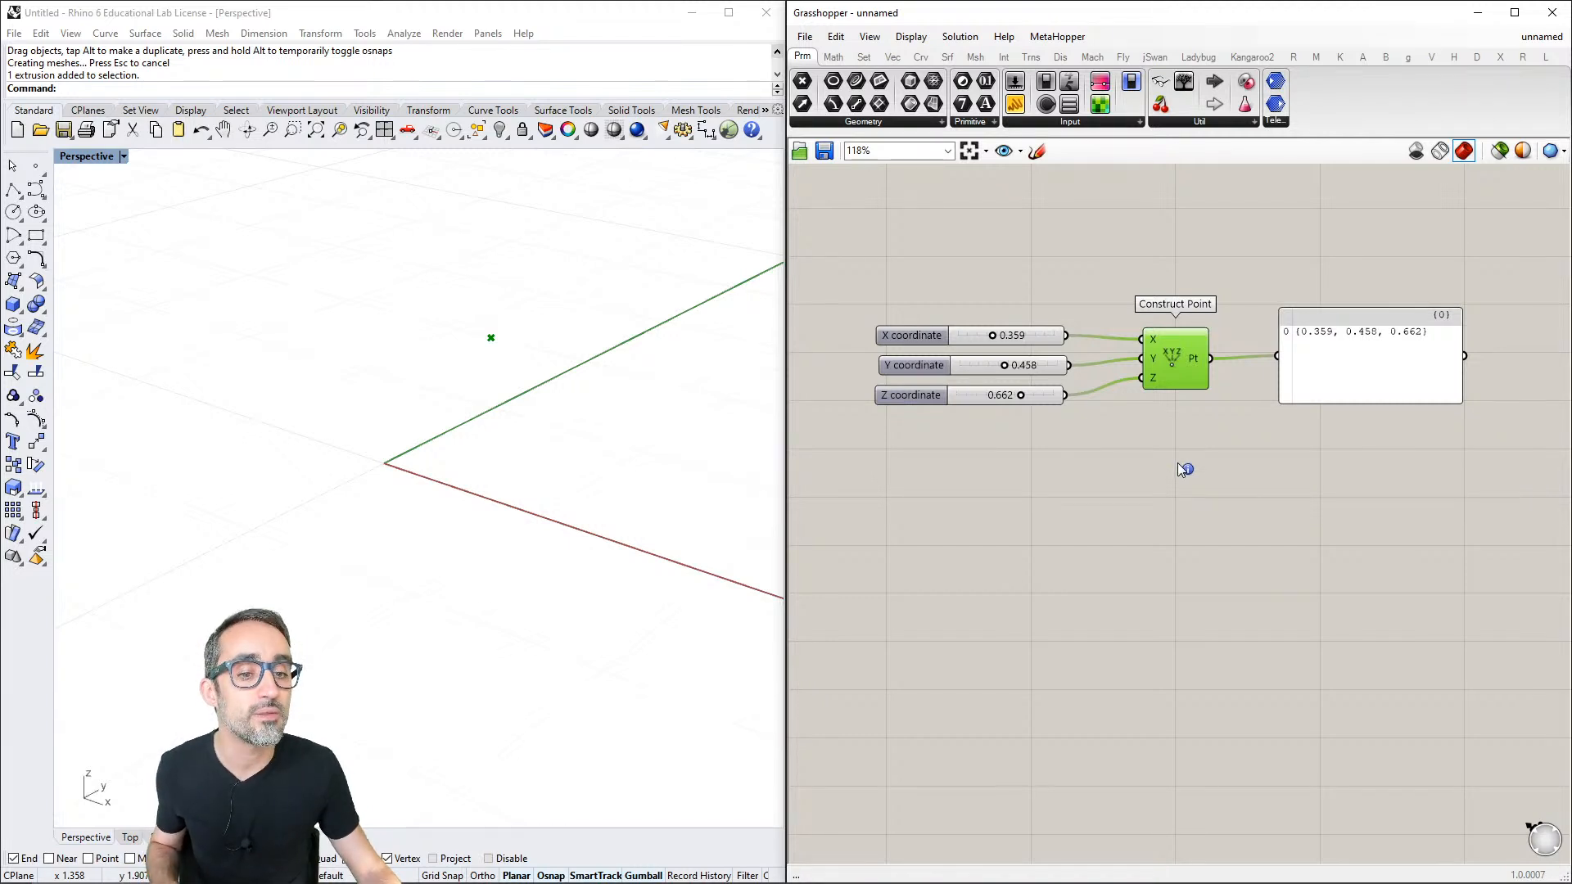
ctrl+alt+click(1174, 359)
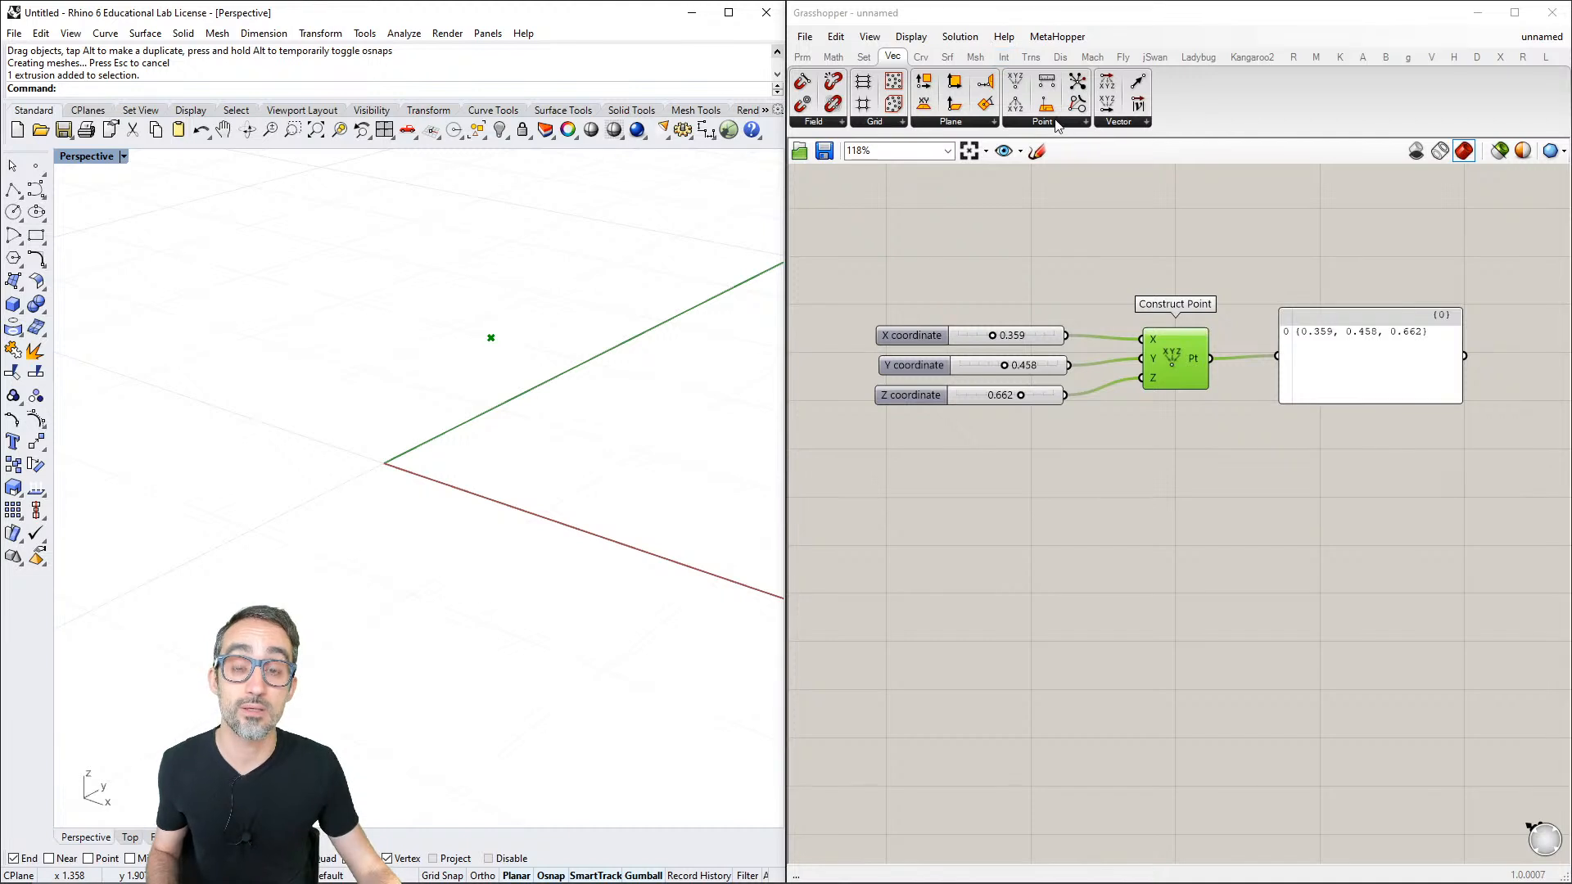
click(802, 56)
click(1175, 219)
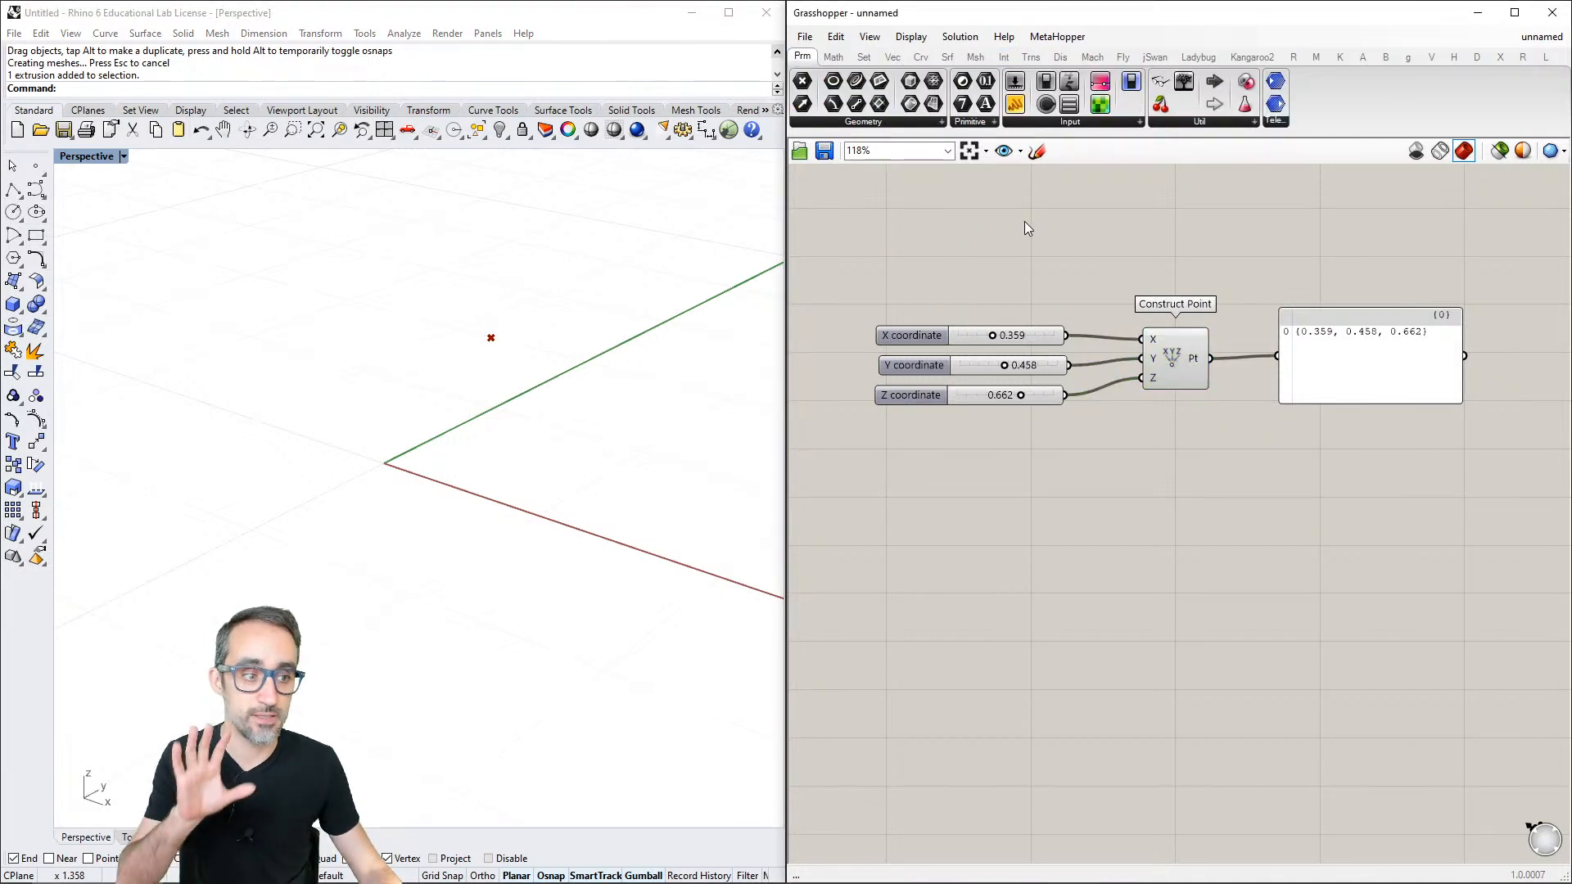
- Review the Draw Icons display option and switch the component category tabs from text to icons
click(911, 36)
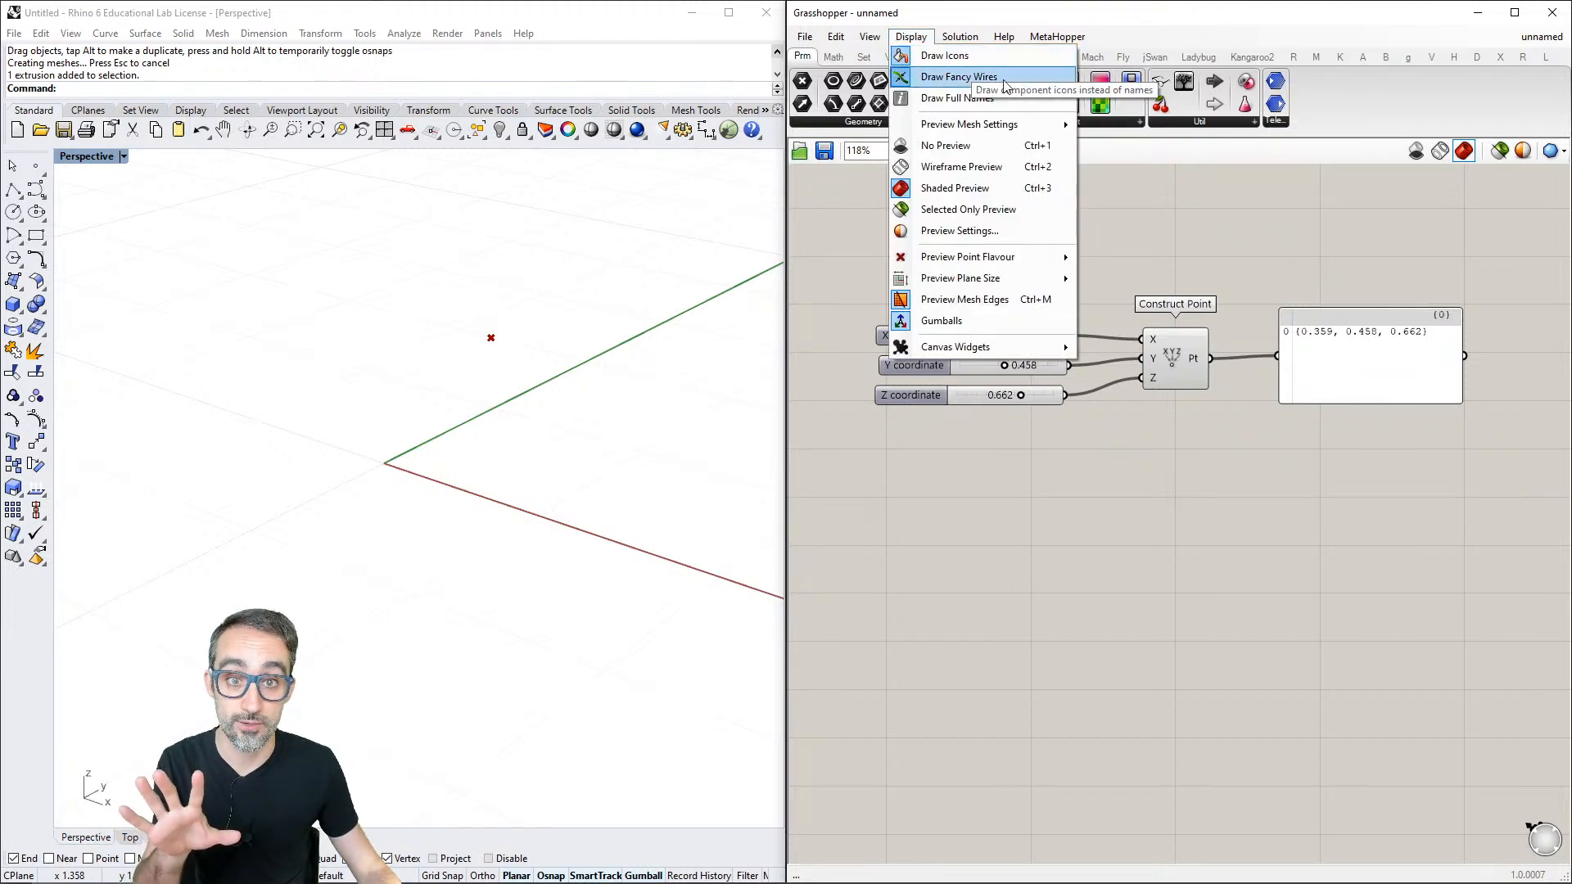
click(1181, 235)
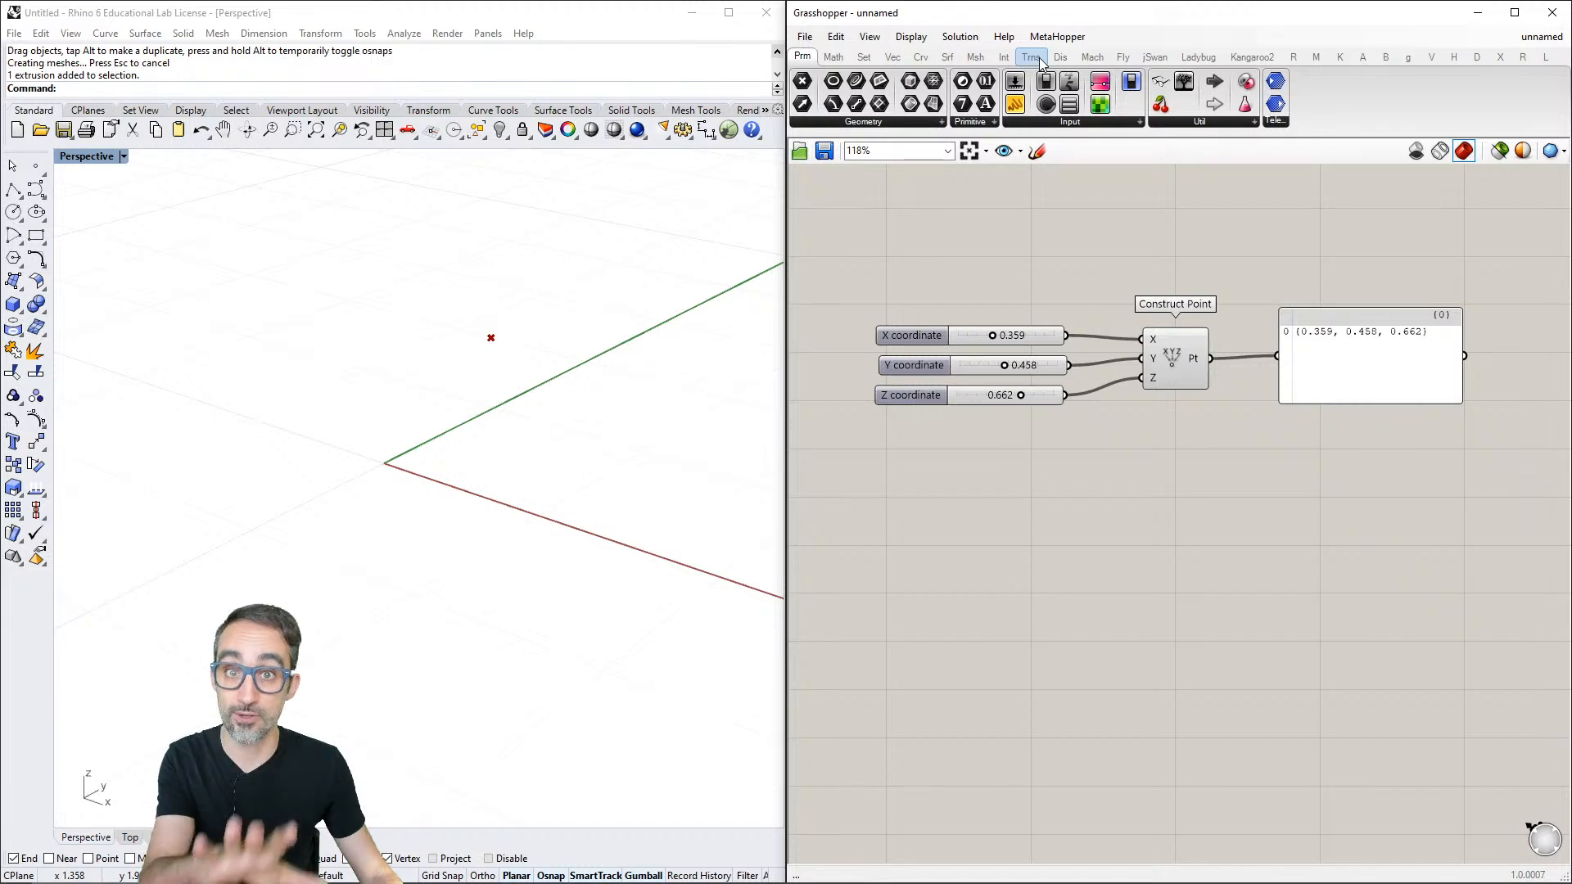
mouse_move(1107, 63)
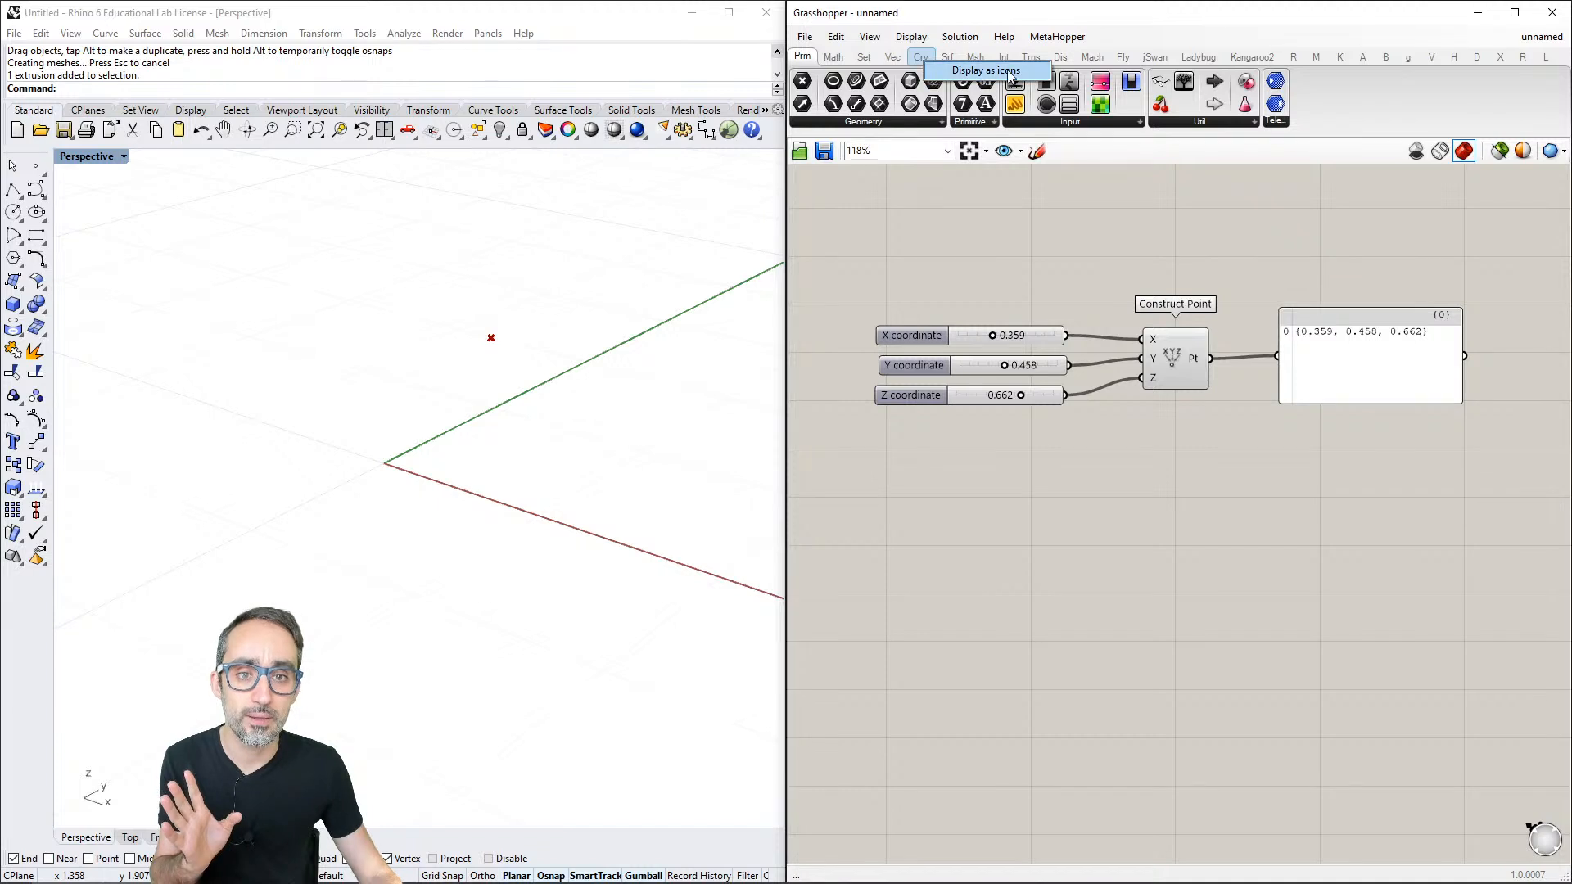
click(970, 74)
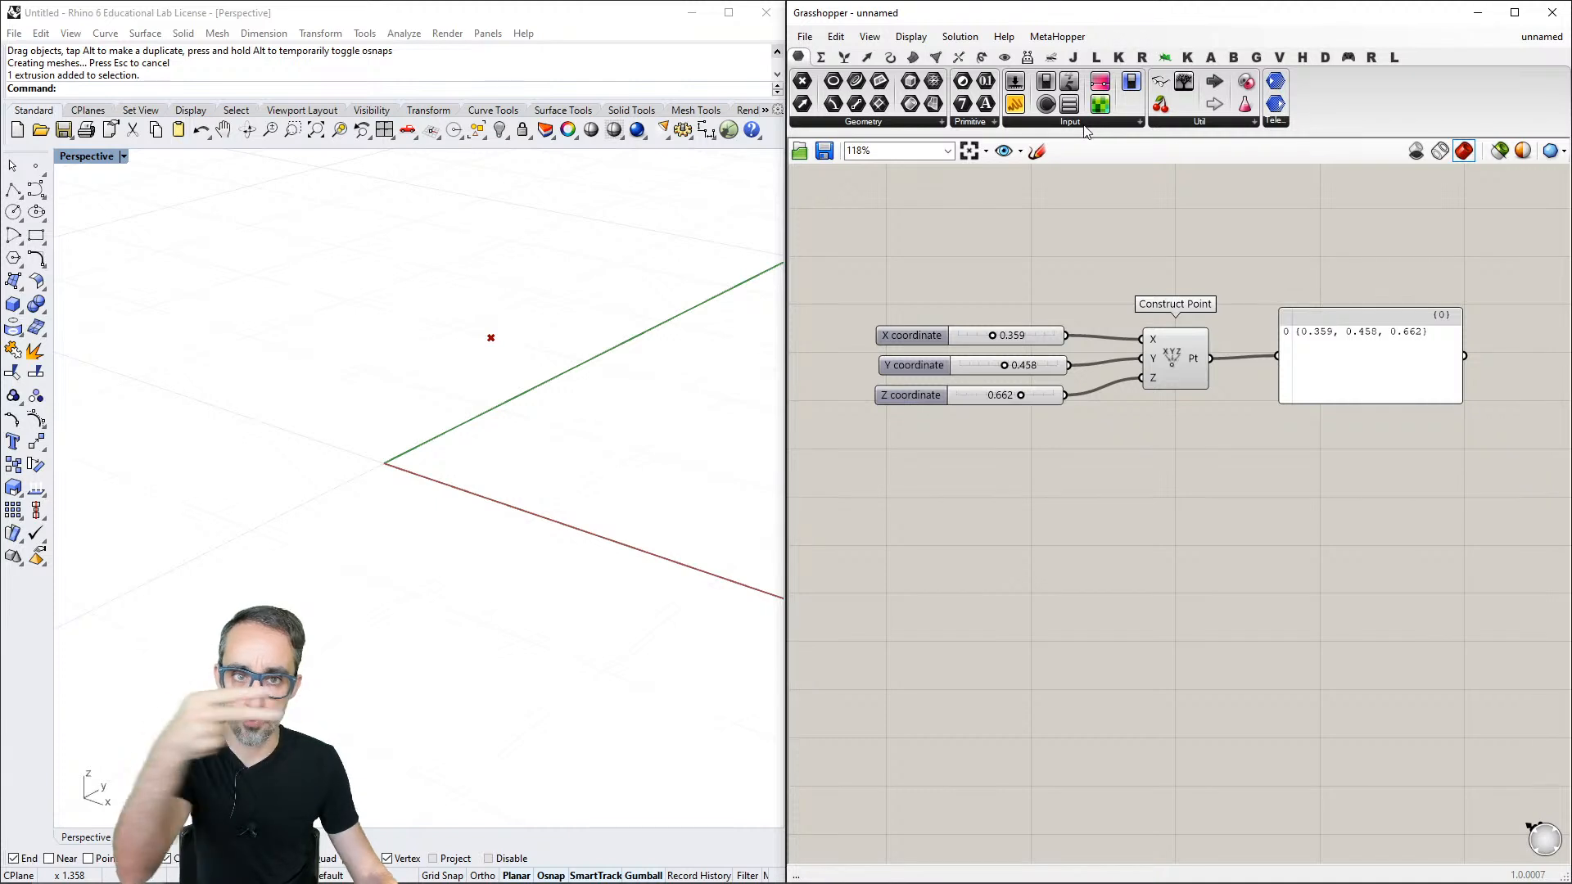
- Enlarge the component palette so its panels show three rows of icons
drag(1135, 134, 1135, 154)
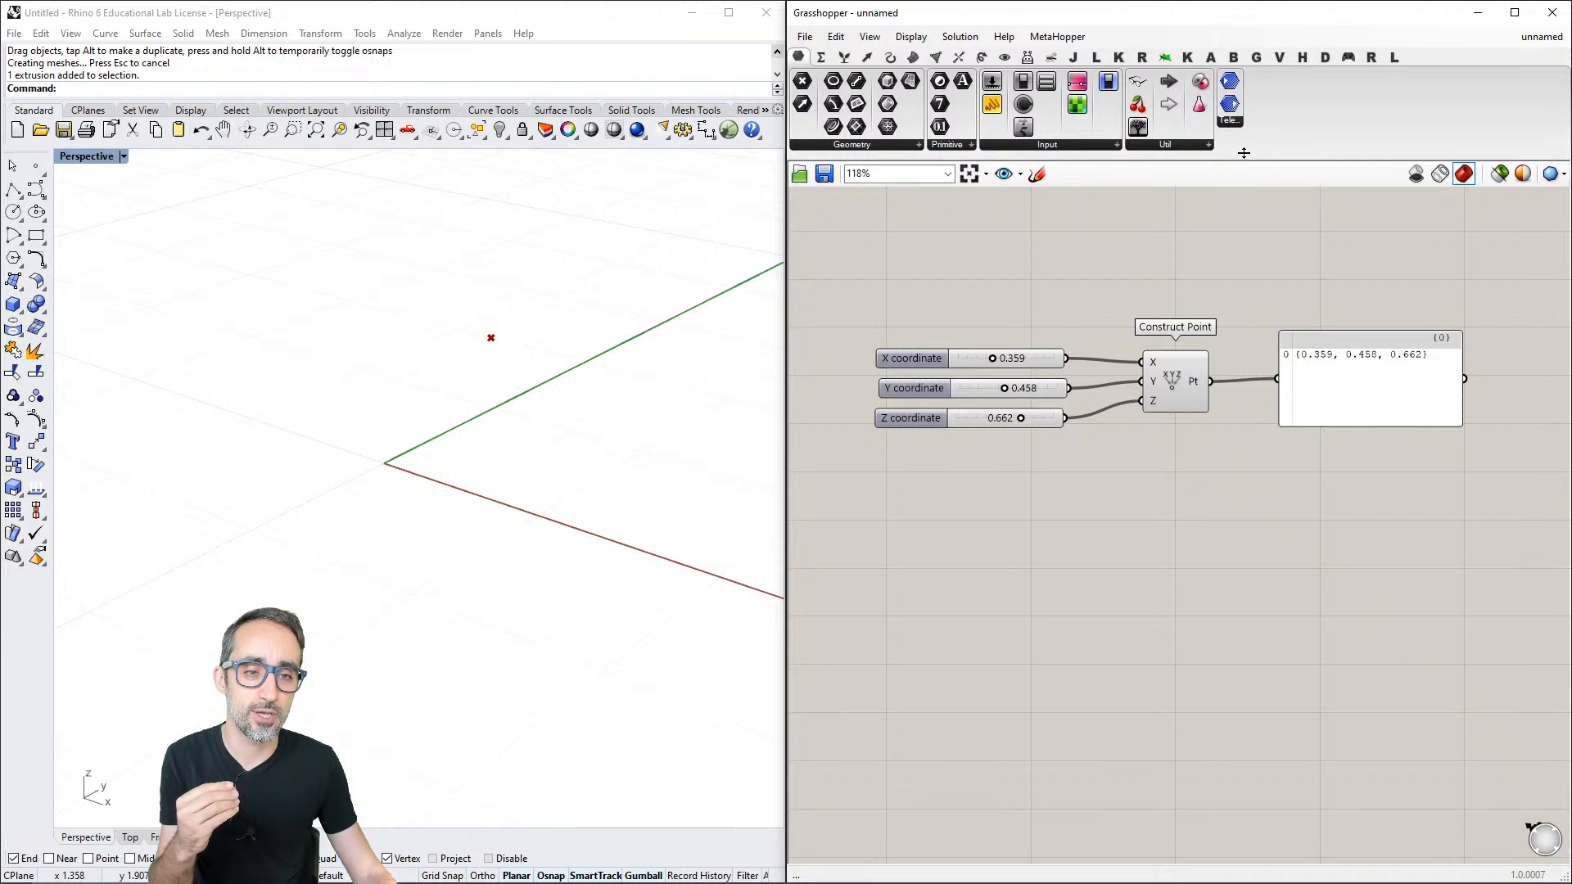
drag(1243, 157, 1244, 264)
drag(1242, 205, 1242, 153)
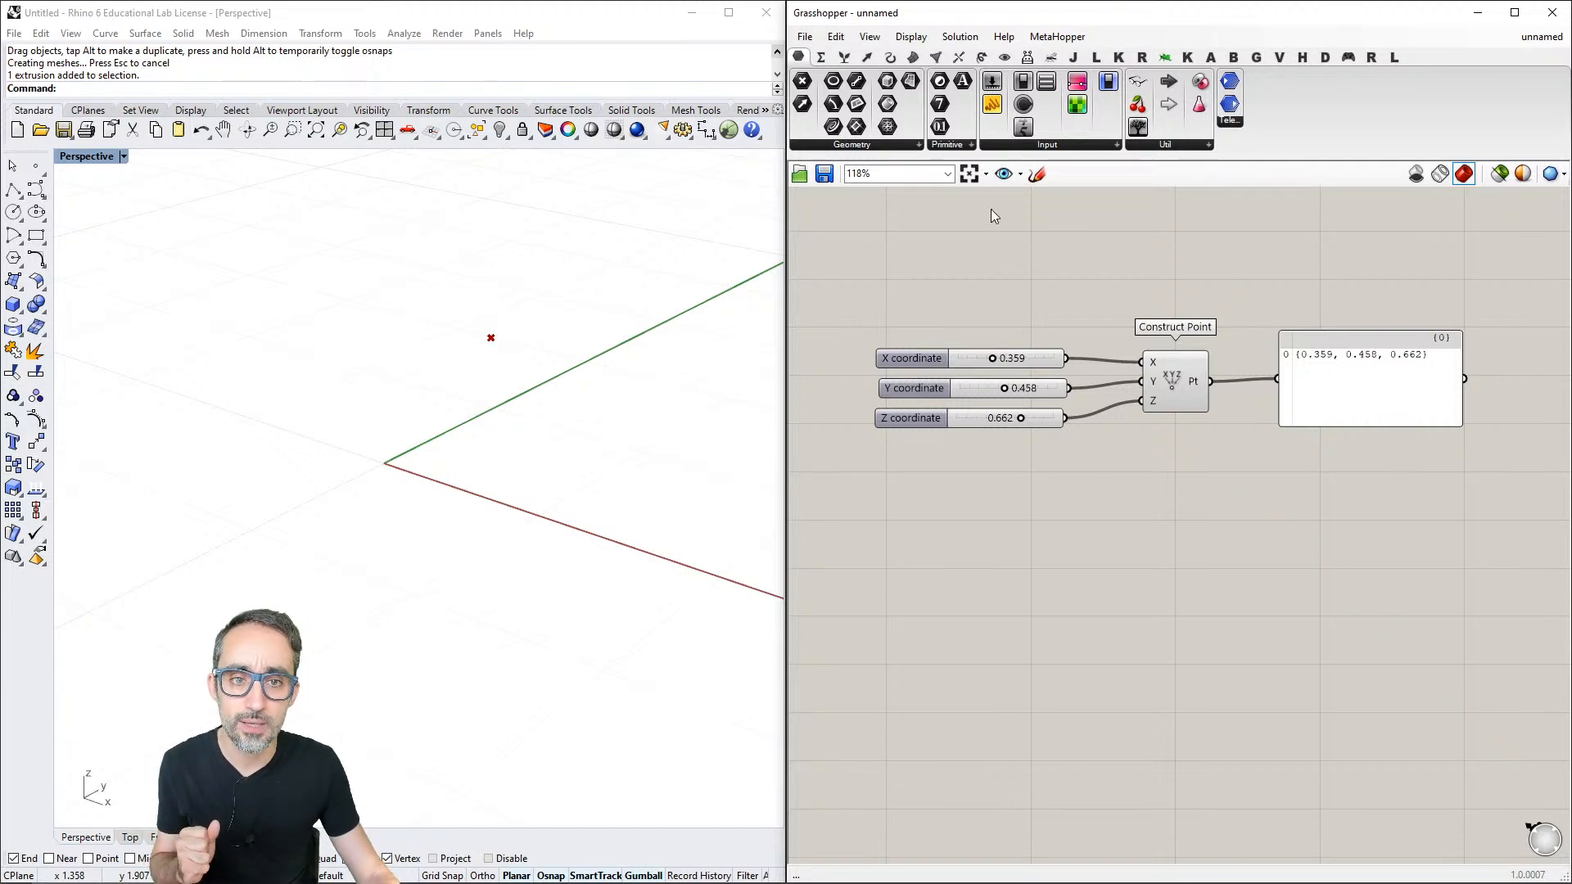
- Check the Obscure Components view option, browse the Surface, Curve and Mesh categories, and list all Curve Analysis components
click(870, 37)
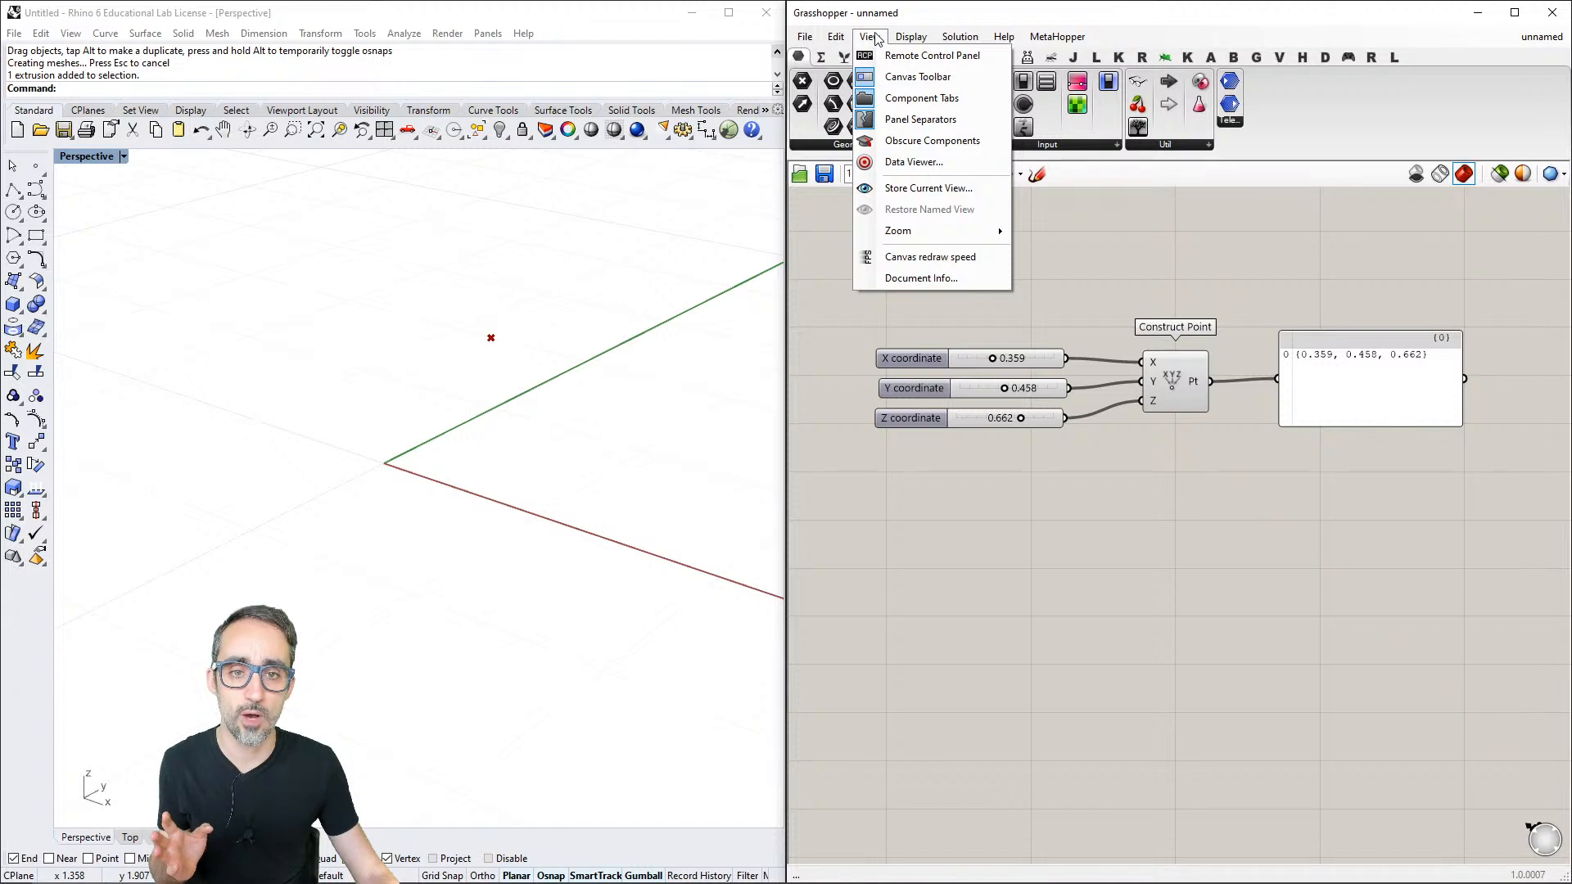
click(946, 143)
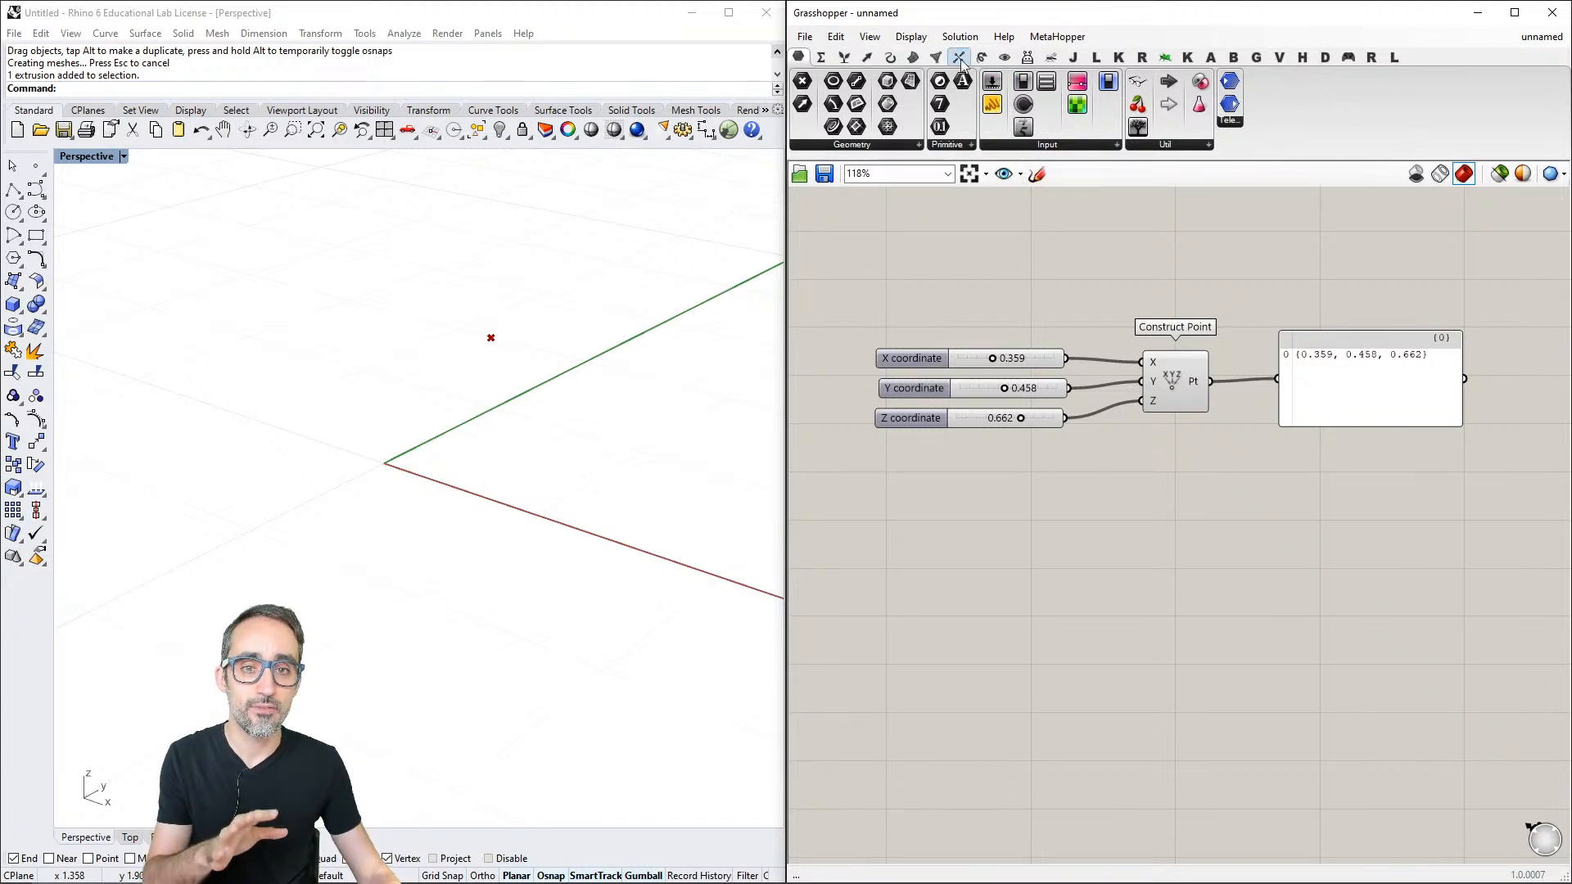
click(912, 60)
click(893, 61)
click(933, 63)
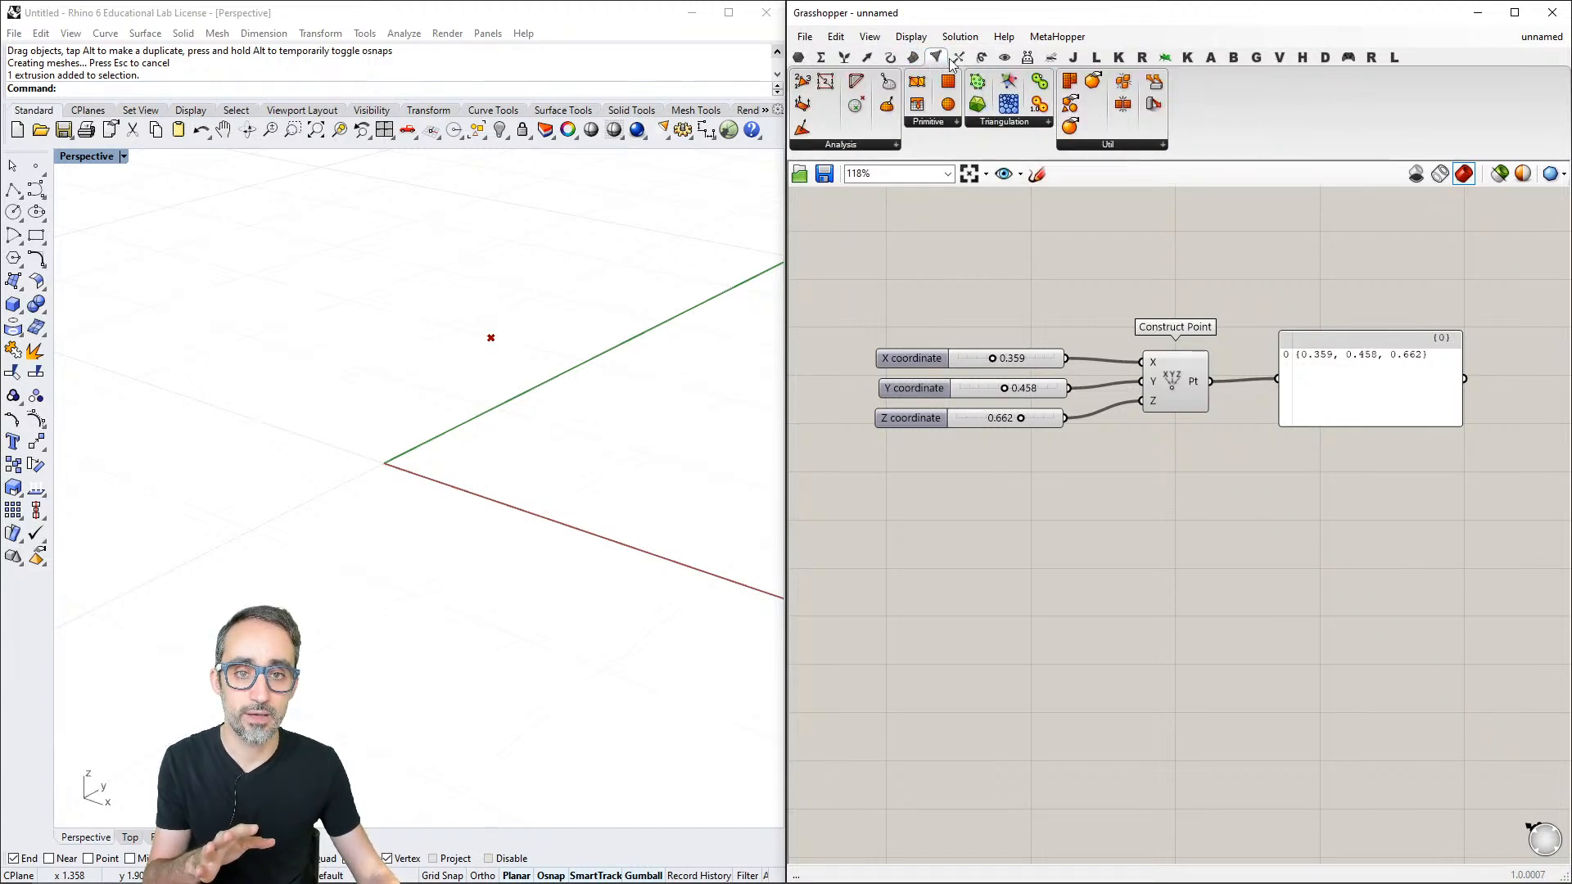
click(896, 61)
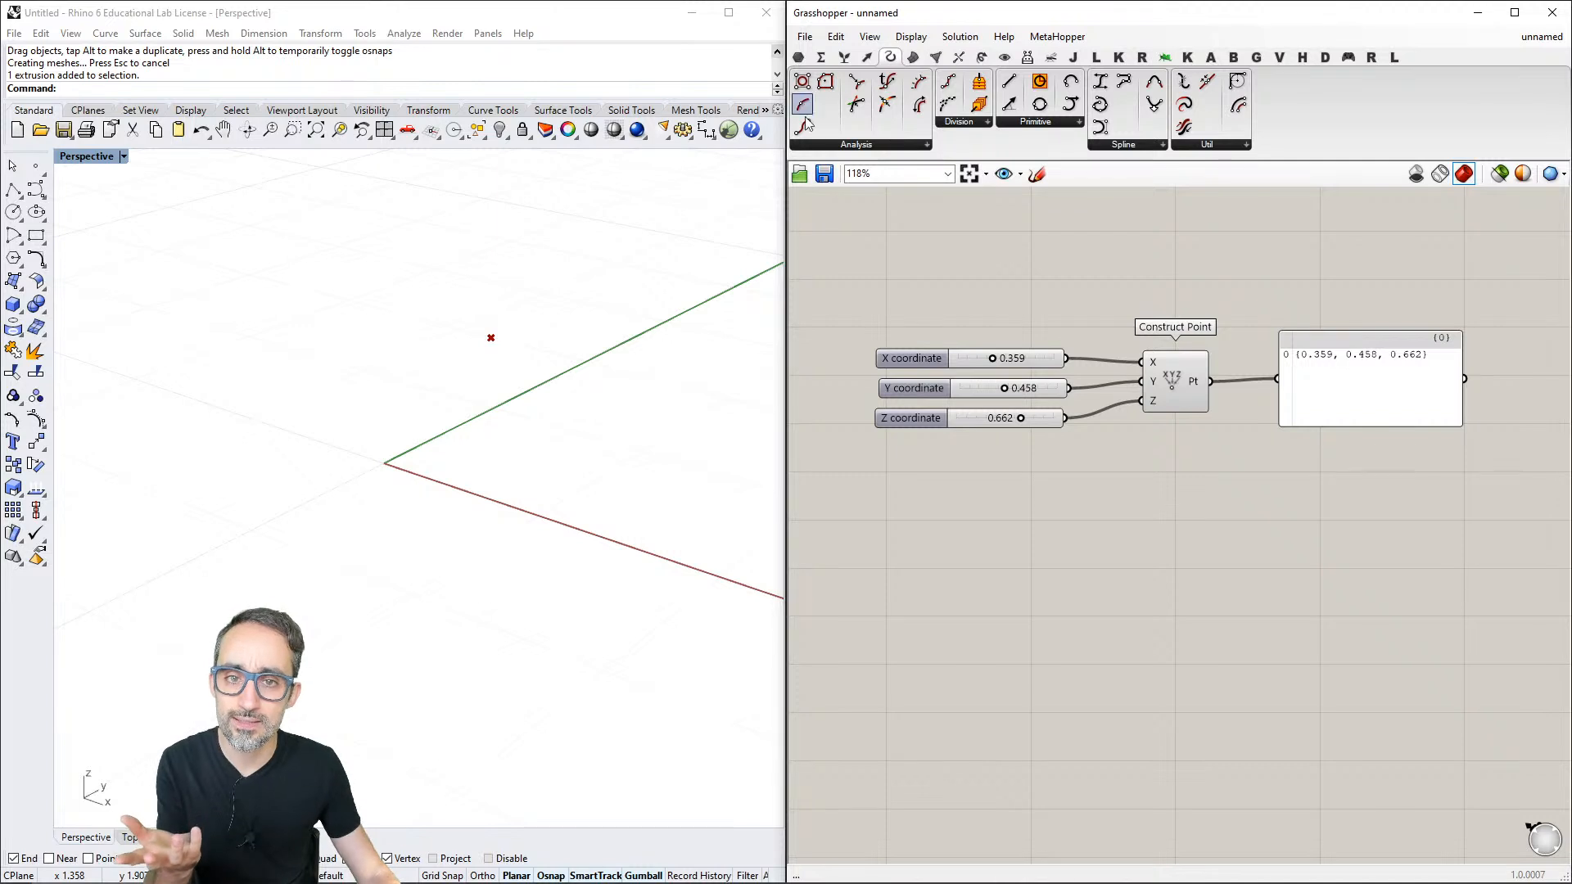
click(891, 149)
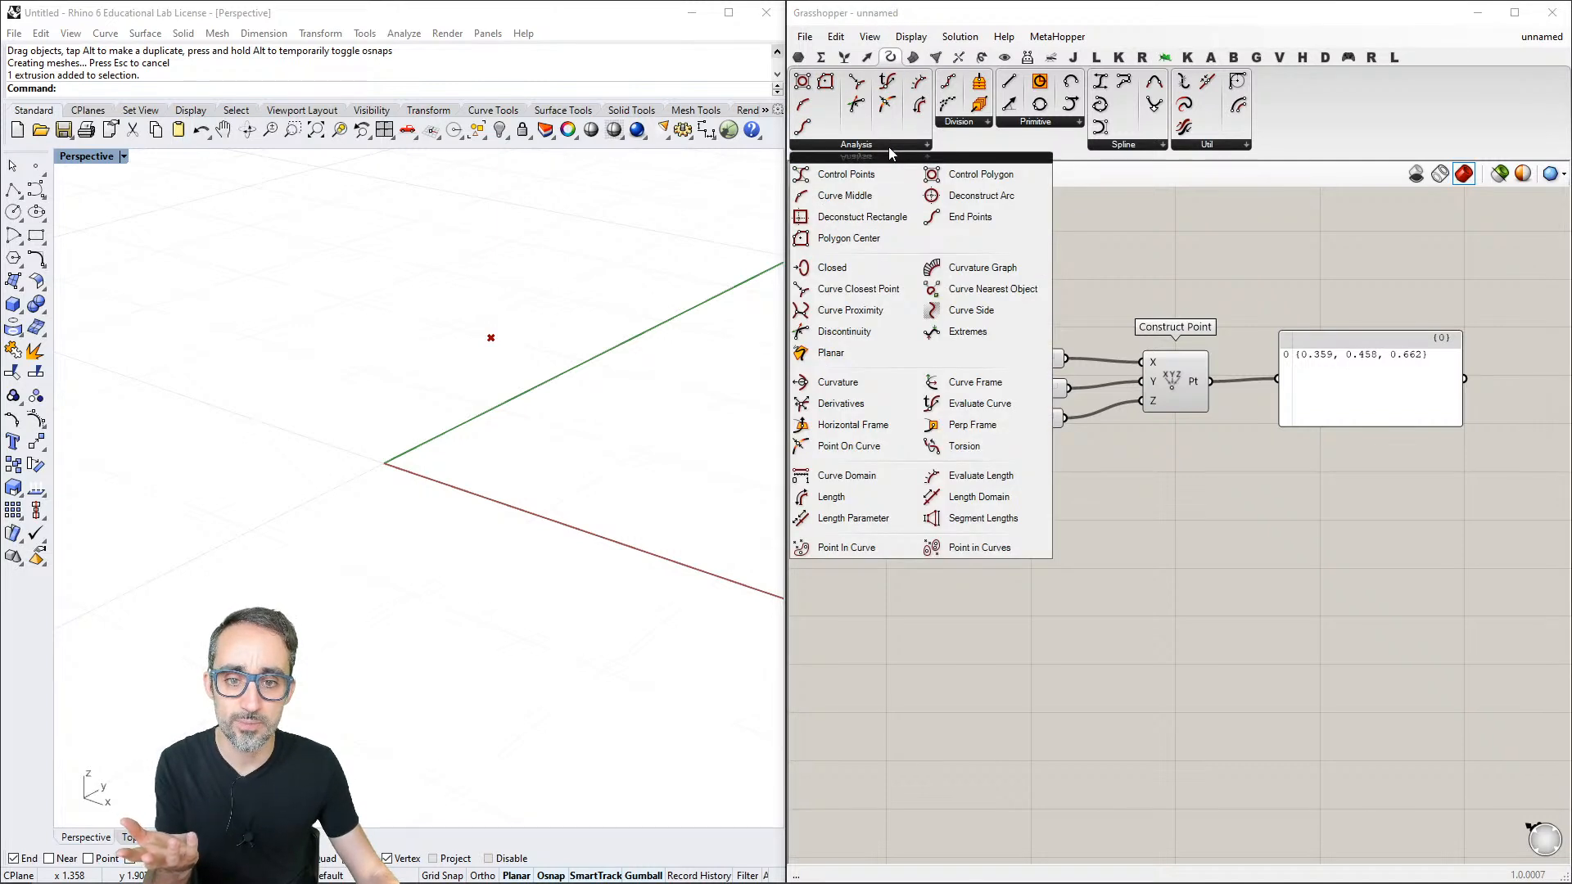
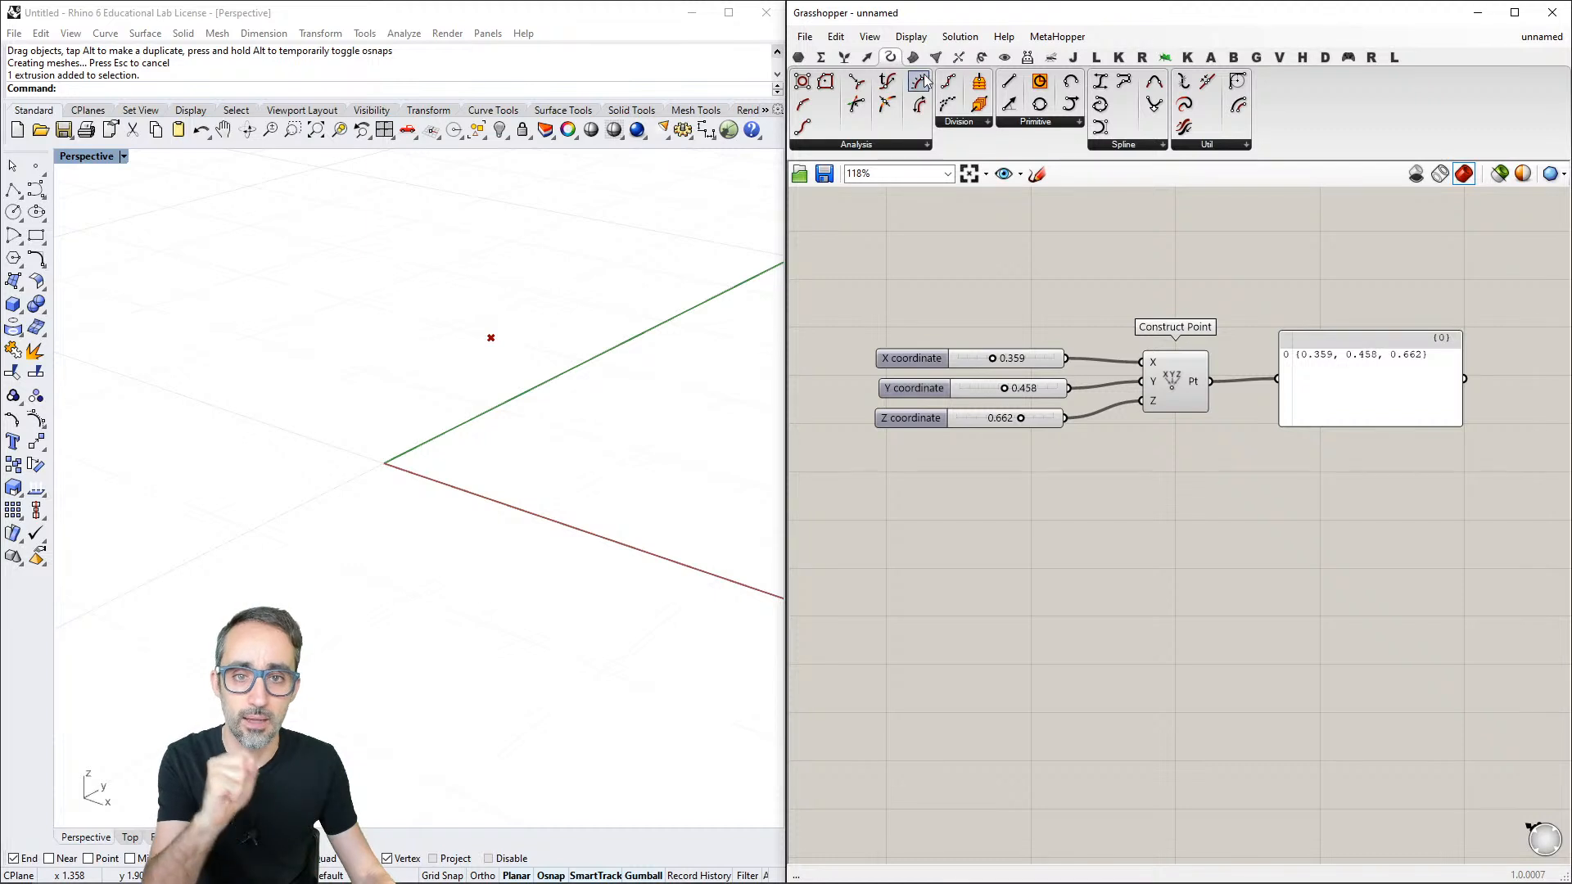
- Close the component listing and turn on the Obscure Components view option so the palette panels show every Curve component
click(888, 148)
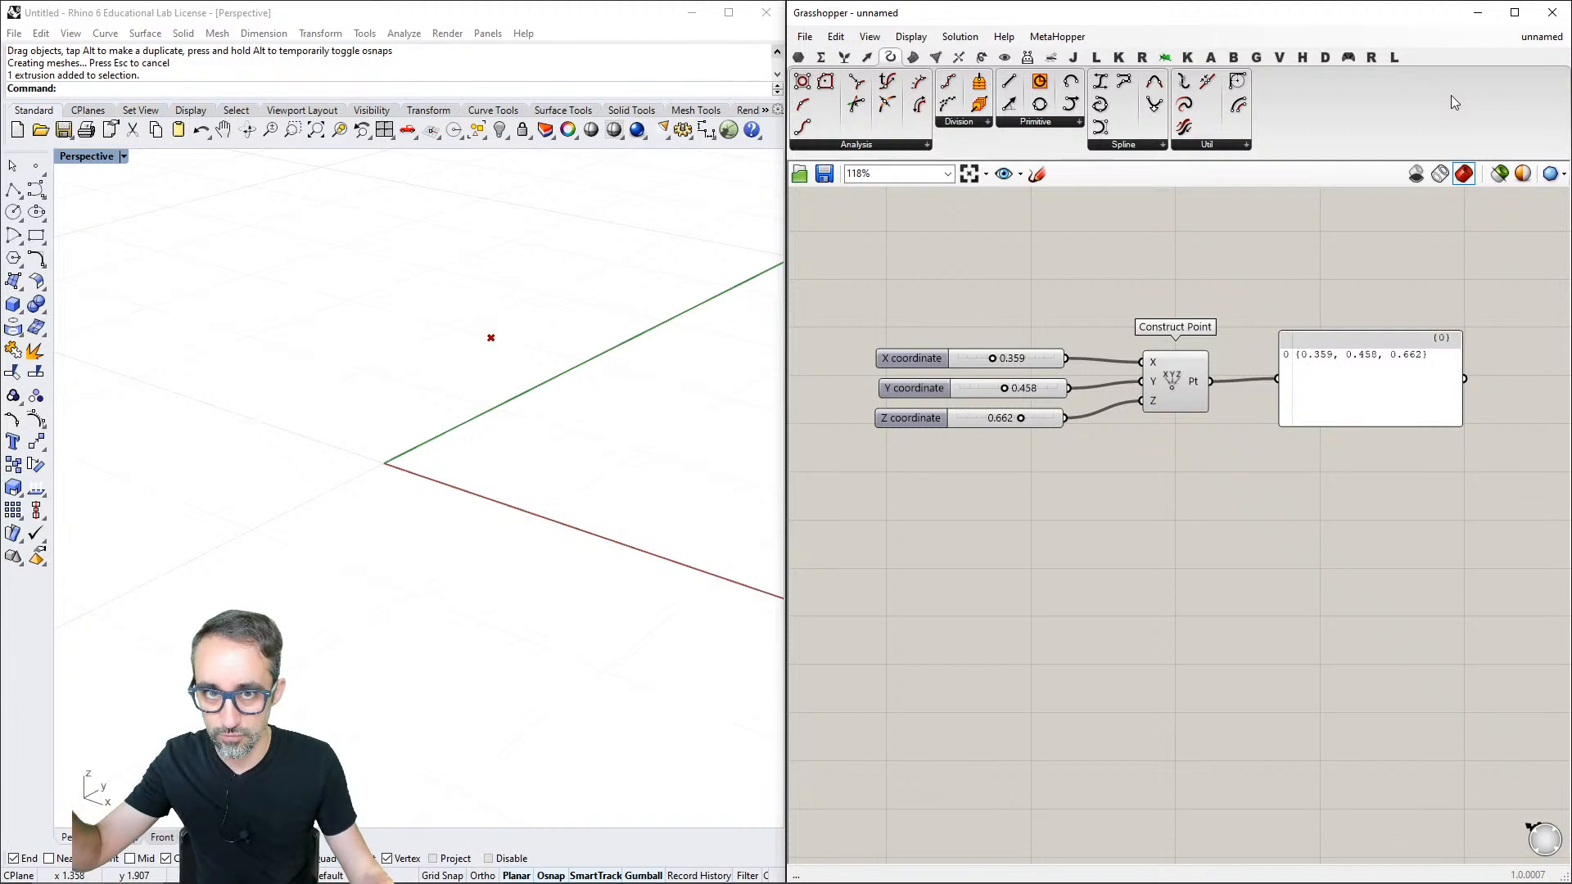
click(872, 39)
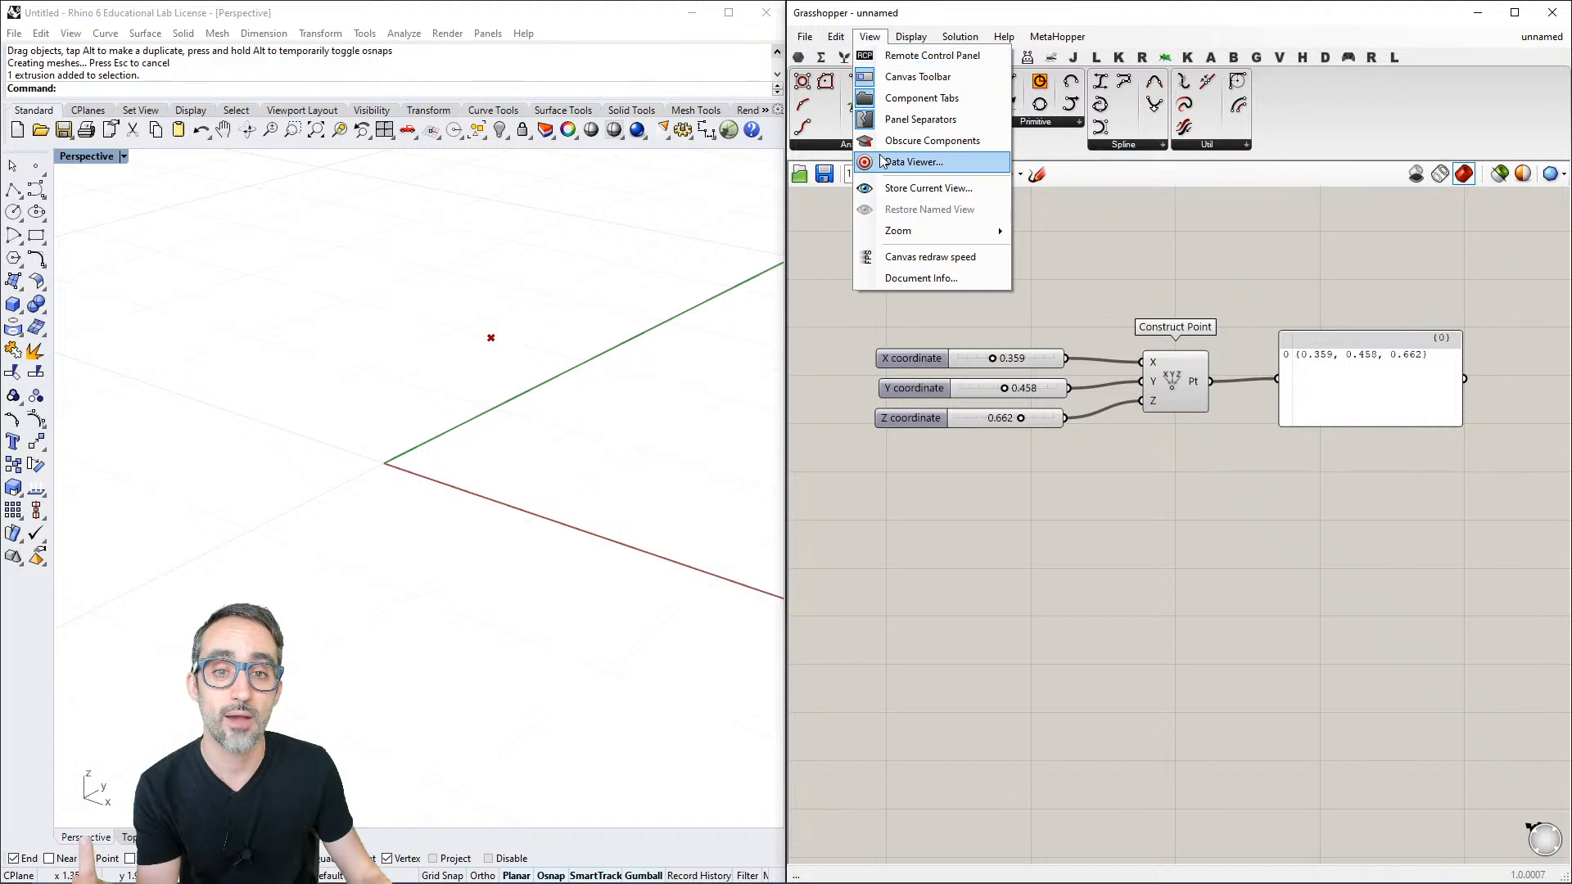
click(932, 143)
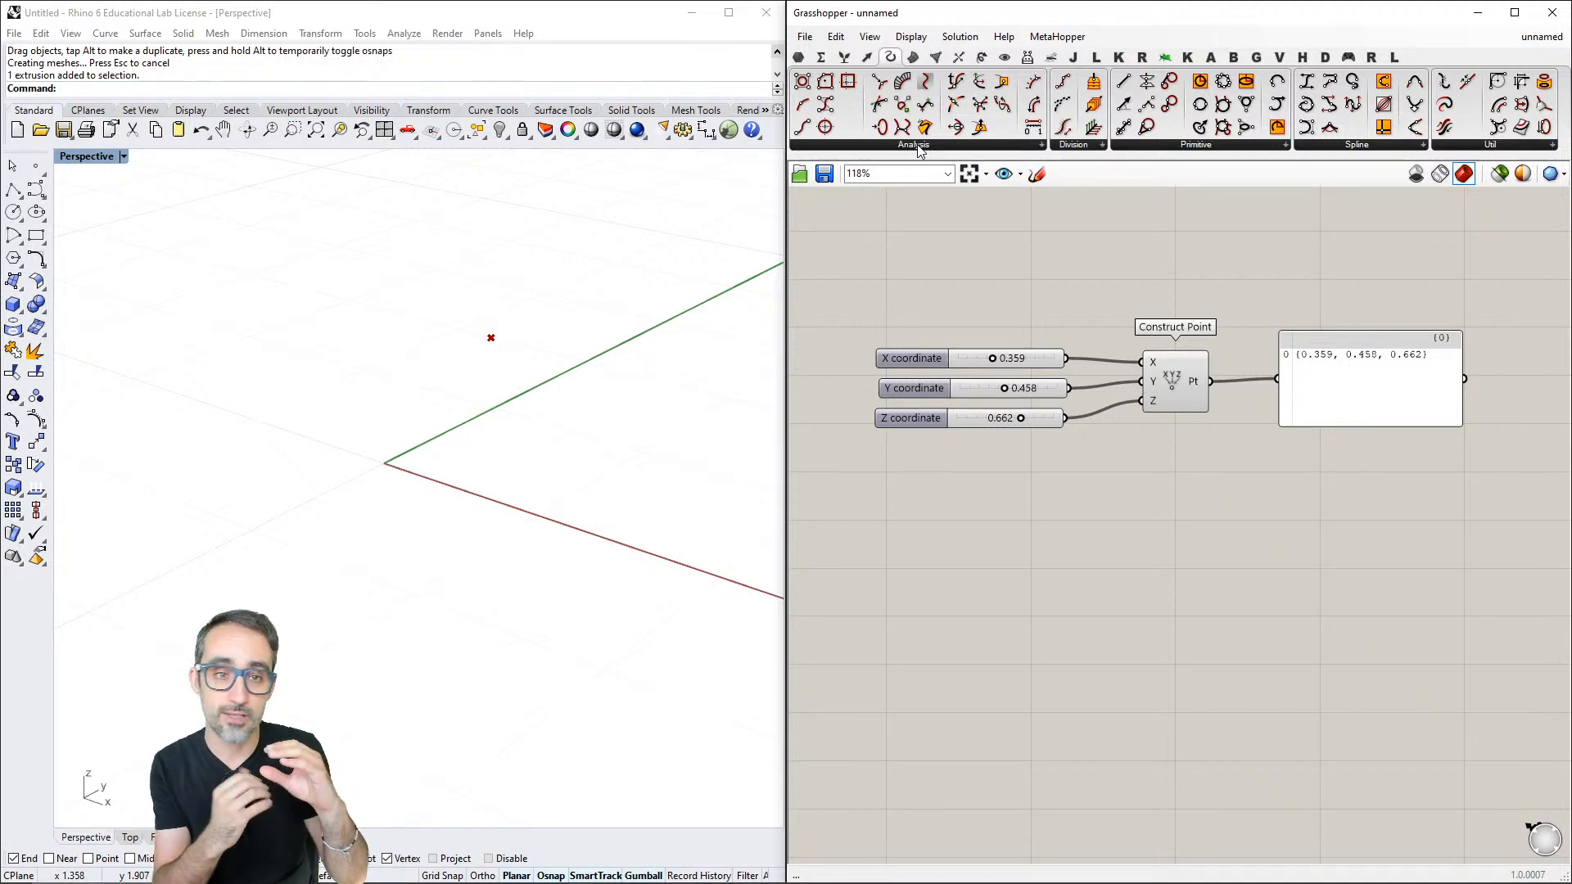
click(1073, 146)
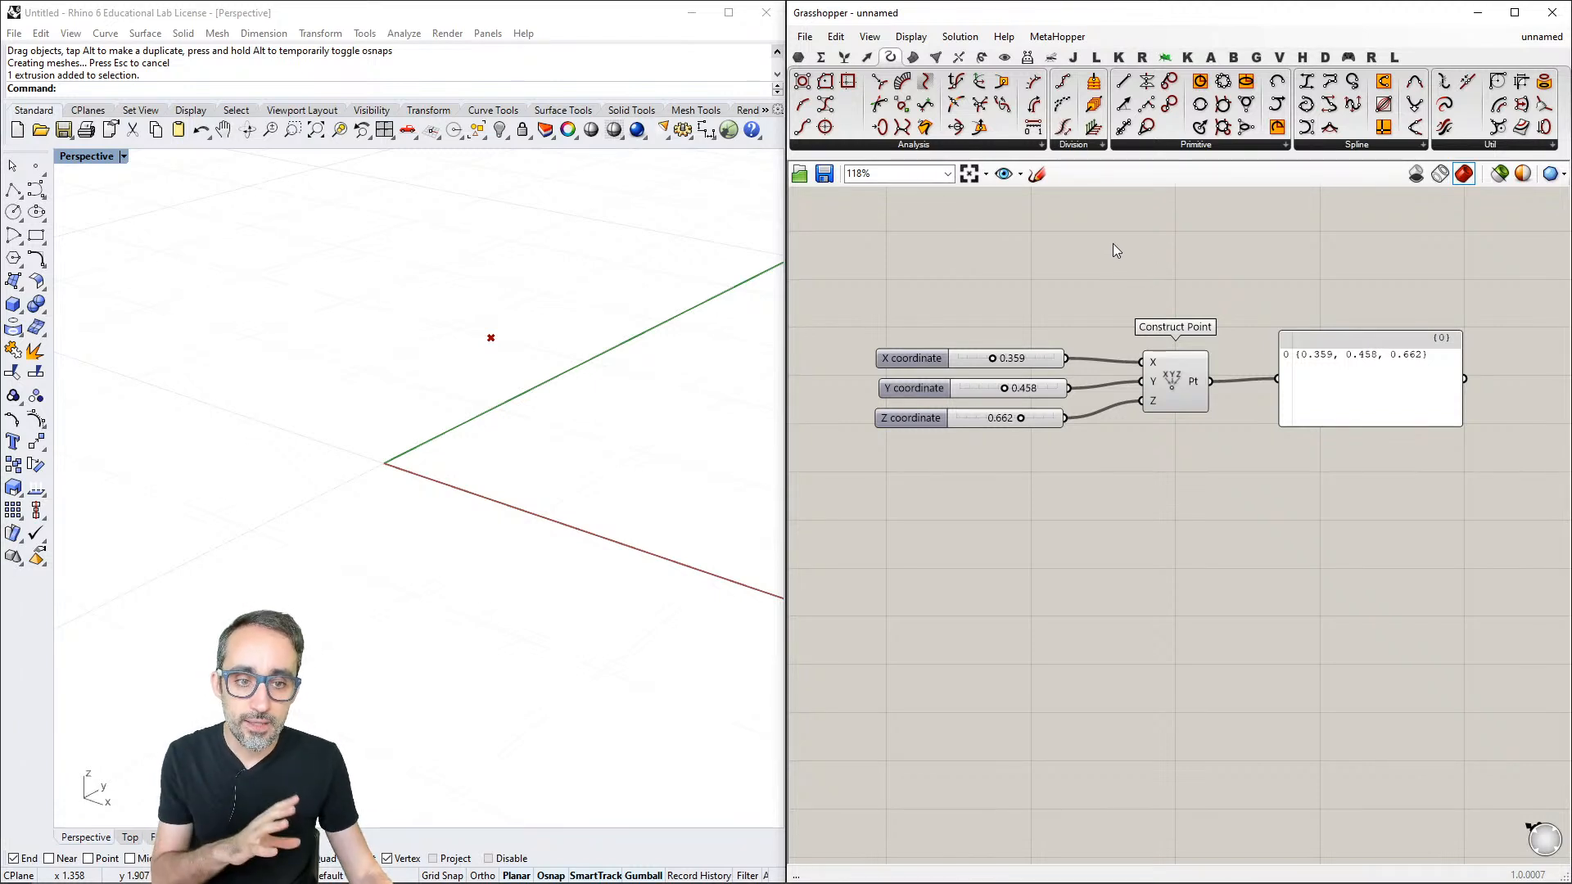
click(921, 37)
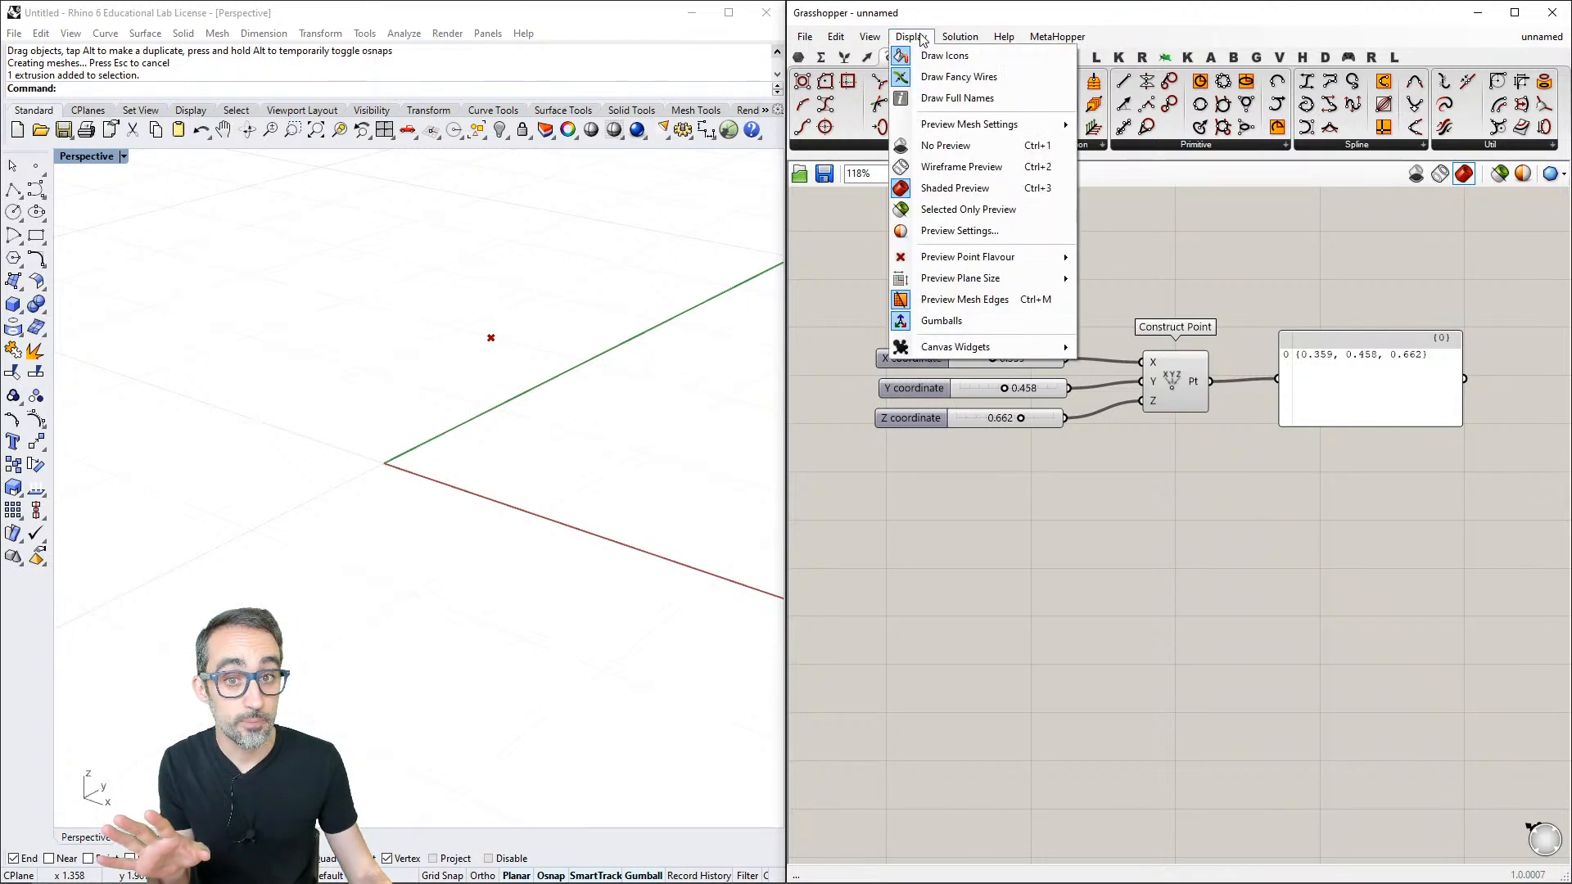
click(1187, 219)
scroll(1164, 418, up, 1)
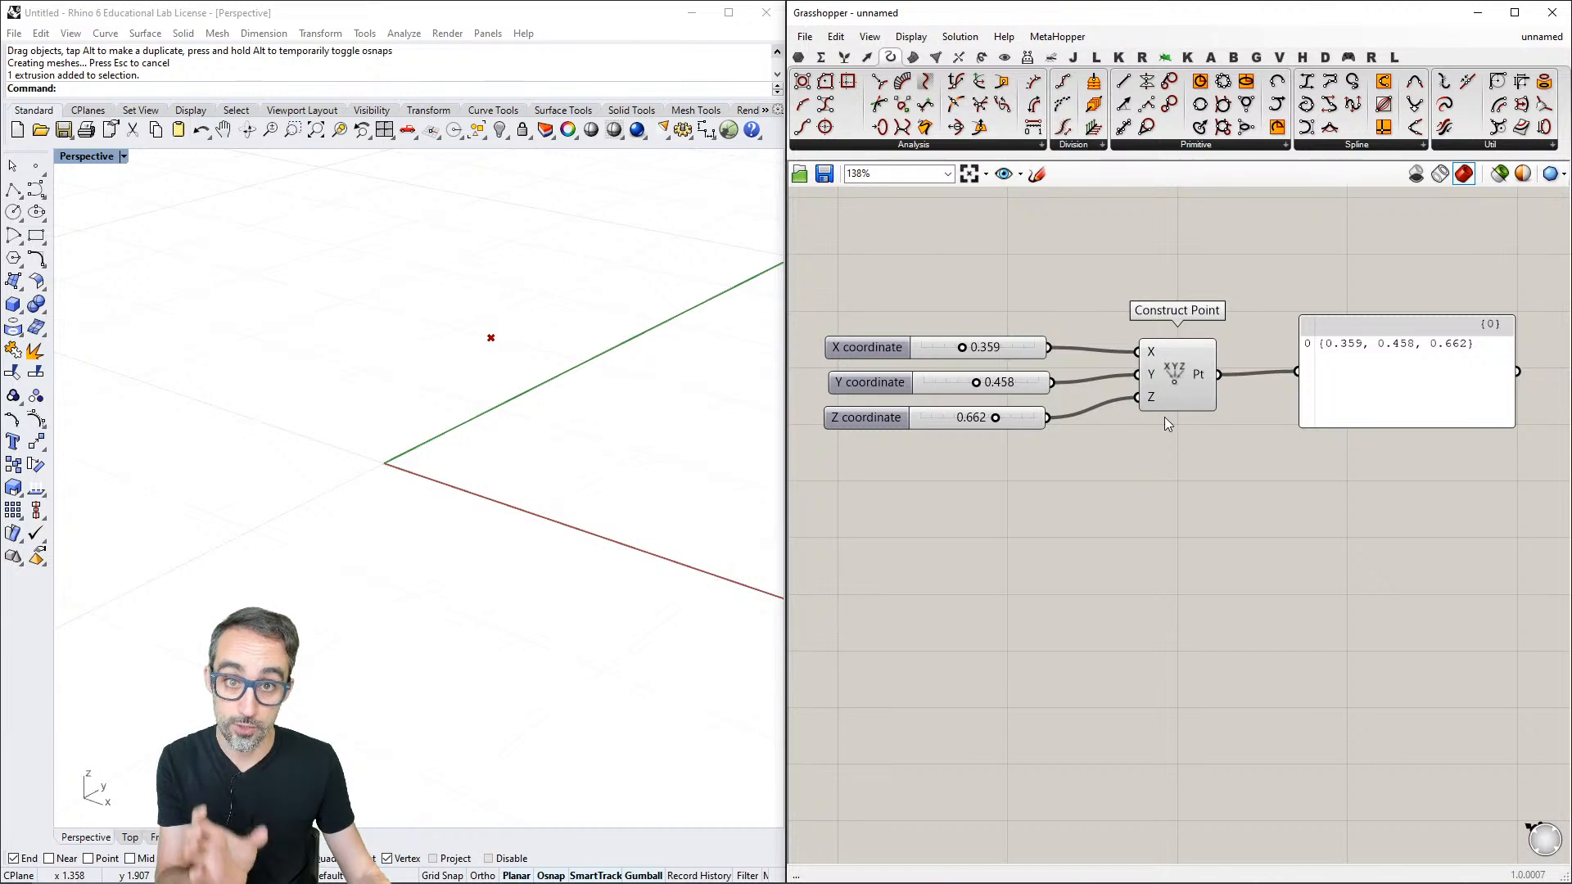
scroll(1180, 366, down, 2)
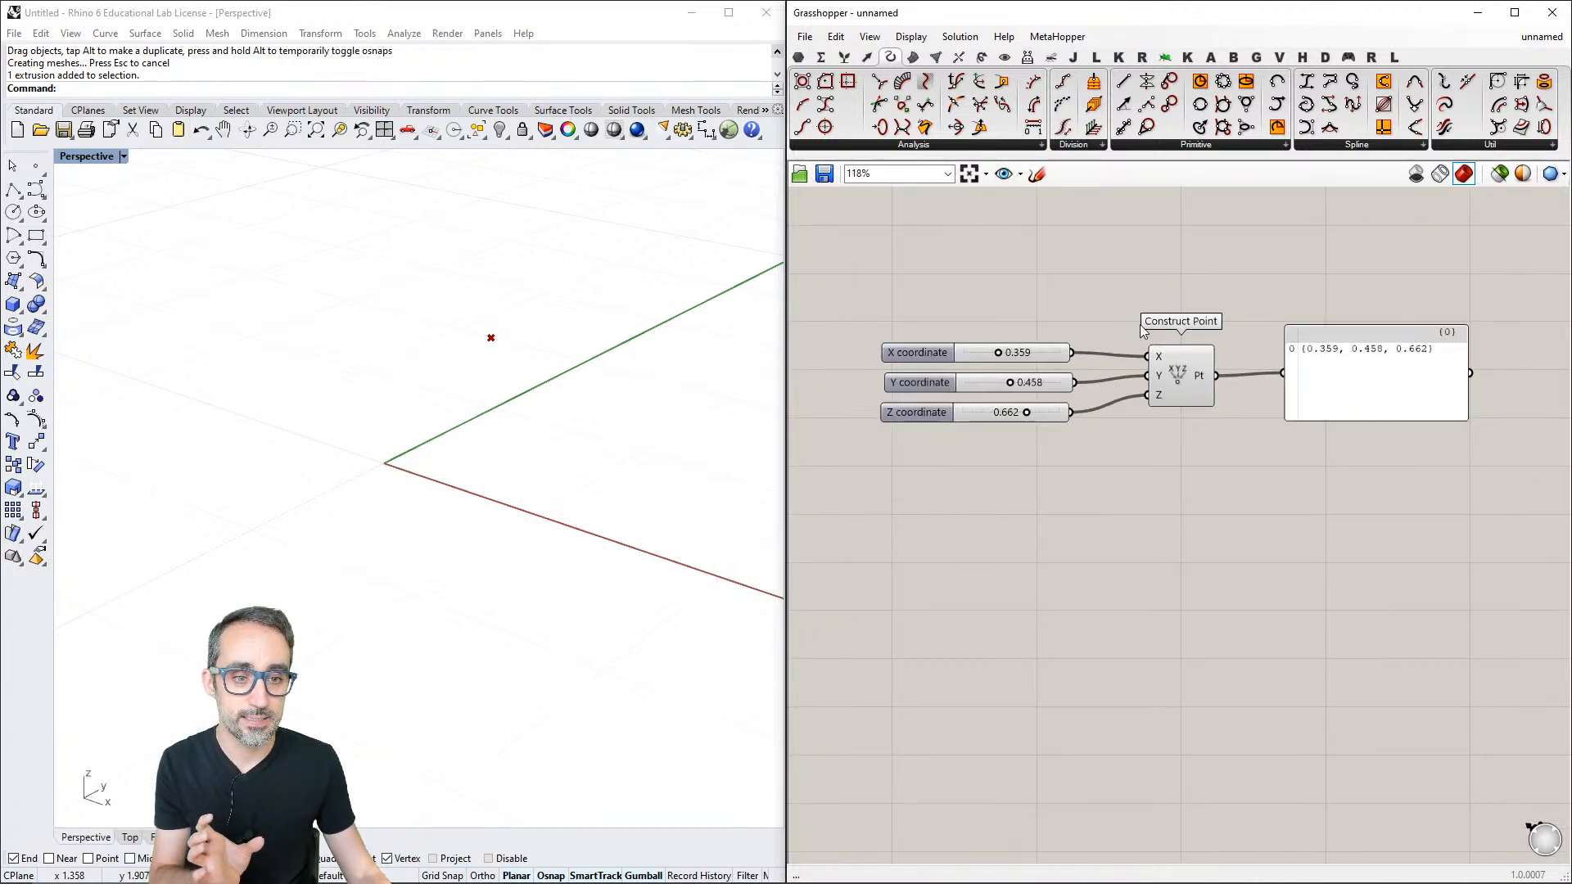
- Turn on Draw Full Names and shift the Construct Point component slightly away from its number sliders
click(910, 36)
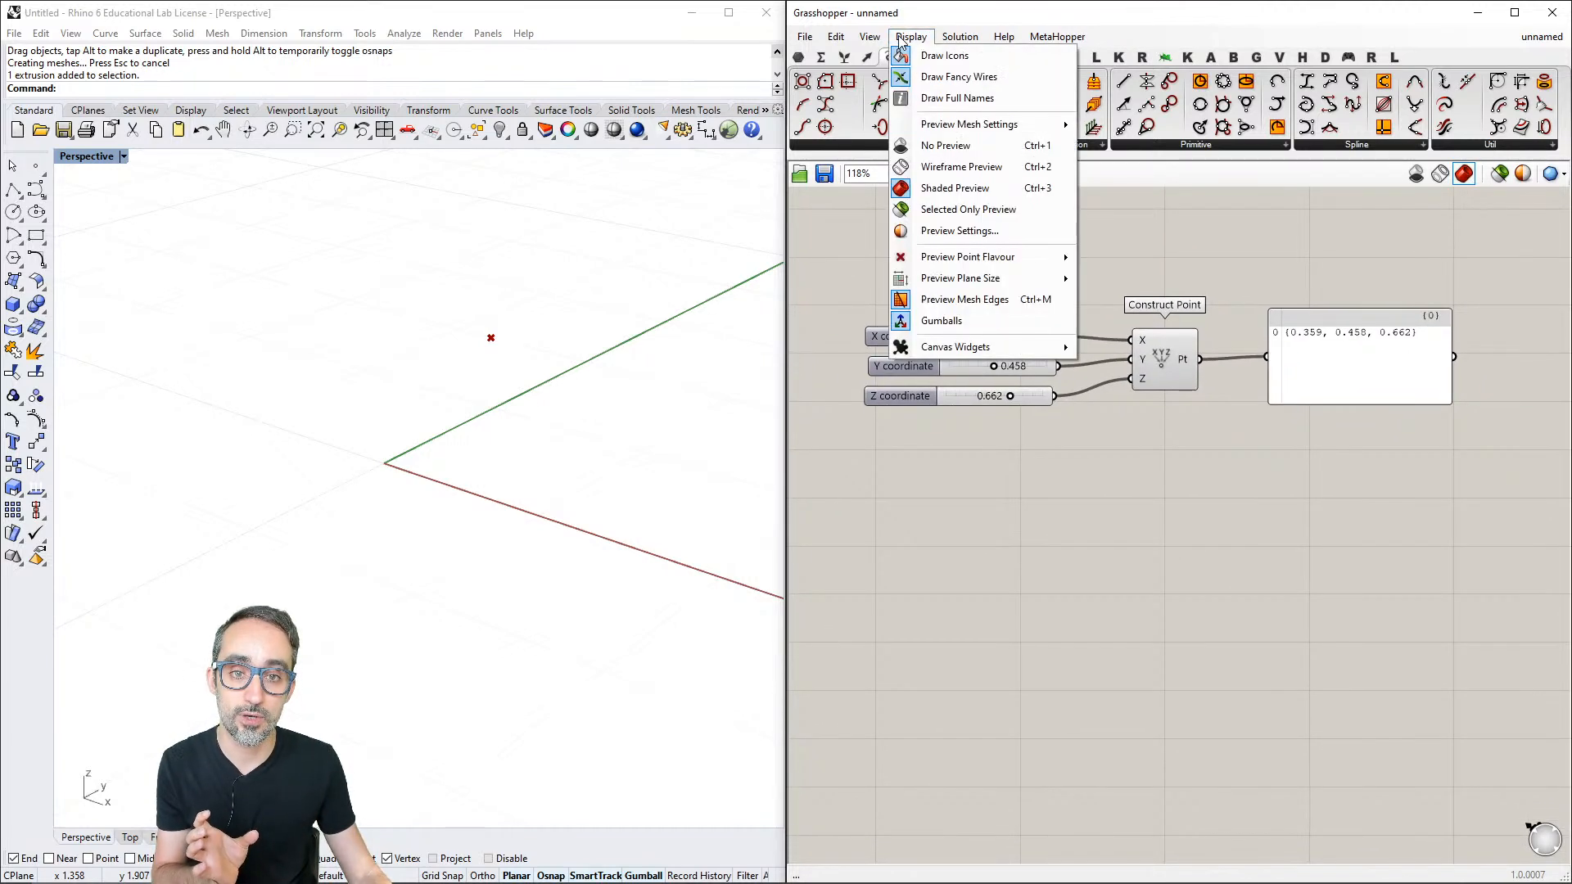
click(950, 99)
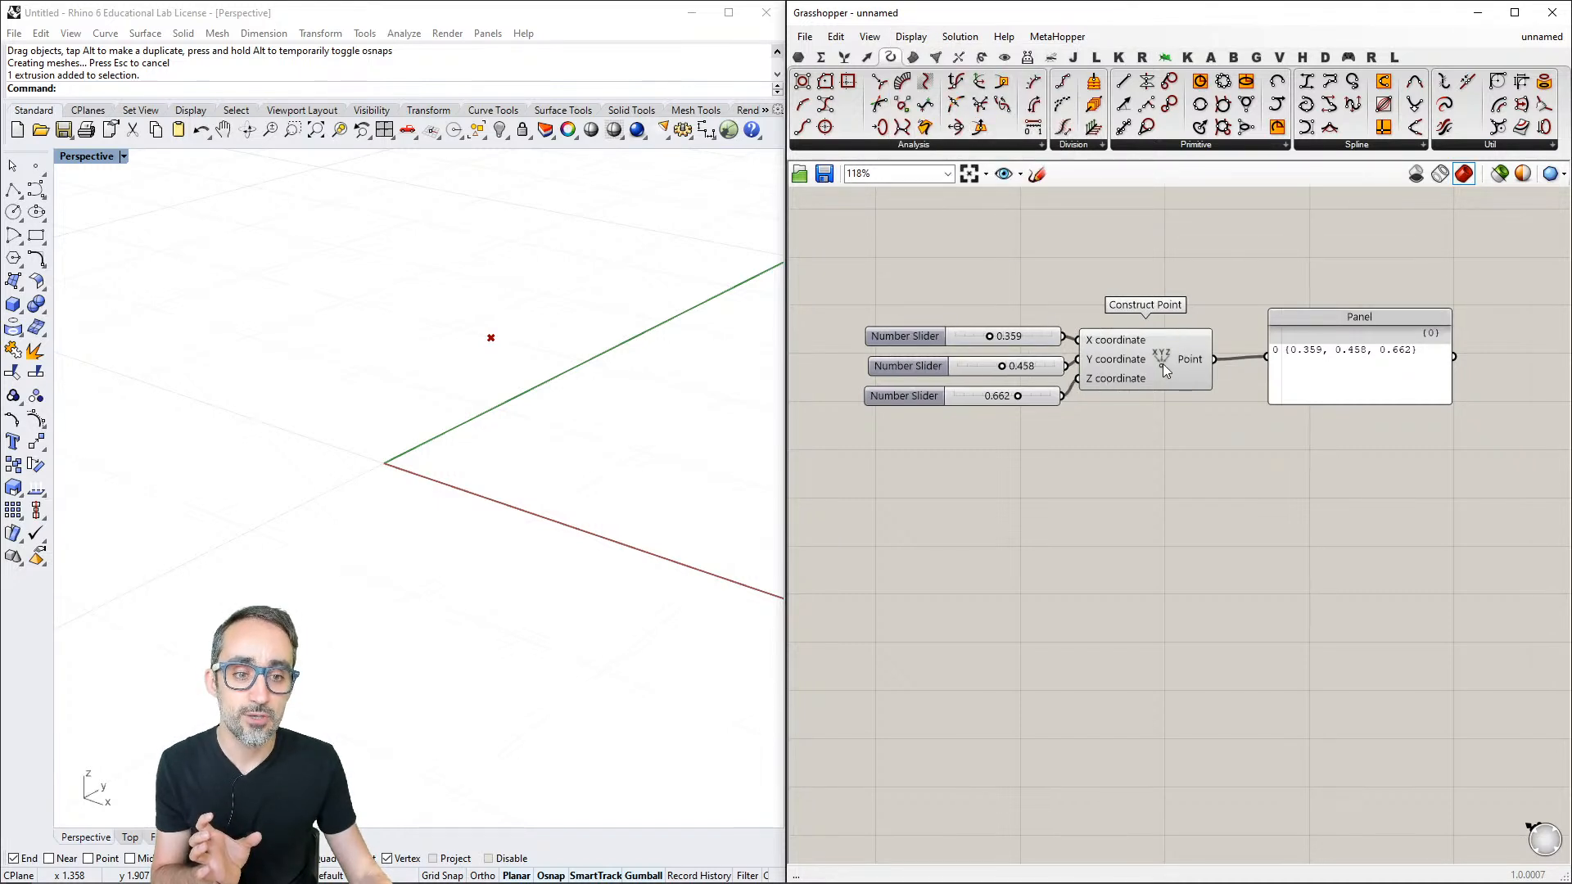
drag(1166, 364, 1188, 366)
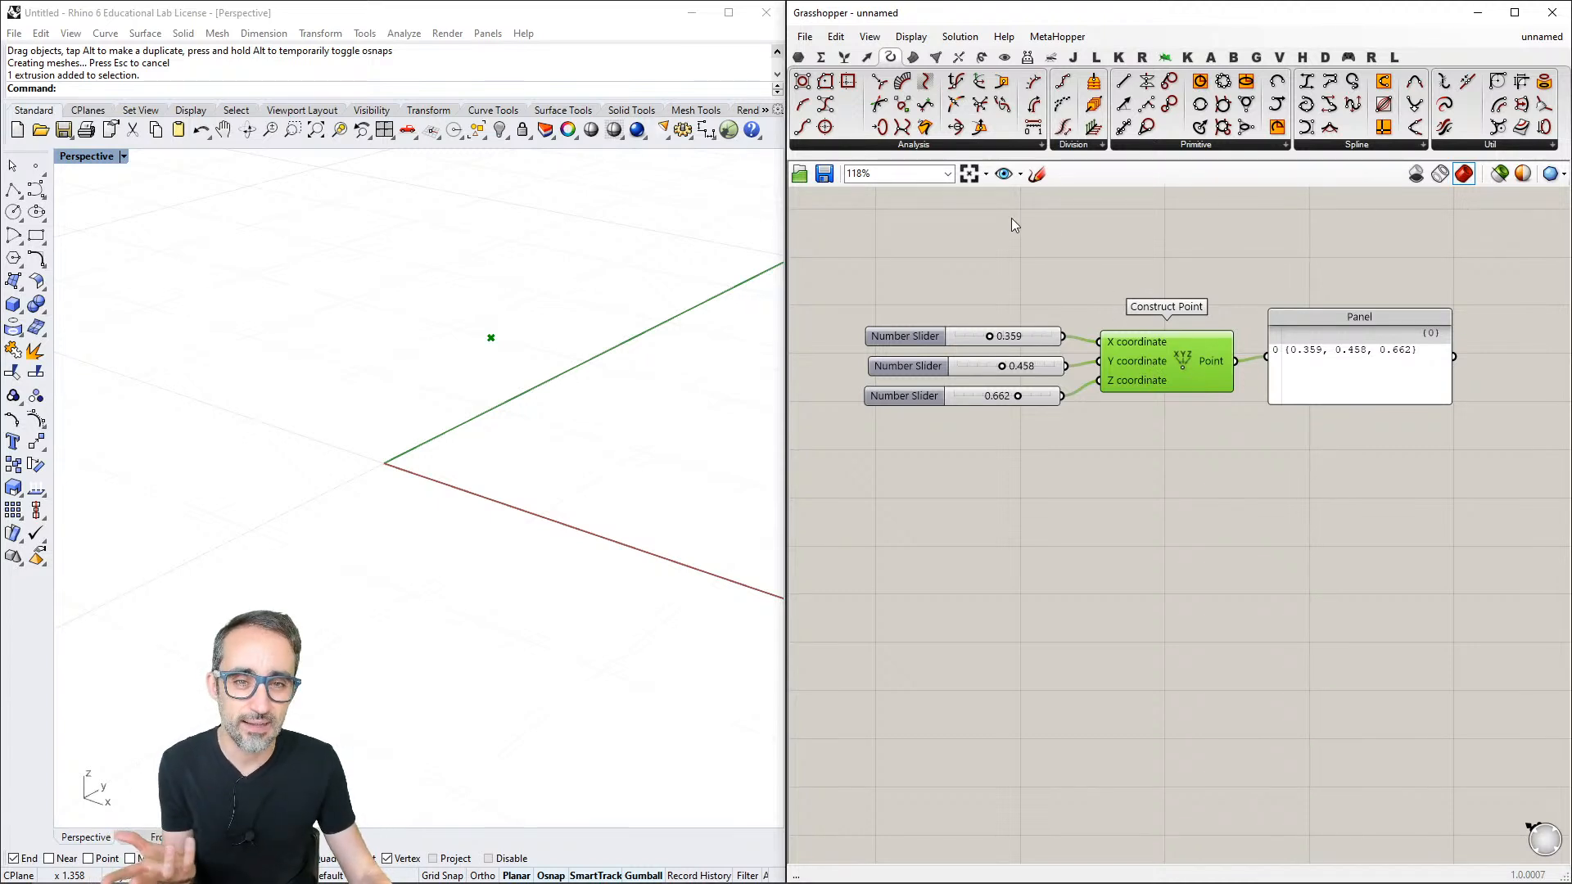
- Turn off Draw Full Names and move the output panel slightly farther from the Construct Point component
click(908, 36)
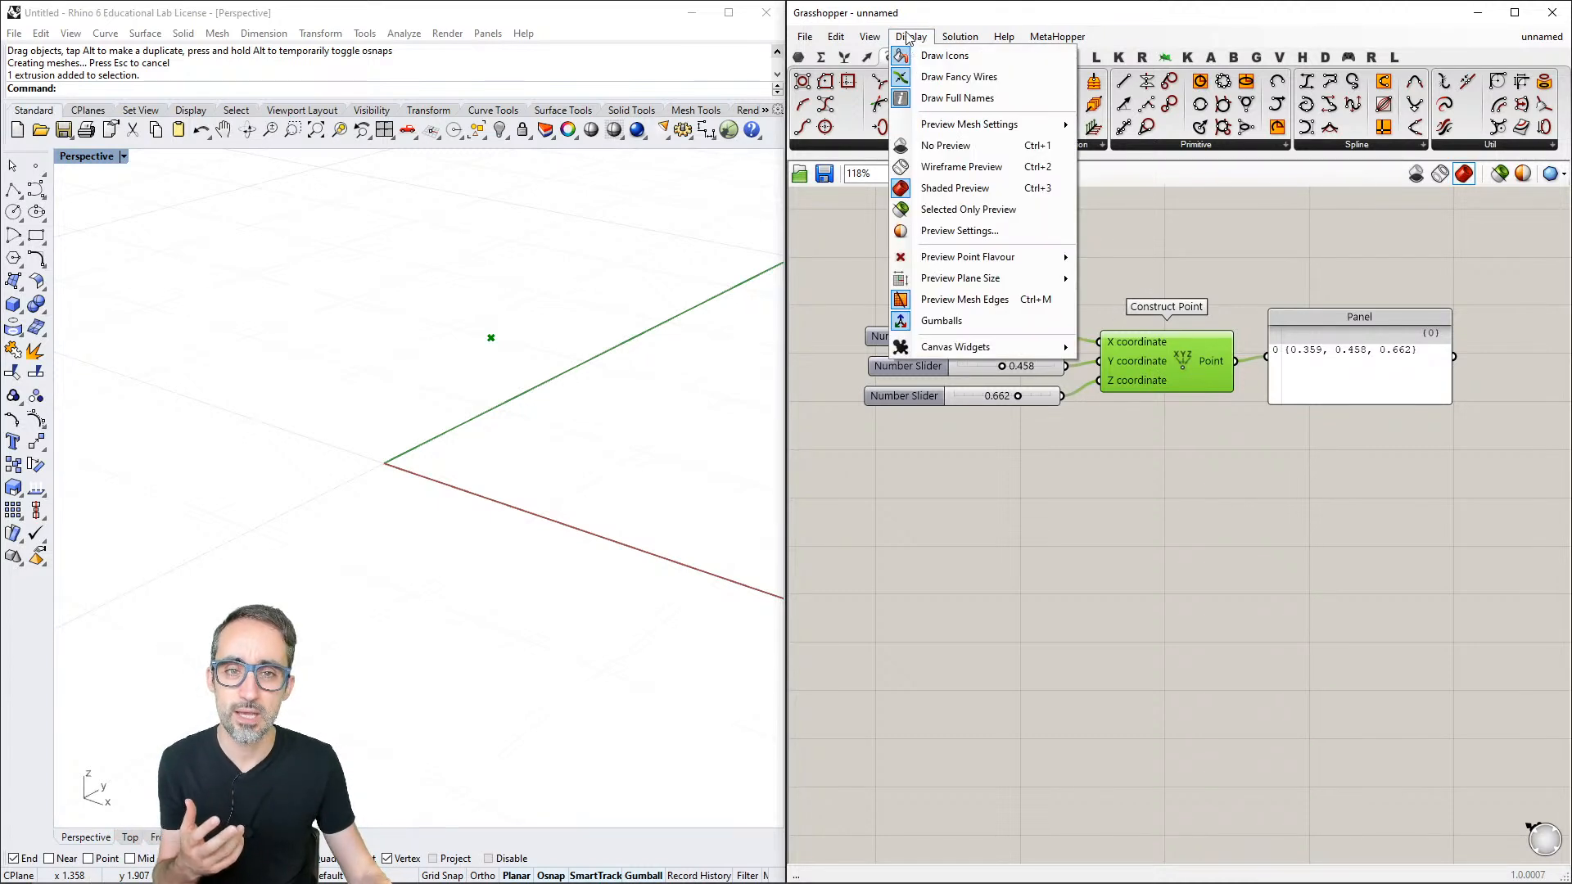
click(982, 107)
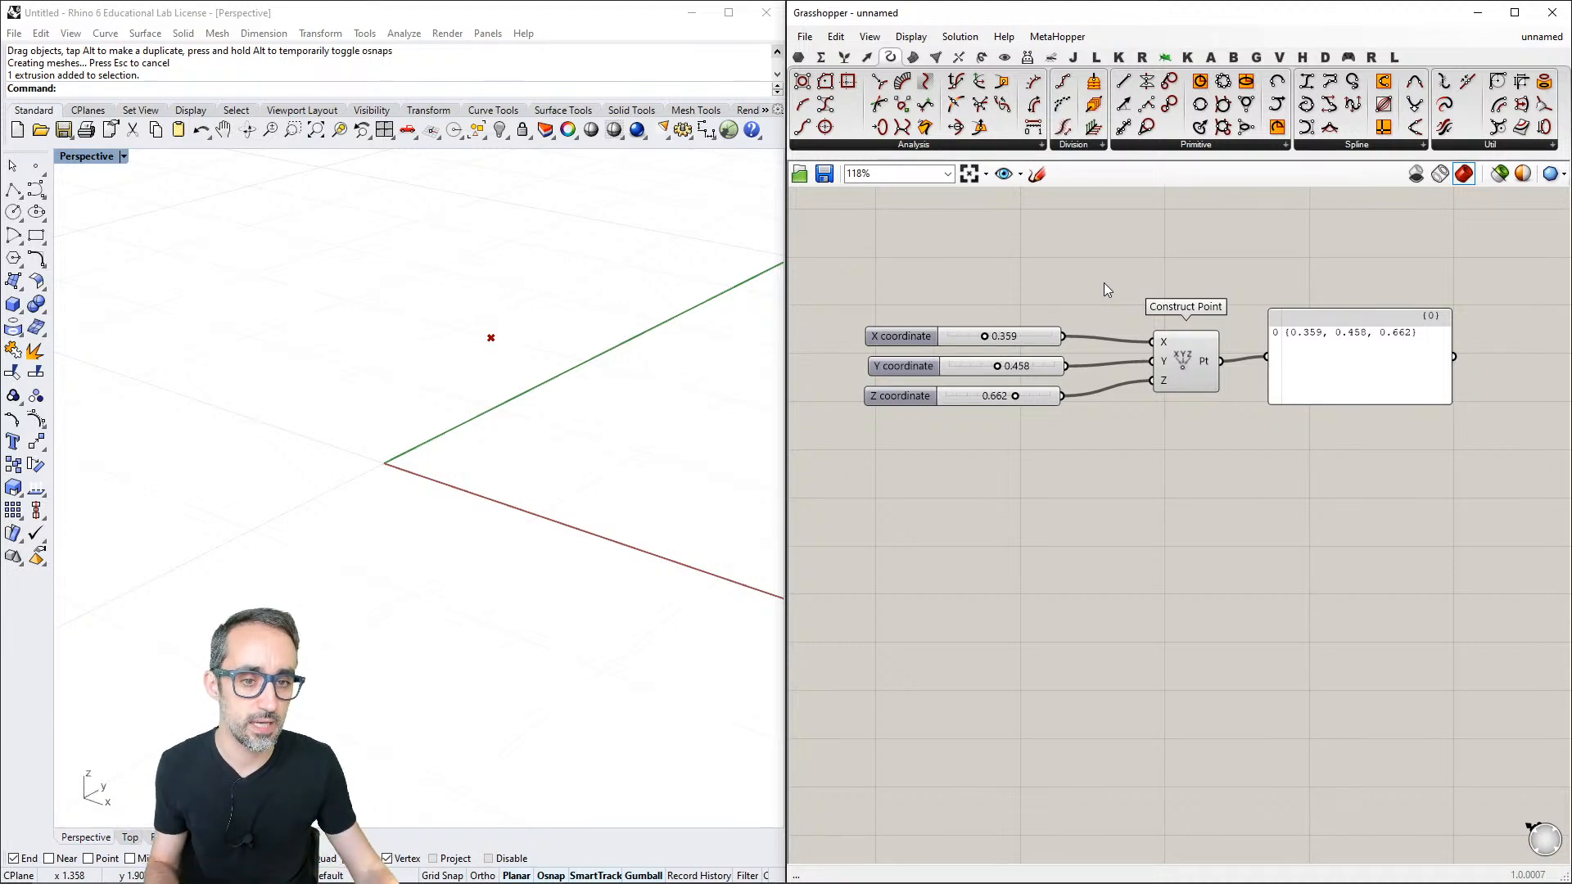
mouse_move(1166, 341)
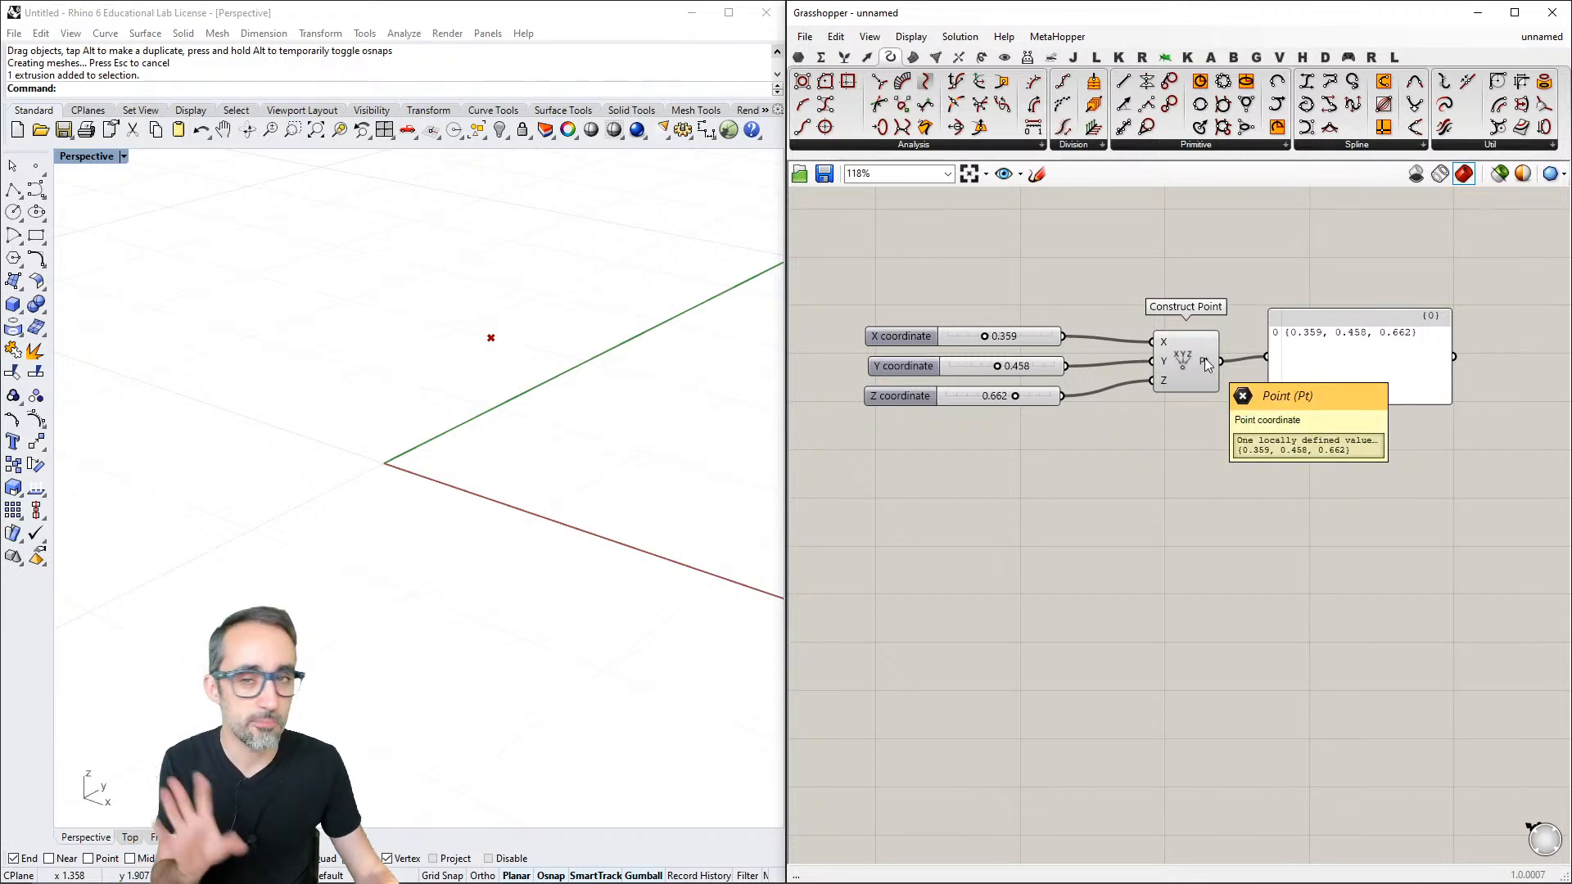
drag(1305, 367, 1340, 376)
click(1193, 457)
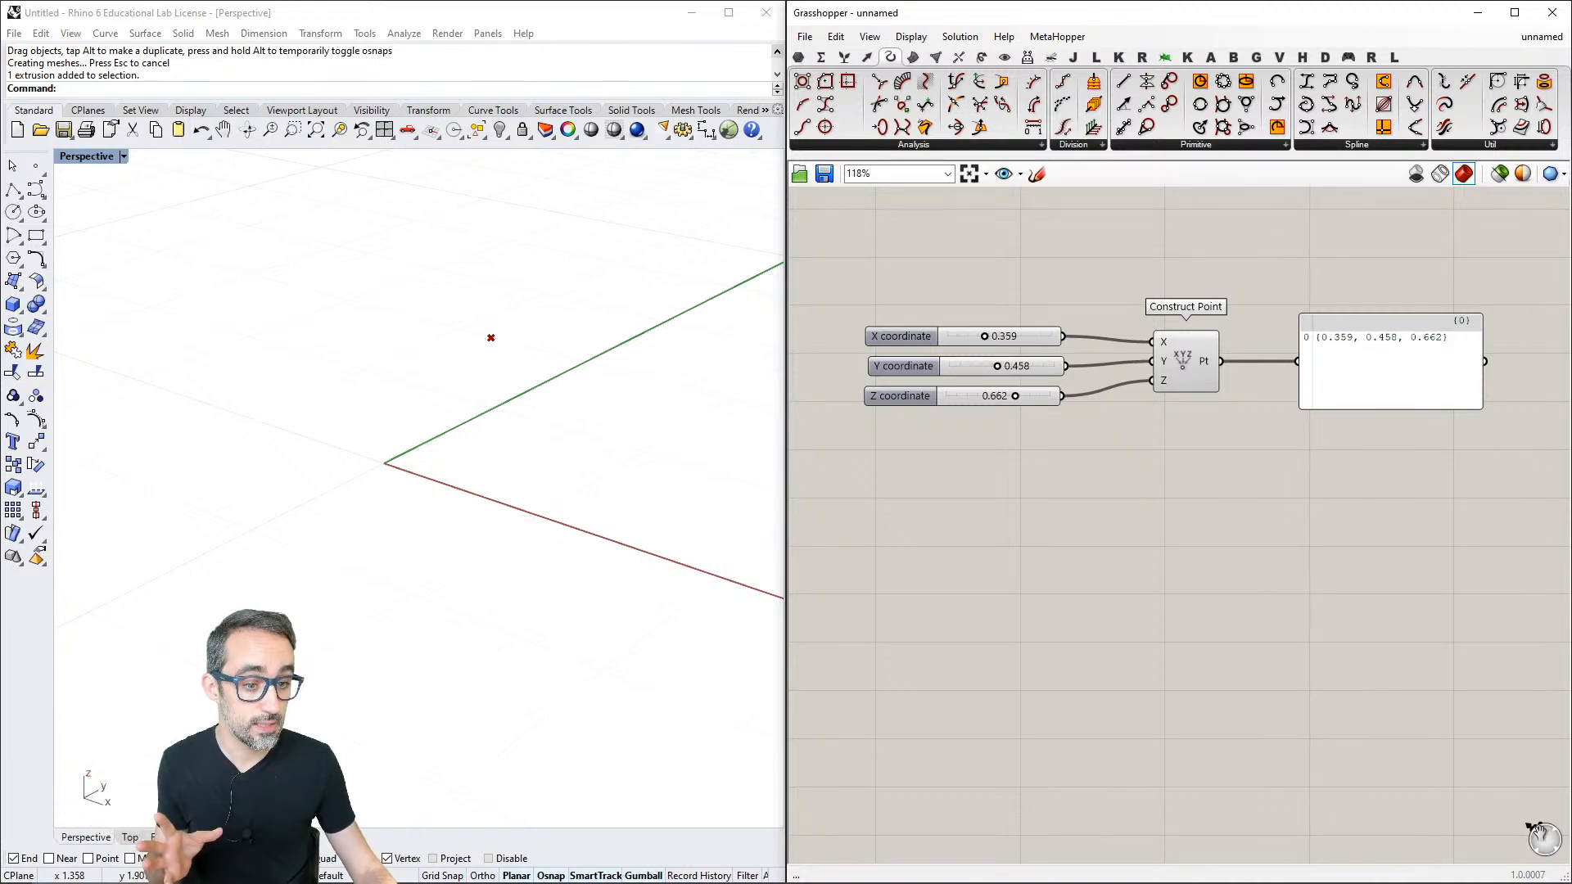
- Examine how the canvas compass points back to the definition while navigating away from it and returning
mouse_move(1498, 788)
mouse_down()
mouse_move(1450, 742)
mouse_move(1466, 748)
mouse_up()
mouse_move(1475, 750)
right_down()
mouse_move(1436, 705)
mouse_move(1509, 672)
mouse_move(1571, 675)
right_up()
scroll(1431, 714, down, 4)
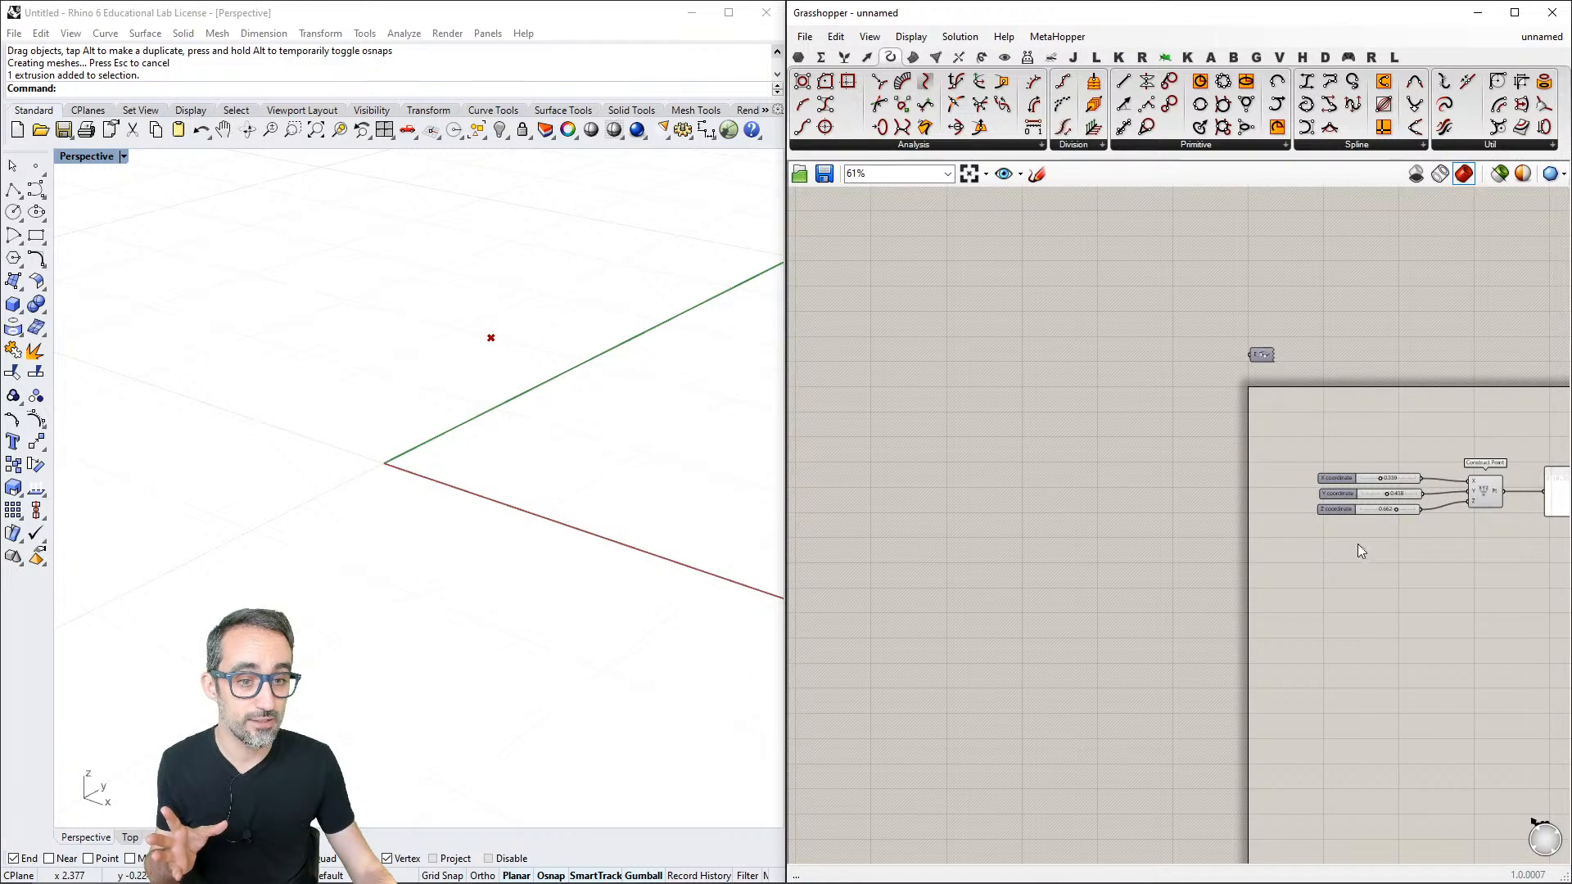
right_drag(1518, 406, 1279, 542)
right_drag(1319, 409, 1330, 473)
right_drag(1304, 675, 1289, 439)
click(1247, 446)
scroll(1264, 519, up, 10)
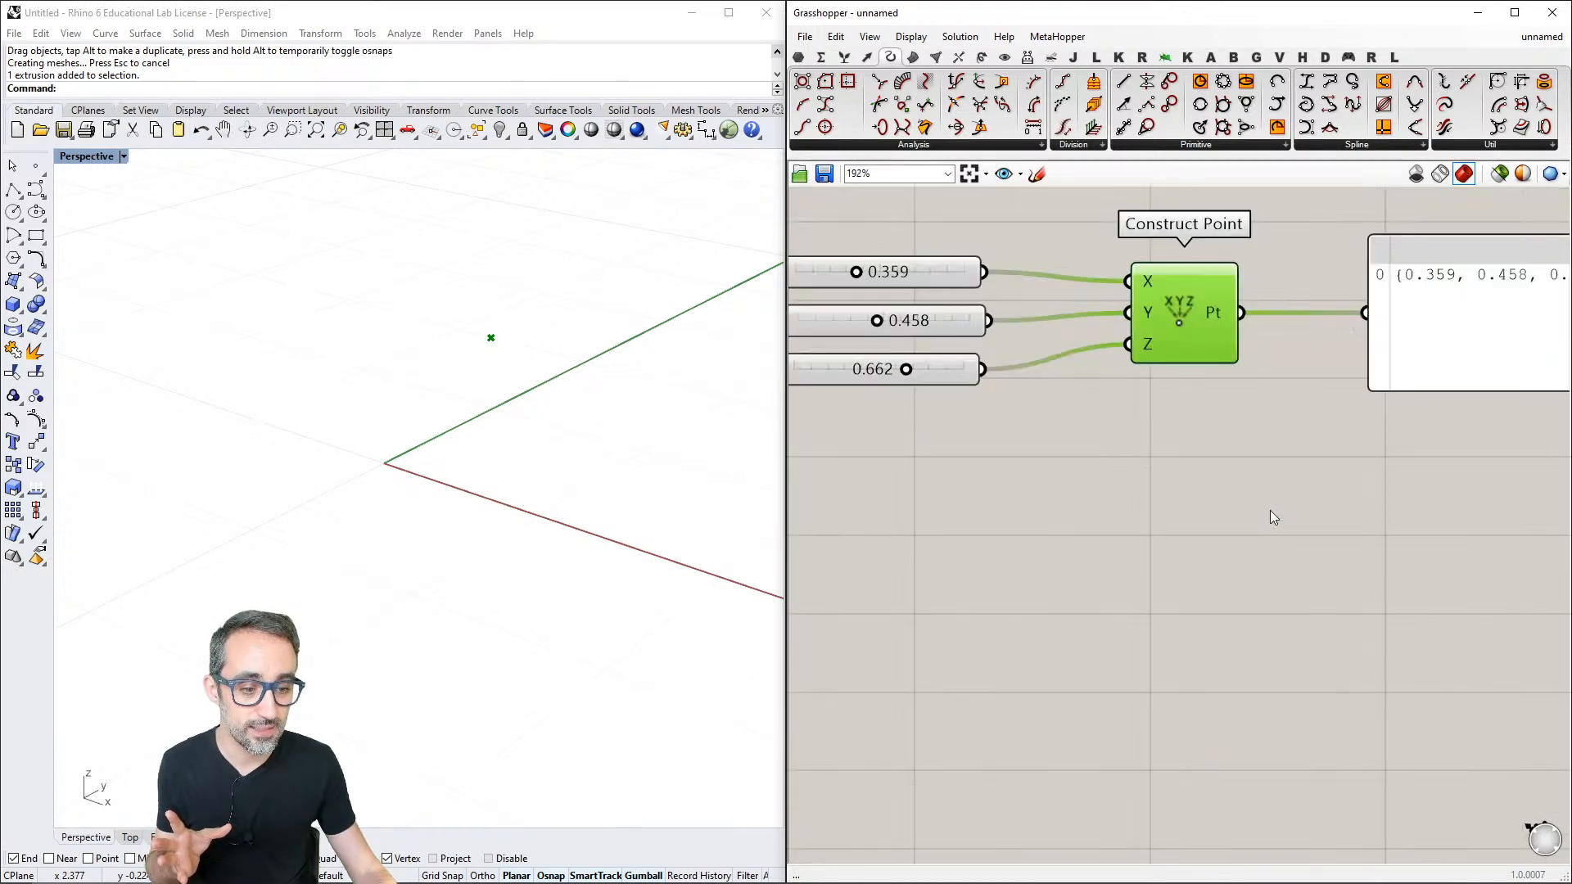
scroll(1270, 510, down, 5)
click(1270, 509)
right_drag(1270, 510, 1232, 431)
scroll(1243, 466, down, 1)
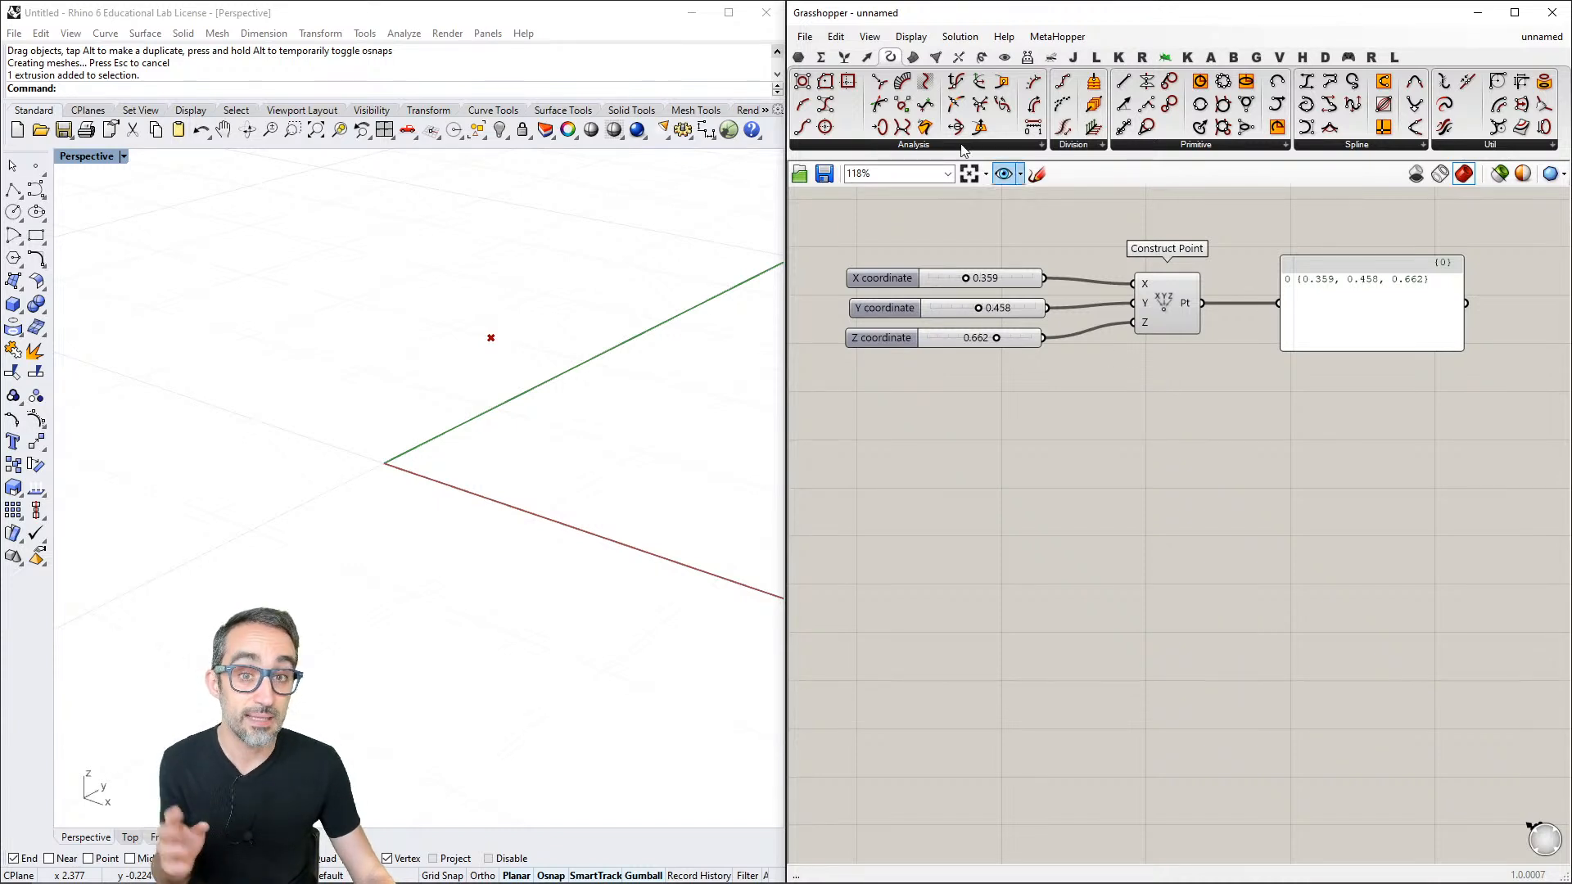
- Turn off the Compass canvas widget
click(911, 37)
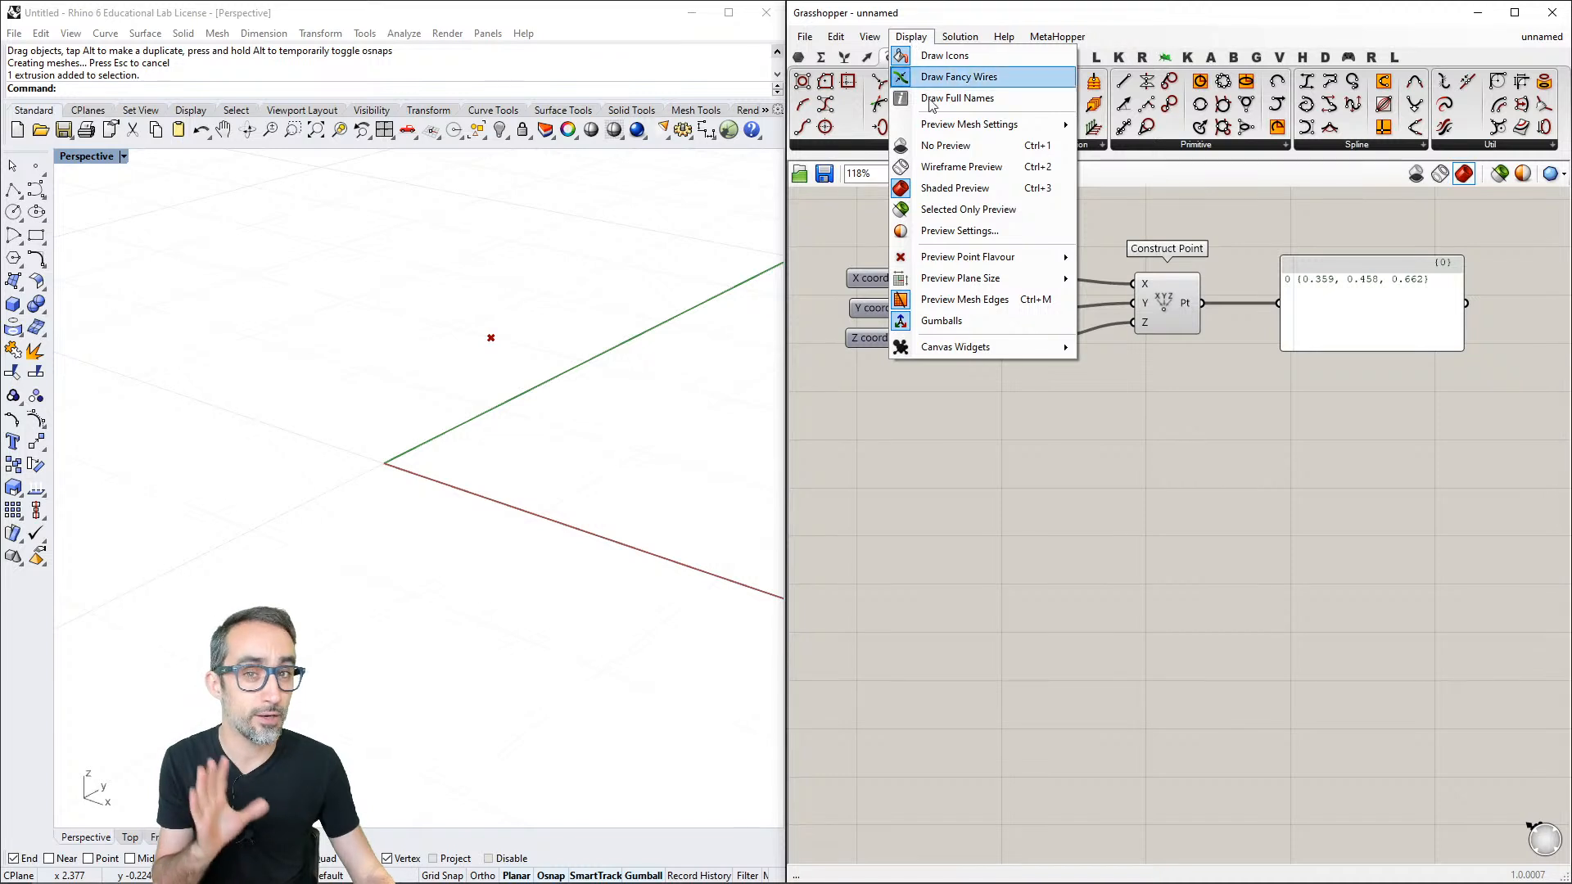
mouse_move(985, 348)
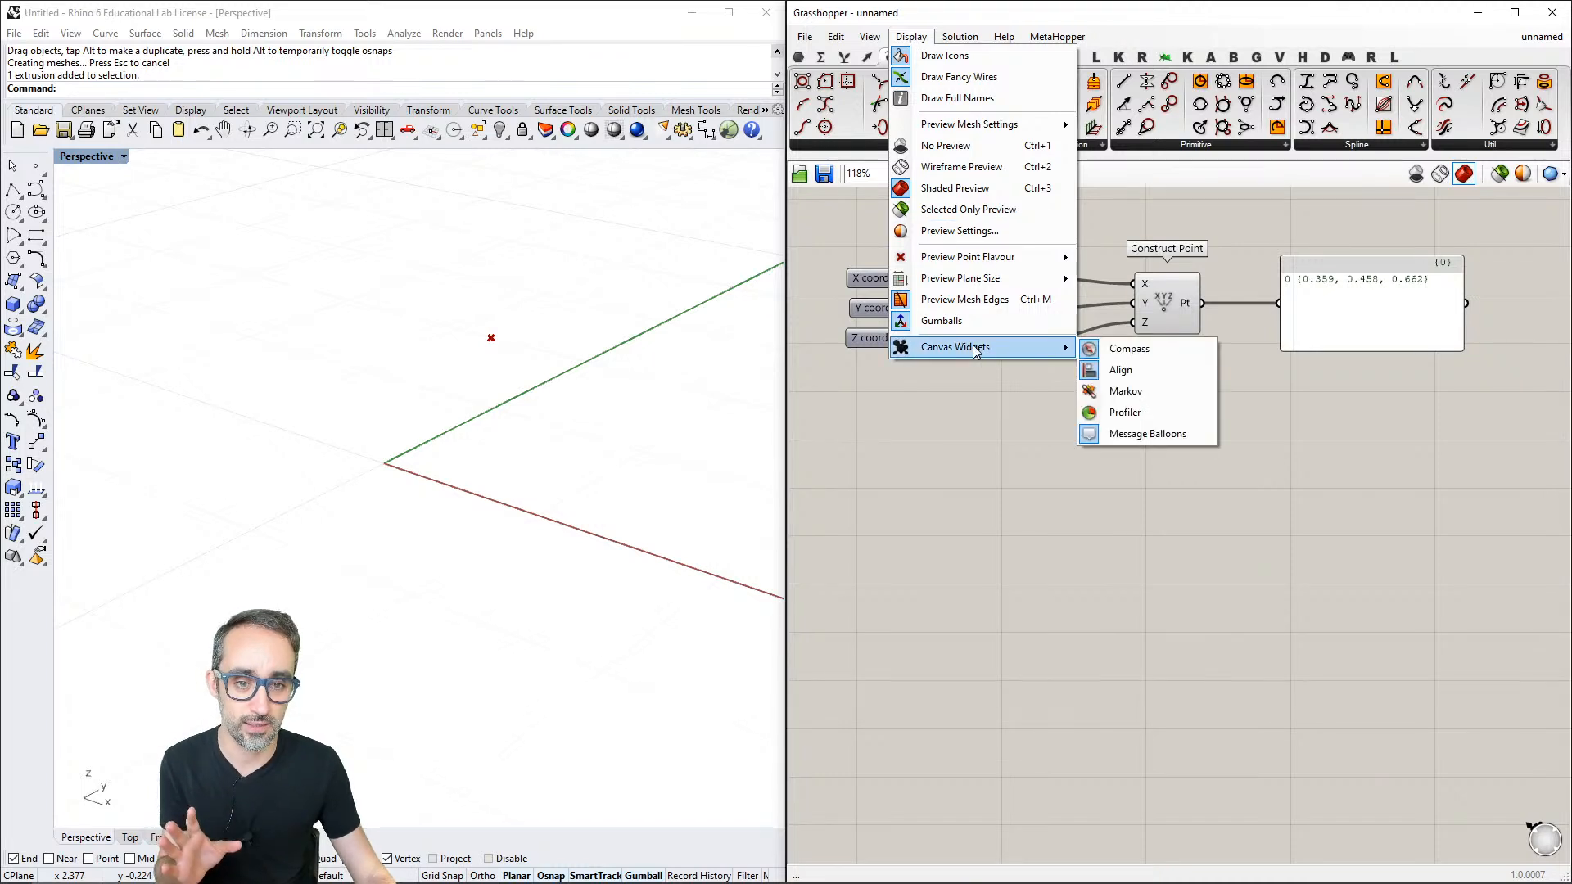
click(913, 39)
click(913, 39)
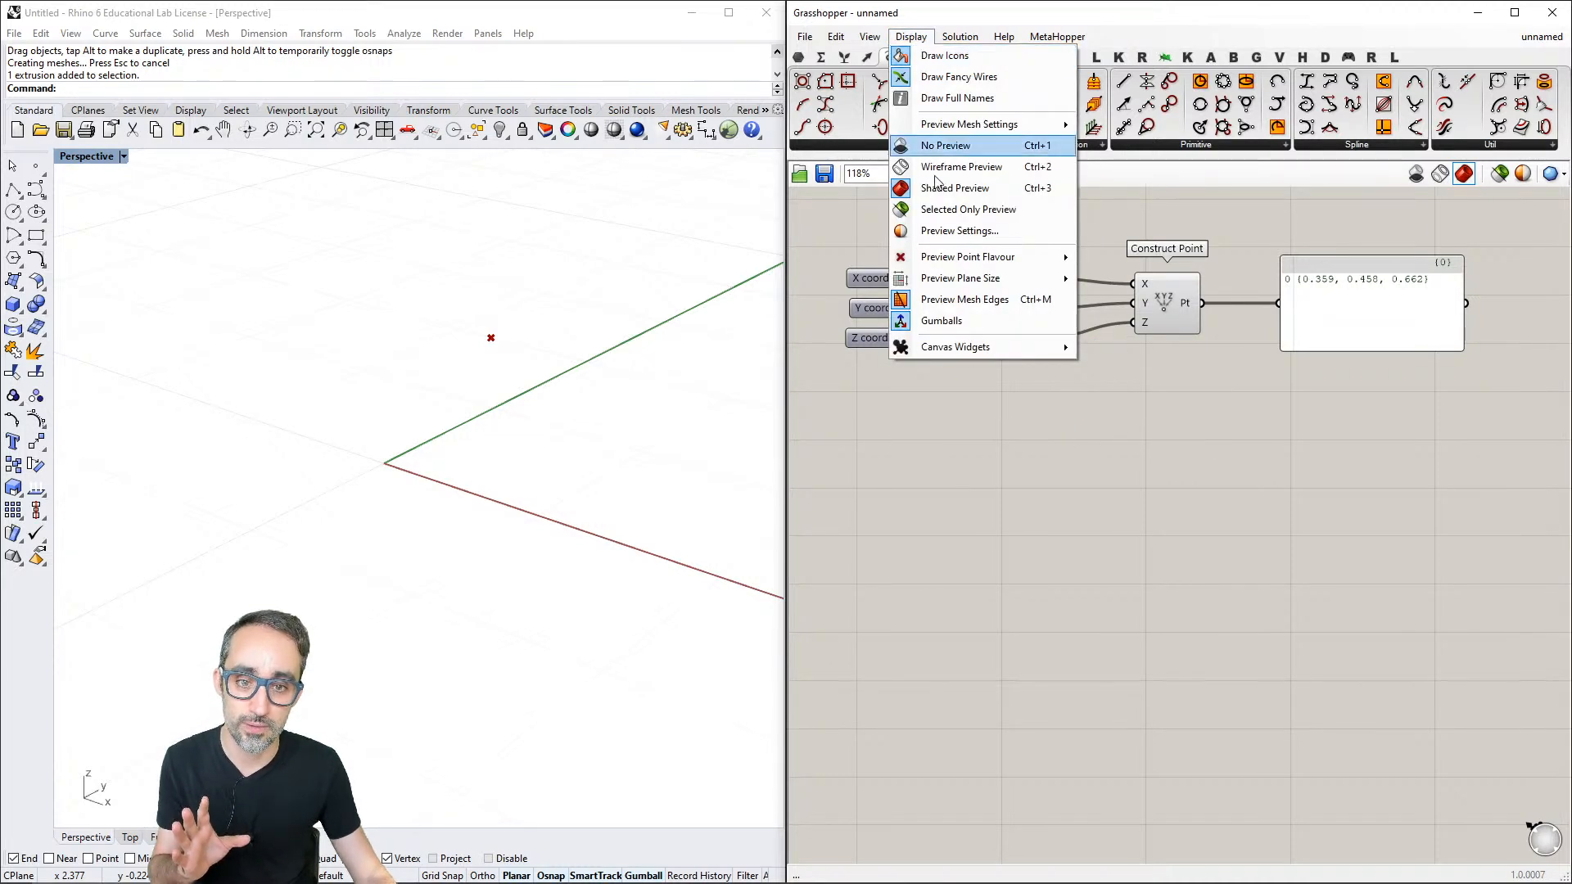
mouse_move(965, 350)
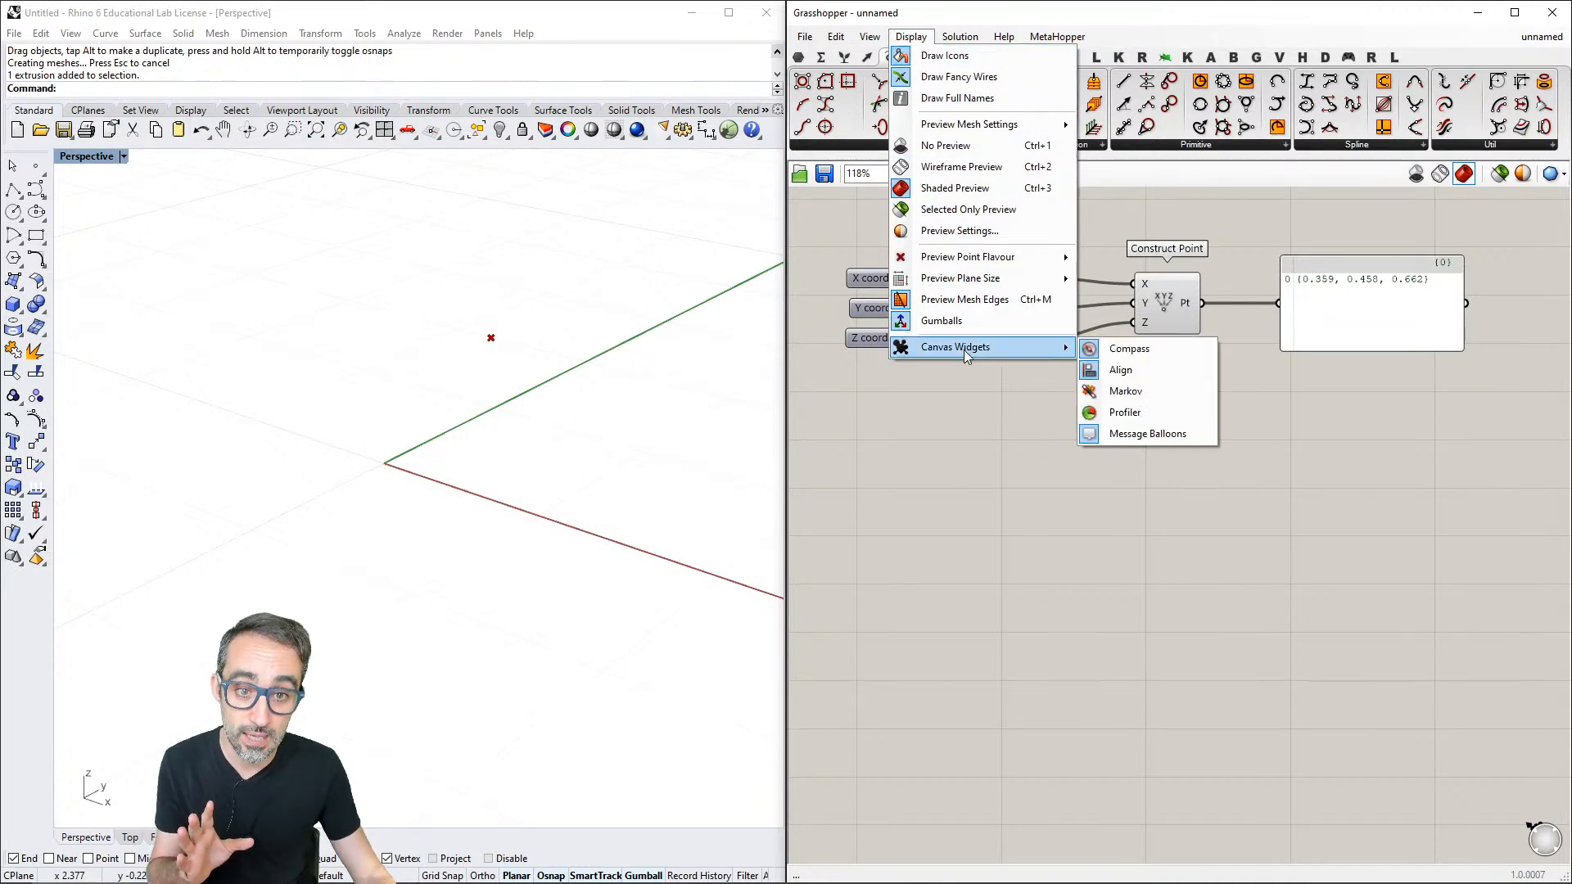
click(1131, 349)
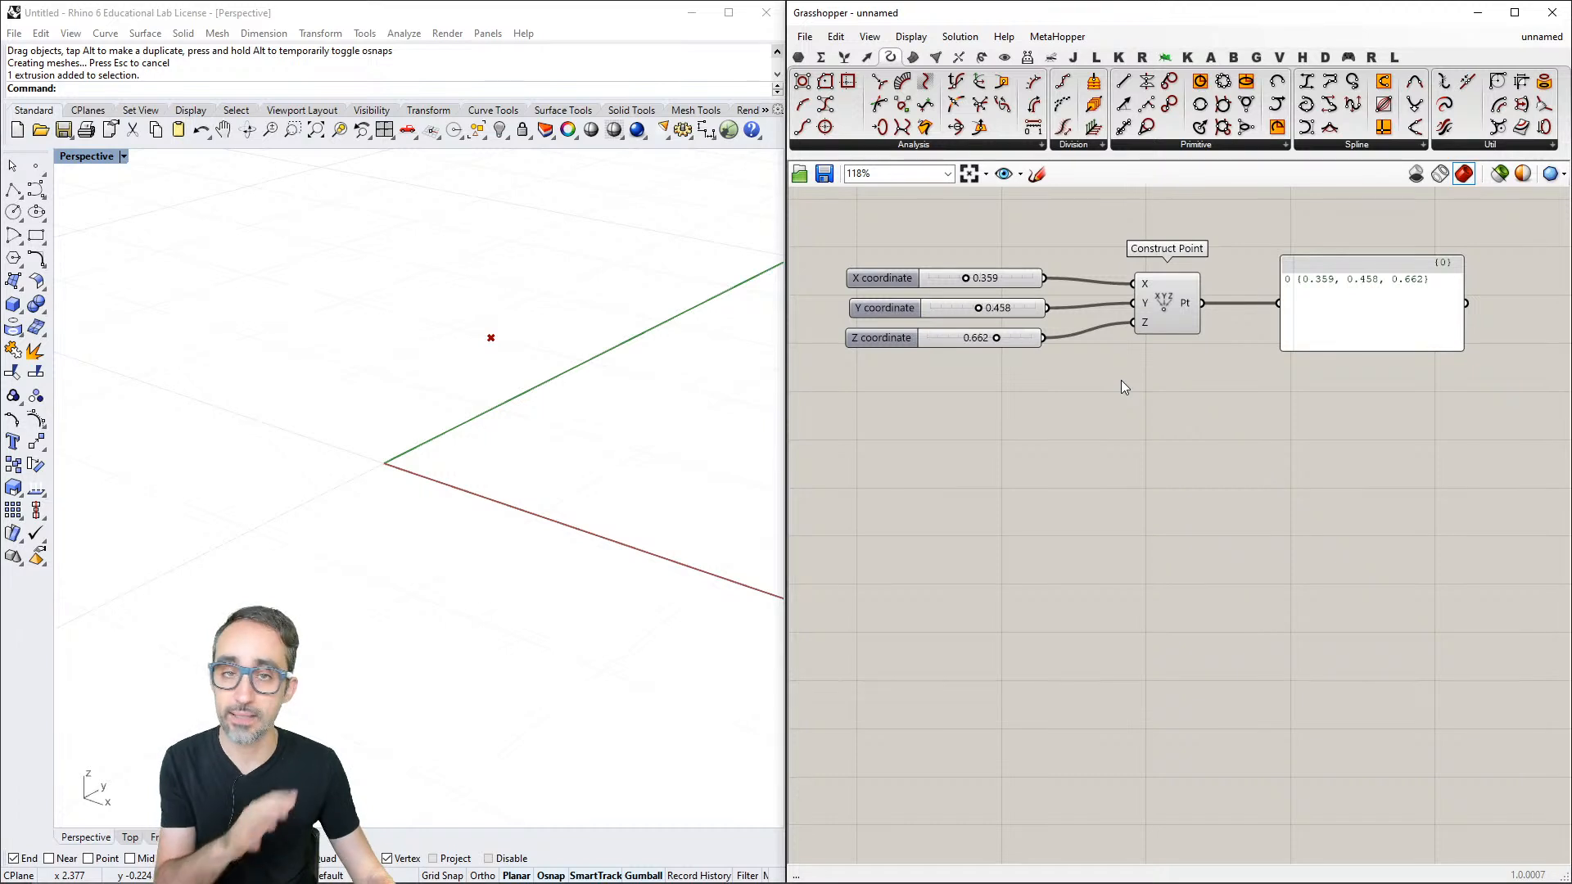
right_drag(1123, 383, 1126, 425)
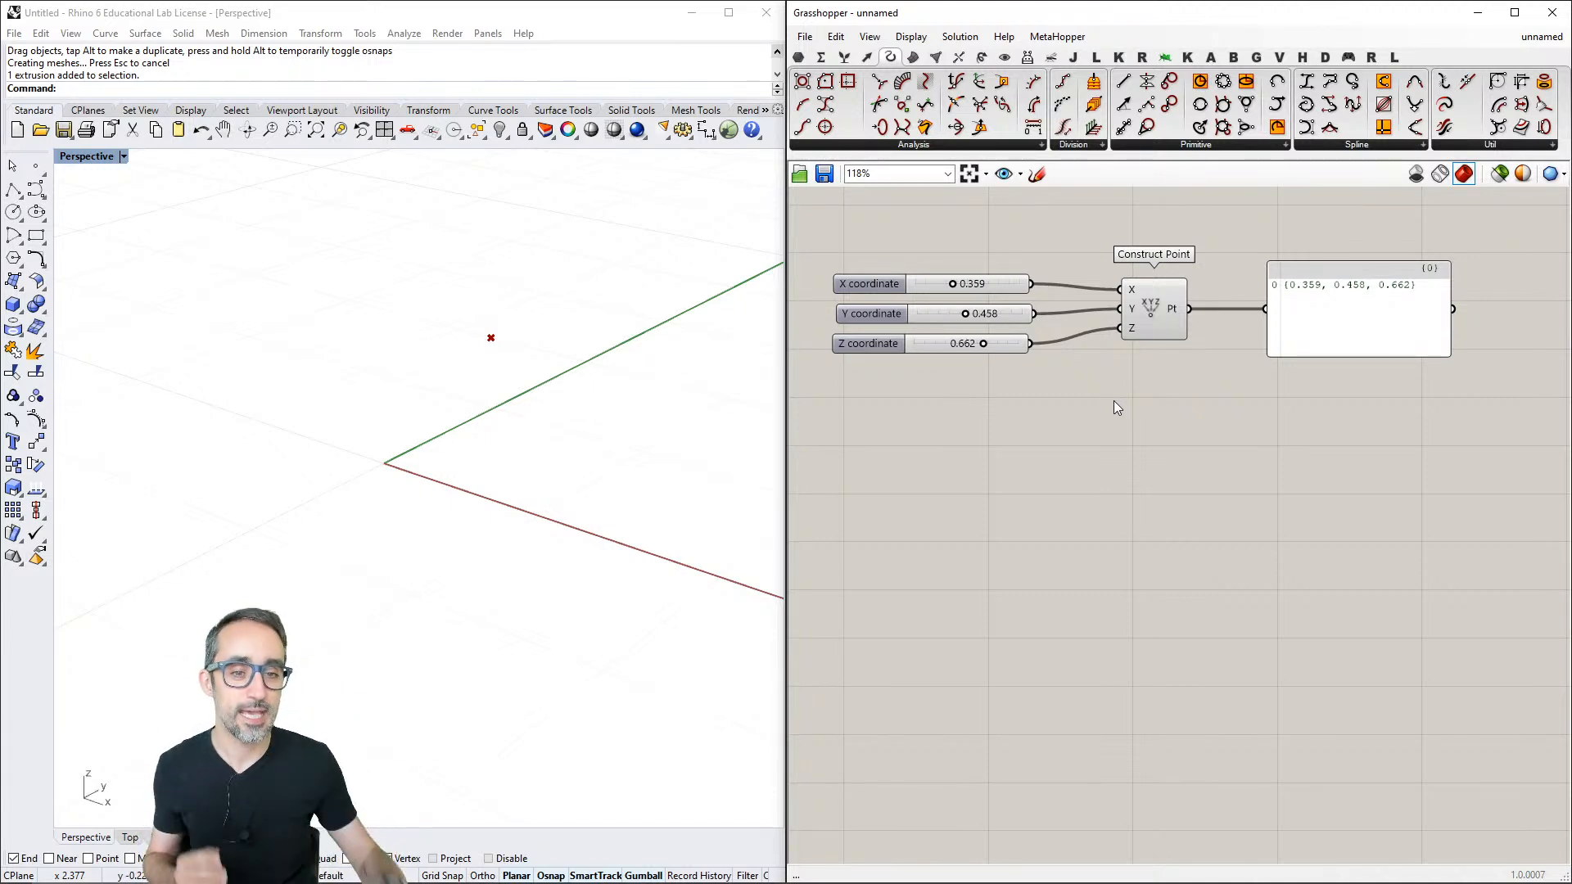
- Turn on the Profiler canvas widget and show the Vector category in the component palette
click(911, 37)
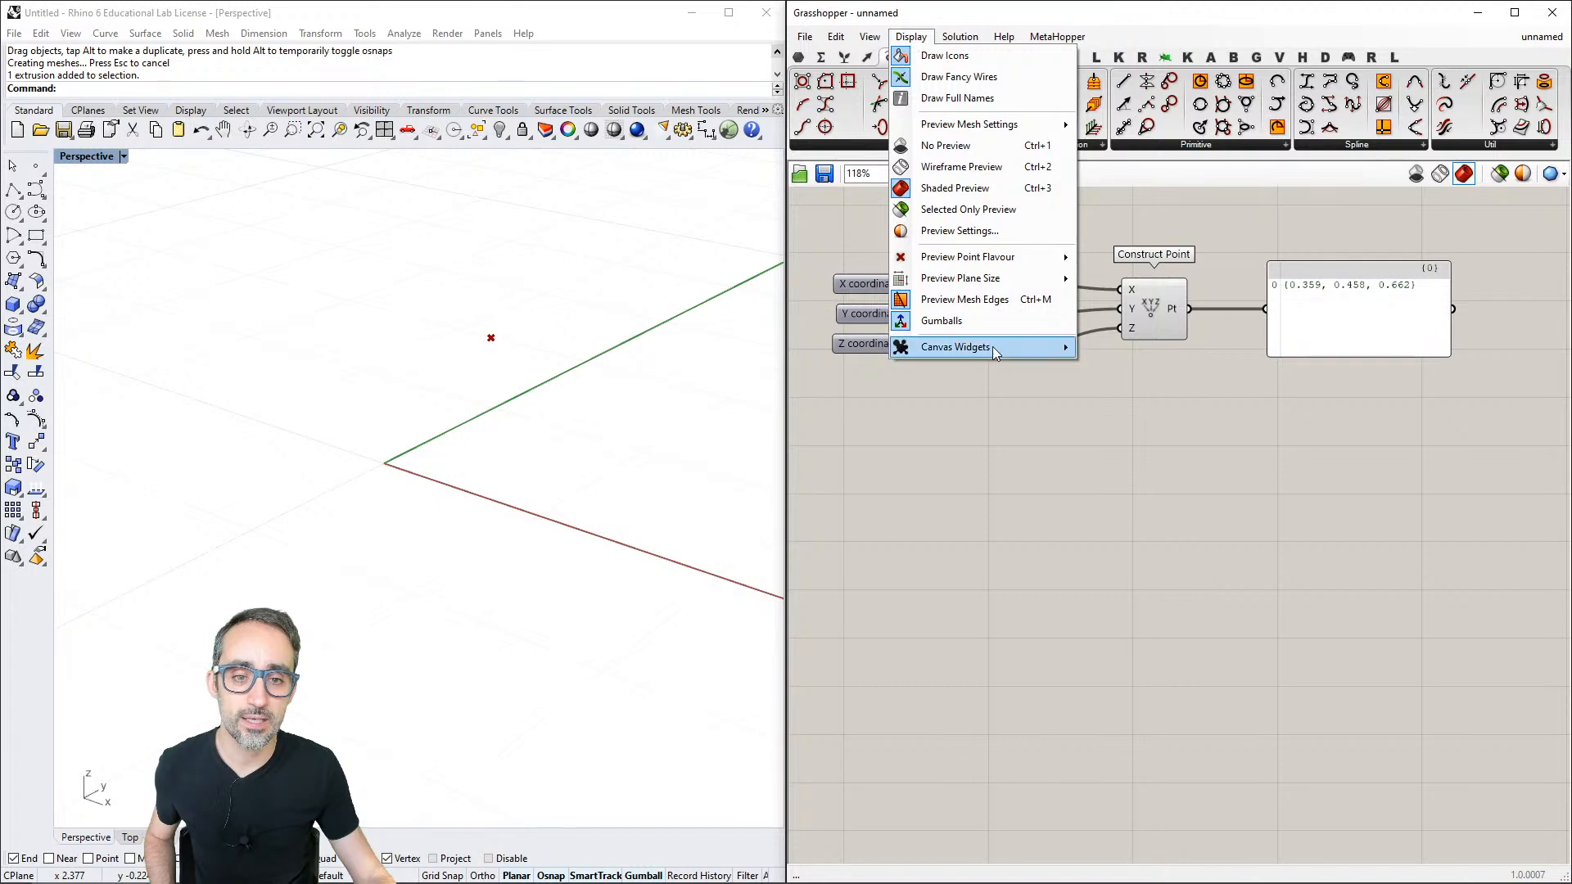
mouse_move(996, 354)
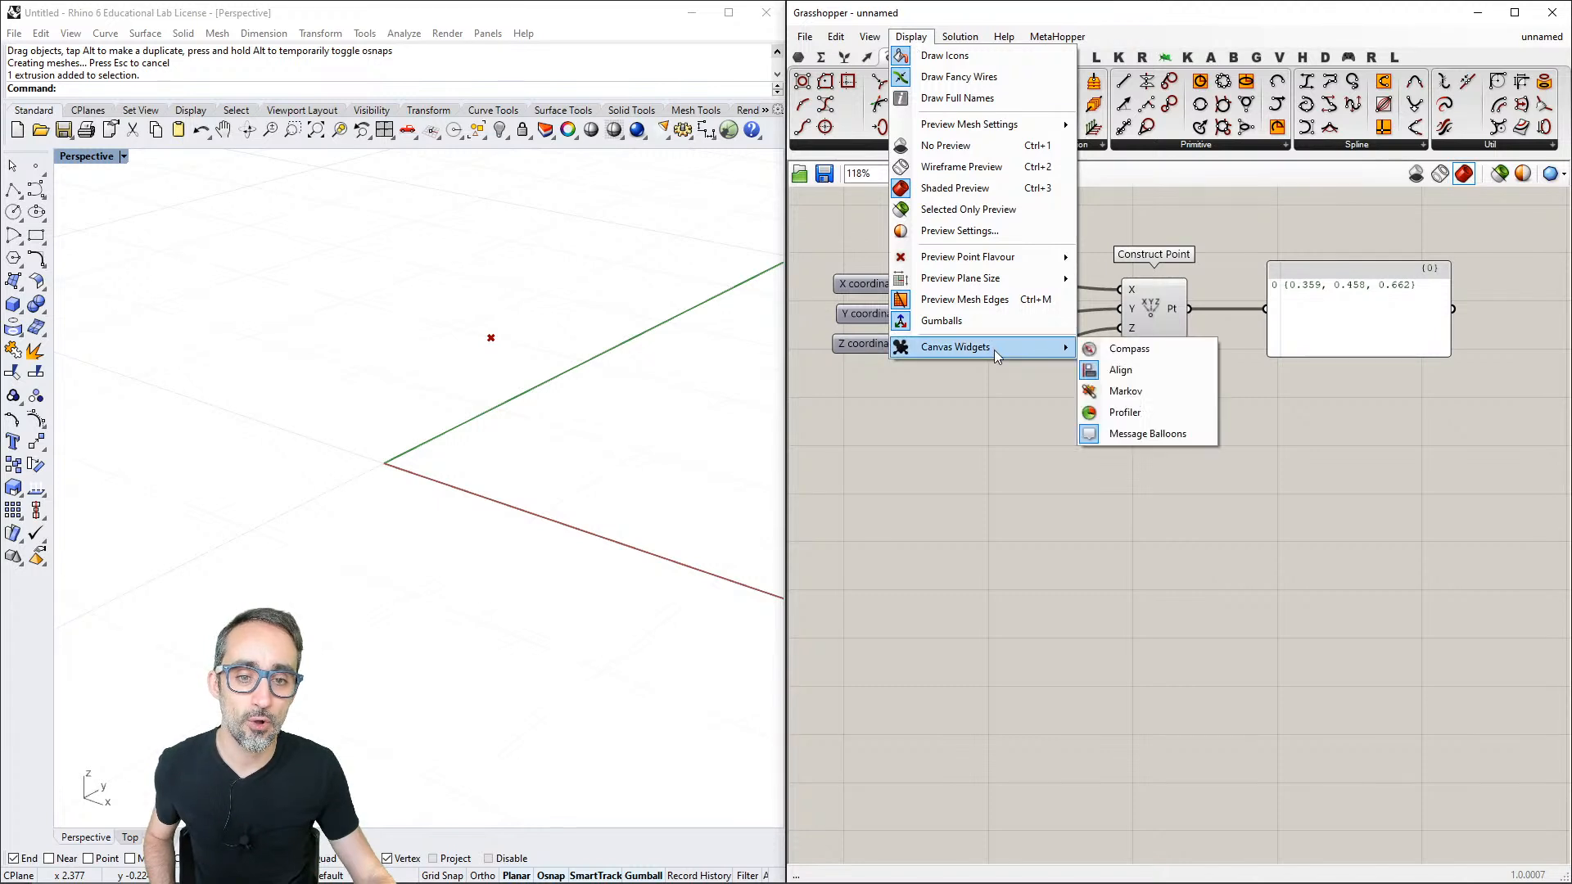
click(1135, 418)
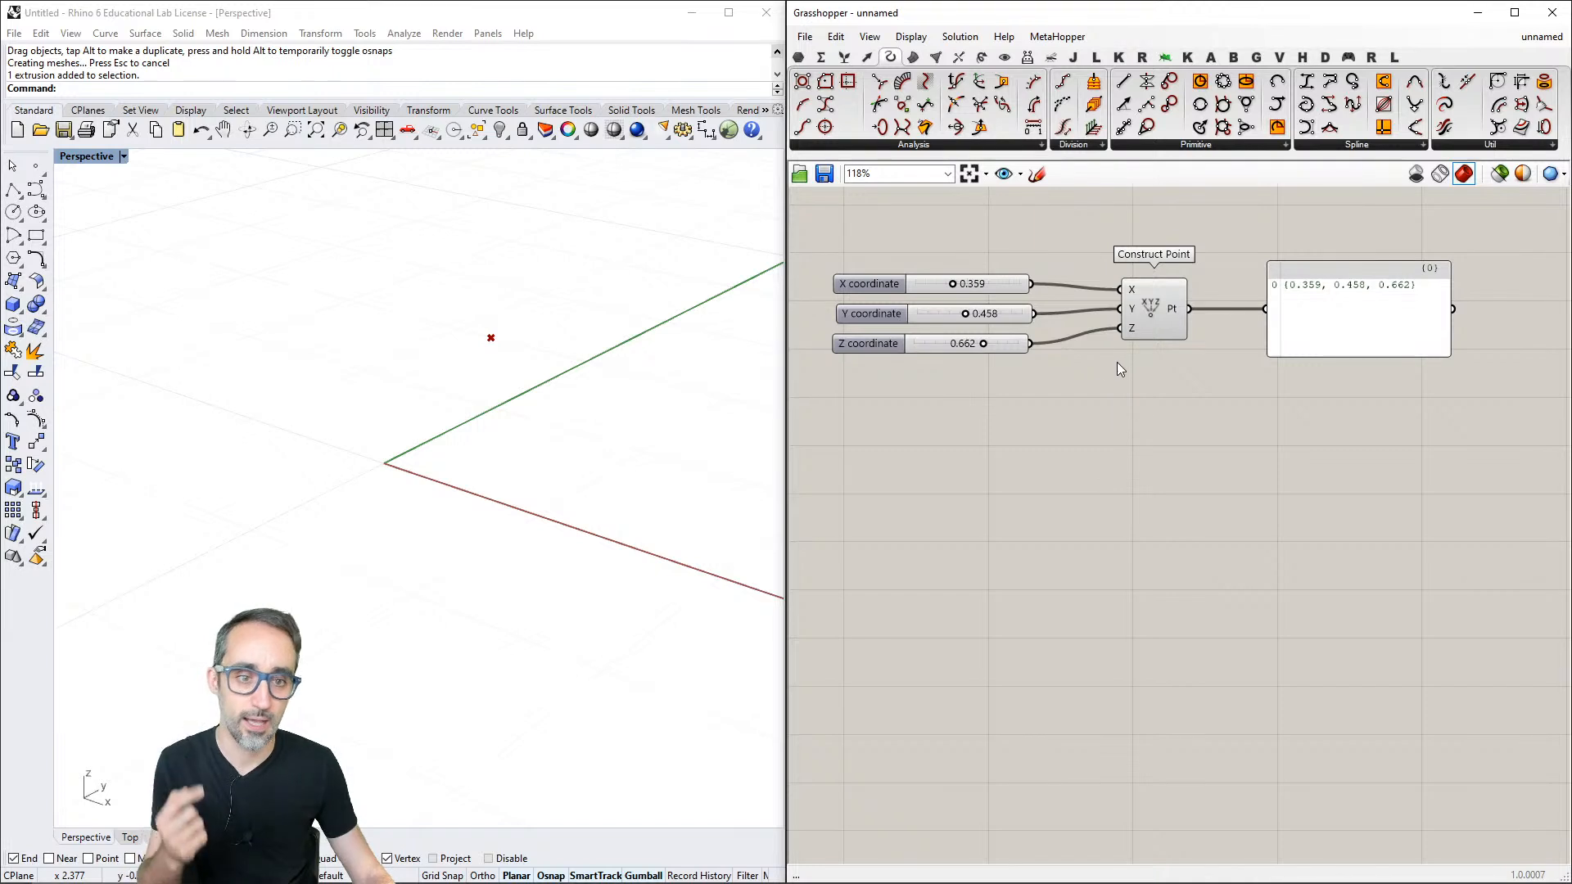
right_drag(1141, 345, 1151, 396)
scroll(1151, 396, up, 2)
scroll(1152, 396, down, 2)
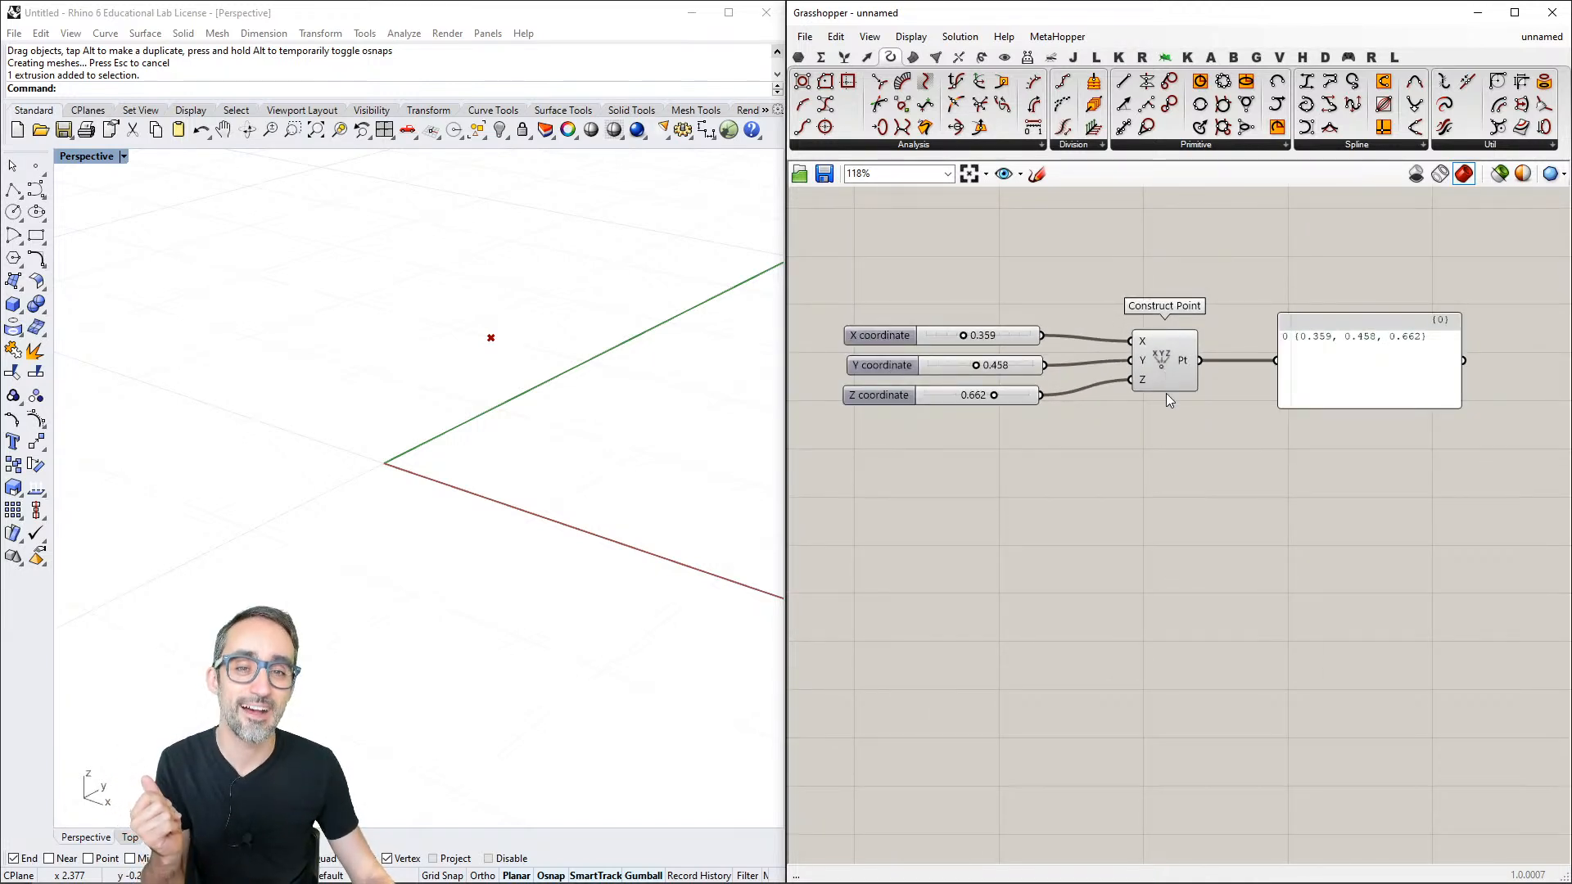
right_drag(1164, 434, 1162, 384)
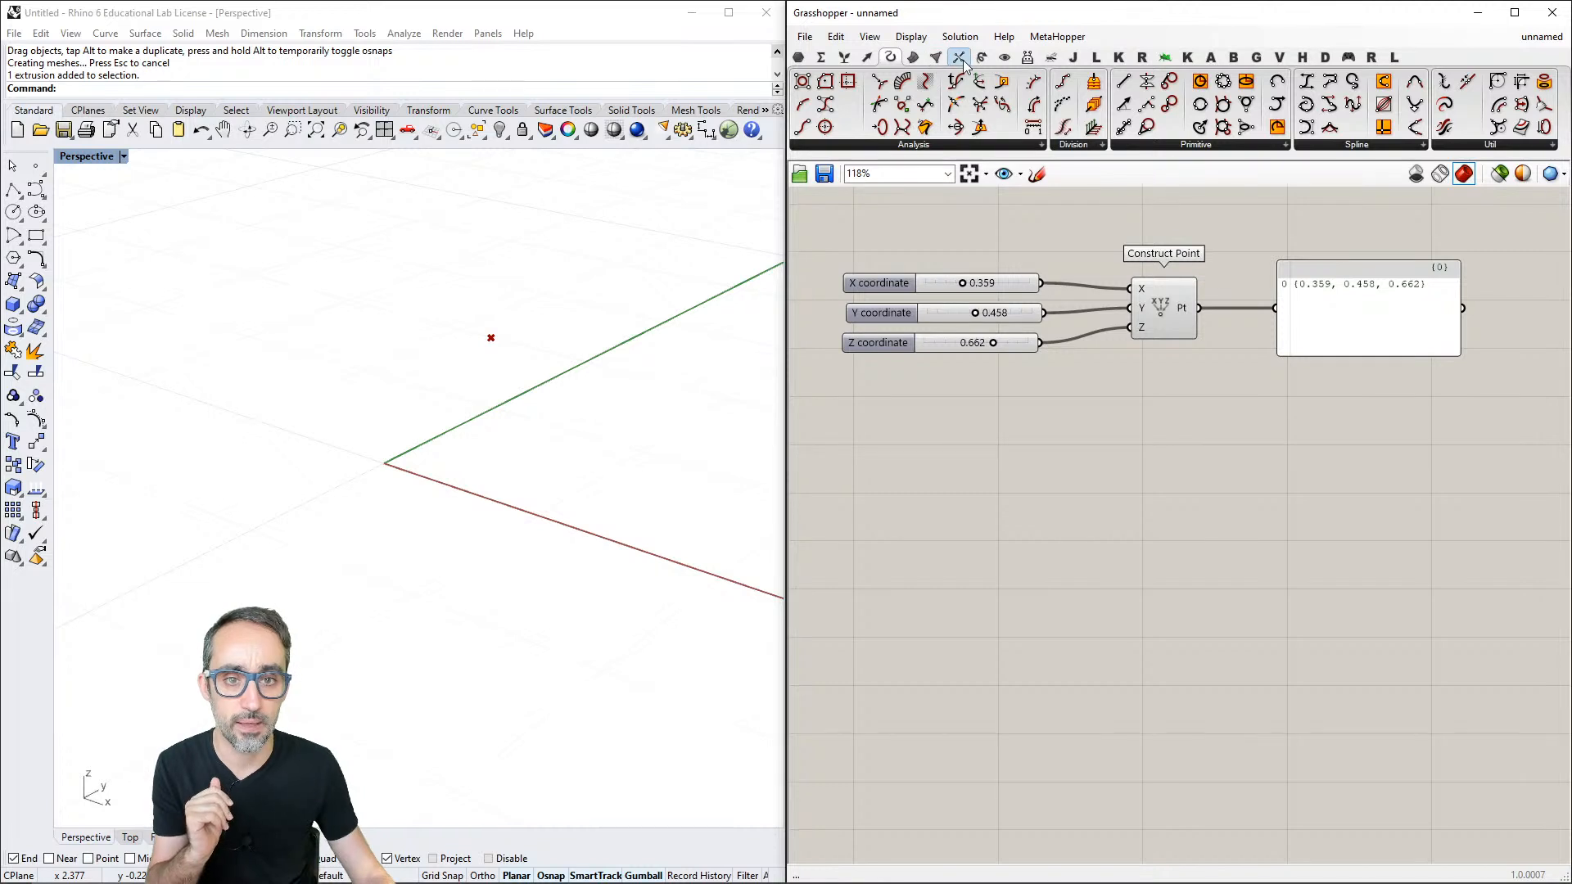
click(867, 57)
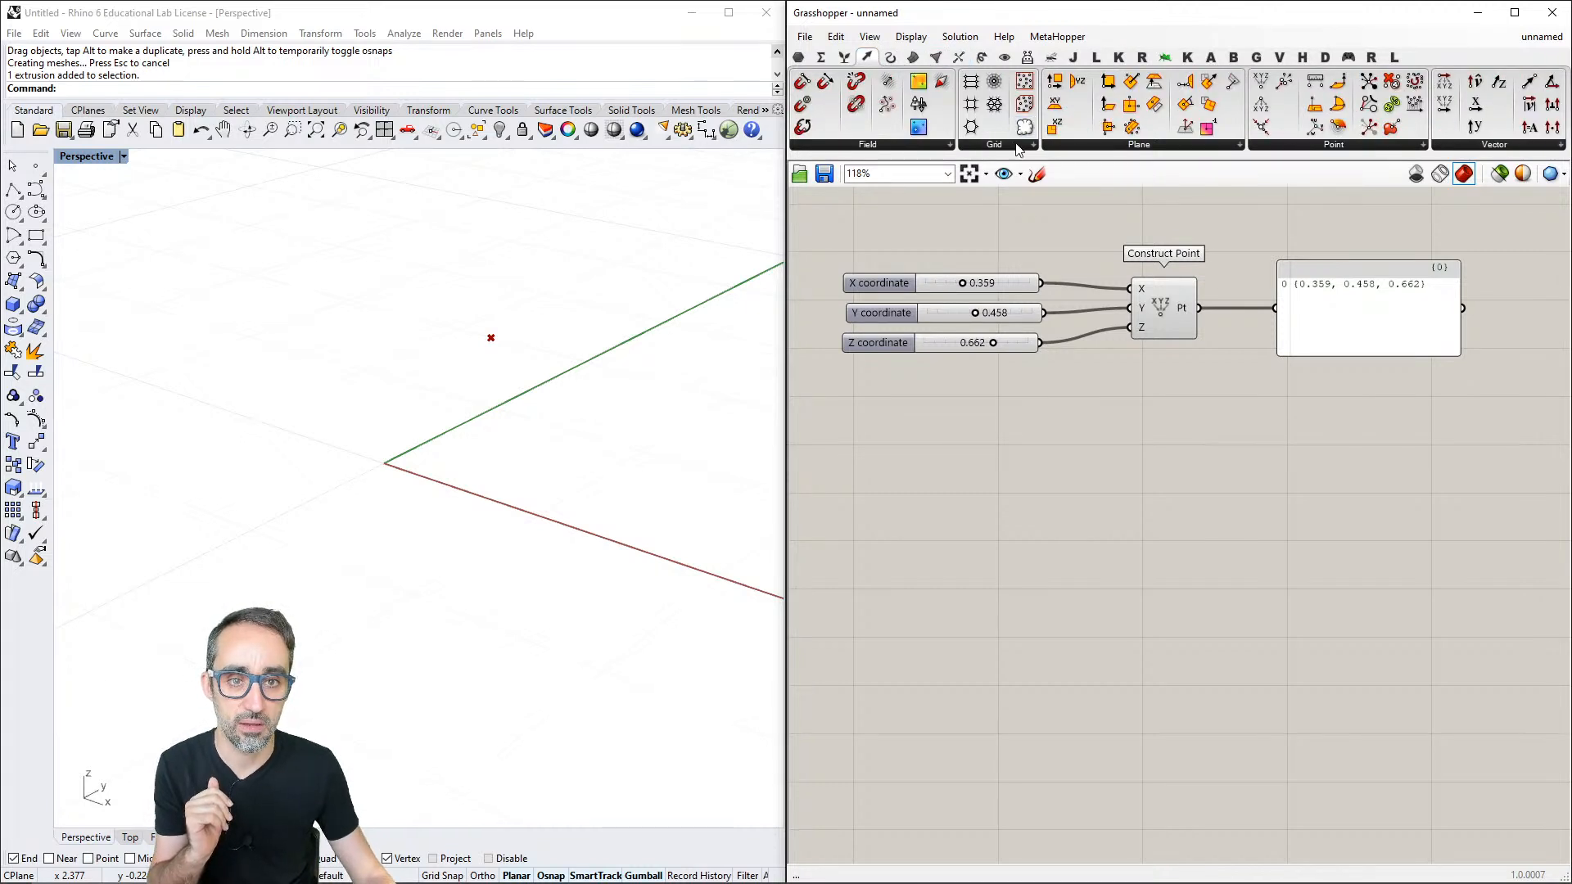
drag(1023, 129, 1119, 490)
click(1120, 485)
key(Delete)
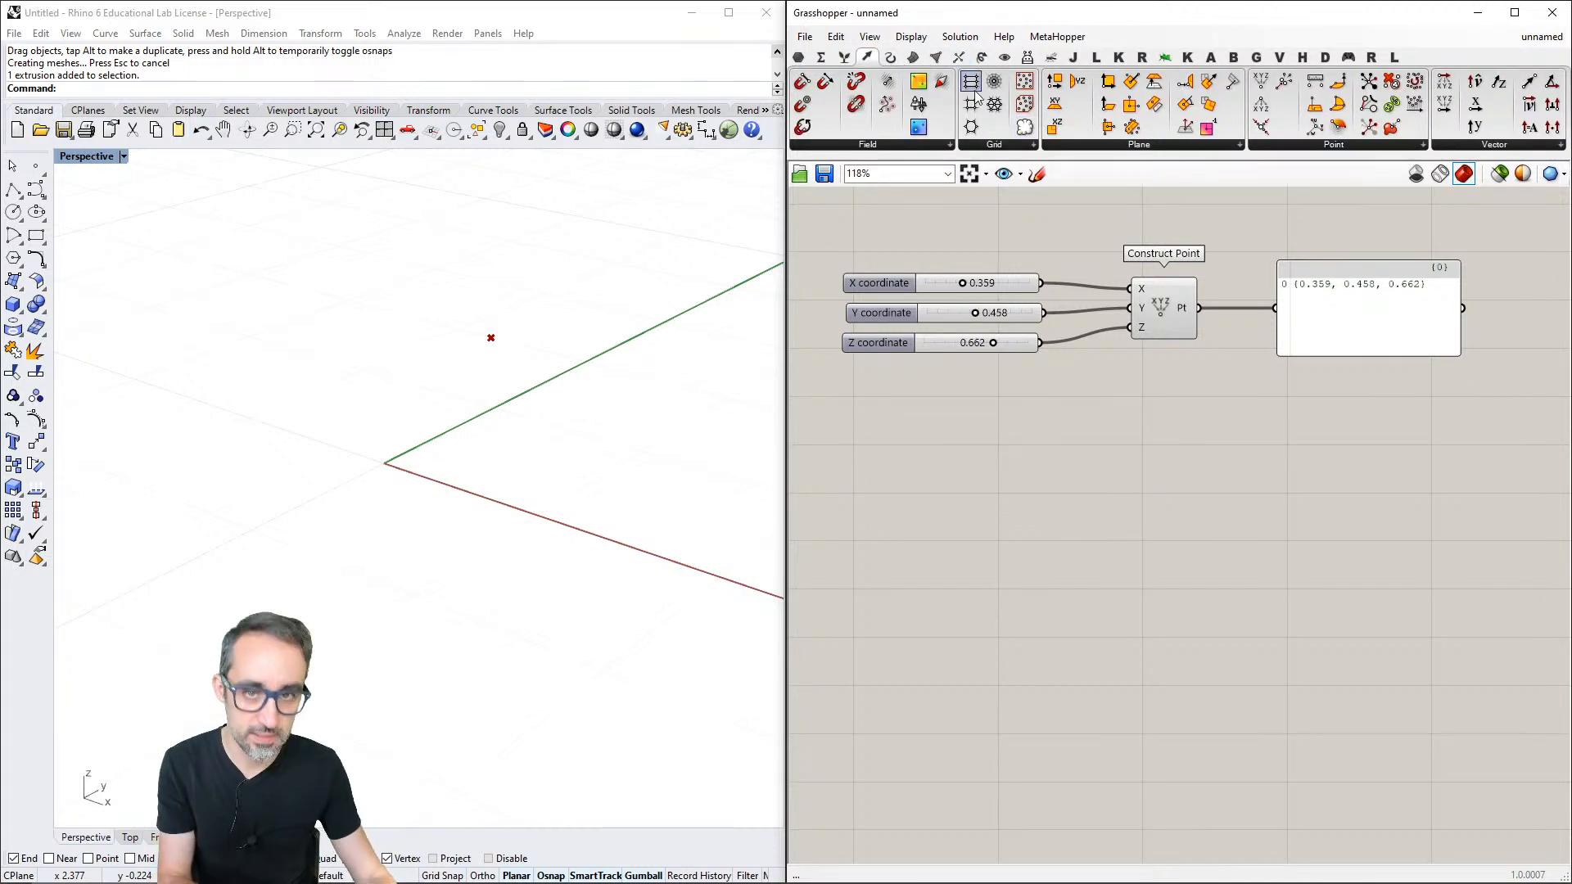
- Place a Rectangular grid component below Construct Point, check its Profiler label and deselect it
drag(970, 100, 1173, 483)
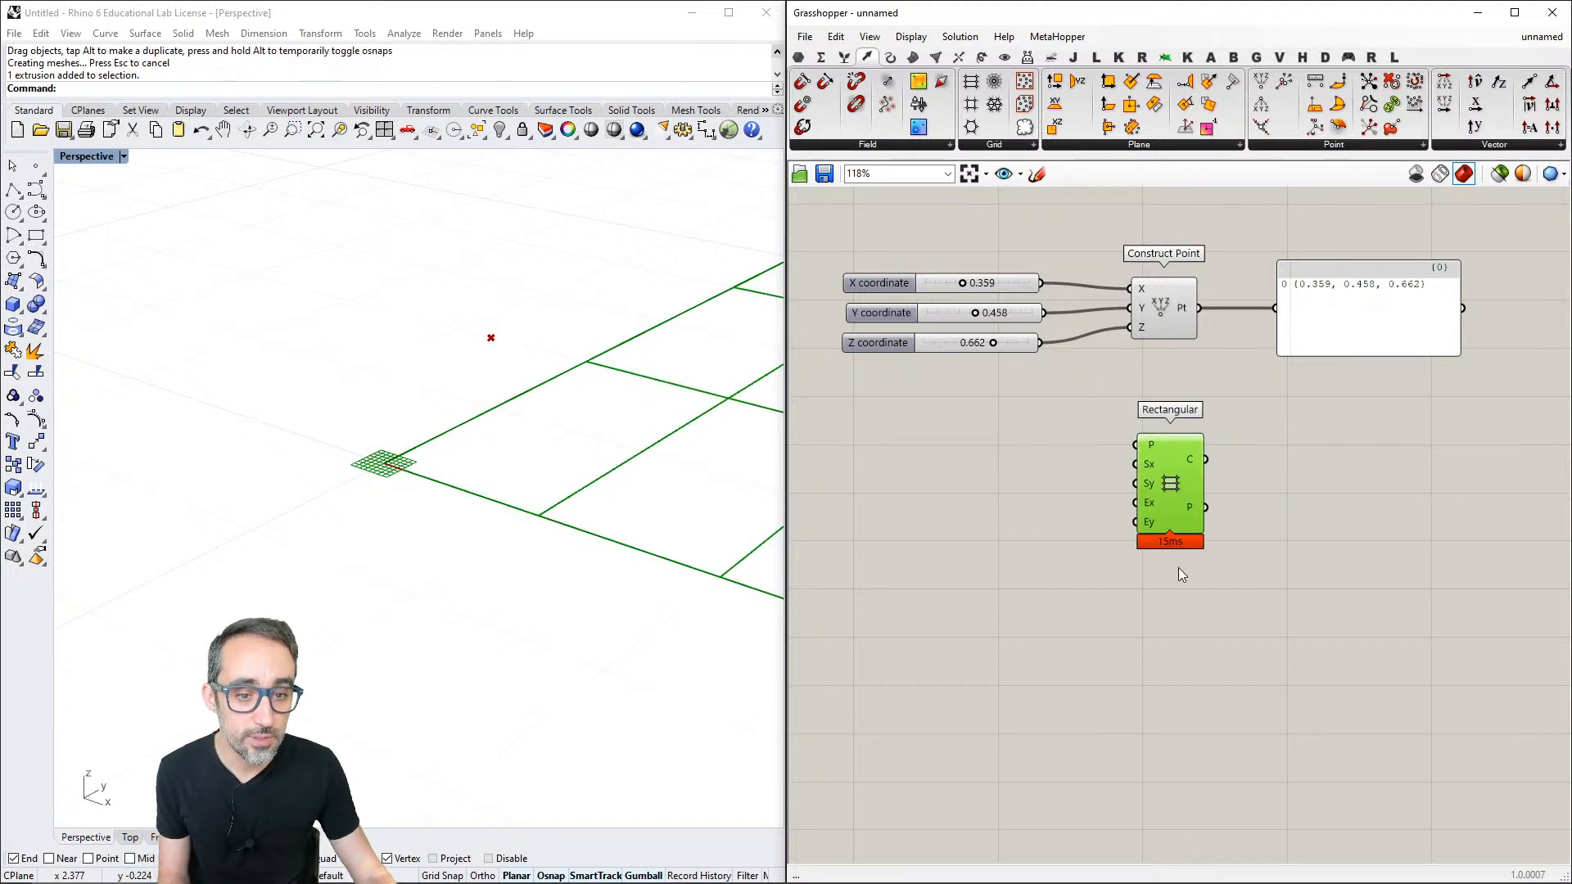
scroll(1167, 548, up, 5)
scroll(1155, 530, down, 5)
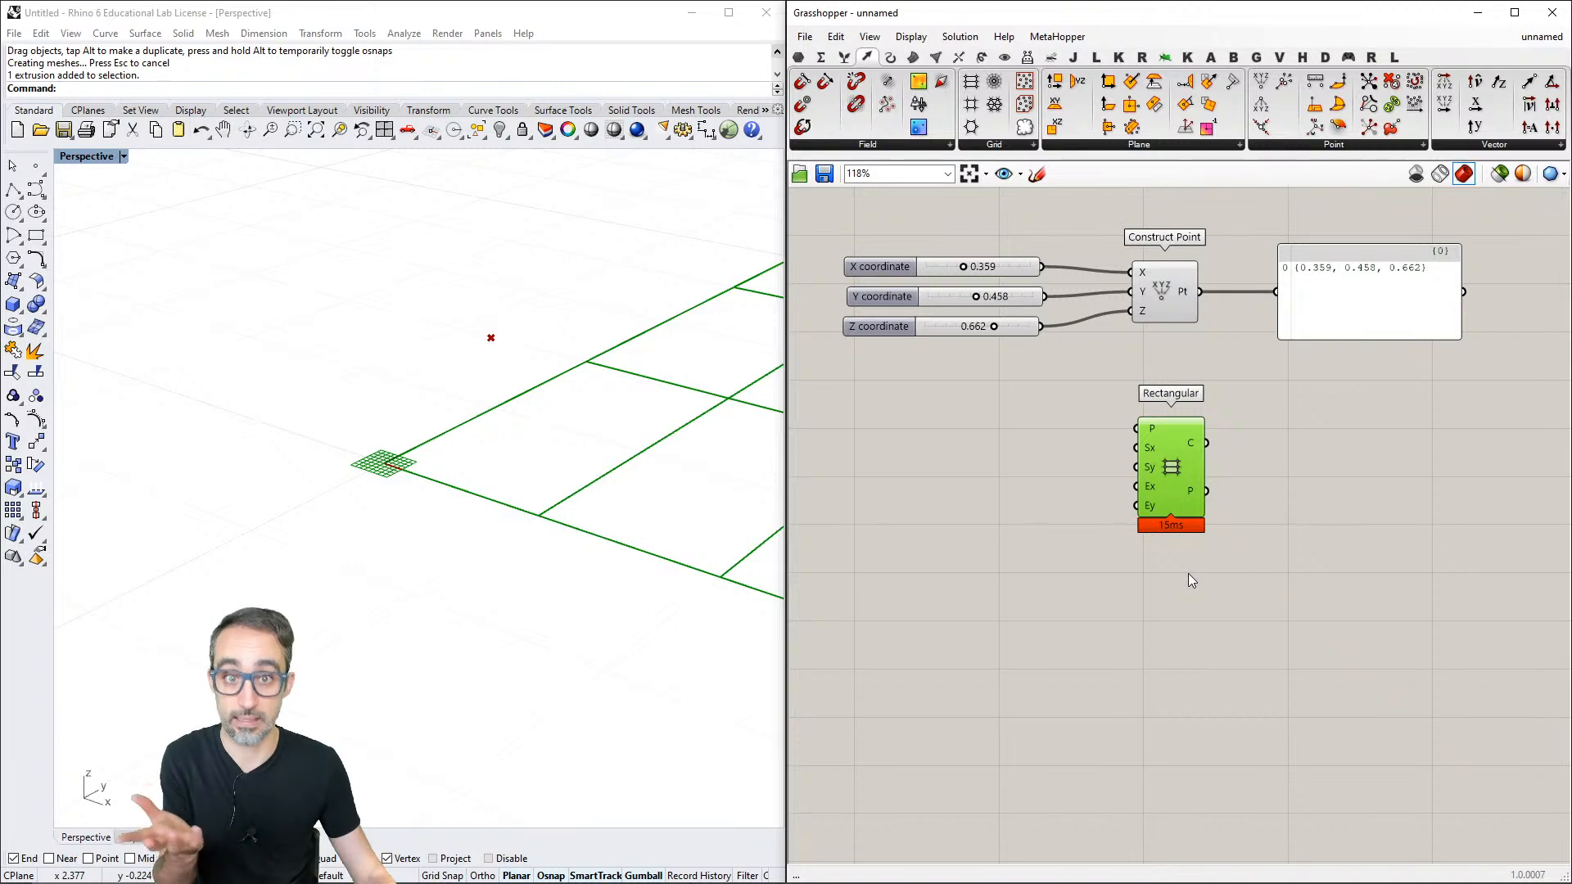
right_drag(1192, 580, 1176, 556)
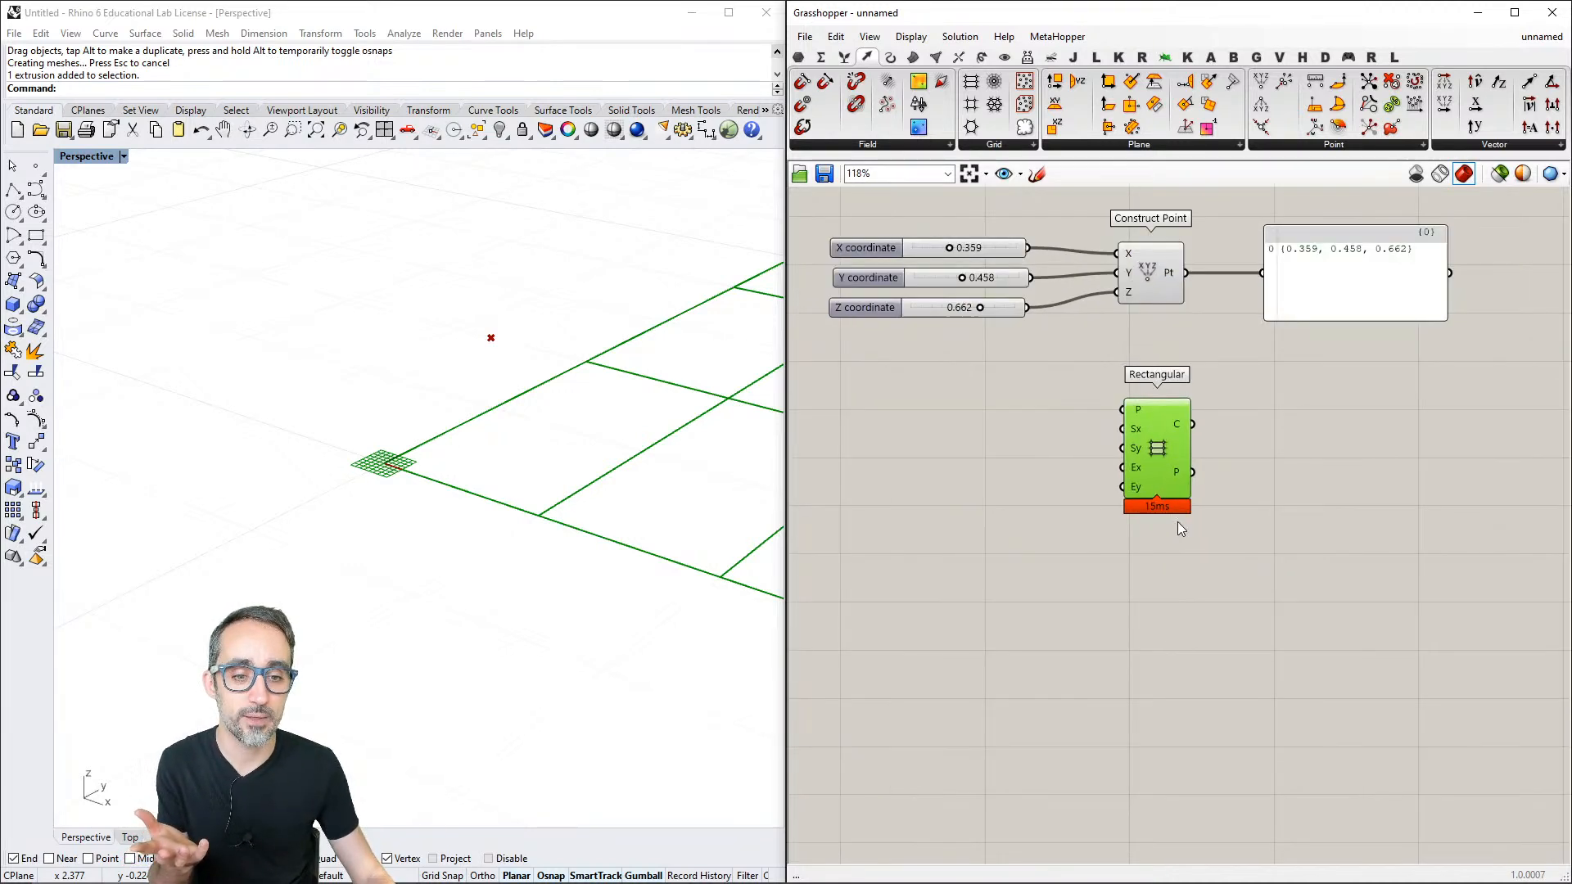
click(1177, 524)
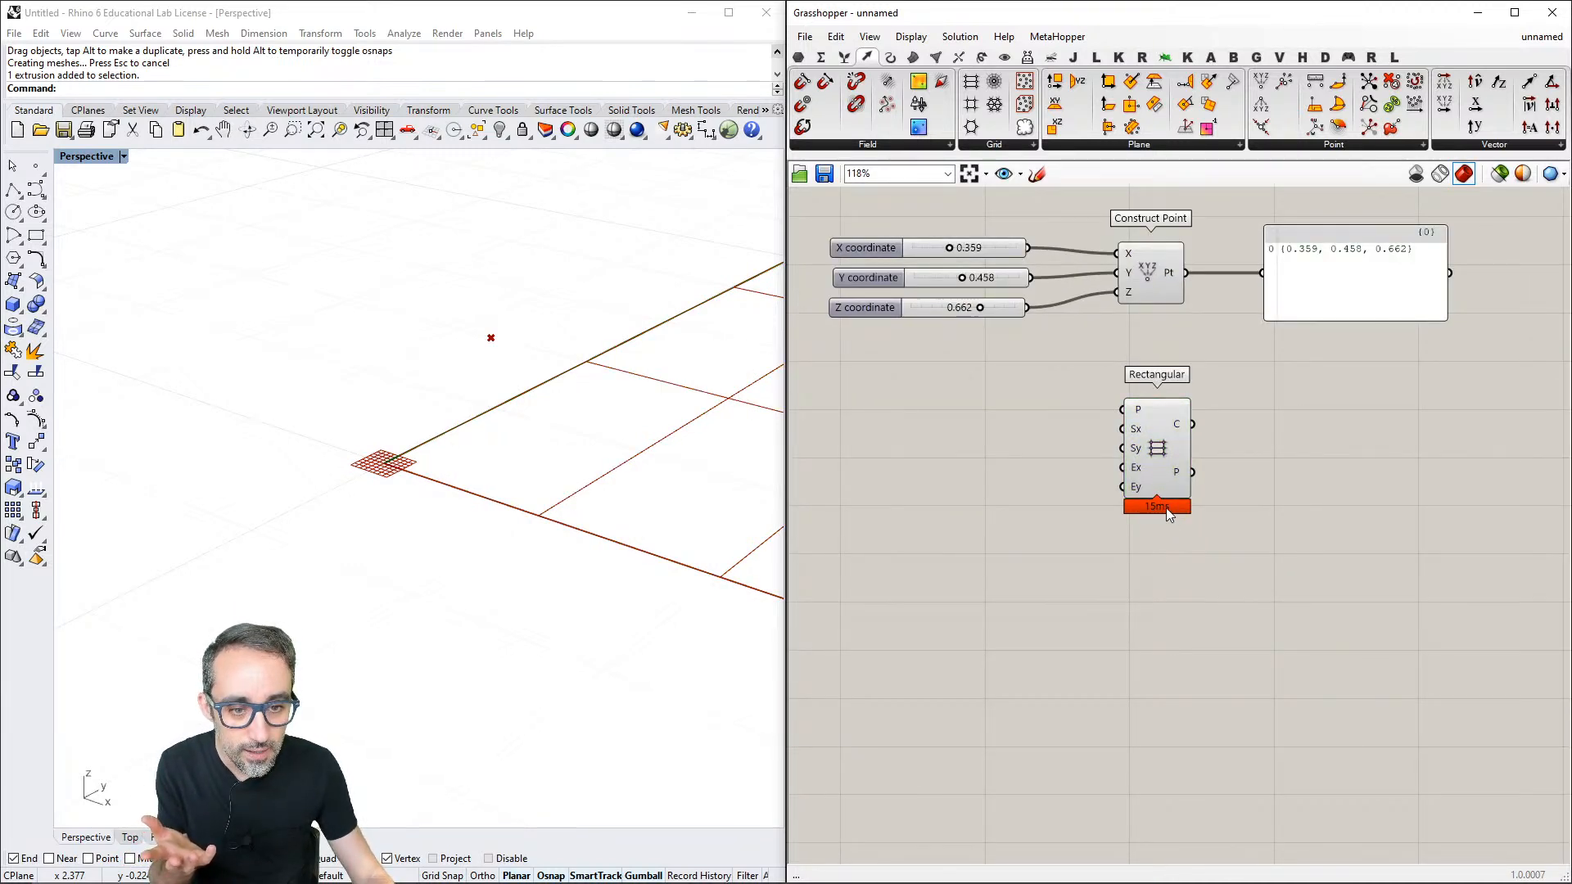
- Turn the Profiler canvas widget off and back on
click(912, 37)
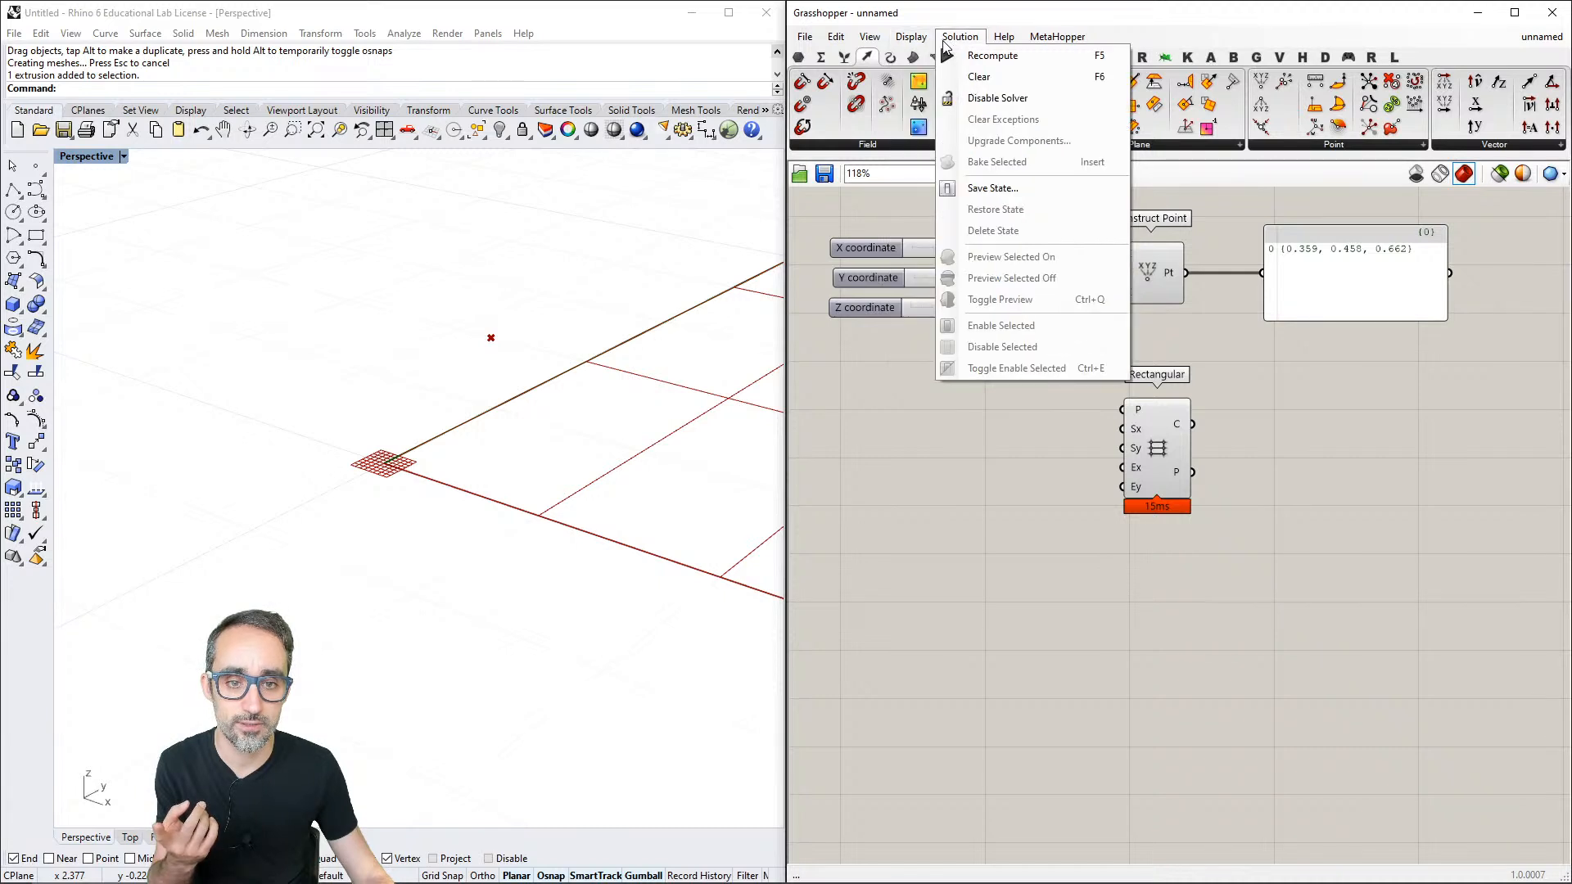
click(1139, 411)
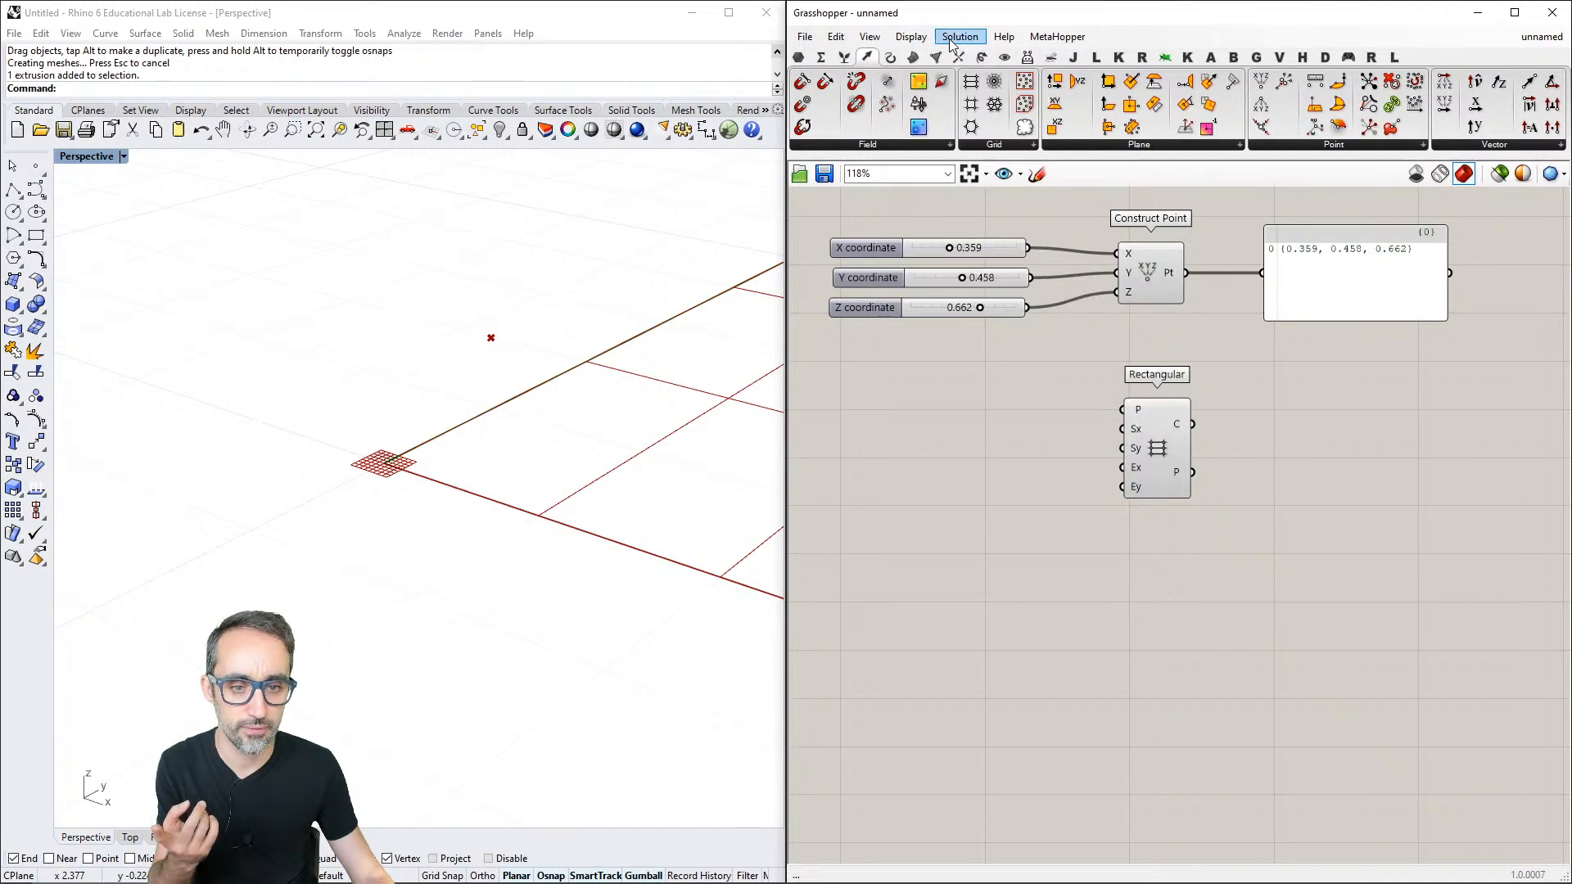
click(912, 37)
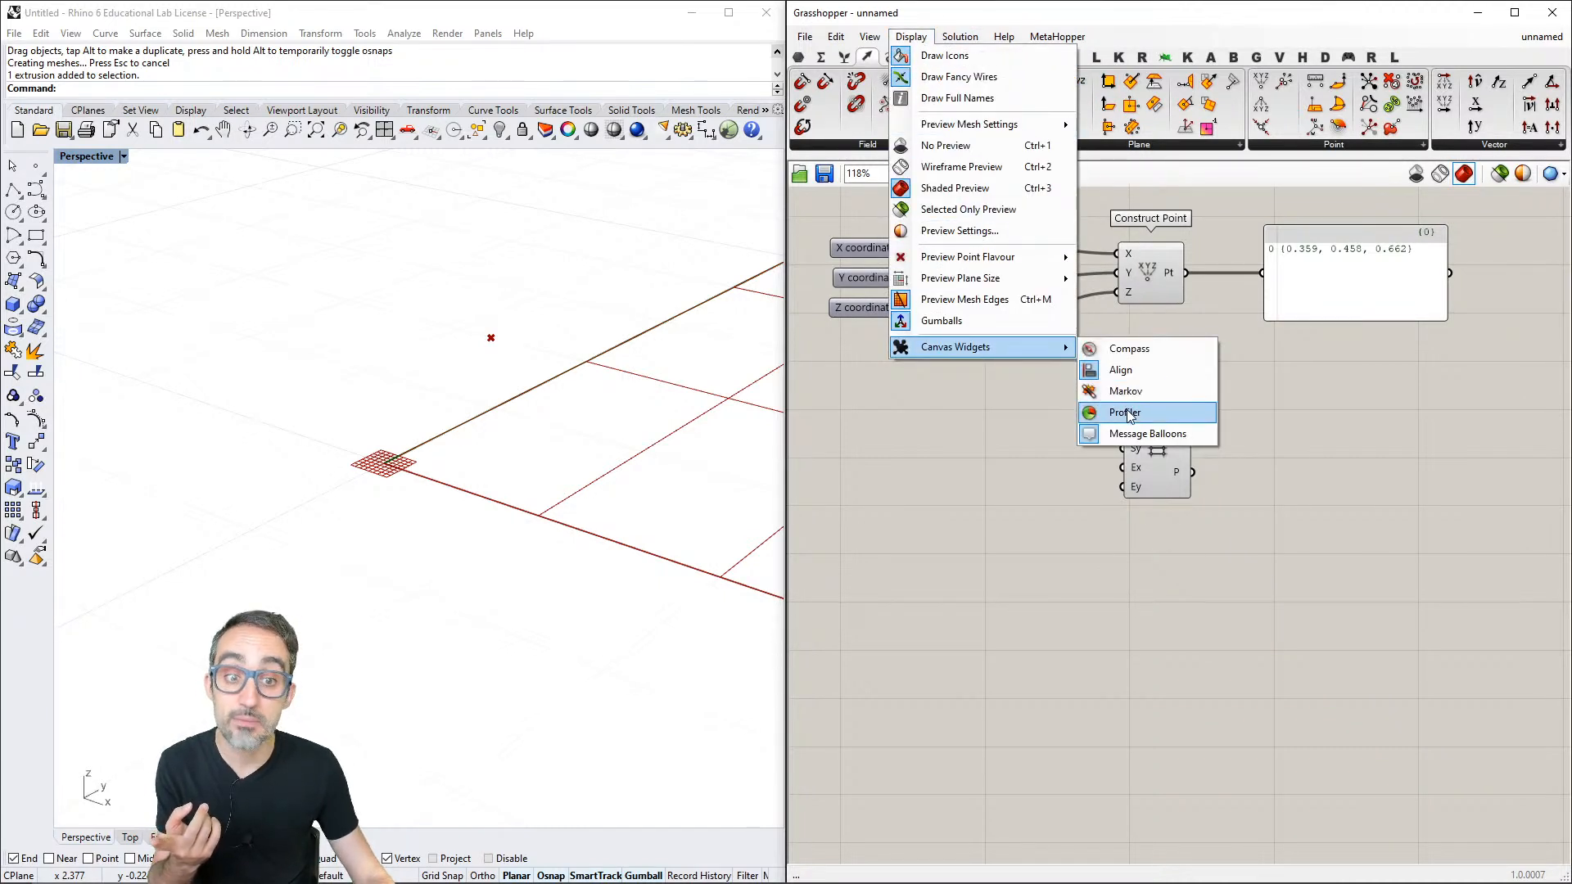
click(1128, 412)
- Delete the Rectangular grid component below Construct Point
scroll(1053, 449, down, 1)
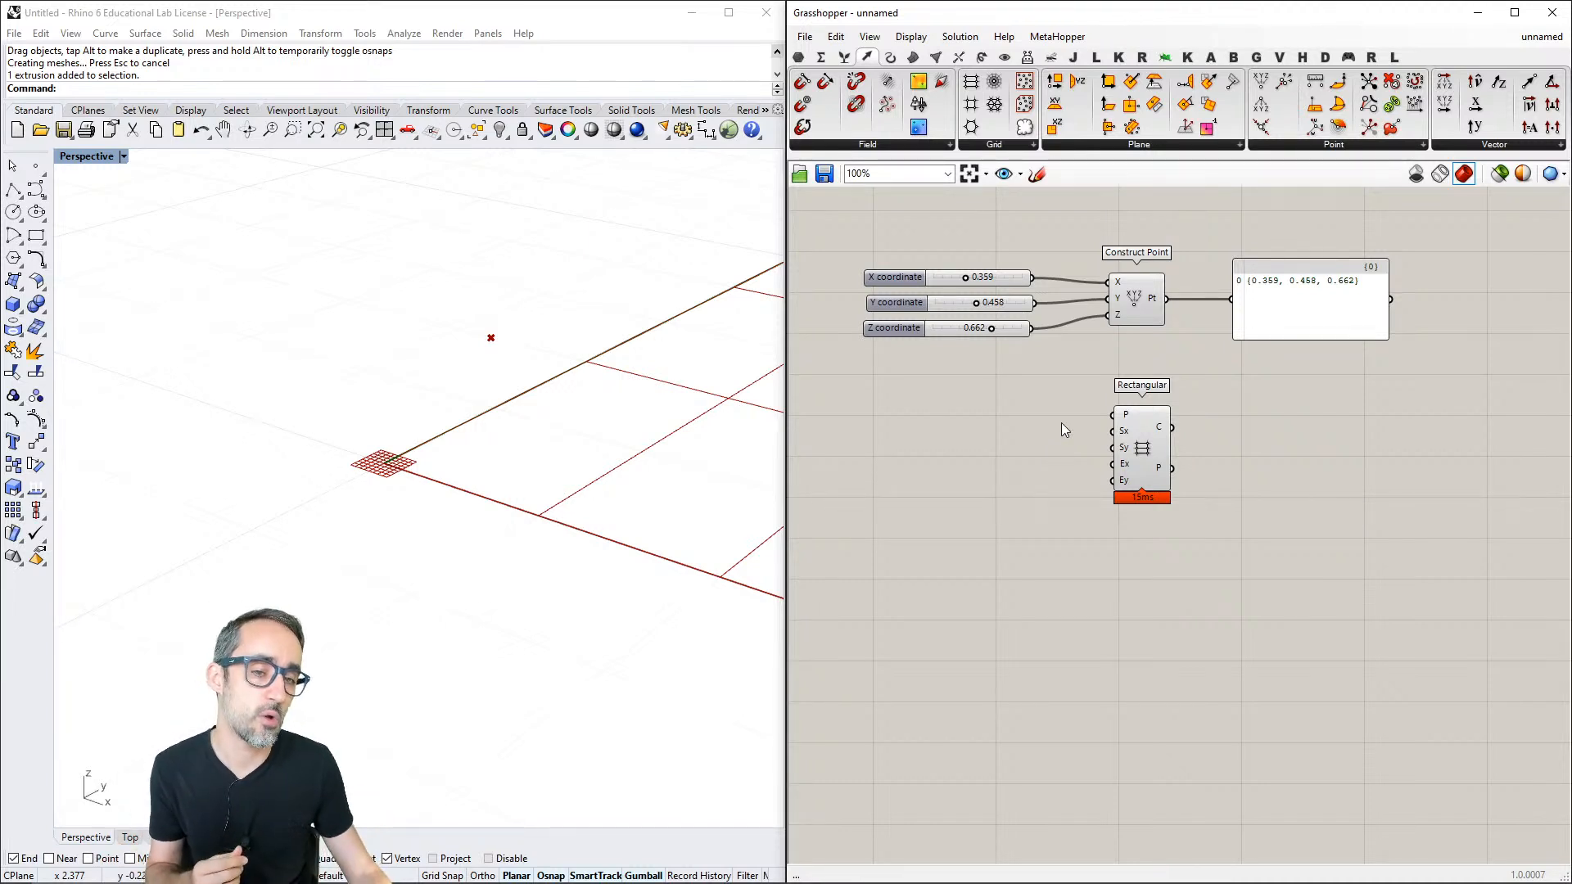
click(1146, 449)
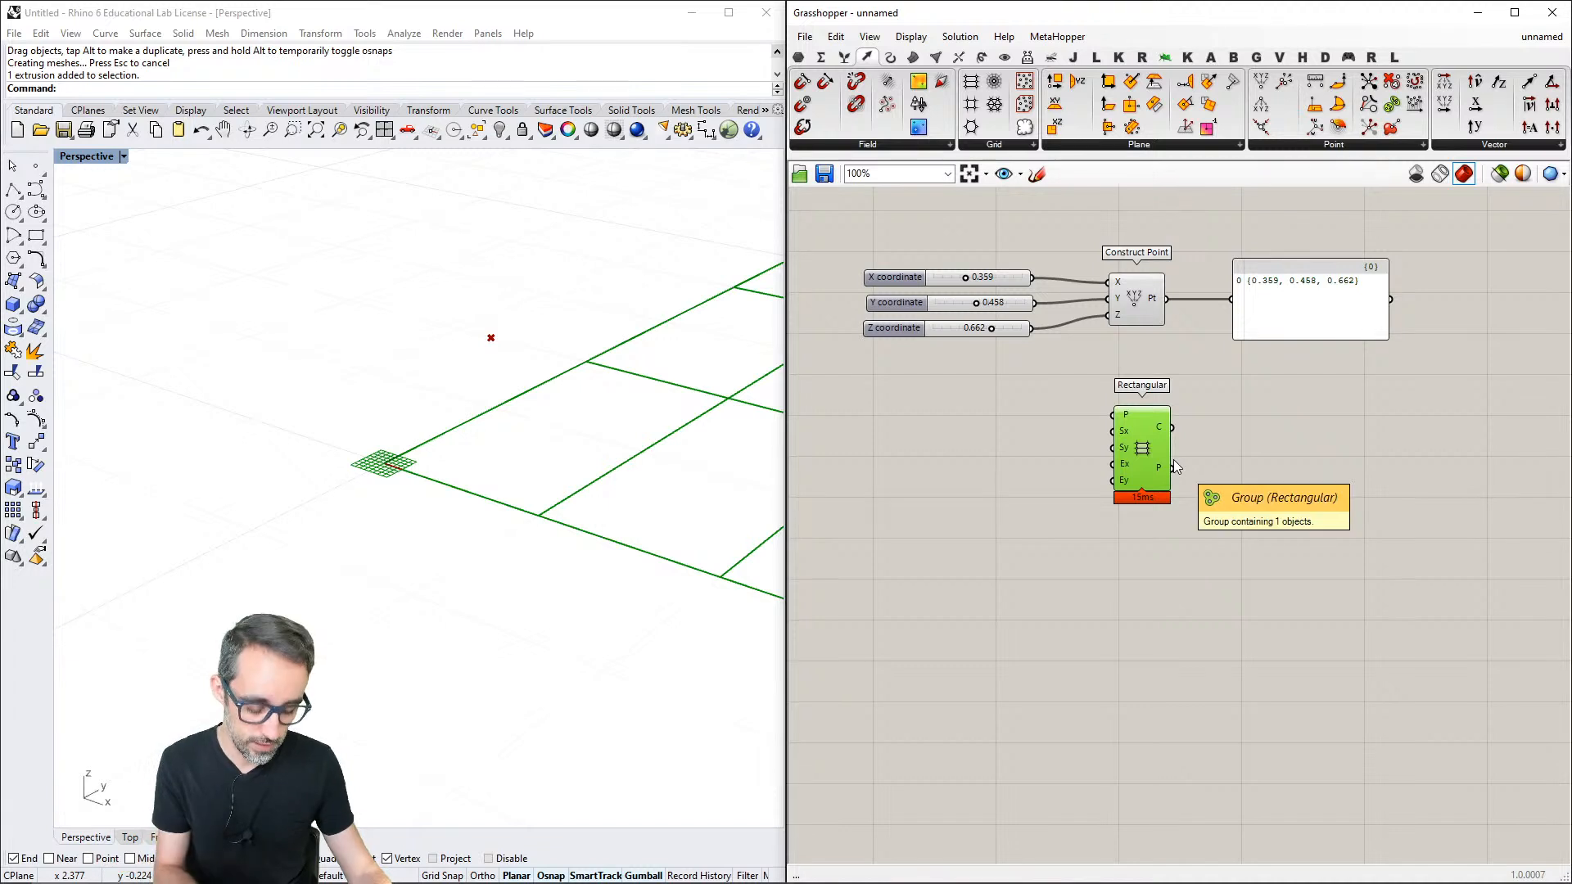
key(Delete)
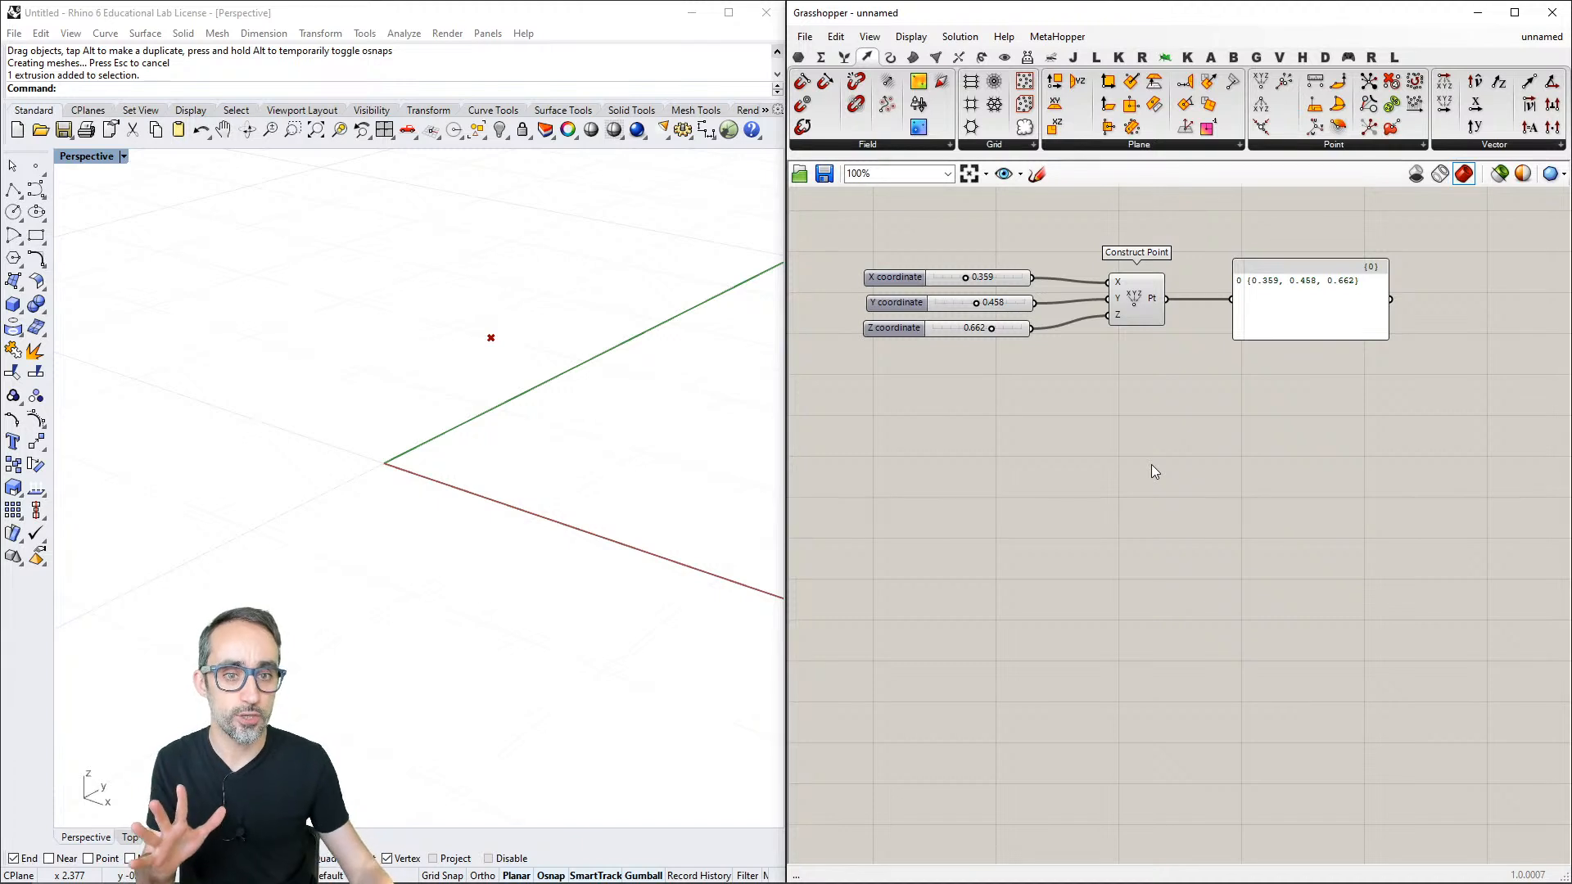
- Delete the whole Construct Point definition, including its coordinate sliders and panel
scroll(1151, 465, up, 2)
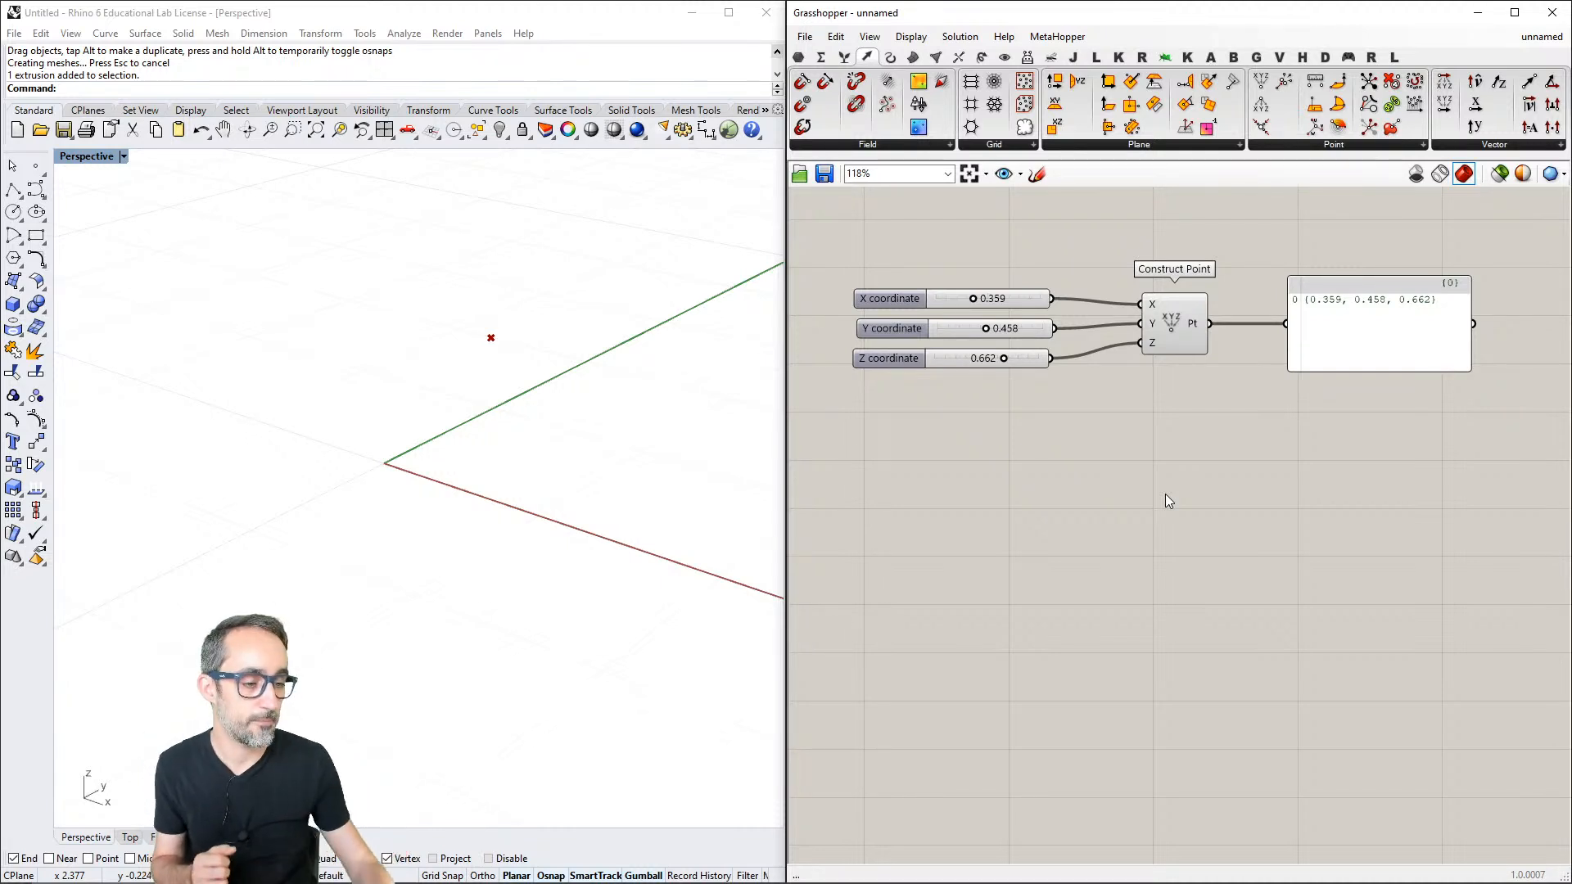
right_click(1143, 373)
click(1063, 403)
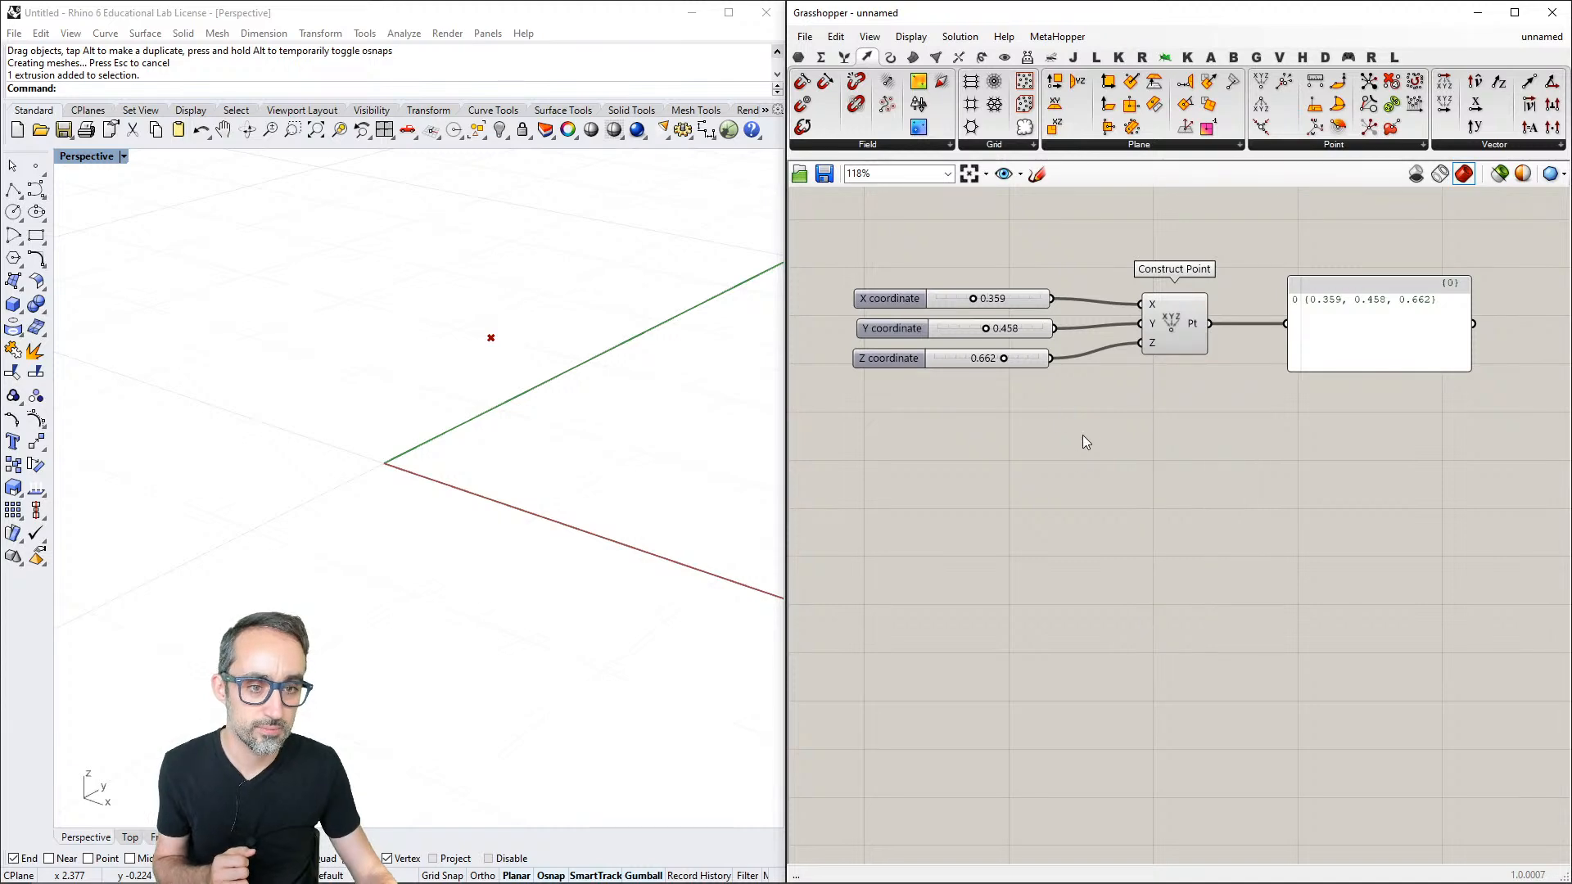
right_drag(1176, 447, 1112, 475)
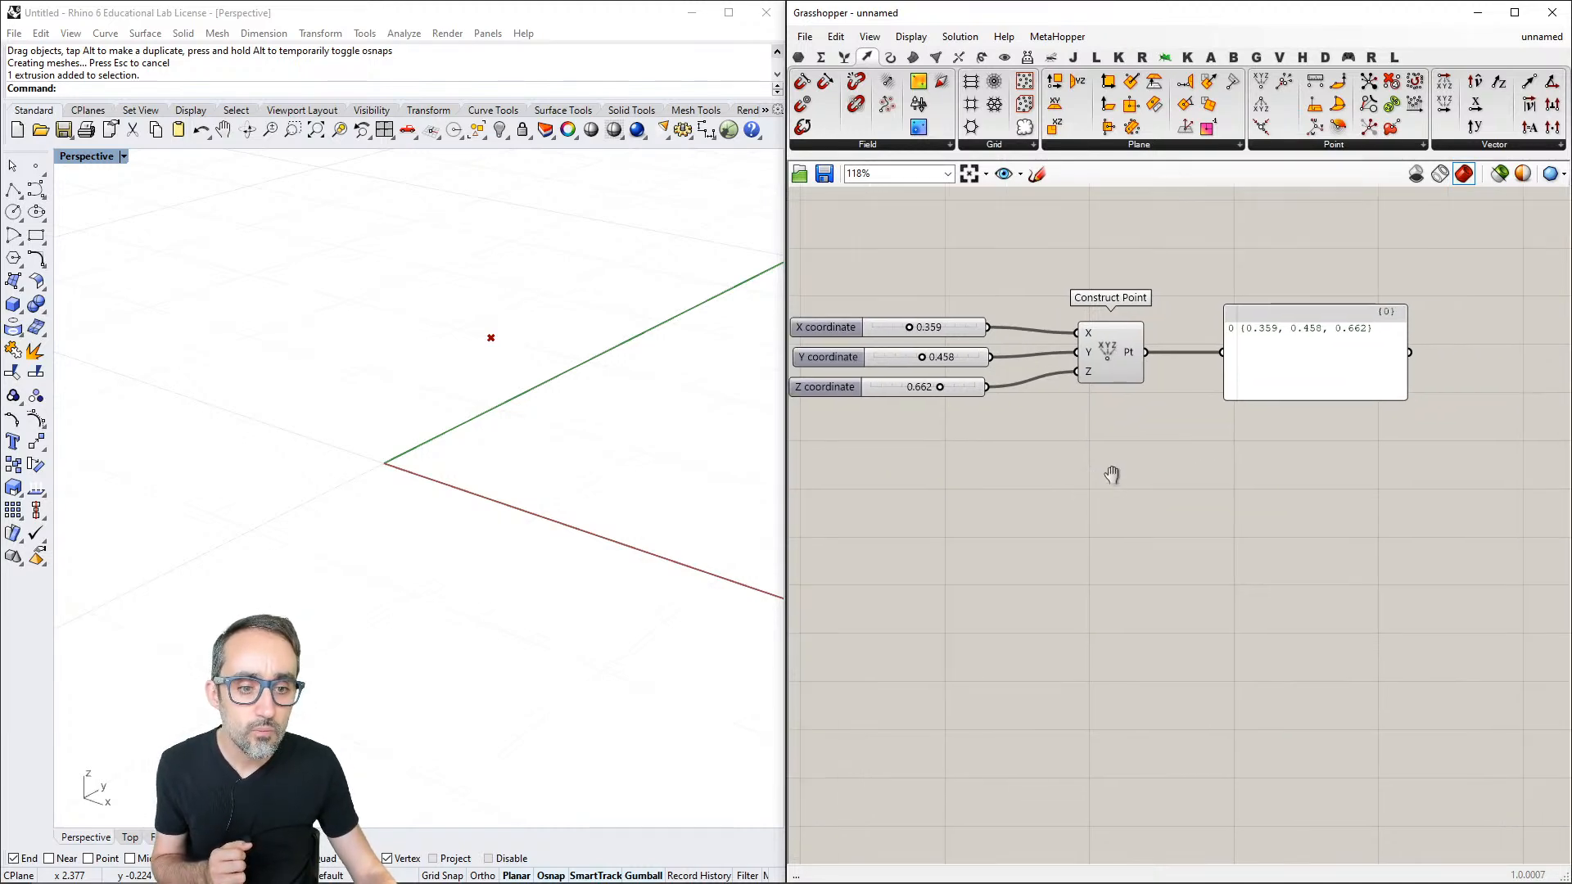
scroll(1139, 494, down, 3)
scroll(1098, 450, up, 2)
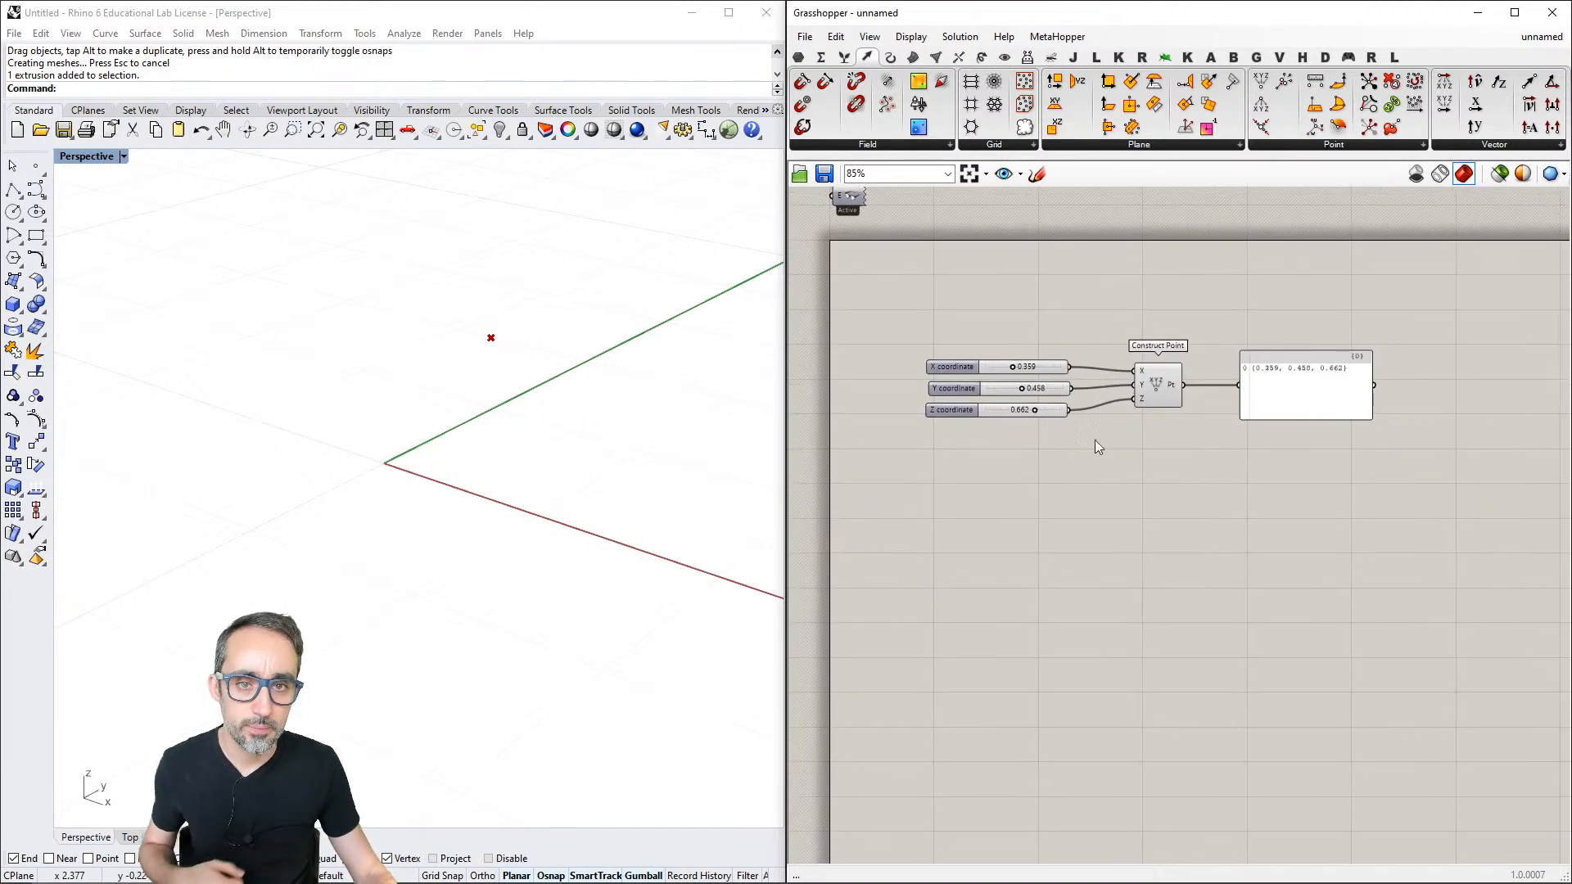
drag(1421, 300, 950, 451)
key(Delete)
scroll(974, 426, down, 2)
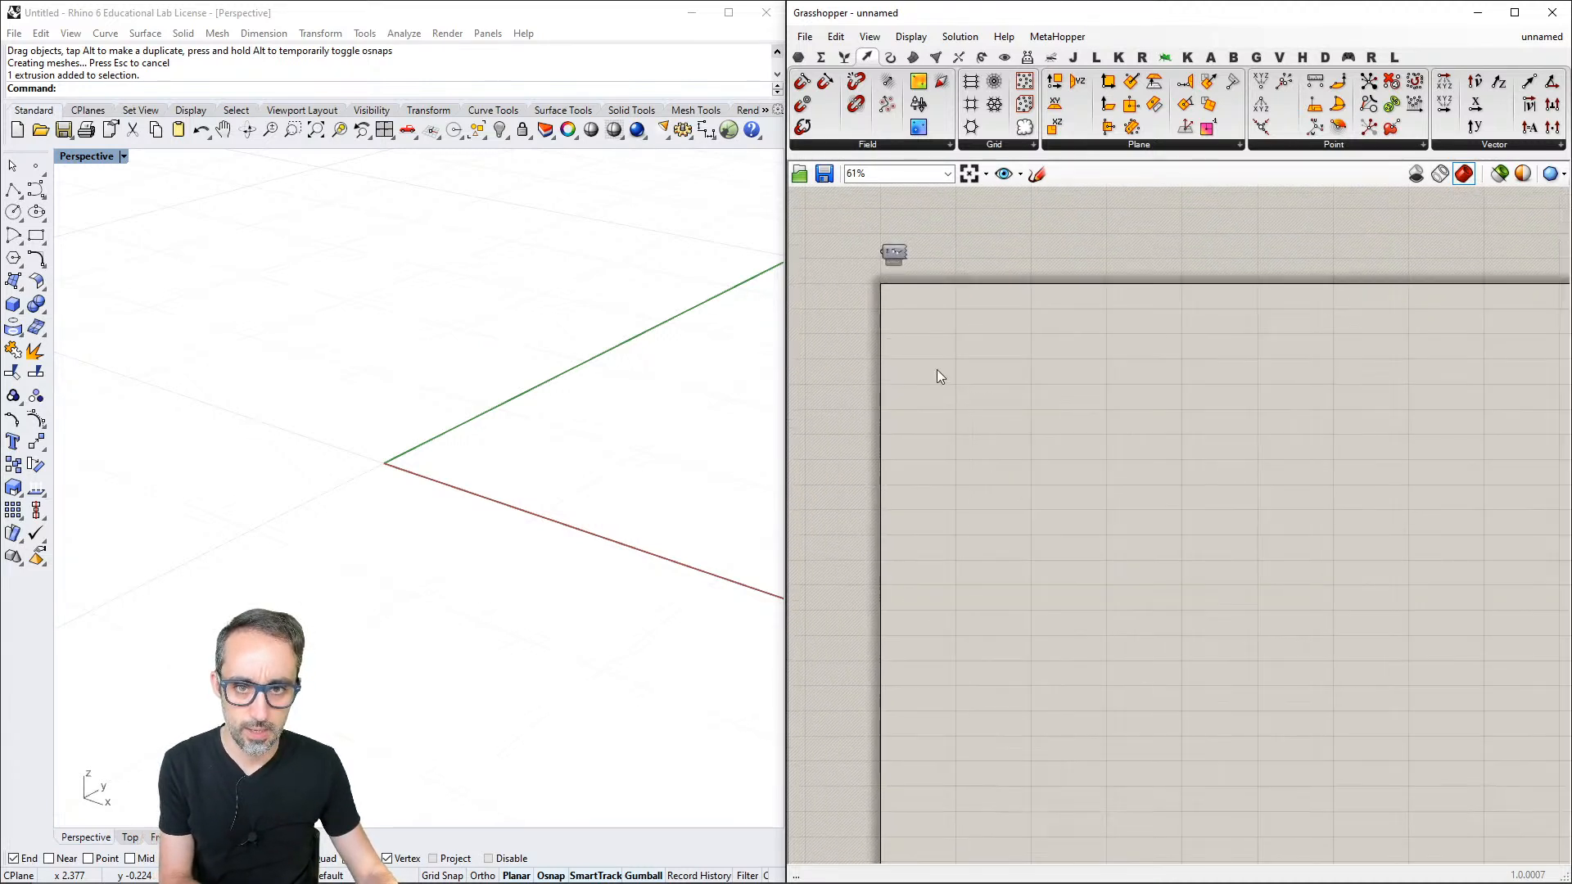
- Delete the leftover component above the corner of the canvas so the document is empty
drag(913, 387, 915, 322)
key(Delete)
right_drag(1020, 610, 964, 448)
scroll(1014, 493, up, 1)
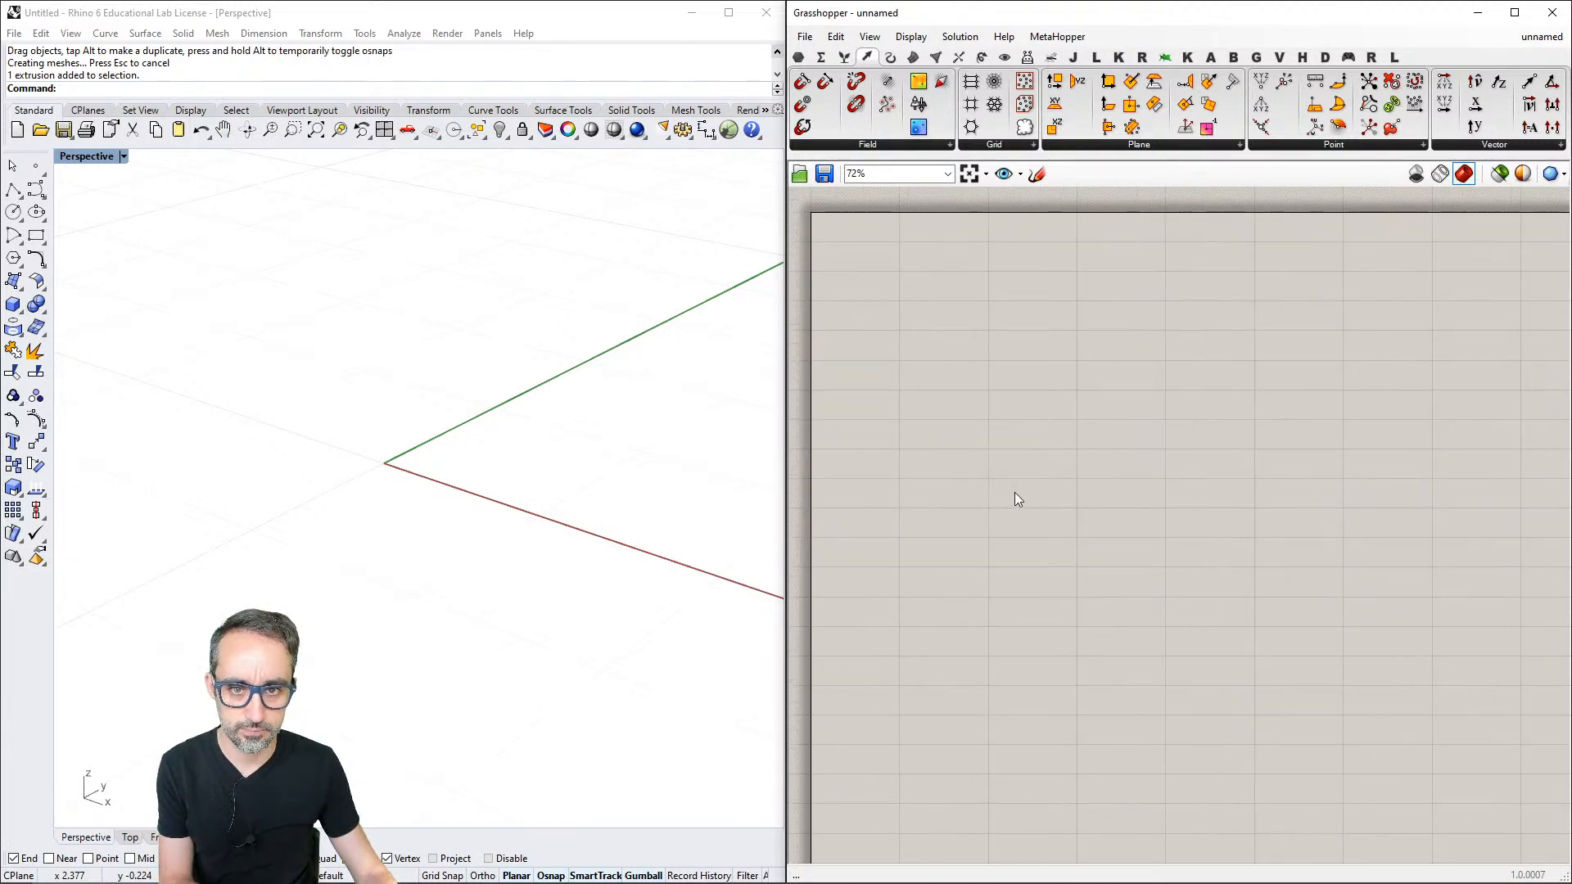
right_drag(1015, 493, 1010, 491)
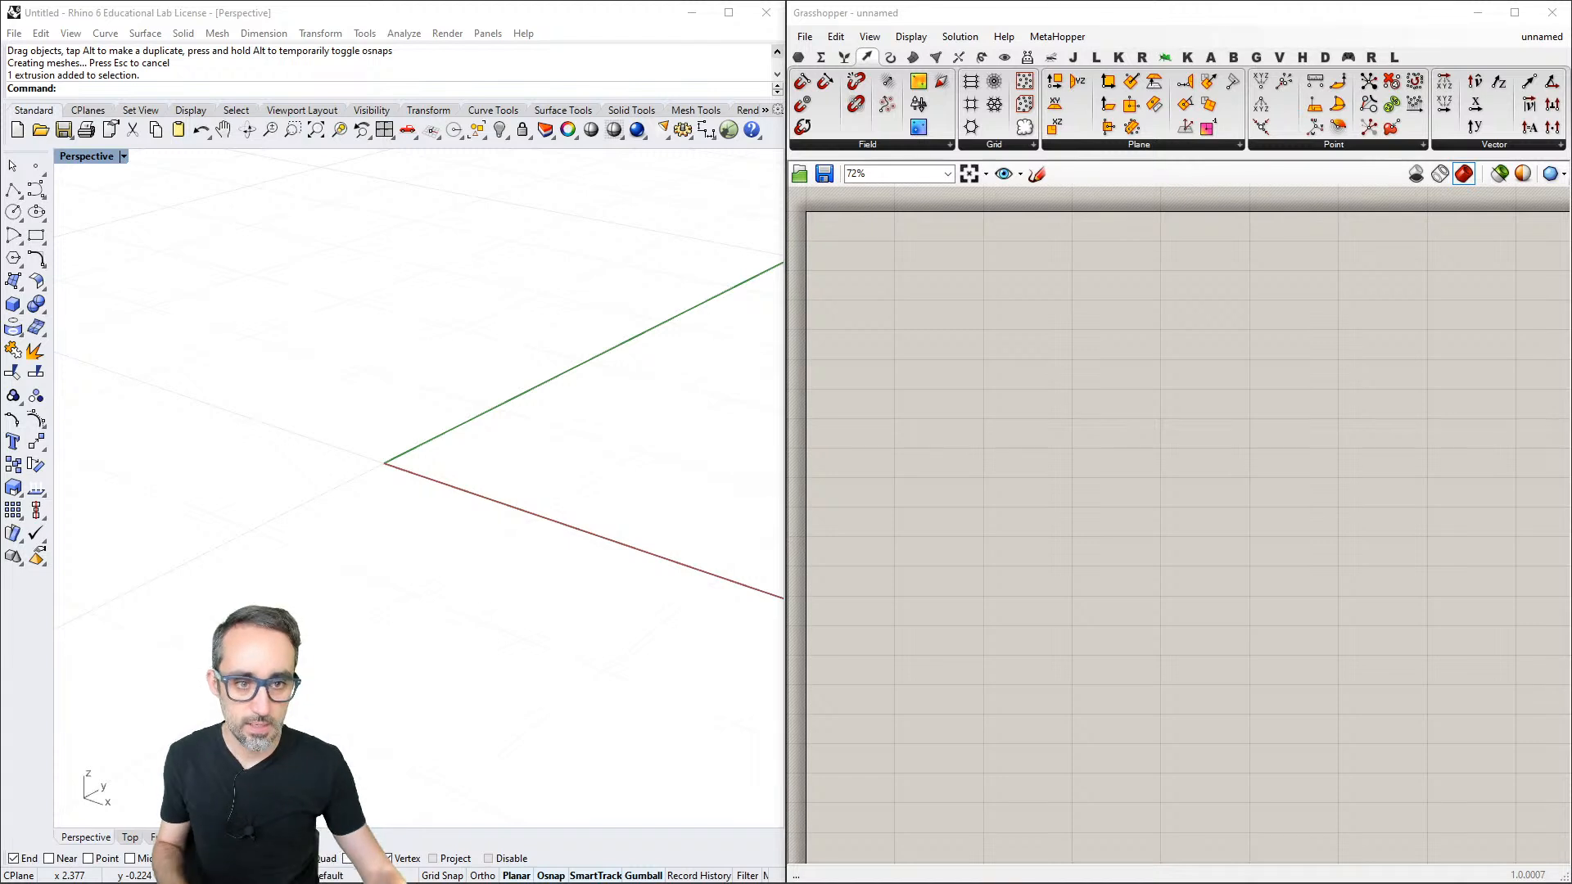
- Paste the copied Construct Point definition onto the canvas and delete its Rectangular grid component
click(1179, 511)
key(ctrl+v)
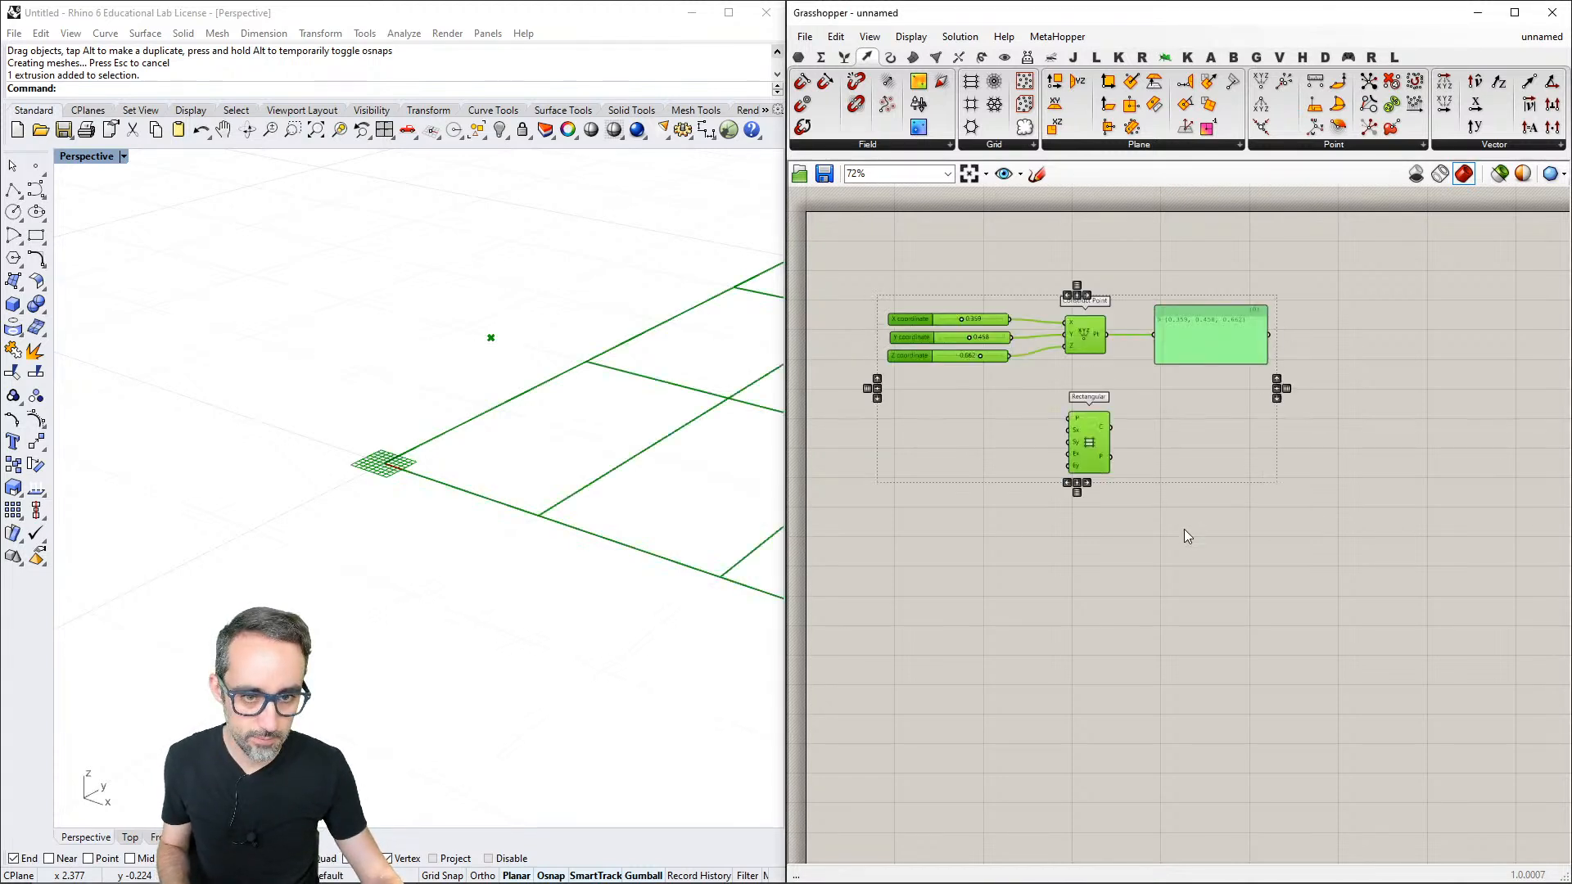
click(1177, 519)
click(1088, 434)
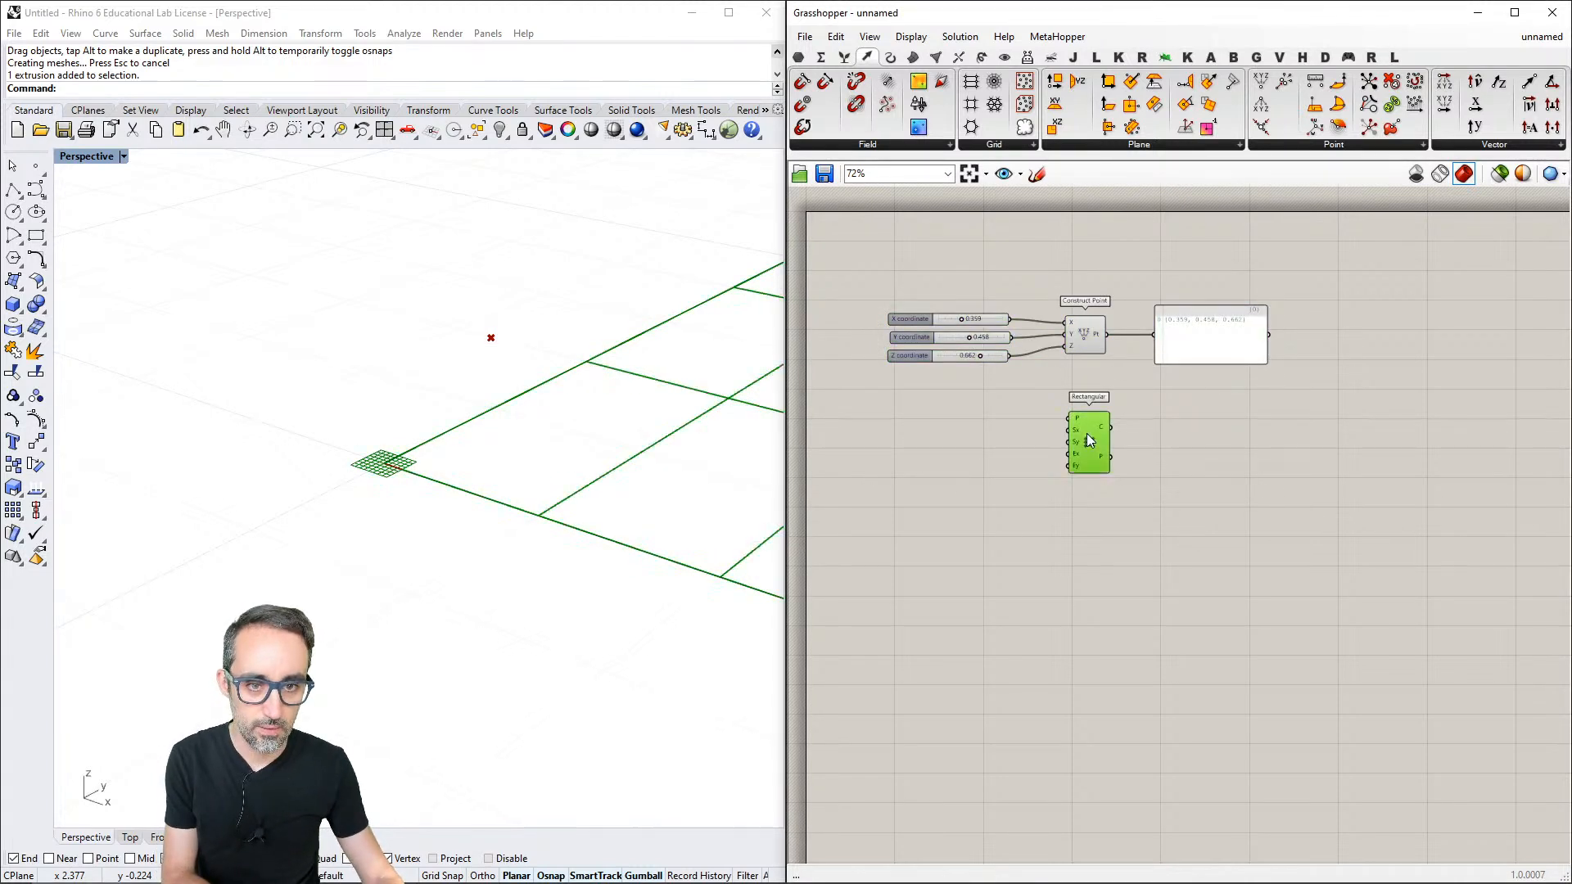
key(Delete)
scroll(1086, 455, up, 3)
- Align the three coordinate sliders with each other, close up the Z slider and distribute them at equal vertical spacing
drag(1041, 310, 807, 414)
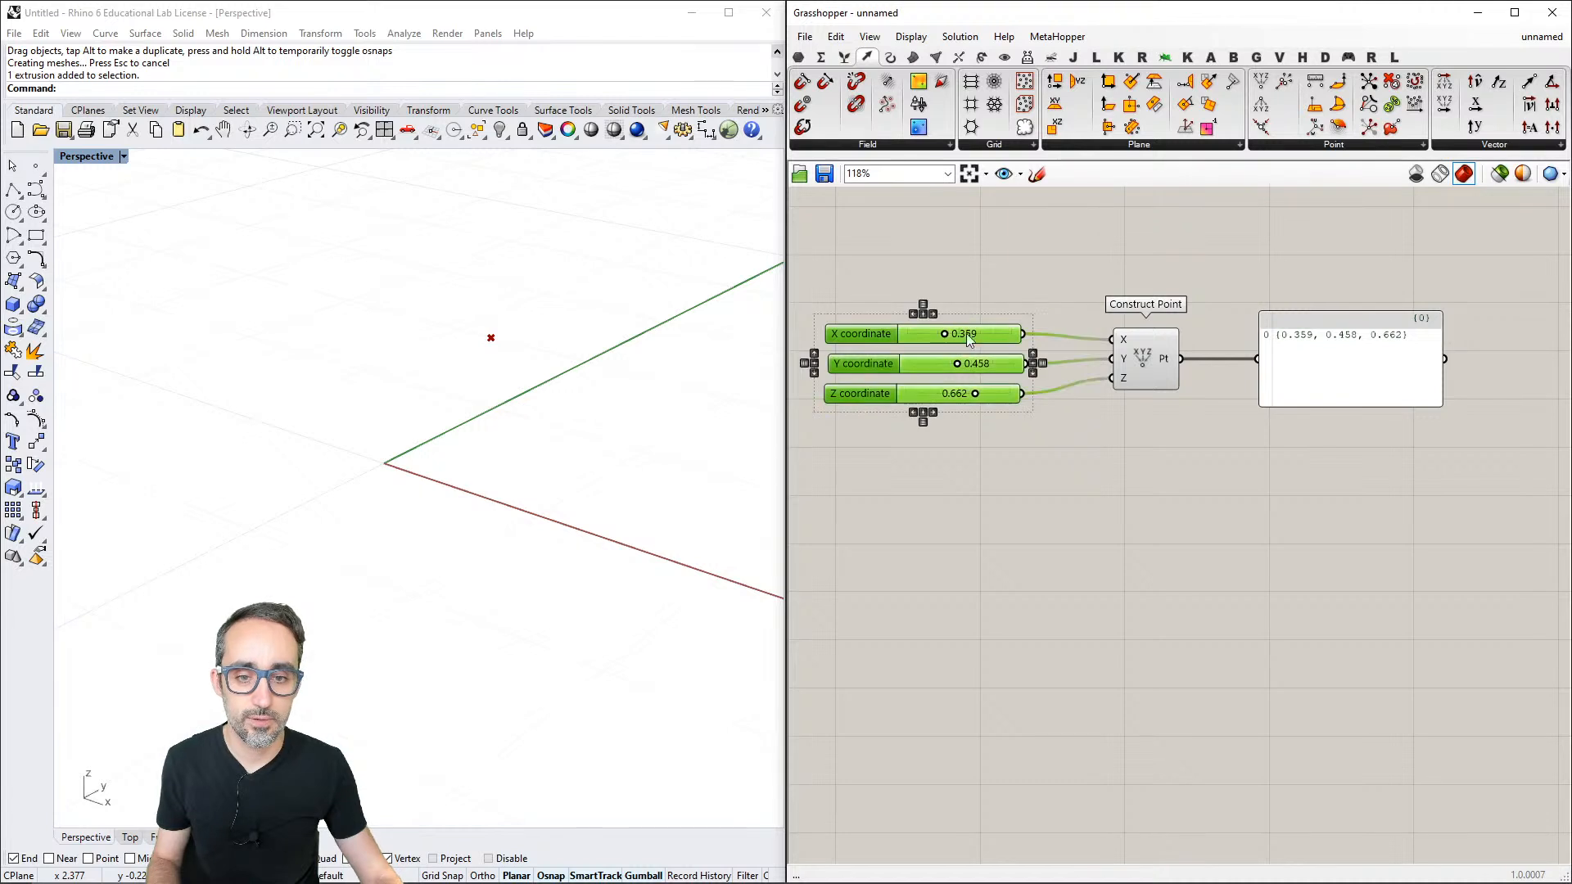
click(1000, 295)
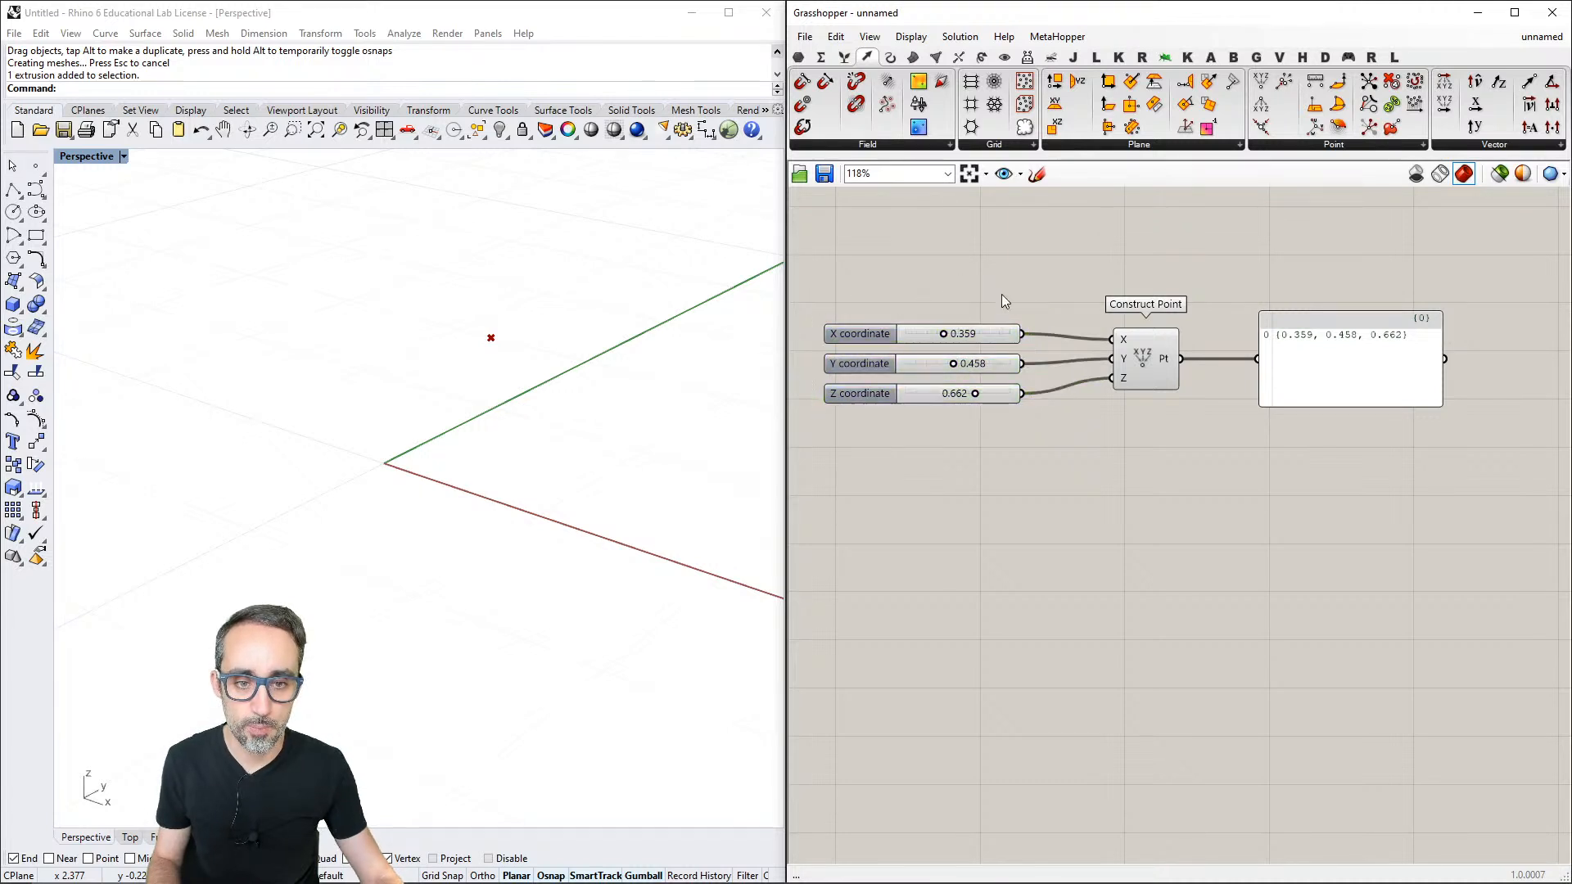
drag(990, 393, 957, 287)
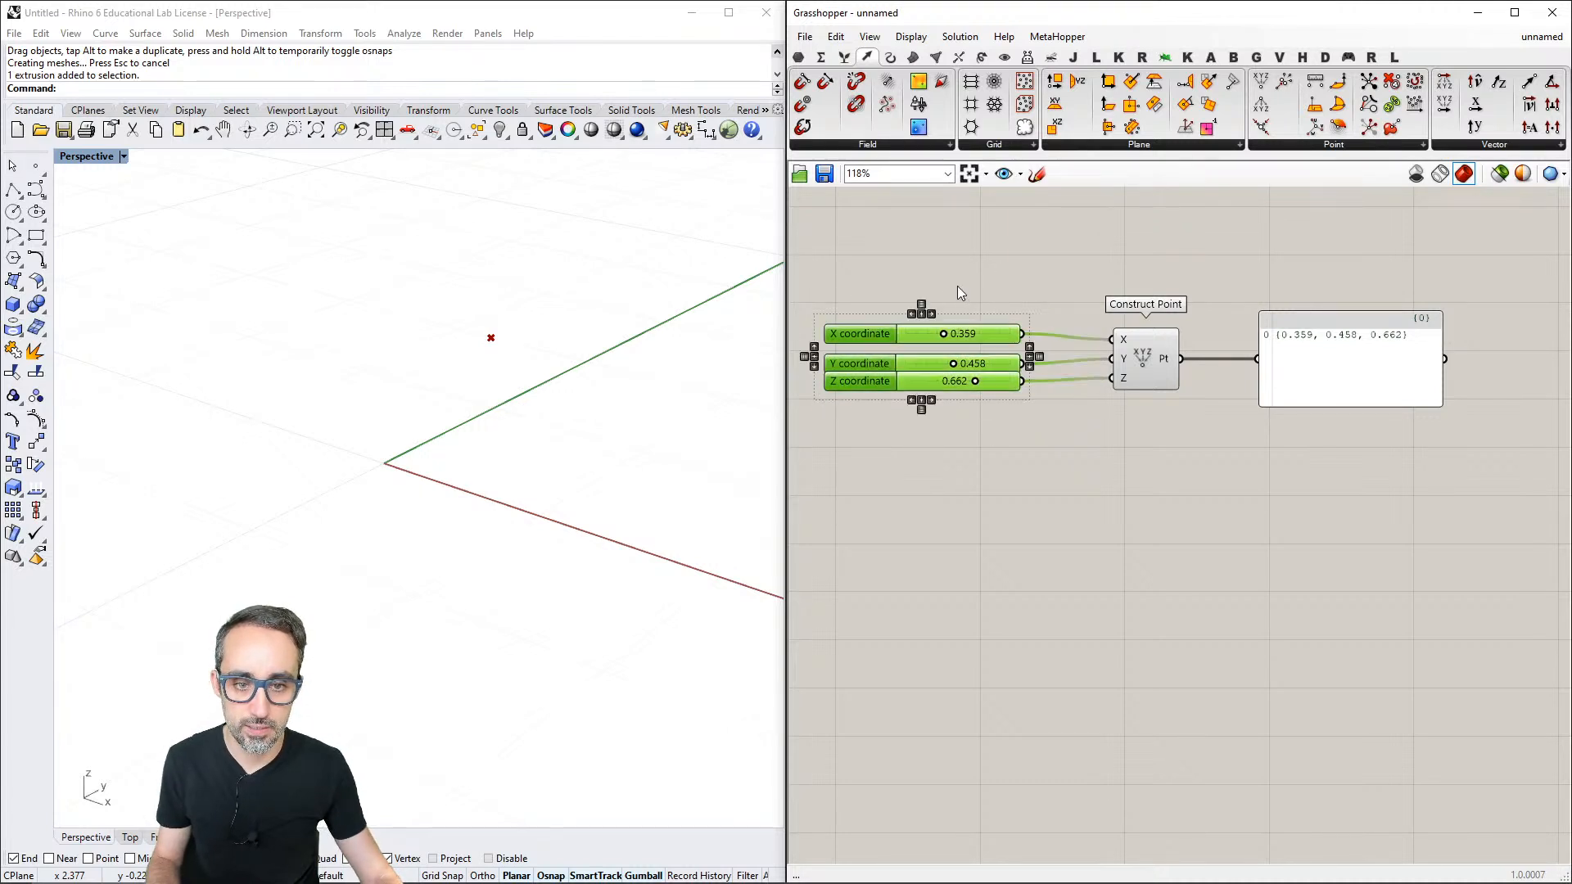
click(929, 314)
click(1027, 297)
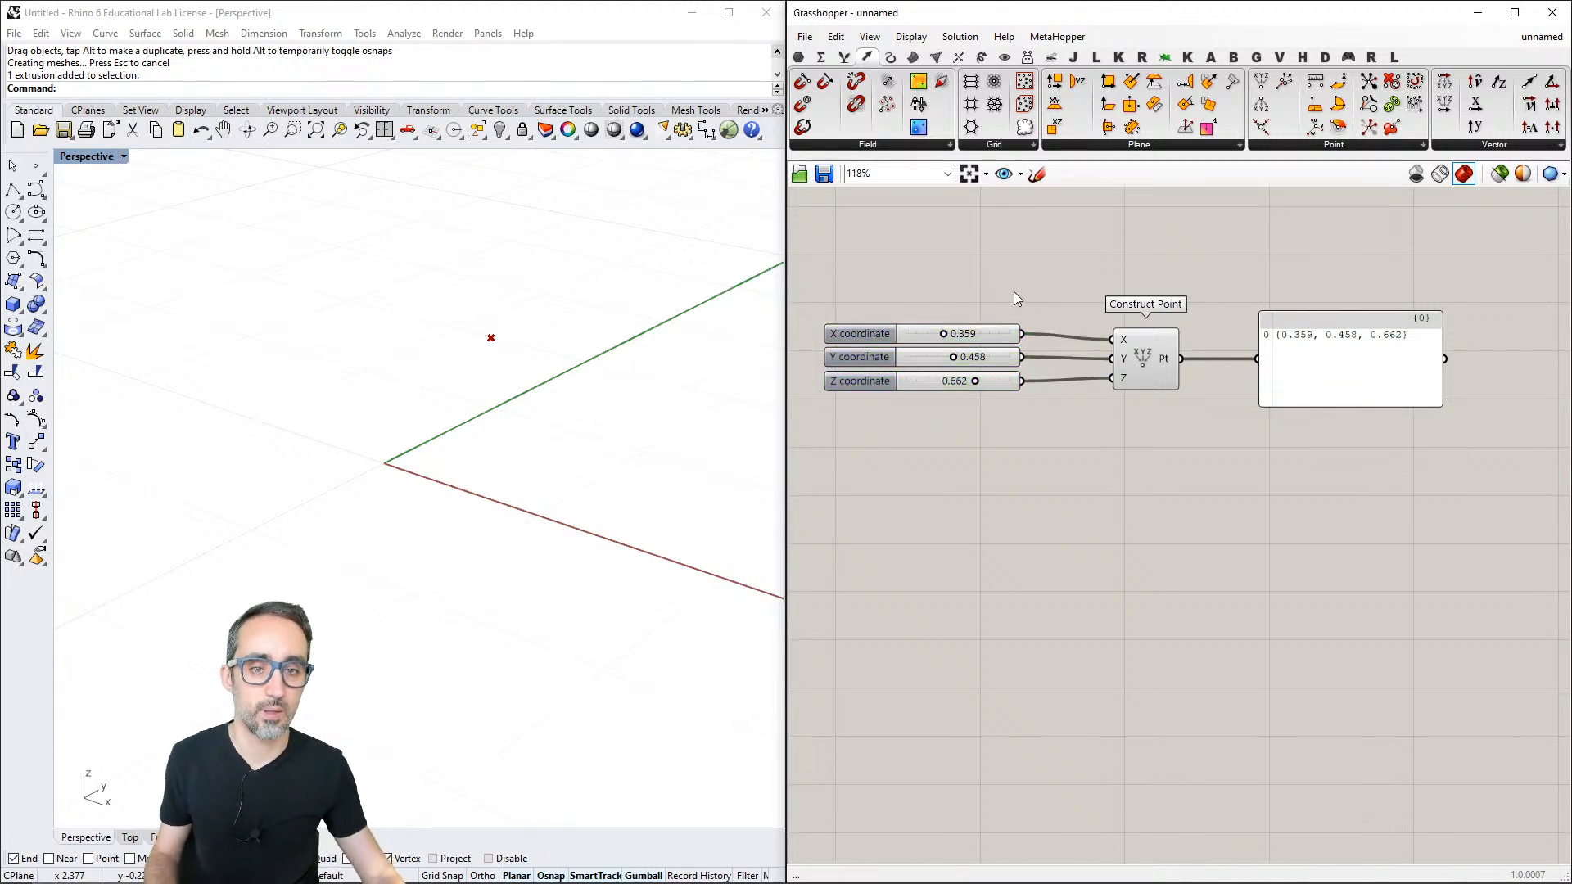
- Show the Params category in the component palette
scroll(1013, 291, down, 3)
scroll(1020, 293, up, 1)
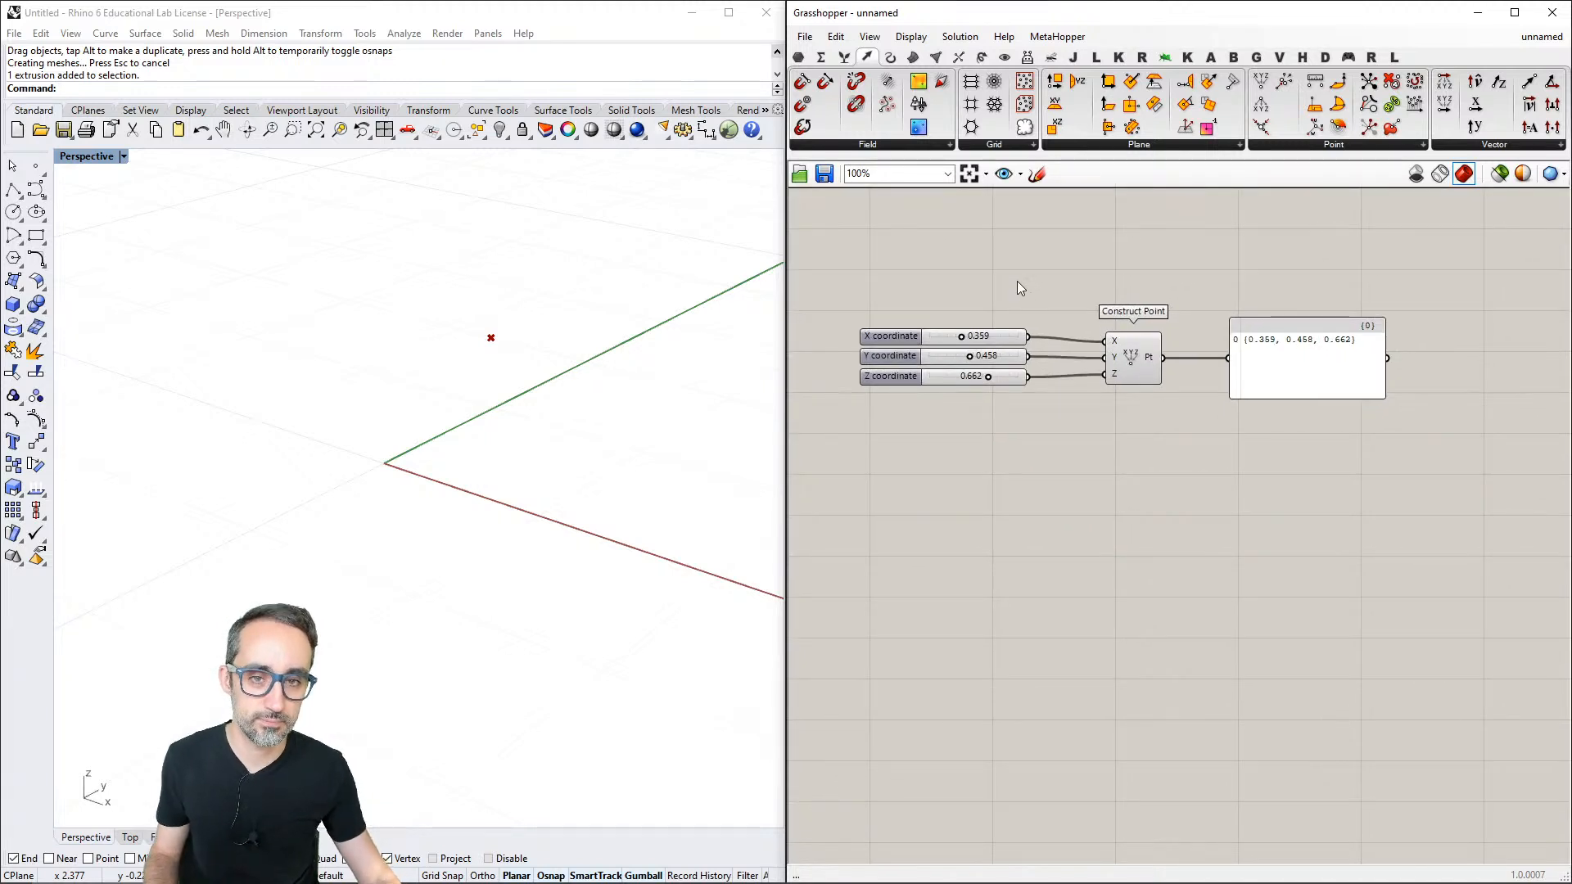
click(798, 57)
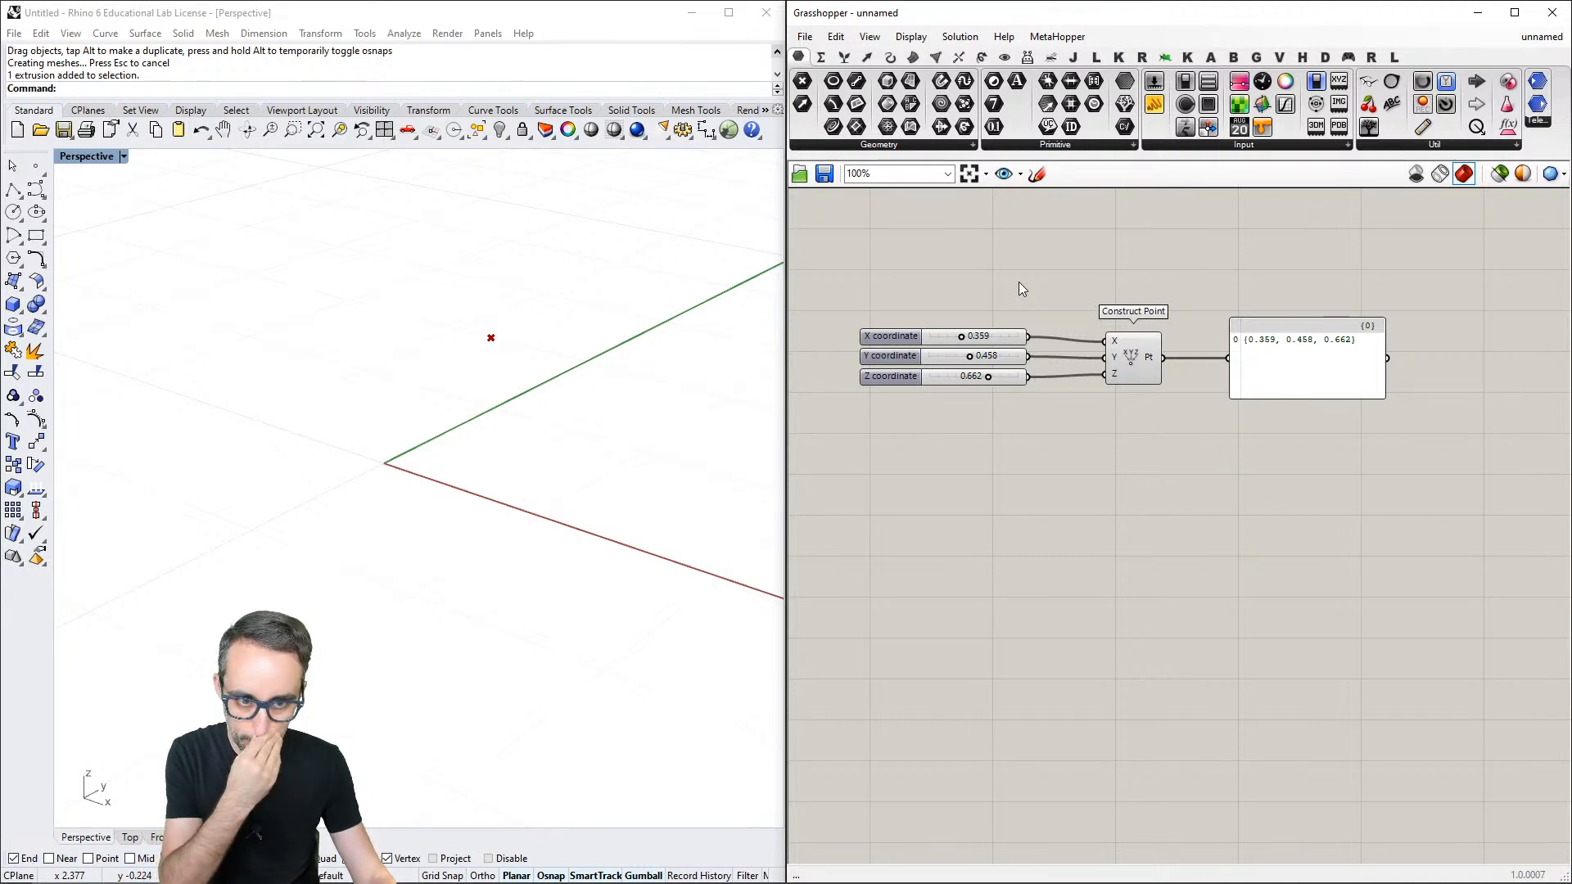
- Add a Cylinder component below the output panel and connect Construct Point's output to its base input
double_click(1189, 486)
text(cylinder)
key(Return)
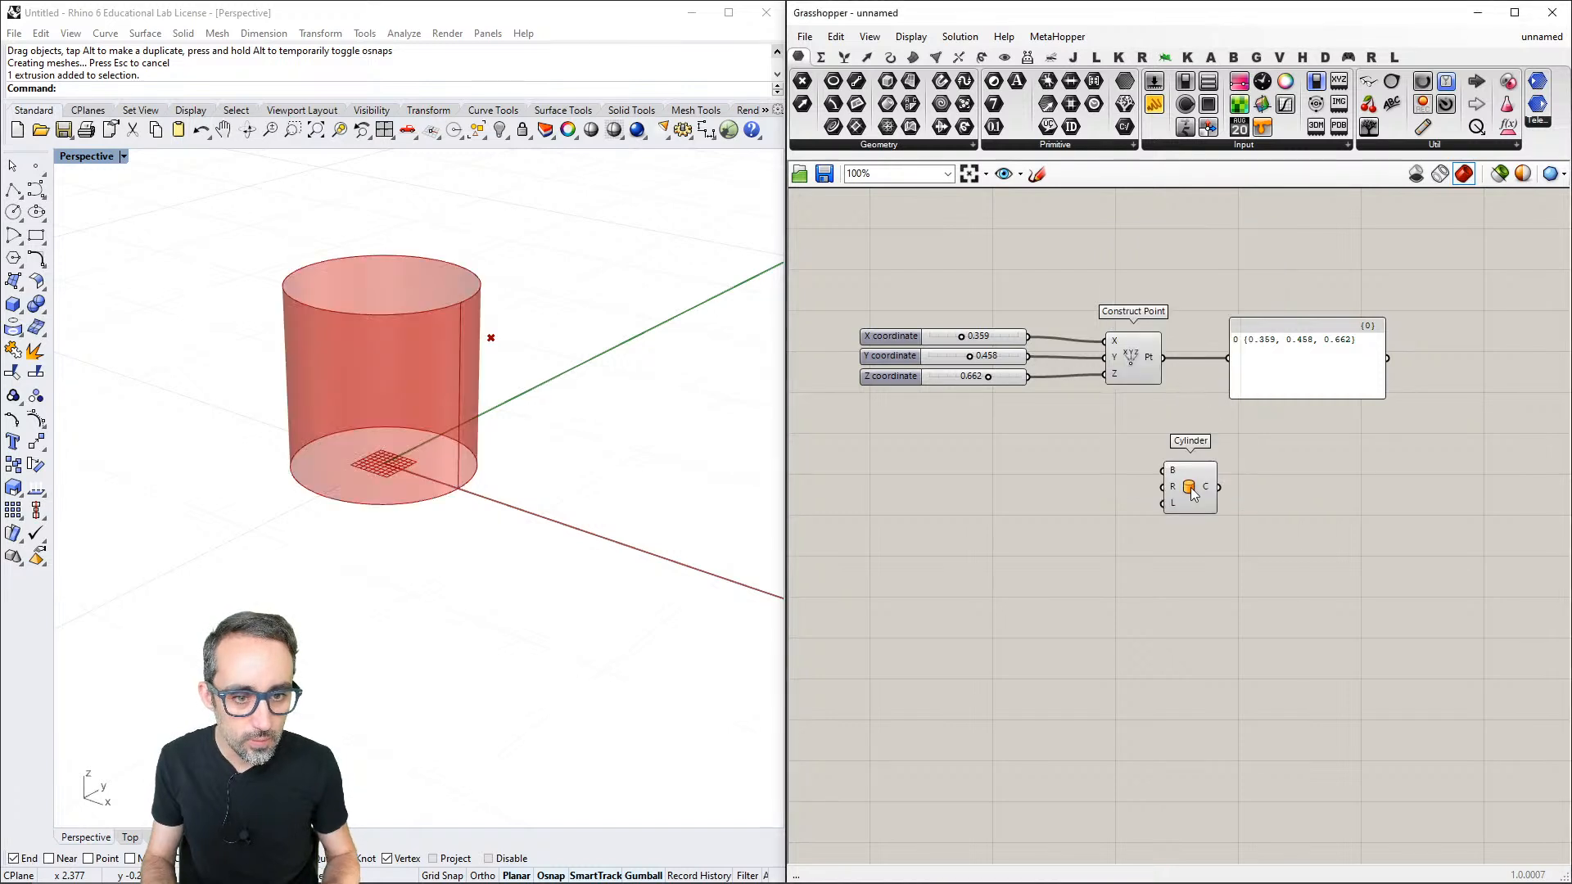
drag(1163, 358, 1255, 475)
- Make two copies of the X coordinate slider and connect them to the Cylinder's radius and length inputs
click(1007, 341)
key(ctrl+c)
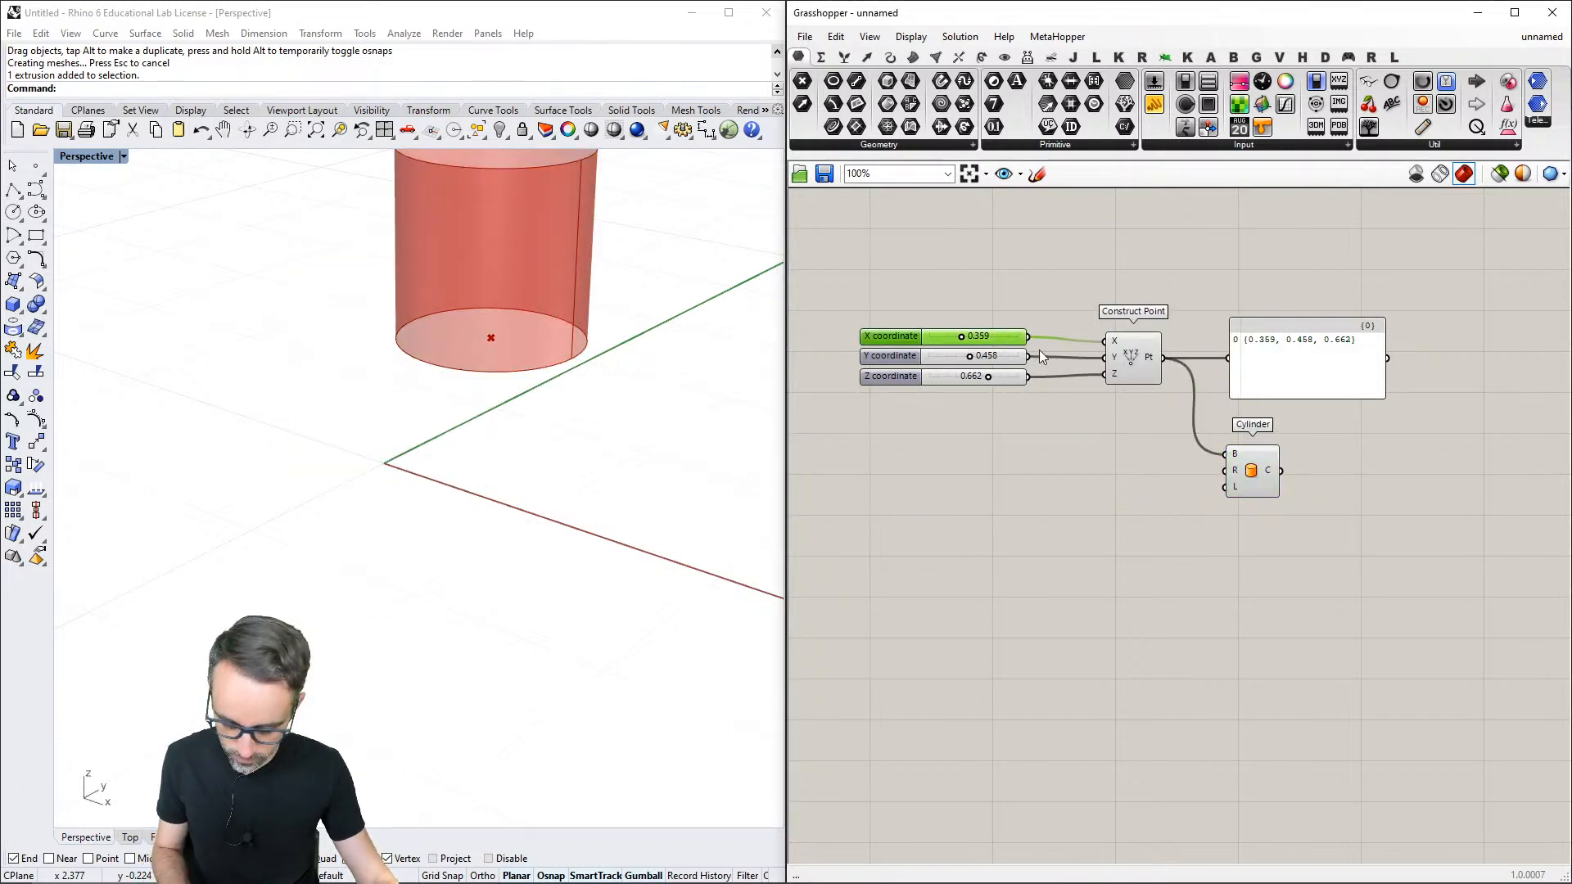
key(ctrl+v)
drag(1017, 350, 1226, 470)
drag(1102, 474, 1226, 487)
key(ctrl+c)
key(ctrl+v)
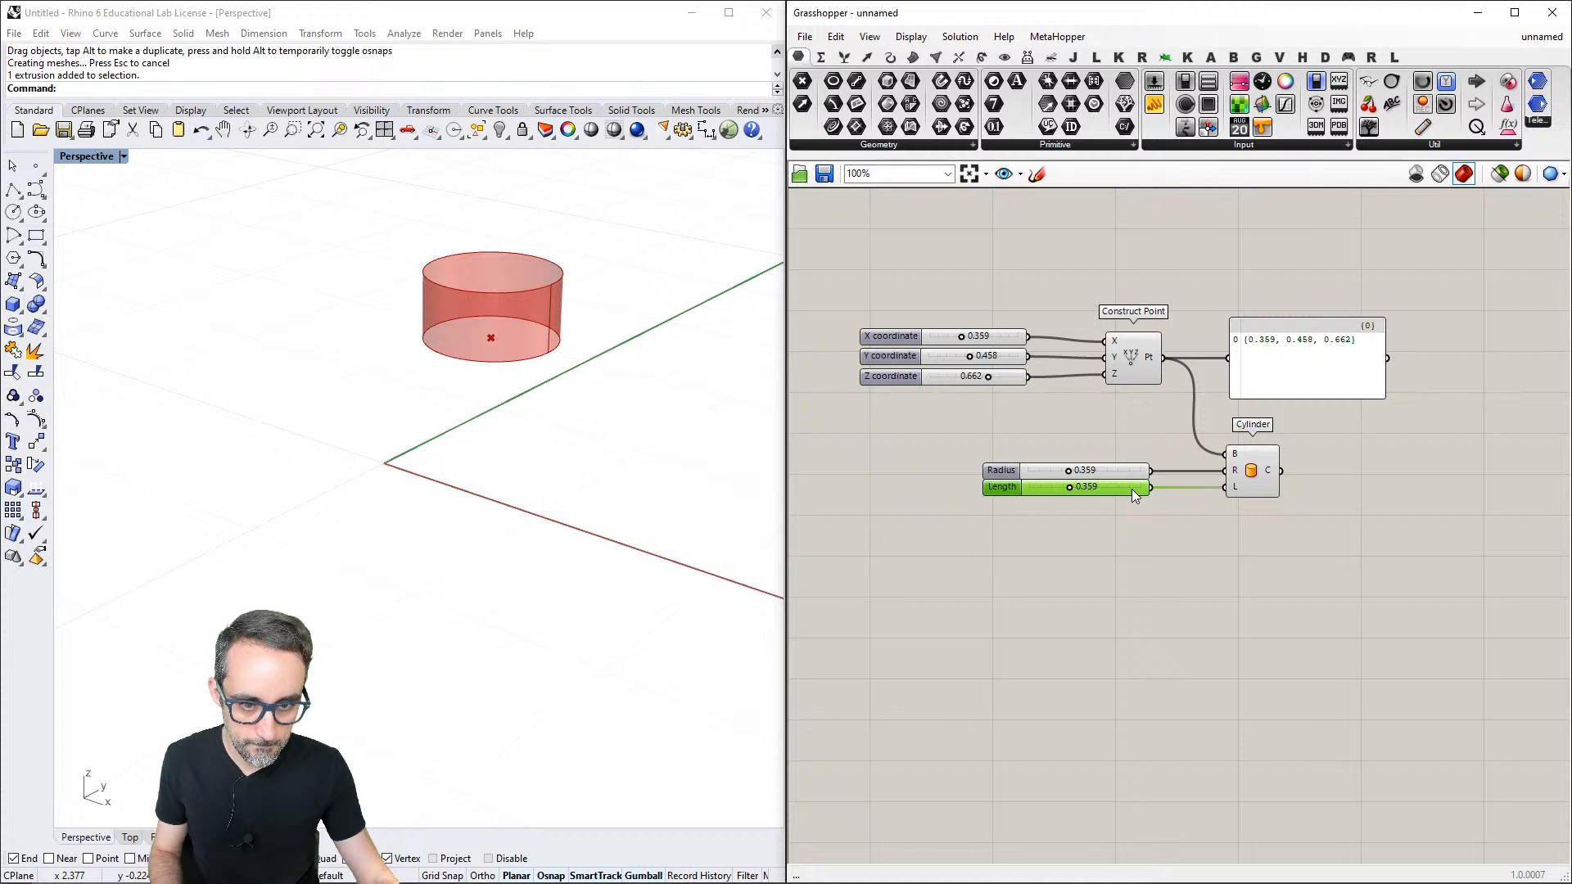
click(1135, 424)
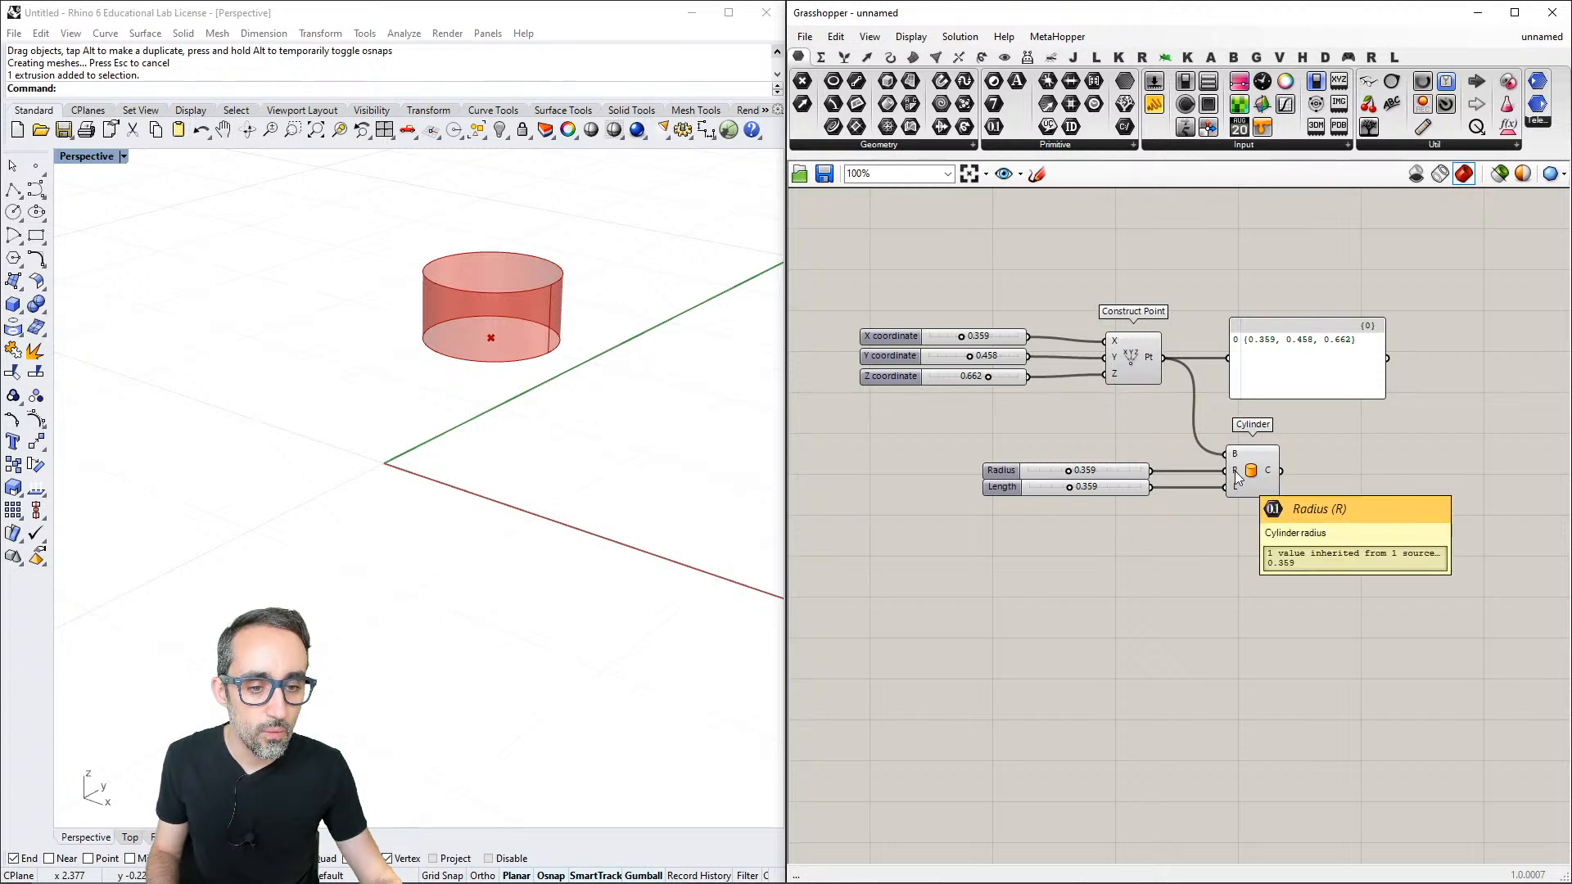
- Duplicate the output panel beside the Cylinder and connect the Cylinder's output to the copy
click(1284, 352)
drag(1283, 352, 1408, 482)
drag(1274, 466, 1361, 475)
click(1280, 533)
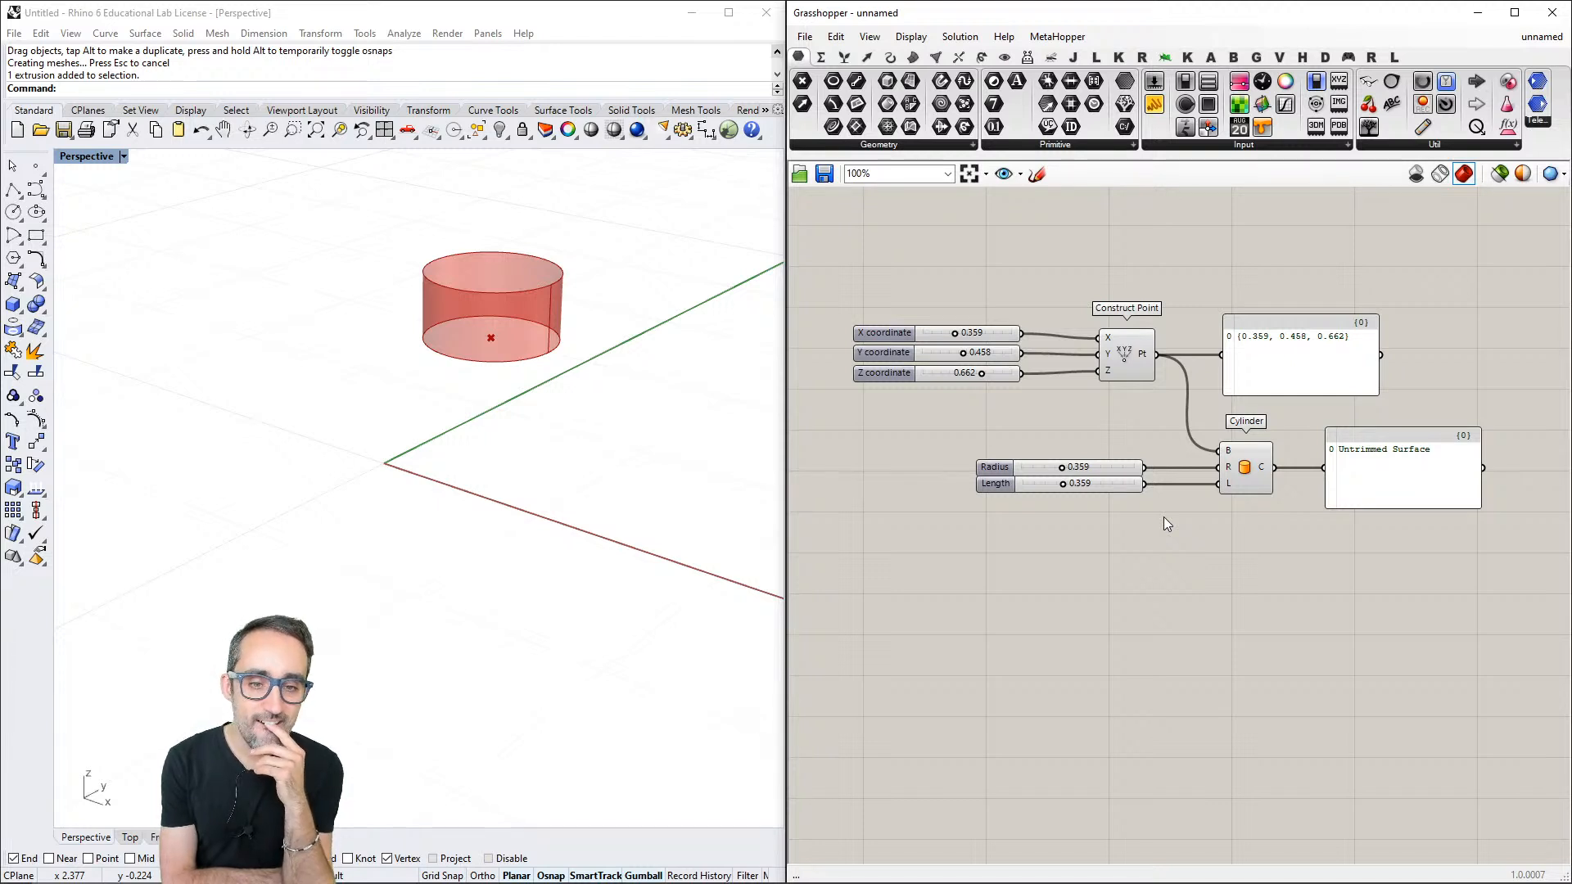
- Set the X, Y and Z coordinate sliders to 0
double_click(985, 338)
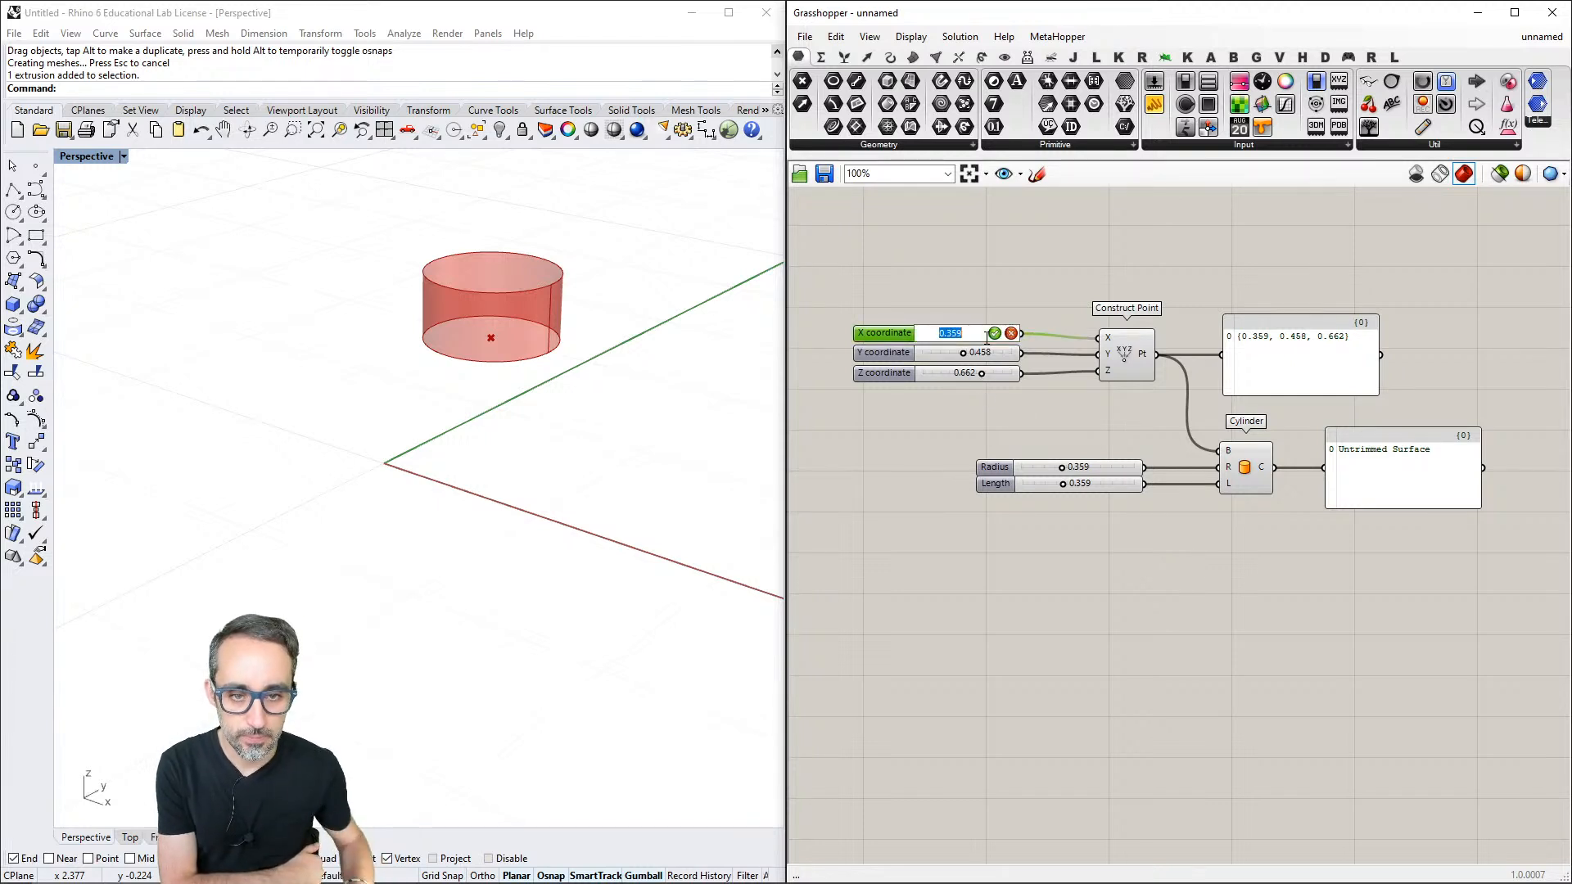
text(0)
key(Return)
double_click(993, 353)
text(0)
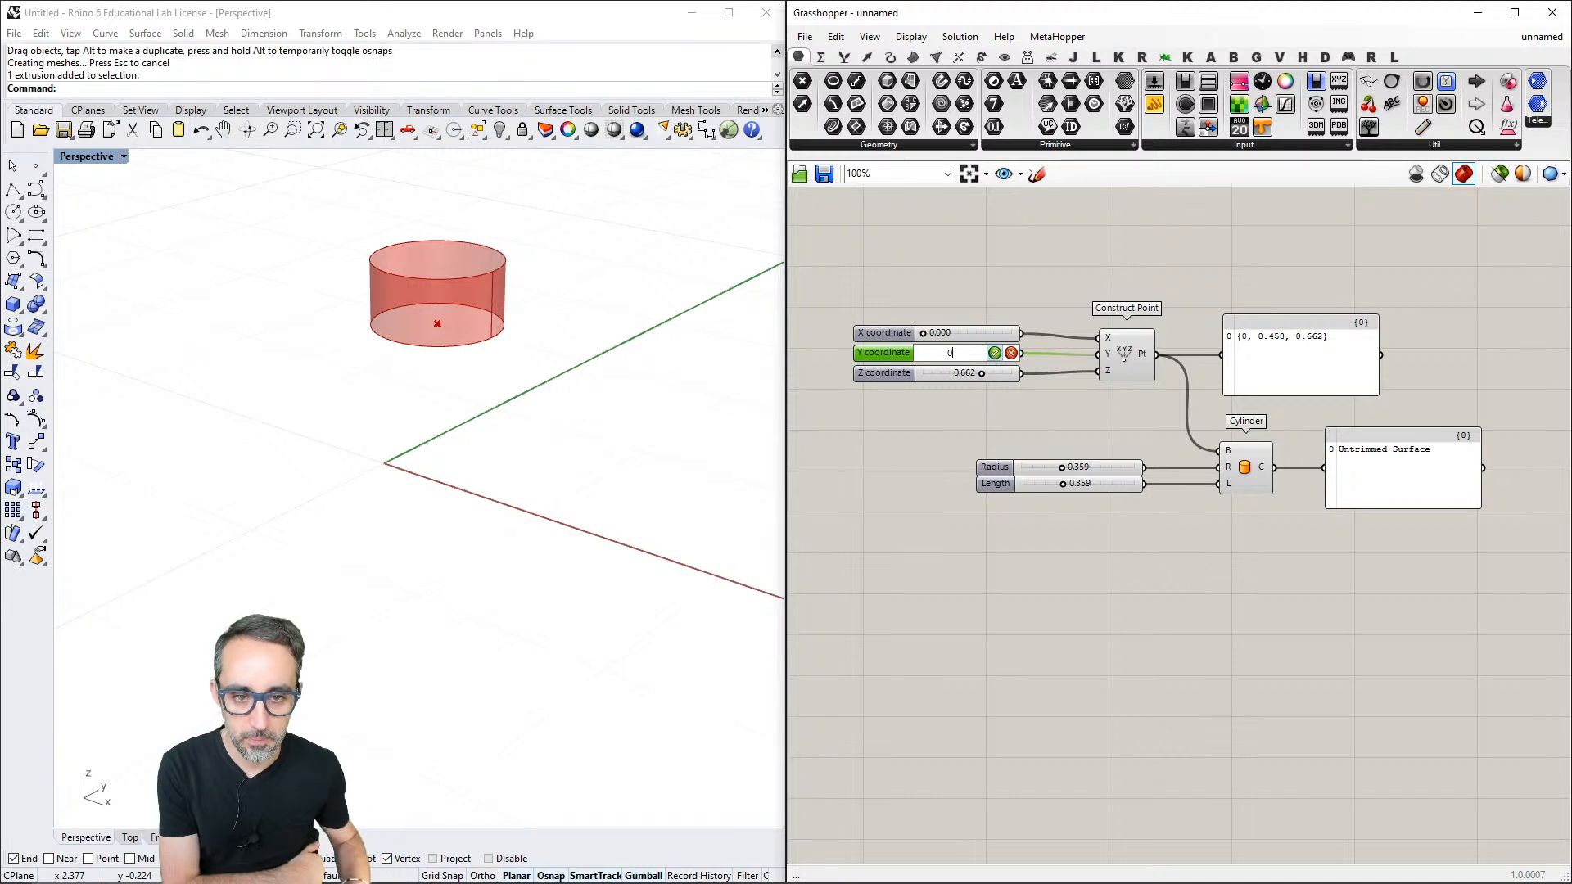
key(Return)
double_click(998, 374)
text(0)
key(Return)
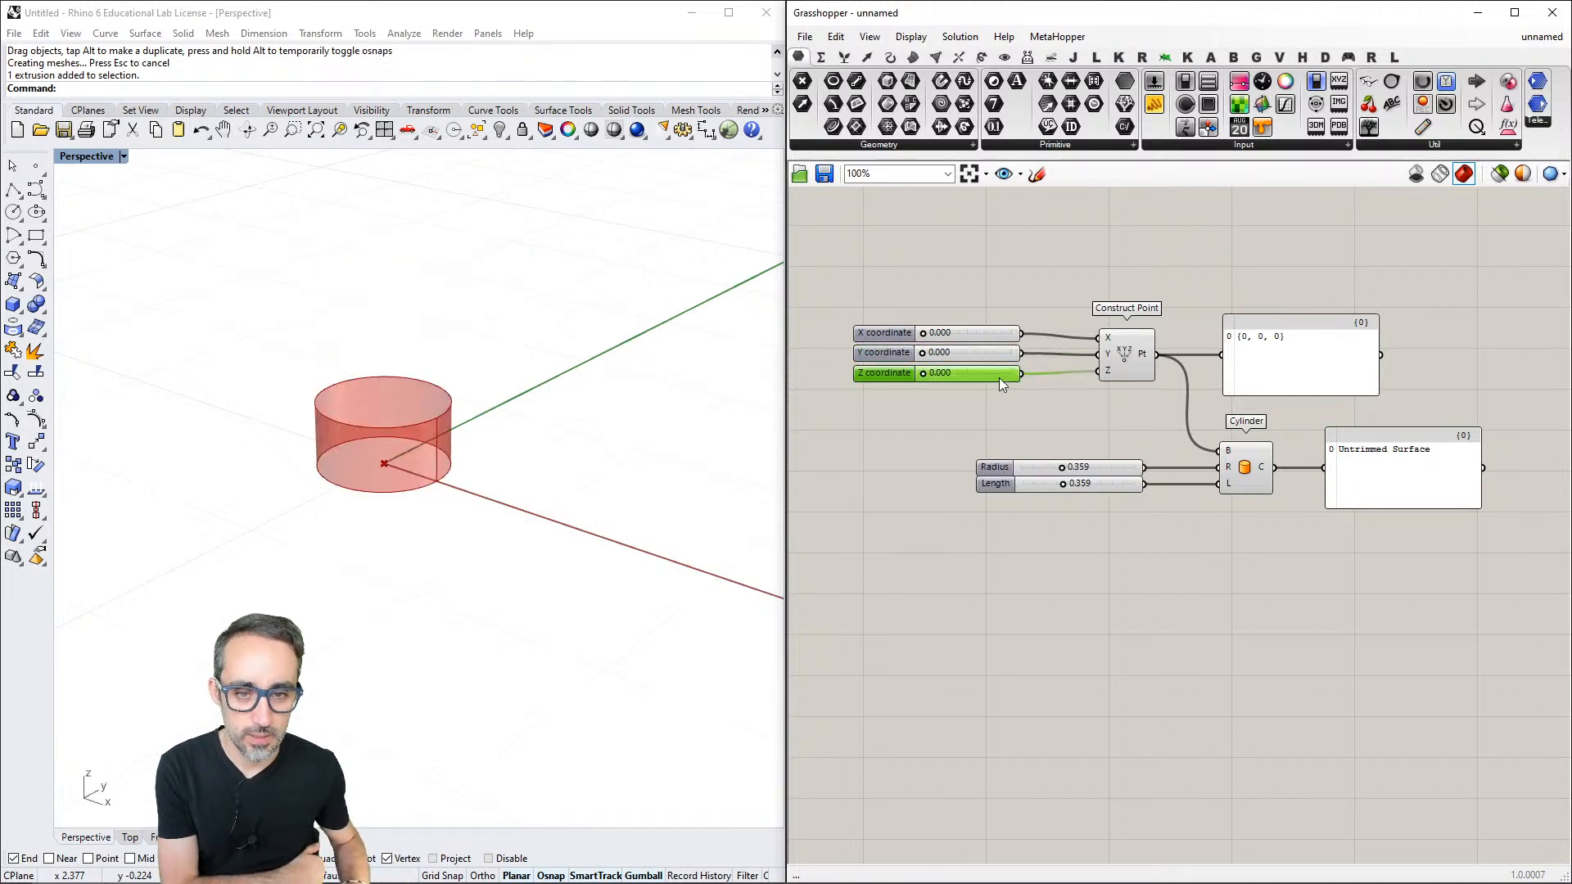
- Set the Cylinder's Radius slider to 0.5 and its Length slider to 1
double_click(1105, 468)
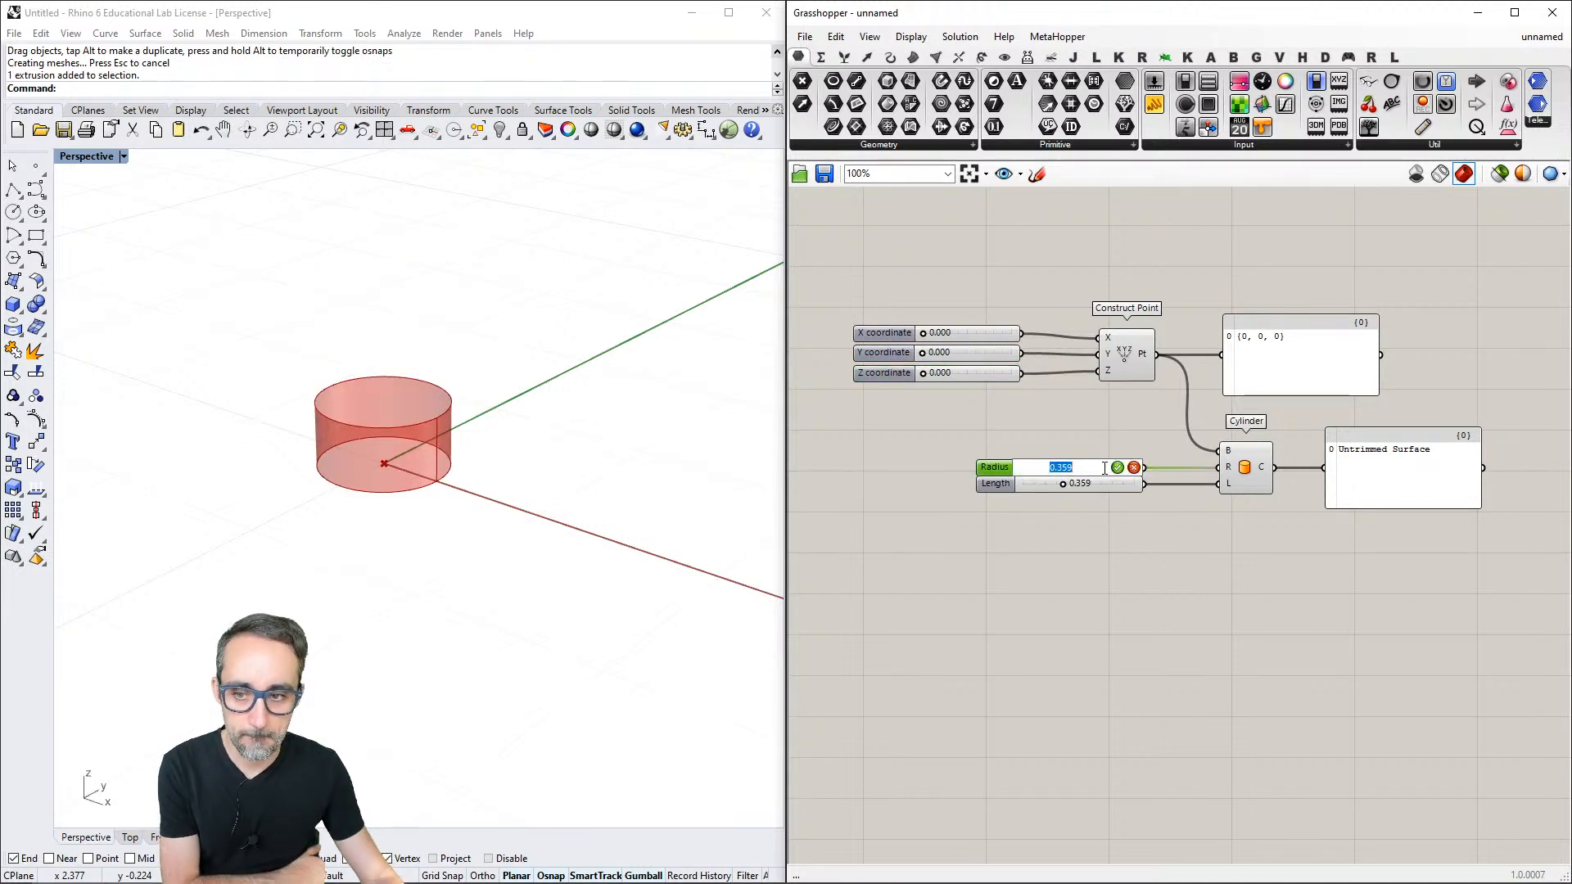
text(0.5)
key(Return)
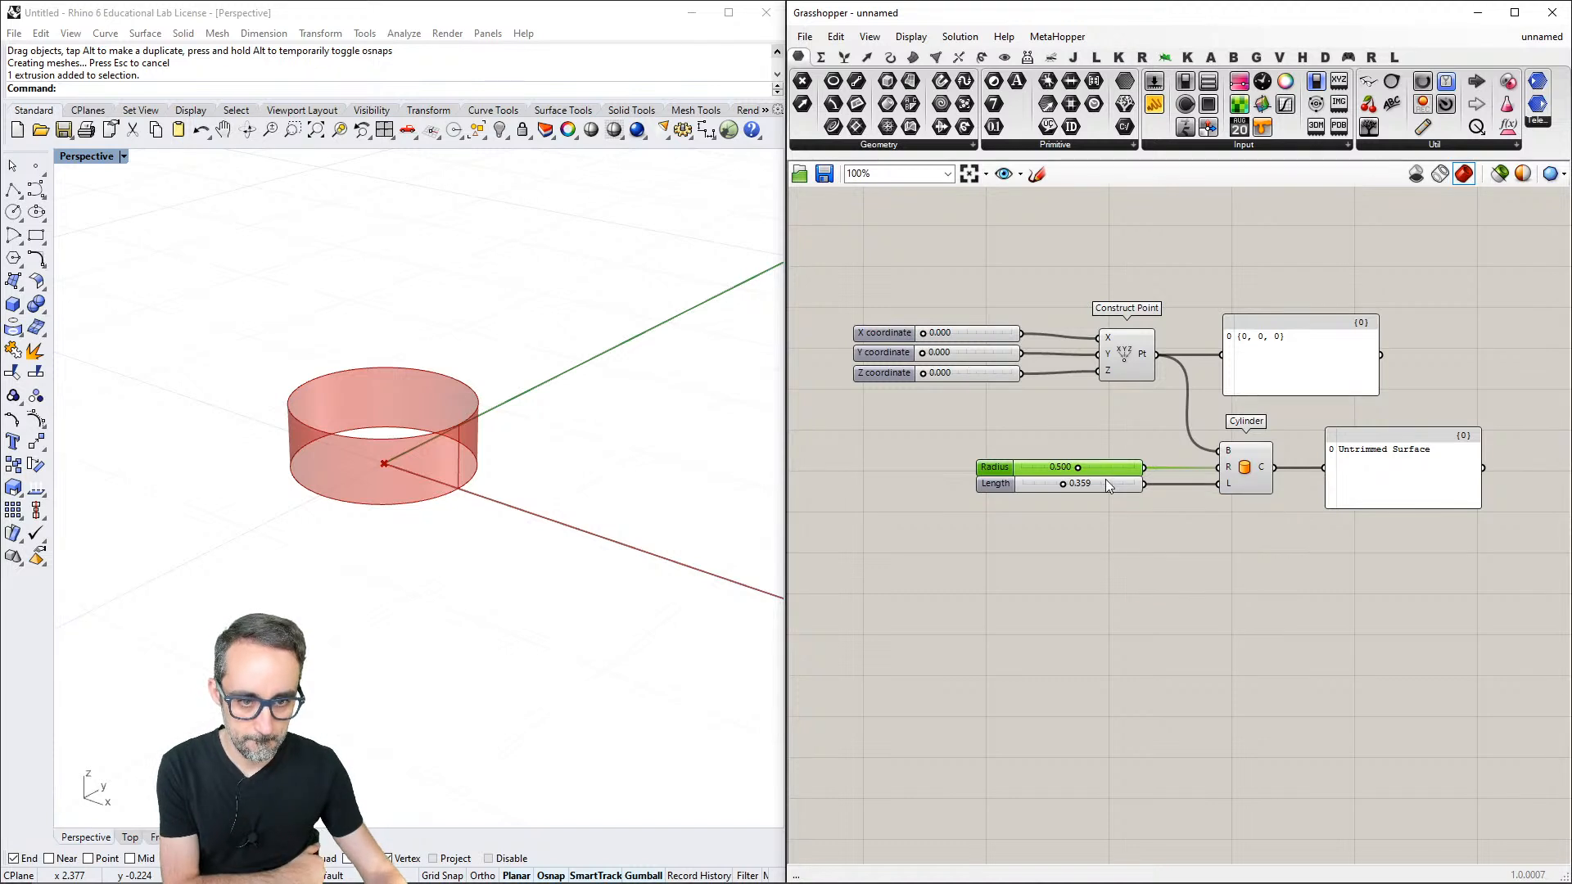
double_click(1107, 482)
text(1)
key(Return)
click(1171, 602)
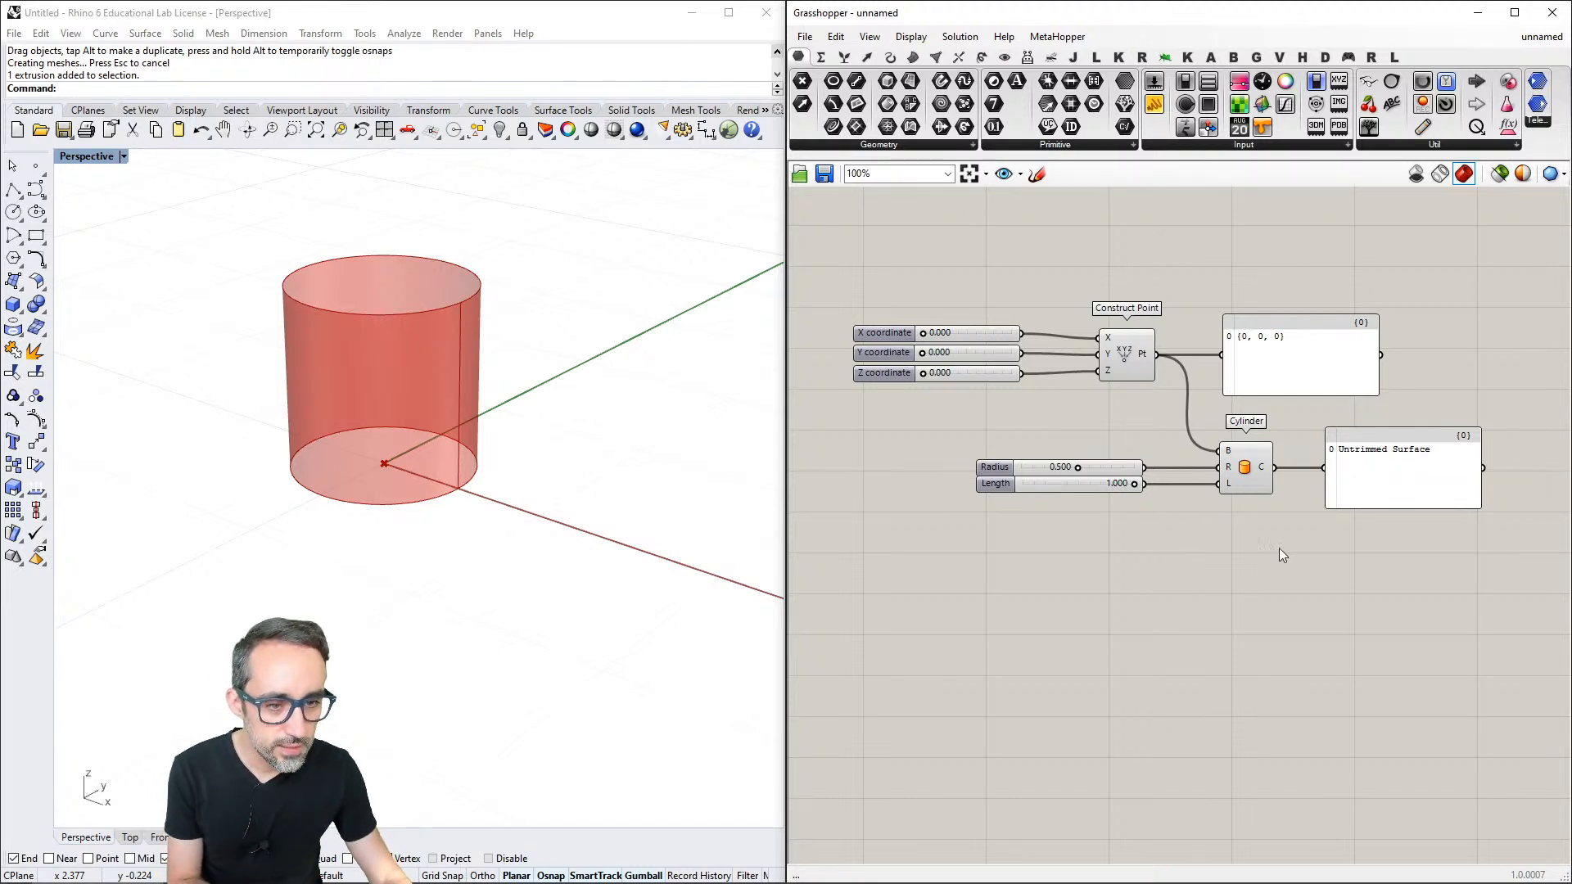
- Delete the Cylinder component together with its Radius and Length sliders and its output panel
drag(1218, 540, 1126, 459)
key(Delete)
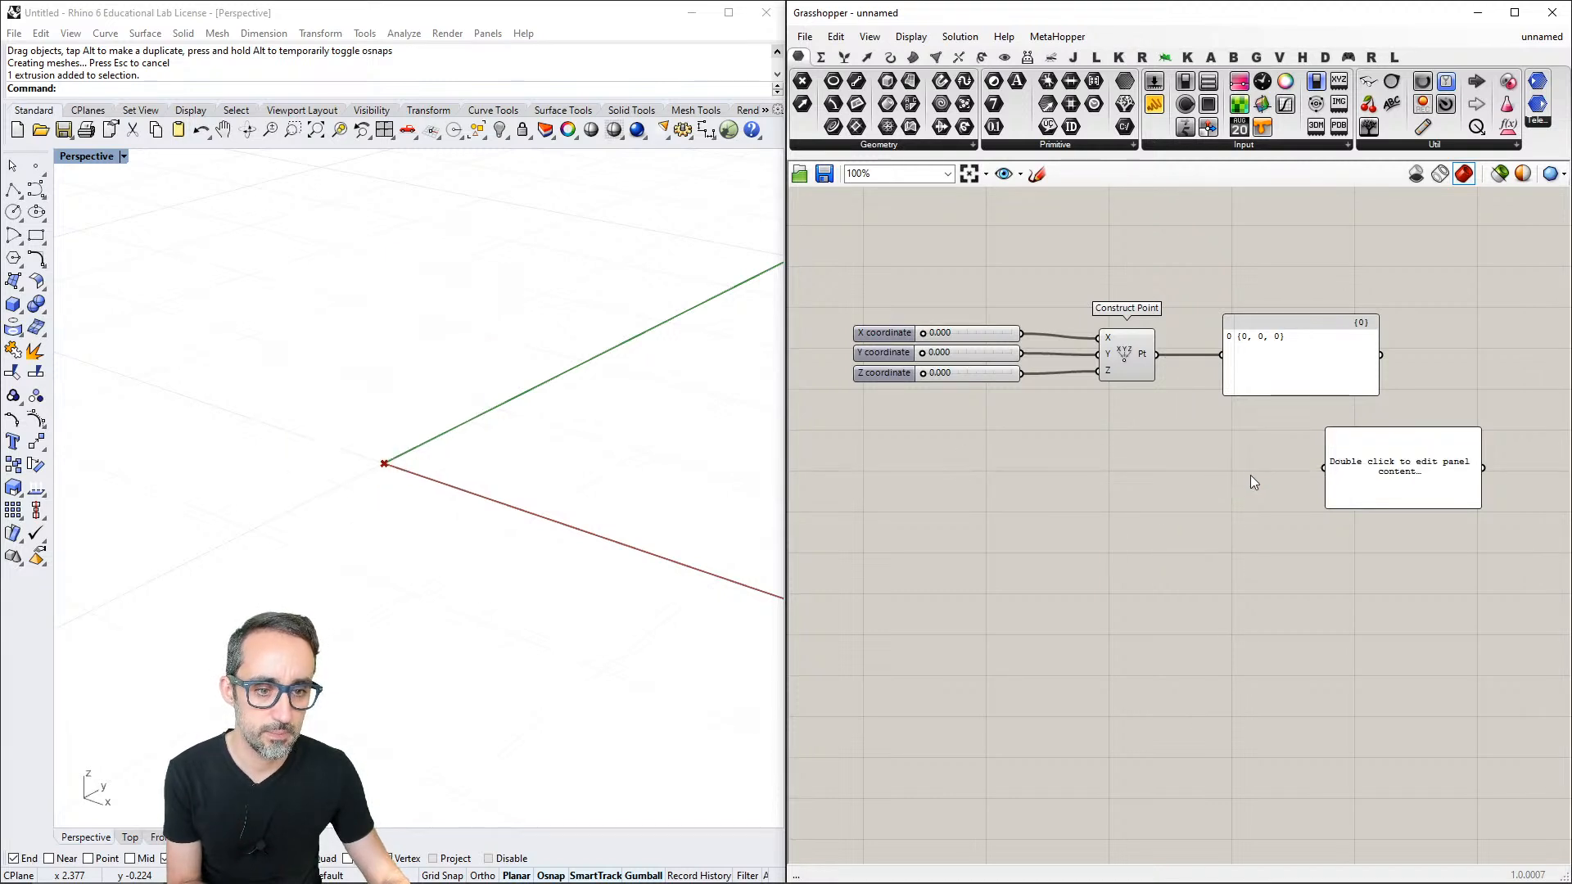
click(1346, 470)
key(Delete)
right_drag(1188, 433, 1231, 423)
scroll(1213, 414, up, 1)
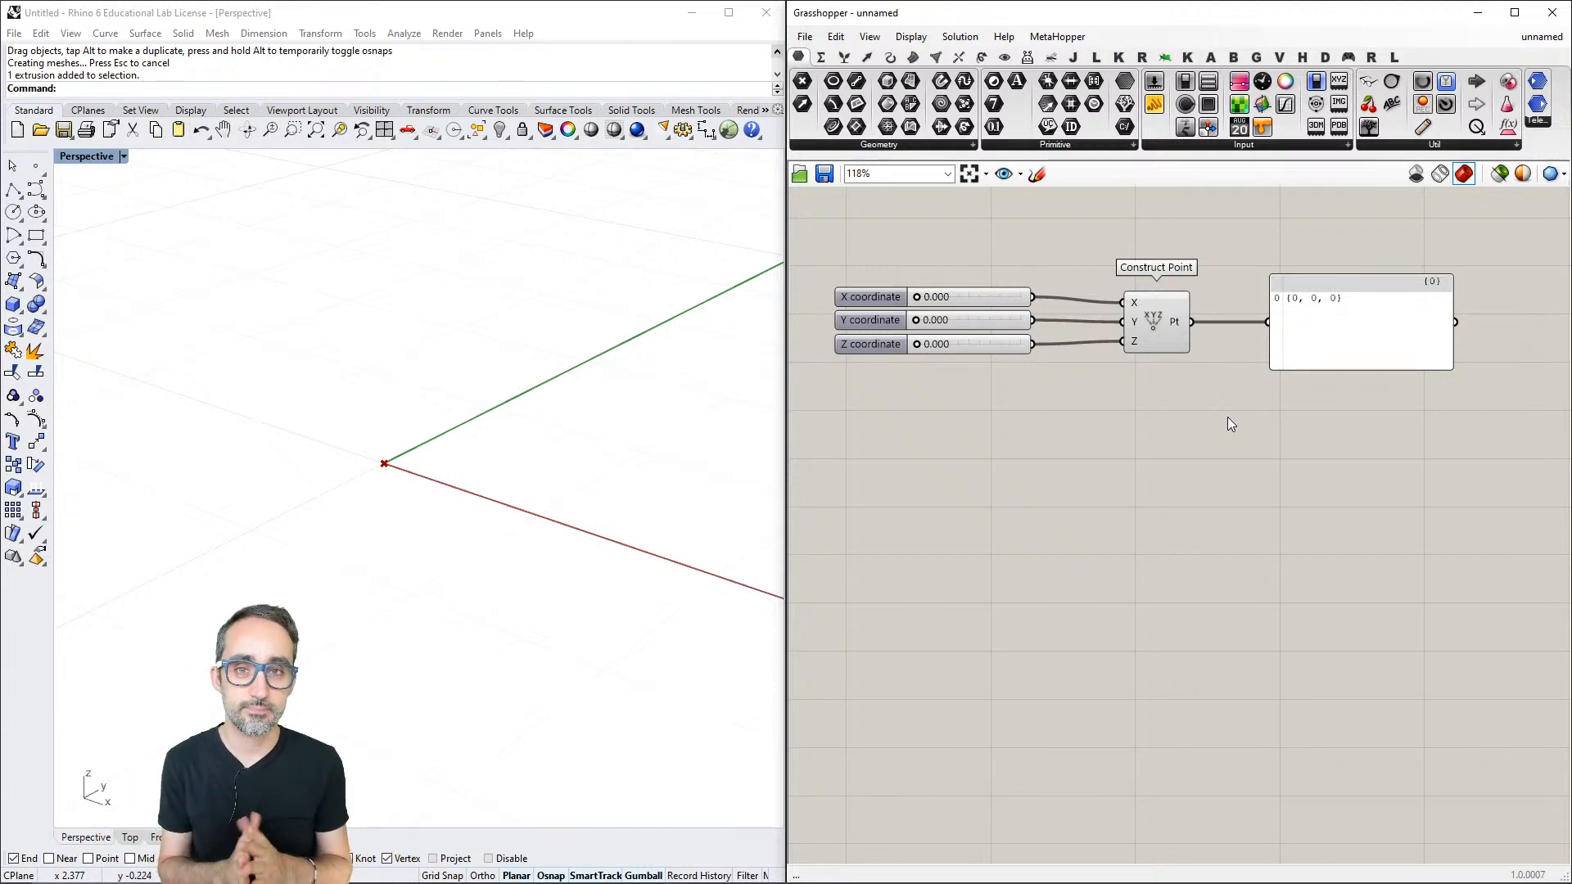
right_drag(1228, 419, 1208, 448)
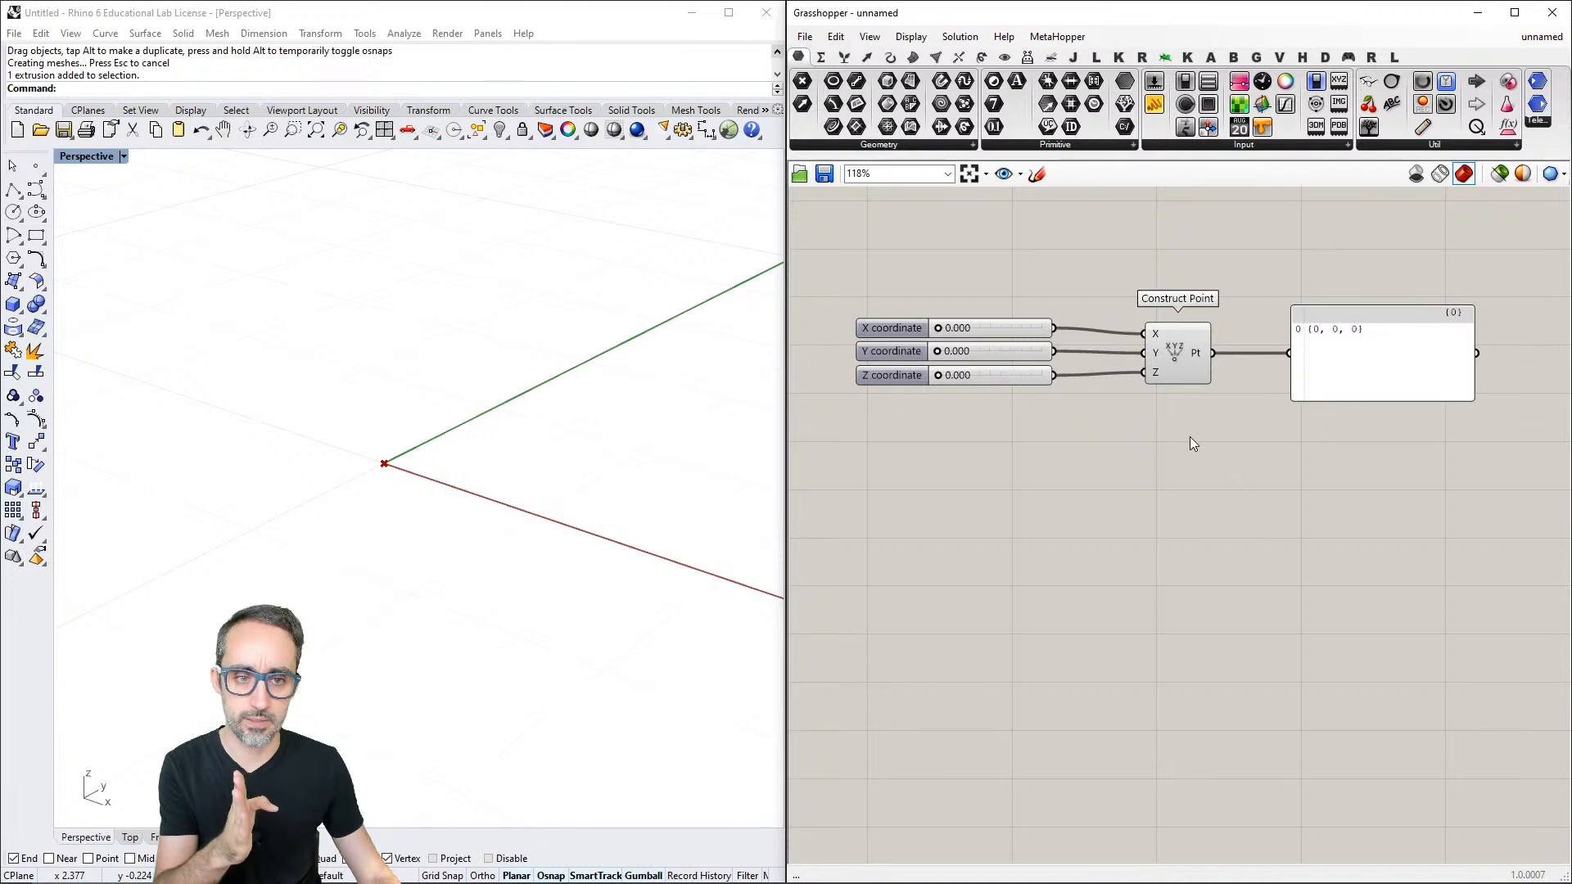
- Inspect the description of the Construct Point component's X input
scroll(1143, 391, up, 2)
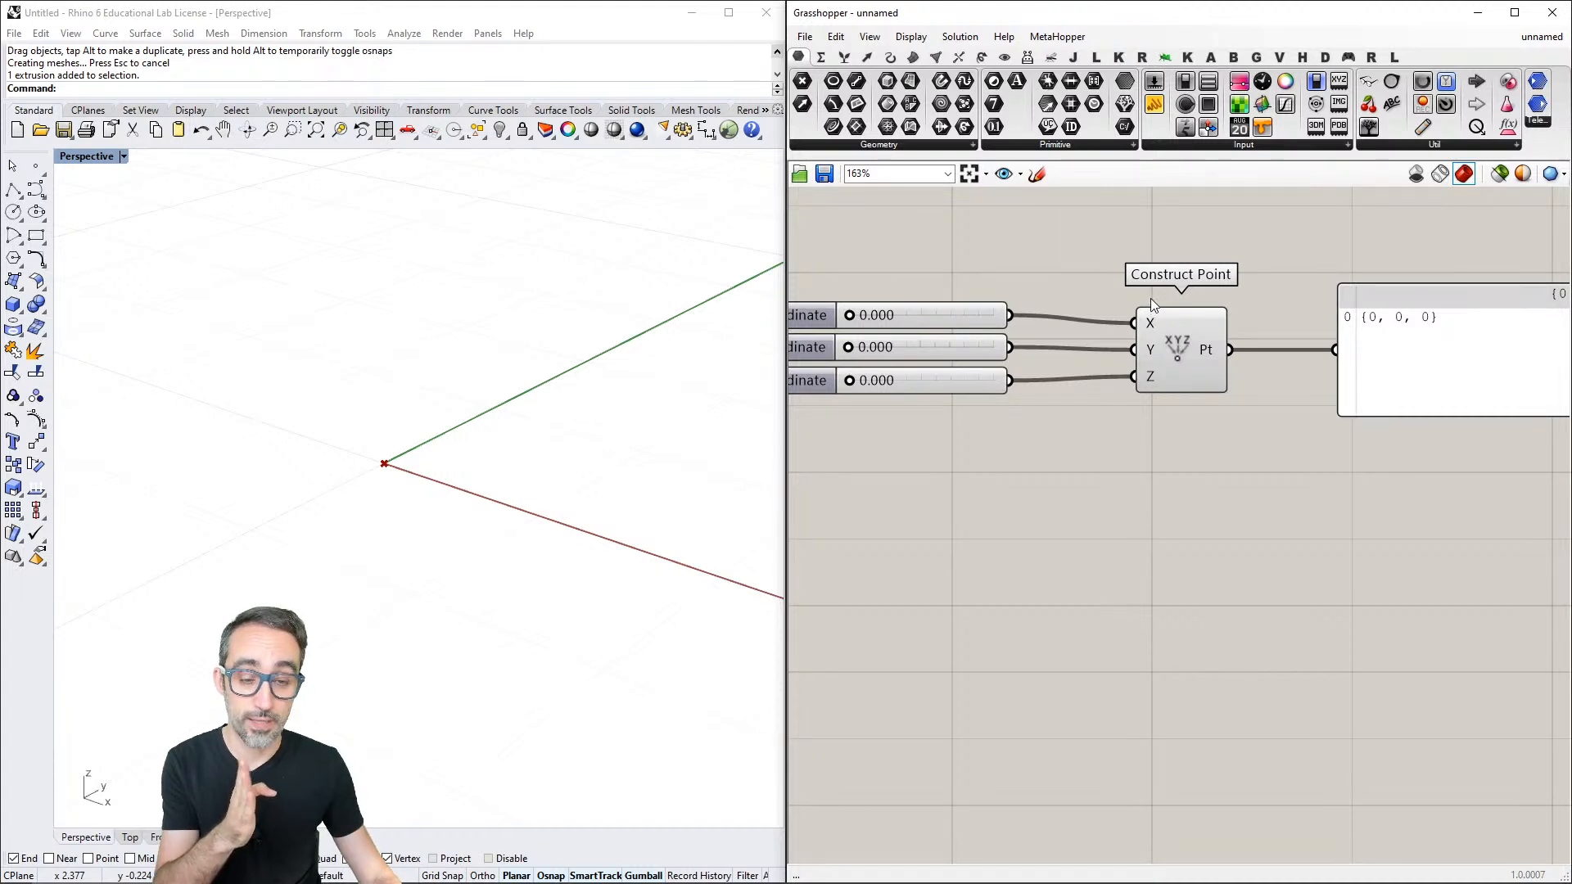
mouse_move(1153, 326)
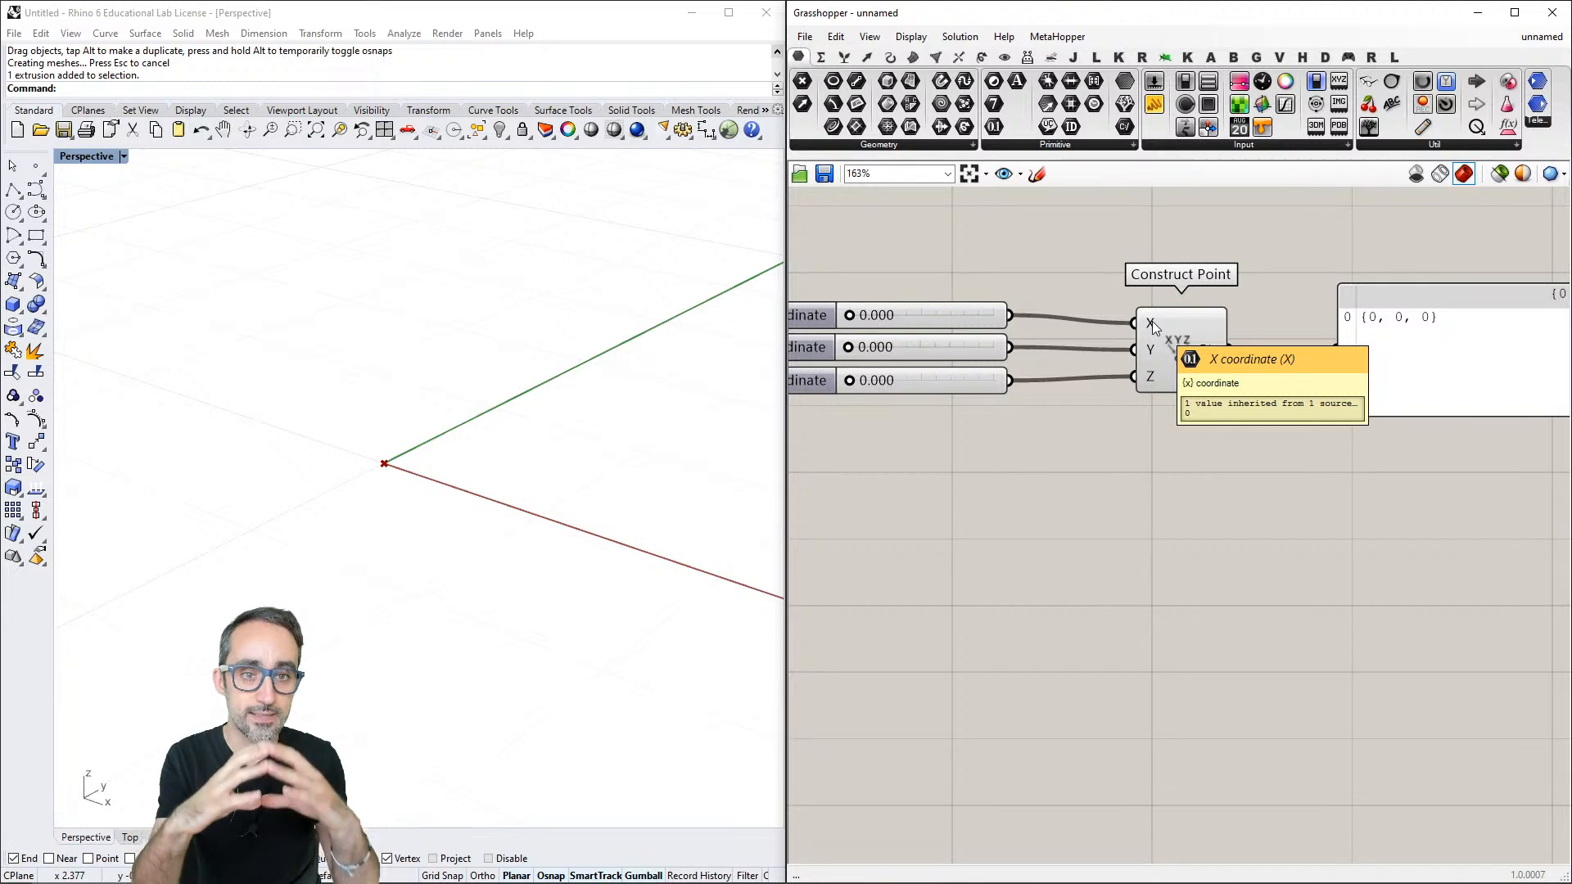
click(1058, 145)
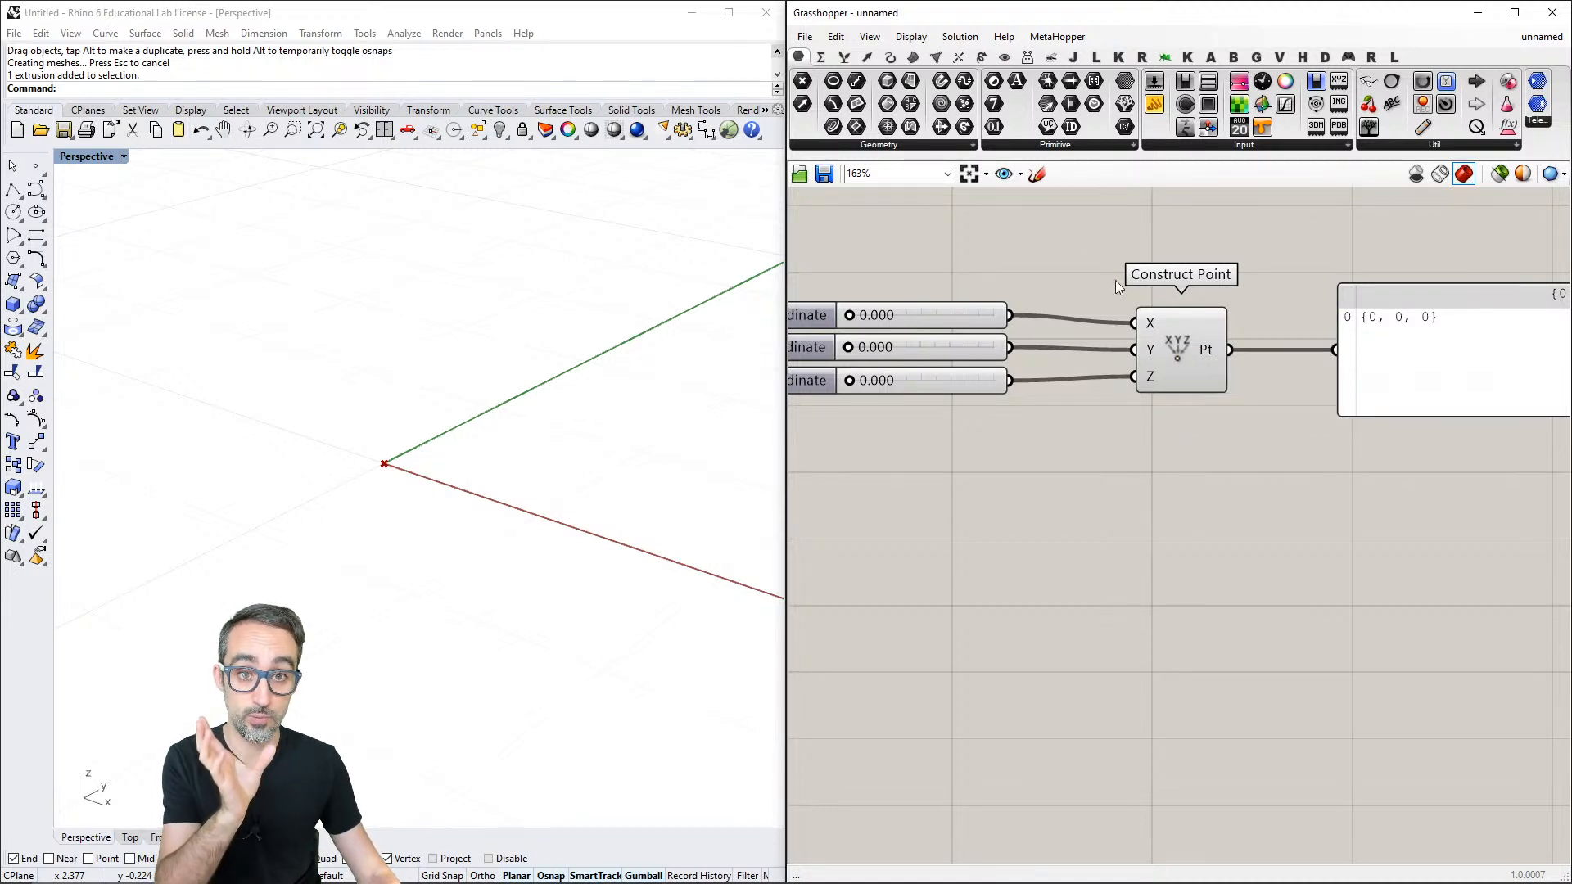
click(1072, 148)
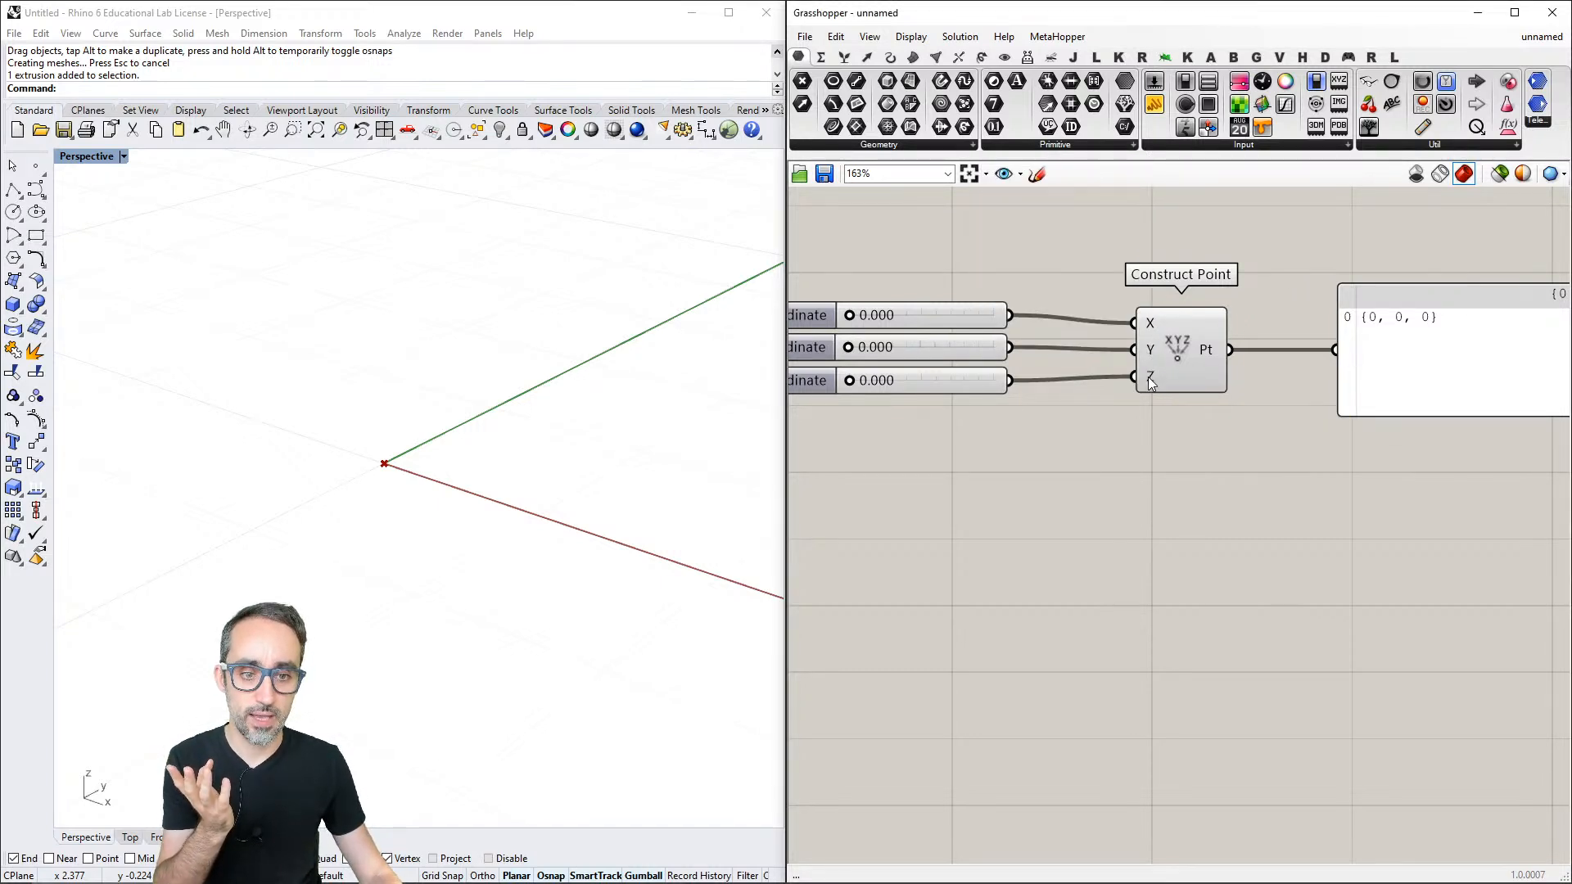
right_drag(1151, 383, 1176, 373)
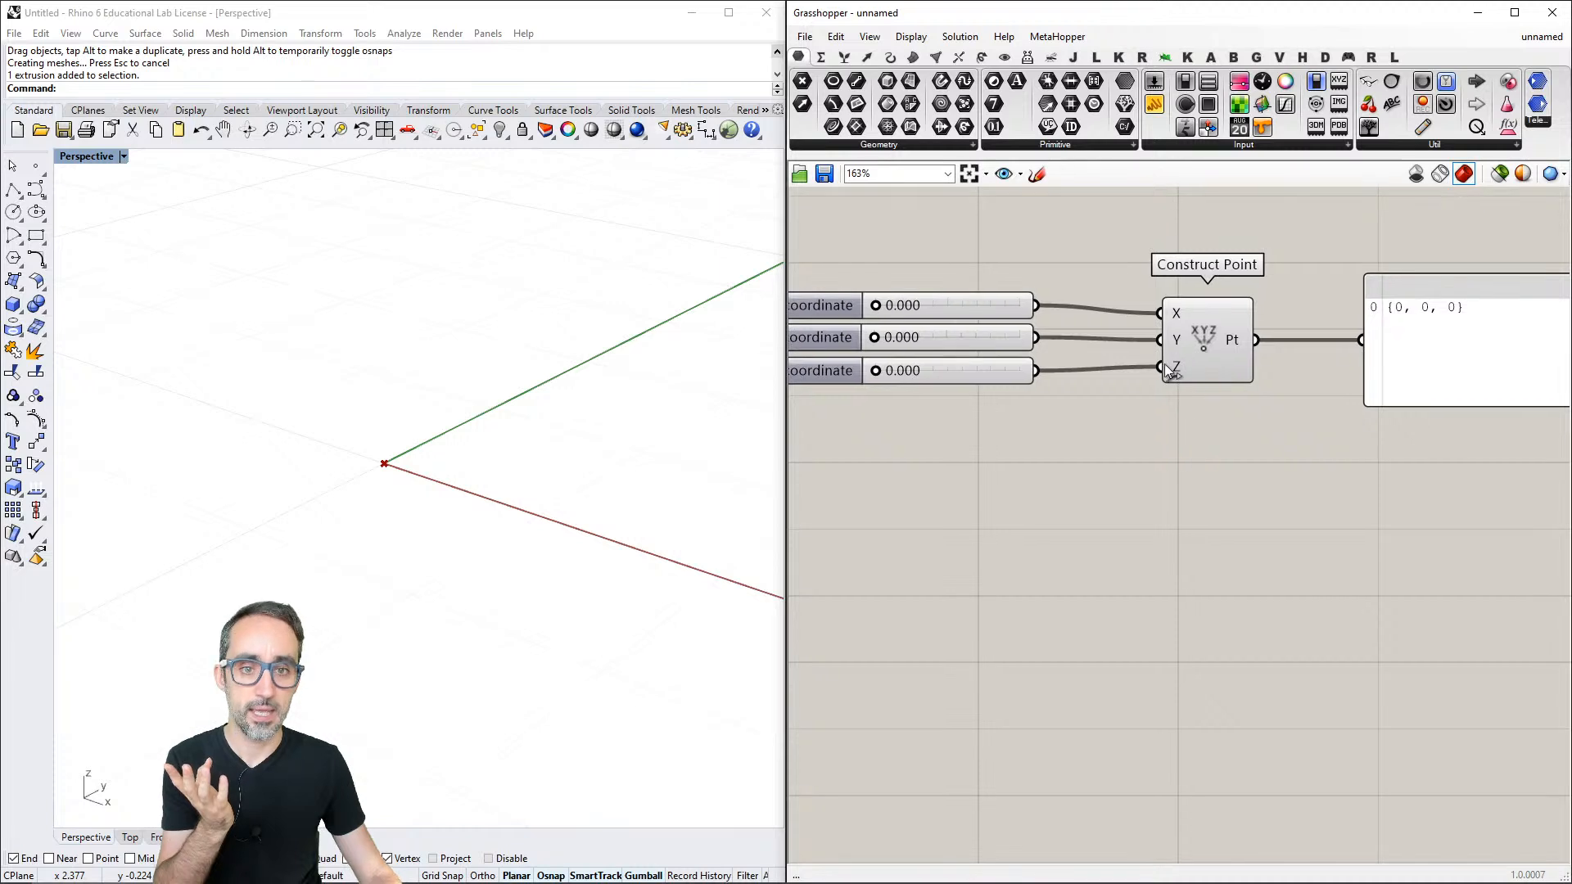
scroll(1193, 348, down, 2)
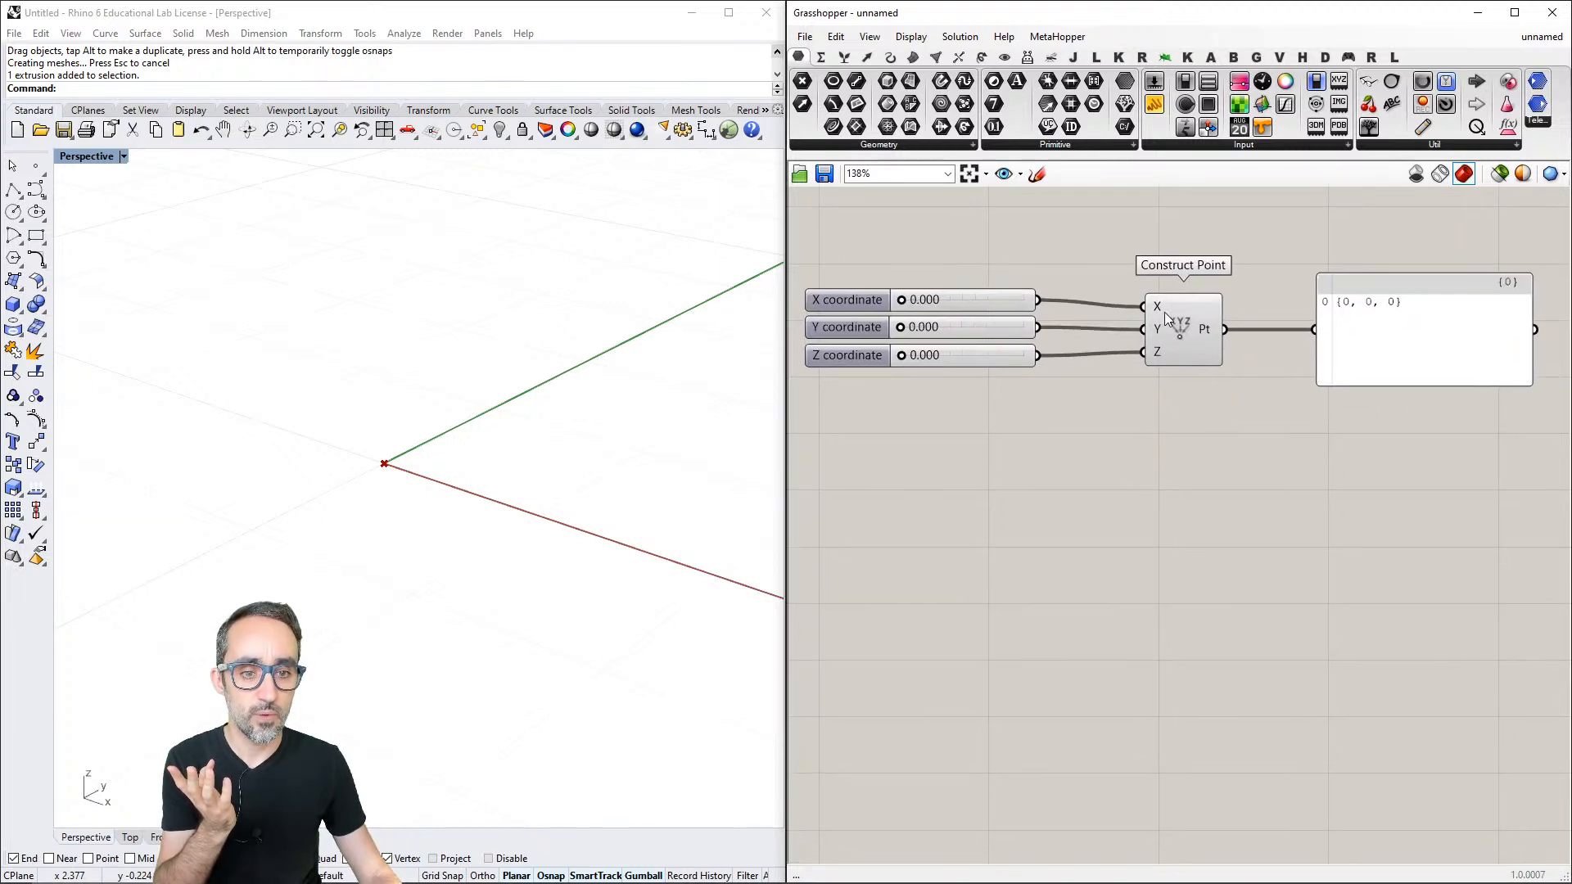
right_drag(1161, 312, 1154, 310)
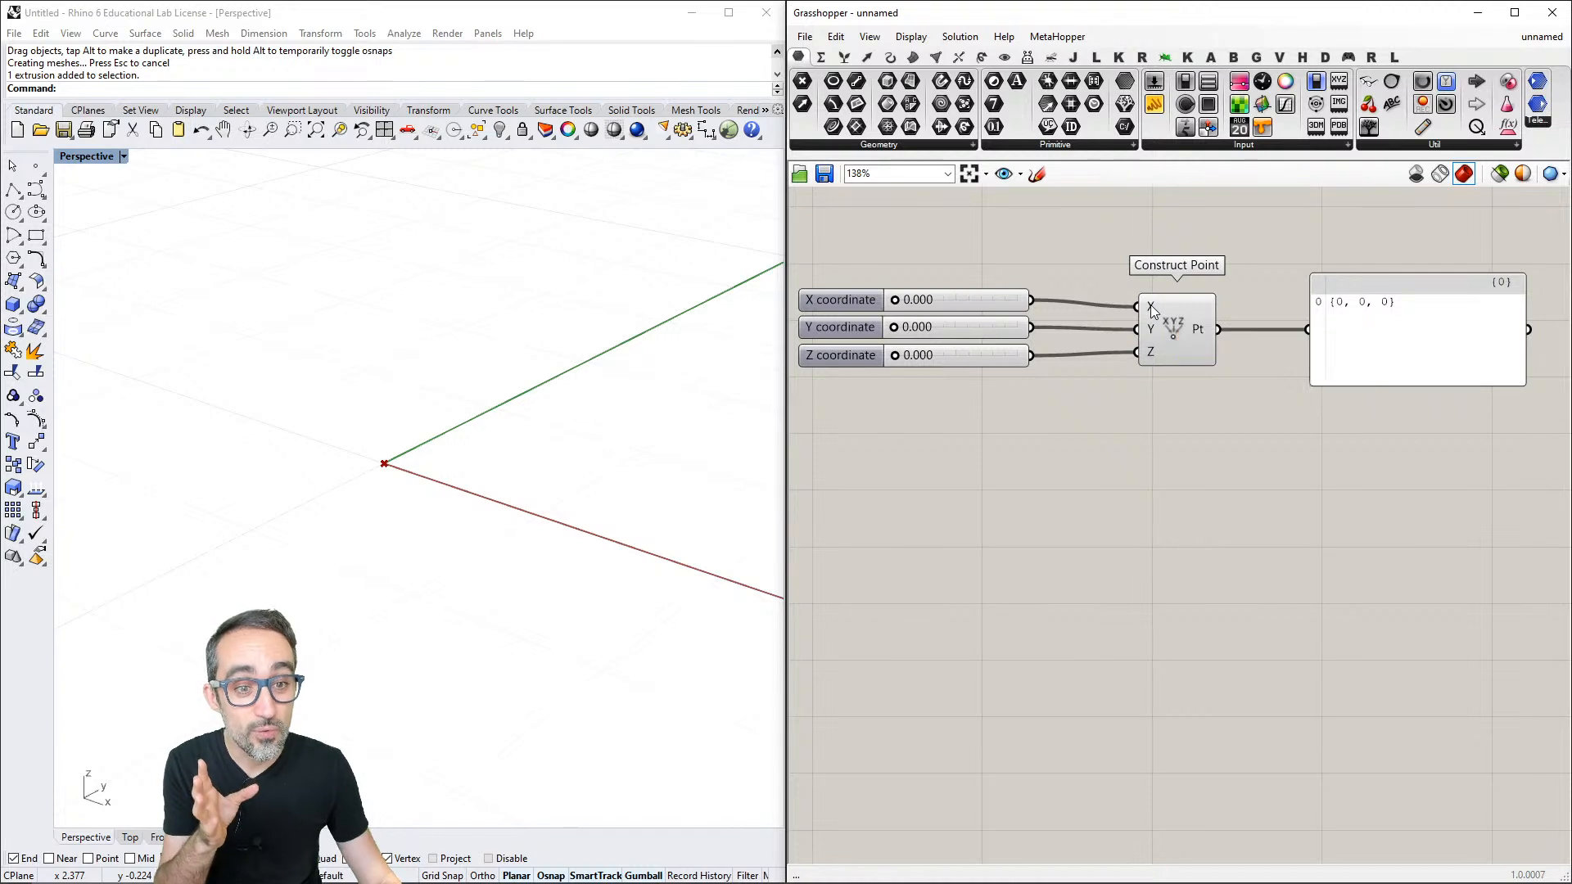
- Set the wire display of the Construct Point's X input to Faint
right_click(1151, 304)
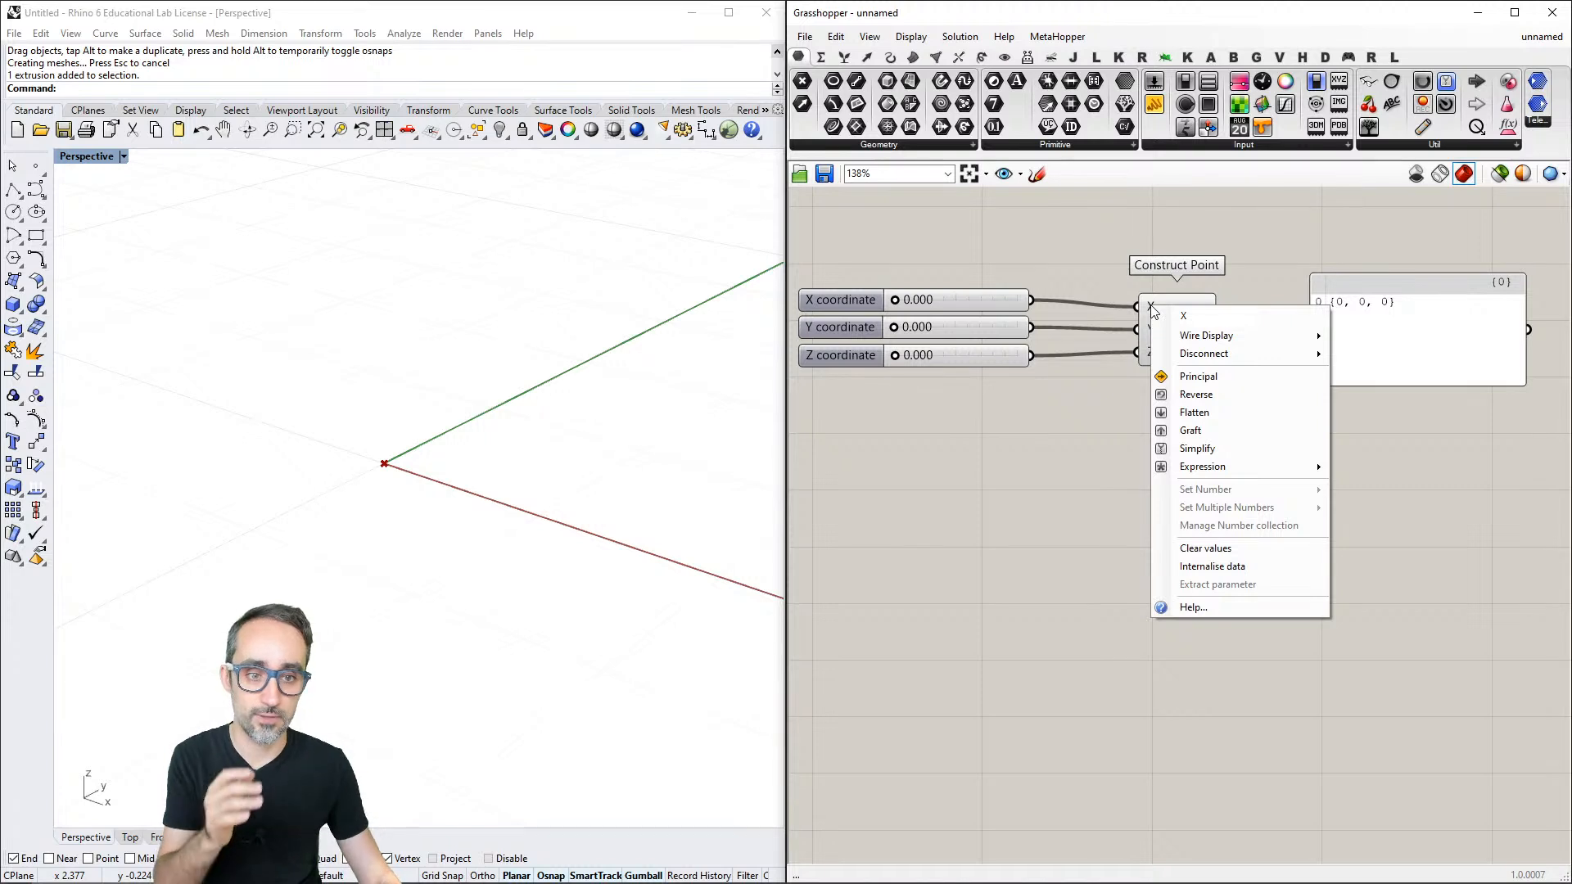
mouse_move(1214, 336)
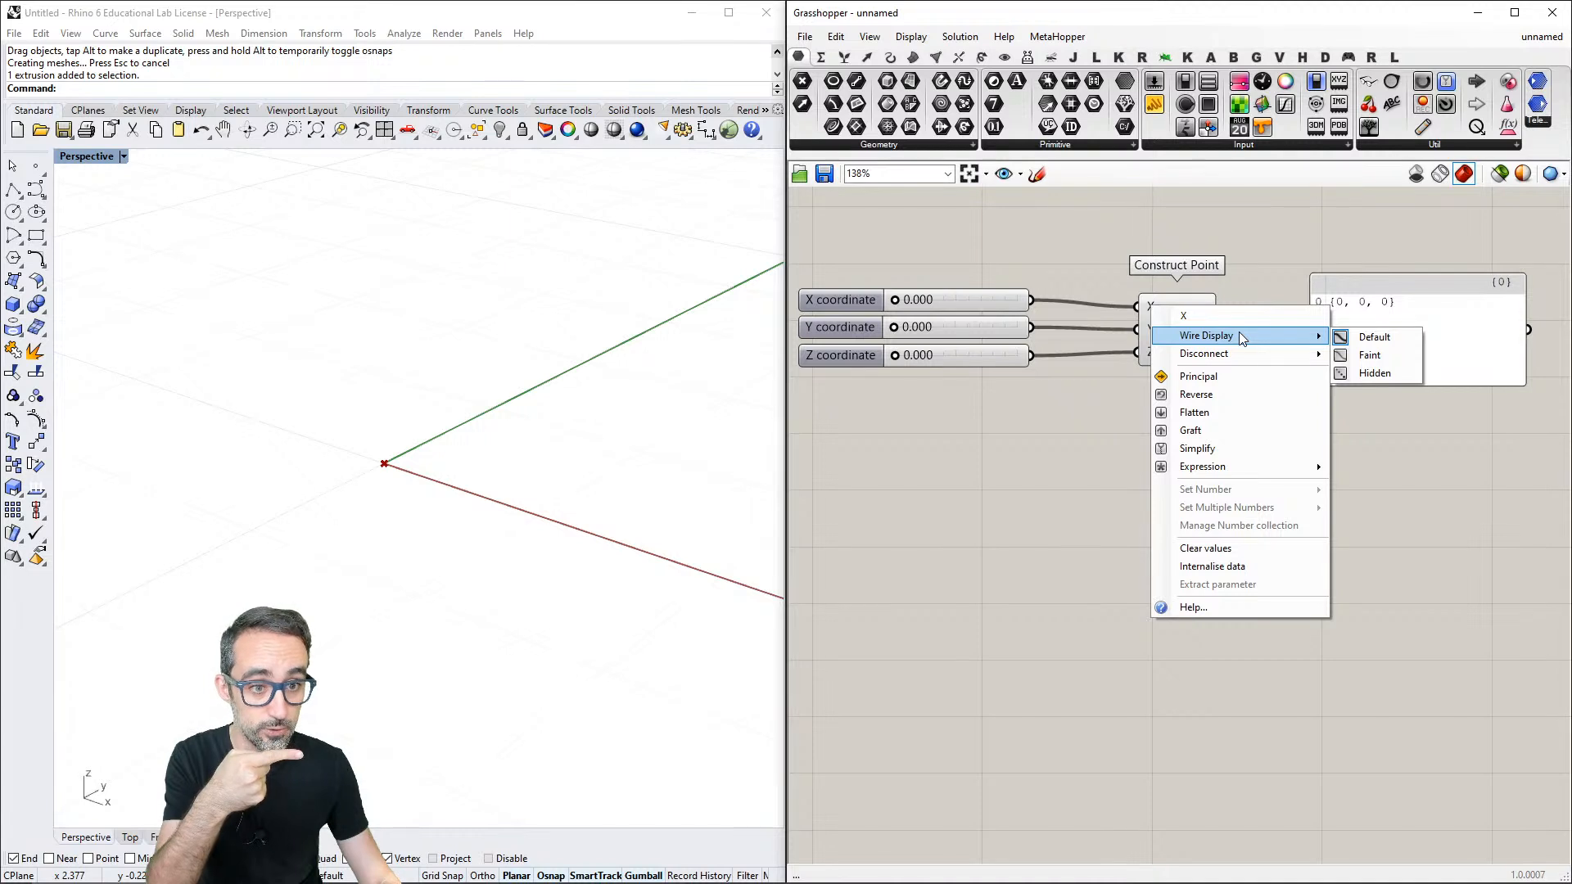
click(1369, 354)
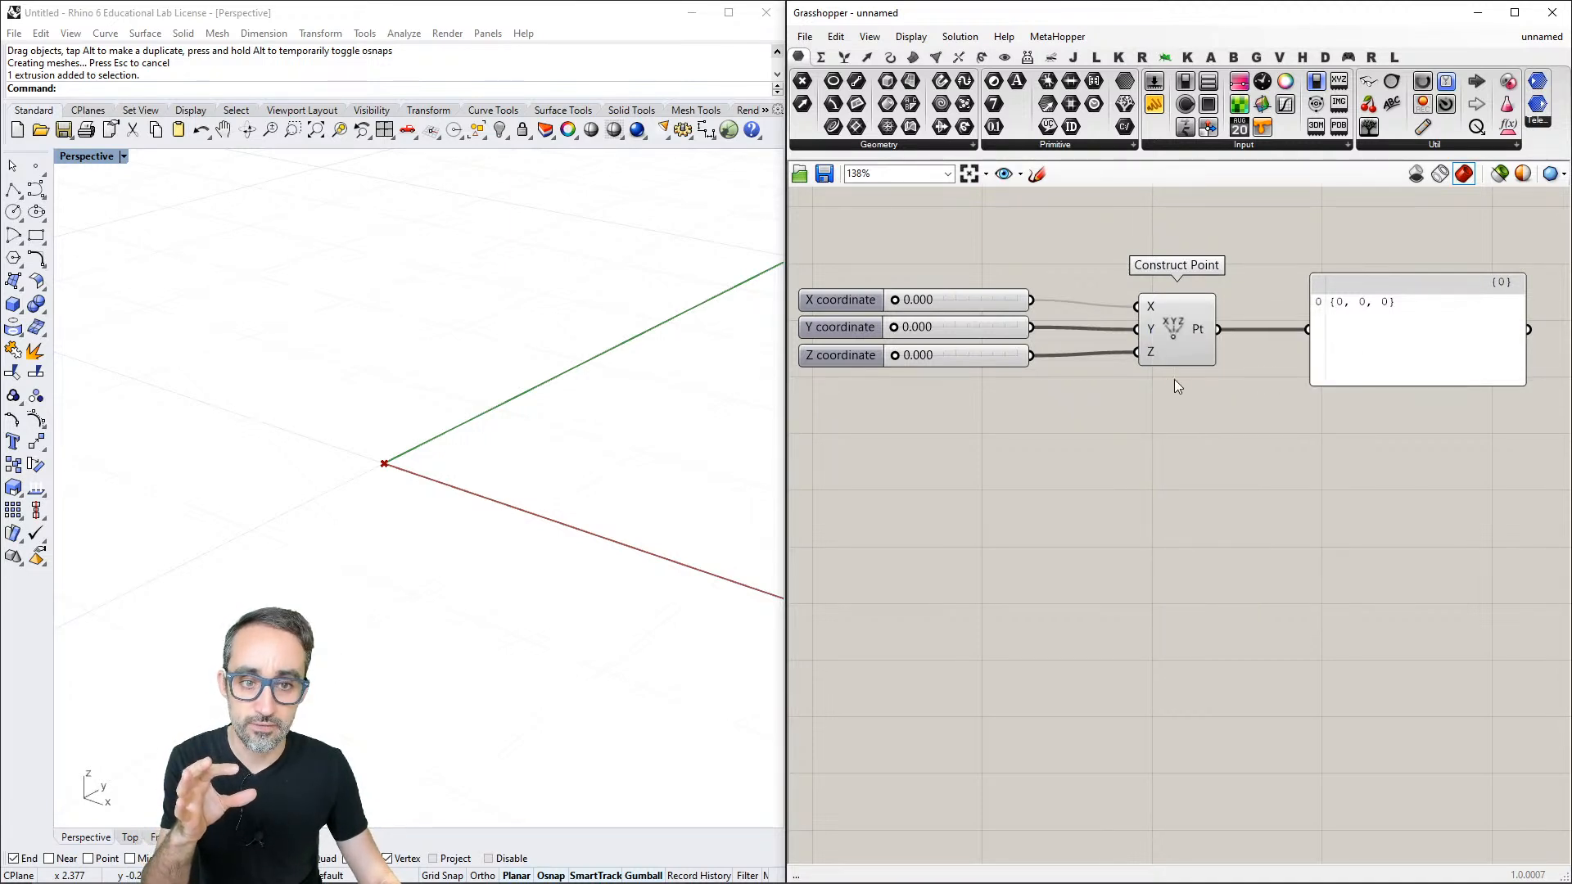
- Set the X input's wire display to Hidden and select the Construct Point component to check its incoming wires
right_click(1149, 317)
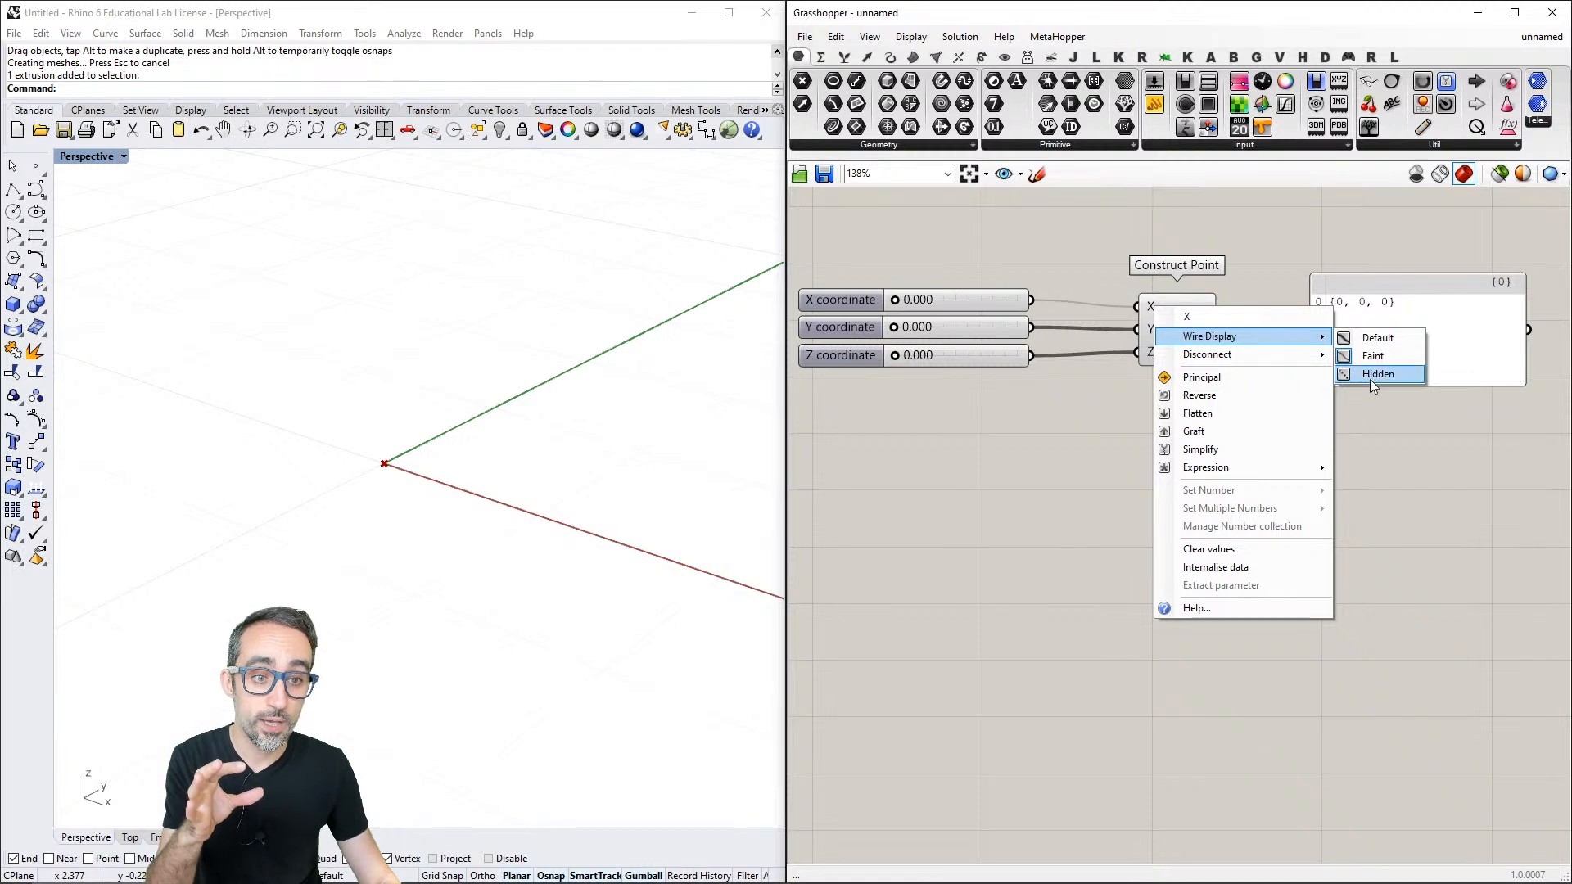
click(1369, 376)
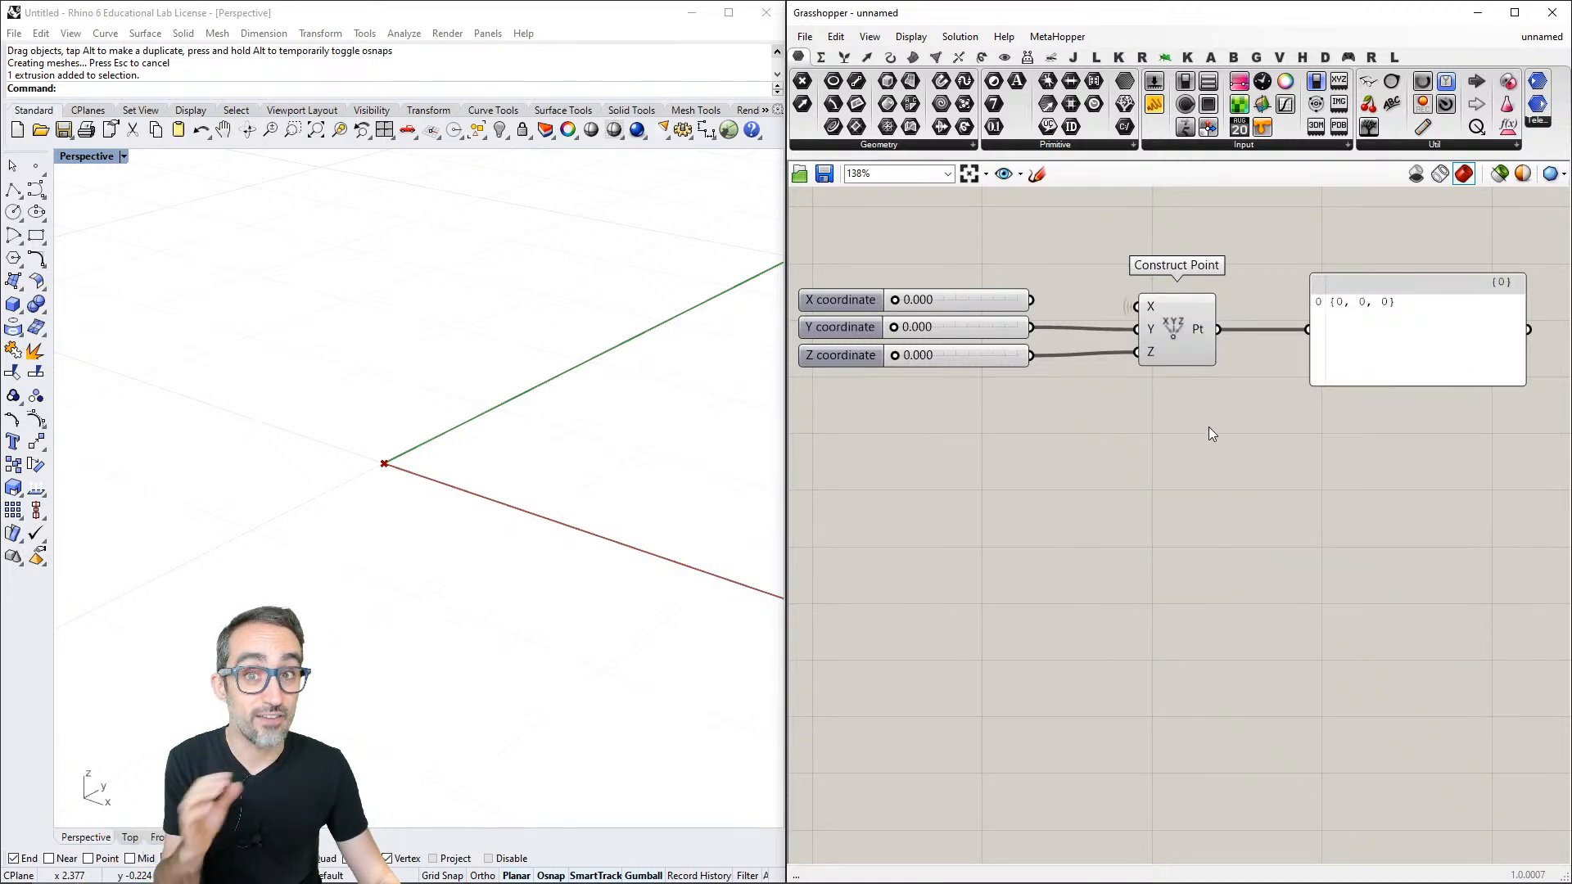
click(1161, 322)
click(1049, 284)
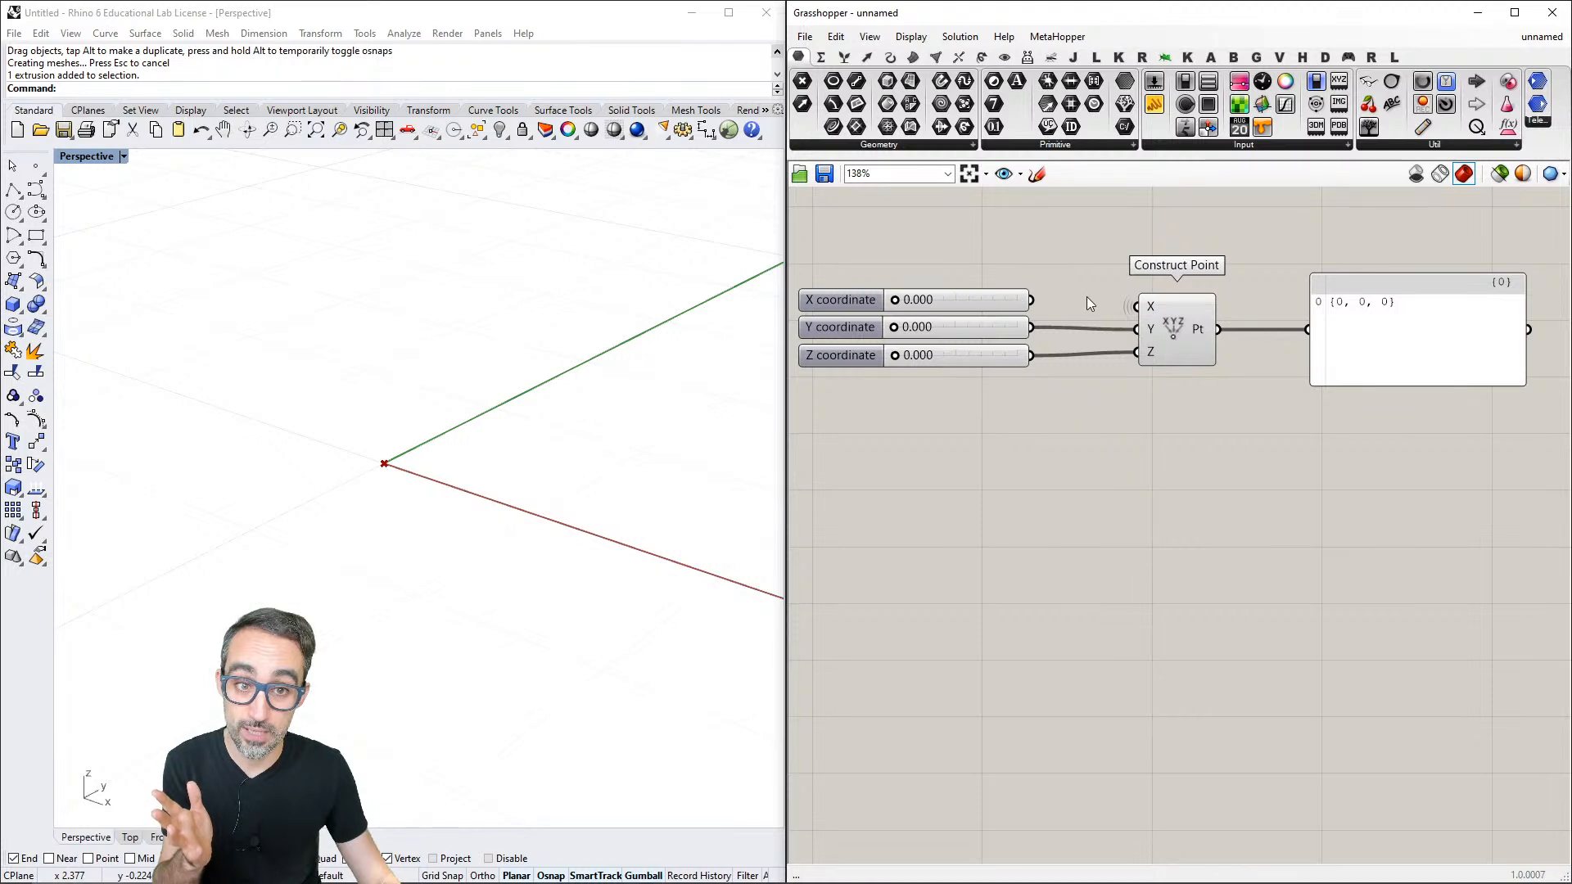
click(1176, 321)
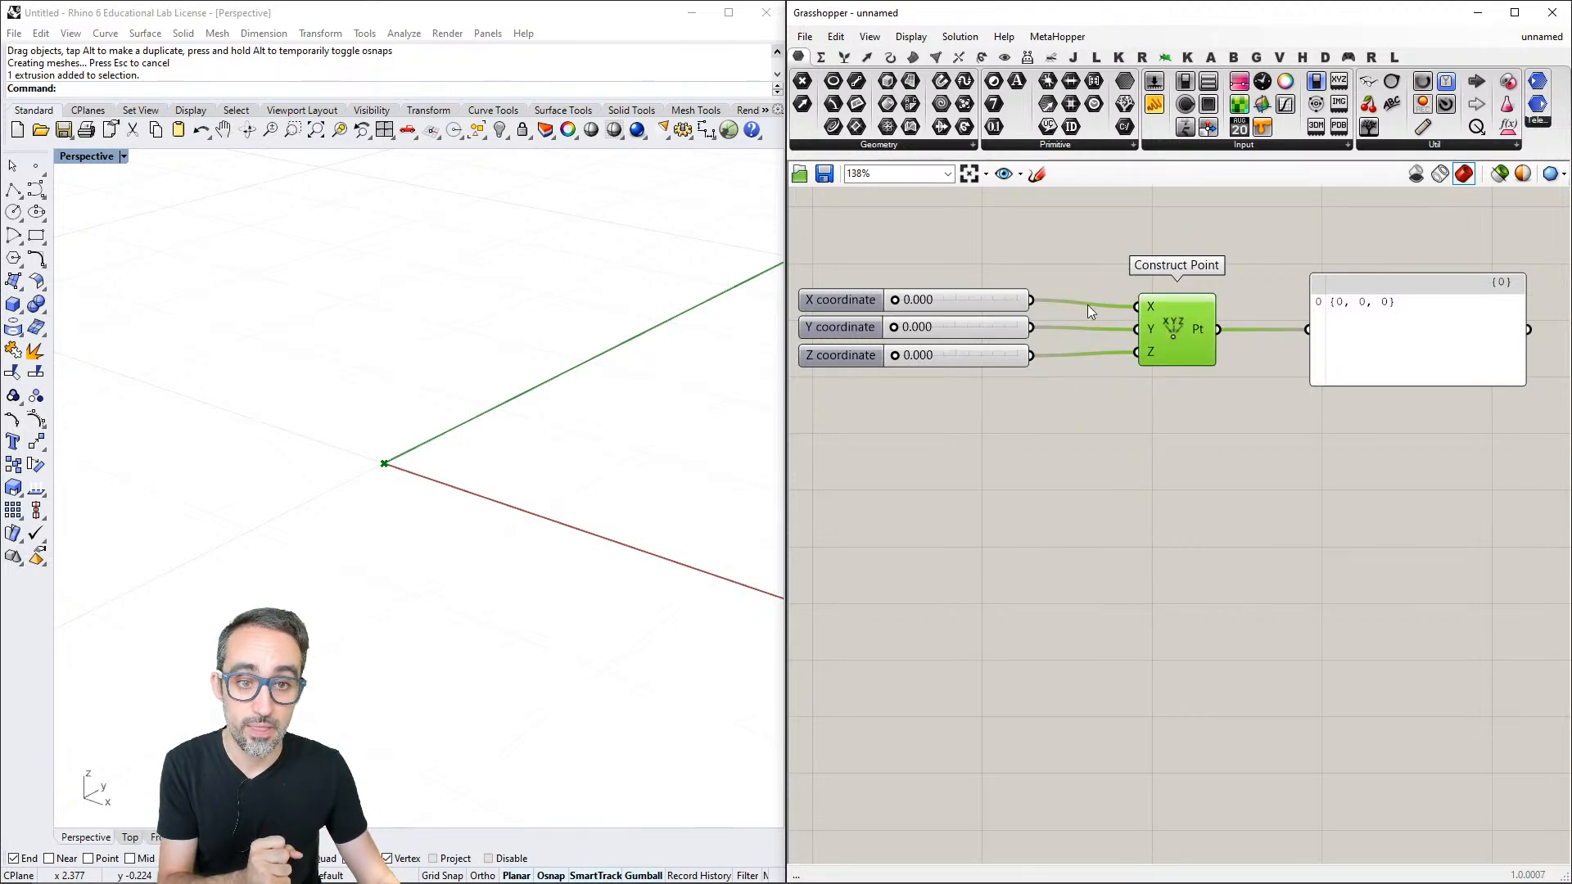
click(1132, 432)
- Switch the X input's wire display to Faint and return it to Default
right_click(1144, 306)
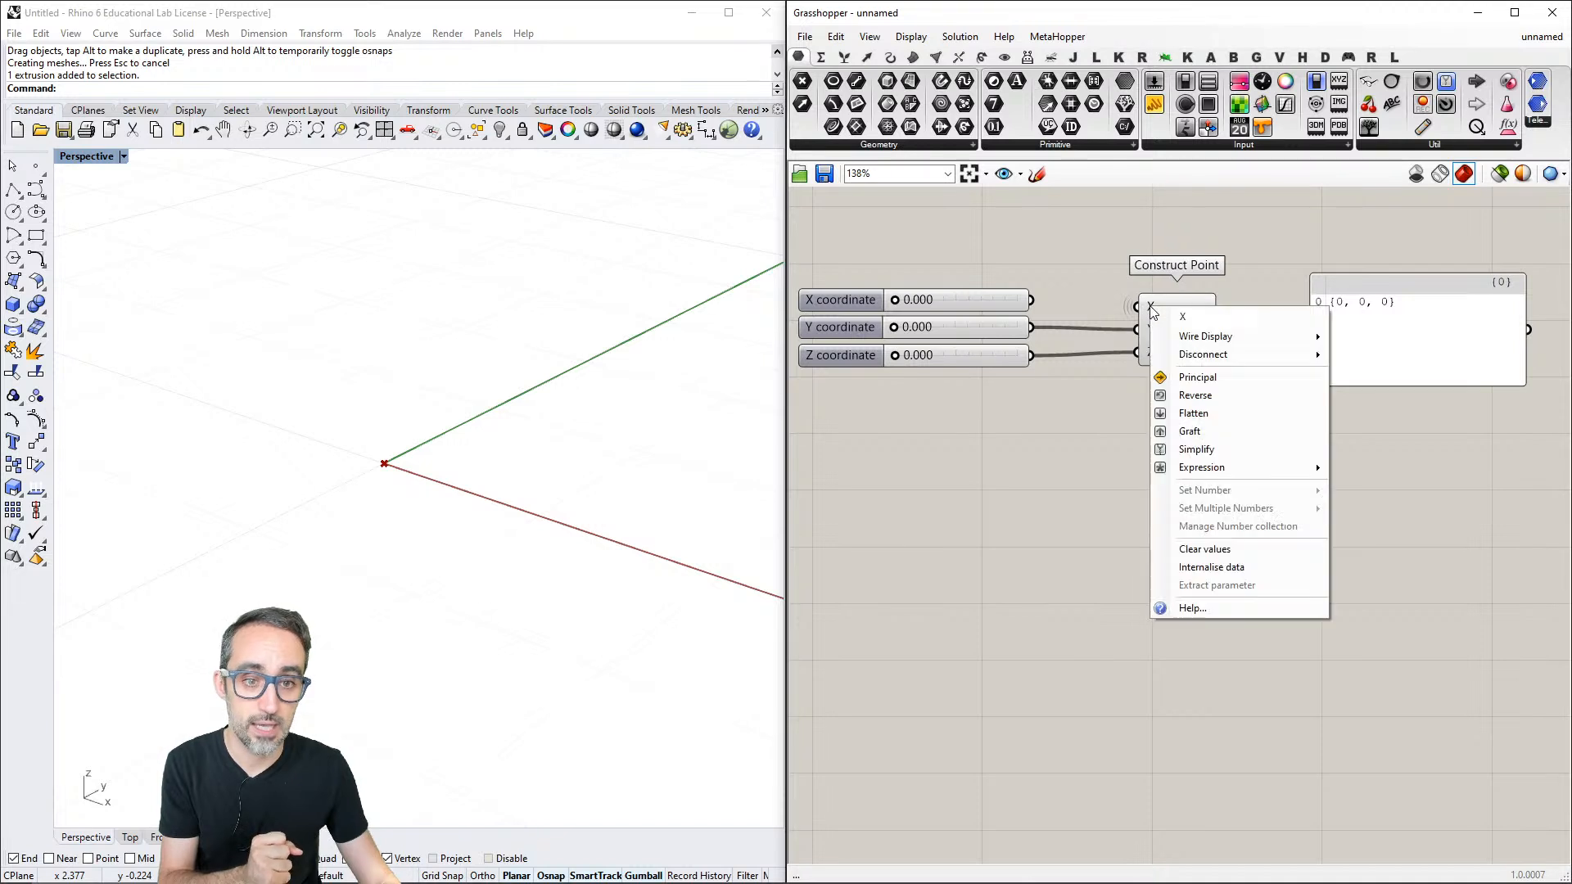
mouse_move(1194, 339)
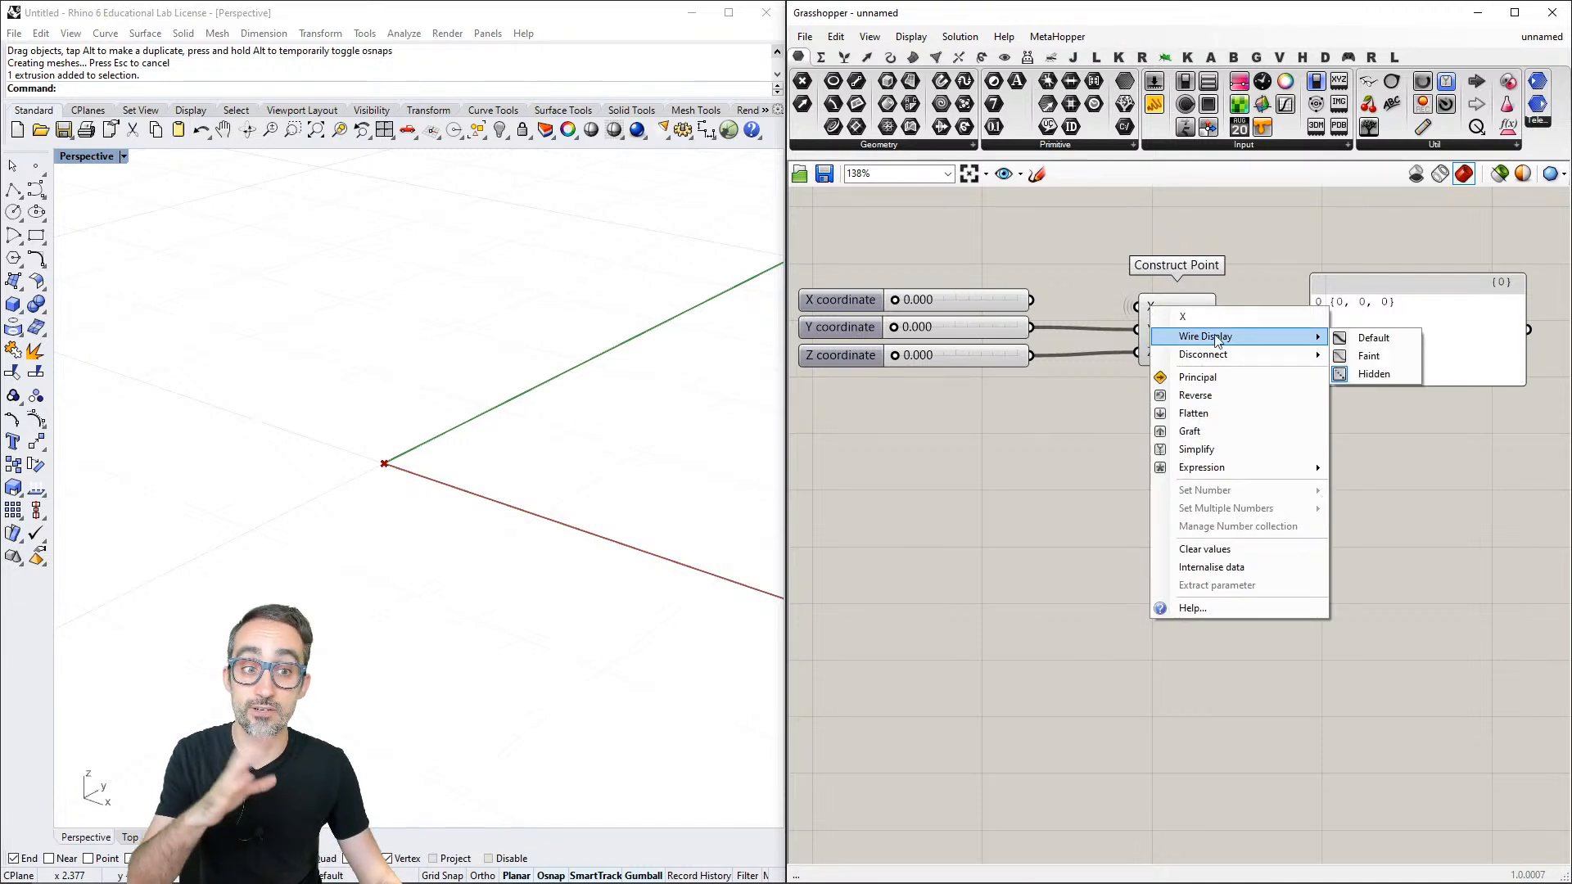
click(1367, 357)
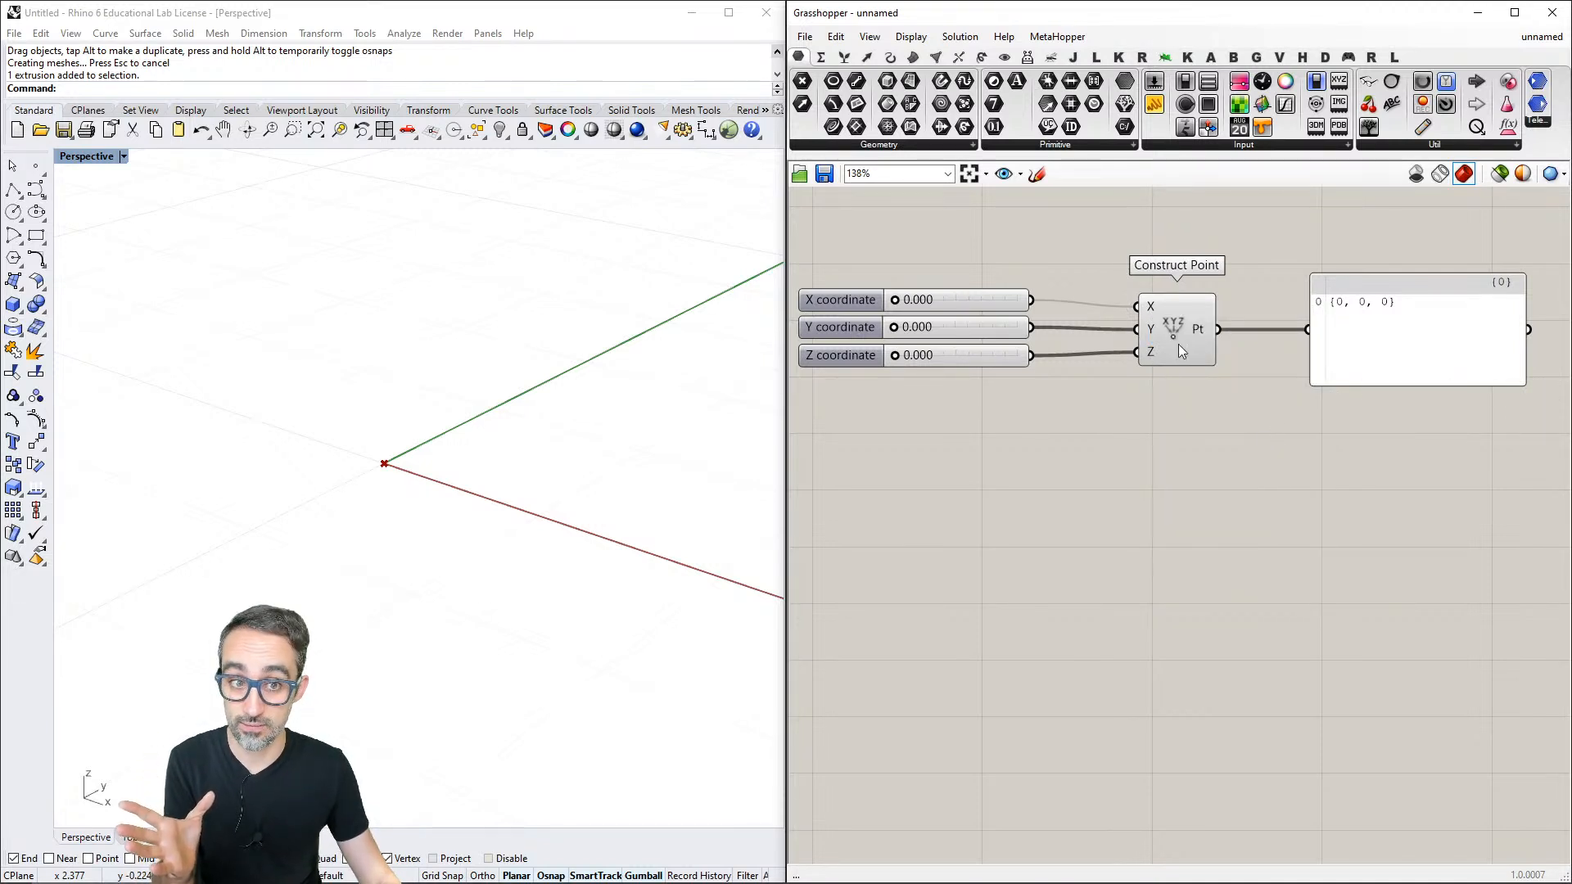
right_click(1146, 307)
mouse_move(1204, 336)
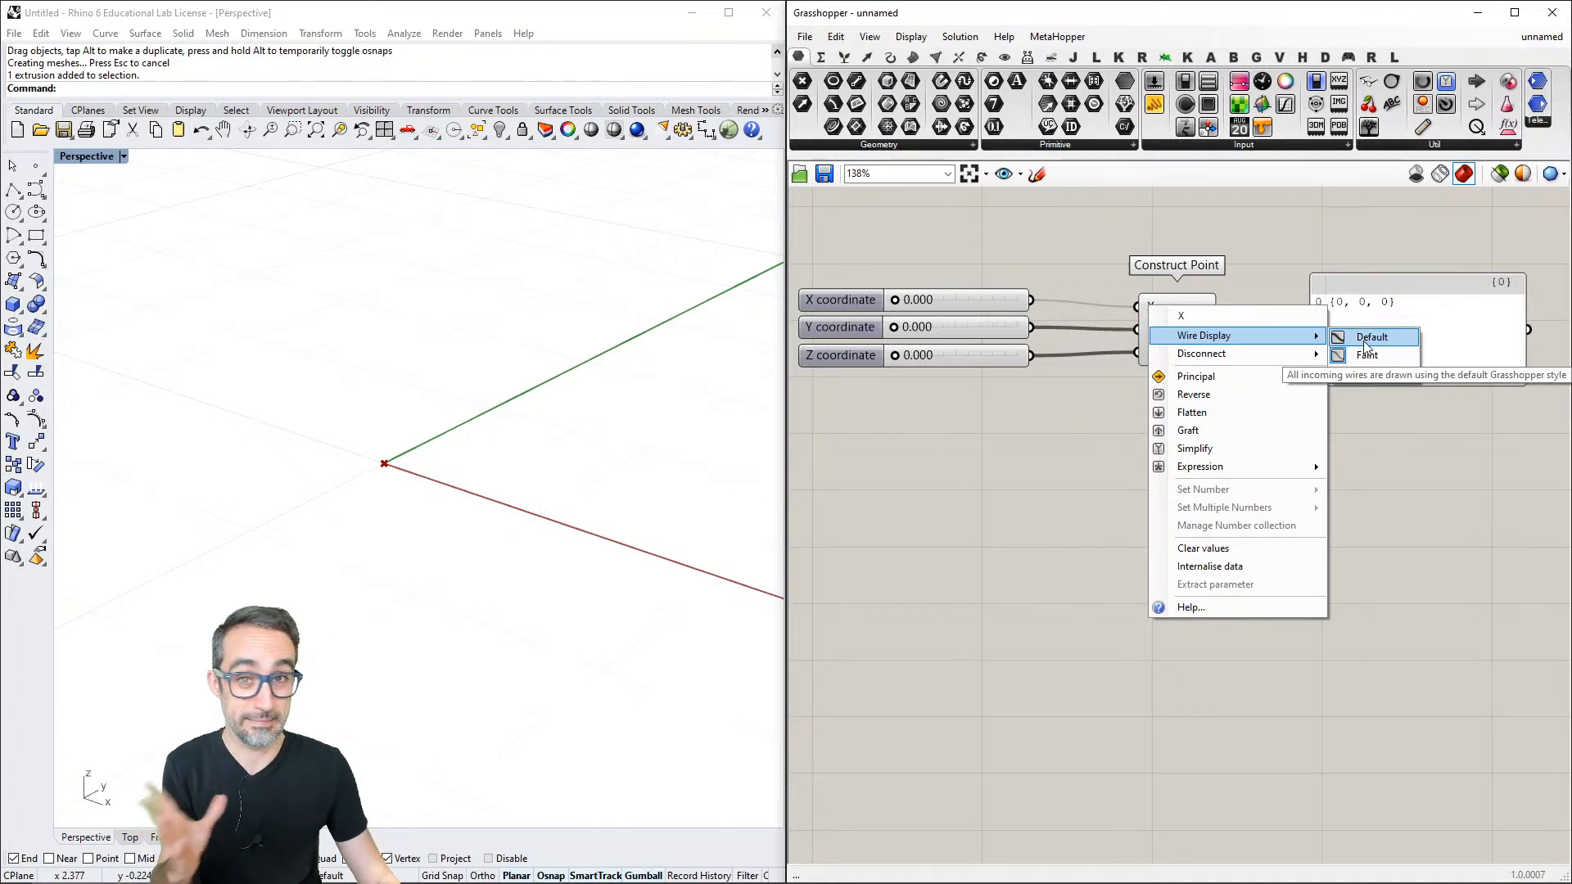
click(1365, 343)
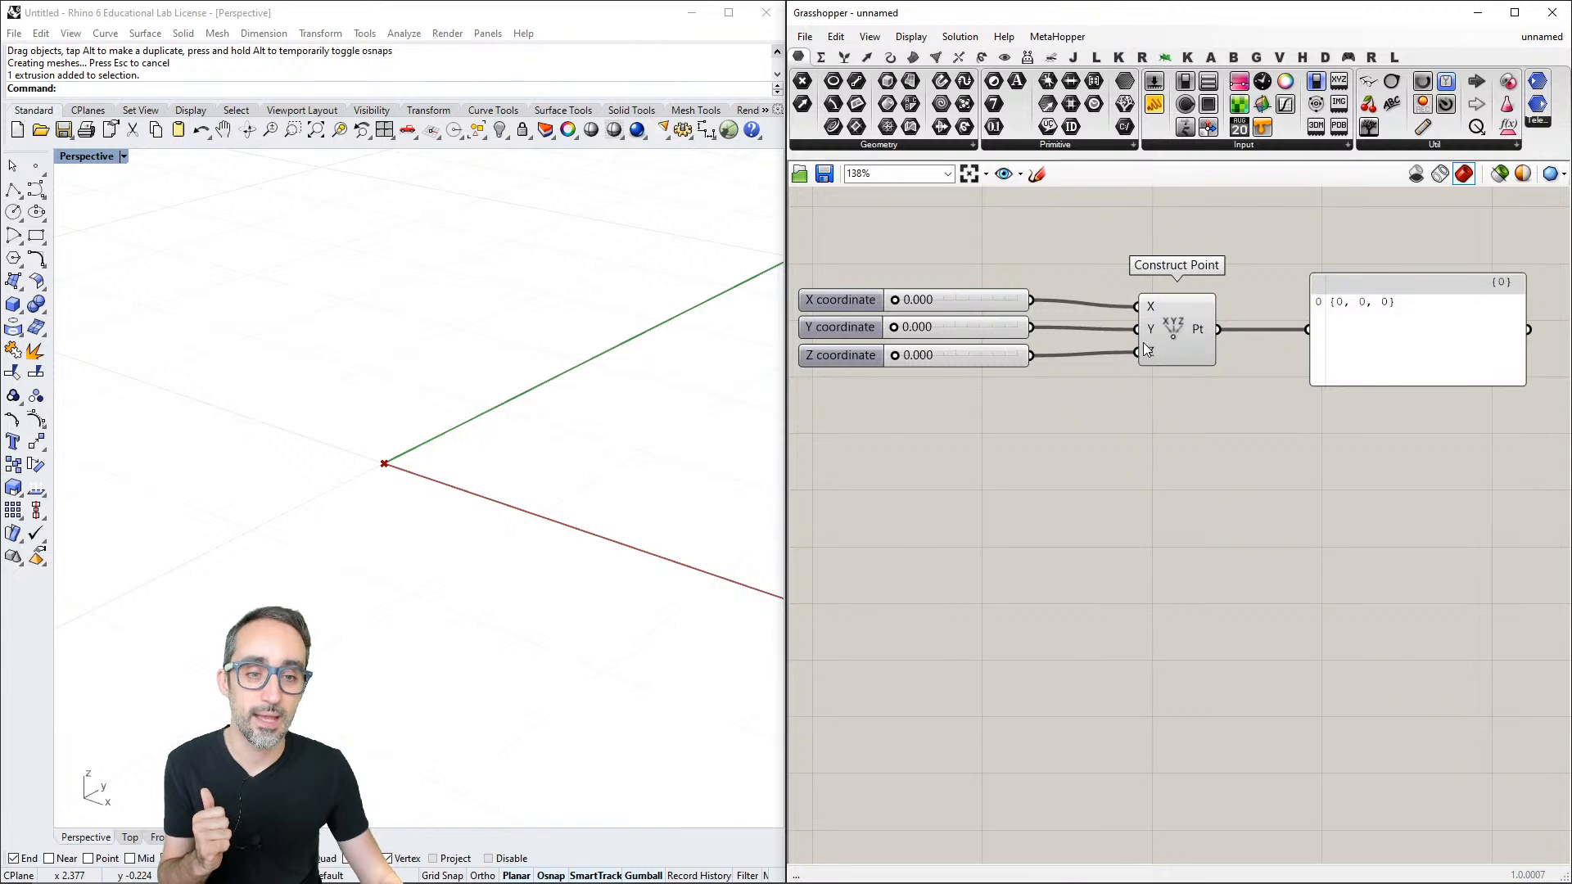
- Disconnect the slider from the Construct Point's X input and reconnect it to the same input
right_click(1150, 307)
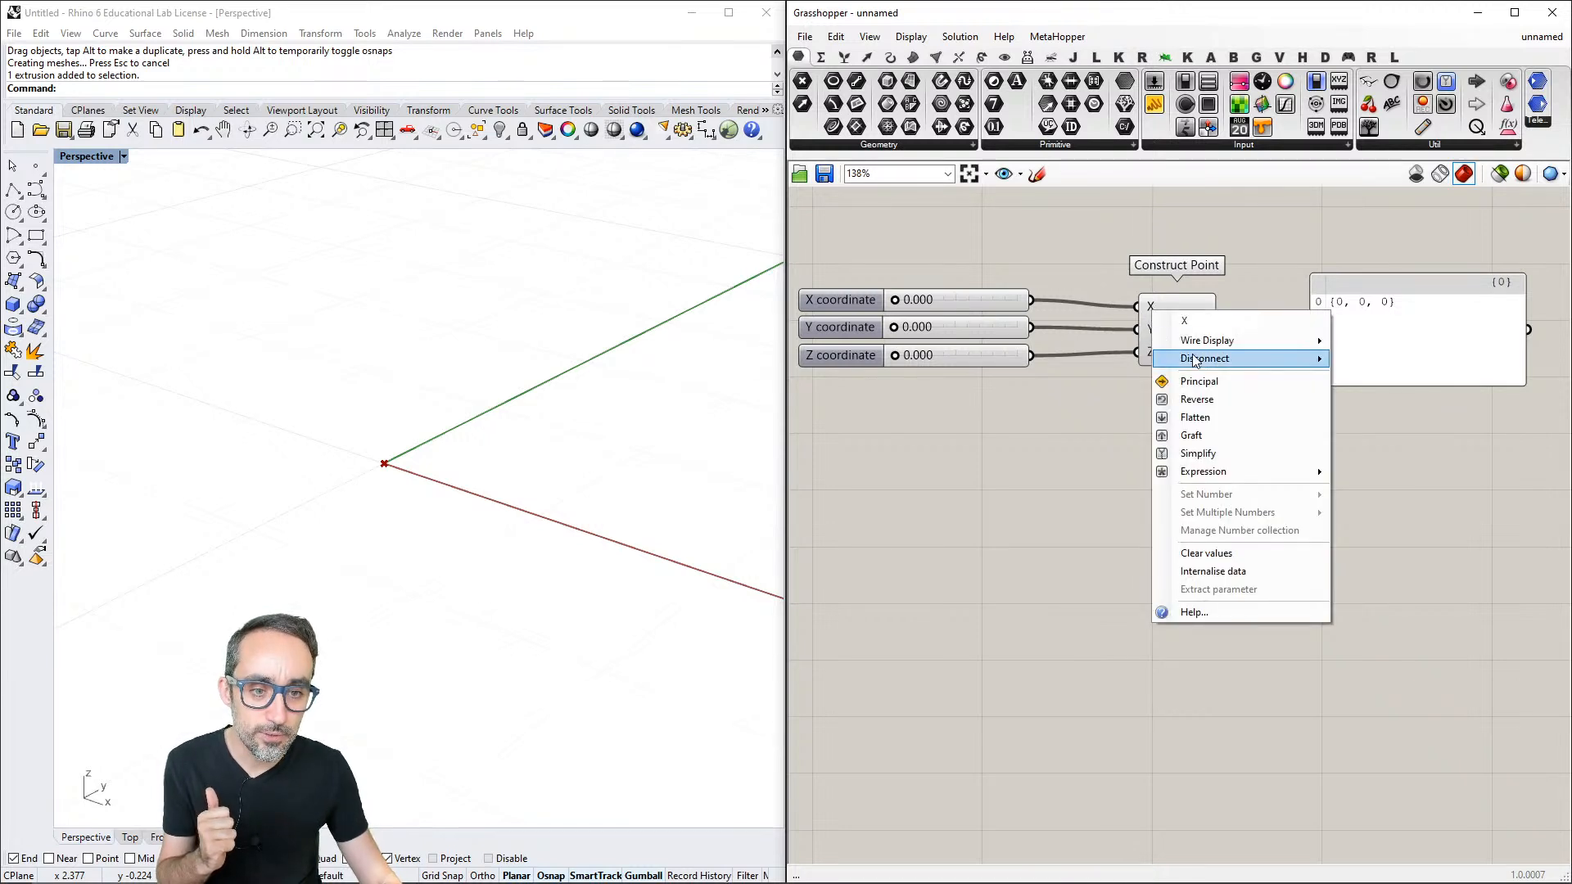
mouse_move(1216, 365)
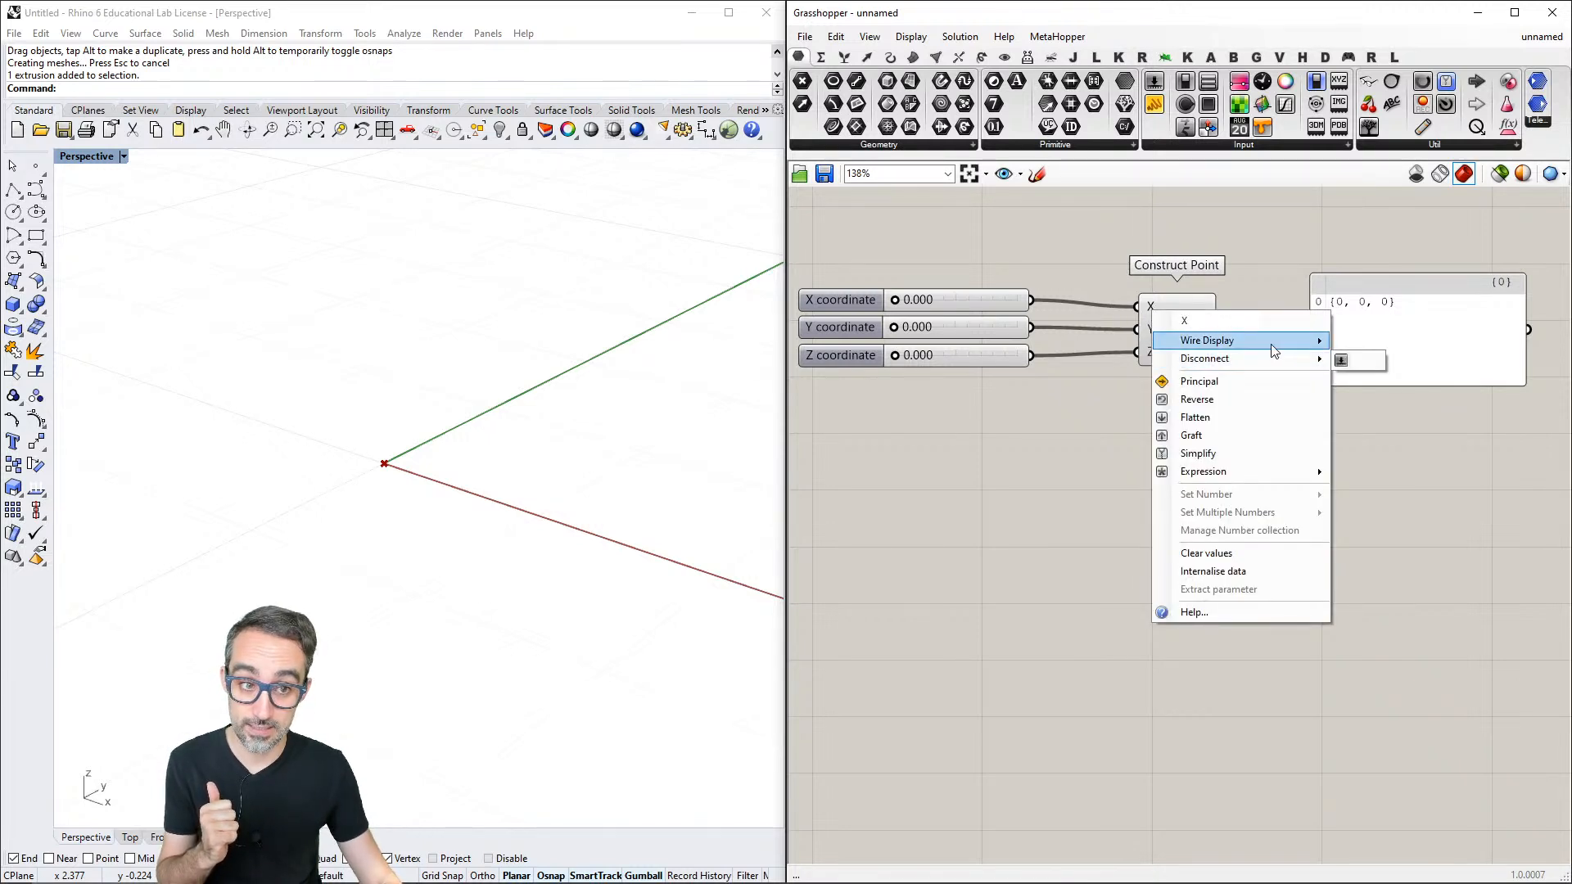
click(1350, 364)
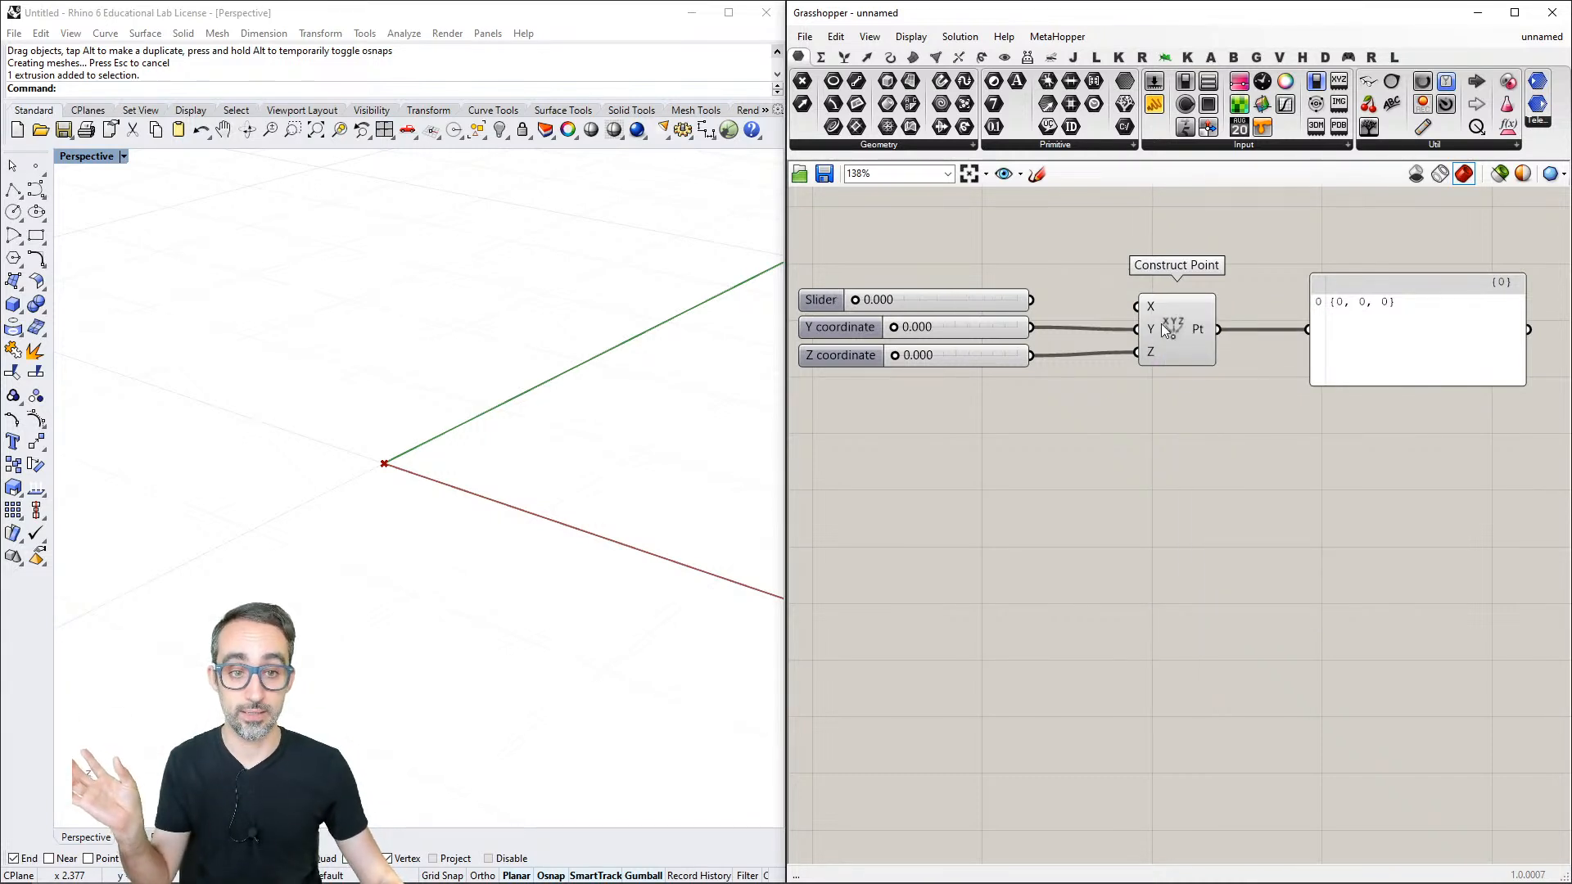
drag(1031, 300, 1140, 307)
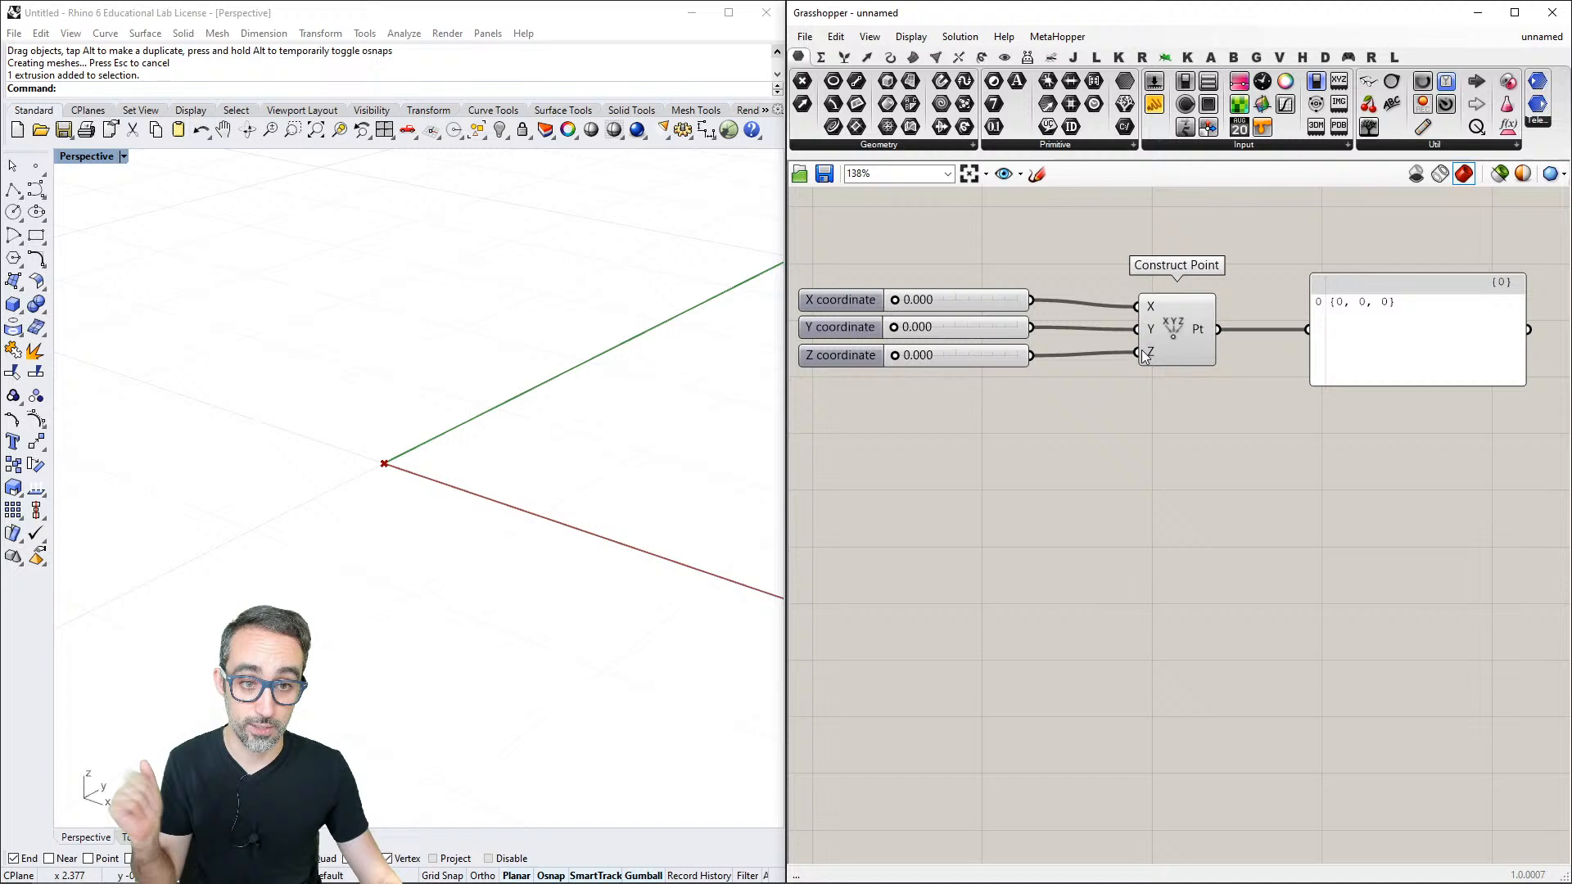
- Open the help for the Construct Point's X input, read the parameter type description and close it
right_click(1151, 306)
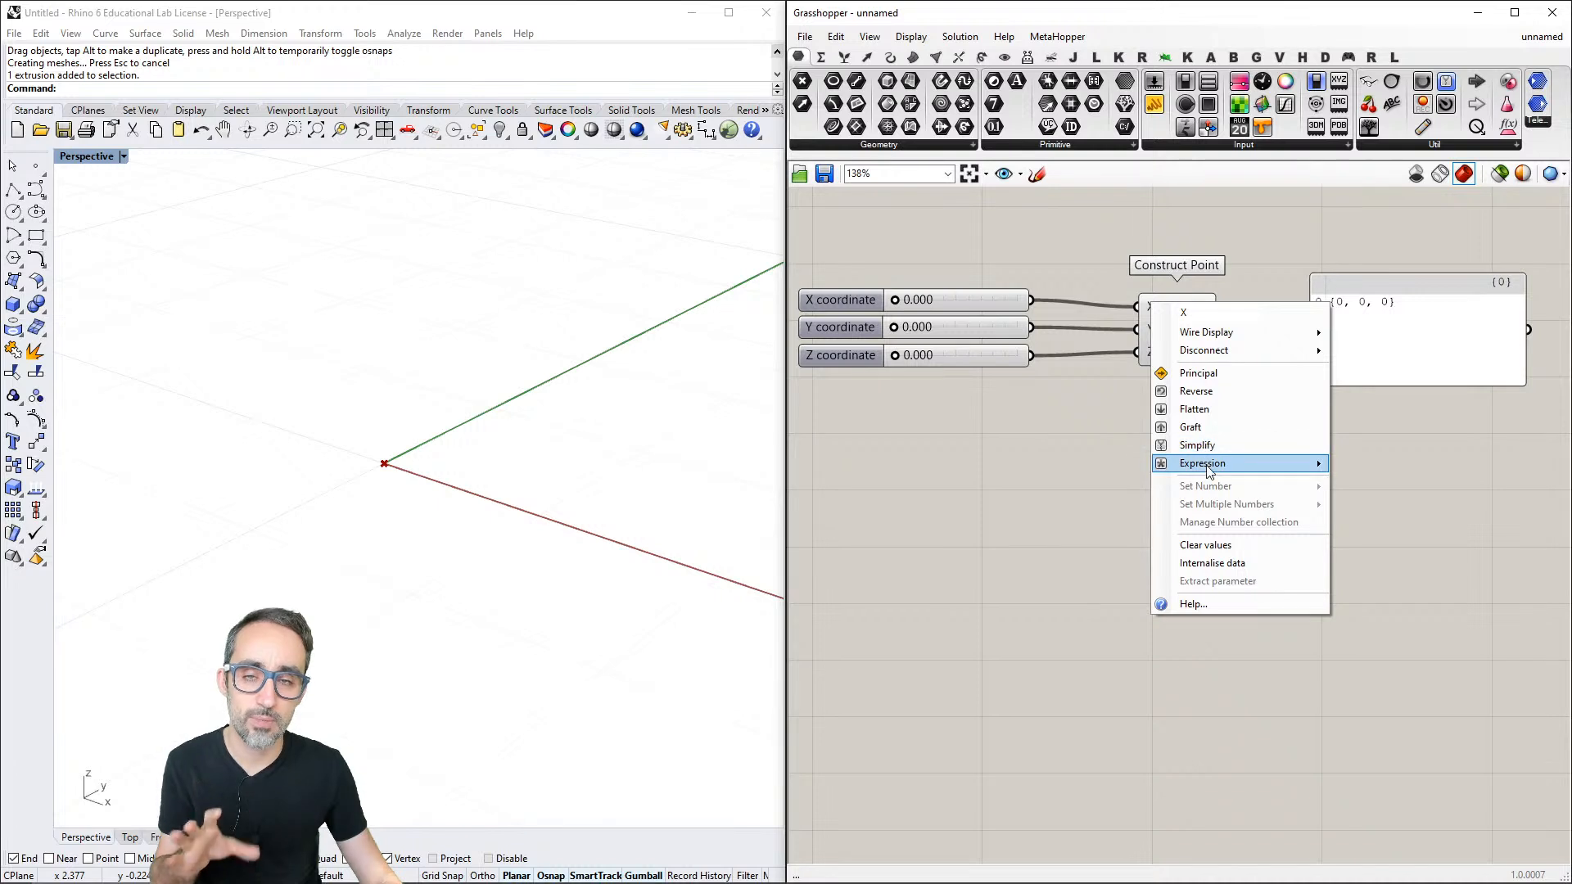
mouse_move(1203, 467)
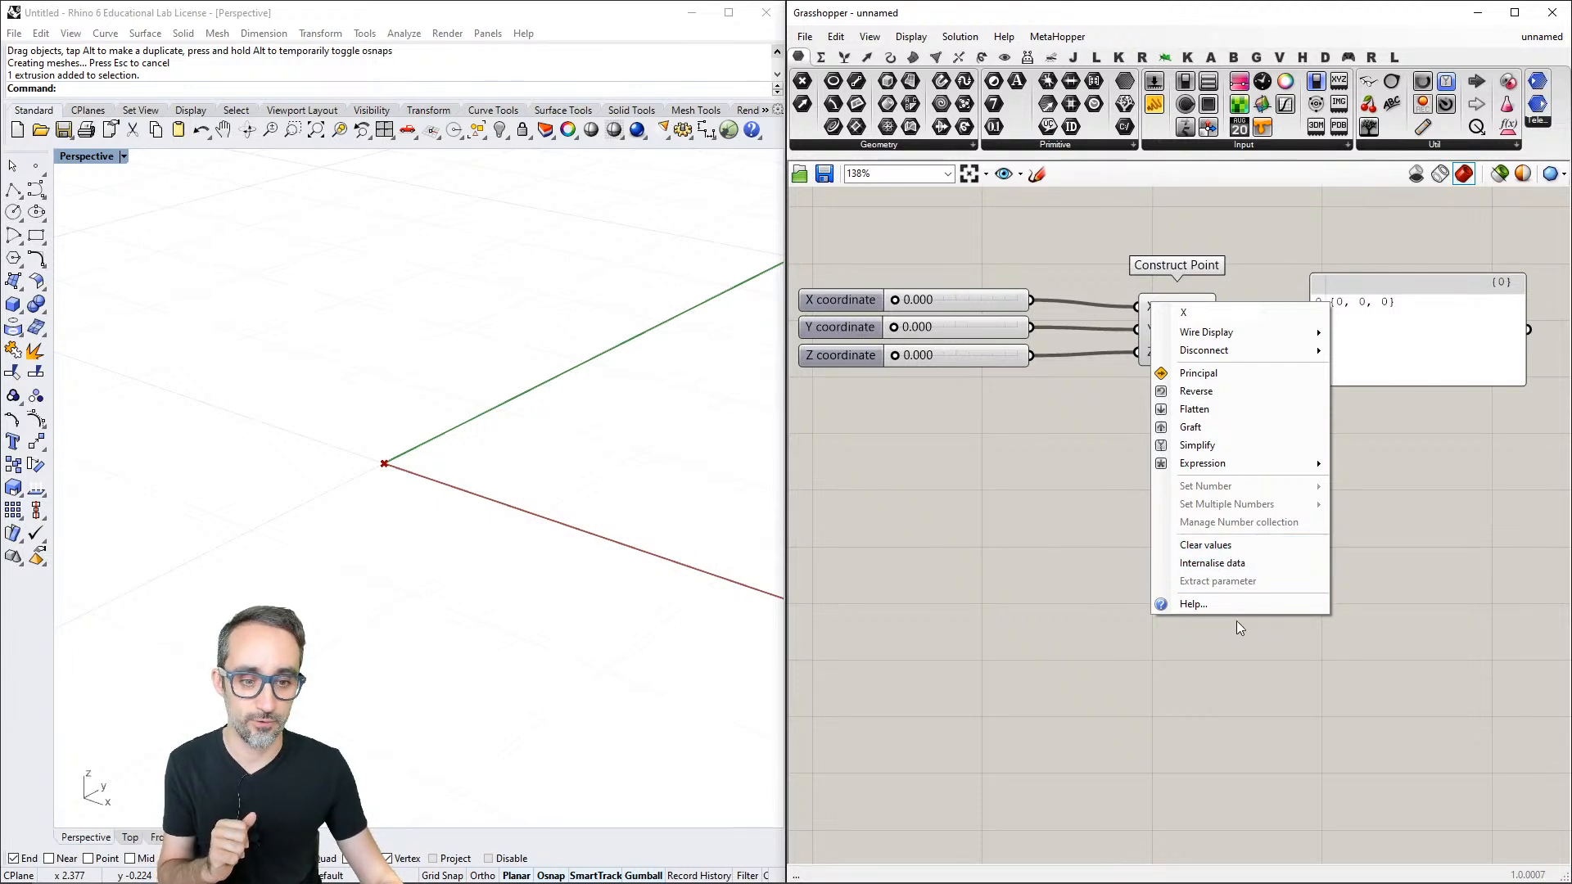
click(1203, 604)
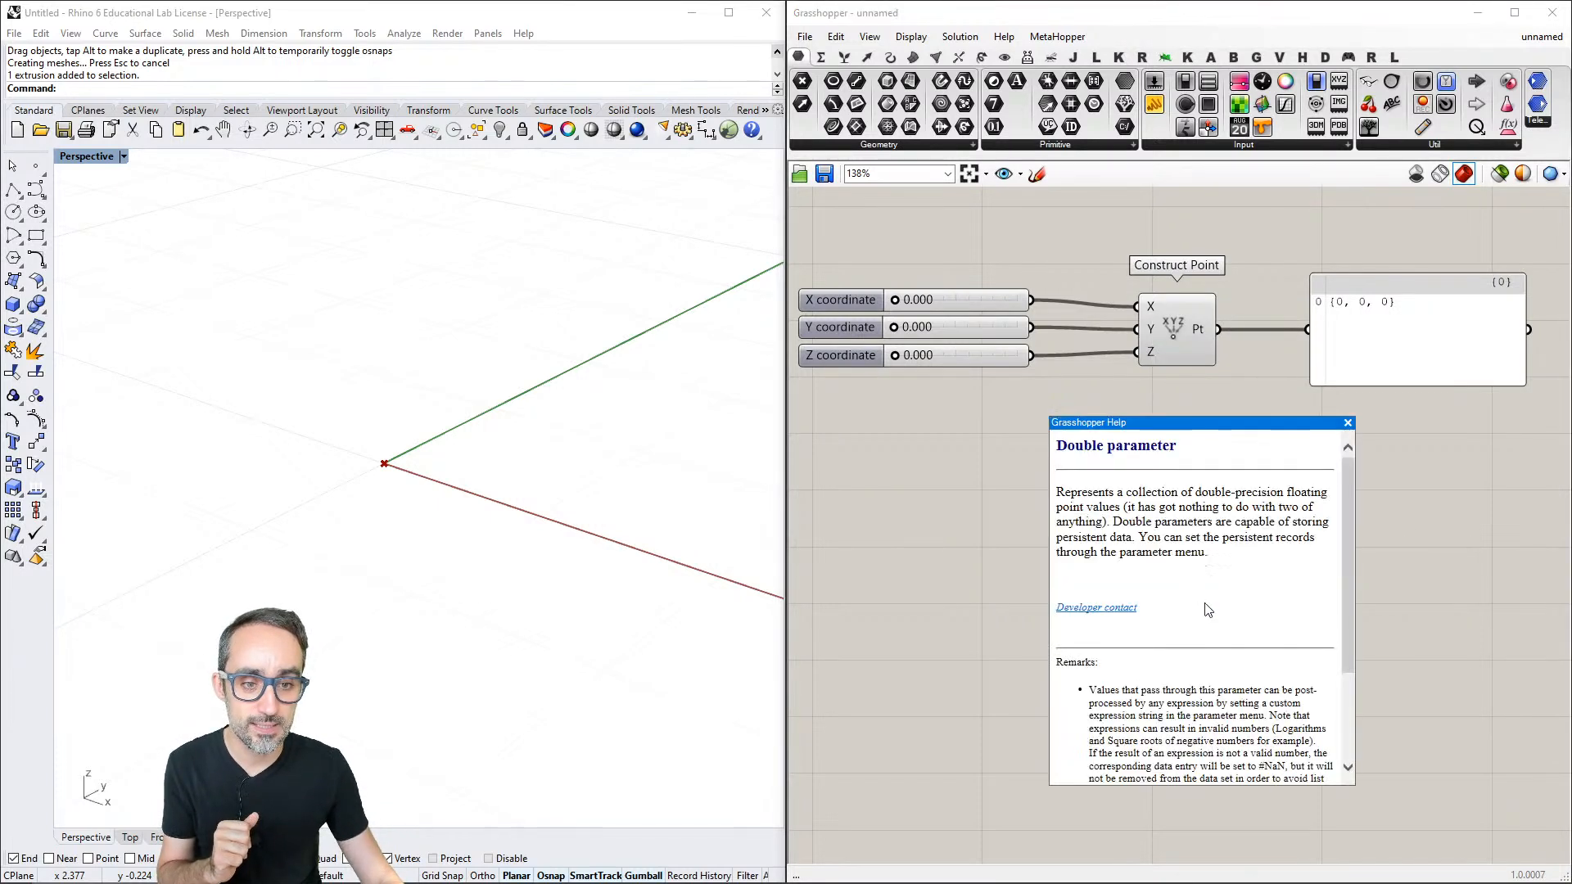
drag(1213, 429, 1154, 305)
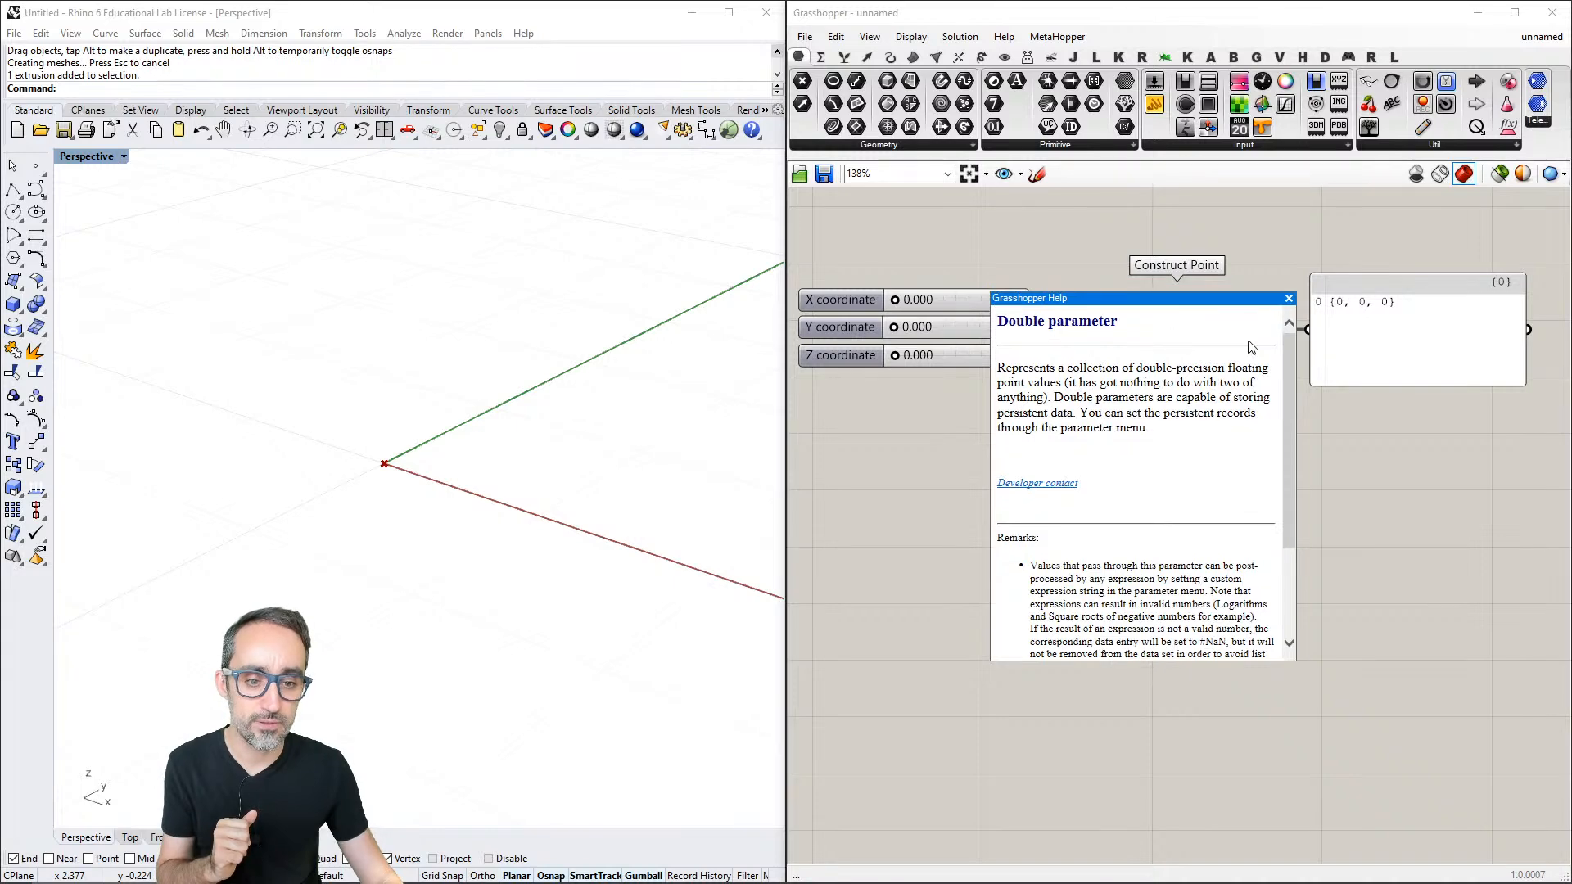
scroll(1292, 367, down, 3)
mouse_move(1292, 366)
mouse_down()
mouse_move(1295, 493)
mouse_move(1292, 344)
mouse_up()
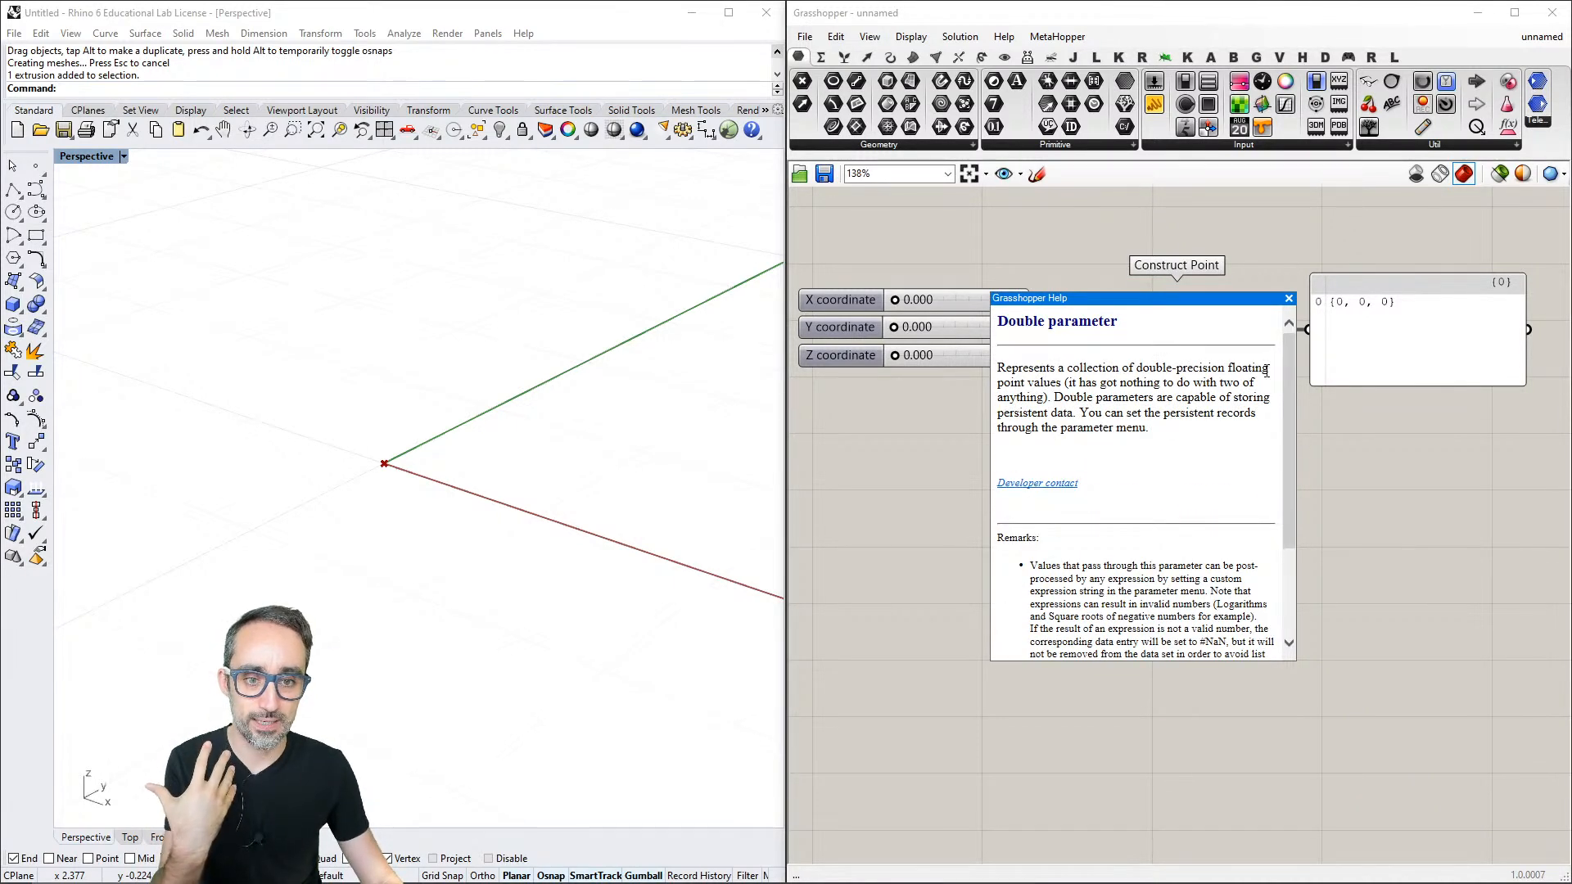
drag(1218, 300, 1224, 375)
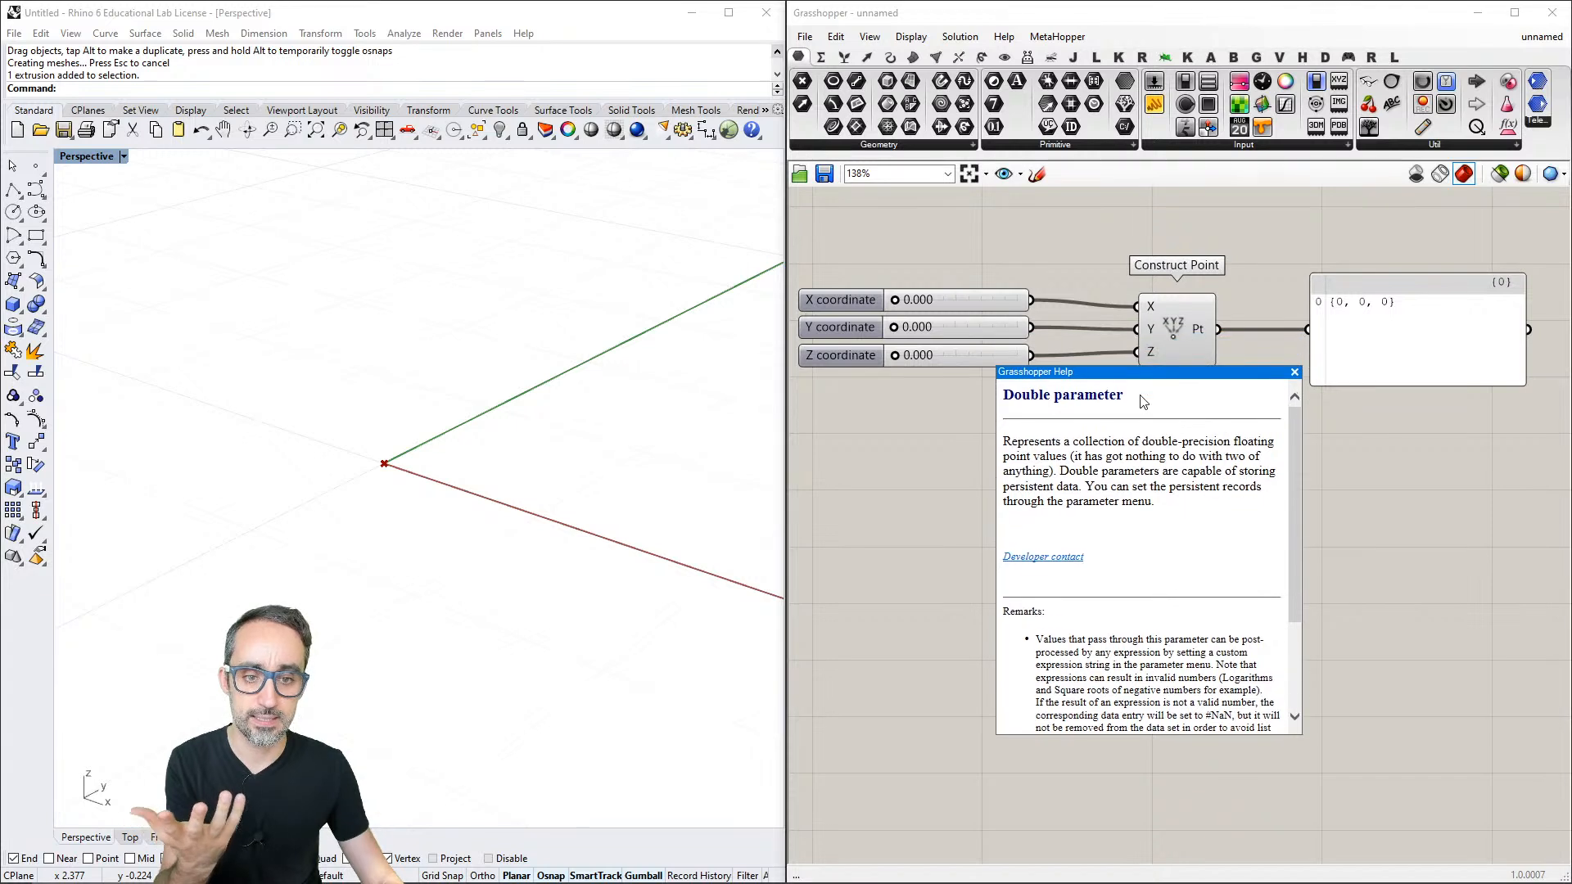
double_click(1026, 396)
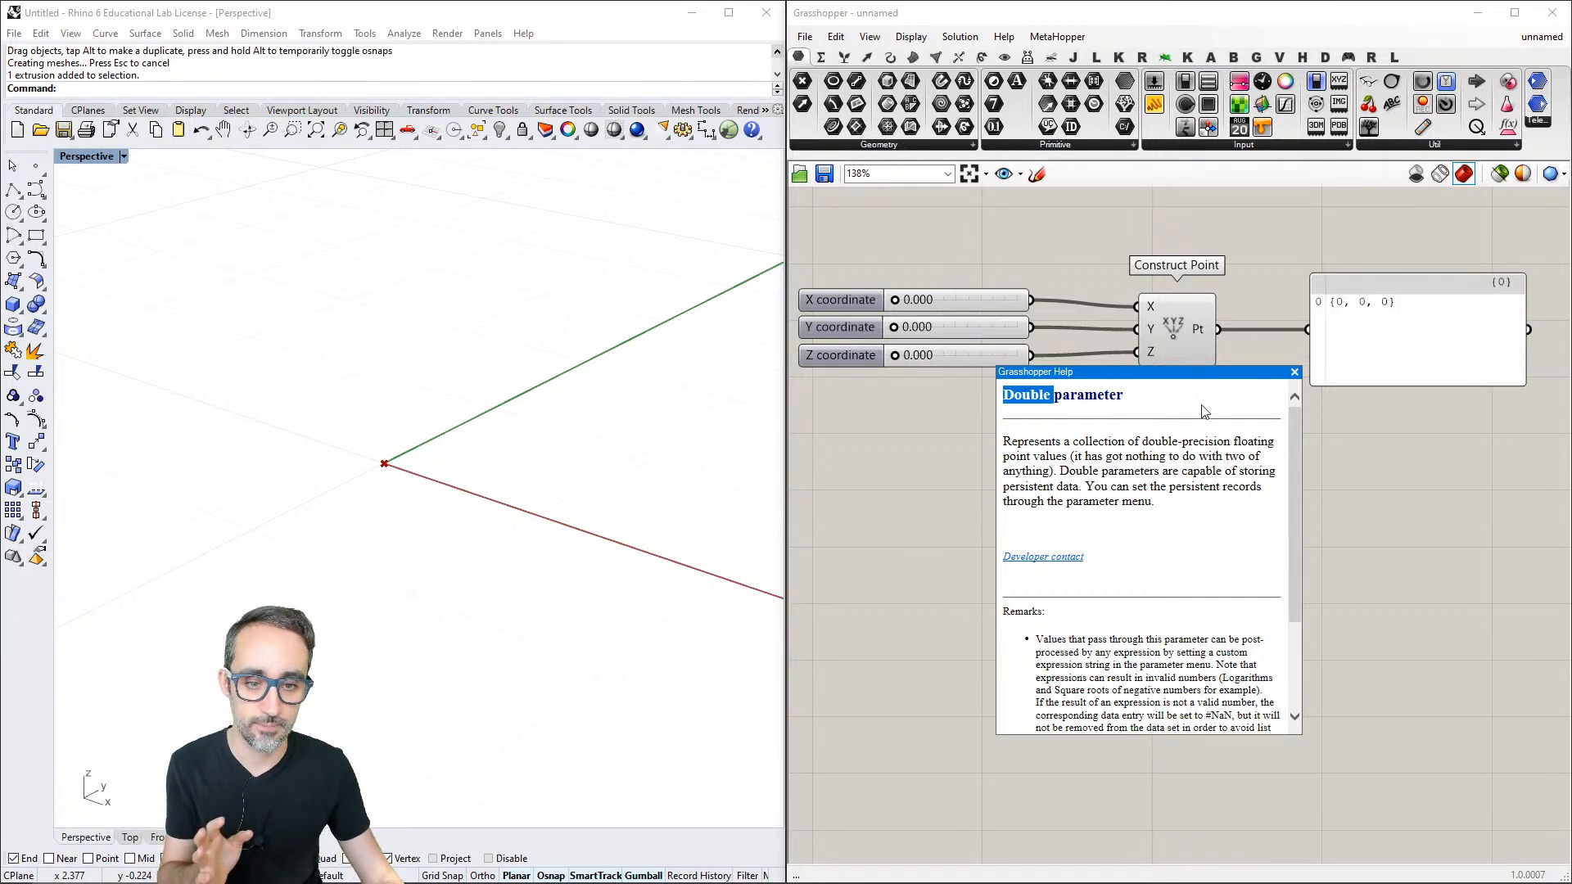
drag(1144, 442, 1275, 442)
click(1294, 372)
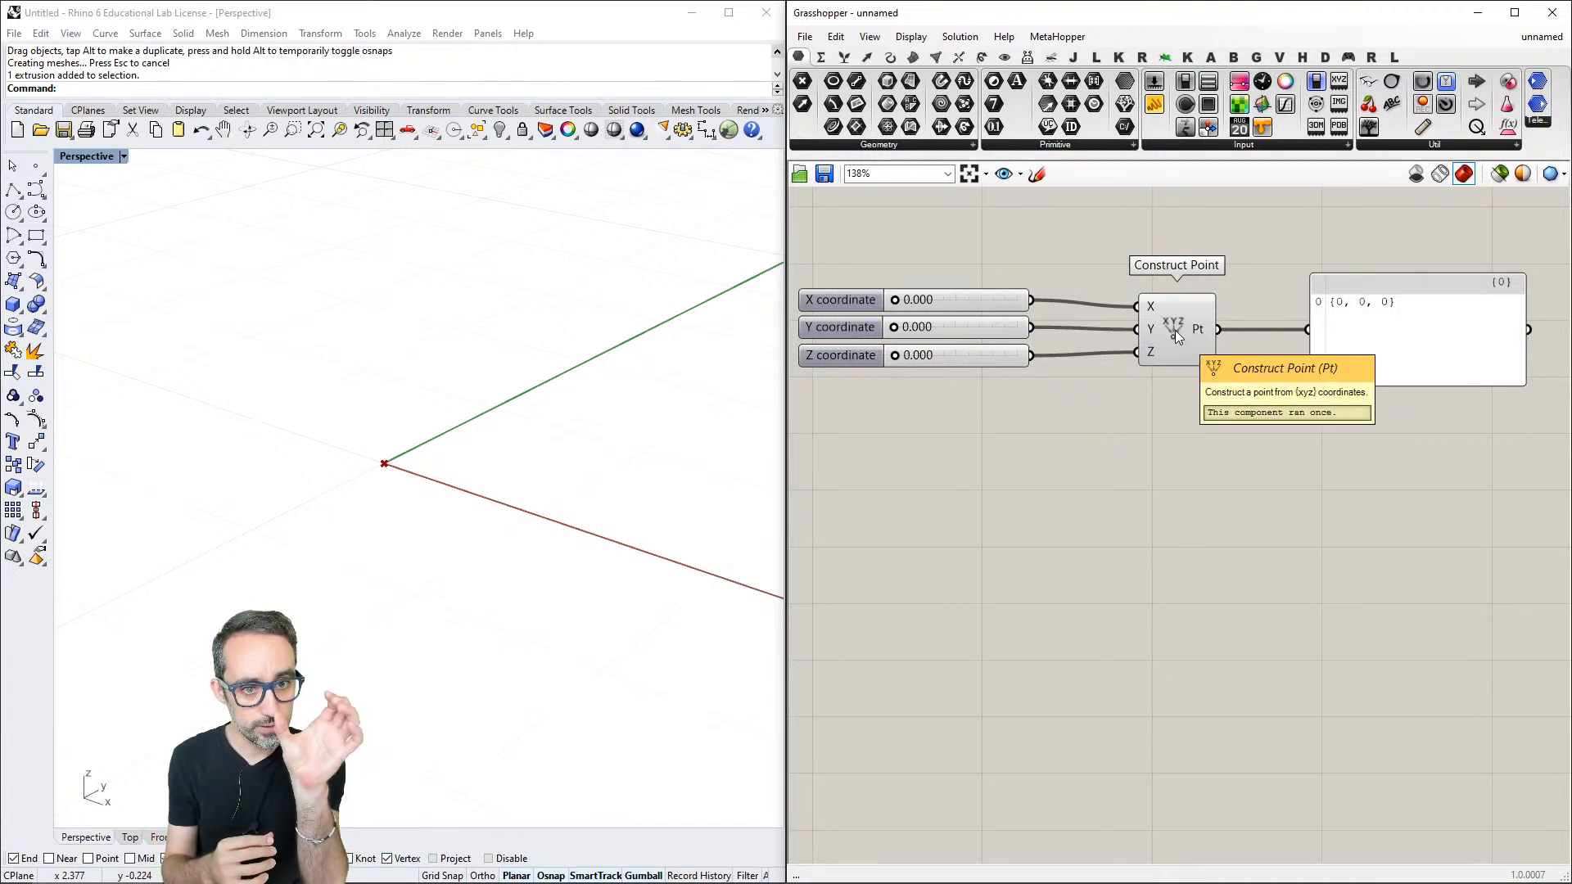
- Add a second Construct Point component to the canvas below the existing one by searching for "construct poin"
double_click(1155, 516)
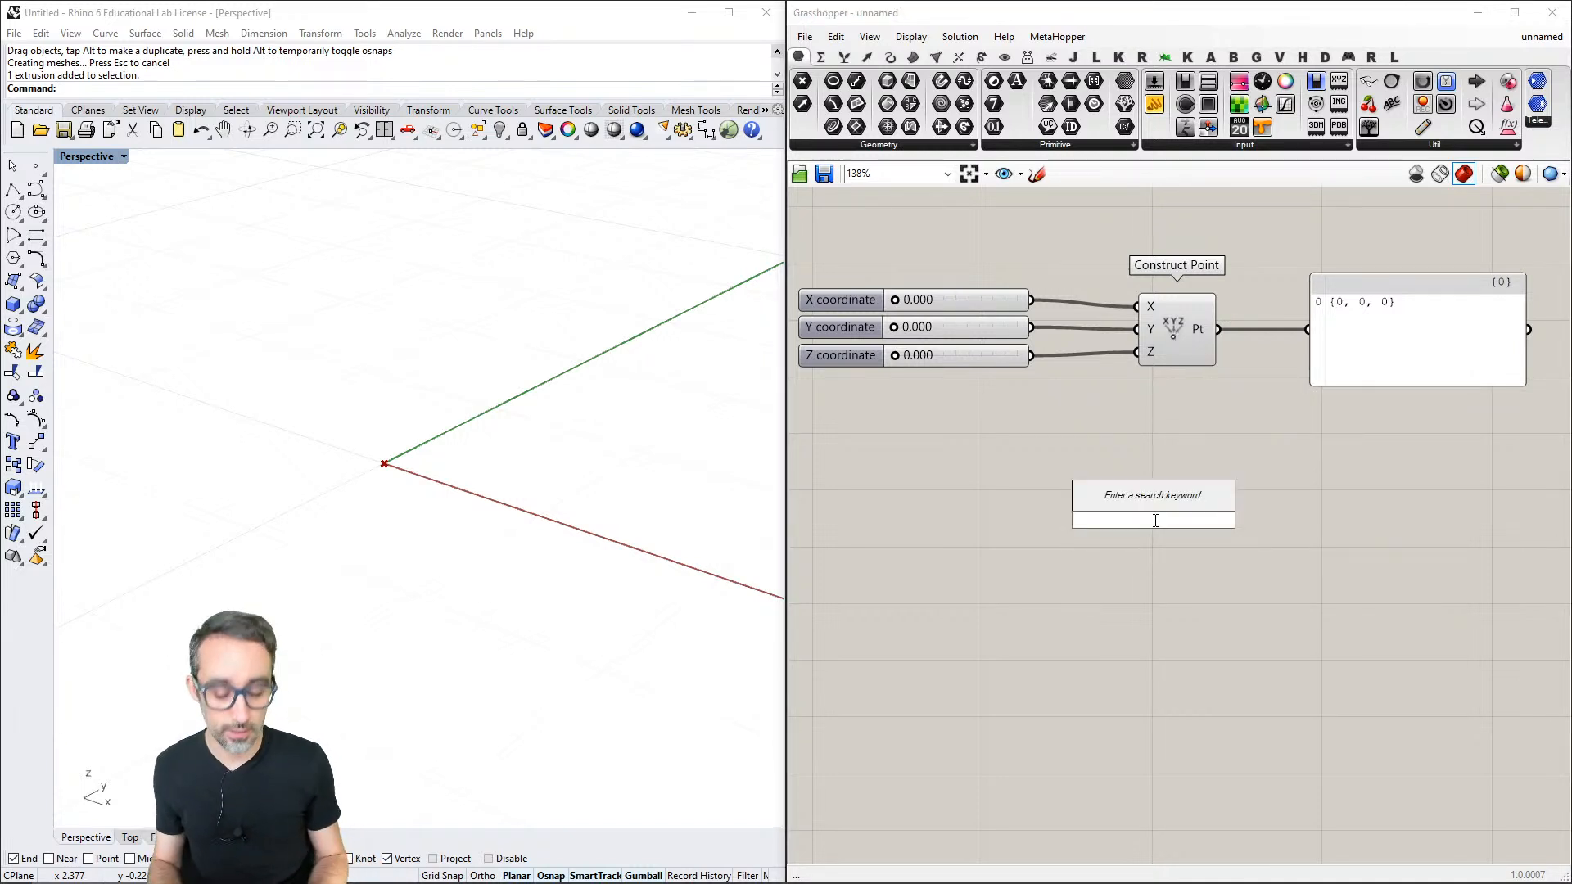
text(construct)
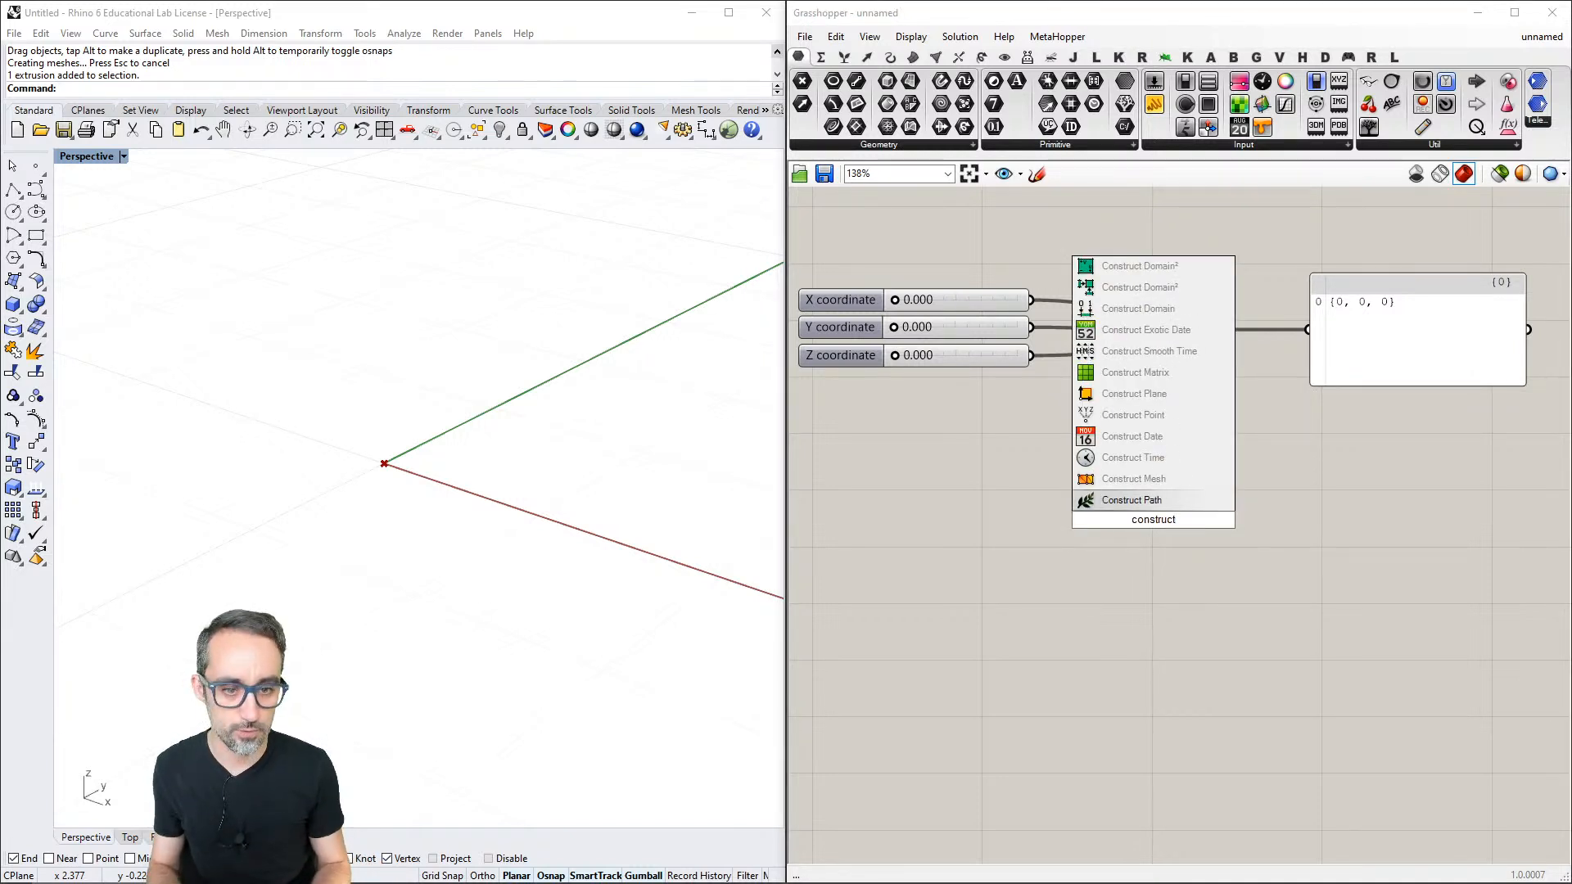
text( poin)
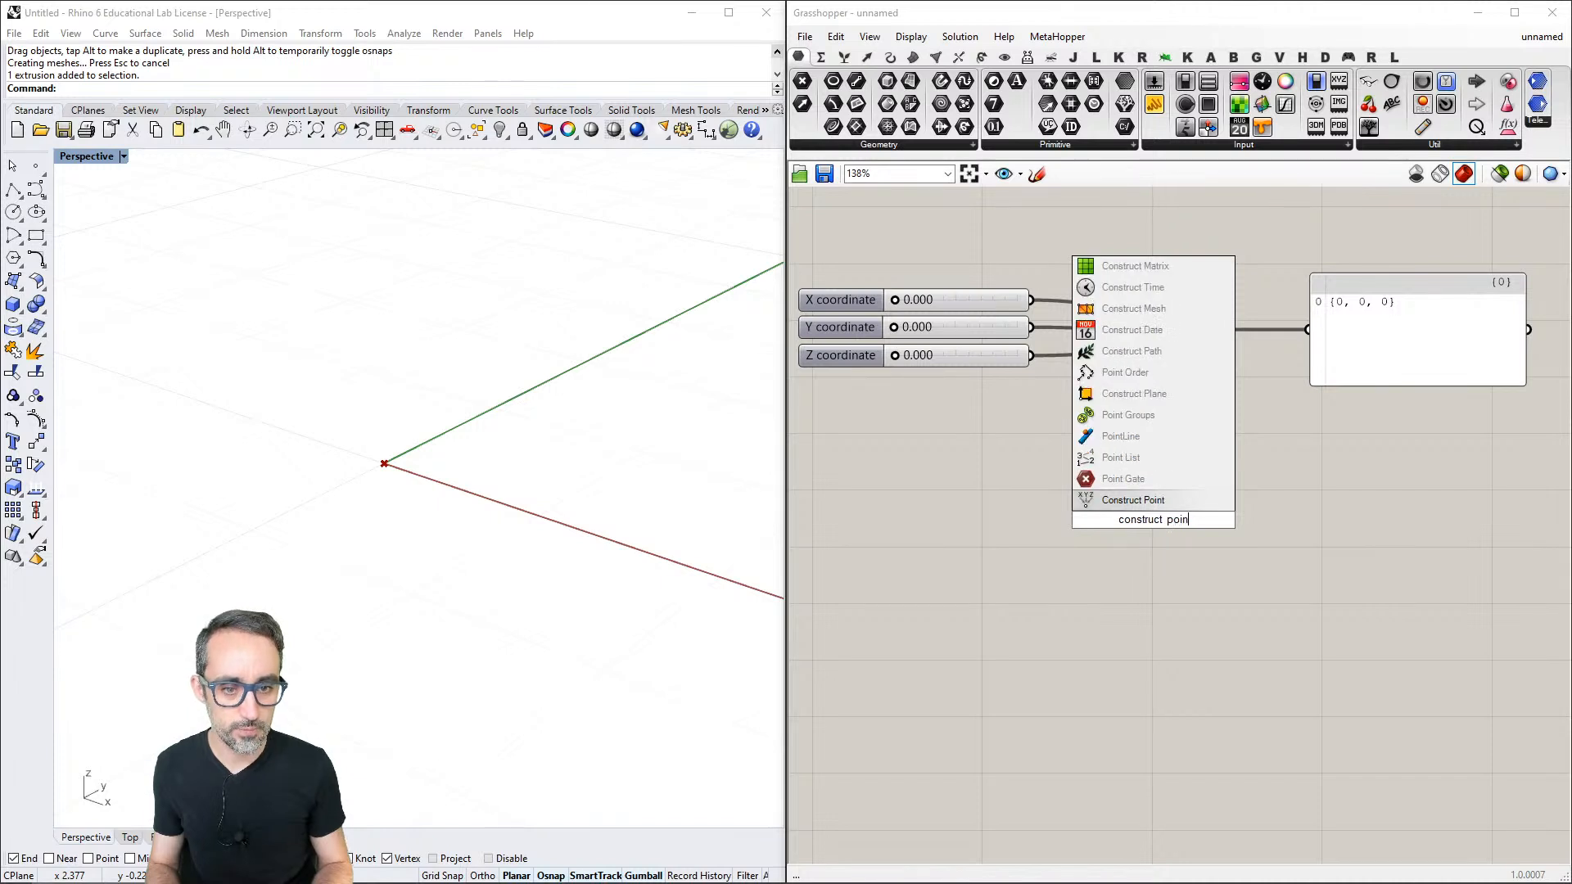
key(Return)
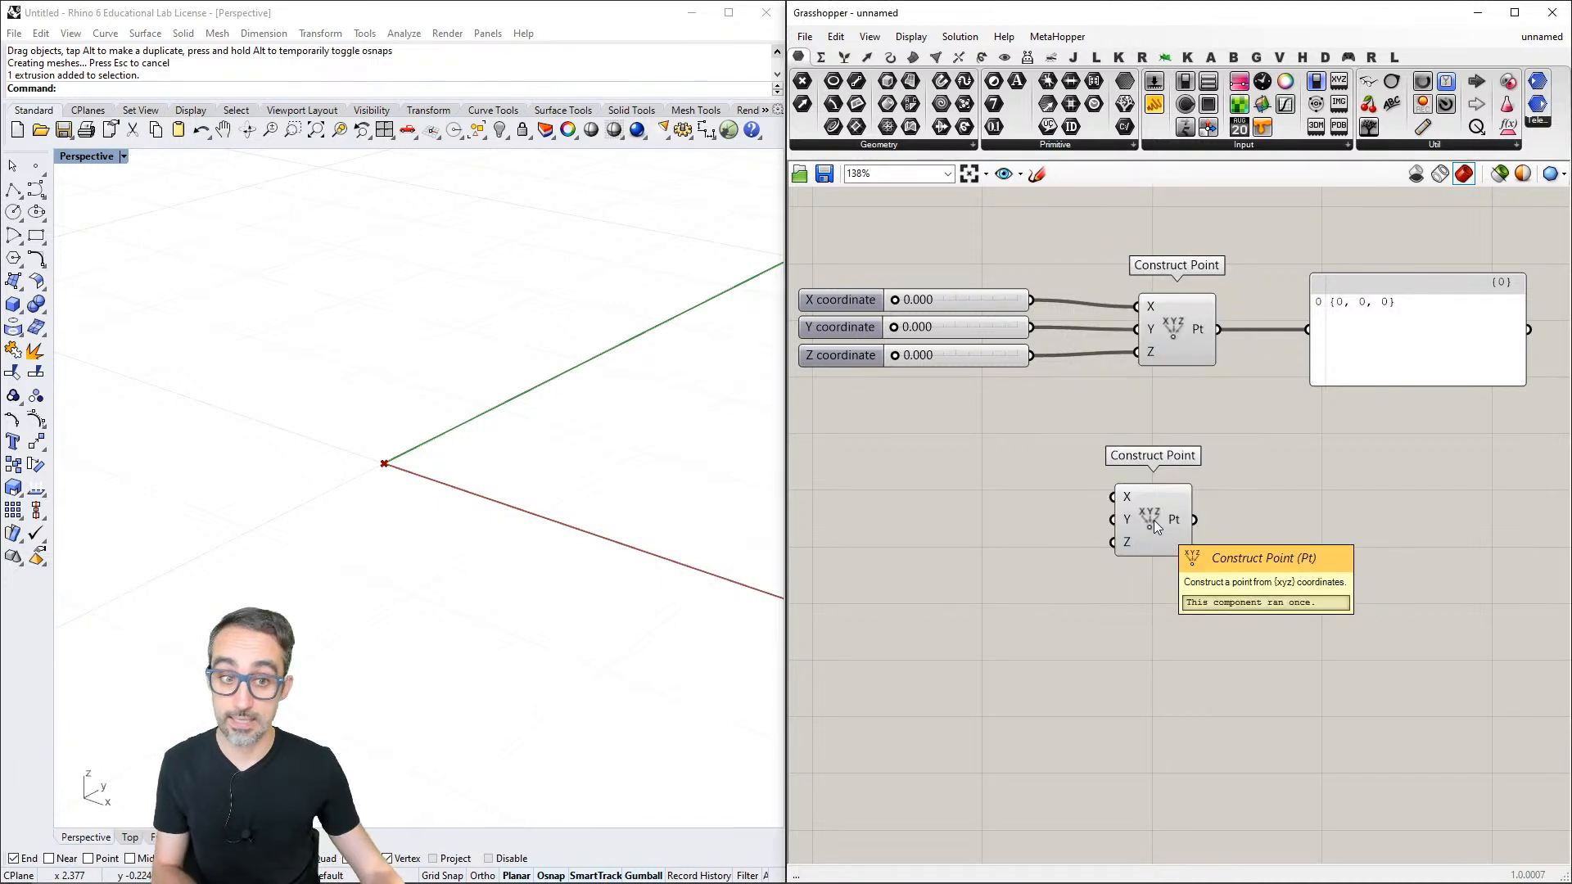
- Delete the second Construct Point component and look over the context options of the remaining one
click(1153, 519)
key(Delete)
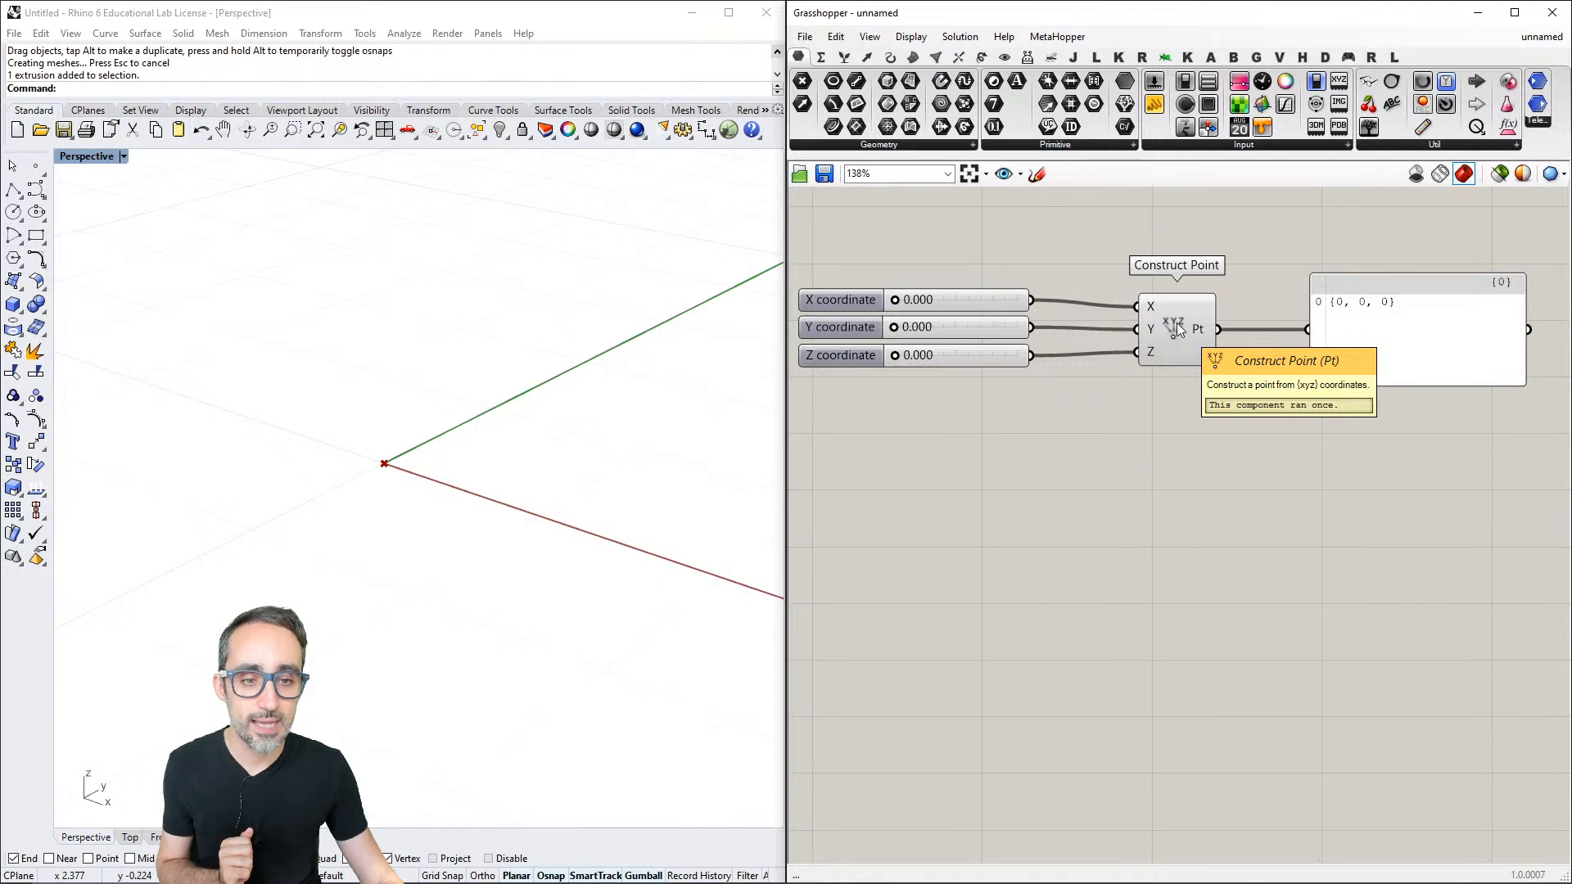
right_click(1177, 326)
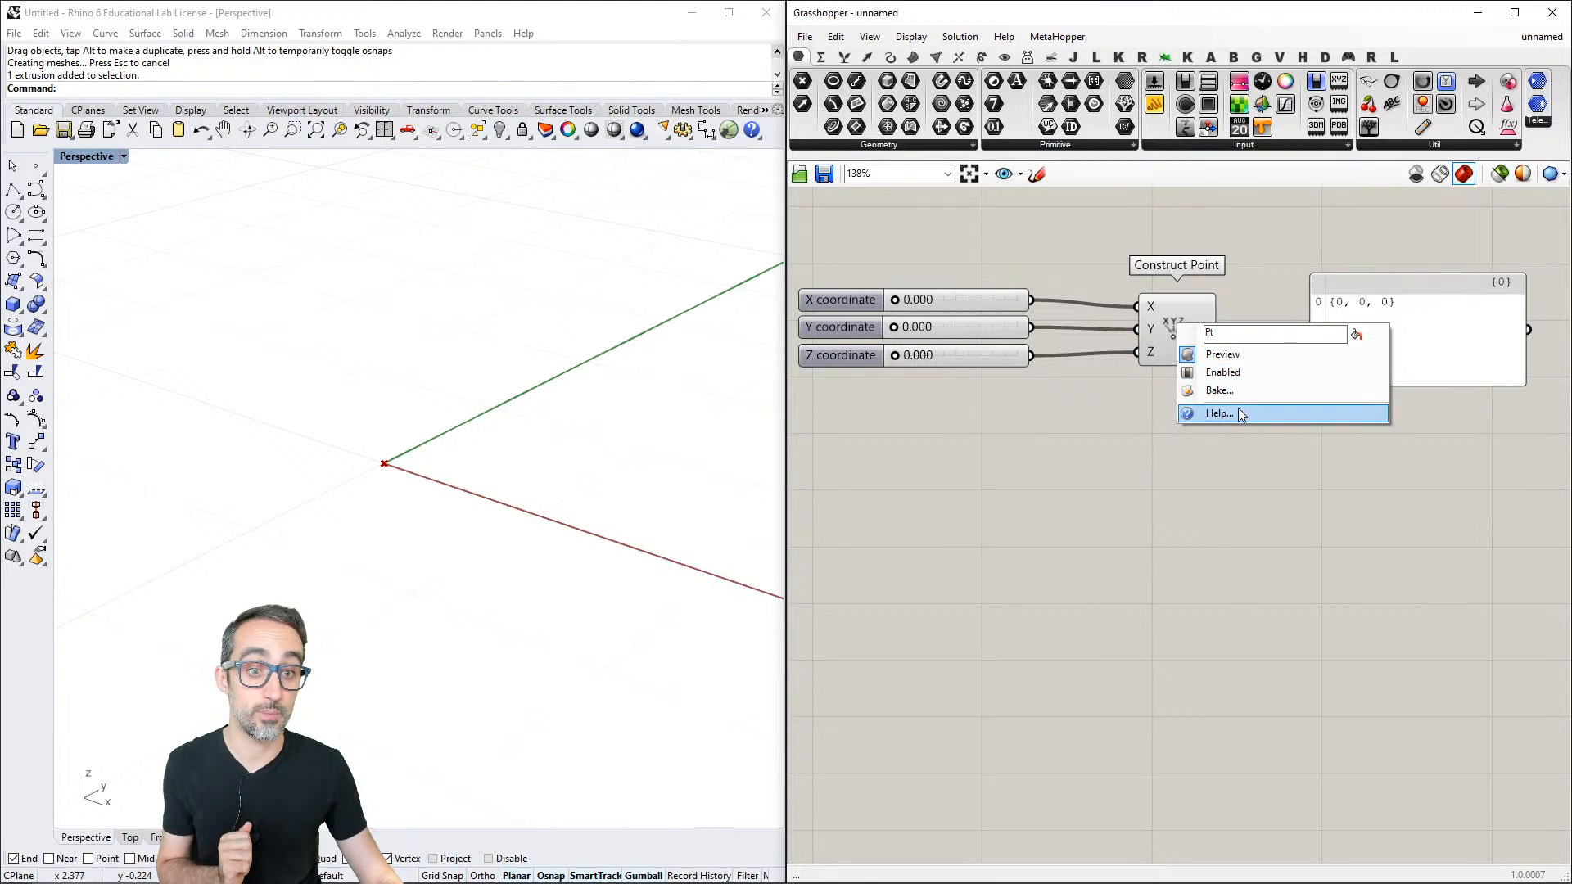
click(1178, 327)
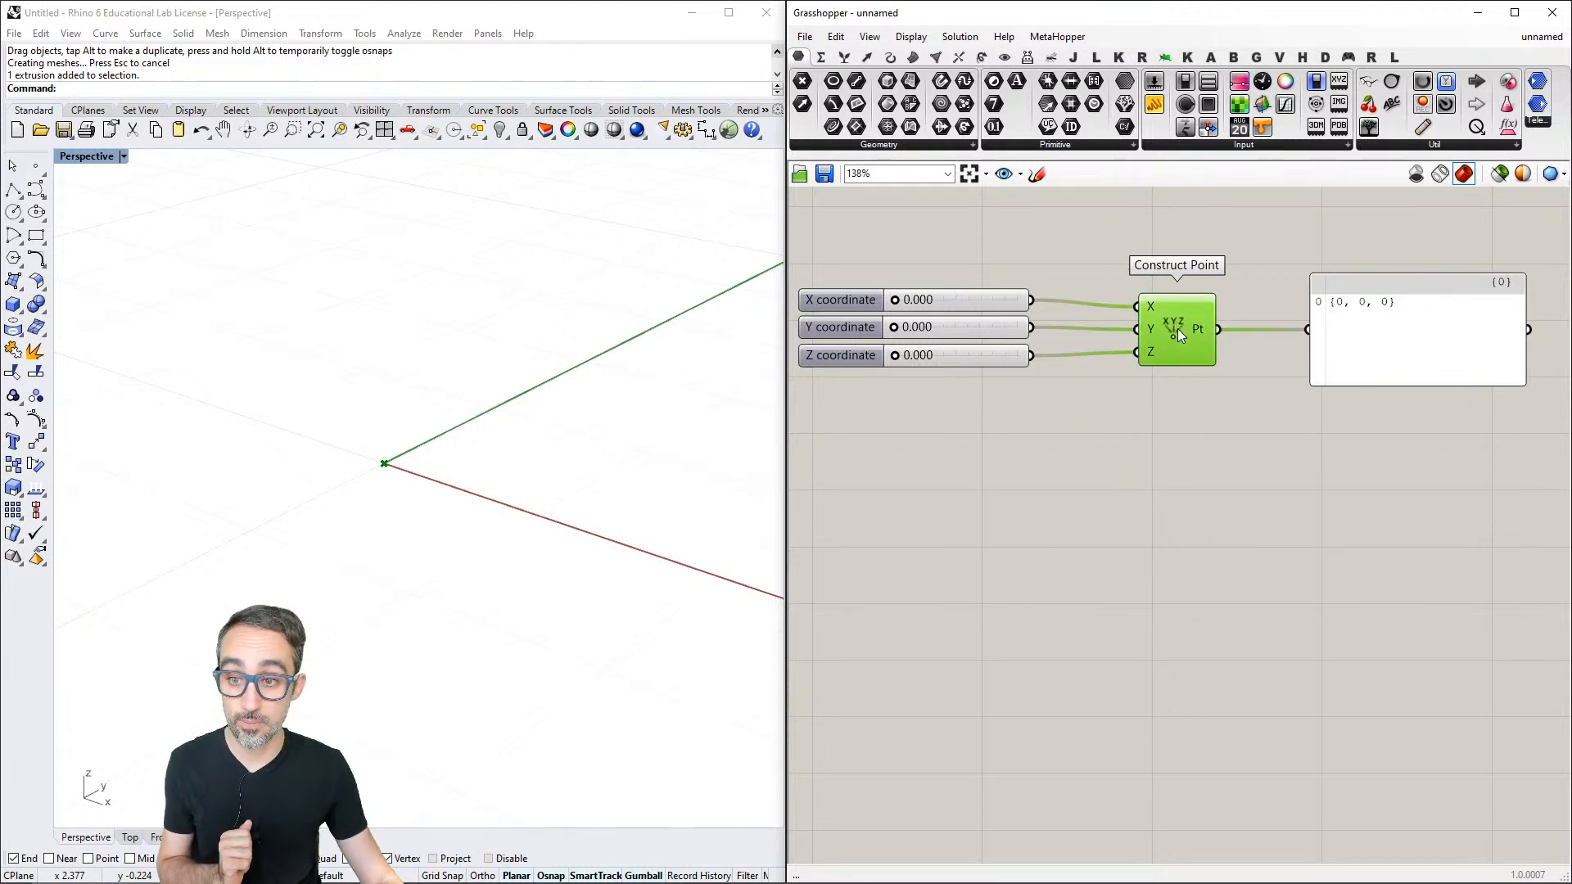
click(1144, 411)
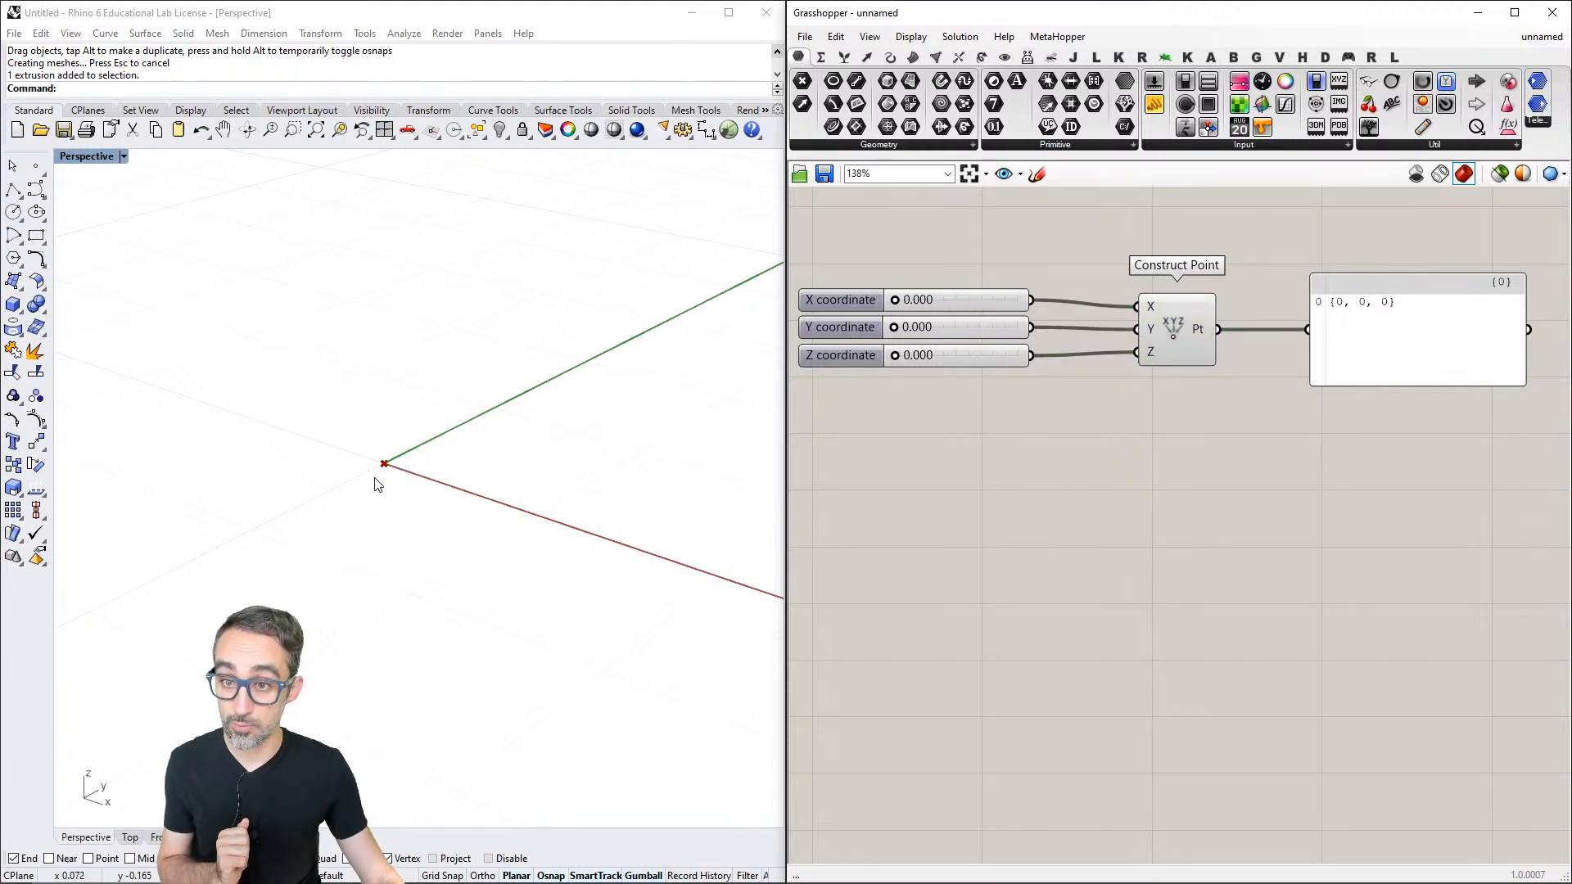
- Set the X, Y and Z coordinate sliders to 0.368, 0.431 and 0.408, and select Construct Point to highlight its point in the viewport
drag(901, 301, 946, 356)
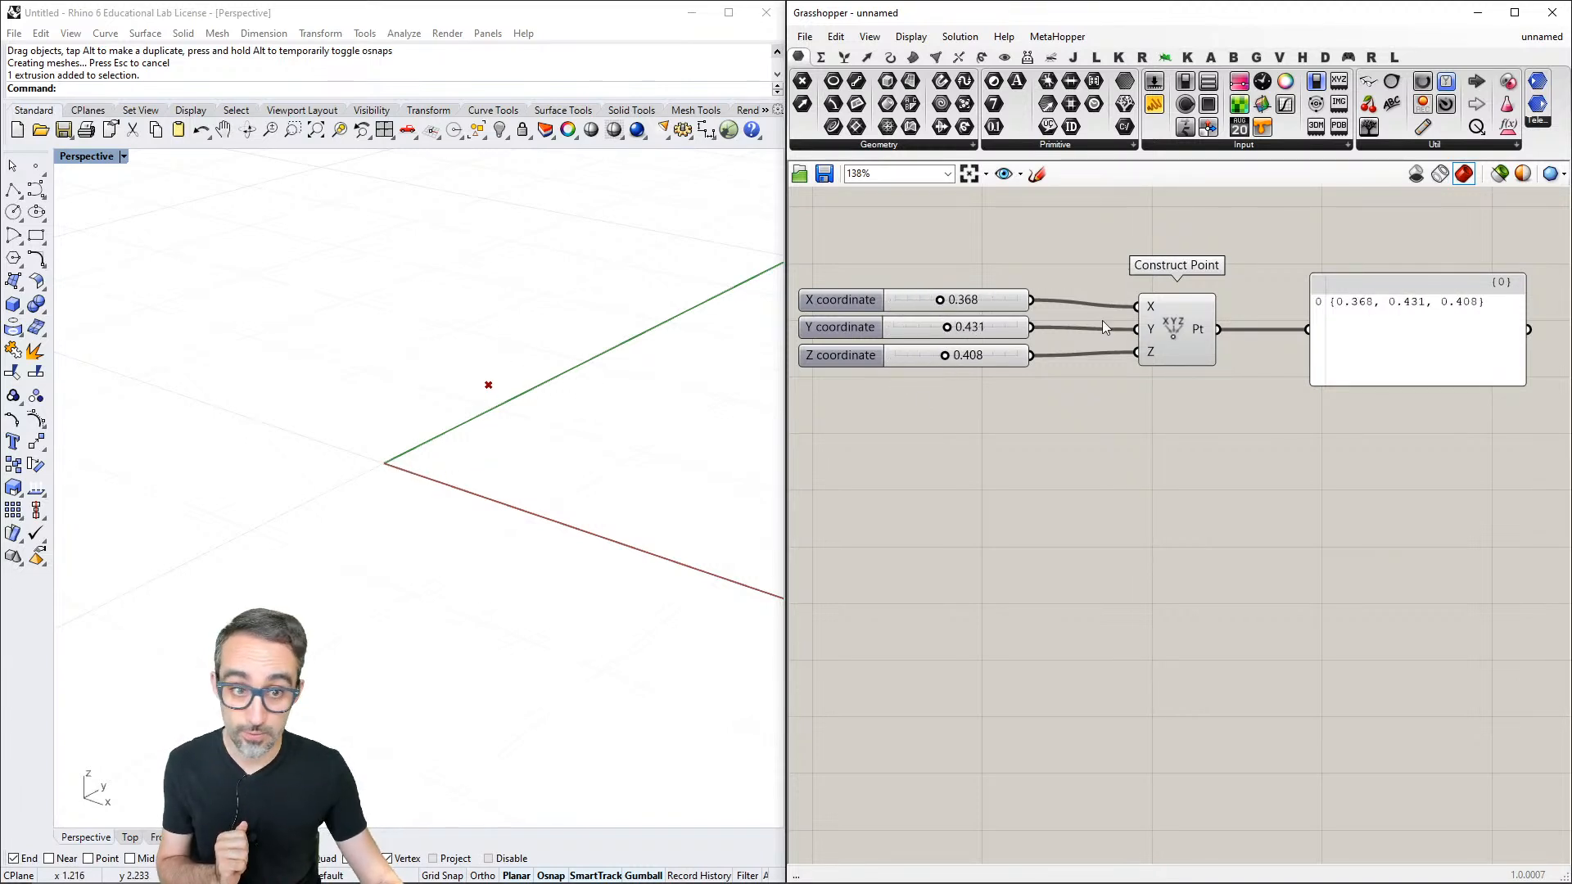
click(1184, 321)
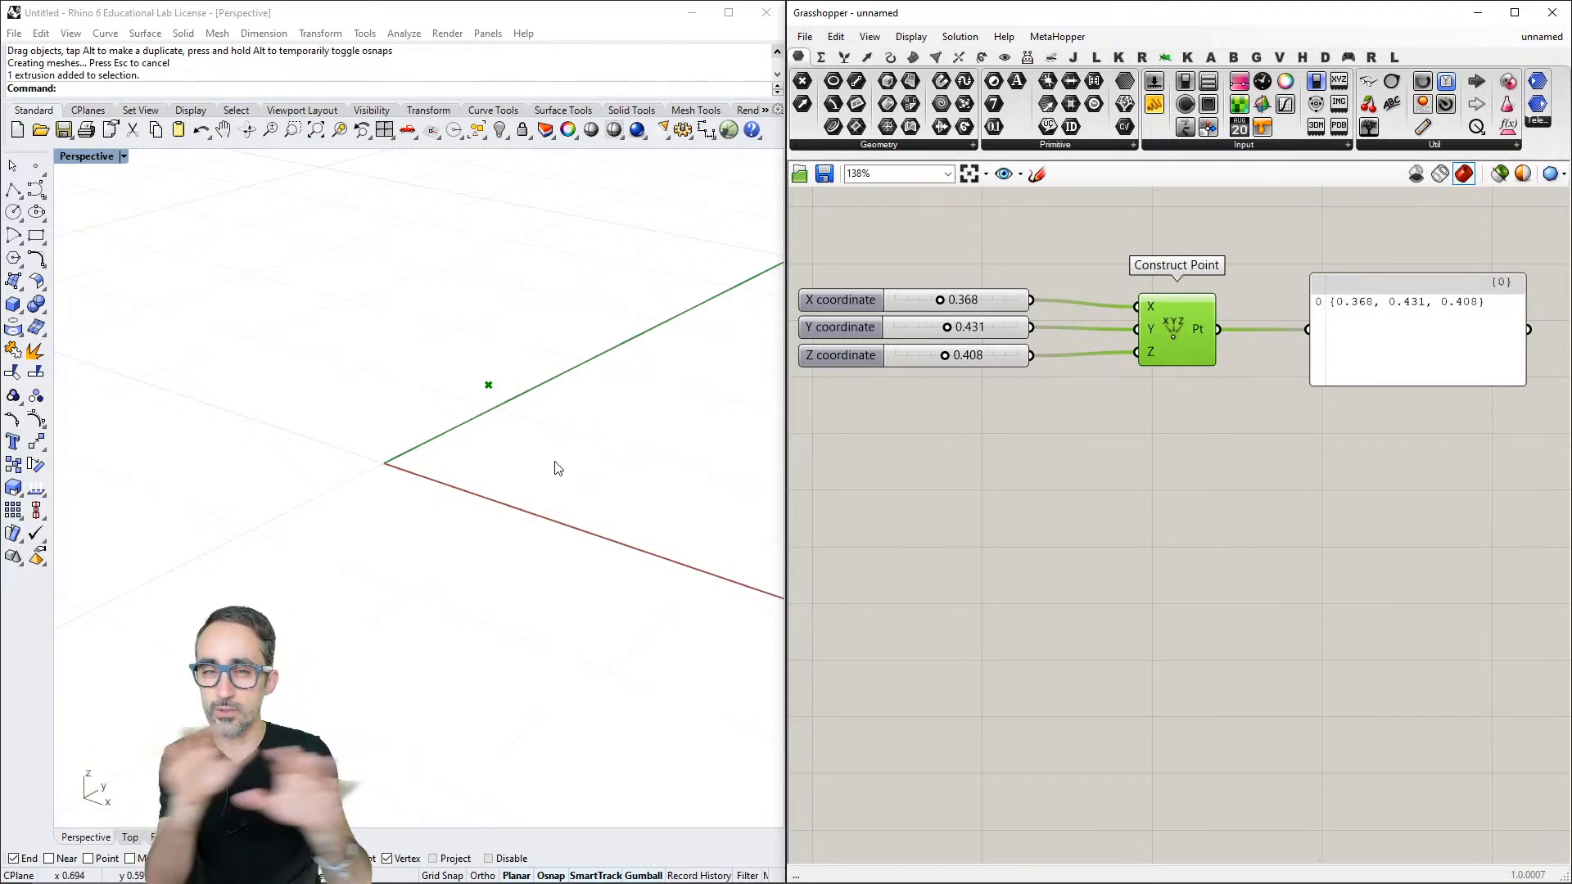
click(945, 493)
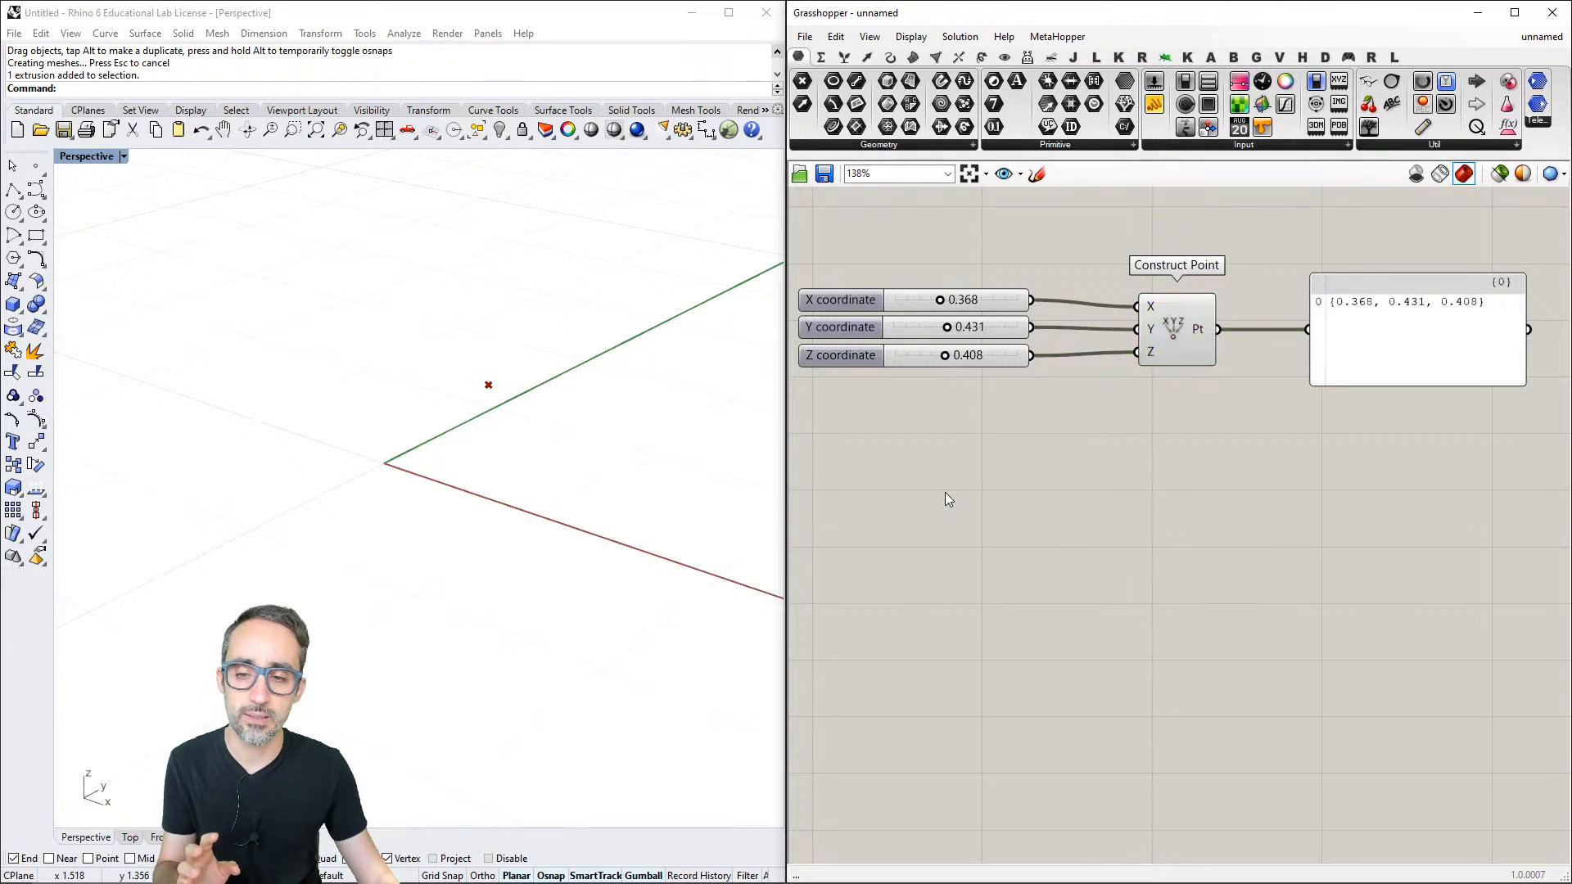
click(1176, 329)
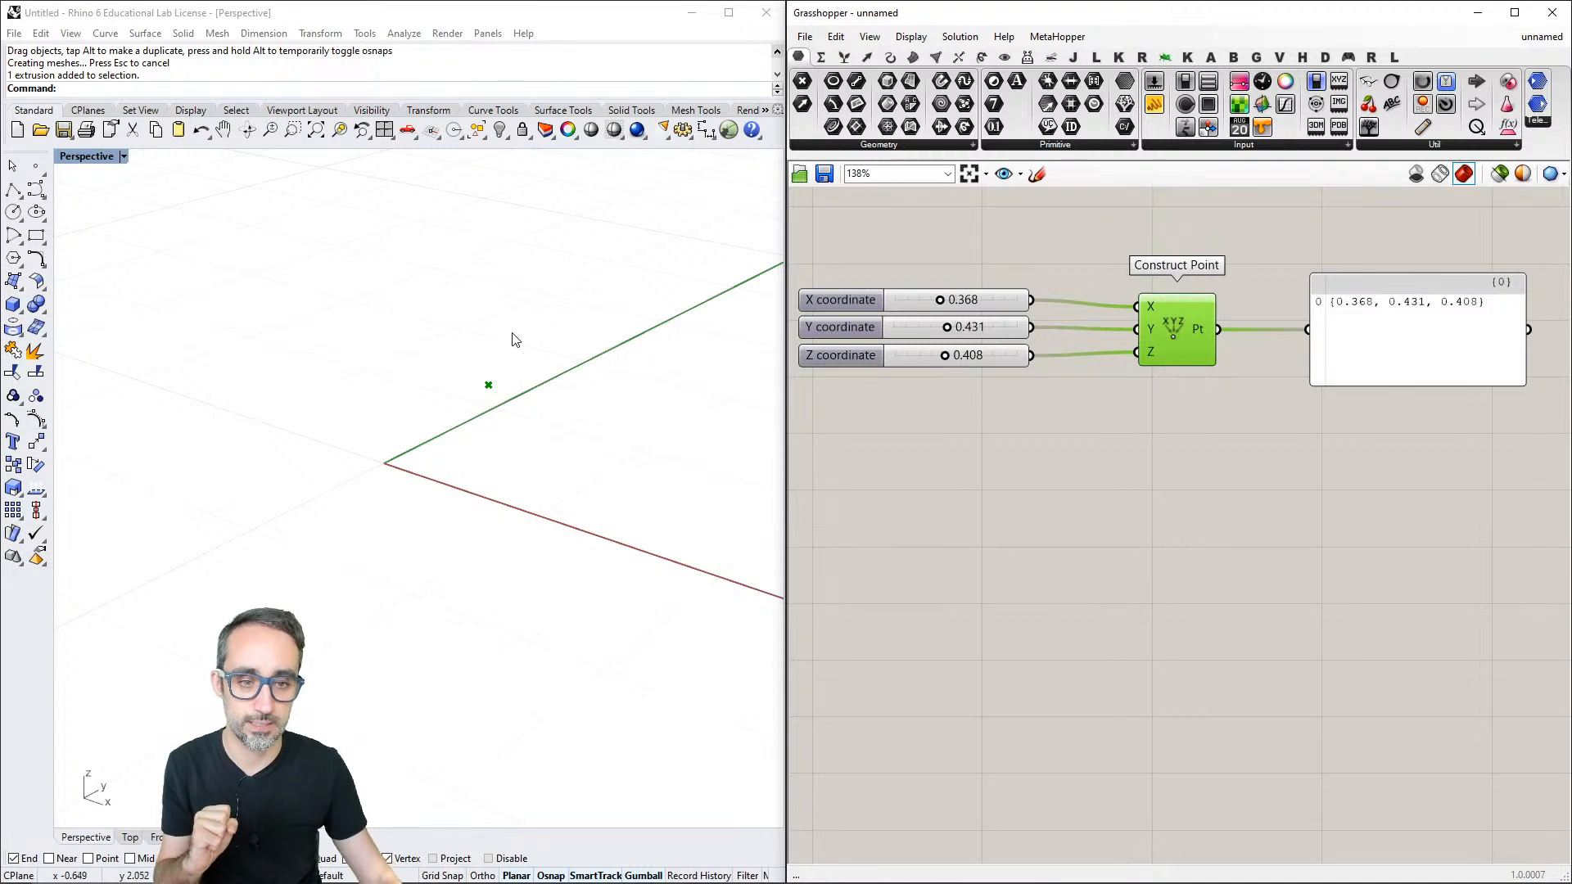
click(1170, 418)
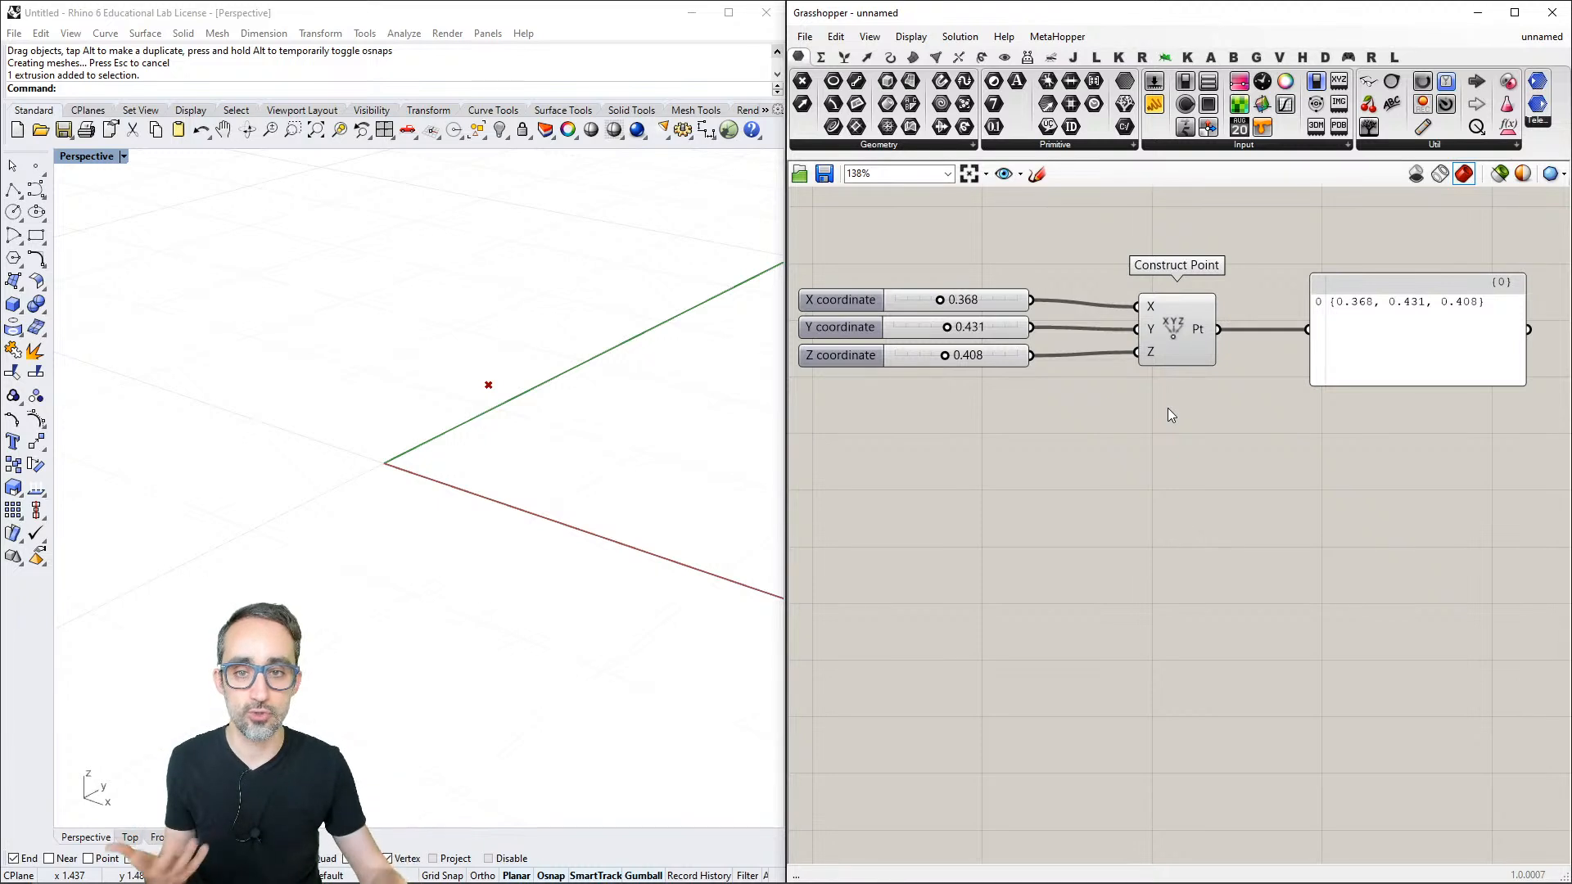
- Turn the Construct Point component's preview off and back on
right_click(1173, 325)
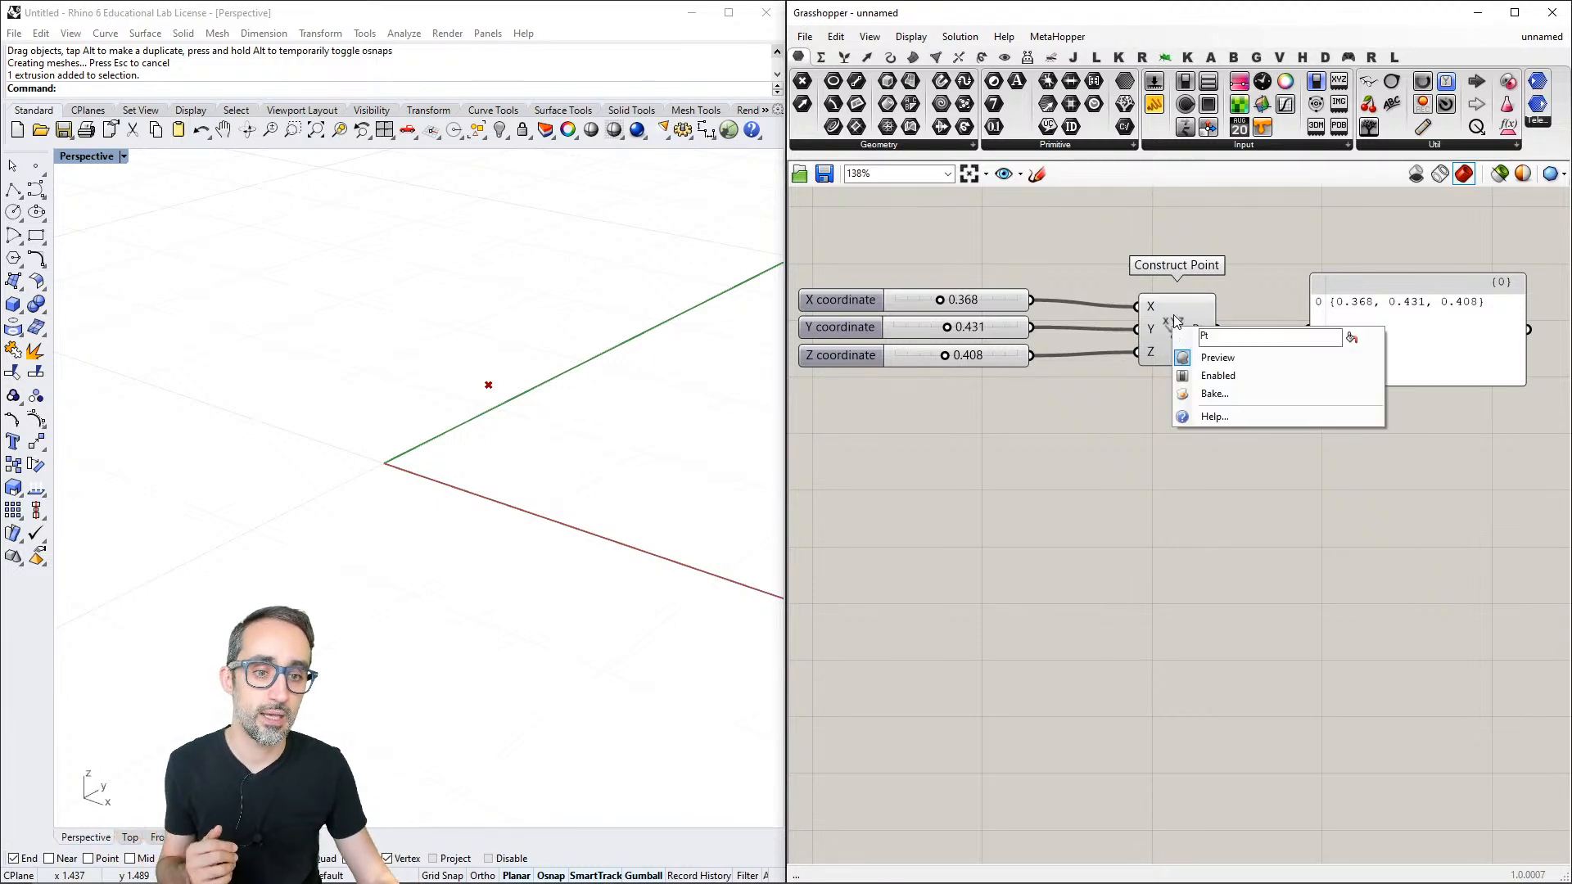
click(1218, 357)
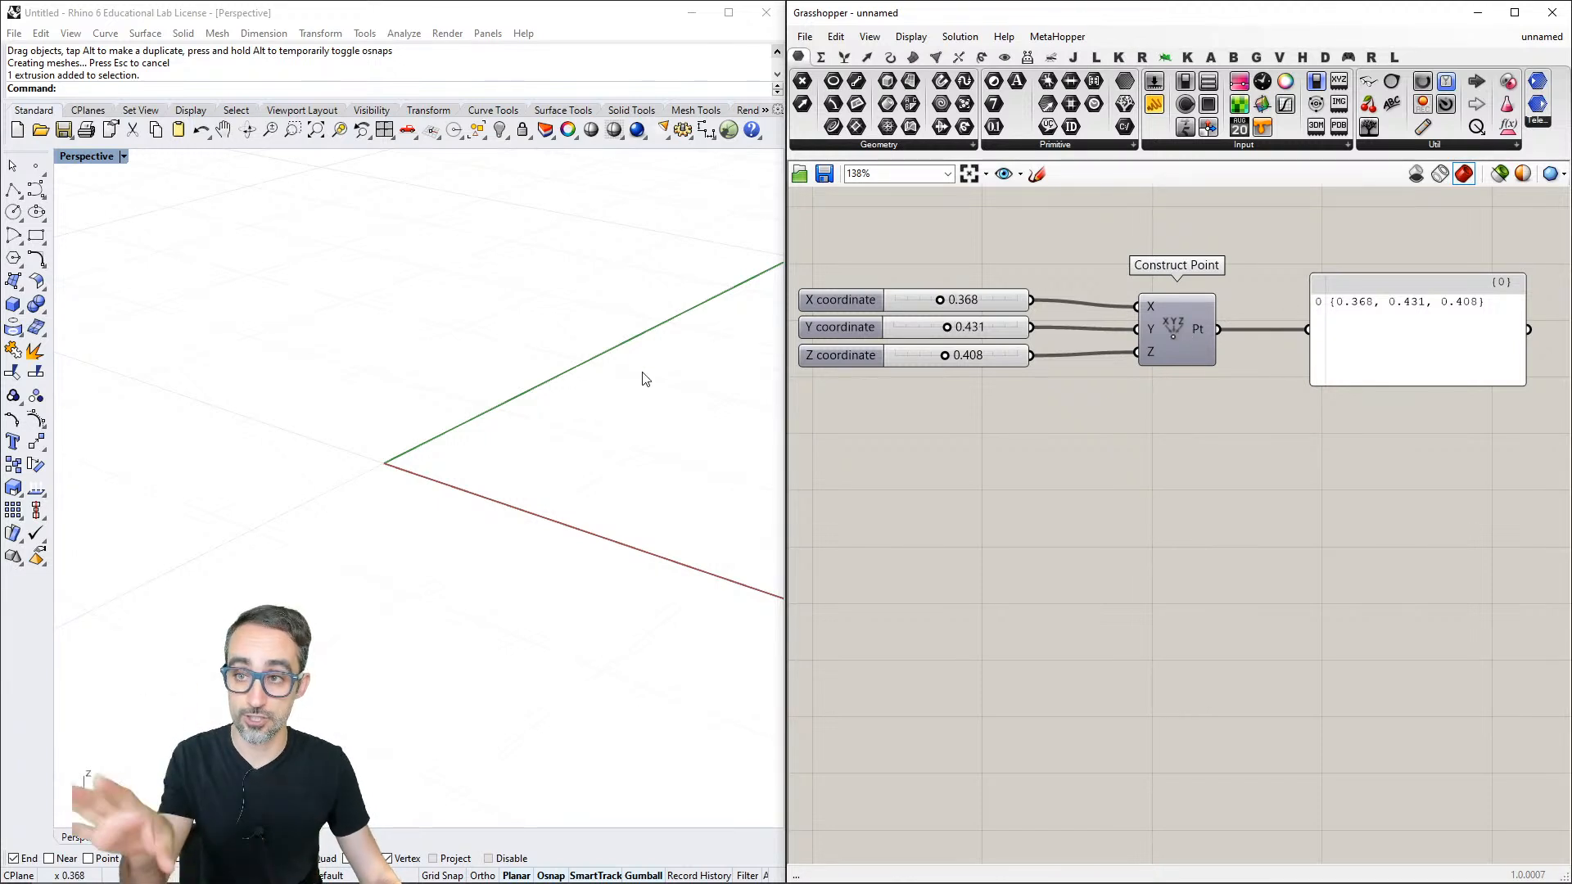
right_click(1184, 328)
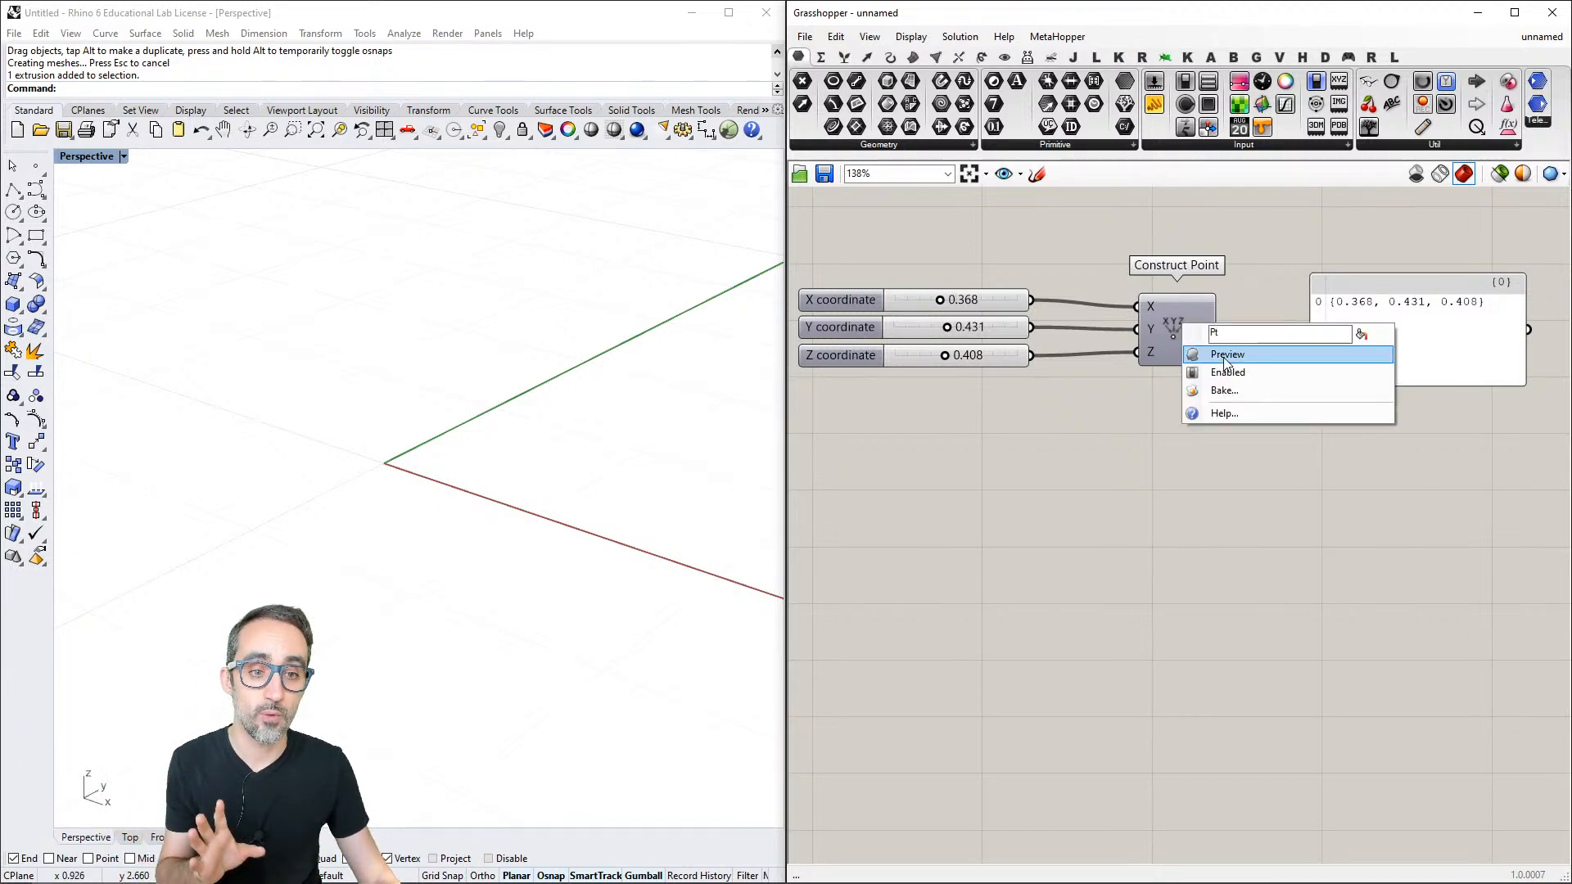
click(1223, 355)
- Disable the Construct Point component and enable it again
right_drag(1186, 362, 1168, 337)
right_click(1171, 329)
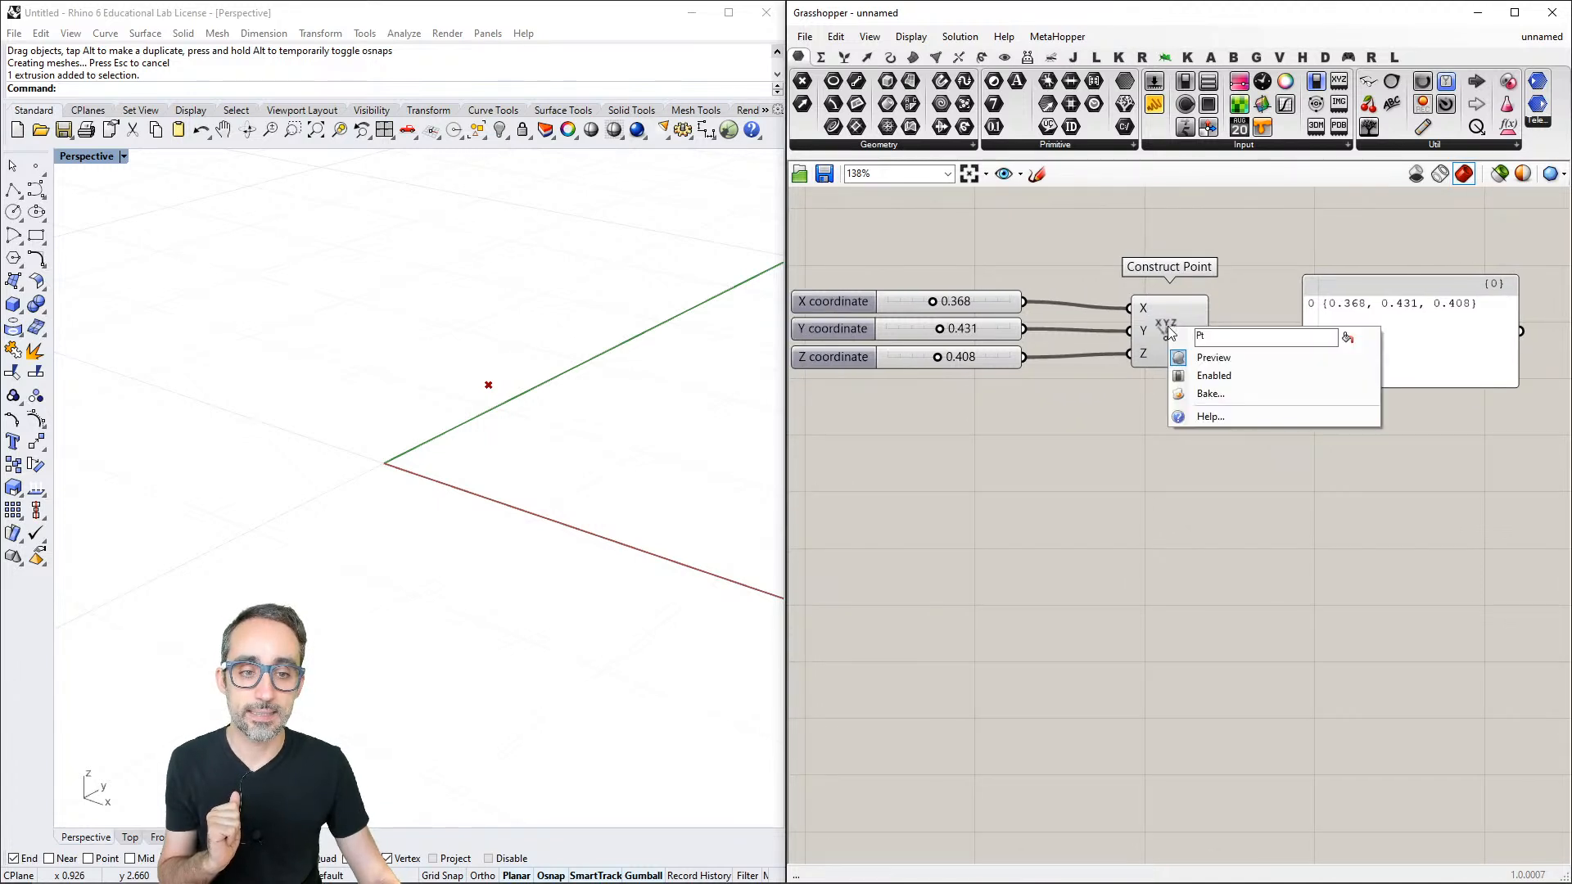
click(1204, 377)
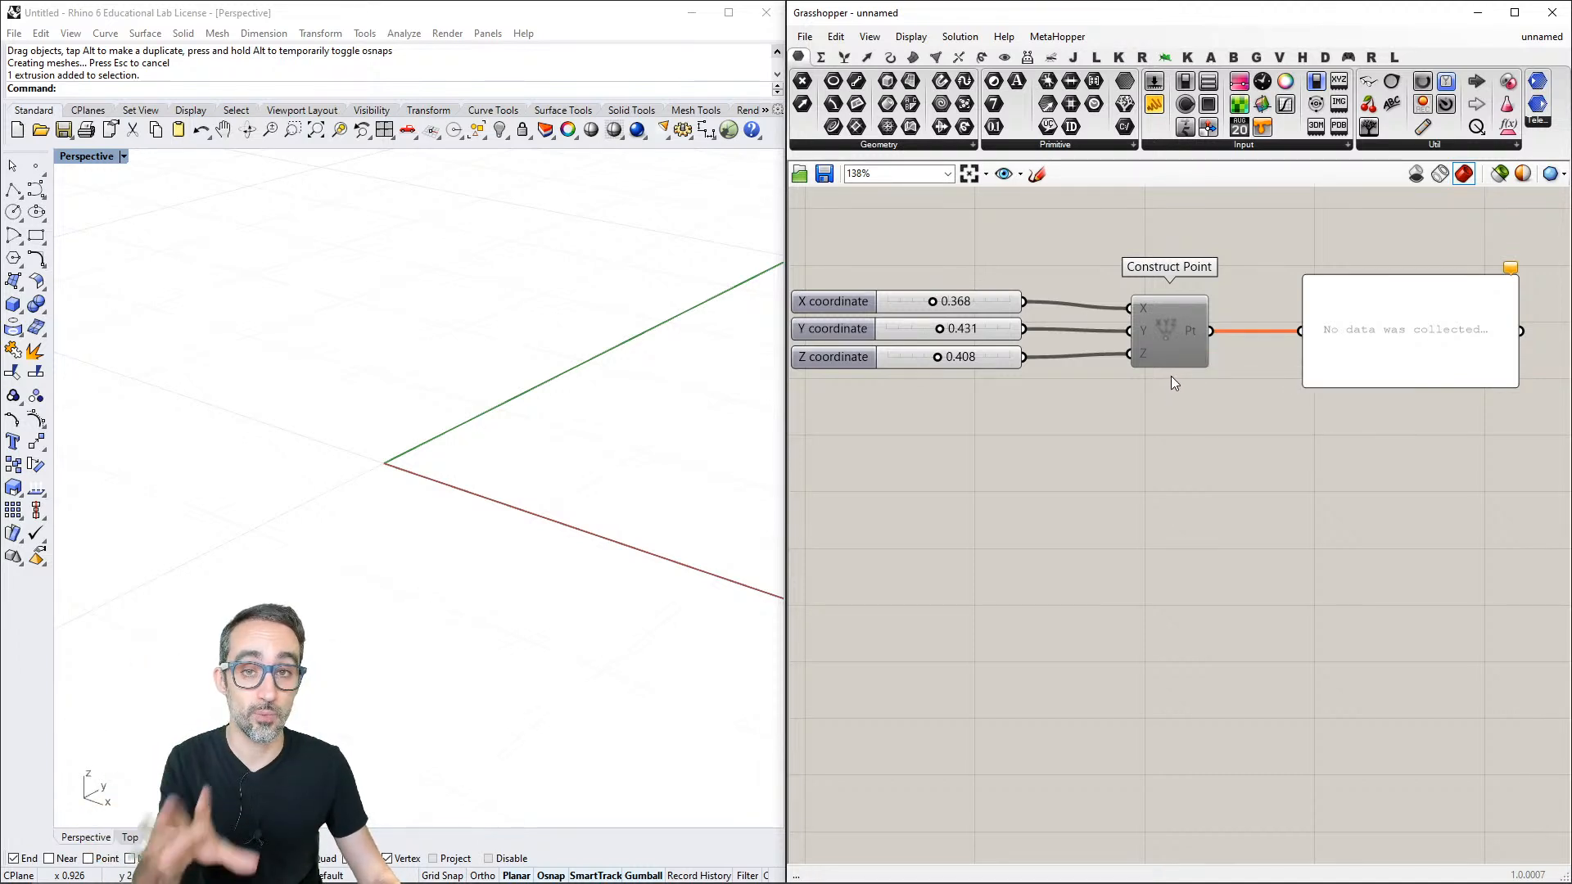
right_click(1167, 332)
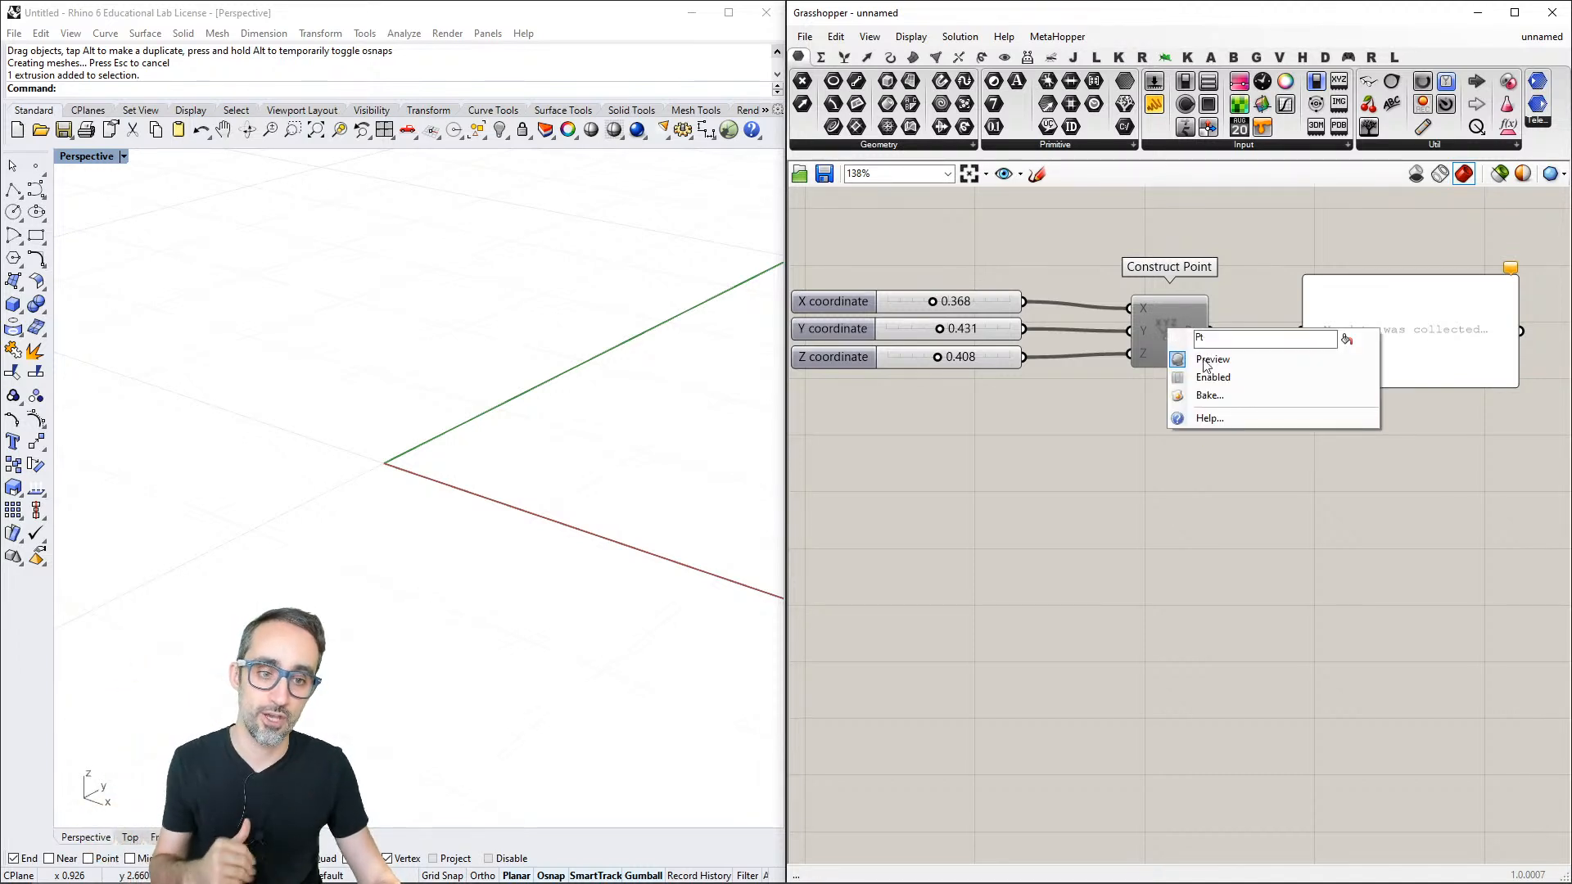
click(1207, 378)
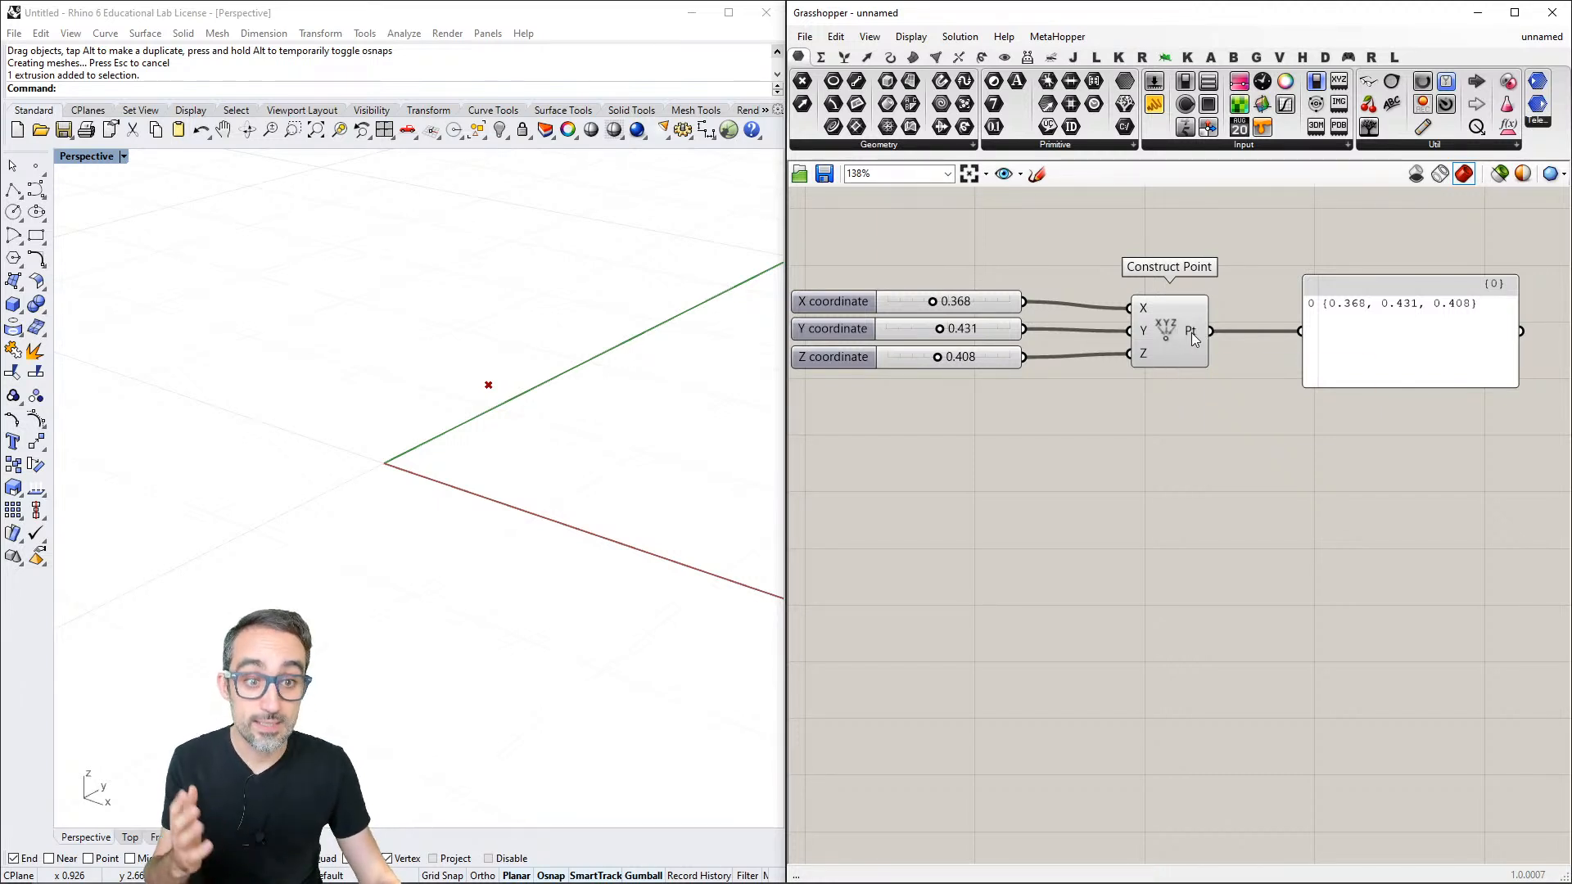
- Open the Construct Point component's help, read its description, input and output parameter types, and close it
mouse_move(1194, 340)
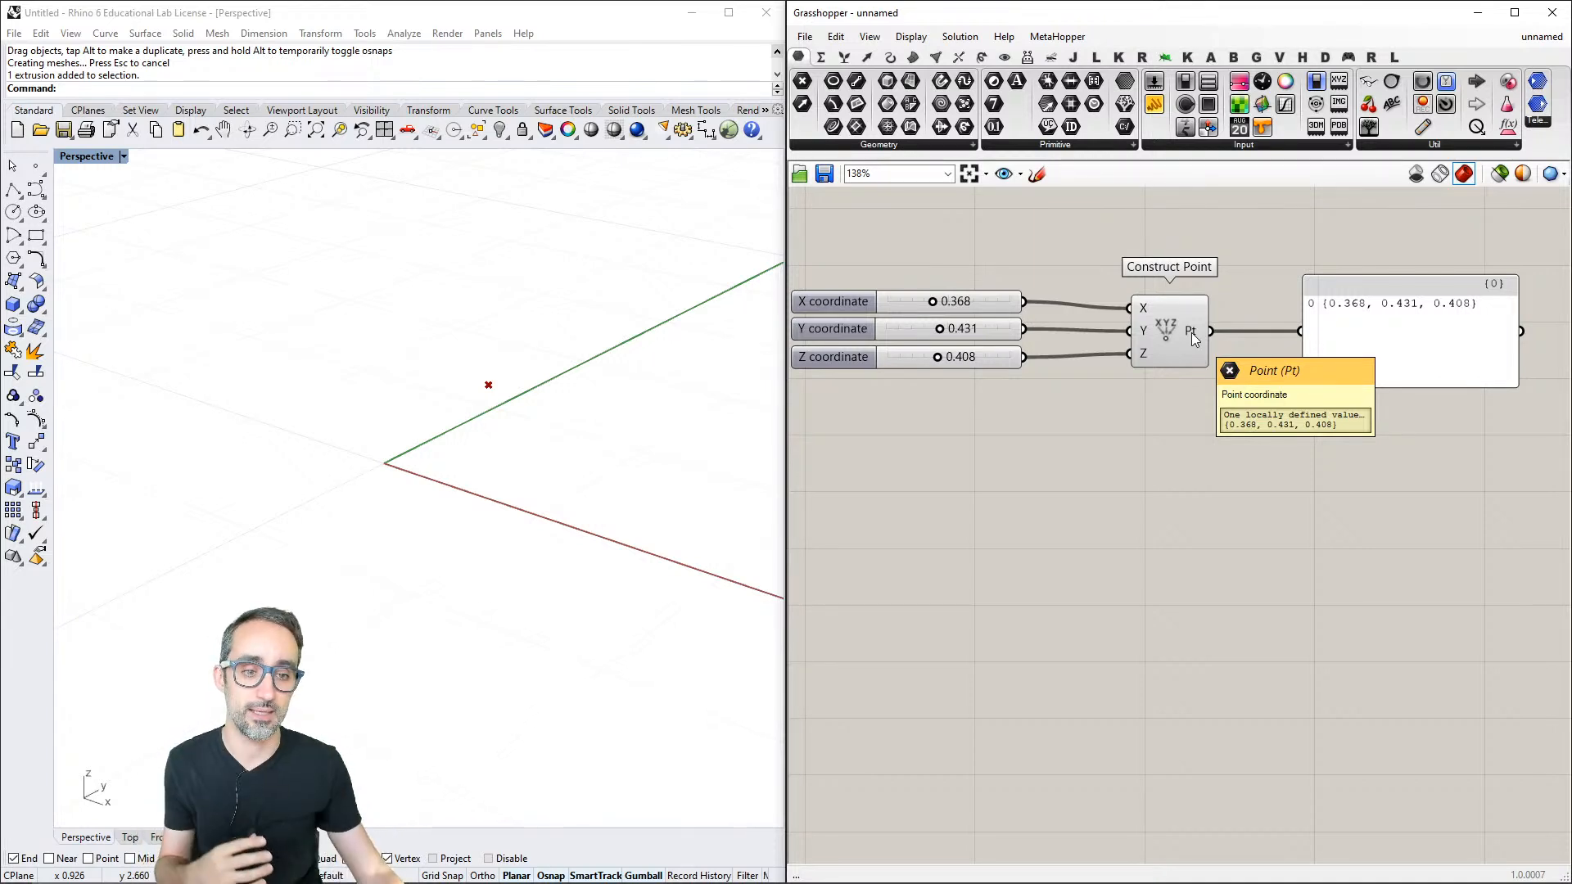
click(904, 146)
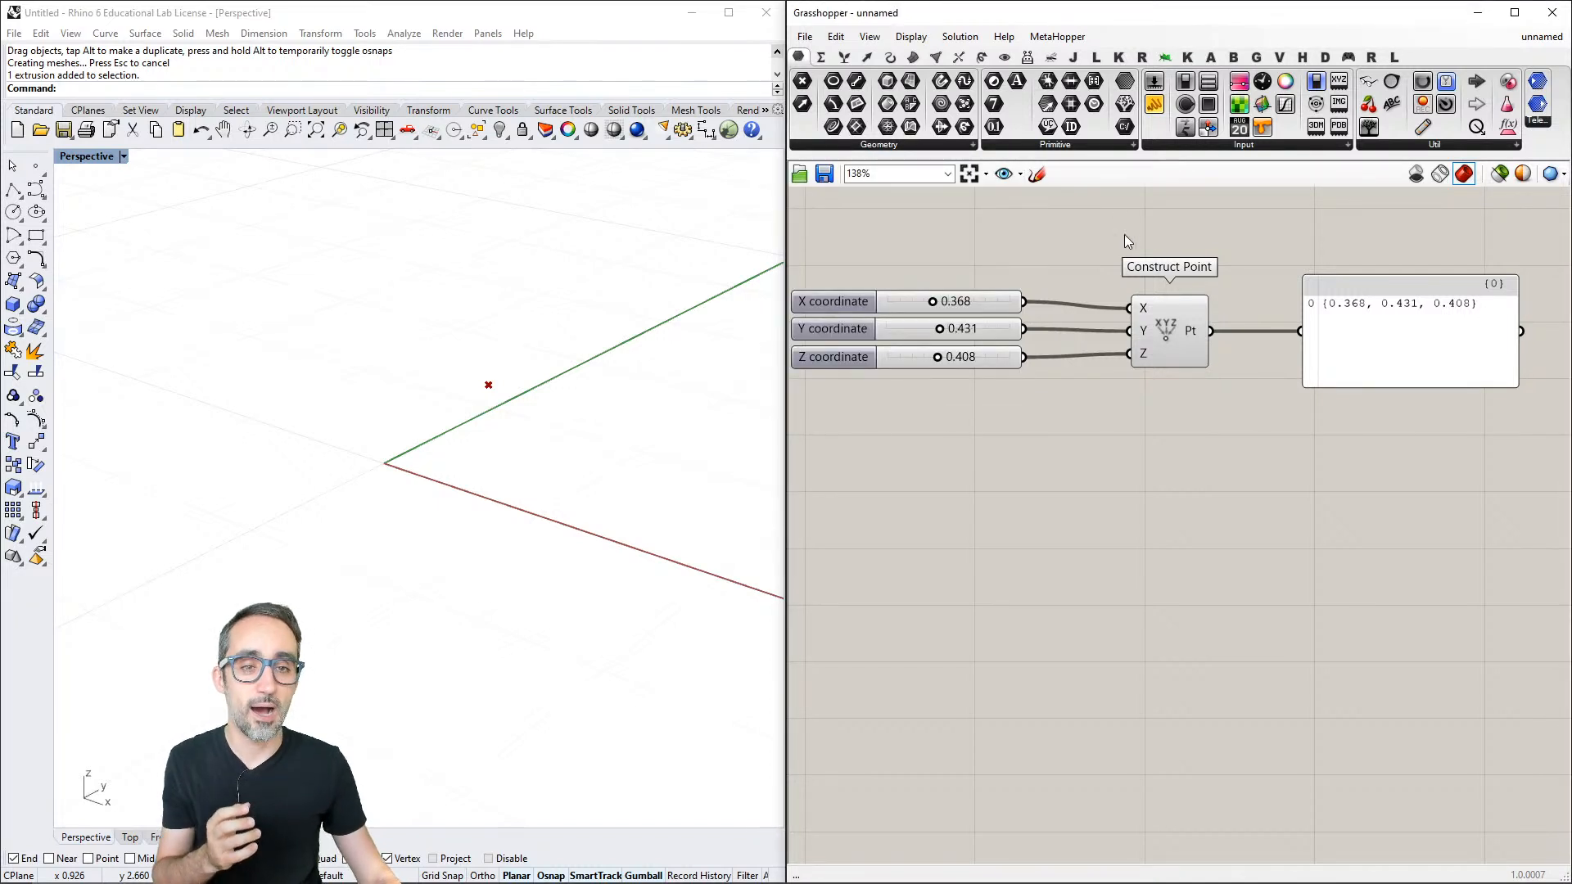
right_click(1167, 327)
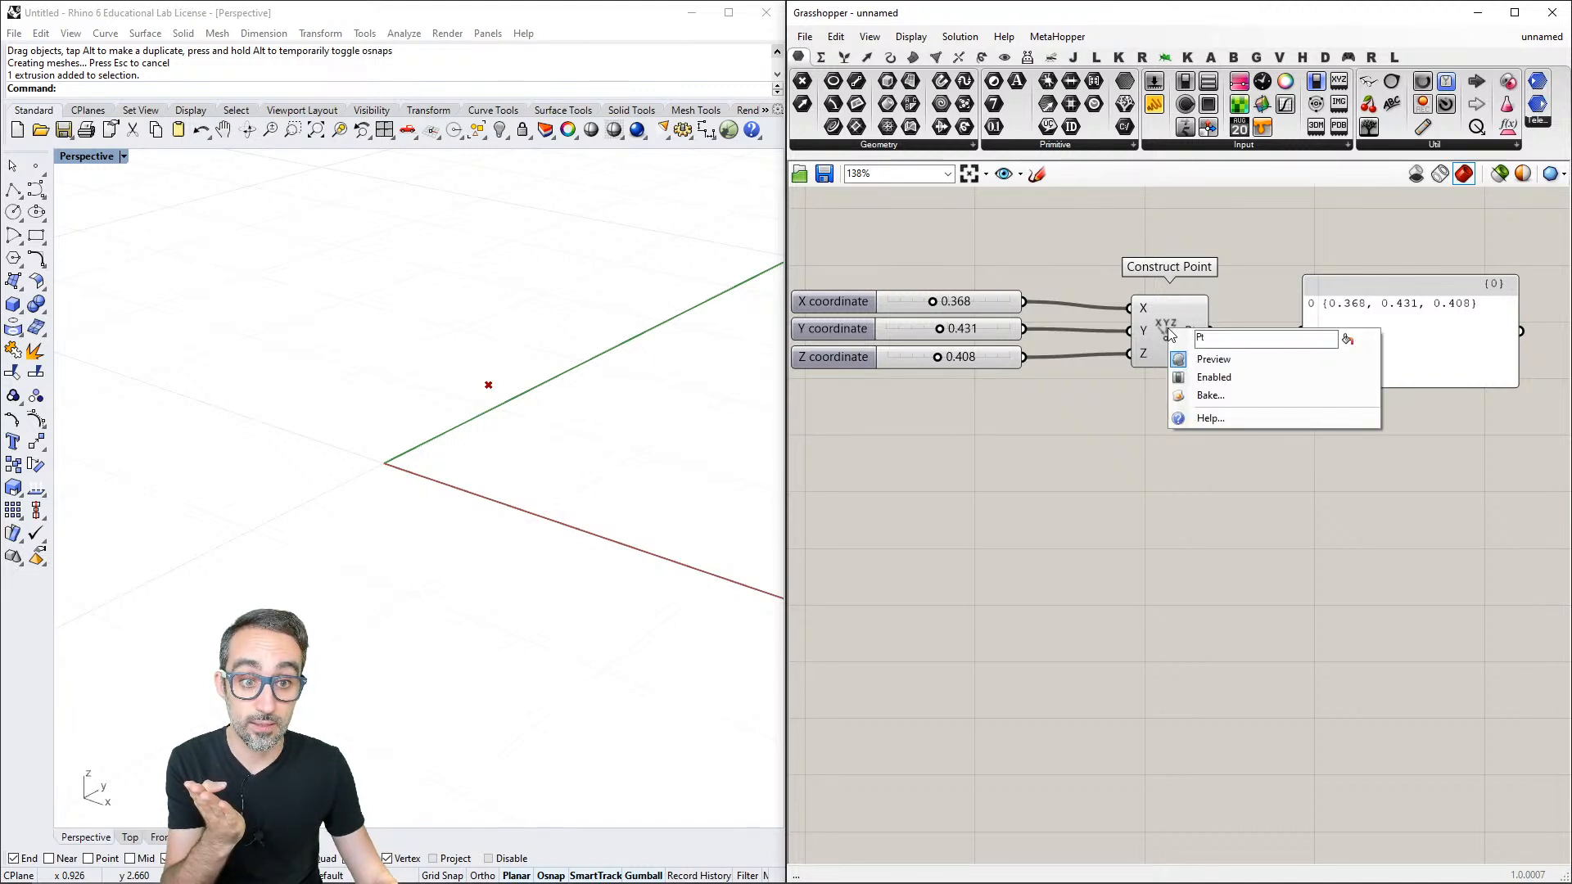
click(1211, 418)
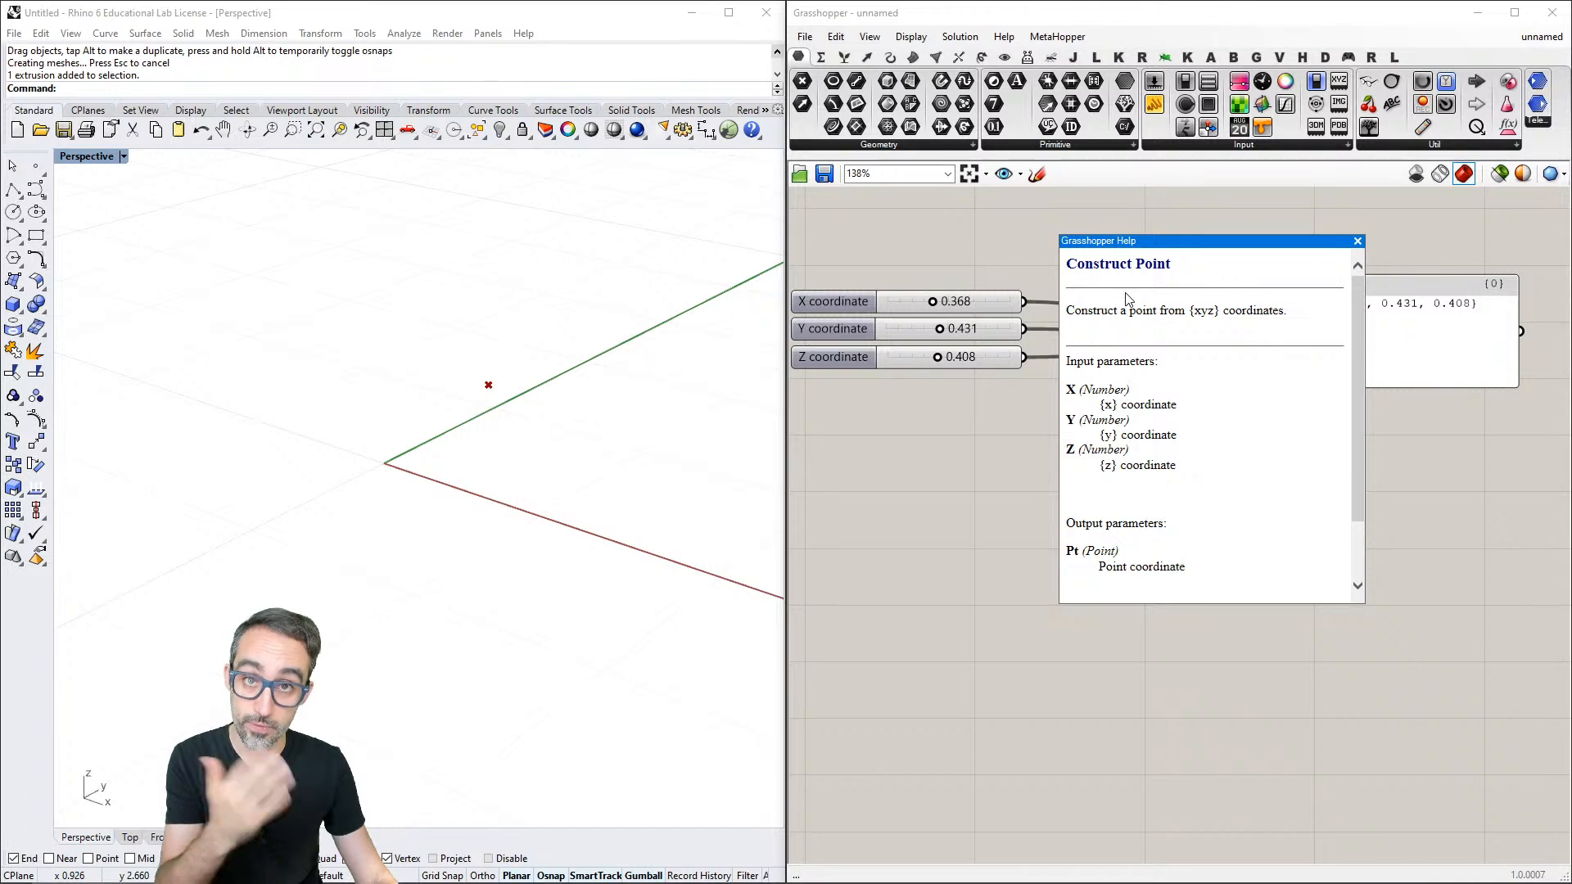
drag(1068, 309, 1302, 319)
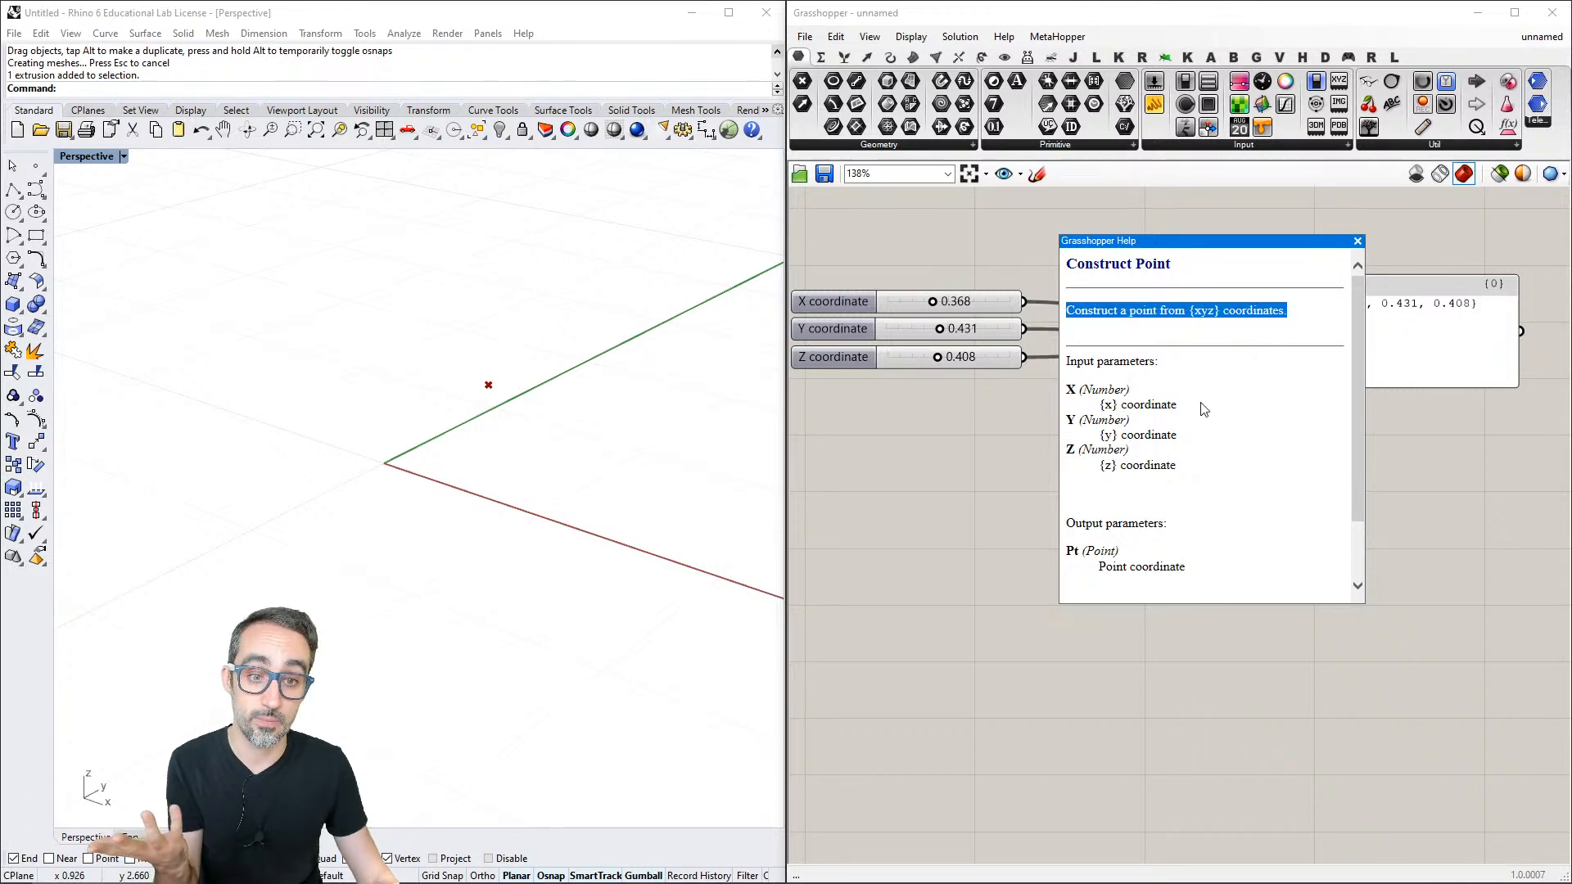
double_click(1102, 393)
click(1101, 416)
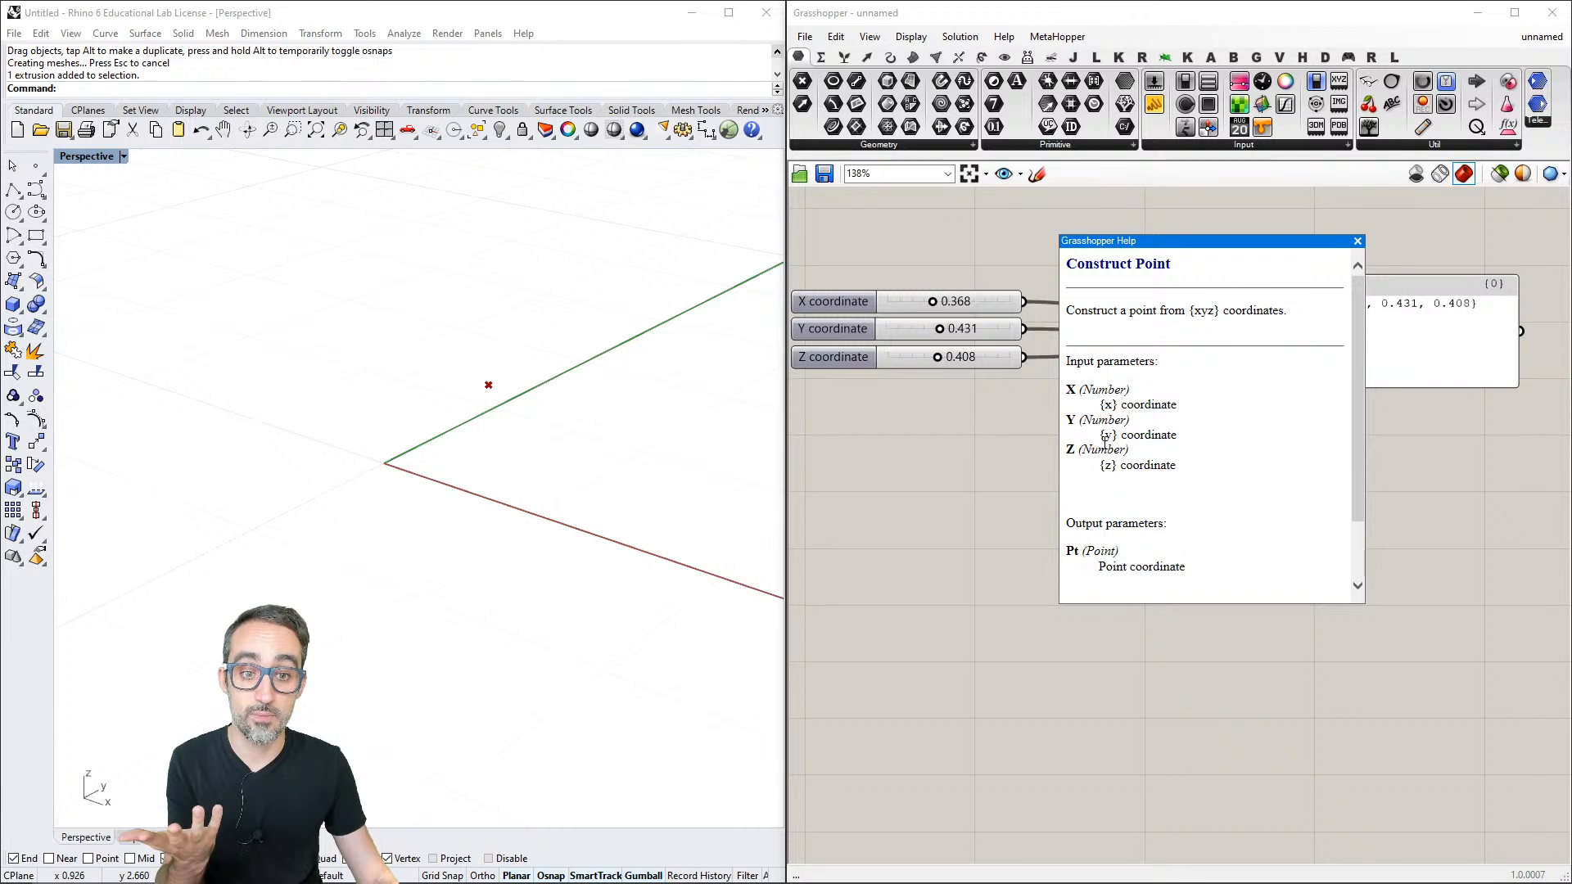
double_click(1103, 450)
scroll(1103, 450, down, 1)
double_click(1099, 497)
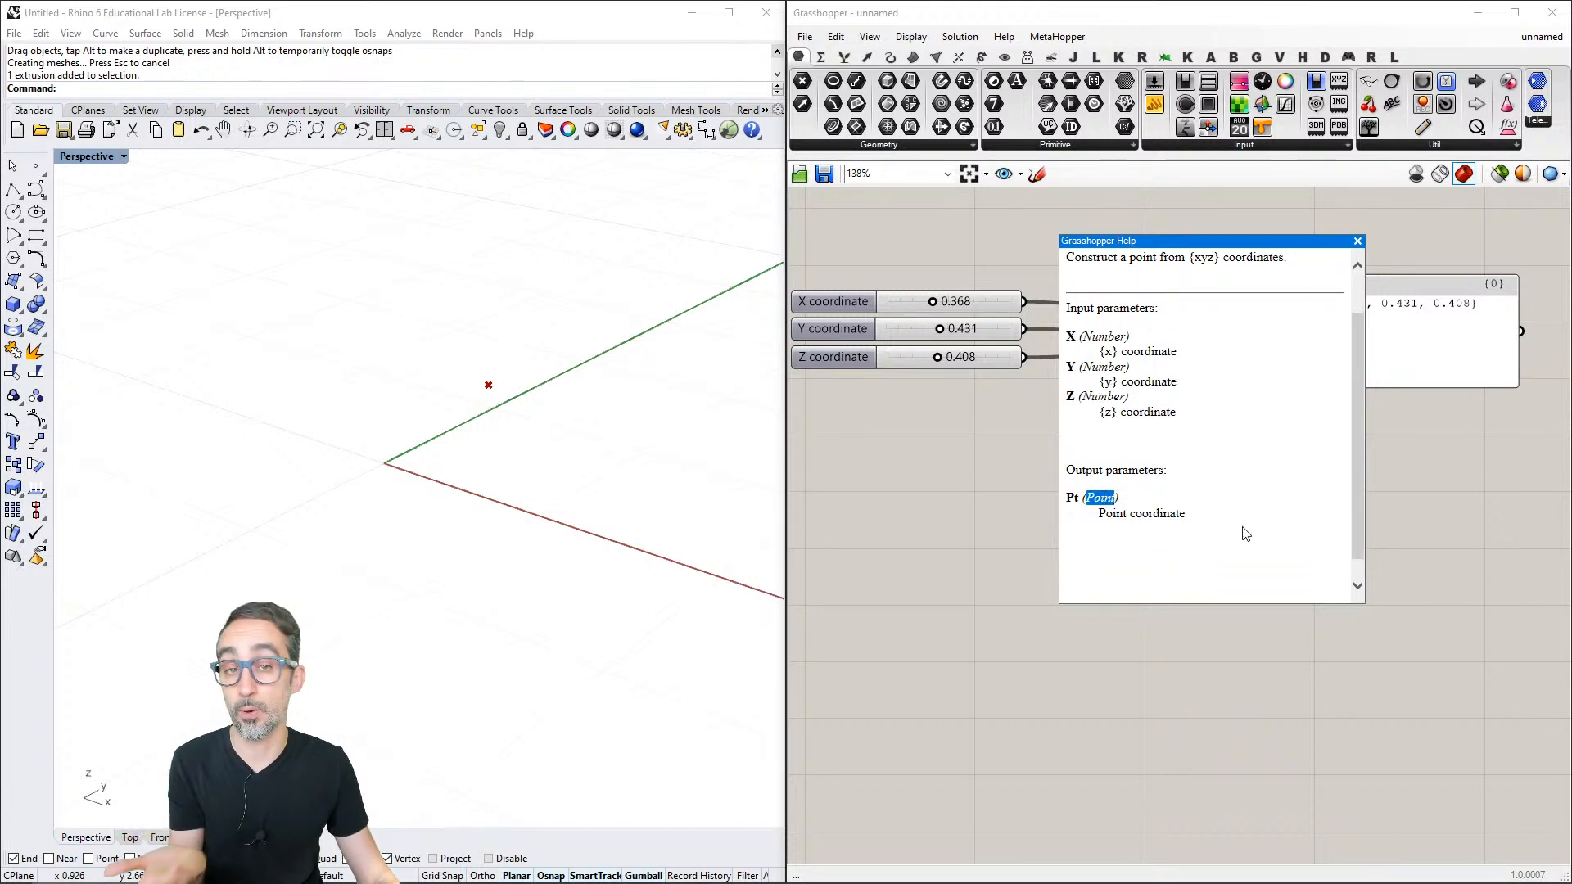
click(1358, 265)
click(1357, 241)
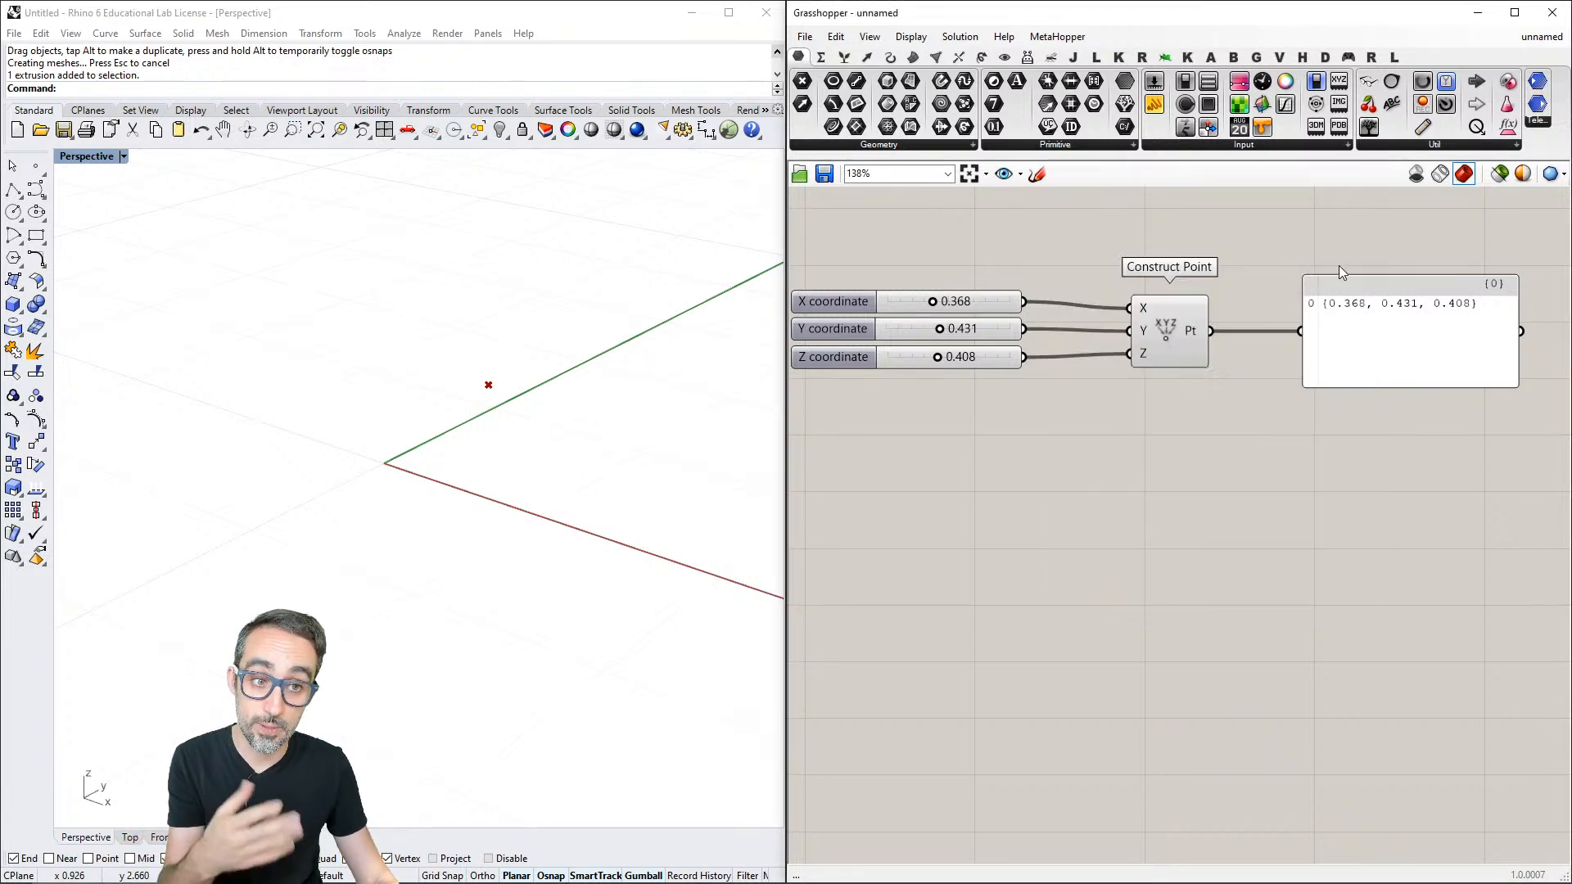
right_drag(1167, 444, 1172, 436)
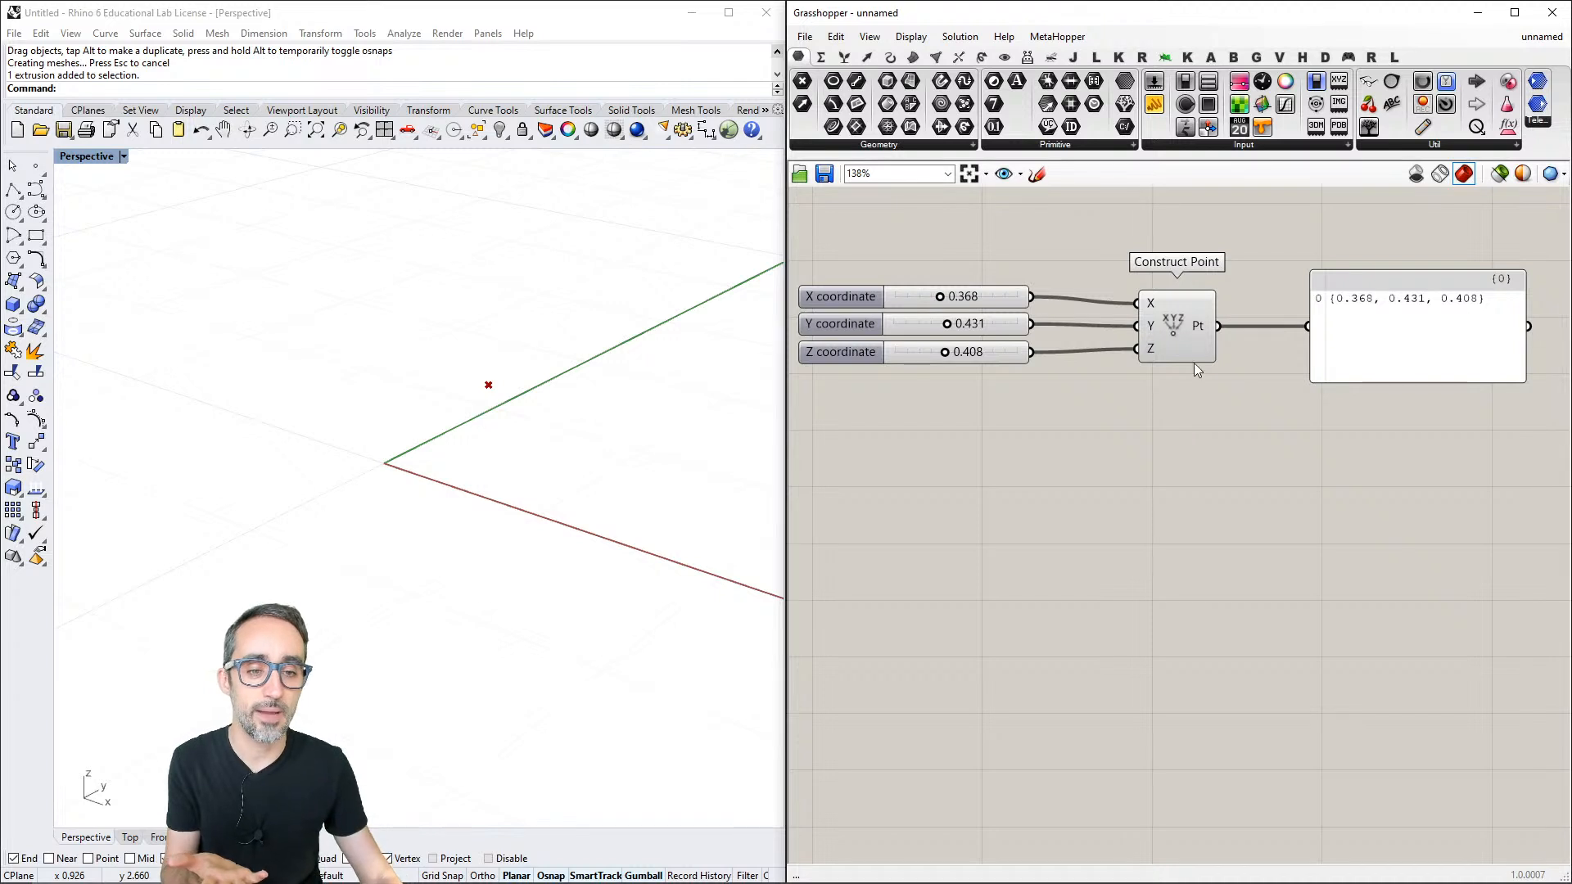
mouse_move(1202, 322)
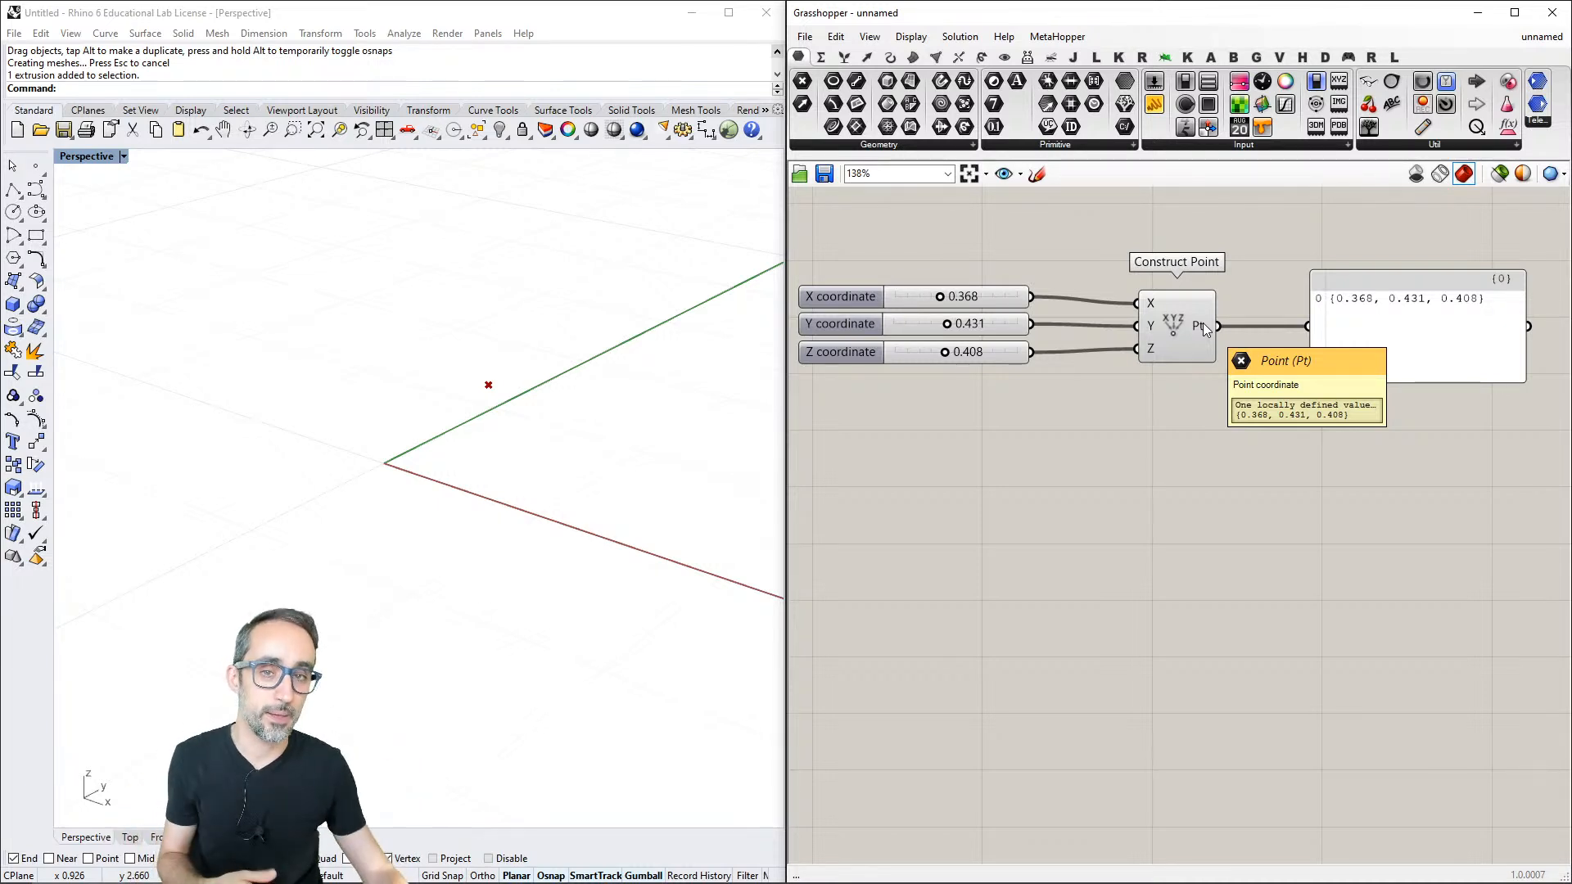
scroll(1205, 393, down, 2)
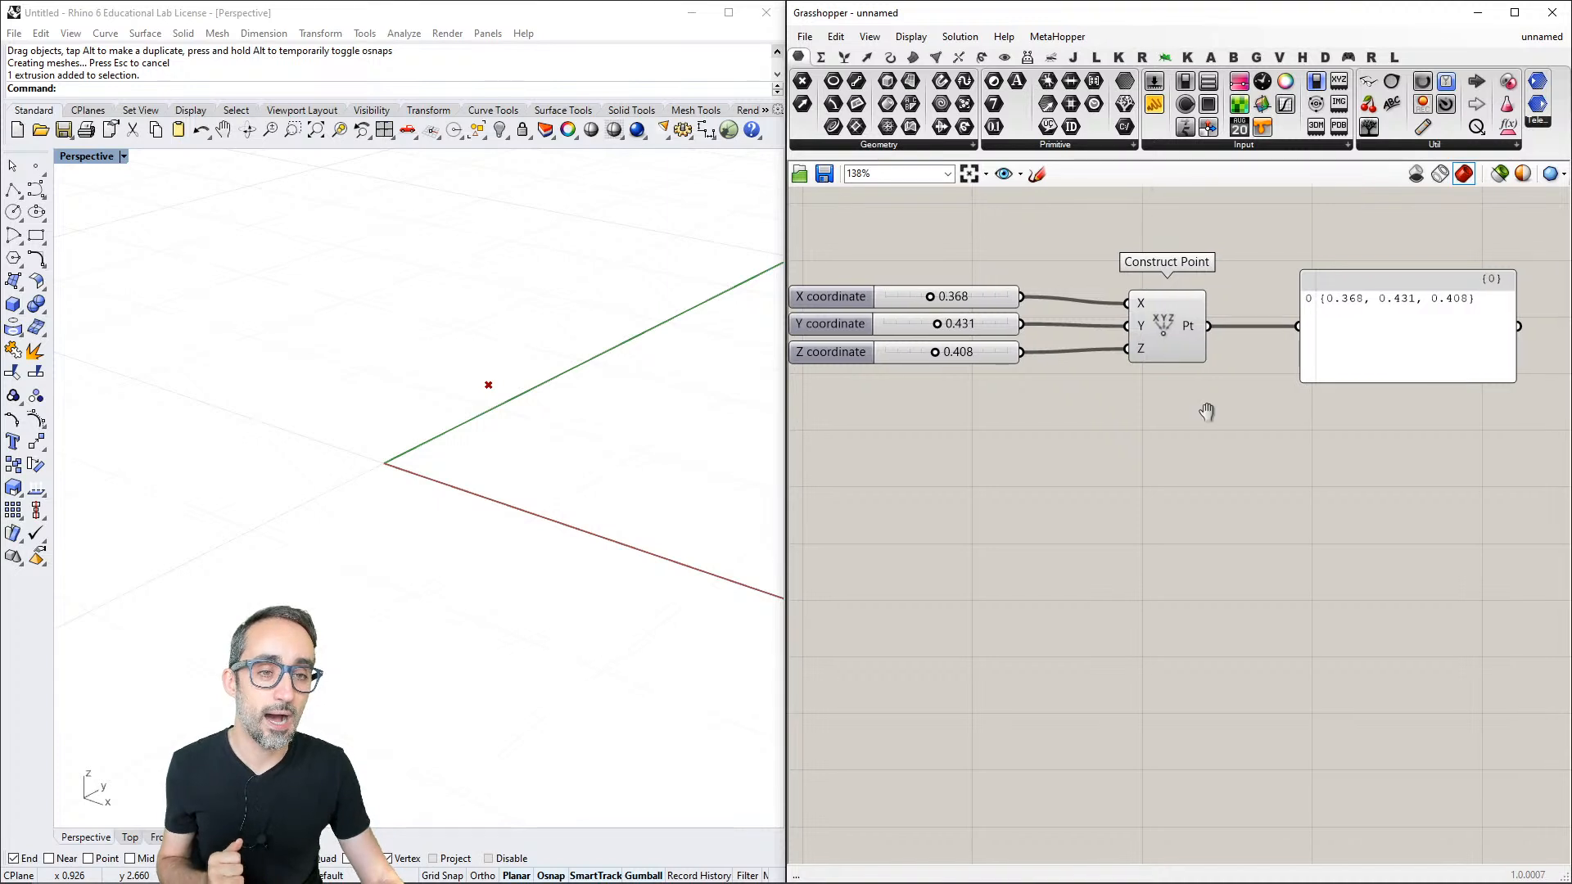
scroll(1209, 399, up, 2)
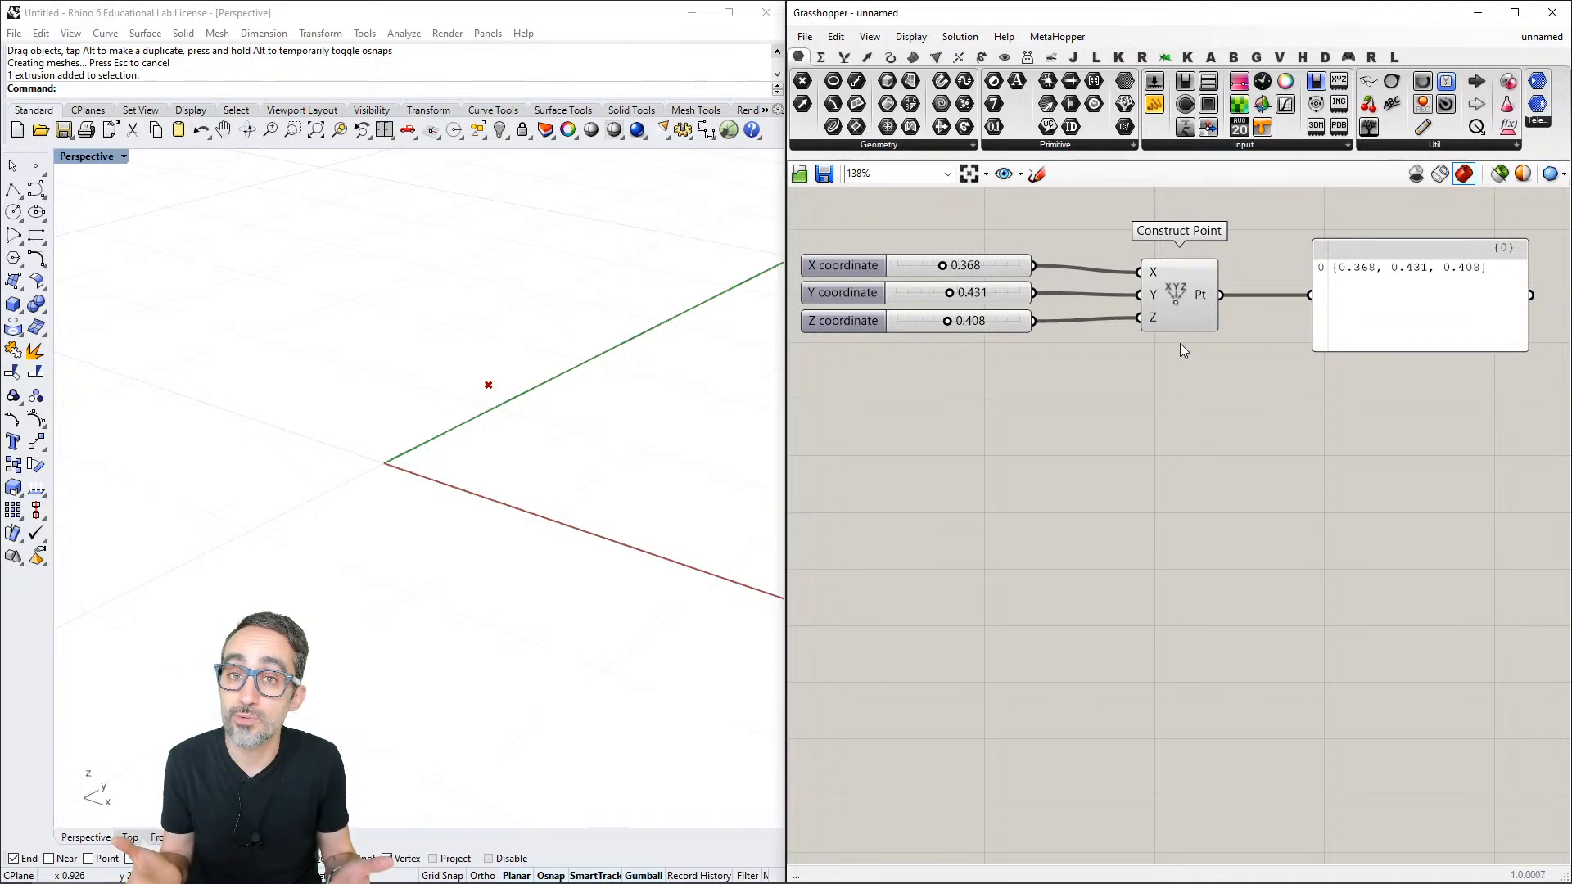
- Add a Circle 3Pt component from the primitive curve components to the canvas below Construct Point
click(890, 56)
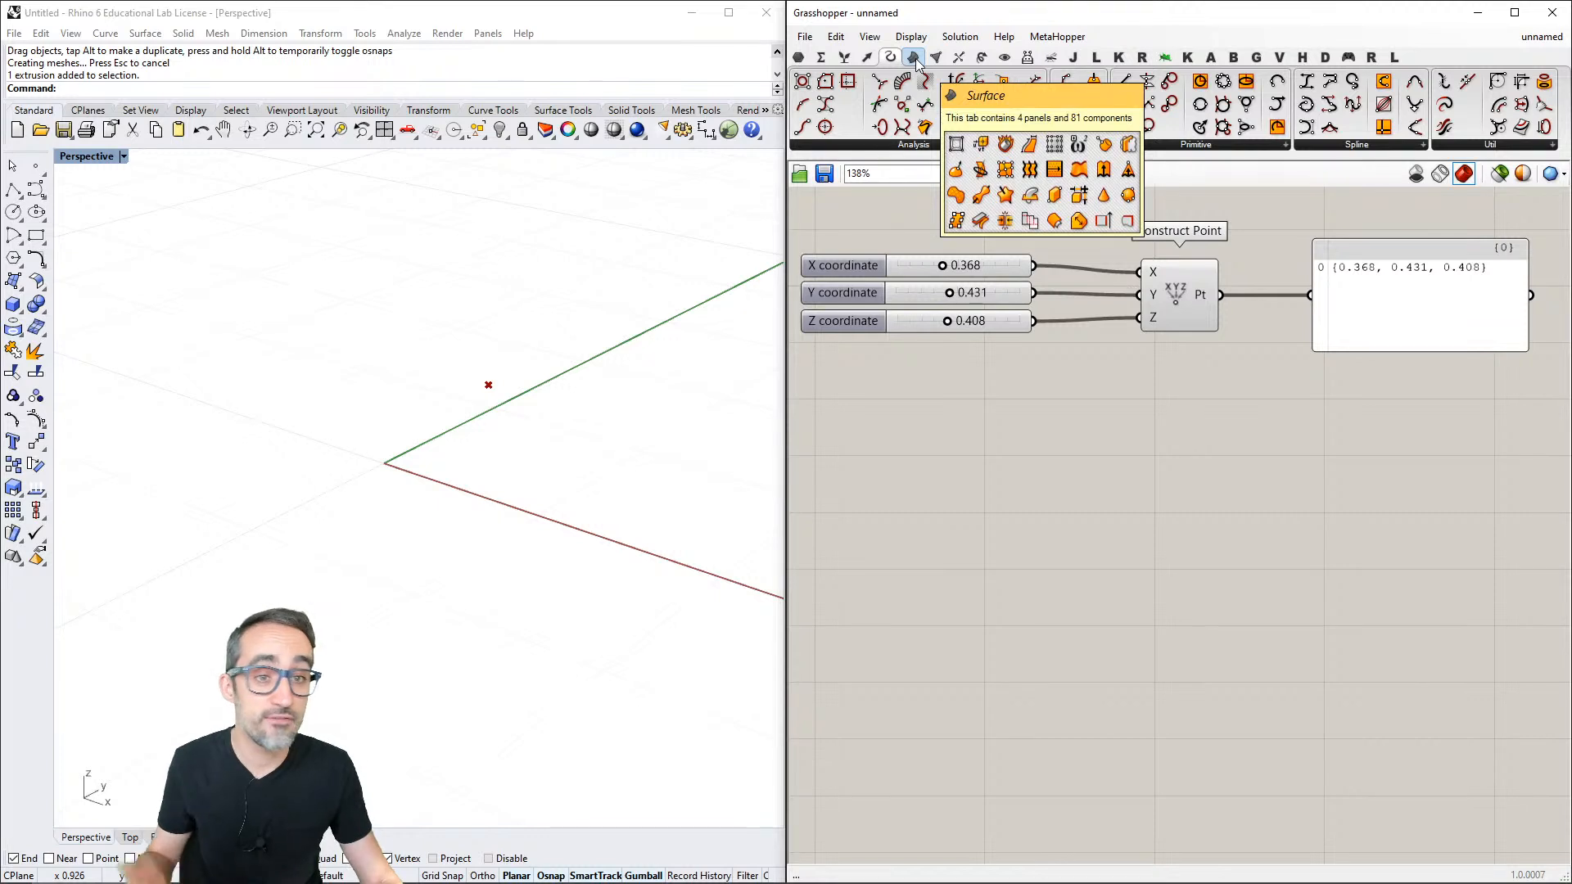
click(1209, 146)
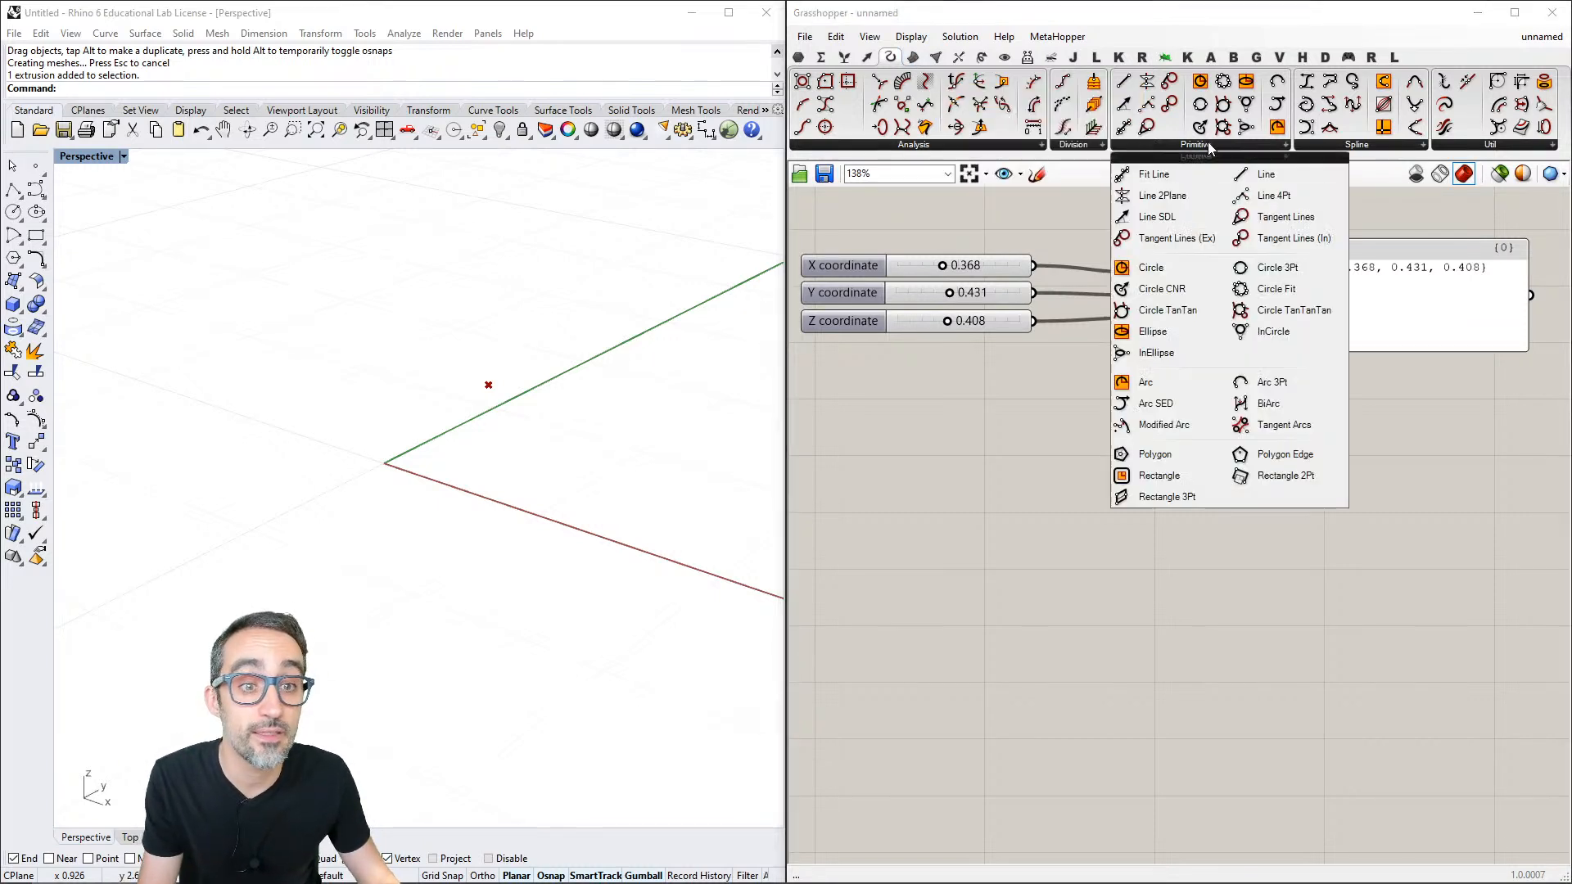
click(1277, 274)
click(1172, 569)
right_drag(1196, 639, 1201, 592)
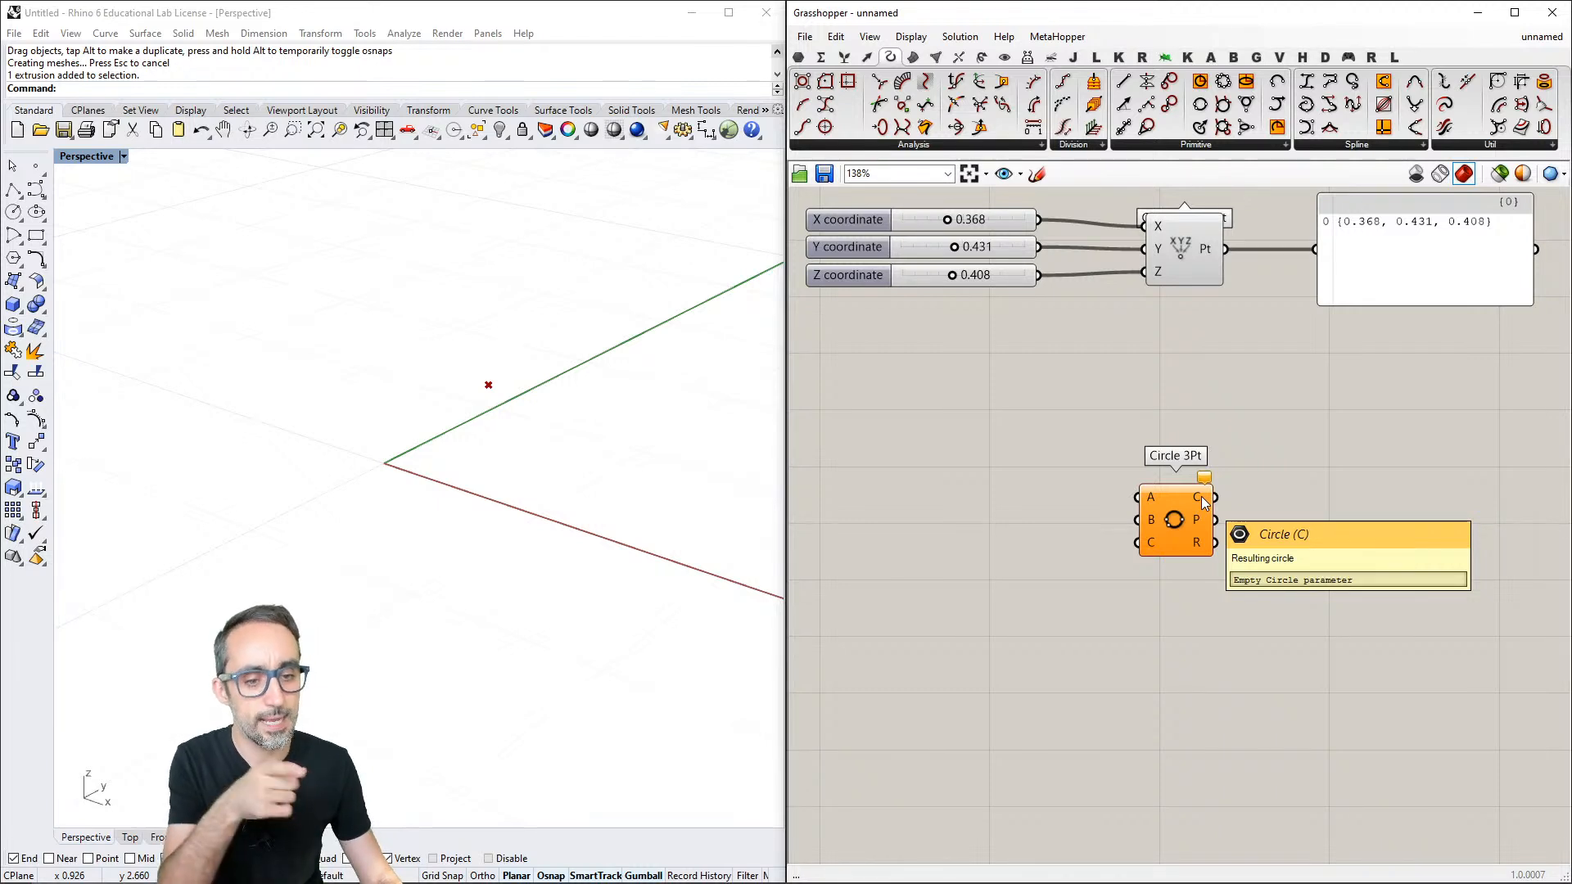
- Compare the geometry parameter types with the Circle, Plane and Radius outputs of the Circle 3Pt component
click(798, 56)
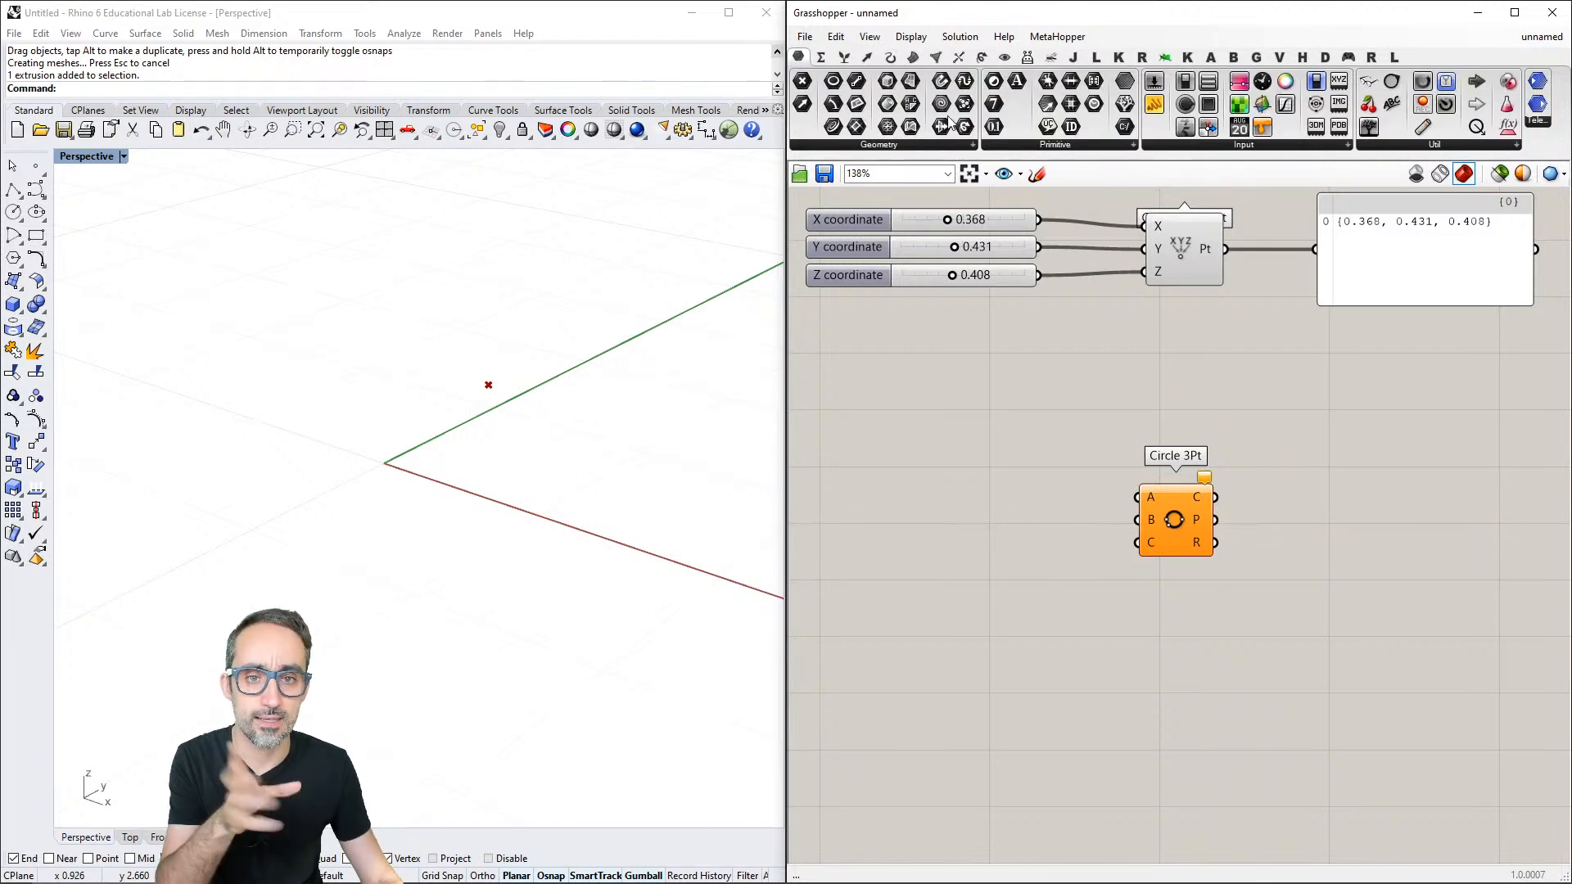
click(938, 145)
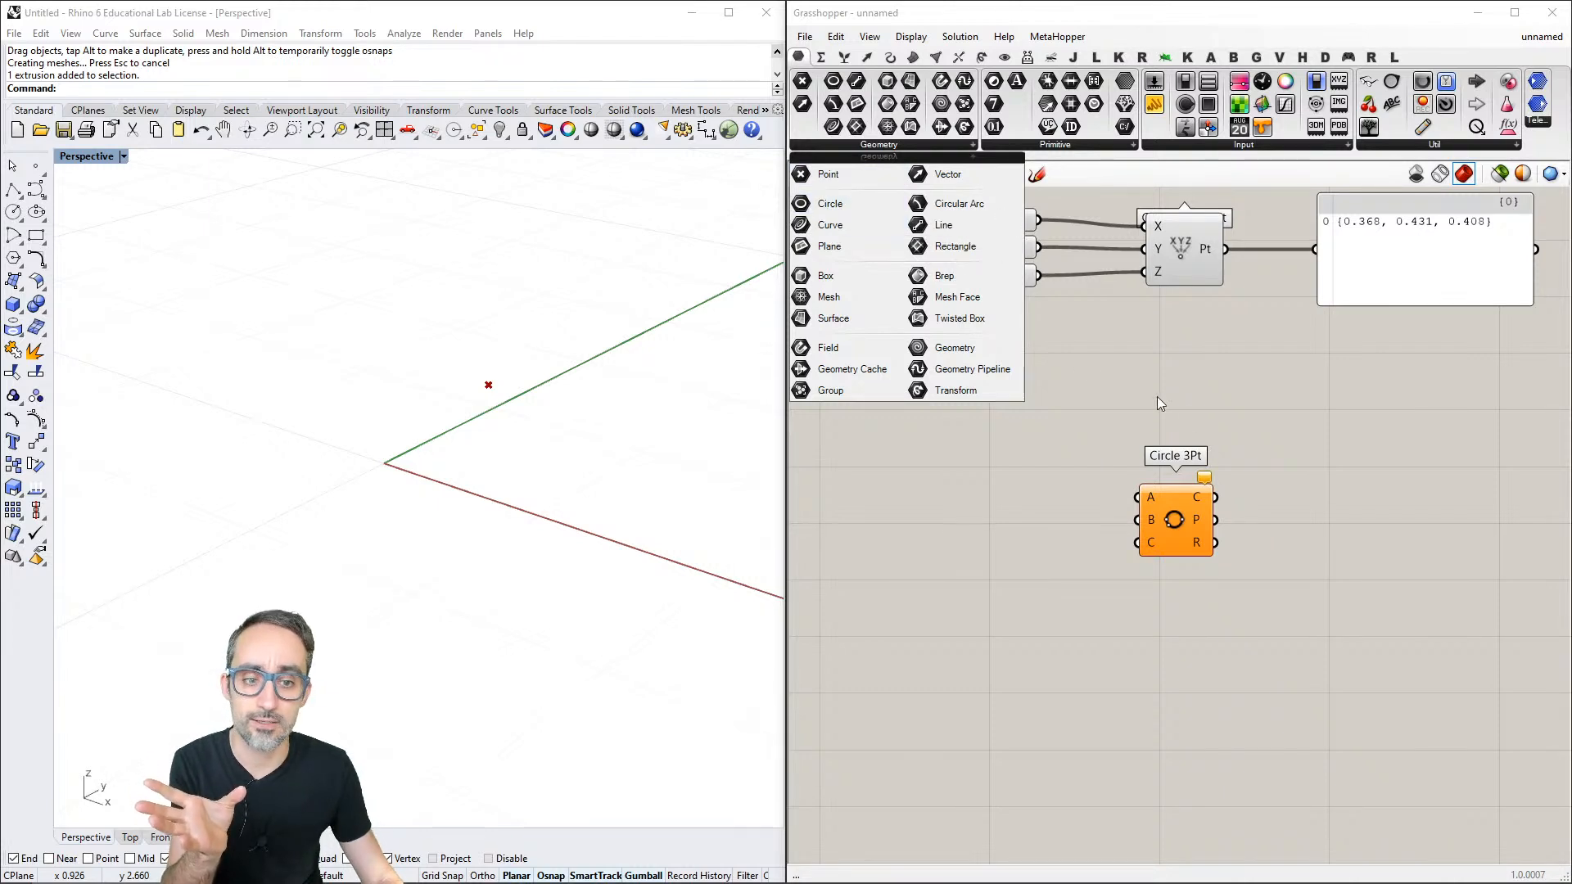
click(1204, 485)
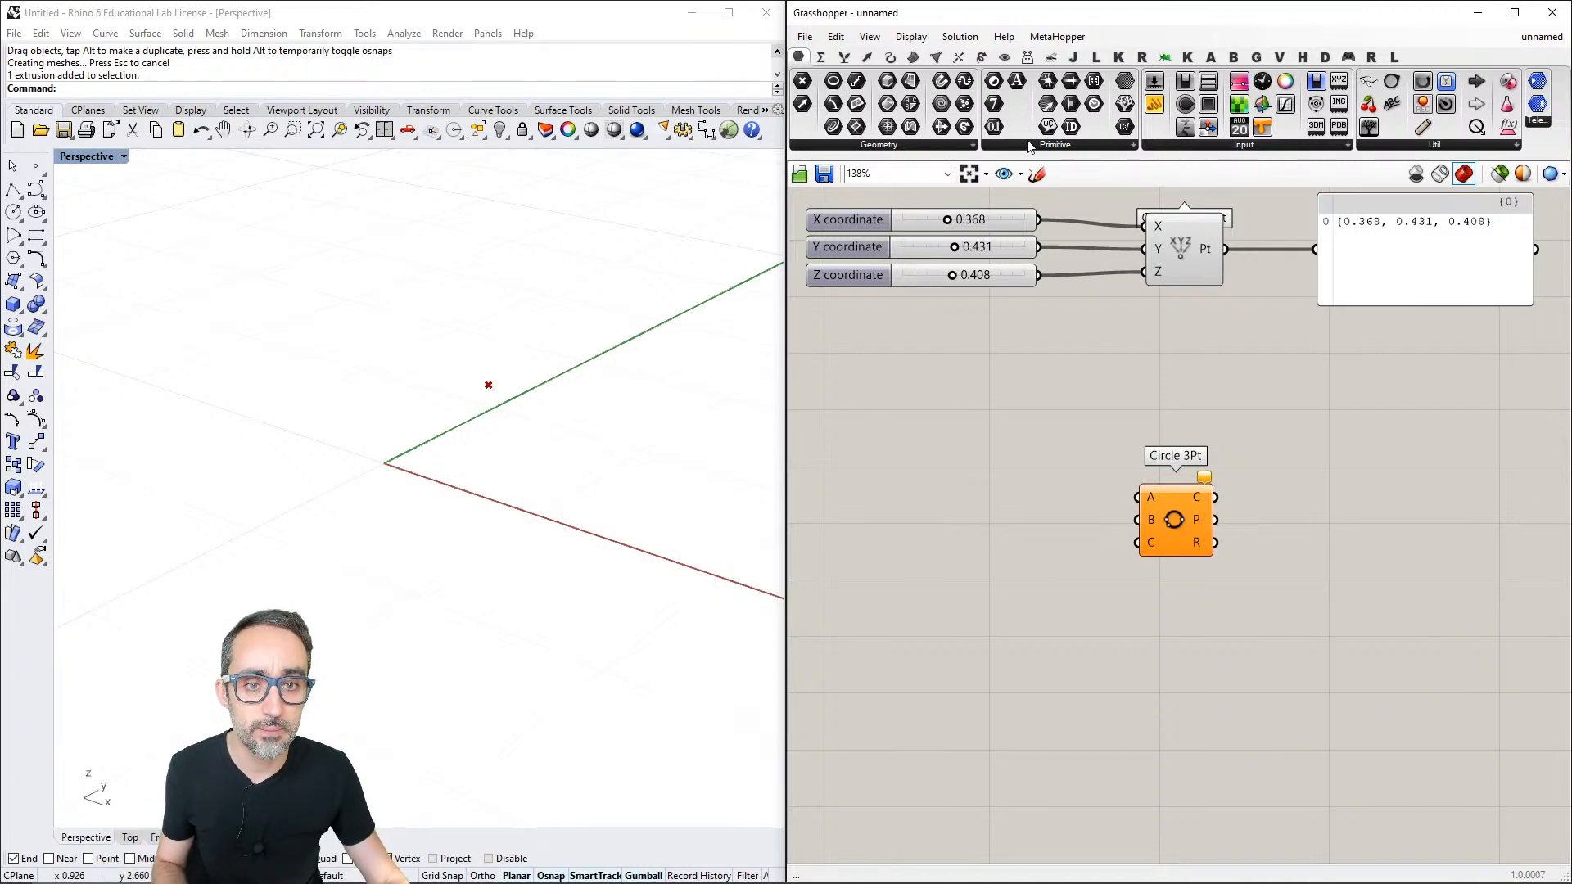
click(969, 145)
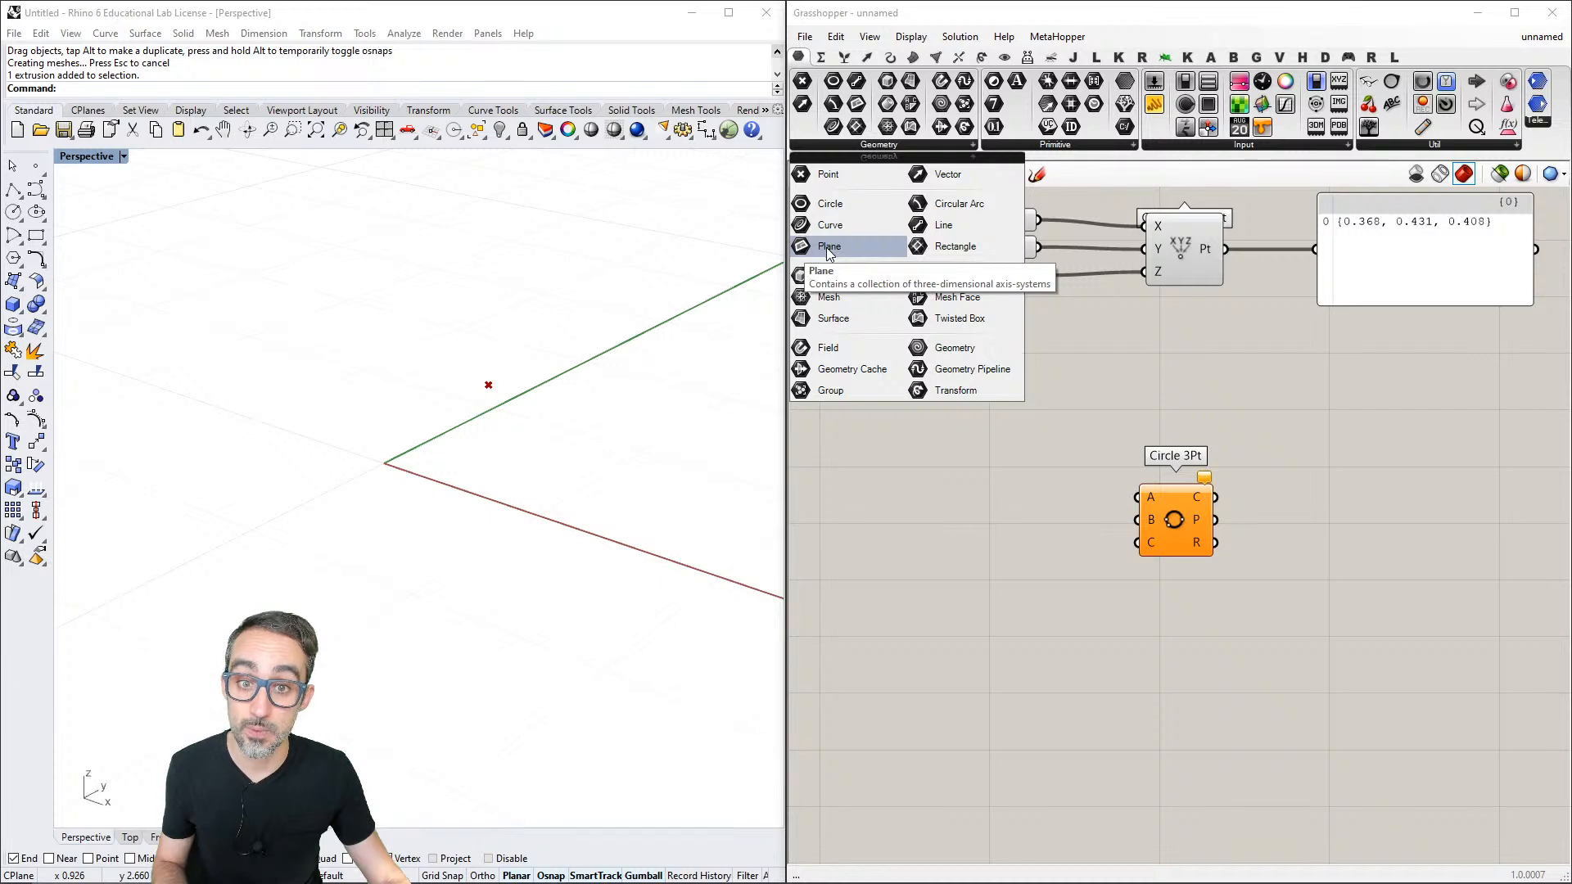
click(1239, 546)
mouse_move(1201, 548)
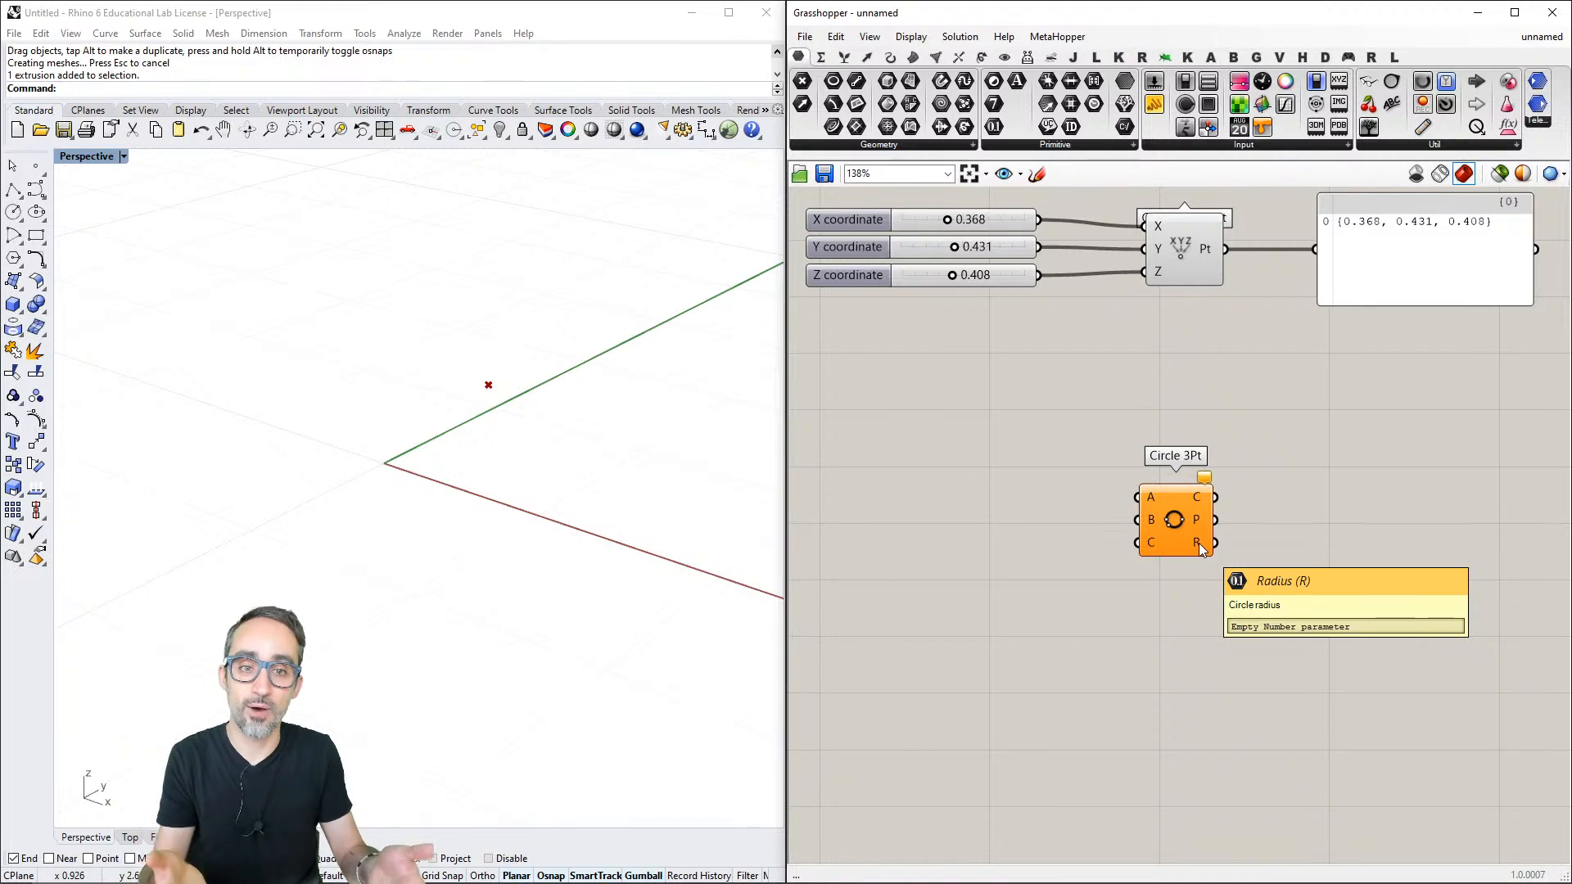
- Duplicate the Construct Point component with its three coordinate sliders twice below the original and move Circle 3Pt aside
scroll(1225, 361, down, 2)
drag(1225, 360, 1049, 292)
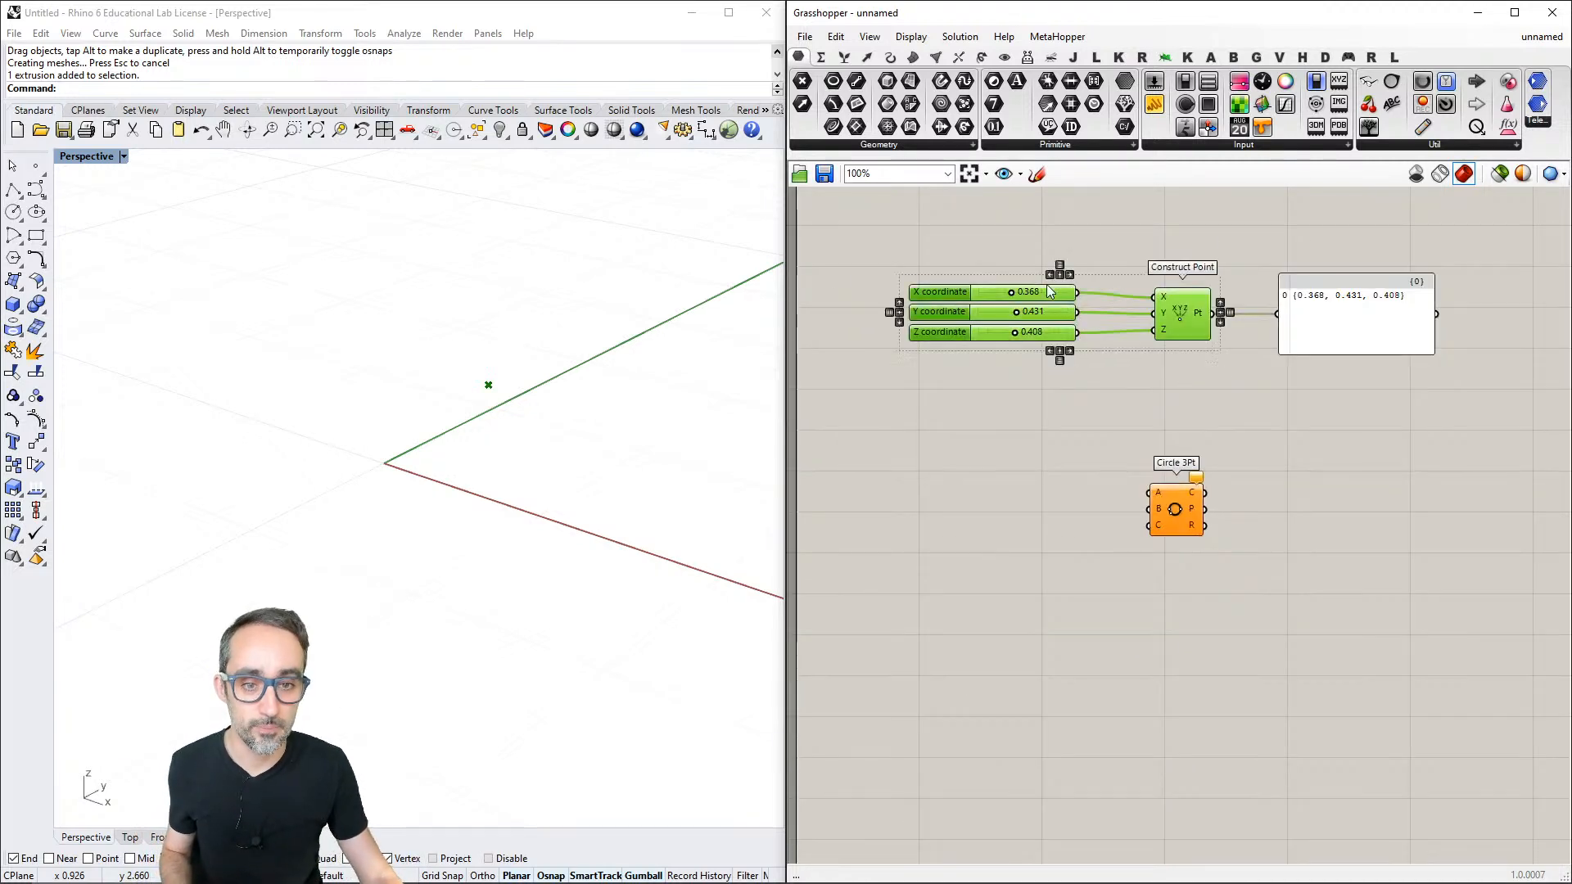
key(ctrl+c)
key(ctrl+v)
drag(1199, 341, 1339, 559)
key(ctrl+v)
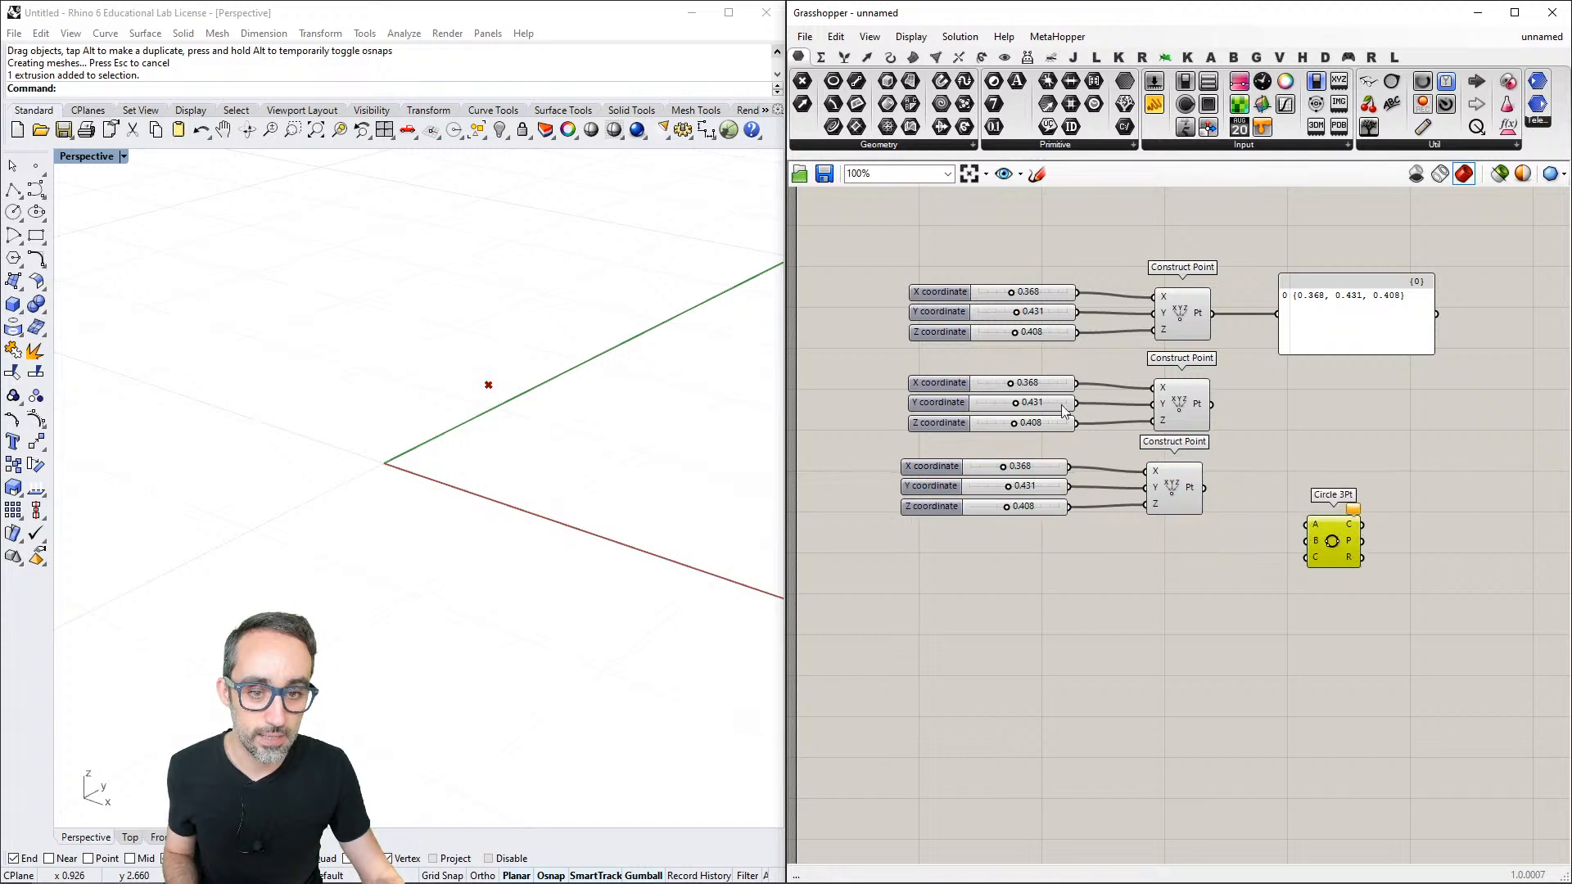
- Set the second point's coordinates to 0.238, 0.220, 0.602 and the third's to 0.025, 0.770, 0.000, and shift the panel slightly away
drag(1010, 383, 971, 507)
right_drag(635, 450, 498, 364)
drag(1368, 324, 1389, 317)
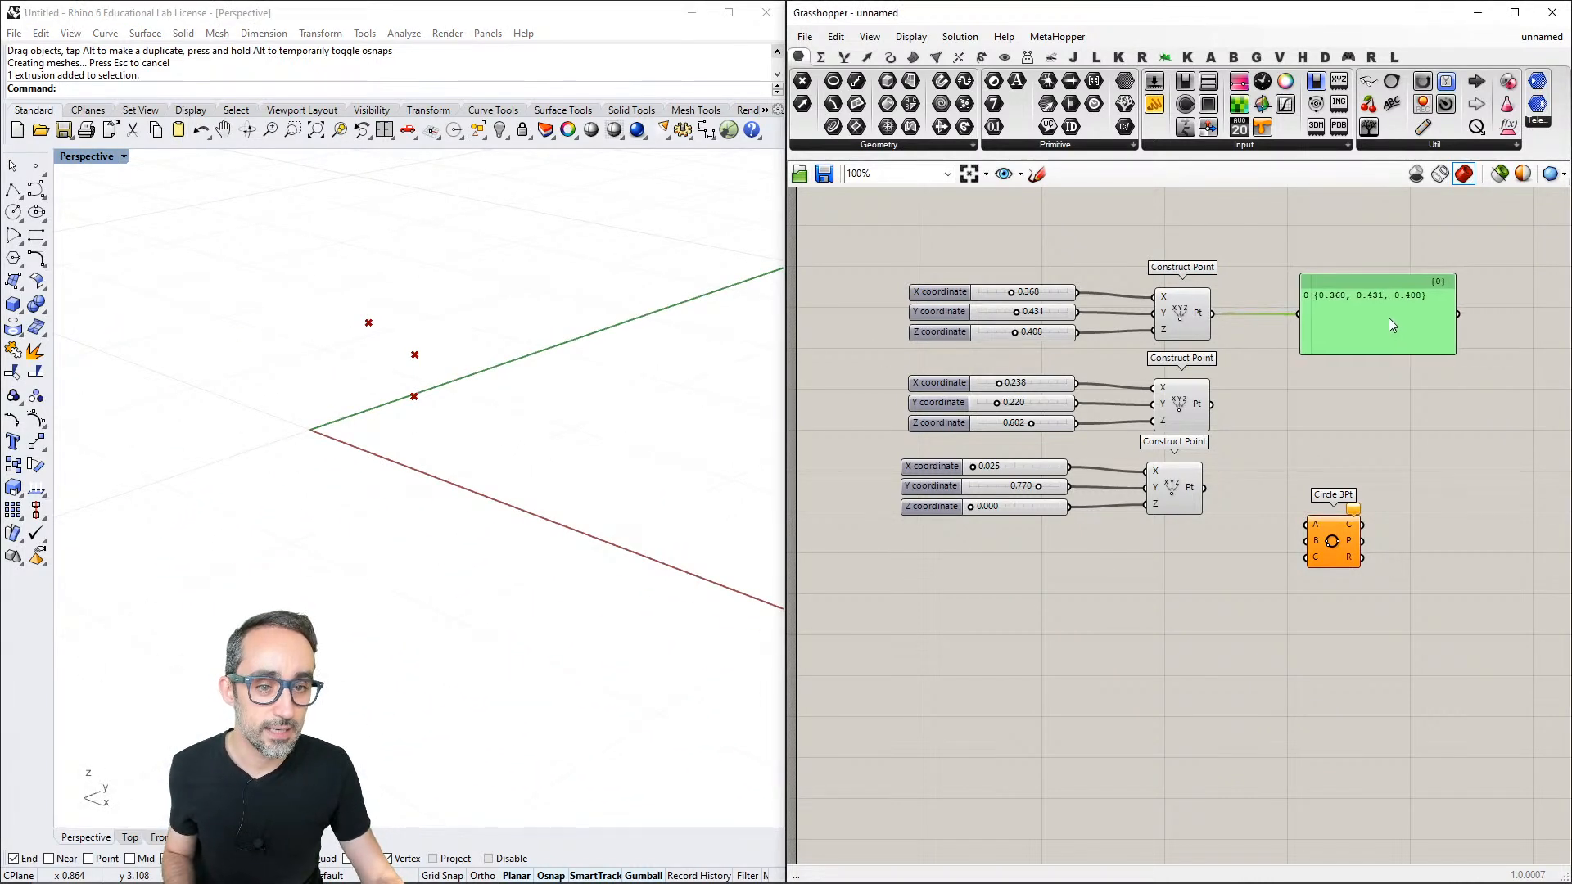
- Wire the outputs of the three Construct Point components to inputs A, B and C of Circle 3Pt
click(1328, 531)
scroll(1320, 491, up, 1)
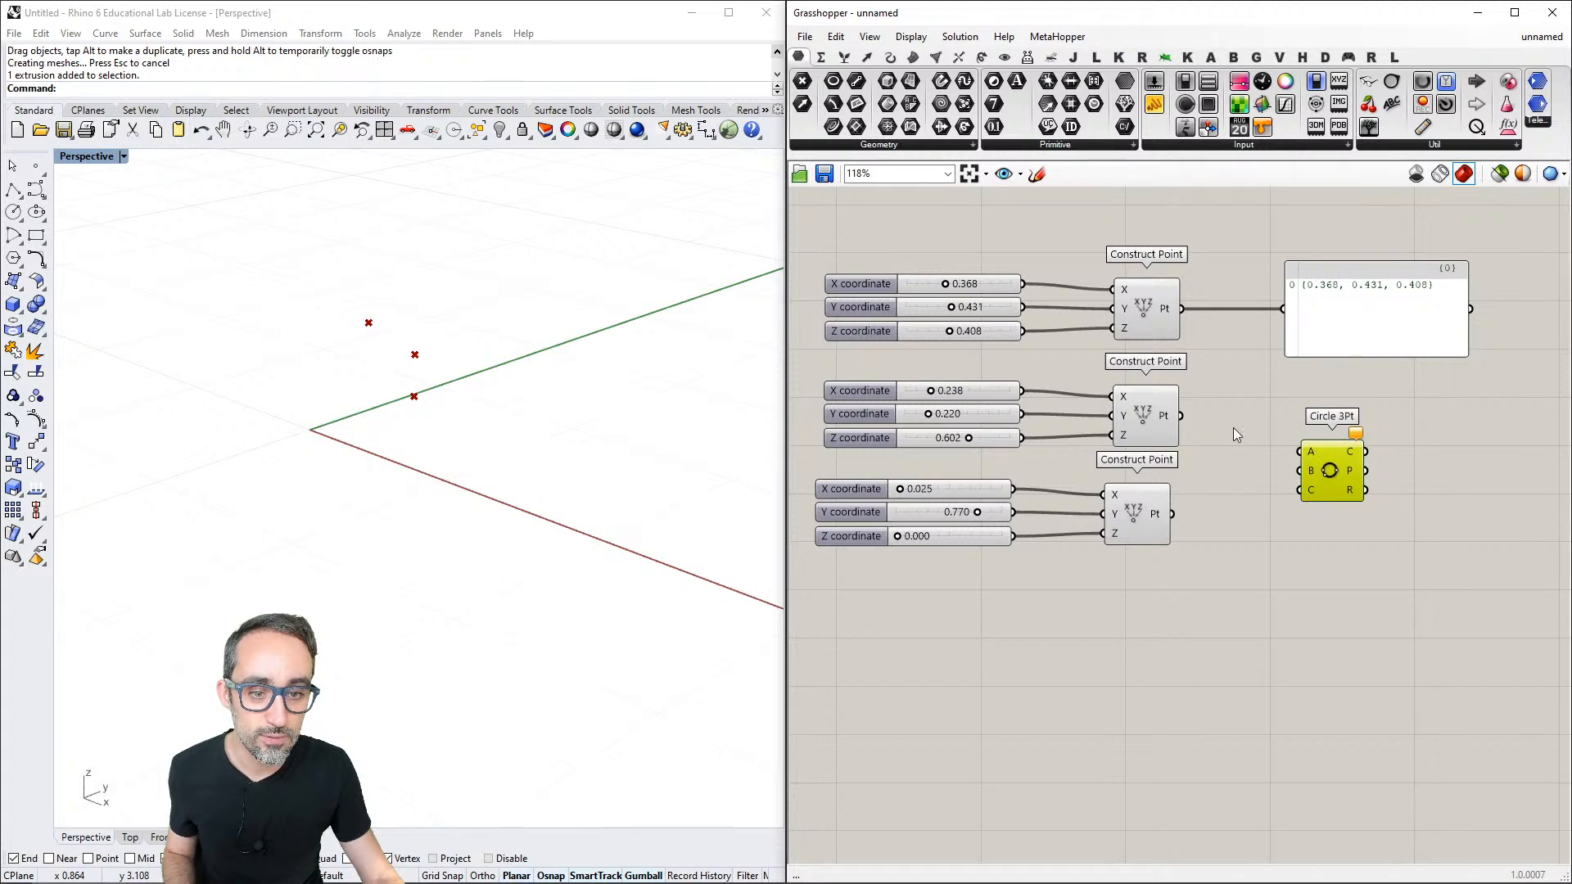
drag(1184, 309, 1300, 449)
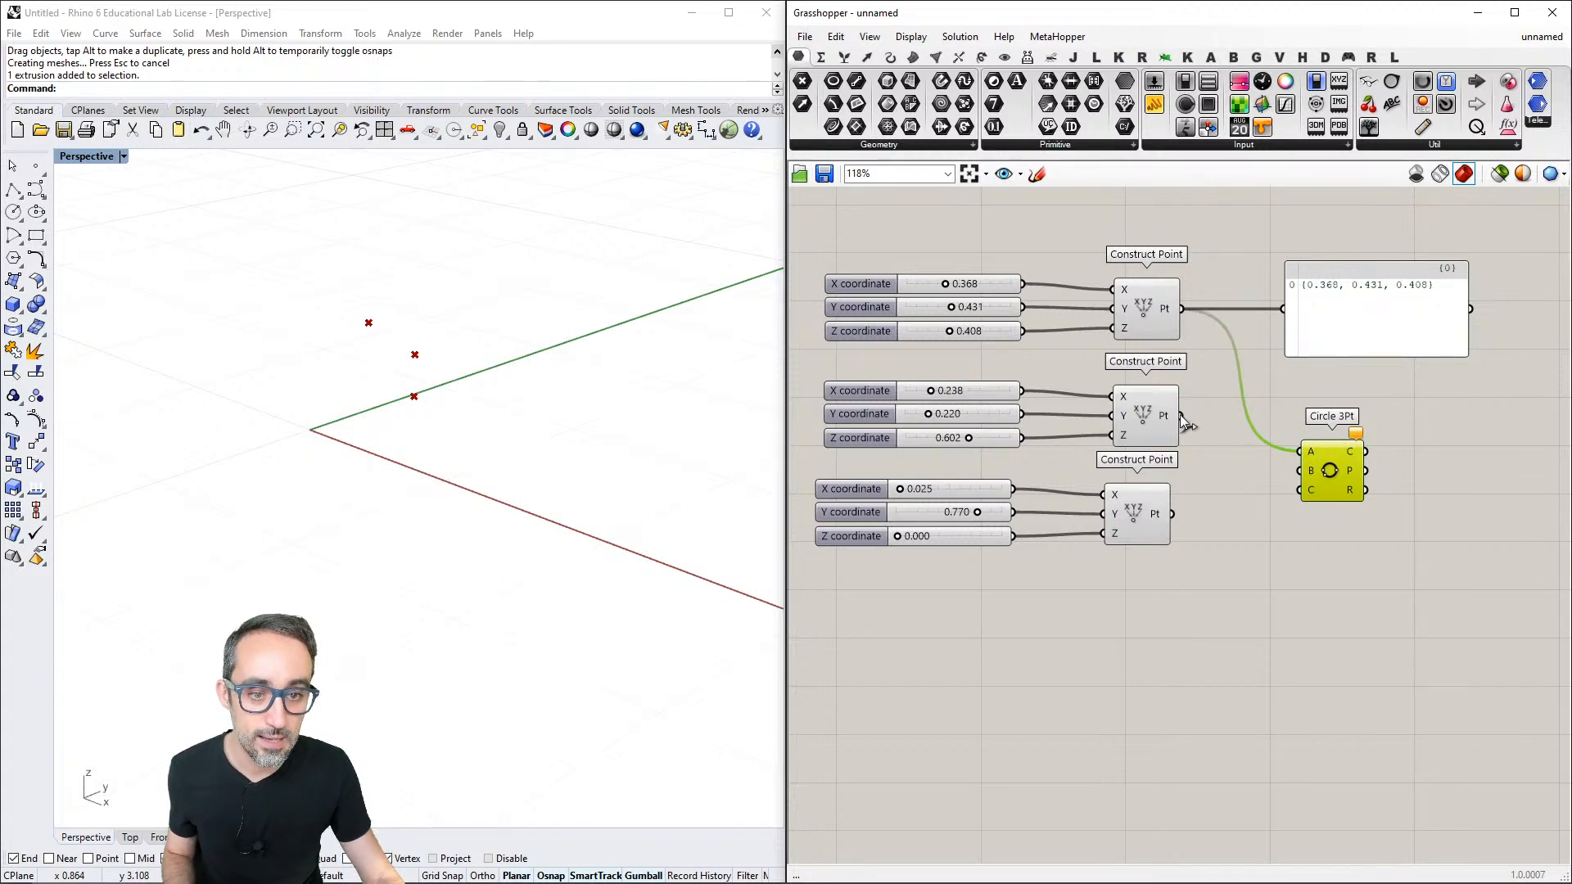
drag(1183, 416, 1302, 470)
drag(1172, 515, 1302, 491)
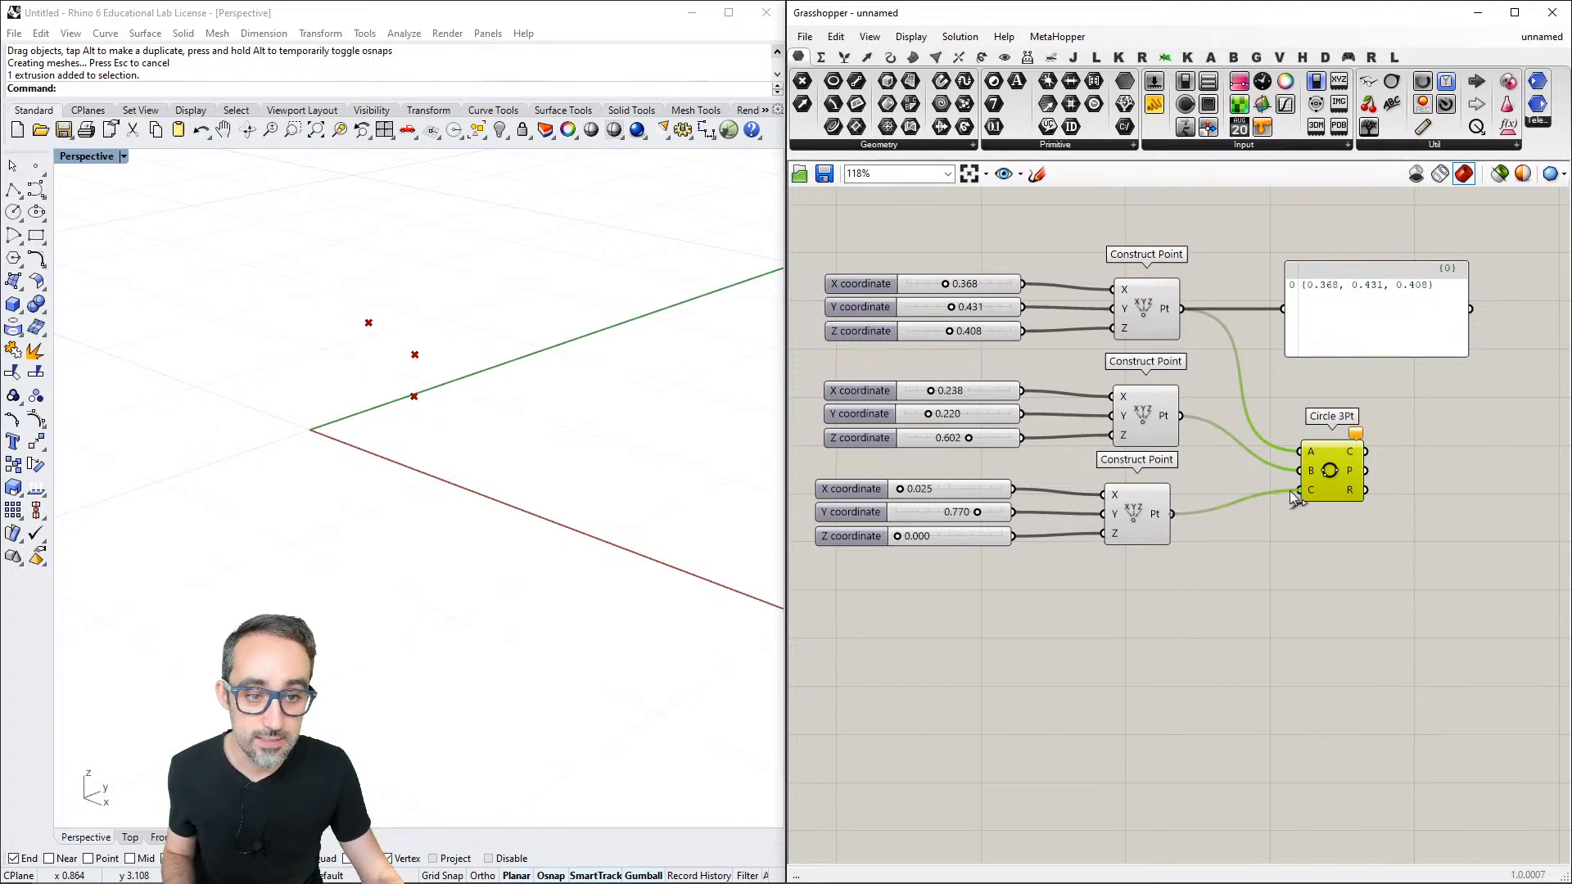
right_drag(512, 404, 379, 488)
- Add a wider panel beside Circle 3Pt and connect its Circle output to it
right_drag(1421, 367, 1248, 321)
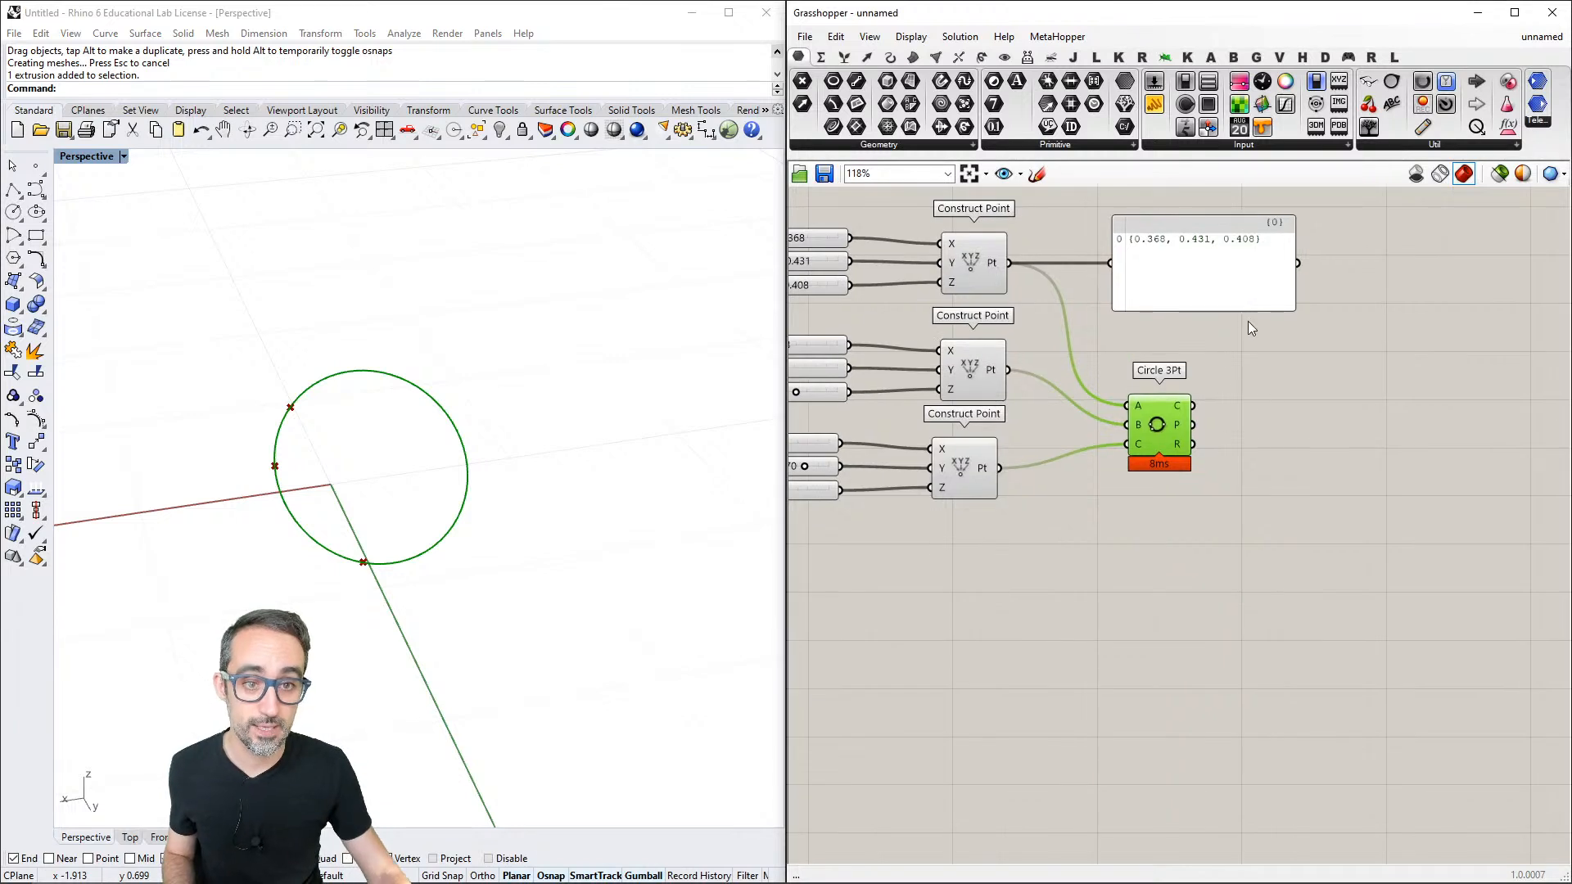
click(1240, 267)
drag(1154, 104, 1329, 402)
drag(1193, 405, 1265, 401)
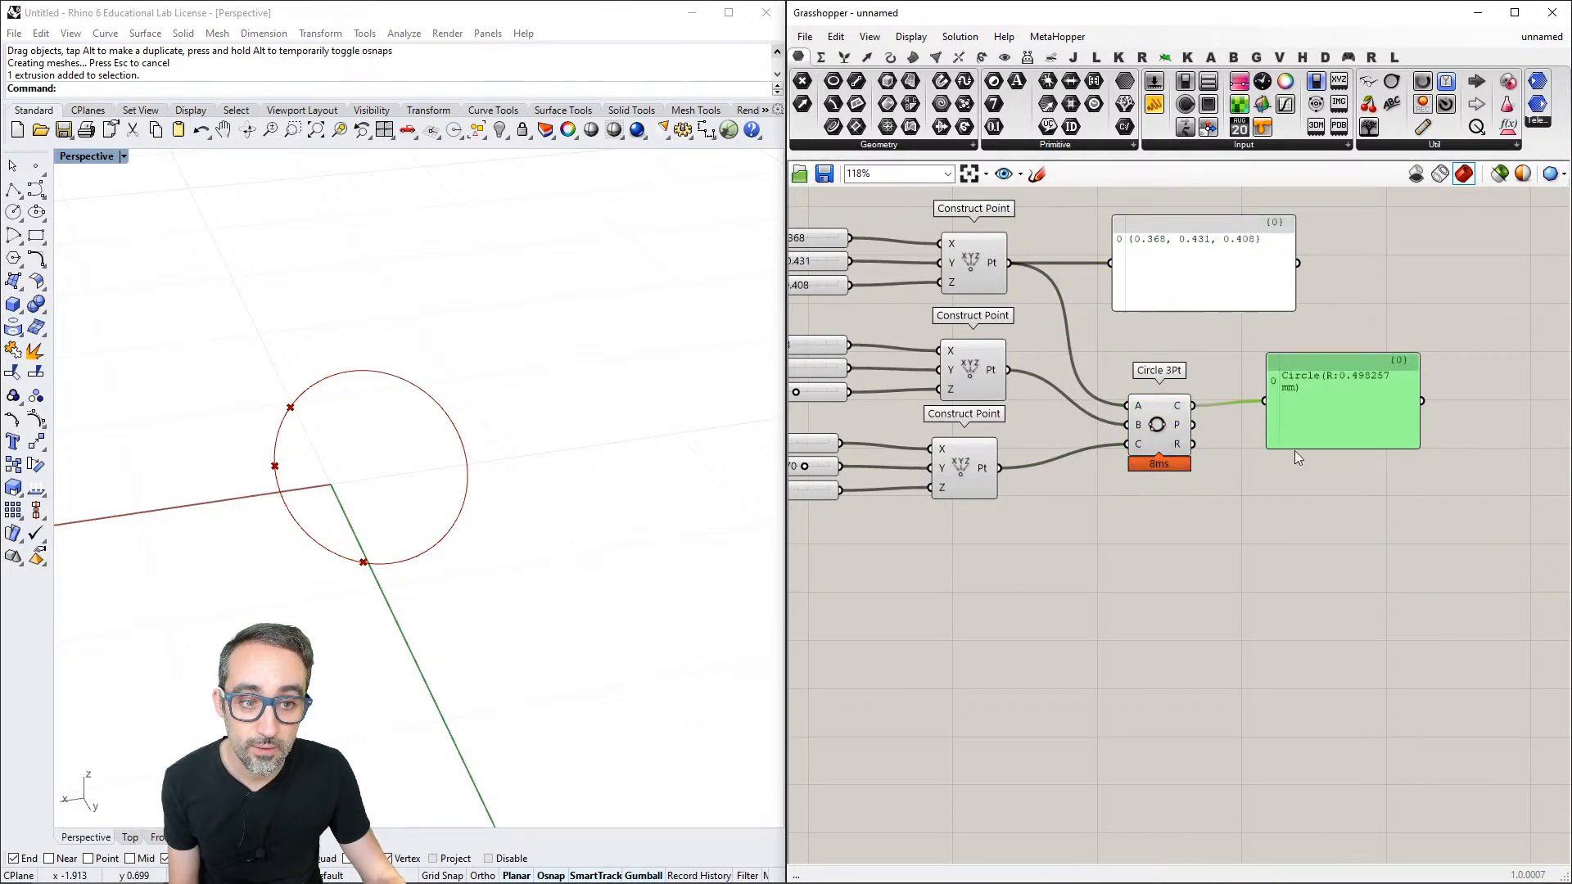
drag(1416, 436, 1461, 436)
- Duplicate the circle panel directly below and connect the Circle 3Pt Plane output to the copy
drag(1368, 416, 1358, 482)
key(ctrl+c)
key(ctrl+v)
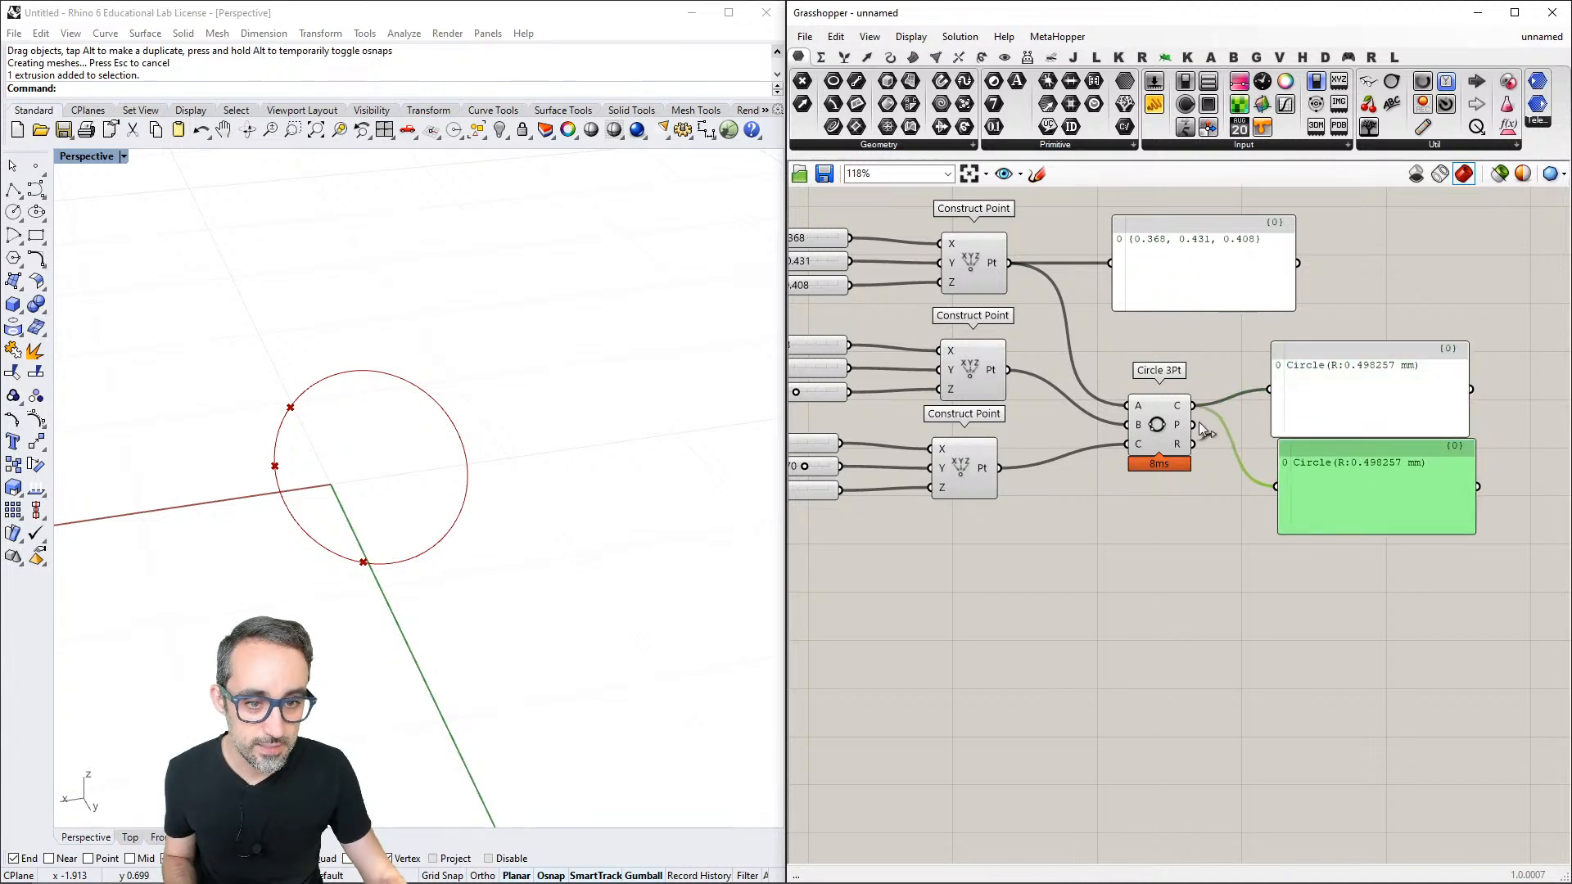
drag(1194, 425, 1274, 487)
scroll(1239, 480, up, 2)
click(1221, 493)
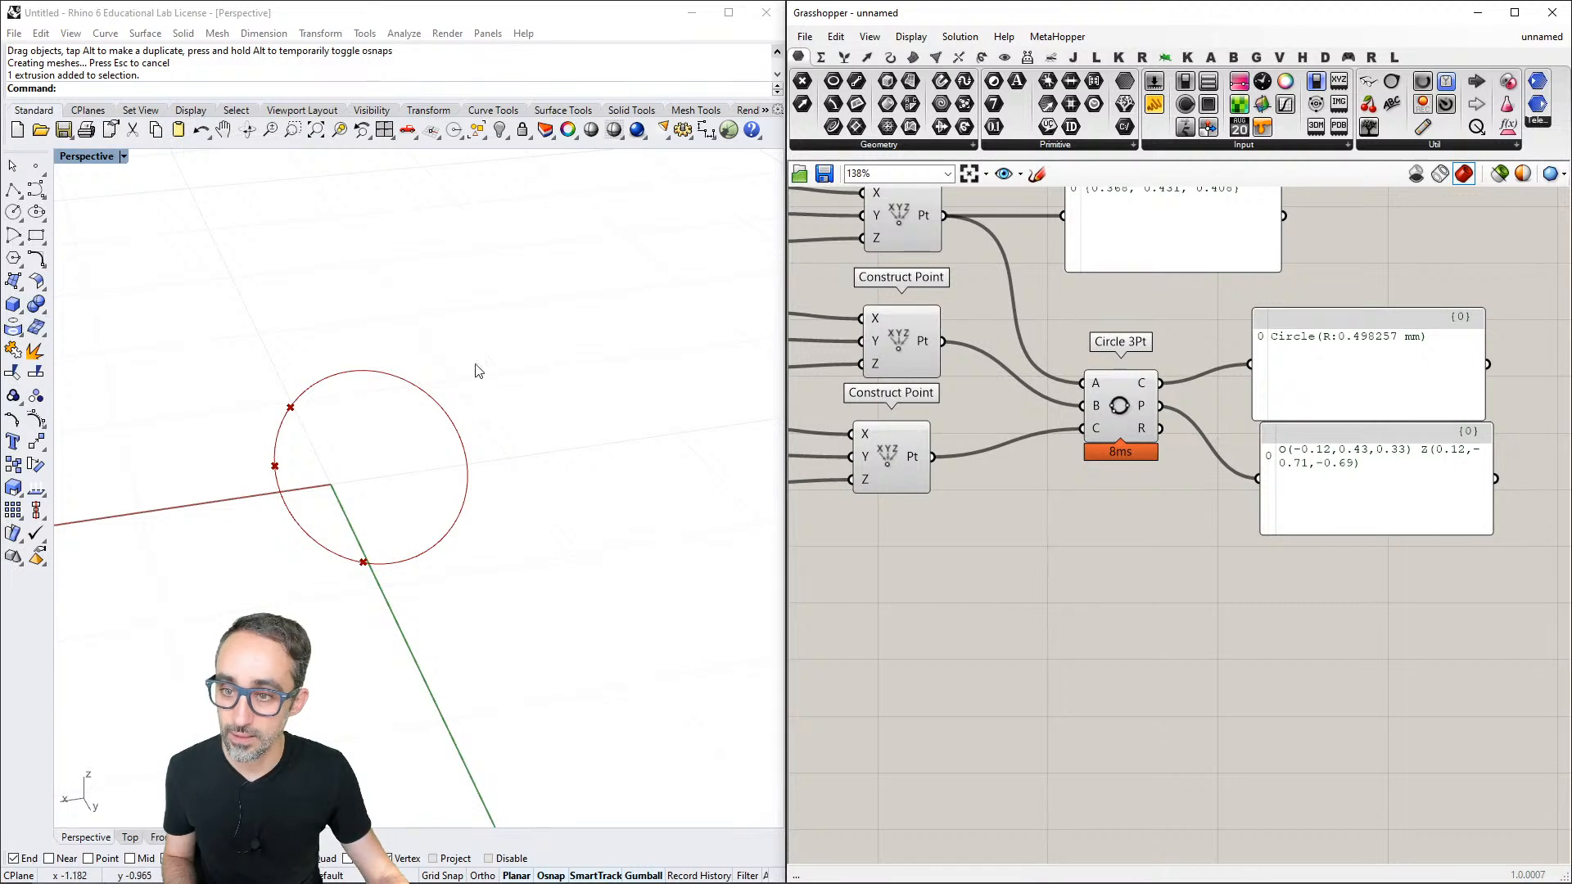
- Duplicate the plane panel, place the copy below it and connect the Circle 3Pt Radius output to it
click(1318, 477)
key(ctrl+c)
key(ctrl+v)
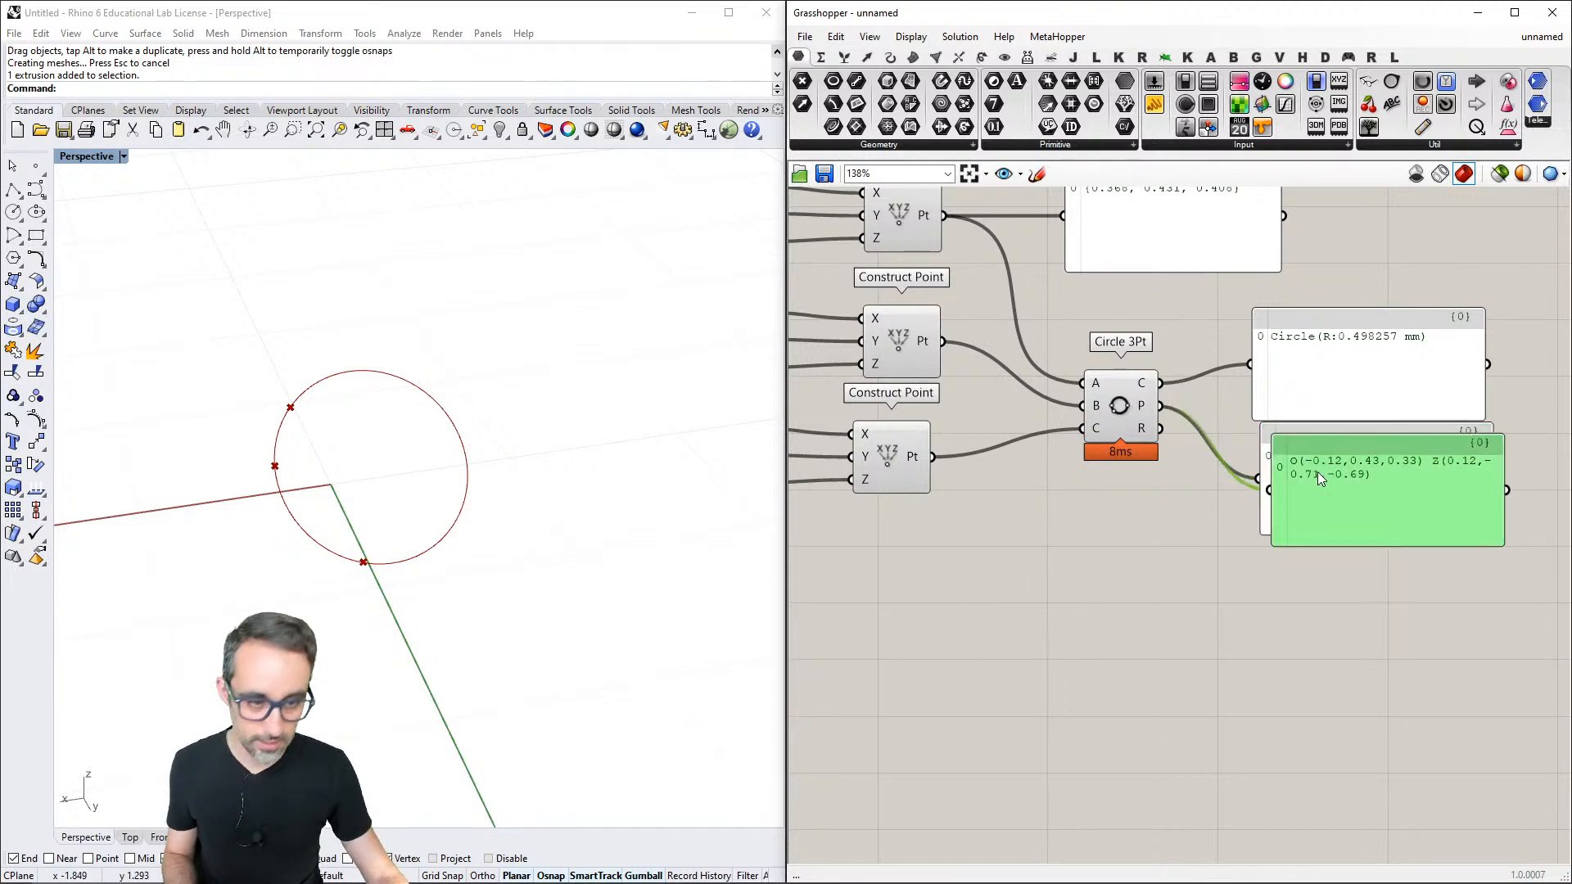
drag(1319, 471, 1306, 587)
drag(1160, 429, 1239, 603)
click(1202, 542)
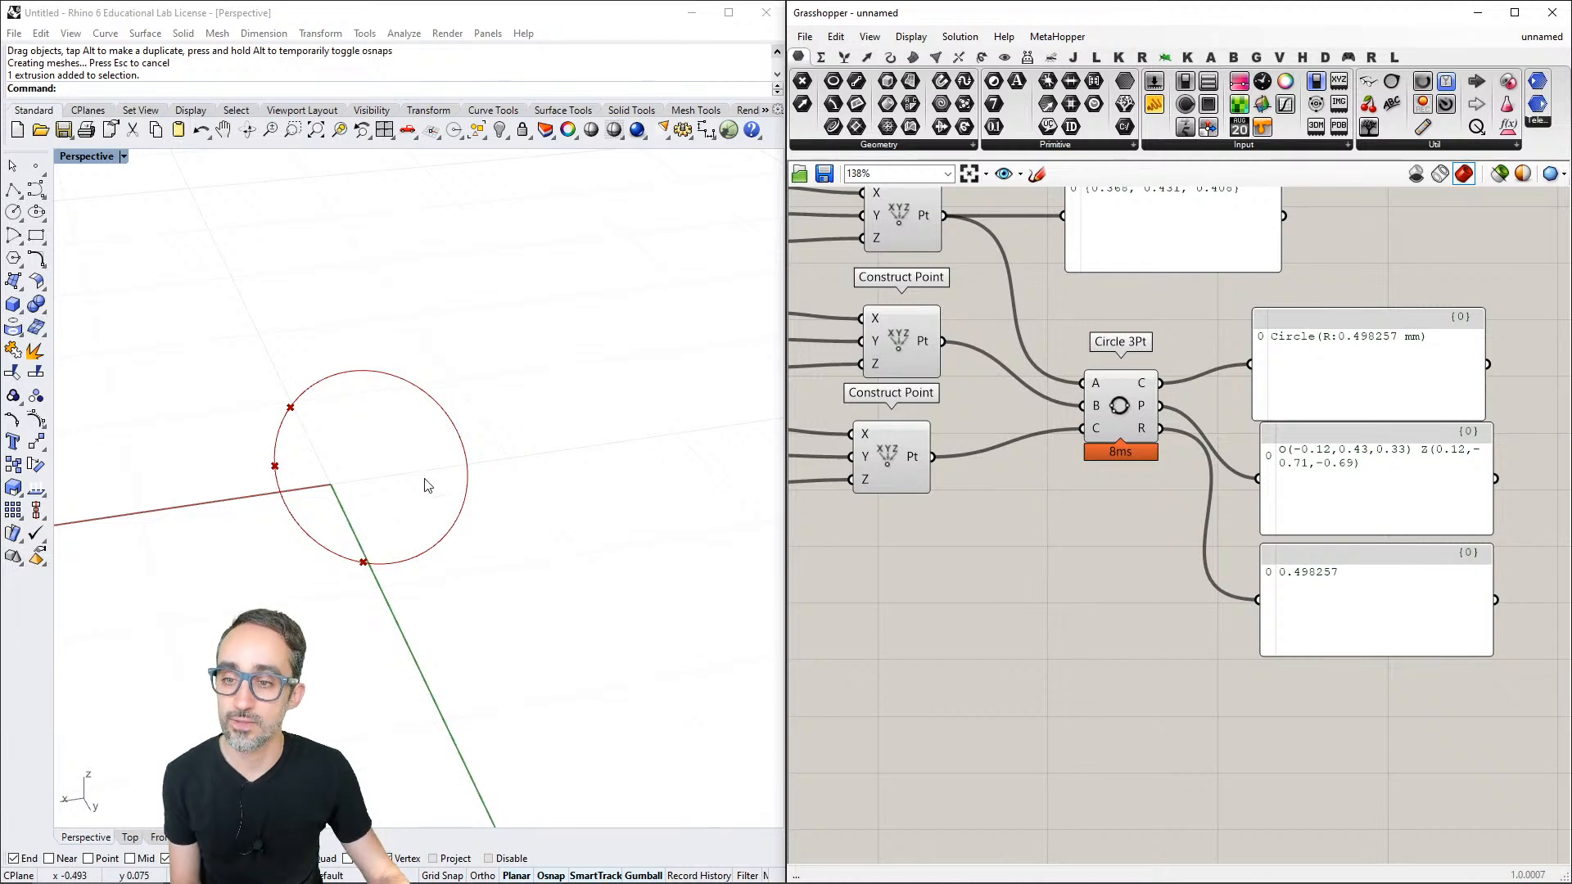
right_drag(1146, 541, 1177, 559)
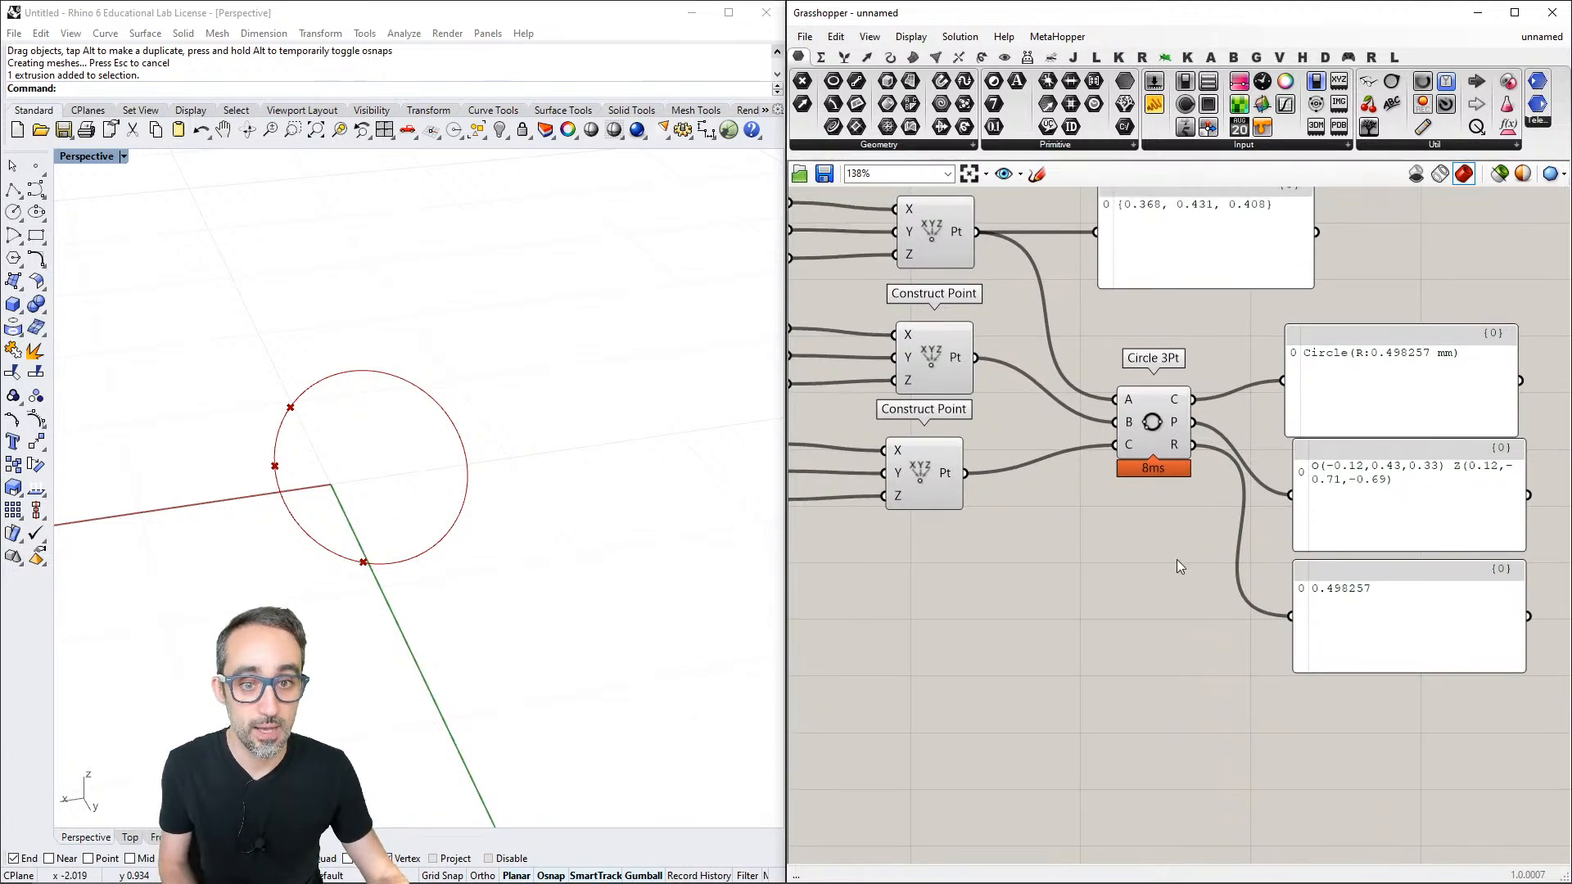
- Add a Sphere component from the primitive surface components to the canvas below Circle 3Pt
scroll(1174, 559, down, 1)
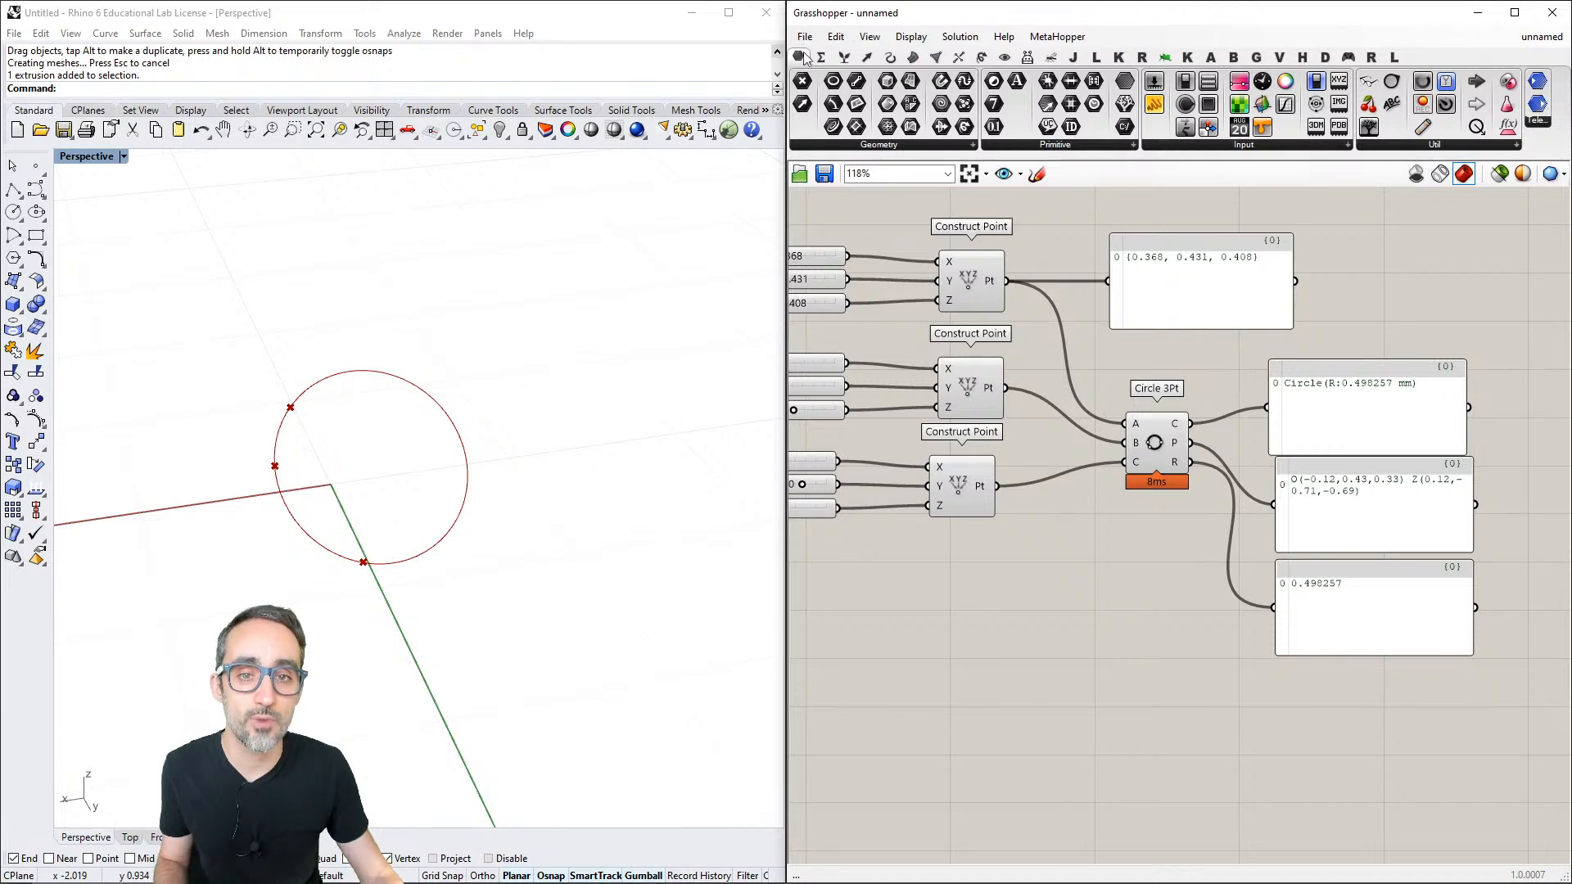
click(890, 57)
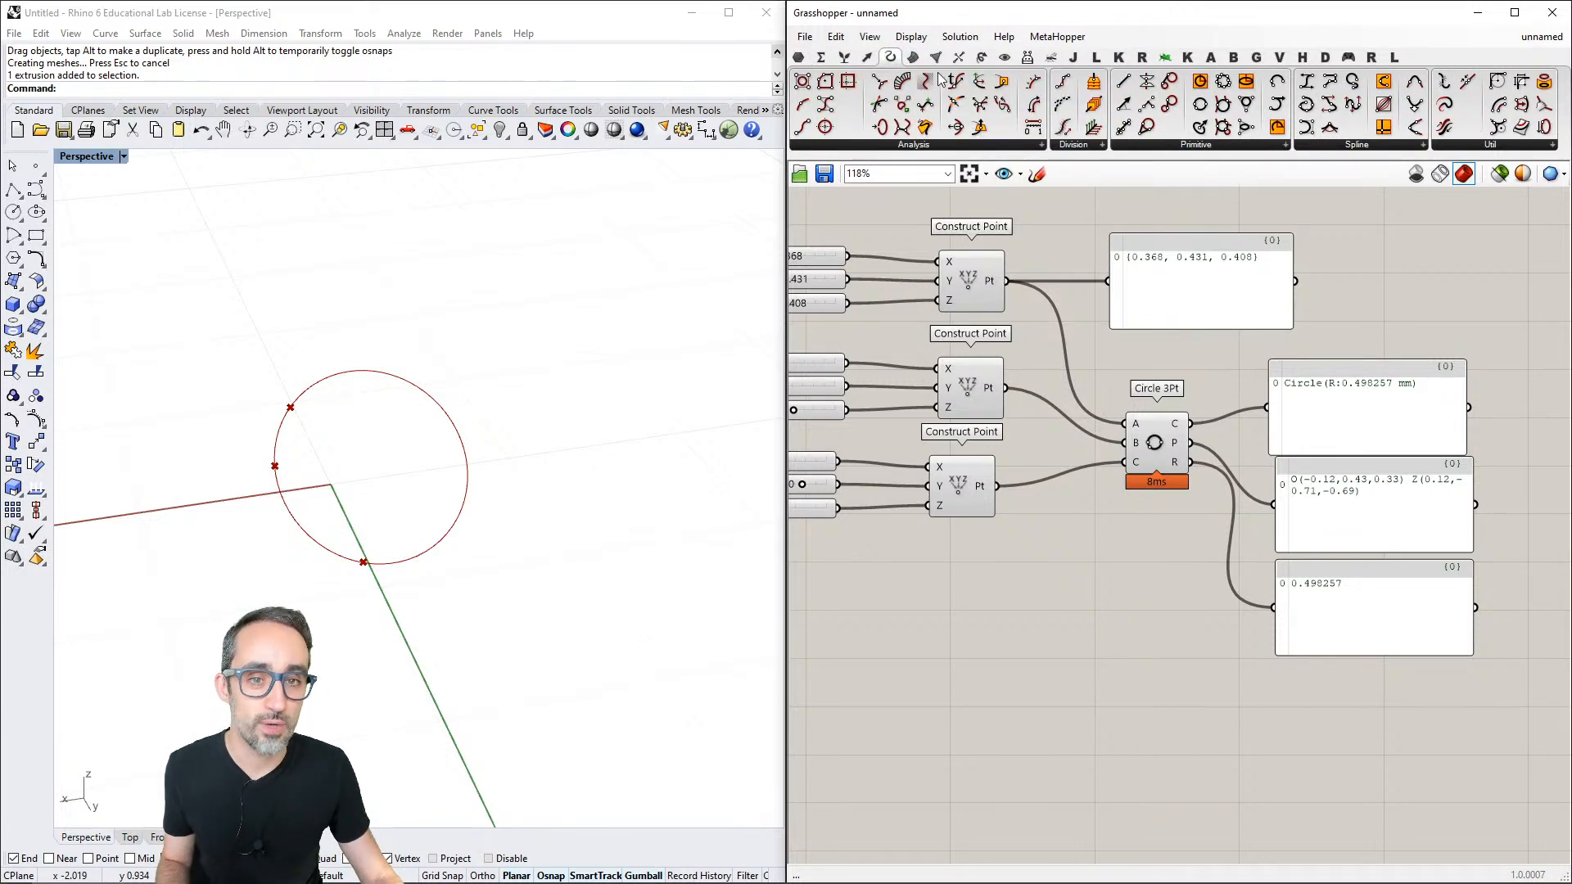
click(913, 56)
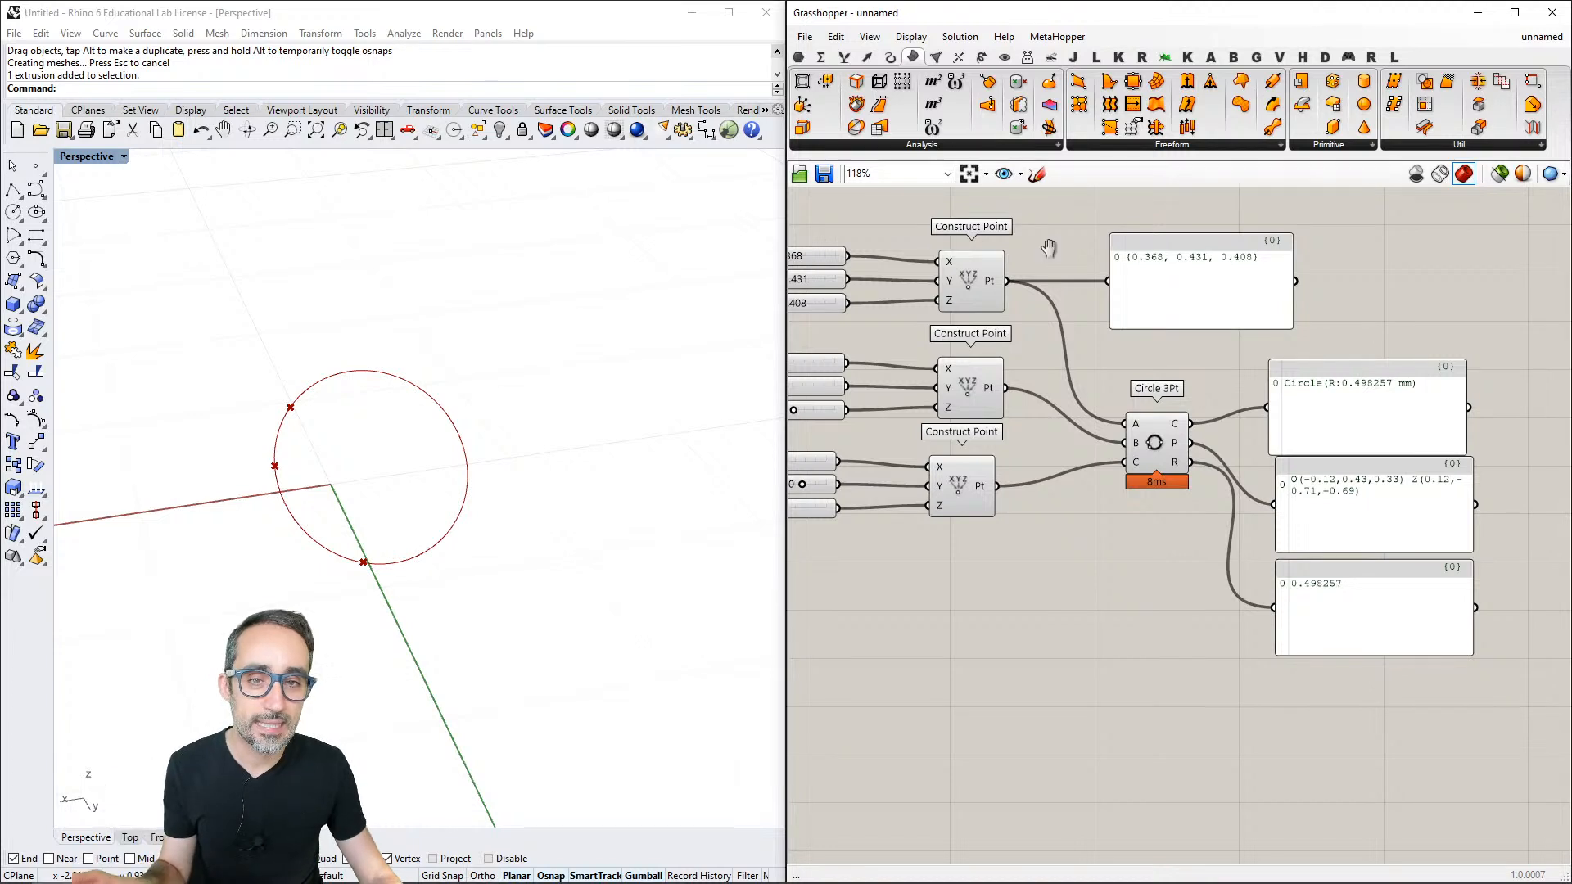
scroll(1049, 248, down, 2)
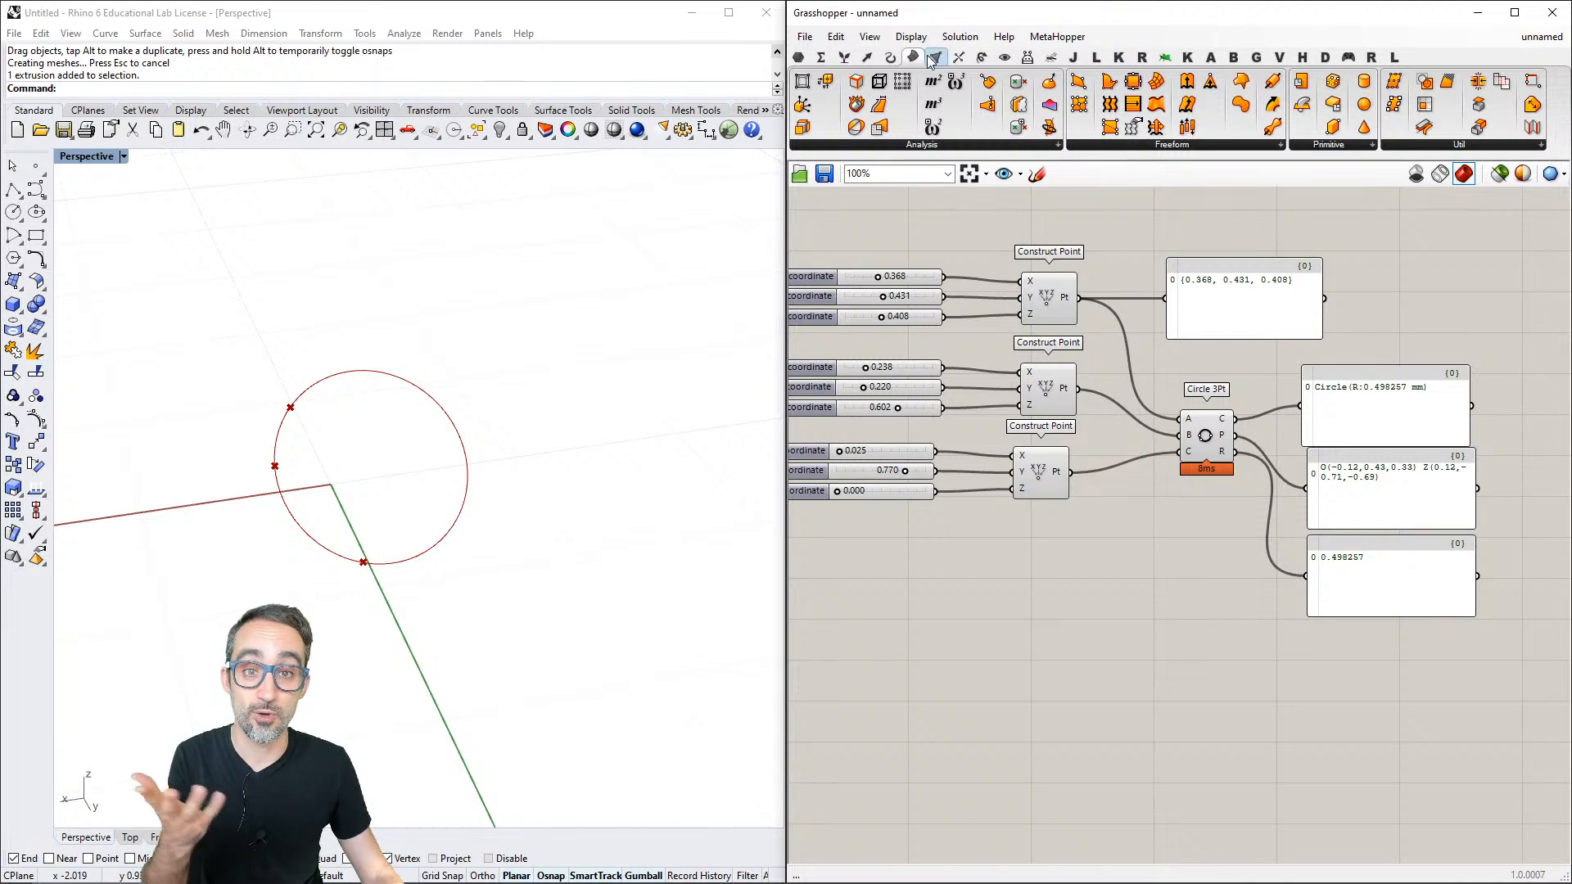
click(1324, 146)
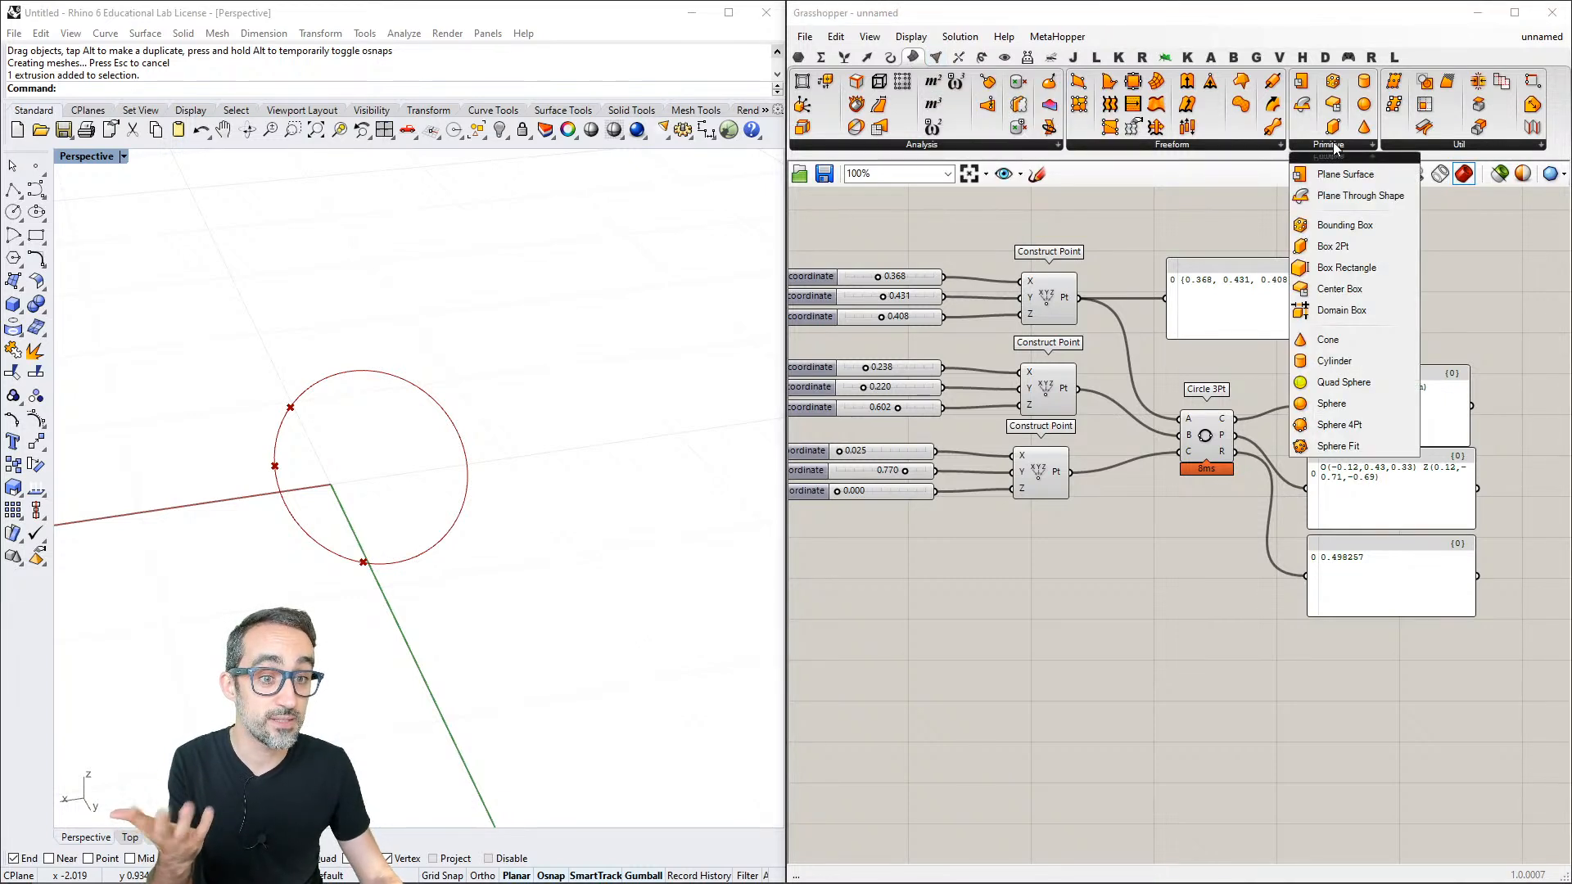
click(1369, 408)
click(1219, 532)
- Add a Sphere 4Pt component from the primitive surface components below the Sphere component
scroll(1219, 532, up, 1)
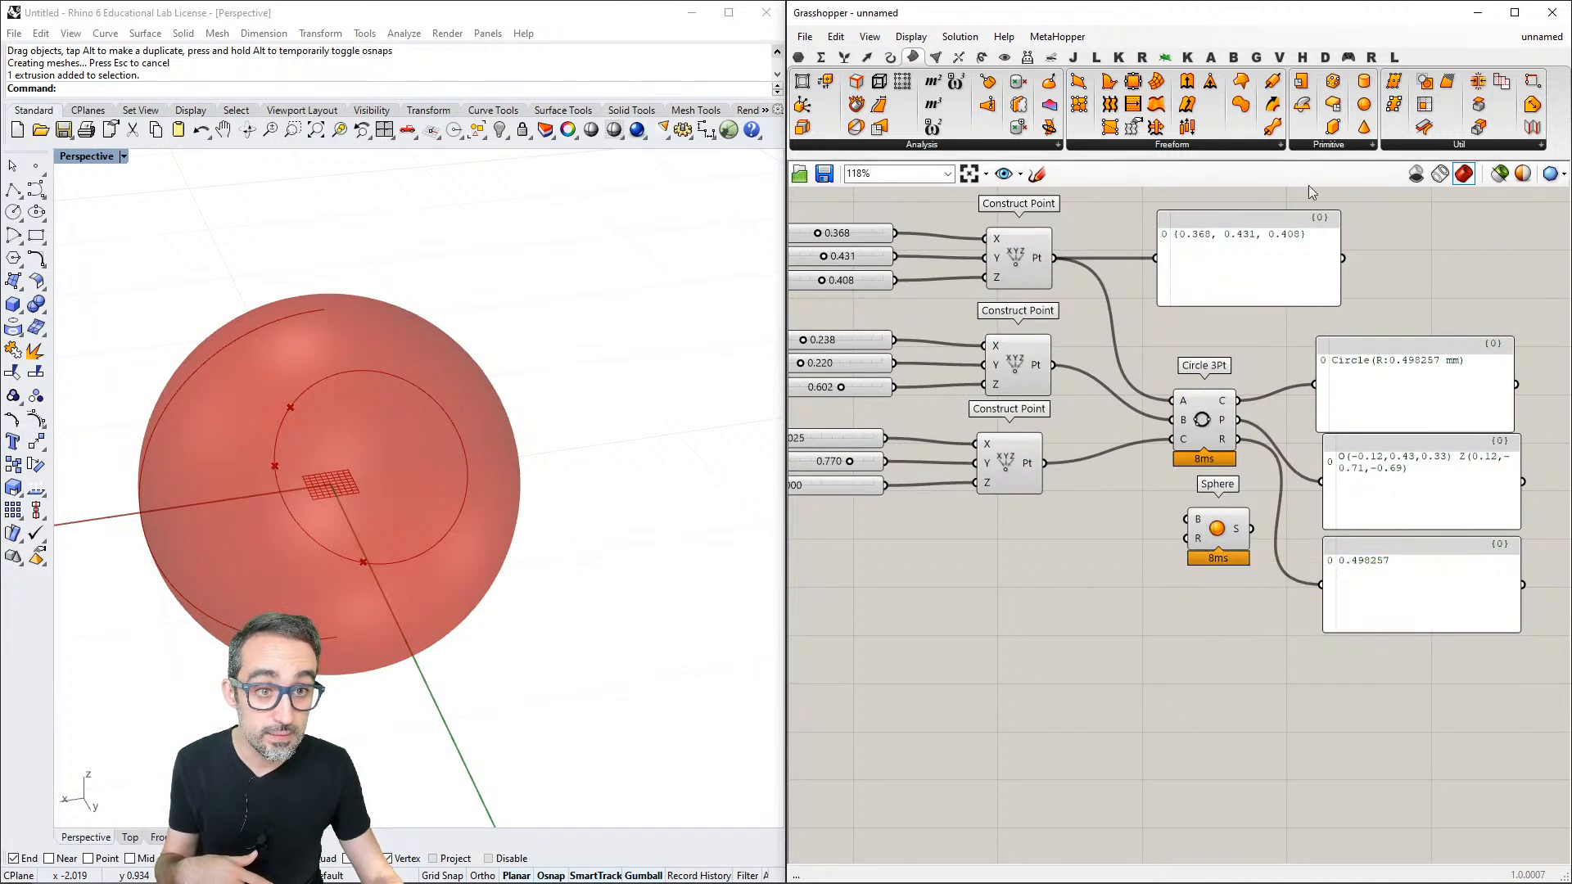
click(1324, 148)
drag(1347, 426, 1190, 623)
scroll(1190, 622, up, 2)
scroll(1191, 624, up, 1)
click(1156, 567)
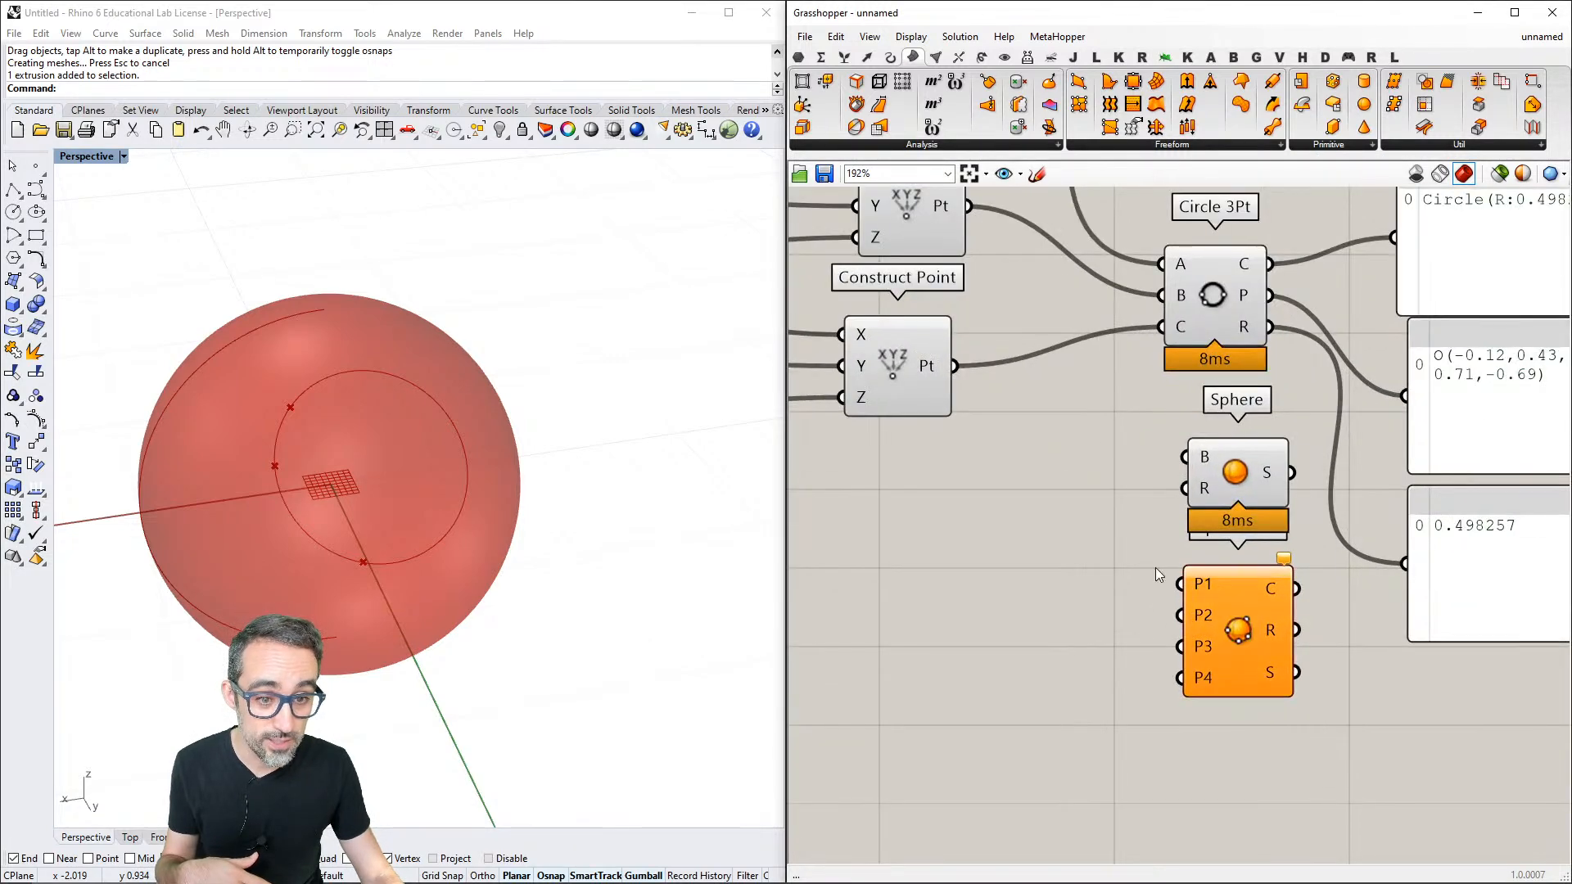
scroll(1199, 518, down, 2)
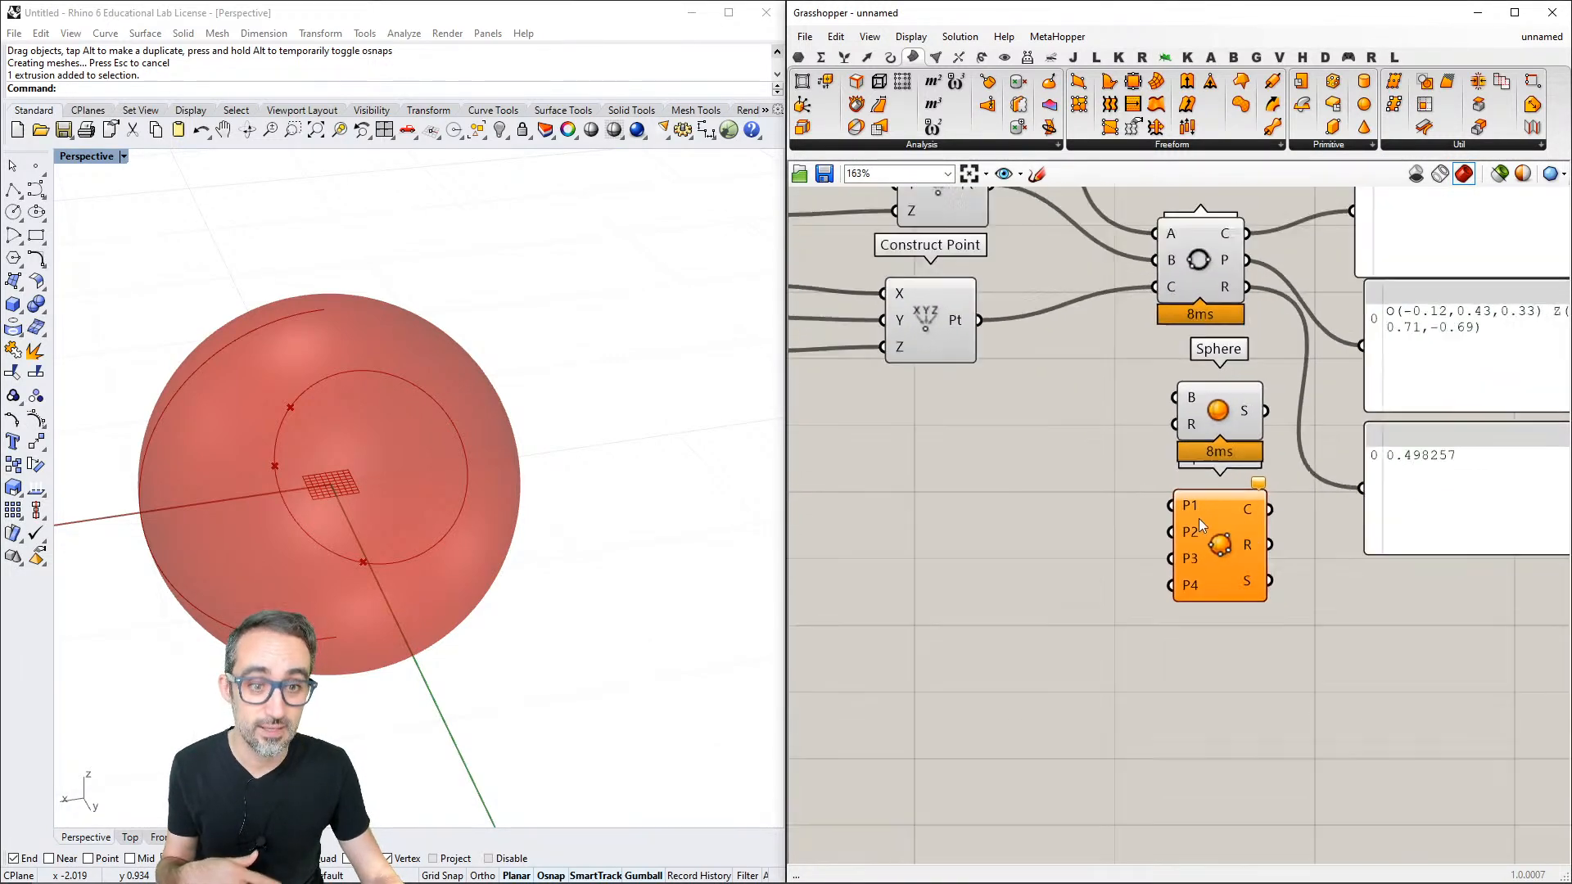
- Create a fourth Construct Point with sliders below the other three, using coordinates 0.552, 0.419 and 0.535
click(1204, 315)
scroll(1186, 395, down, 1)
drag(1075, 483, 862, 561)
click(1102, 555)
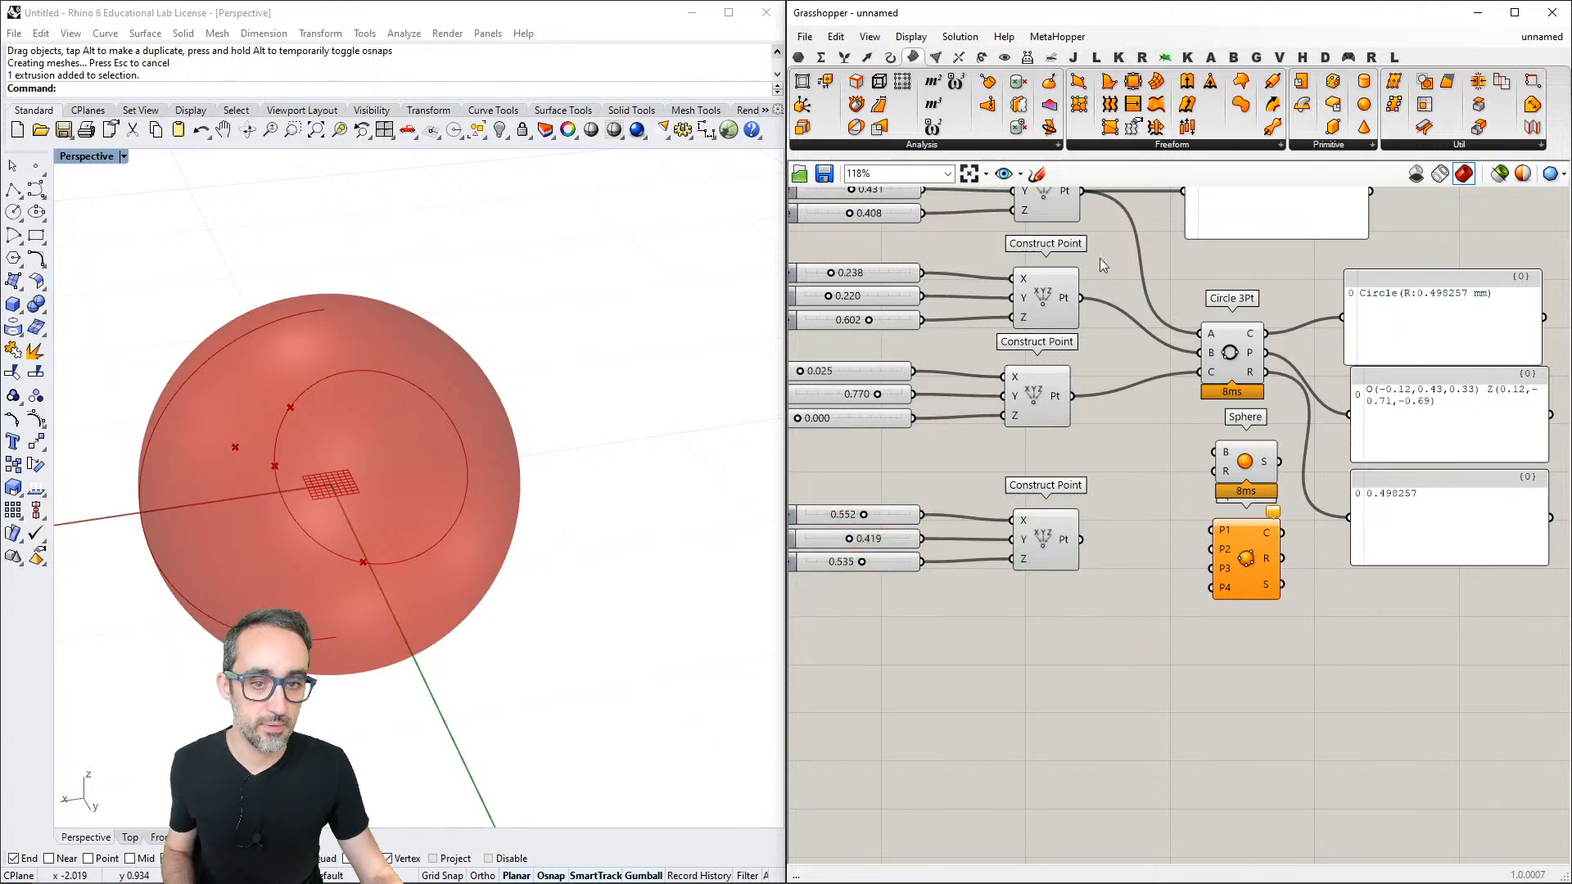
- Wire the four Construct Point outputs to inputs P1 to P4 of Sphere 4Pt and delete the plain Sphere component
drag(1083, 191, 1212, 530)
click(1240, 479)
key(Delete)
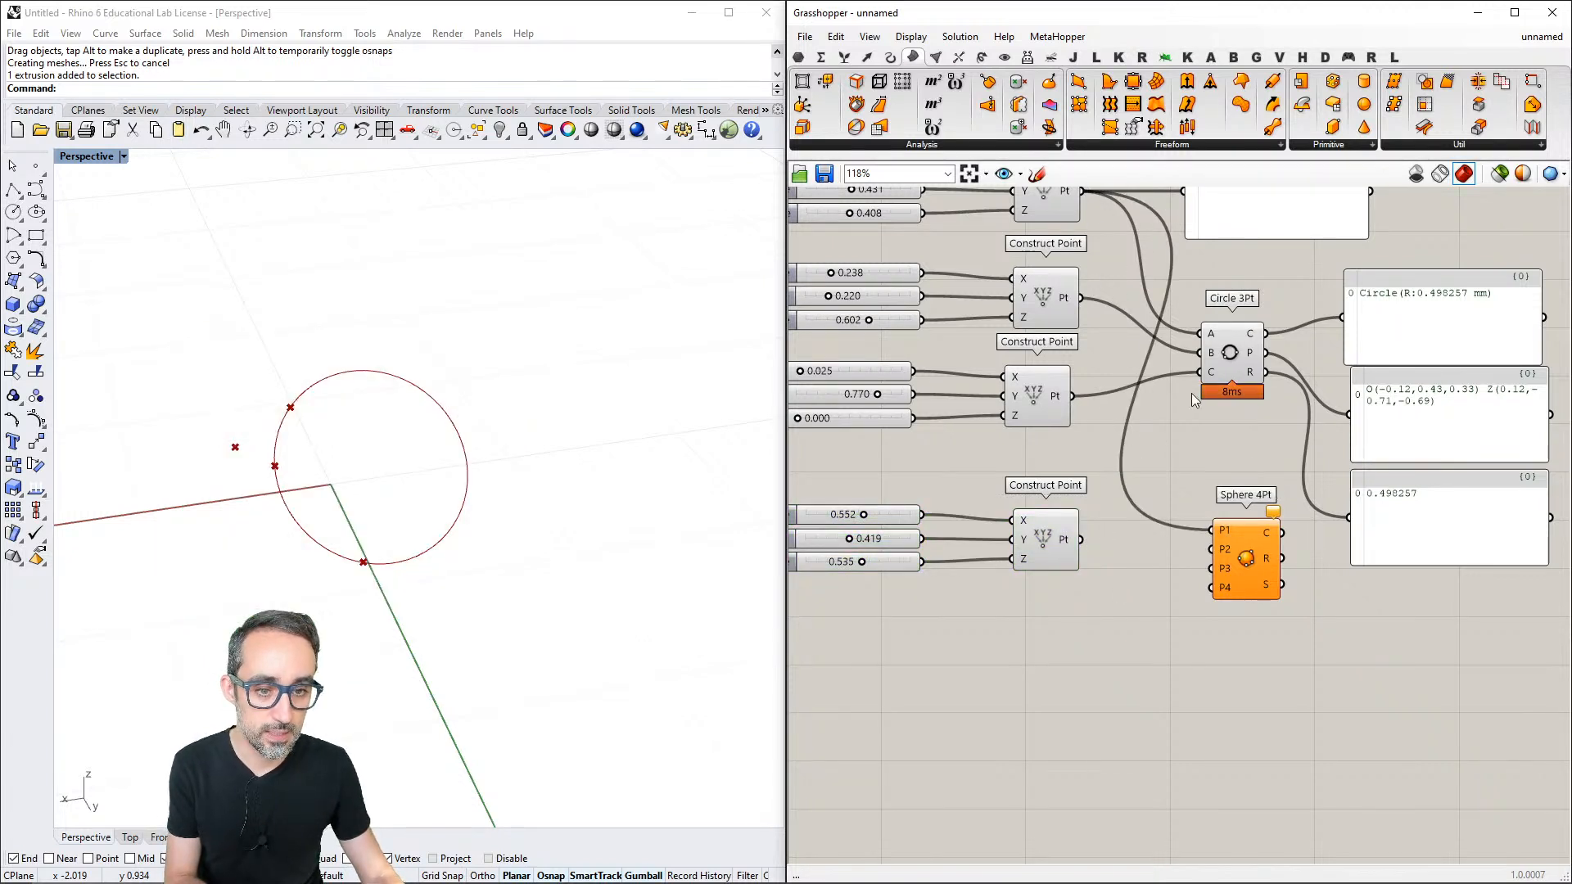
drag(1081, 298, 1212, 549)
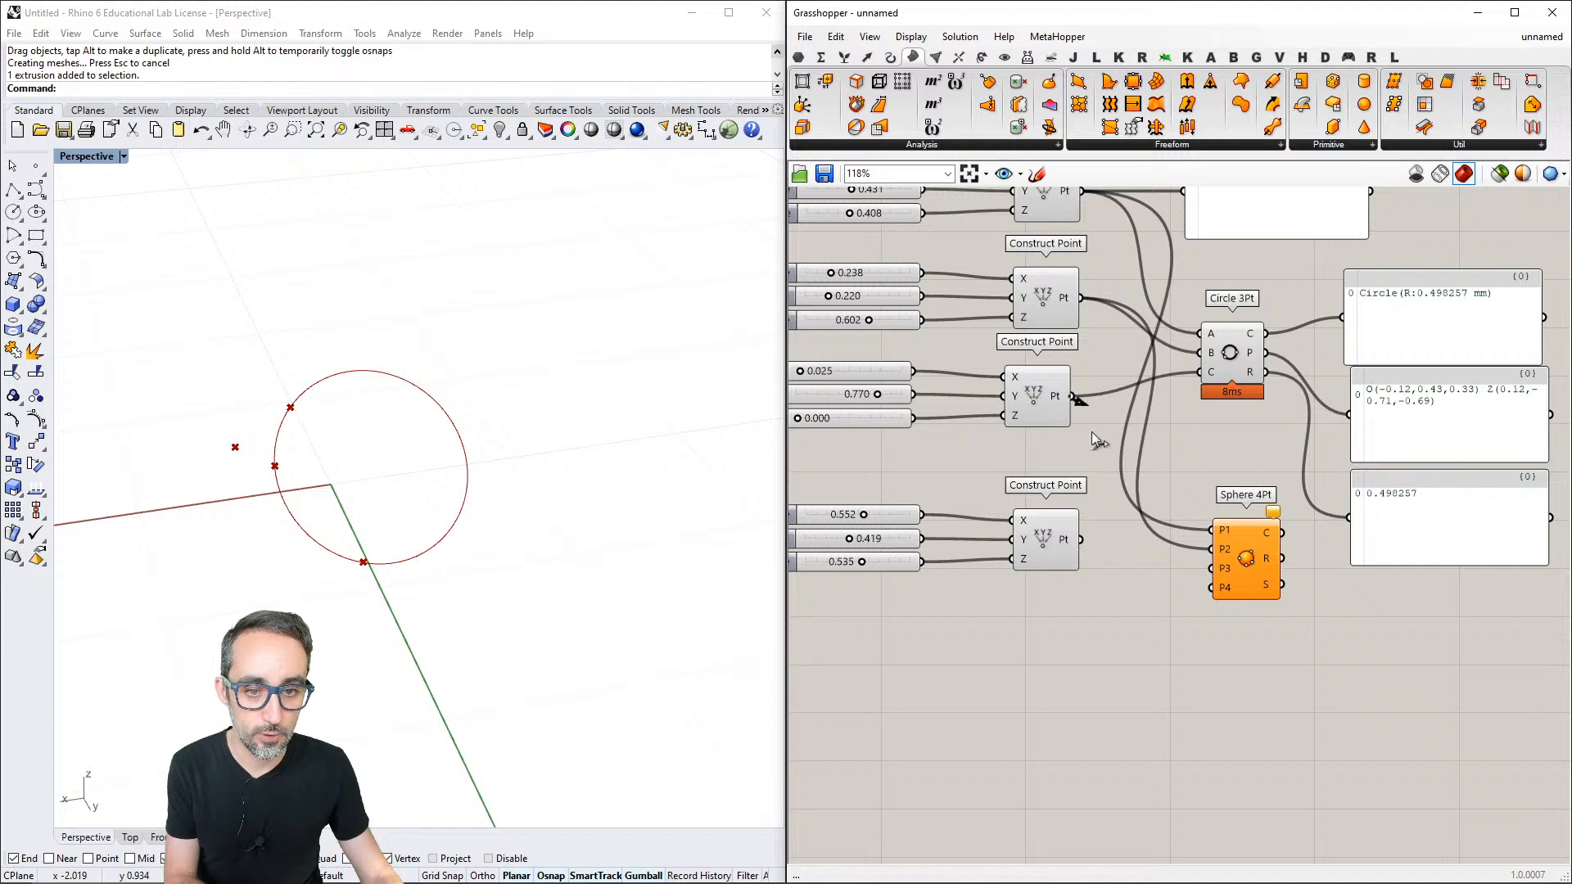
drag(1092, 433, 1211, 569)
drag(1081, 541, 1212, 587)
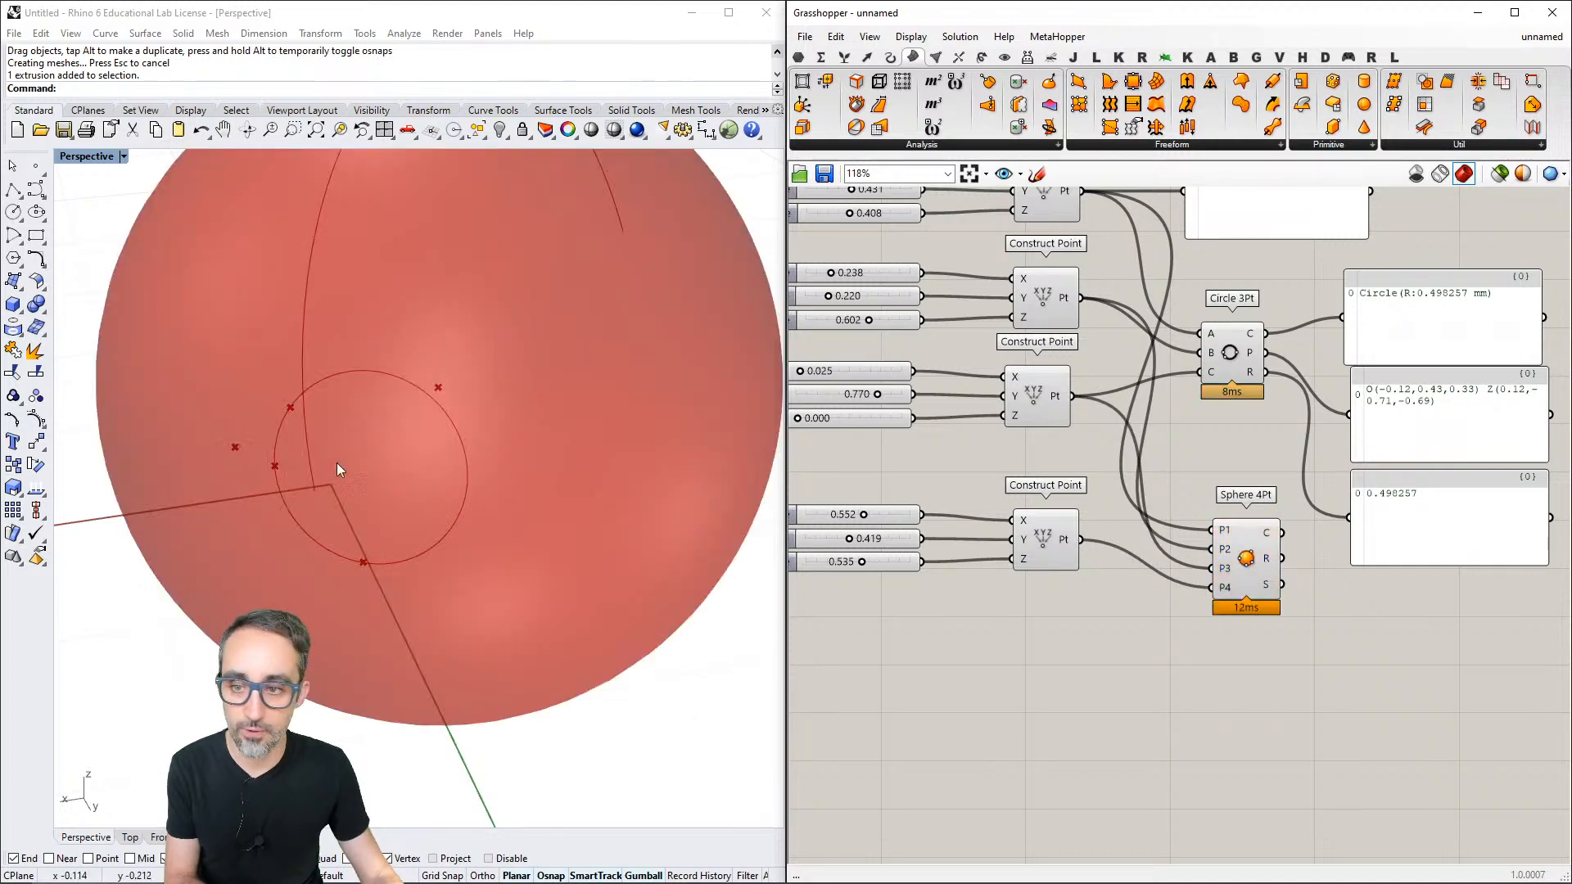
- Examine the fitted sphere and the Sphere 4Pt outputs, and look up Surface among the geometry parameter types
right_drag(396, 488, 500, 589)
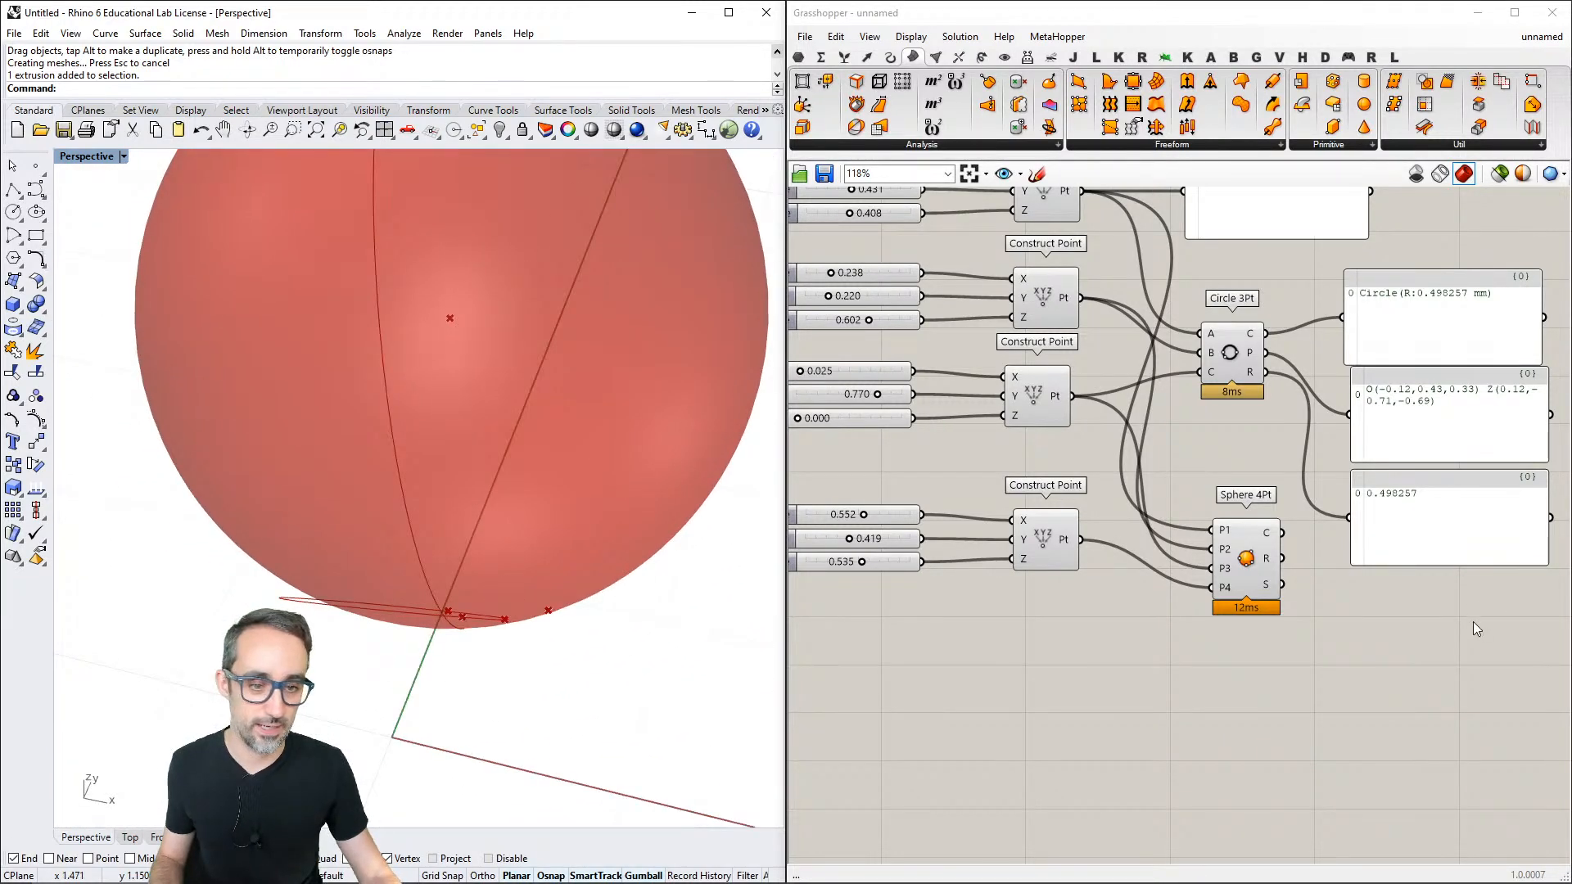
right_drag(1476, 629, 1370, 590)
mouse_move(1162, 495)
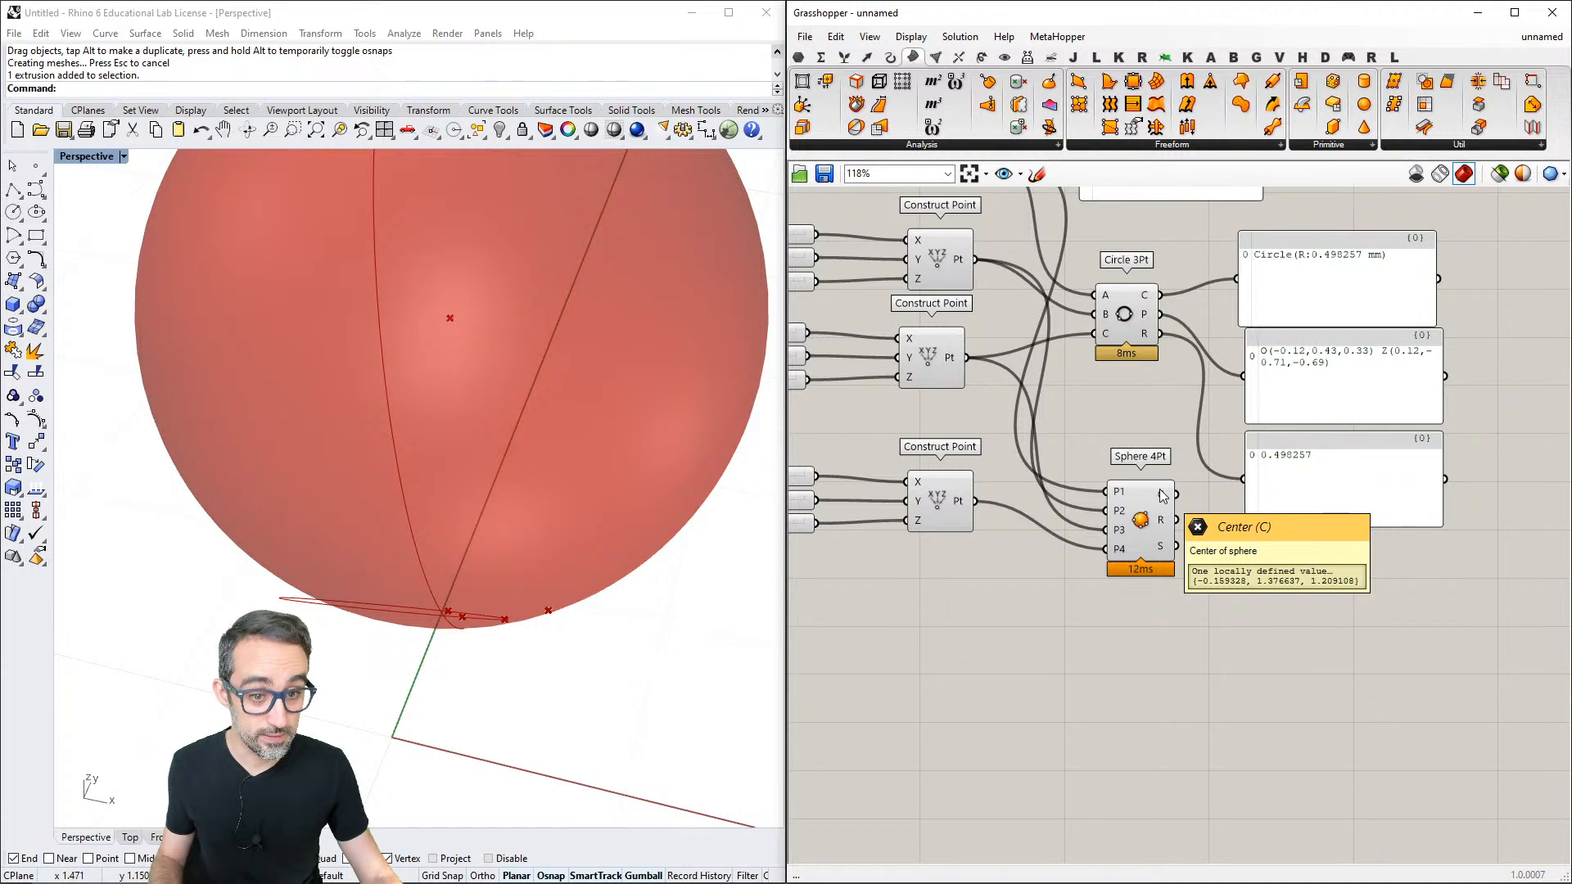
mouse_move(1167, 524)
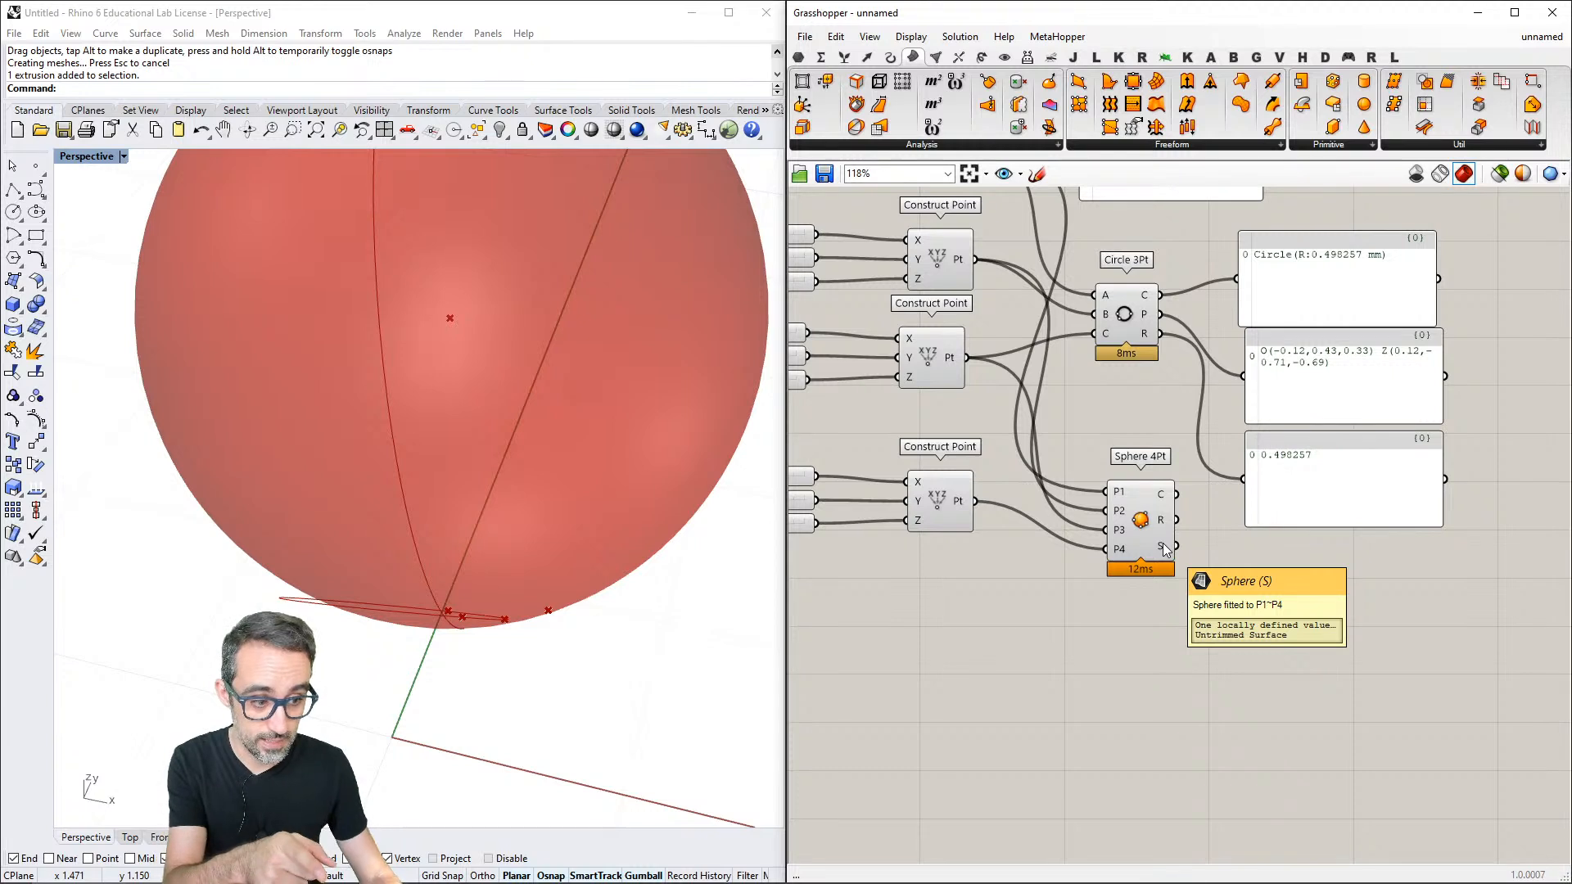
click(799, 57)
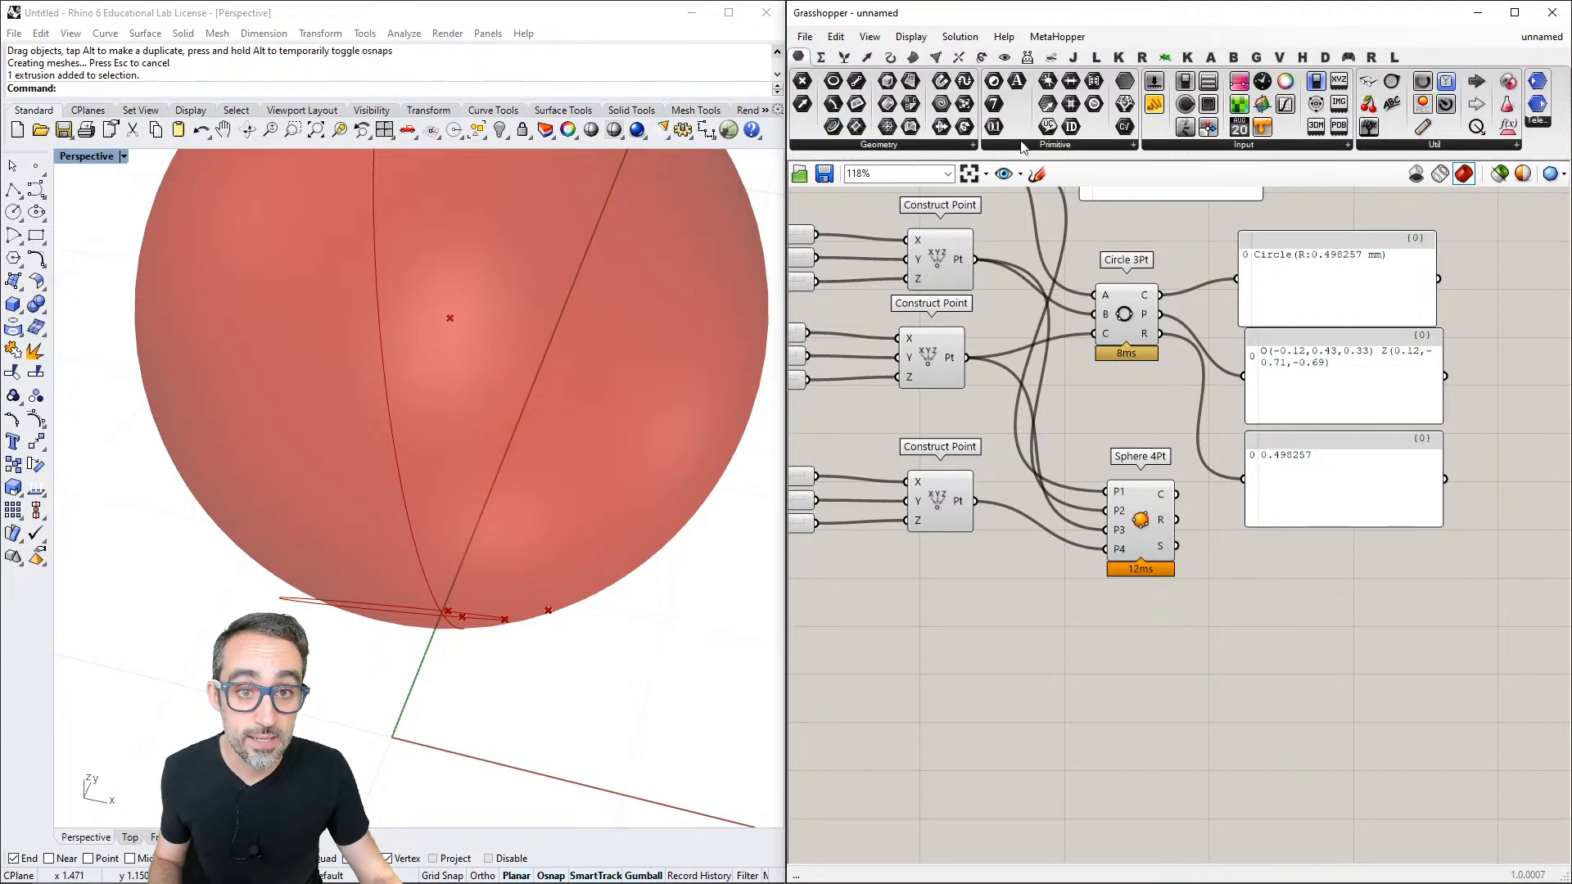
click(947, 146)
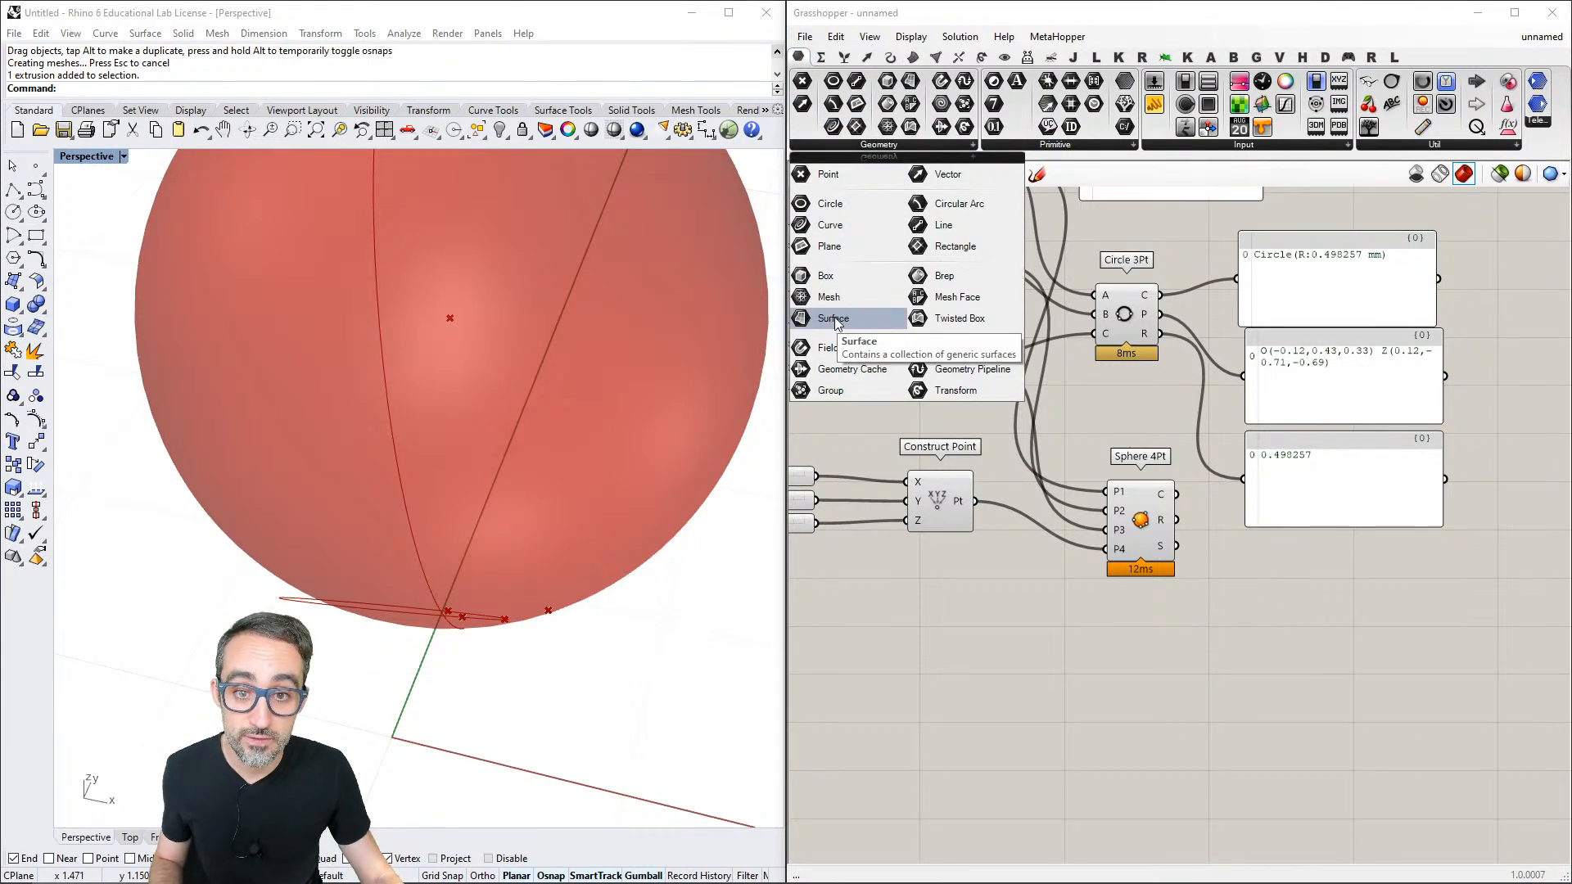
- Look through the plane, point and vector components, the primitive and spline curve components, and the freeform surface components
mouse_move(1162, 549)
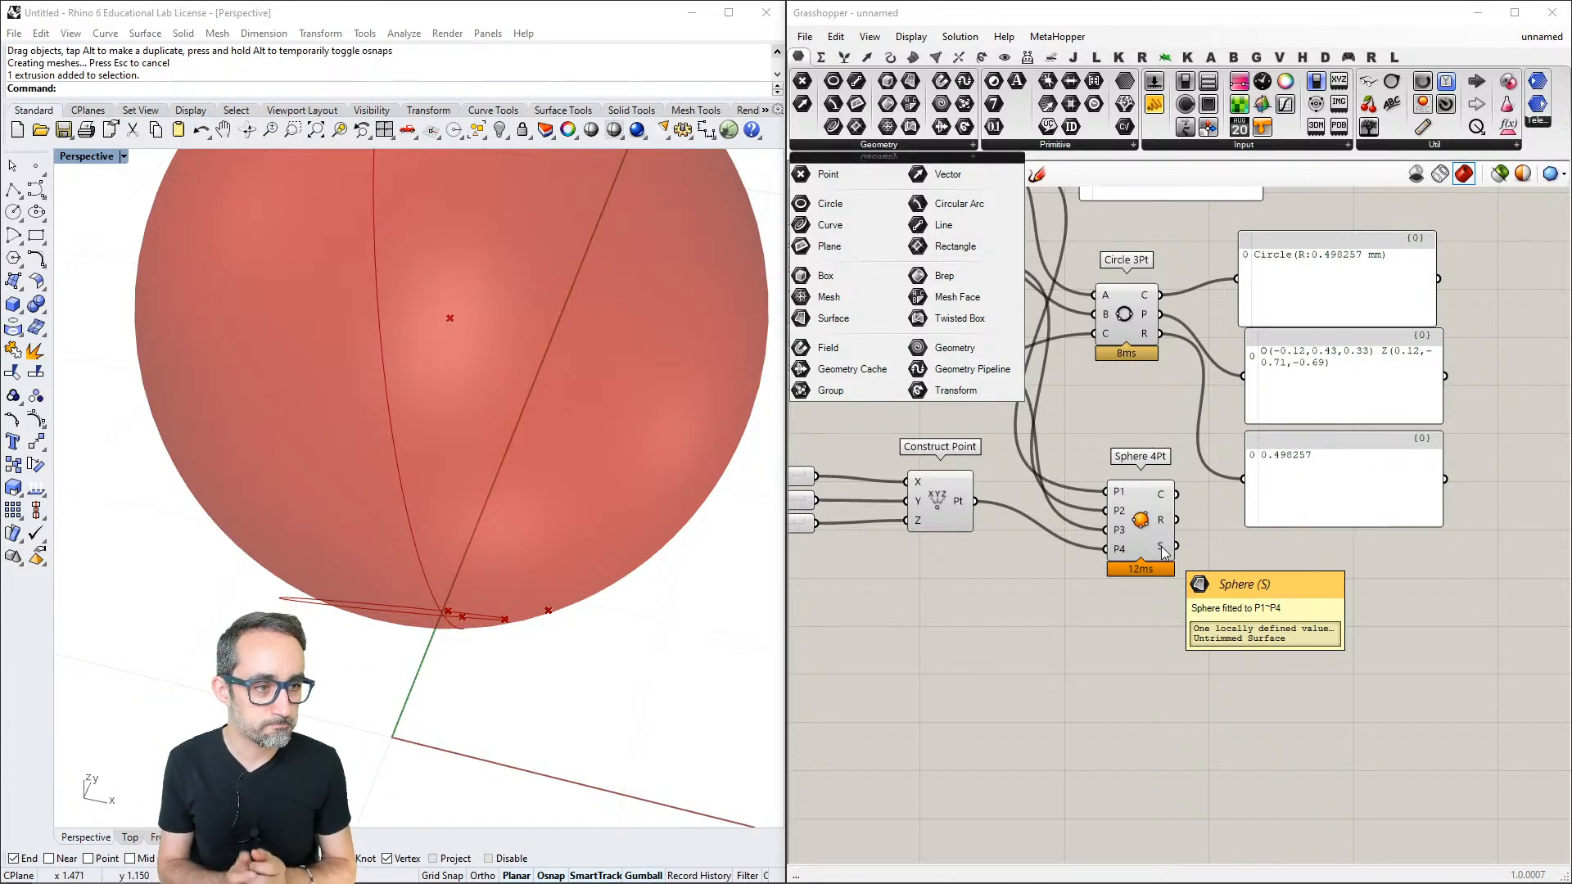
click(883, 61)
click(867, 57)
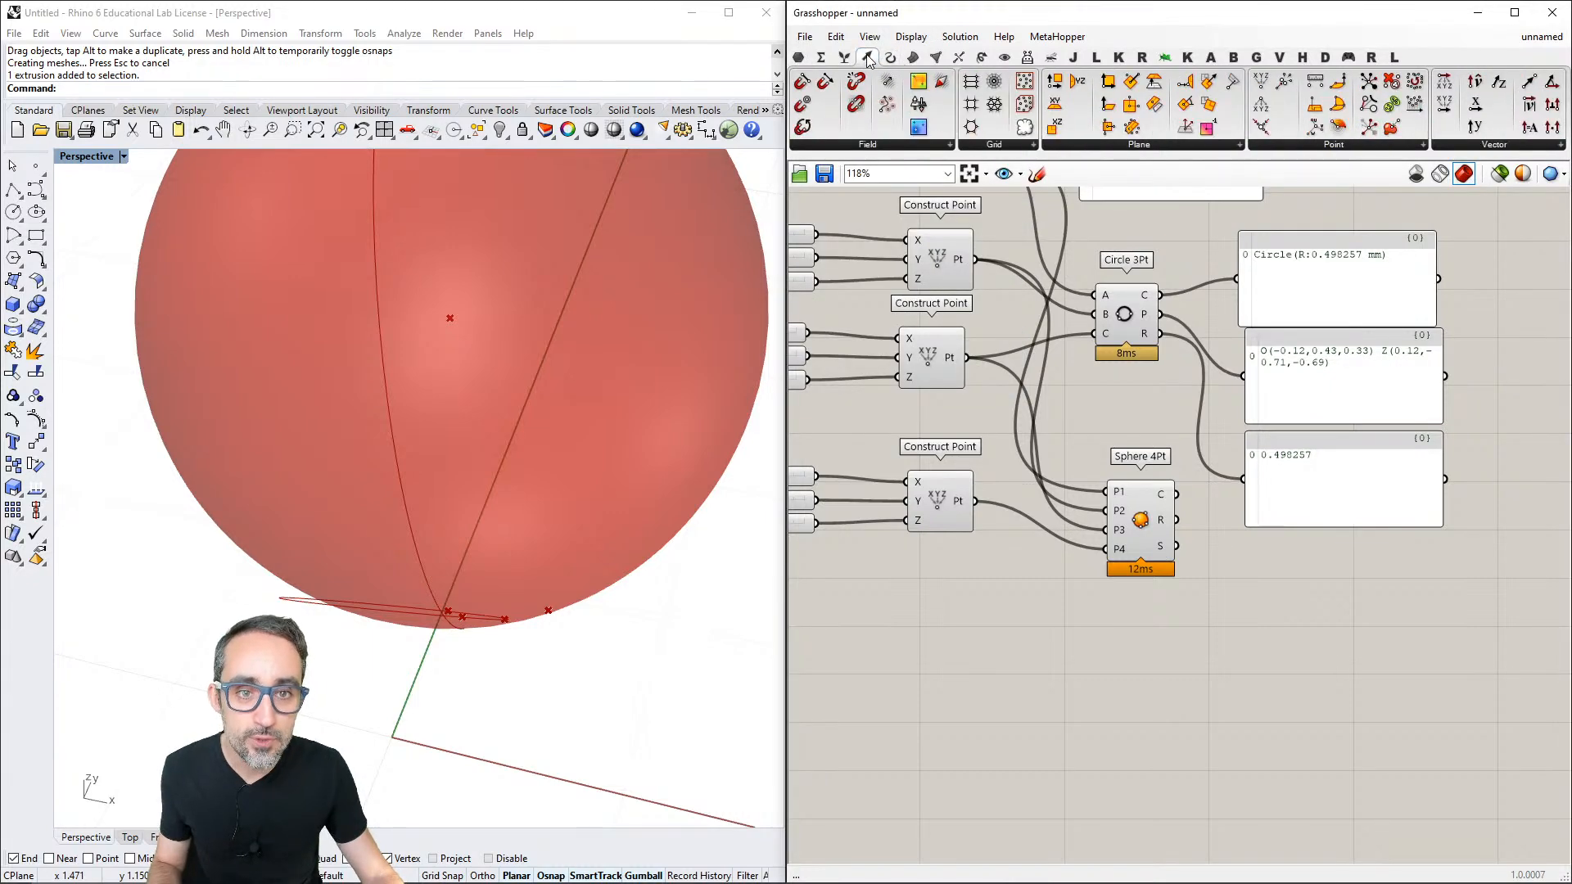
click(1171, 145)
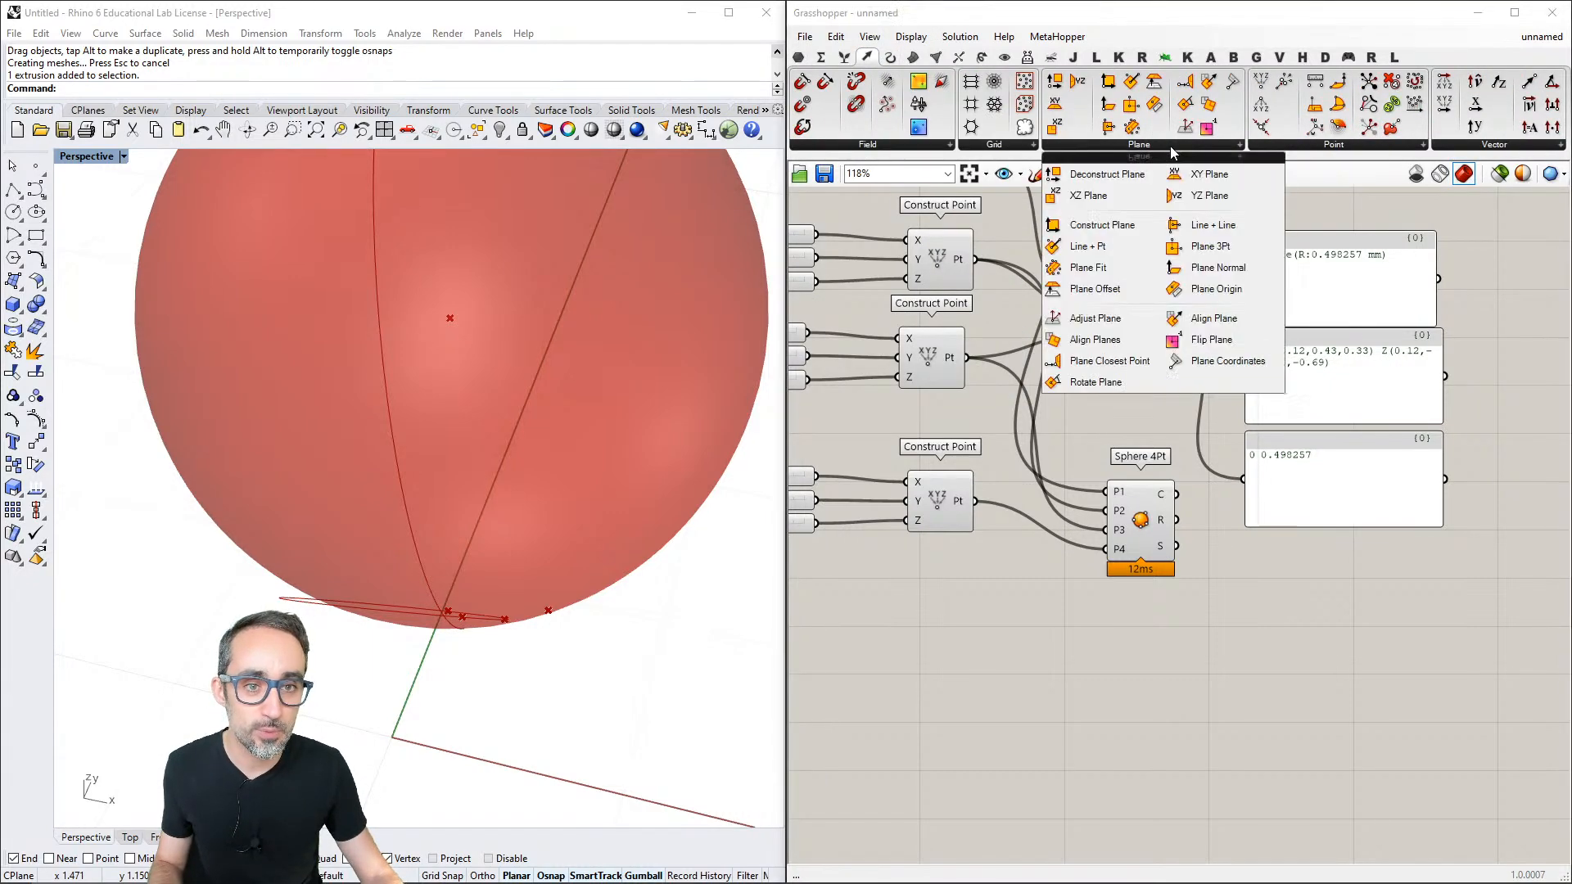
click(1348, 145)
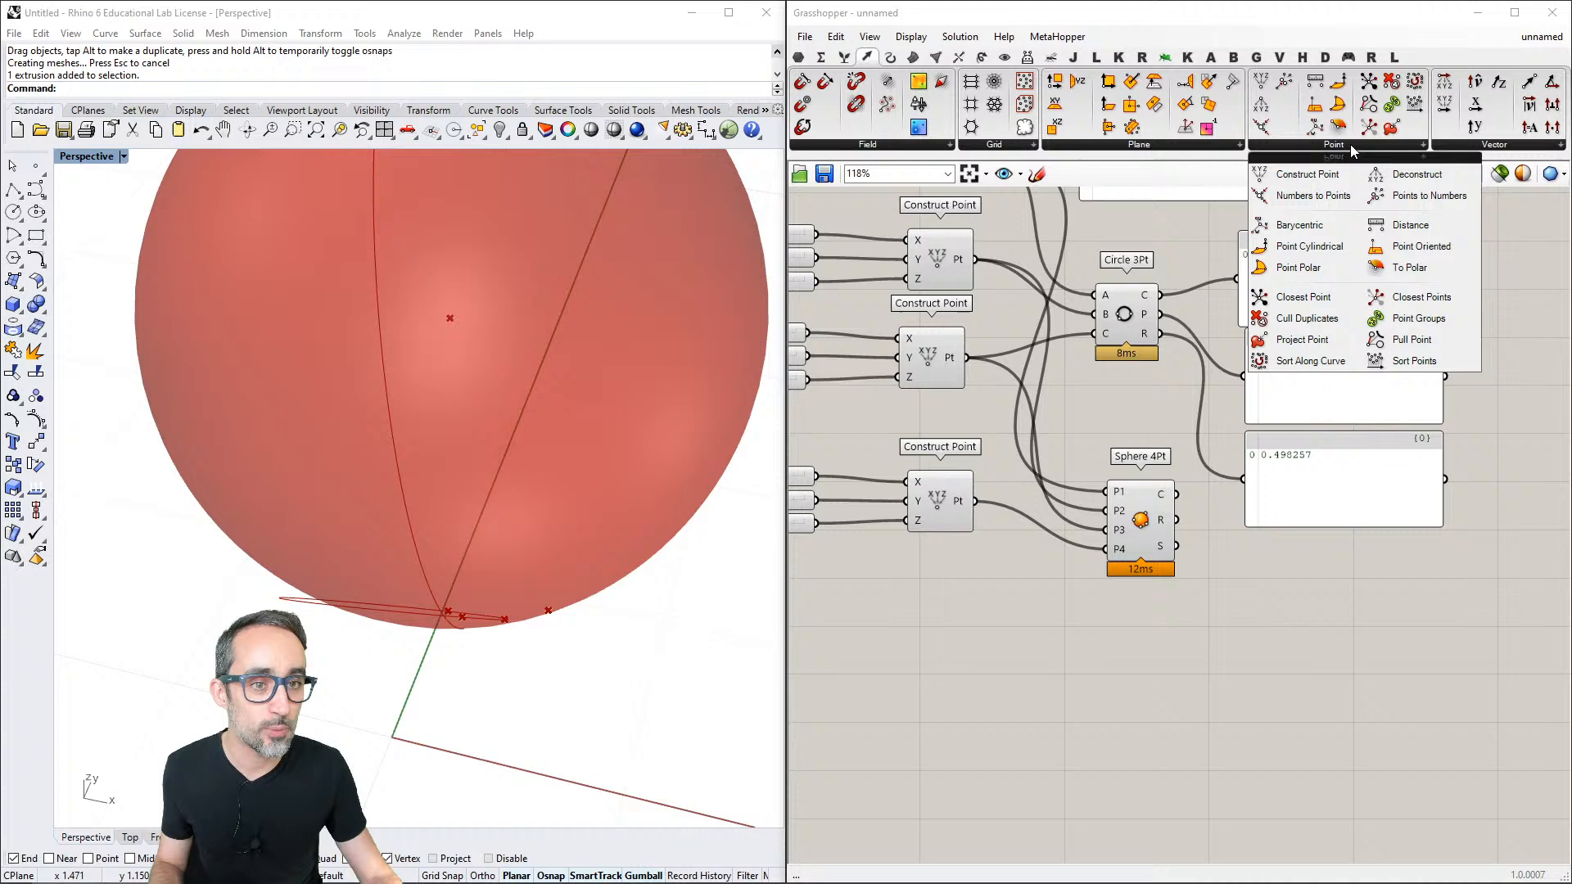
click(1495, 146)
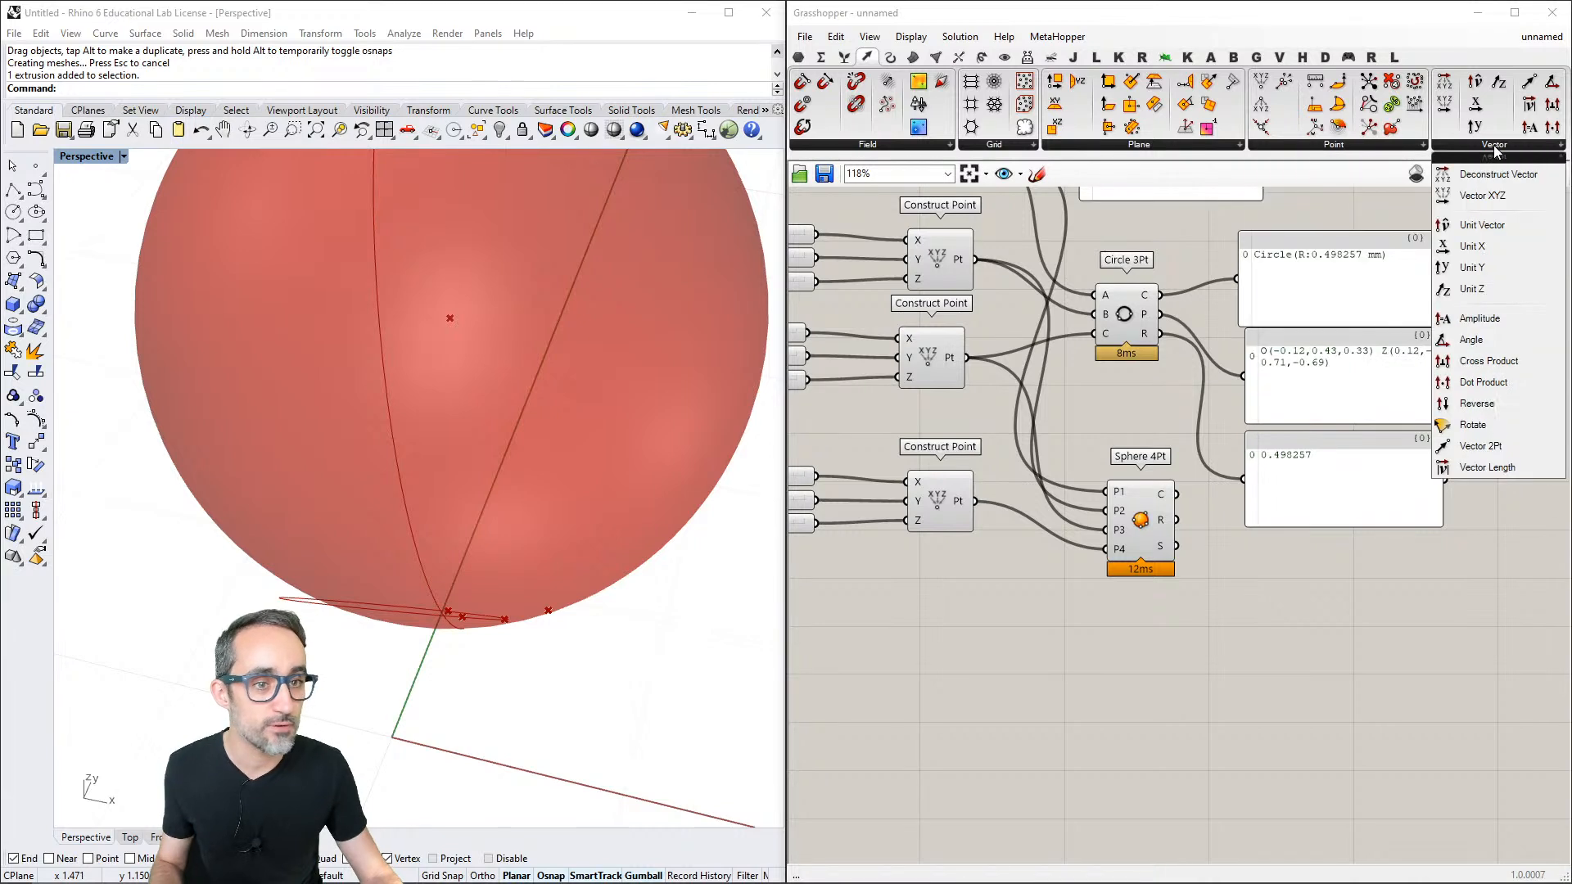
click(890, 57)
click(1235, 145)
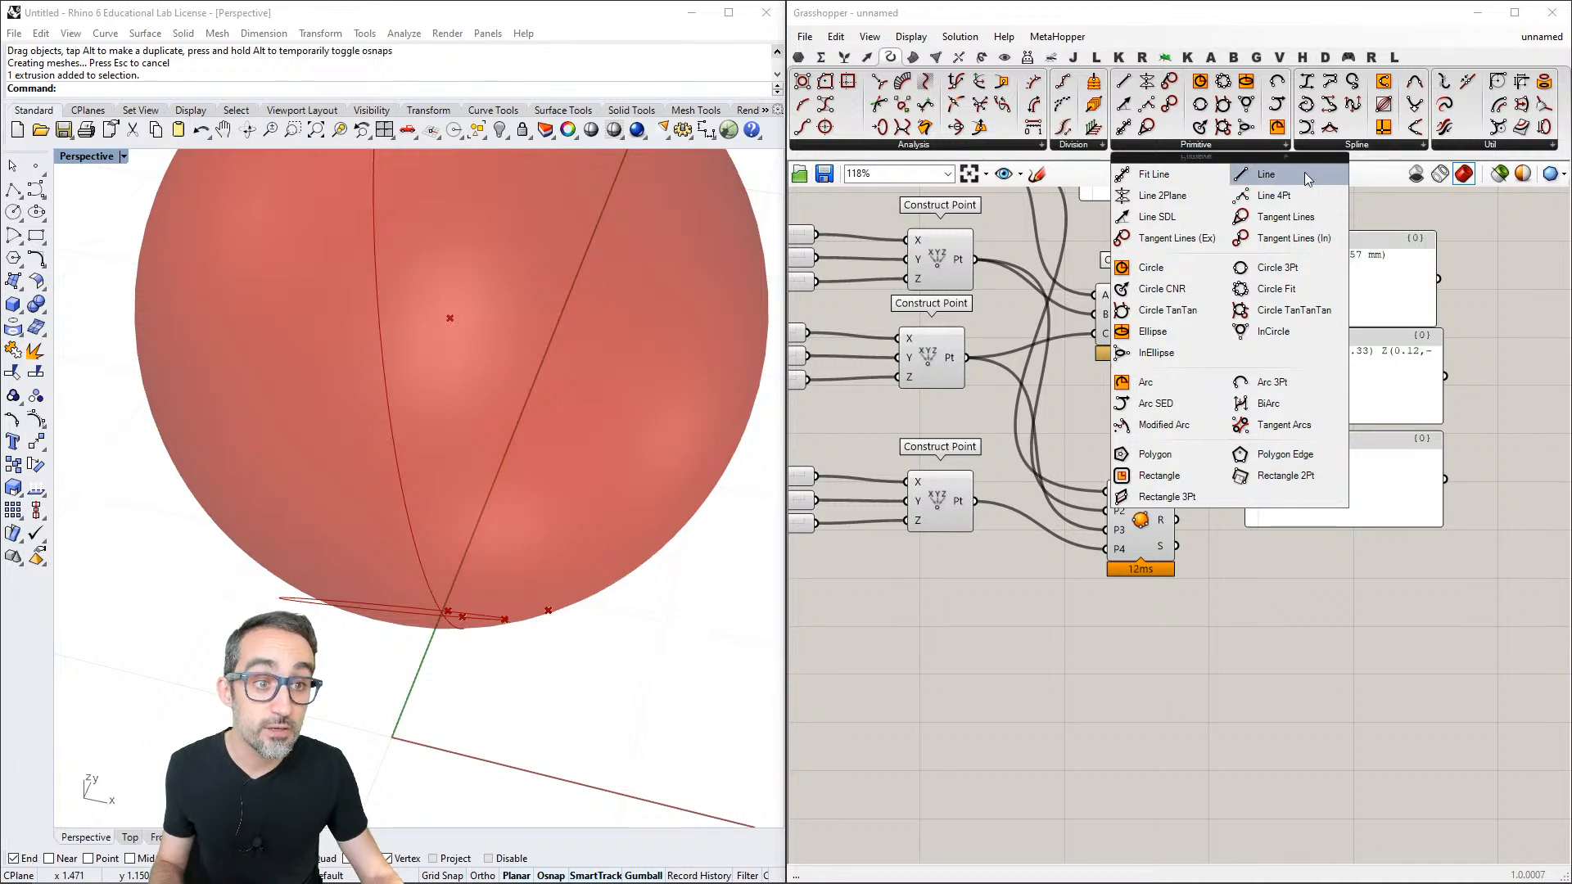
click(1357, 145)
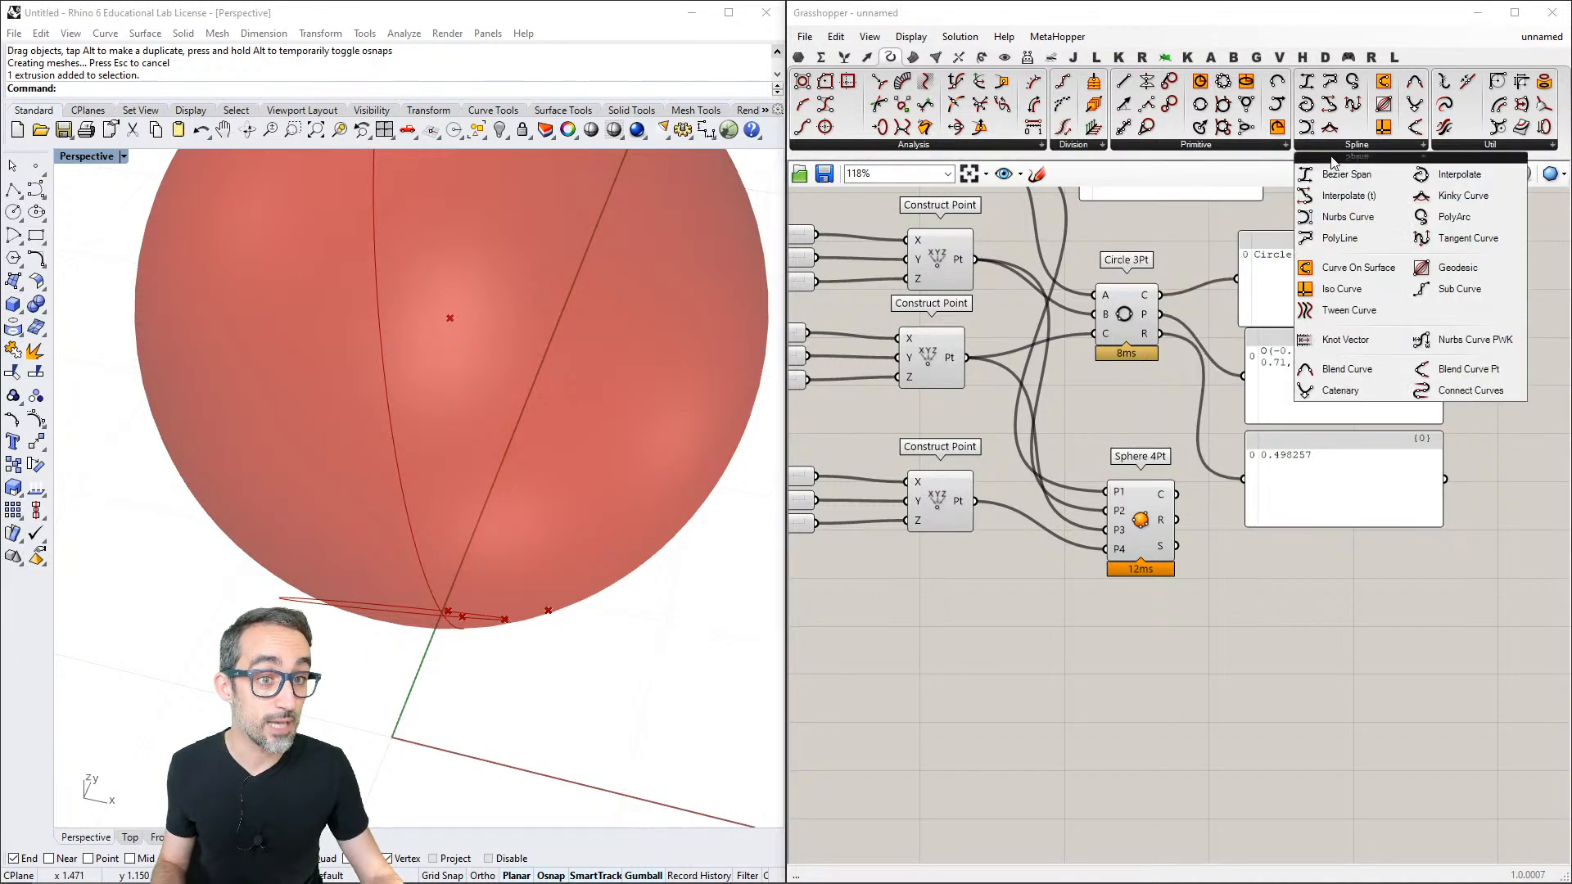
click(913, 57)
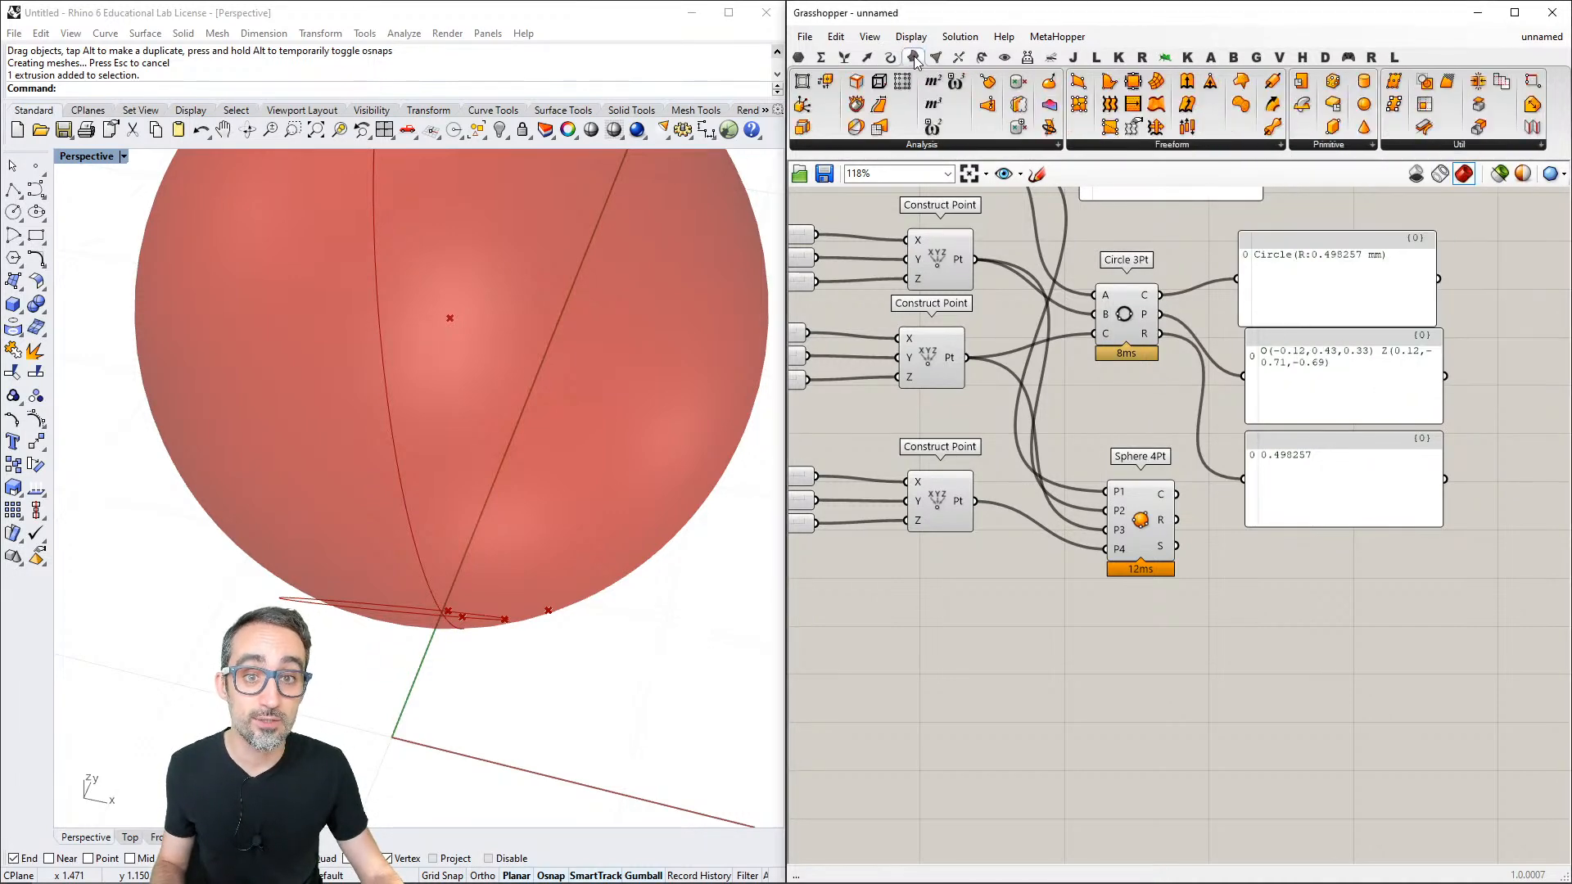
click(1182, 151)
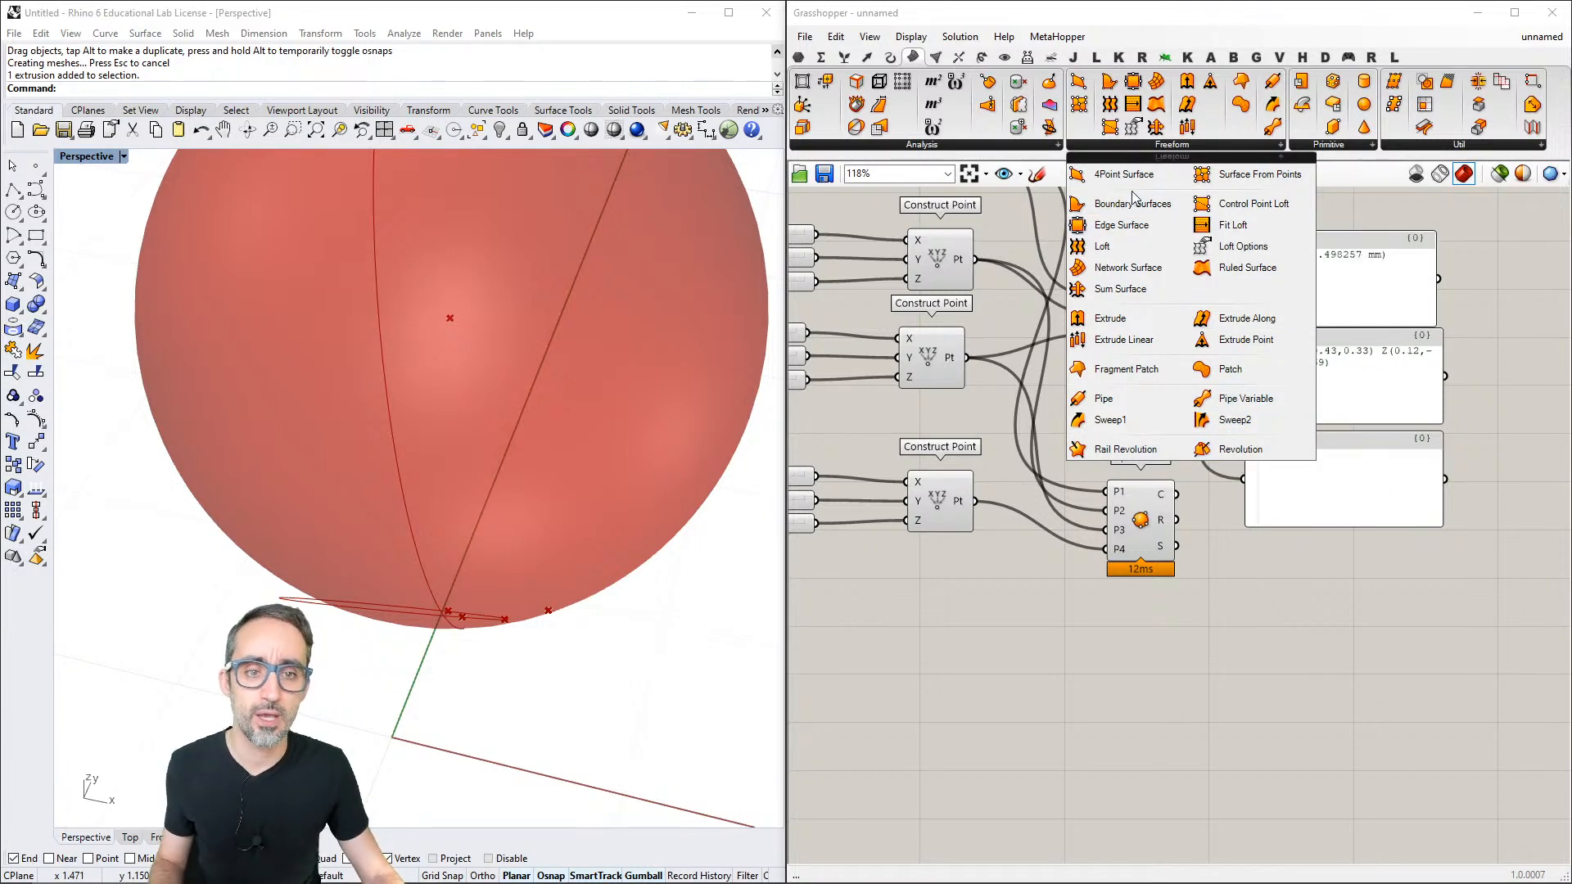
scroll(1196, 513, down, 1)
right_drag(1197, 496, 1278, 493)
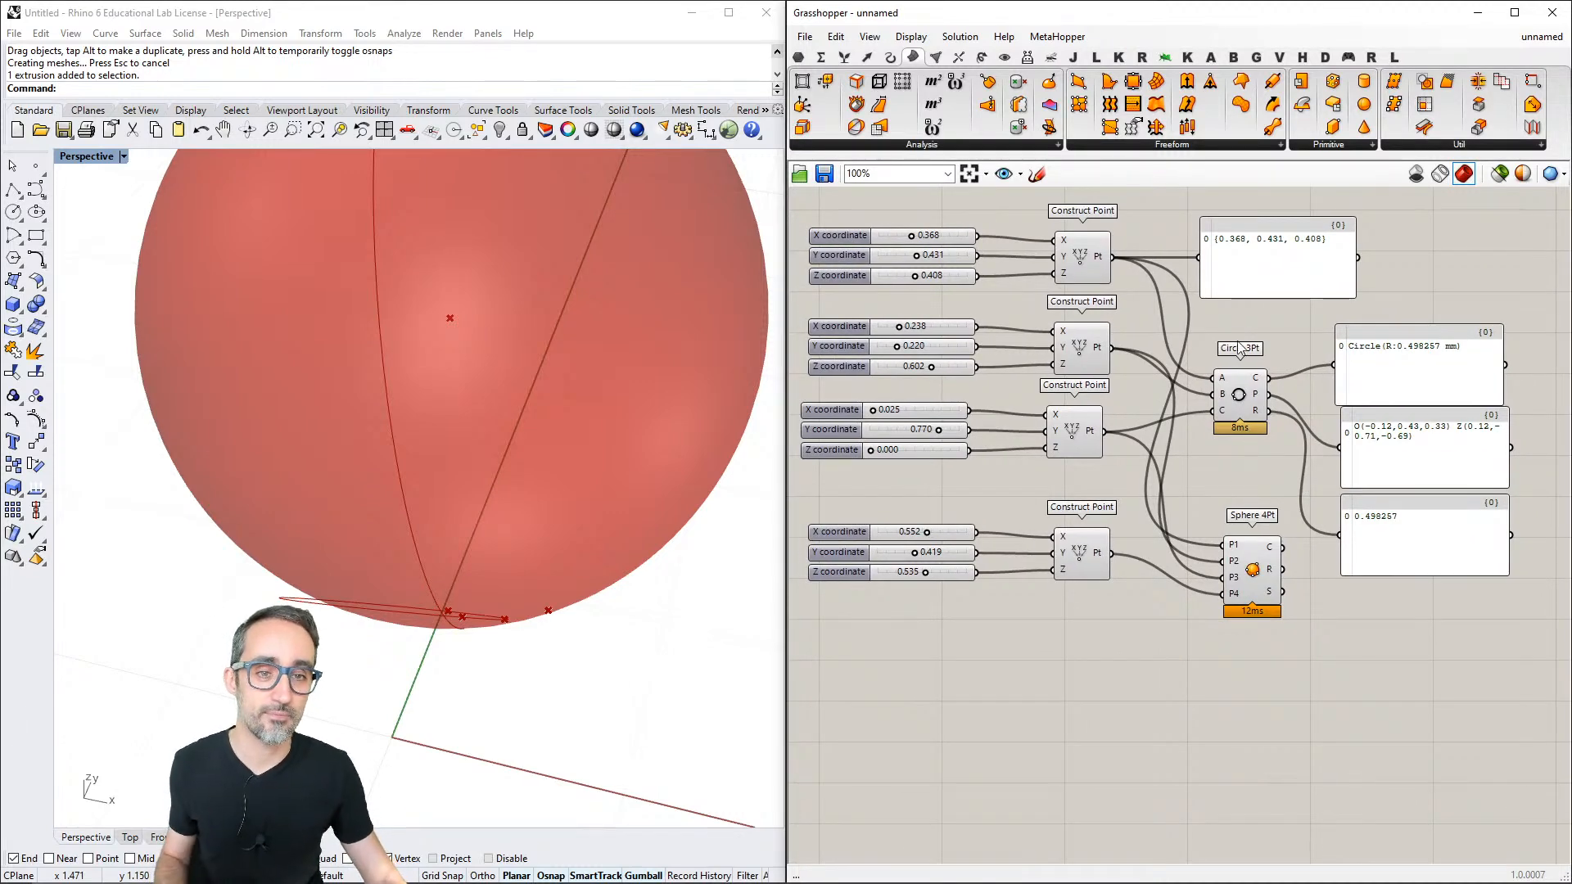
right_drag(1198, 384, 1210, 390)
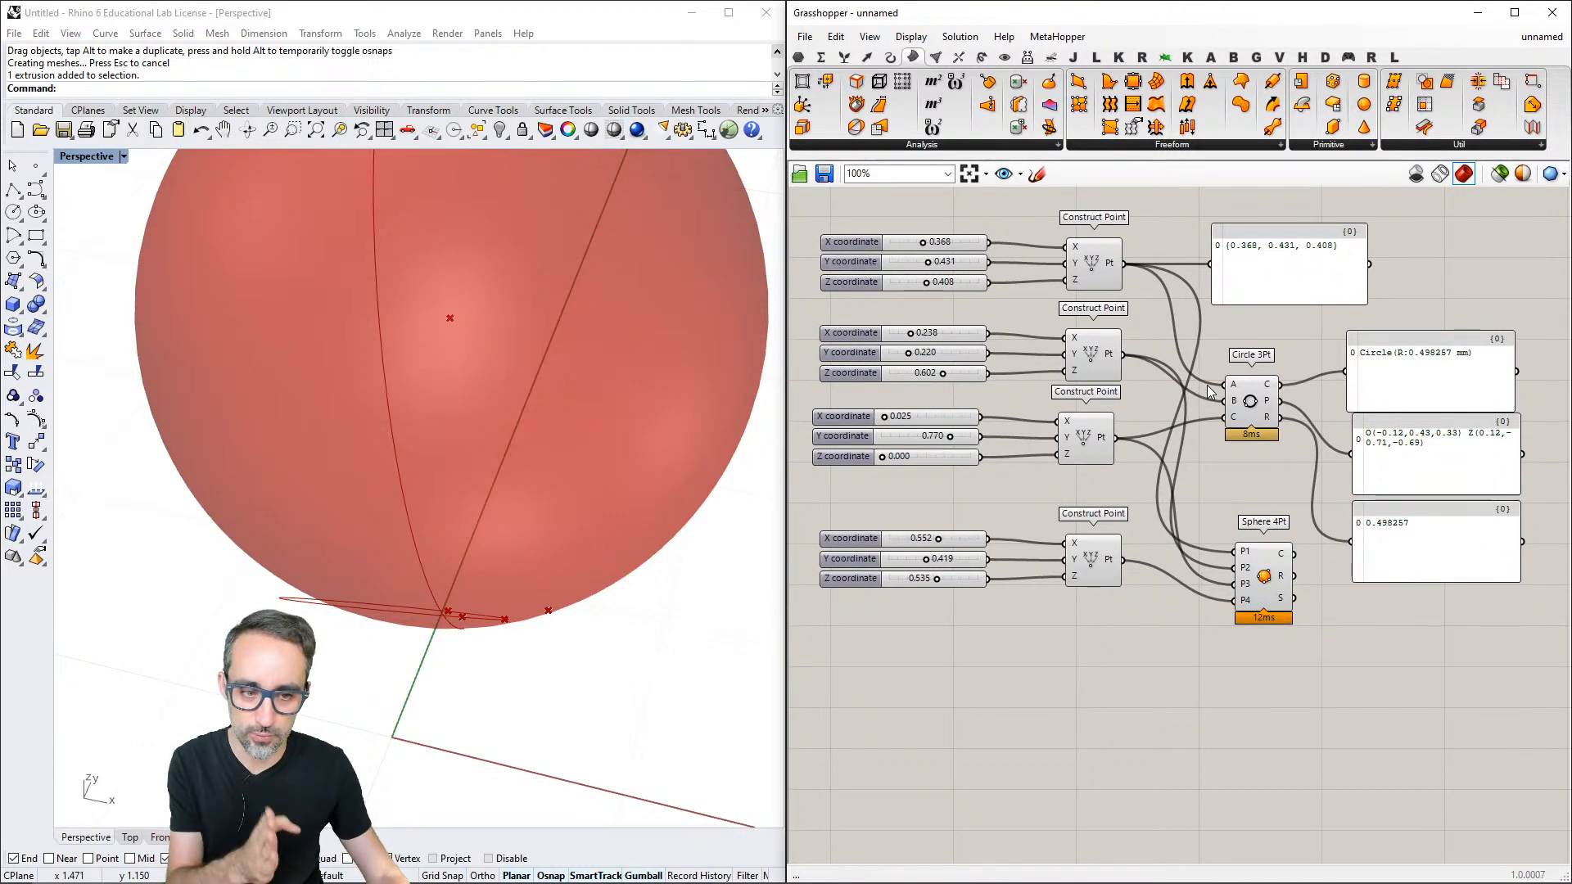
scroll(1275, 571, up, 4)
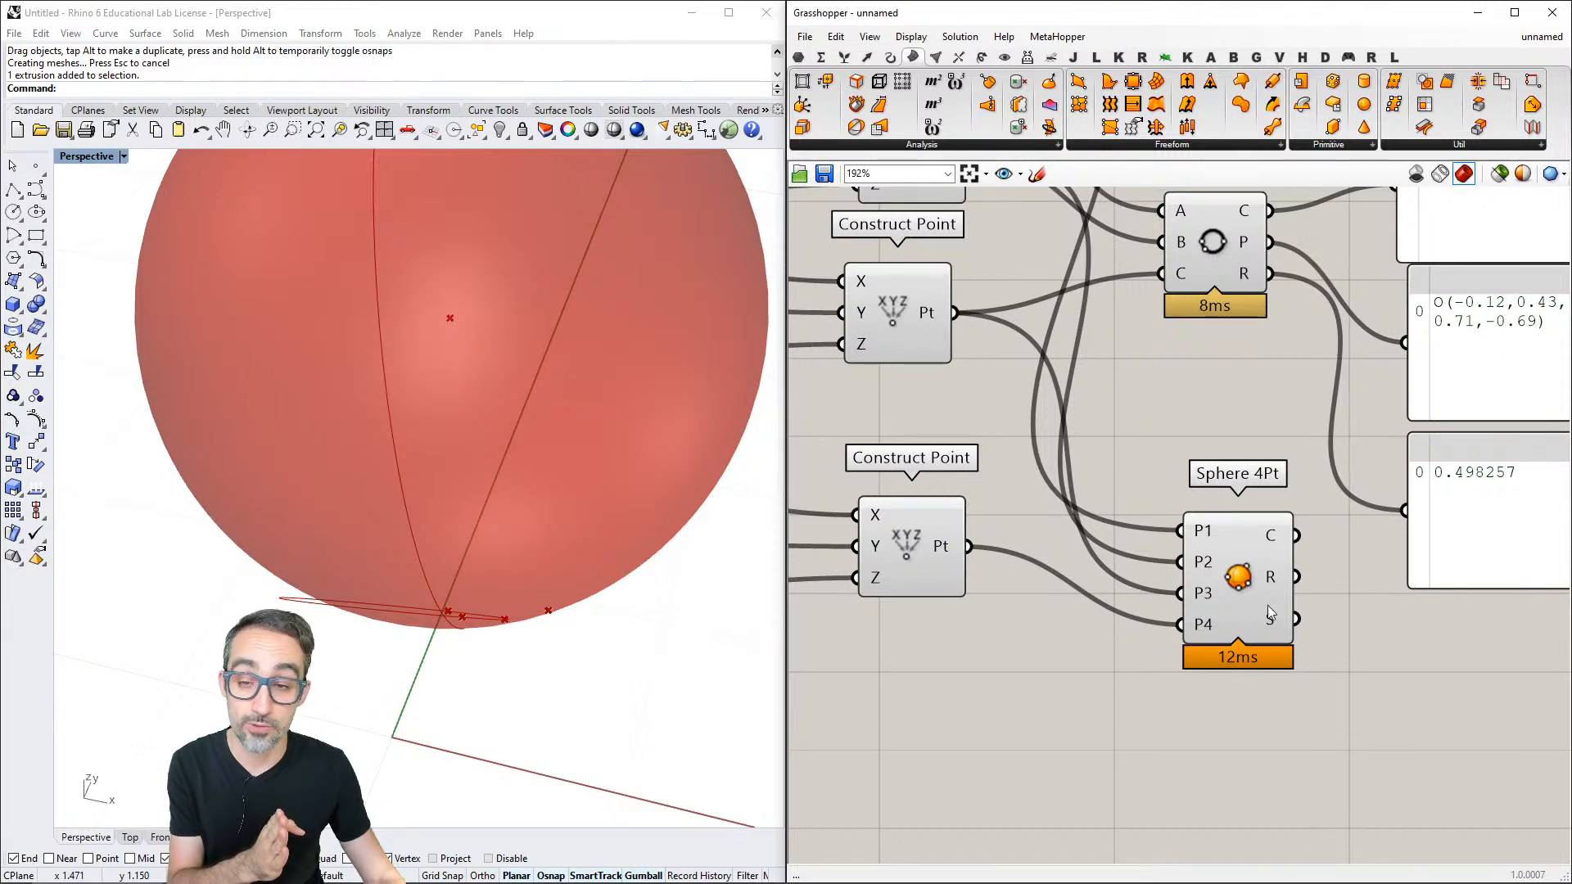
scroll(1270, 580, down, 4)
scroll(1301, 593, down, 1)
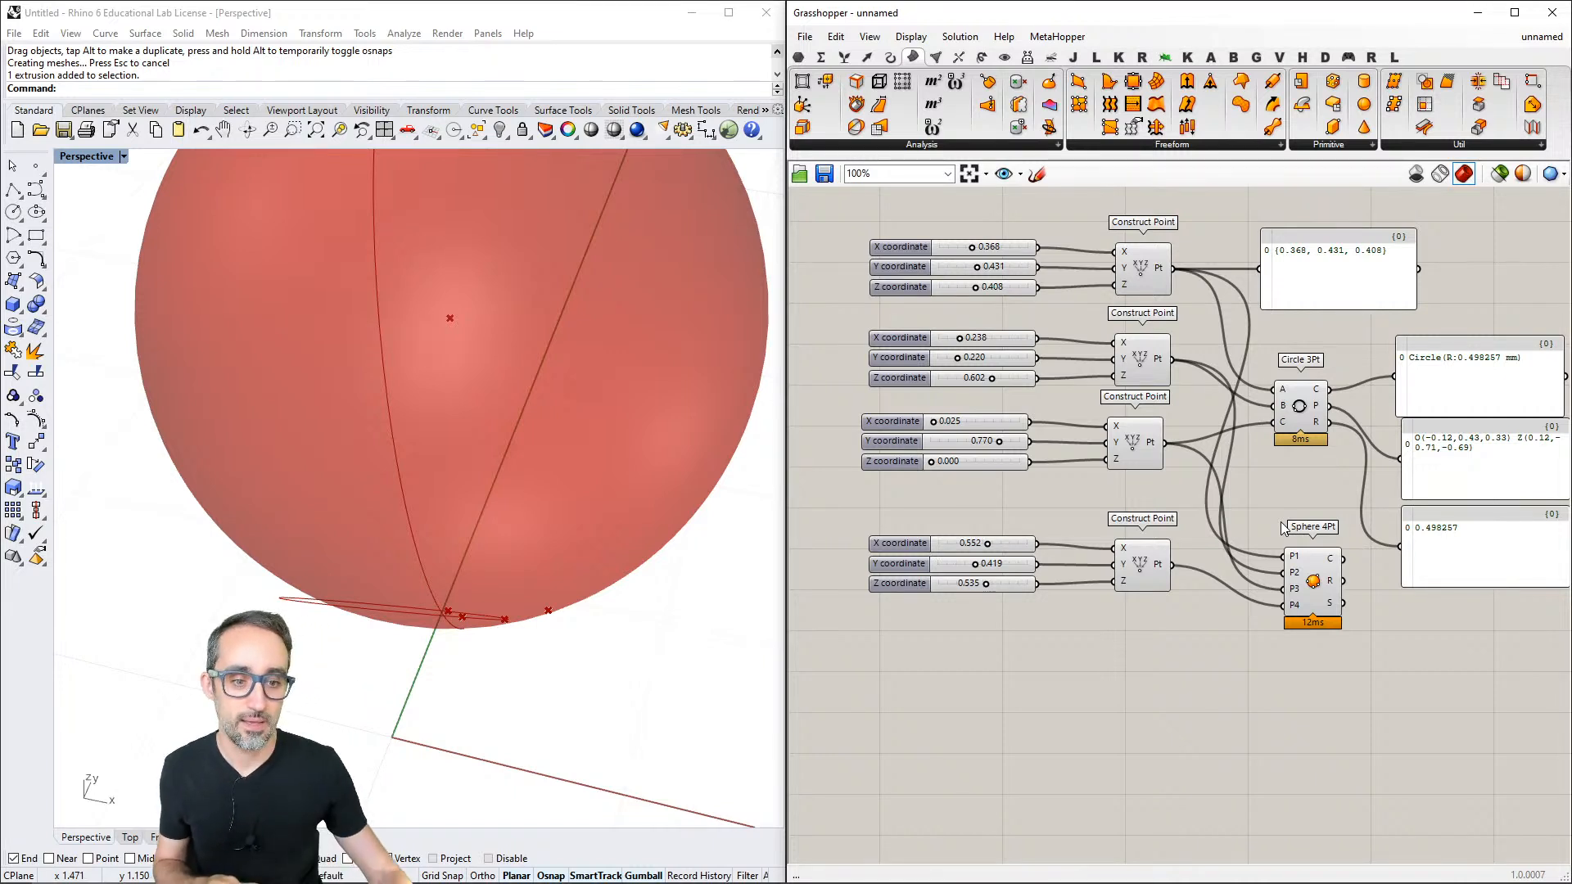
right_drag(1120, 519, 1125, 543)
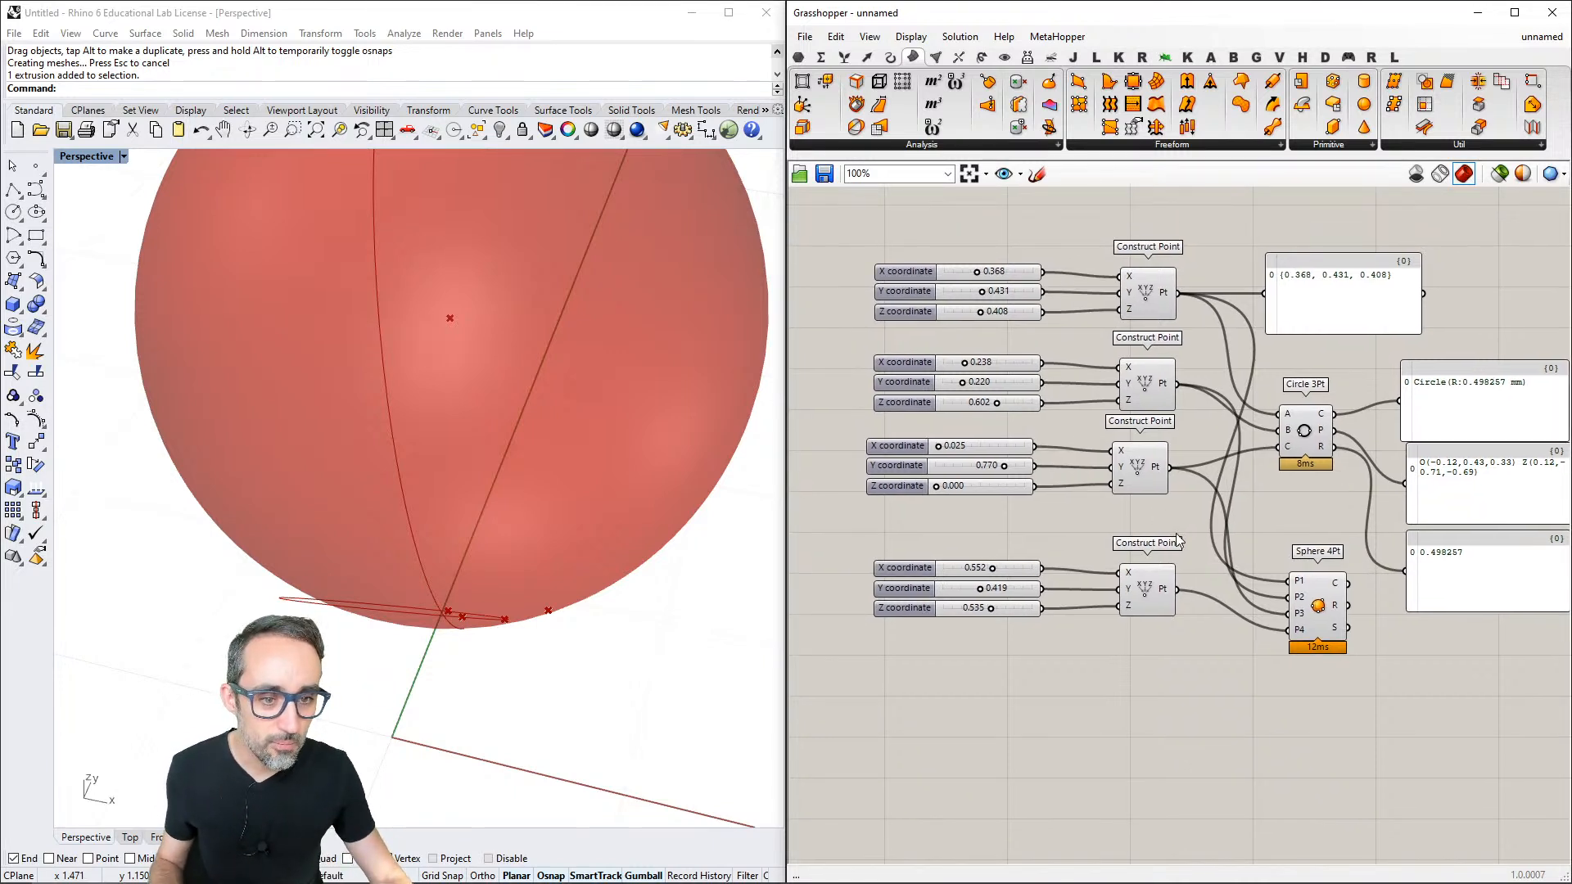
- Move Sphere 4Pt closer beneath Circle 3Pt, and undo the deletion of the sphere component
click(1307, 420)
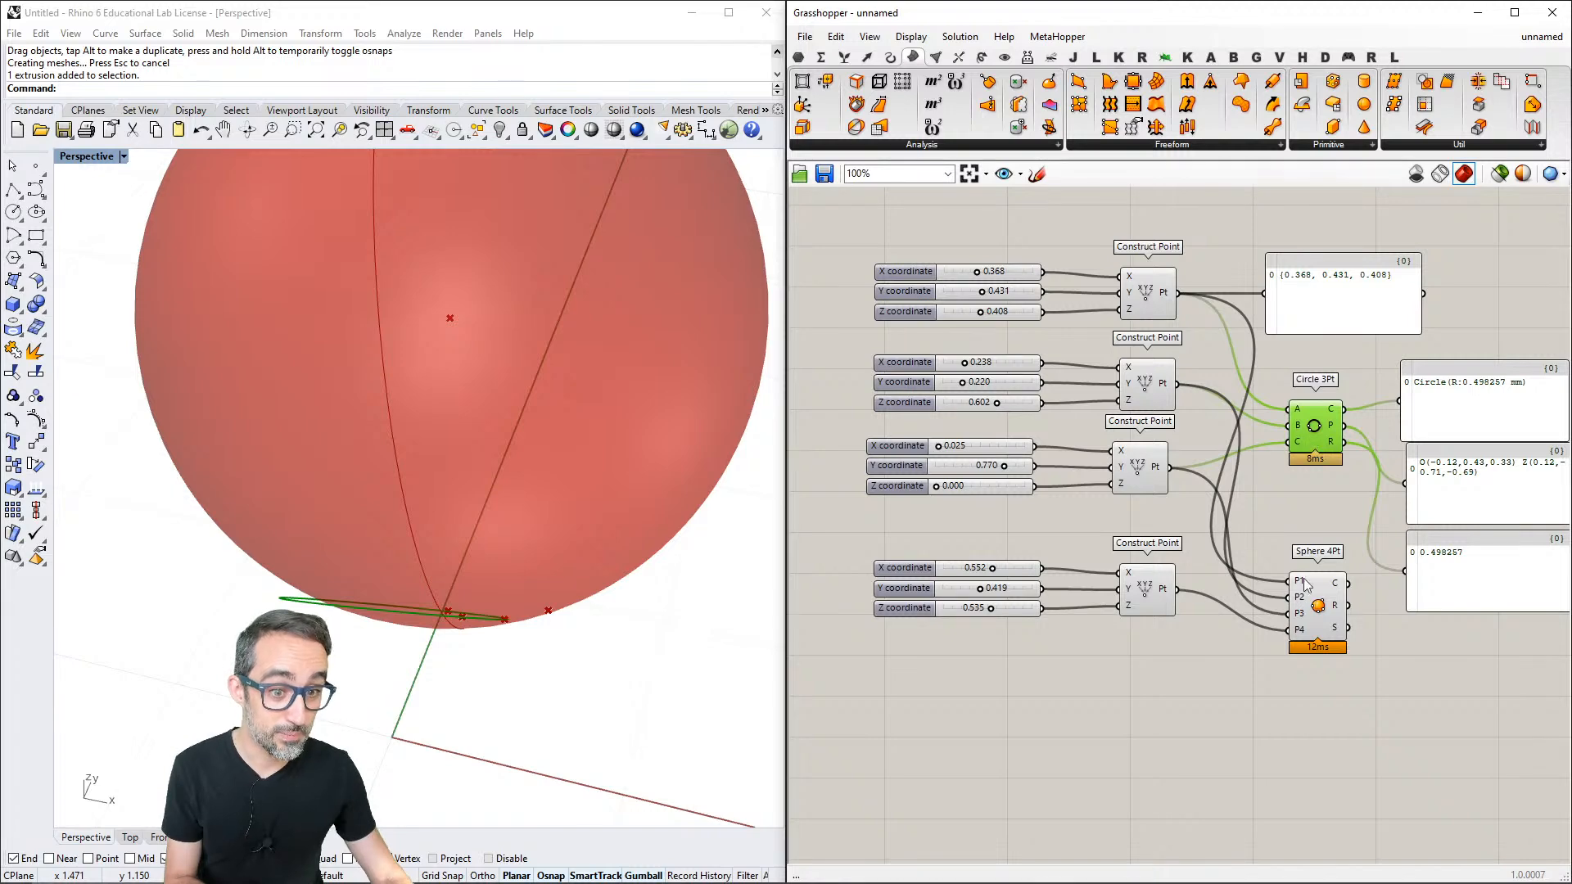
drag(1326, 616, 1324, 576)
key(Delete)
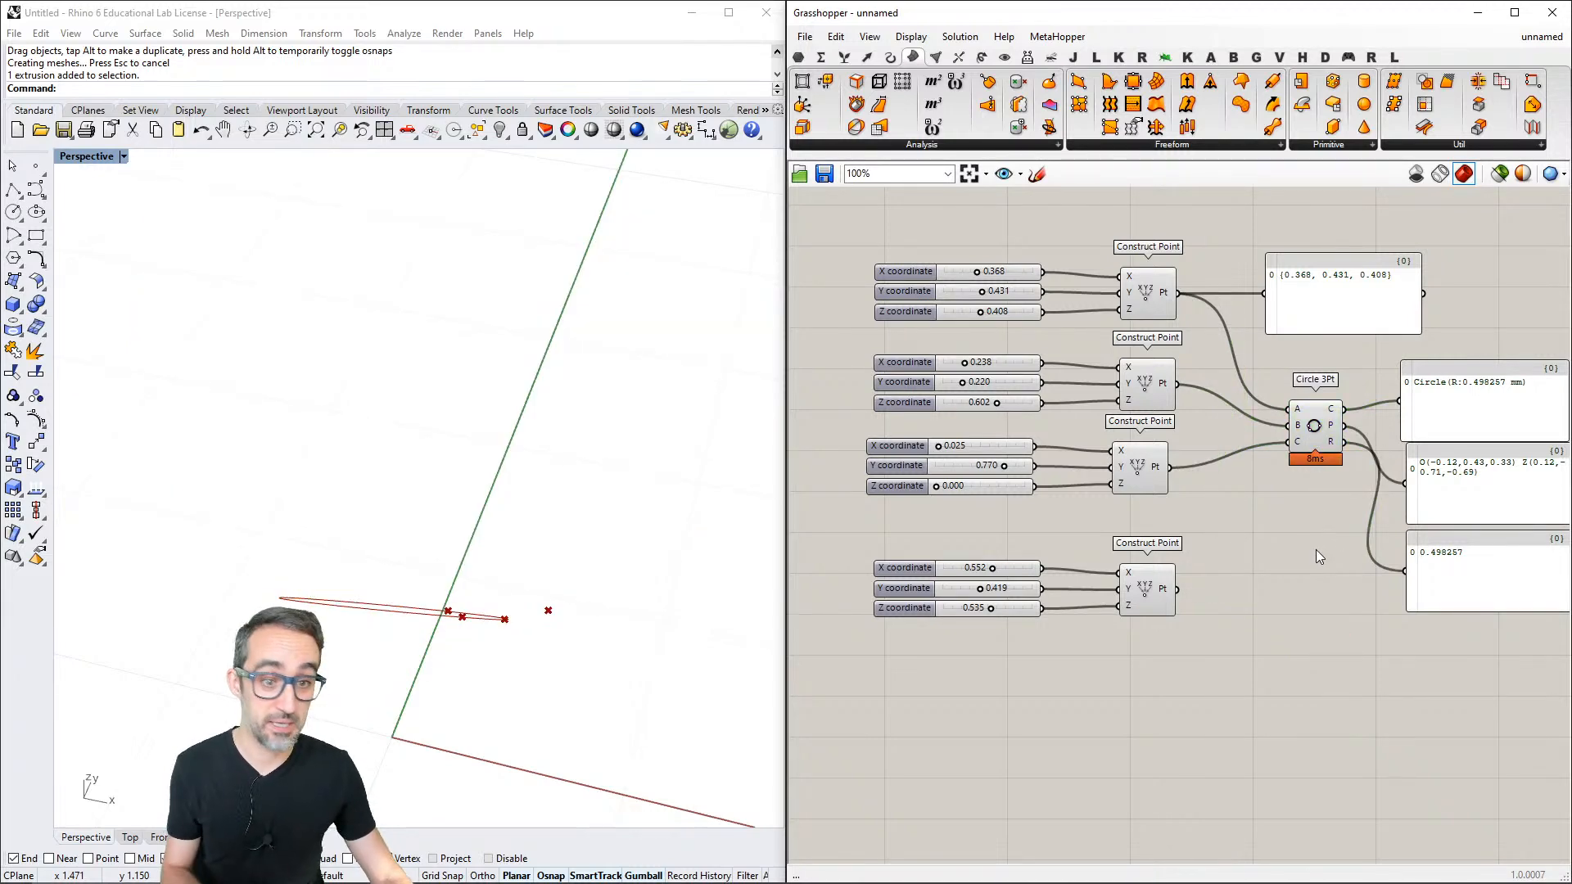
key(ctrl+z)
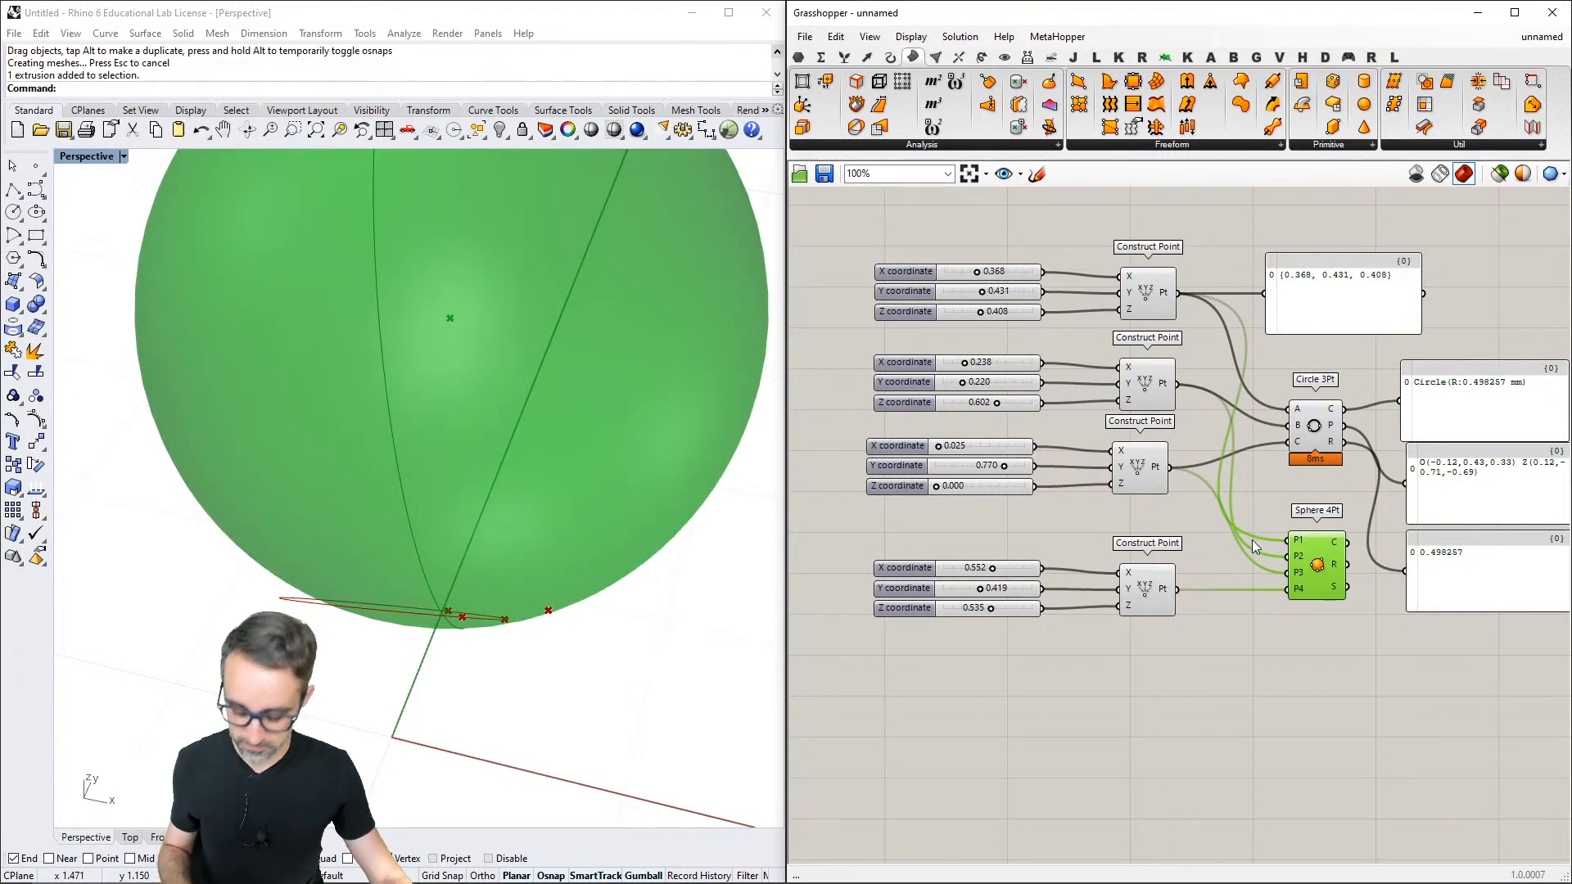
- Save the definition to the Desktop as "circles and spheres" and clear the component selection
key(ctrl+s)
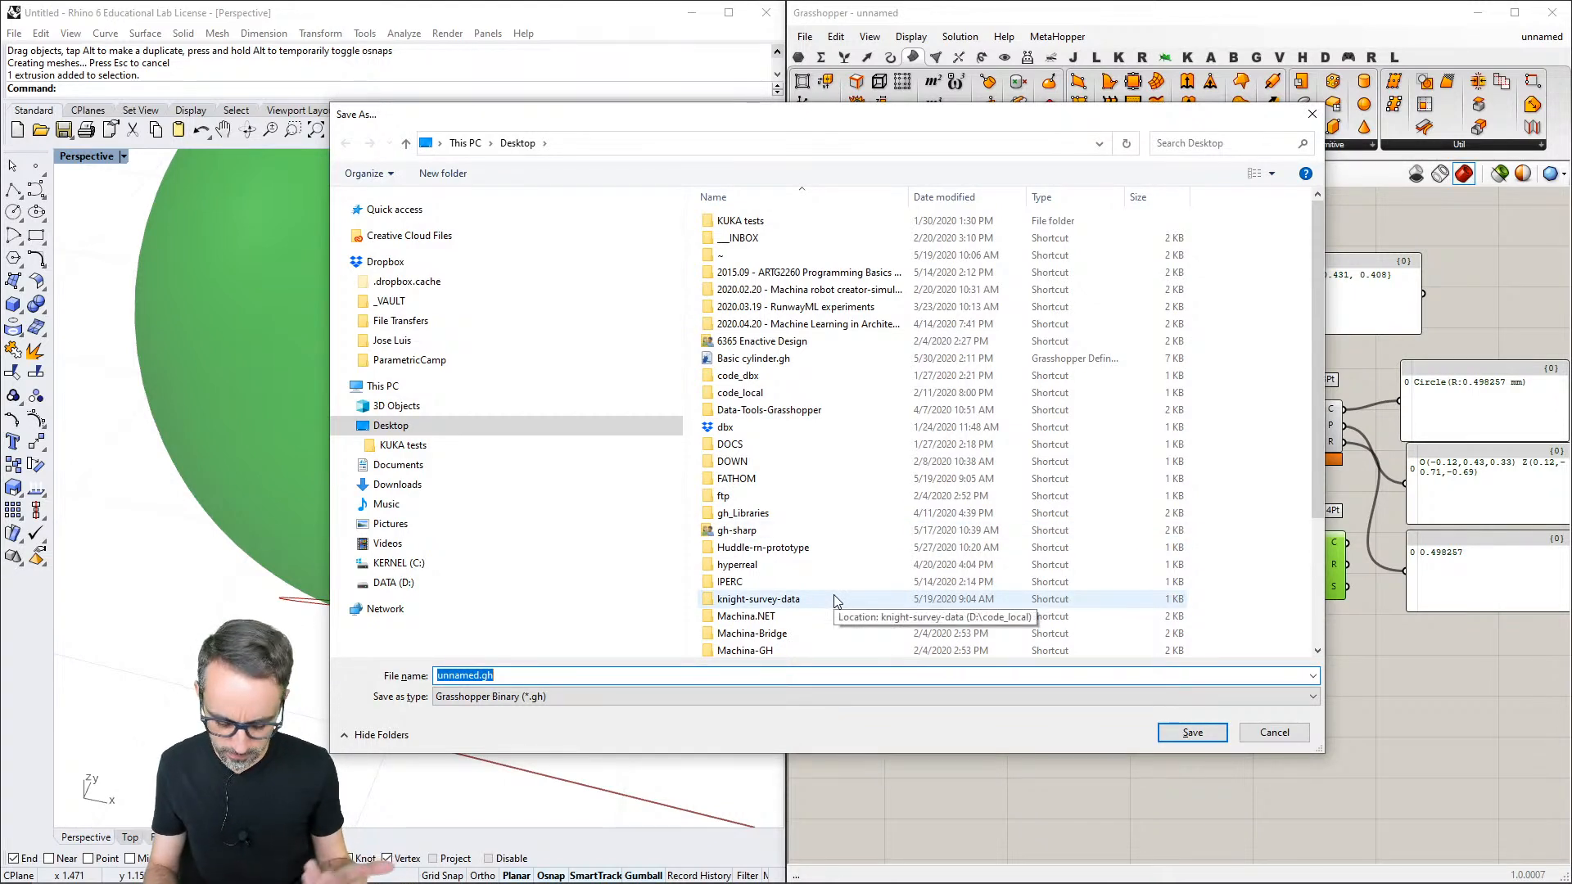
text(circles a)
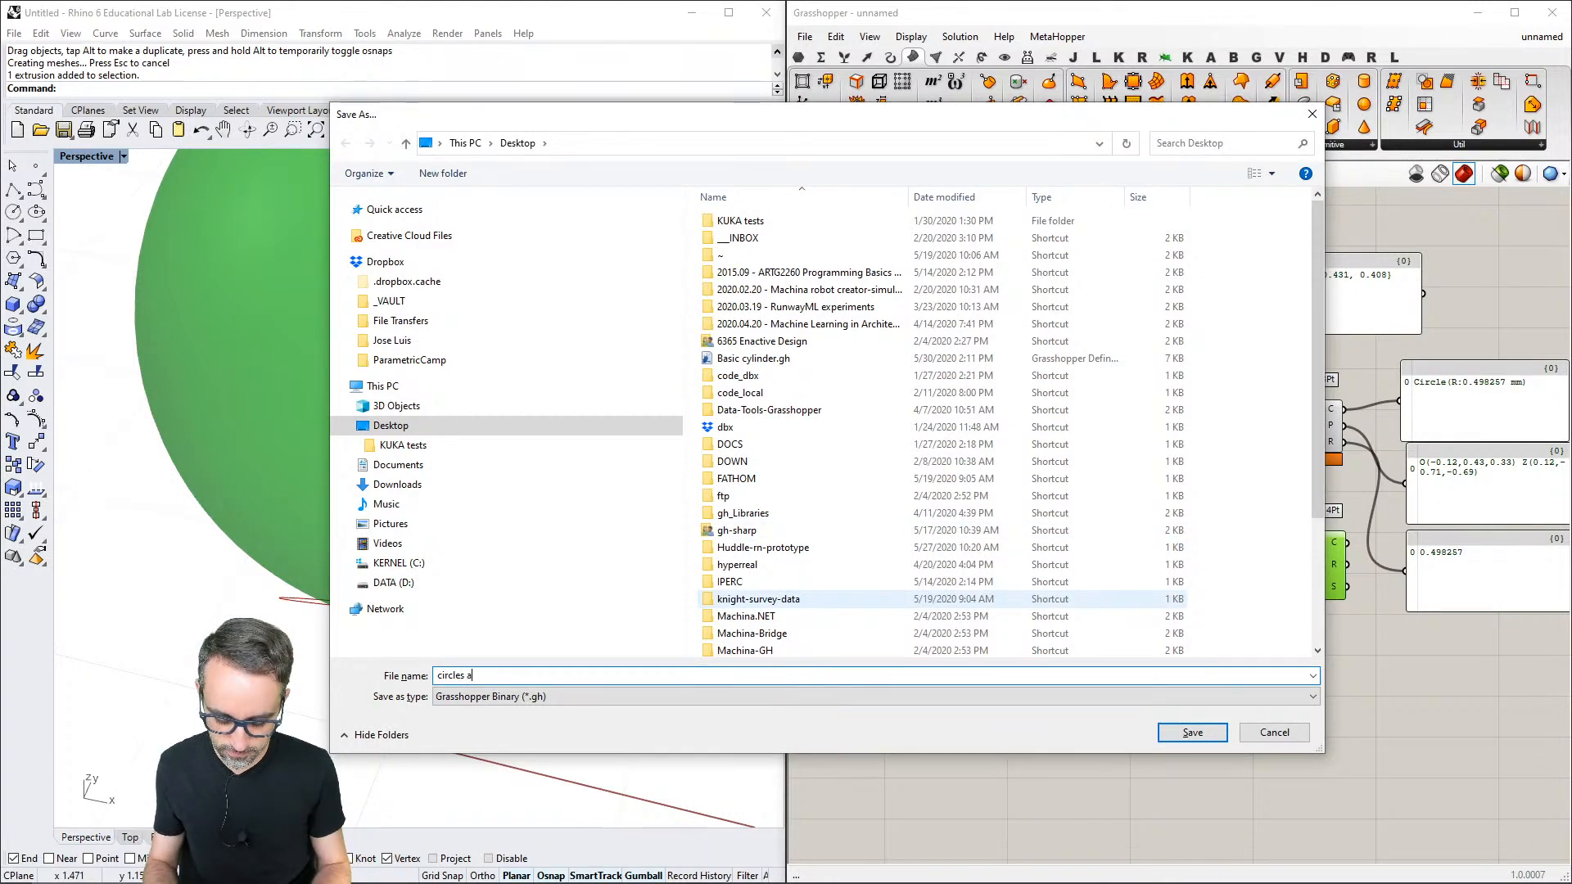
text(nd spheres)
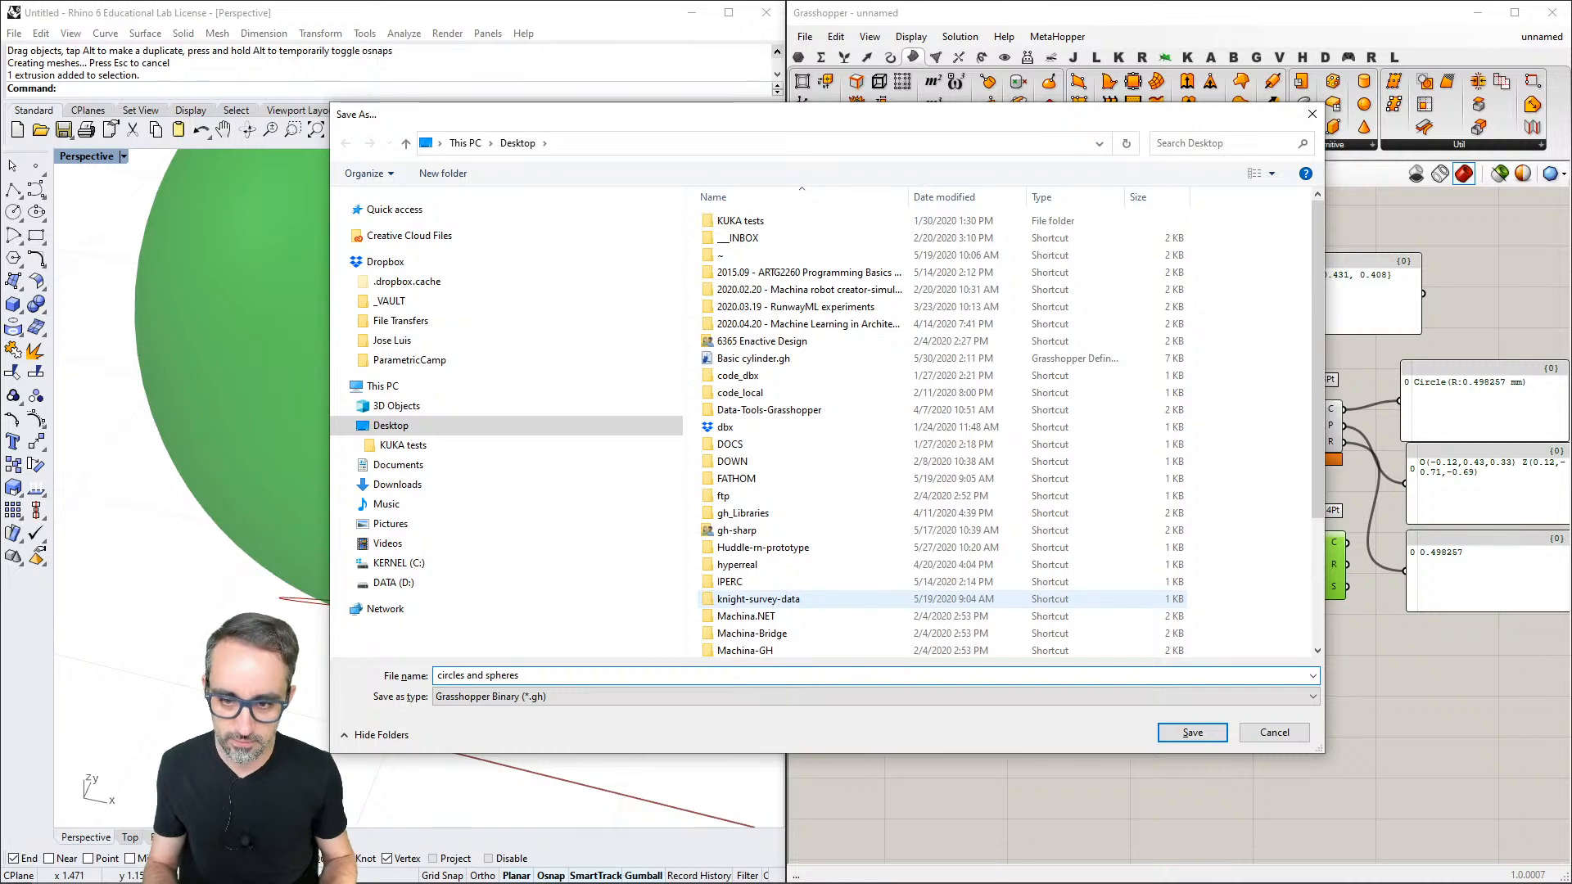
key(Return)
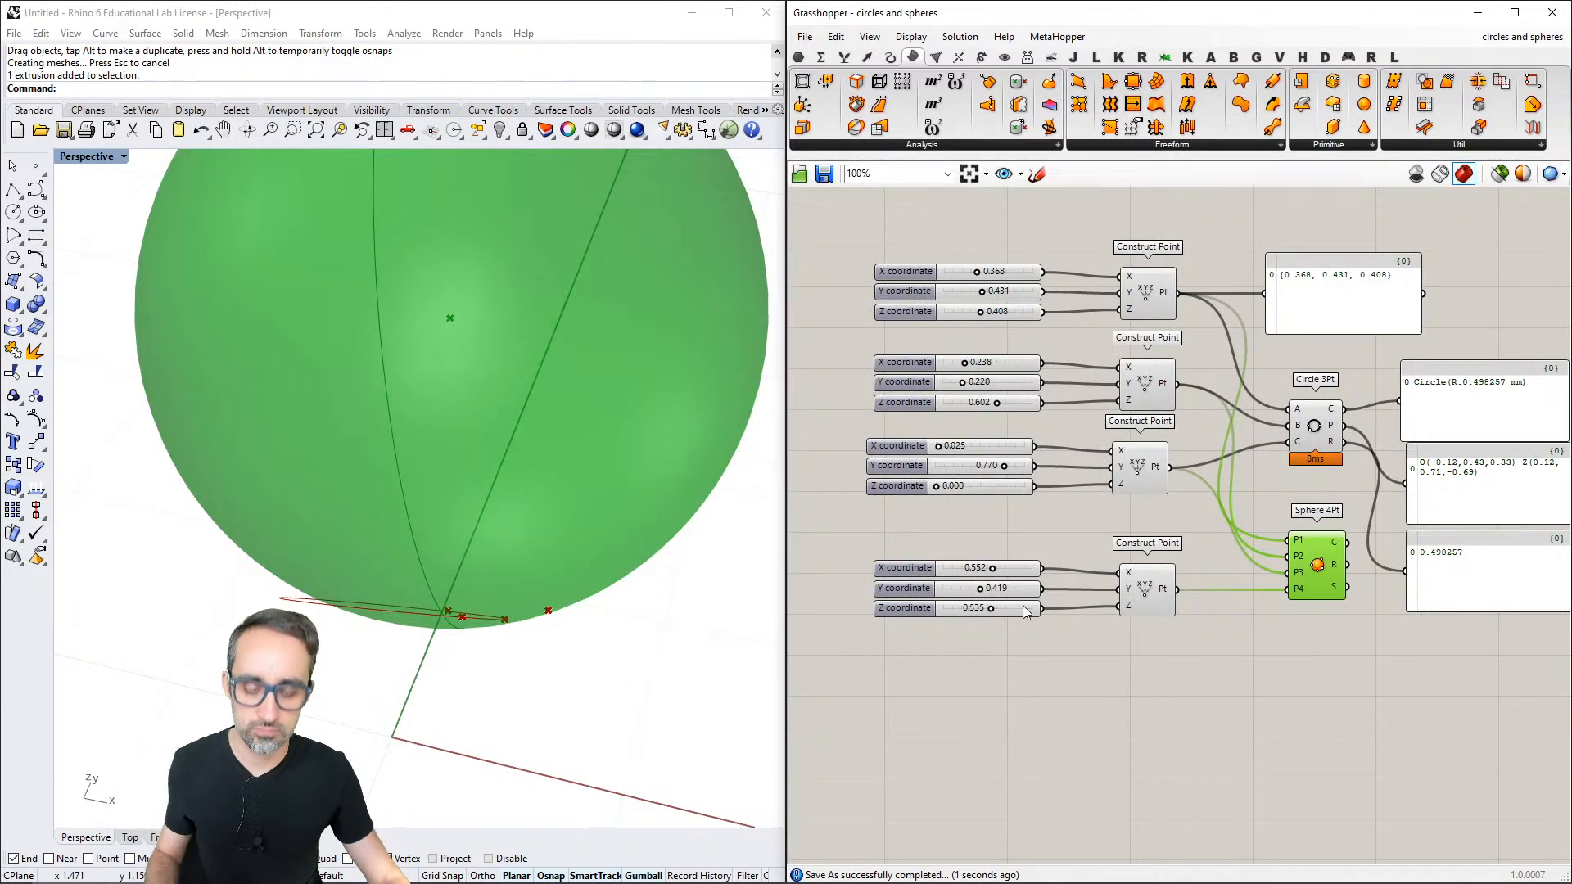
click(1045, 660)
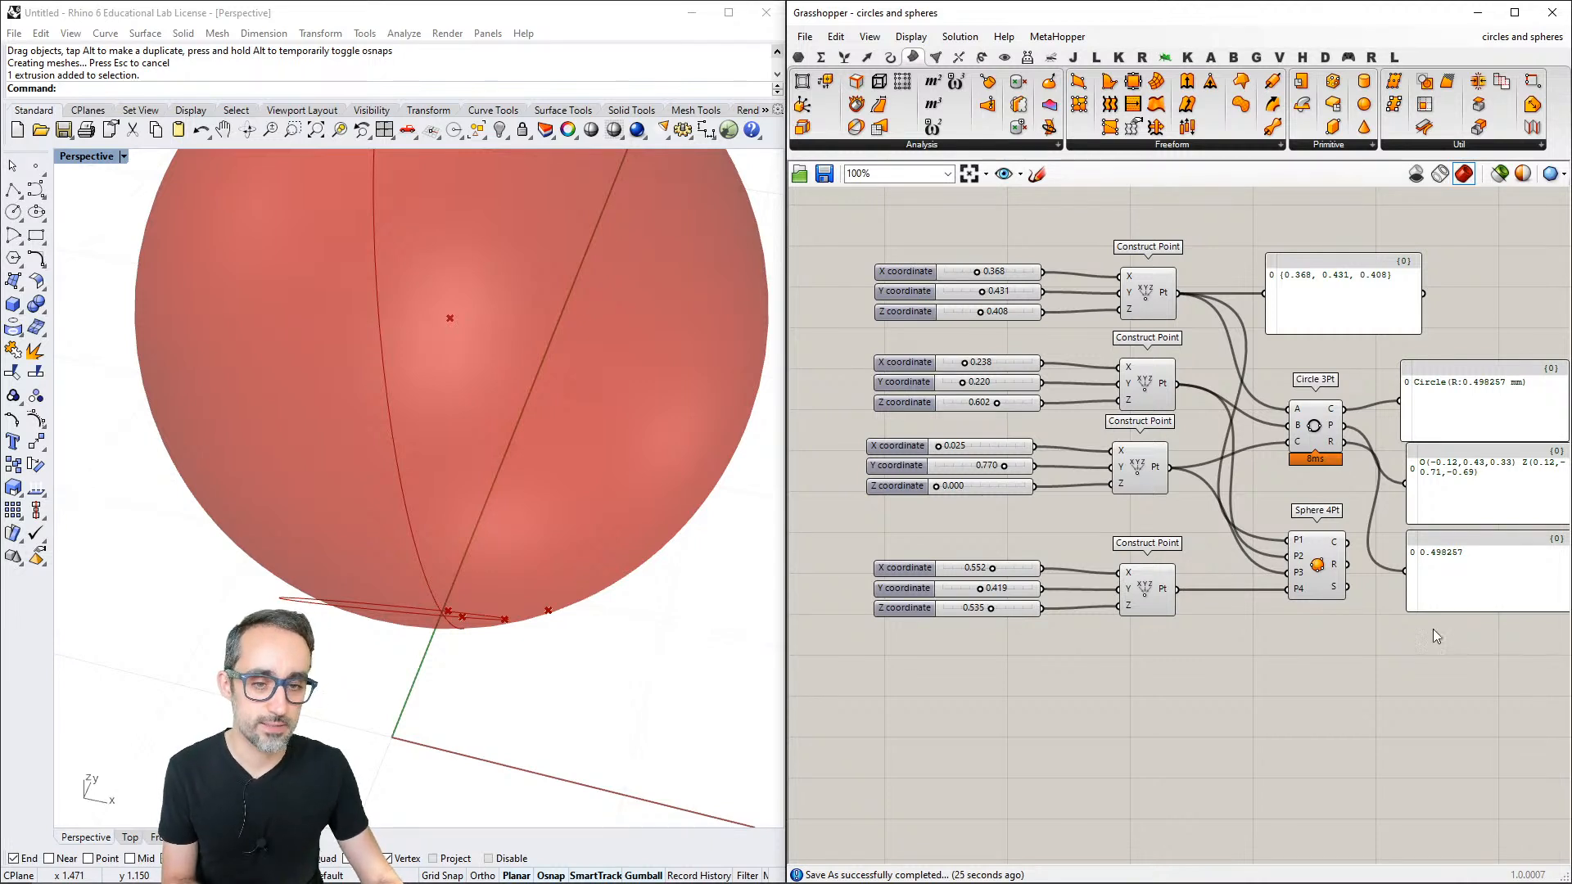
- Delete Circle 3Pt with its three panels, Sphere 4Pt, and the lower three Construct Points with their sliders
drag(1430, 711, 1289, 391)
key(Delete)
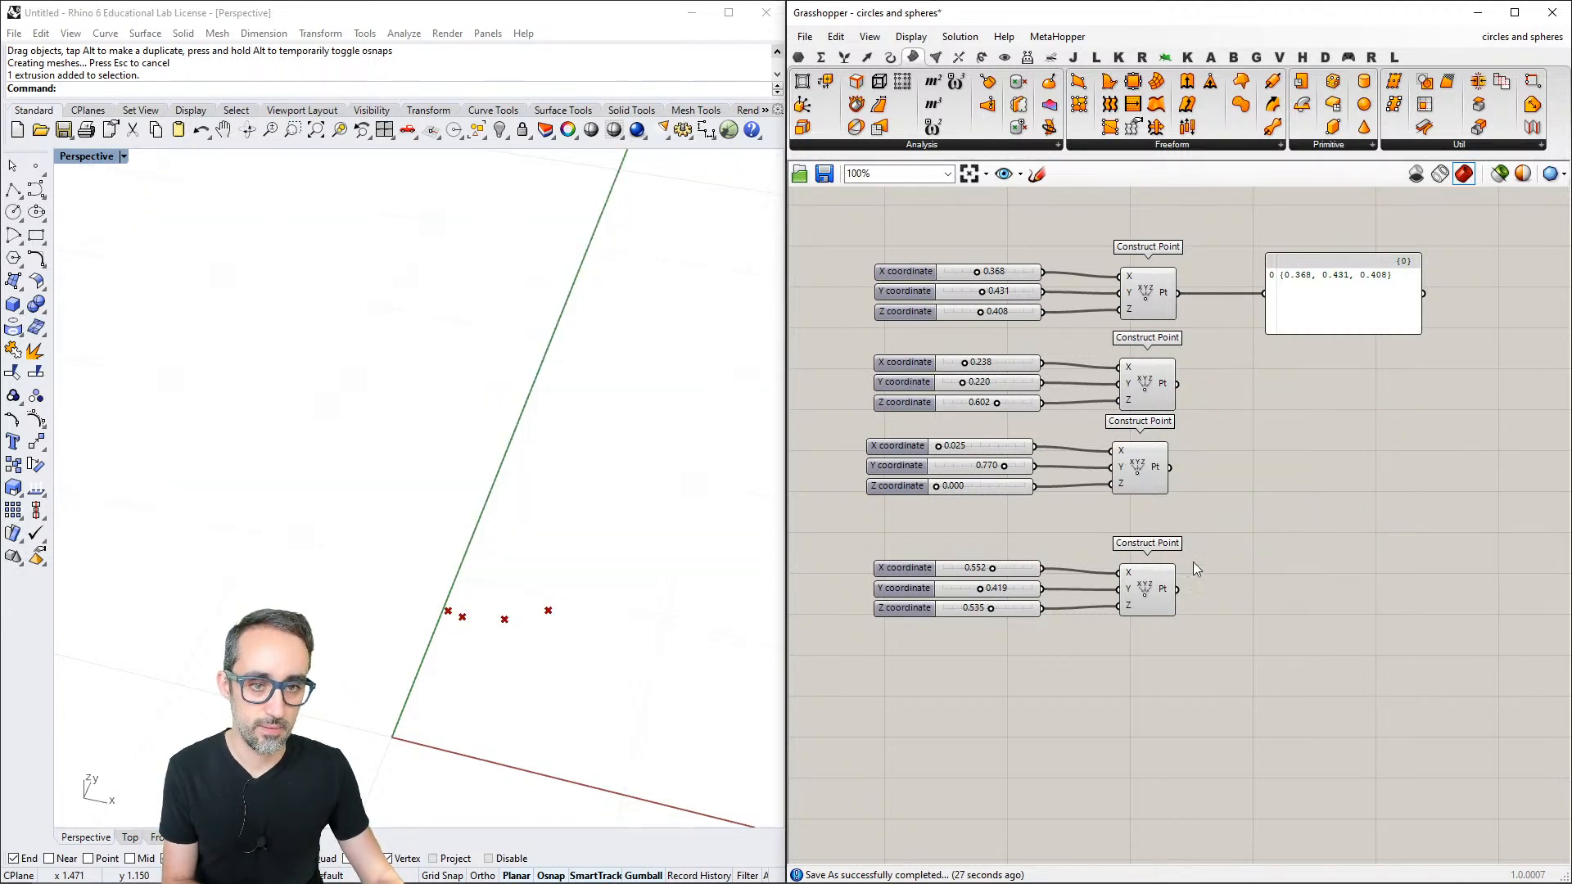
drag(1207, 360, 1007, 630)
key(Delete)
right_drag(631, 610, 586, 516)
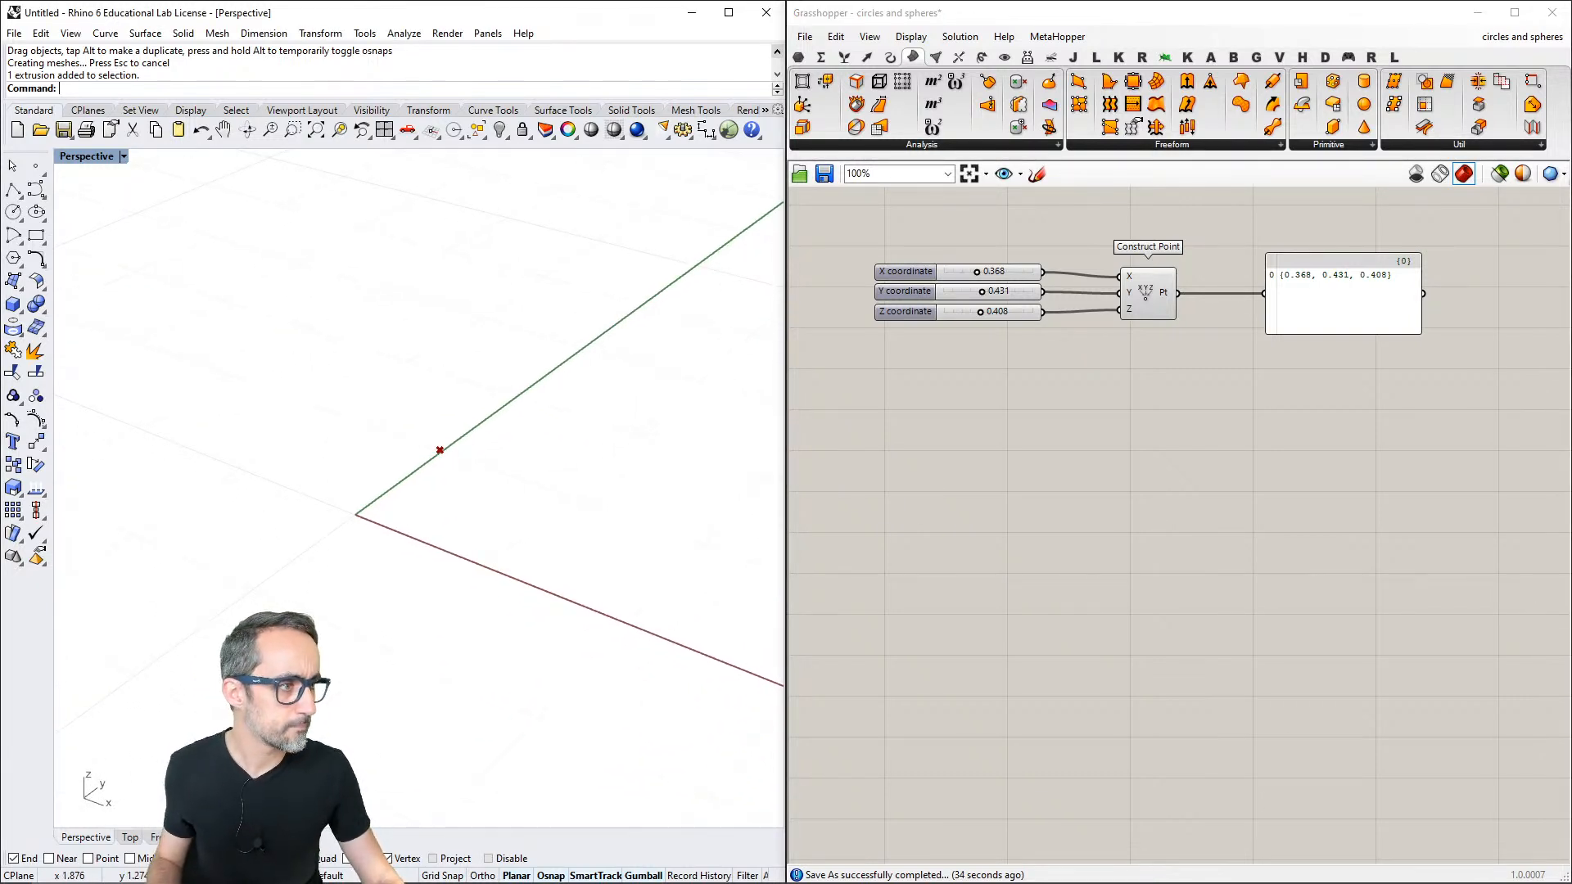
- Copy the remaining sliders, Construct Point and panel into a new Grasshopper document
click(1263, 508)
scroll(1197, 457, up, 2)
right_drag(1197, 457, 1233, 566)
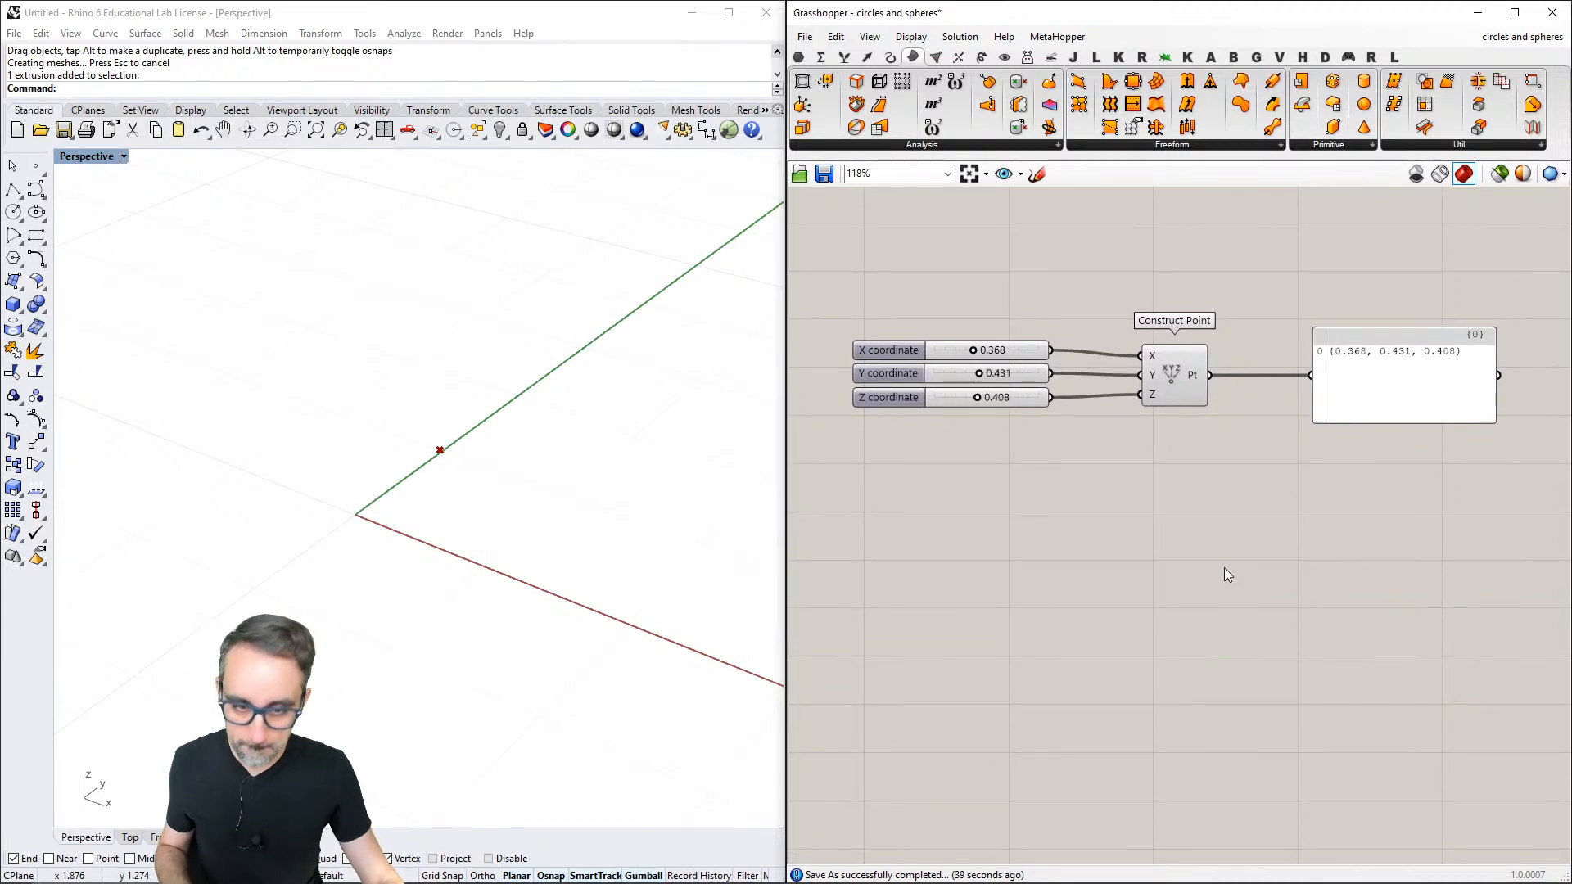
drag(1435, 273, 871, 469)
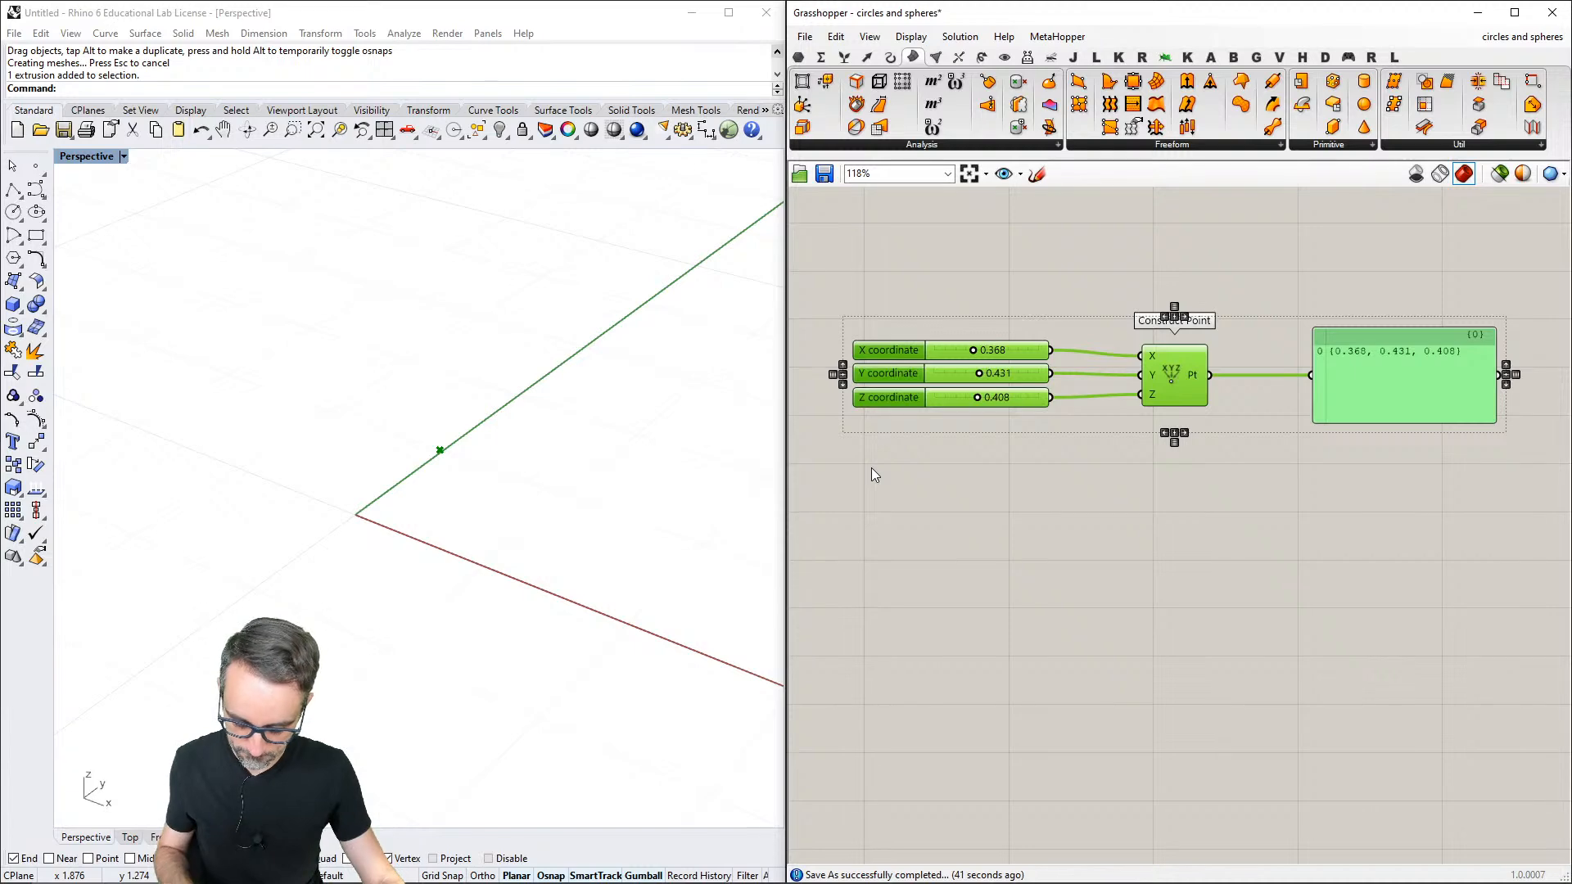
key(ctrl+c)
key(ctrl+n)
key(ctrl+v)
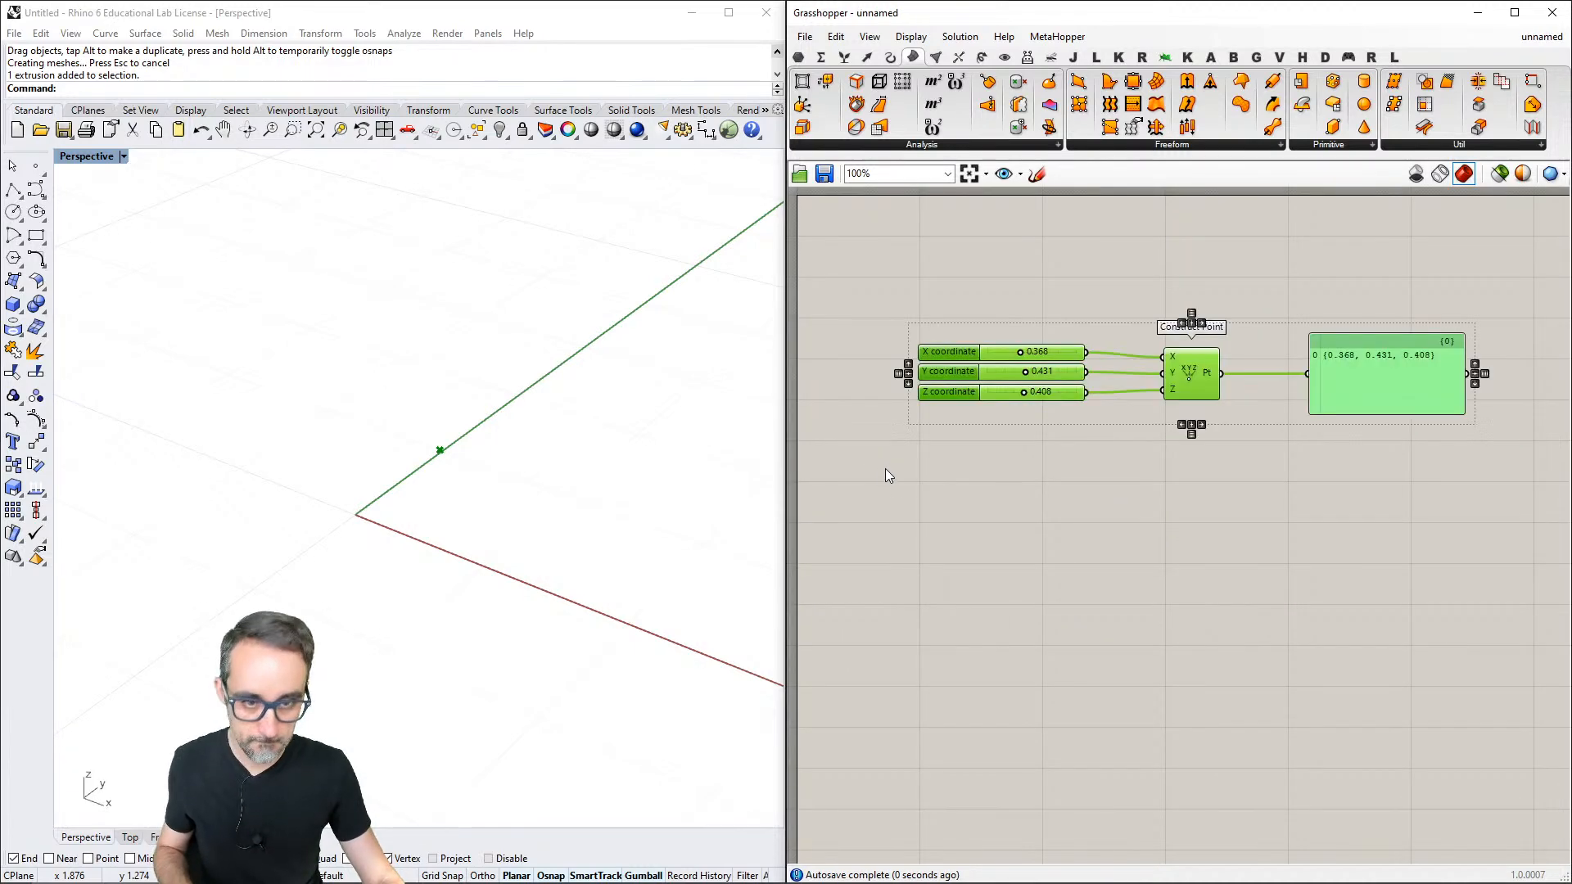
click(1166, 514)
scroll(1167, 513, down, 3)
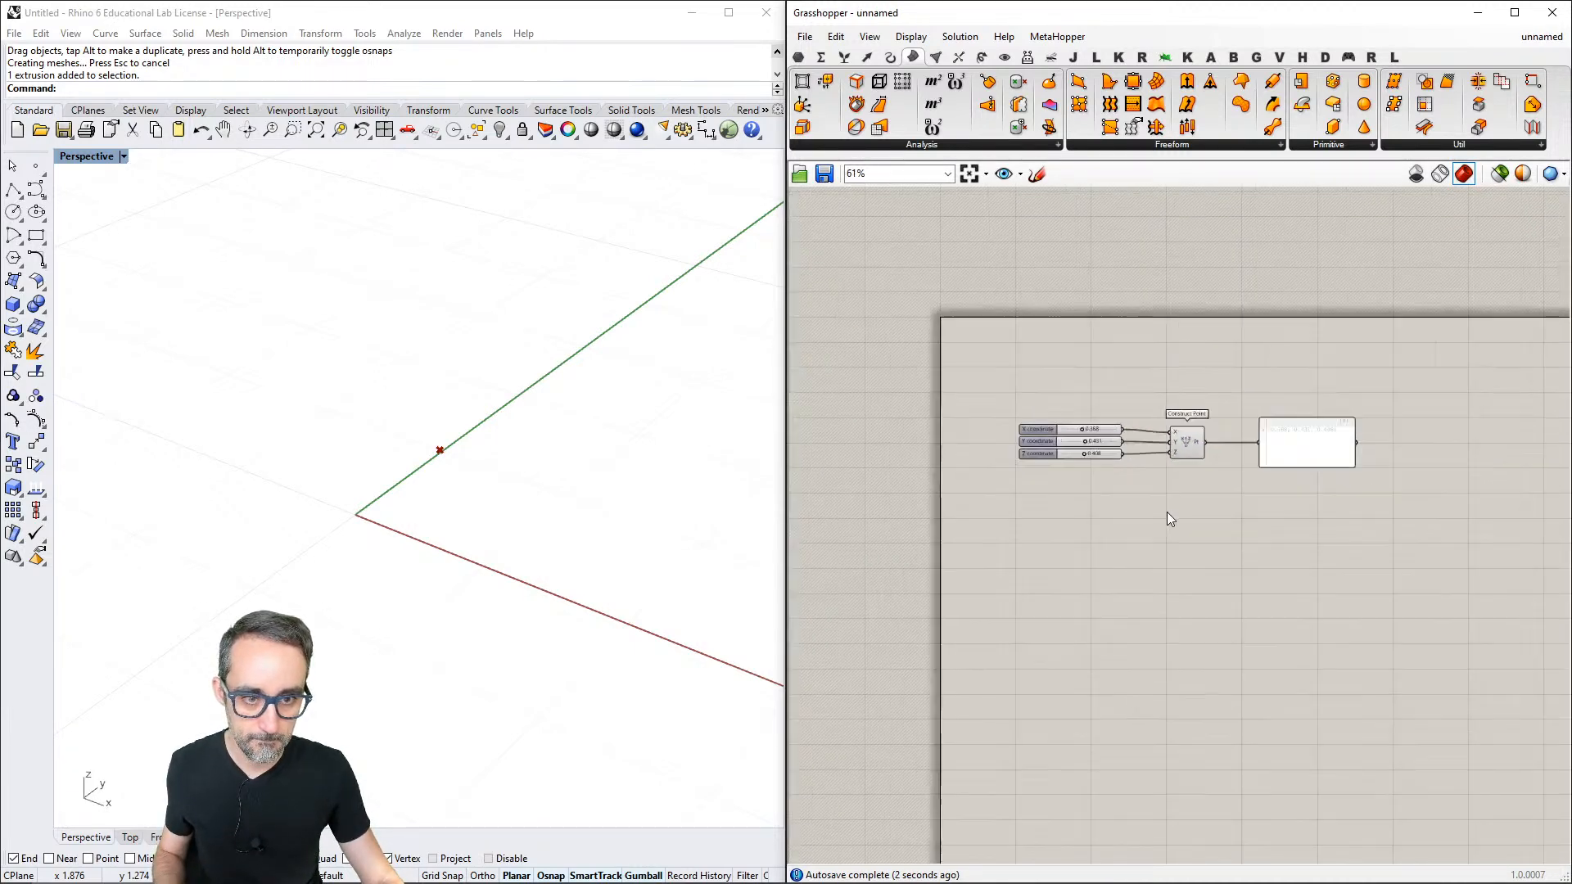
scroll(1166, 513, up, 3)
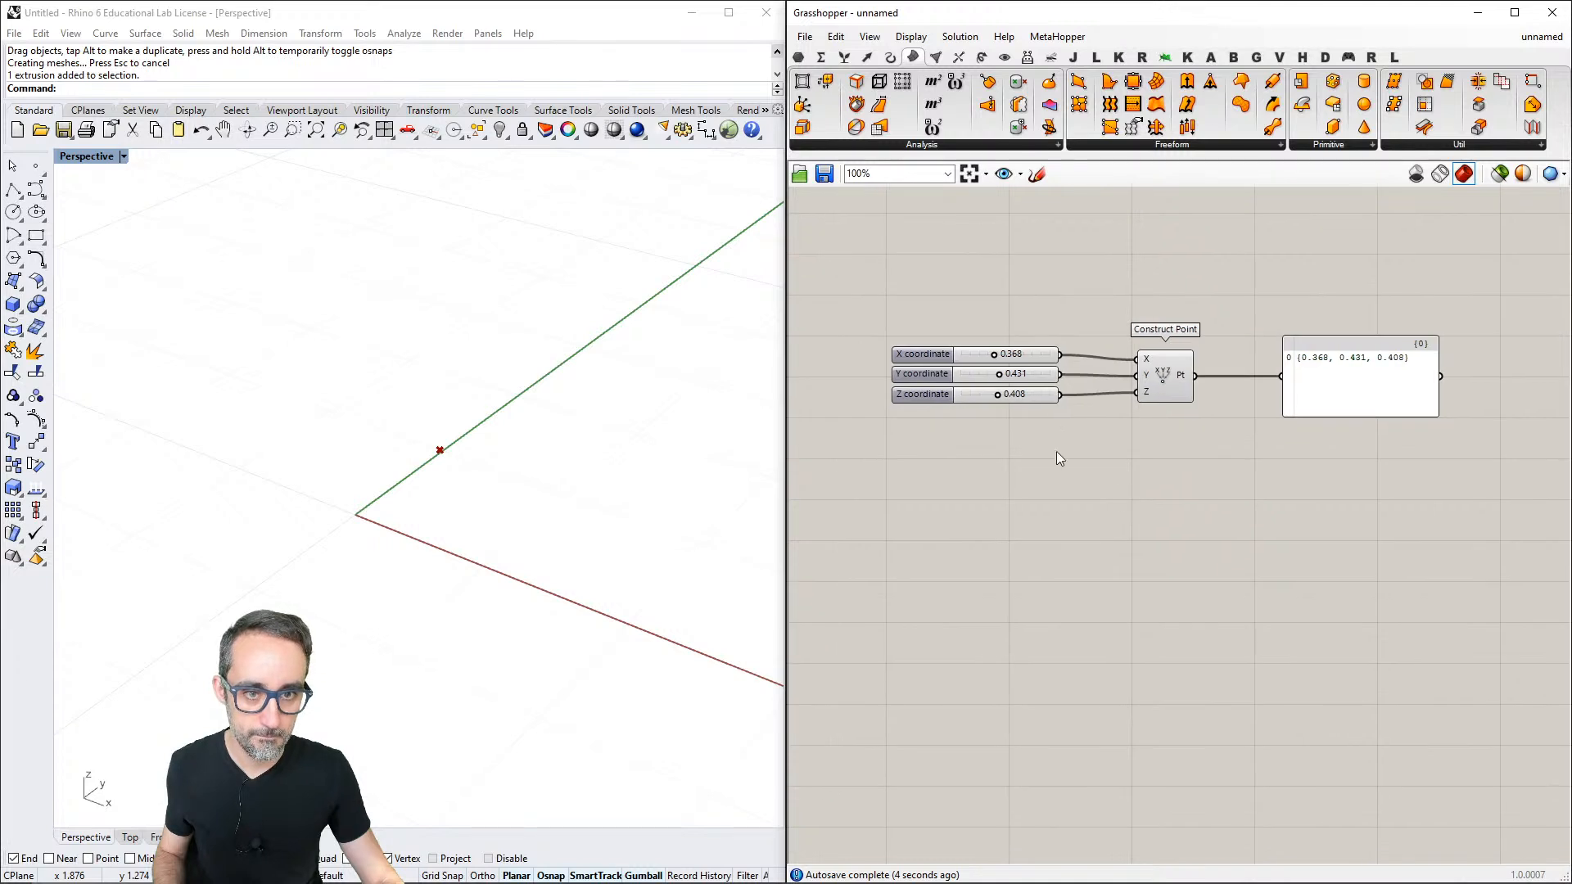
click(805, 36)
click(798, 57)
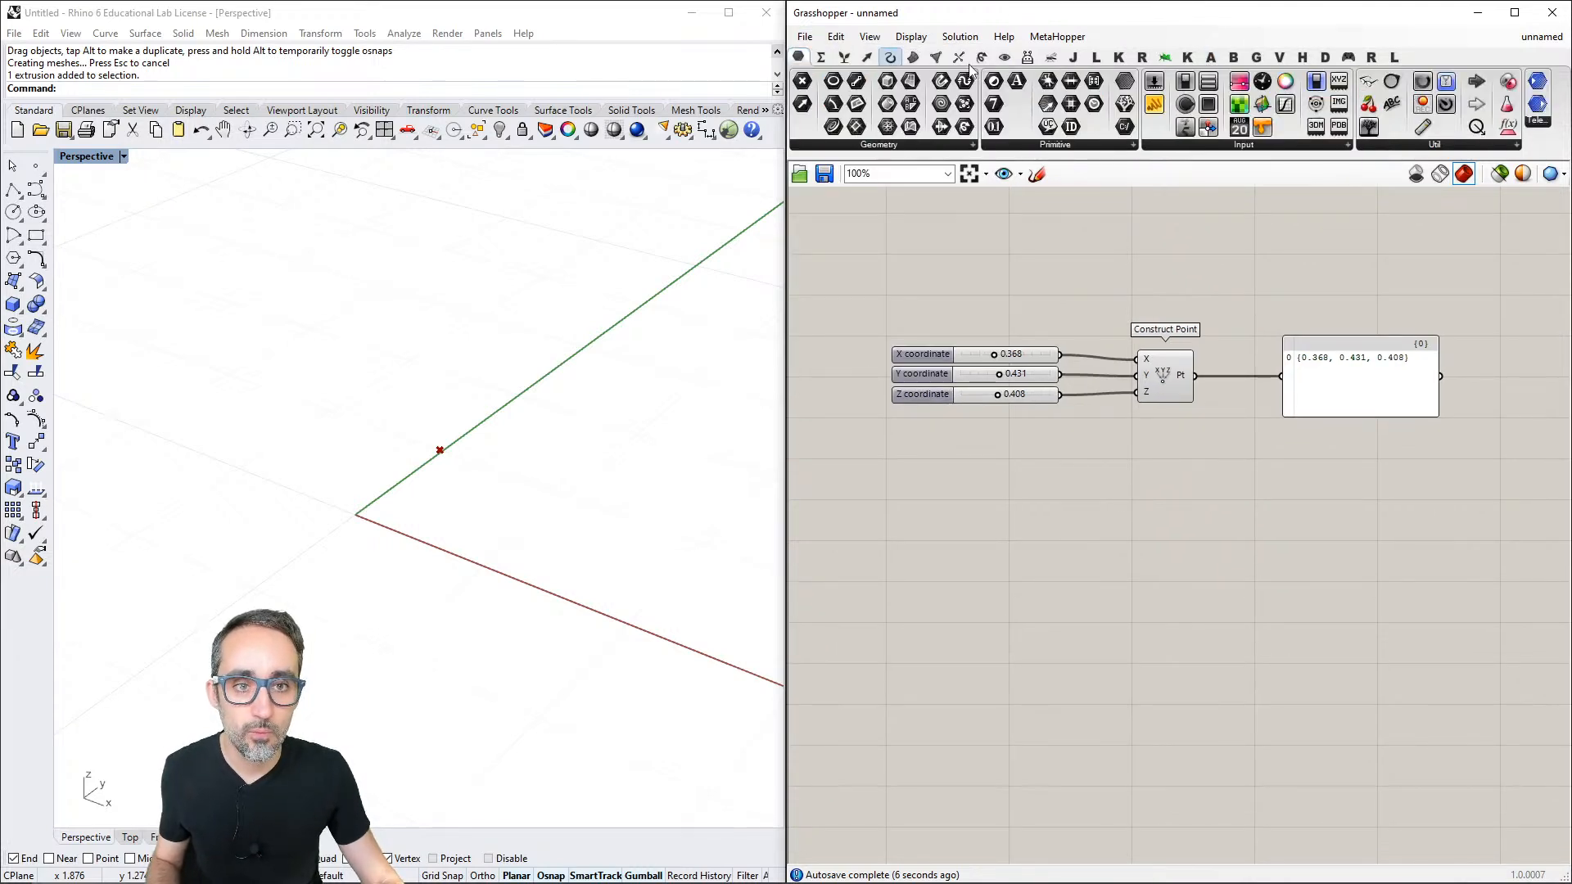
drag(1369, 81, 800, 201)
right_drag(1193, 579, 1062, 372)
scroll(1095, 458, up, 1)
scroll(1106, 414, down, 1)
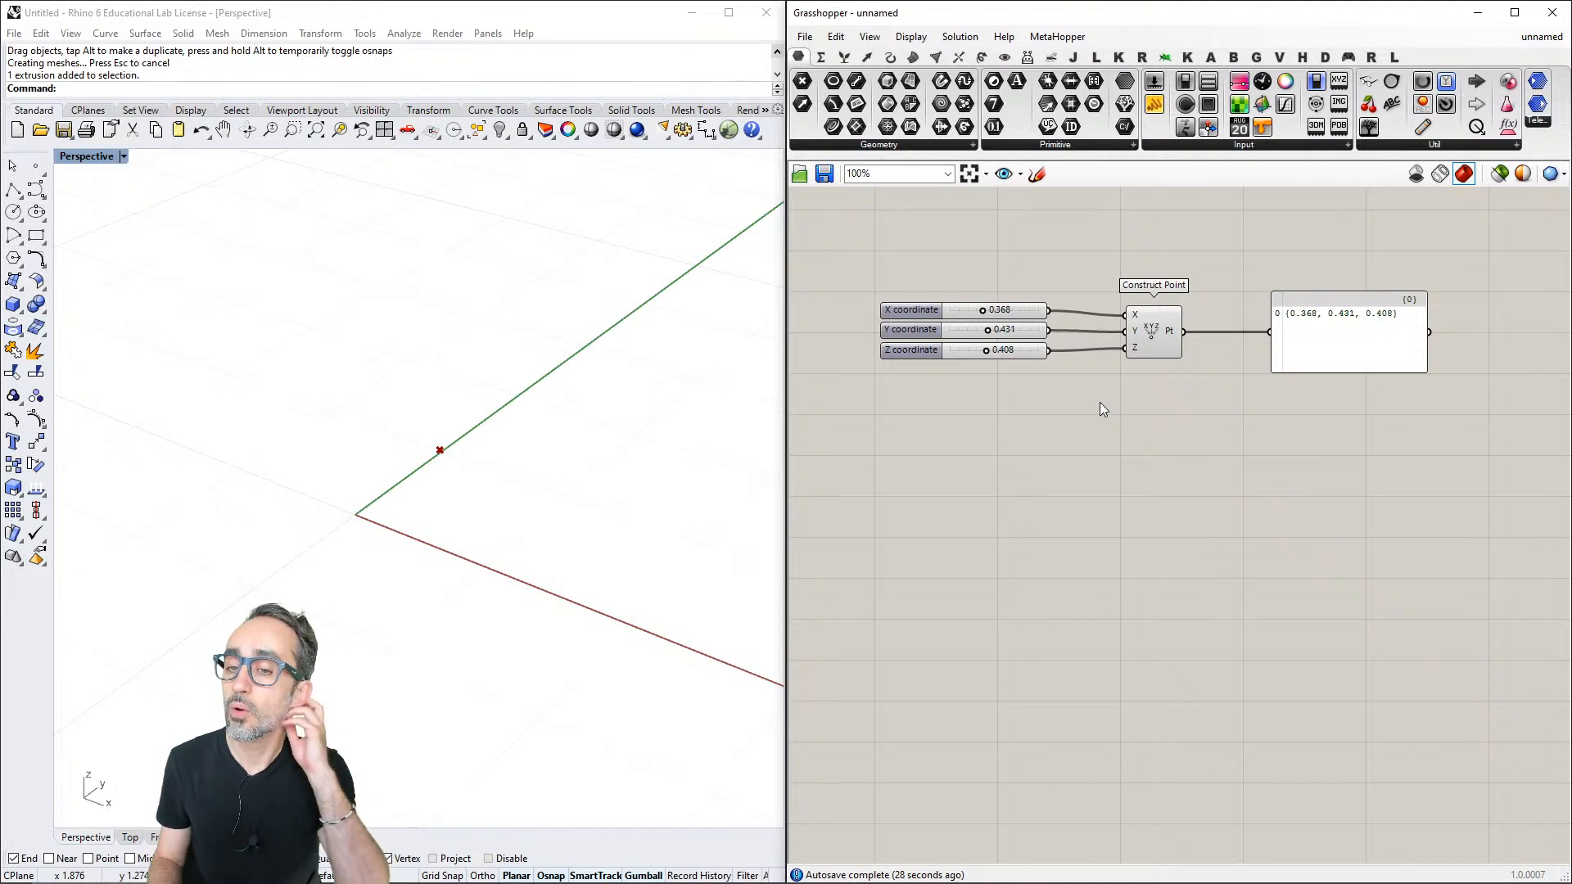
scroll(1100, 404, up, 2)
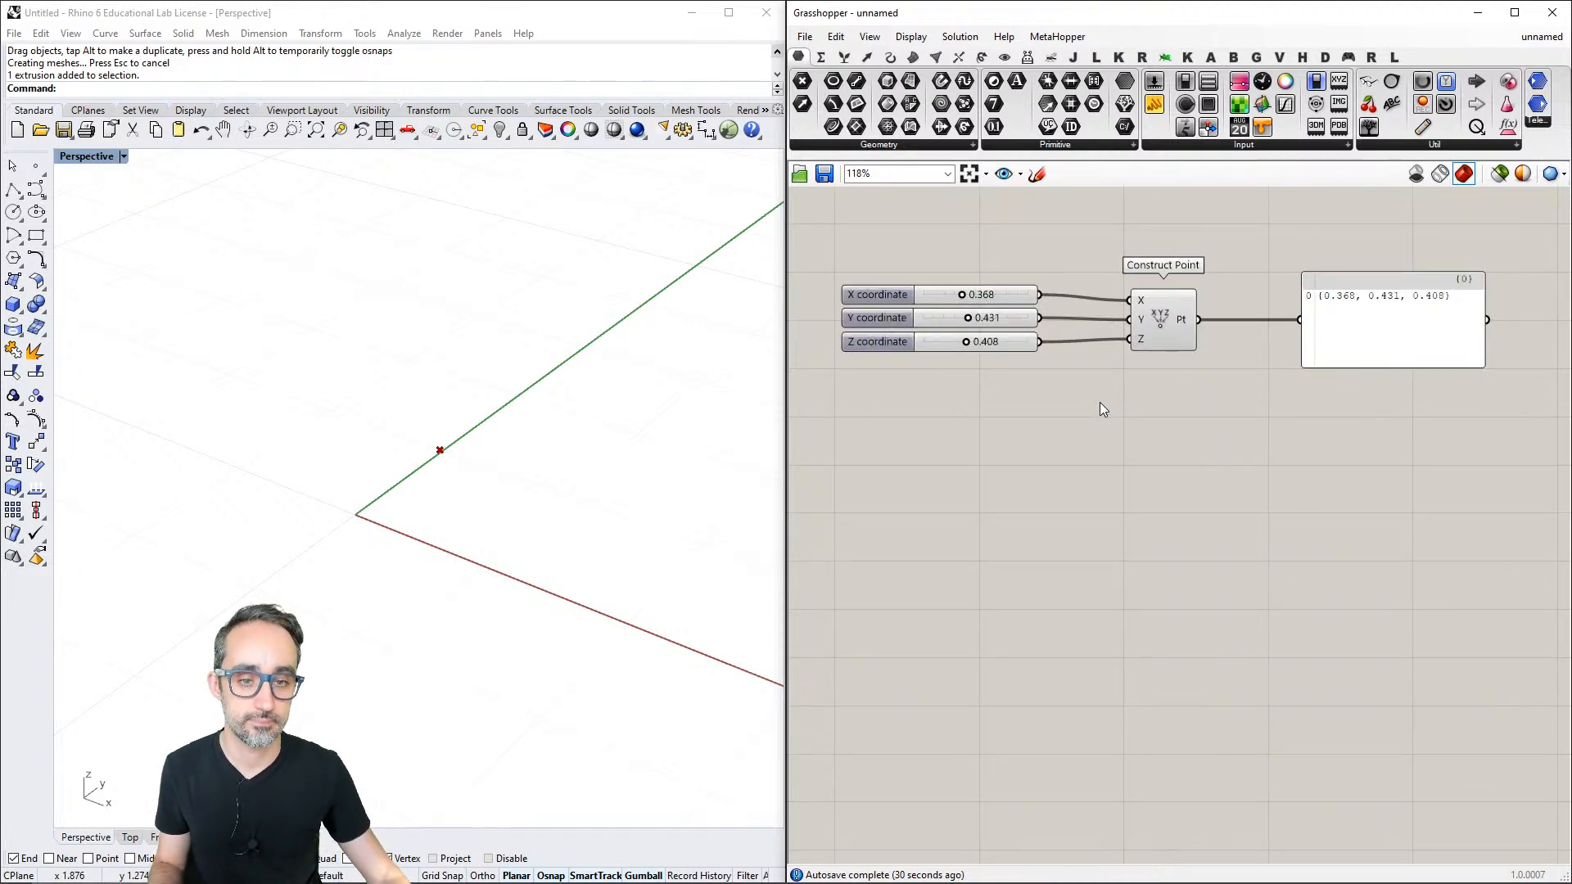
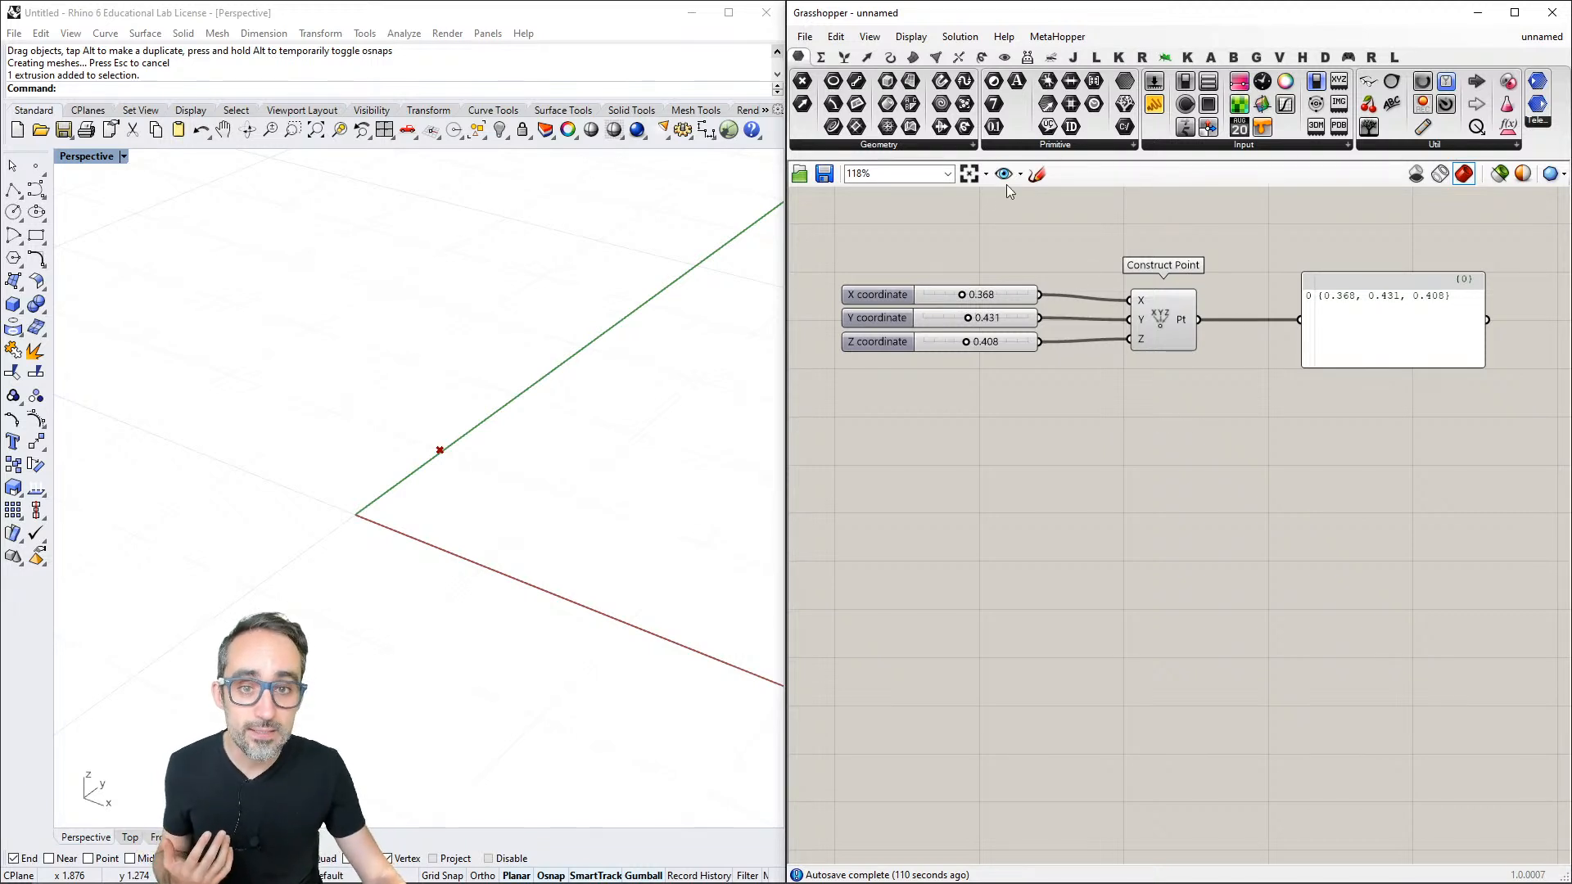
mouse_move(805, 62)
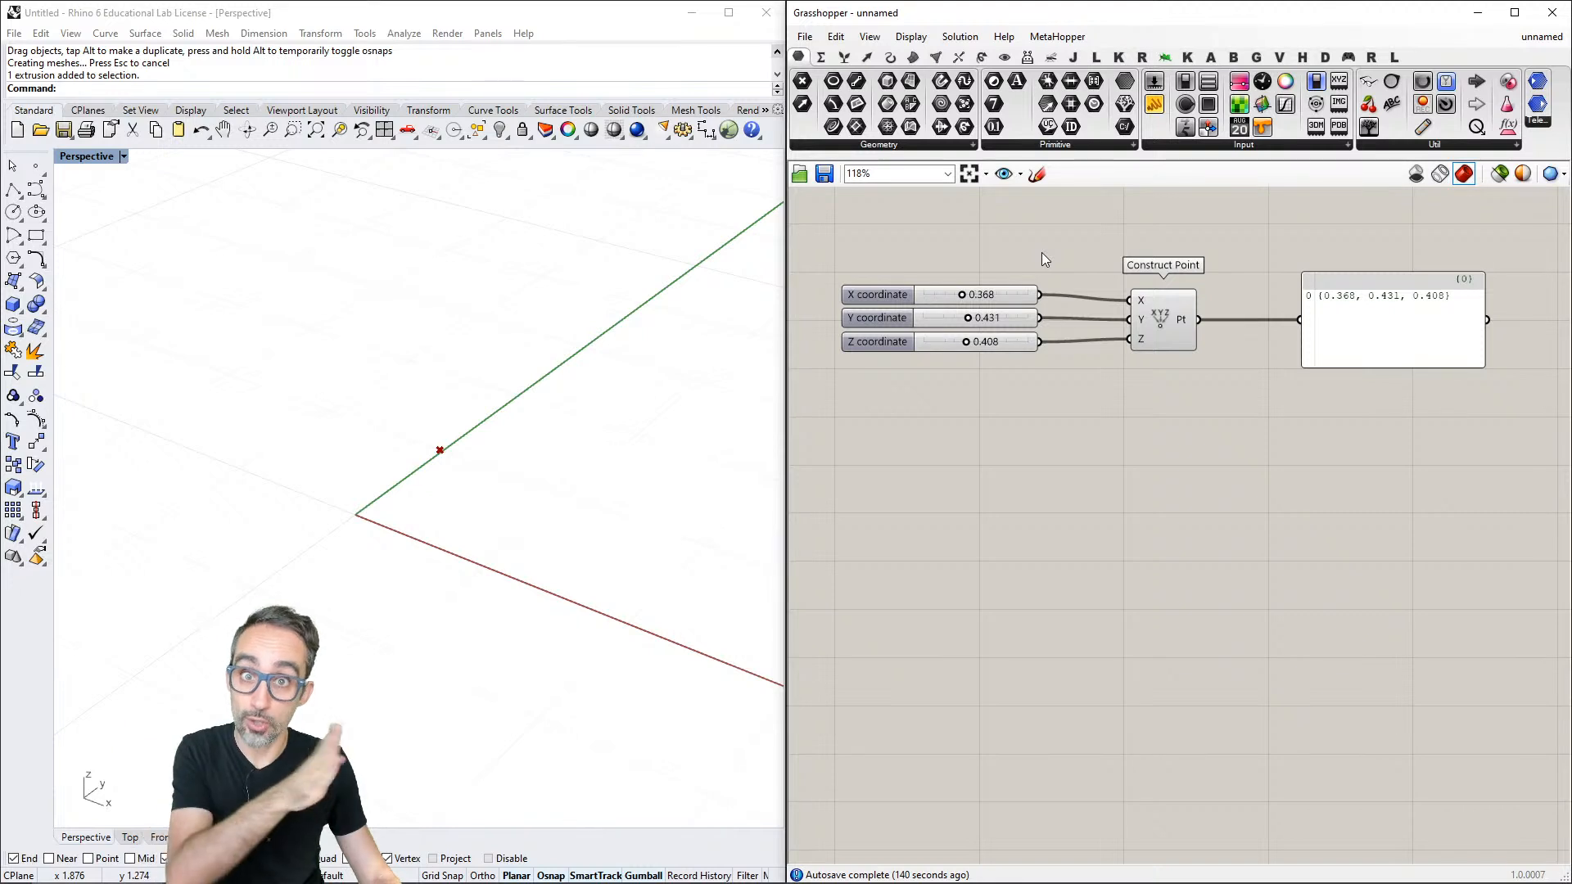
drag(1056, 253, 1008, 383)
click(1010, 383)
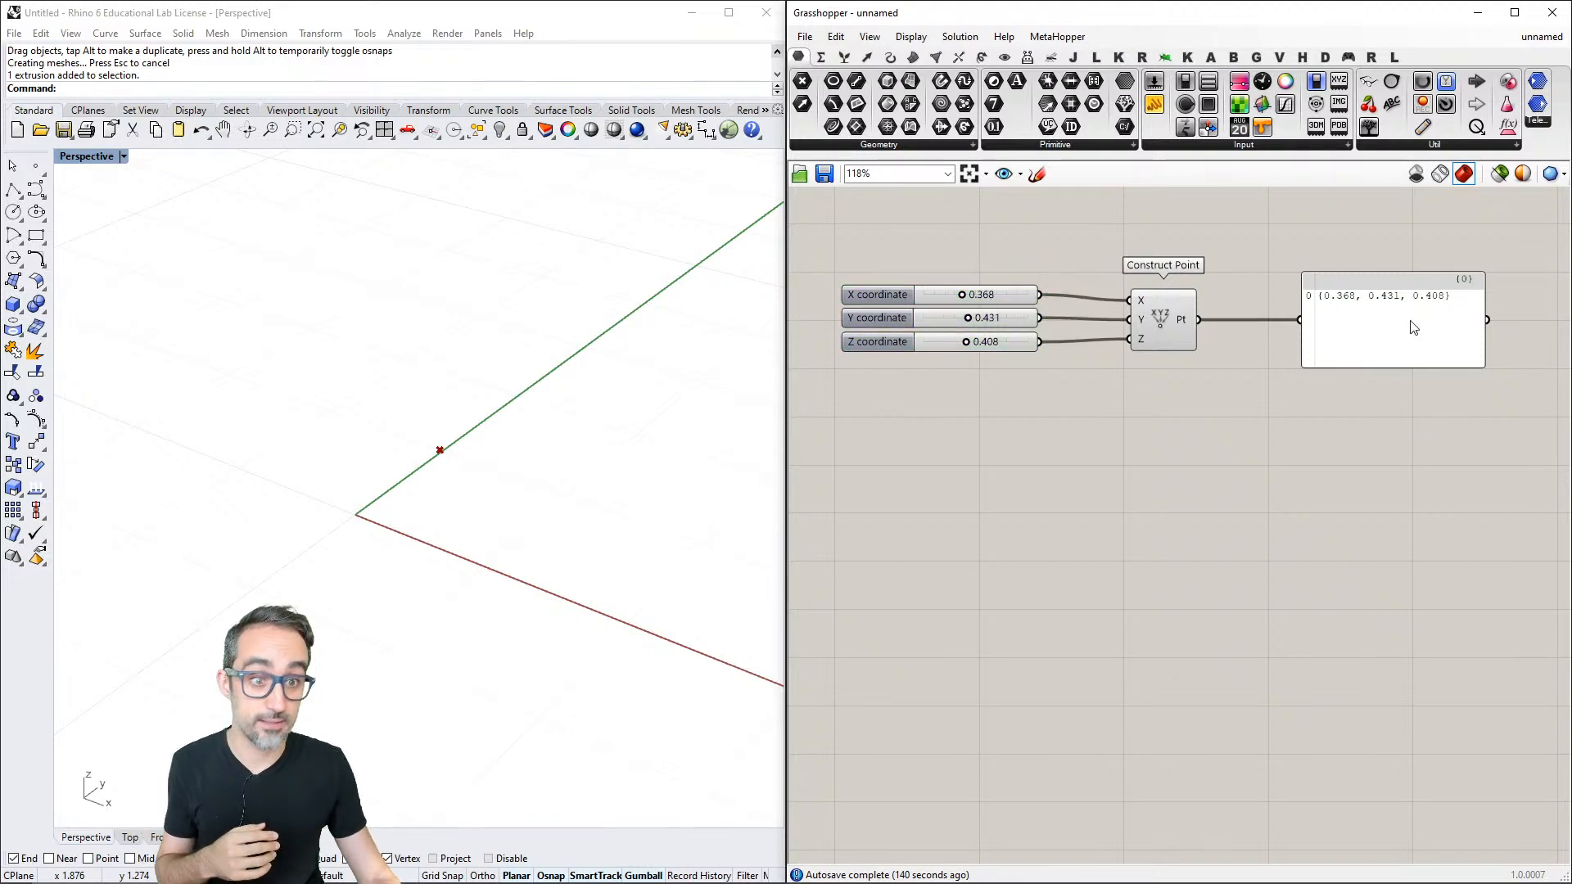
click(1414, 327)
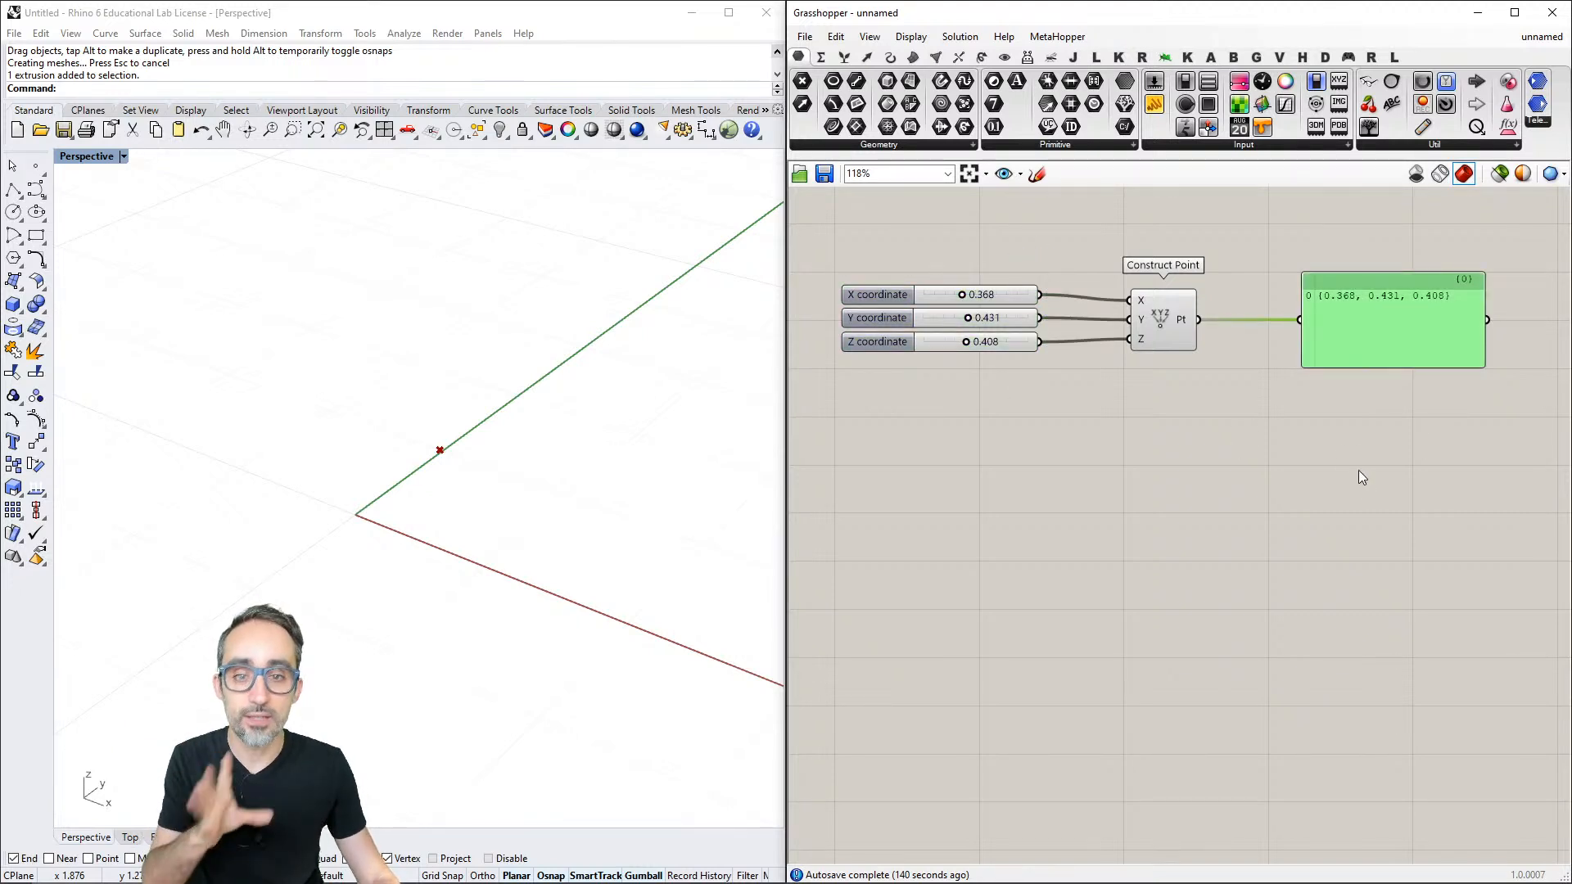
right_drag(594, 547, 589, 513)
click(950, 463)
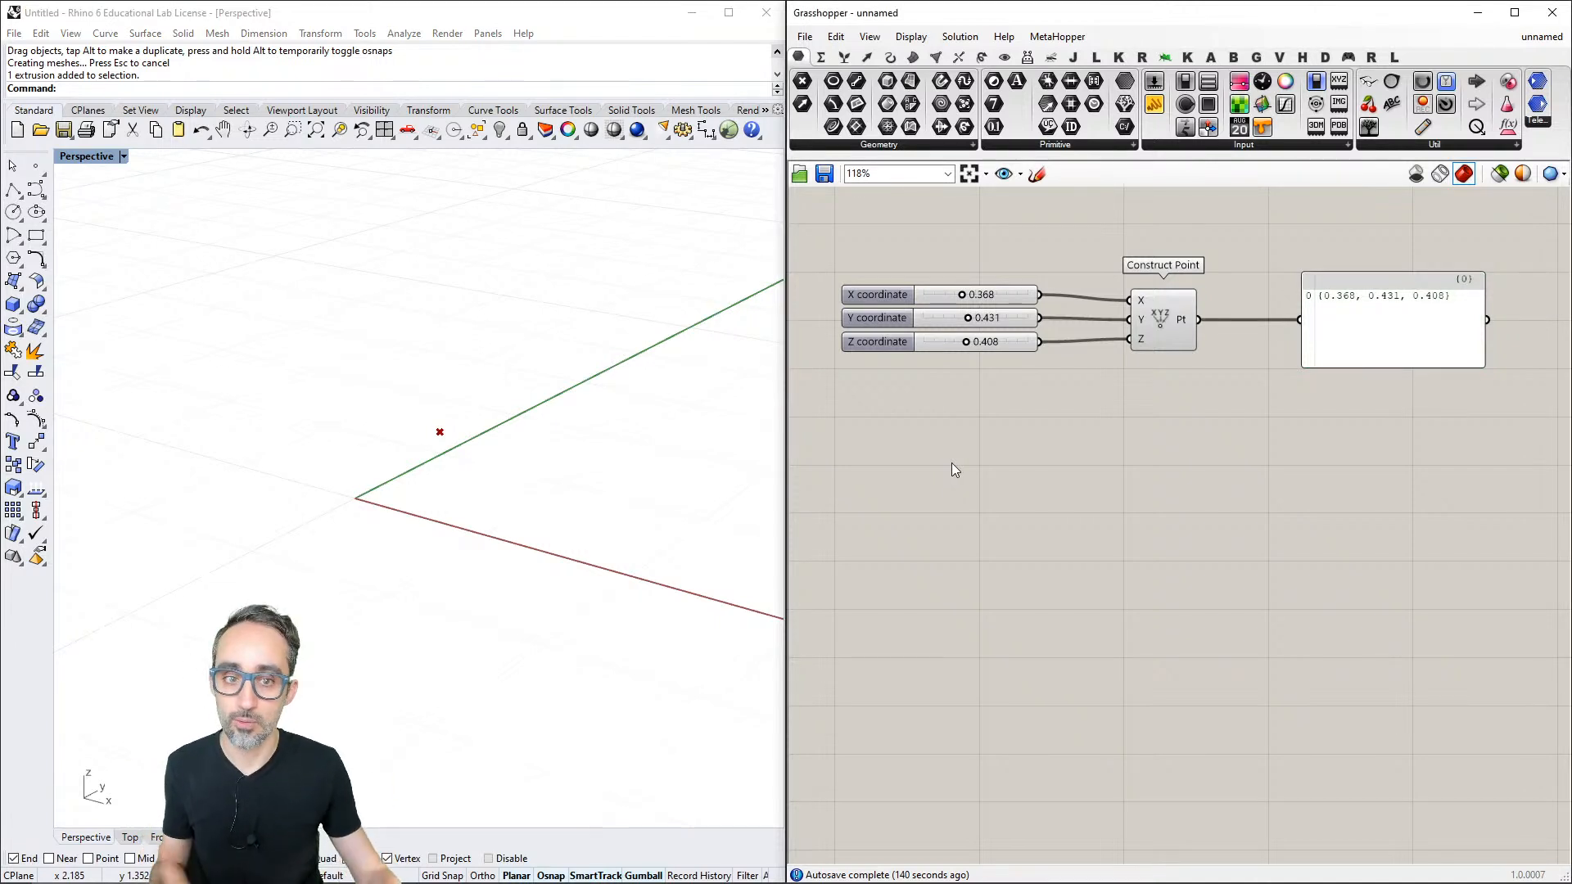
- Delete the output panel and the three coordinate sliders, keeping only the Construct Point component
drag(1467, 426, 1376, 310)
key(Delete)
drag(1061, 268, 1006, 382)
key(Delete)
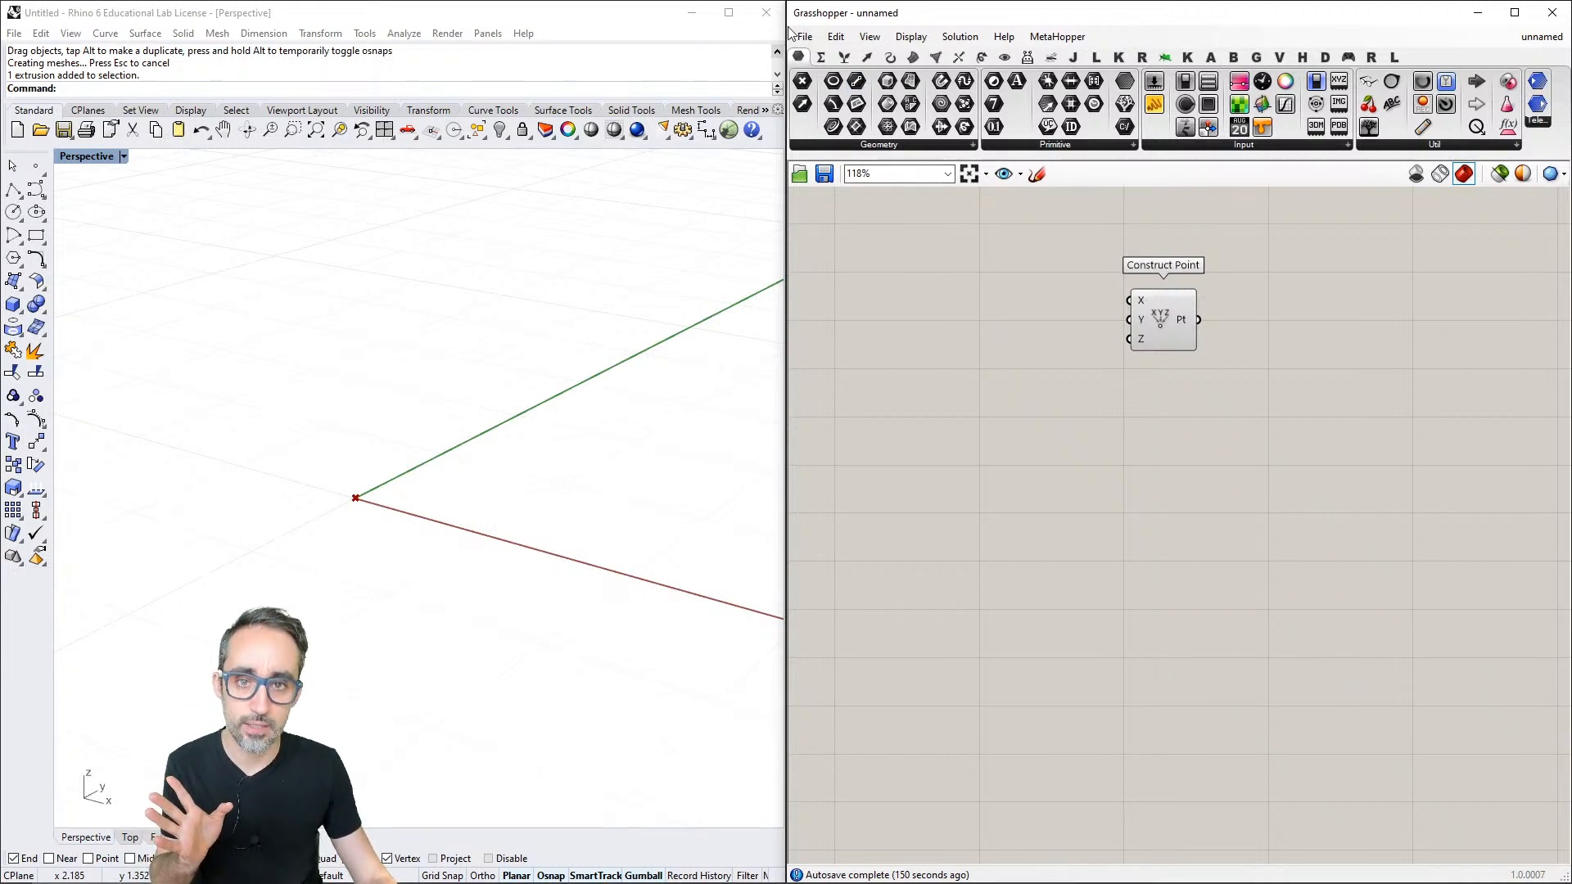
- Place a number slider beside Construct Point's inputs and adjust its value to 0.257
click(1177, 145)
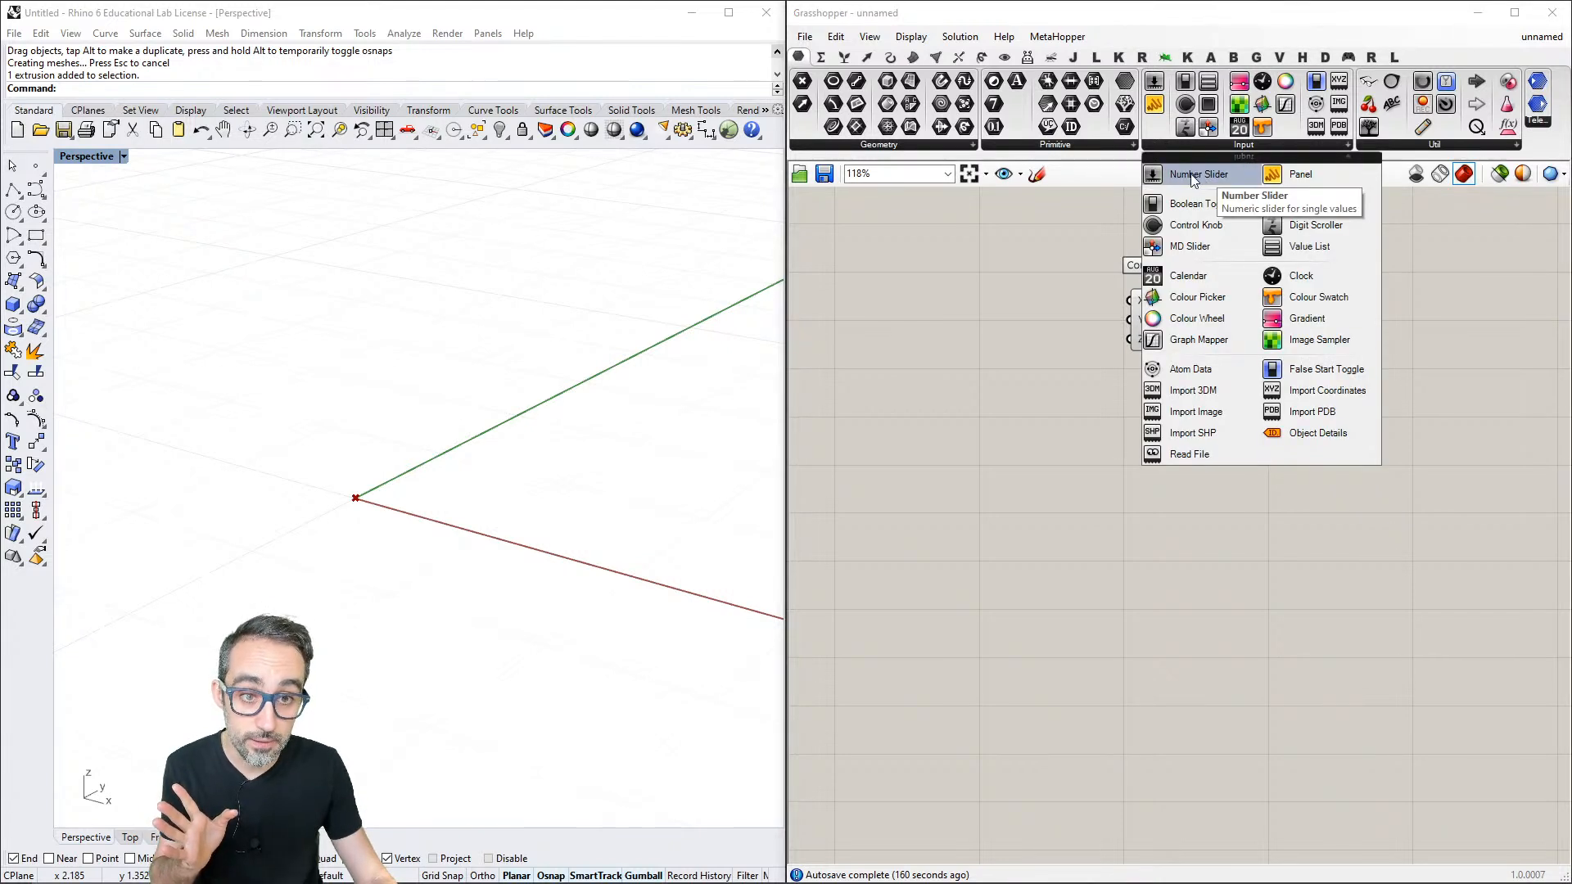
click(1196, 175)
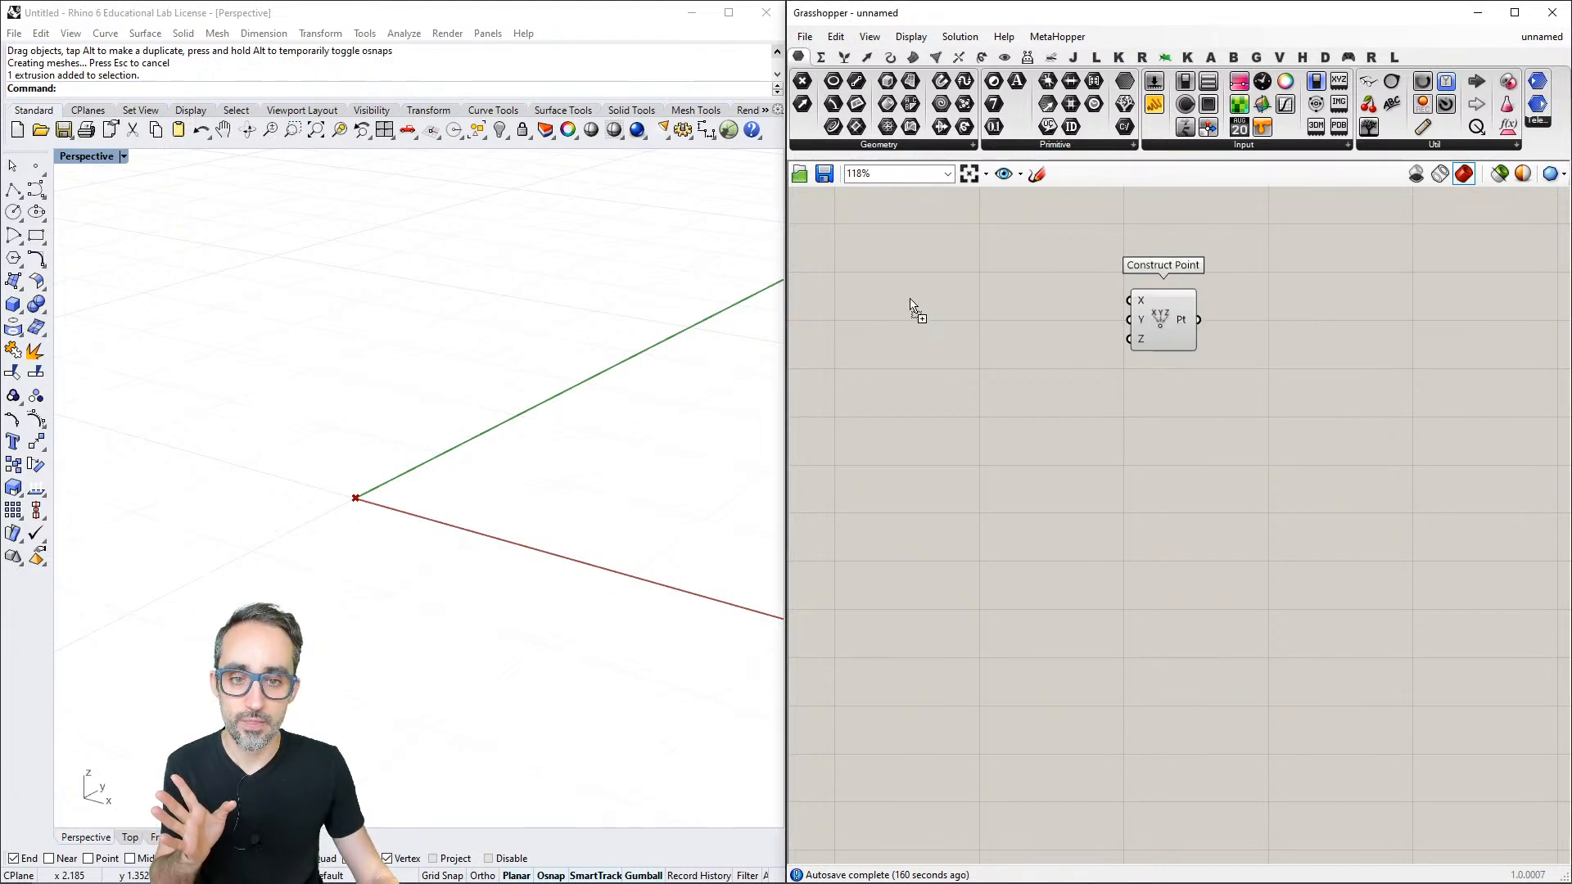
click(911, 298)
scroll(920, 318, up, 2)
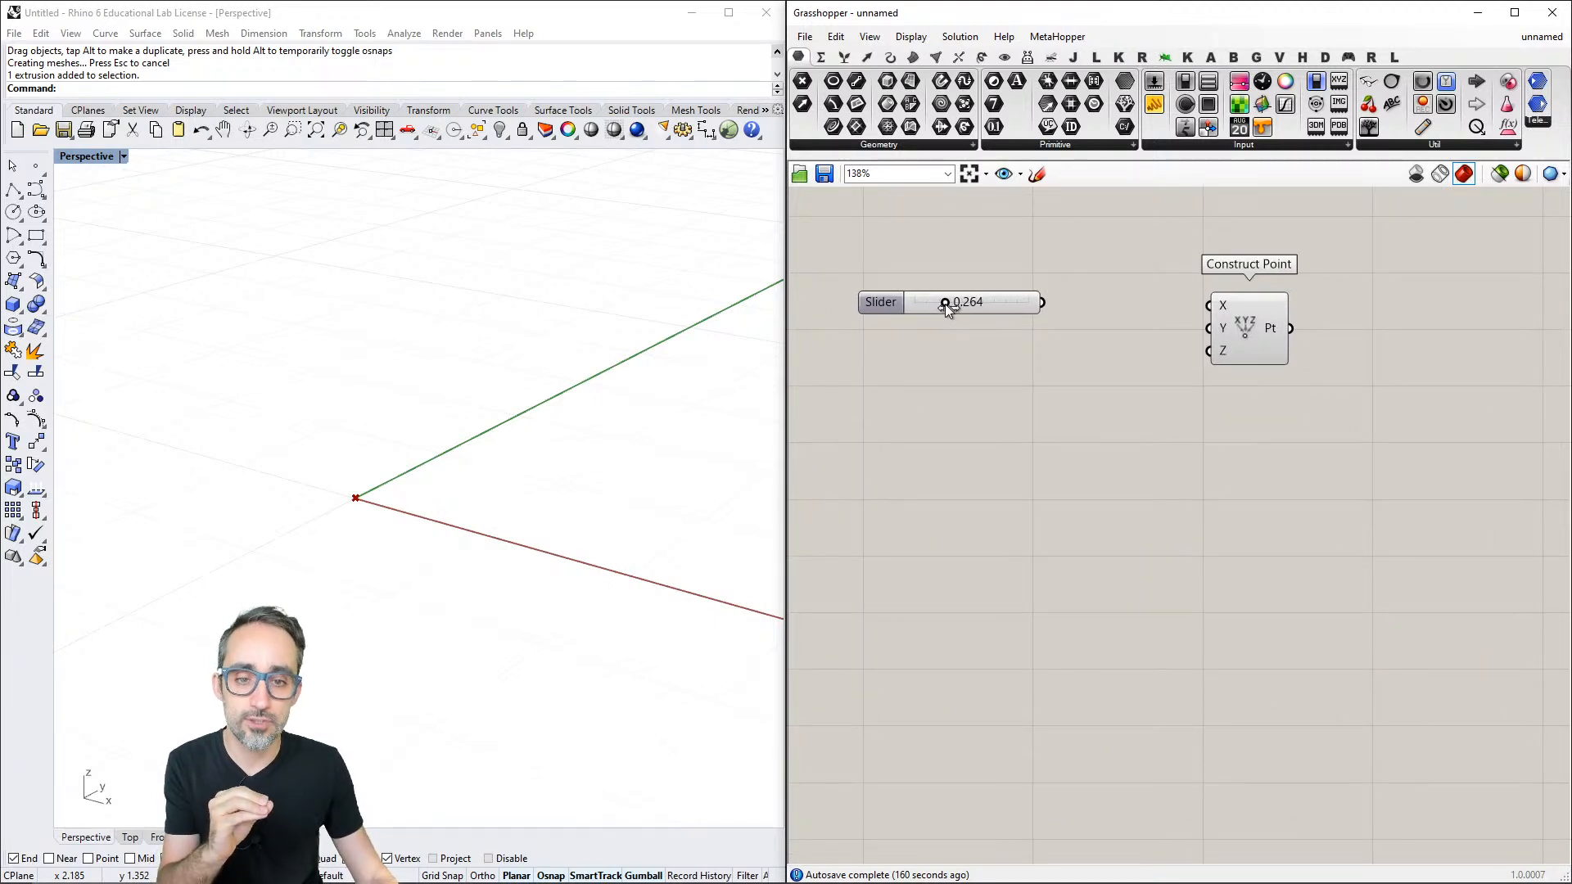
drag(1014, 306, 966, 311)
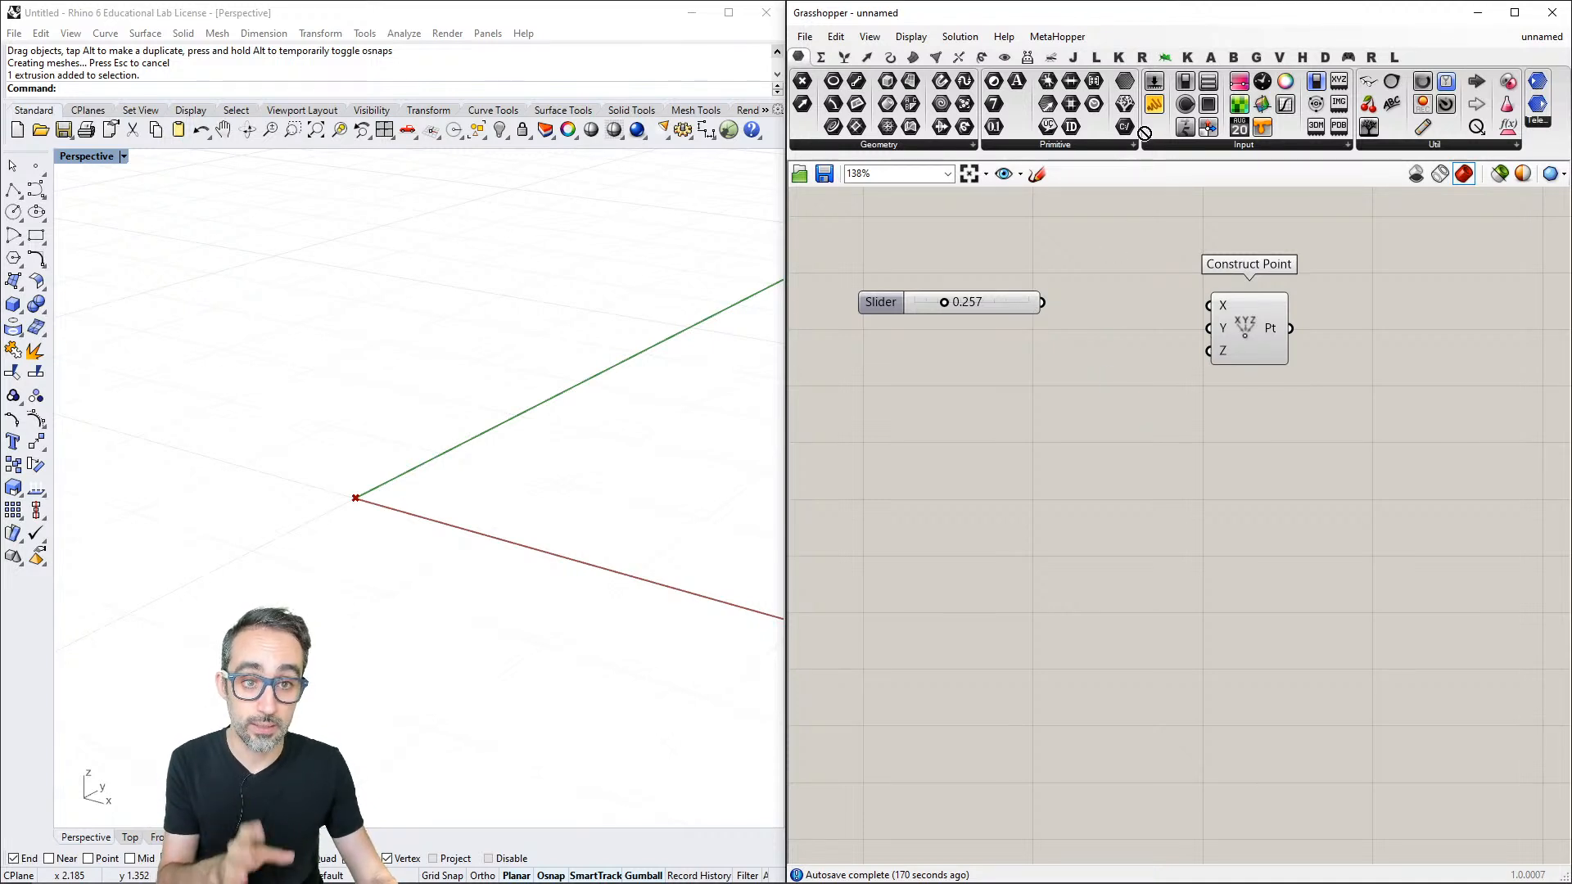
- Place a panel beneath the slider and connect the slider's output to the panel's input
drag(1144, 133, 1064, 433)
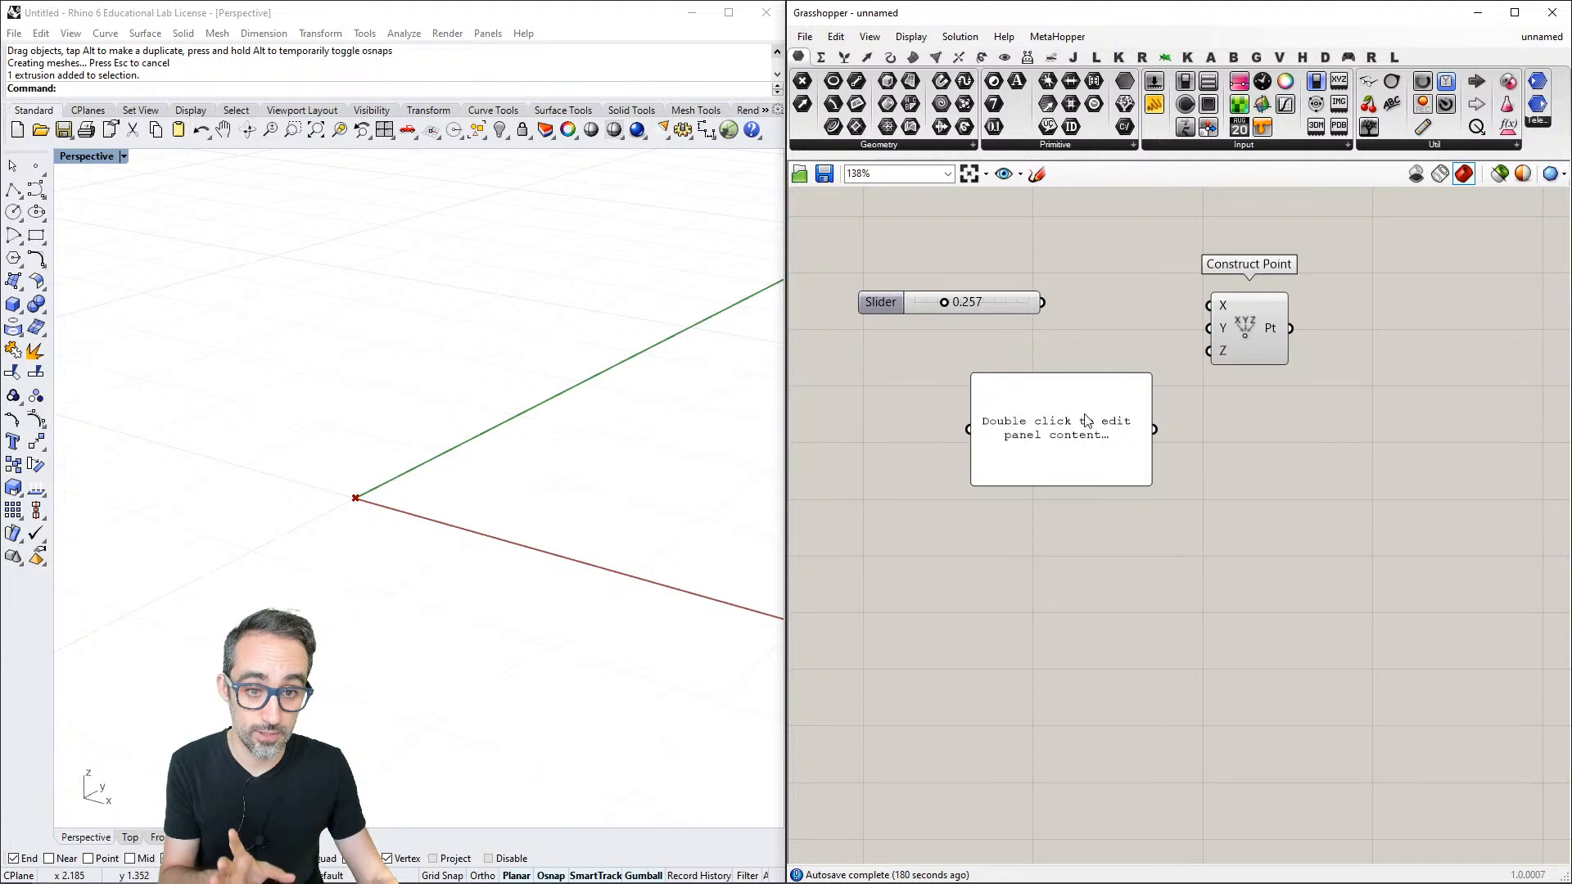
drag(1086, 422, 1088, 437)
click(1079, 340)
drag(1042, 303, 969, 443)
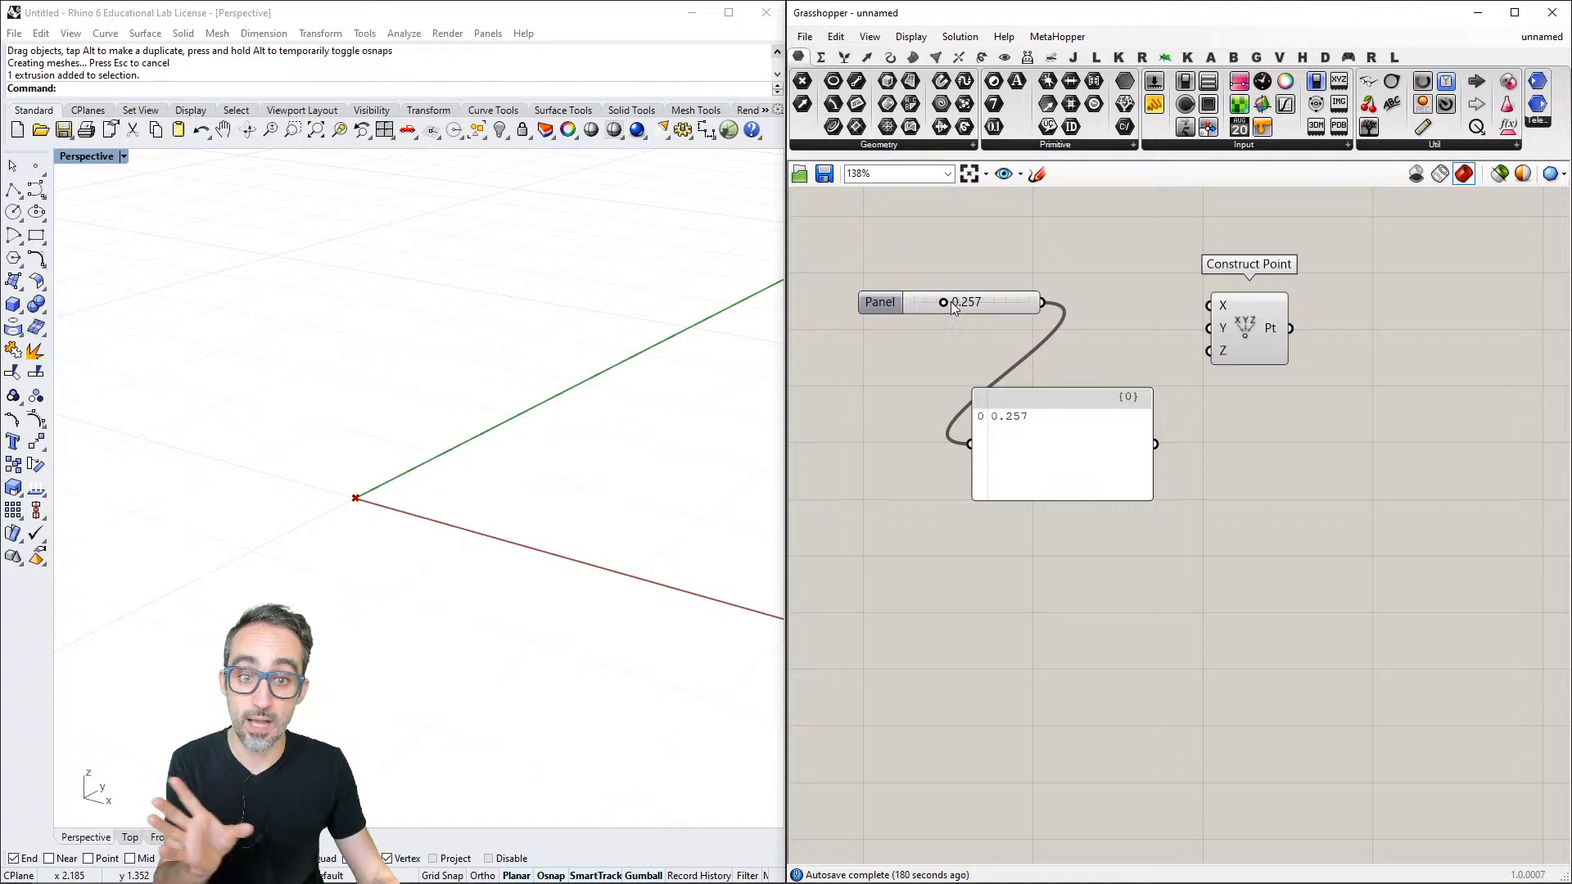
- Change the slider's value to 0.078 to test the connected panel, and delete the panel
mouse_move(945, 303)
mouse_down()
mouse_move(1011, 304)
mouse_move(923, 303)
mouse_up()
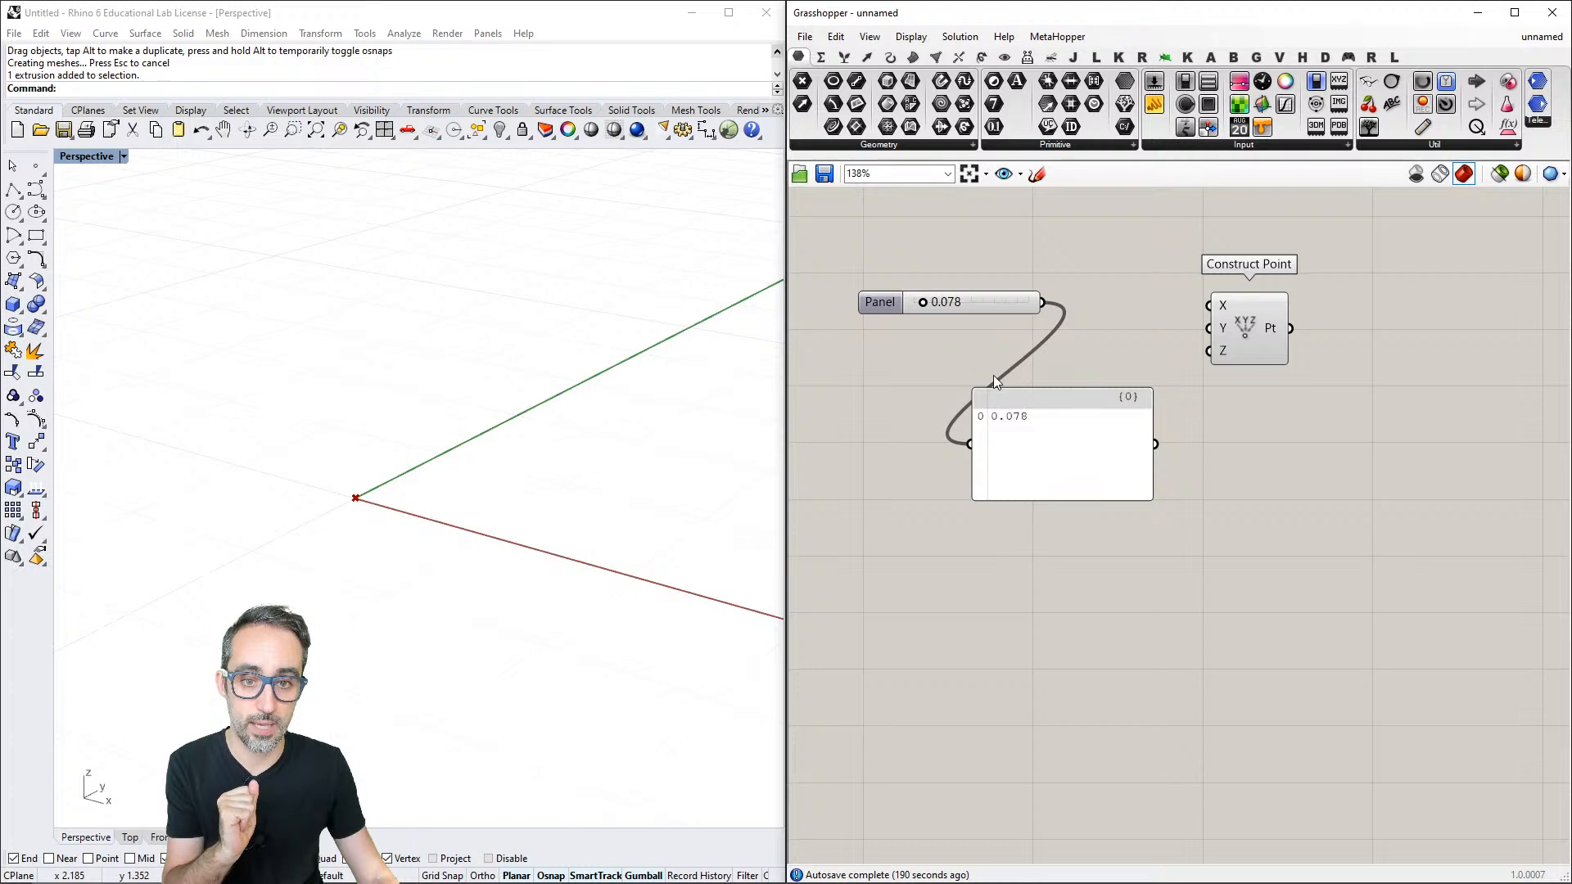
click(1040, 426)
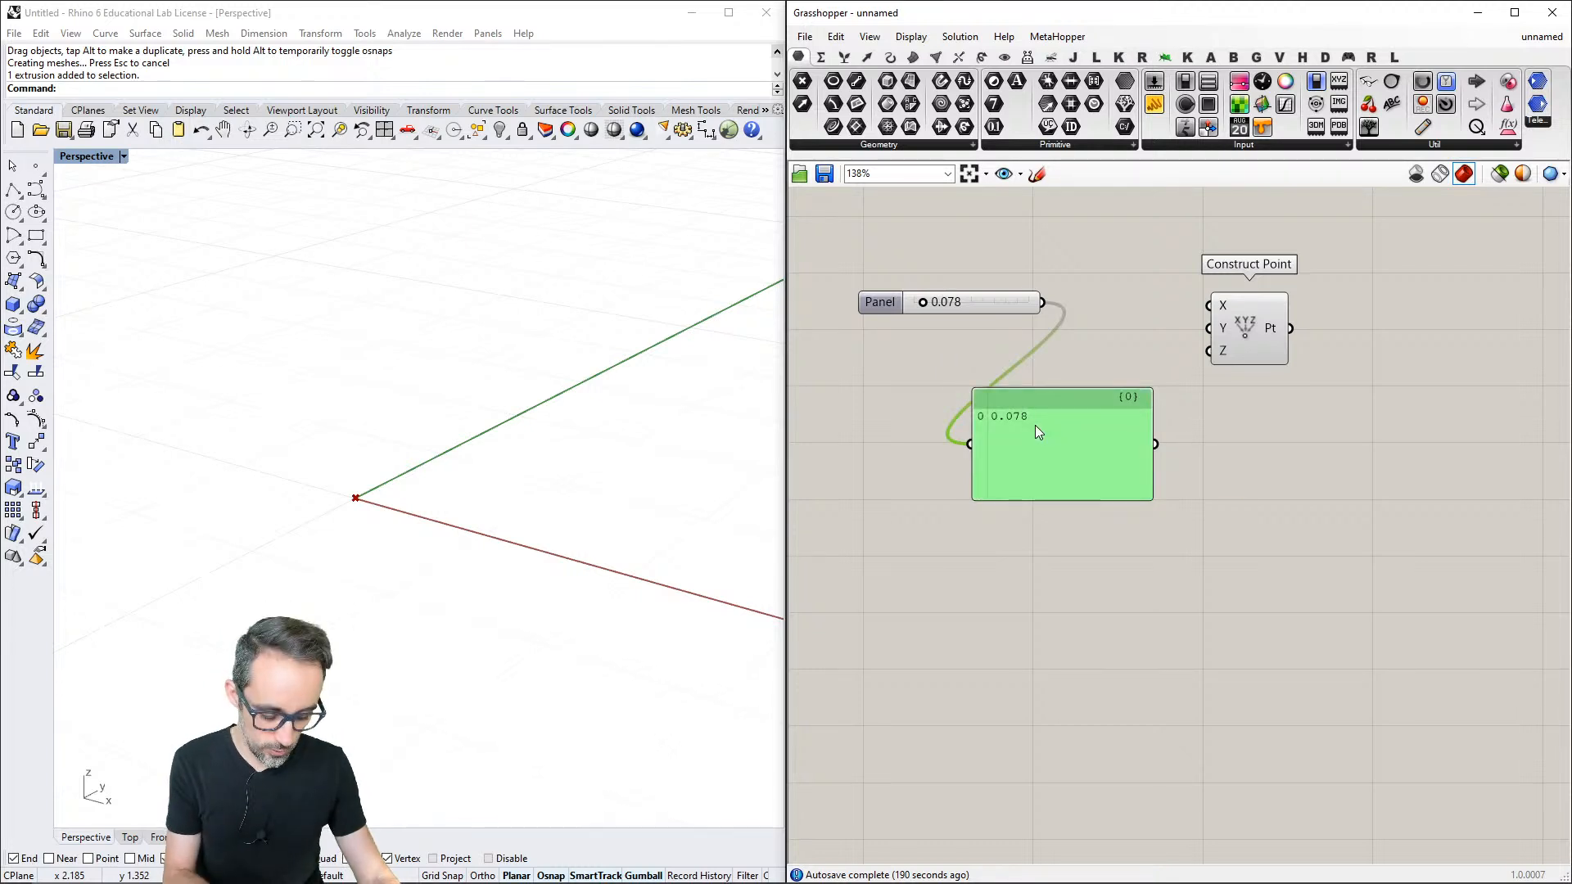
key(Delete)
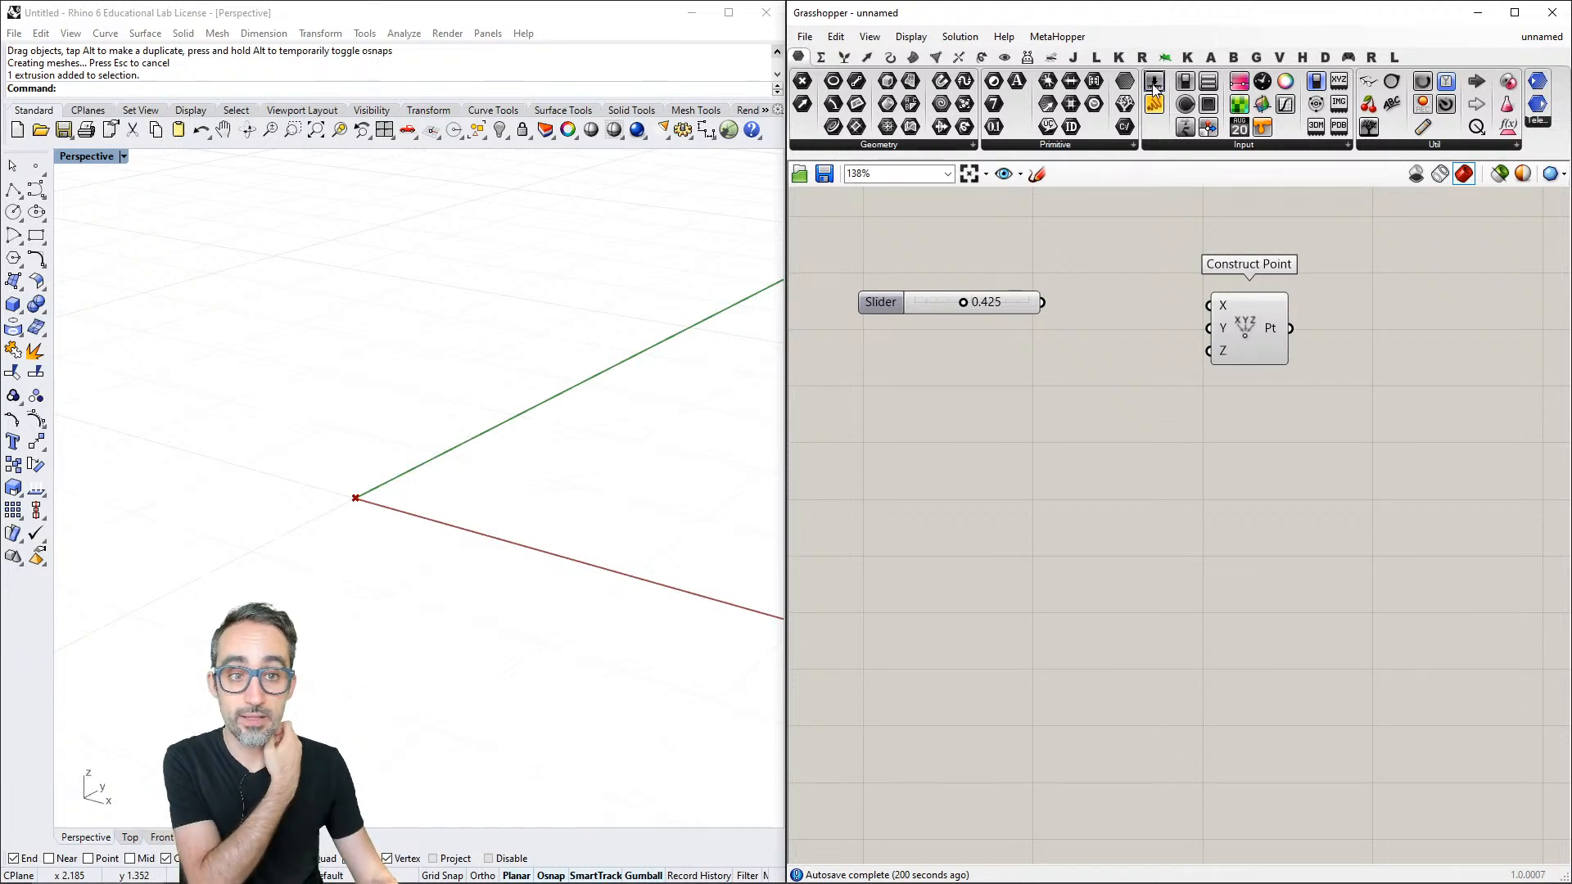
- Try out a second number slider beneath the first by setting it to 1.000, and delete it
drag(1139, 144, 1006, 393)
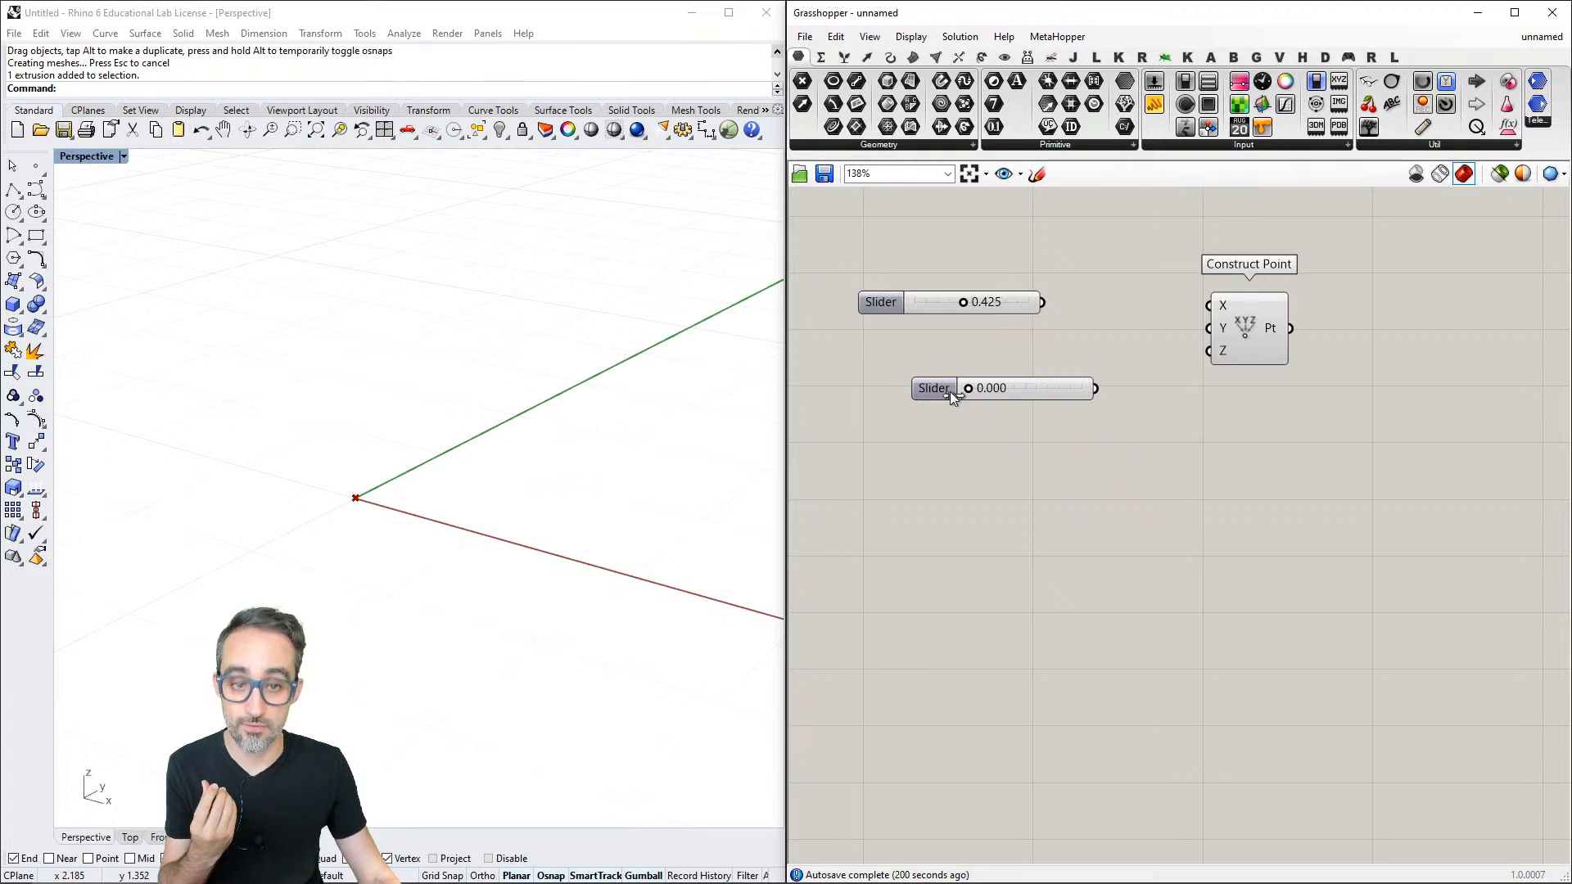
drag(966, 390, 1026, 408)
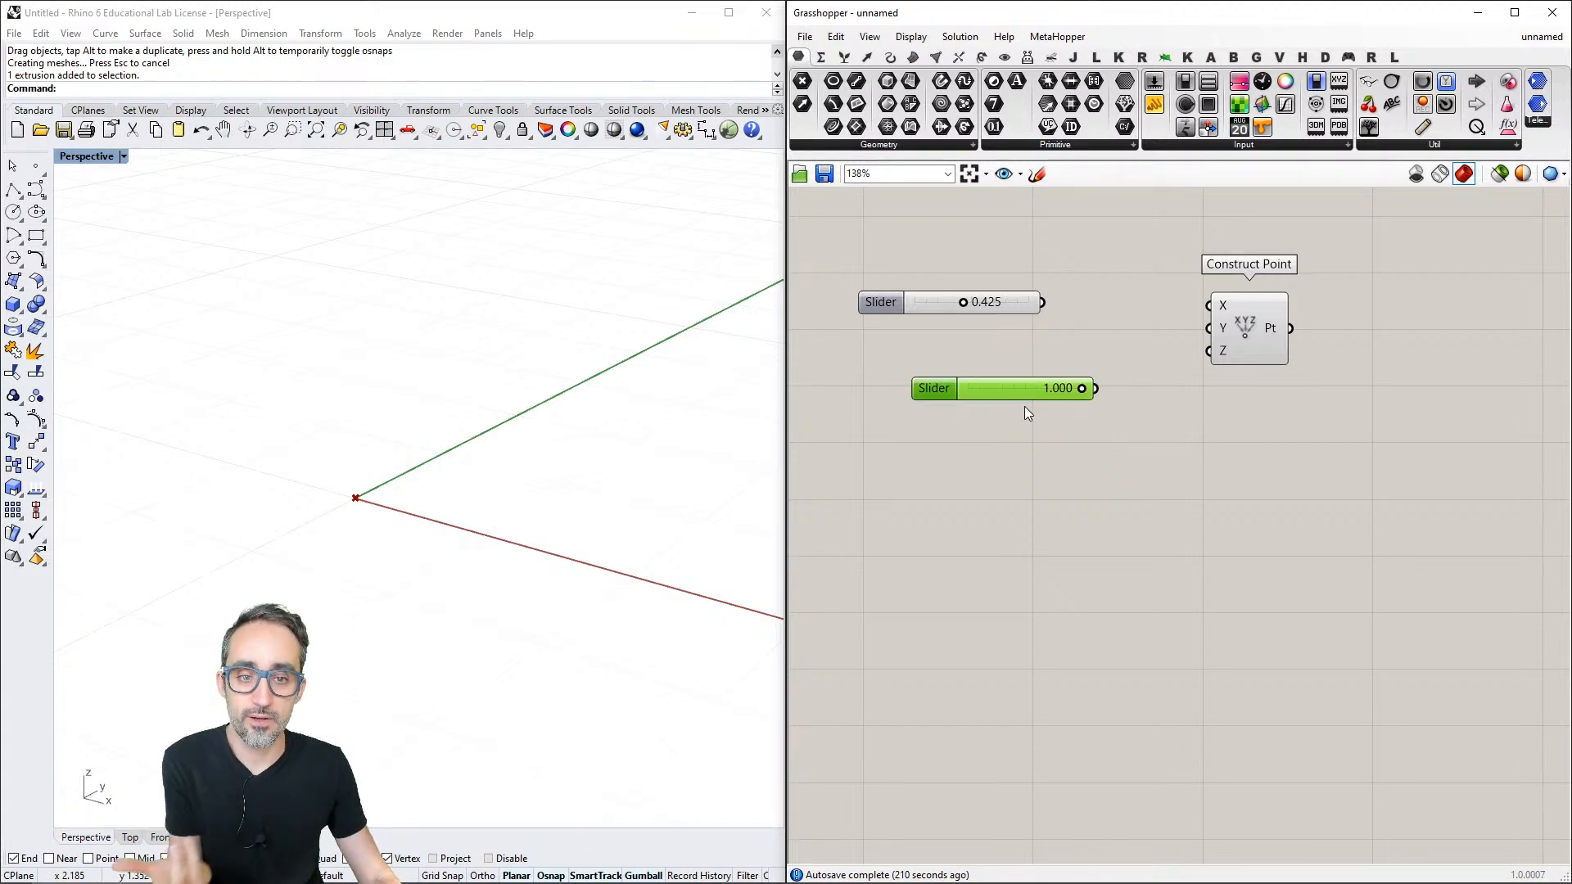
key(Delete)
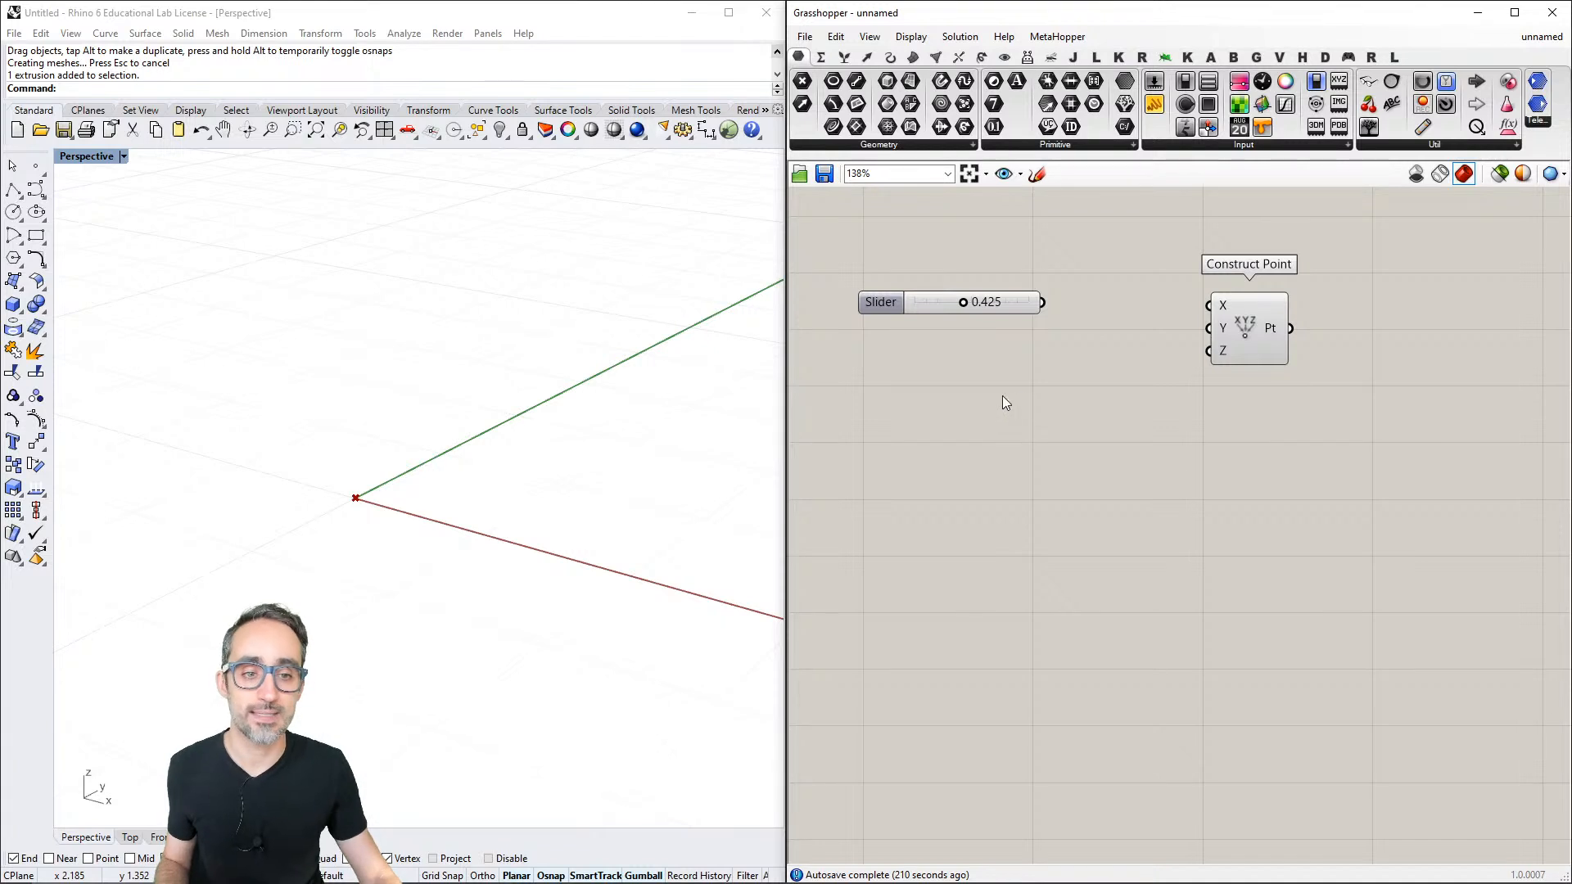
- Rename the slider "X COORDINATE" and move it slightly farther away from Construct Point
scroll(1200, 408, down, 1)
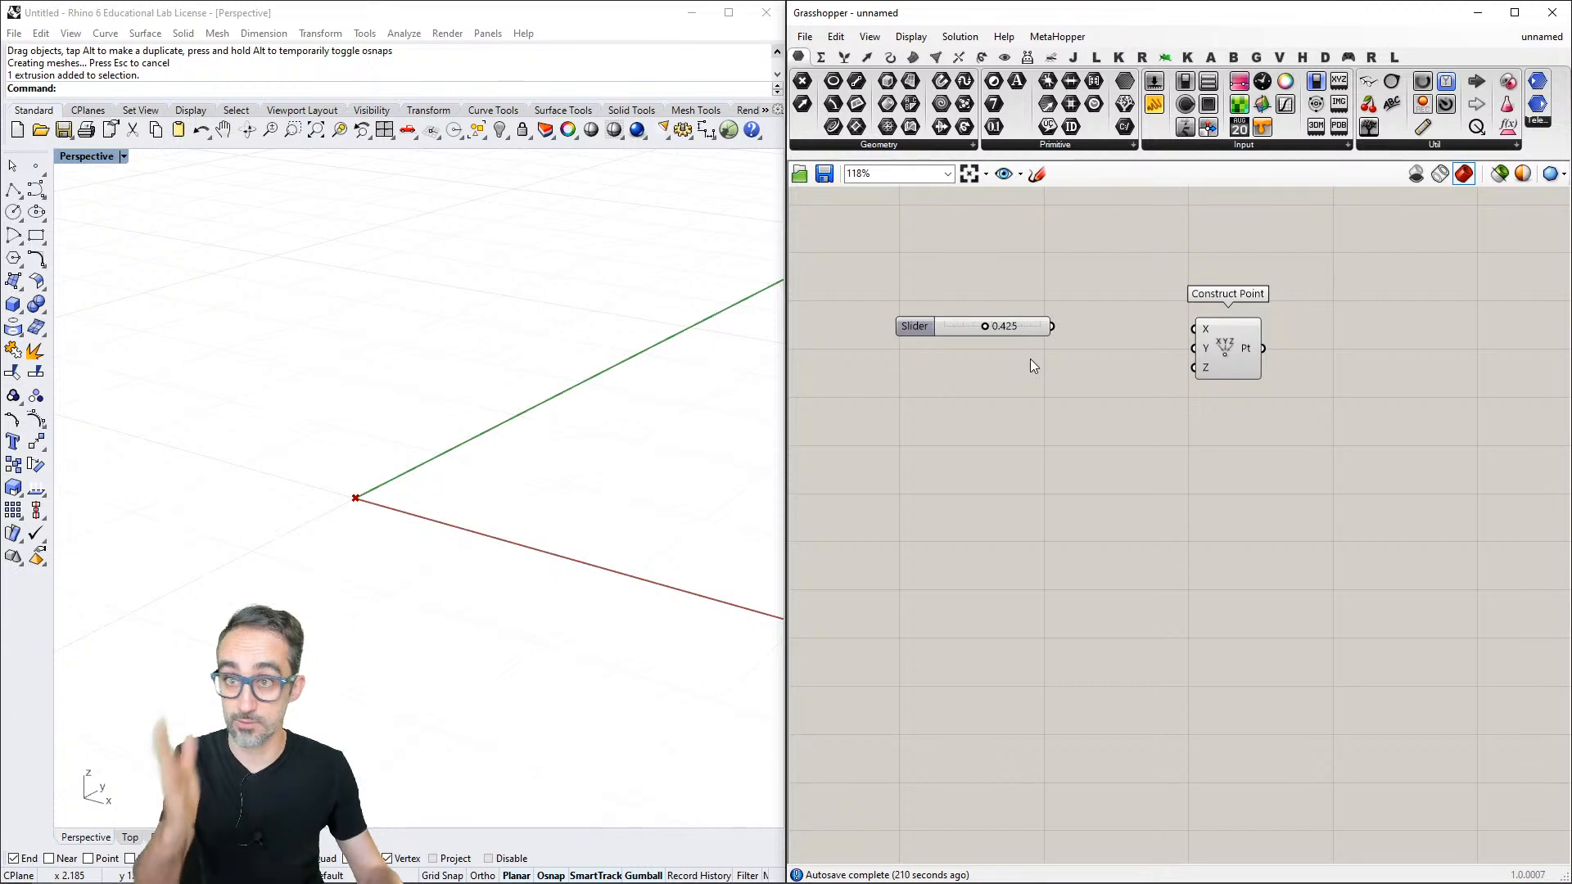
mouse_move(653, 537)
right_down()
mouse_move(646, 519)
mouse_move(629, 545)
right_up()
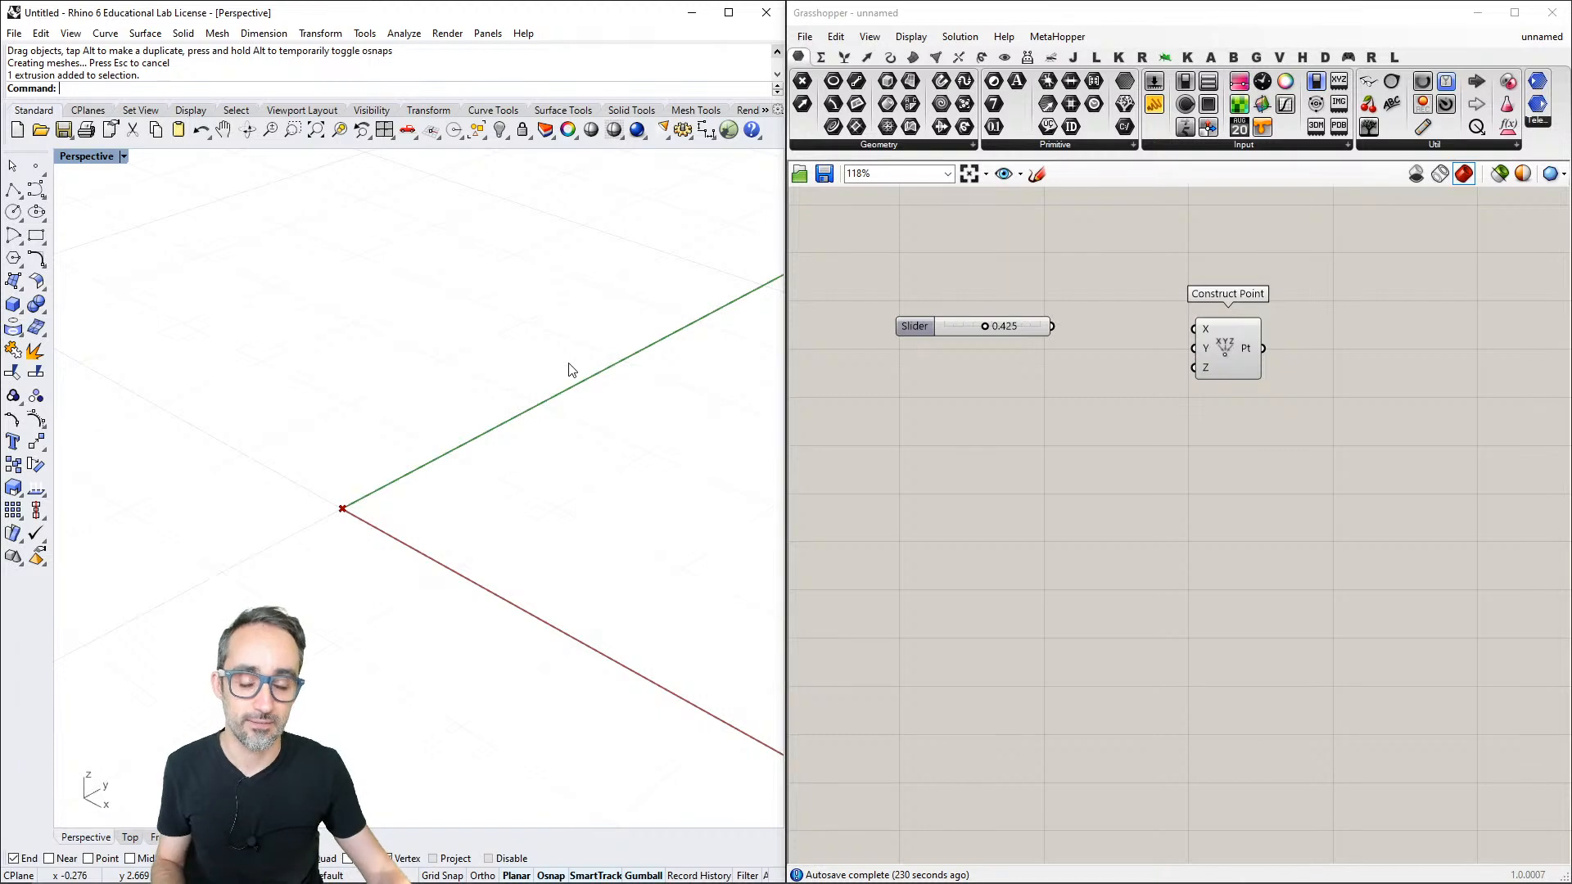
scroll(919, 447, up, 1)
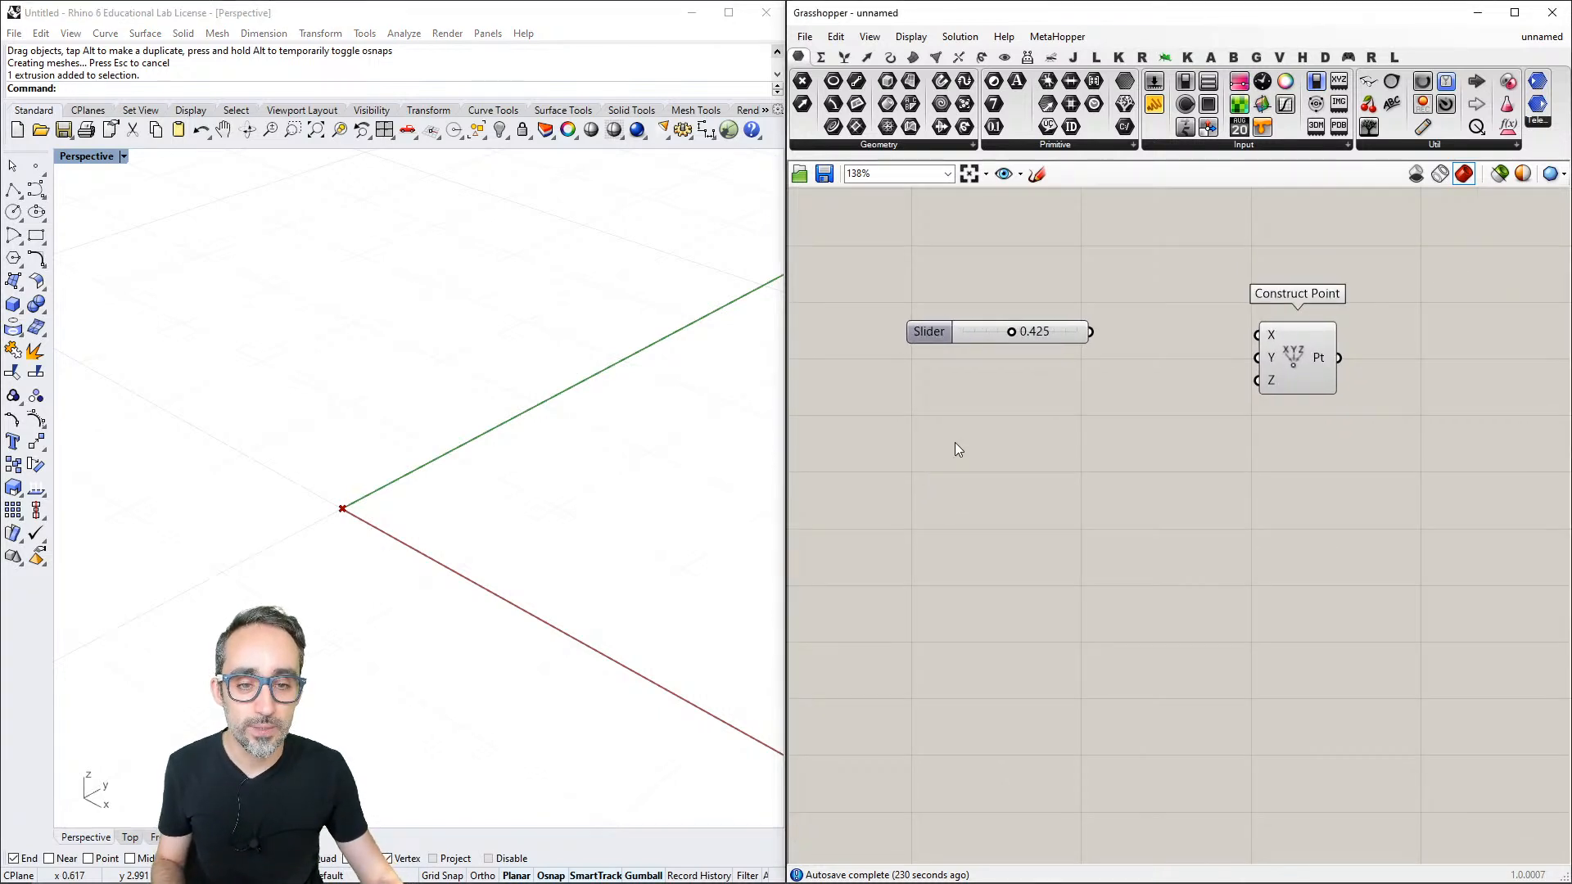
right_click(984, 336)
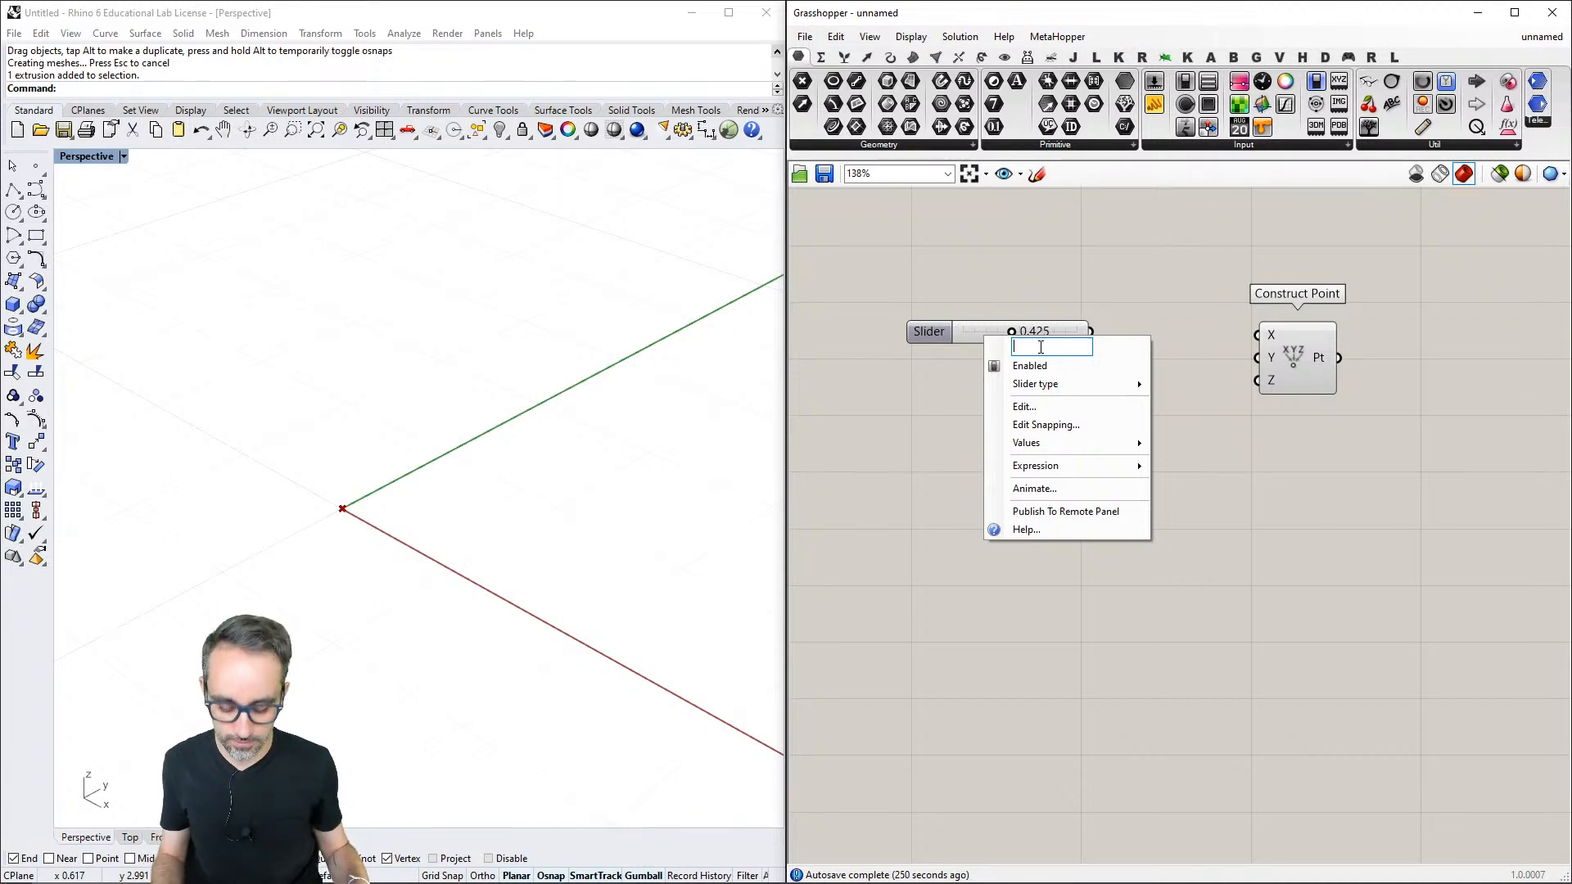
text(X COORDINATE)
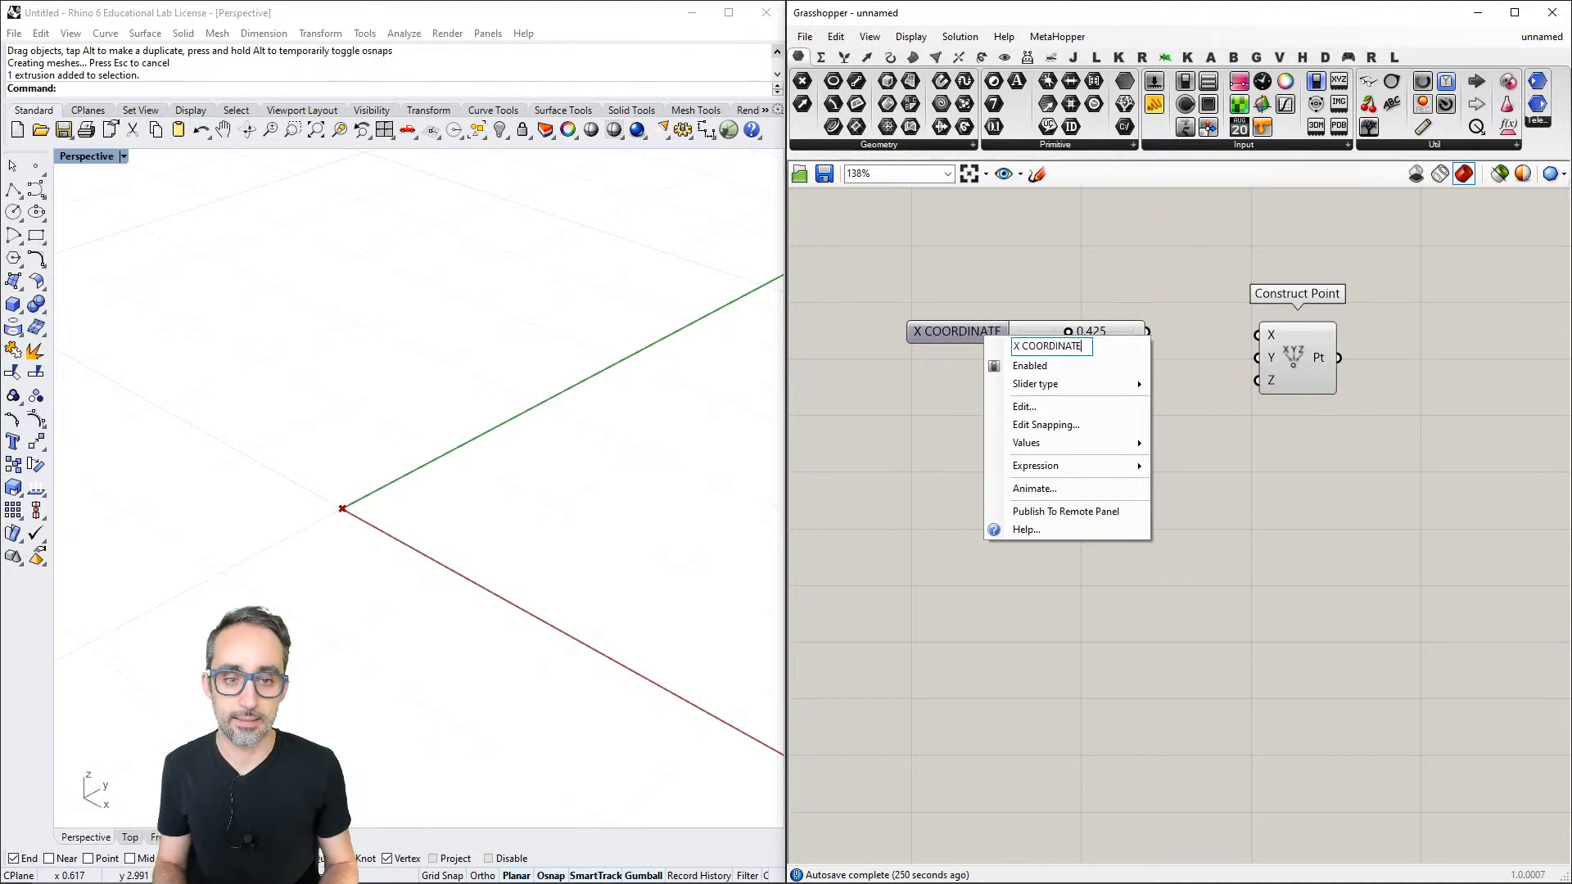
key(Return)
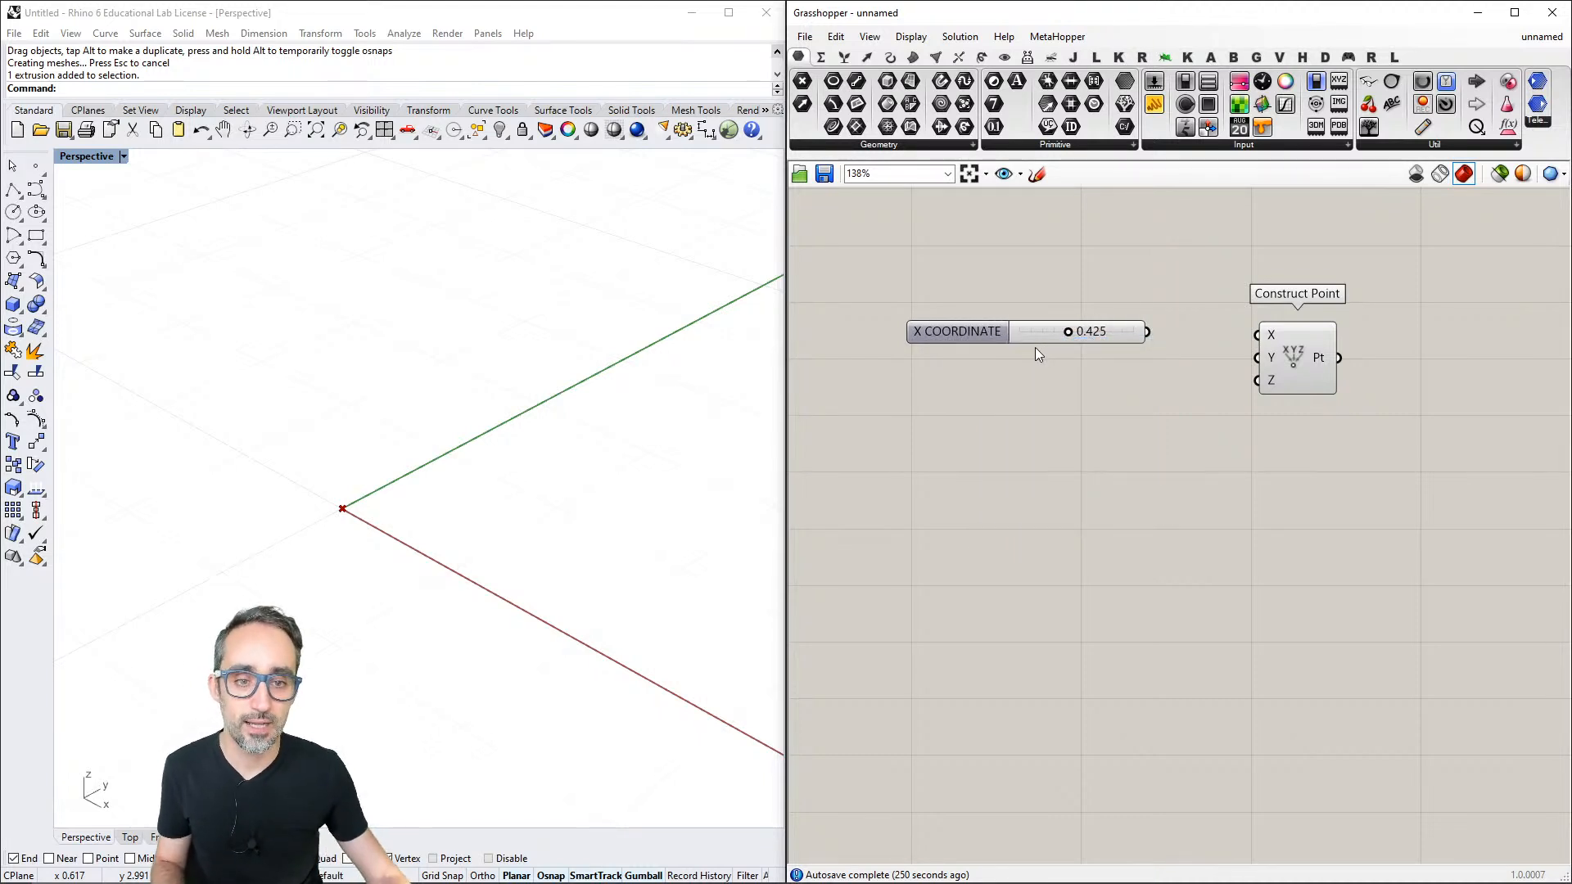
drag(963, 334, 908, 333)
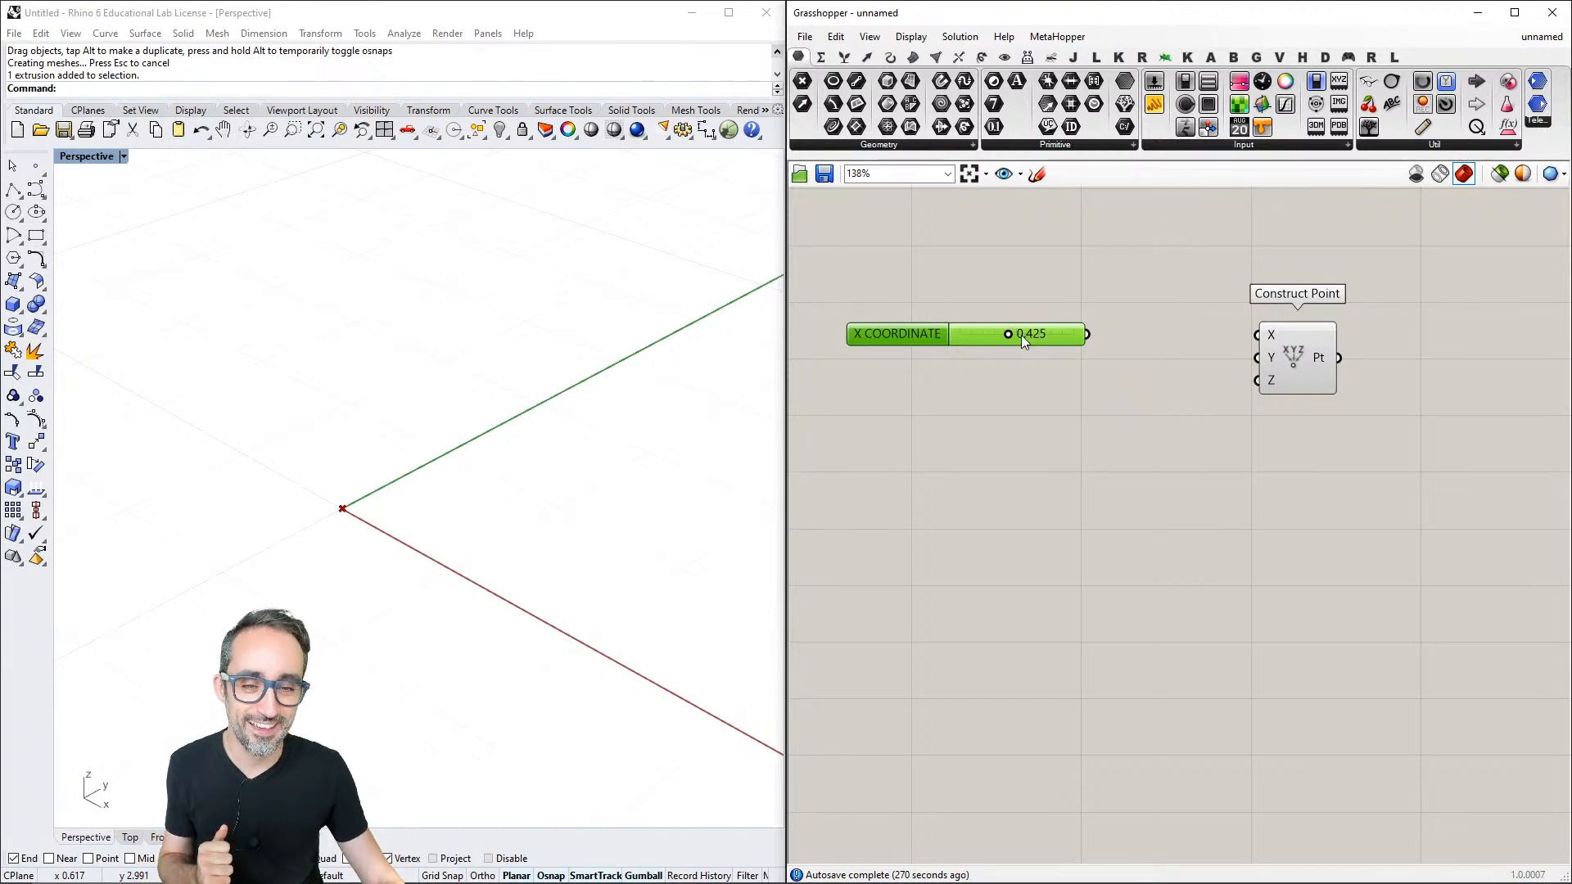
- Set the X COORDINATE slider's maximum to 10 and move its value to 10.000
right_click(985, 340)
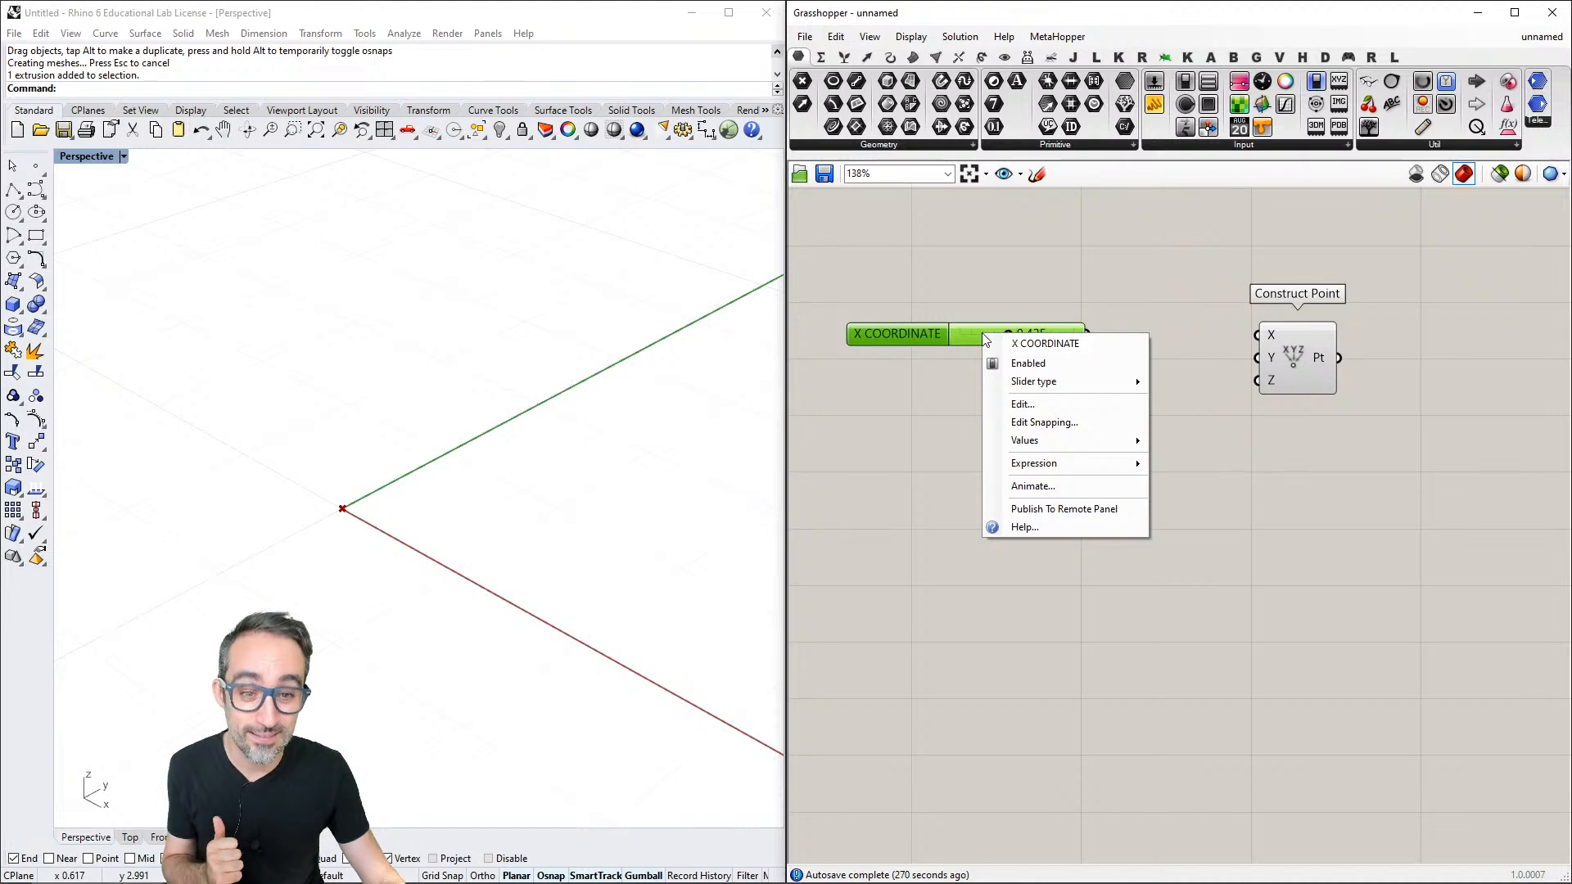
click(1042, 410)
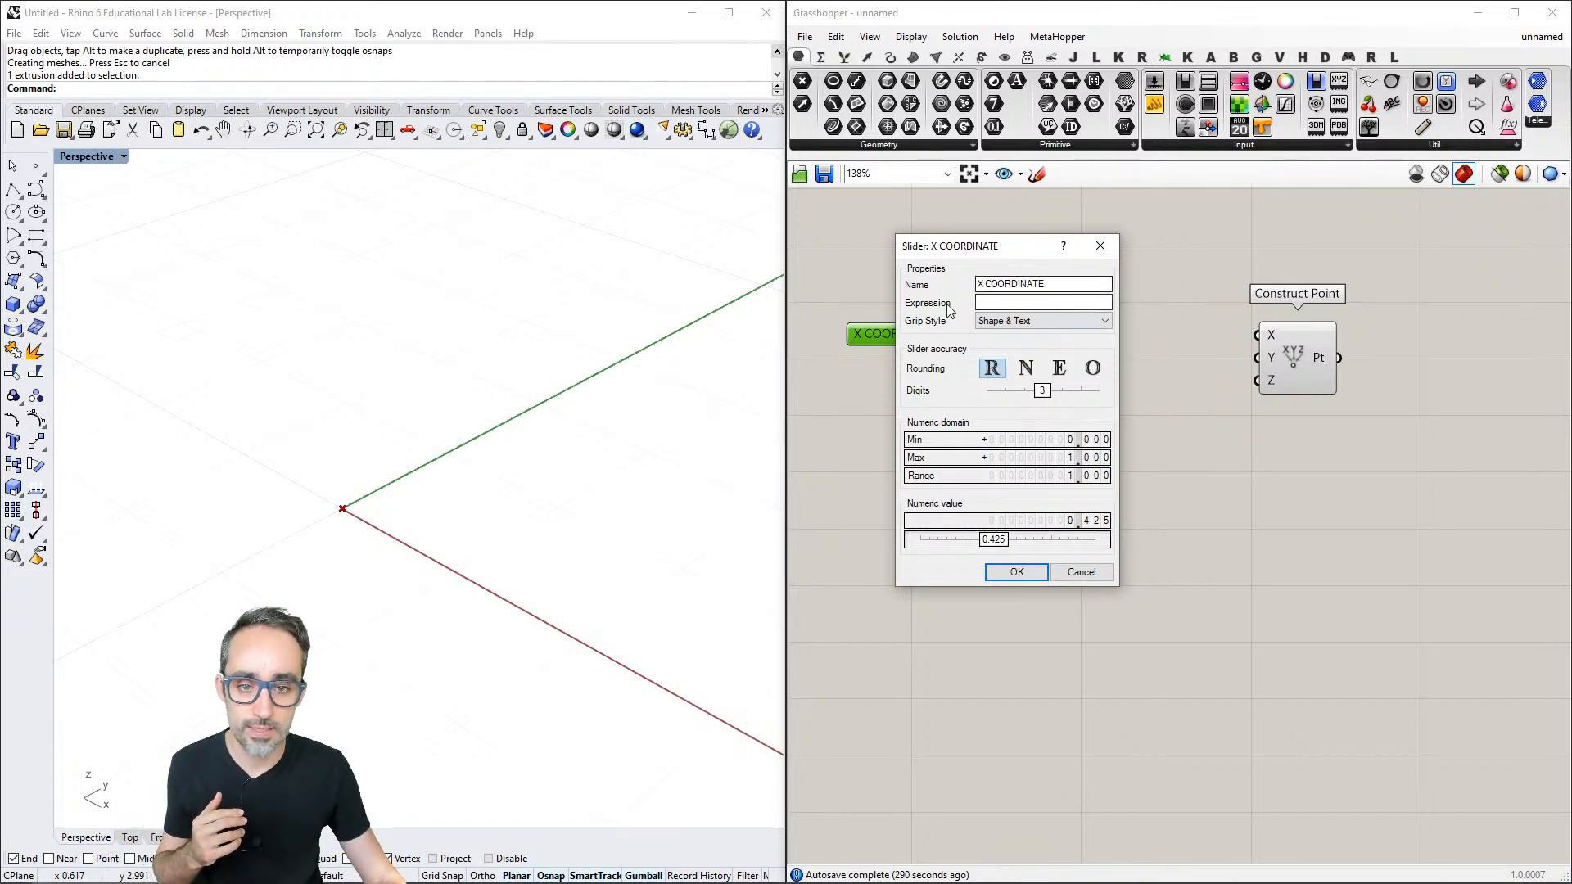
drag(1046, 284, 956, 286)
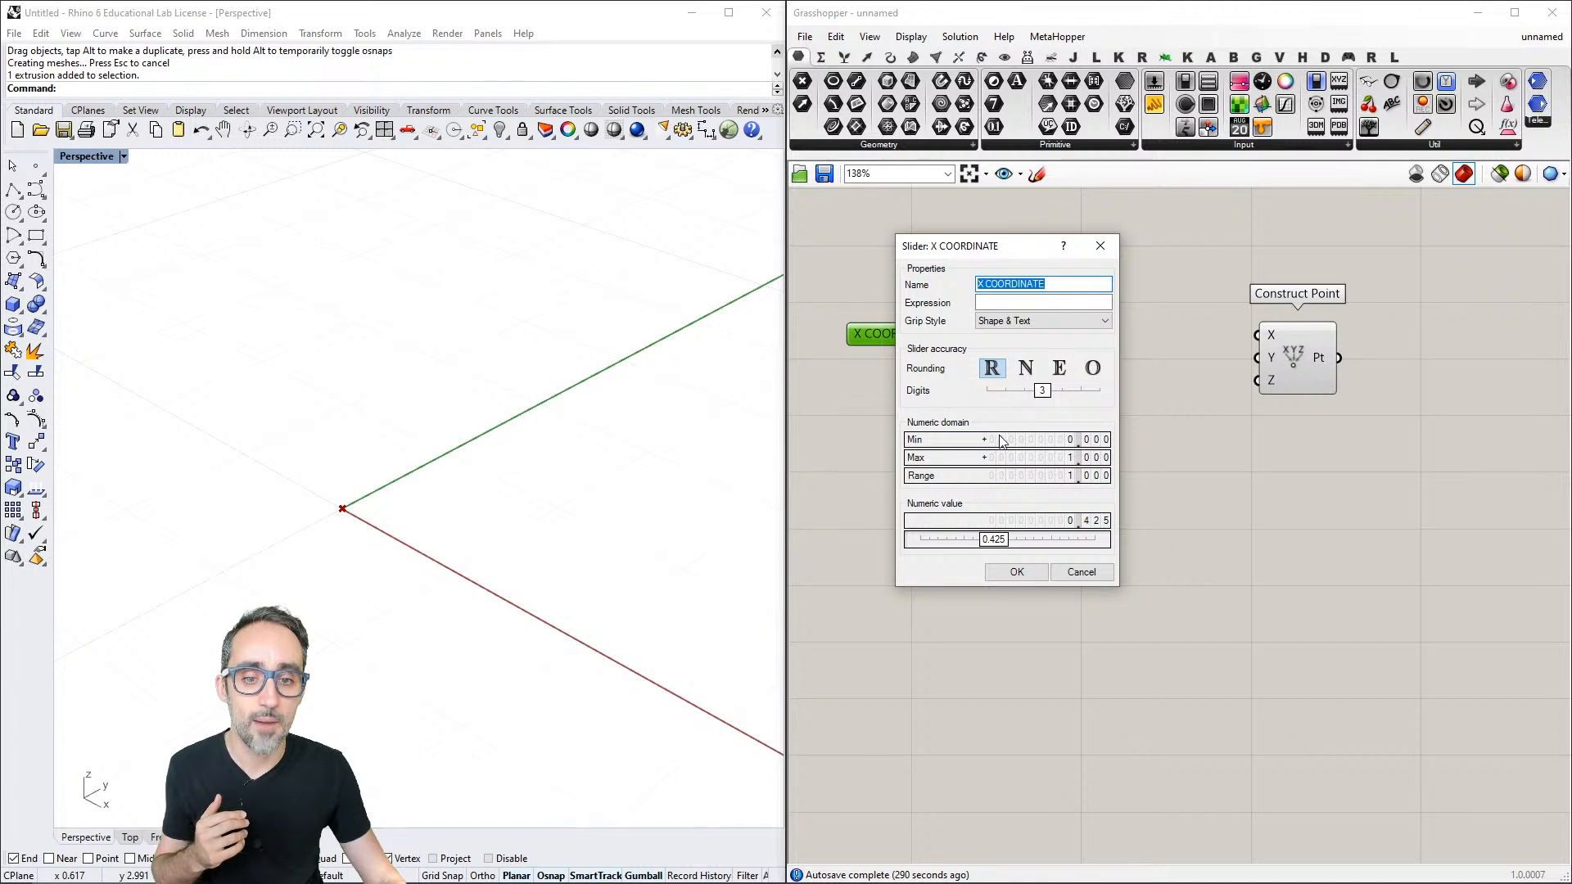
double_click(955, 443)
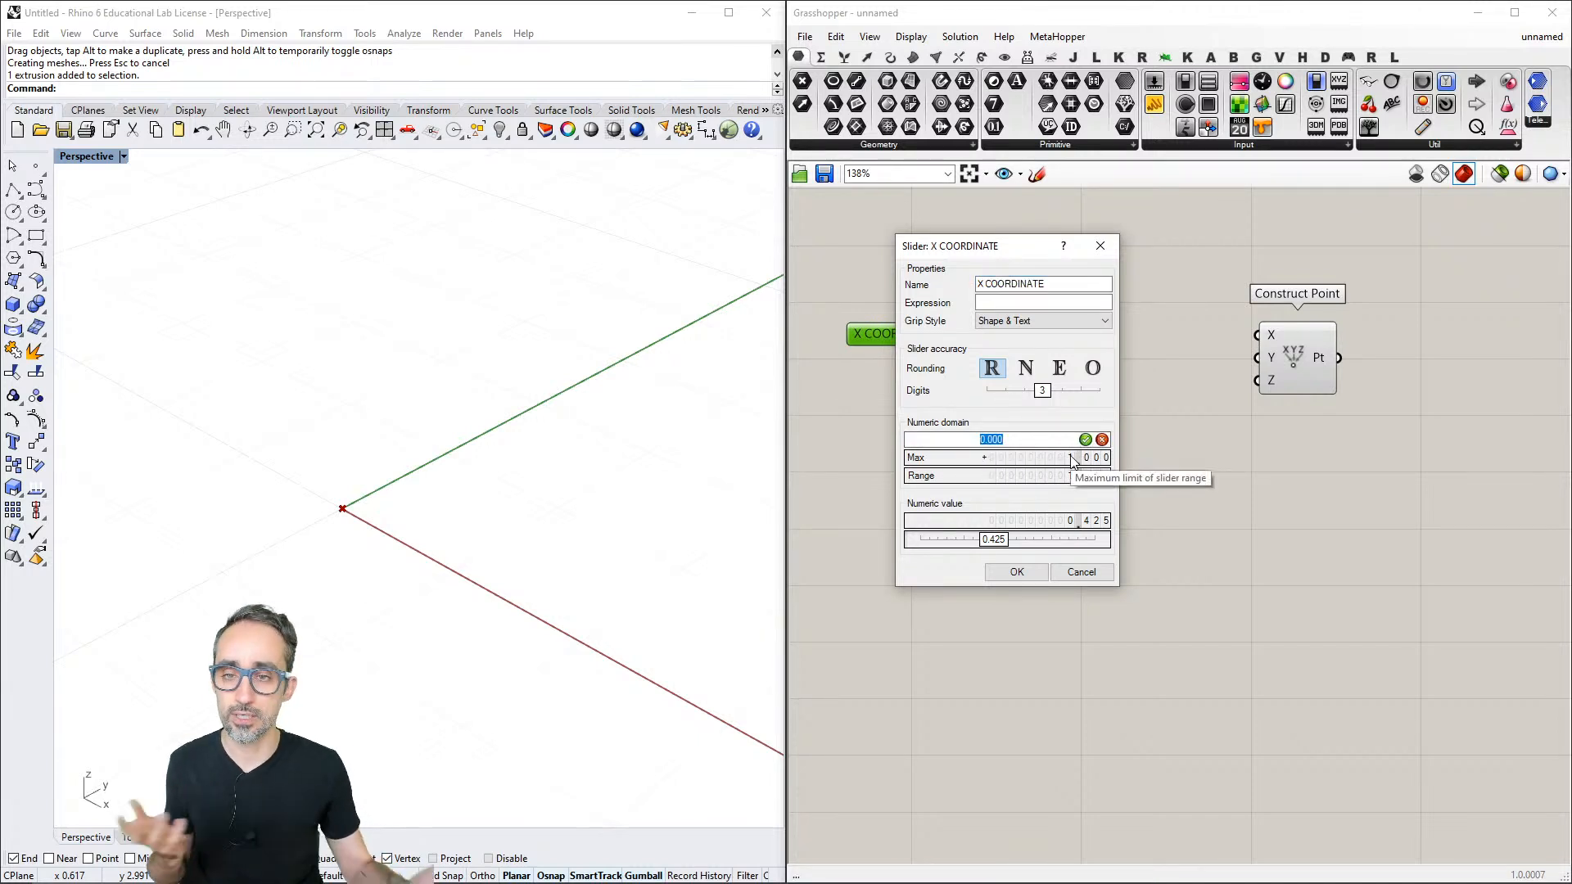
double_click(1072, 458)
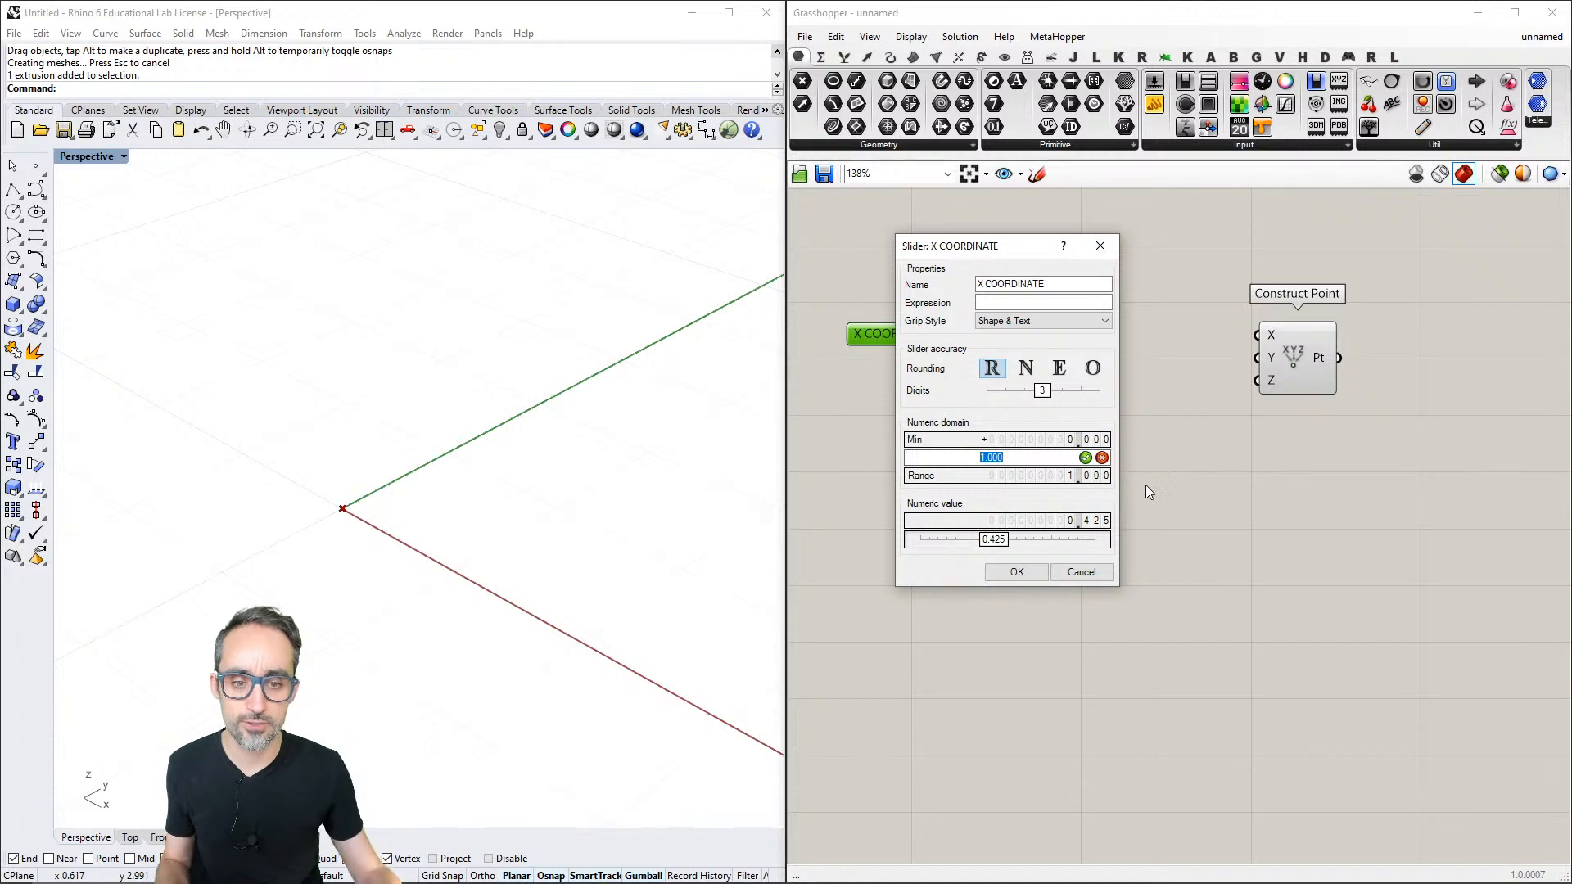
text(10)
key(Return)
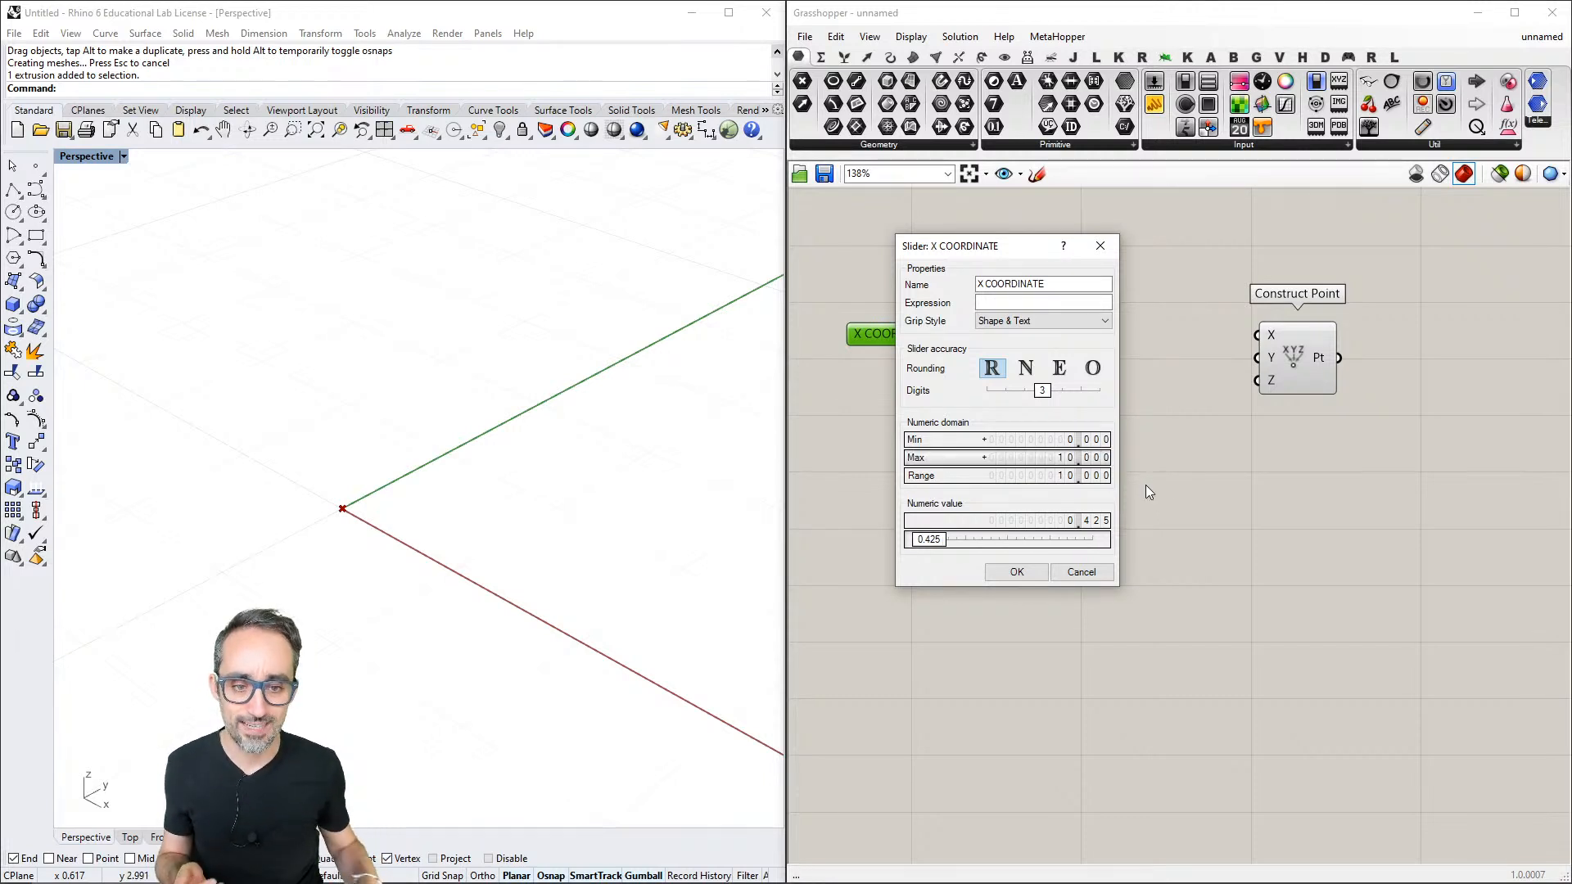
click(1016, 572)
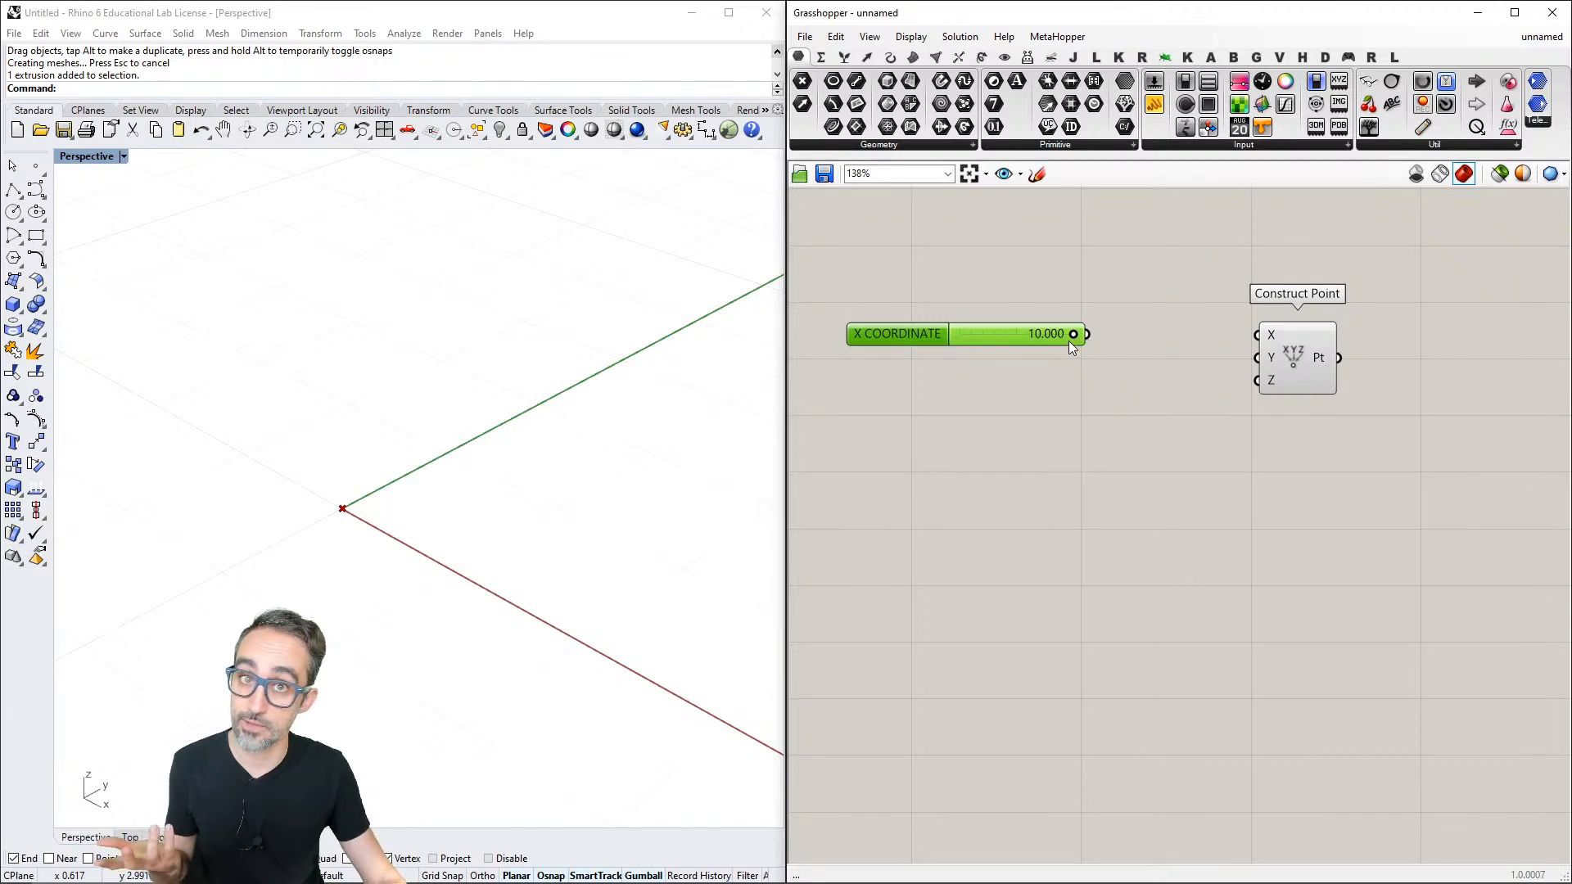
click(1013, 360)
- Set the minimum of the X COORDINATE slider's numeric domain to -10
right_click(1005, 336)
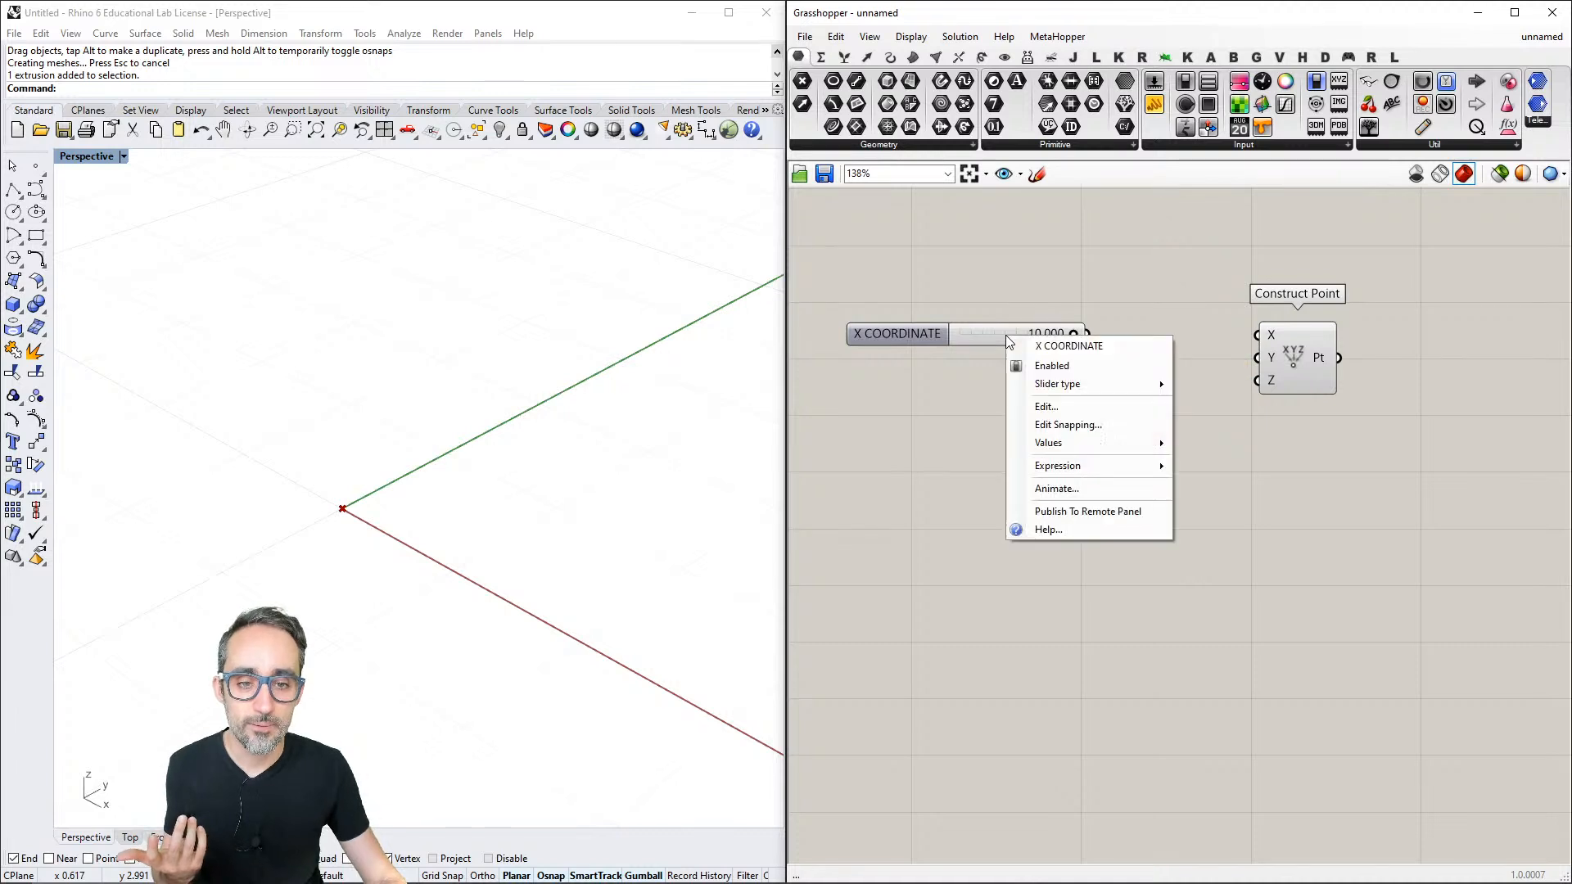
click(1036, 409)
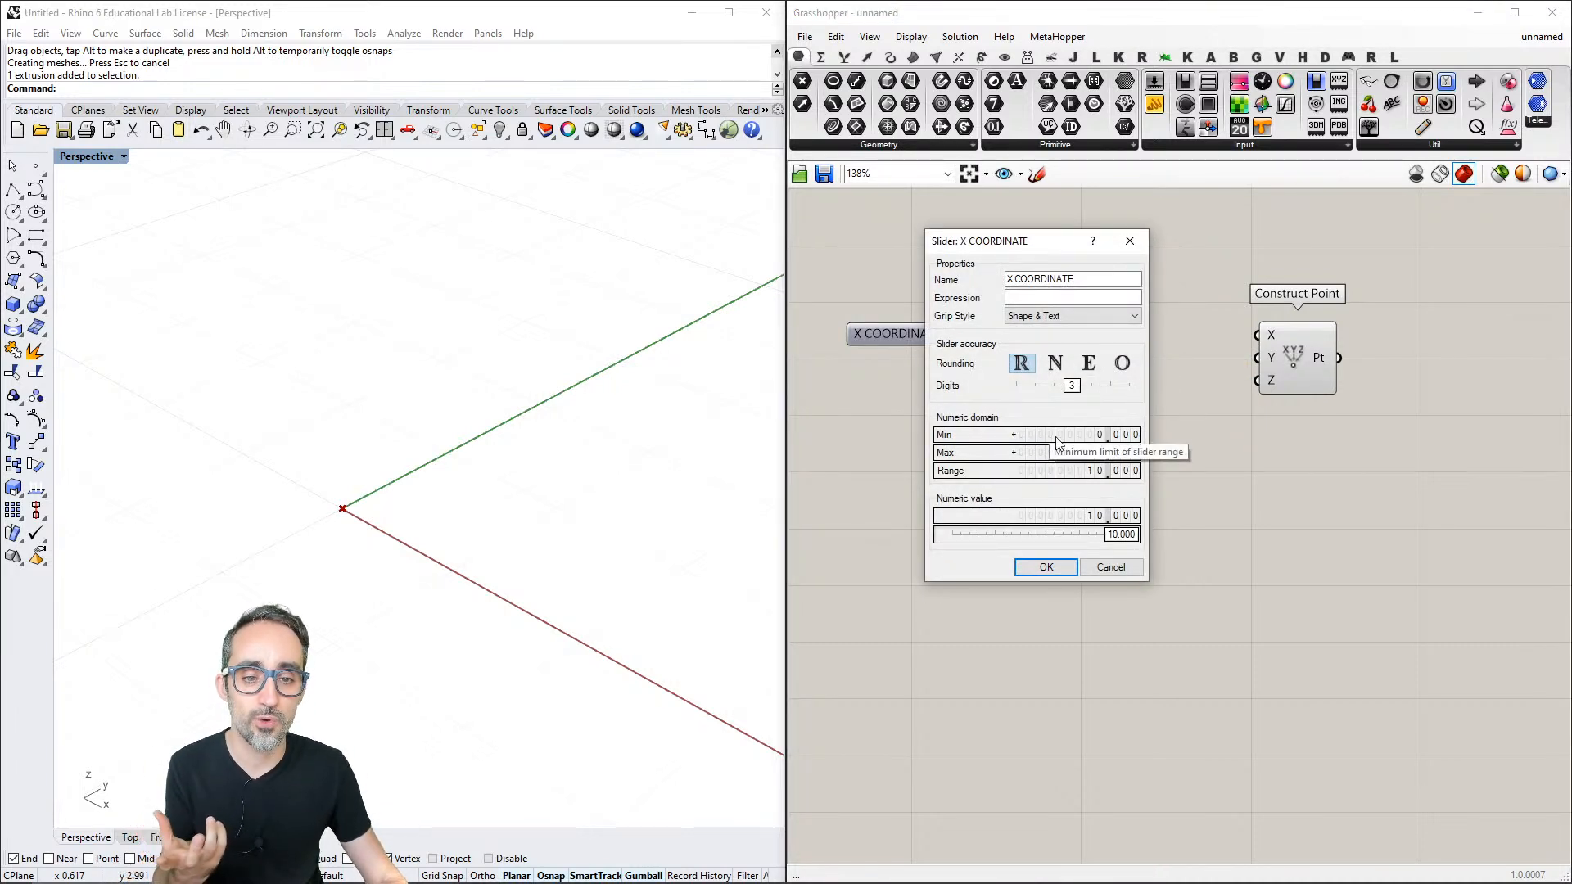
double_click(1078, 435)
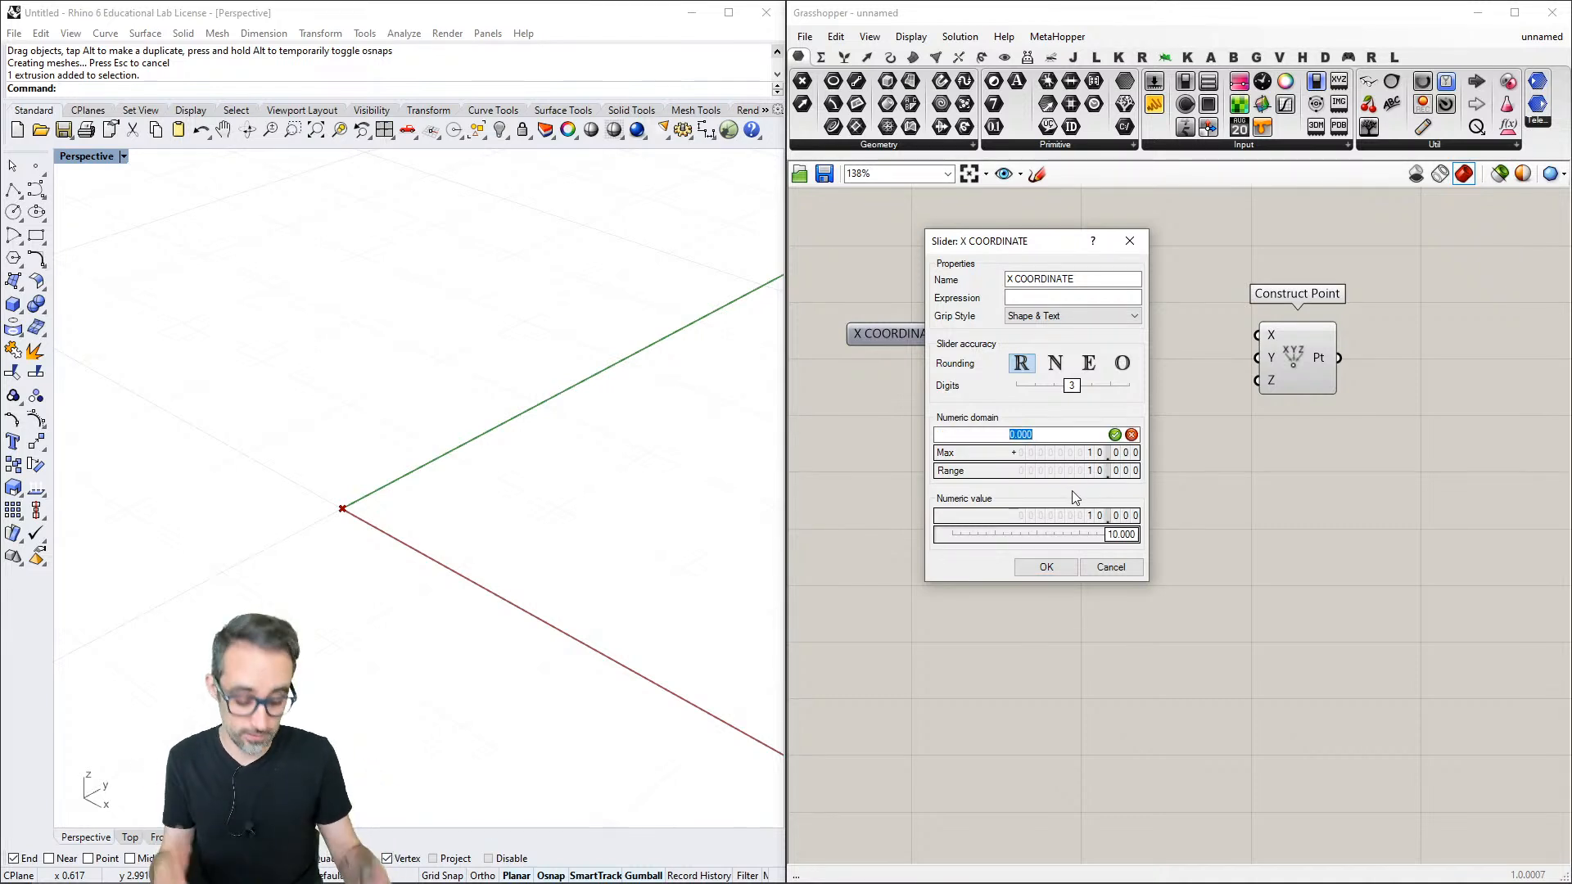
text(-10)
key(Return)
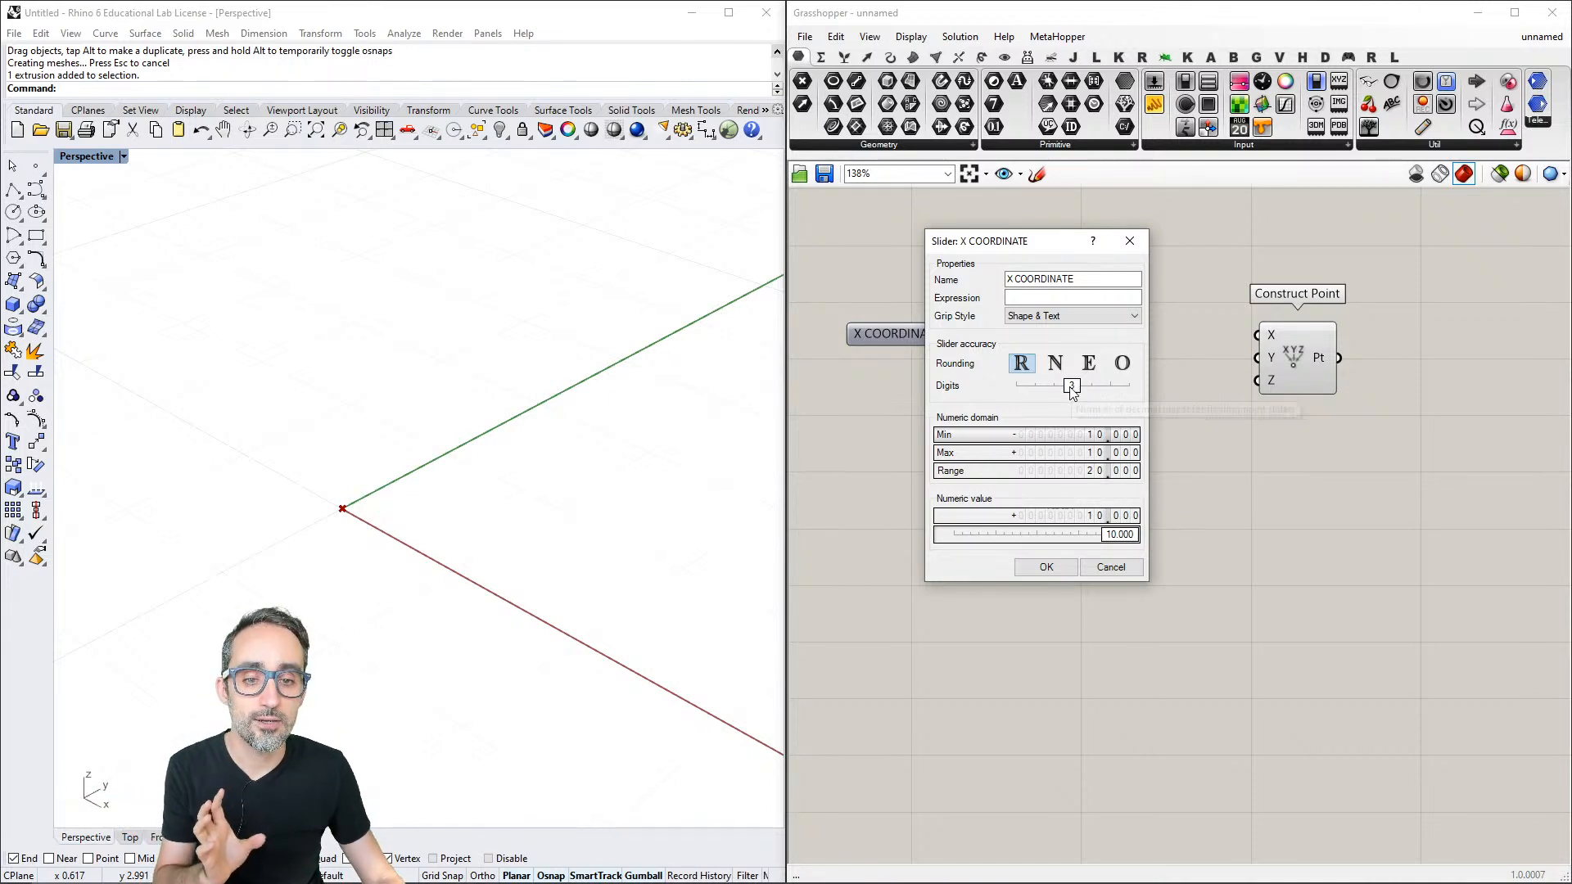
- Try one decimal digit of accuracy for the X COORDINATE slider and return it to three digits
drag(1073, 394, 1031, 394)
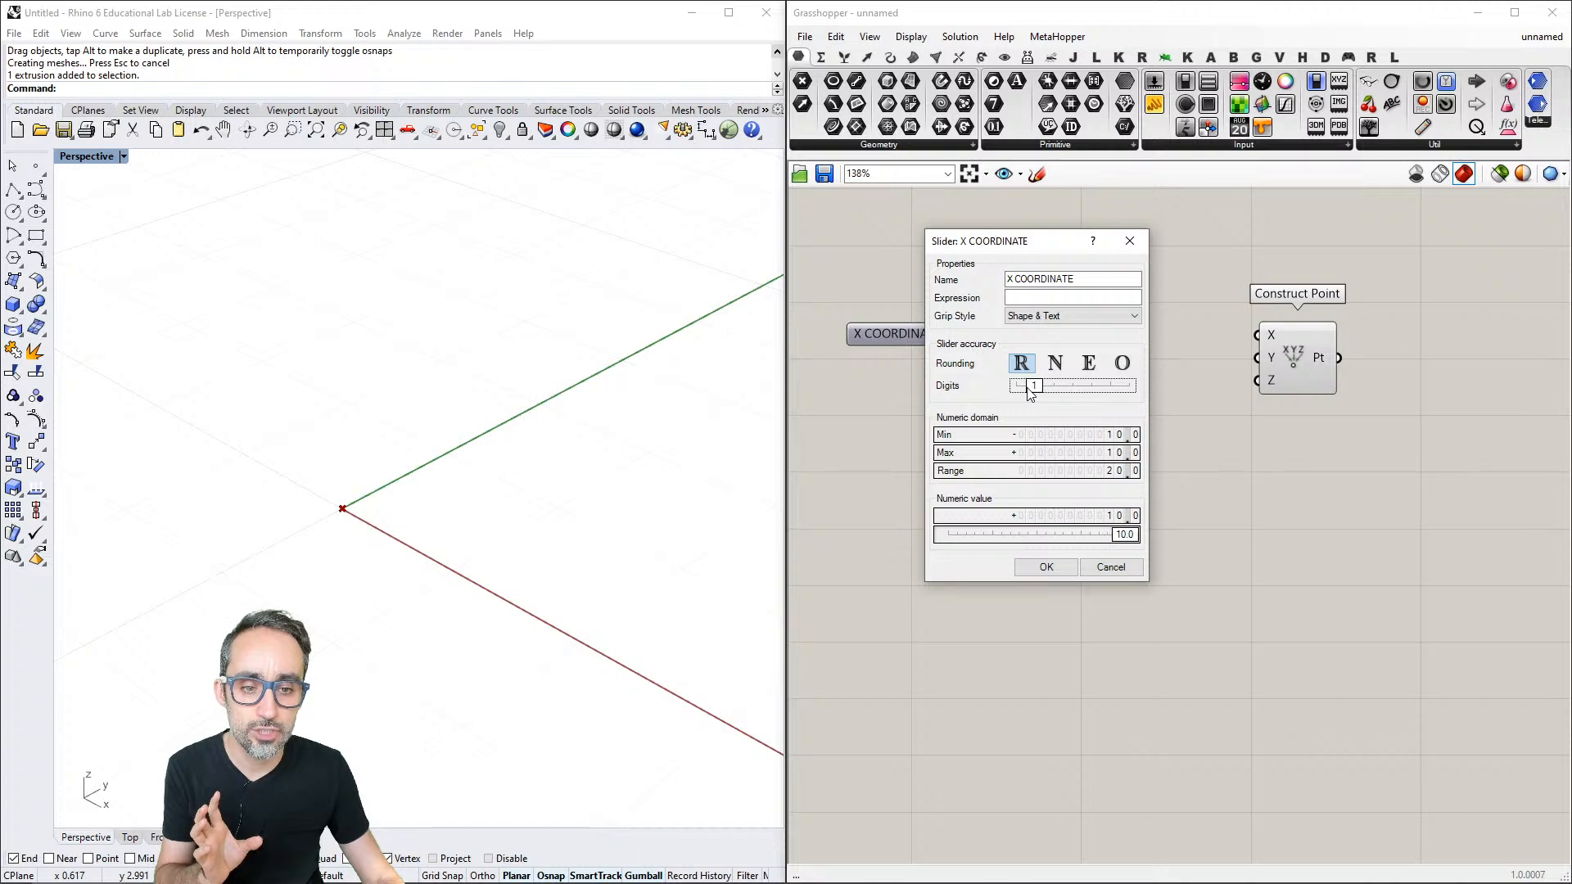
mouse_move(1054, 392)
mouse_down()
mouse_move(1126, 393)
mouse_move(1070, 390)
mouse_up()
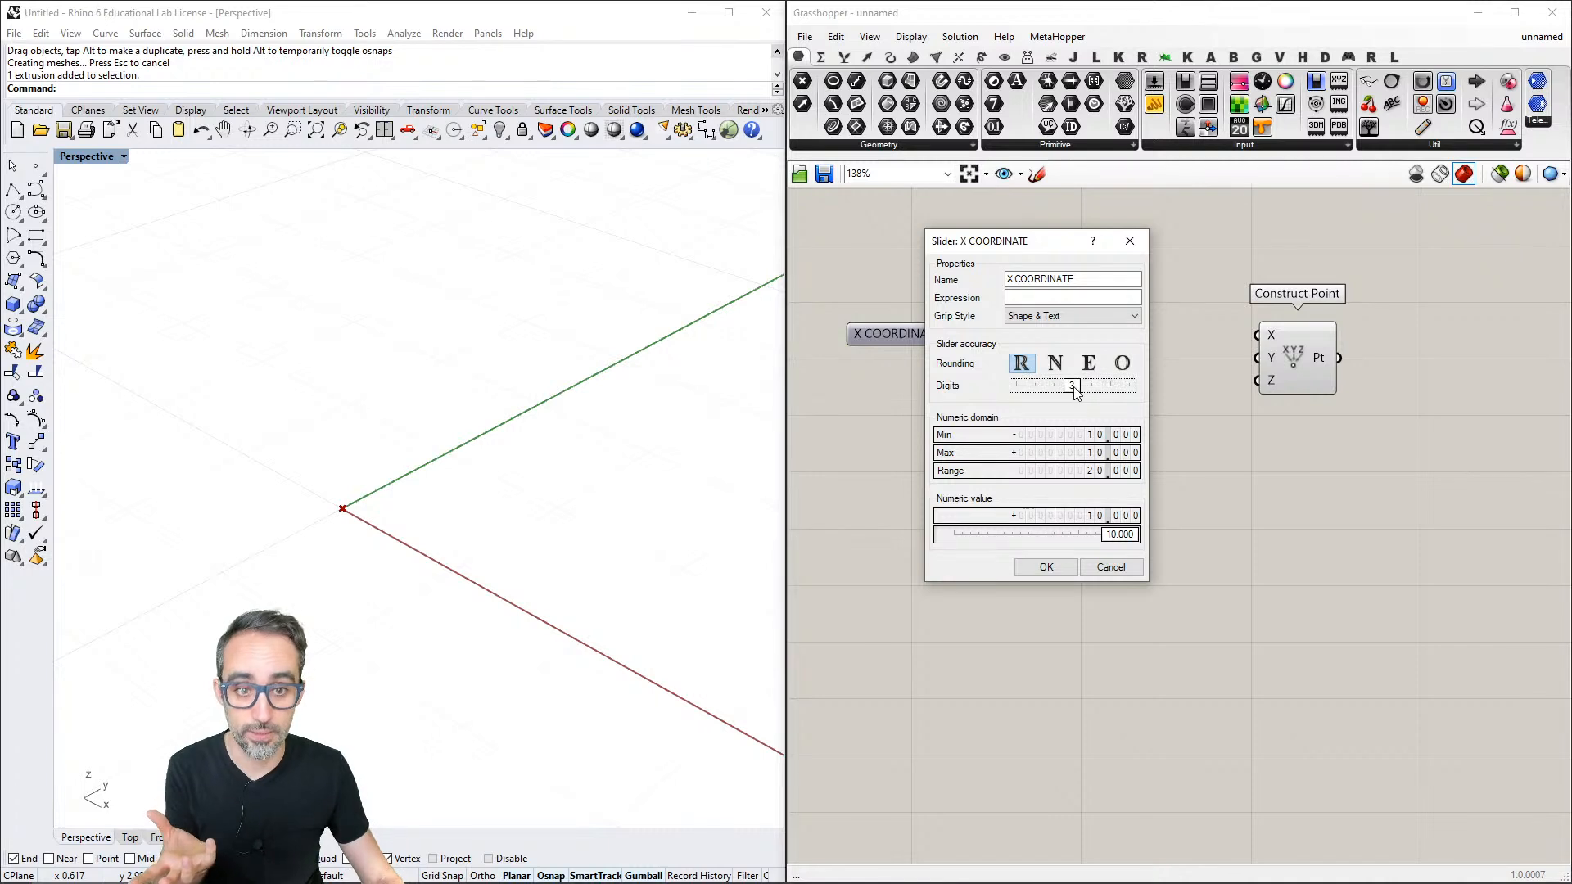
mouse_move(1073, 388)
mouse_down()
mouse_move(1021, 387)
mouse_move(1074, 389)
mouse_up()
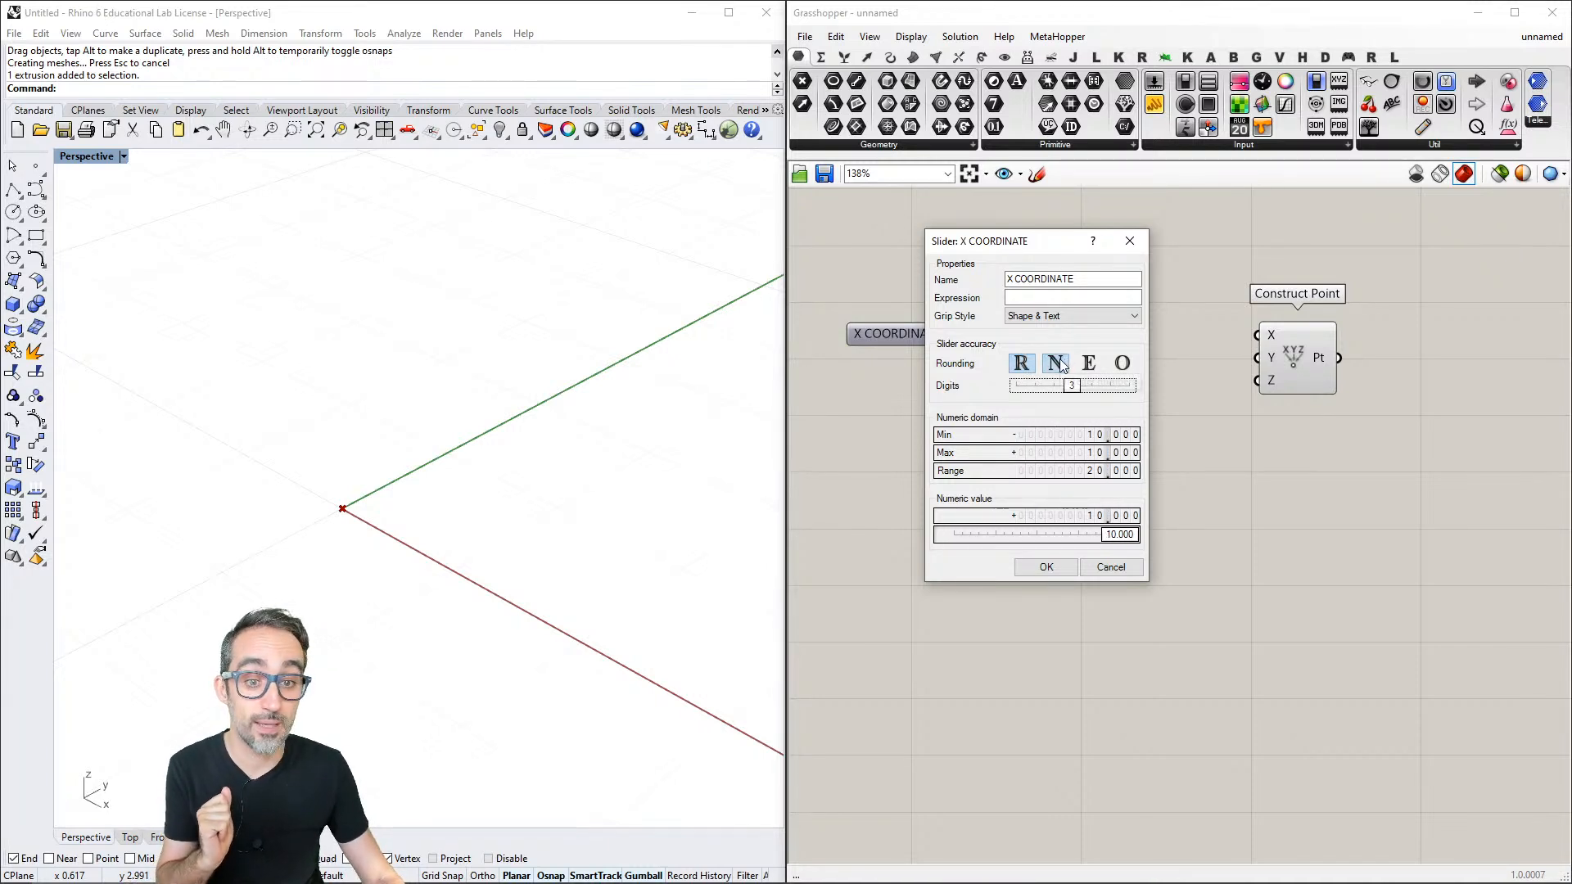
- Try integer (N) and even-number (E) rounding on the X COORDINATE slider, and test the even rounding by moving its value to the negative side
click(1056, 363)
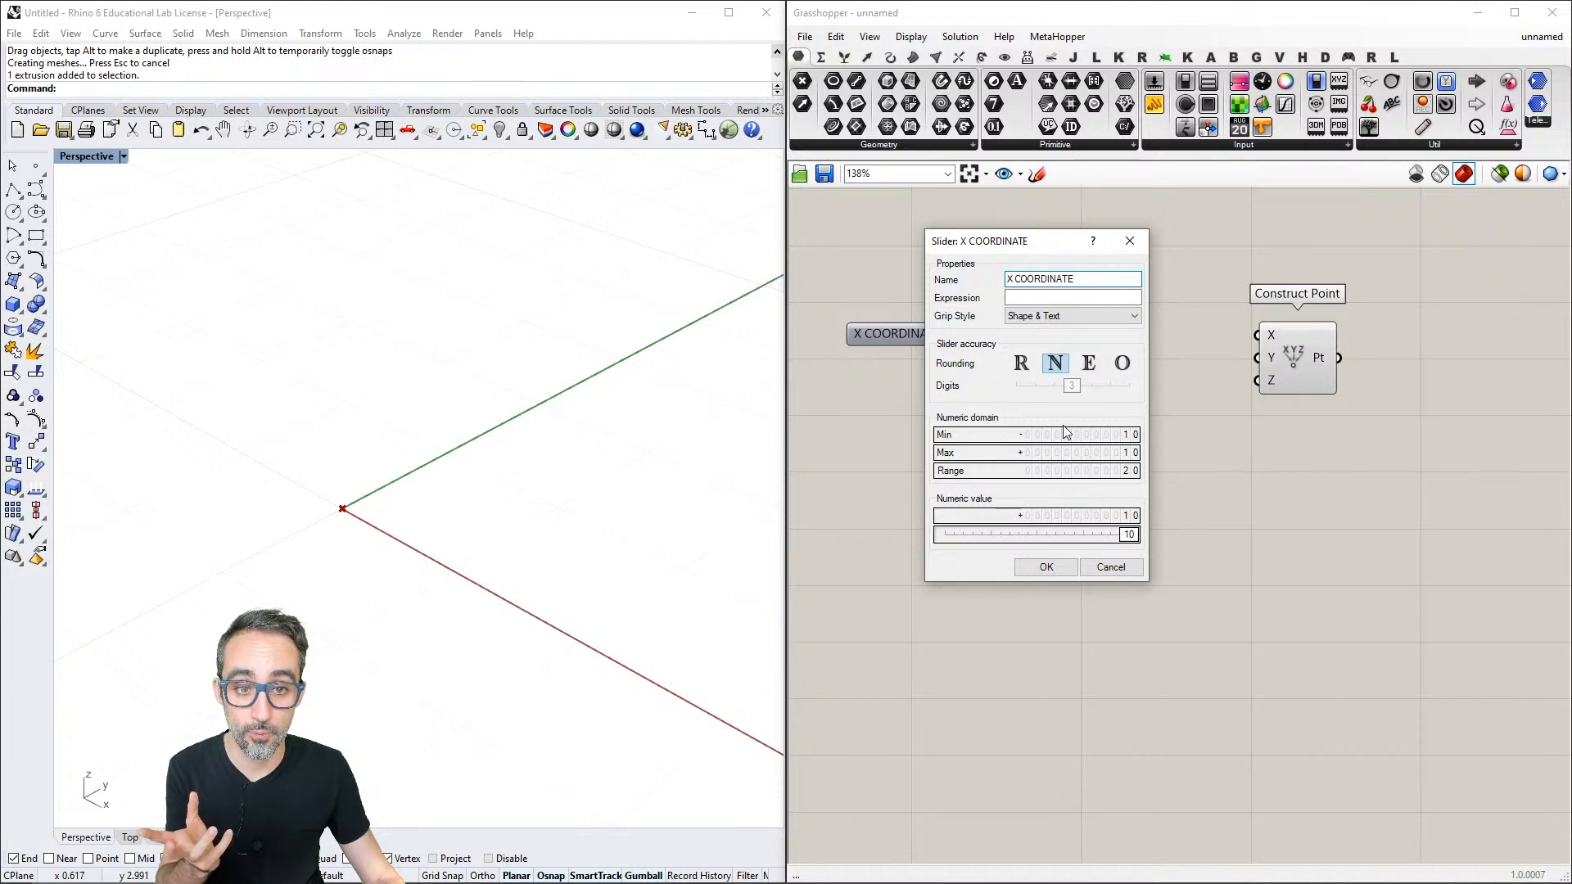
click(1091, 364)
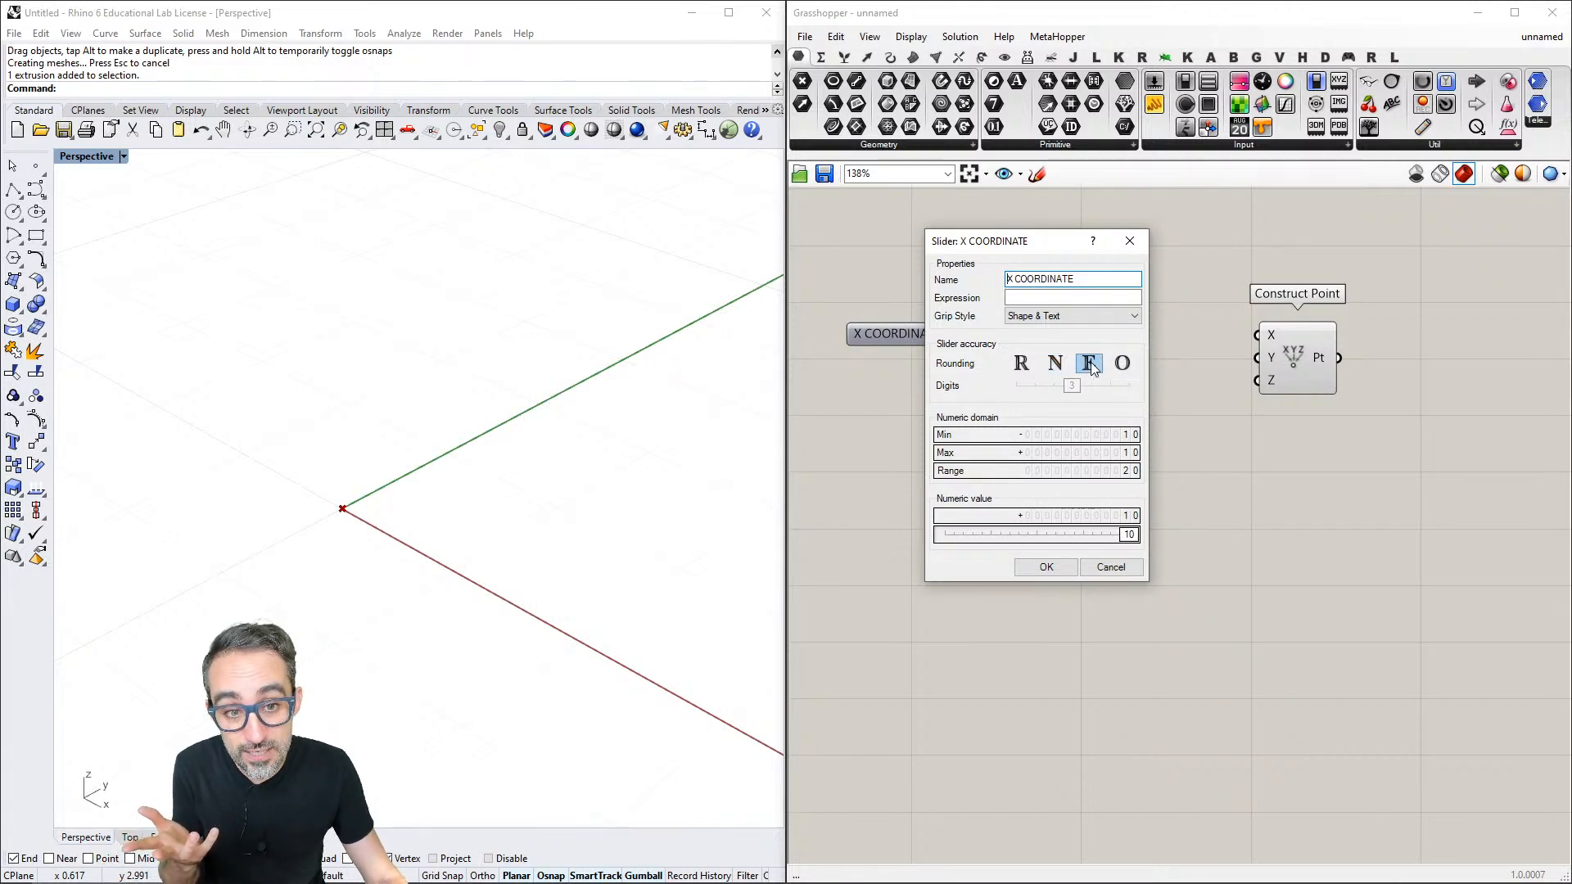
click(1046, 566)
drag(1075, 333, 954, 339)
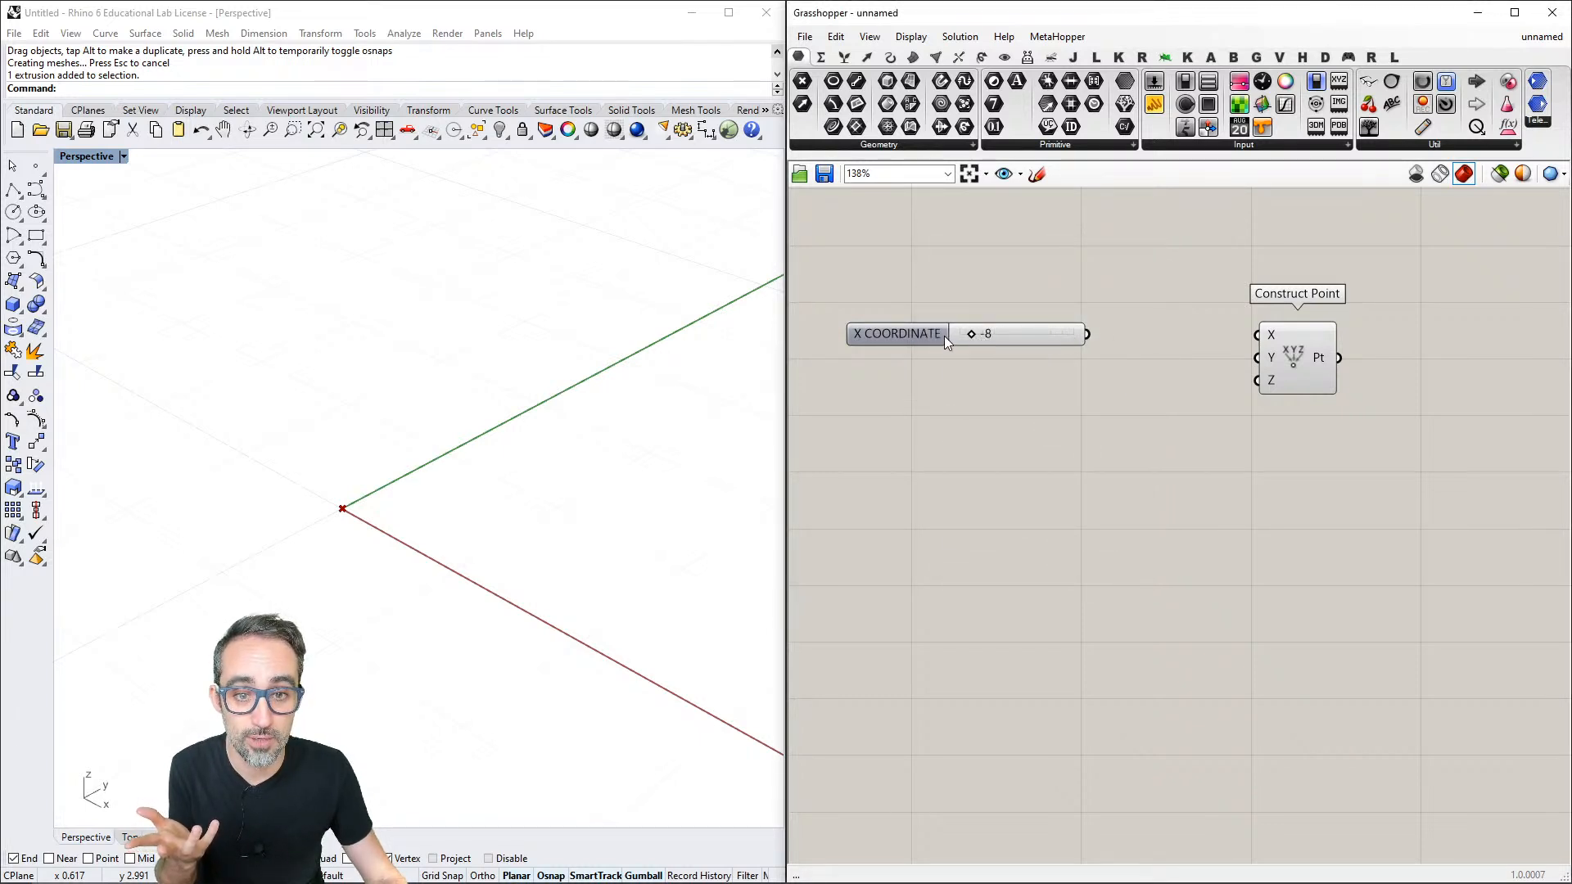
- Try odd-number (O) rounding in the X COORDINATE slider's settings and switch the rounding back to real numbers (R)
right_click(948, 337)
click(992, 406)
click(1082, 368)
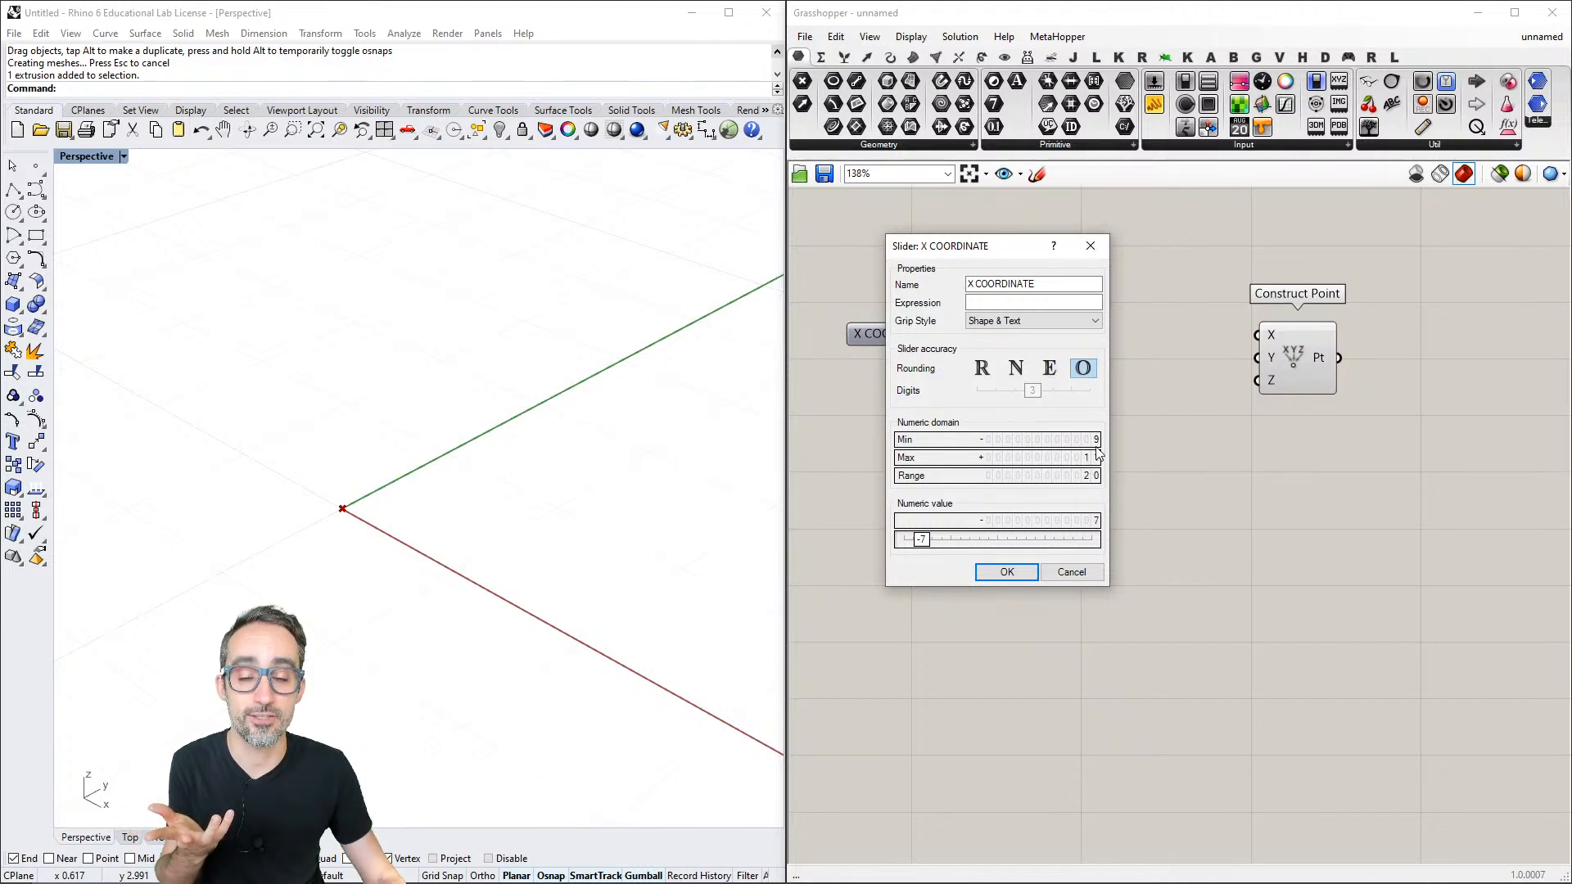
click(982, 367)
- Set the X COORDINATE slider's numeric domain to a minimum of -10 and a maximum of 10
double_click(1034, 438)
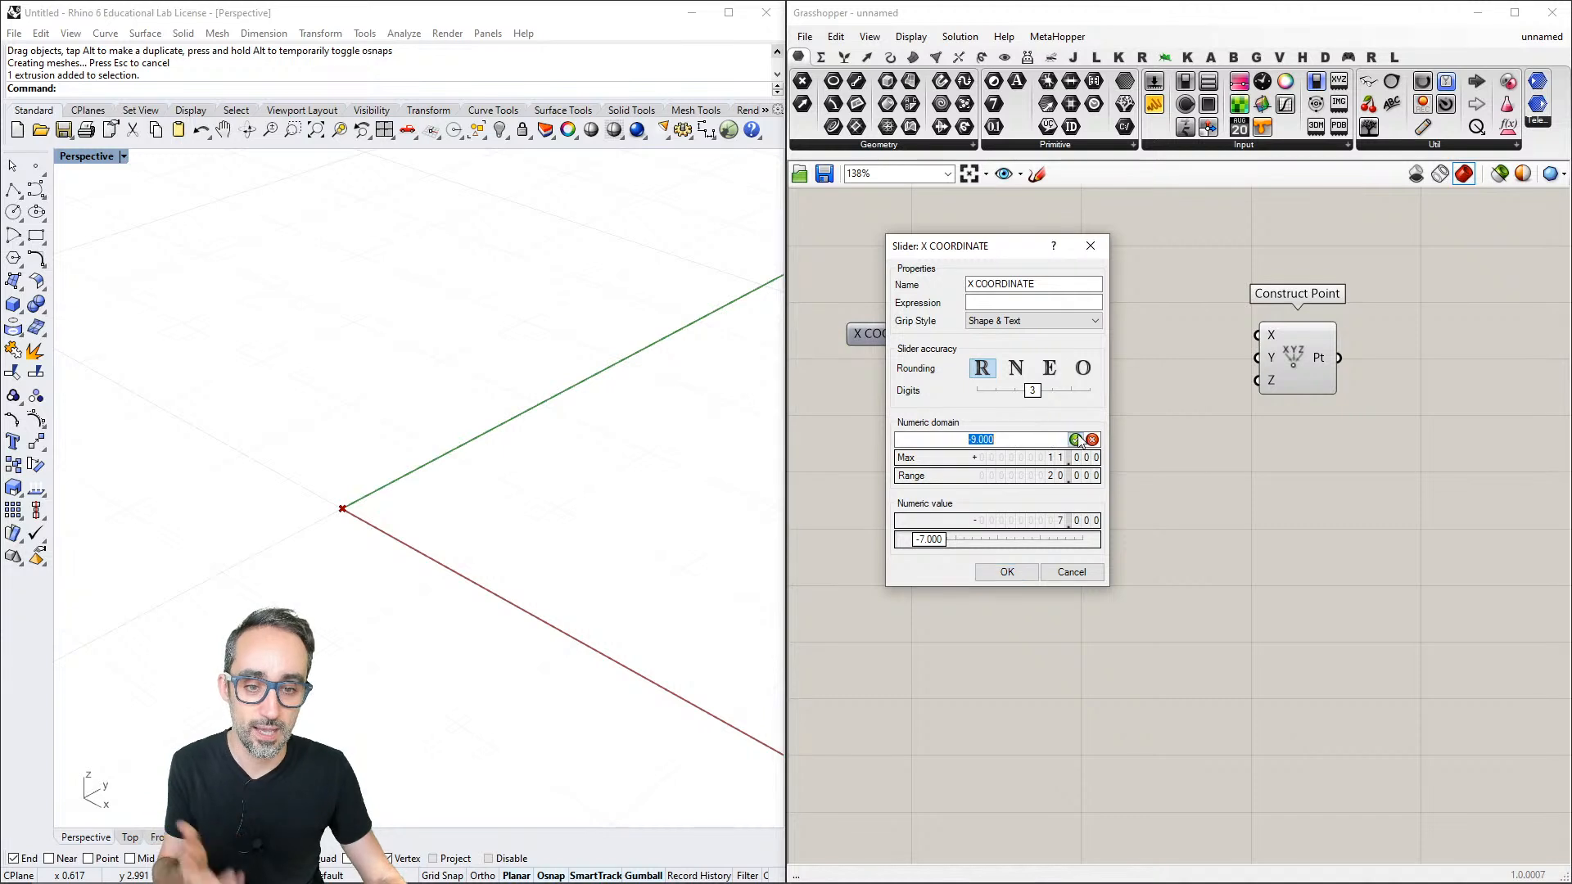
text(-10)
click(1076, 440)
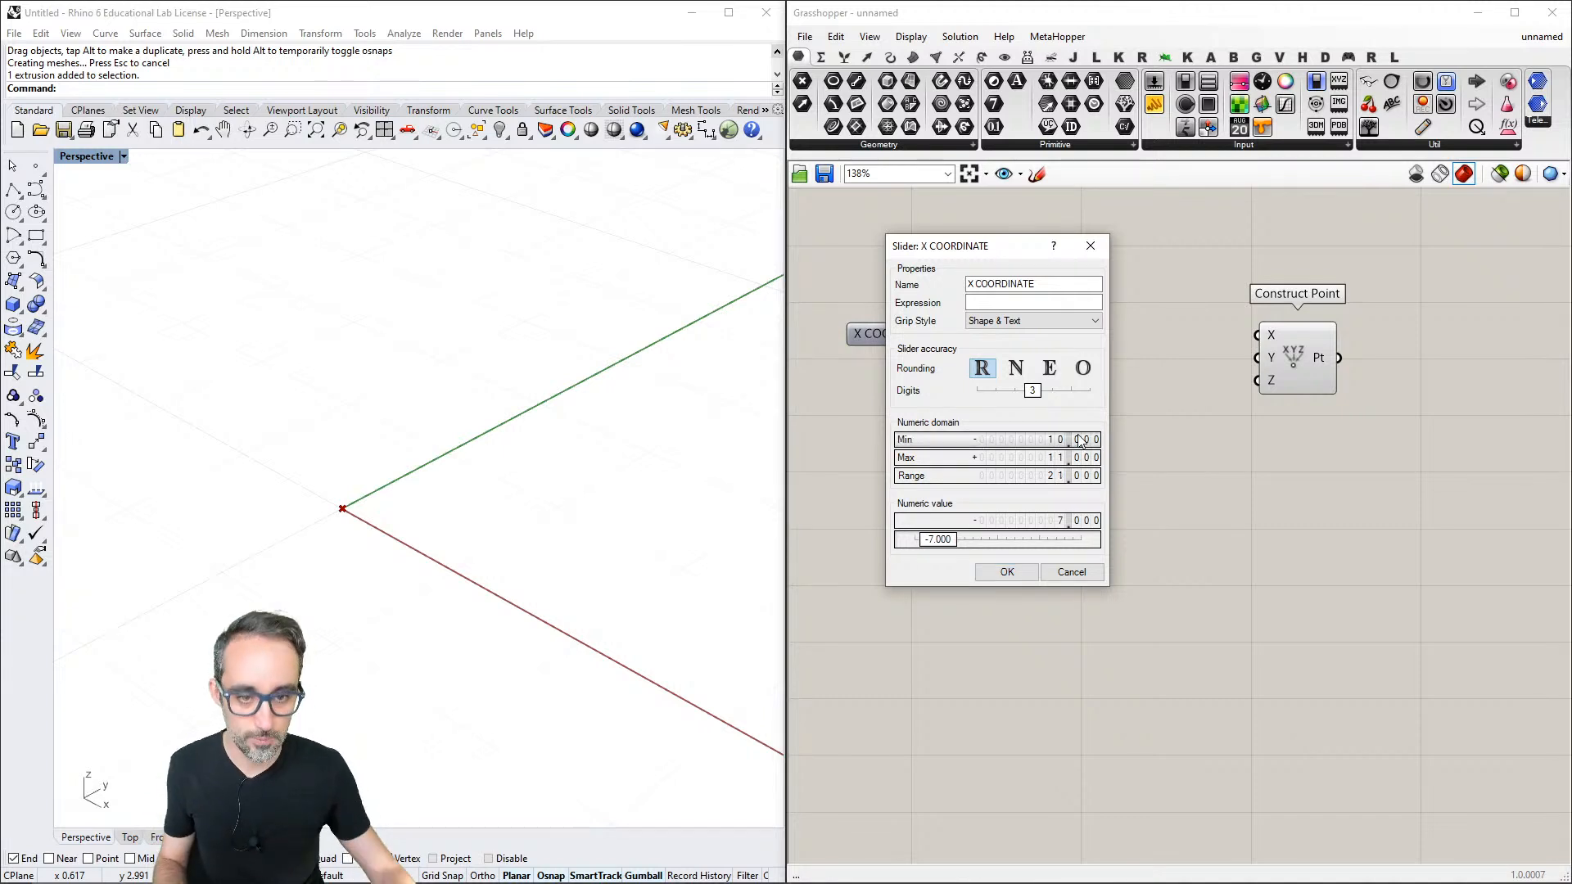
double_click(1036, 457)
text(10)
key(Return)
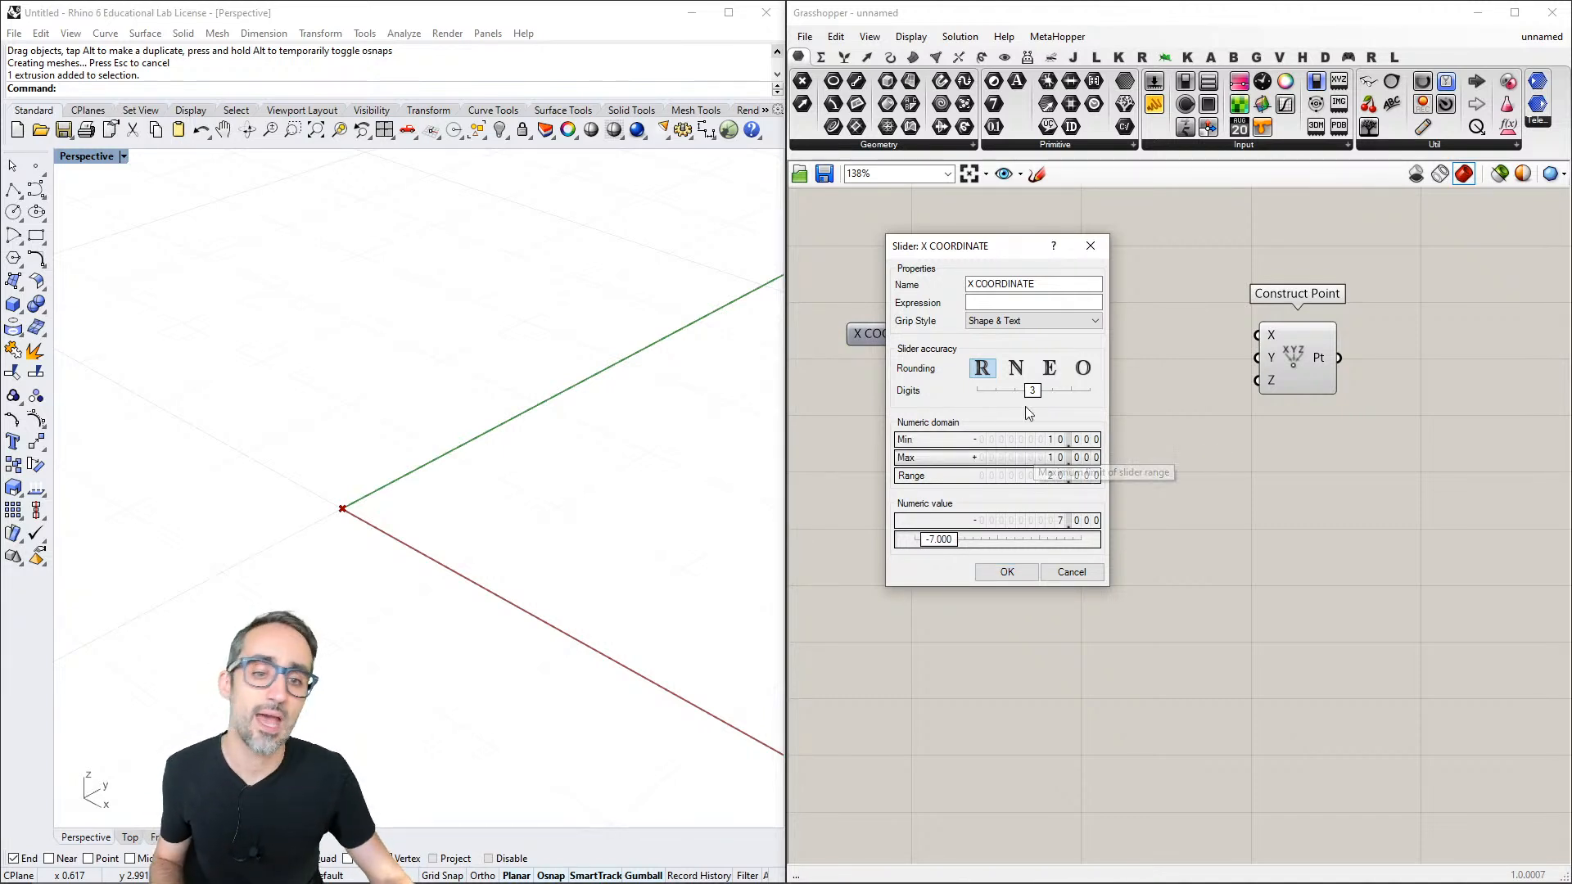
- Give the X COORDINATE slider two decimal digits and a value of 10.00, and wire it to Construct Point's X input
drag(1035, 394, 1018, 396)
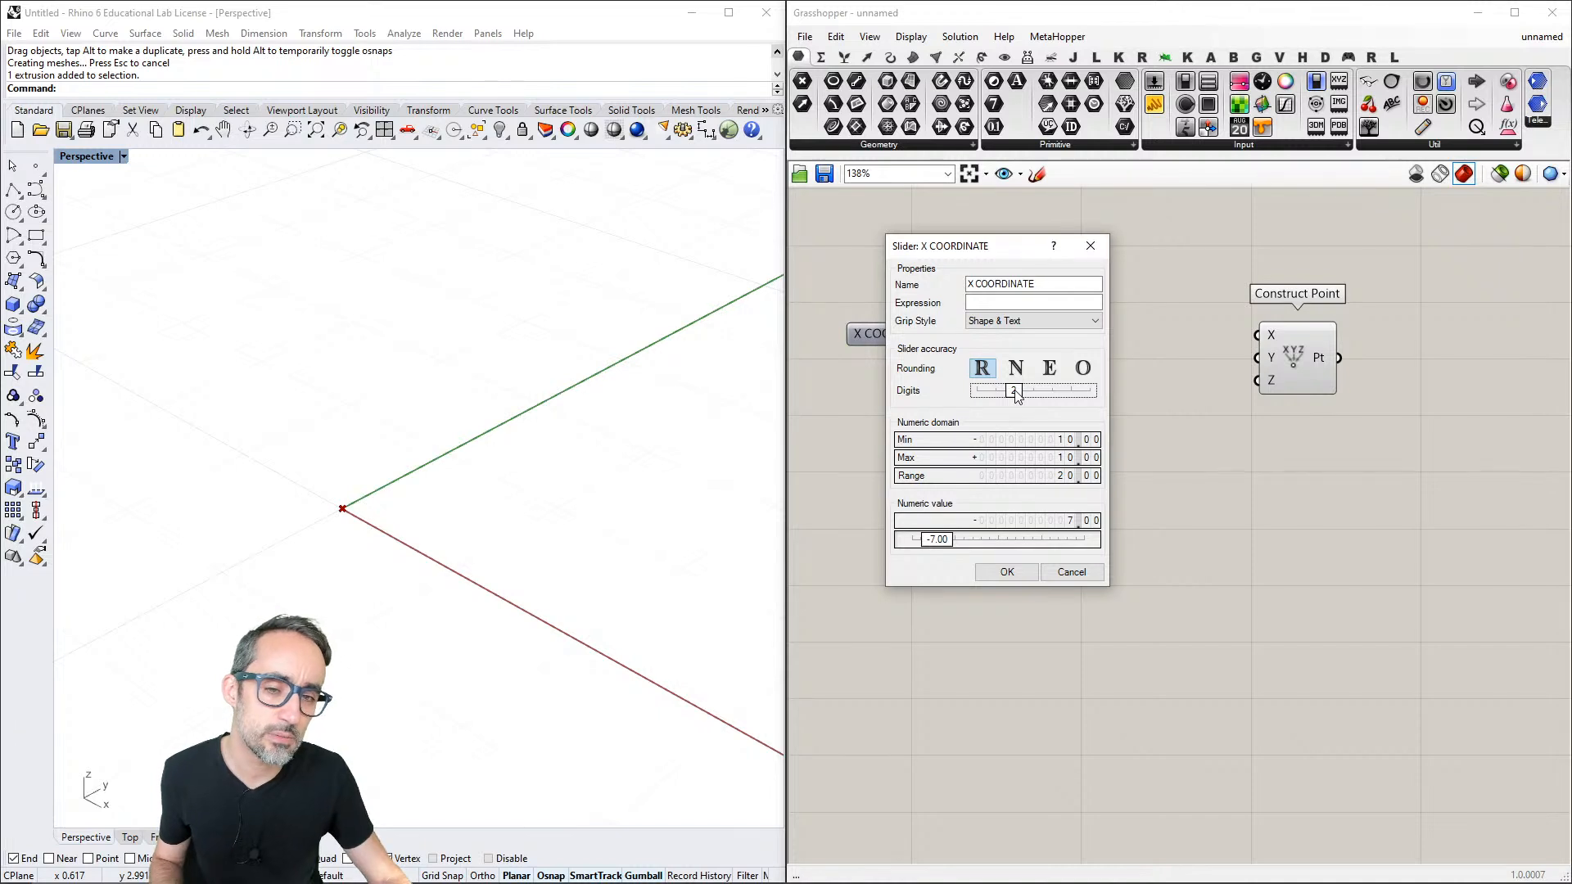
click(1008, 574)
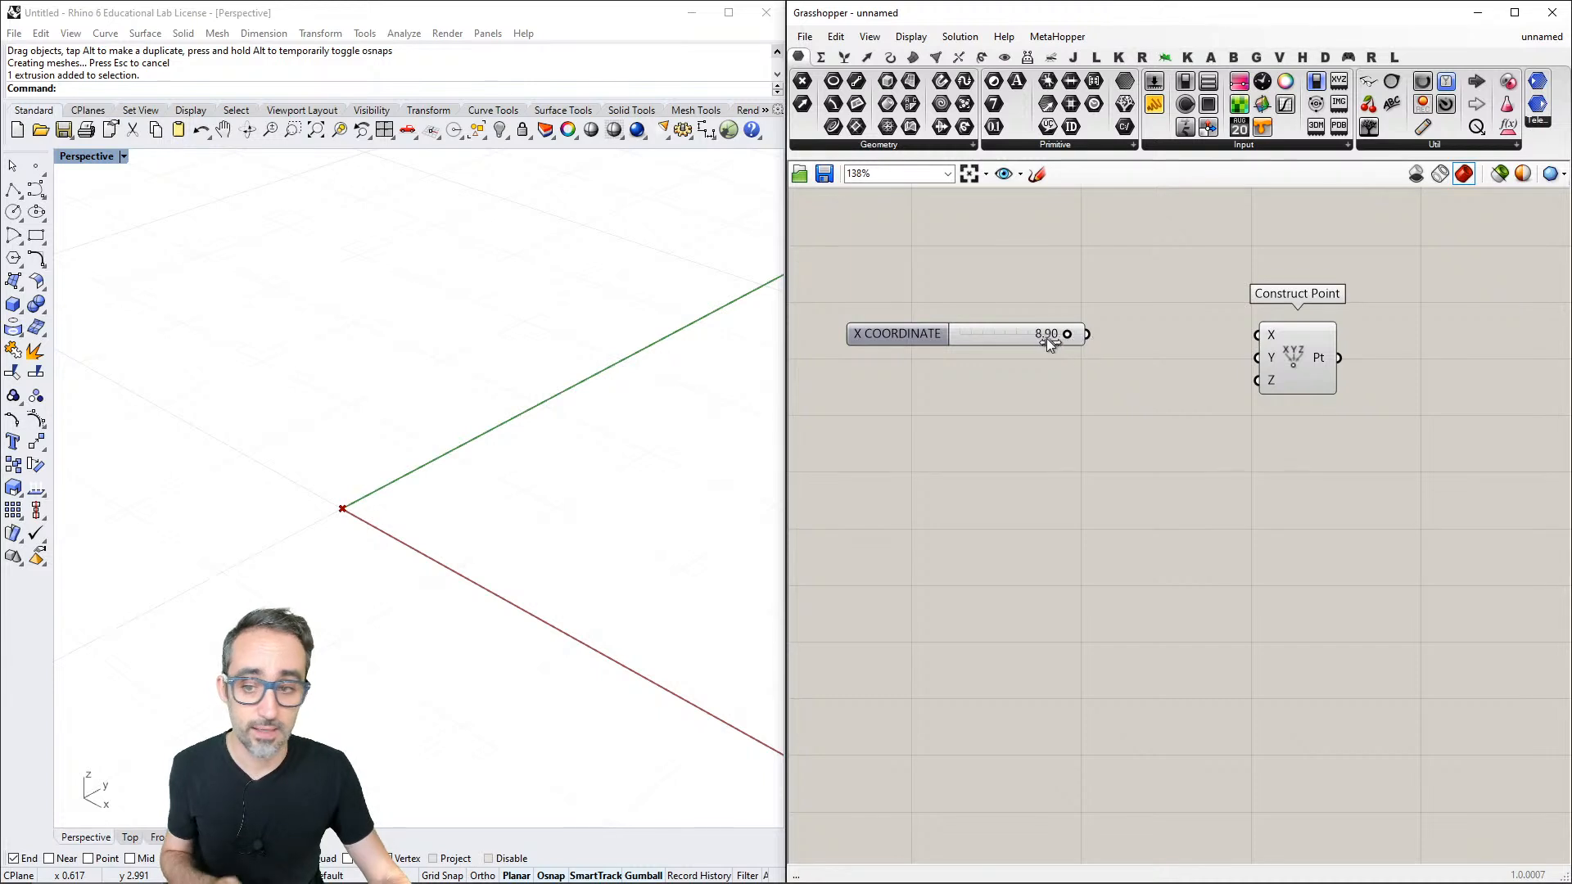
drag(1050, 343, 1258, 334)
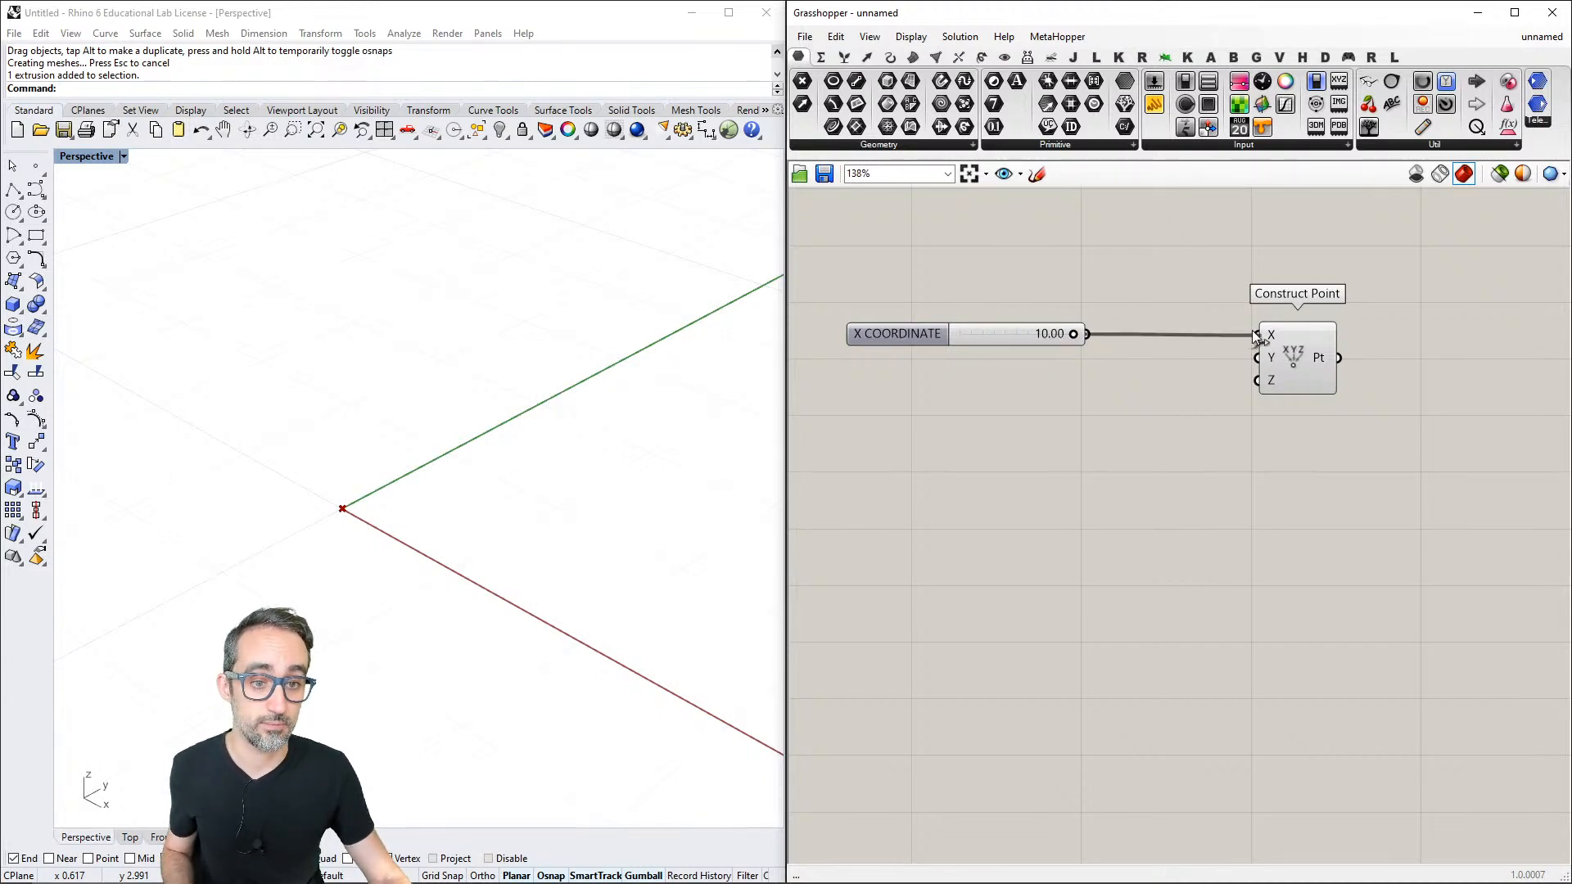
- Duplicate the X COORDINATE slider twice, stack the copies beneath it, and wire them to Construct Point's Y and Z inputs
click(989, 336)
key(ctrl+c)
key(ctrl+v)
key(ctrl+v)
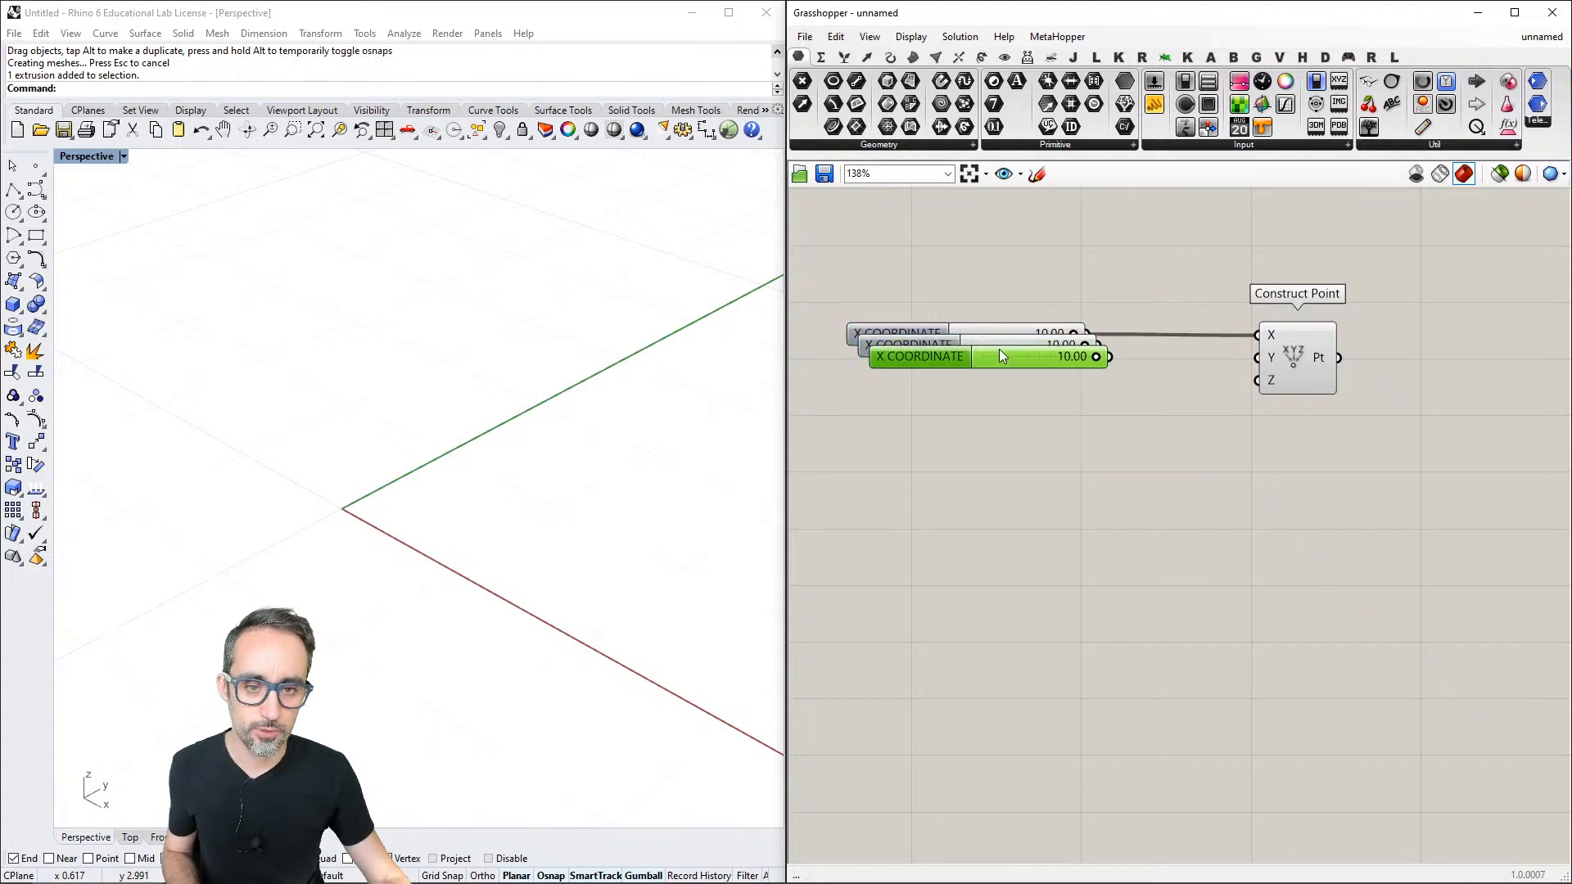
drag(1007, 358, 1248, 354)
click(1019, 352)
drag(1094, 391, 1257, 381)
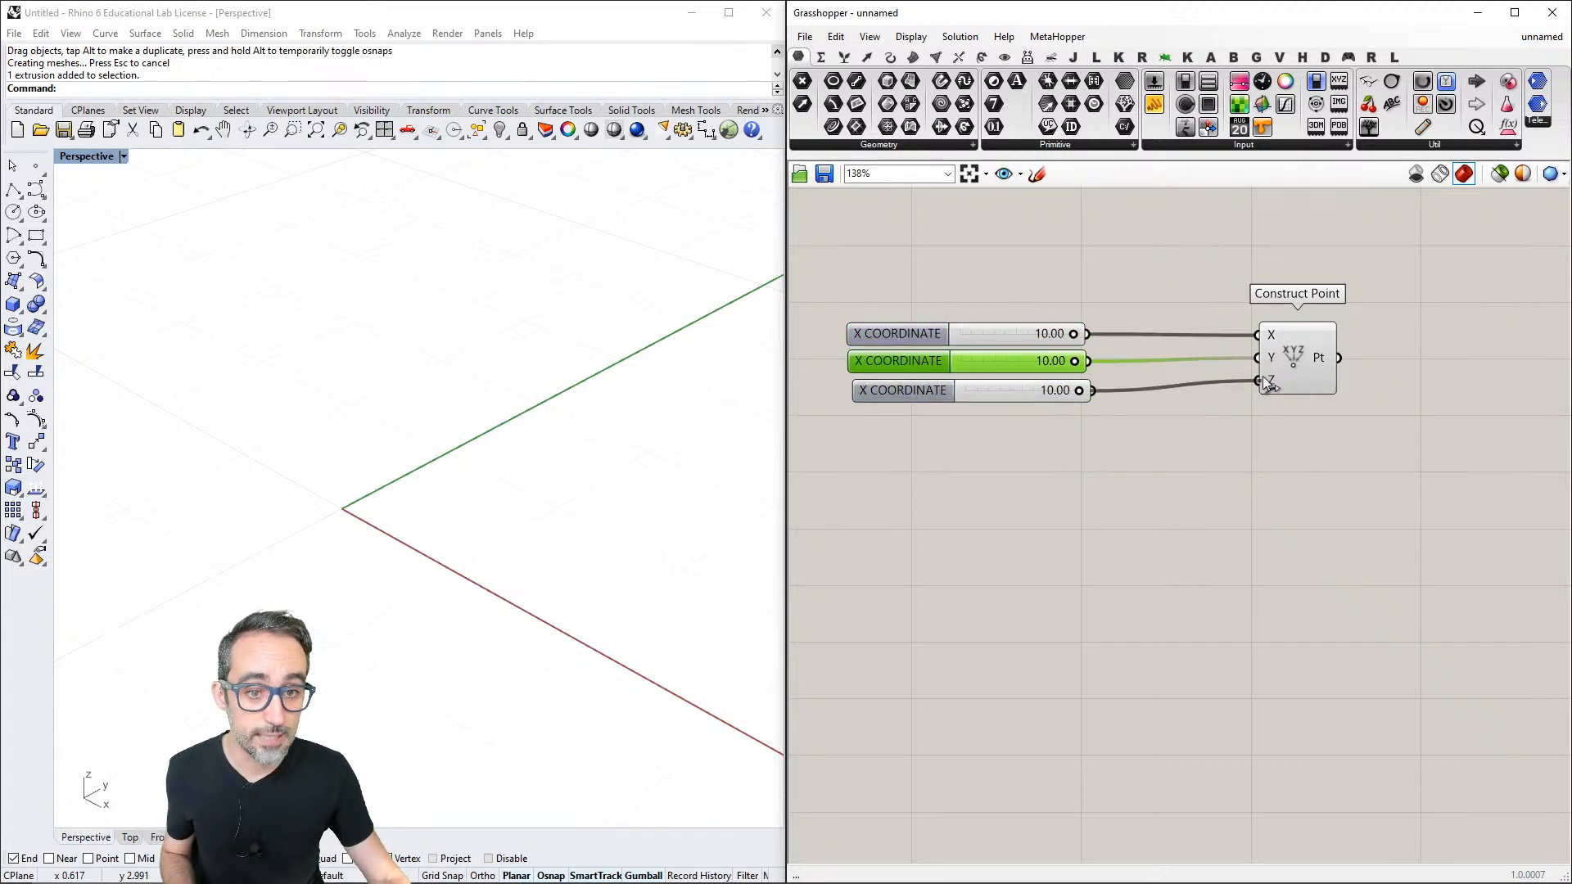
- Rename the slider wired to the Y input as "Y COORDINATE"
right_click(891, 365)
double_click(920, 374)
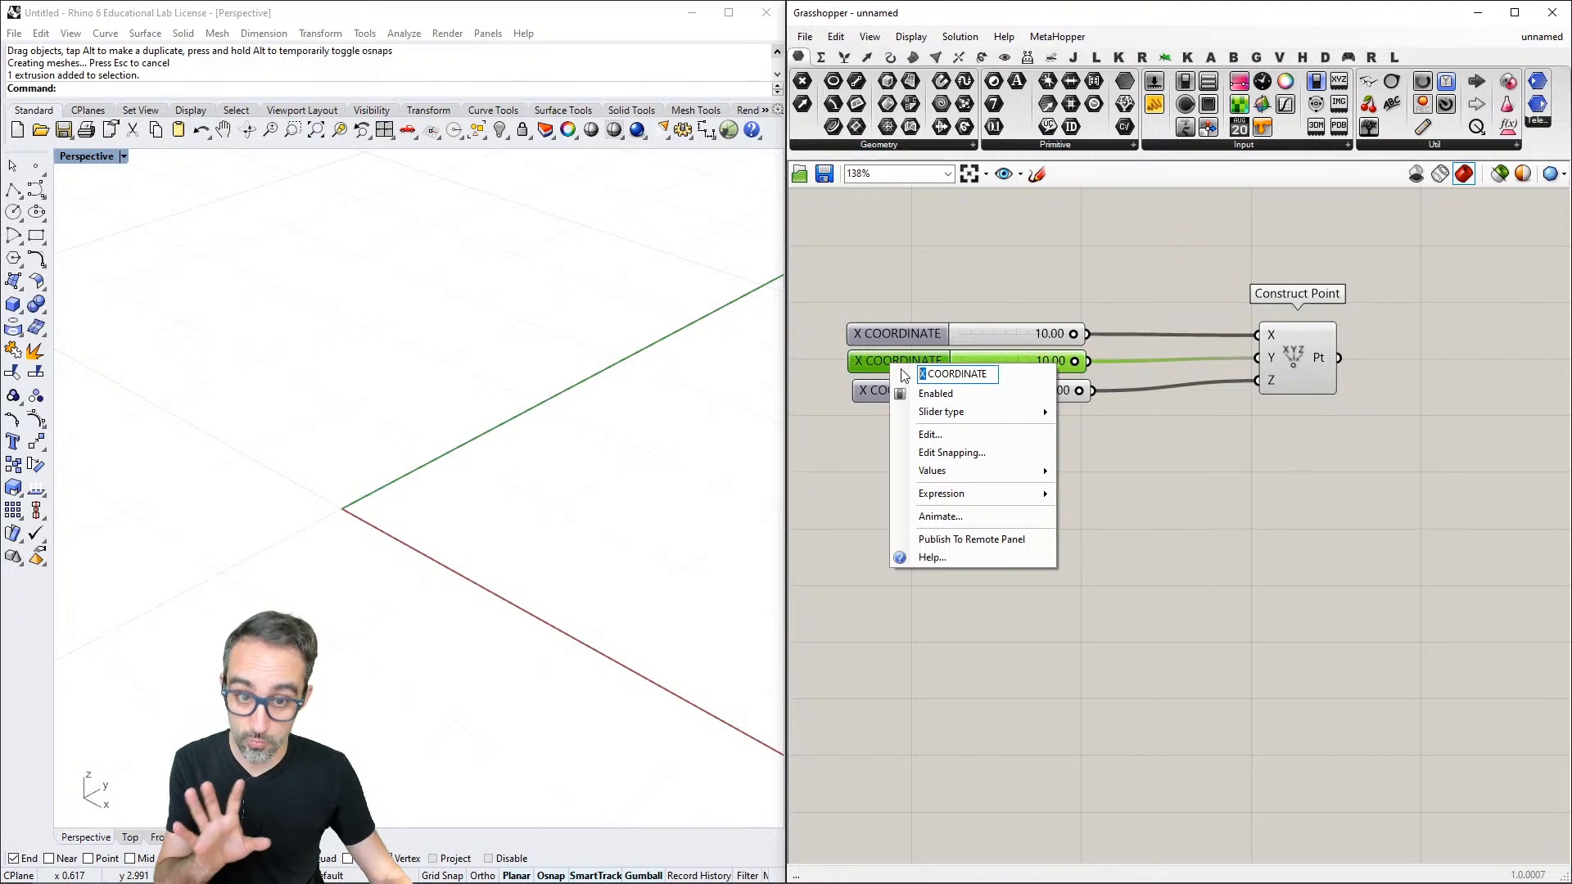
text(y)
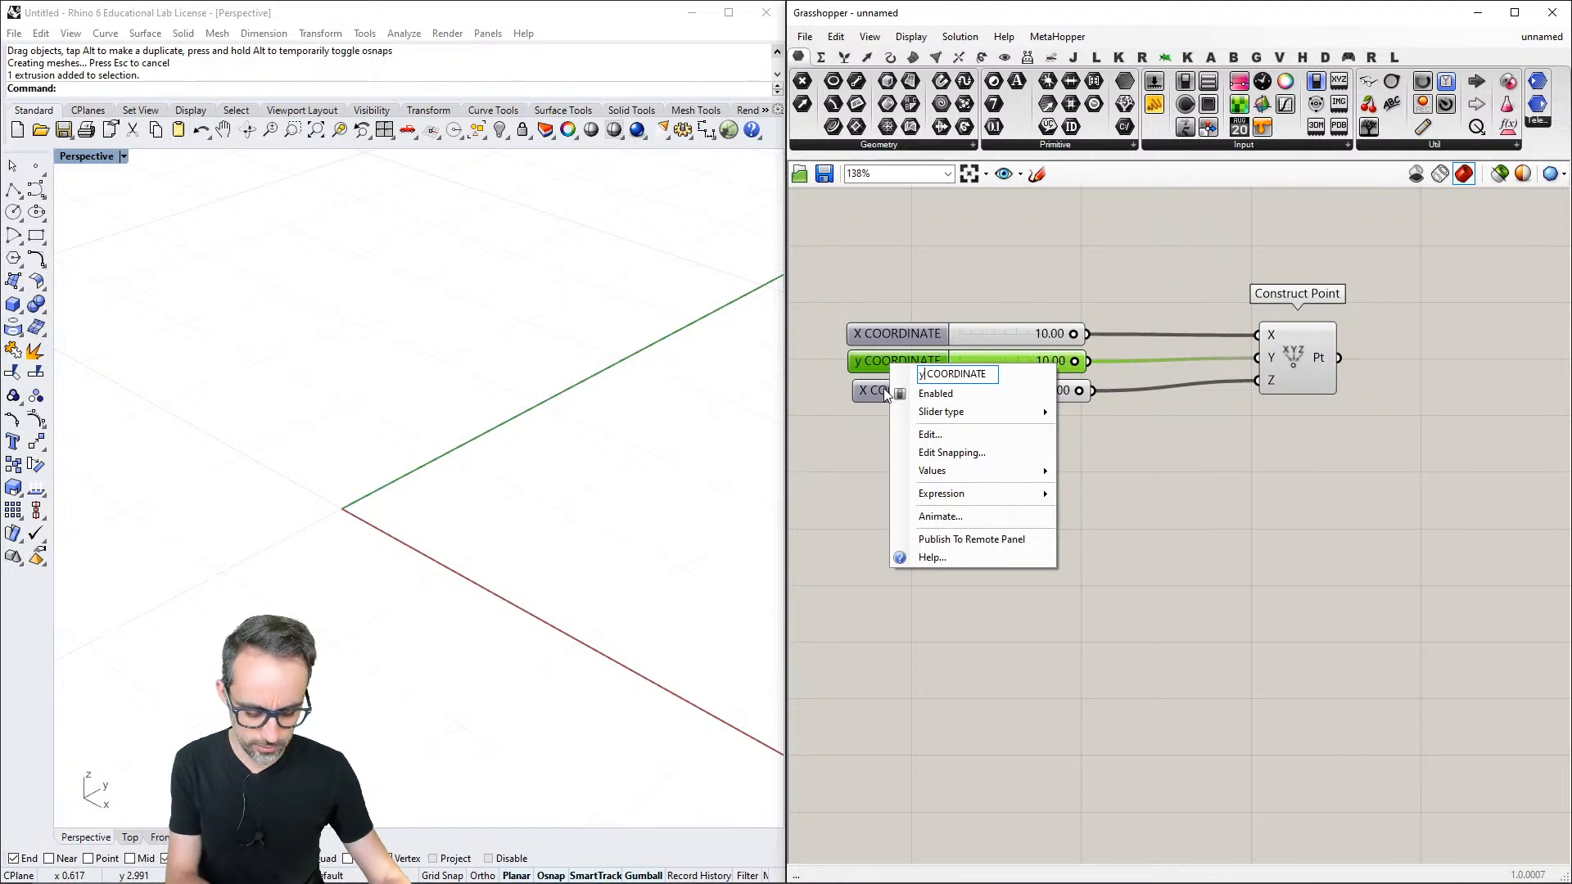
key(BackSpace)
text(Y)
click(838, 424)
- Rename the slider wired to the Z input as "Z COORDINATE"
right_click(864, 393)
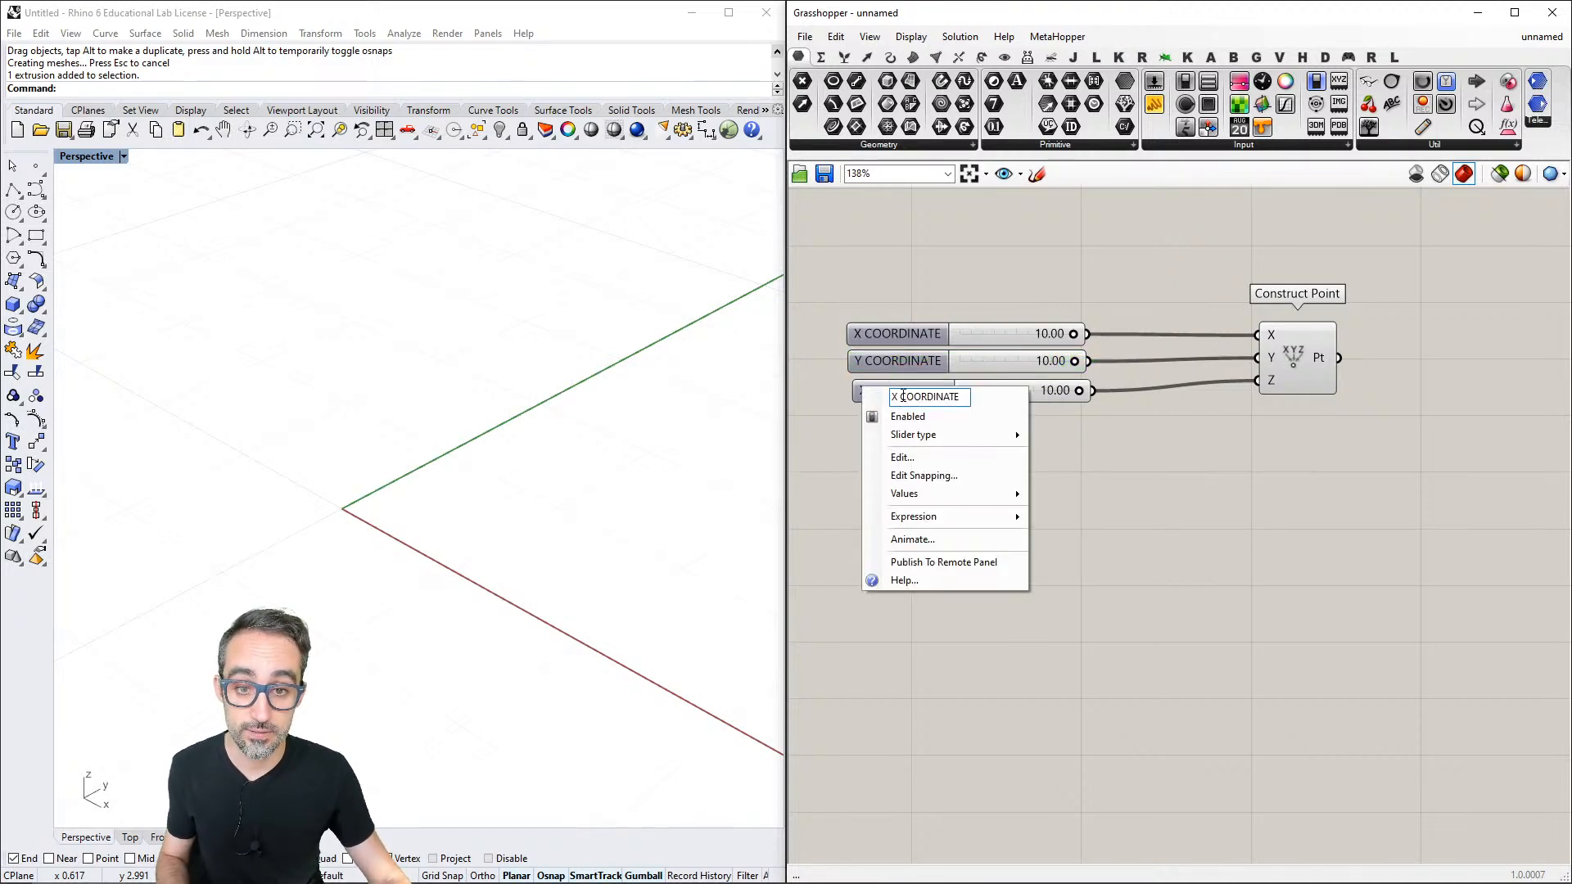
double_click(895, 396)
text(Z)
click(852, 434)
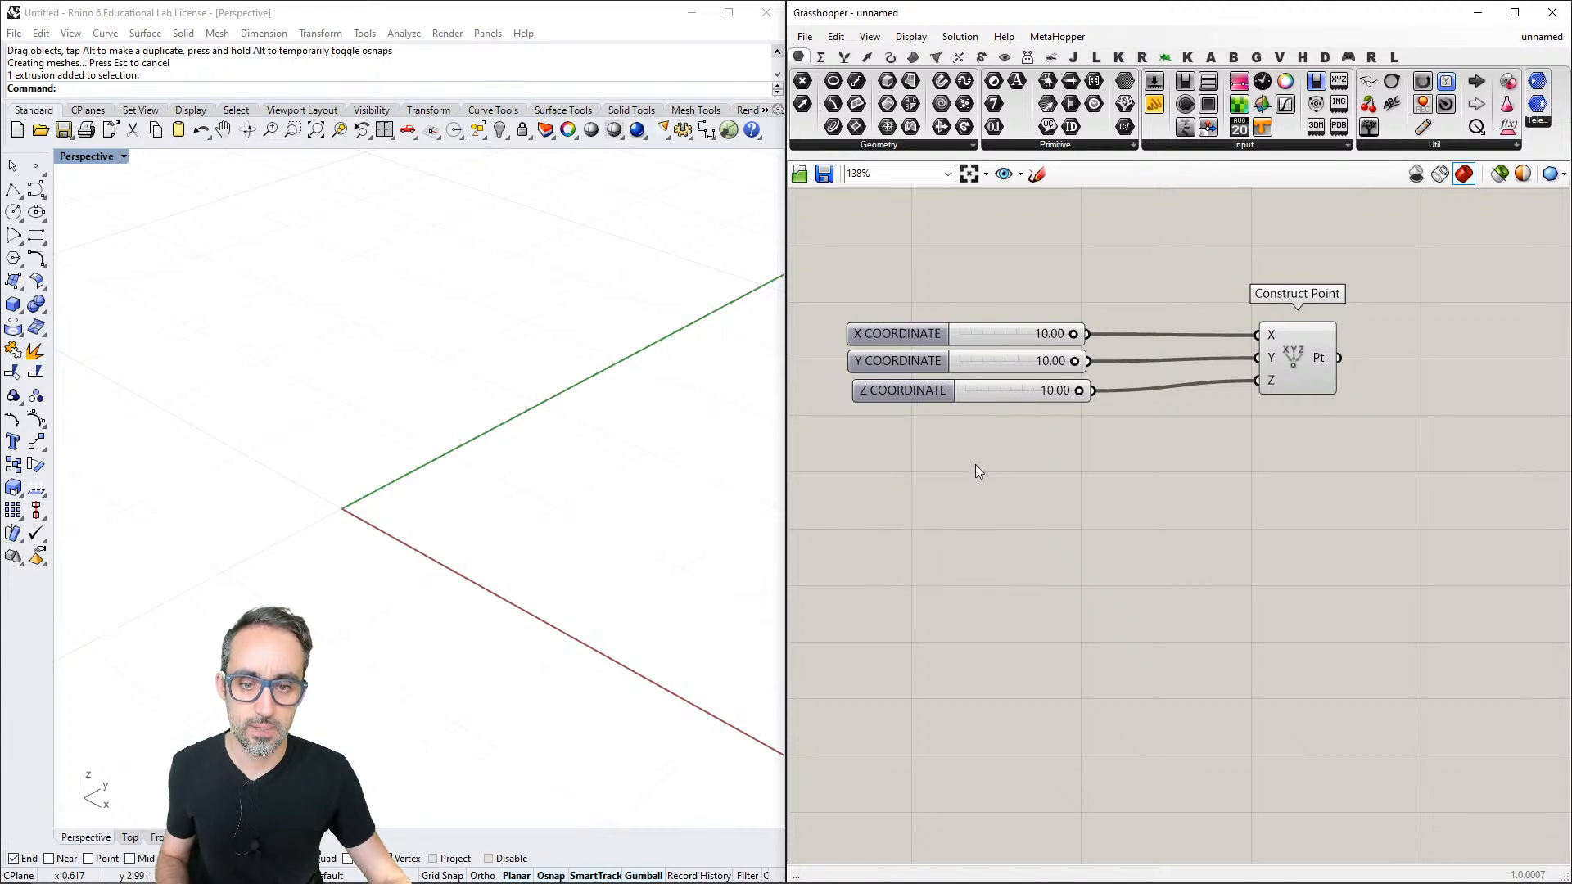
- Test the point's movement by setting the X COORDINATE and Y COORDINATE sliders to -10.00
right_drag(1110, 442, 1092, 429)
shift+right_drag(569, 482, 640, 422)
drag(1054, 321, 885, 322)
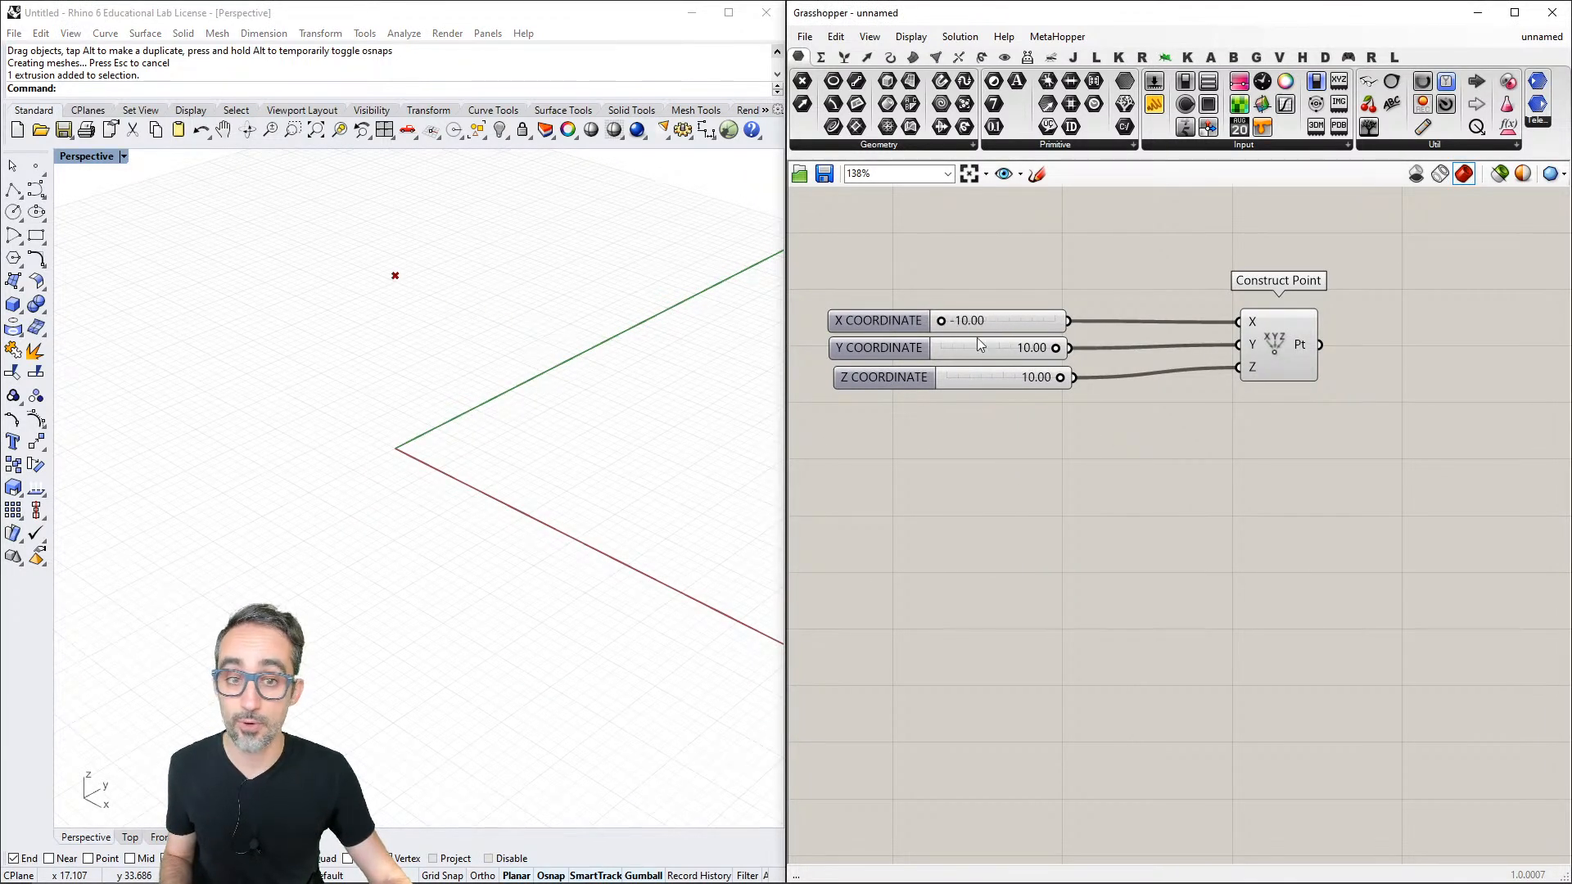
drag(1055, 348, 934, 351)
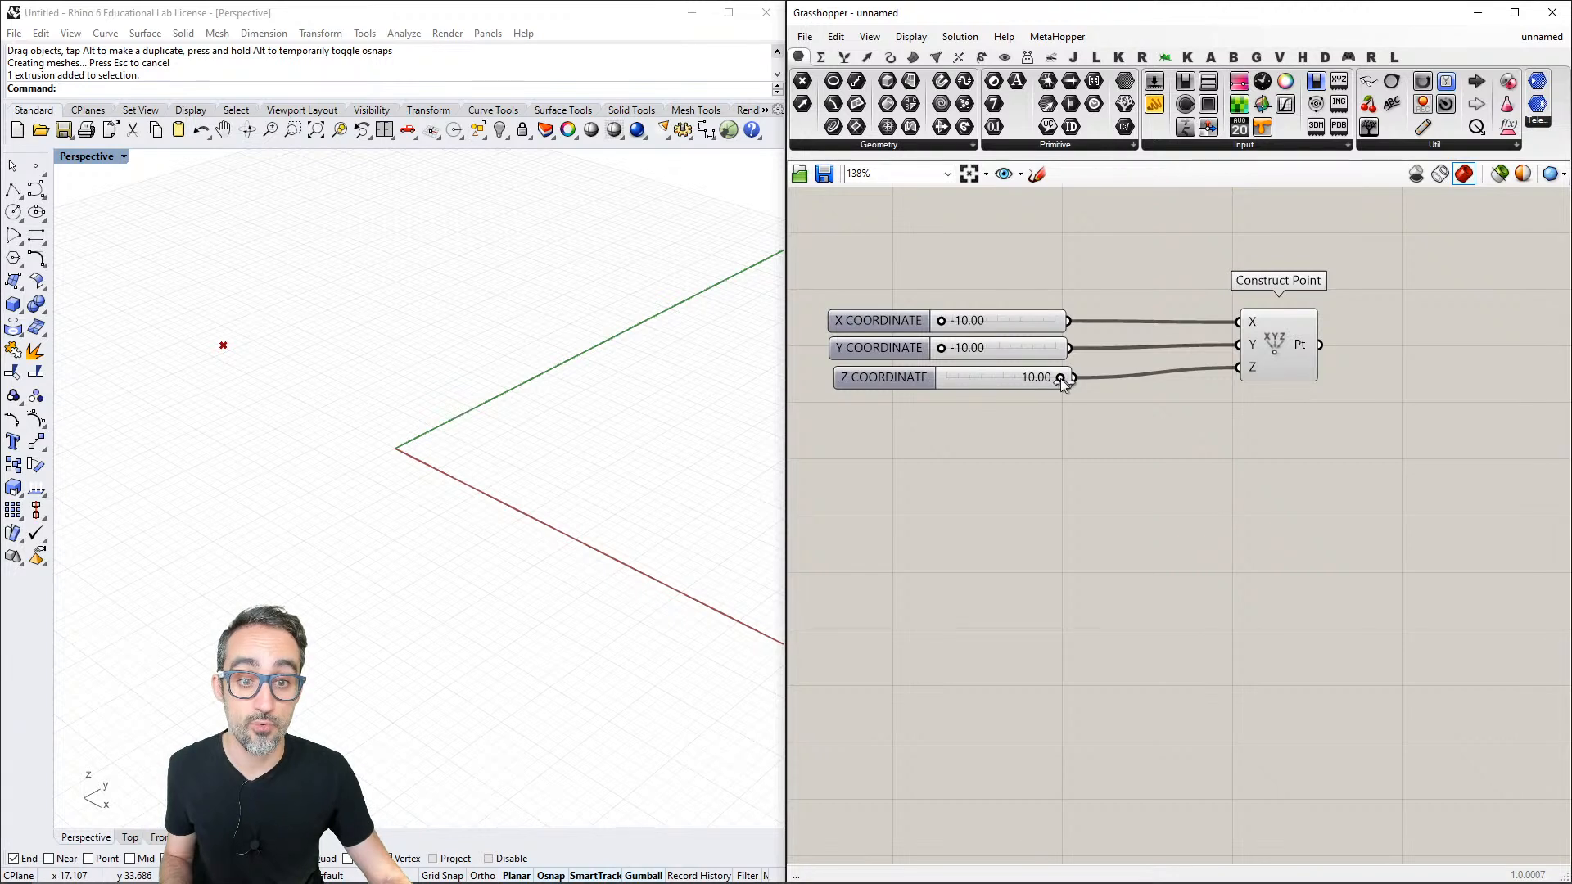
- Set the Z COORDINATE slider to 4.22, Y COORDINATE to 3.45 and X COORDINATE to 6.91
drag(1060, 378, 1028, 379)
drag(941, 348, 1019, 349)
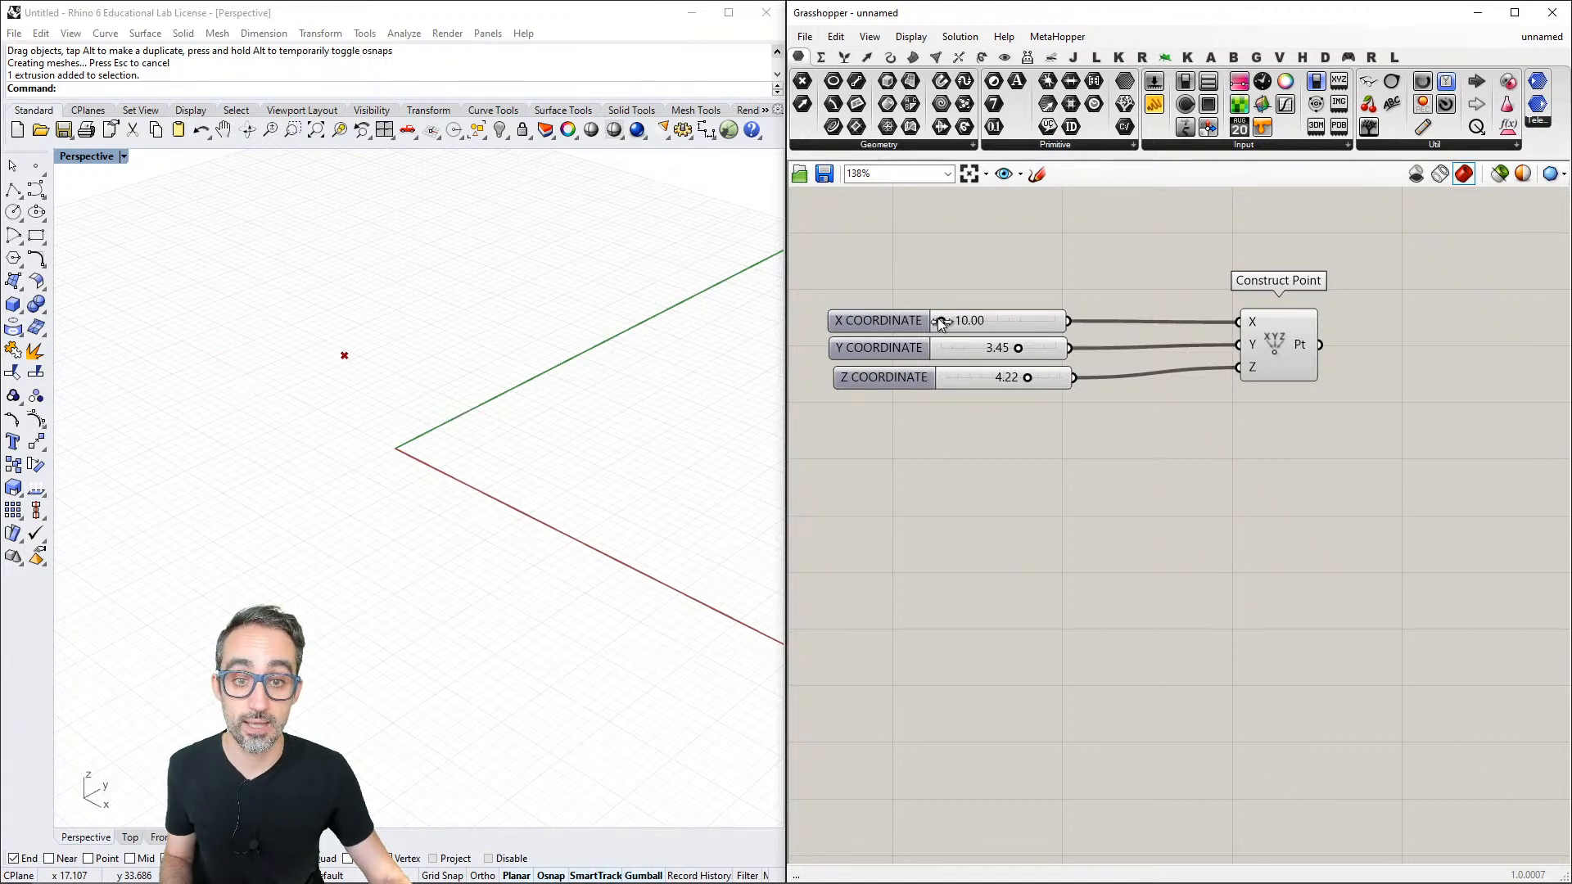
drag(940, 321, 1036, 320)
shift+right_drag(595, 425, 585, 424)
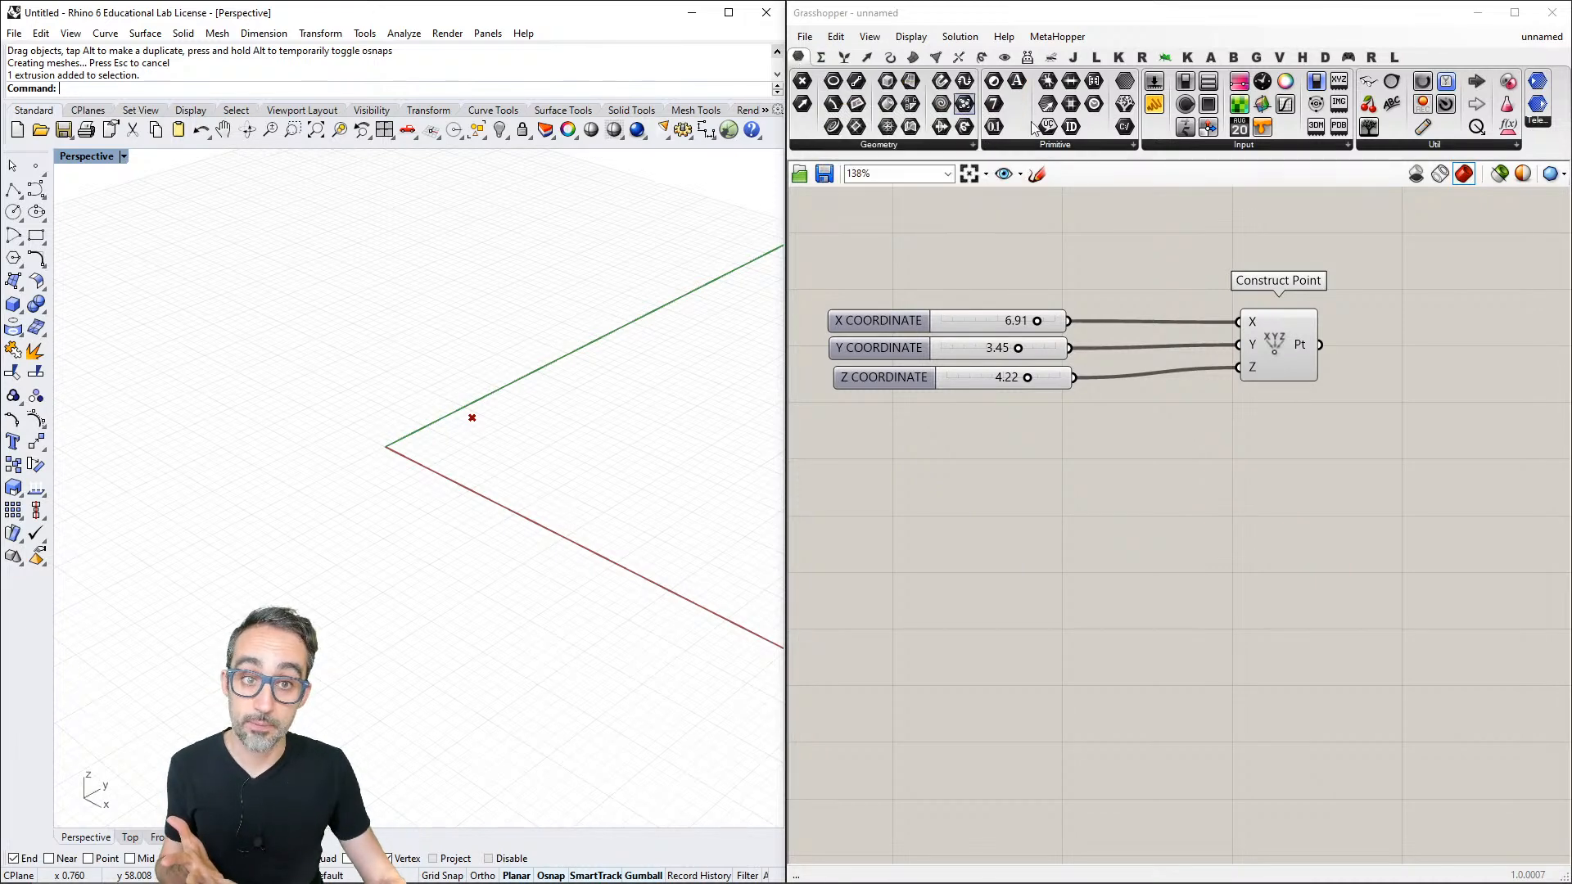
- Add an empty Panel beside Construct Point's output and move it to free canvas space lower down
click(1207, 148)
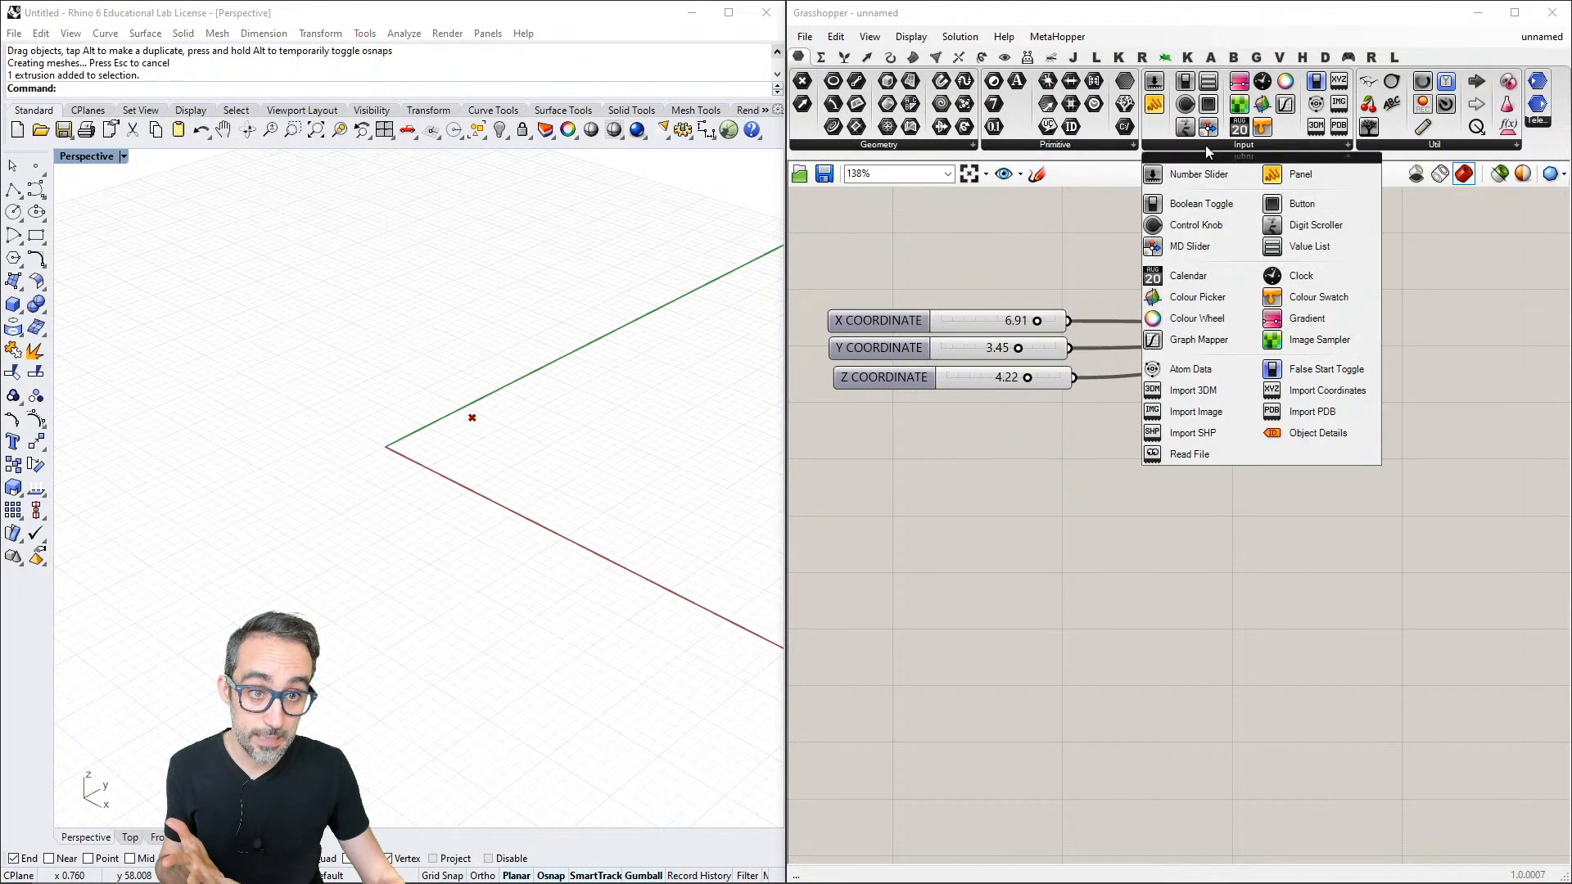
click(1326, 174)
click(1456, 353)
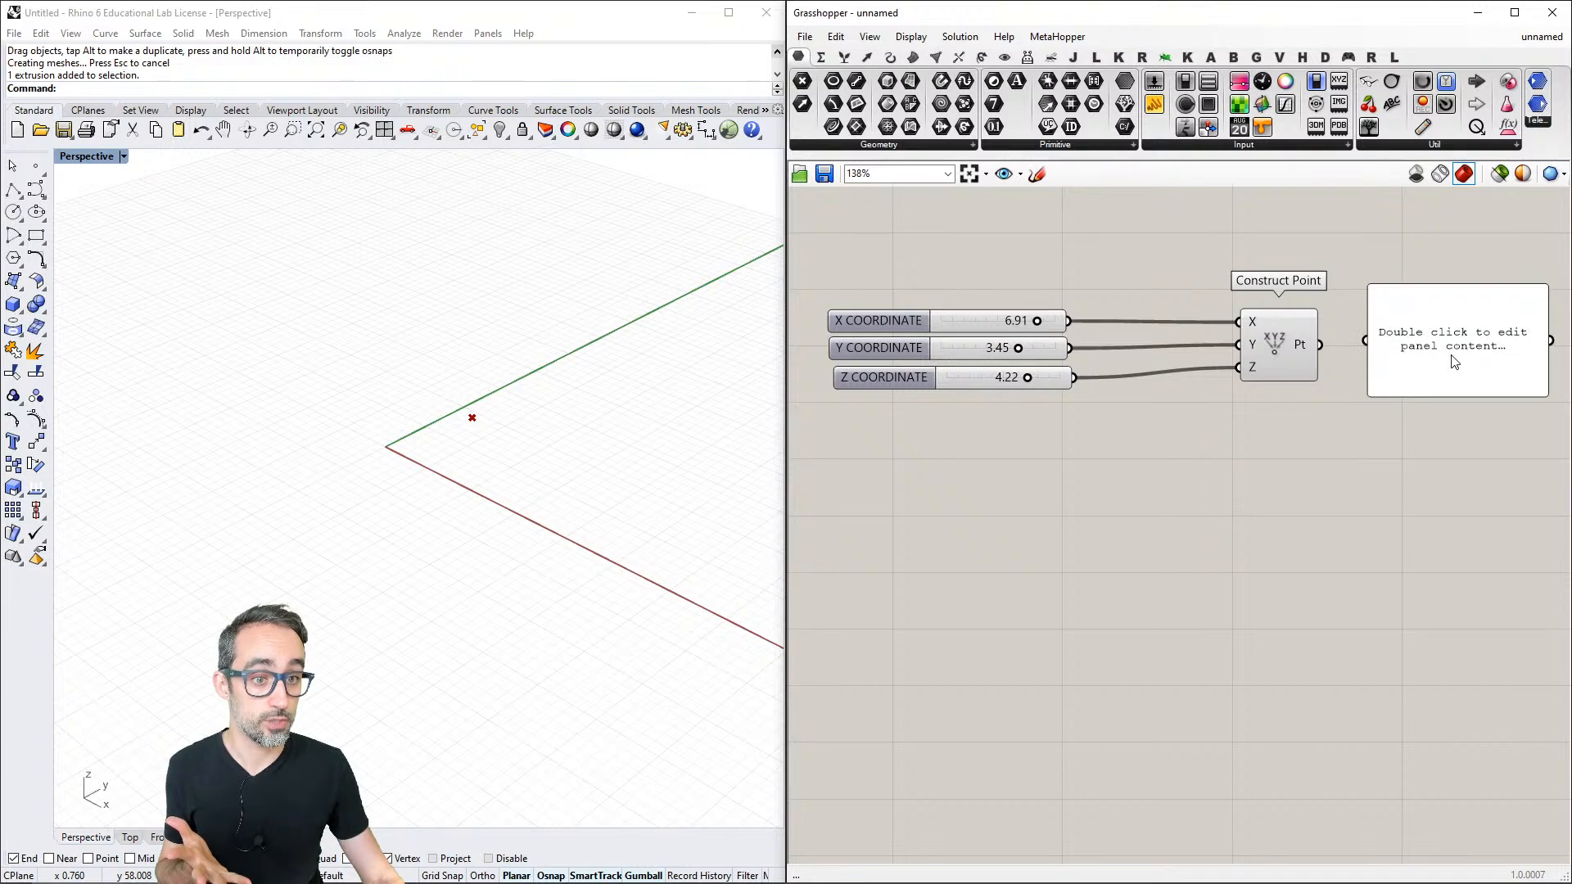
right_drag(1427, 412, 1238, 389)
drag(1265, 310, 1306, 314)
click(1318, 427)
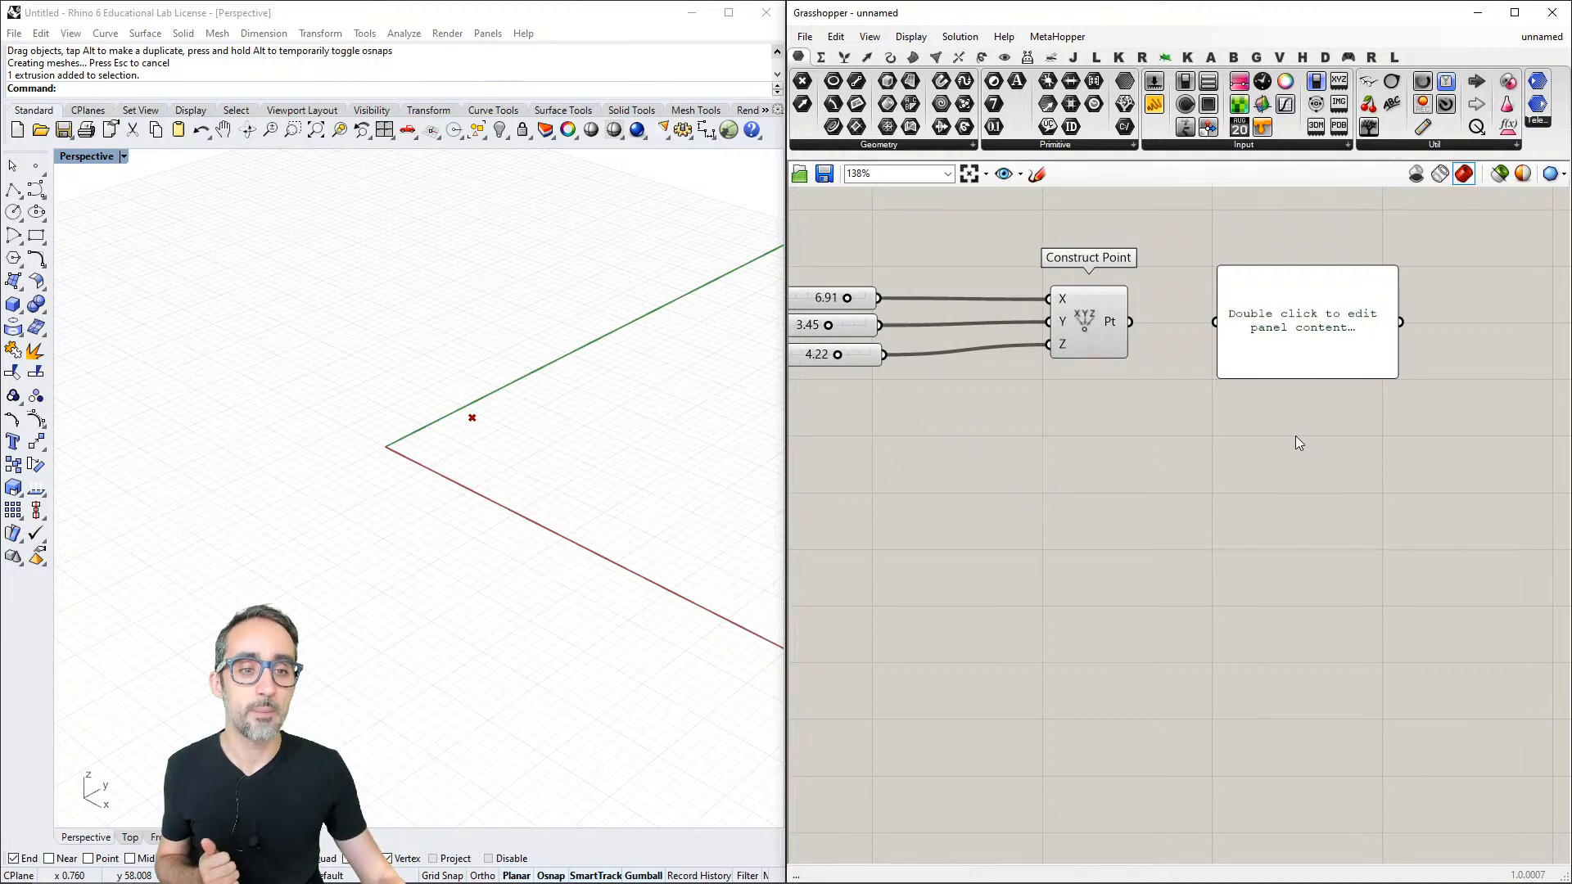
drag(1316, 344, 1323, 464)
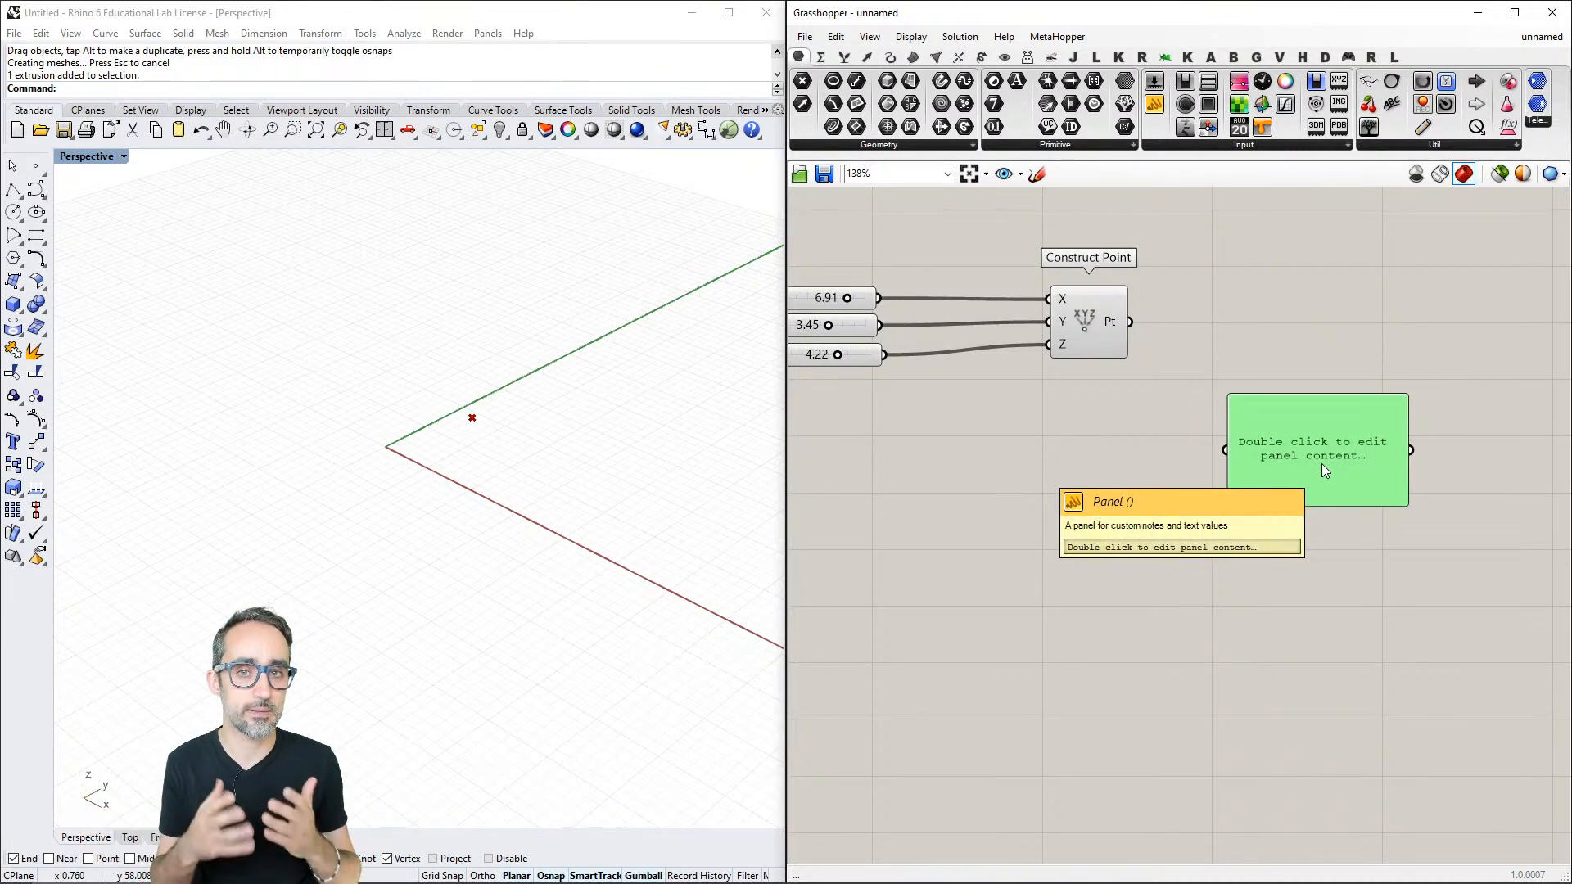
click(1326, 377)
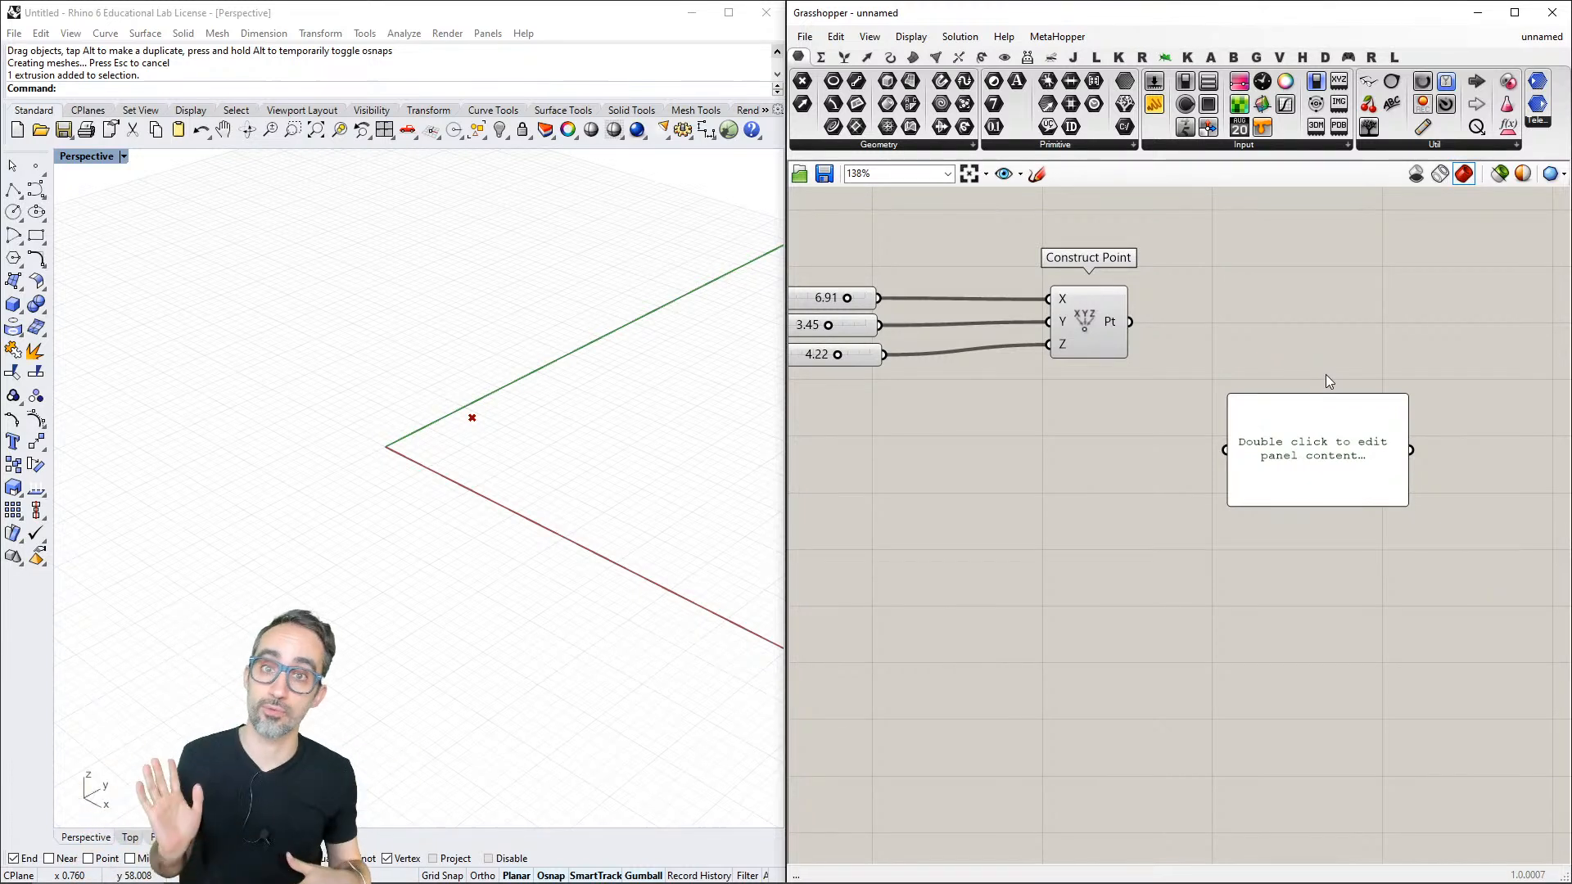
scroll(1329, 365, up, 1)
right_drag(1319, 354, 1283, 332)
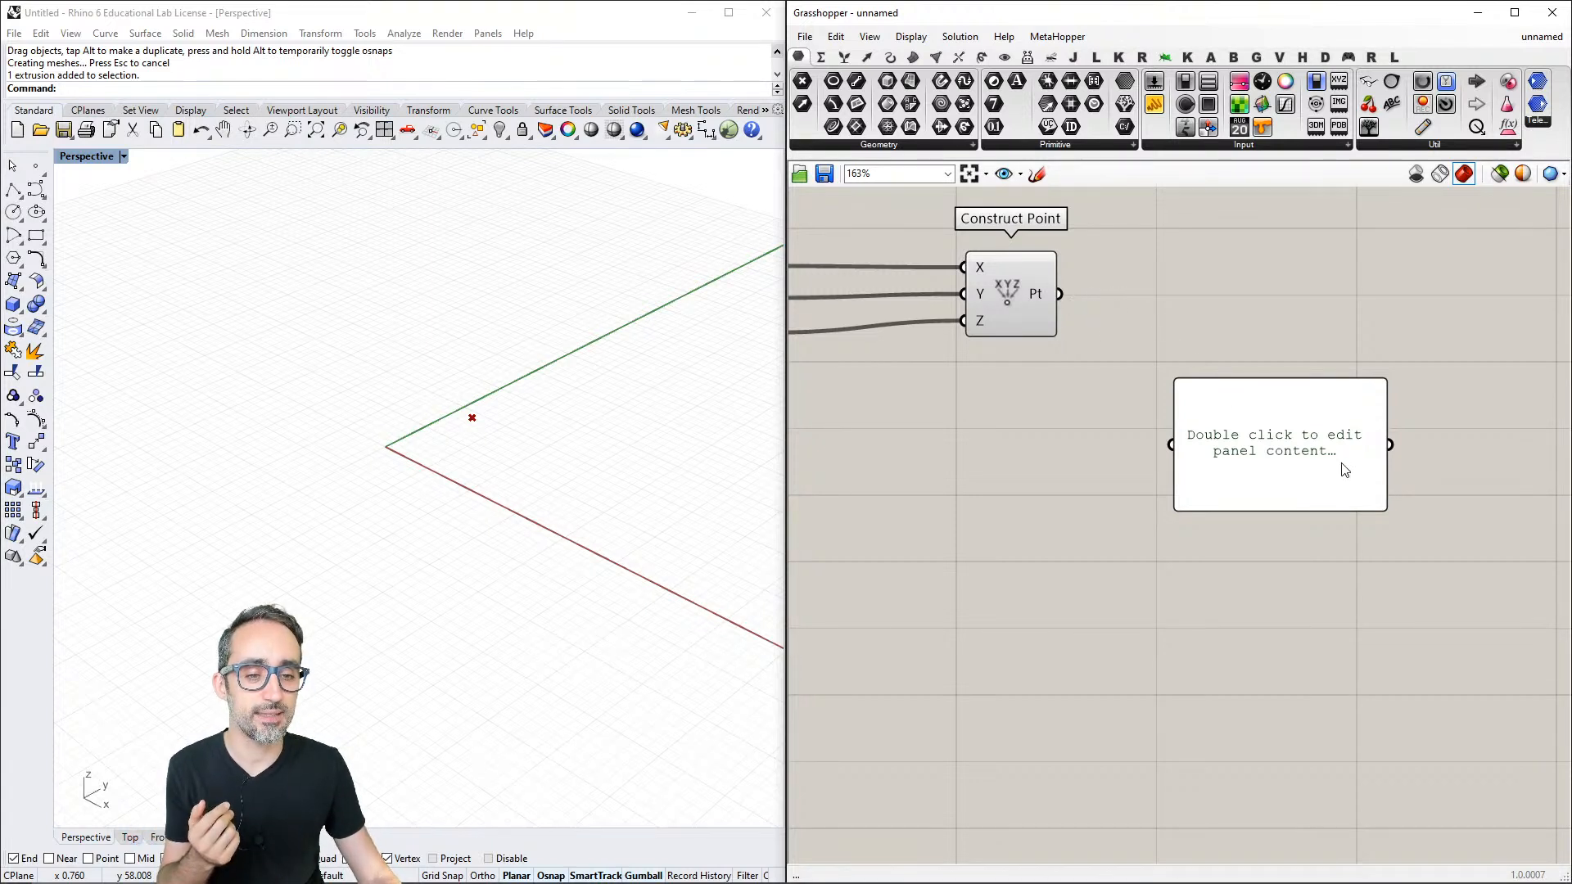
scroll(1291, 445, down, 2)
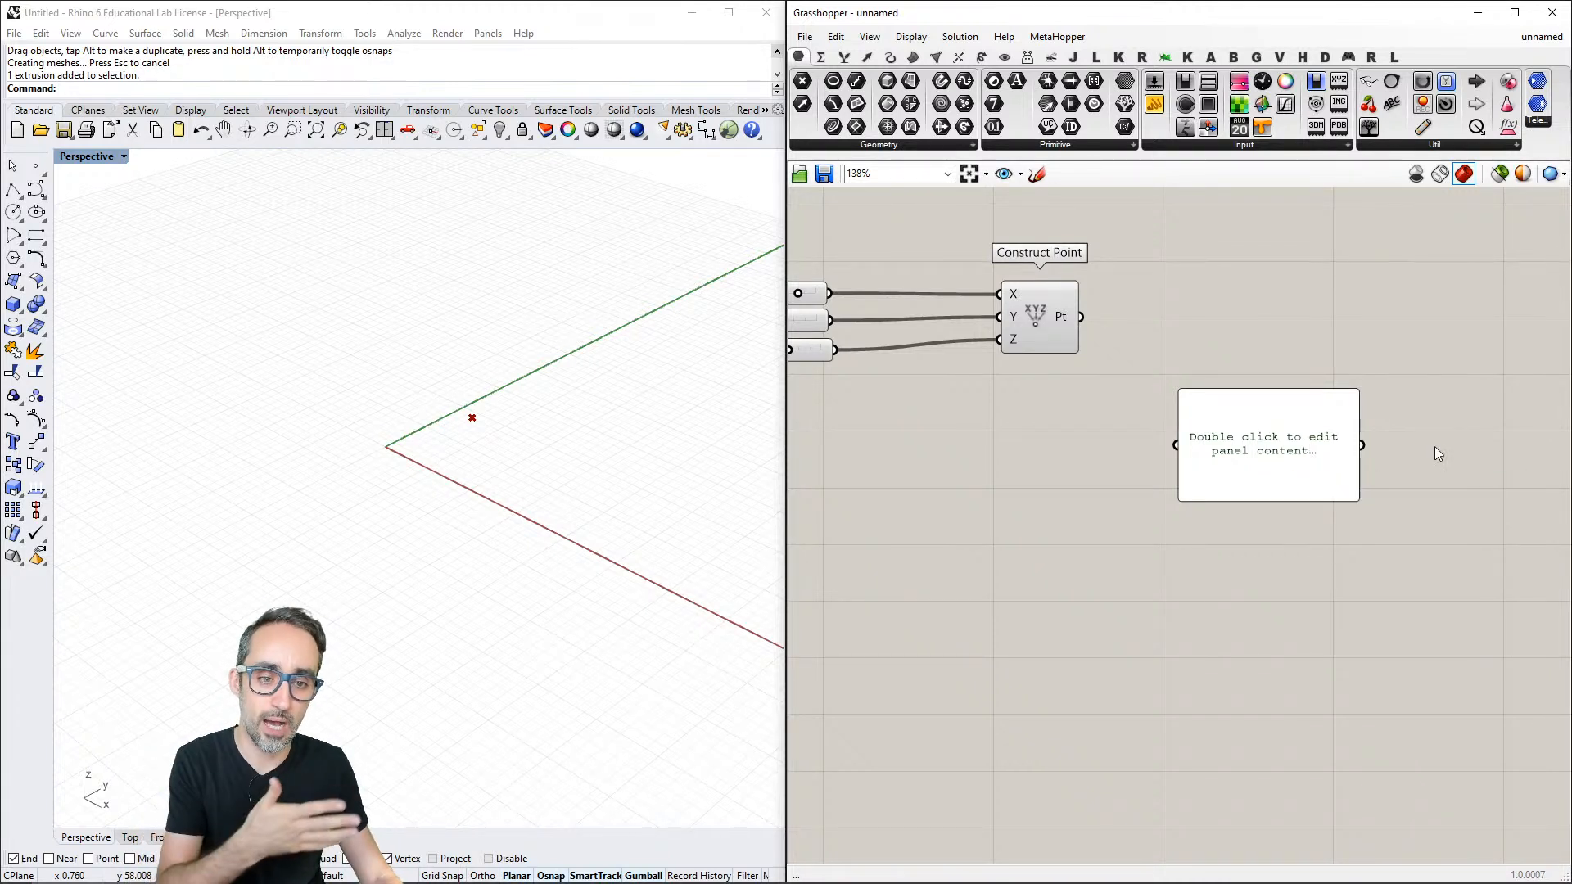
scroll(1435, 445, up, 2)
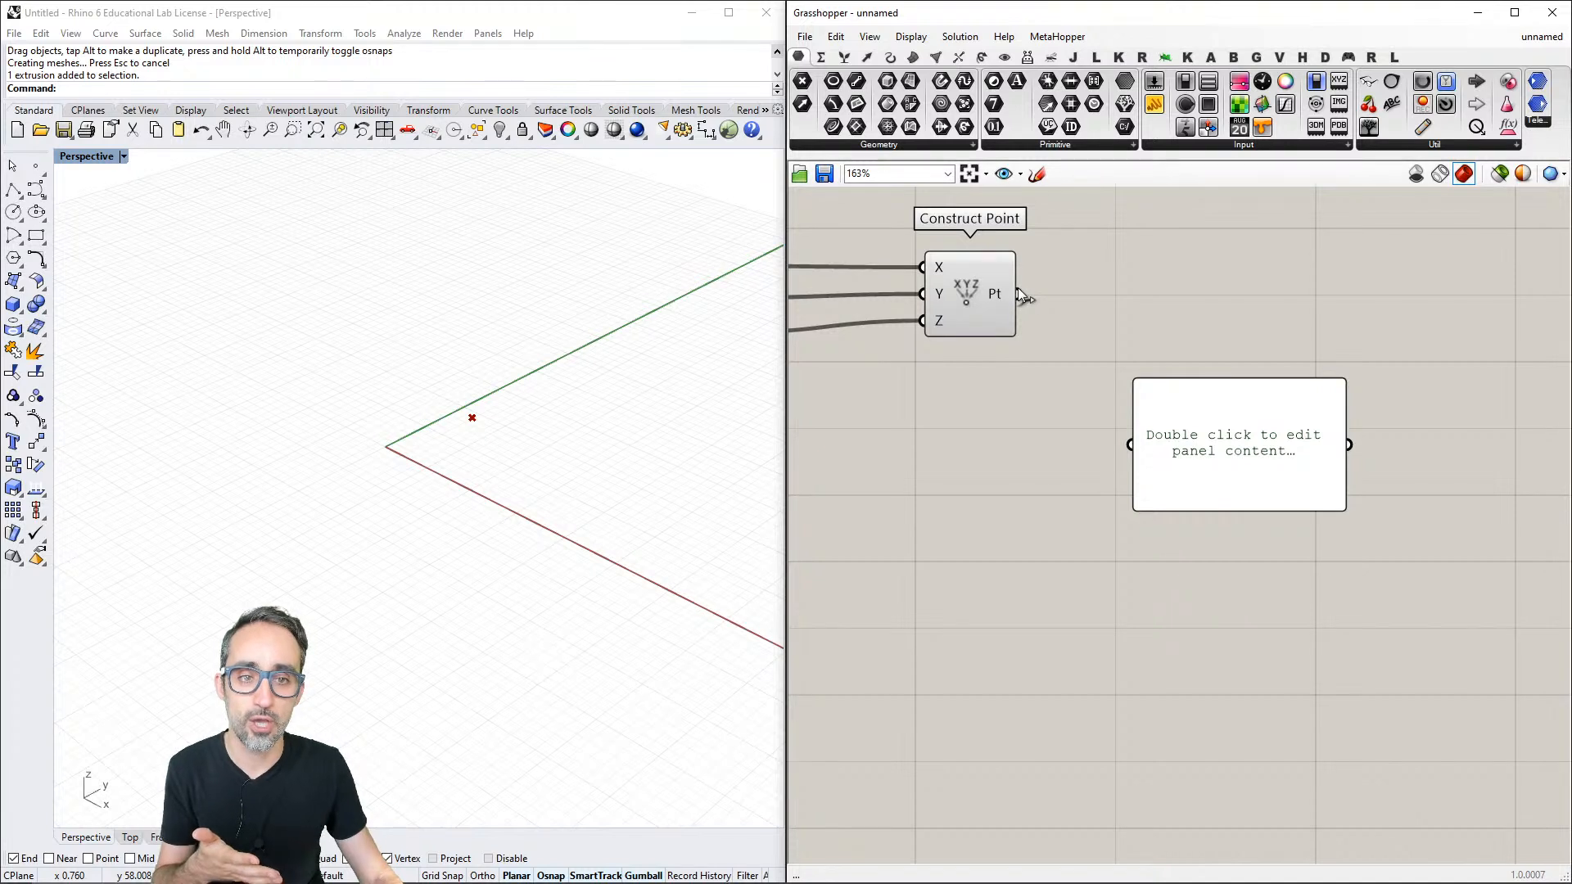
mouse_move(1019, 294)
mouse_down()
mouse_move(1028, 467)
mouse_move(998, 302)
mouse_up()
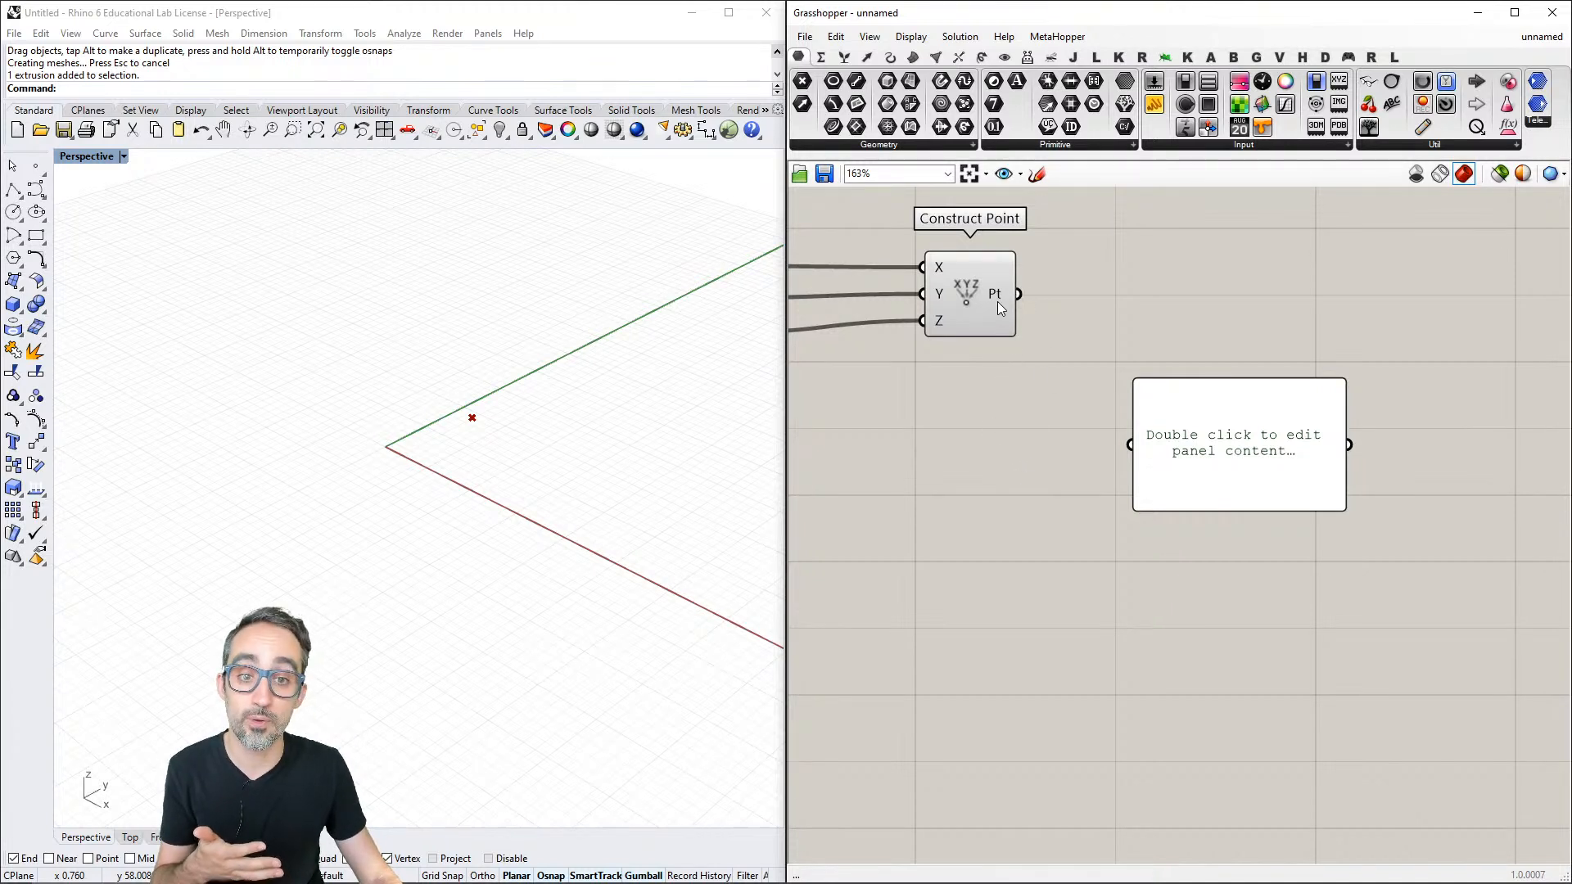
click(973, 289)
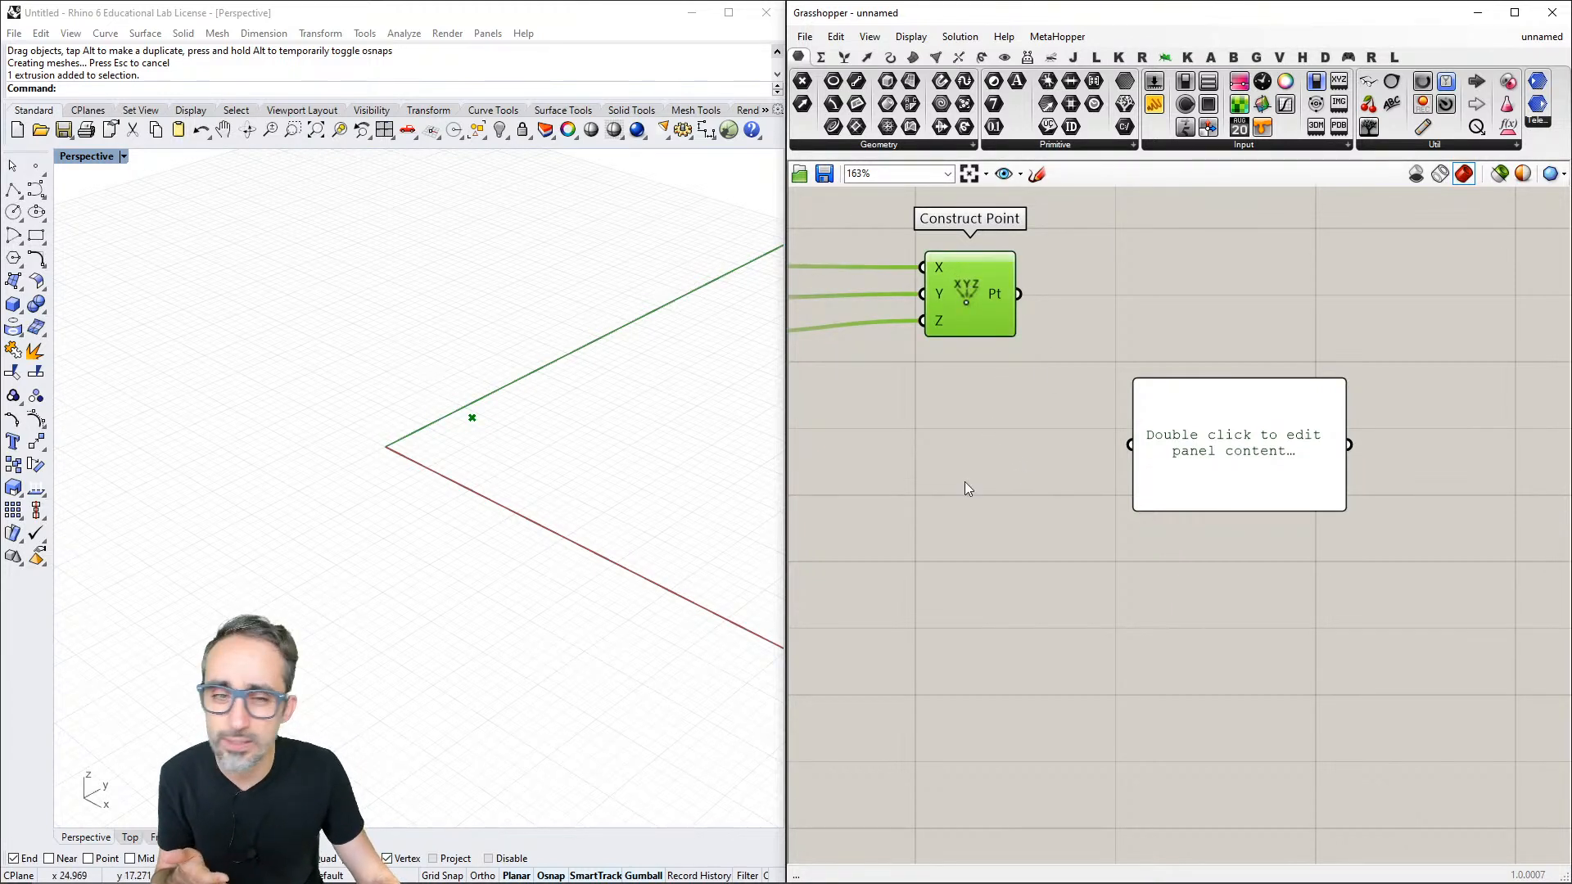
right_drag(964, 482, 1035, 445)
scroll(1099, 468, down, 3)
scroll(1141, 440, up, 3)
- Move the Panel closer beneath Construct Point and wire the Pt output to the Panel's input
drag(1294, 434, 1188, 456)
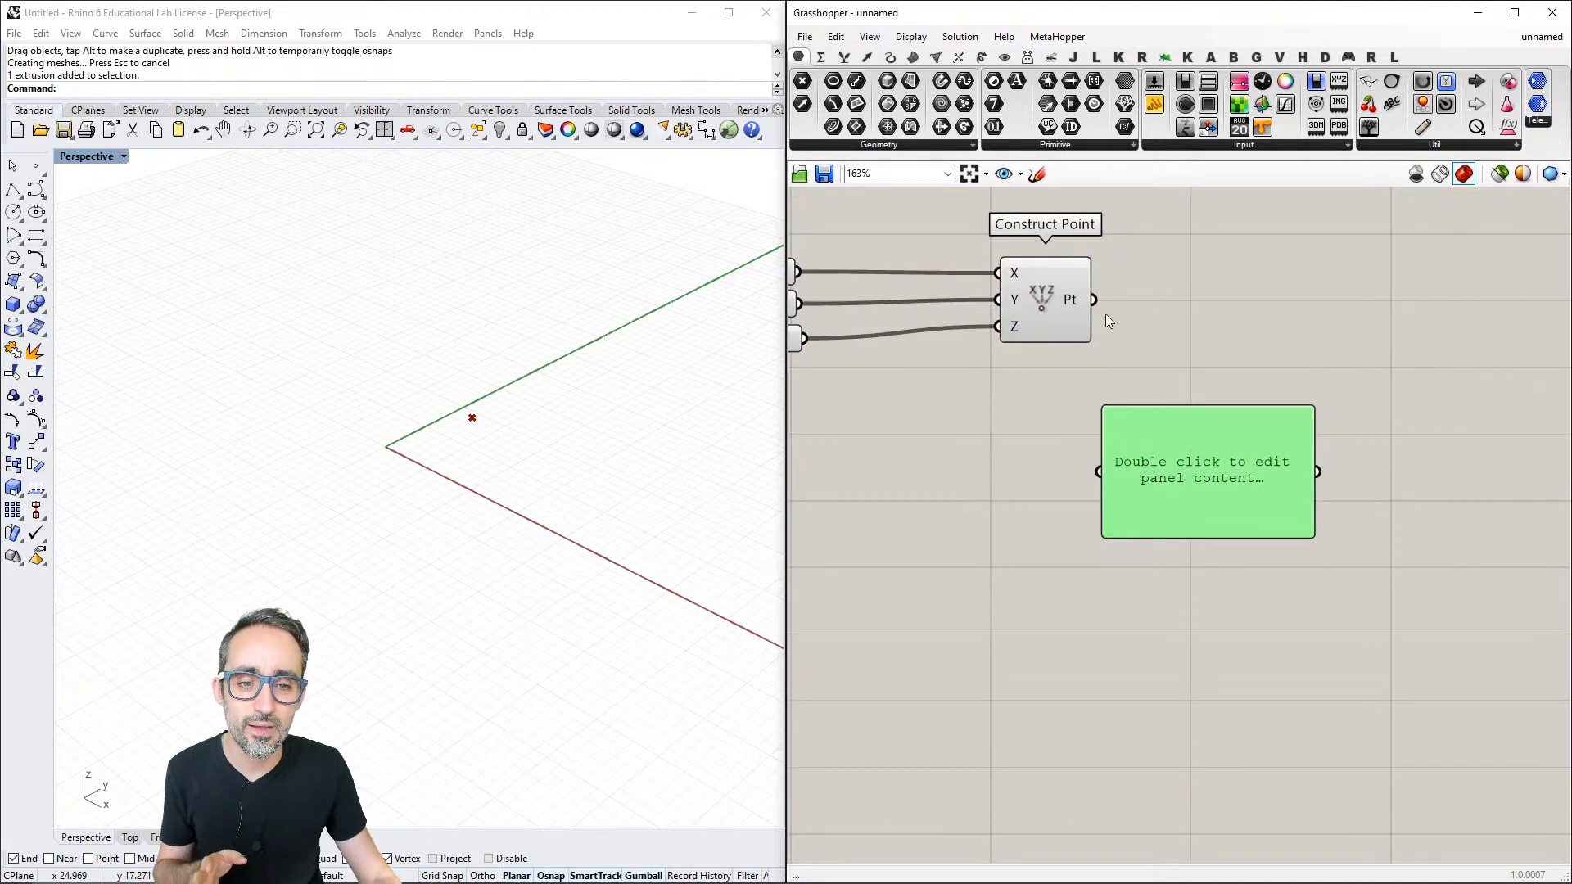
click(1104, 307)
drag(1094, 300, 1094, 486)
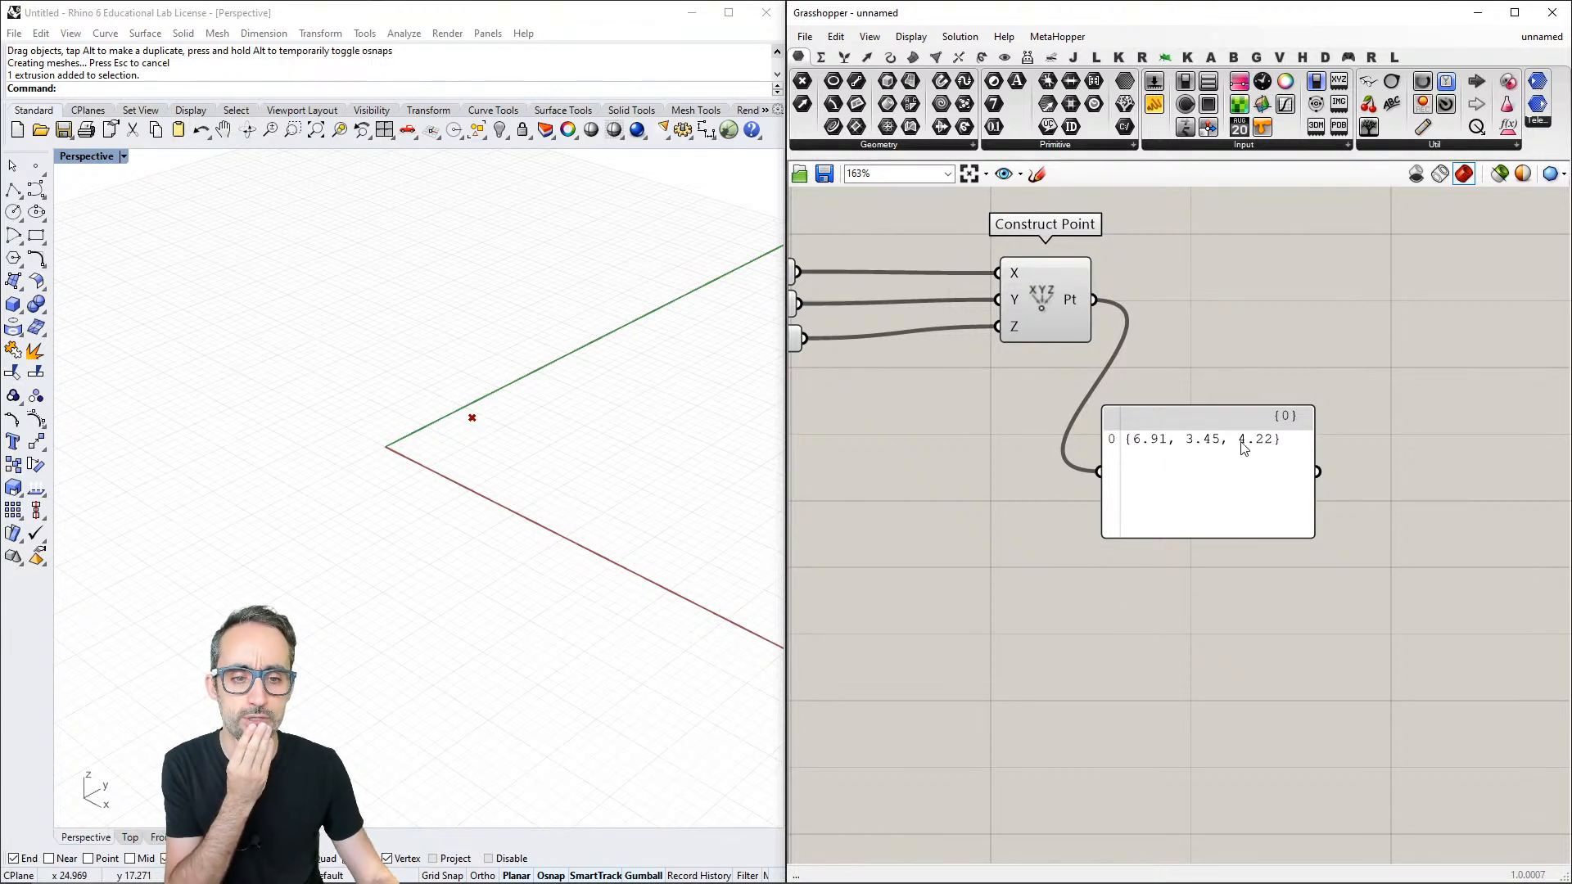
- Add a second Panel beneath the first one and wire the first Panel's output into it
scroll(1251, 432, down, 2)
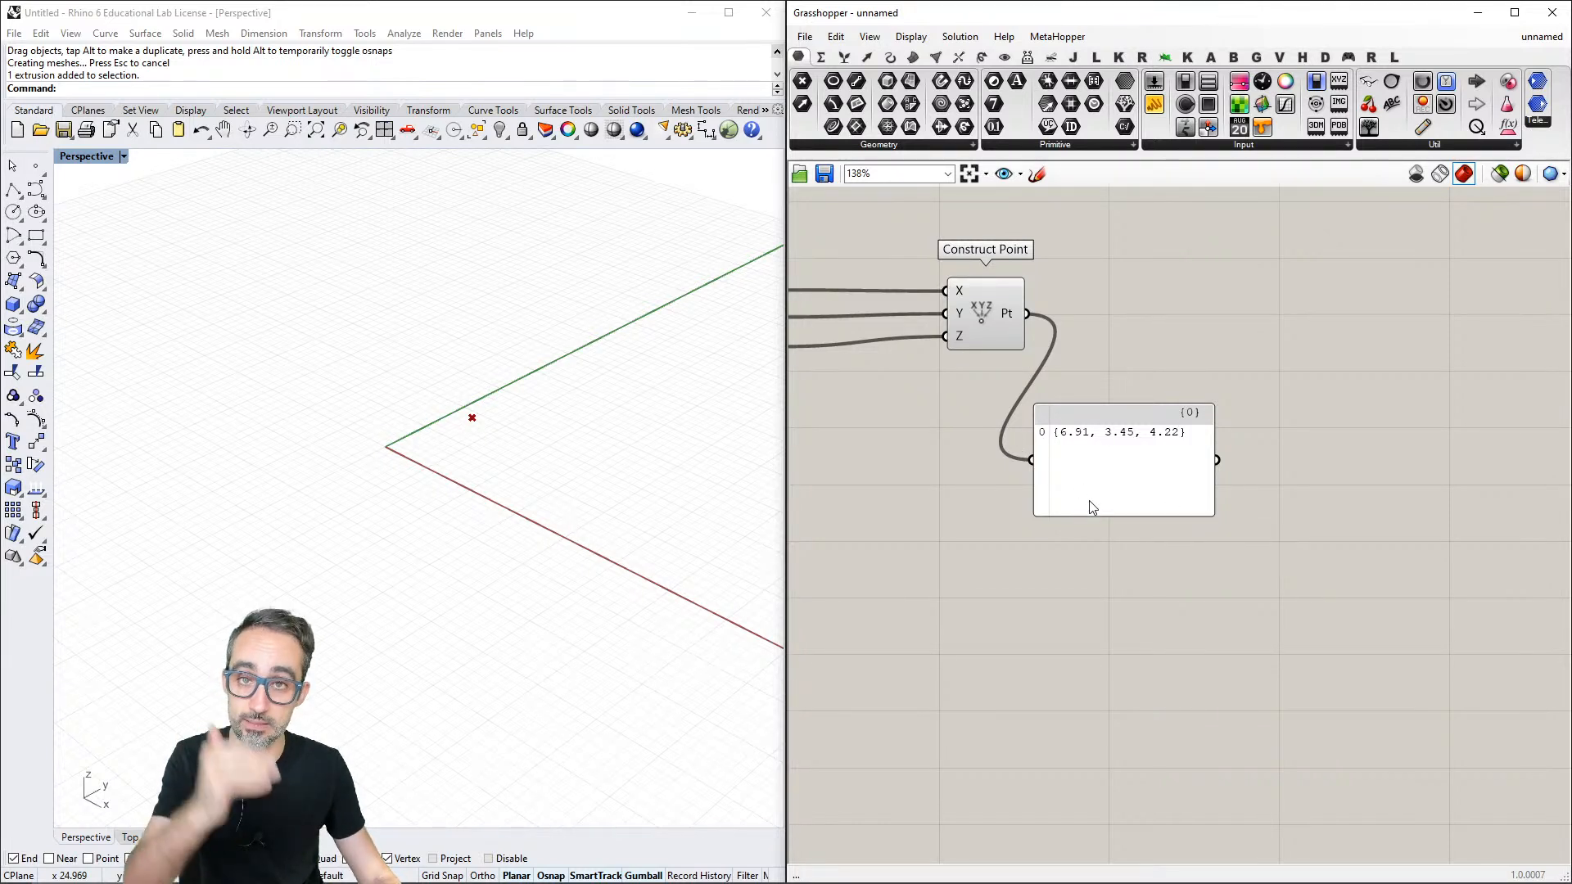
drag(1156, 107, 1158, 626)
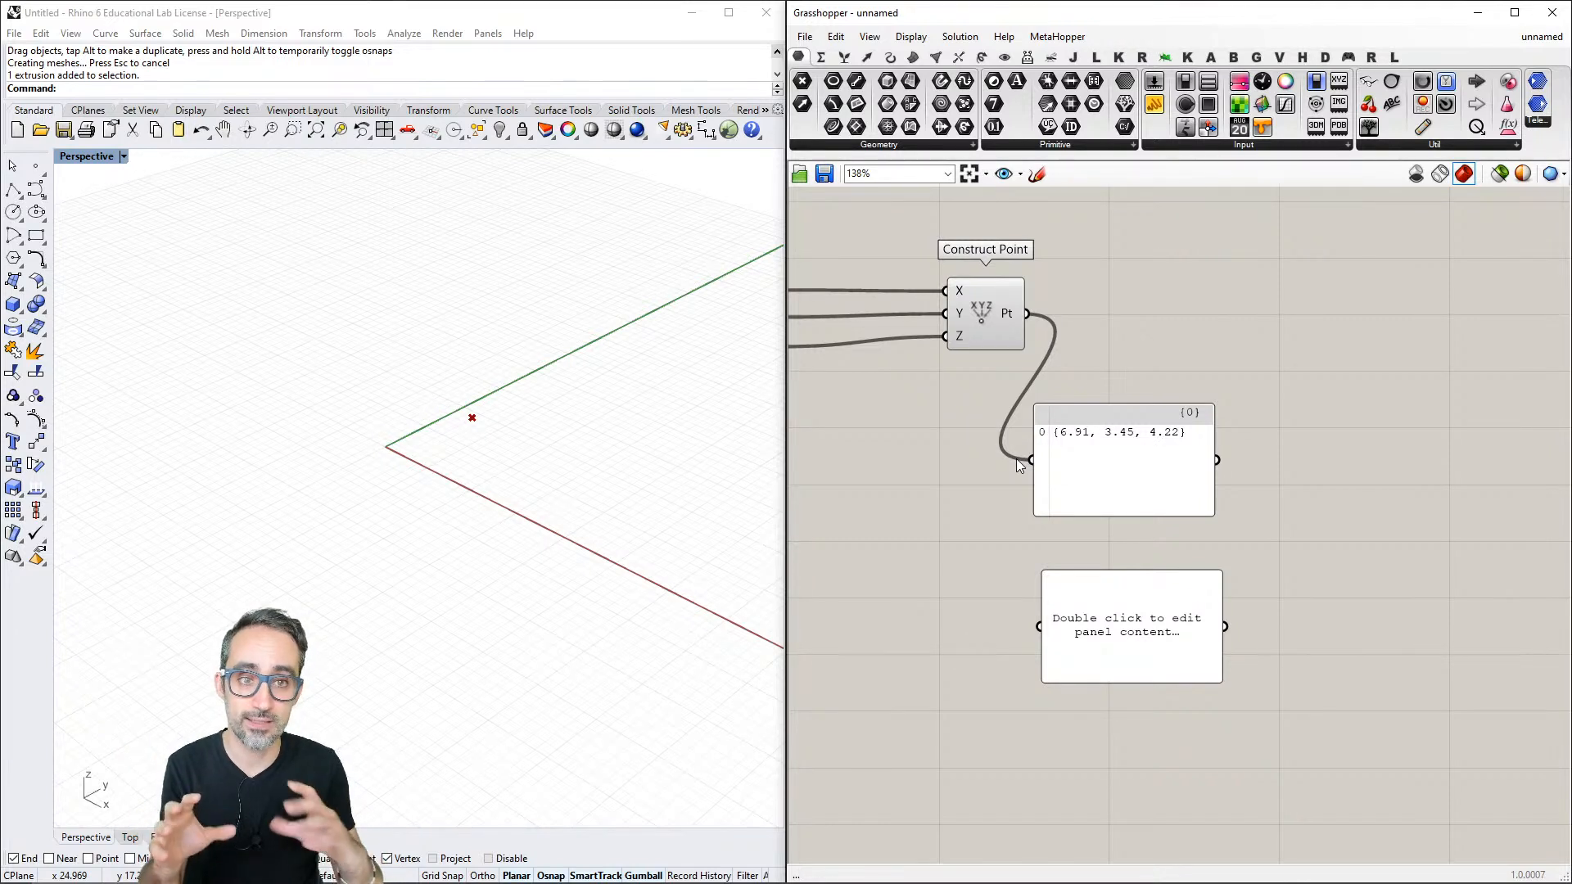
right_click(1129, 461)
click(1272, 412)
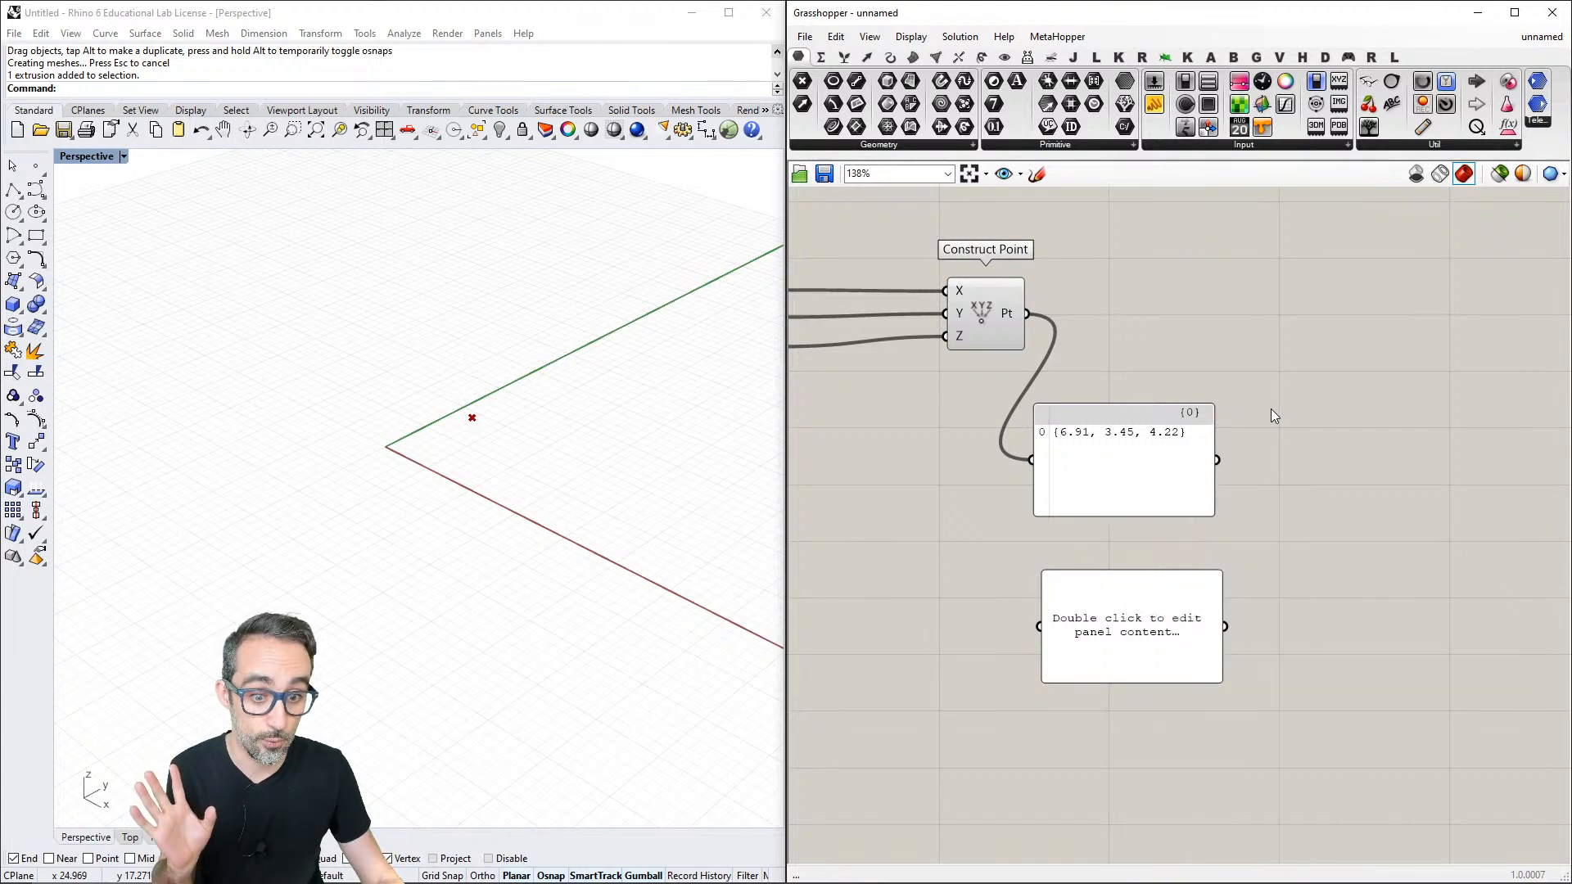
drag(1219, 460, 1113, 615)
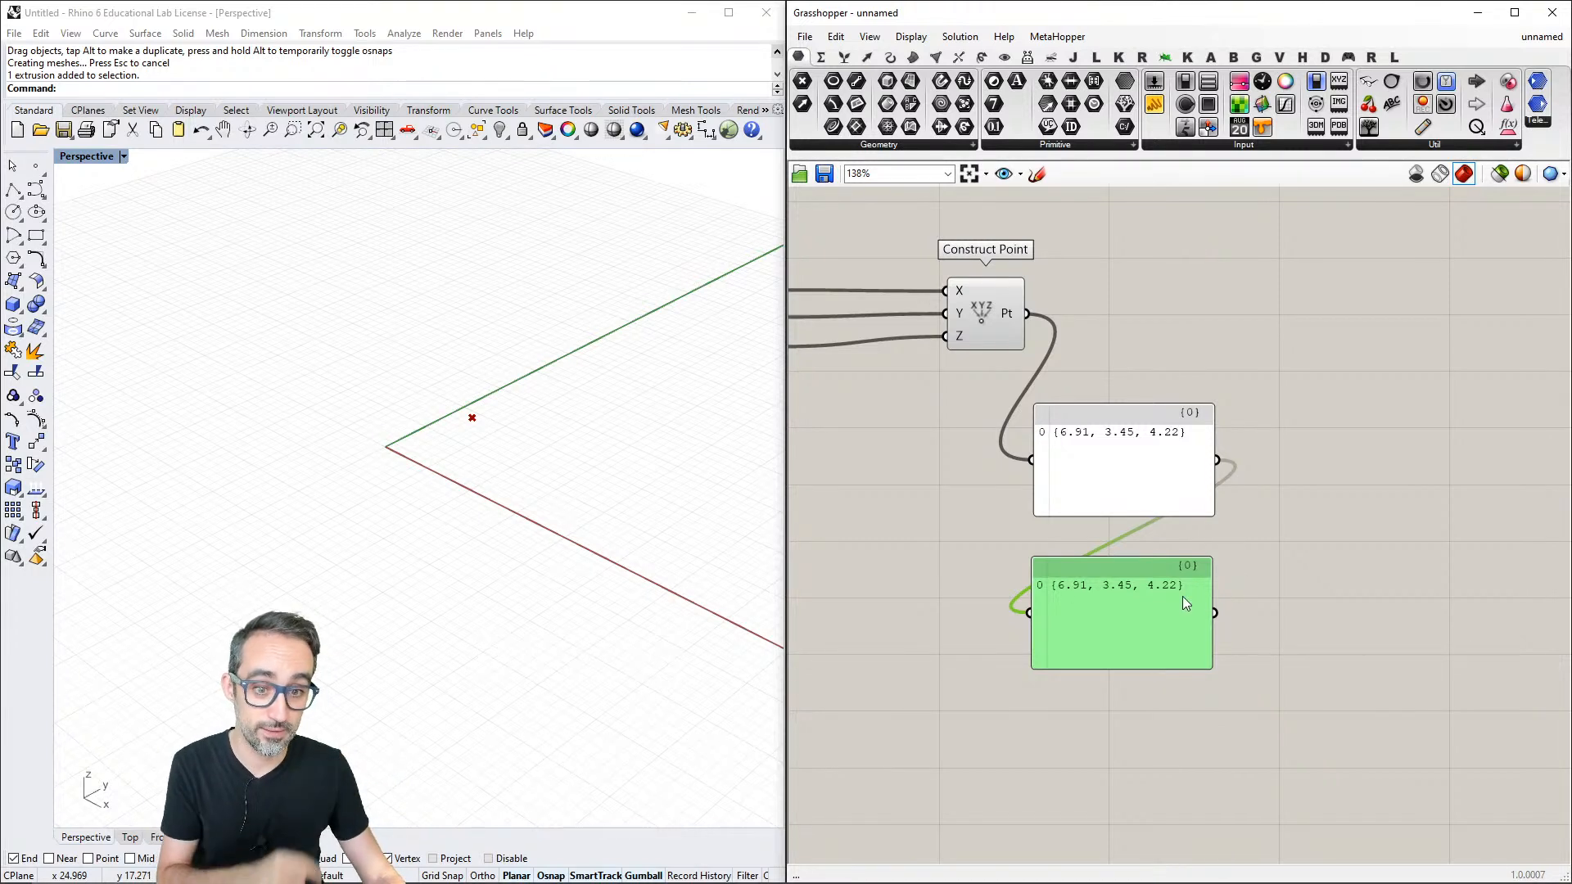
- Duplicate the lower Panel, place the copy beside it and wire the lower Panel's output into the copy
key(ctrl+c)
key(ctrl+v)
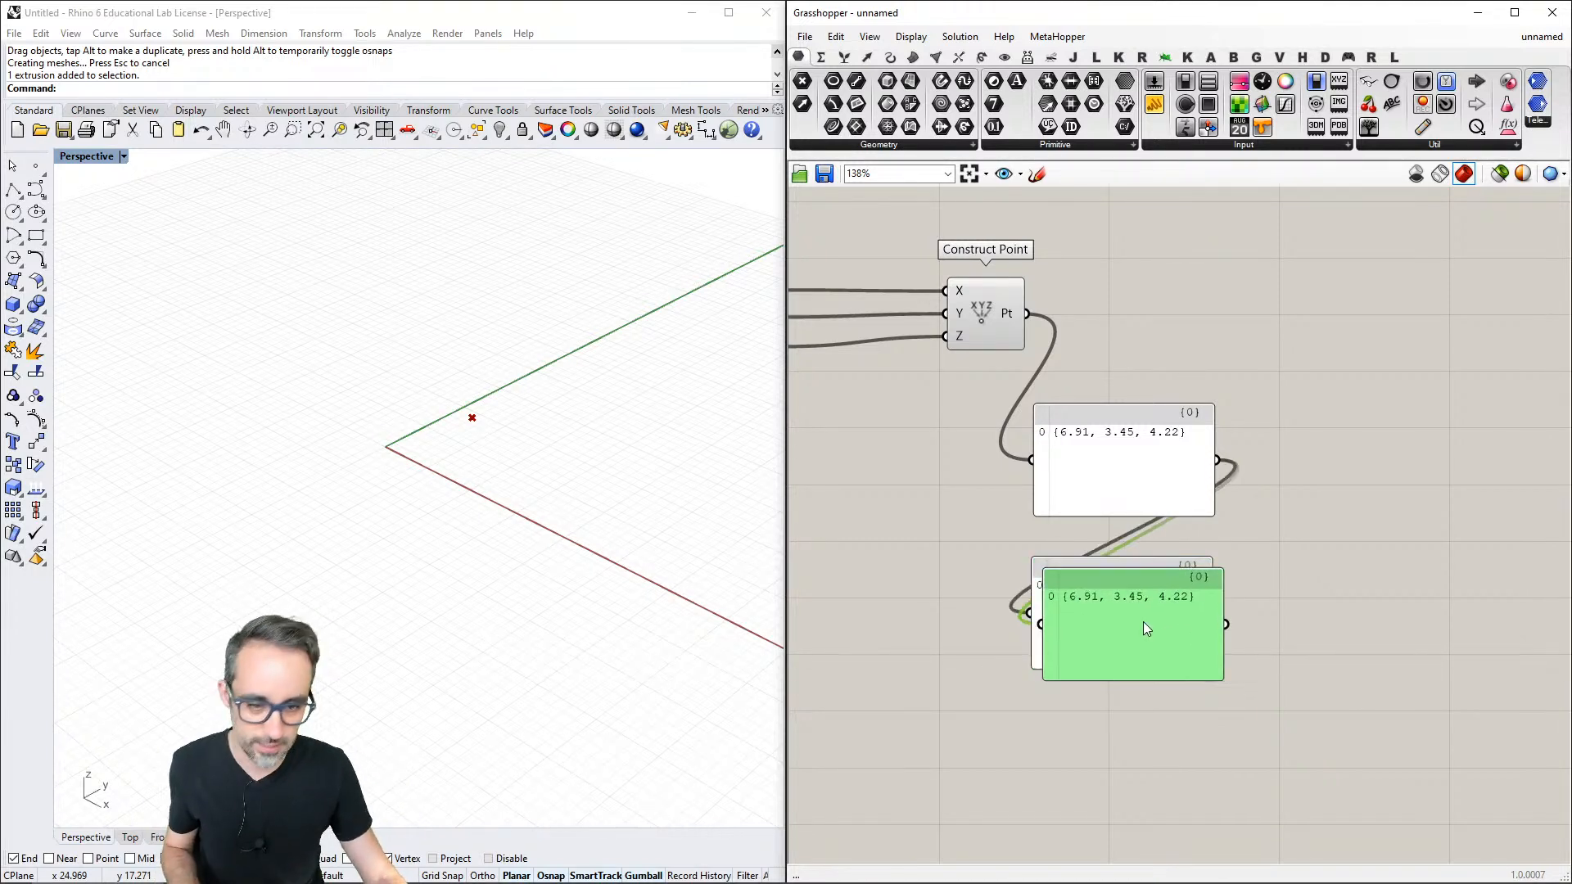
ctrl+click(1138, 625)
drag(1140, 631, 1372, 622)
drag(1215, 613, 1273, 612)
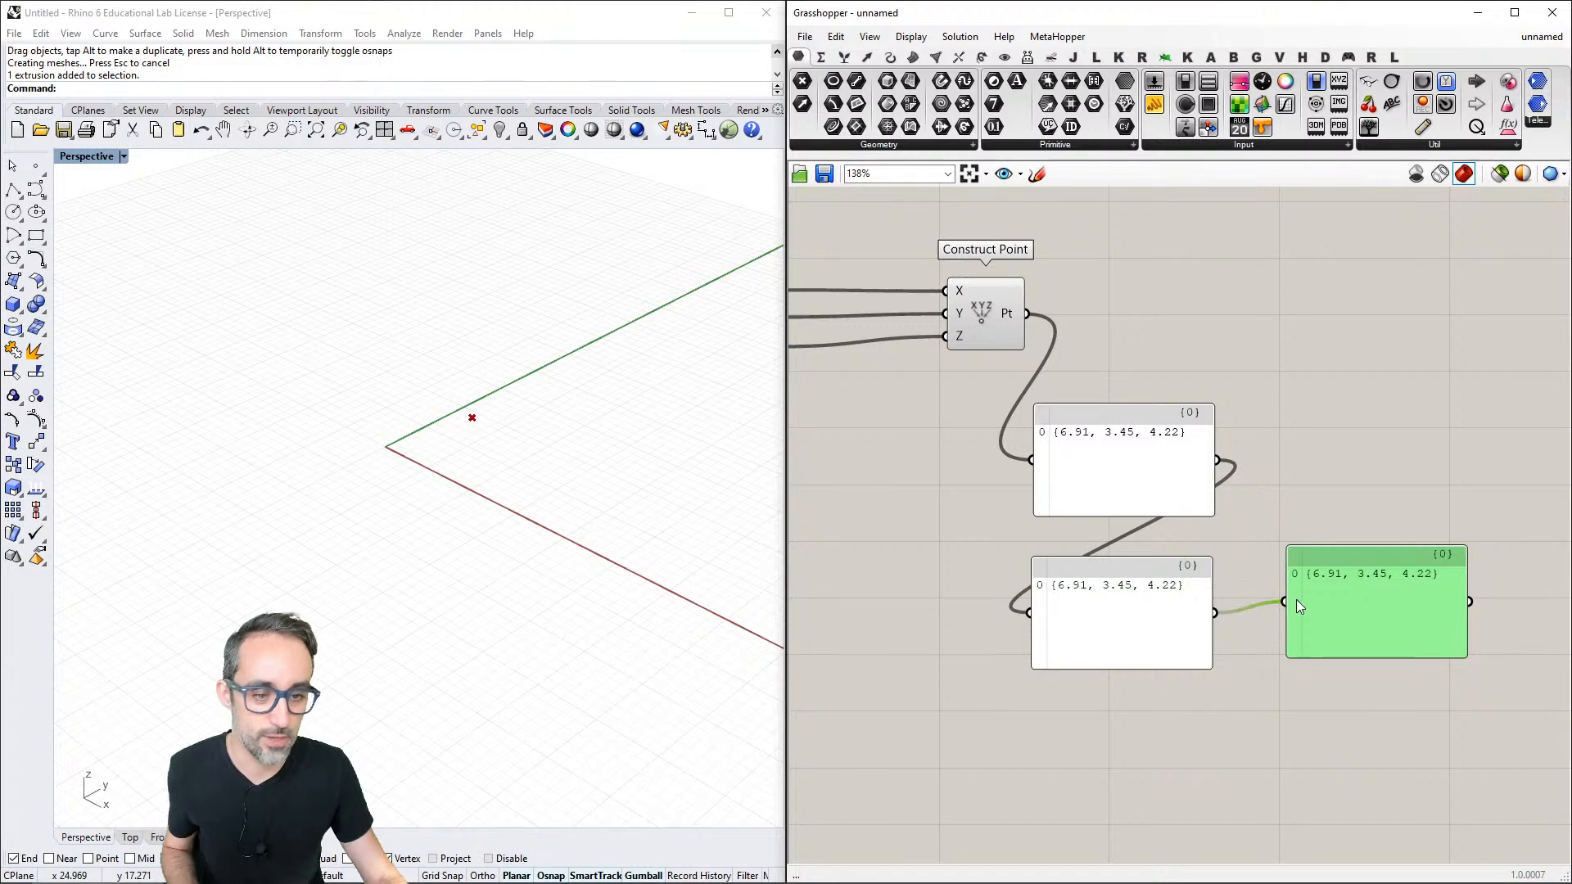
click(1372, 727)
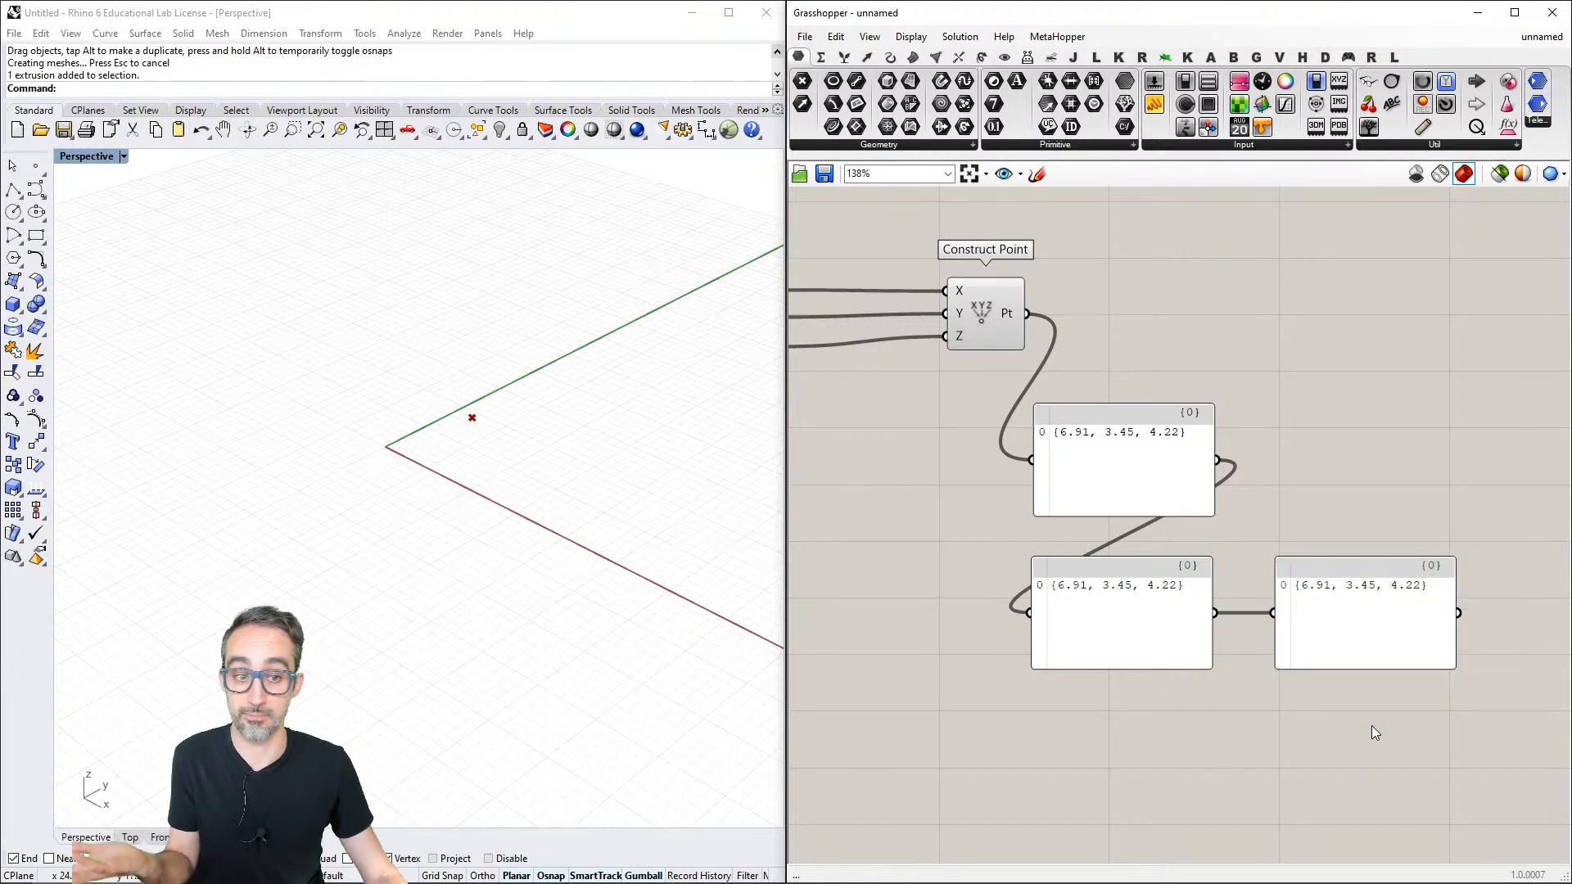
- Delete the two extra Panels, keeping only the one fed directly by Construct Point
click(1339, 603)
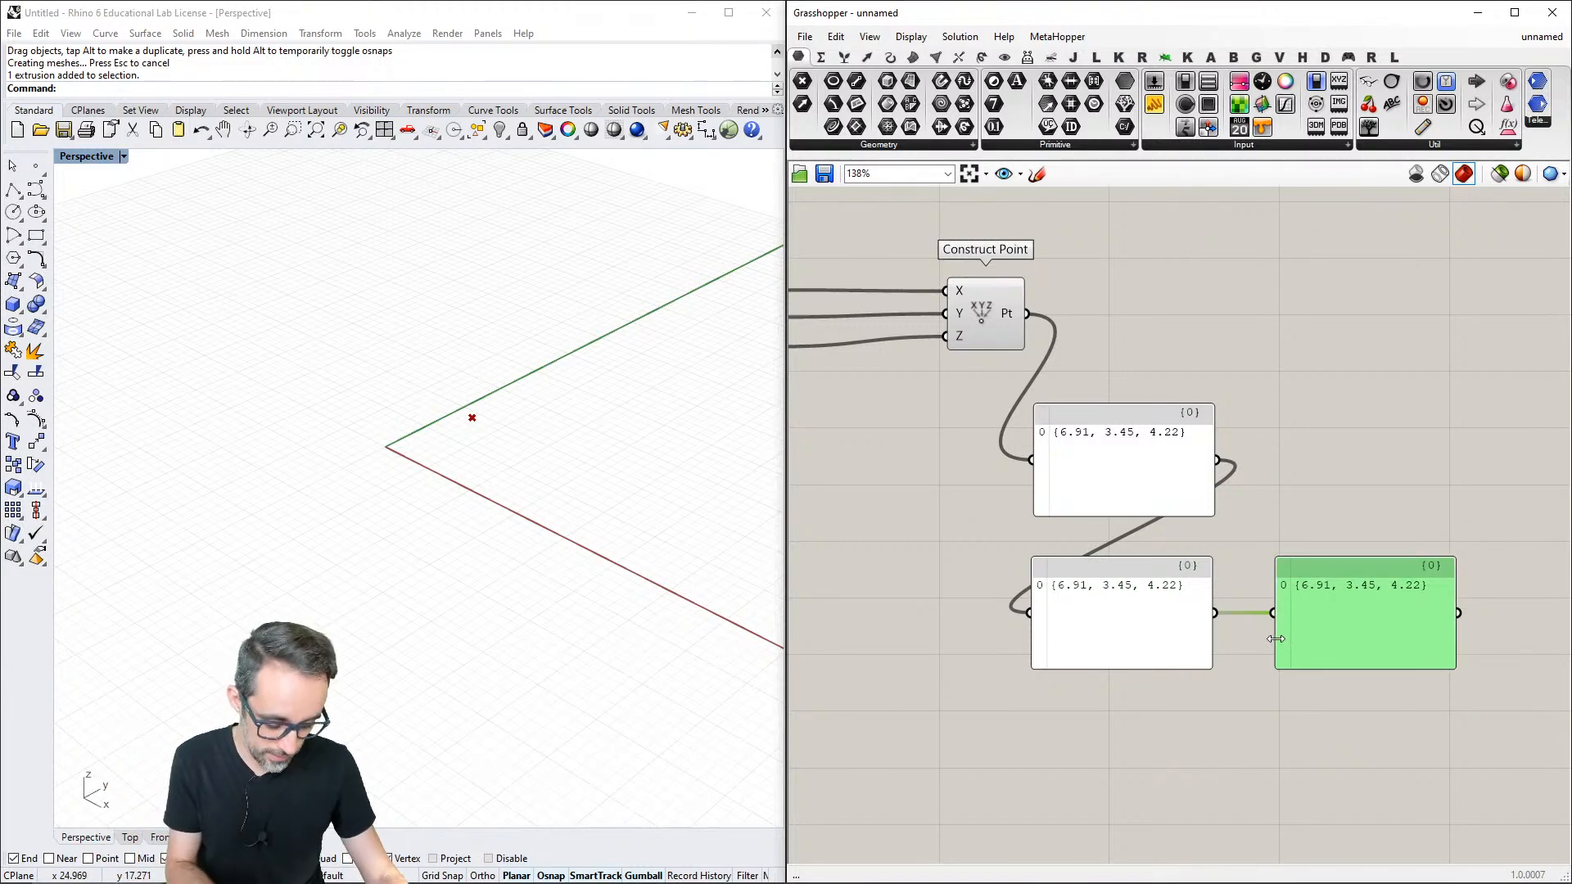
key(Delete)
click(1116, 618)
key(Delete)
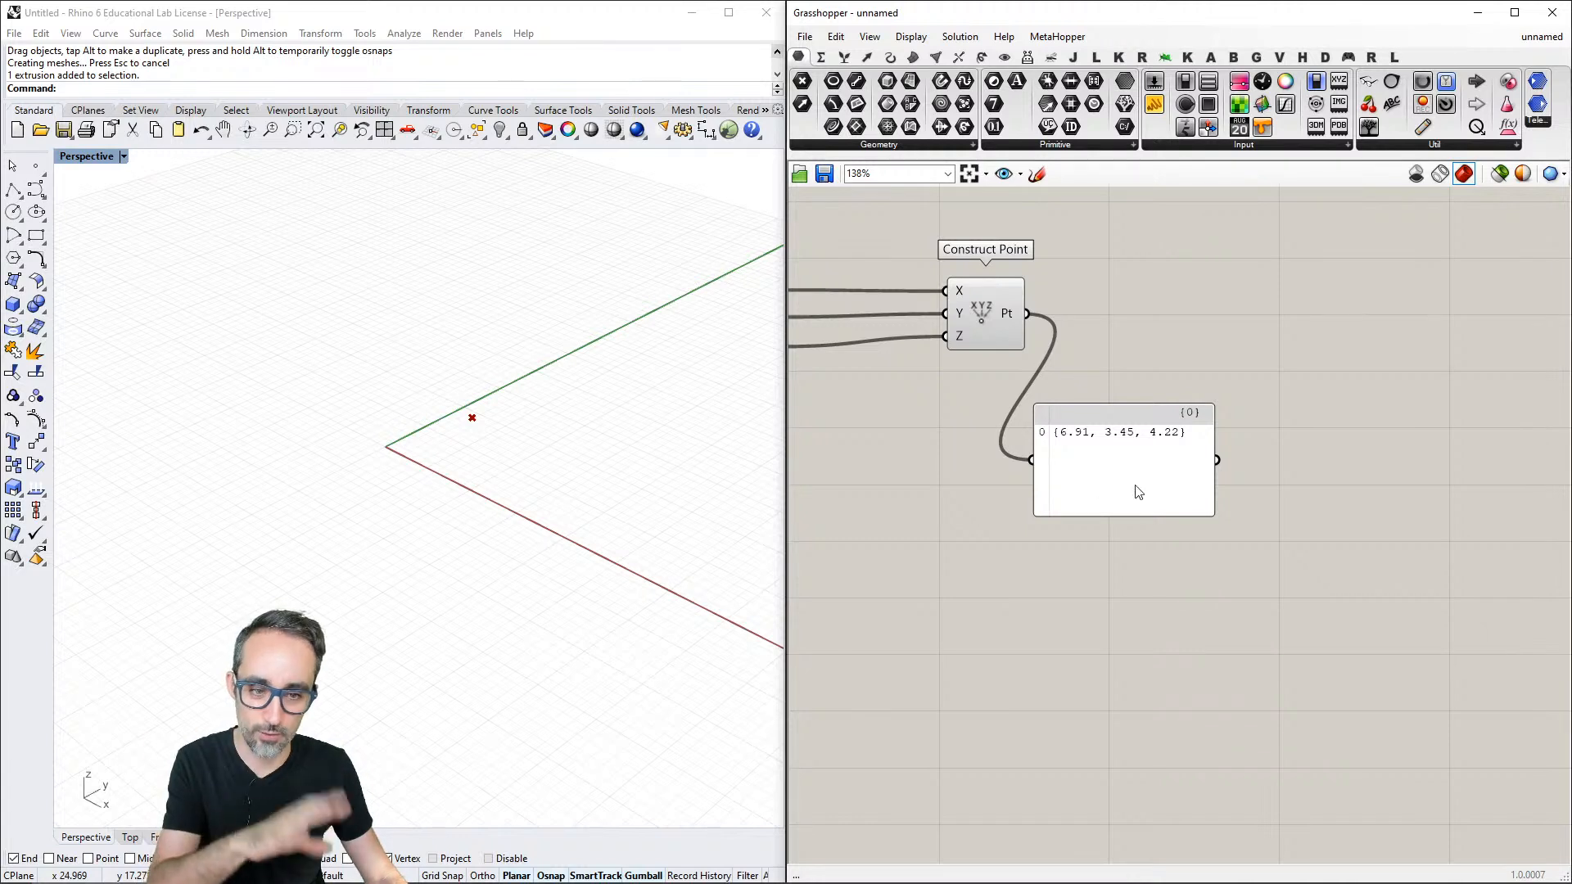
- Move the Panel up beside Construct Point so its wire from the Pt output runs straight
click(1154, 475)
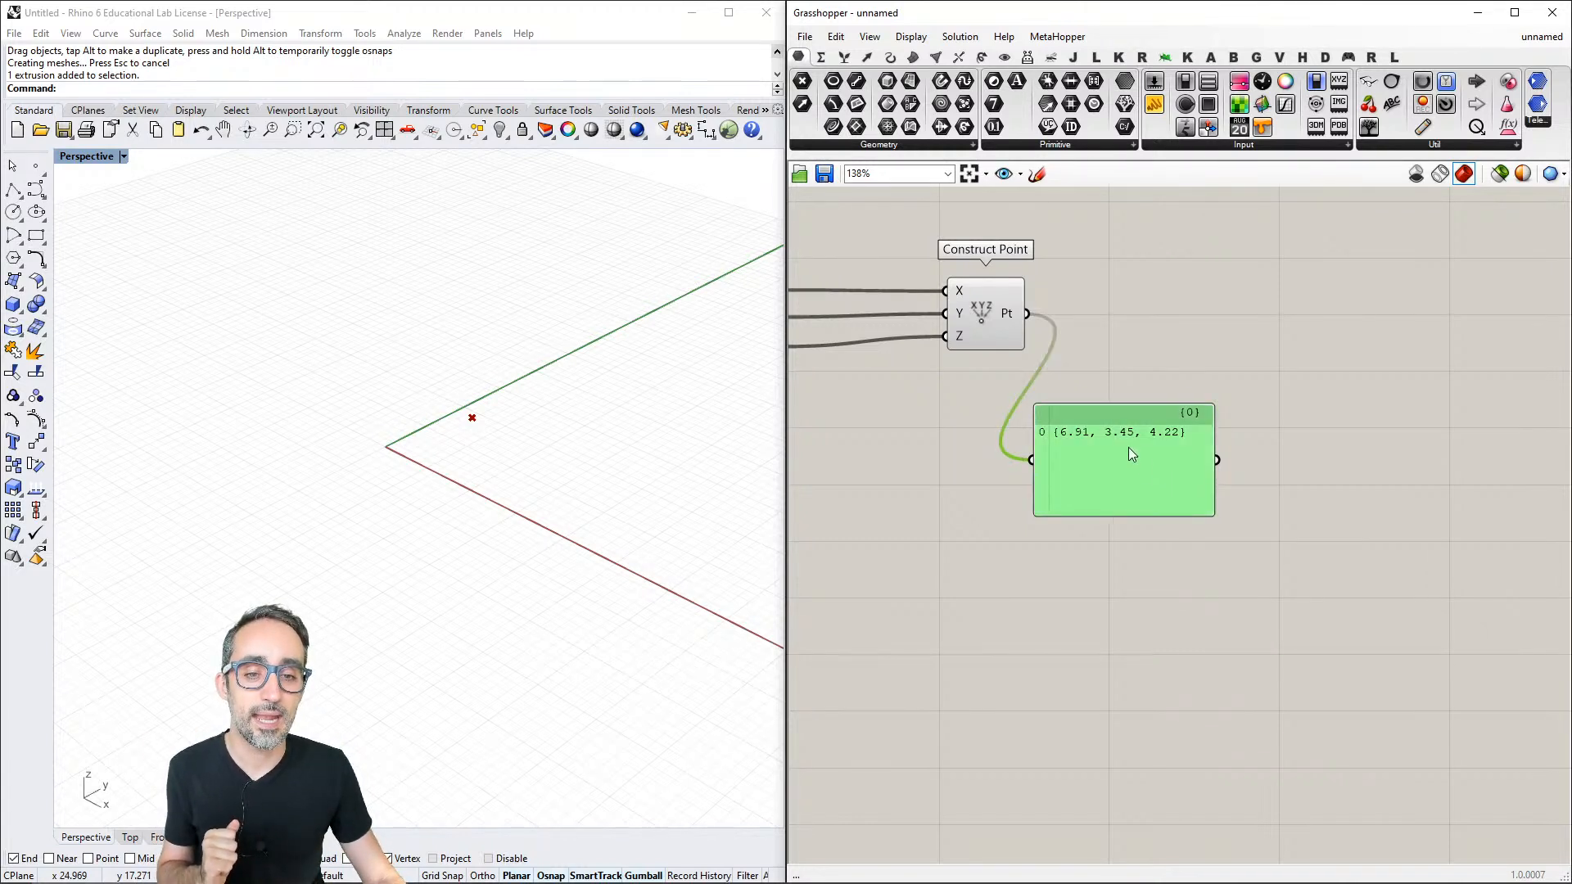
right_drag(1086, 397, 1263, 398)
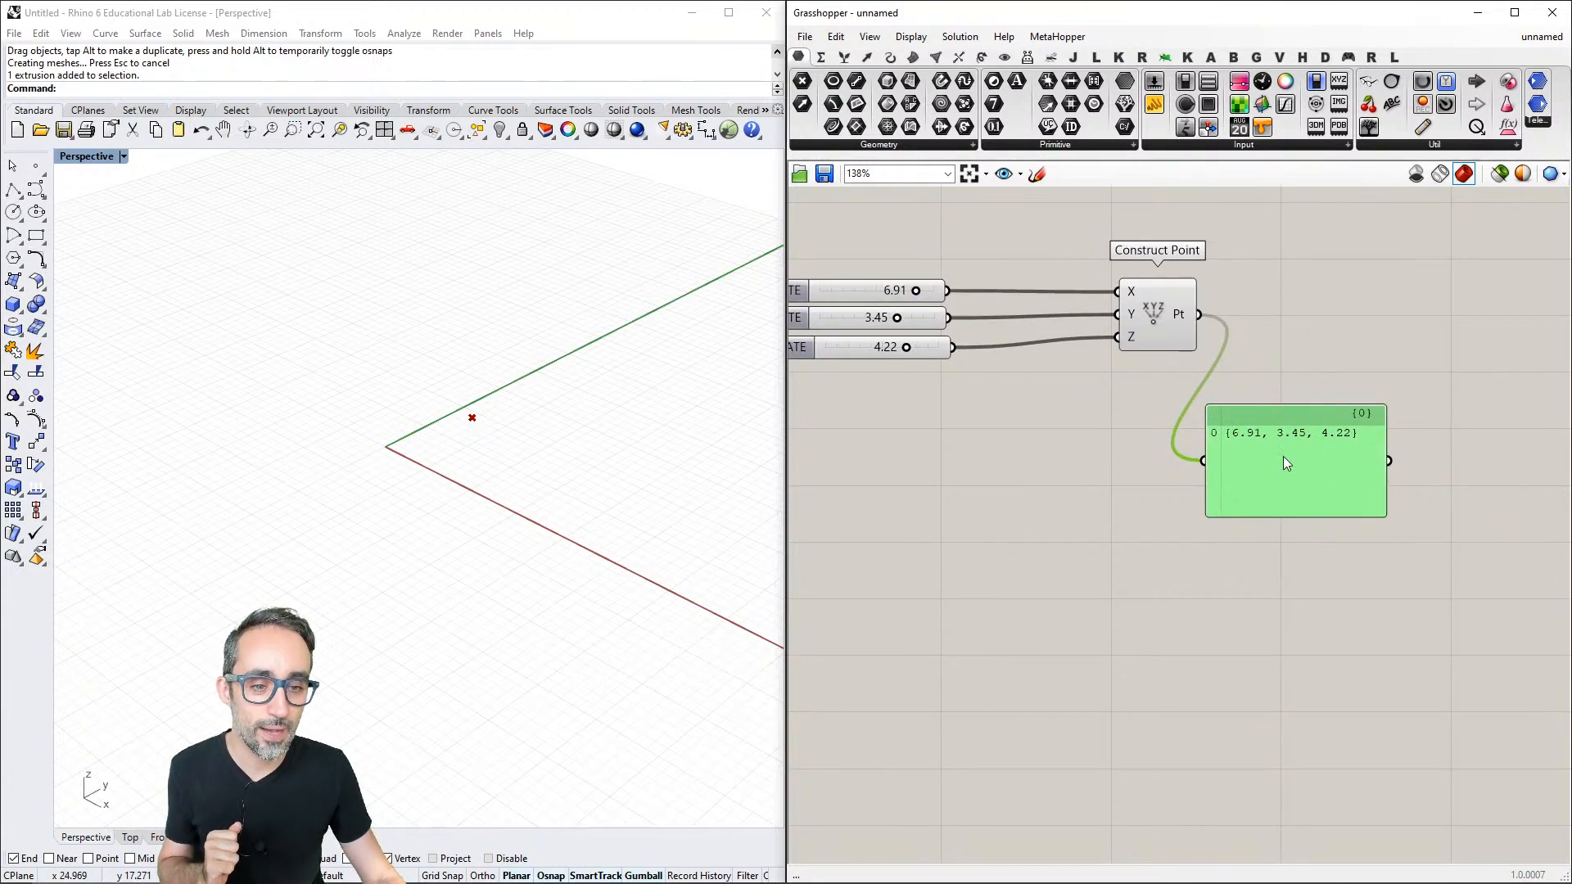
right_drag(1284, 455, 1187, 472)
click(1223, 558)
drag(1222, 484, 1341, 332)
click(1243, 469)
right_drag(1274, 460, 1241, 468)
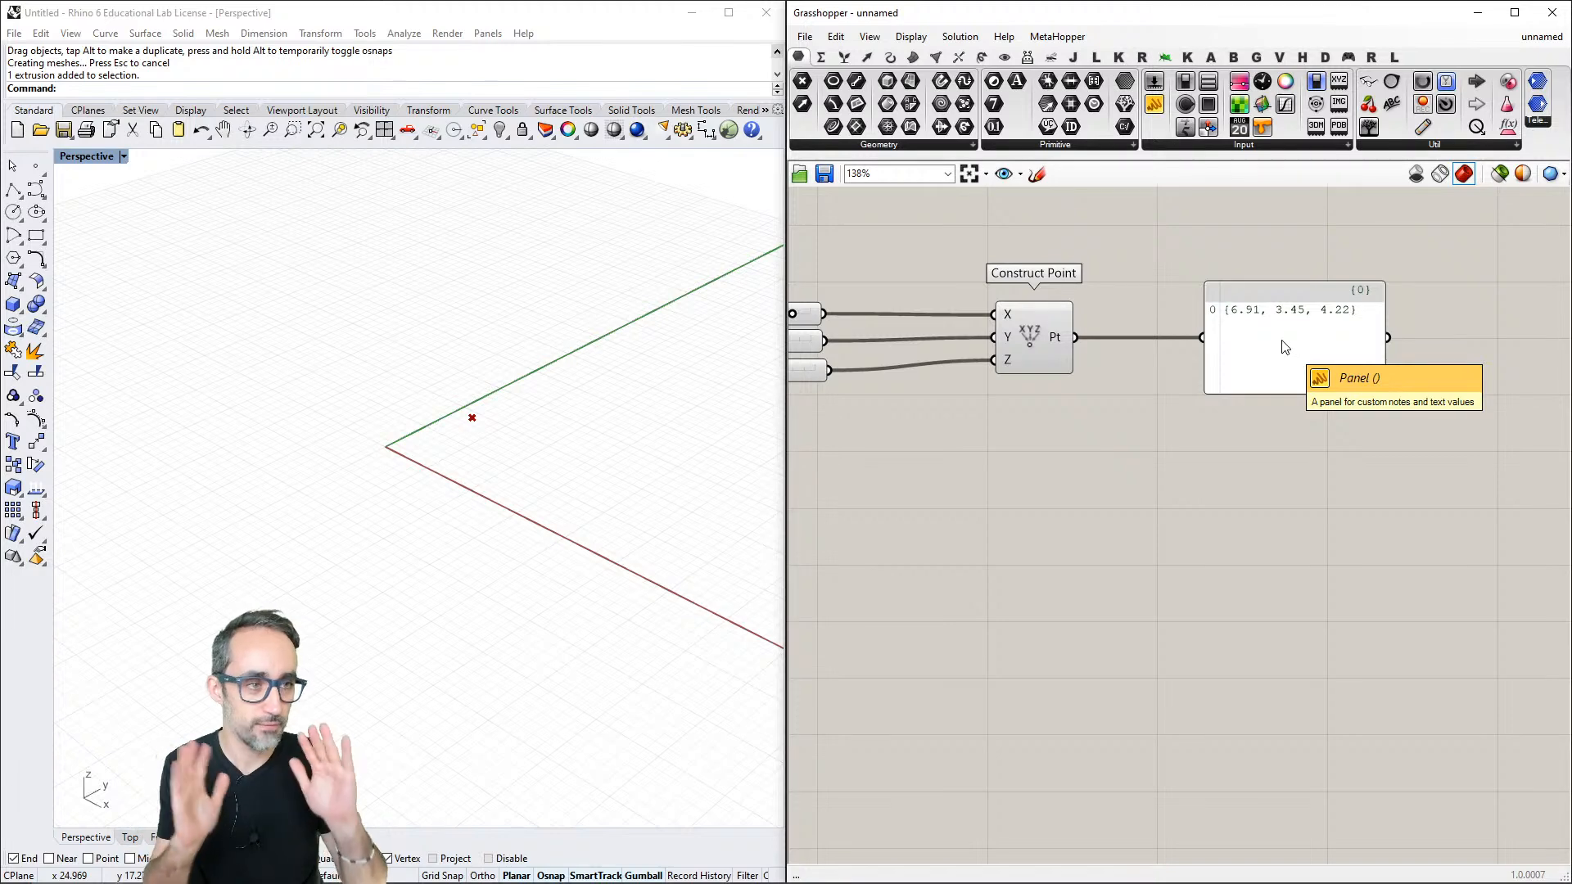
scroll(1270, 457, down, 2)
right_drag(1238, 451, 1294, 411)
scroll(1286, 416, up, 1)
scroll(1309, 416, down, 1)
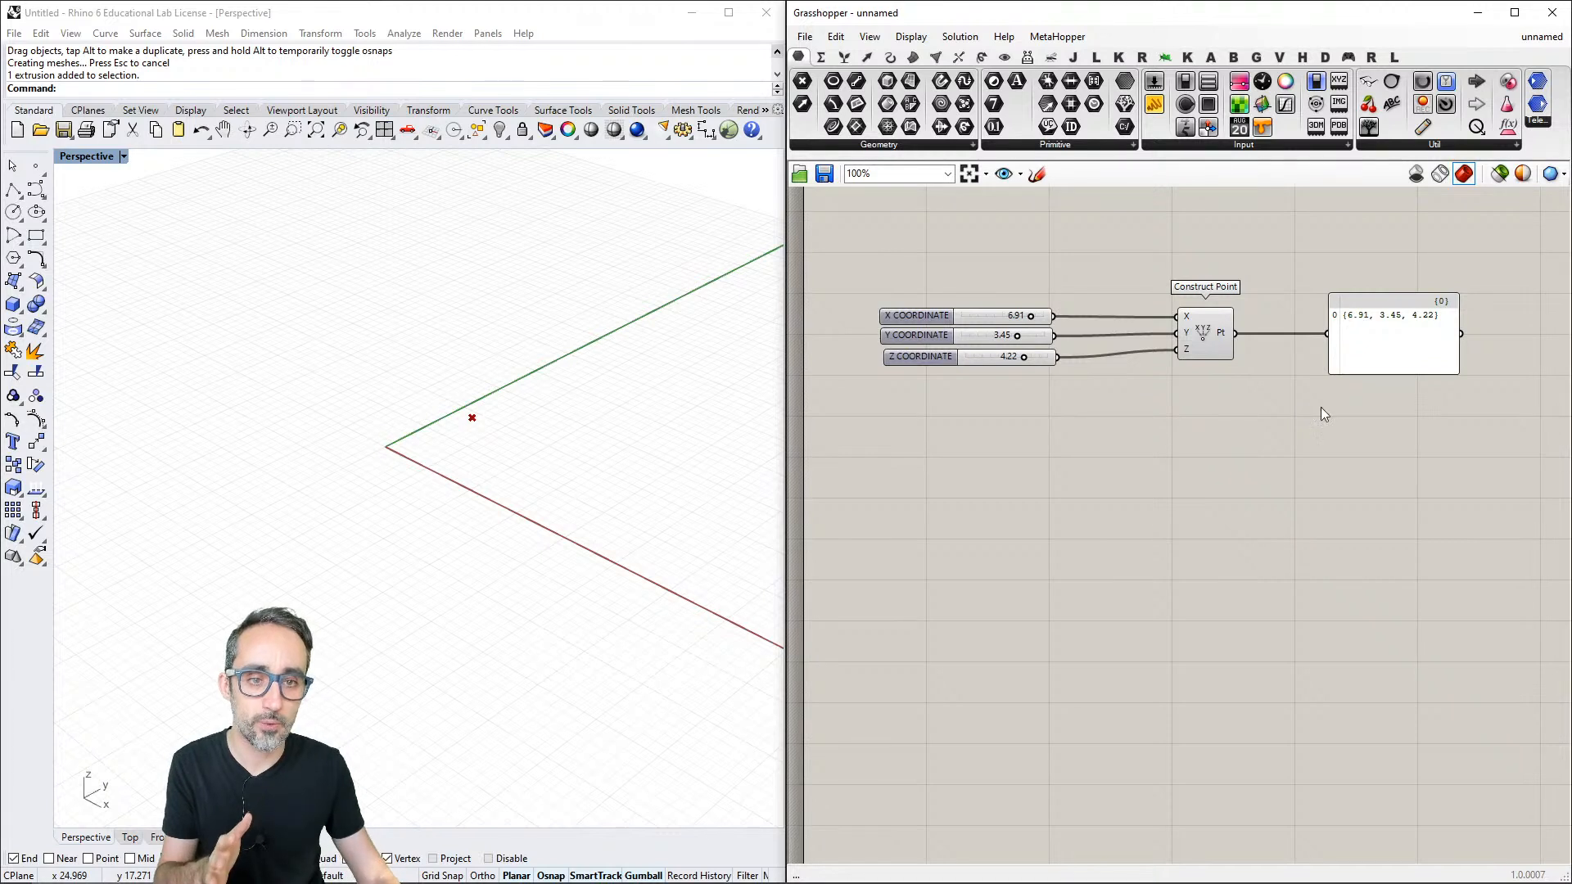
scroll(1320, 406, up, 1)
right_drag(1320, 406, 1313, 455)
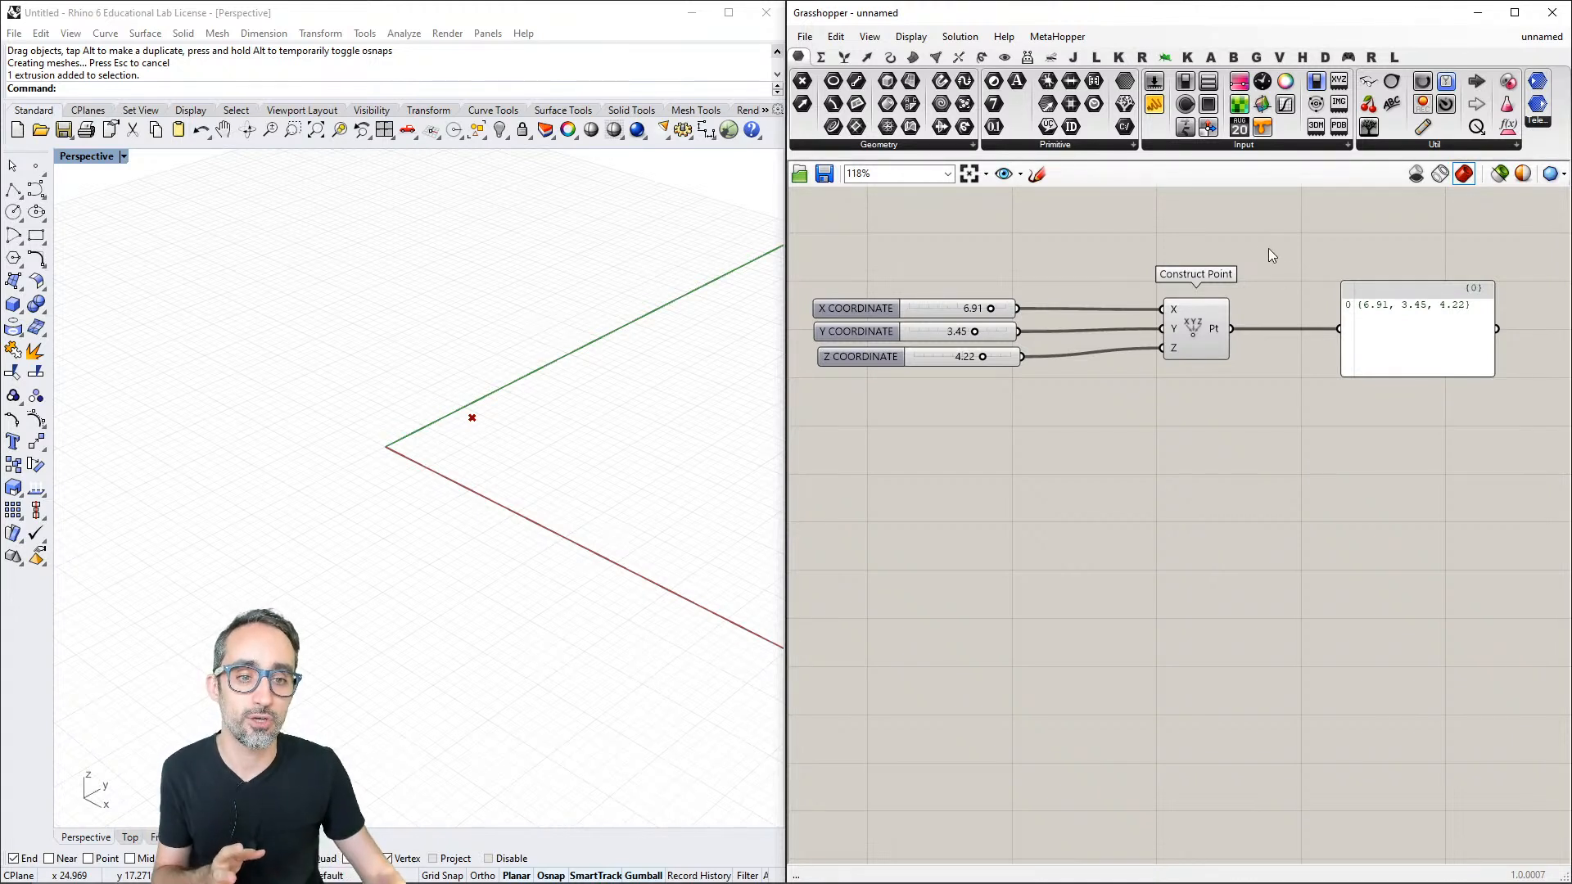
drag(1231, 328, 1297, 371)
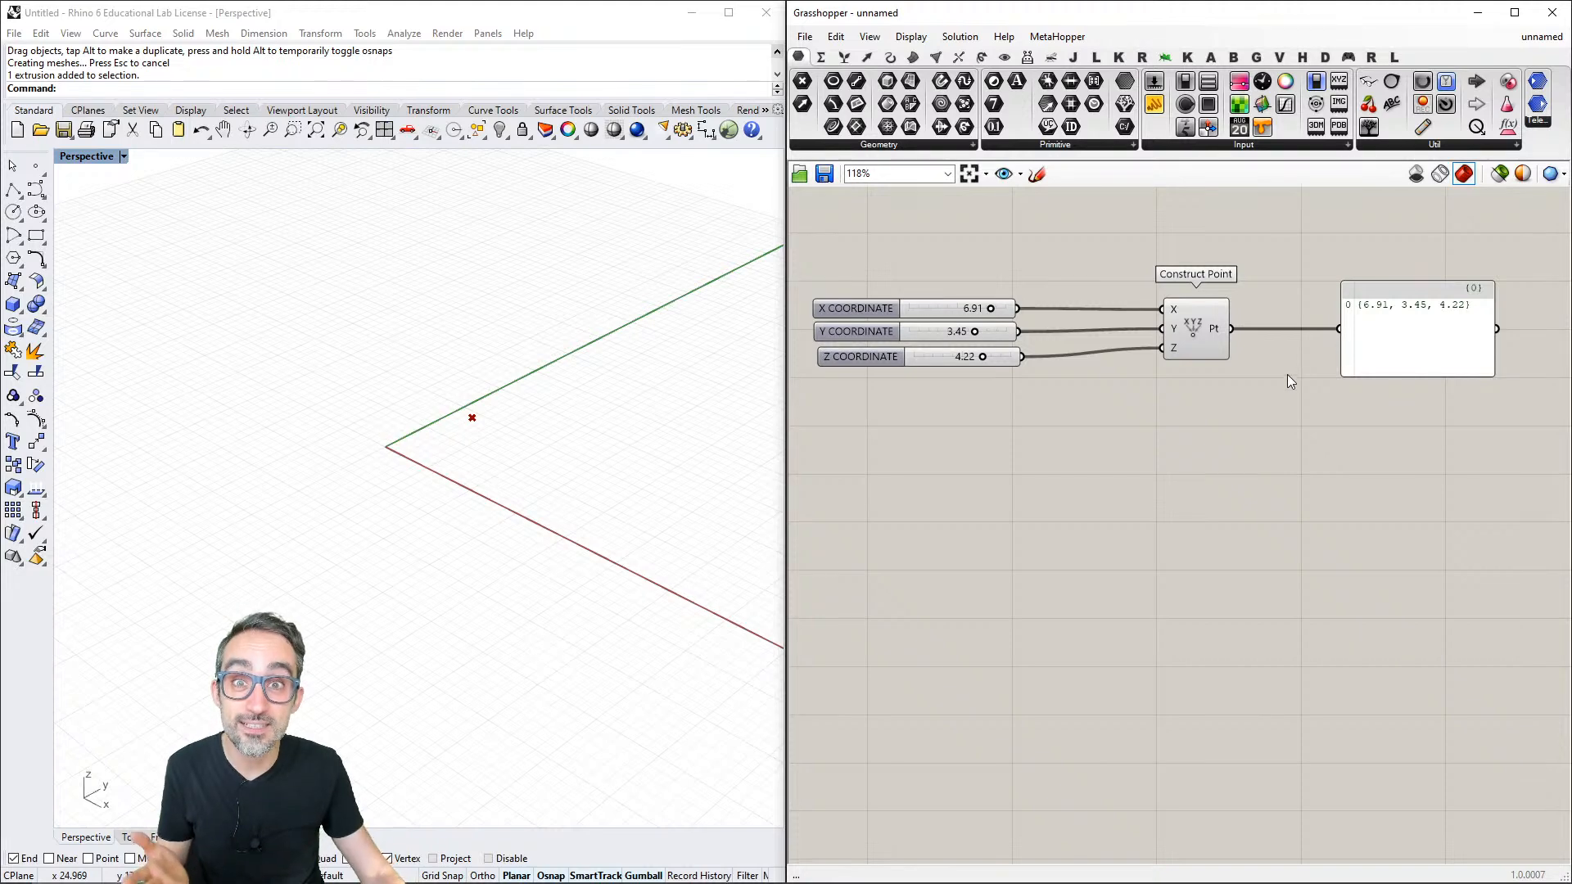
- Set the Panel's colour to blue with hue 254°, saturation 96 and value 95
scroll(1290, 410, up, 3)
right_drag(1261, 467, 1233, 464)
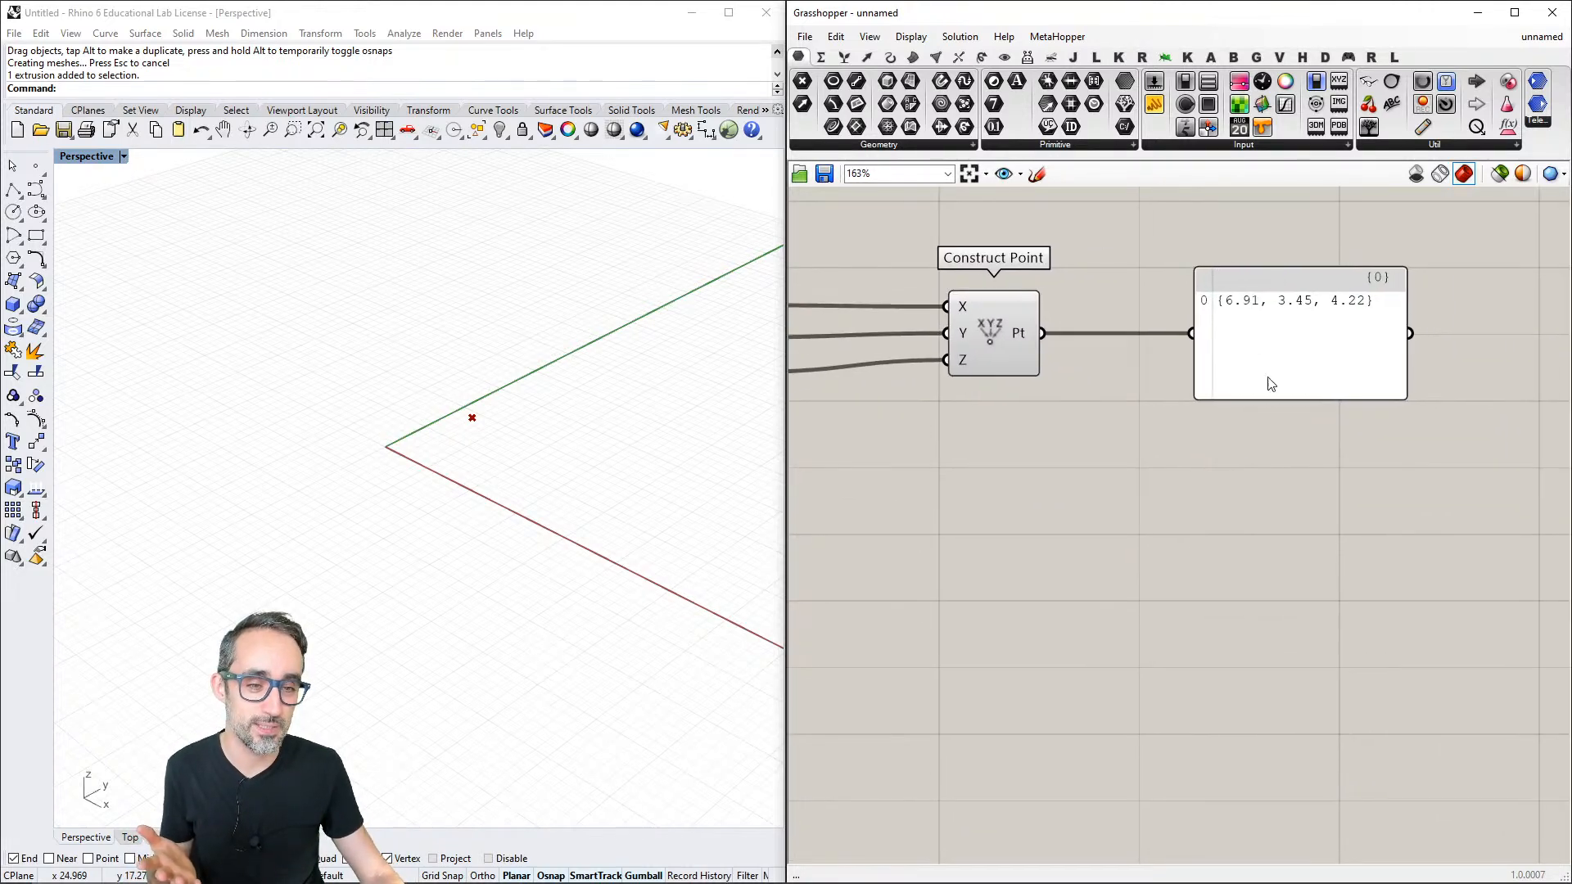
right_click(1252, 336)
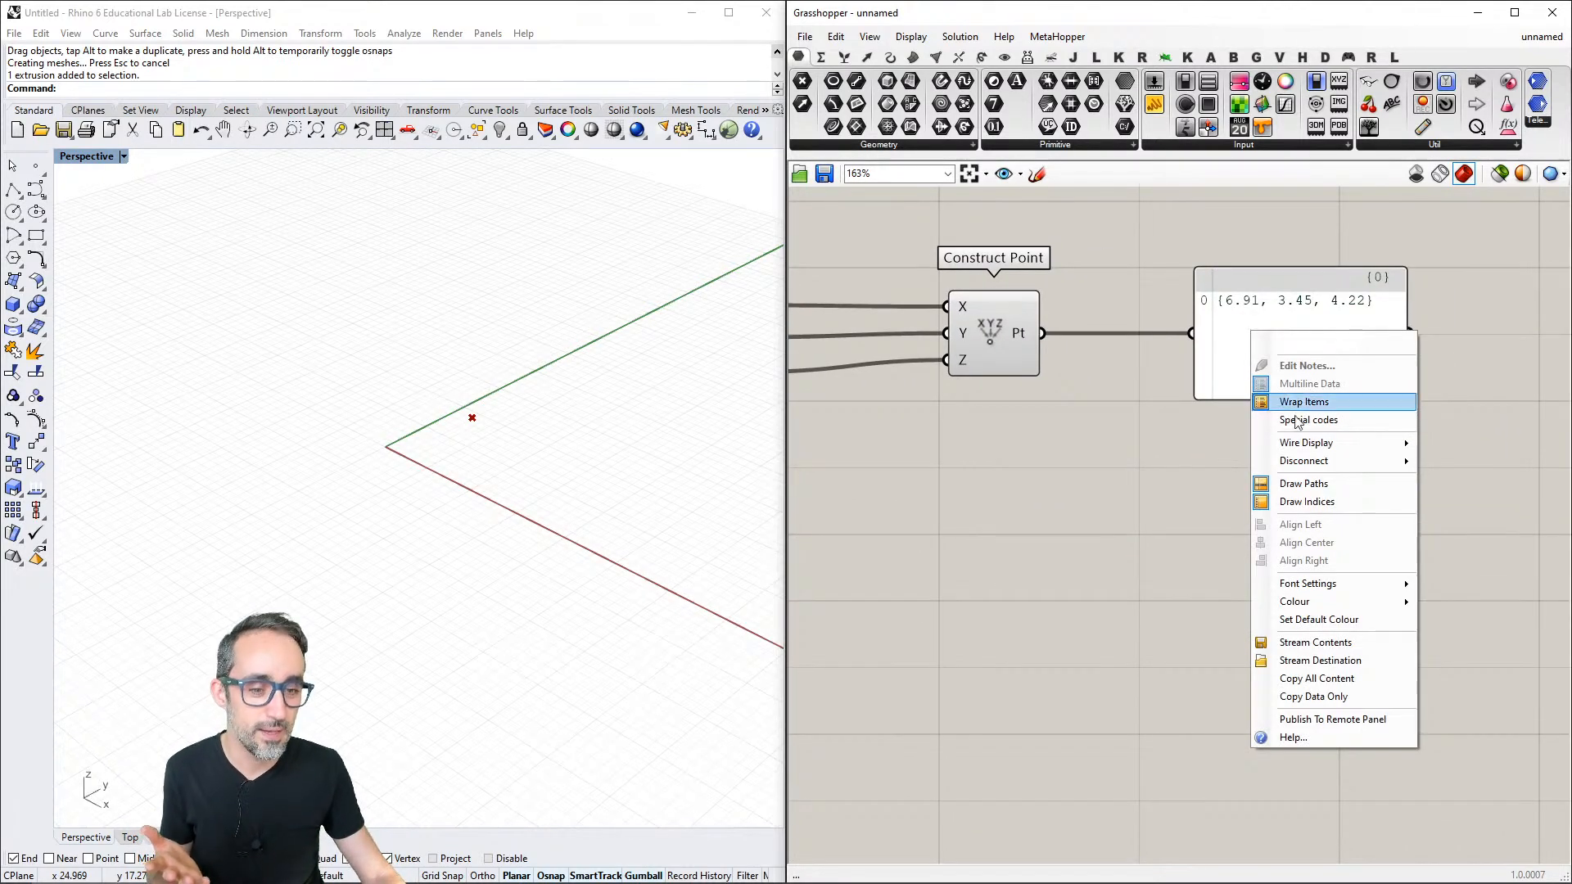
mouse_move(1311, 605)
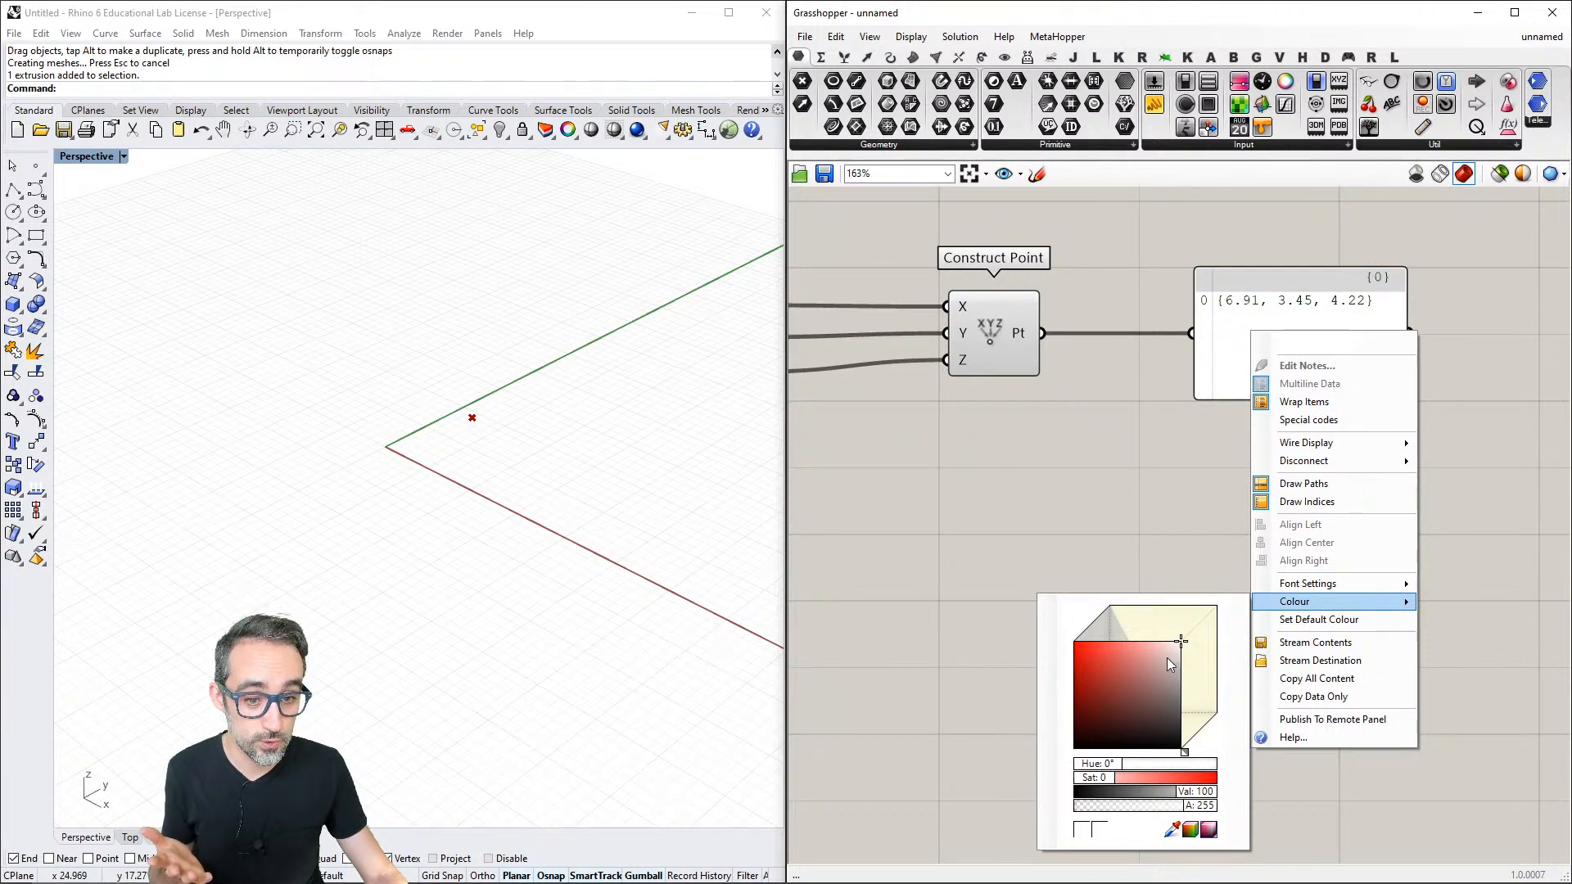
mouse_move(1166, 657)
mouse_down()
mouse_move(1107, 655)
mouse_move(1118, 691)
mouse_move(1113, 669)
mouse_up()
mouse_move(1182, 747)
mouse_down()
mouse_move(1204, 747)
mouse_move(1222, 718)
mouse_move(1196, 749)
mouse_move(1216, 729)
mouse_move(1103, 622)
mouse_up()
mouse_move(1198, 806)
mouse_down()
mouse_move(1084, 805)
mouse_move(1228, 809)
mouse_up()
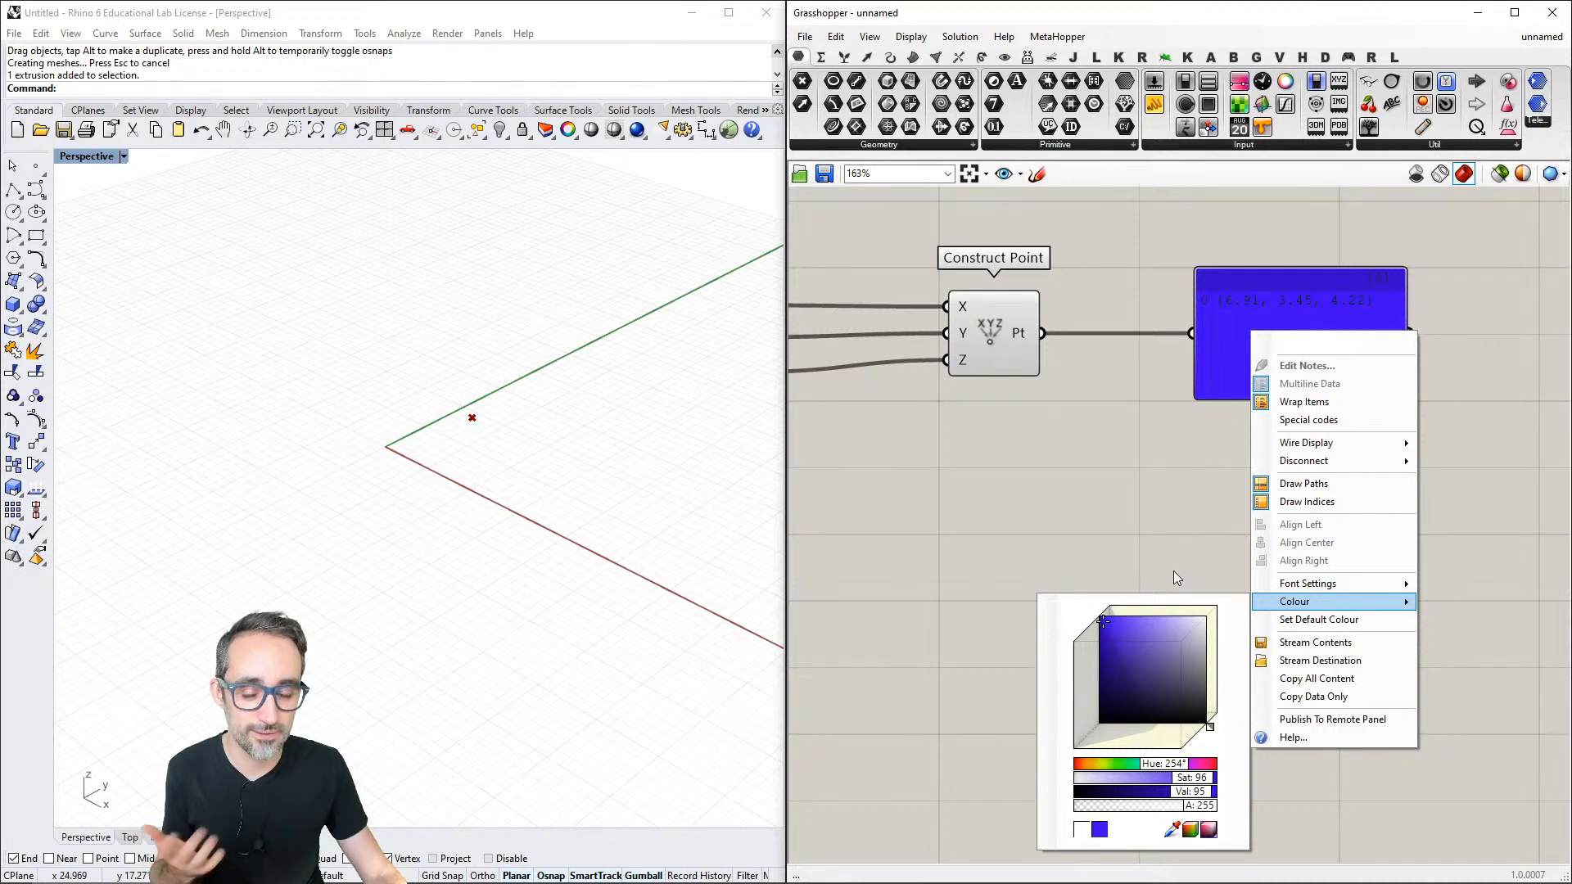
click(1157, 439)
- Set the Panel's colour to white with saturation 0, value 100 and an alpha of 200
scroll(1166, 523, up, 2)
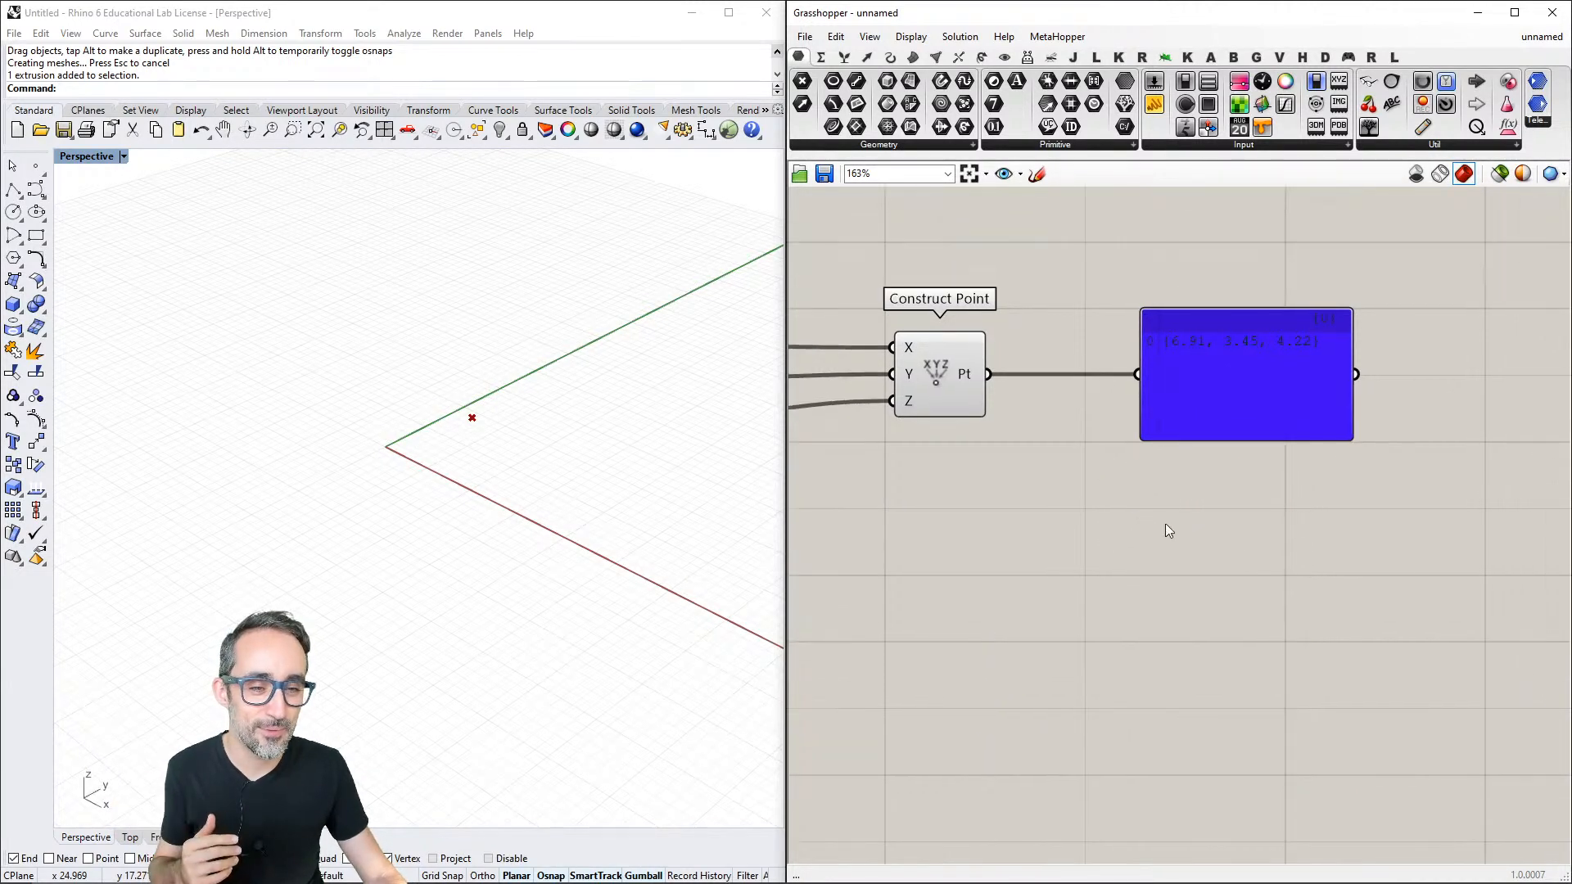
right_drag(1251, 526, 1292, 474)
scroll(1265, 487, down, 1)
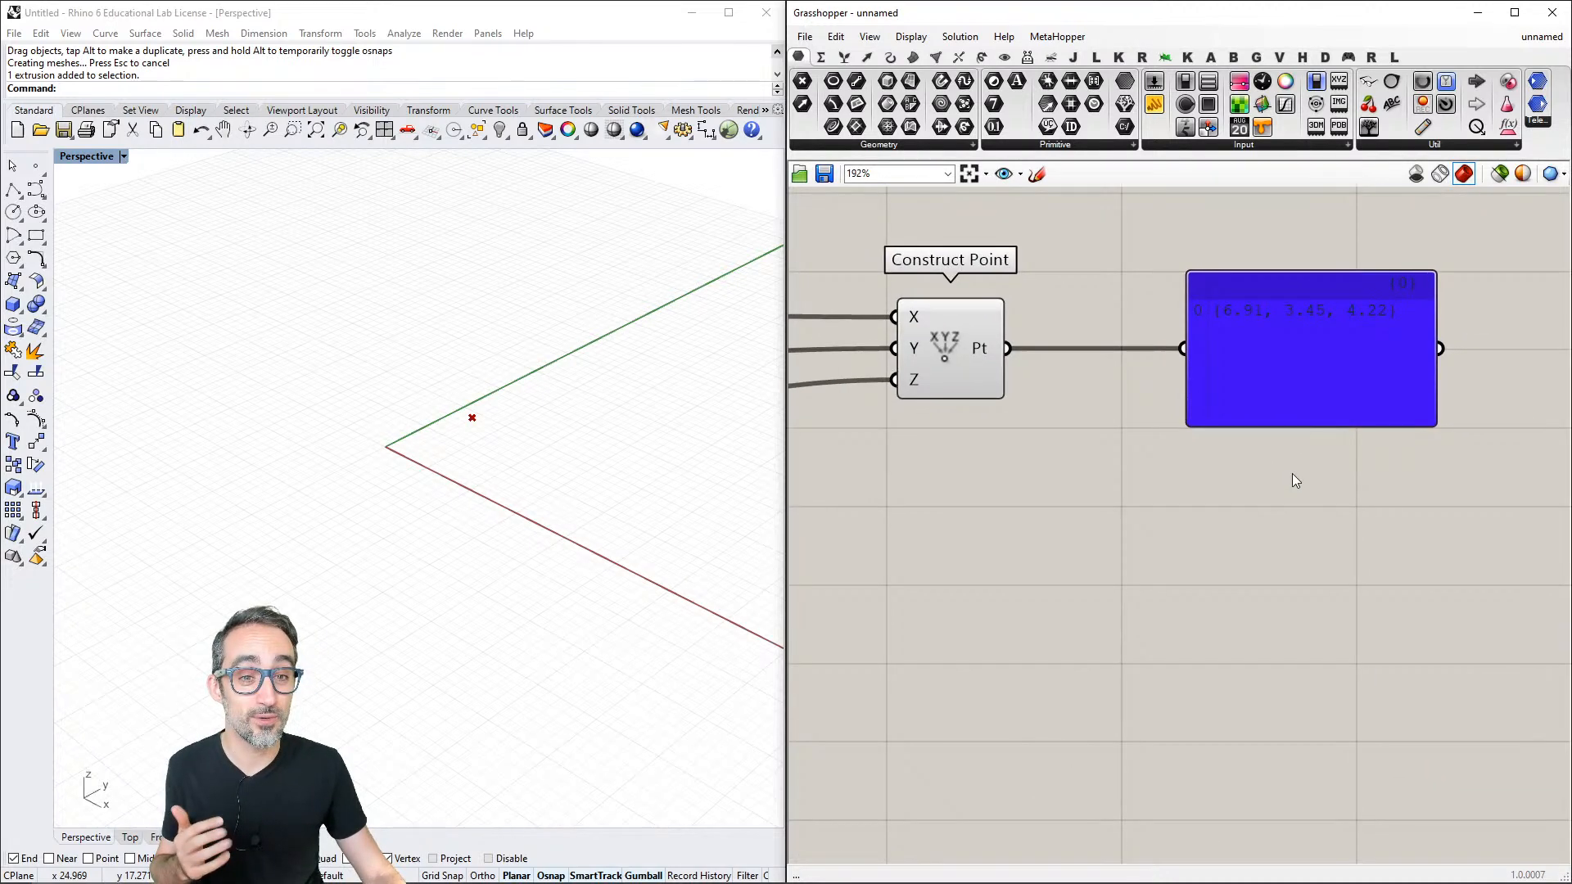
scroll(1292, 474, down, 1)
right_click(1279, 377)
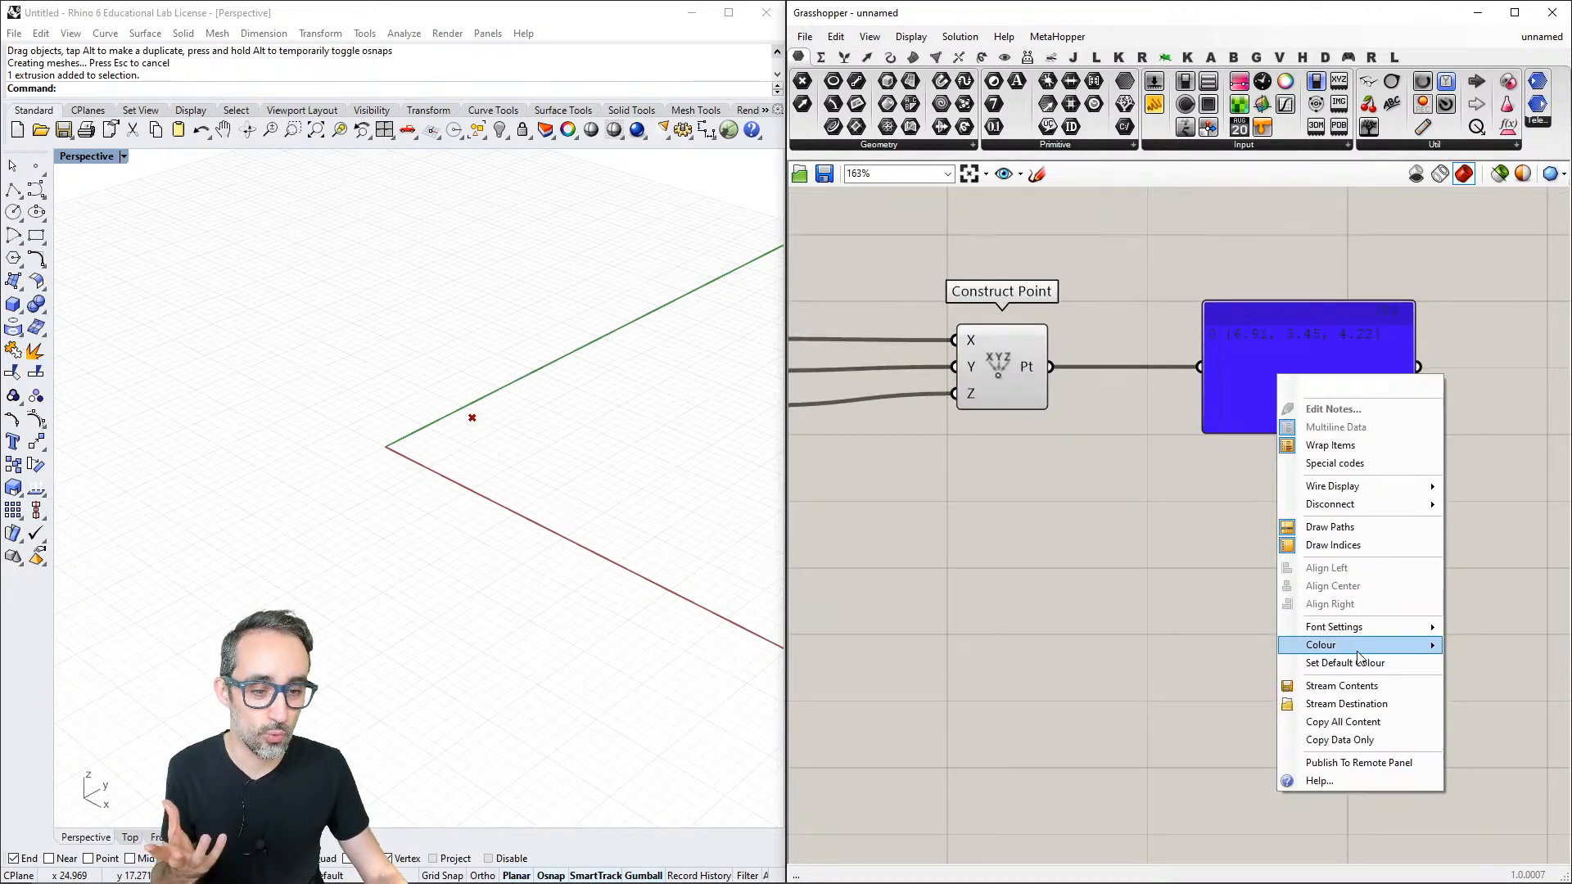
mouse_move(1351, 645)
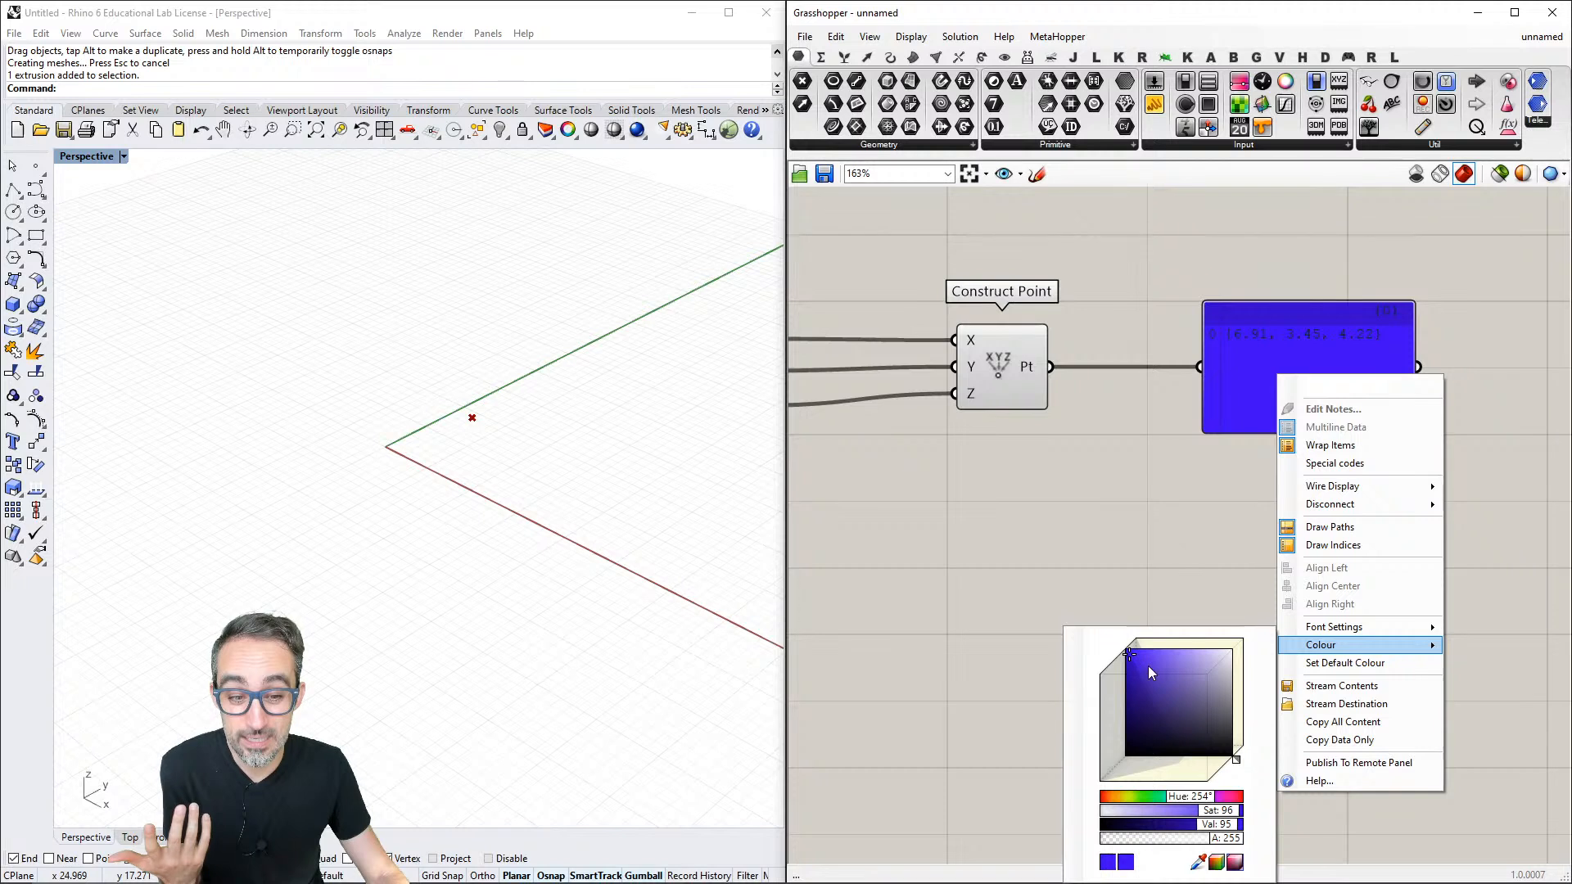
click(1220, 668)
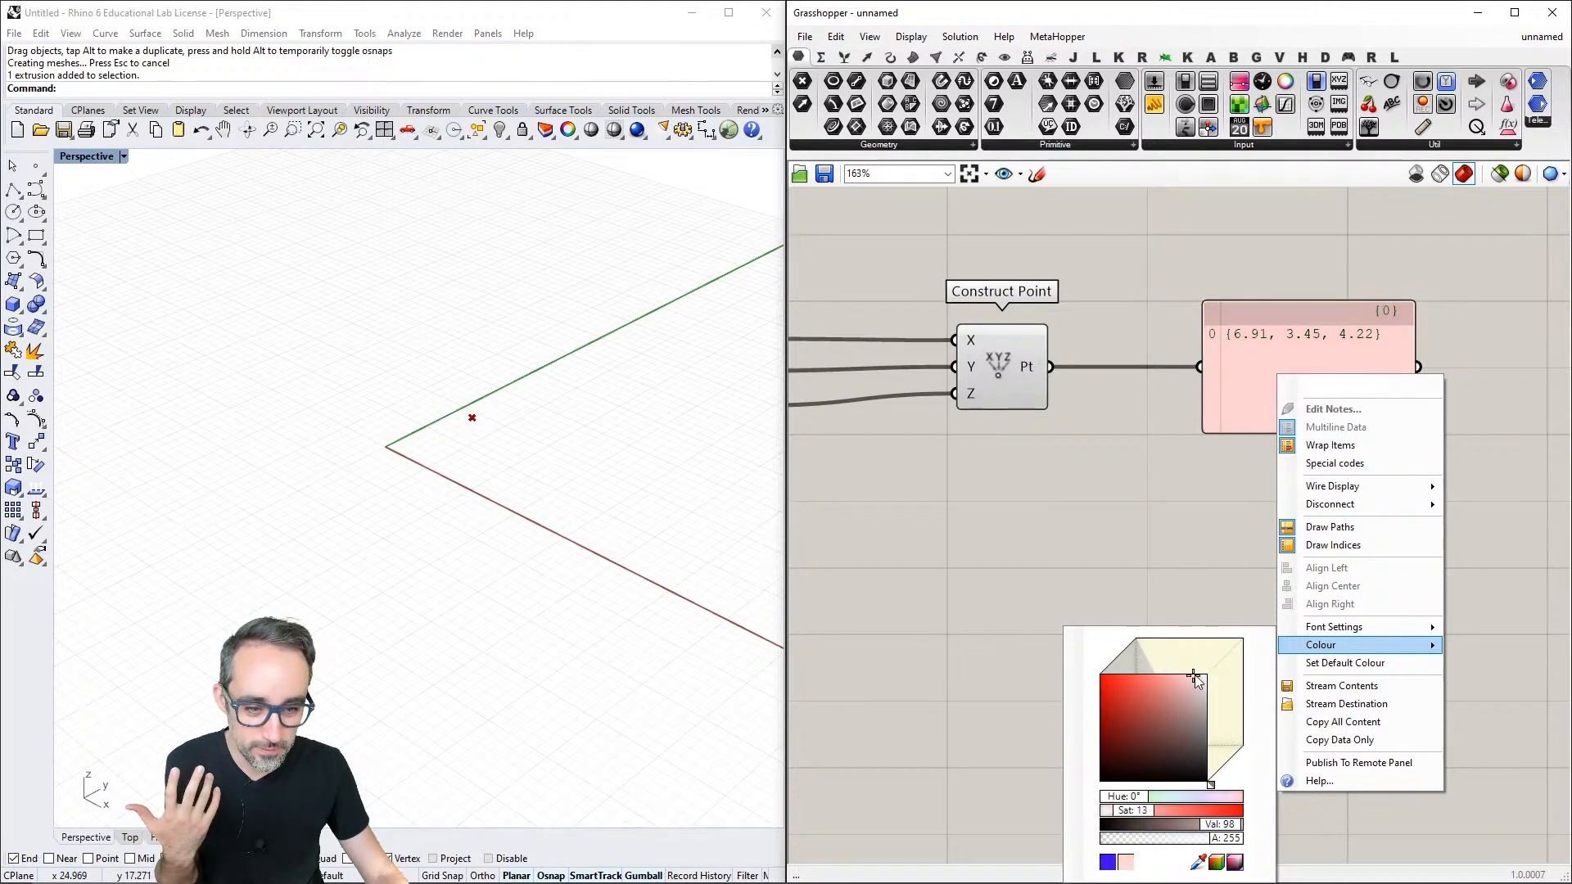
double_click(1204, 840)
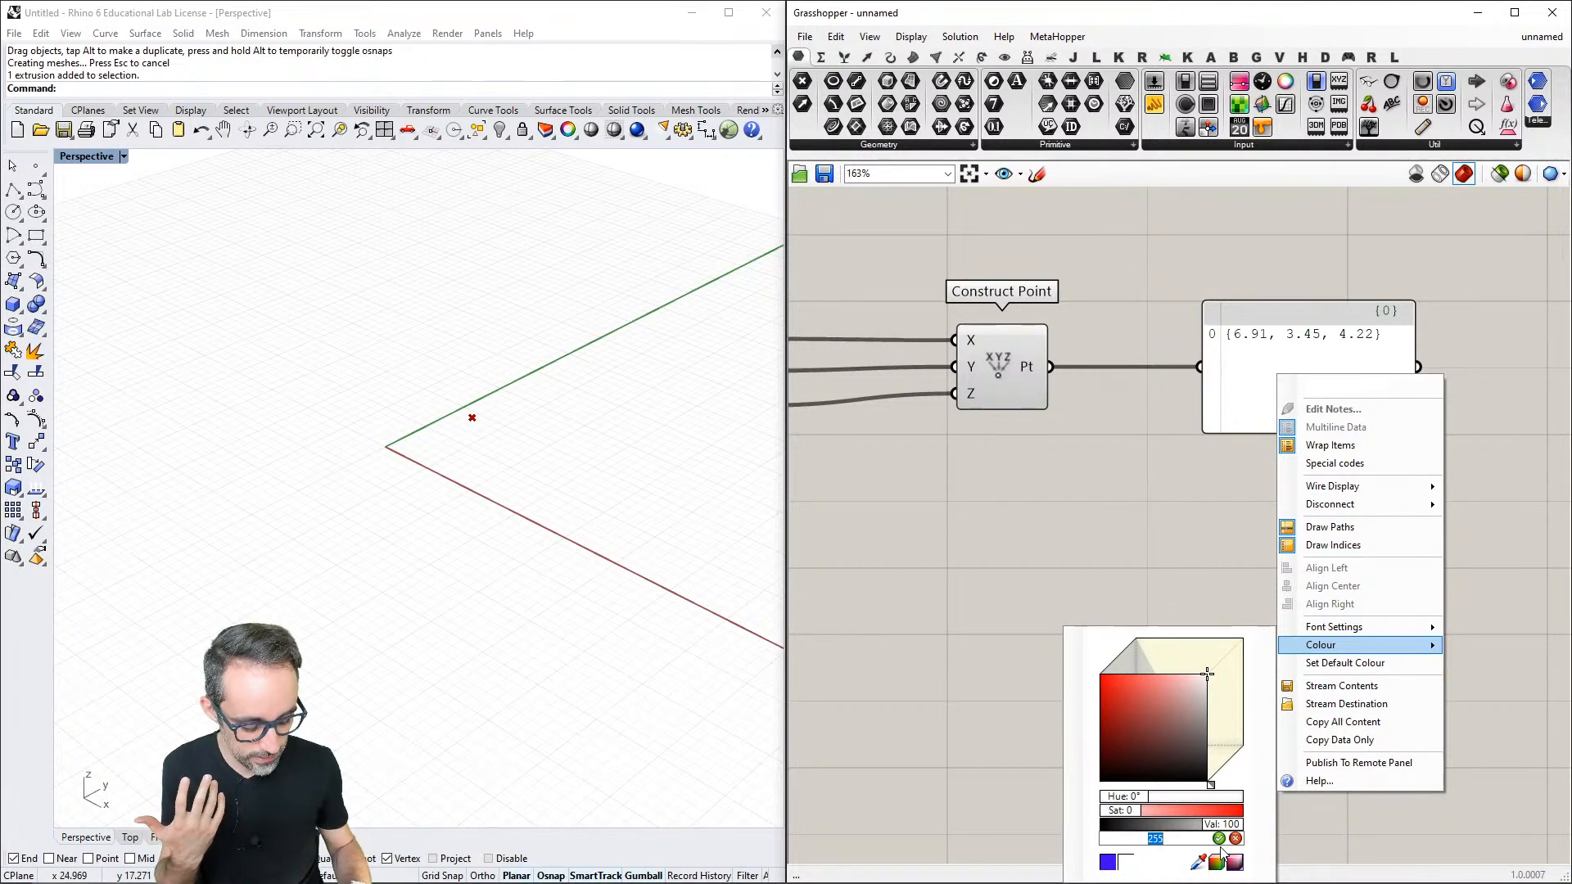
text(200)
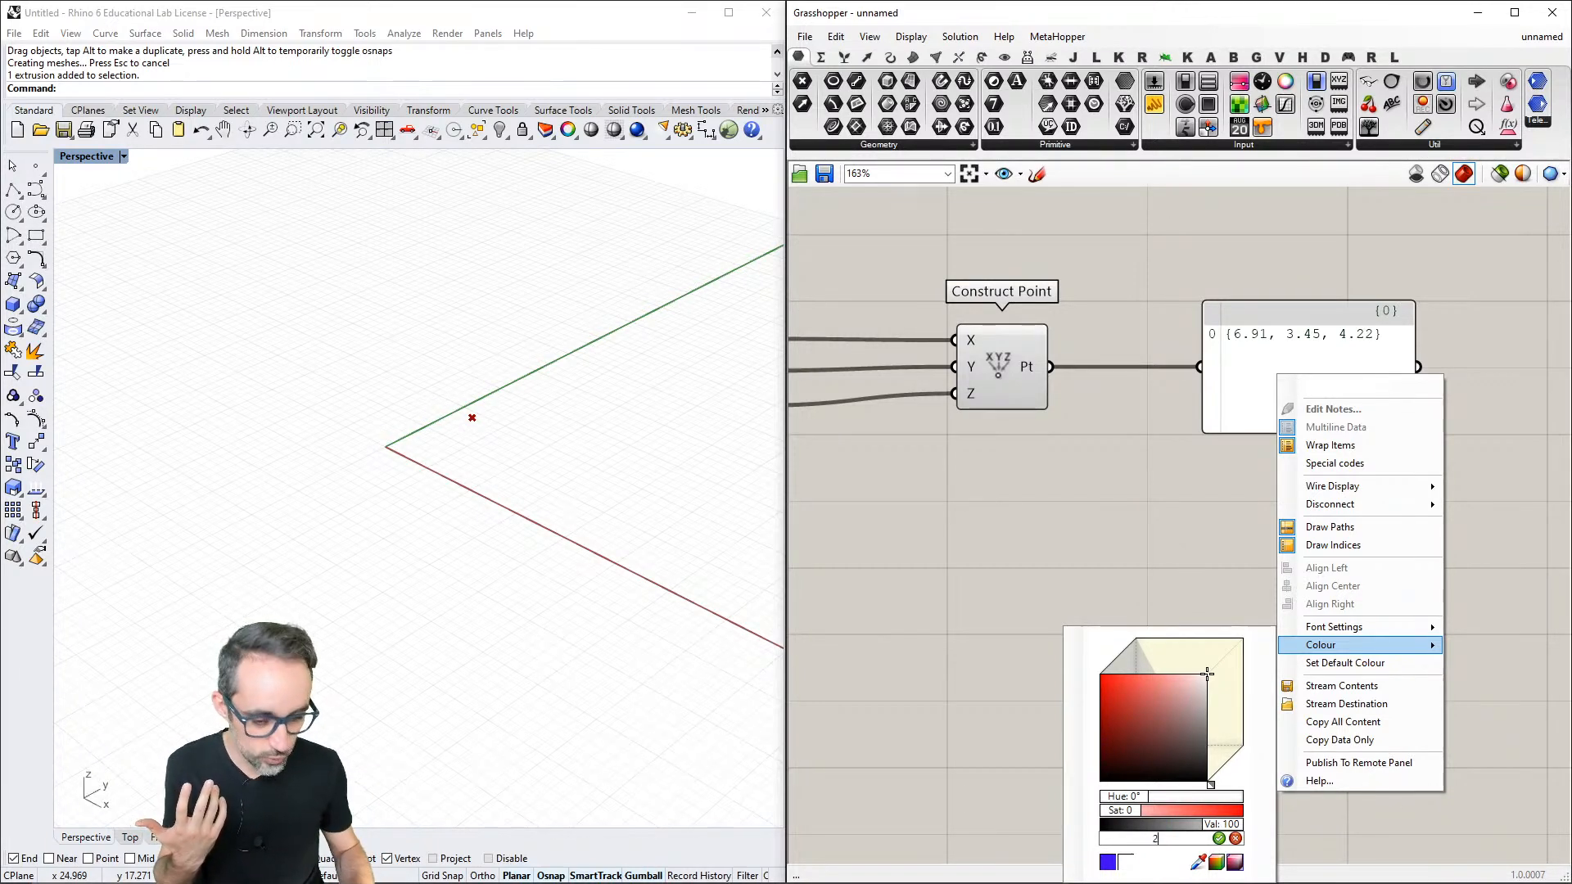
key(Return)
click(1183, 566)
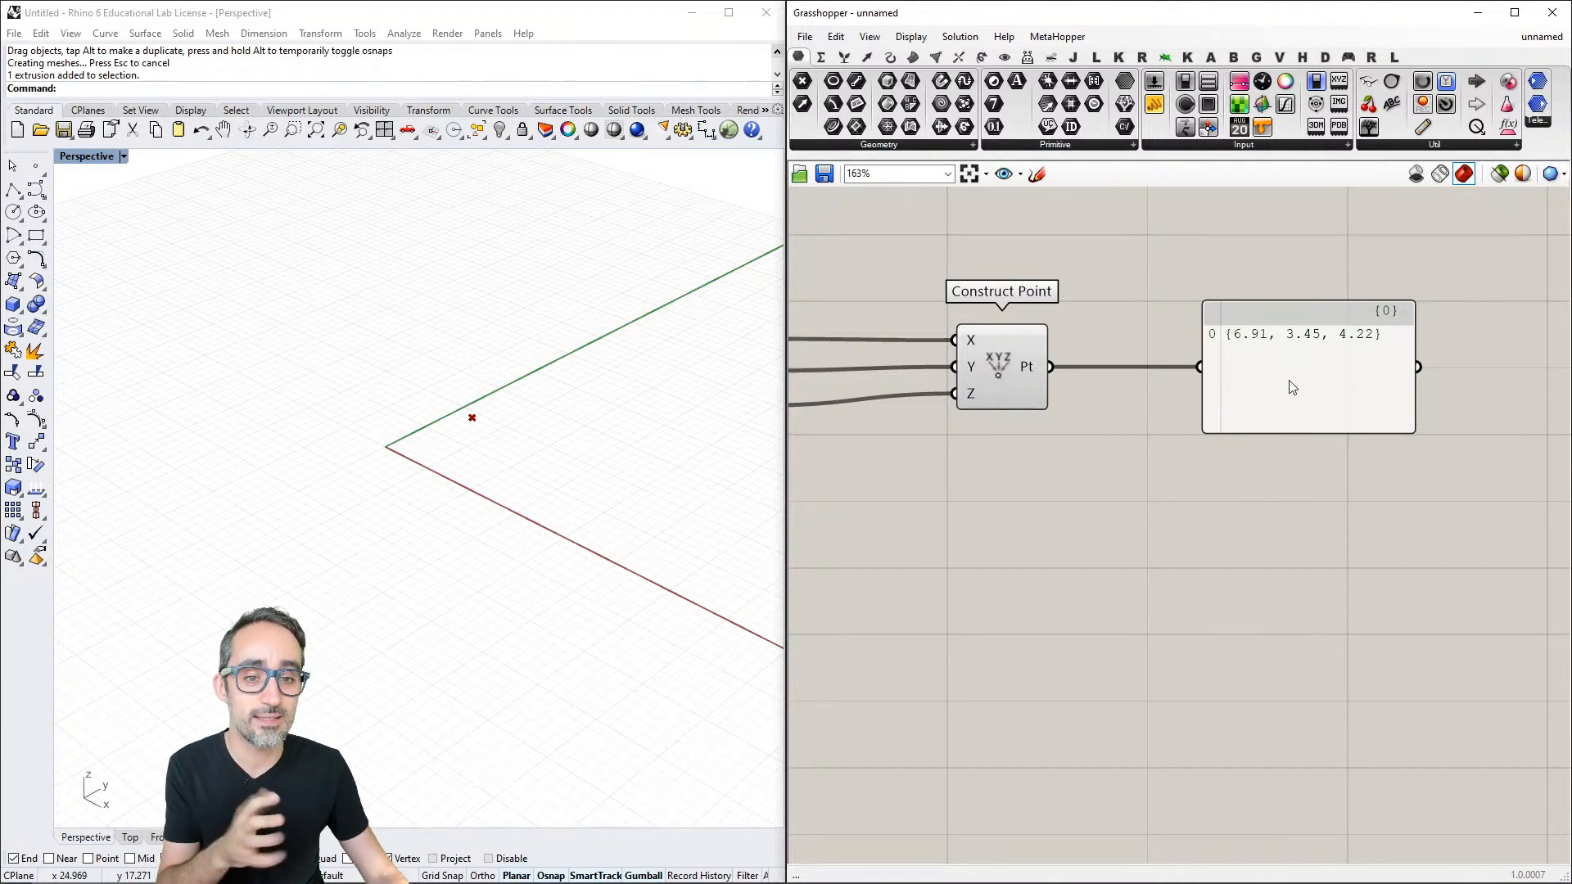
- Place a new test Panel below the Construct Point wire to check the default colour, and delete it
right_click(1248, 459)
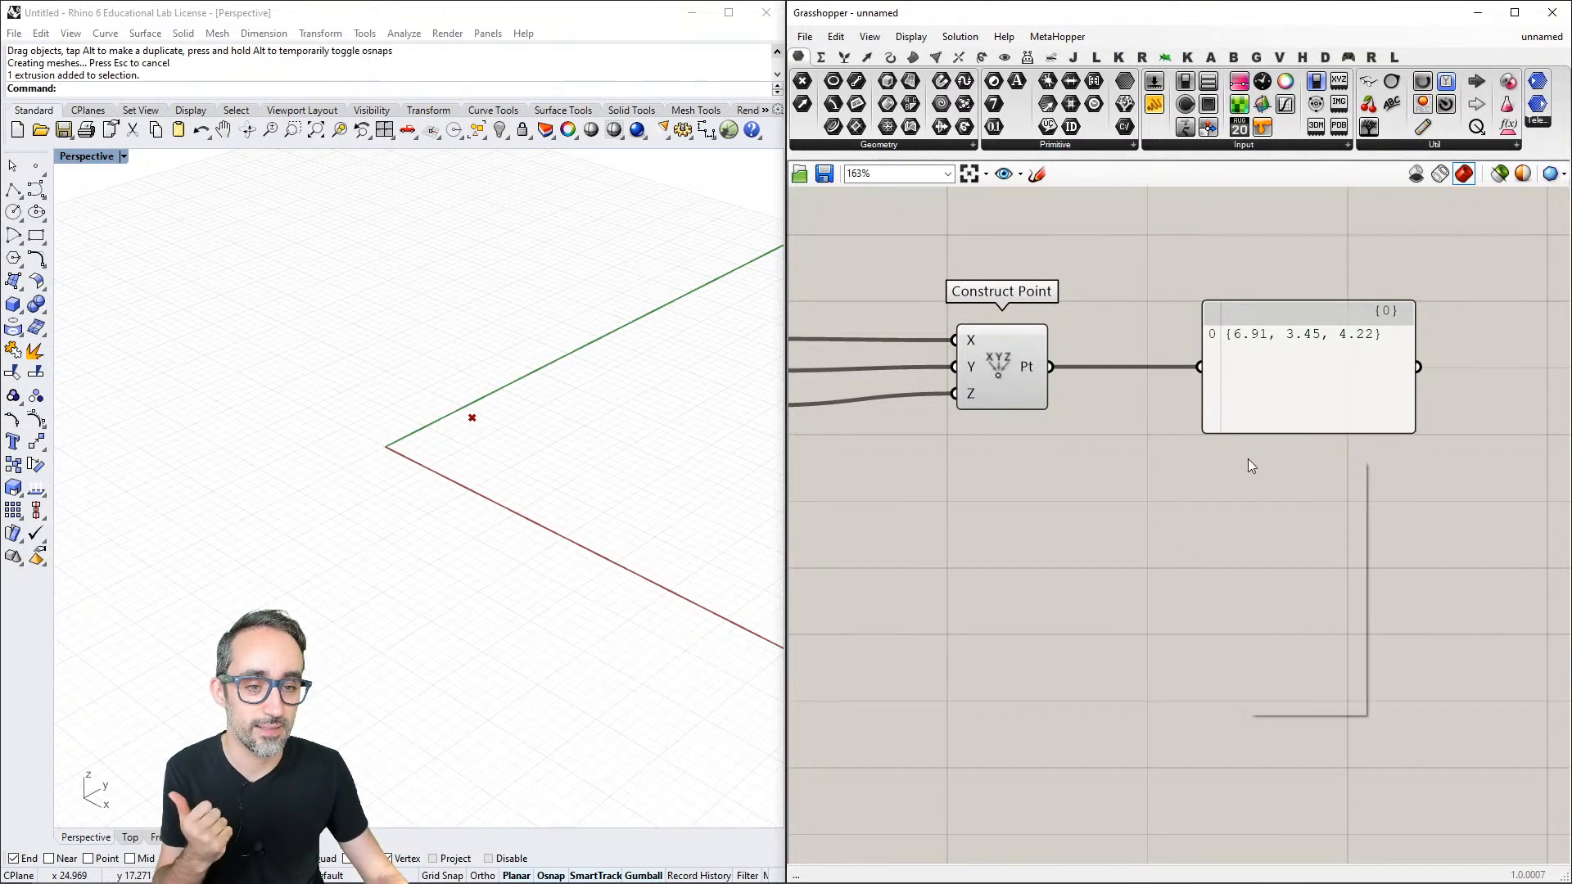
click(1275, 375)
click(1253, 478)
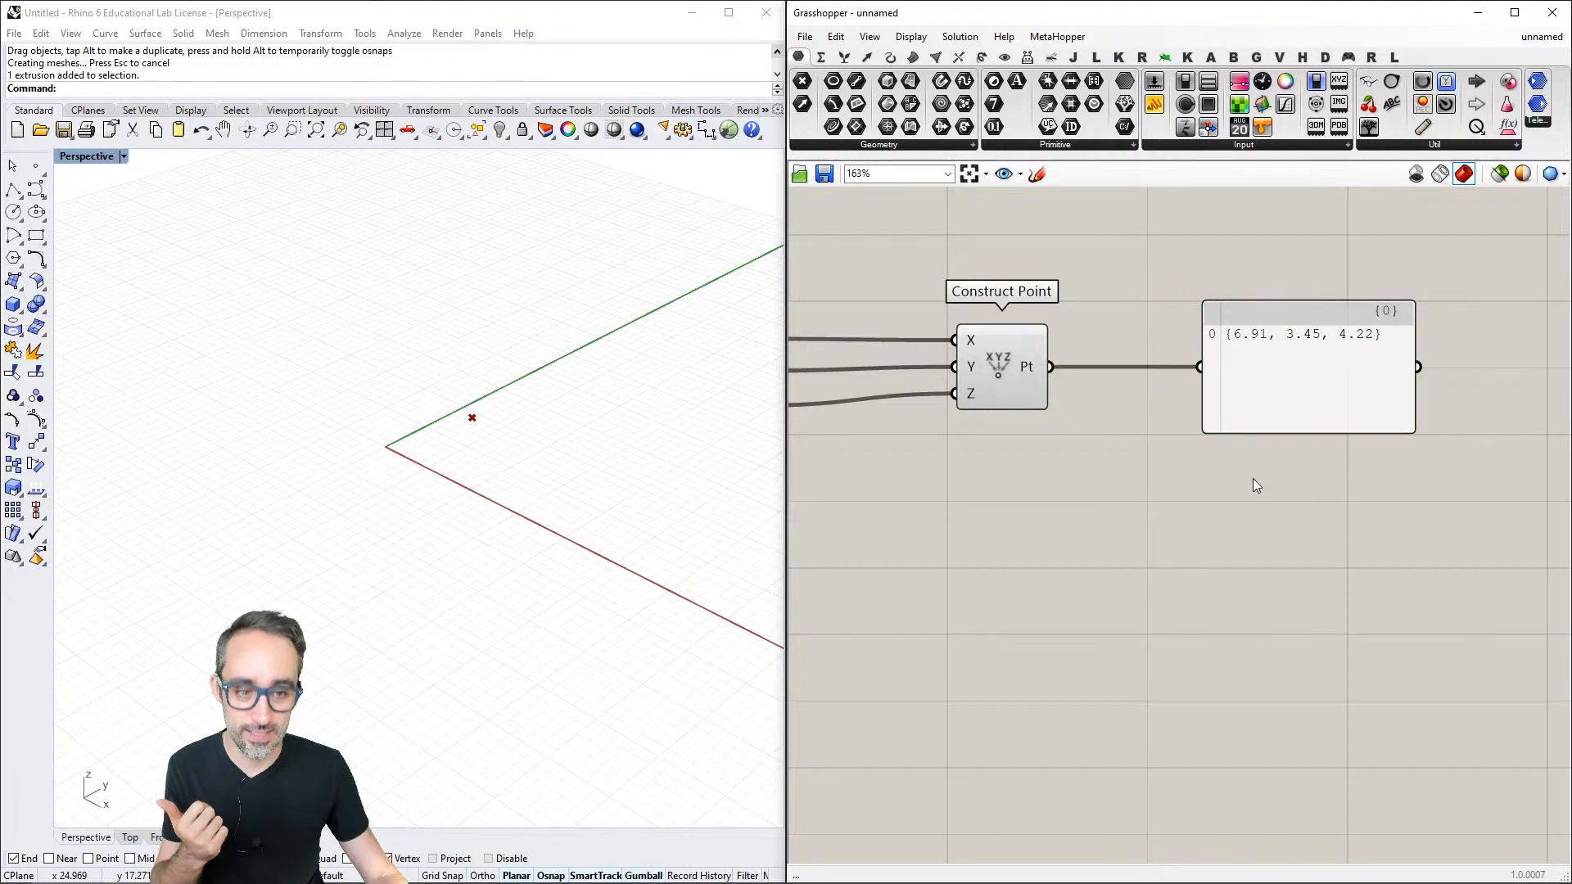
click(1157, 106)
click(1134, 494)
click(1146, 490)
key(Delete)
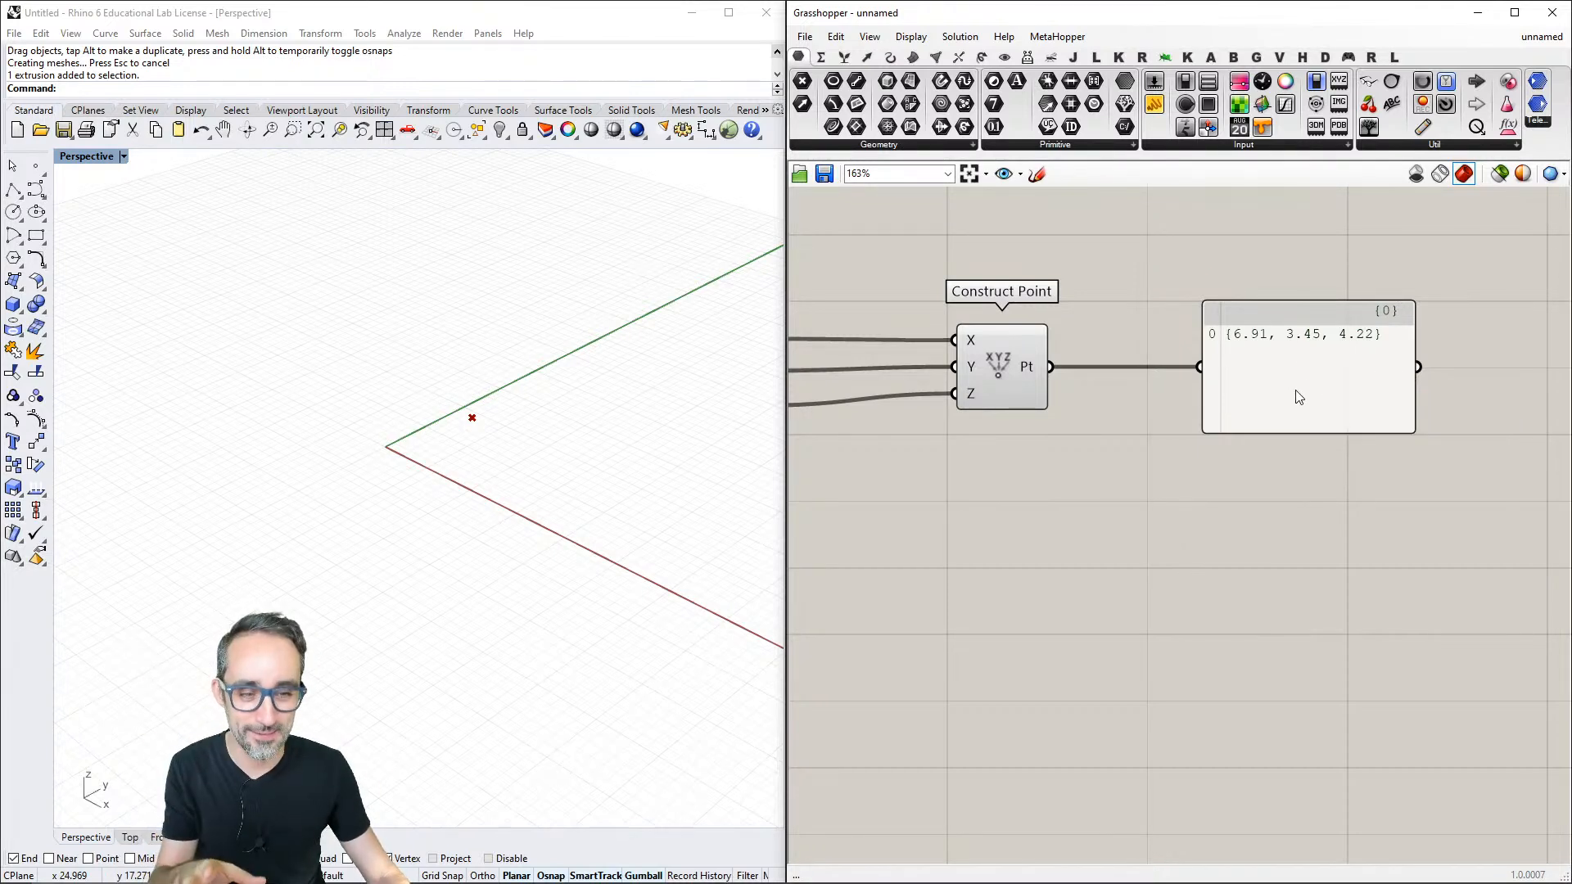
- Make the existing Panel's translucent white the default colour for Panels
right_click(1255, 368)
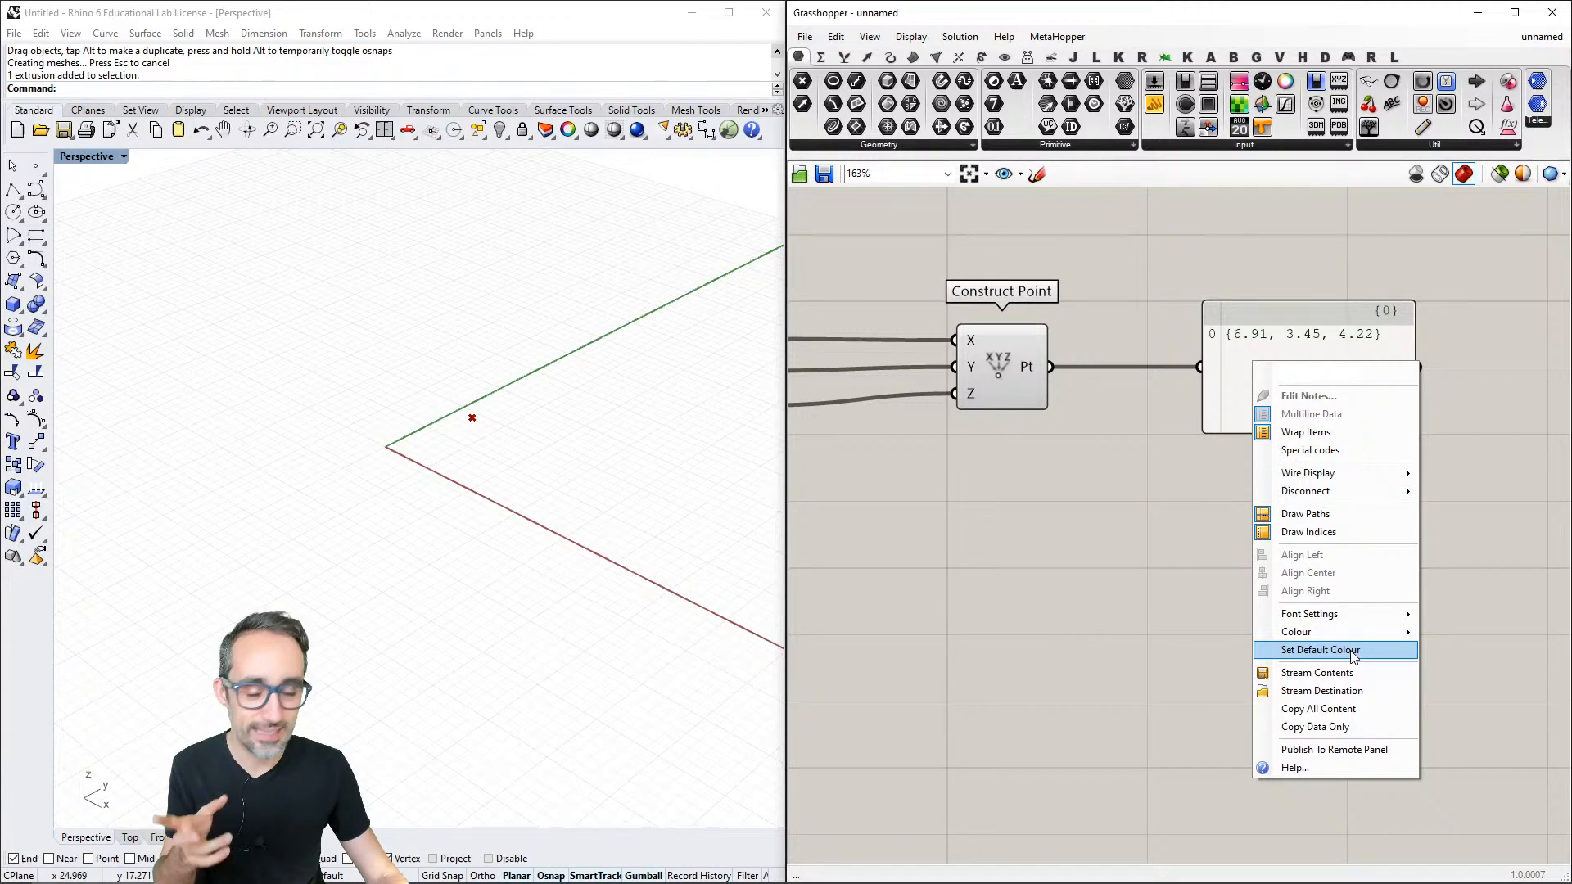
click(1352, 652)
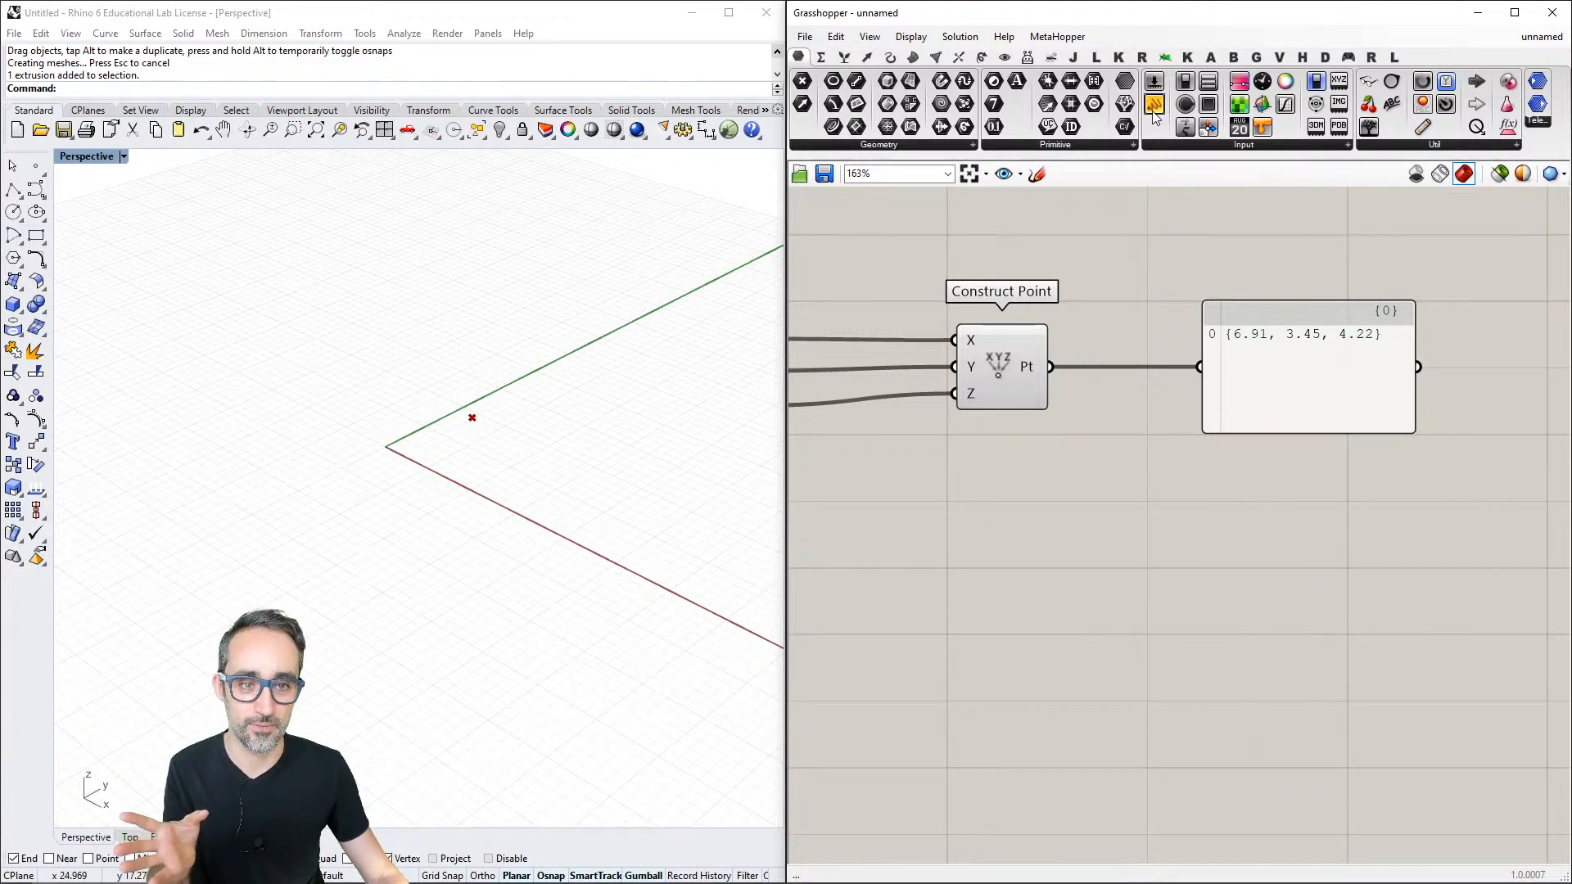
right_drag(1105, 272, 1170, 282)
scroll(1143, 342, down, 3)
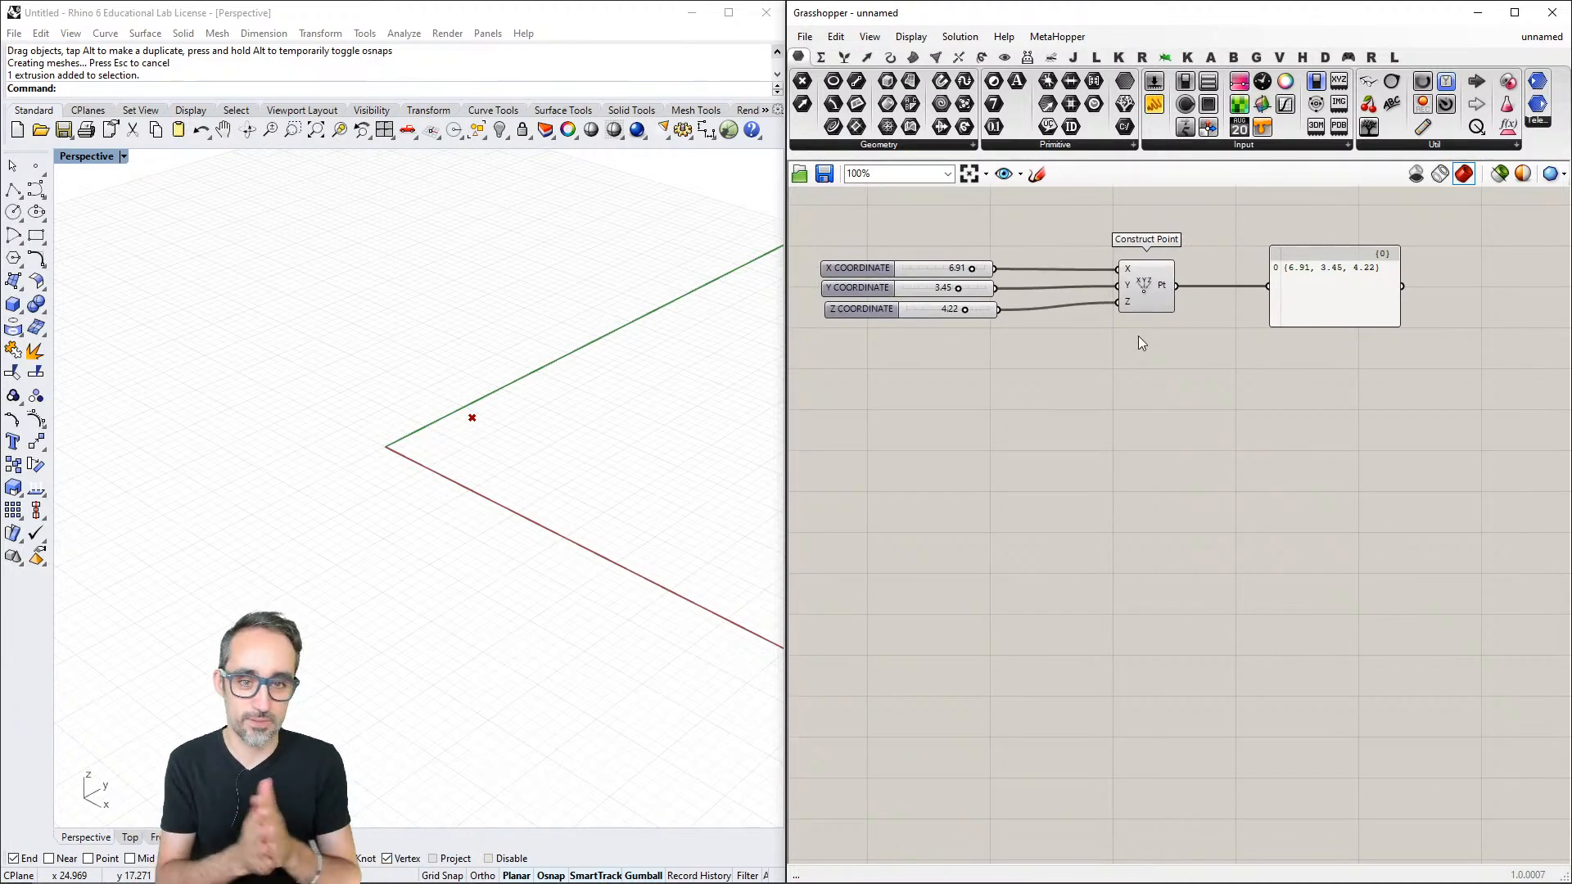
scroll(1094, 353, up, 1)
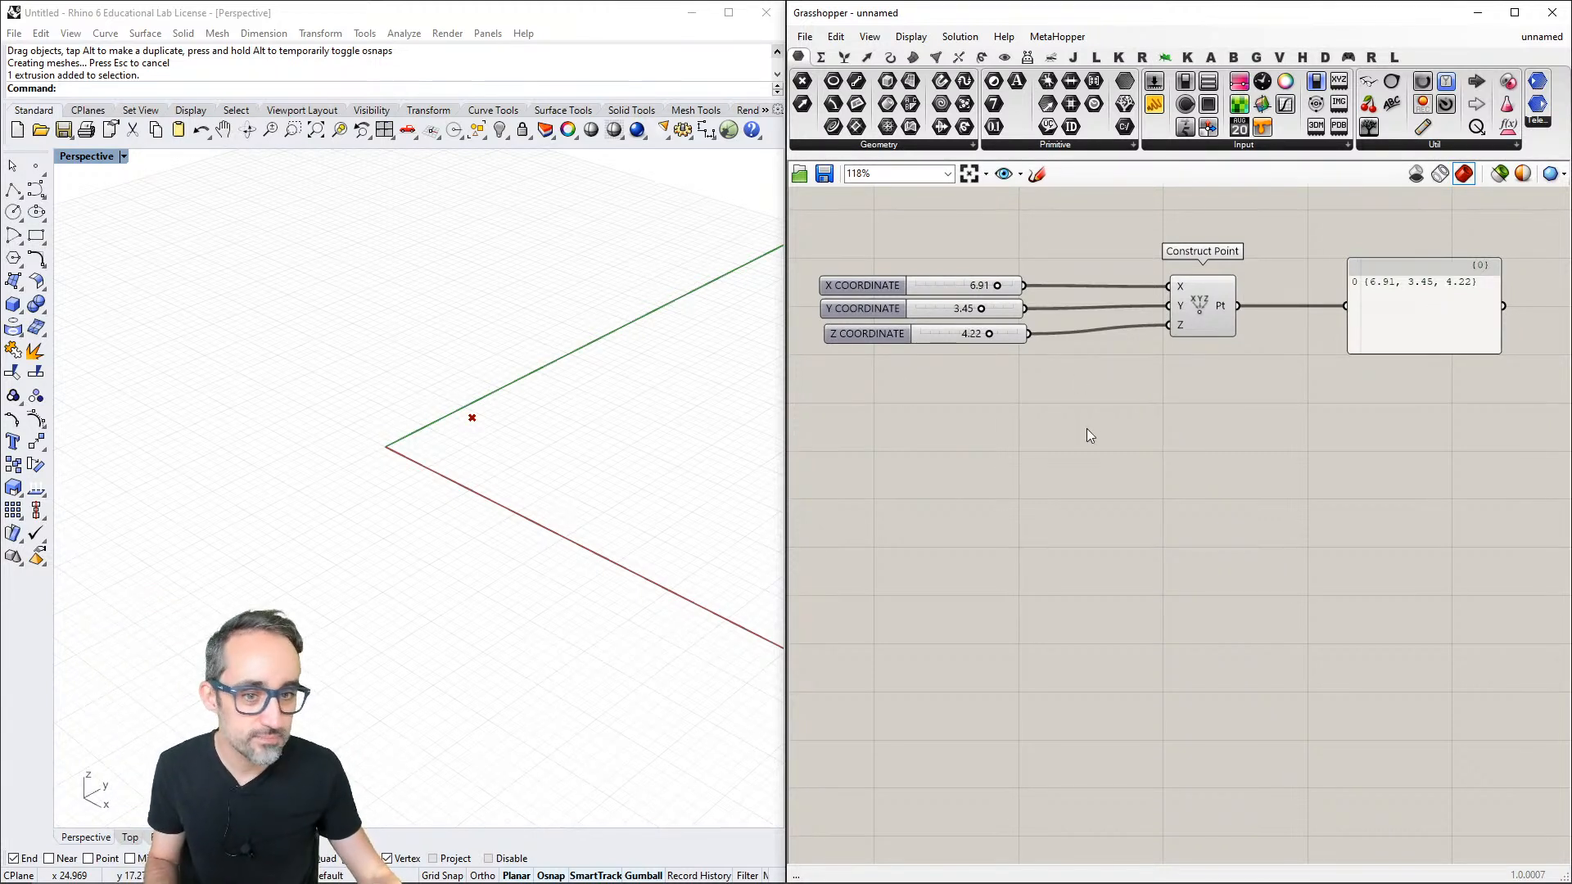
mouse_move(1092, 441)
right_down()
mouse_move(1109, 406)
mouse_move(1111, 449)
right_up()
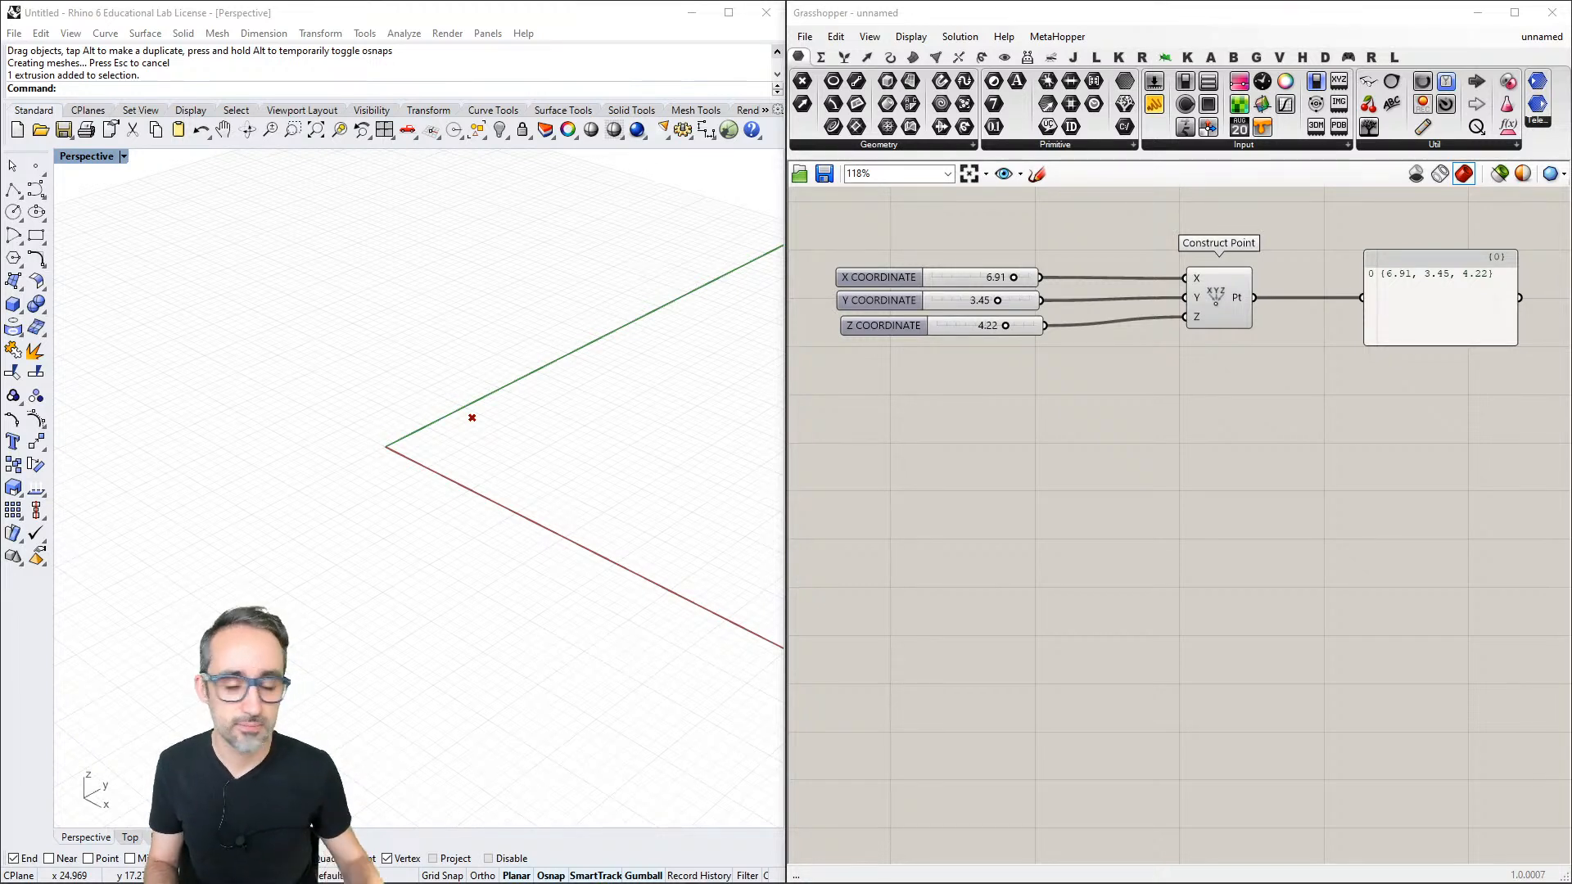
click(1435, 312)
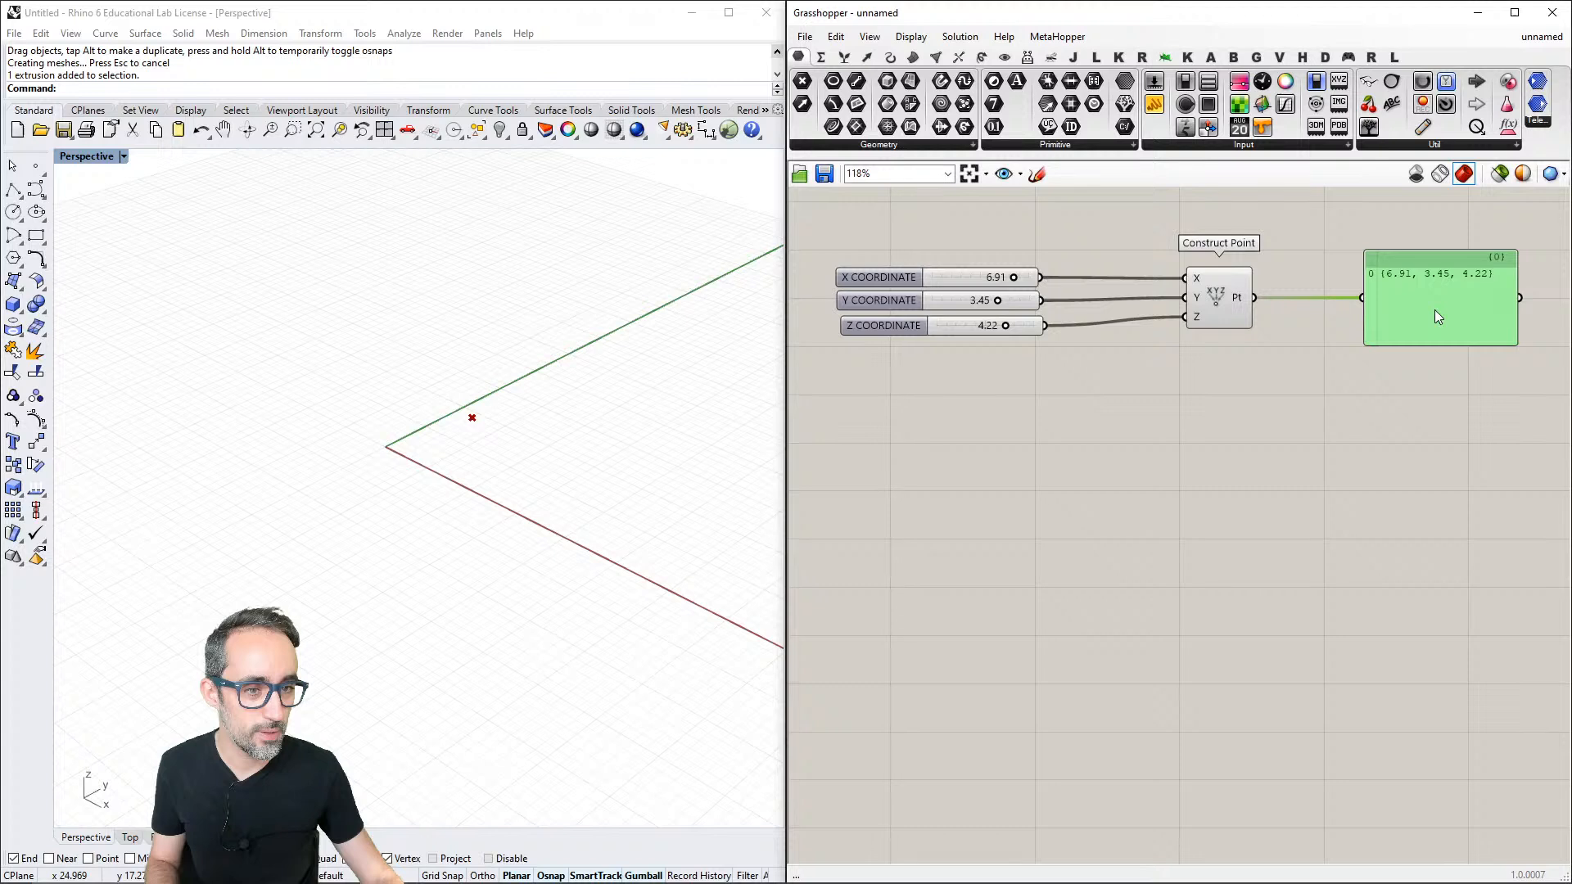
right_drag(1435, 309, 1390, 308)
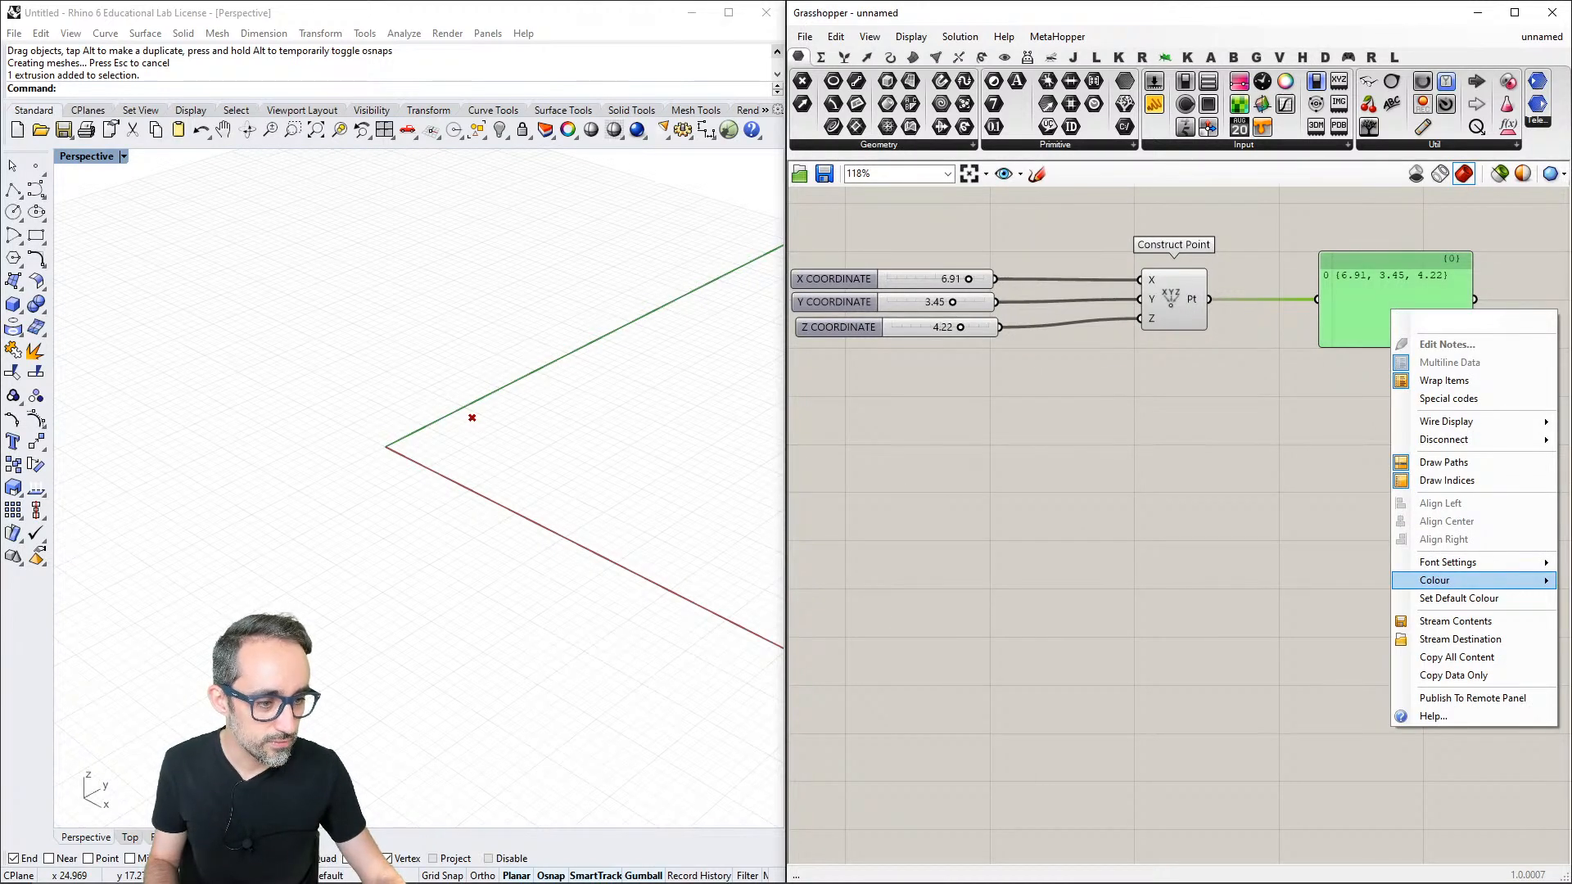
click(1377, 509)
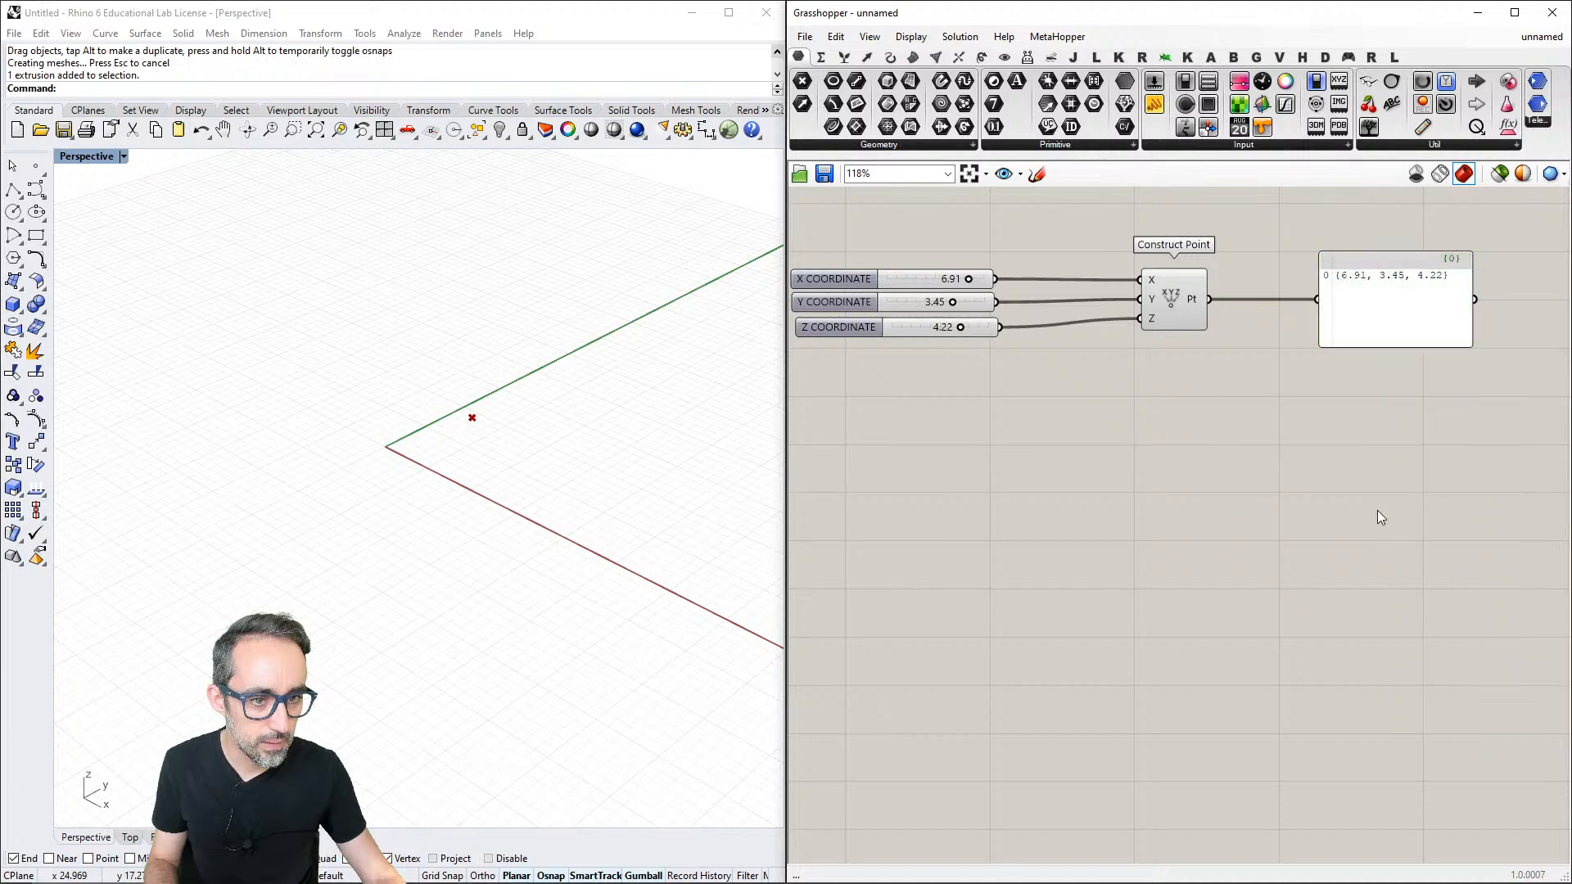
right_drag(1245, 367, 1222, 401)
scroll(1270, 376, down, 1)
scroll(1270, 376, up, 1)
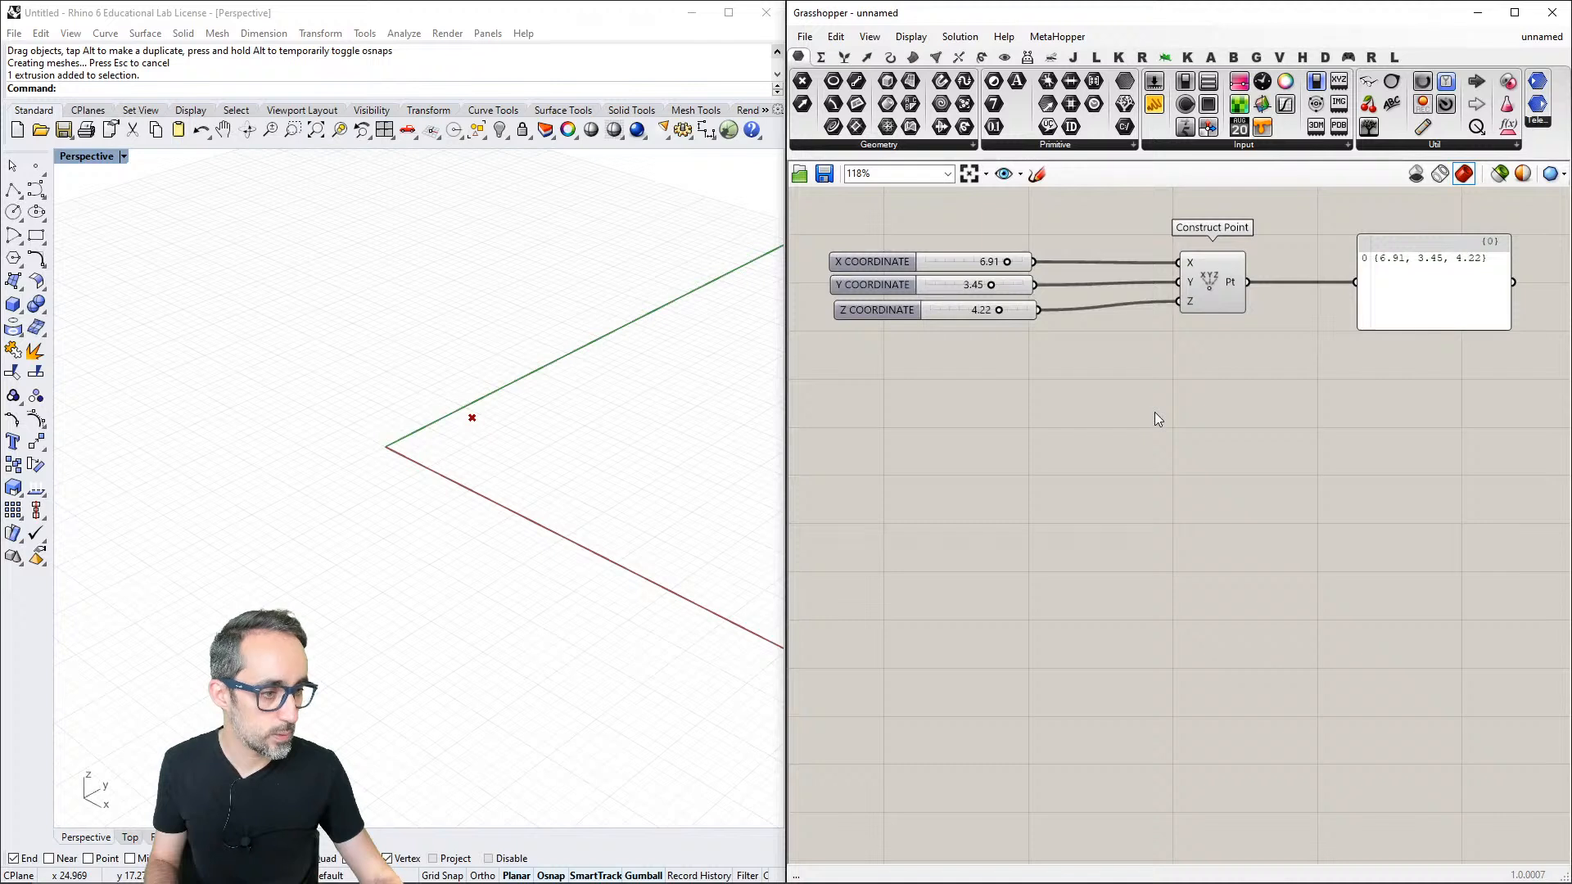
scroll(1157, 415, down, 1)
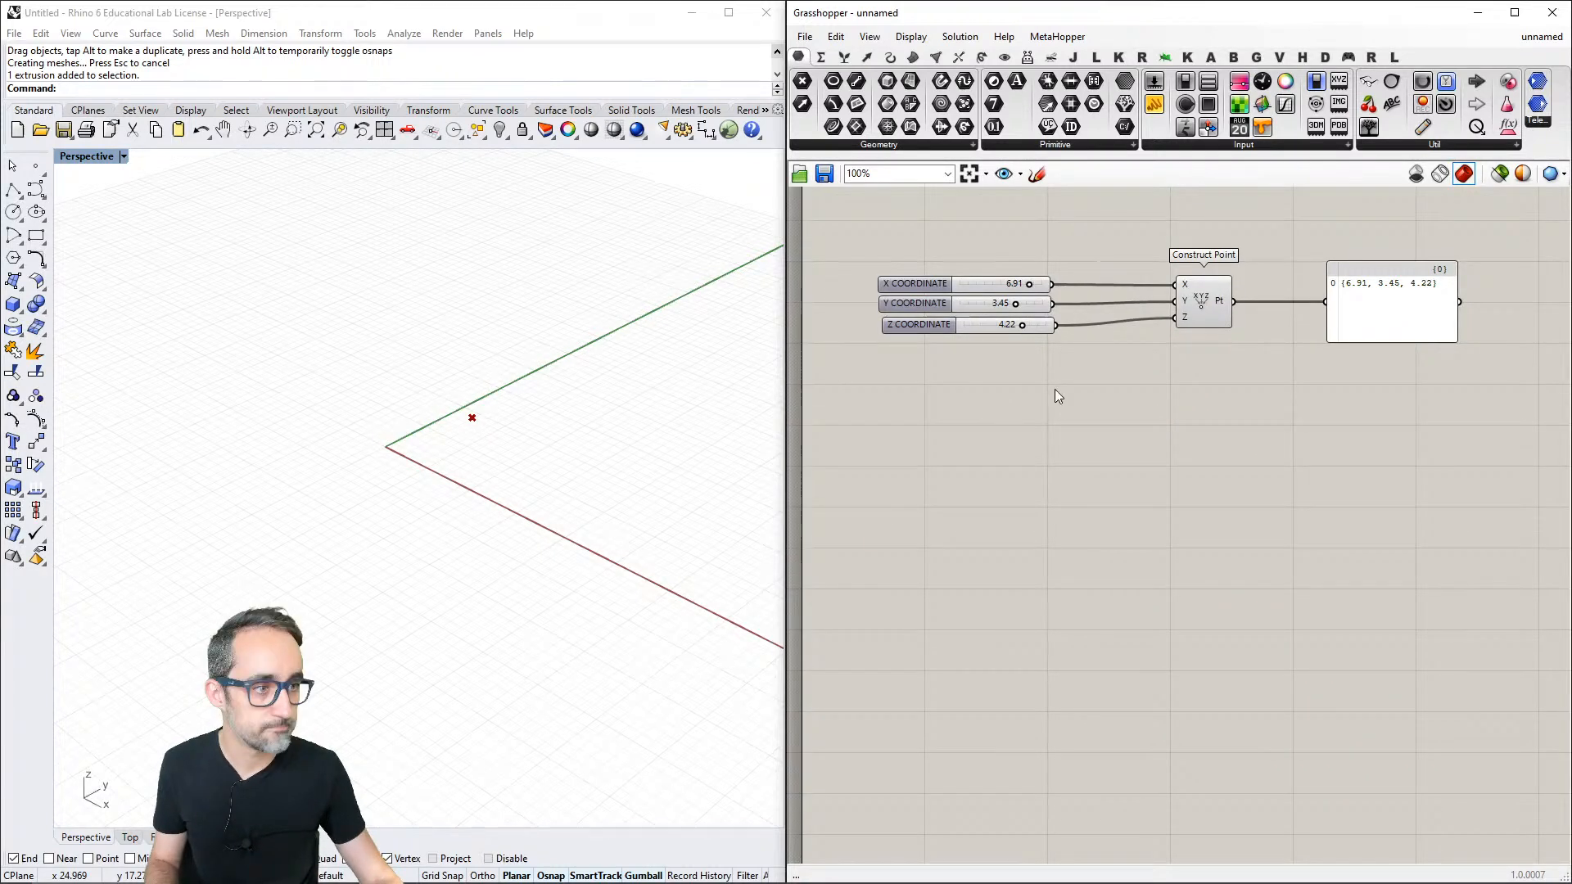
drag(1433, 397, 1099, 465)
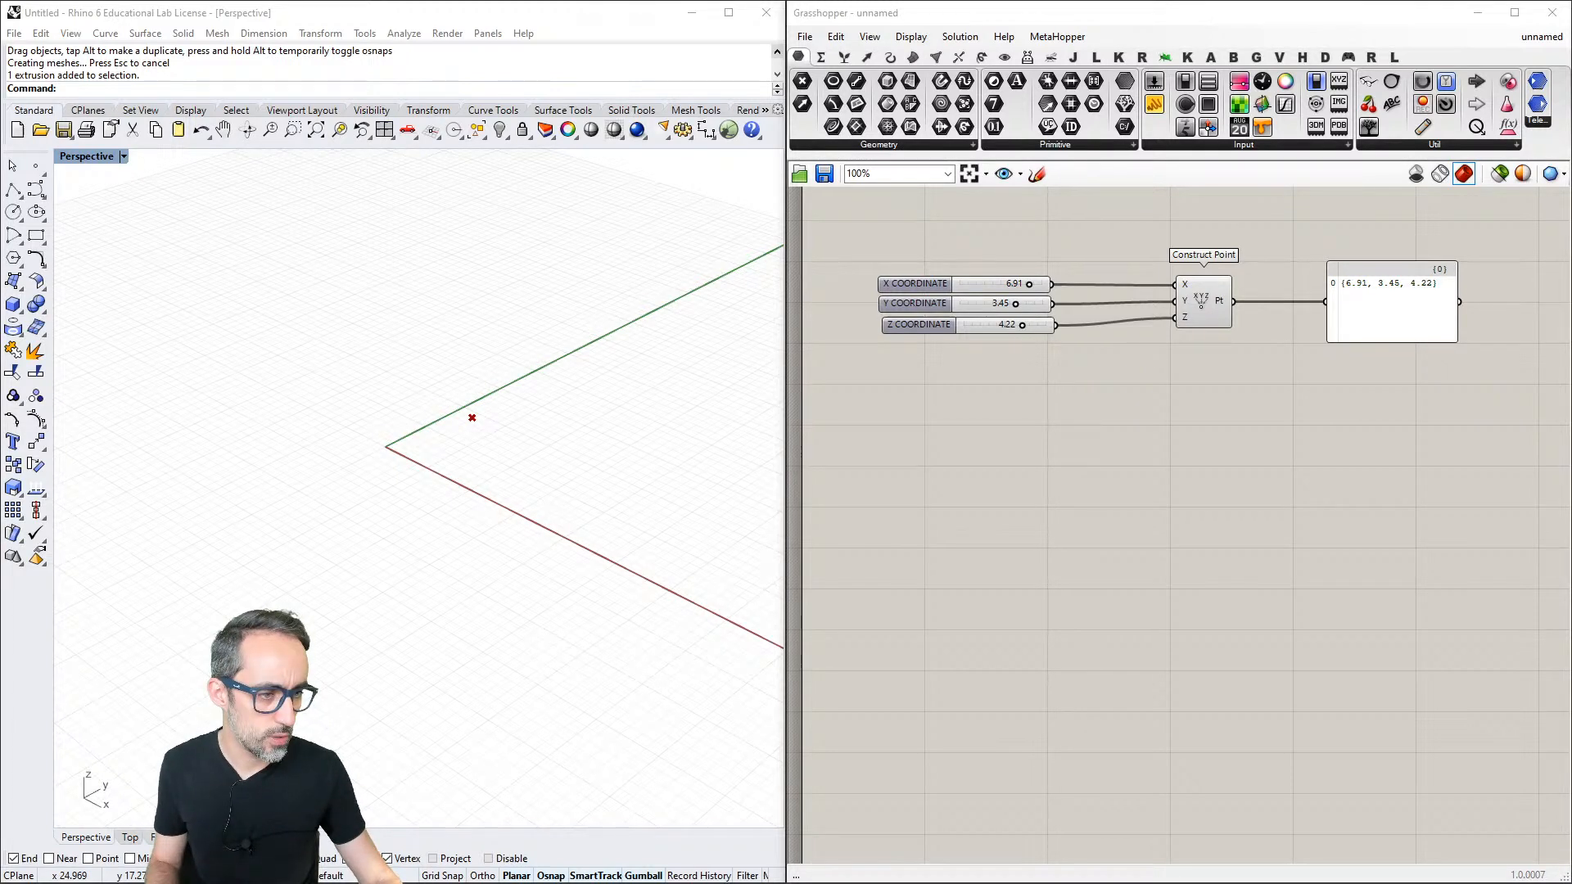
- Enlarge the Grasshopper window to full screen to view the whole Construct Point definition, and restore it beside Rhino
click(1515, 12)
right_drag(508, 256, 777, 315)
scroll(724, 327, up, 2)
scroll(906, 317, up, 1)
scroll(896, 305, down, 1)
scroll(777, 315, down, 1)
drag(1011, 301, 447, 461)
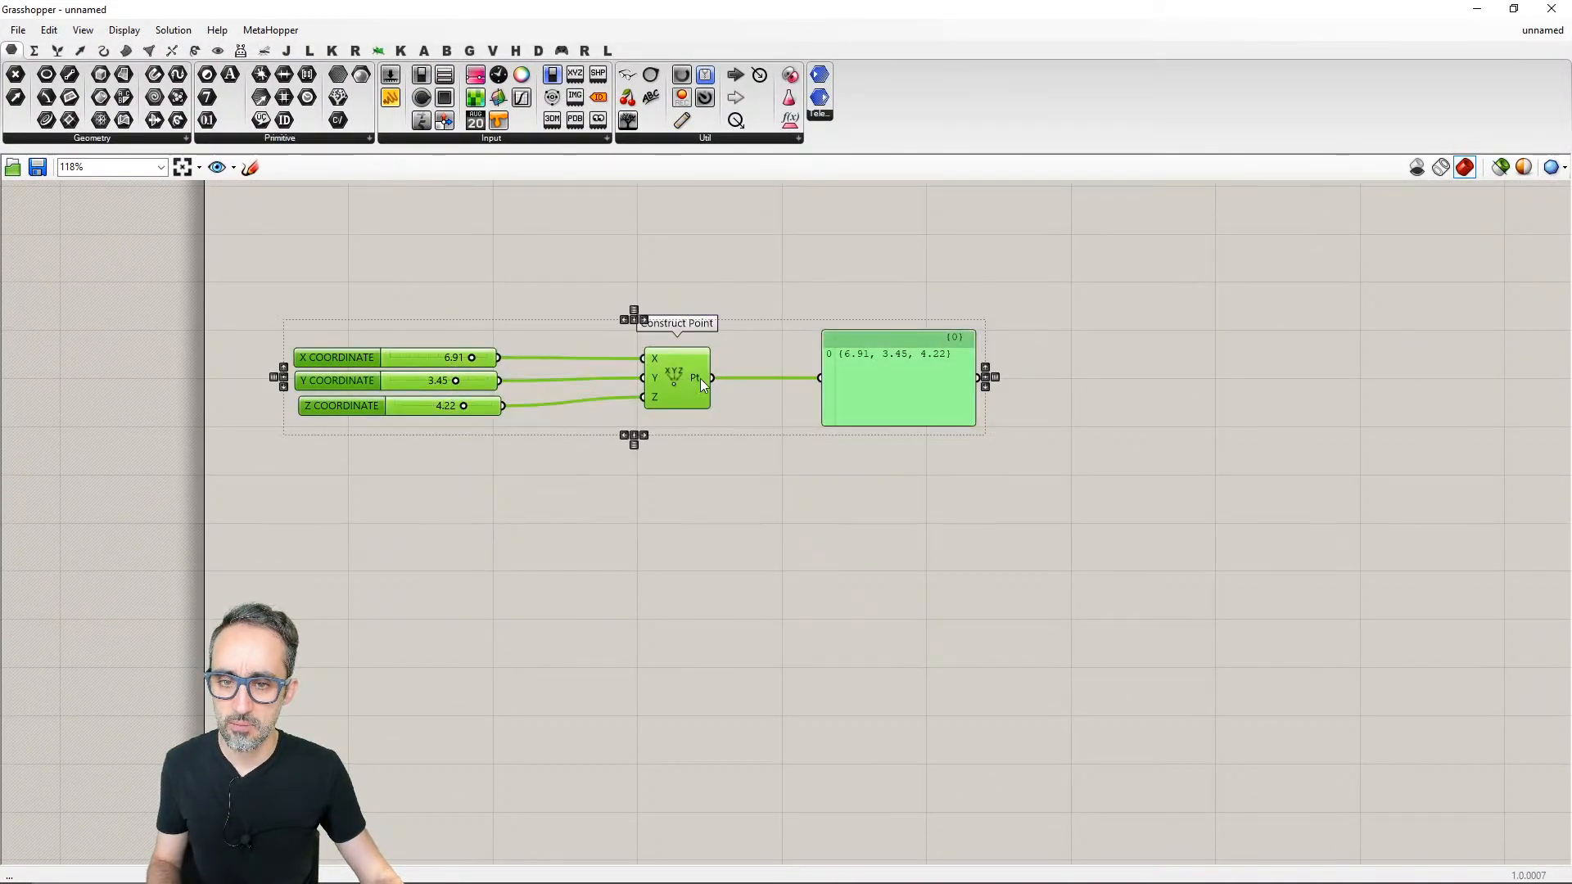
drag(698, 379, 888, 367)
scroll(759, 493, up, 1)
right_drag(860, 466, 769, 468)
click(771, 465)
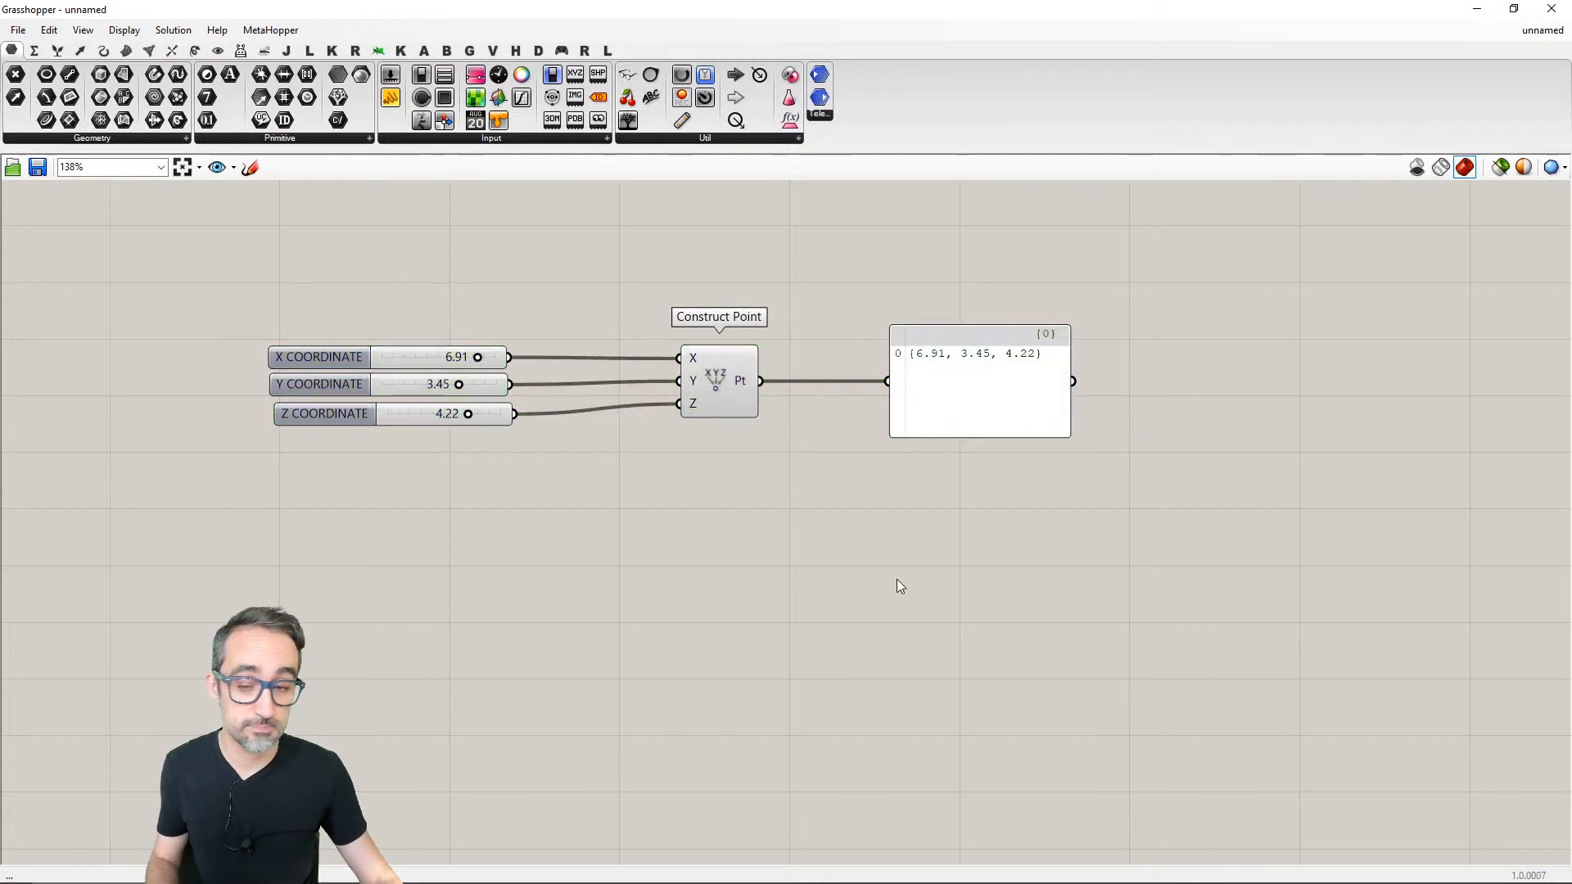
double_click(896, 7)
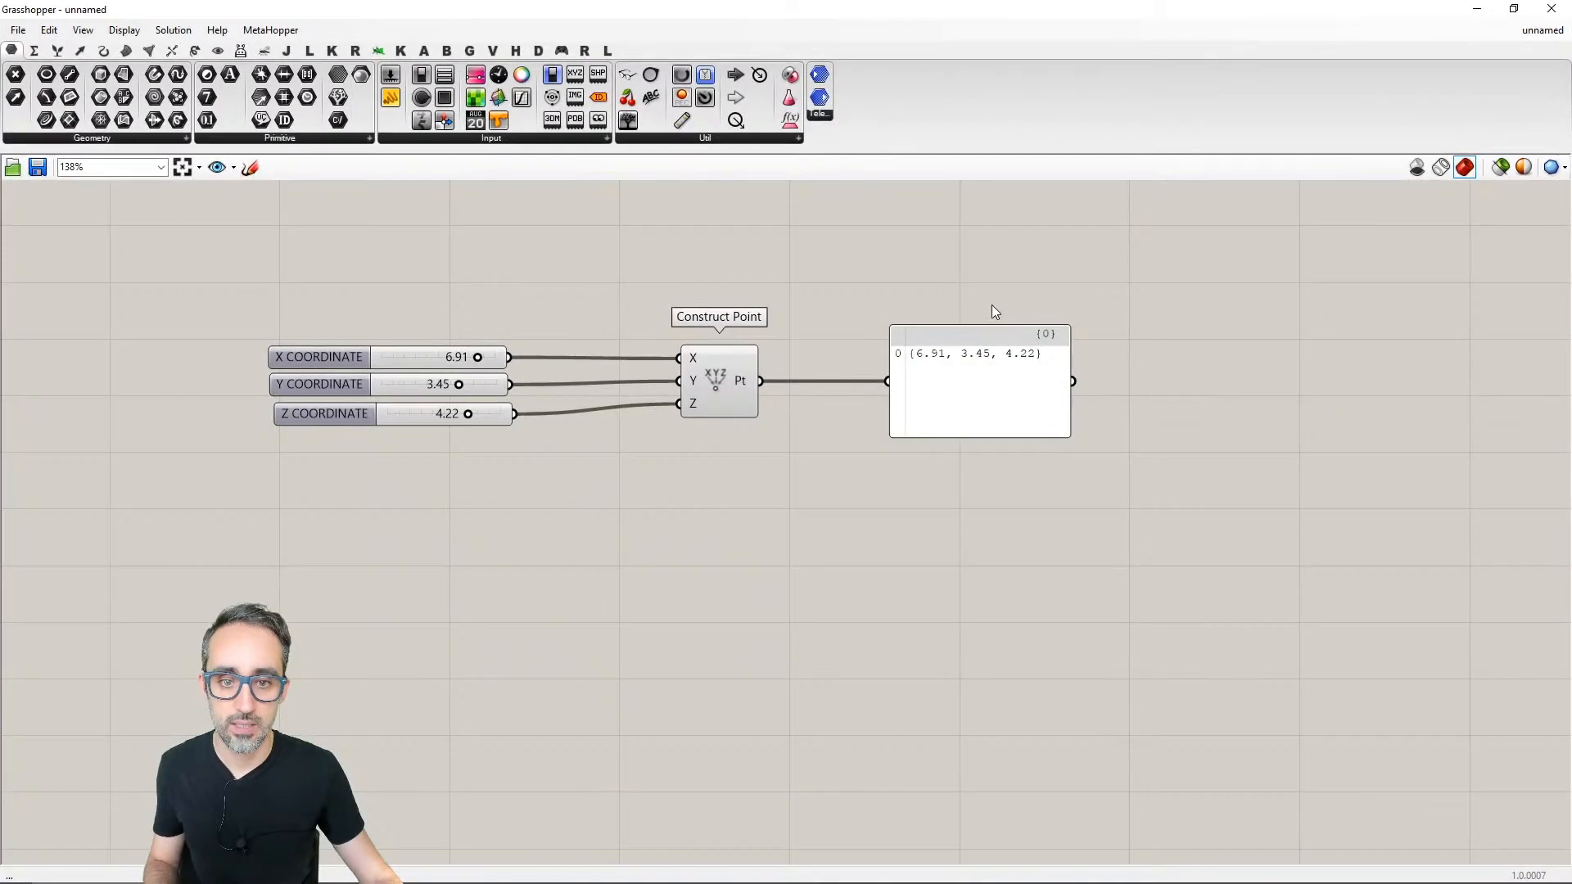
- Delete the coordinate sliders, Construct Point component and Panel to clear the canvas in full-screen view
drag(1111, 261, 377, 561)
key(Delete)
scroll(615, 494, up, 2)
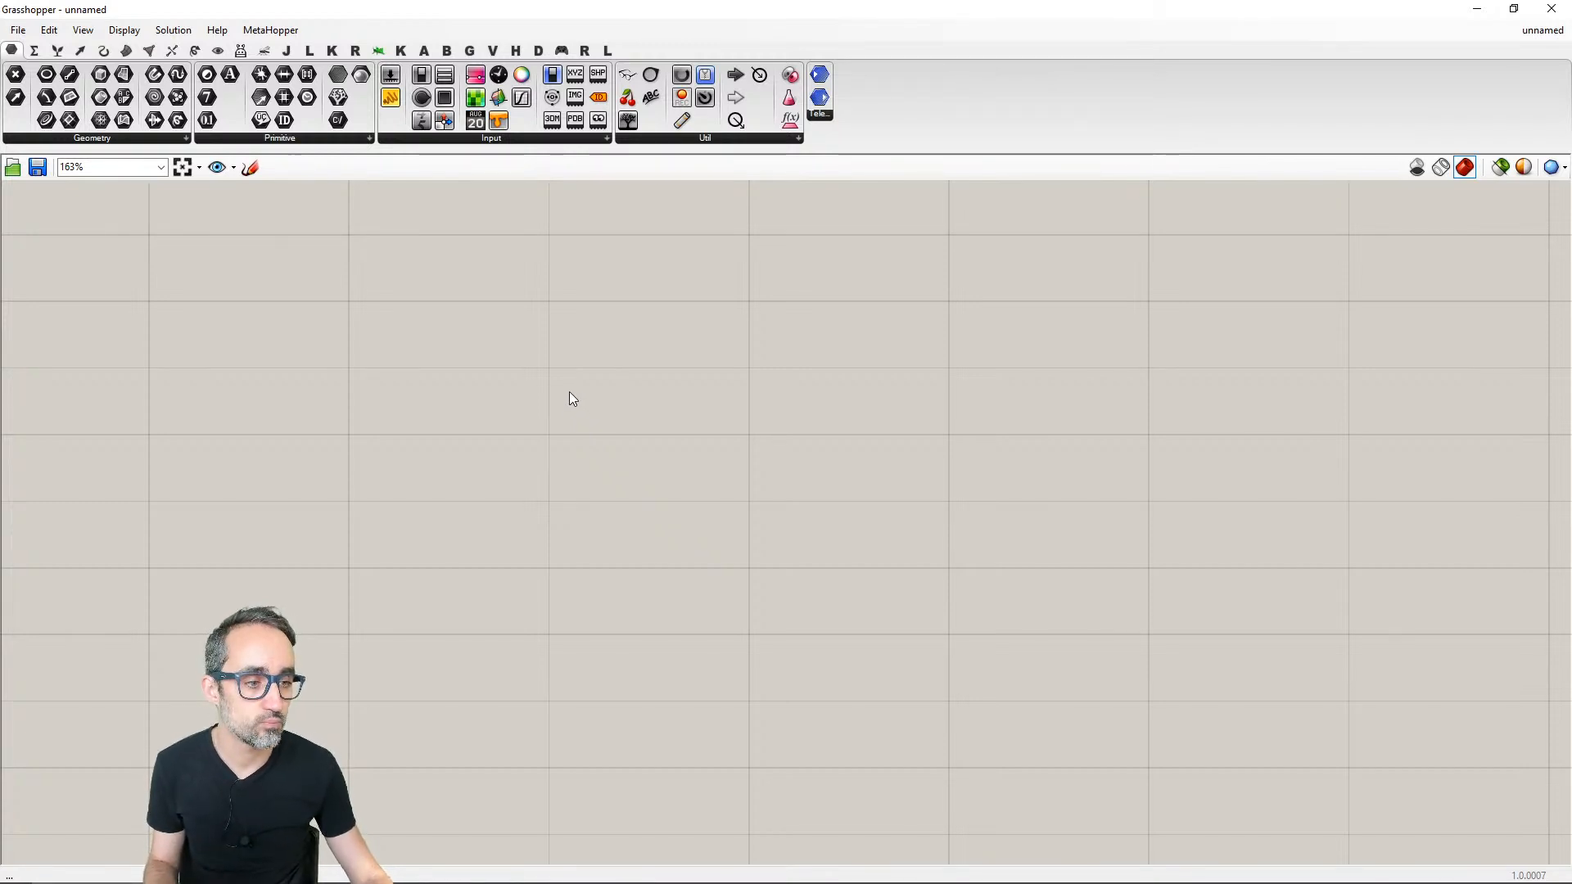
double_click(459, 343)
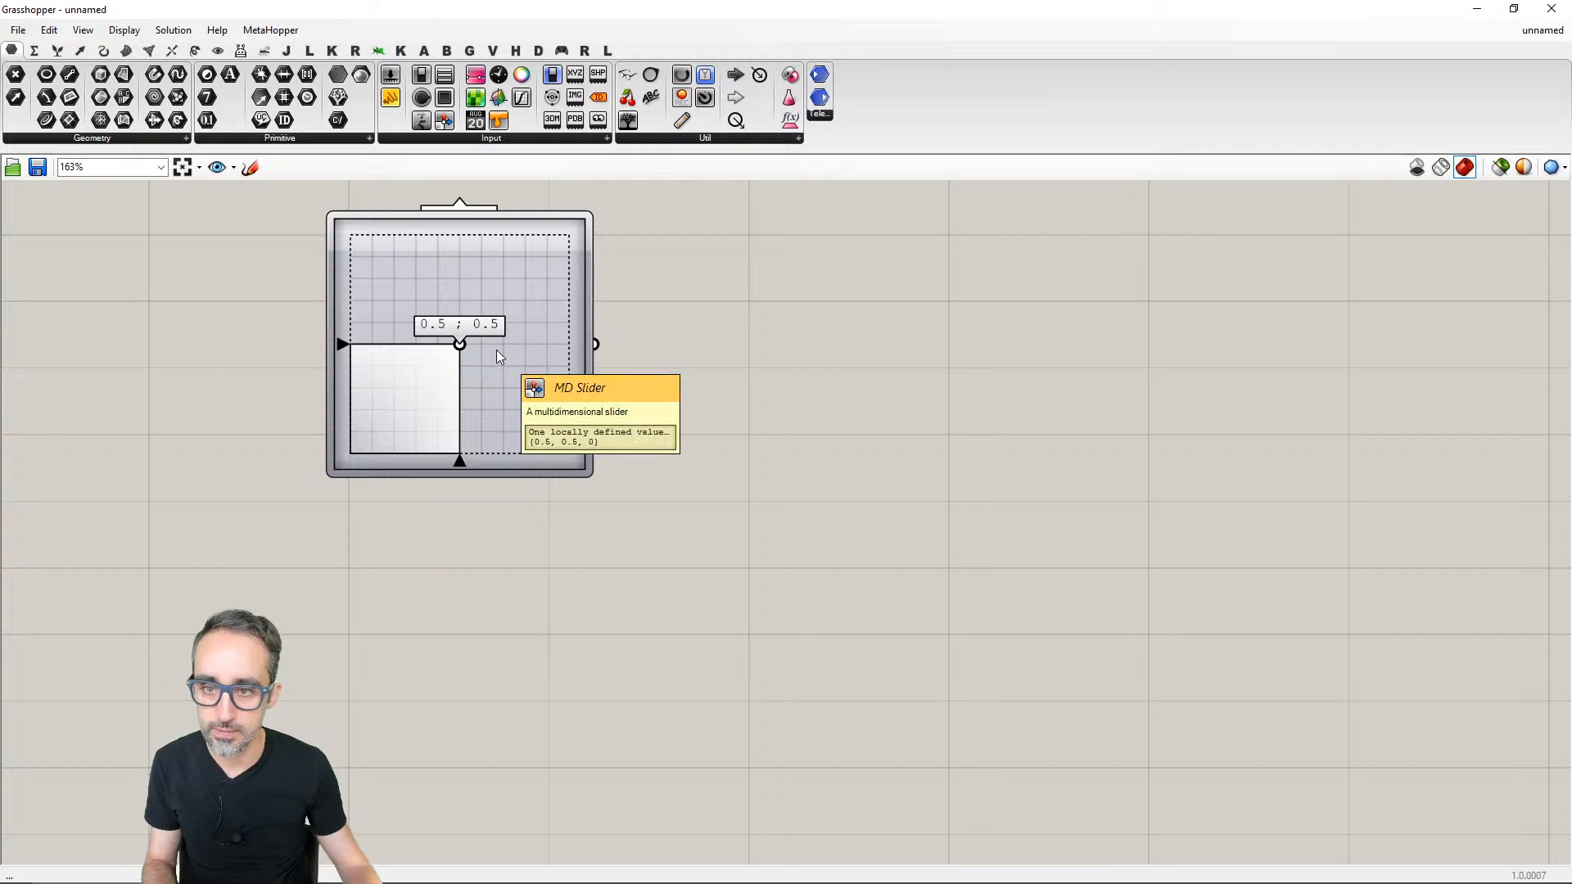
click(496, 350)
key(Delete)
- Search for "slider" and add a Number Slider to the empty canvas
double_click(442, 358)
text(s)
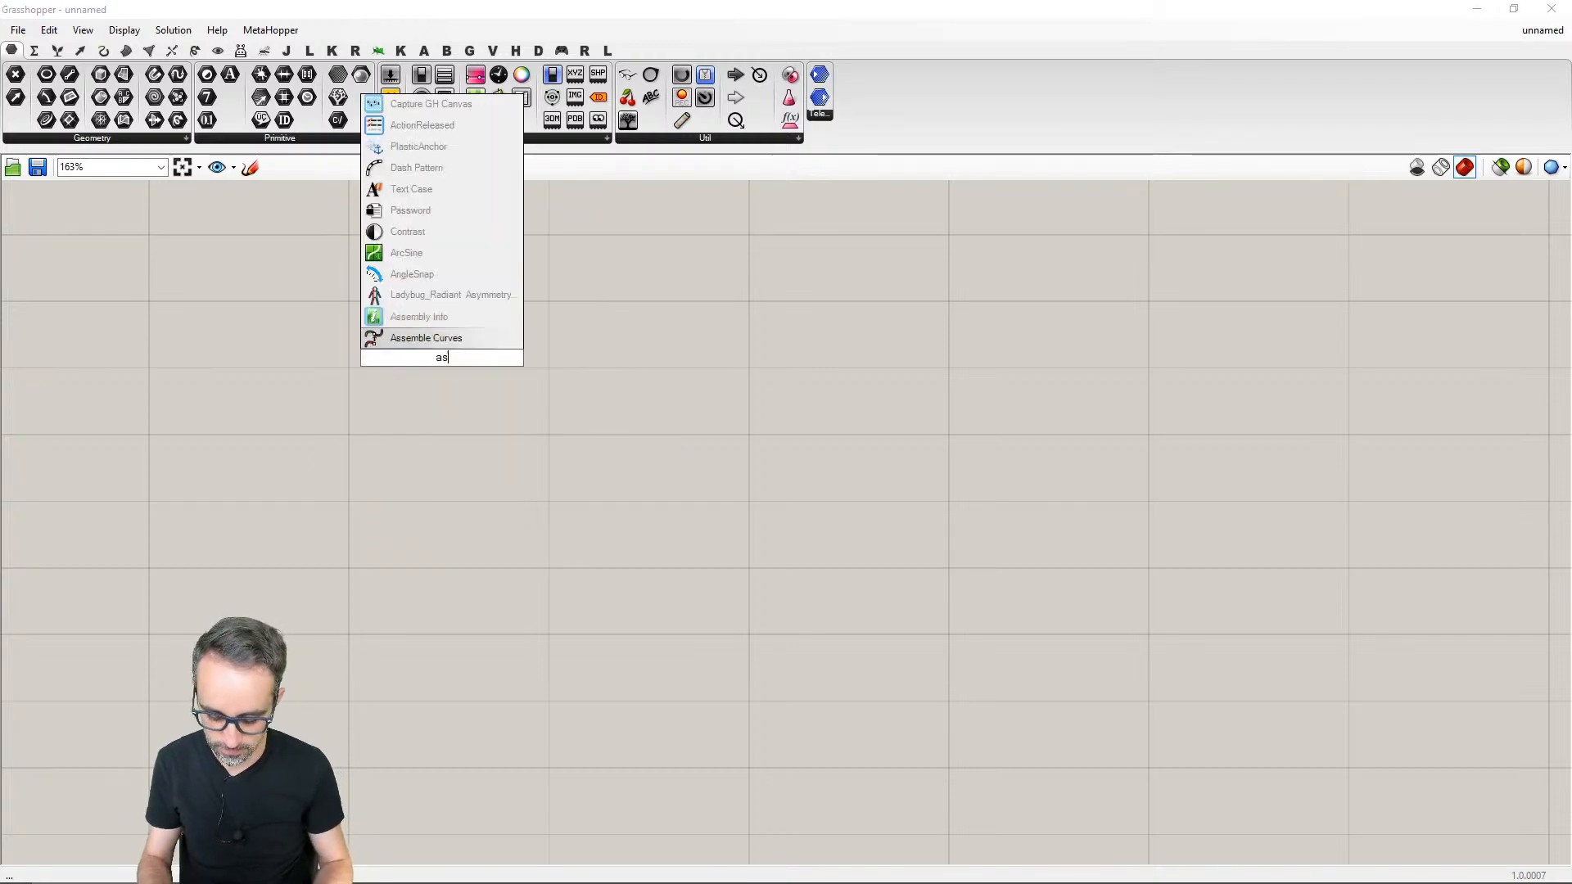
text(lider)
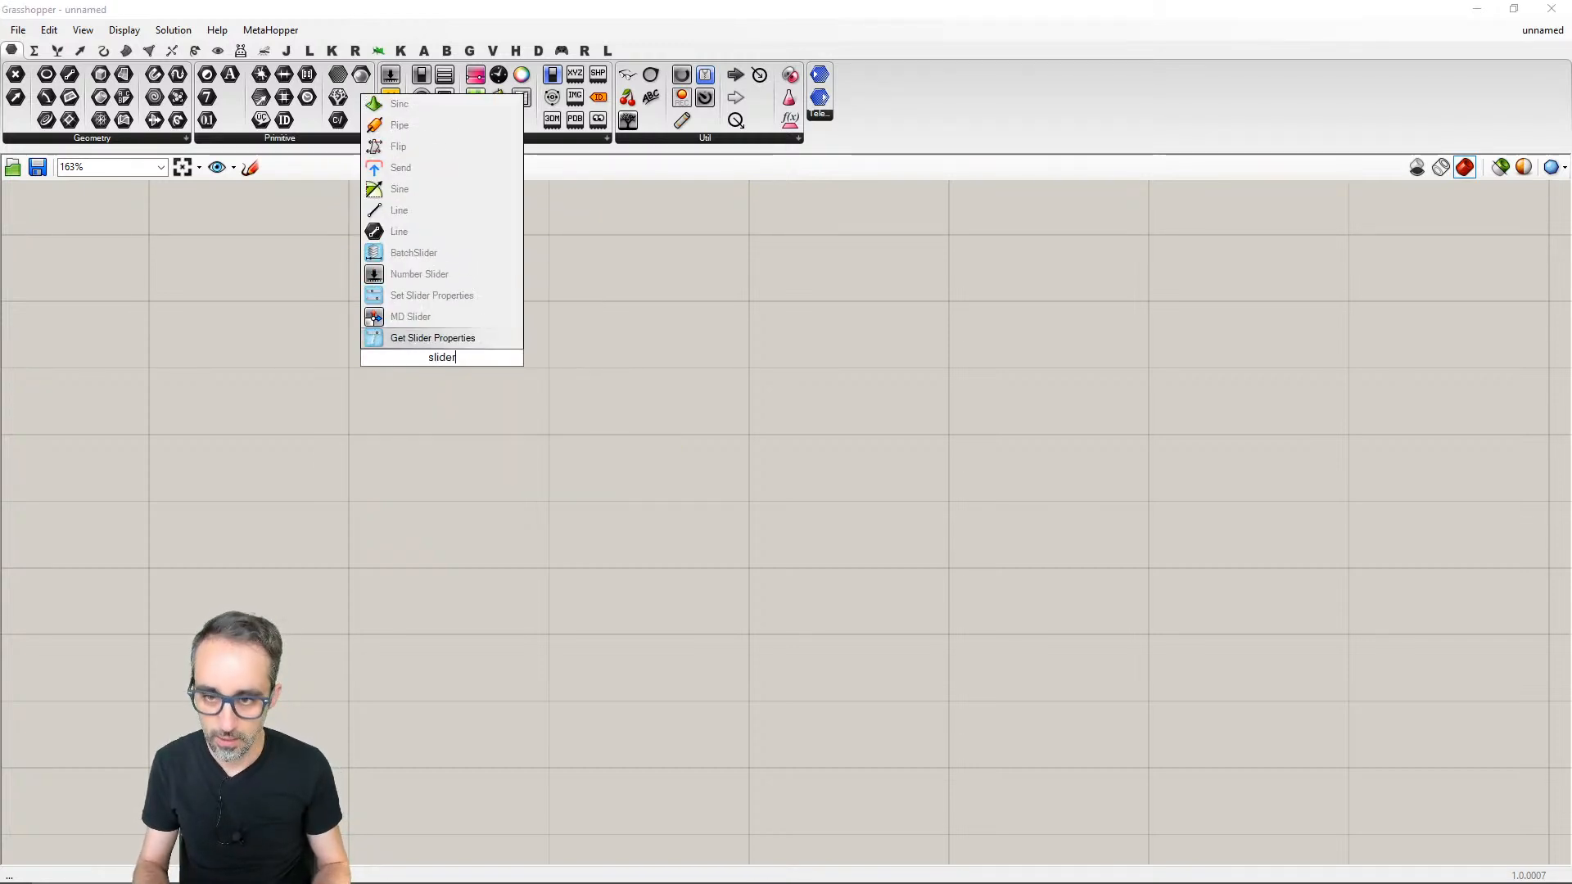
key(Return)
- Open the new Number Slider's settings and close them without changing anything
right_click(442, 359)
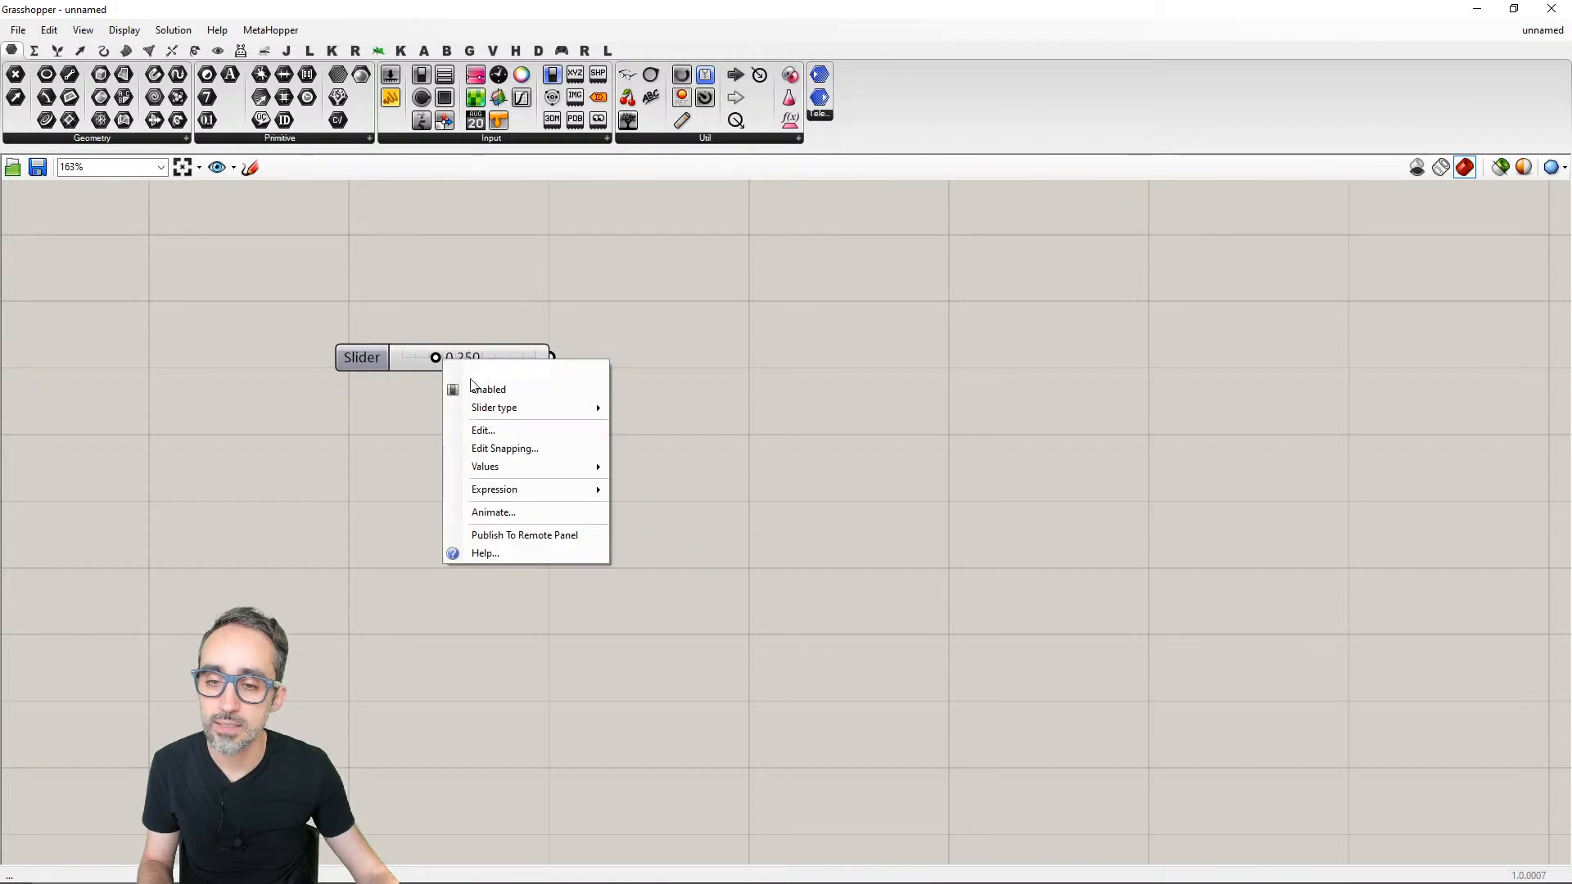
click(503, 425)
double_click(535, 454)
key(Escape)
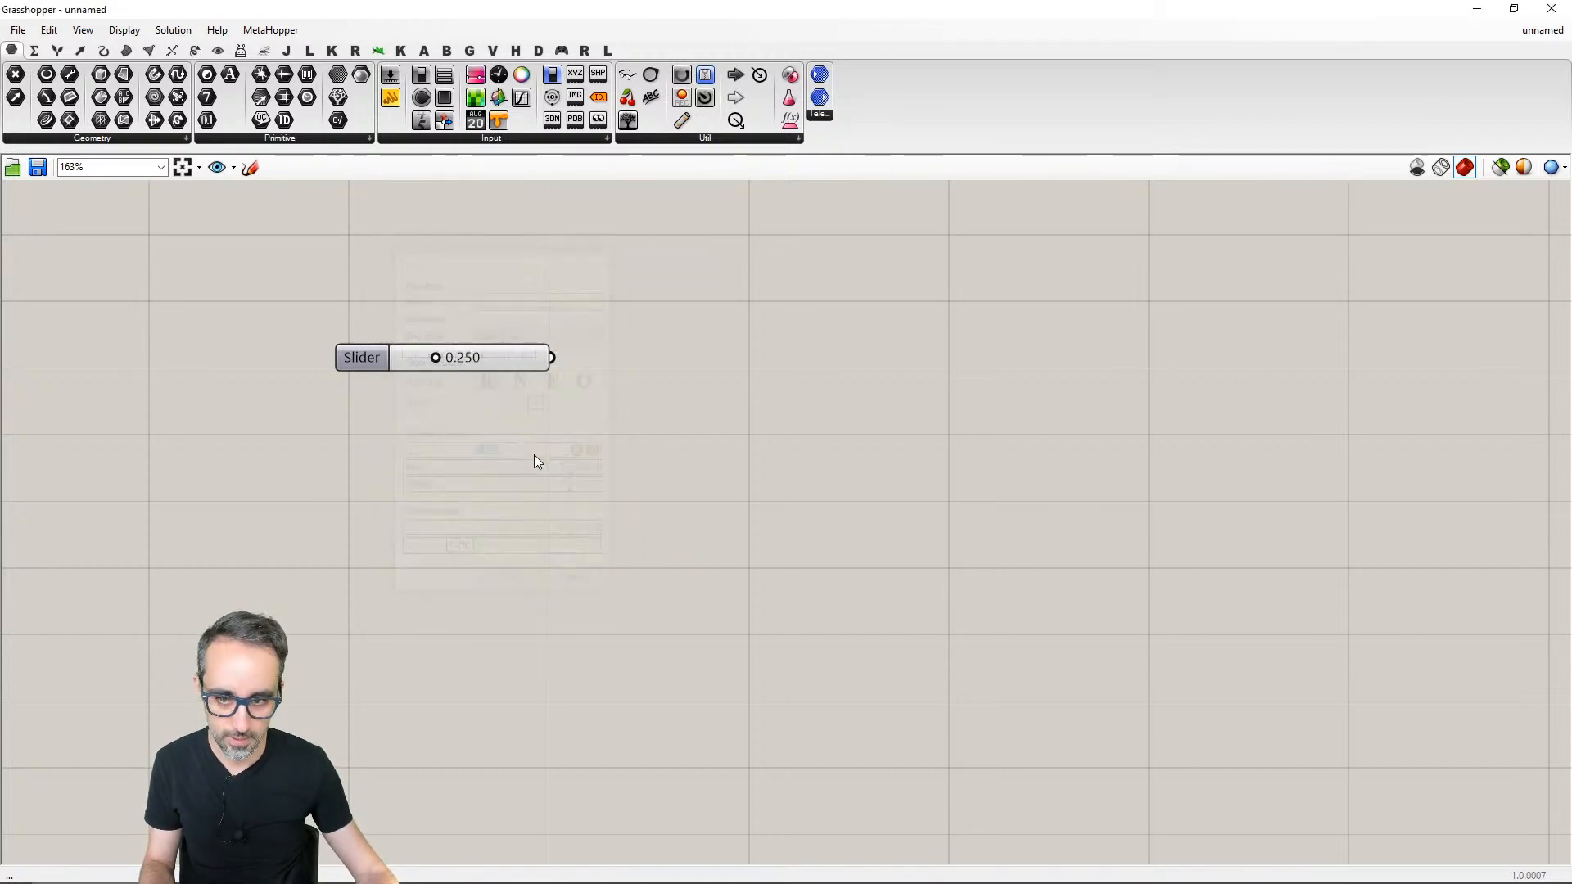
right_click(516, 368)
click(519, 363)
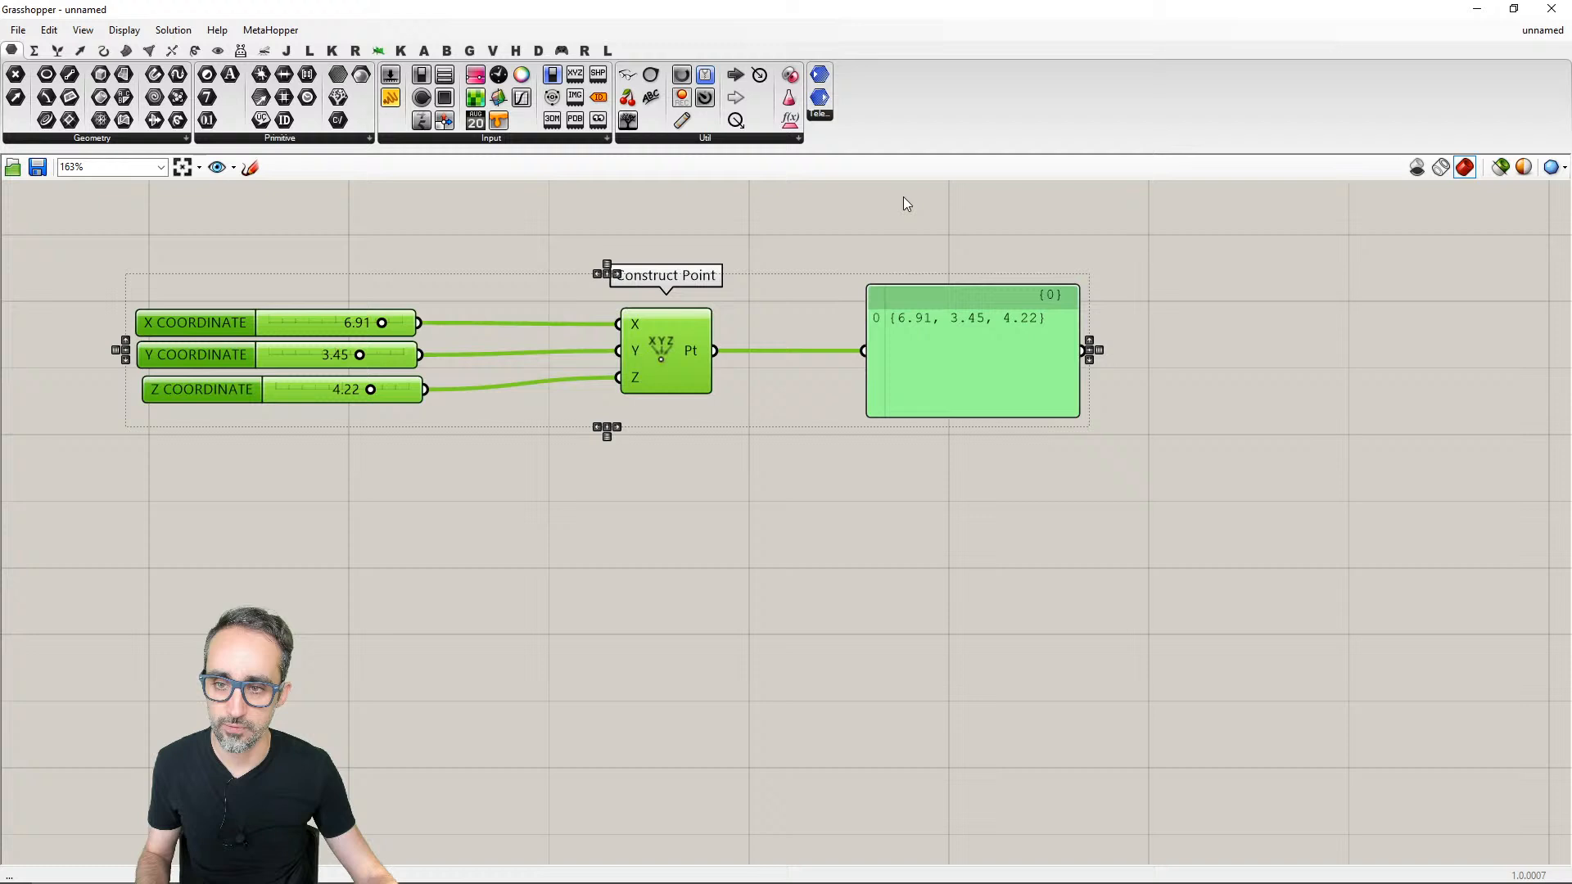
- Bring back the deleted definition and remove everything except the X COORDINATE and Y COORDINATE sliders
drag(1203, 261, 630, 463)
key(Delete)
click(383, 389)
key(Delete)
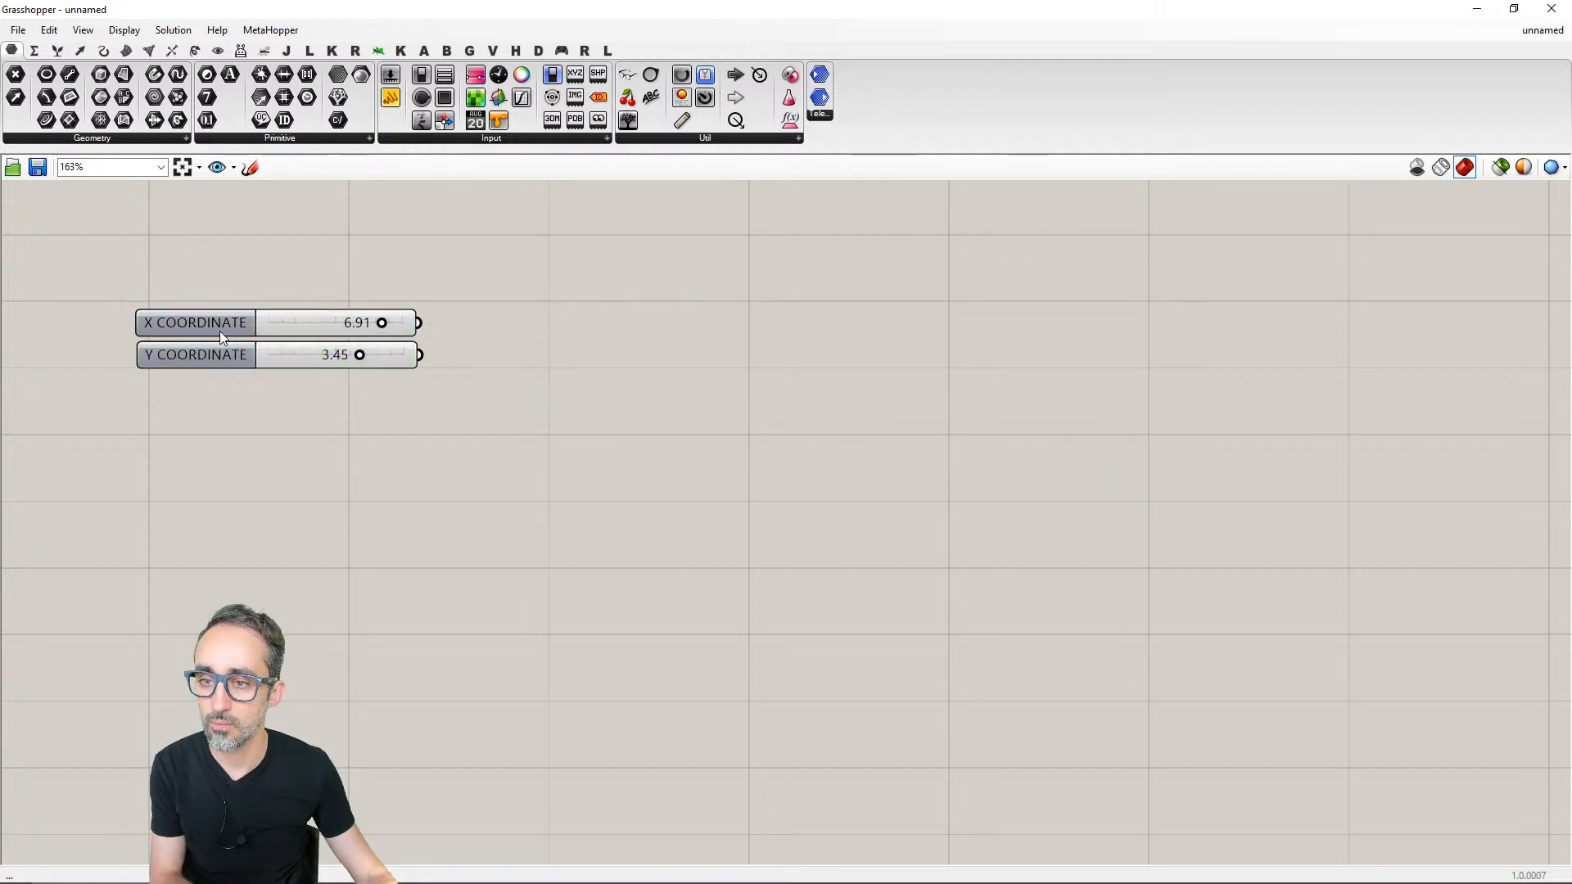
- Rename the X COORDINATE slider as VALUE A
right_click(220, 330)
key(ctrl+a)
key(BackSpace)
text(VALUE A)
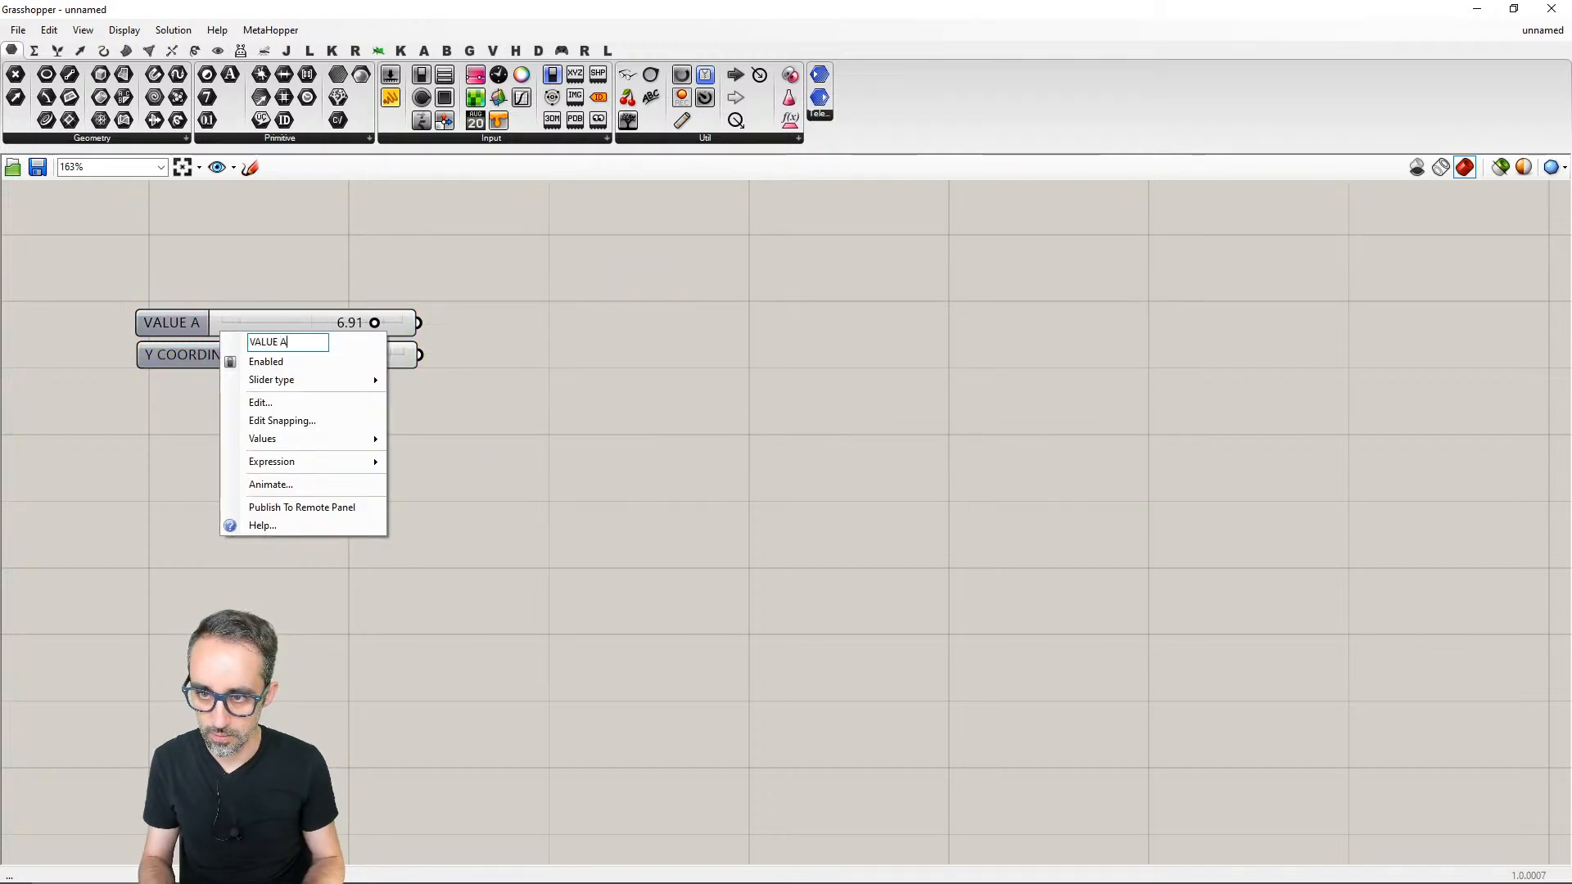
key(Return)
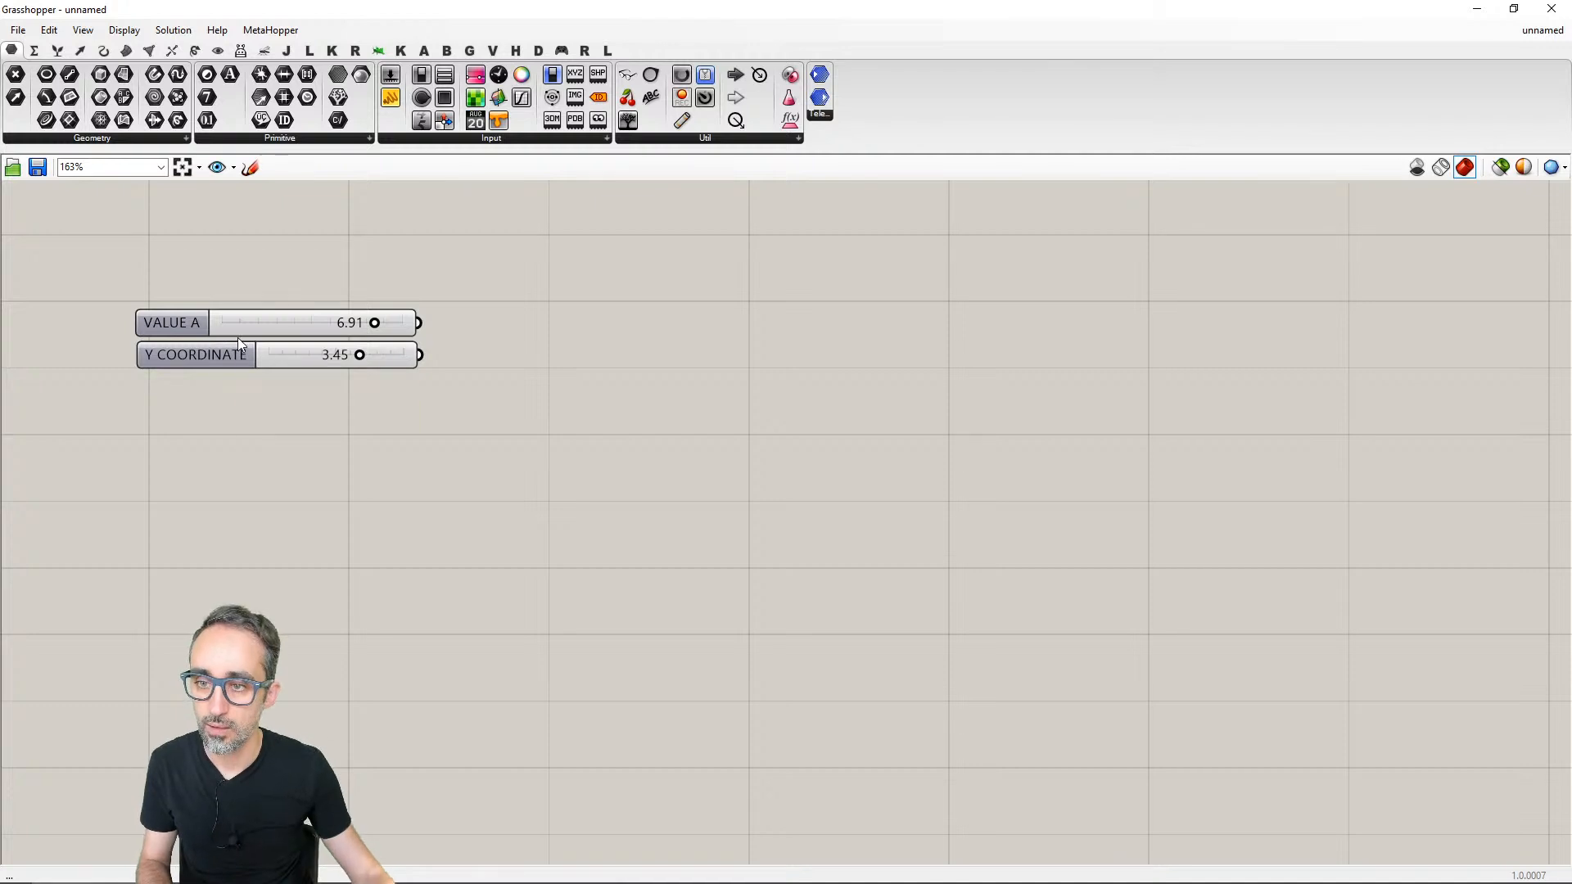
- Rename the Y COORDINATE slider as VALUE B
right_click(223, 352)
double_click(313, 362)
key(BackSpace)
key(BackSpace)
key(BackSpace)
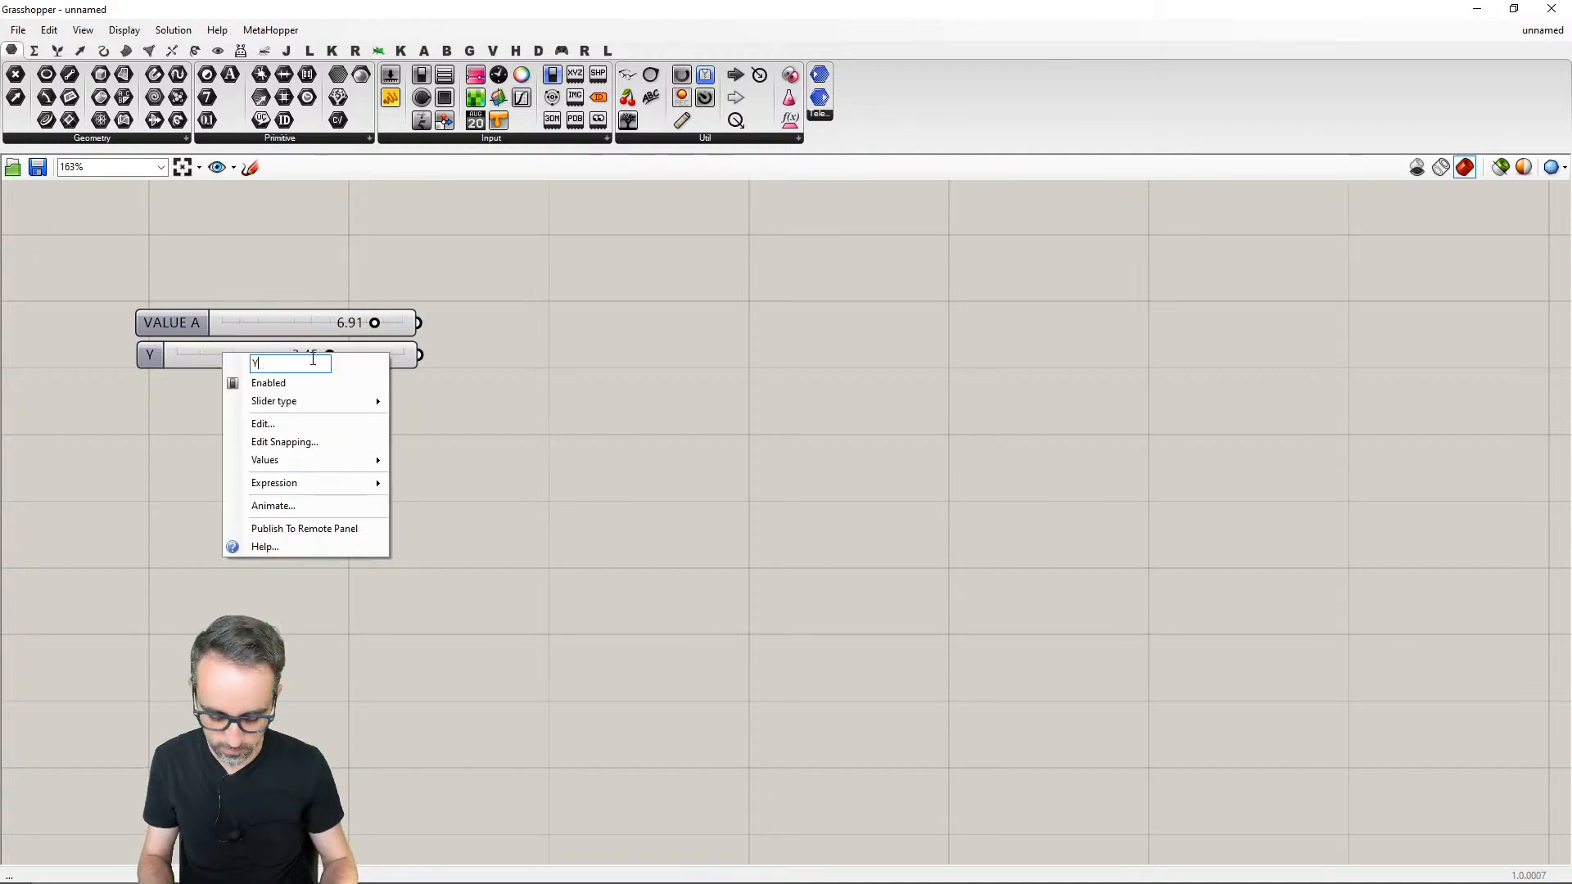
text(VLAUE)
key(BackSpace)
key(BackSpace)
key(BackSpace)
key(BackSpace)
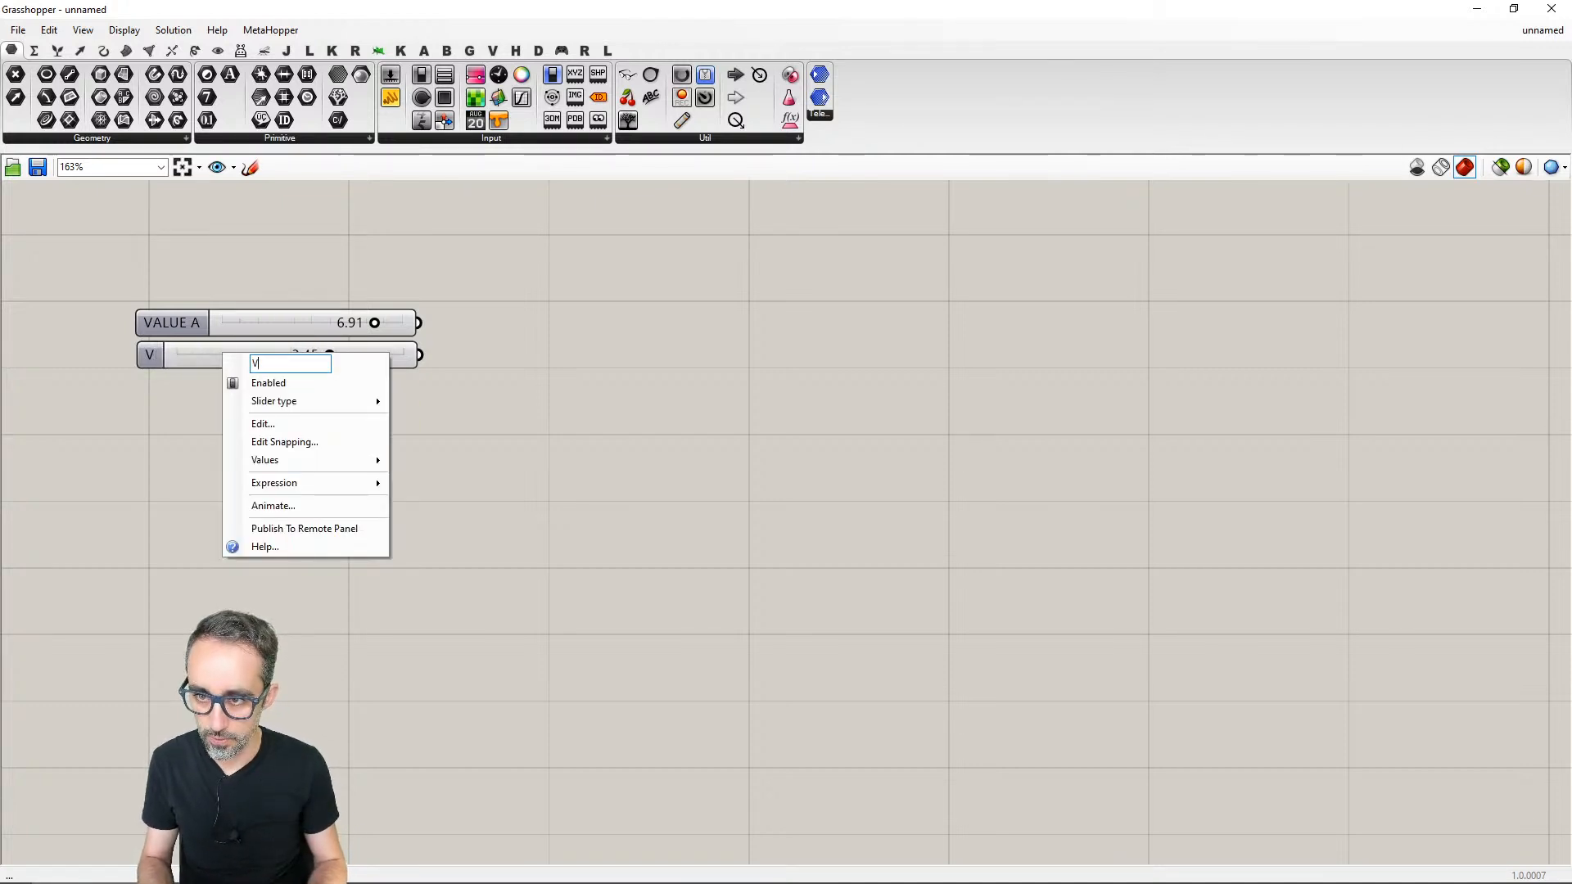
text(ALUE B)
key(Return)
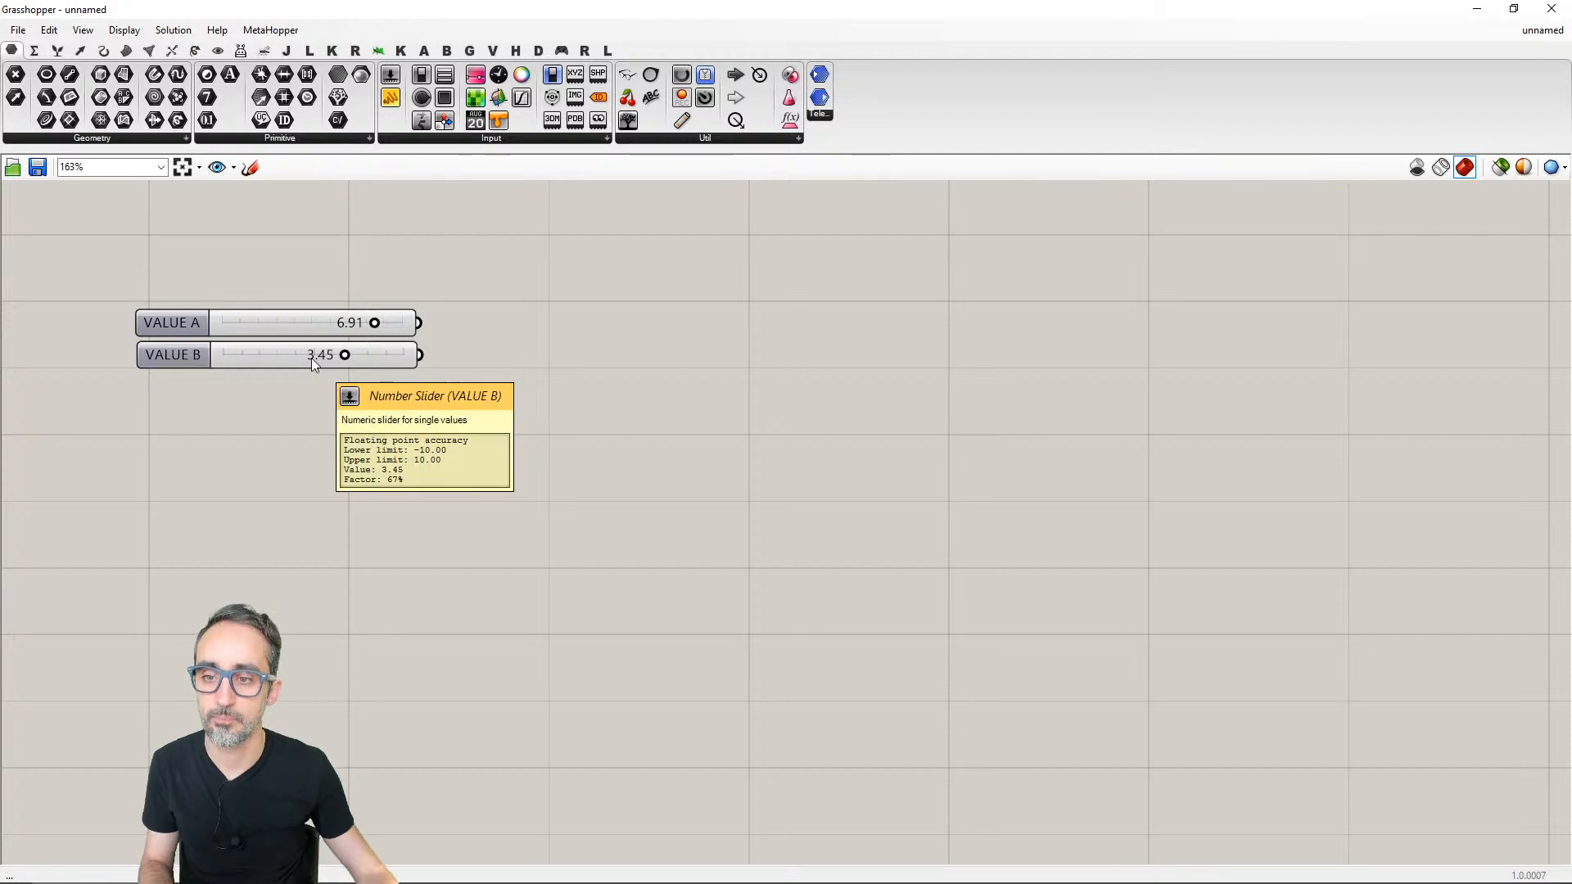
- Set the VALUE A slider to 5 and the VALUE B slider to 10
double_click(336, 324)
text(5)
key(Return)
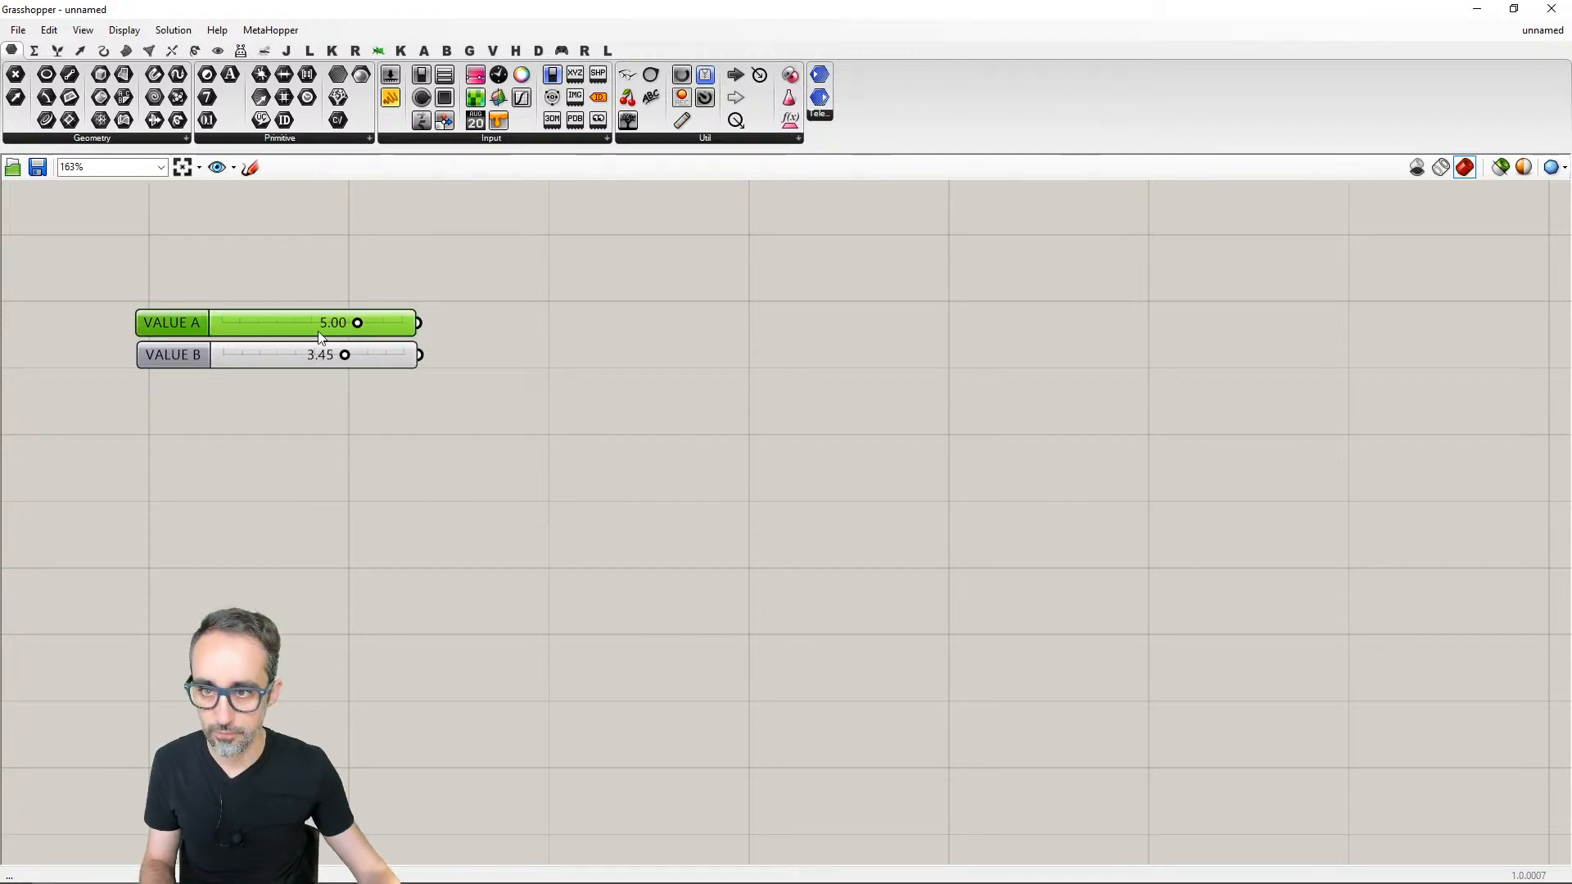
double_click(300, 361)
key(Escape)
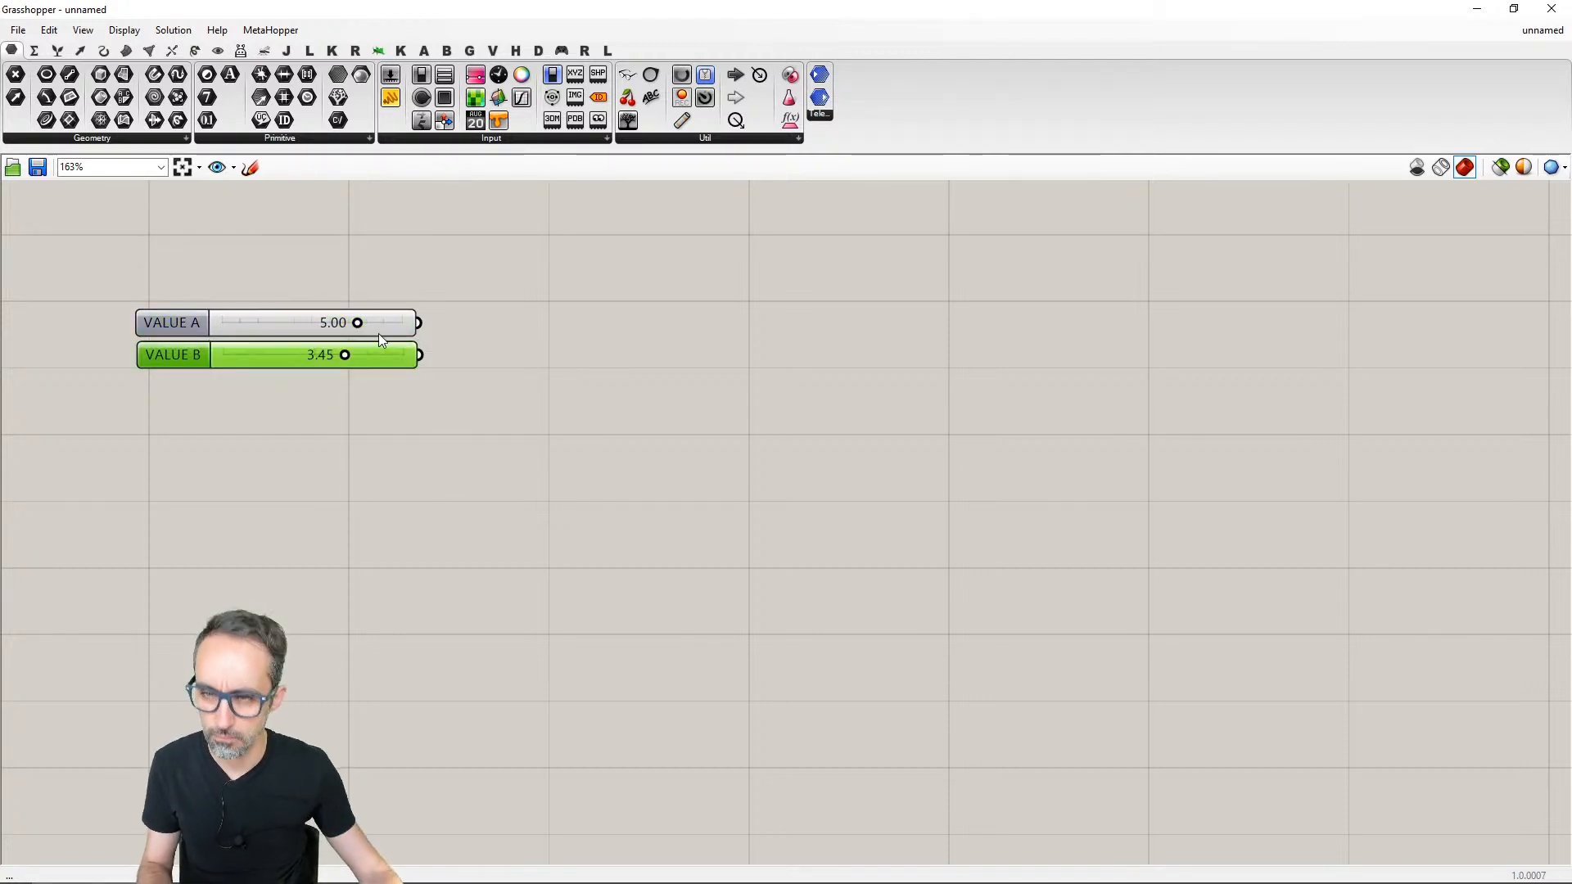
right_click(379, 331)
click(416, 397)
key(Return)
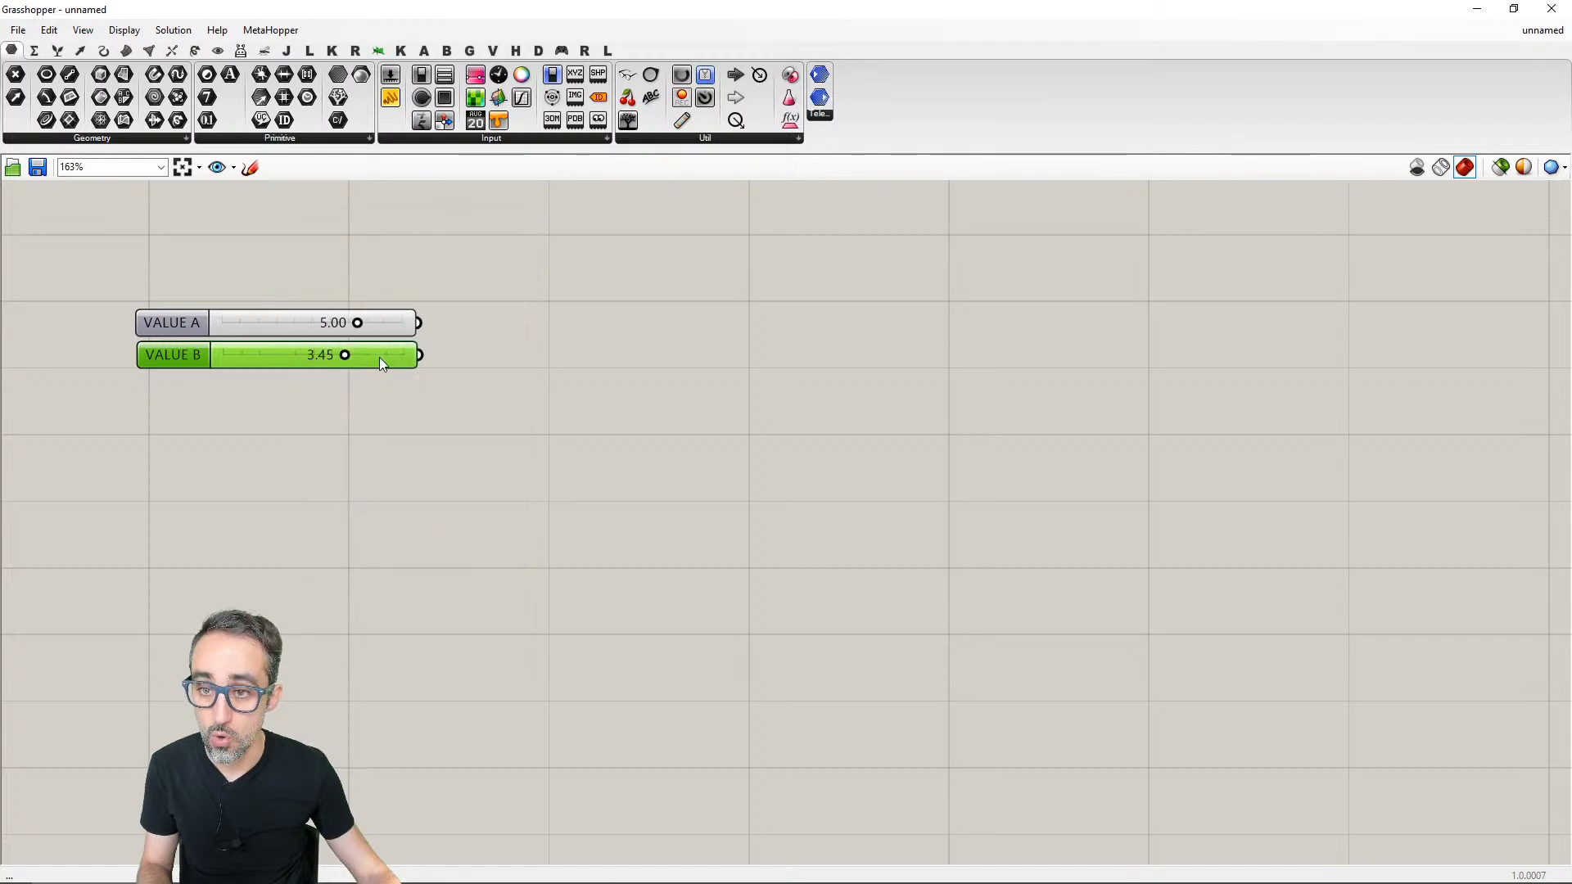
double_click(380, 357)
text(10)
key(Return)
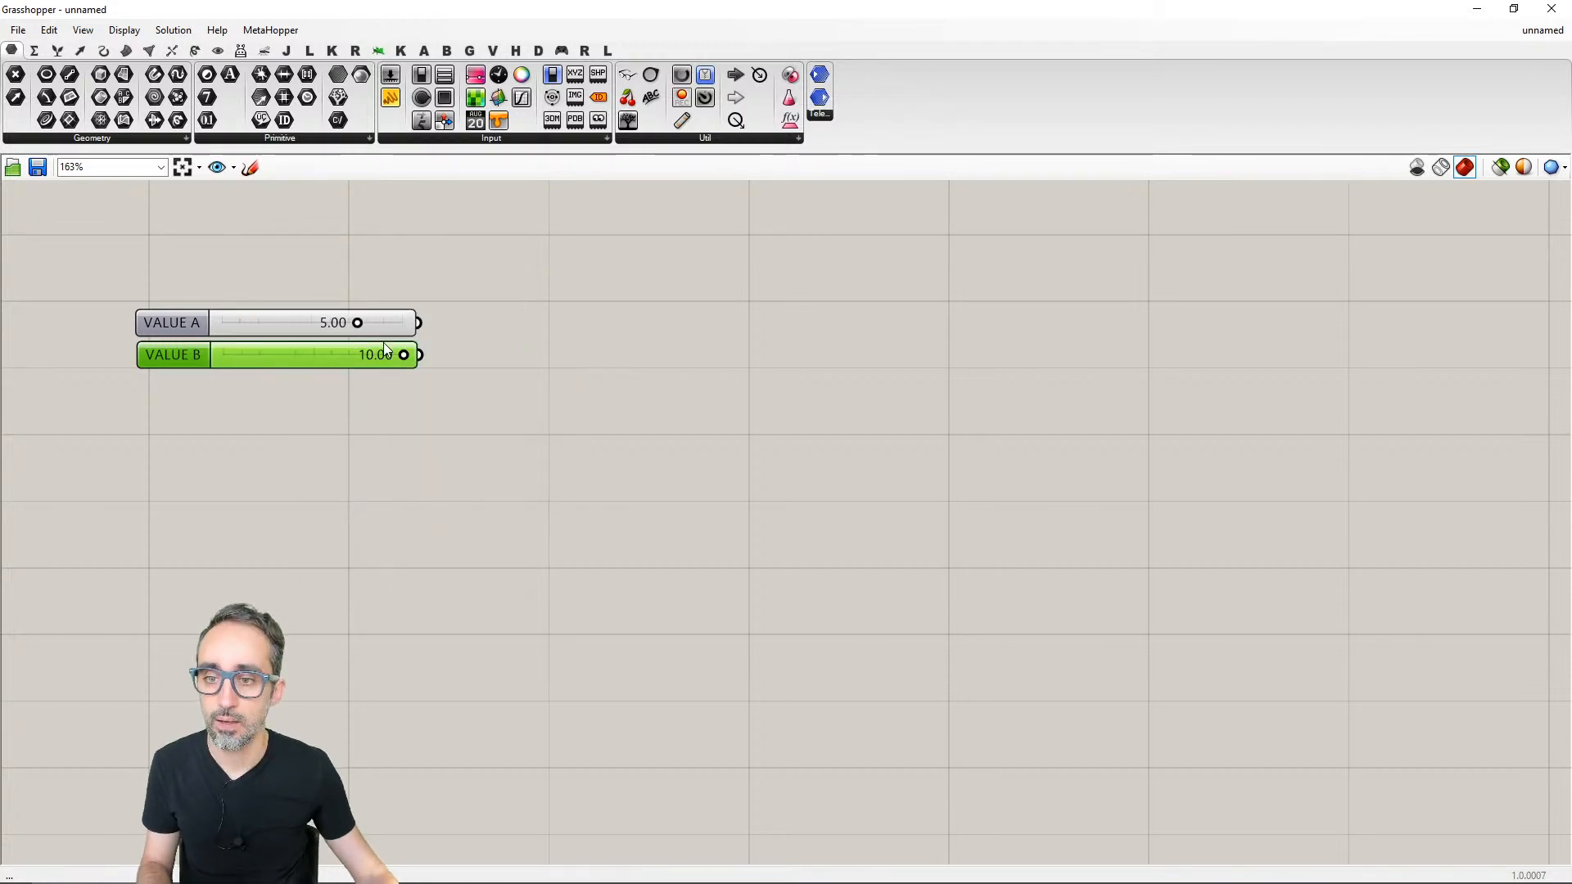
- Set the VALUE A slider to 2
double_click(393, 323)
text(2)
key(Return)
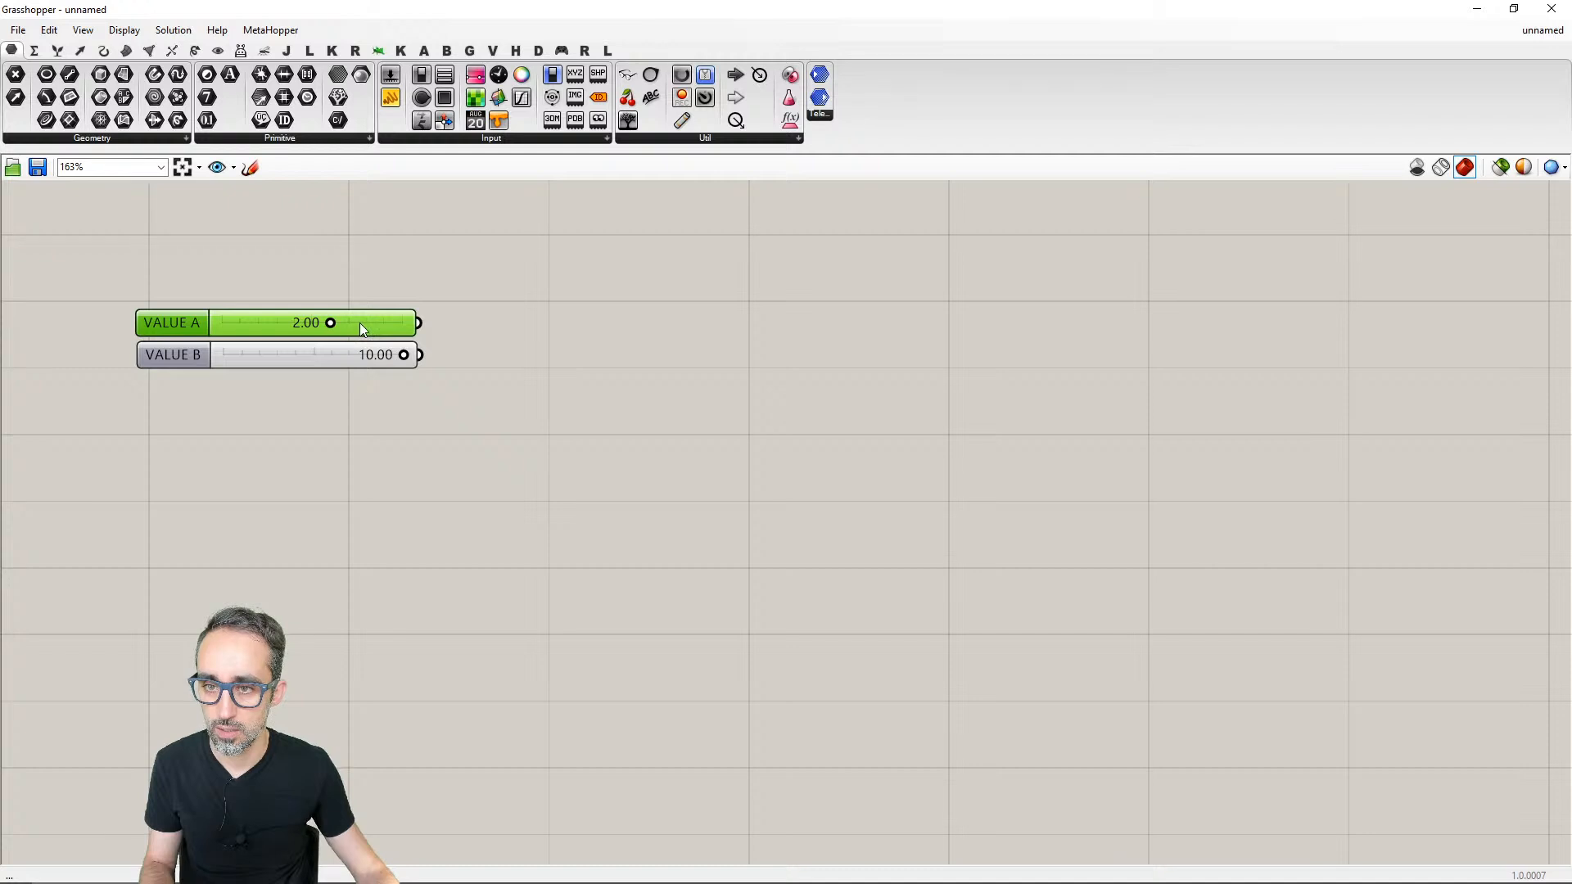
- Set the VALUE A slider to 3 and the VALUE B slider to 2
double_click(360, 322)
text(3)
key(Return)
double_click(327, 355)
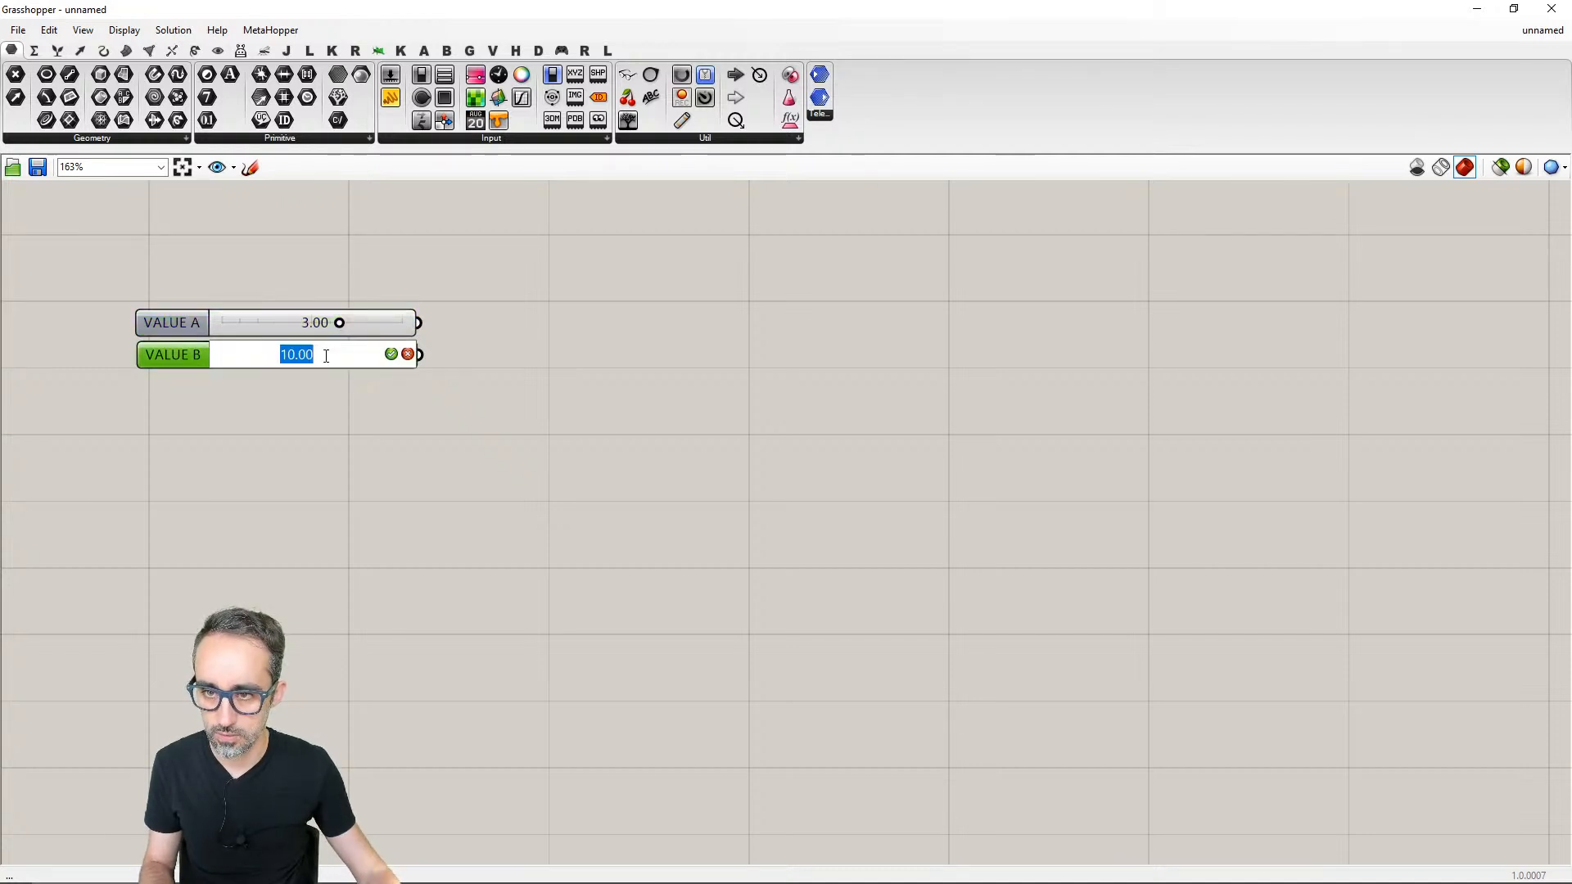
text(2)
key(Return)
click(509, 368)
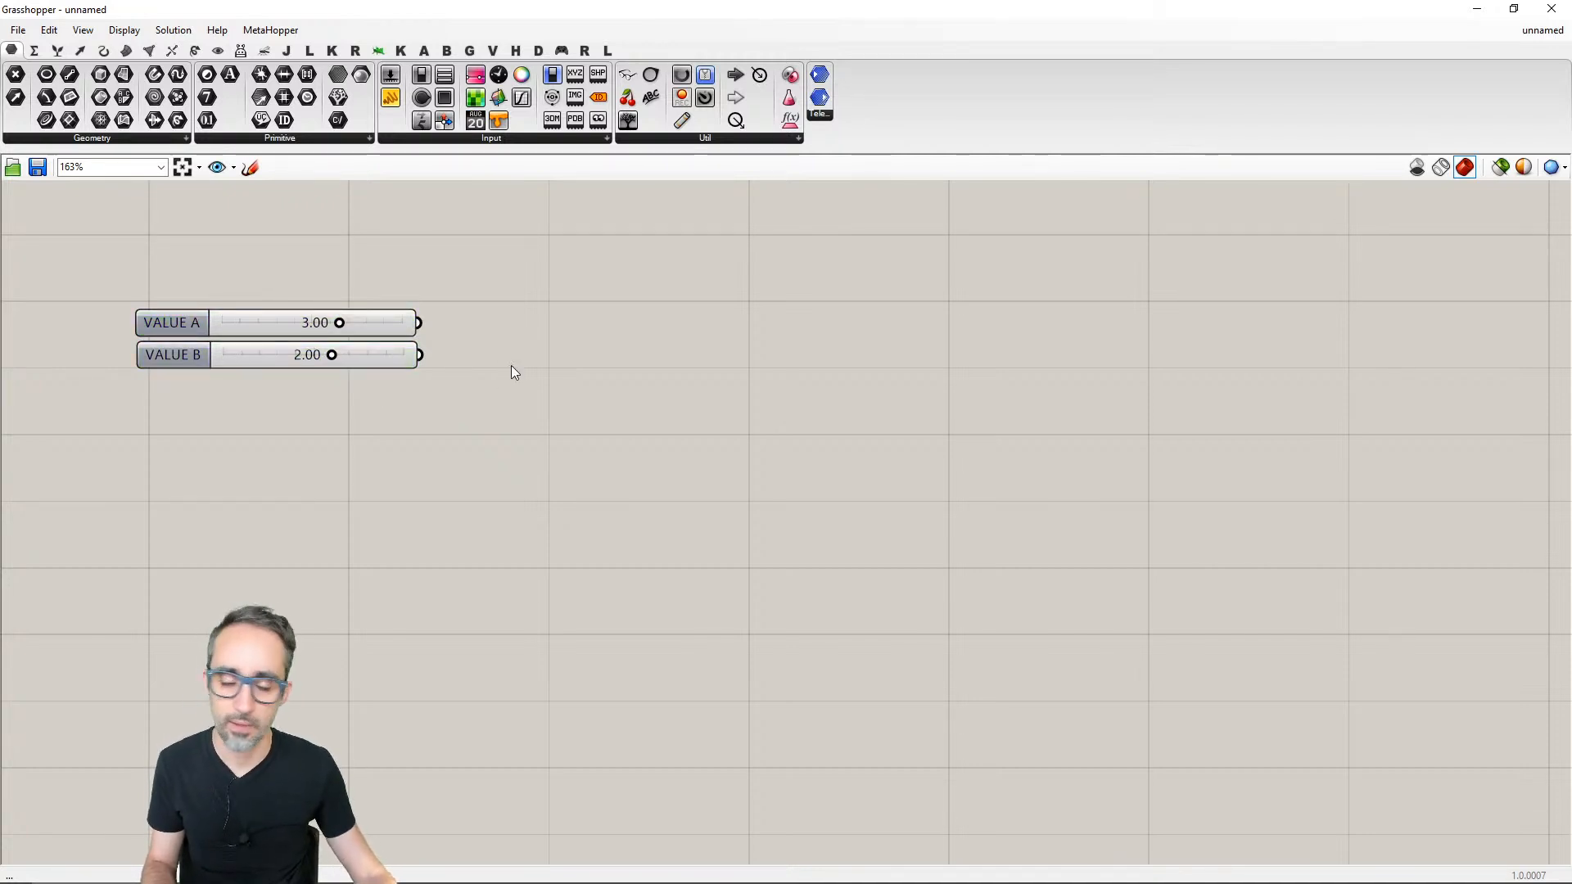
- Move the VALUE B slider slightly down, leaving a gap below VALUE A with their left edges aligned
right_drag(512, 372, 545, 375)
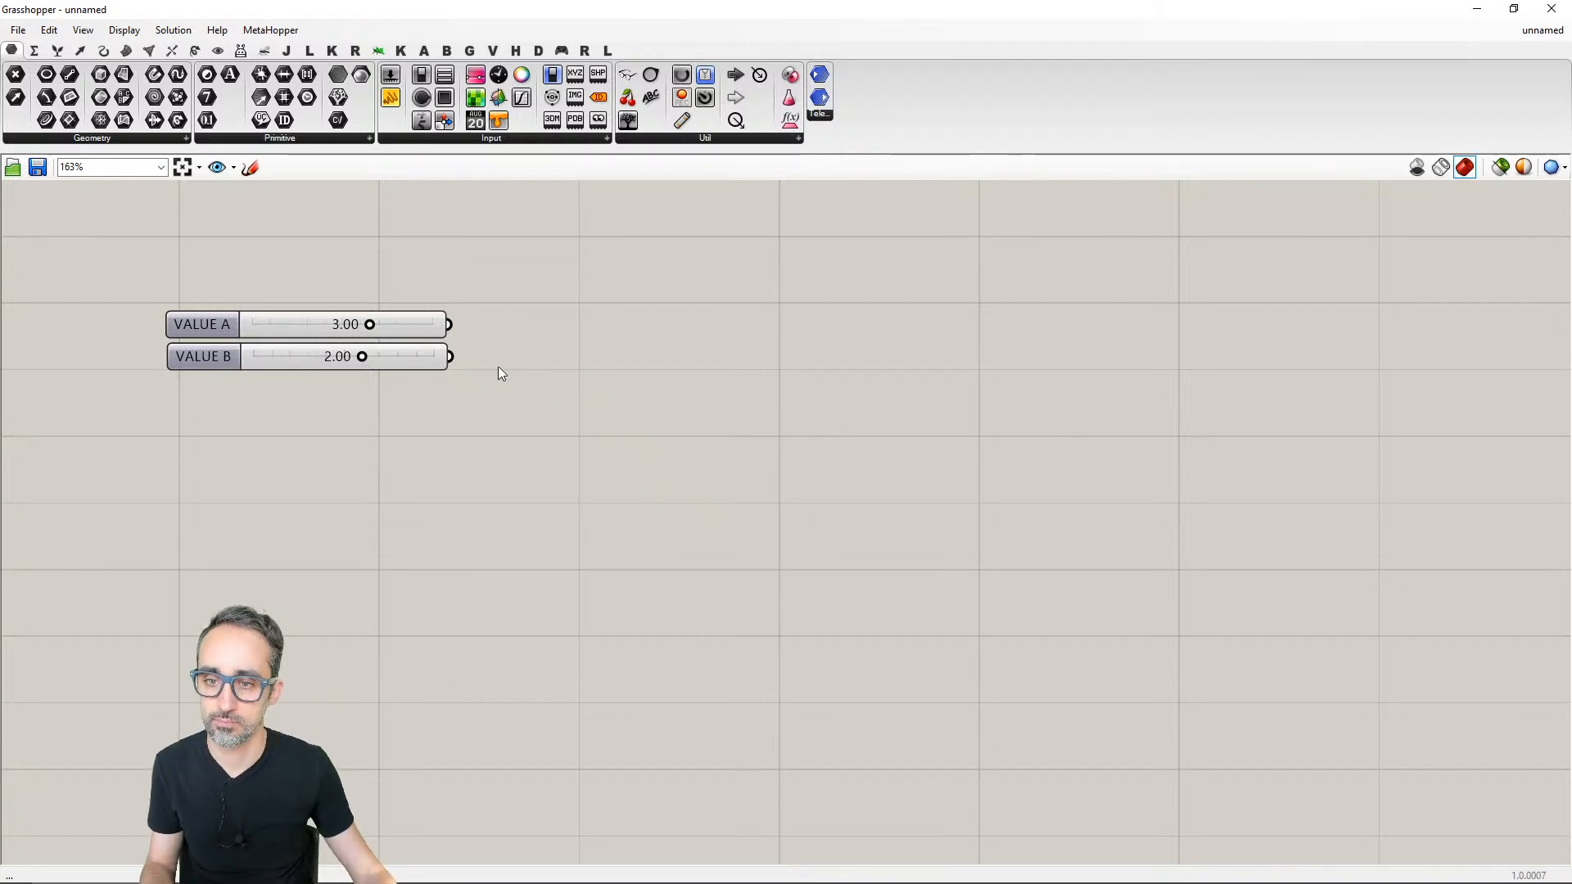
drag(429, 358, 430, 386)
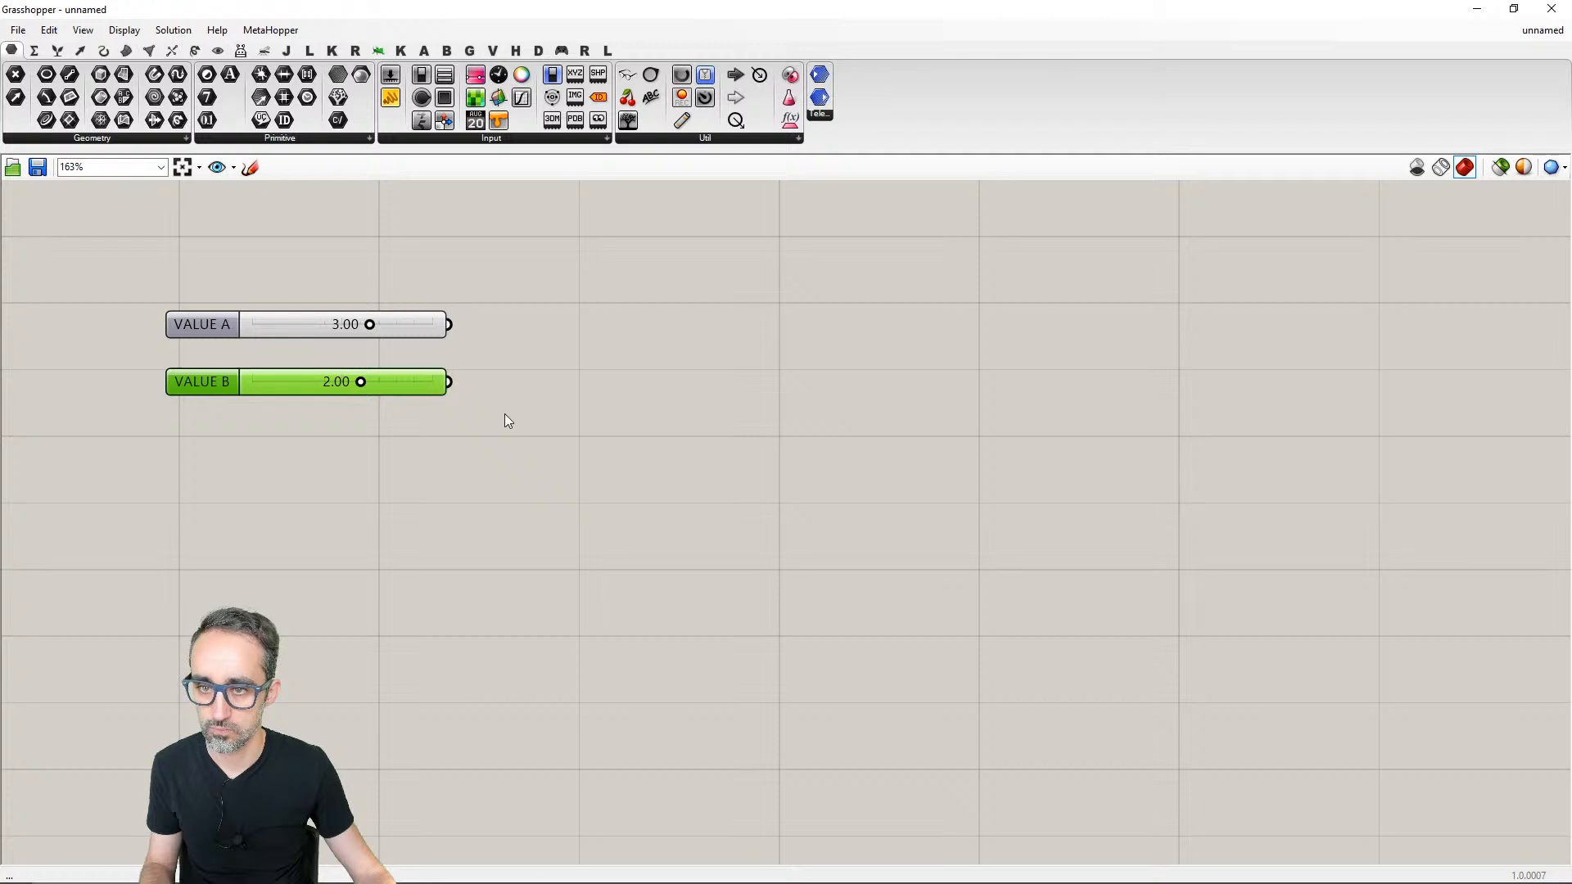
click(551, 387)
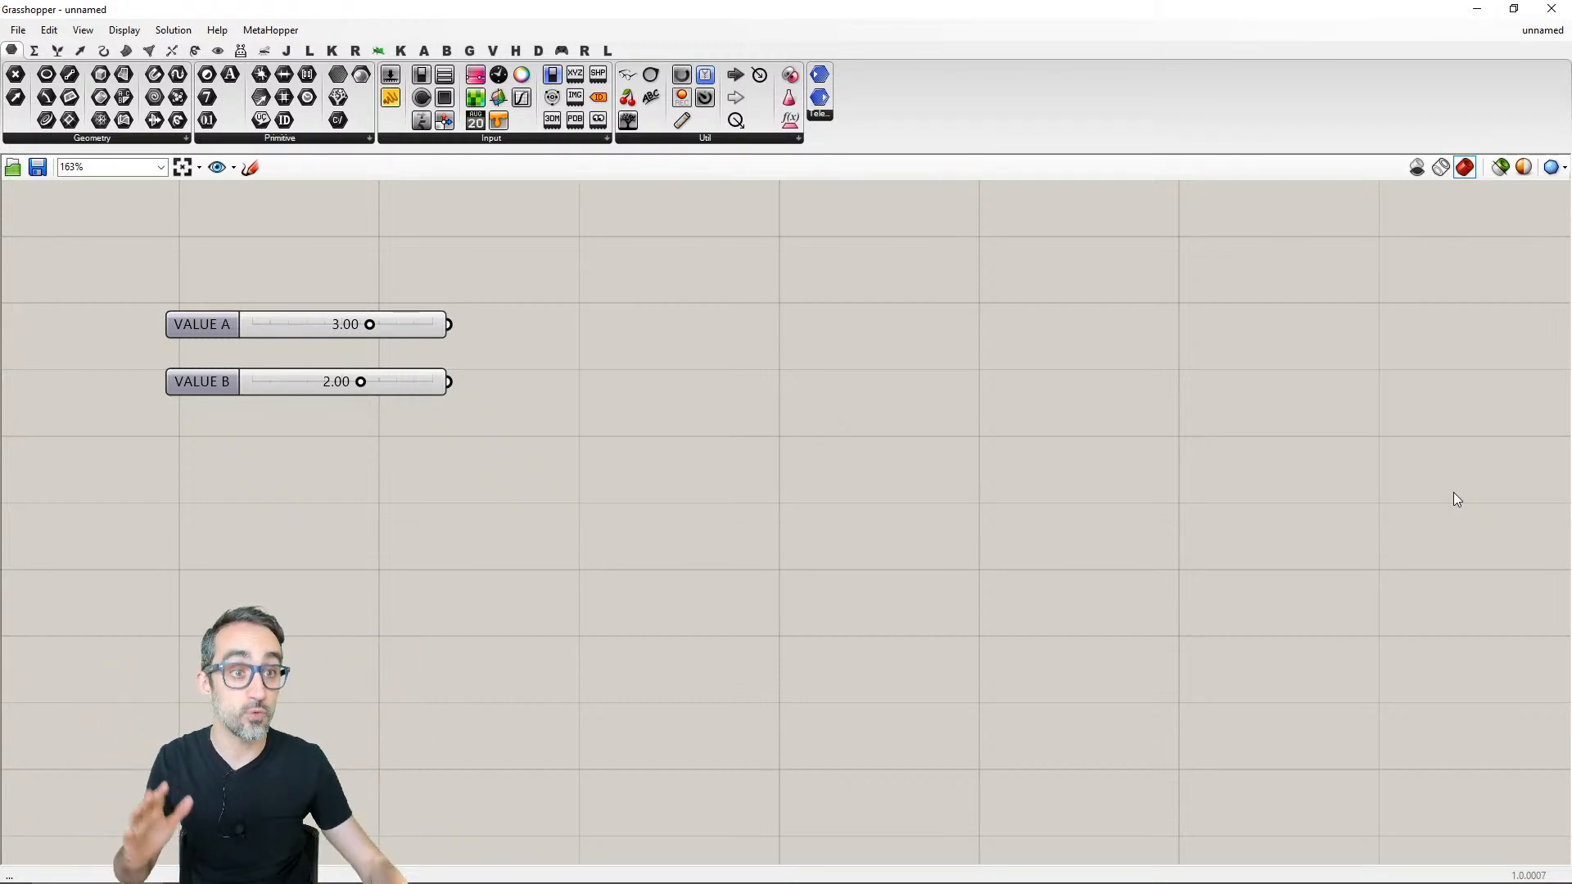
click(1514, 9)
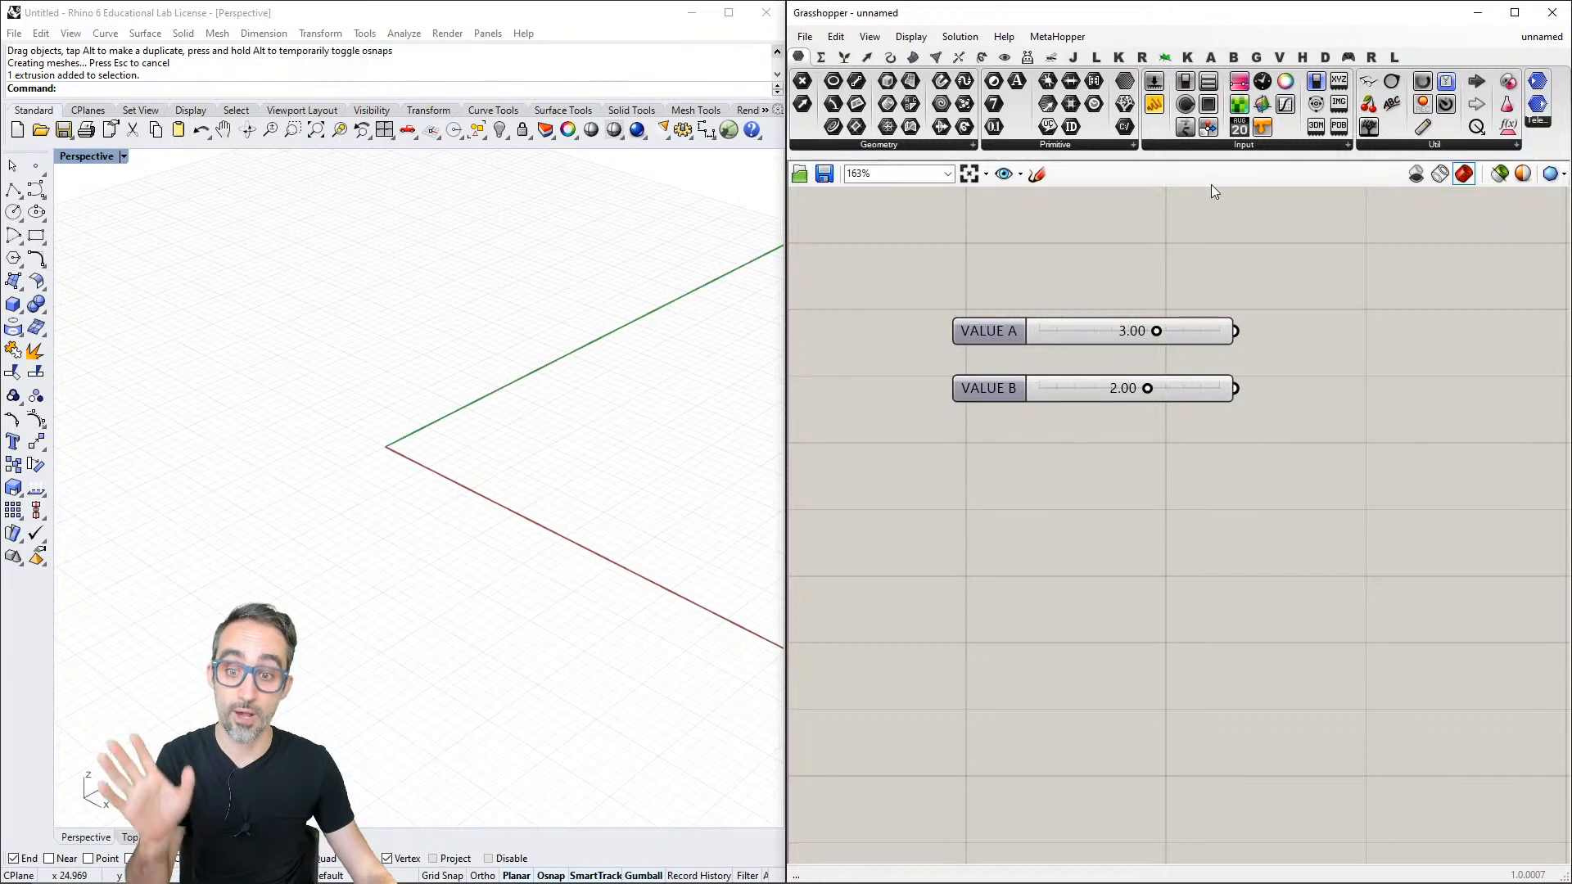
click(1514, 12)
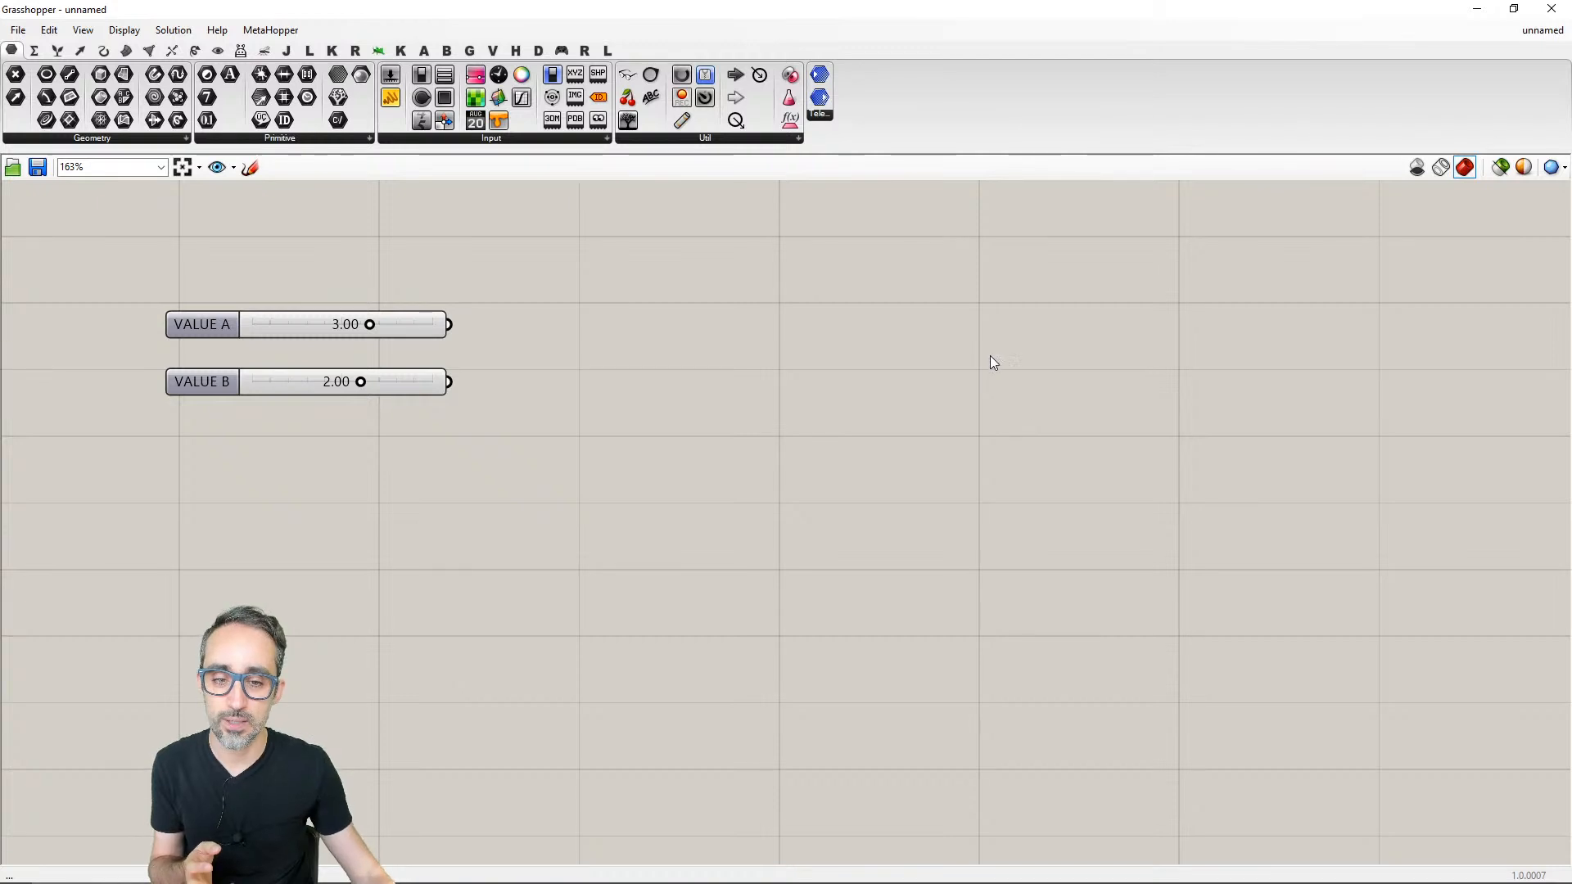
right_click(411, 320)
click(446, 302)
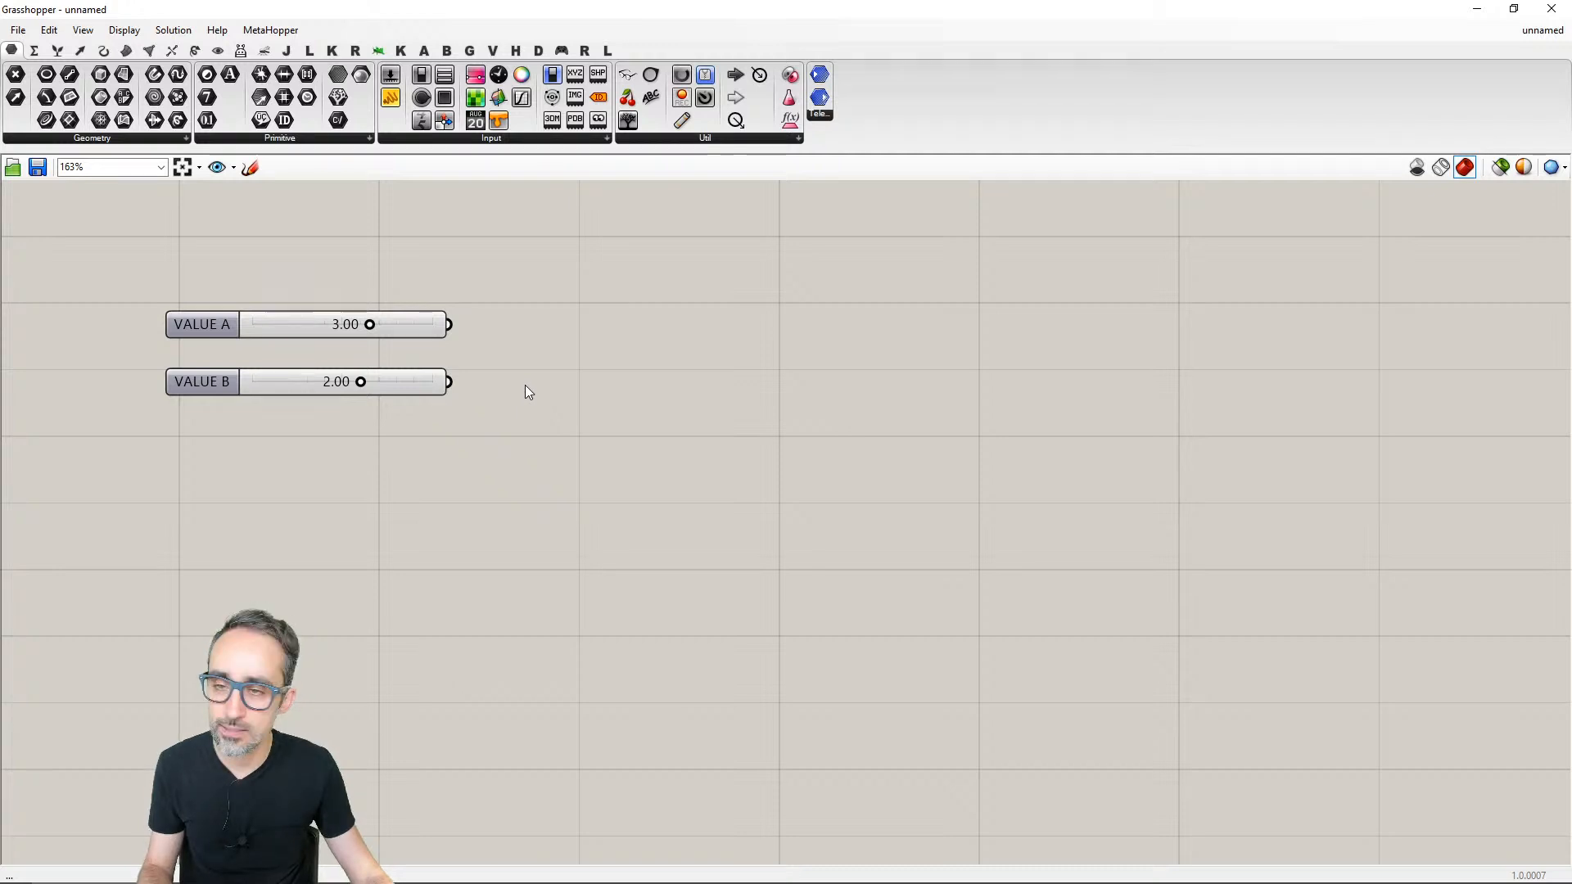
- Place an Addition component to the right of the sliders and inspect its A, B and R parameter descriptions
click(34, 51)
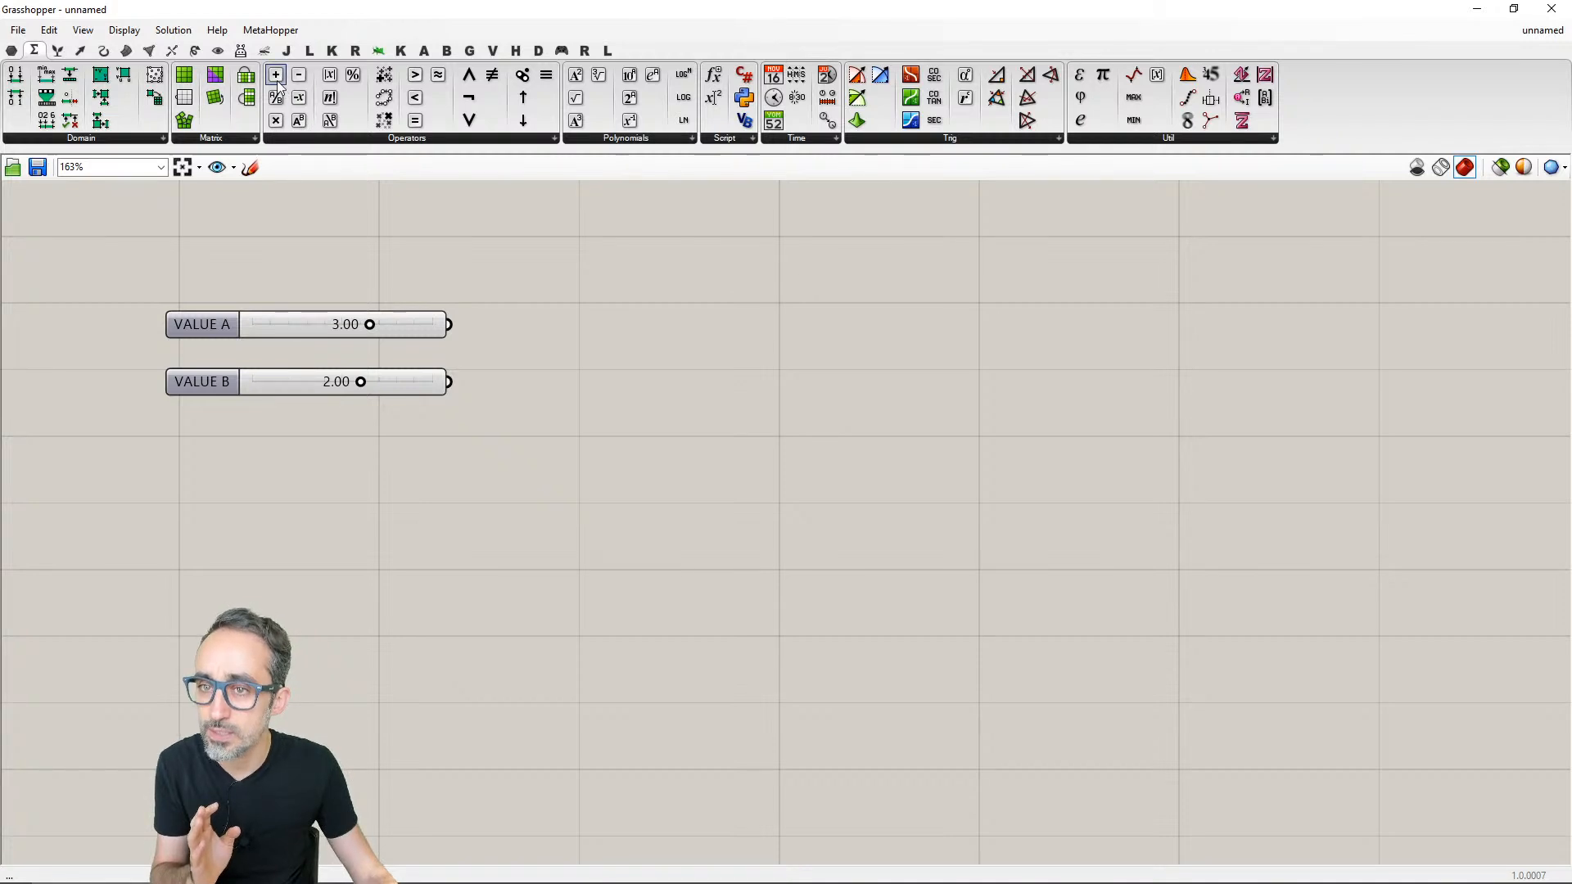
click(342, 139)
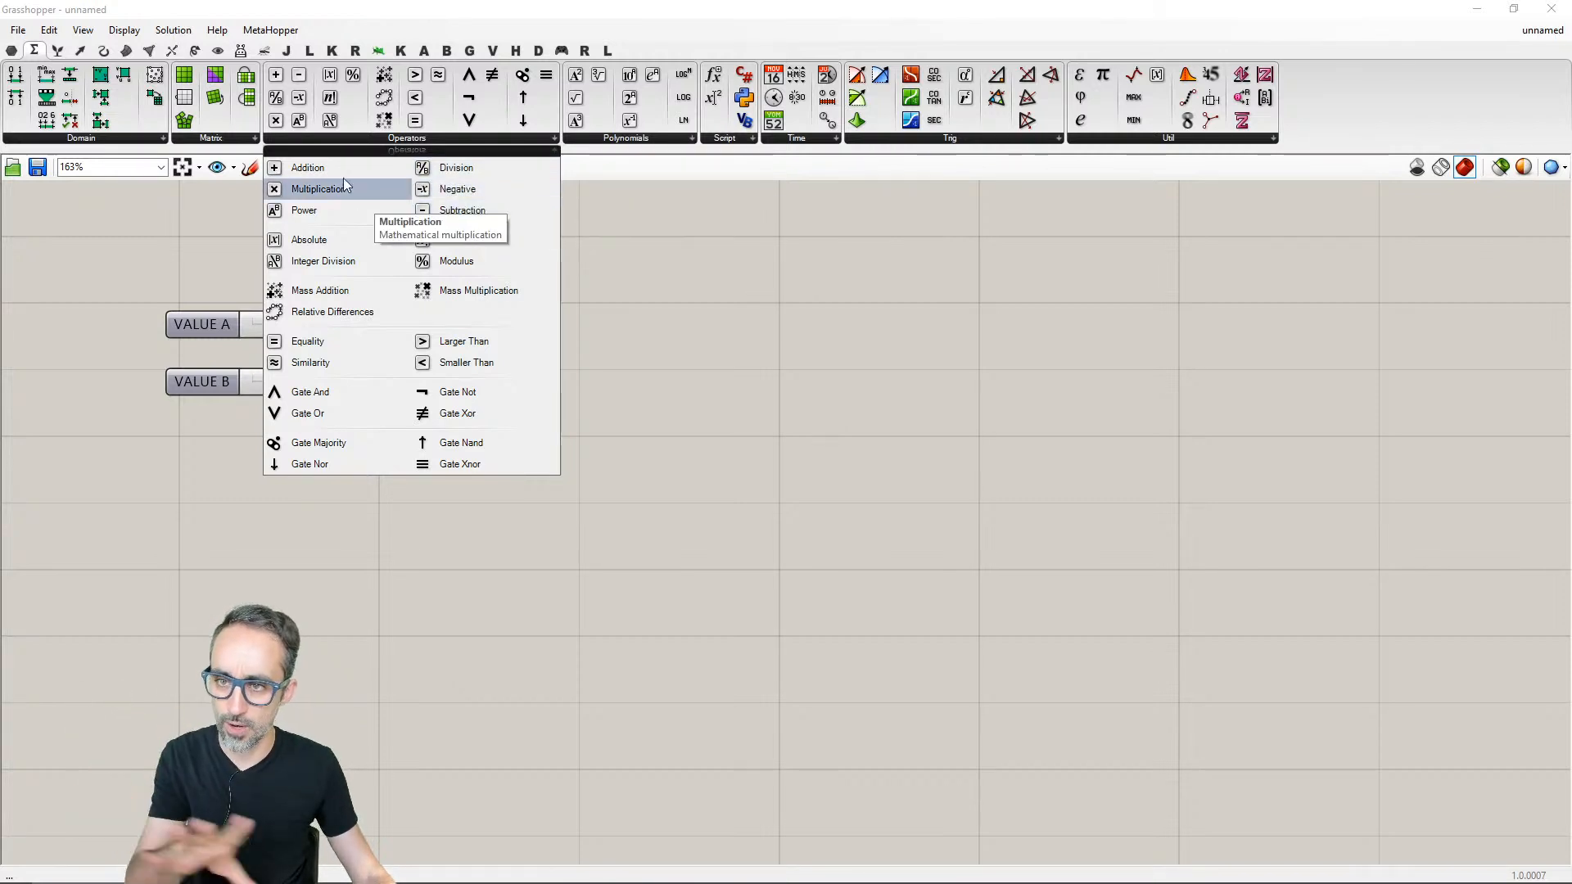
click(303, 167)
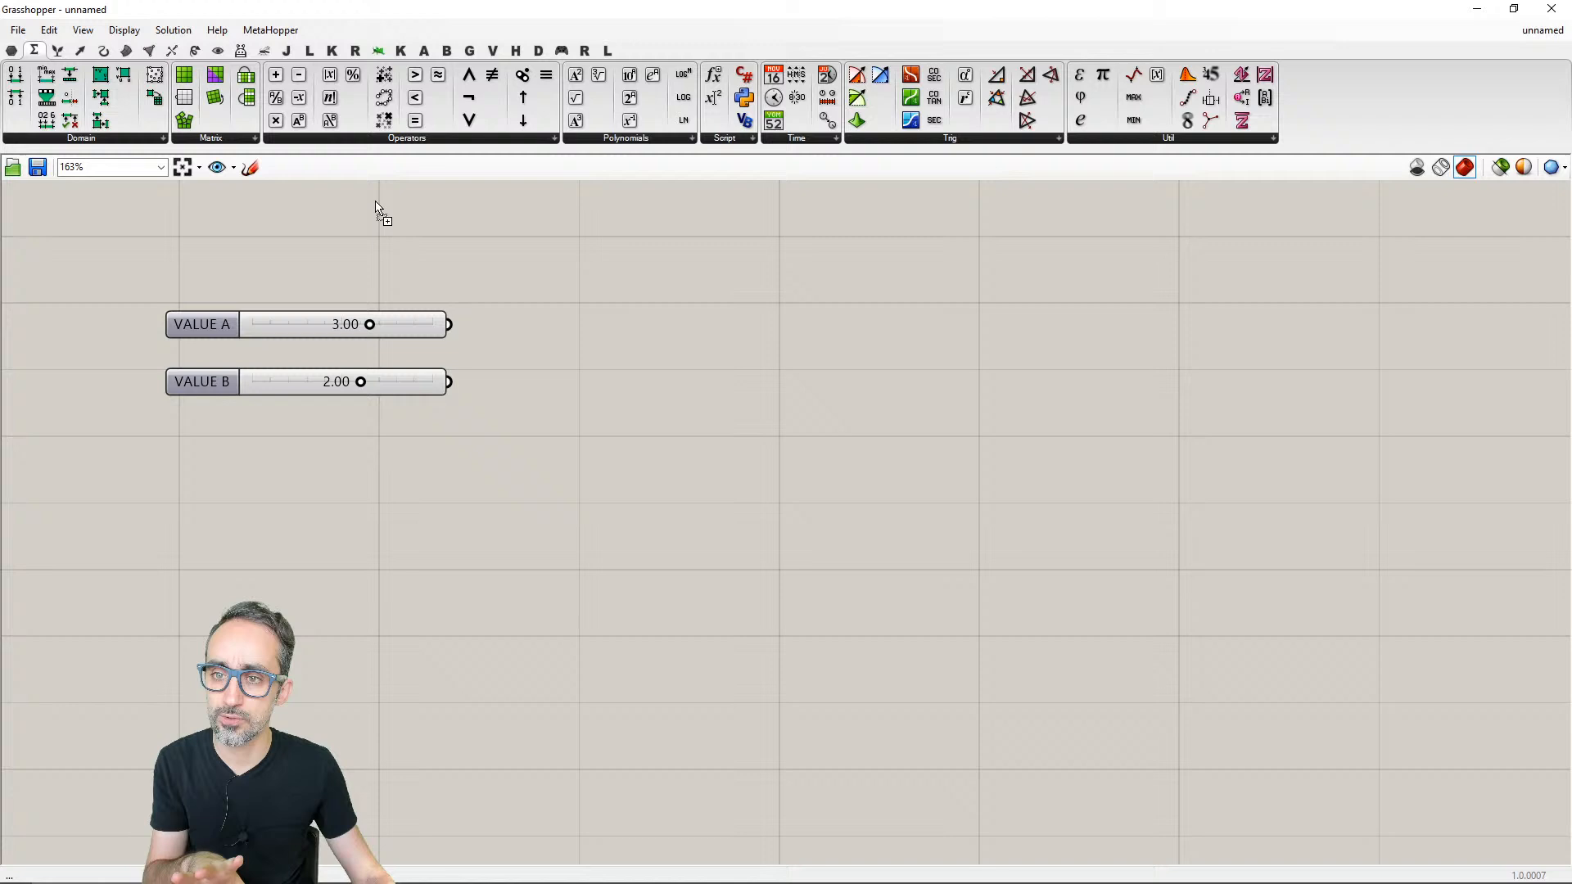
click(643, 344)
mouse_move(624, 343)
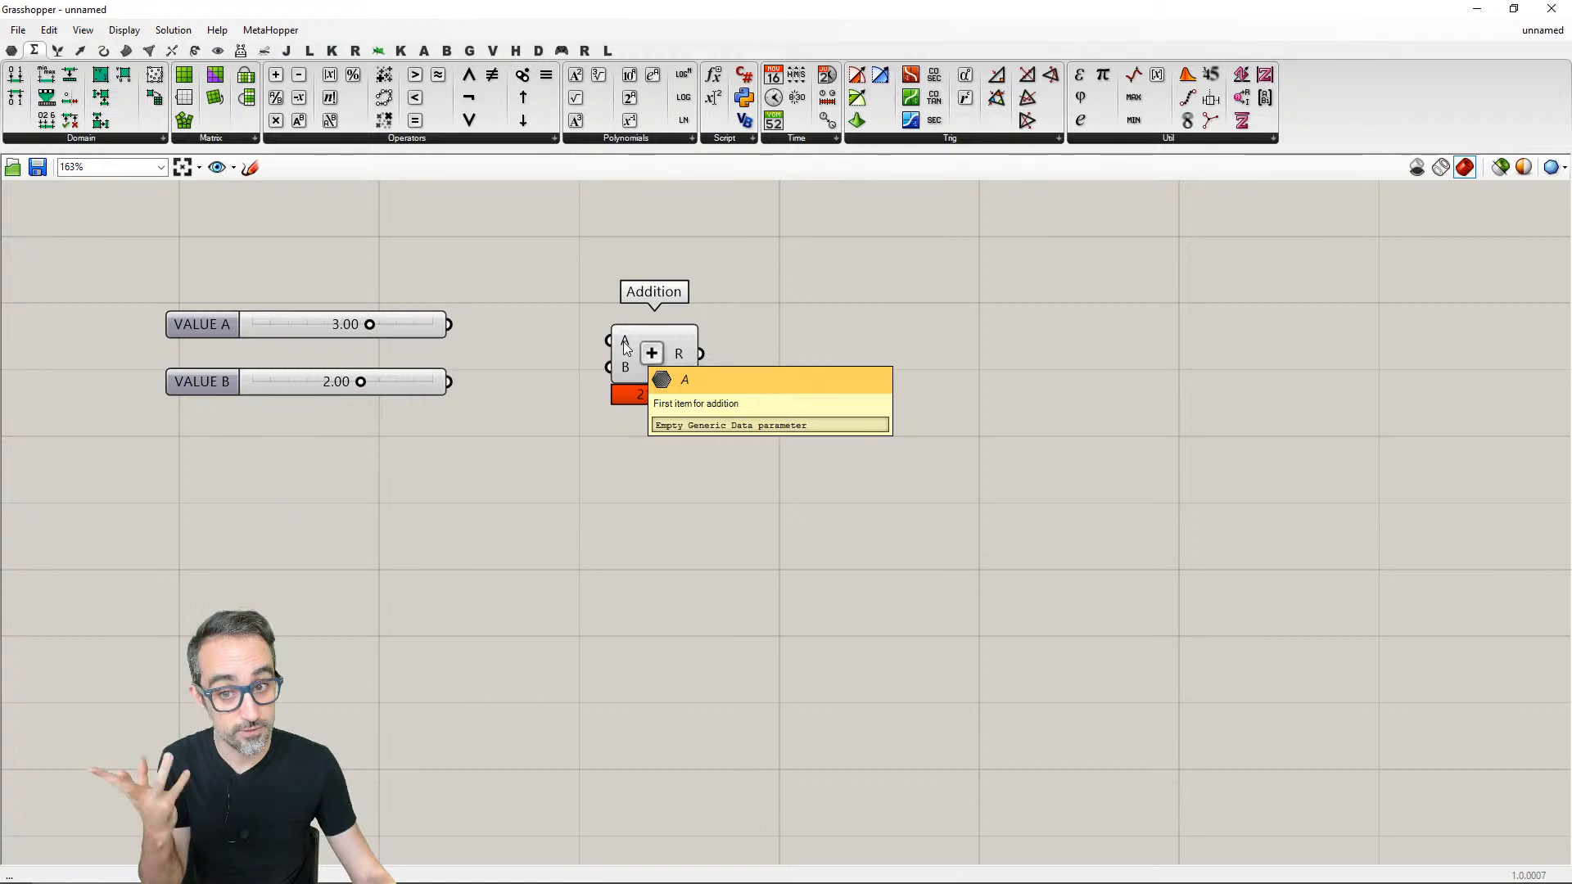
mouse_move(623, 370)
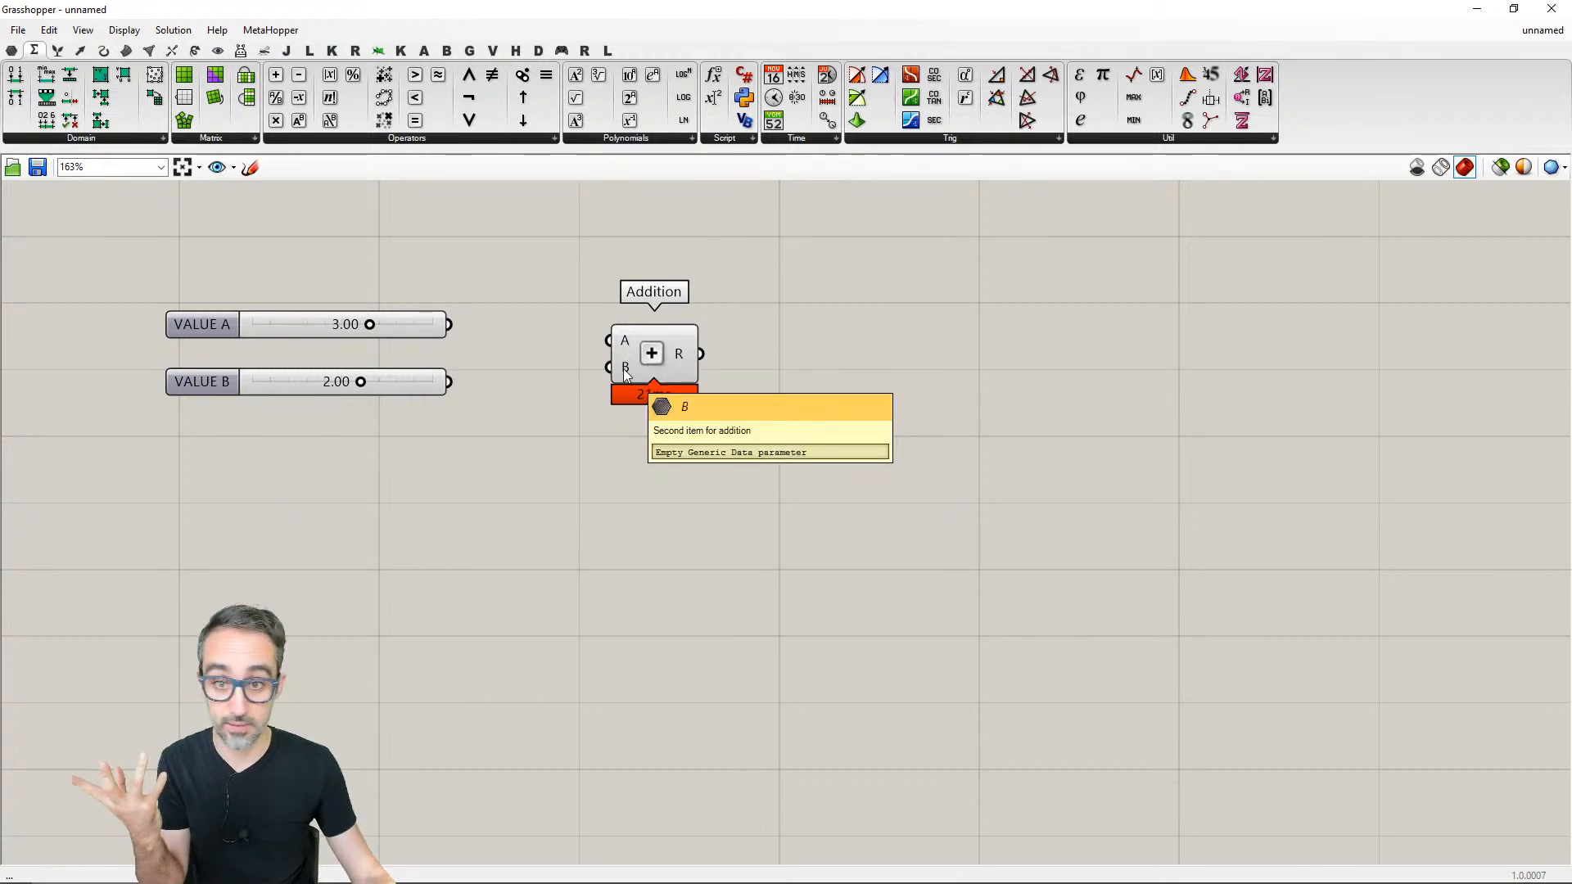
mouse_move(681, 355)
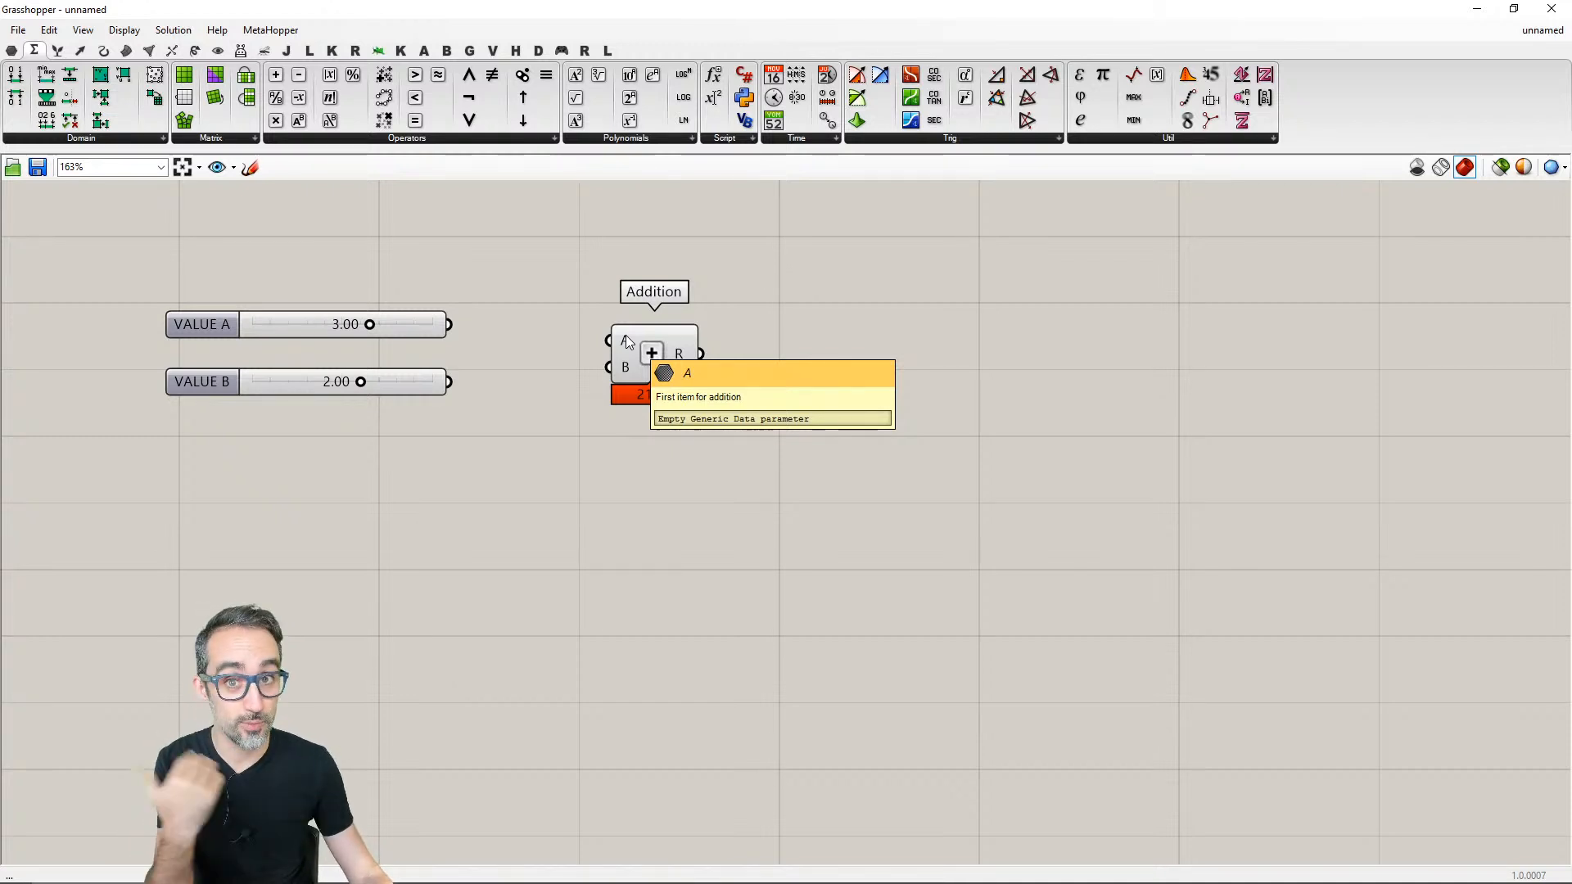
- Move the Addition component farther right, leaving more room between it and the two sliders
click(11, 50)
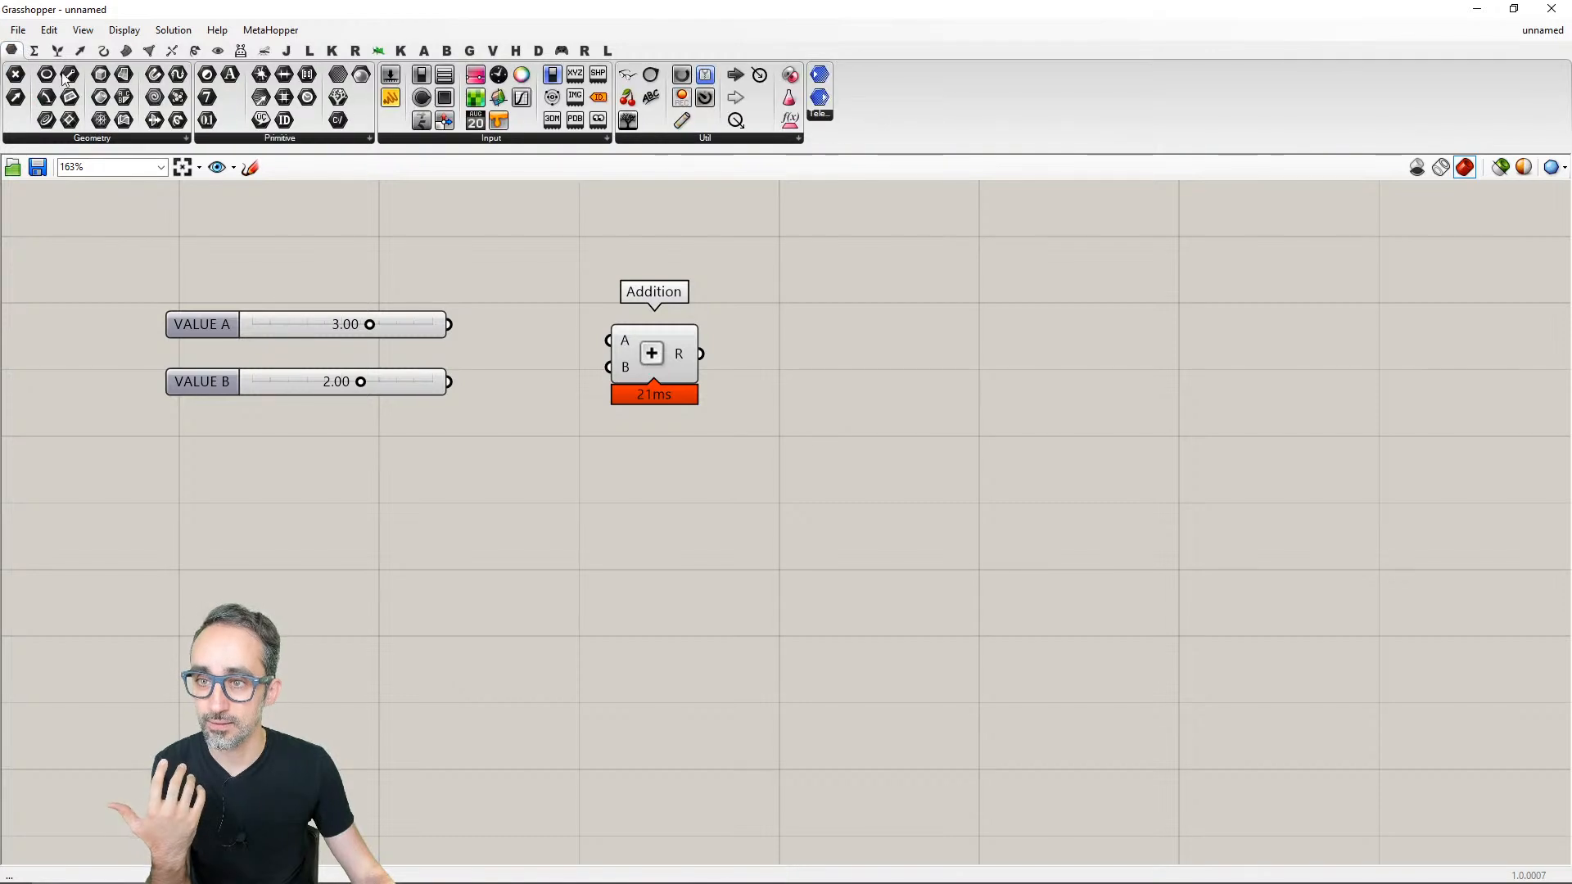
click(237, 139)
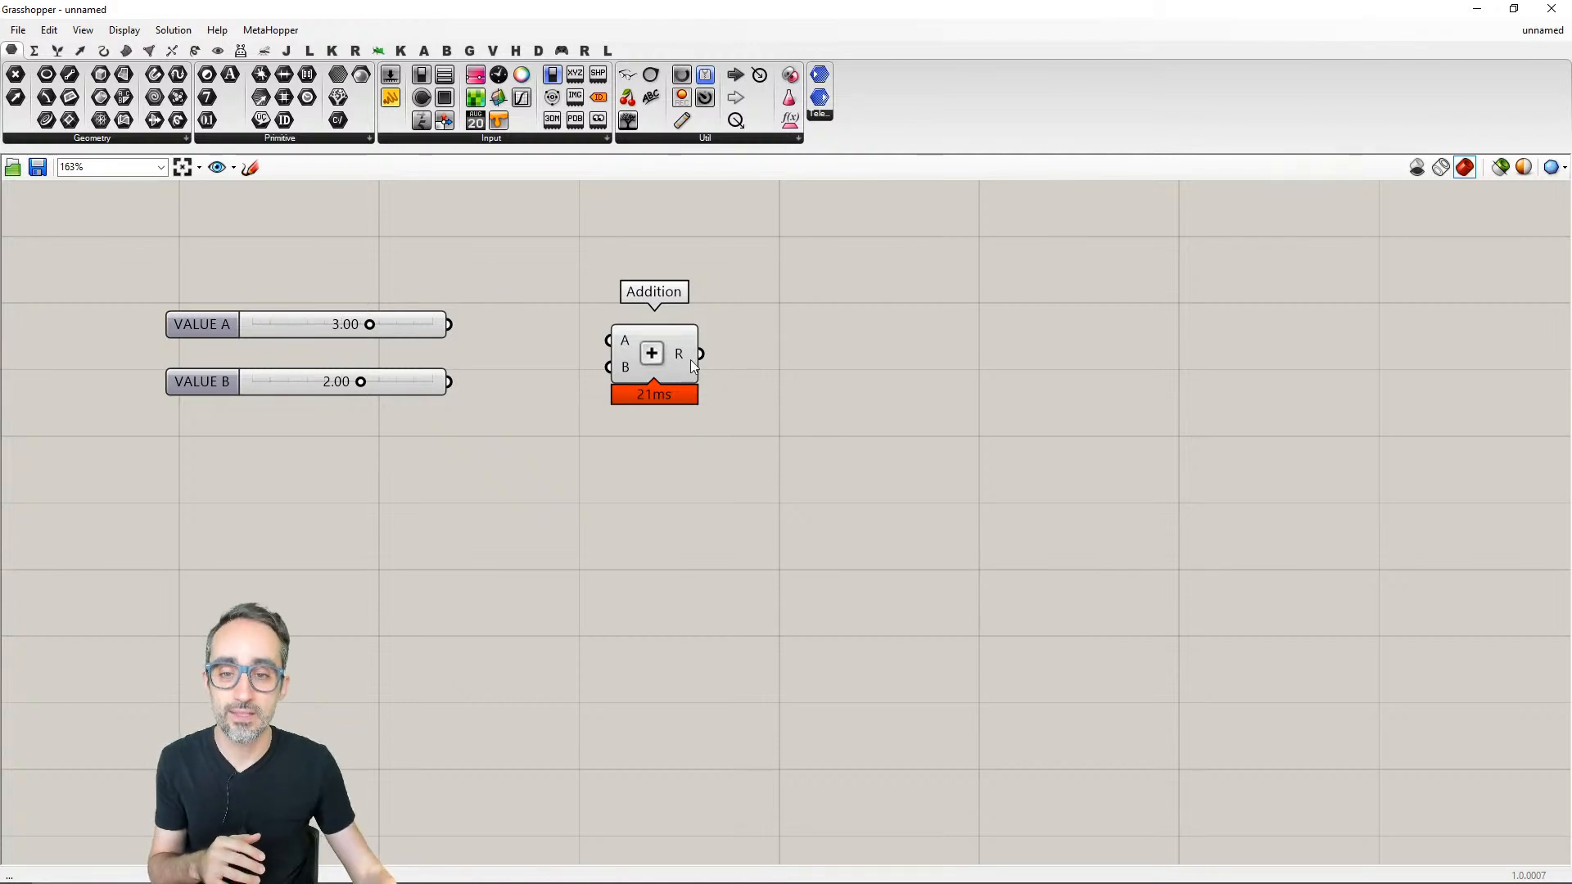
drag(665, 351, 750, 346)
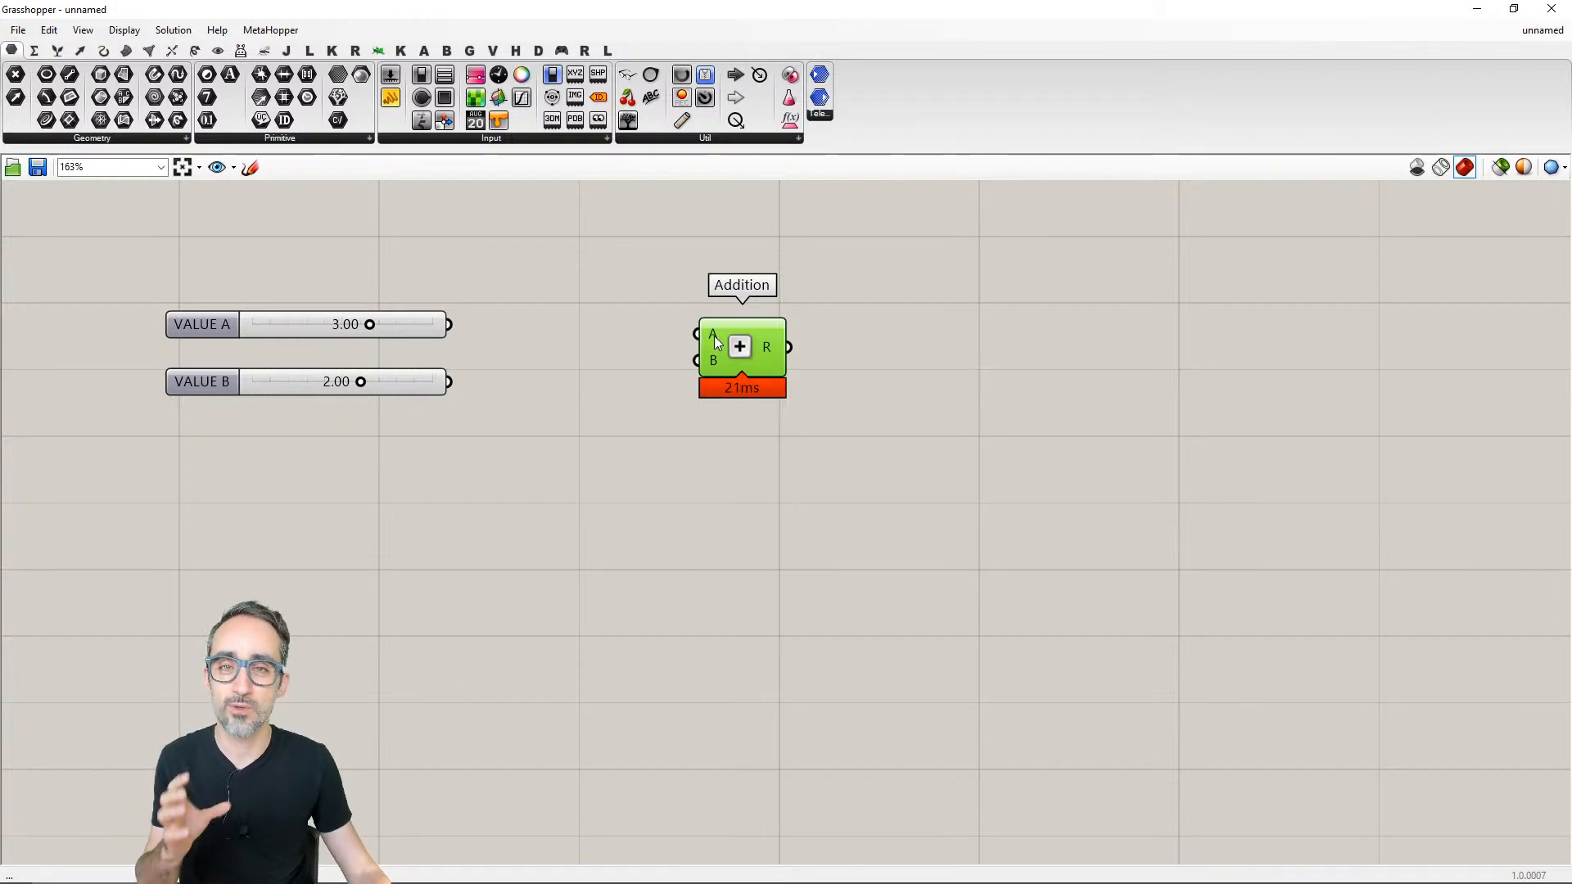
mouse_move(715, 342)
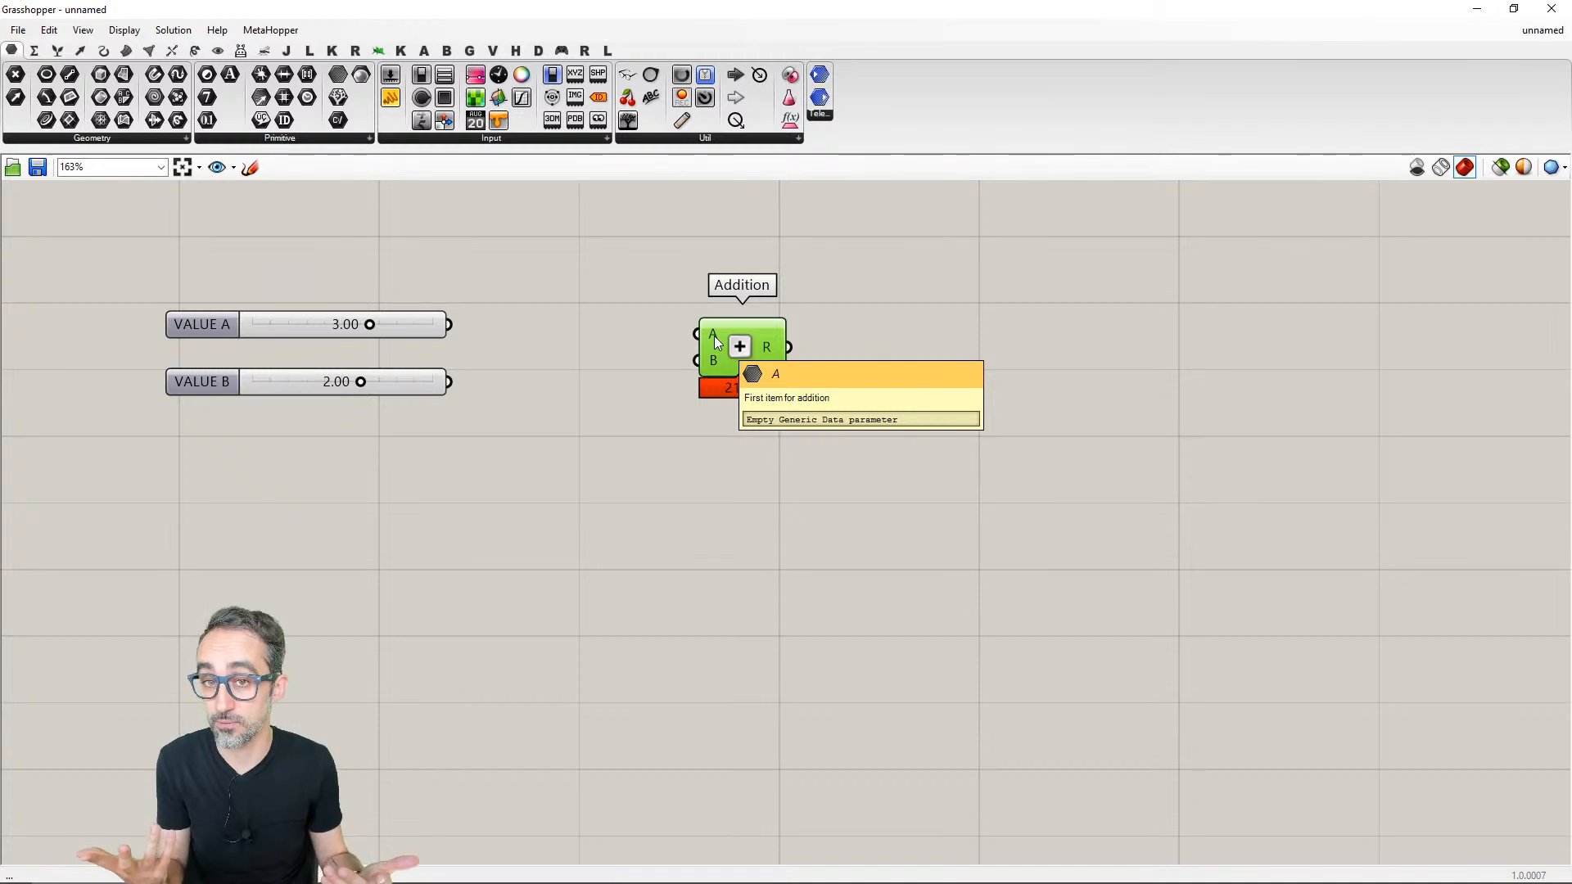
click(624, 255)
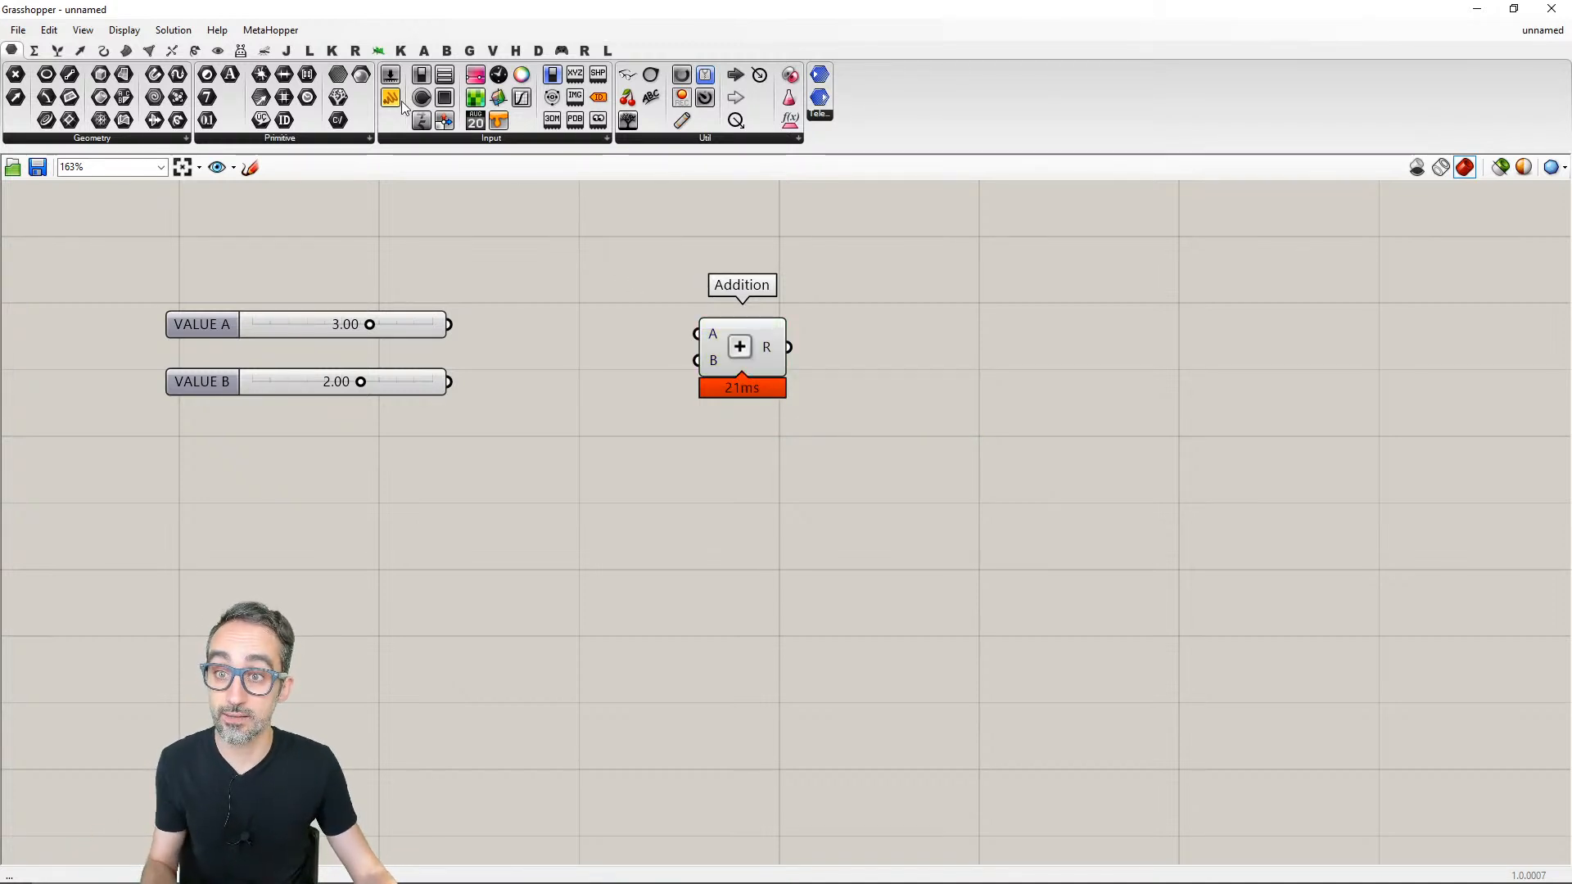
- Place a Panel to the right of Addition and connect Addition's R output to it
drag(391, 98, 1034, 357)
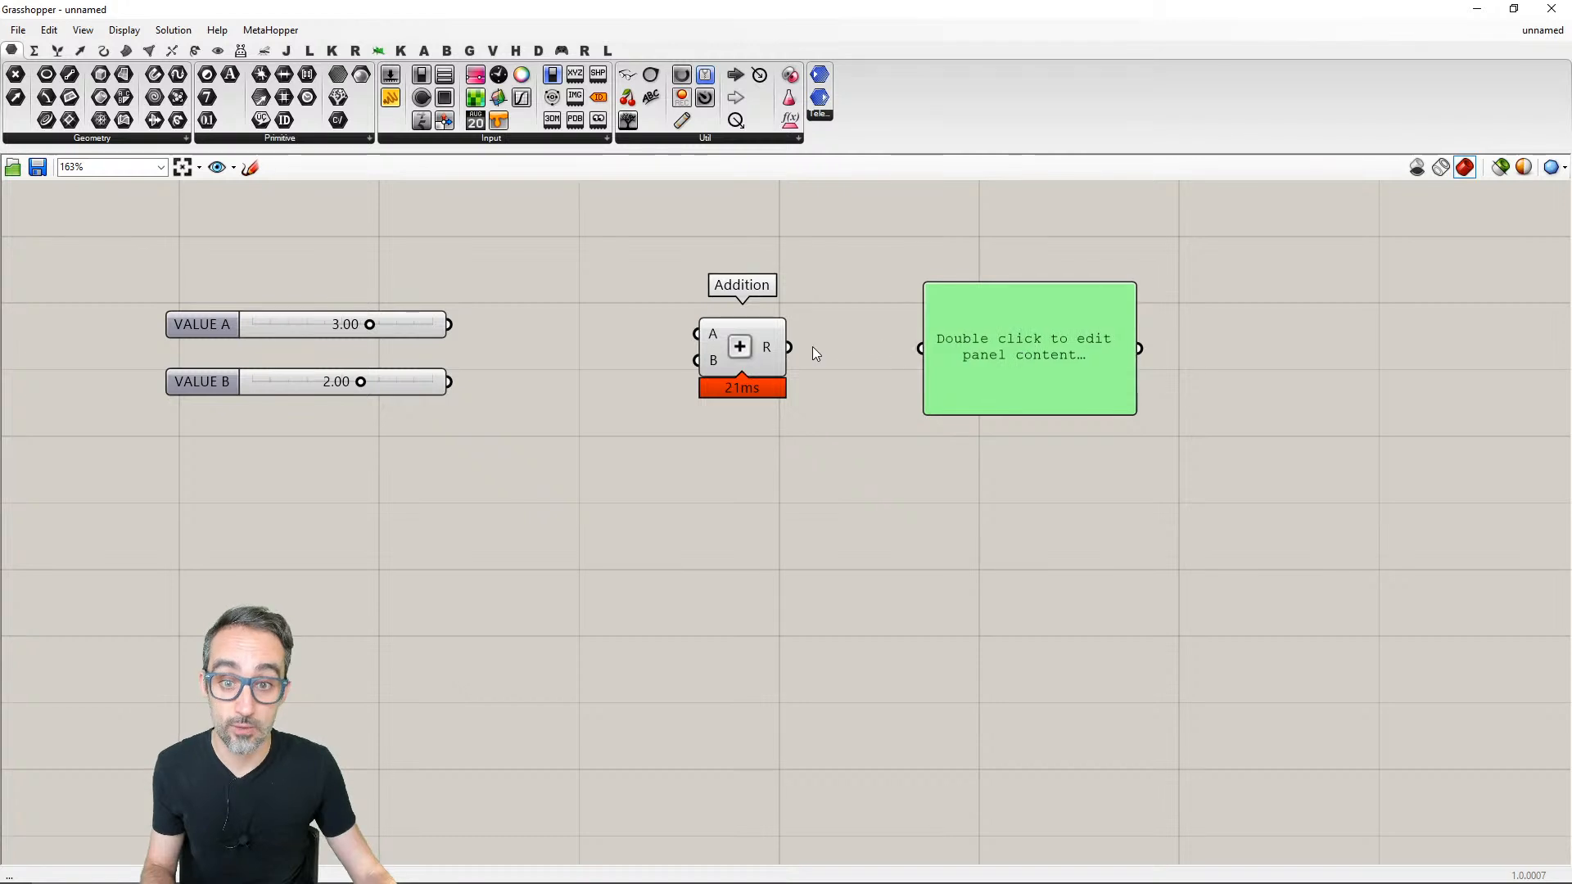
drag(790, 347, 901, 341)
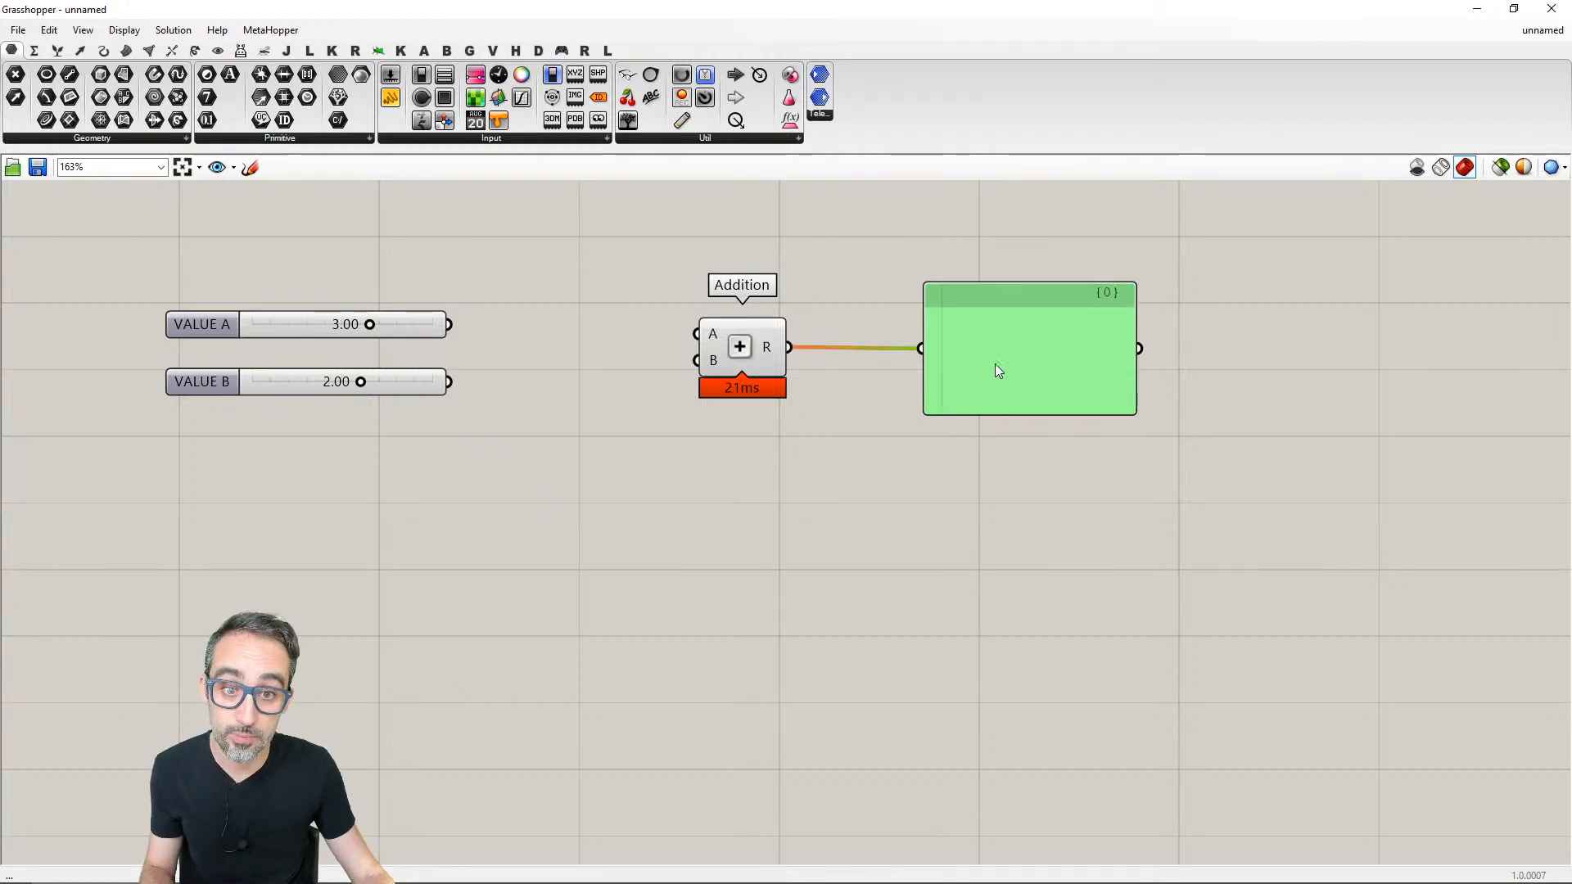
click(976, 483)
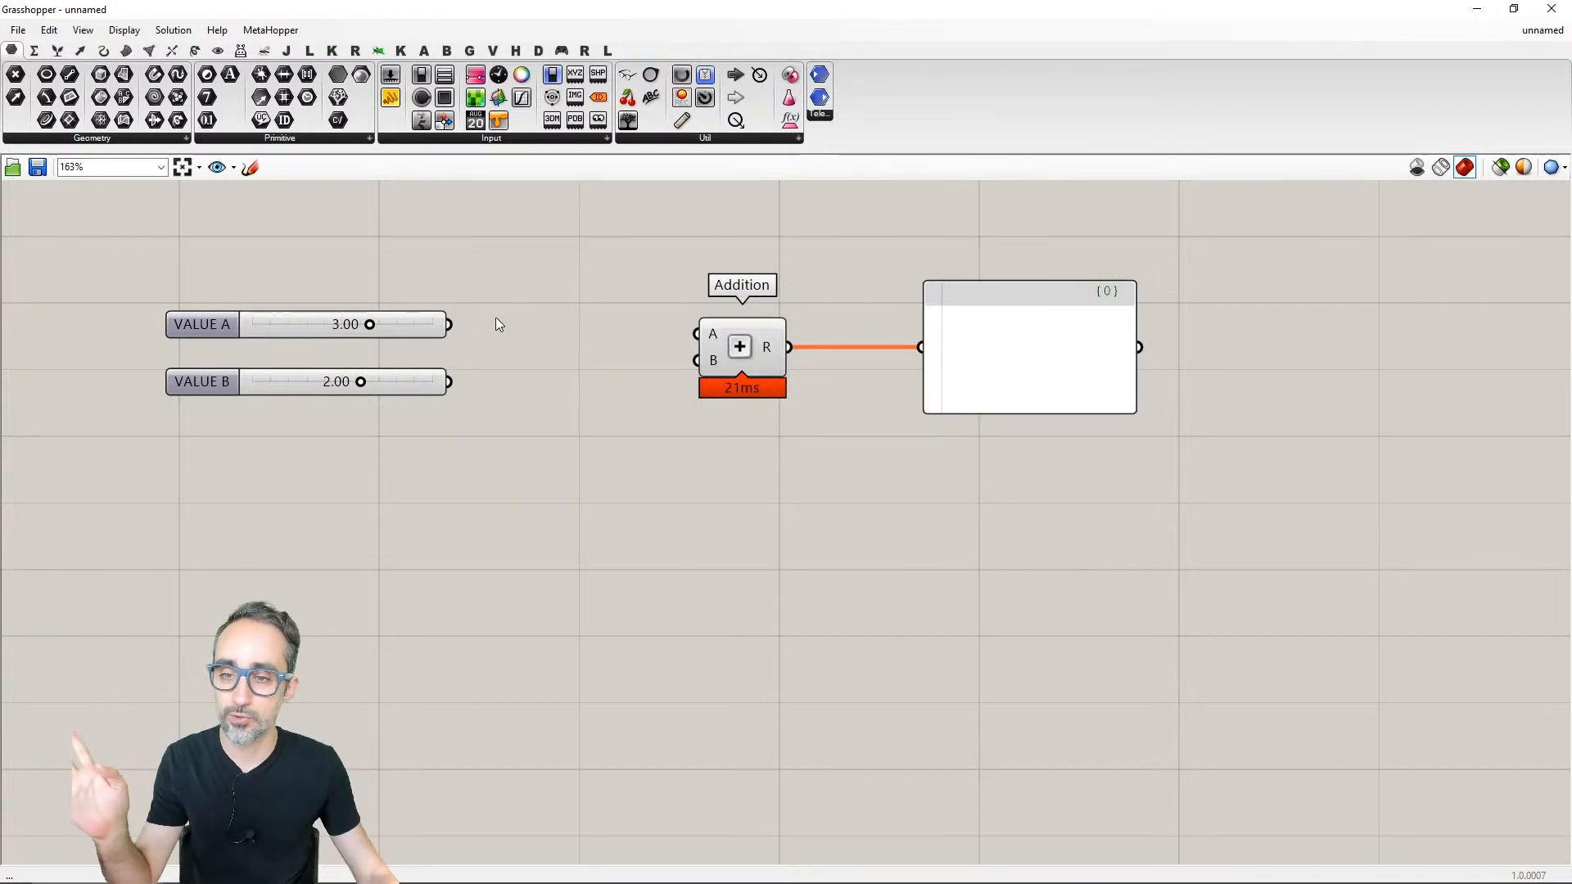
- Connect the VALUE A slider to Addition's A input and the VALUE B slider to its B input
drag(455, 324, 704, 343)
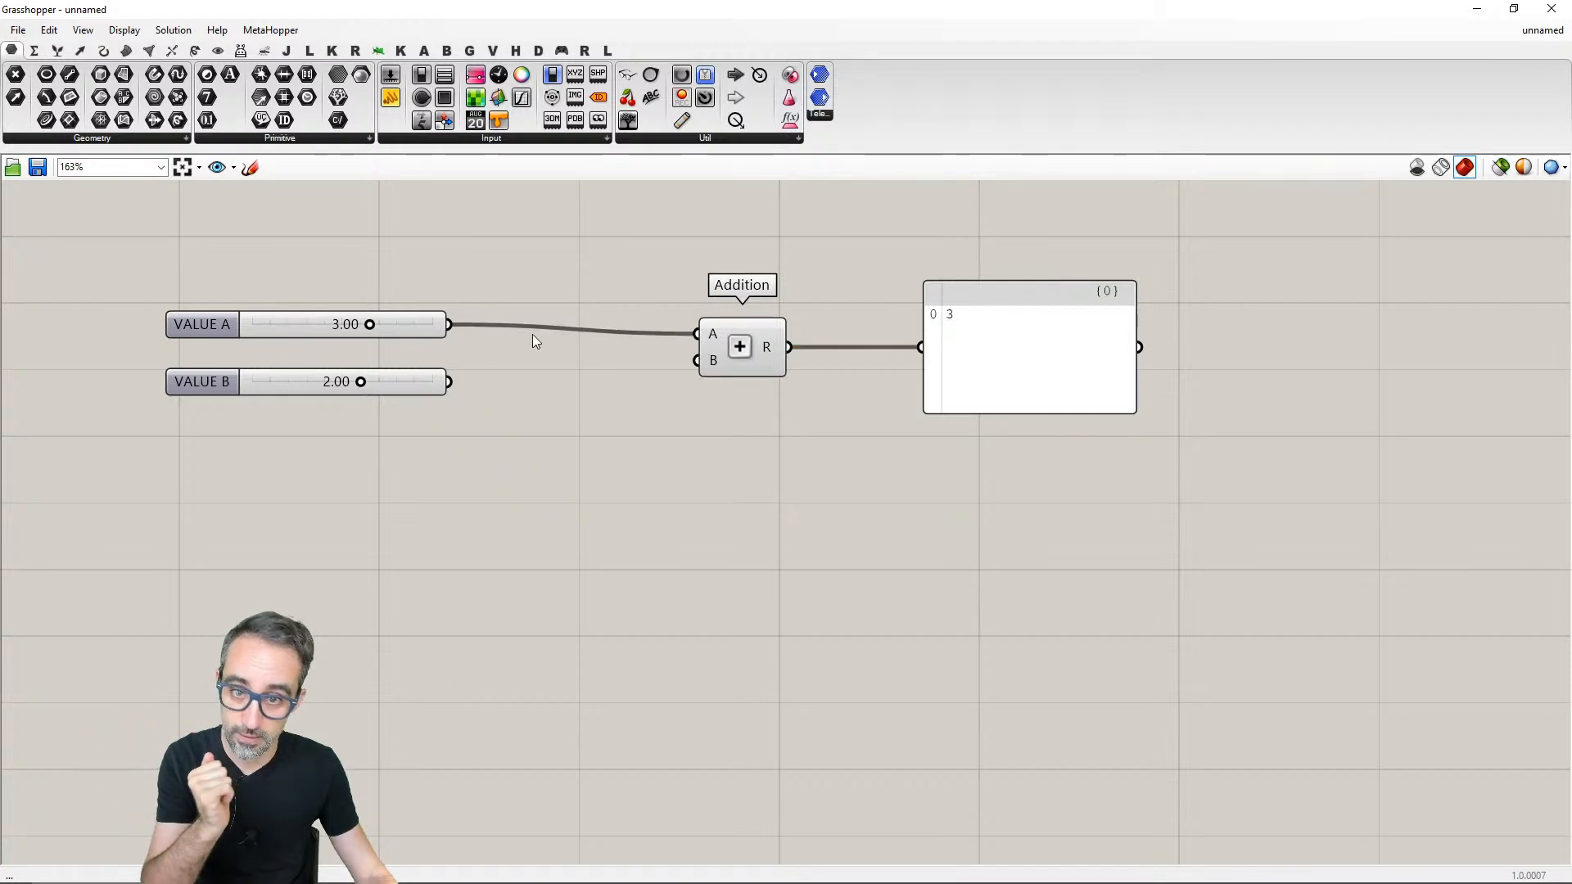
drag(457, 380, 695, 361)
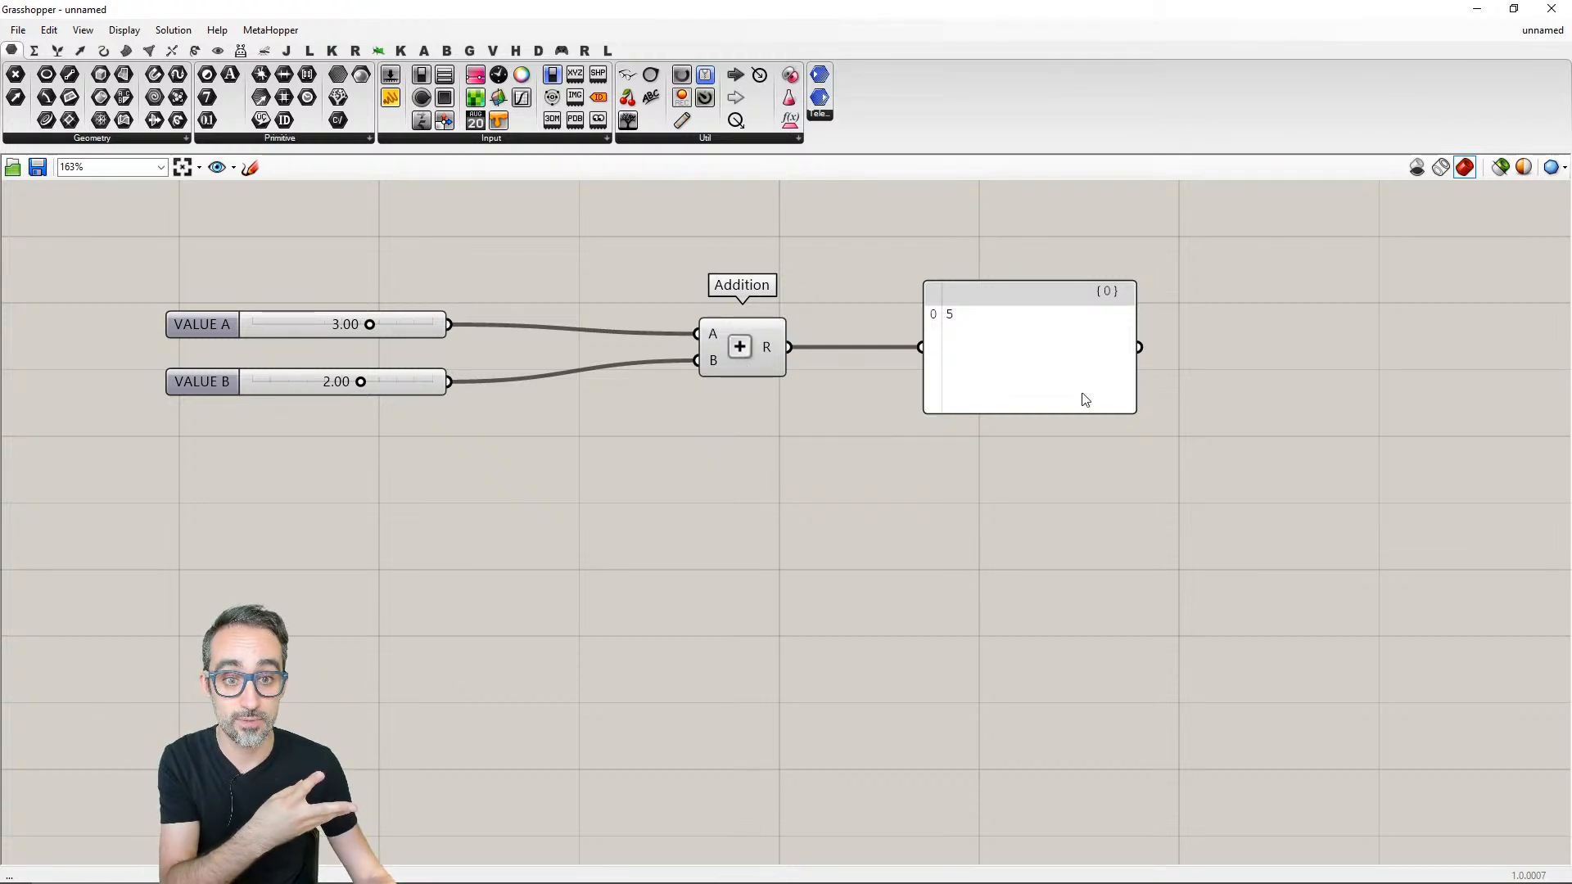
mouse_move(768, 352)
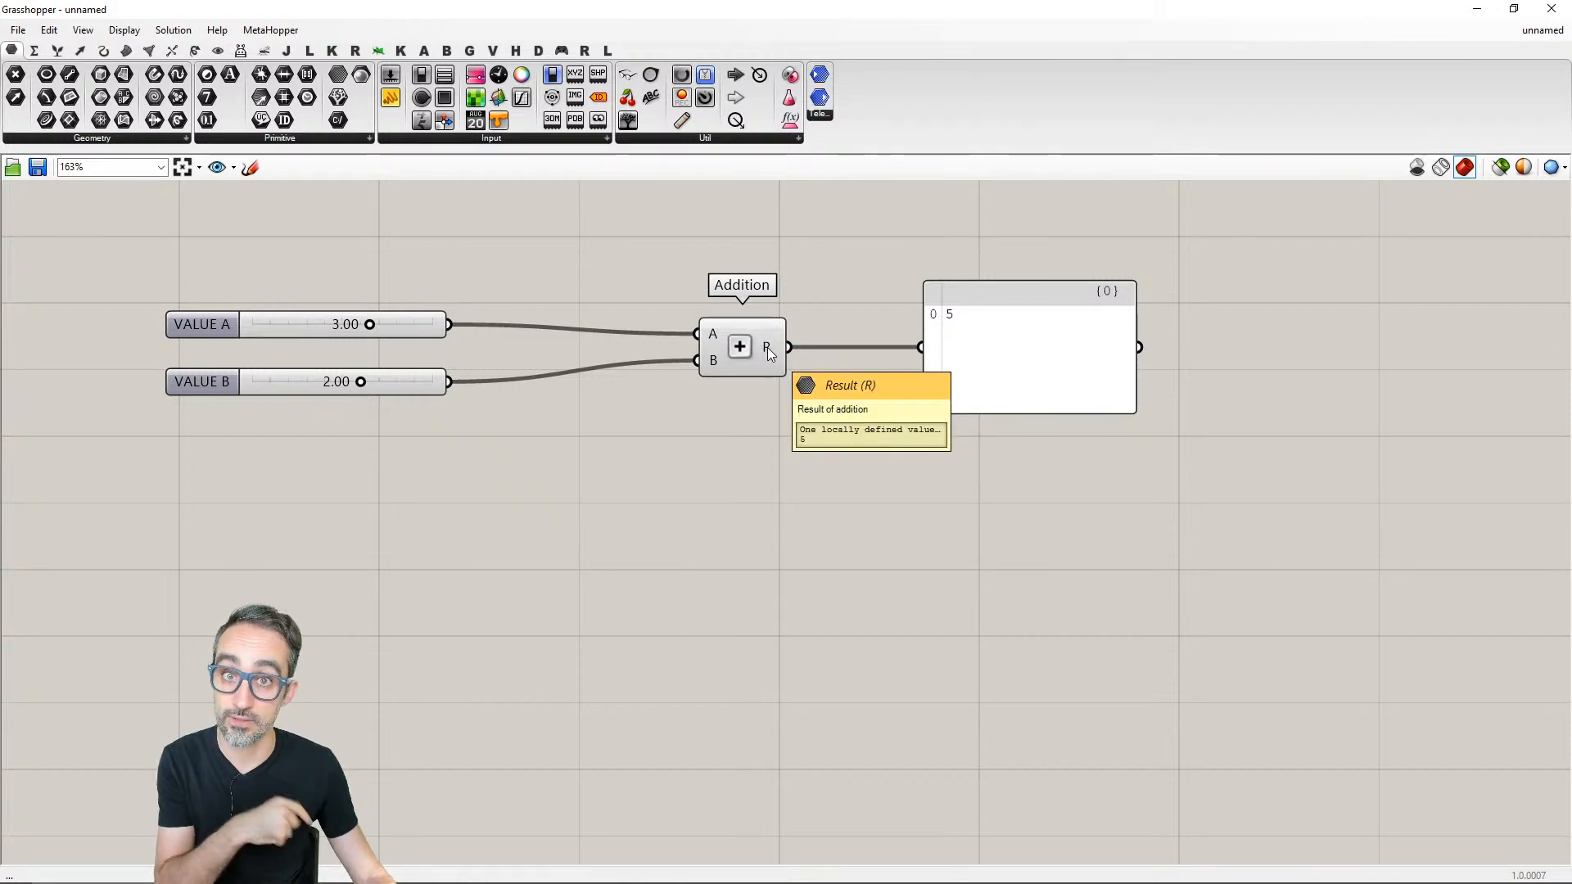
mouse_move(361, 383)
mouse_down()
mouse_move(297, 381)
mouse_move(413, 381)
mouse_move(376, 384)
mouse_move(392, 382)
mouse_up()
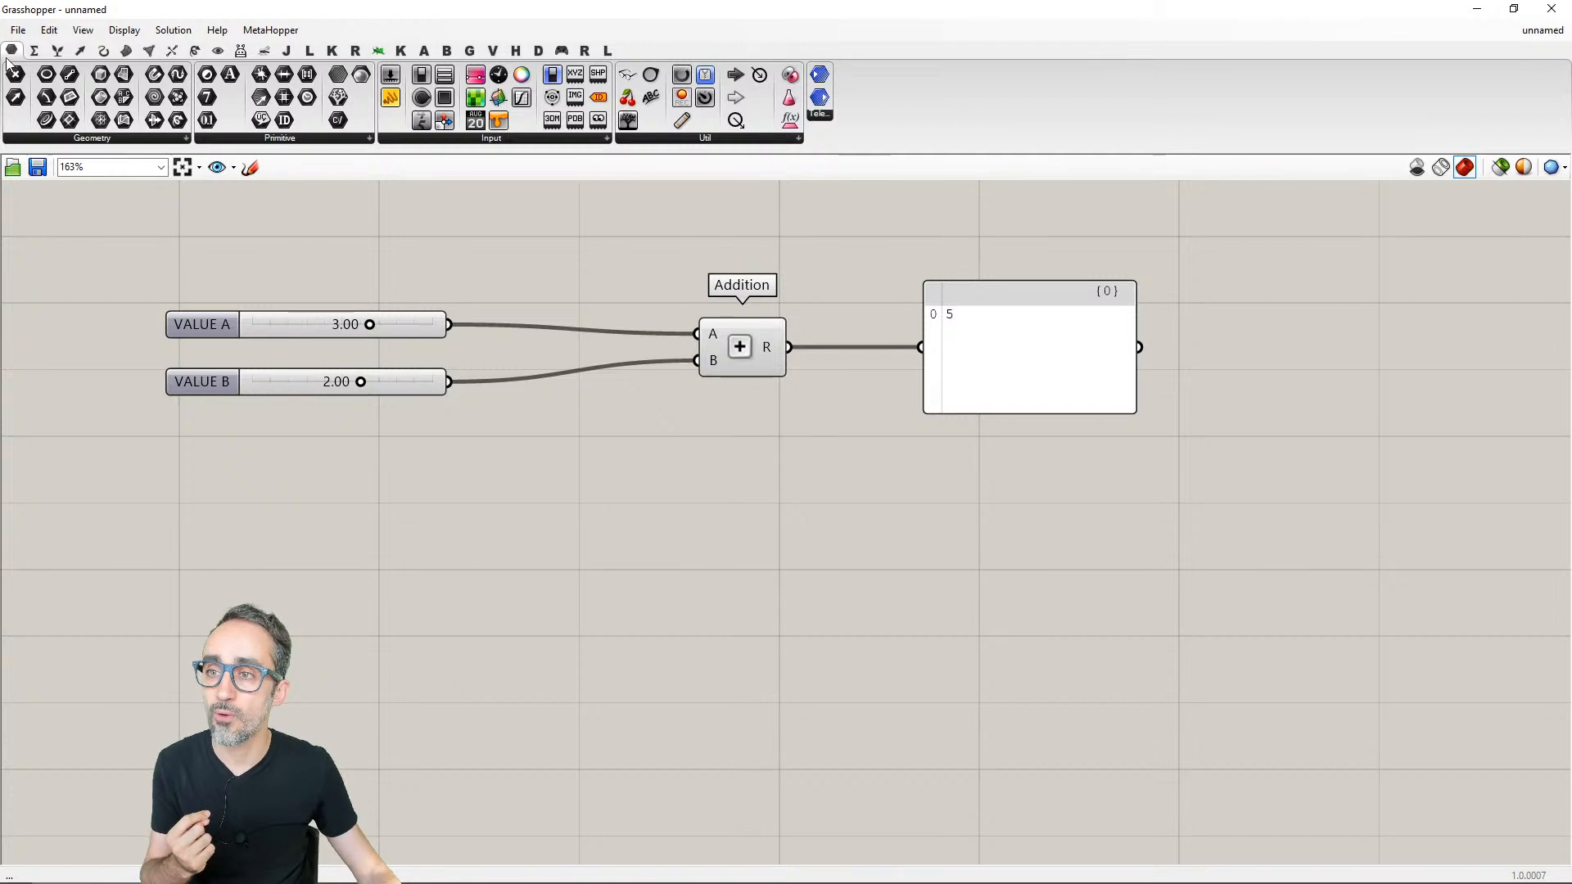
- Place Subtraction, Multiplication and Division components in a column below Addition
click(33, 51)
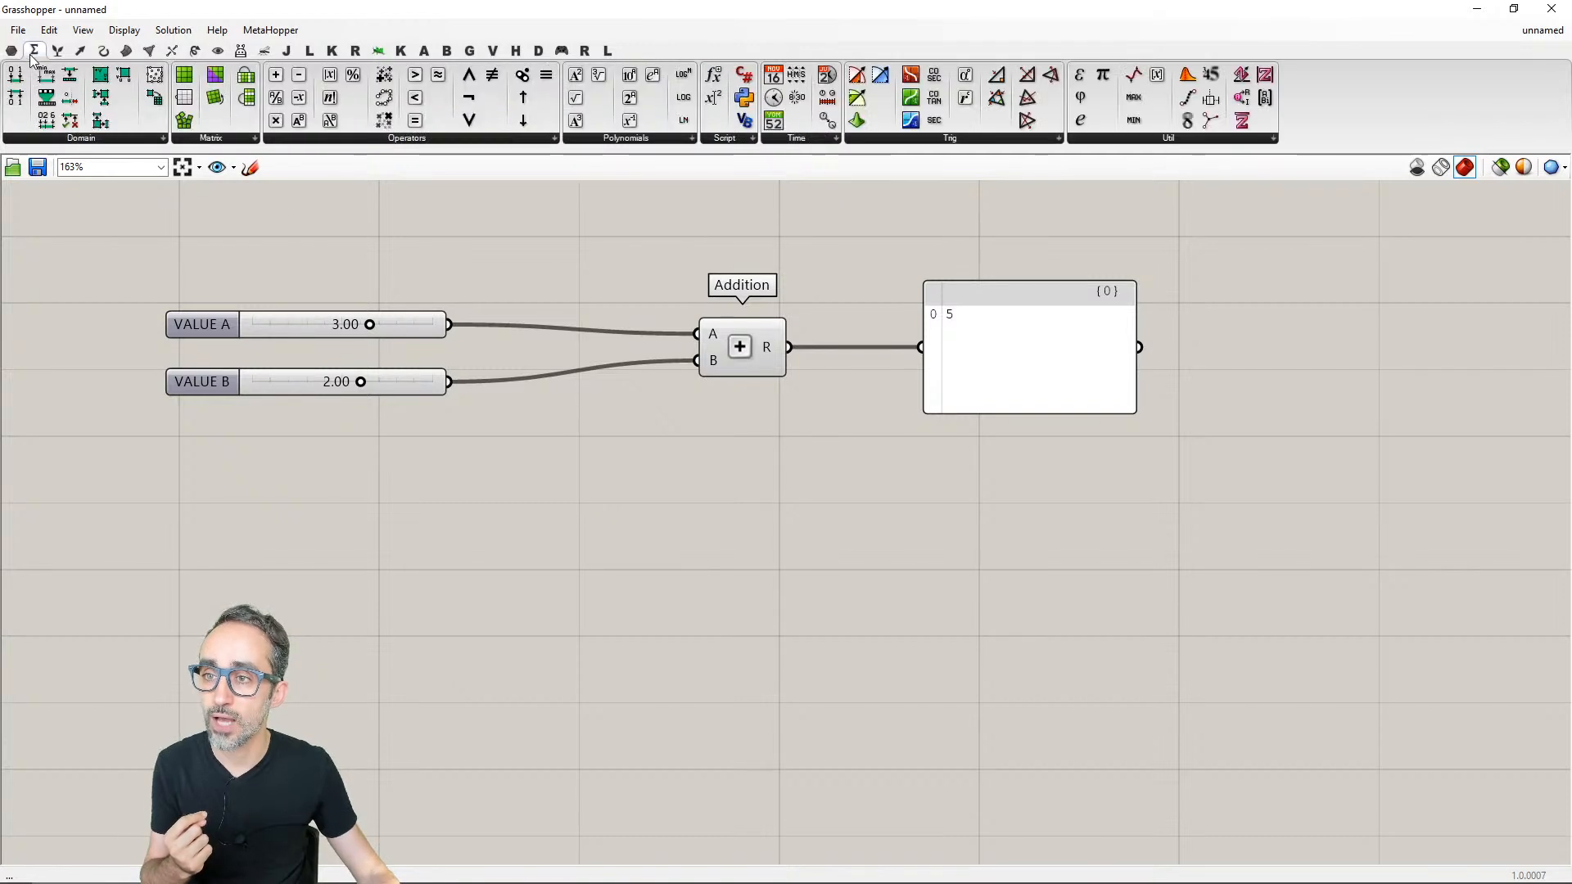
click(309, 139)
click(304, 210)
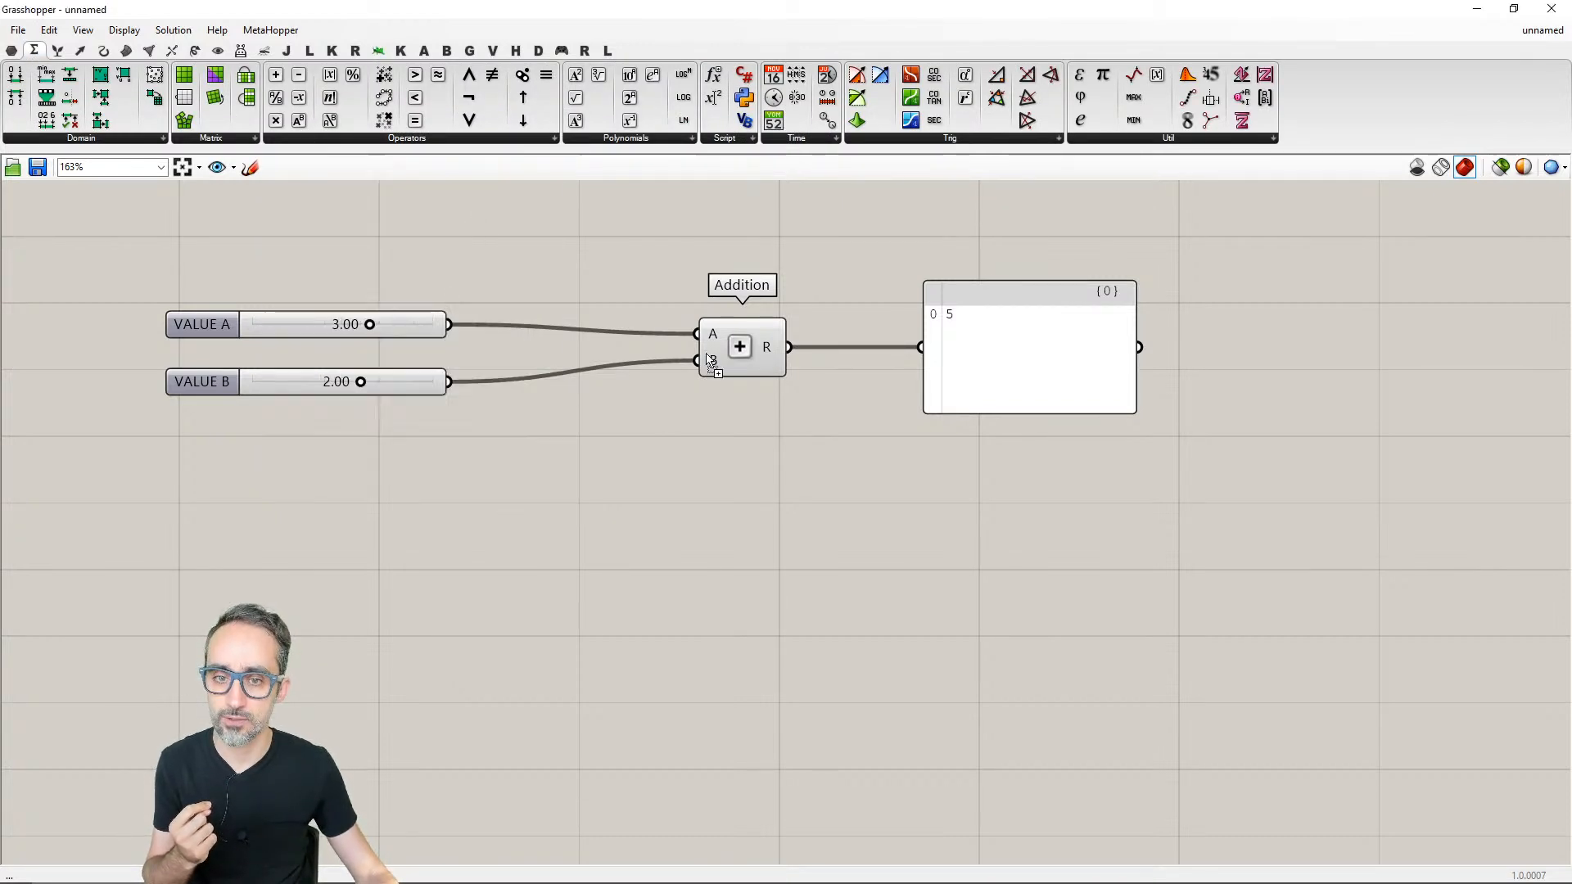
click(742, 502)
click(336, 139)
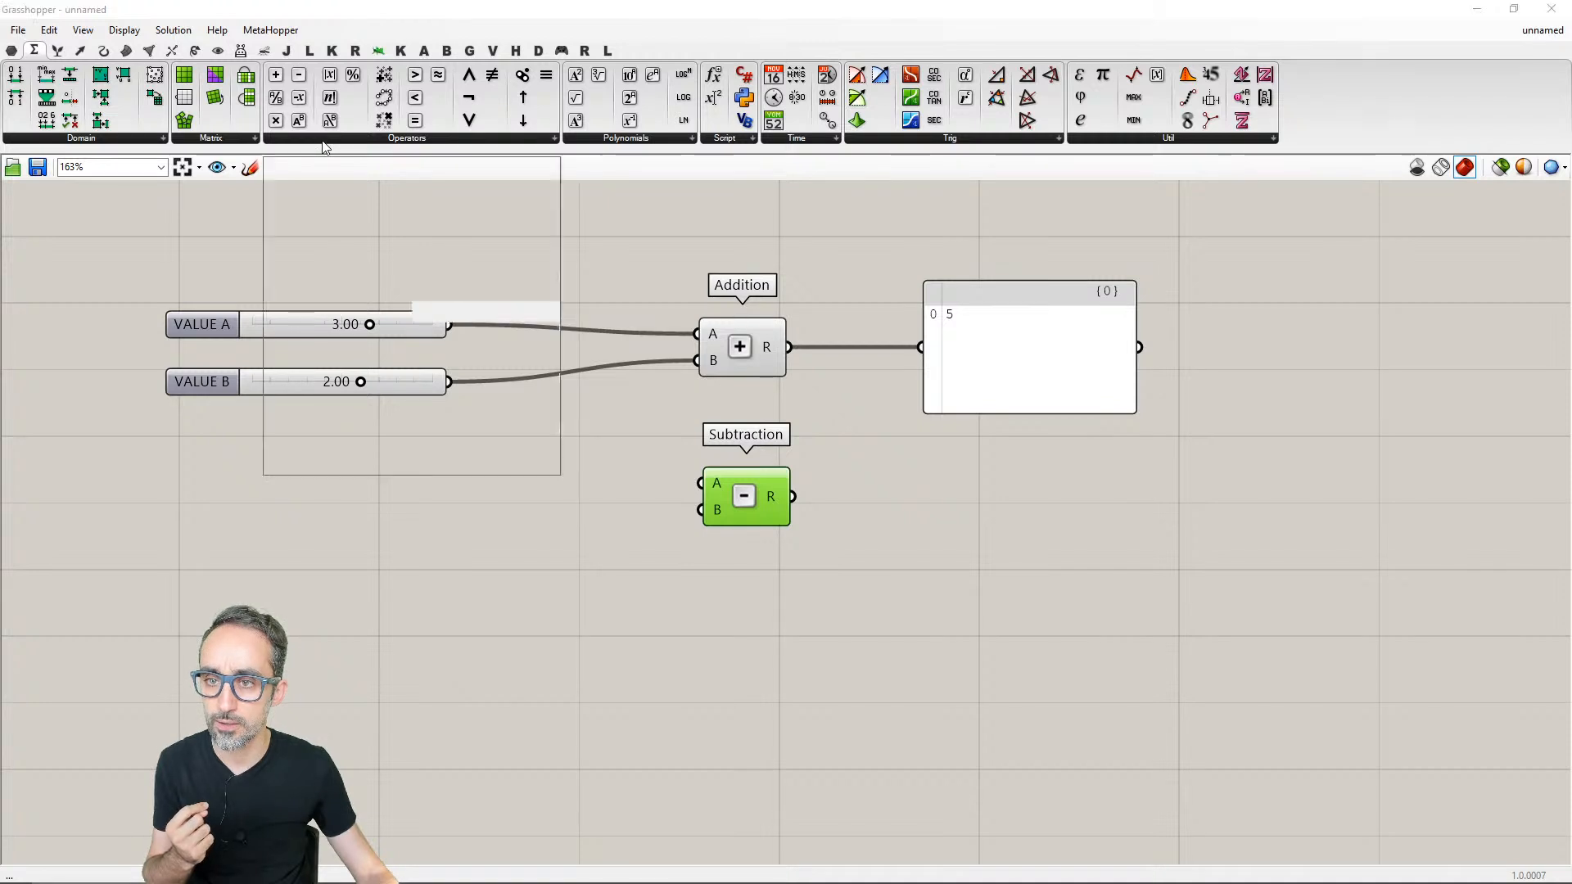
click(359, 187)
click(753, 630)
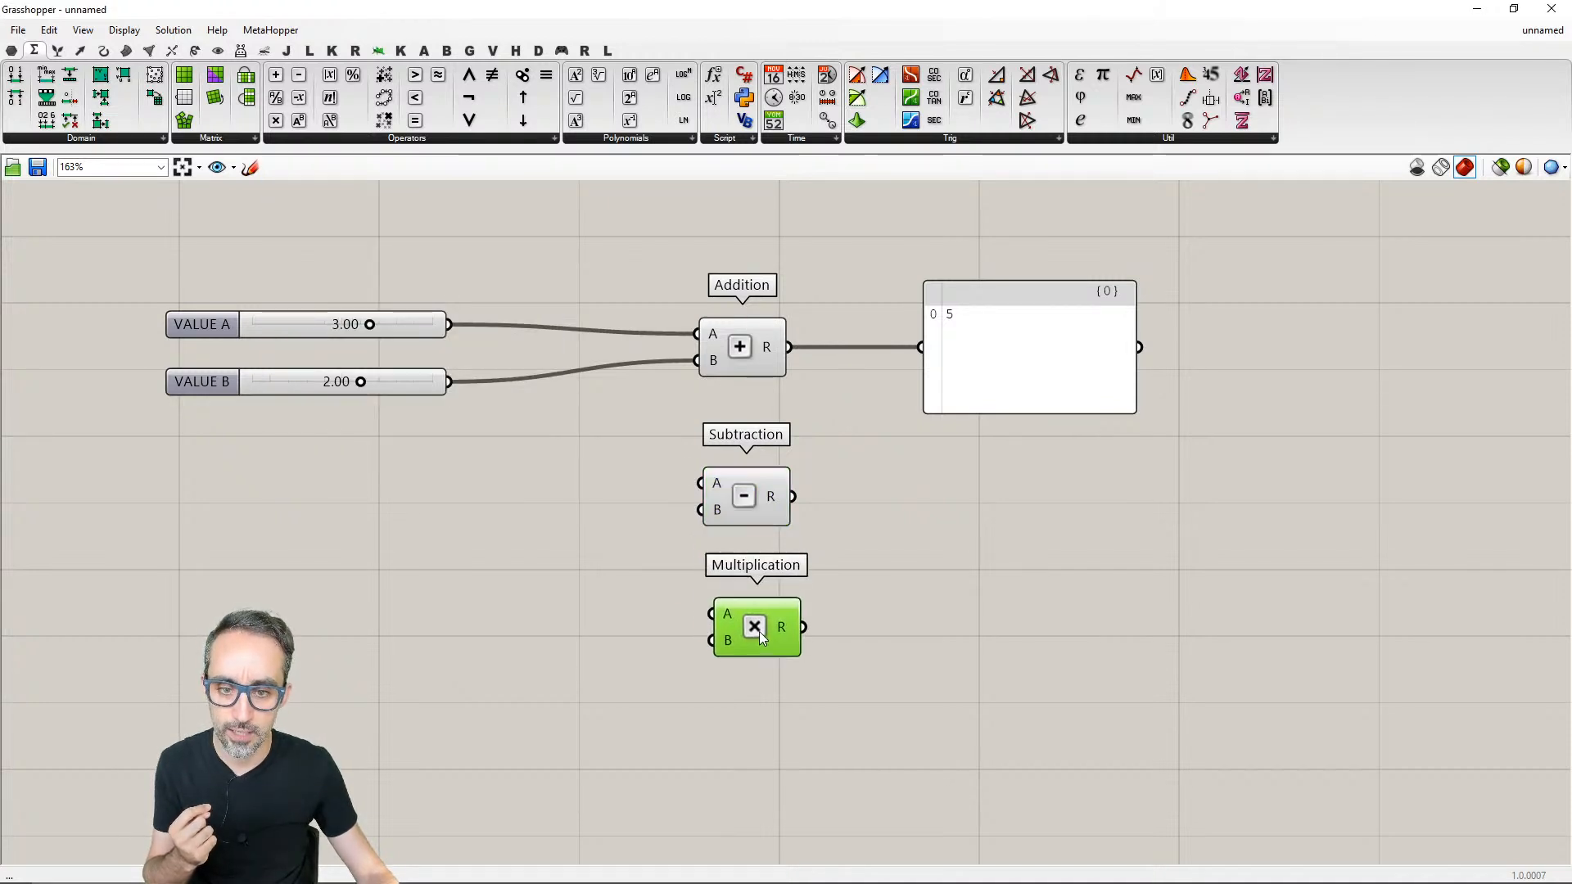
click(361, 138)
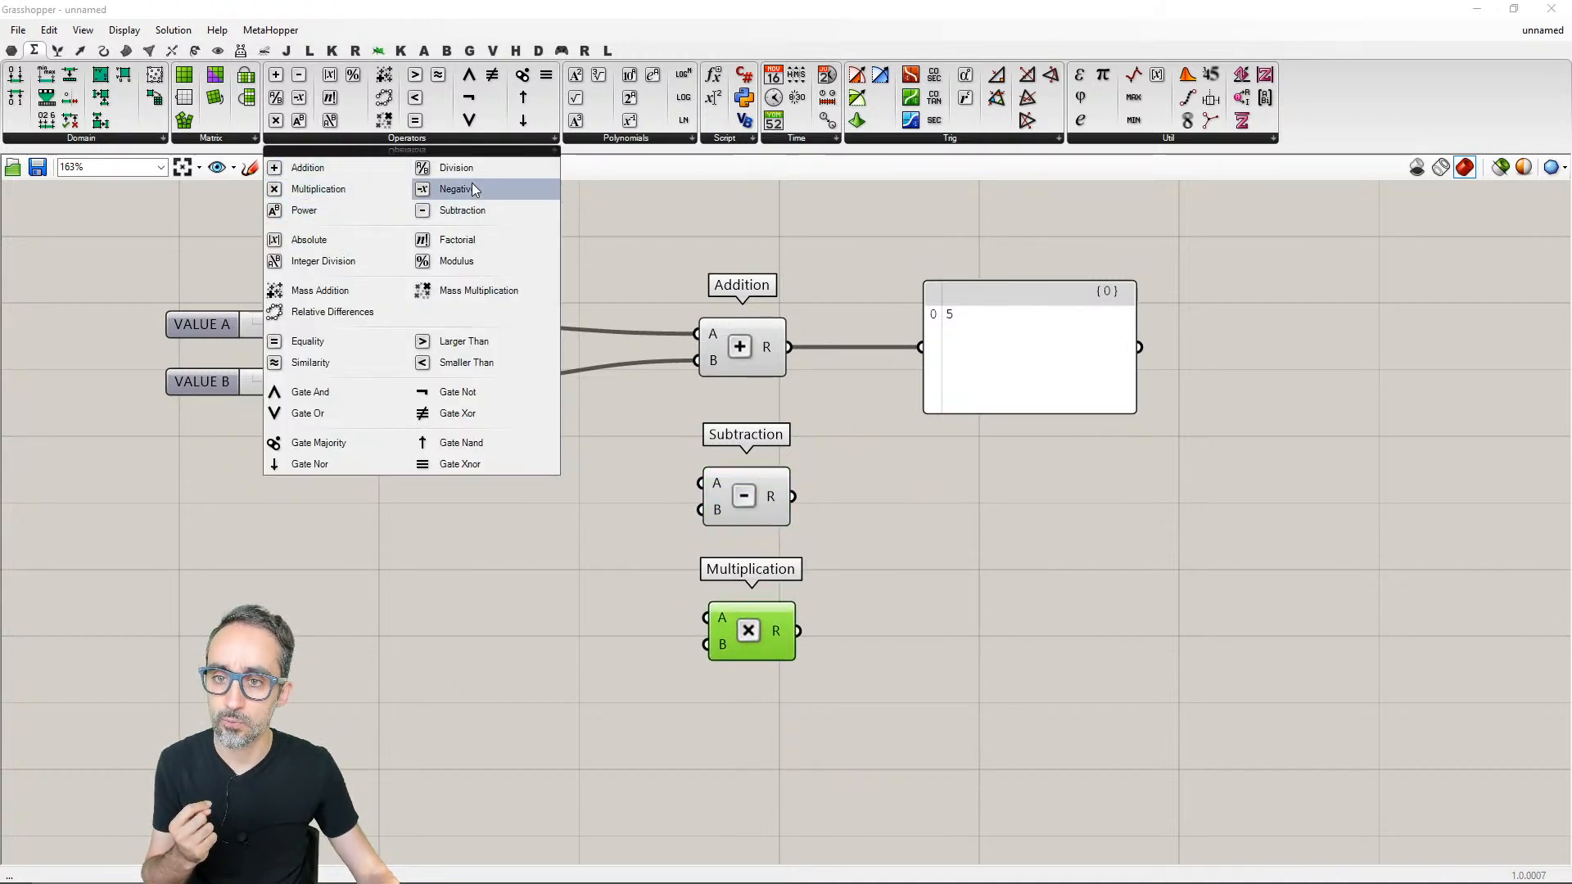
click(446, 168)
click(755, 745)
- Shrink the panel wired to Addition to a compact size
drag(1025, 387, 1015, 337)
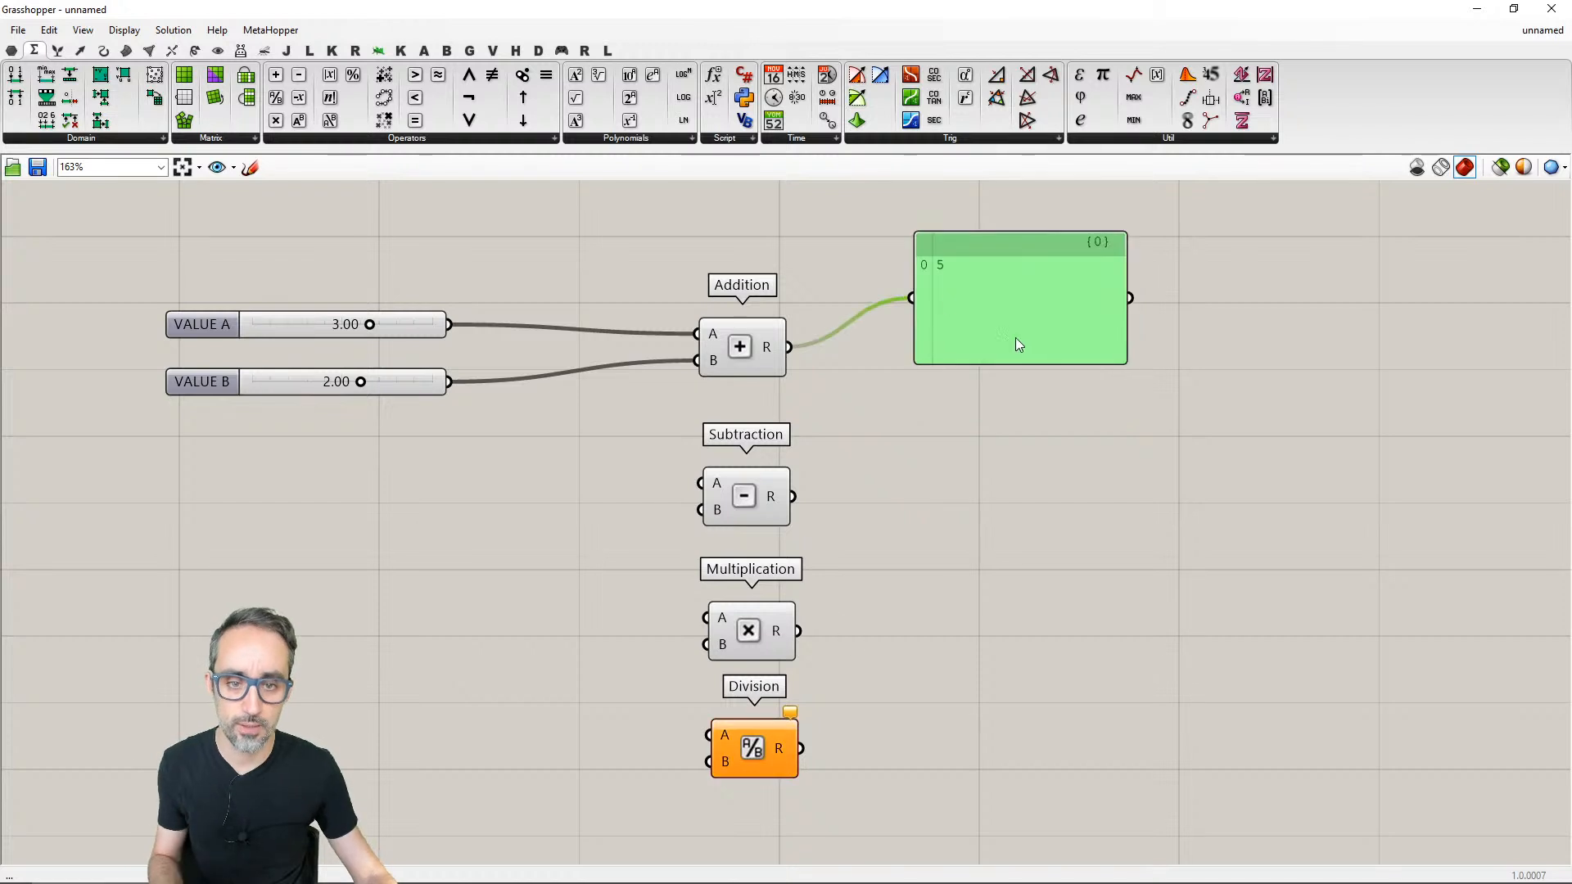
key(ctrl+z)
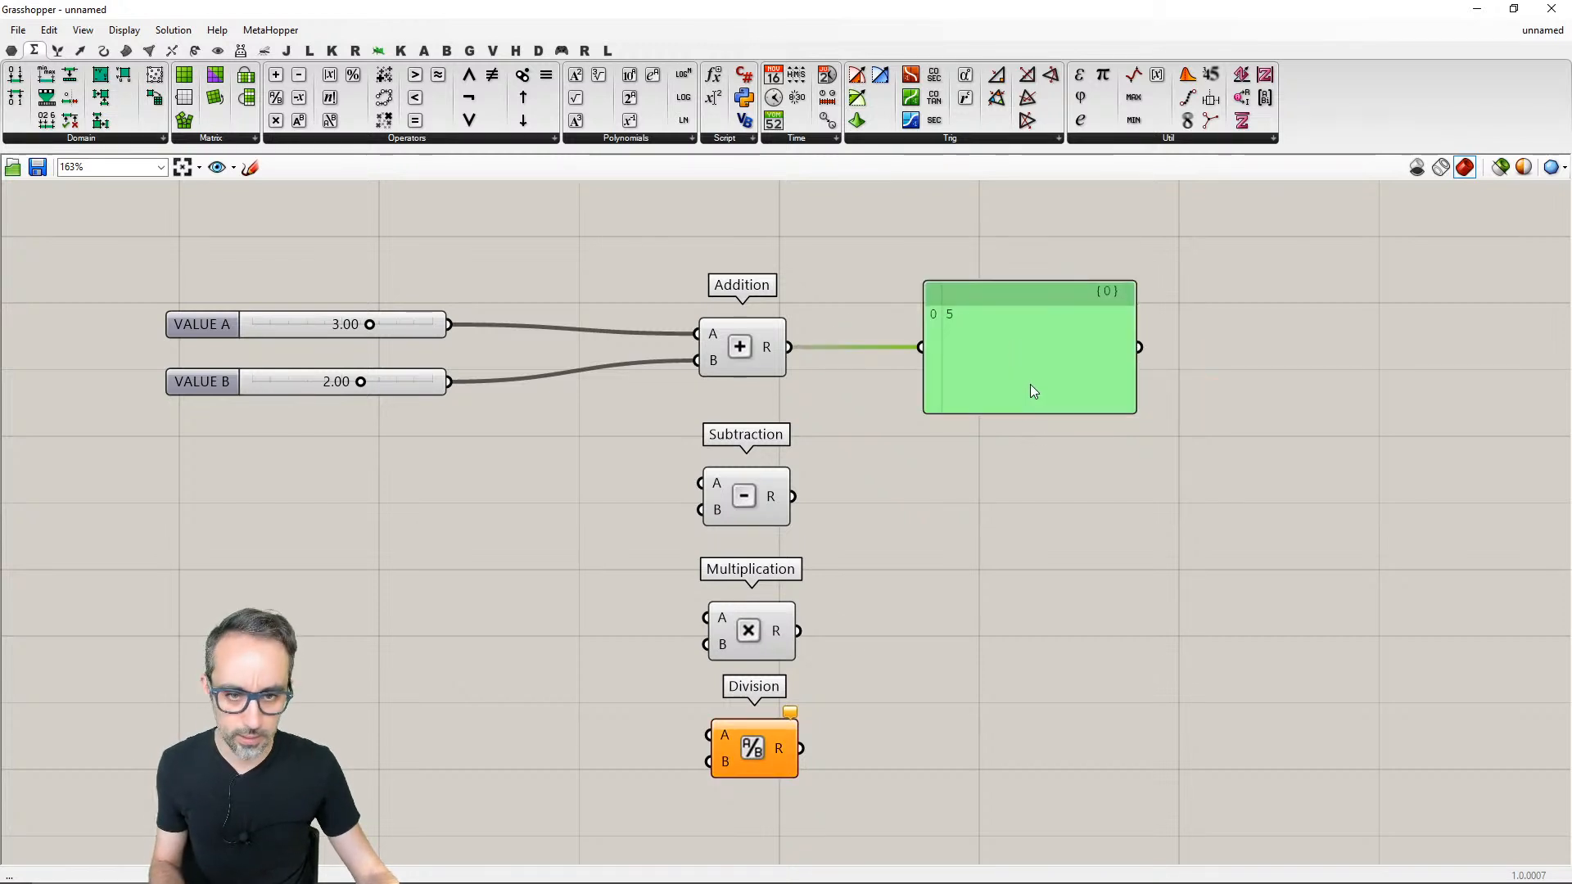
key(ctrl+z)
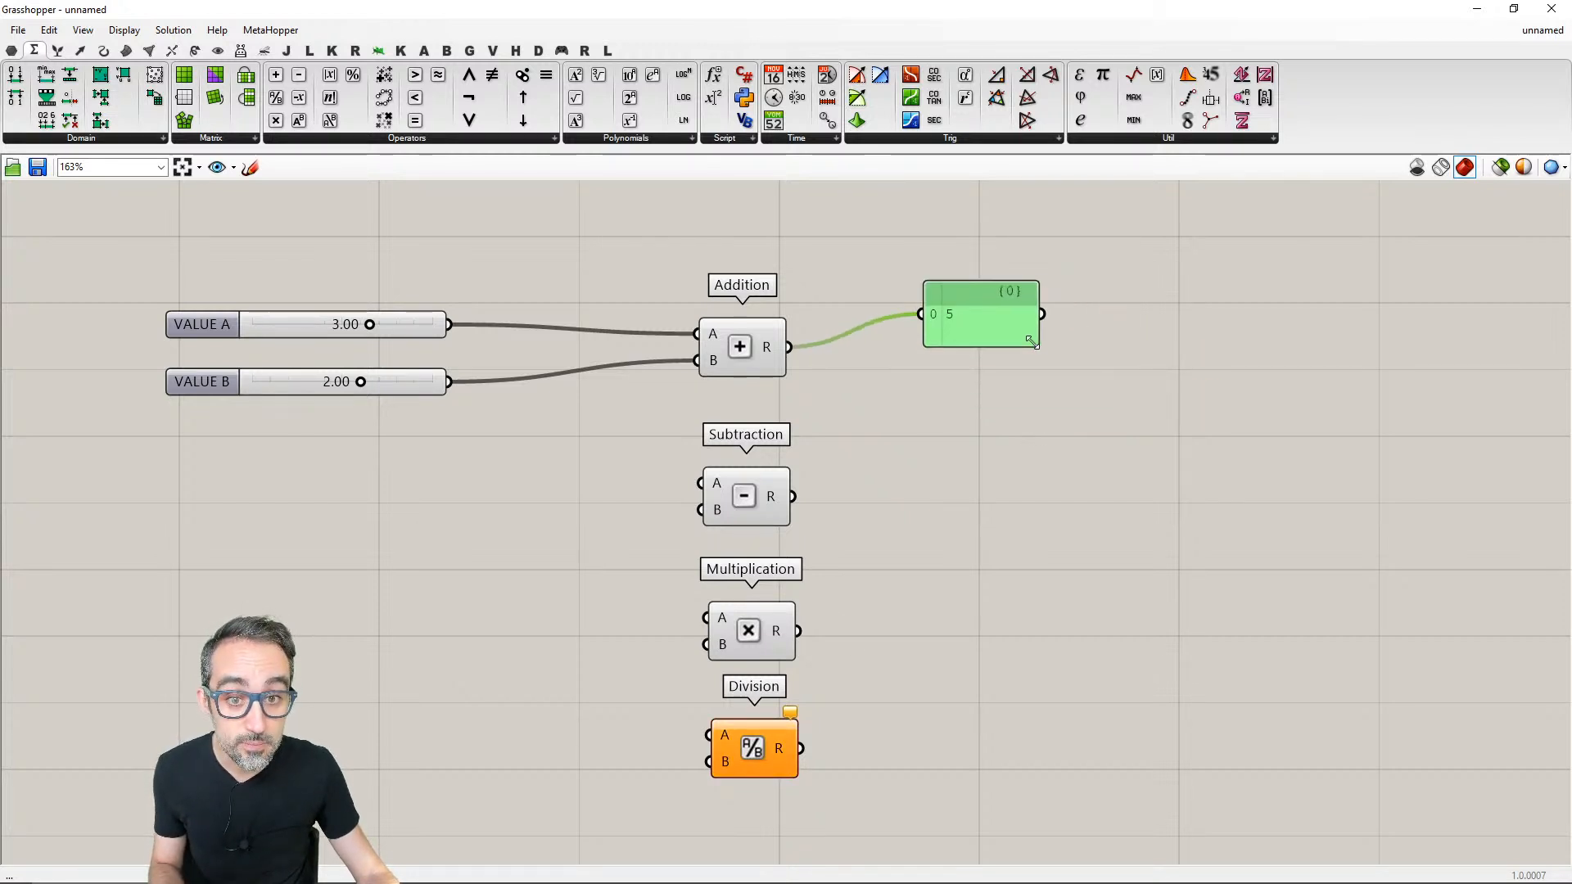
- Copy the compact panel beside Subtraction and Multiplication, connecting each component's R output to its own panel
drag(1006, 338, 982, 506)
key(ctrl+c)
key(ctrl+v)
drag(794, 497, 981, 647)
key(ctrl+c)
key(ctrl+v)
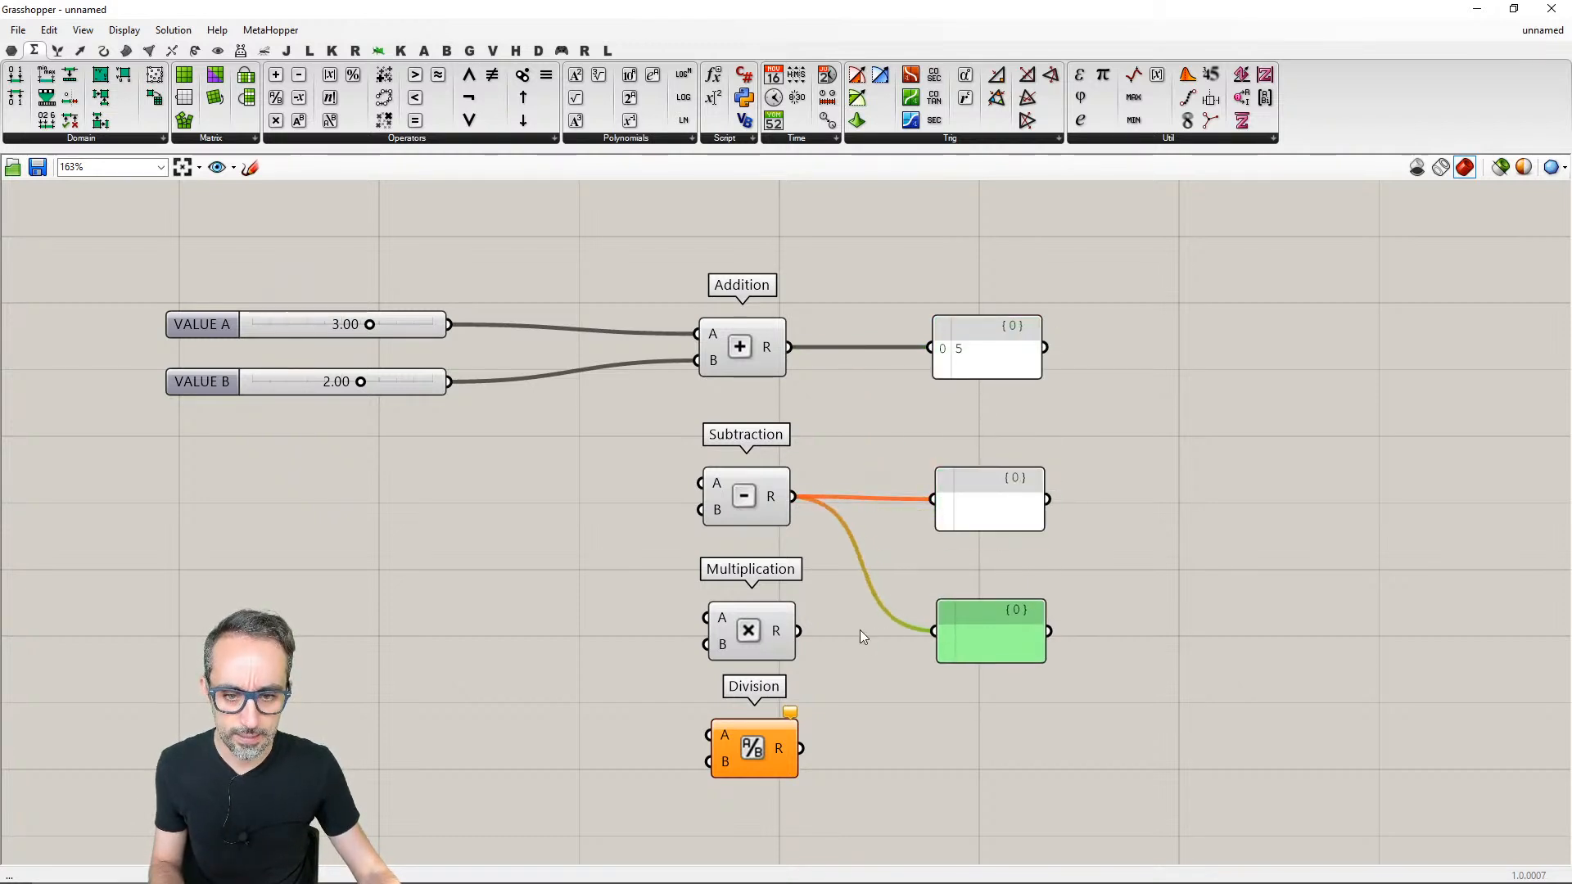
drag(799, 631, 934, 630)
- Paste another panel beside Division and connect Division's R output to it
key(ctrl+v)
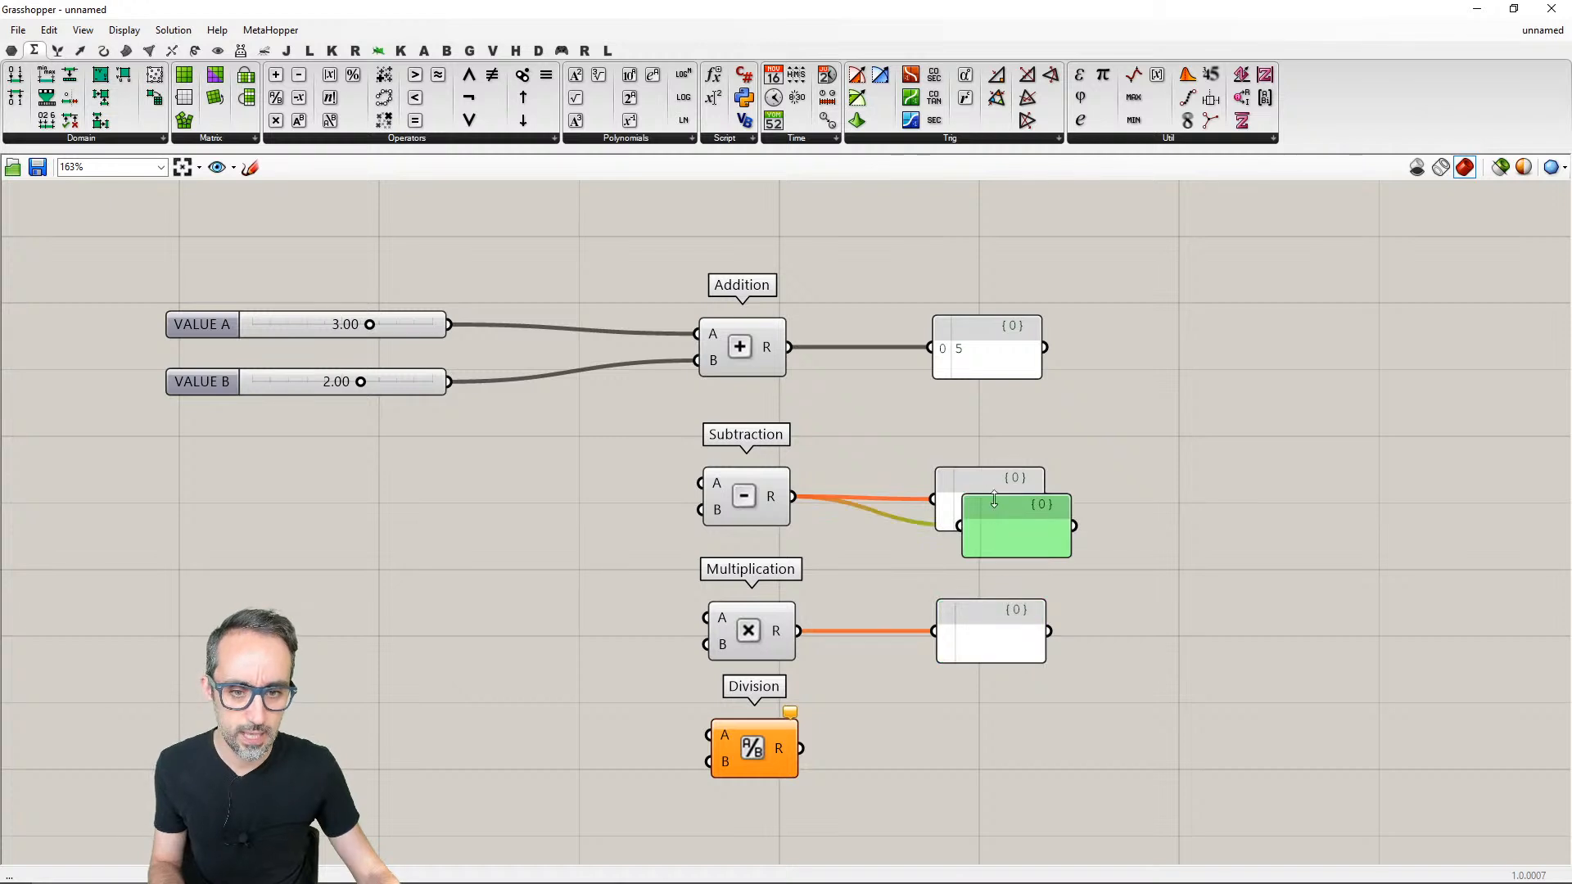
drag(997, 499, 975, 736)
drag(801, 748, 938, 754)
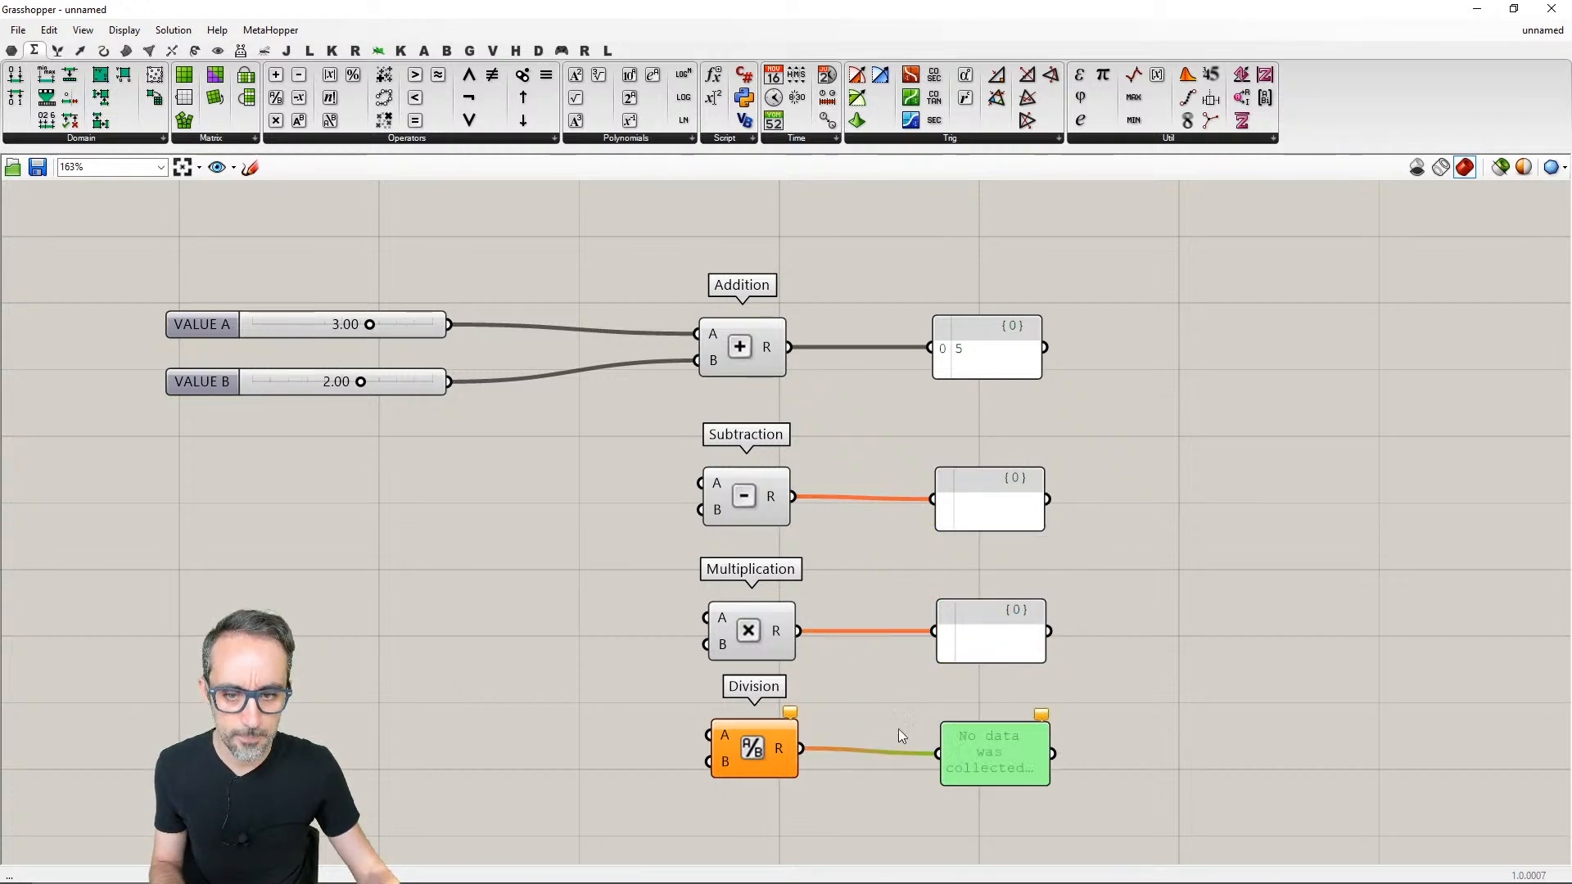
- Place a Power component directly below Division in the operator column
click(333, 139)
drag(336, 211, 714, 747)
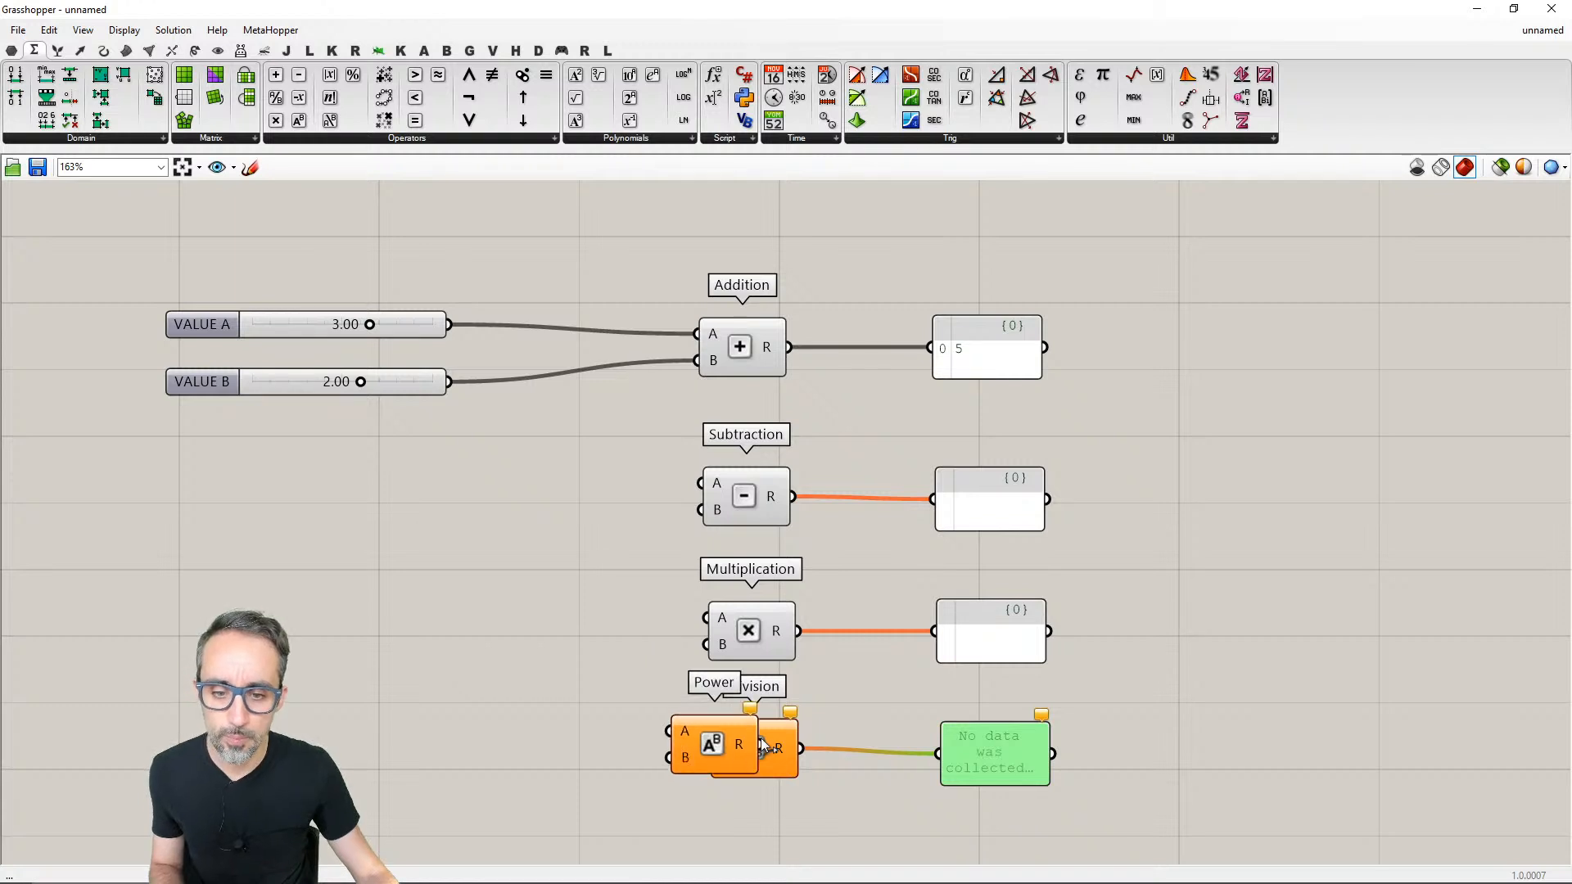
right_drag(714, 747, 711, 616)
drag(711, 616, 763, 744)
- Duplicate Division's panel beside Power and connect Power's R output to the copy
drag(986, 612, 980, 713)
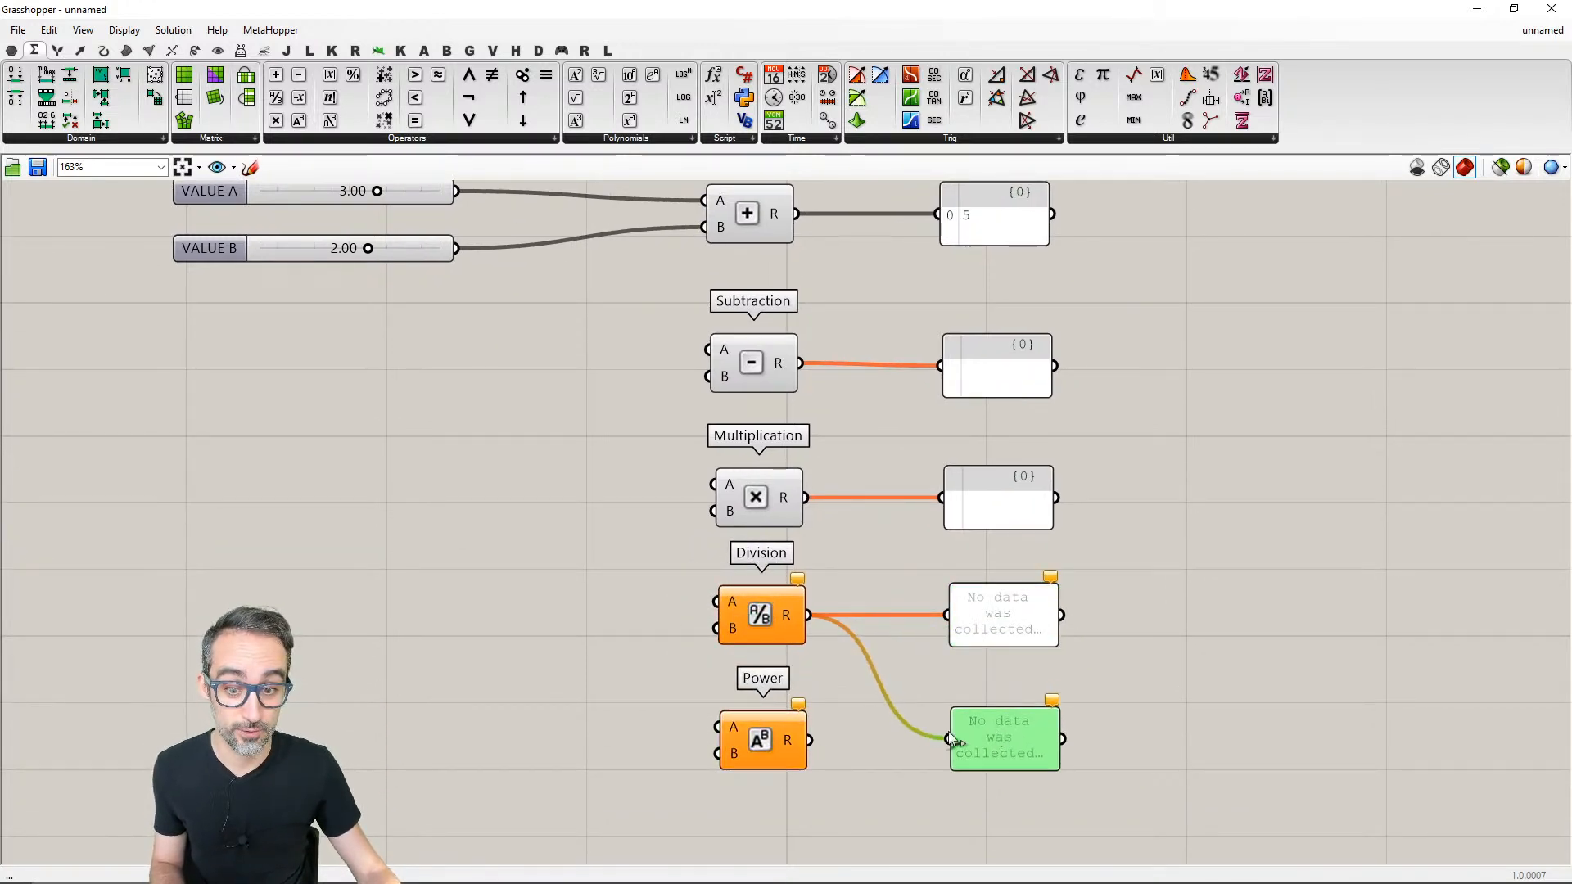
drag(810, 741, 948, 739)
scroll(868, 737, down, 1)
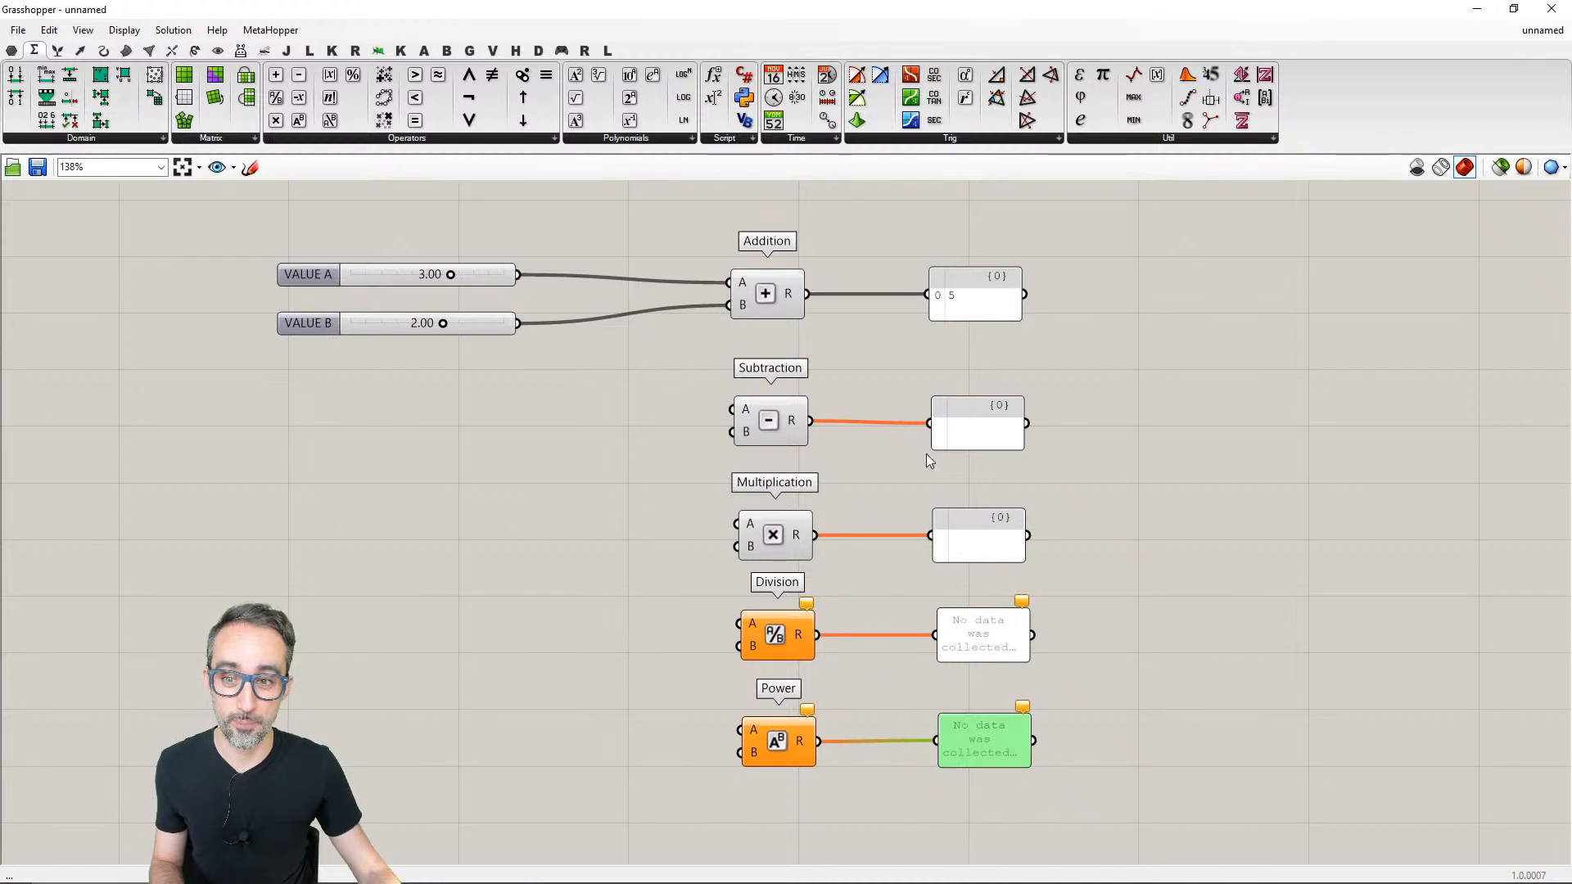
click(1137, 434)
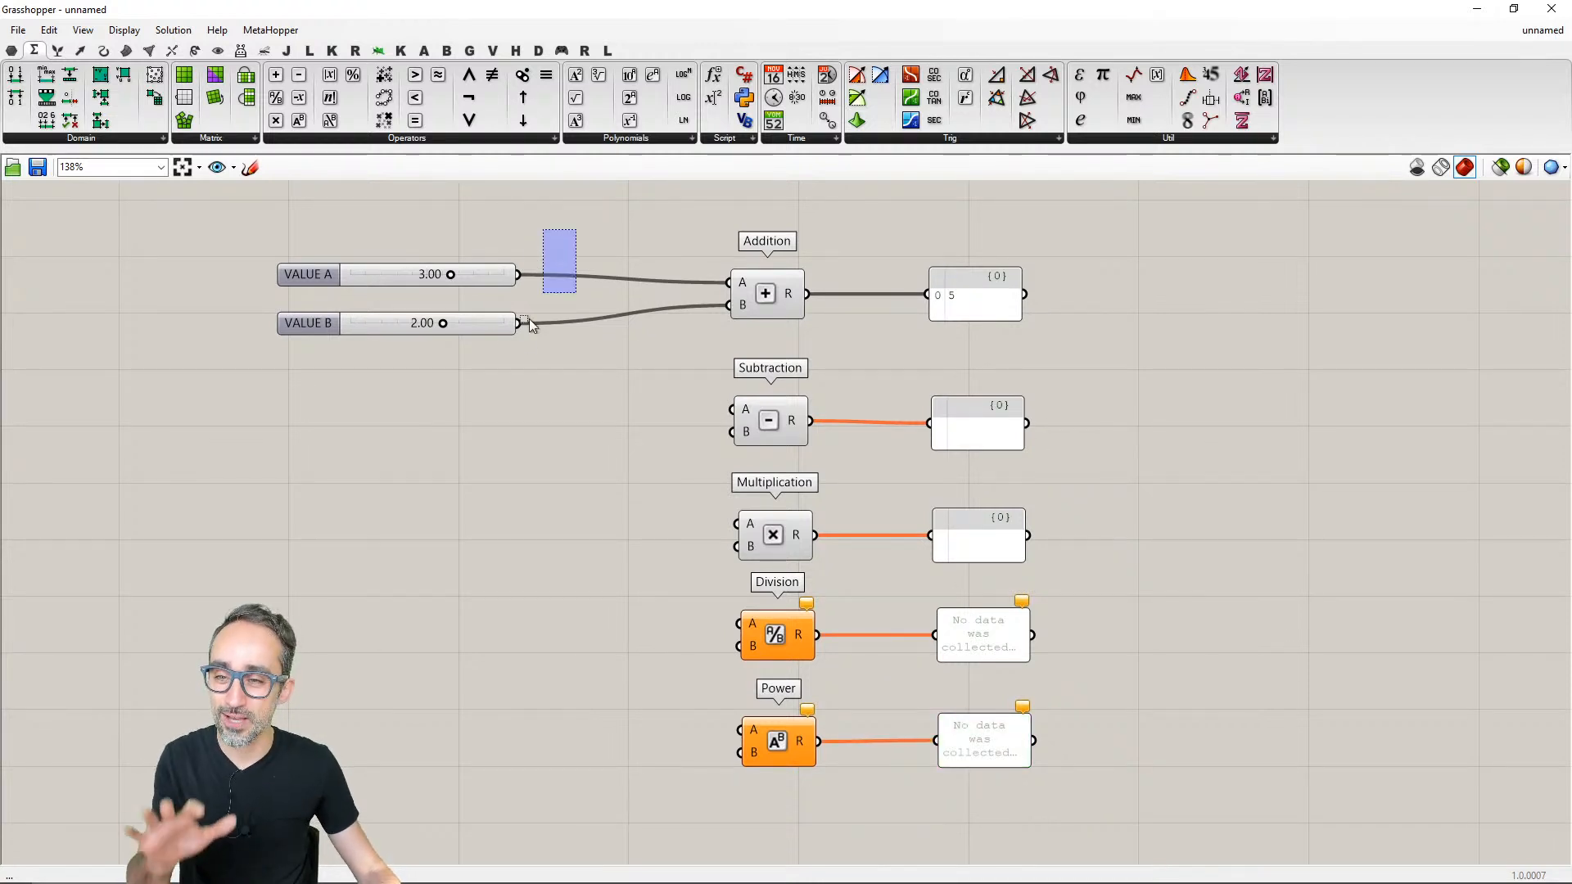
- Stack the VALUE A and VALUE B sliders level with Addition's inputs and copy the pair beside Subtraction, Multiplication, Division and Power
drag(529, 324, 508, 373)
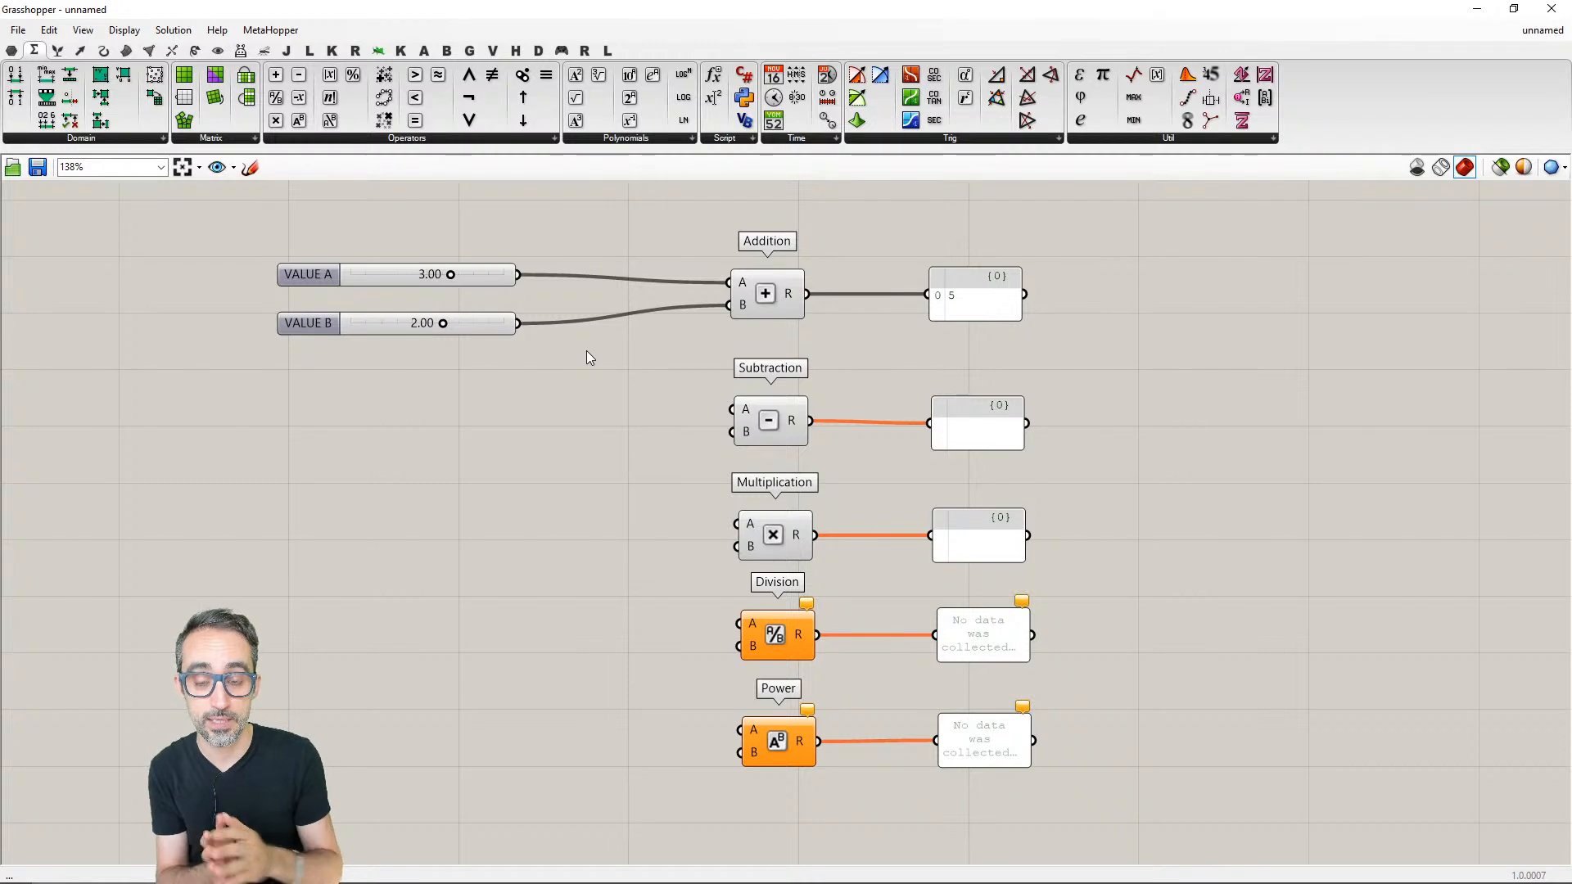
drag(471, 270, 483, 425)
click(502, 323)
key(ctrl+v)
drag(502, 312, 476, 541)
key(ctrl+v)
drag(512, 353, 482, 787)
key(ctrl+v)
- Connect the VALUE A and VALUE B sliders beside Subtraction to its A and B inputs
drag(522, 409, 715, 420)
drag(522, 431, 734, 431)
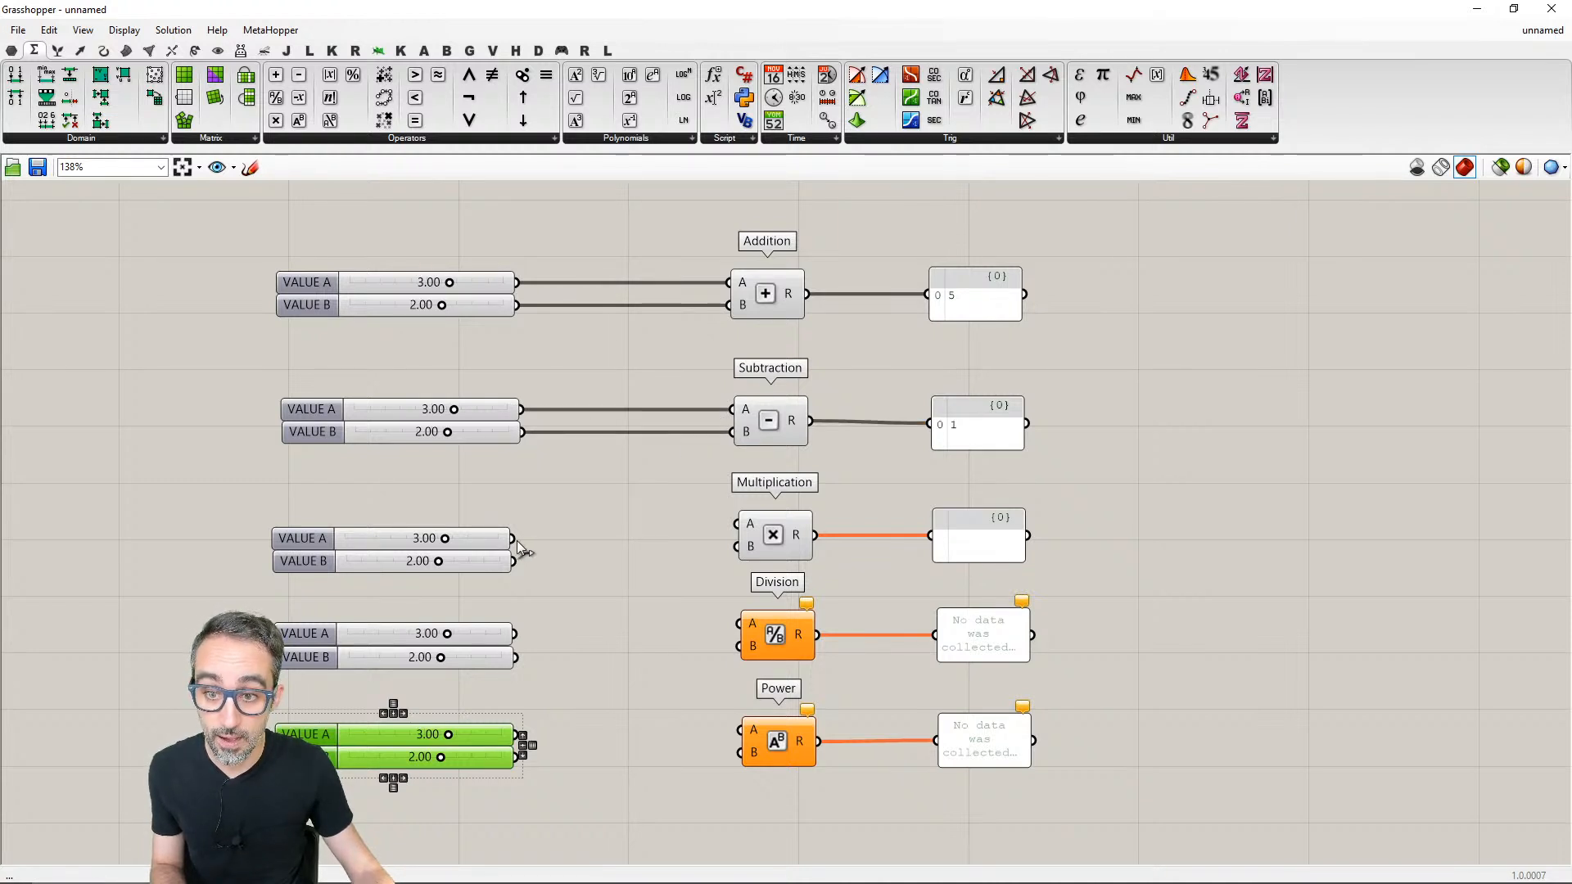
- Connect each VALUE A and VALUE B slider pair beside Multiplication, Division and Power to that component's A and B inputs
drag(513, 538, 736, 546)
drag(514, 633, 739, 624)
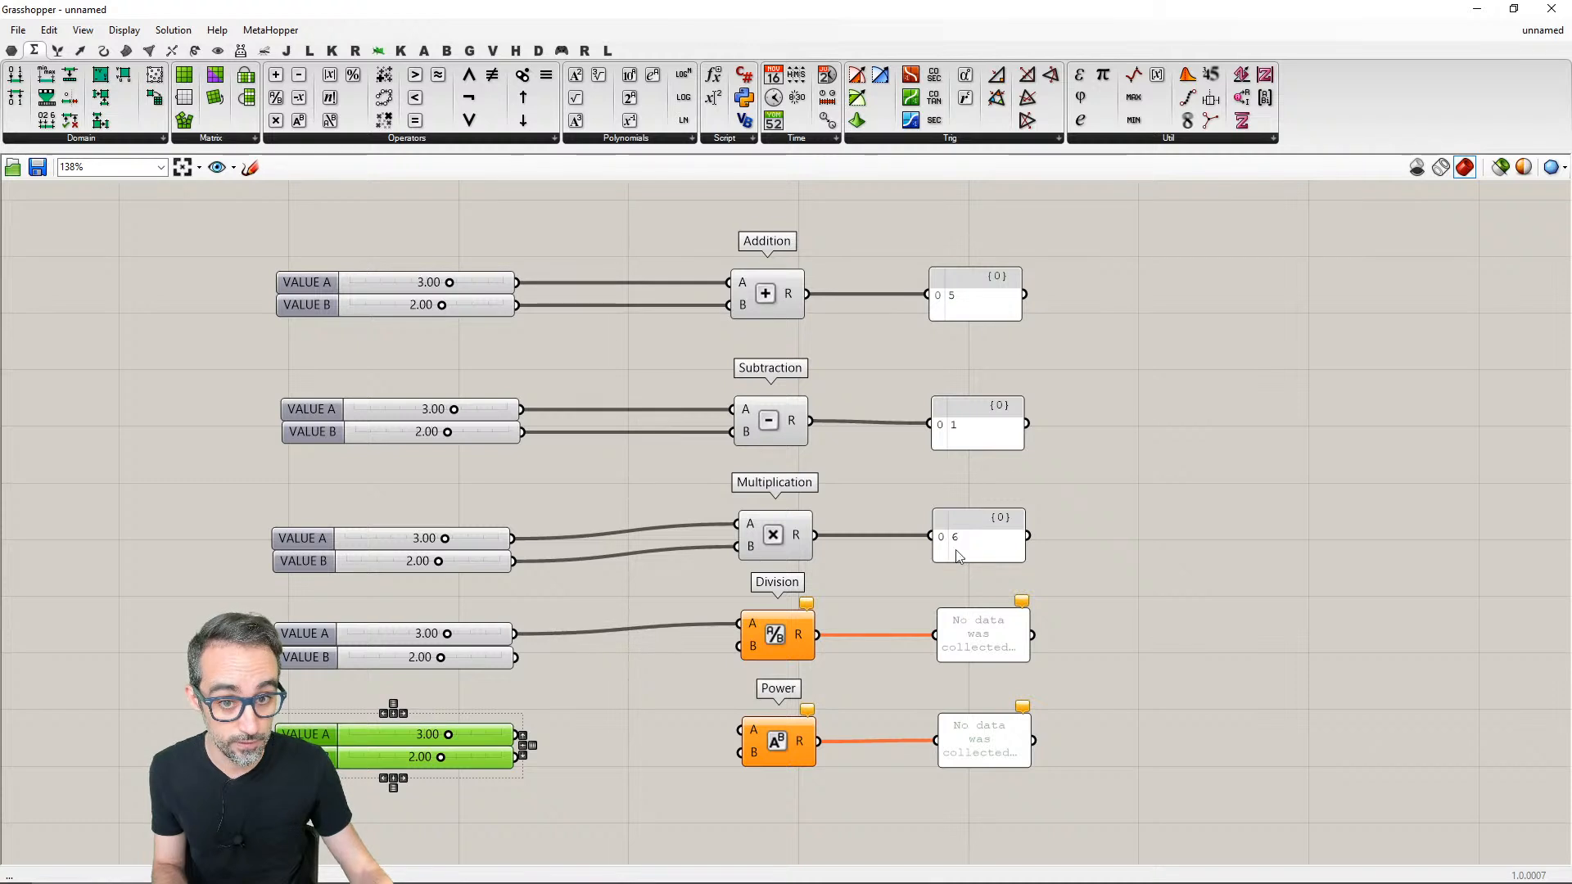
drag(516, 658, 739, 646)
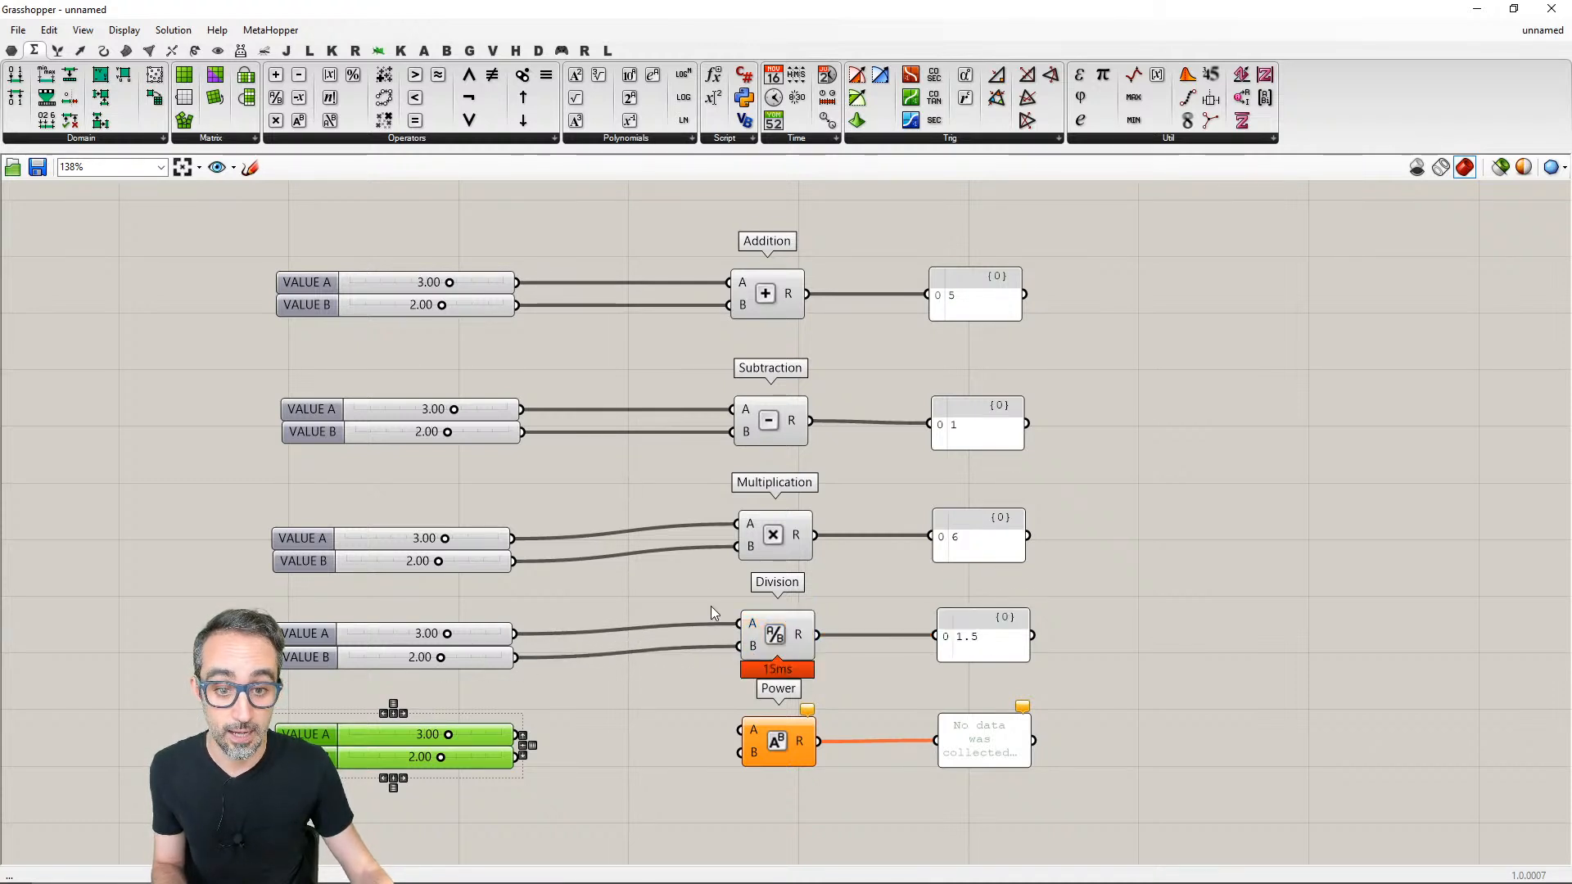
drag(517, 735, 718, 753)
right_drag(686, 791, 687, 767)
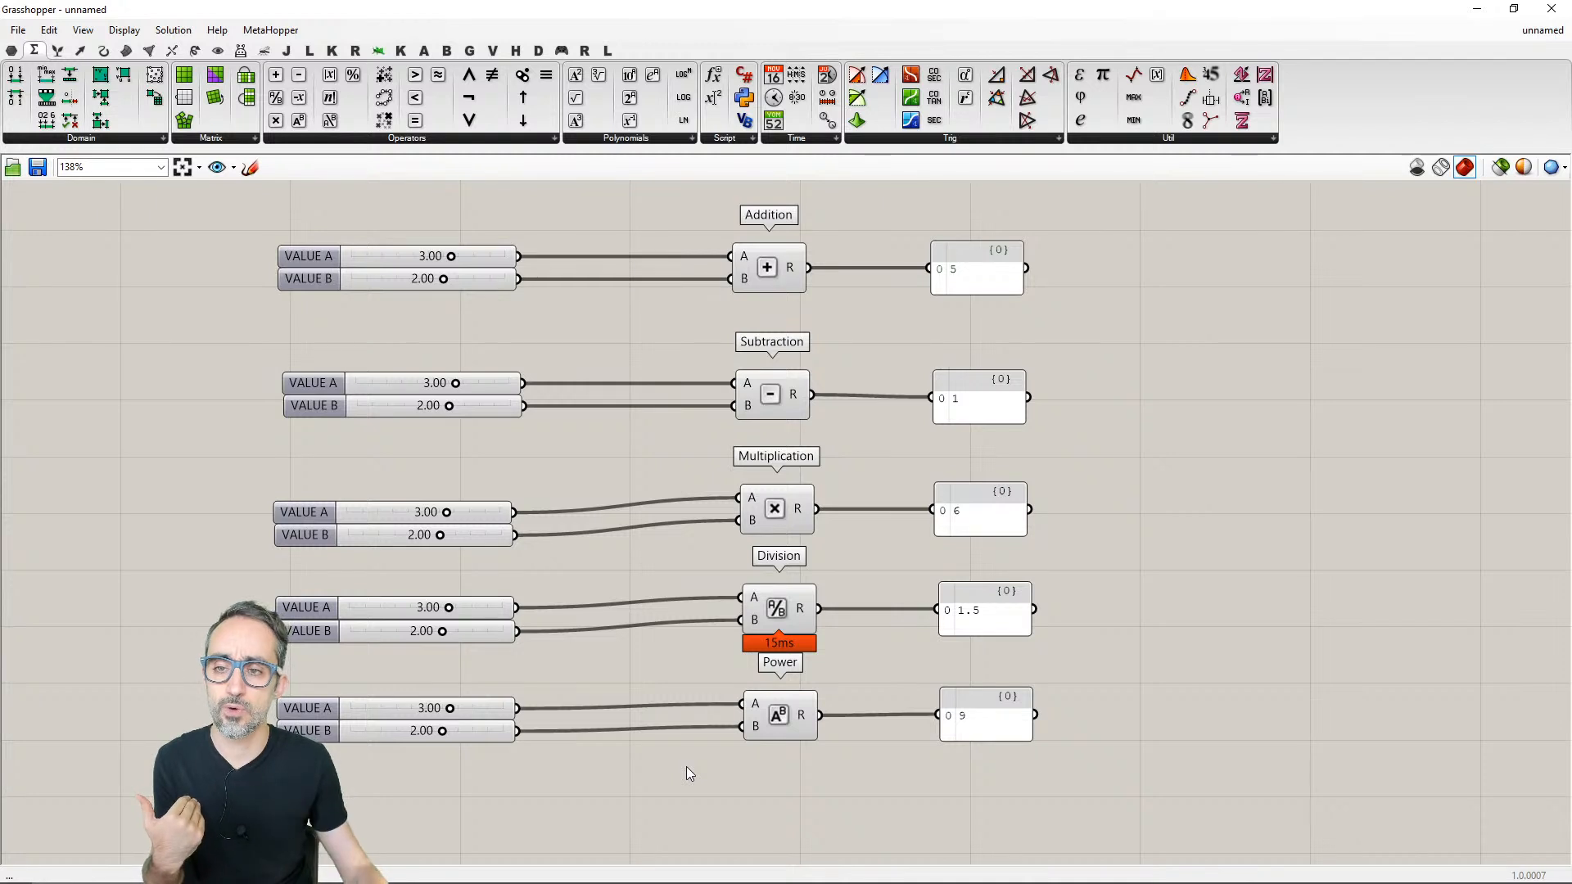
- Turn off the canvas widget that displays computation times beneath the components
drag(508, 277, 475, 300)
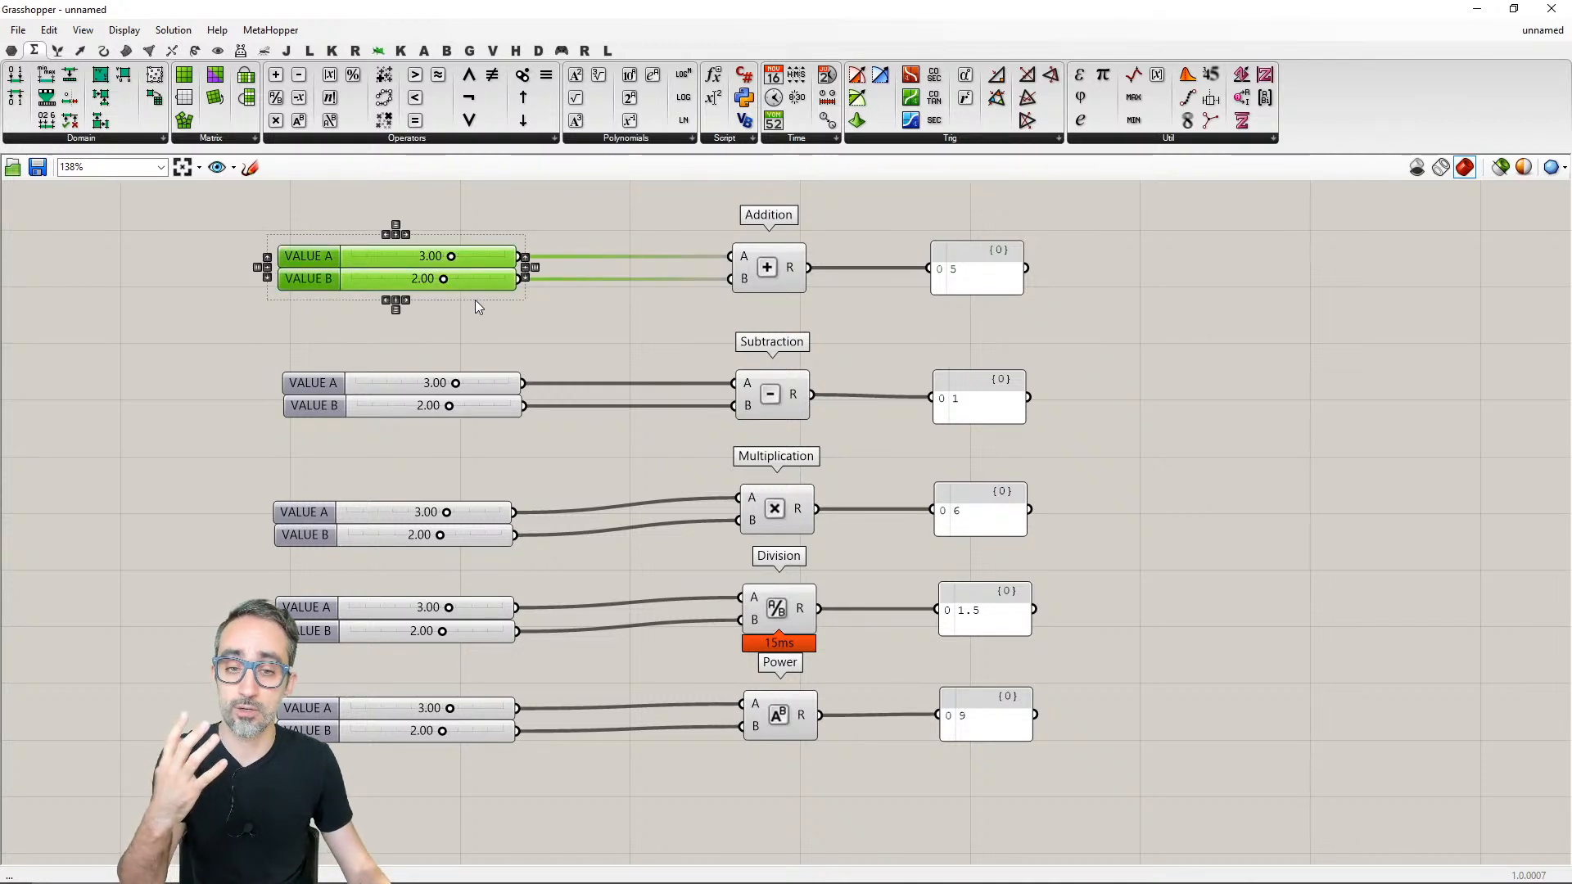
click(586, 321)
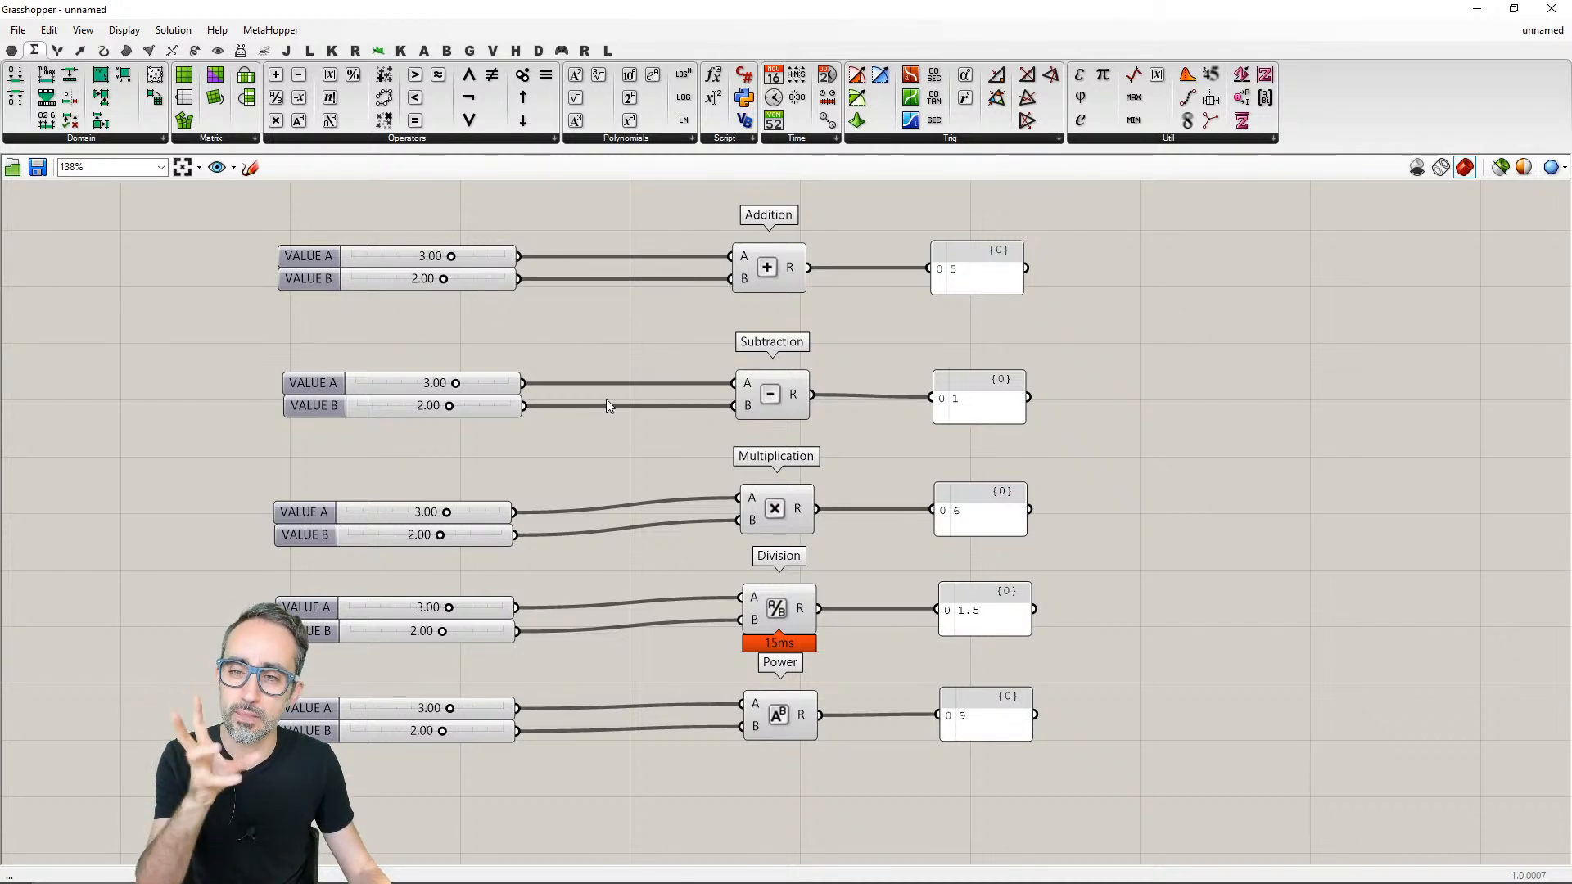
click(125, 30)
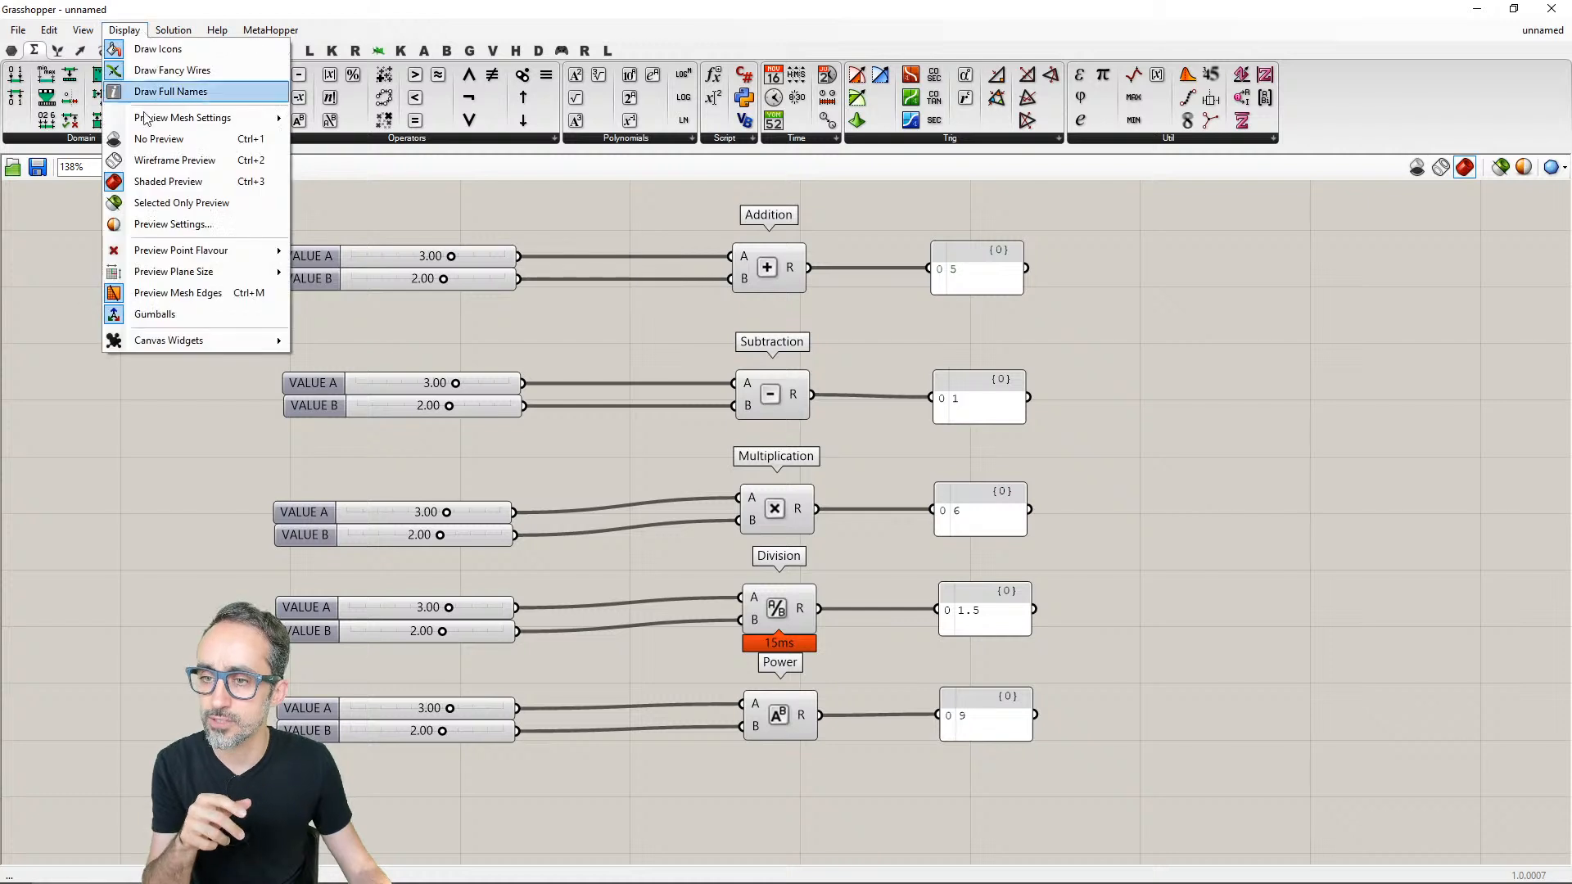
mouse_move(205, 339)
click(360, 406)
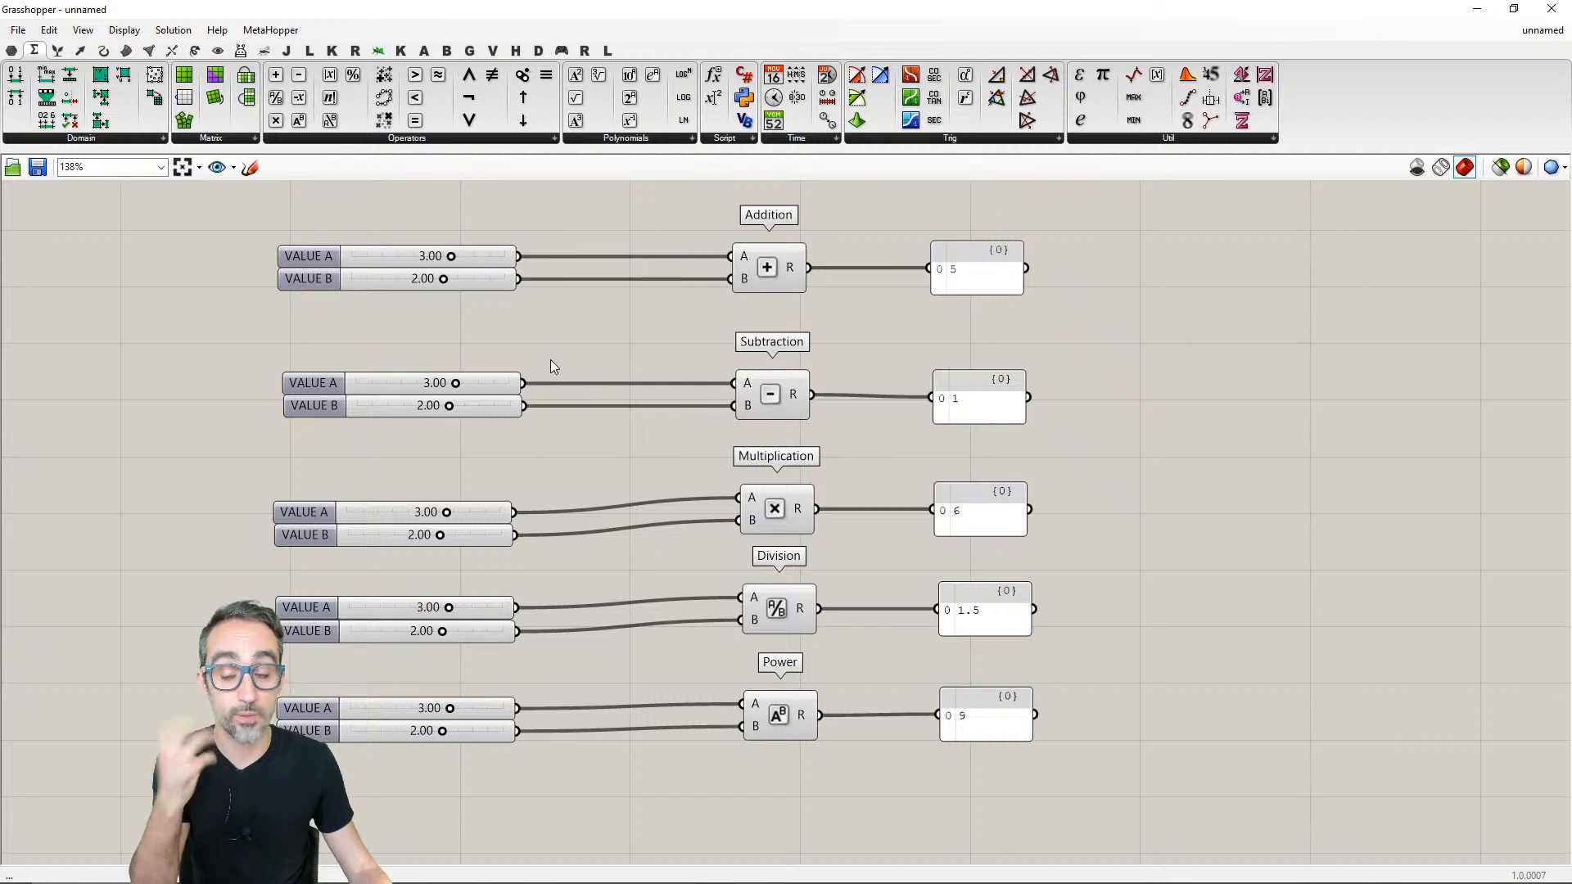
- Set the VALUE A sliders beside Addition and Subtraction to 6.32
drag(451, 256, 476, 257)
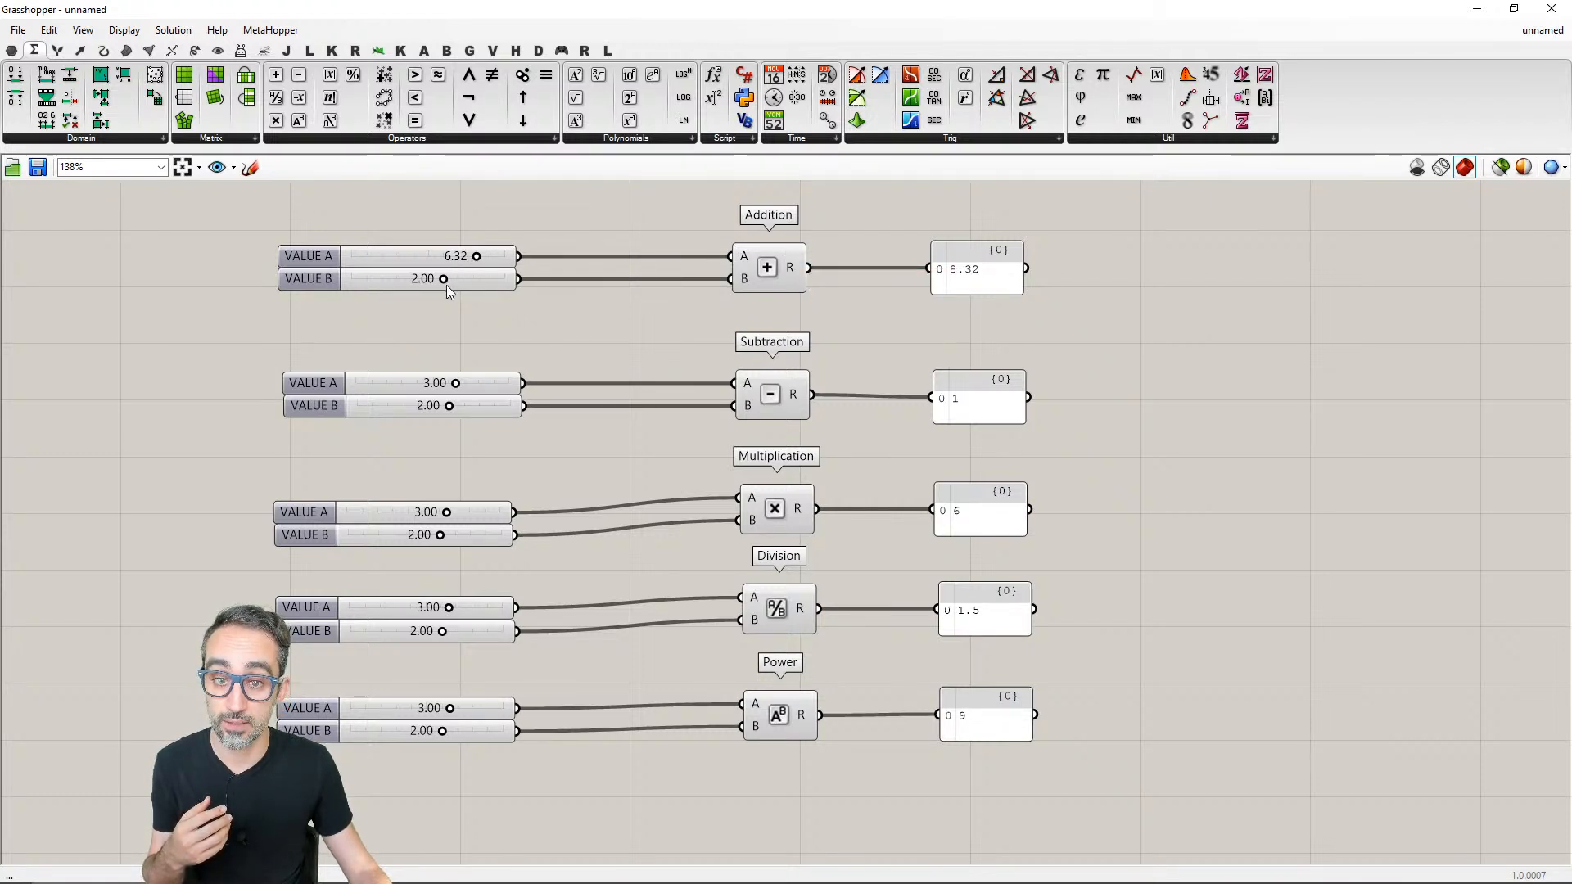
mouse_move(456, 384)
mouse_down()
mouse_move(488, 390)
mouse_move(458, 391)
mouse_up()
double_click(435, 383)
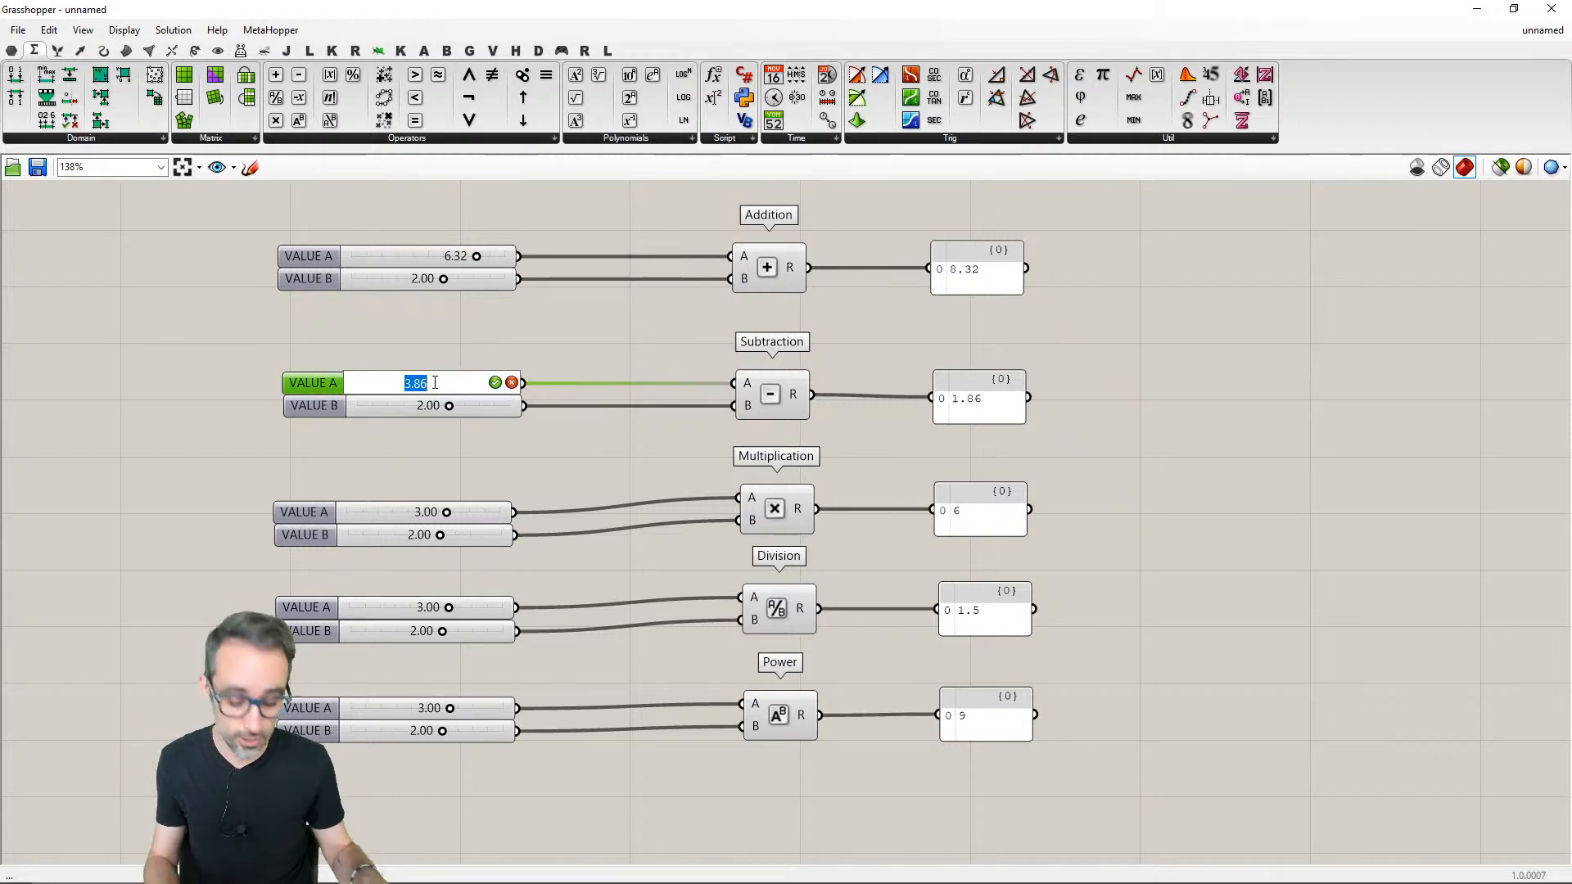
text(6.32)
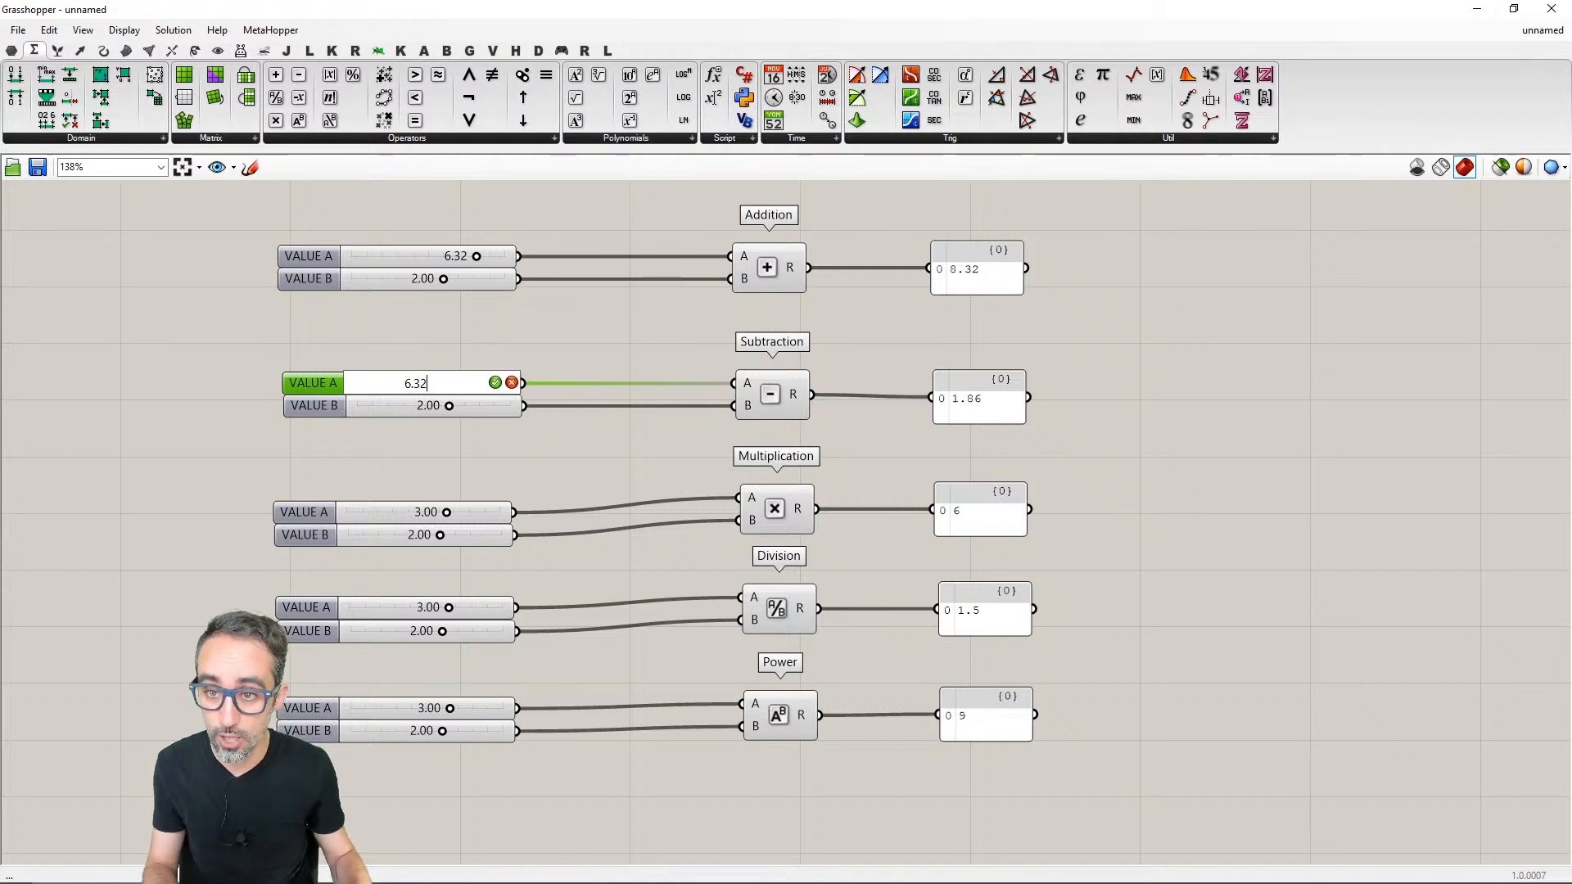
key(Return)
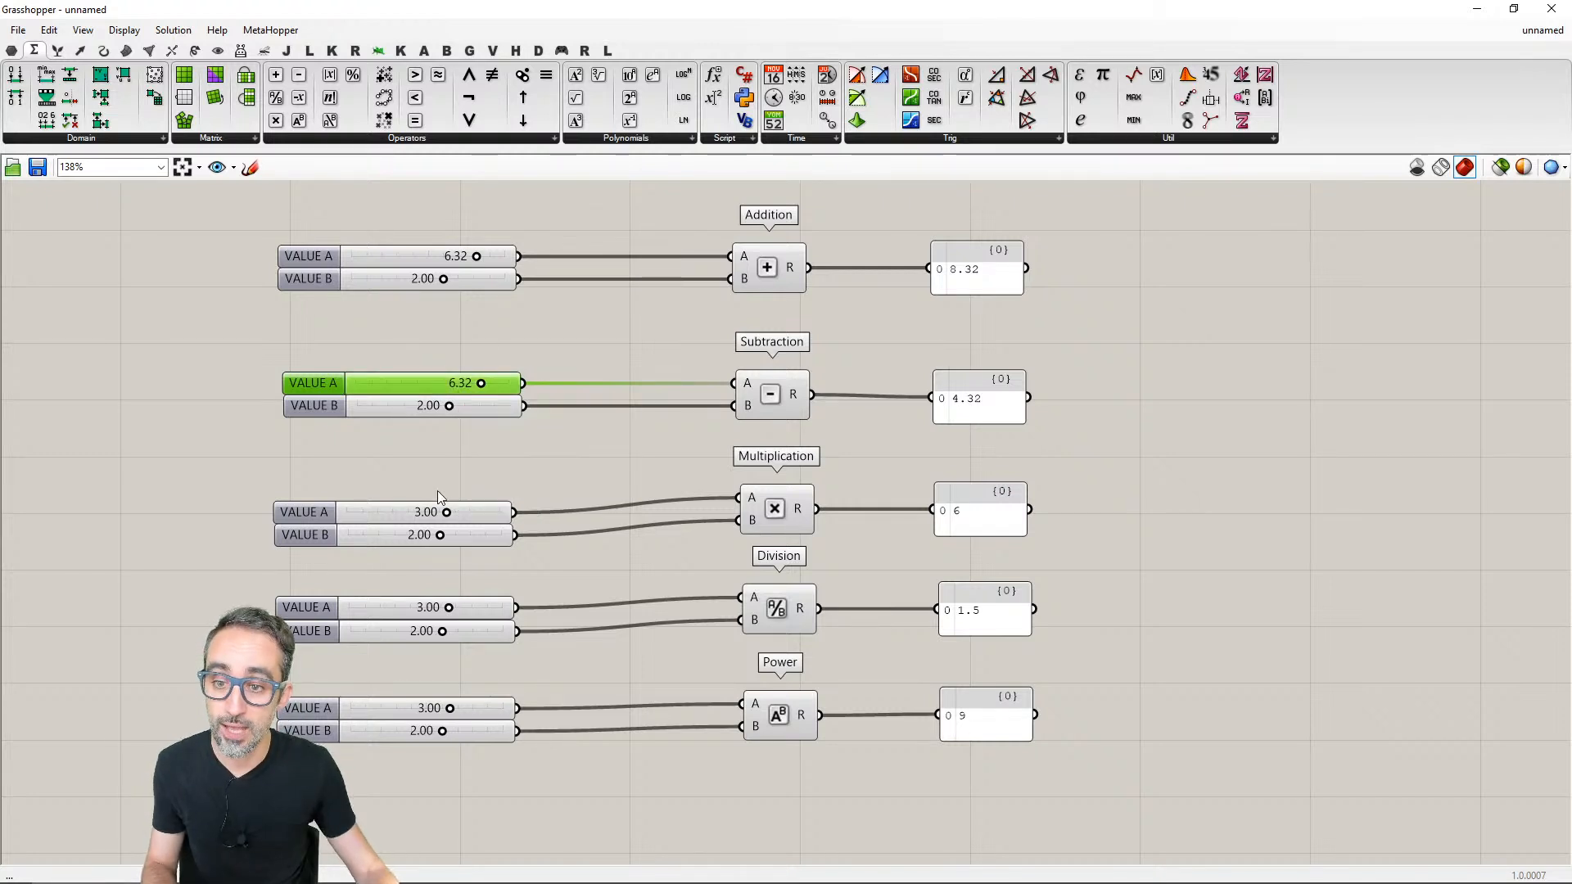
- Set the VALUE A sliders beside Multiplication, Division and Power to 6.32
double_click(458, 511)
key(BackSpace)
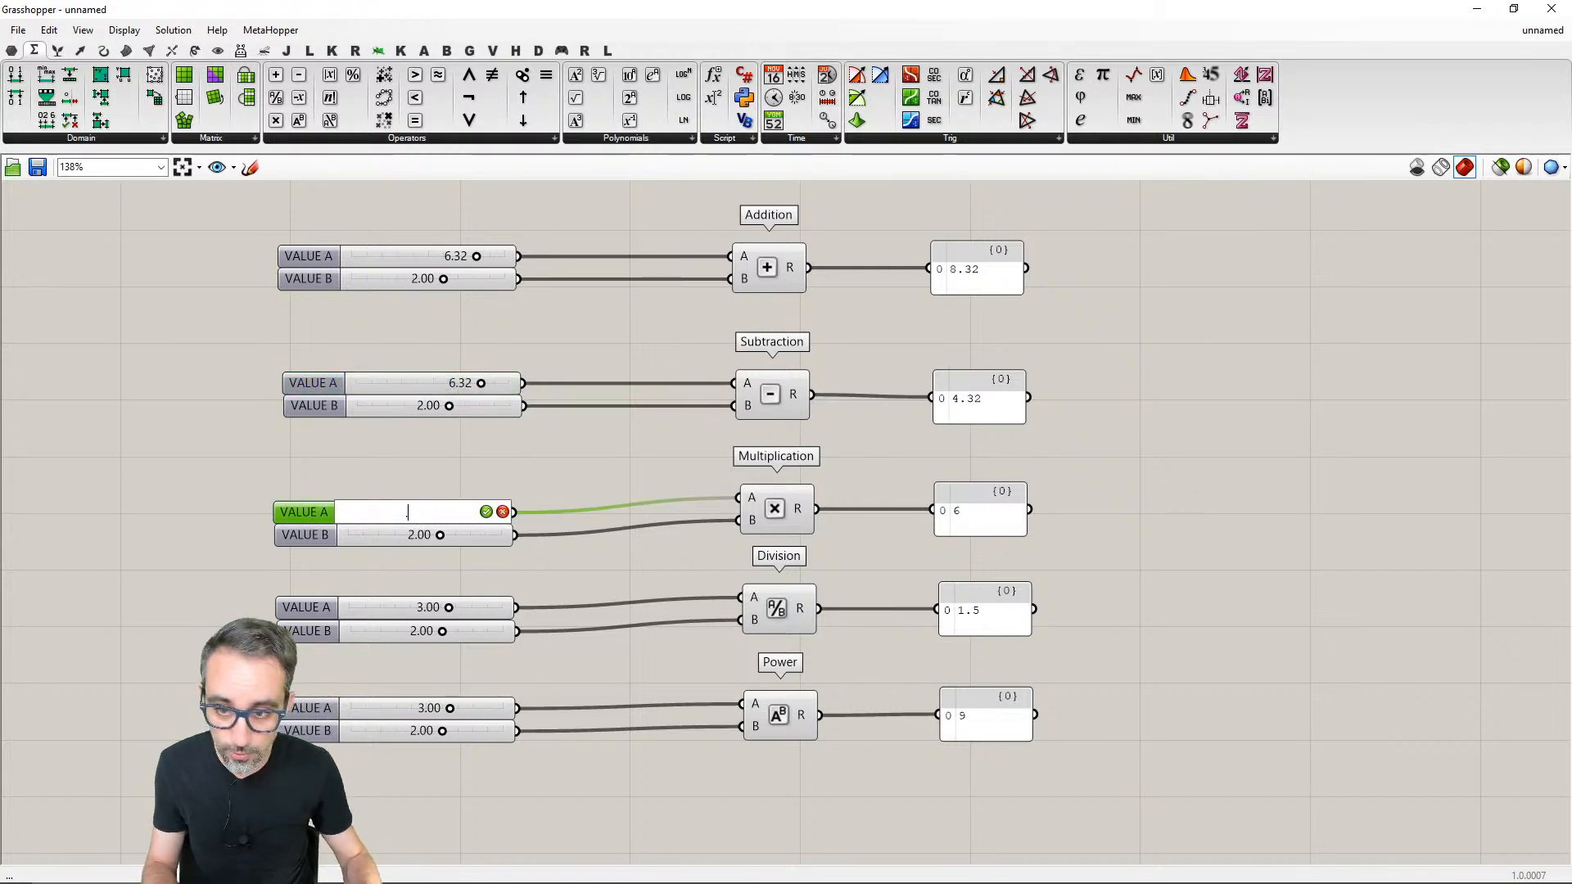
text(6.32)
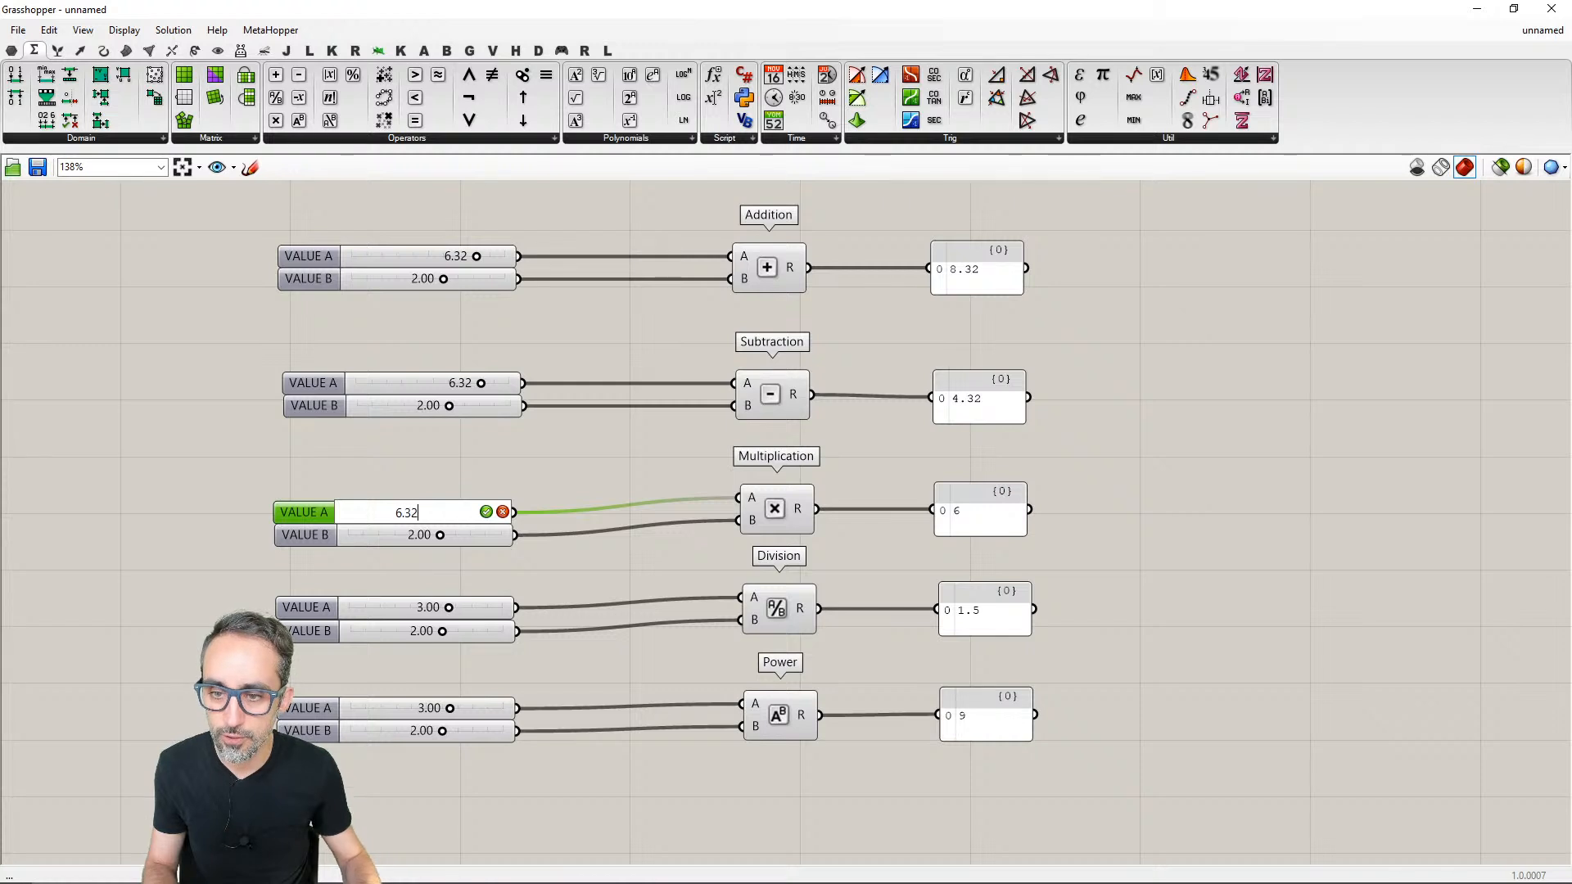
key(Return)
double_click(488, 609)
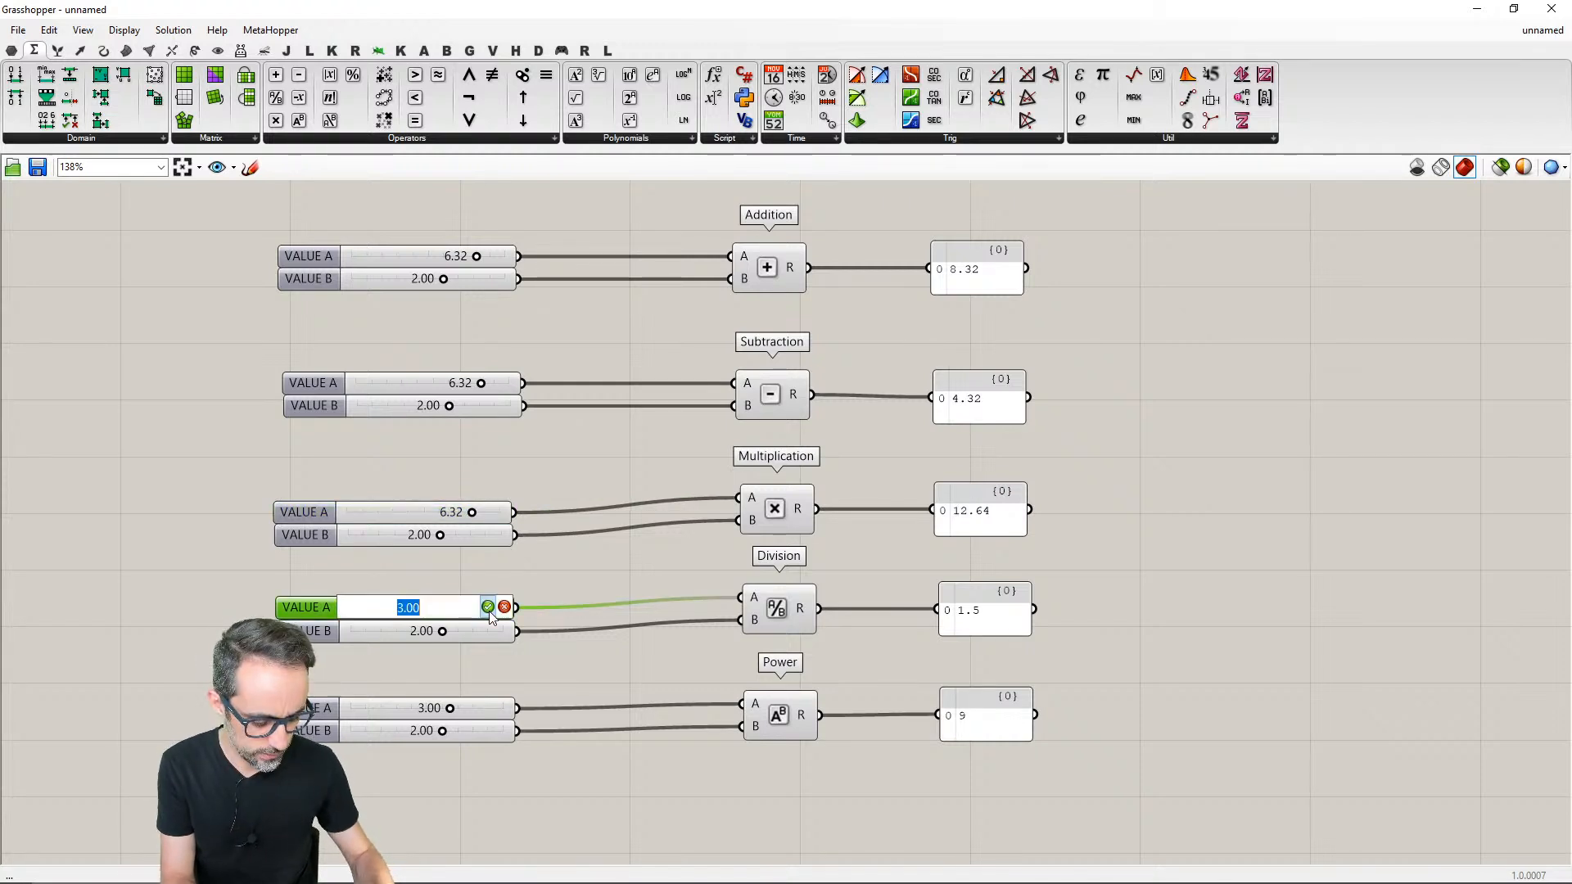
text(6.32)
key(Return)
double_click(480, 707)
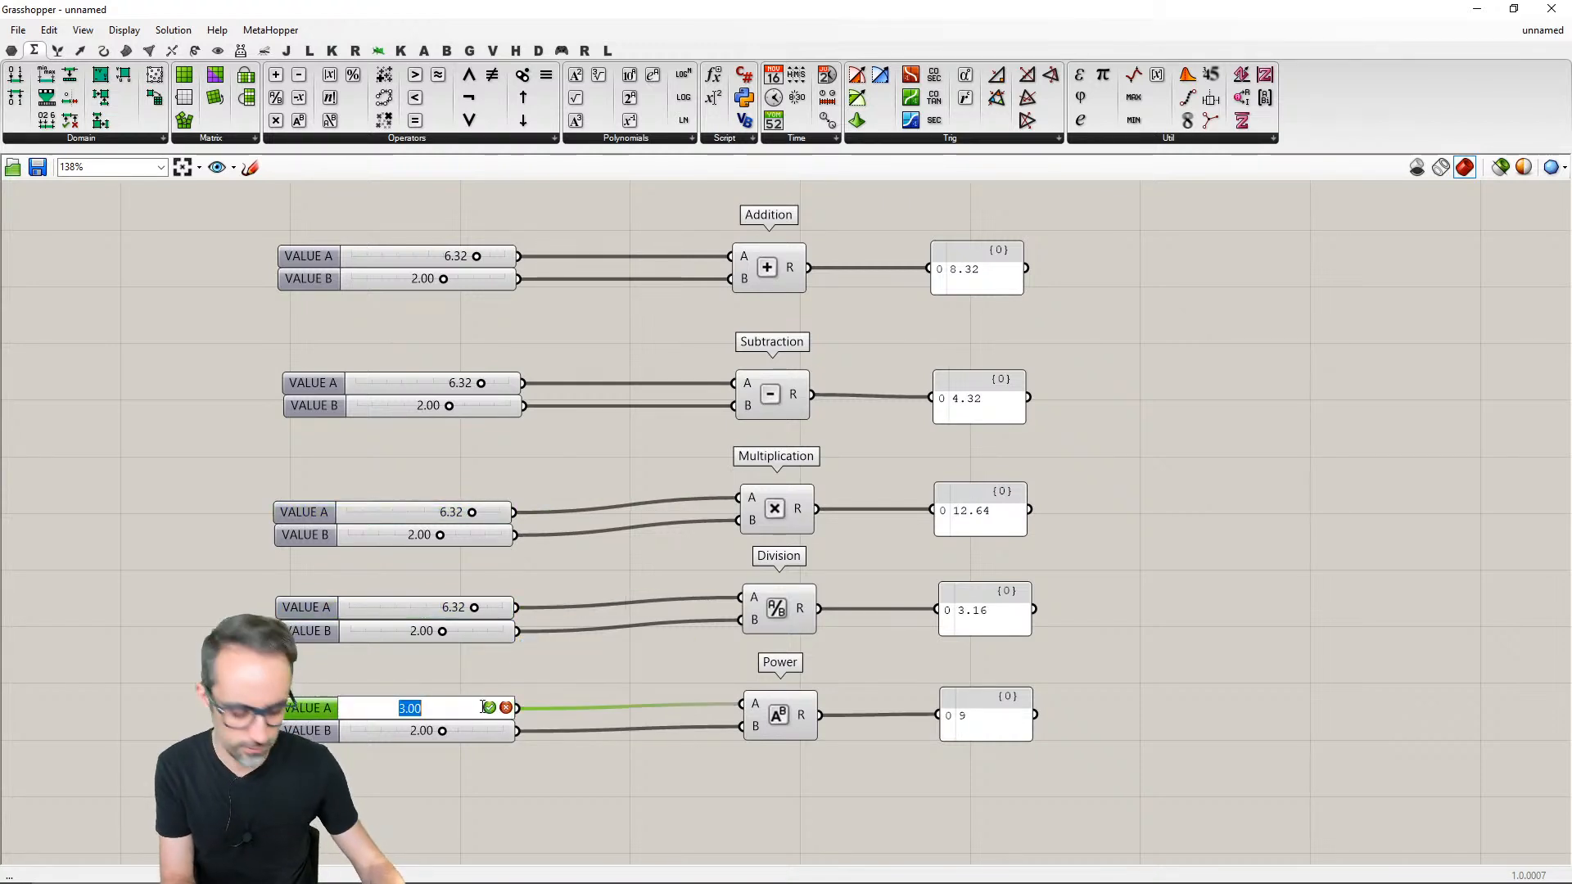
text(6.32)
key(Return)
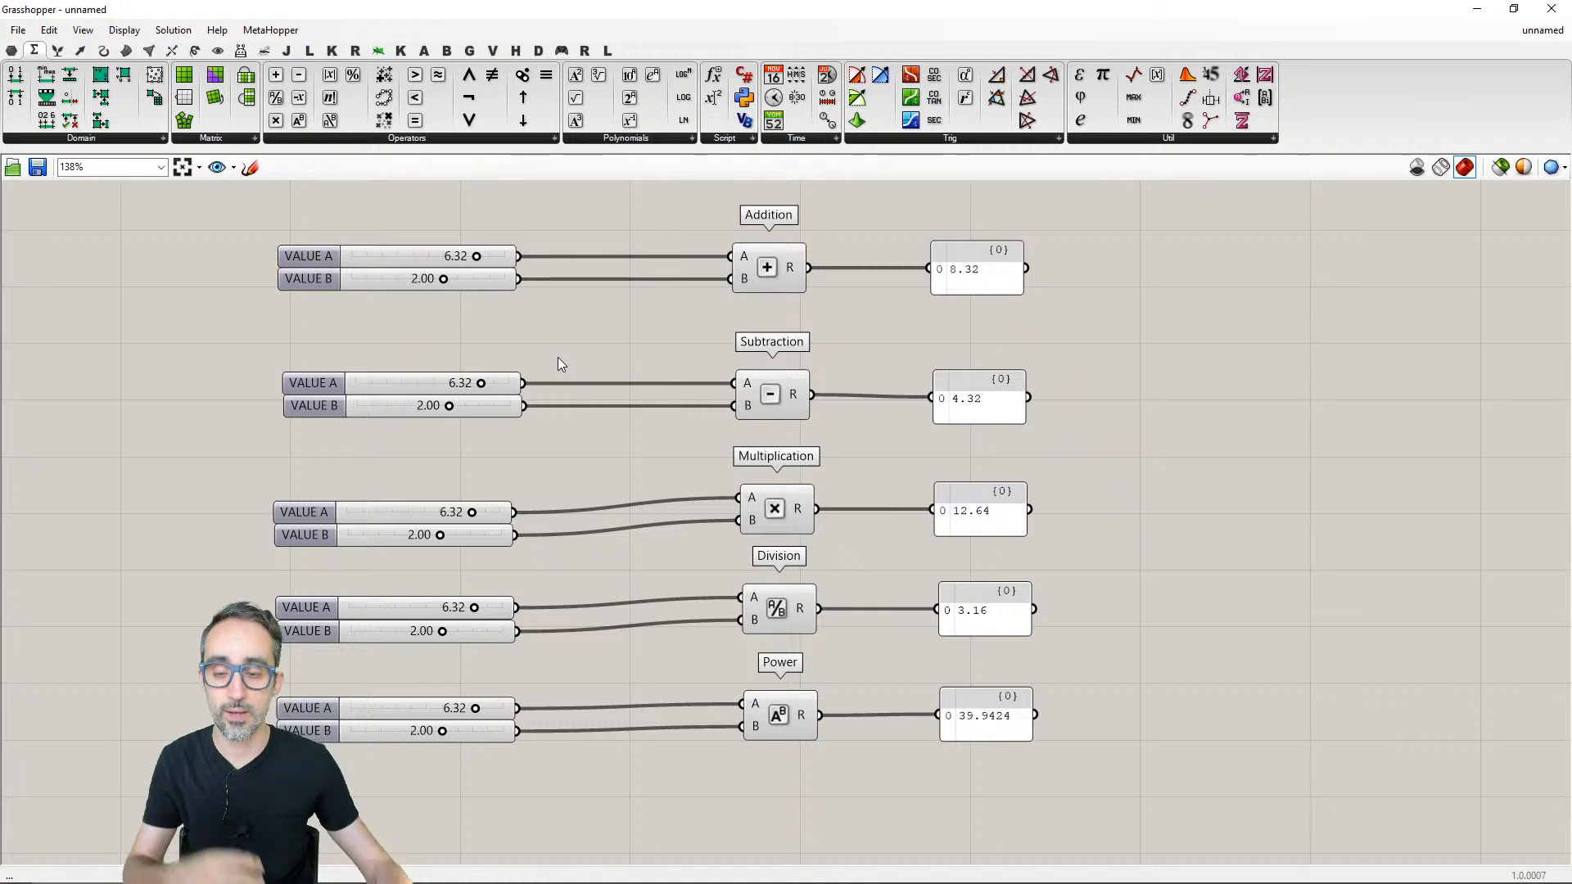
- Delete the slider pairs beside Subtraction, Multiplication, Division and Power, keeping only the pair beside Addition
drag(560, 332, 463, 769)
key(Delete)
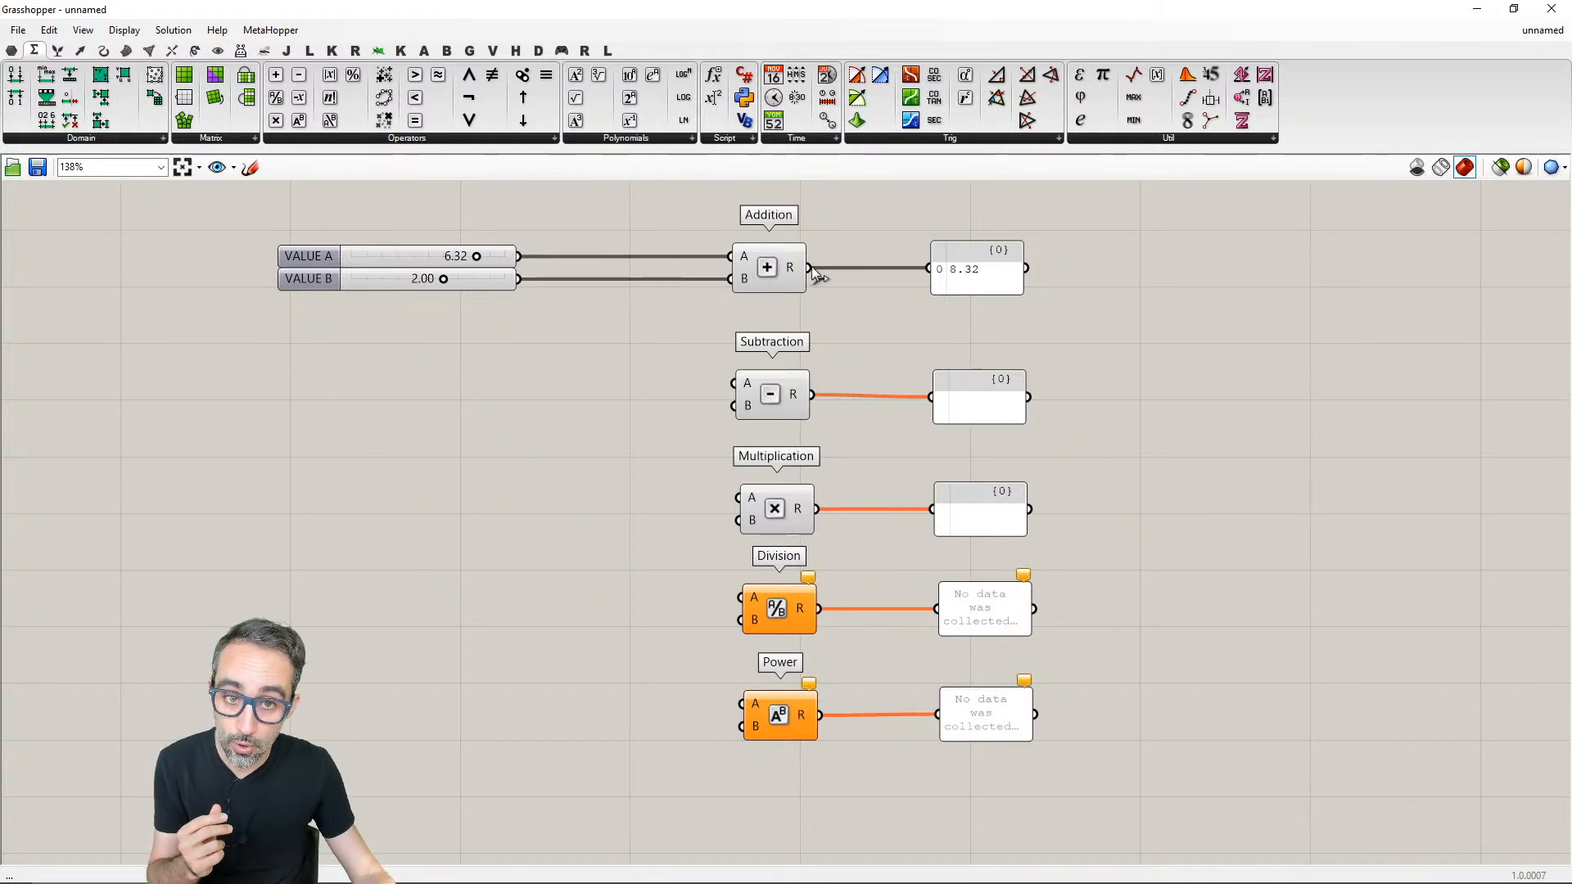
- Try to connect Addition's R output to the panel beside Subtraction, and undo that connection
drag(810, 269, 931, 398)
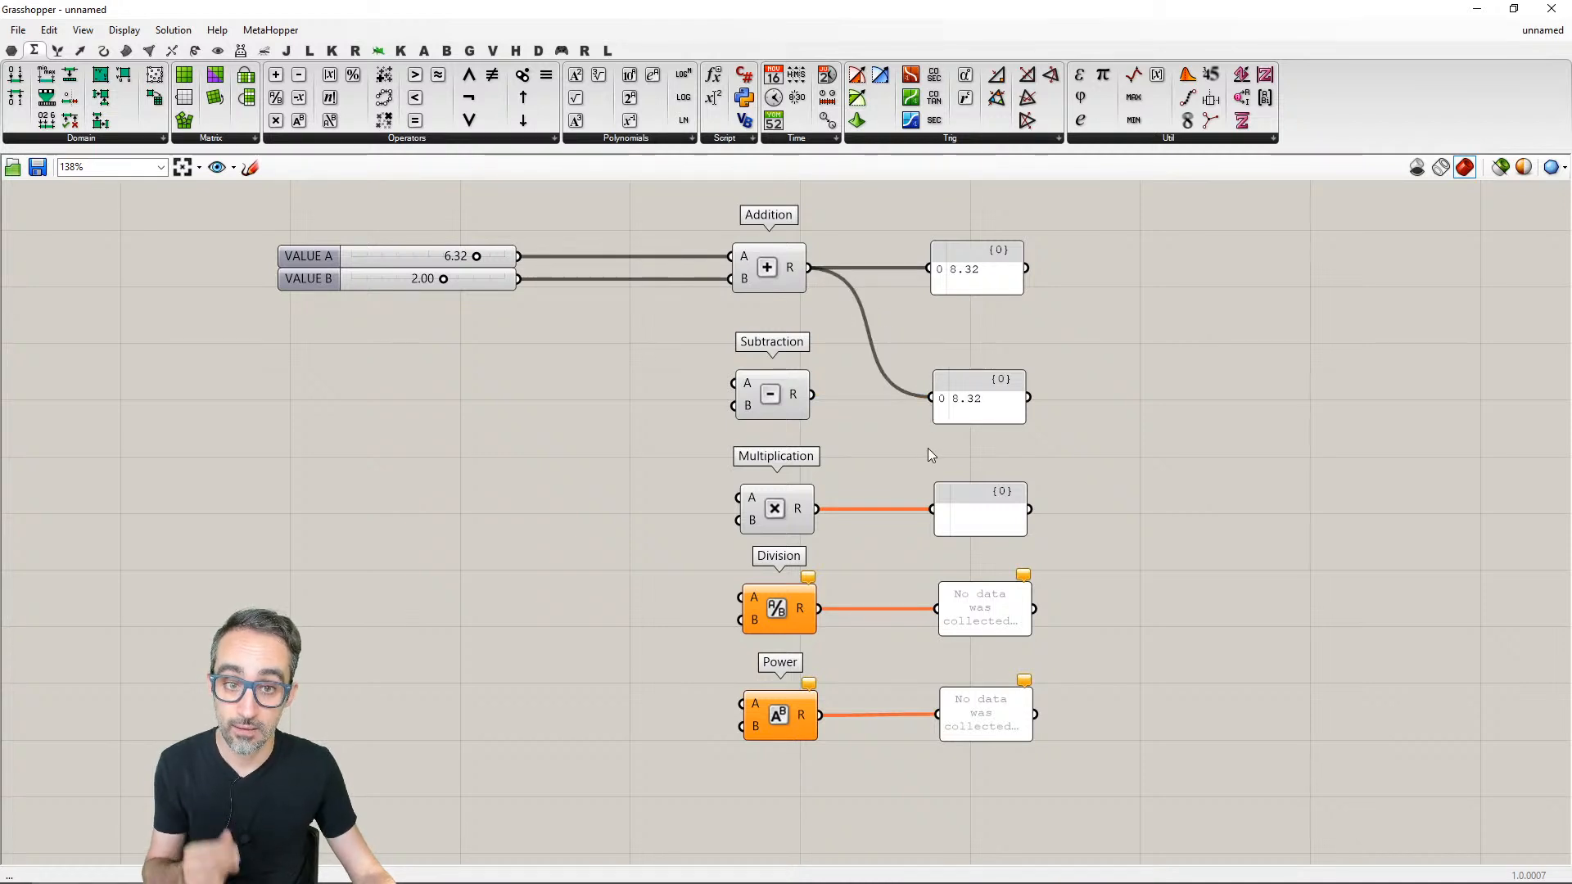
key(ctrl+z)
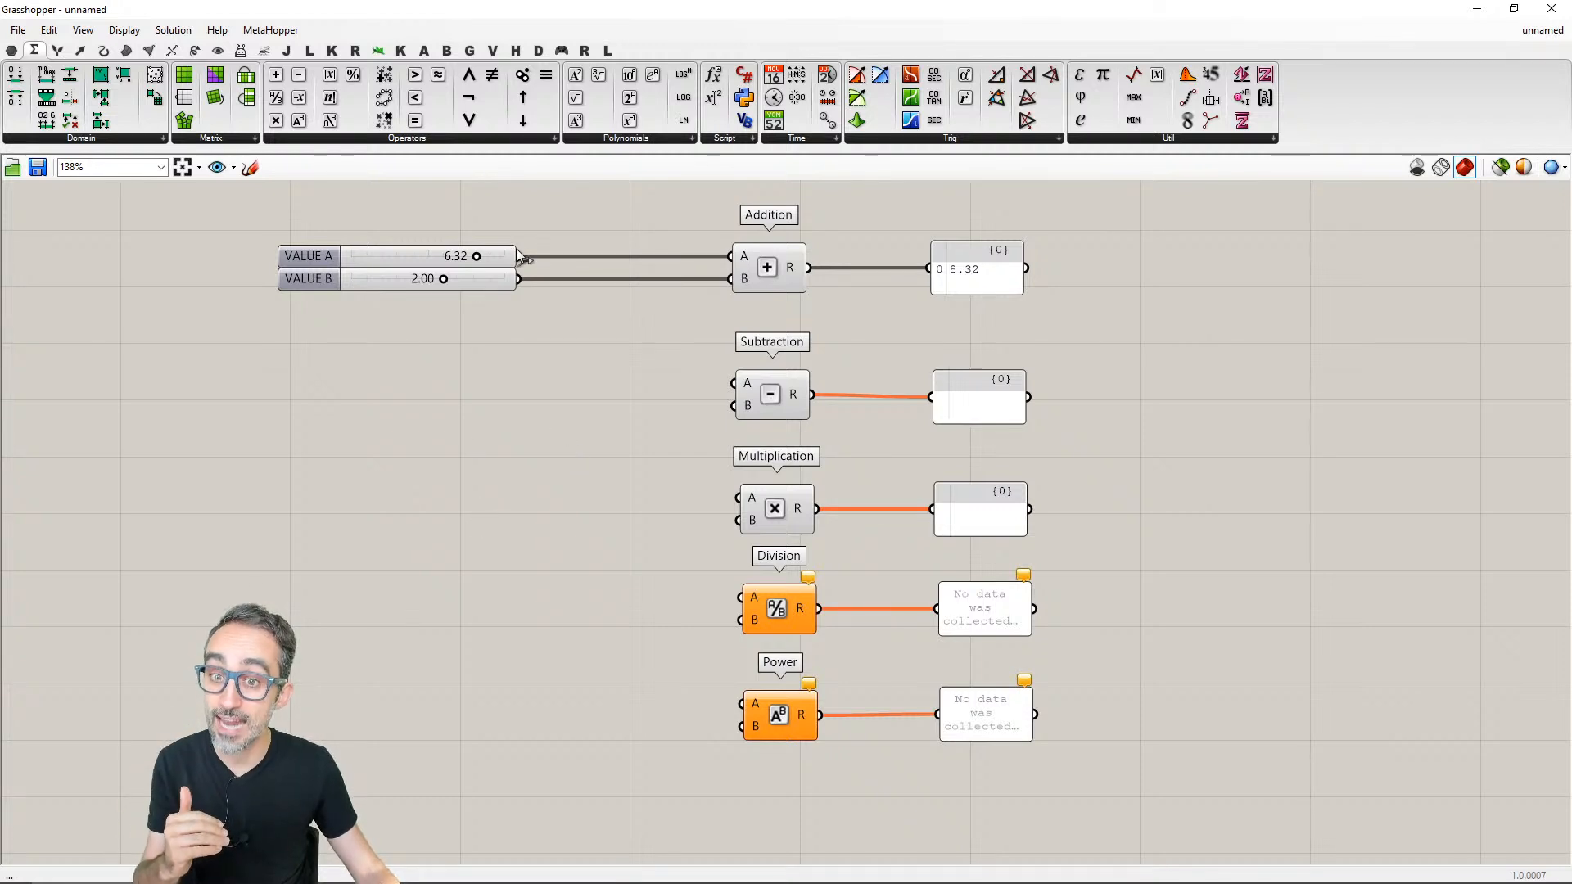
- Connect the remaining VALUE A slider to the A inputs of Subtraction, Multiplication, Division and Power
drag(519, 256, 735, 383)
drag(519, 257, 738, 497)
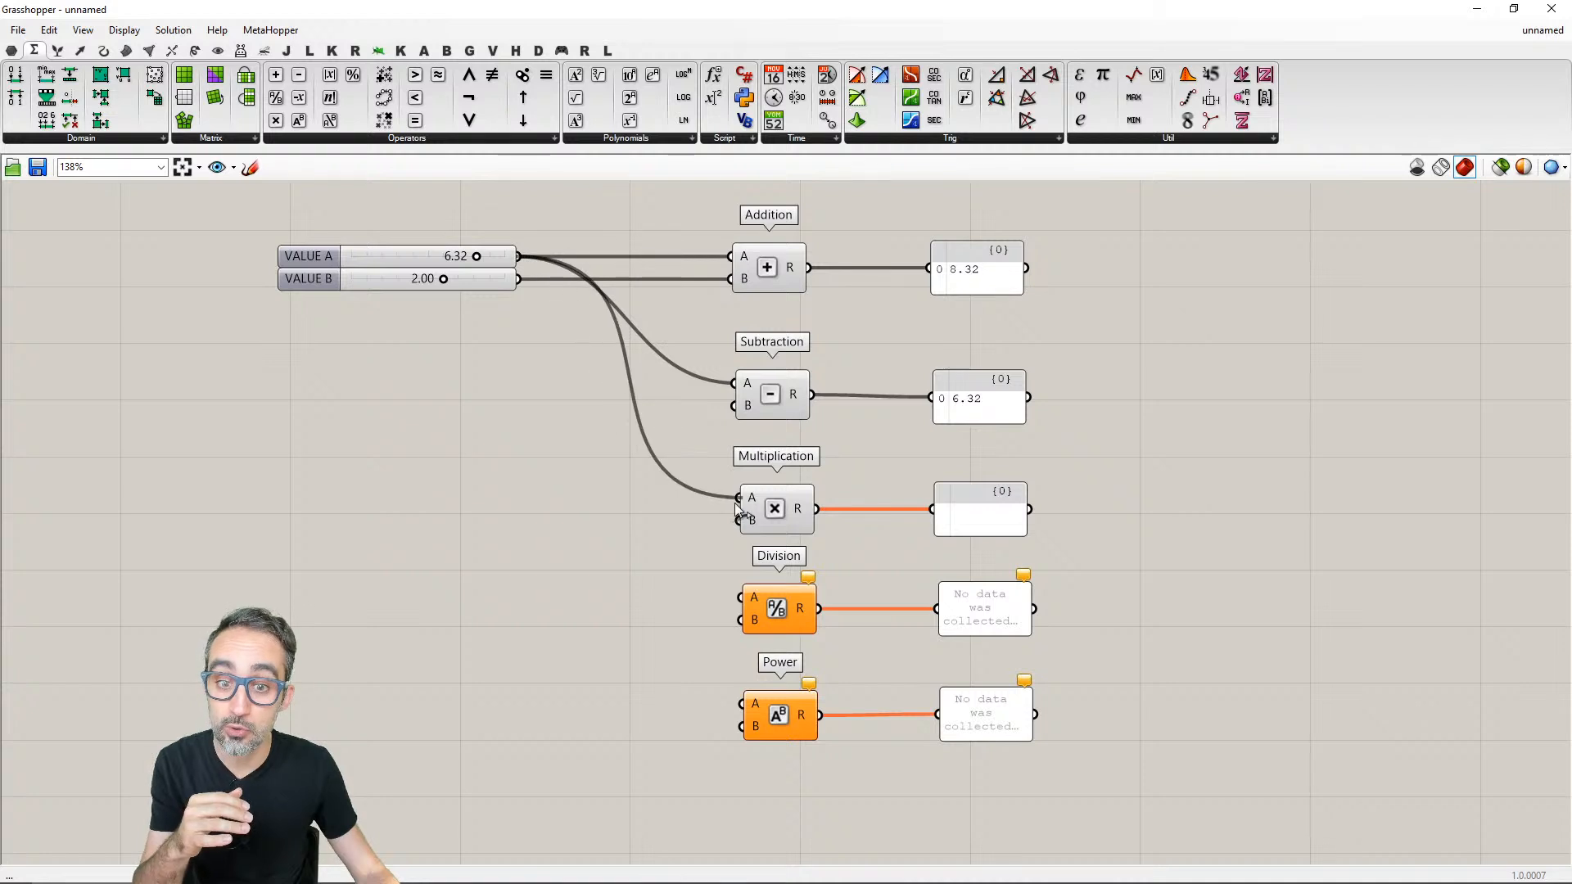
drag(519, 257, 741, 597)
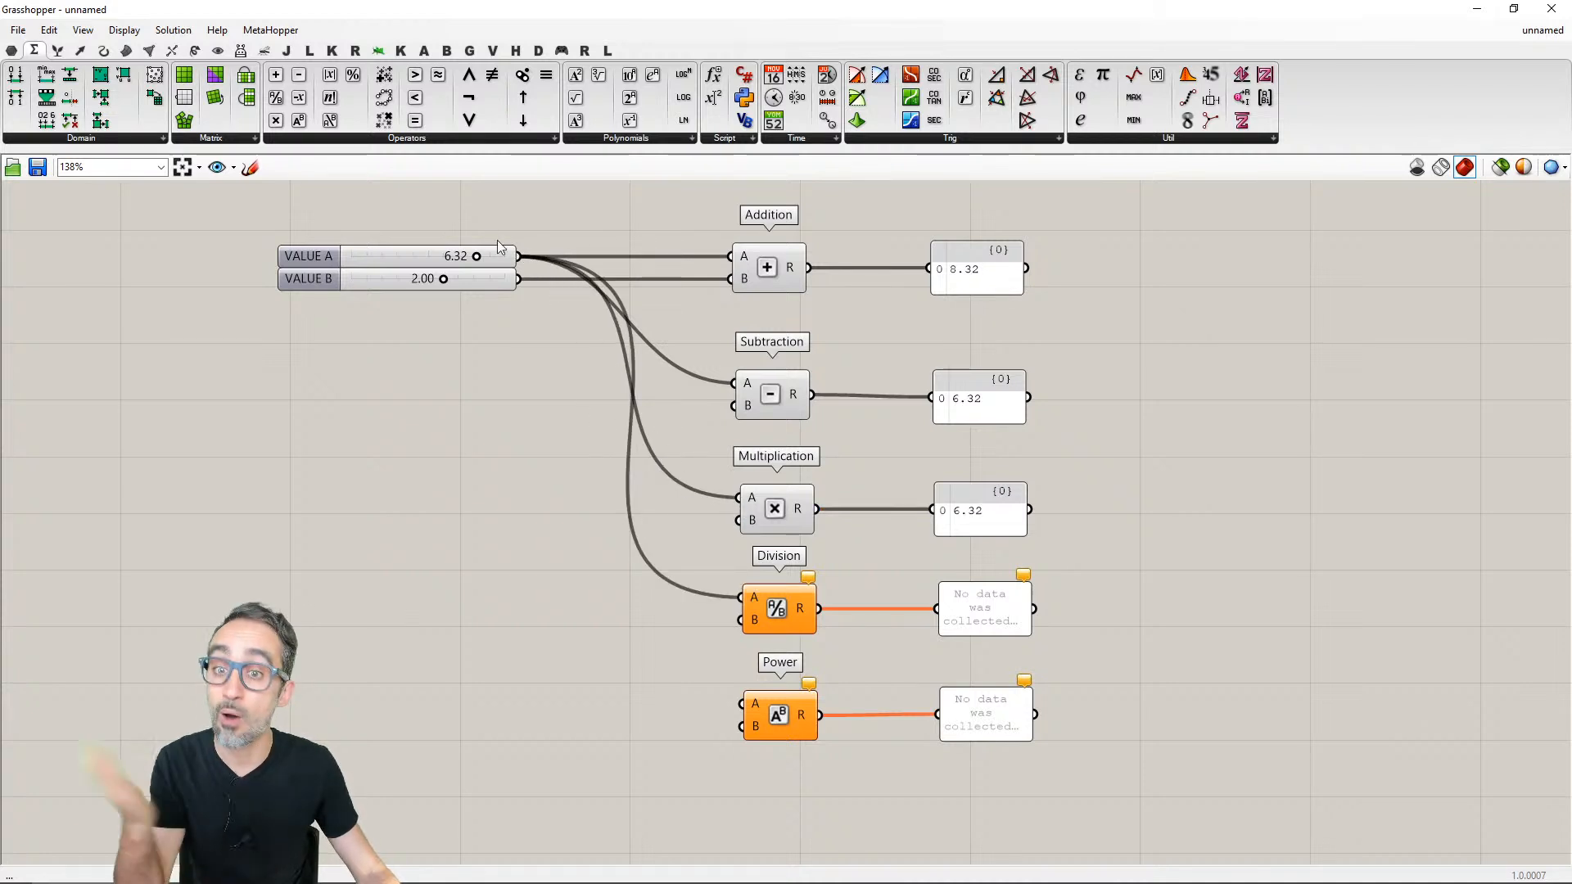
drag(519, 256, 741, 703)
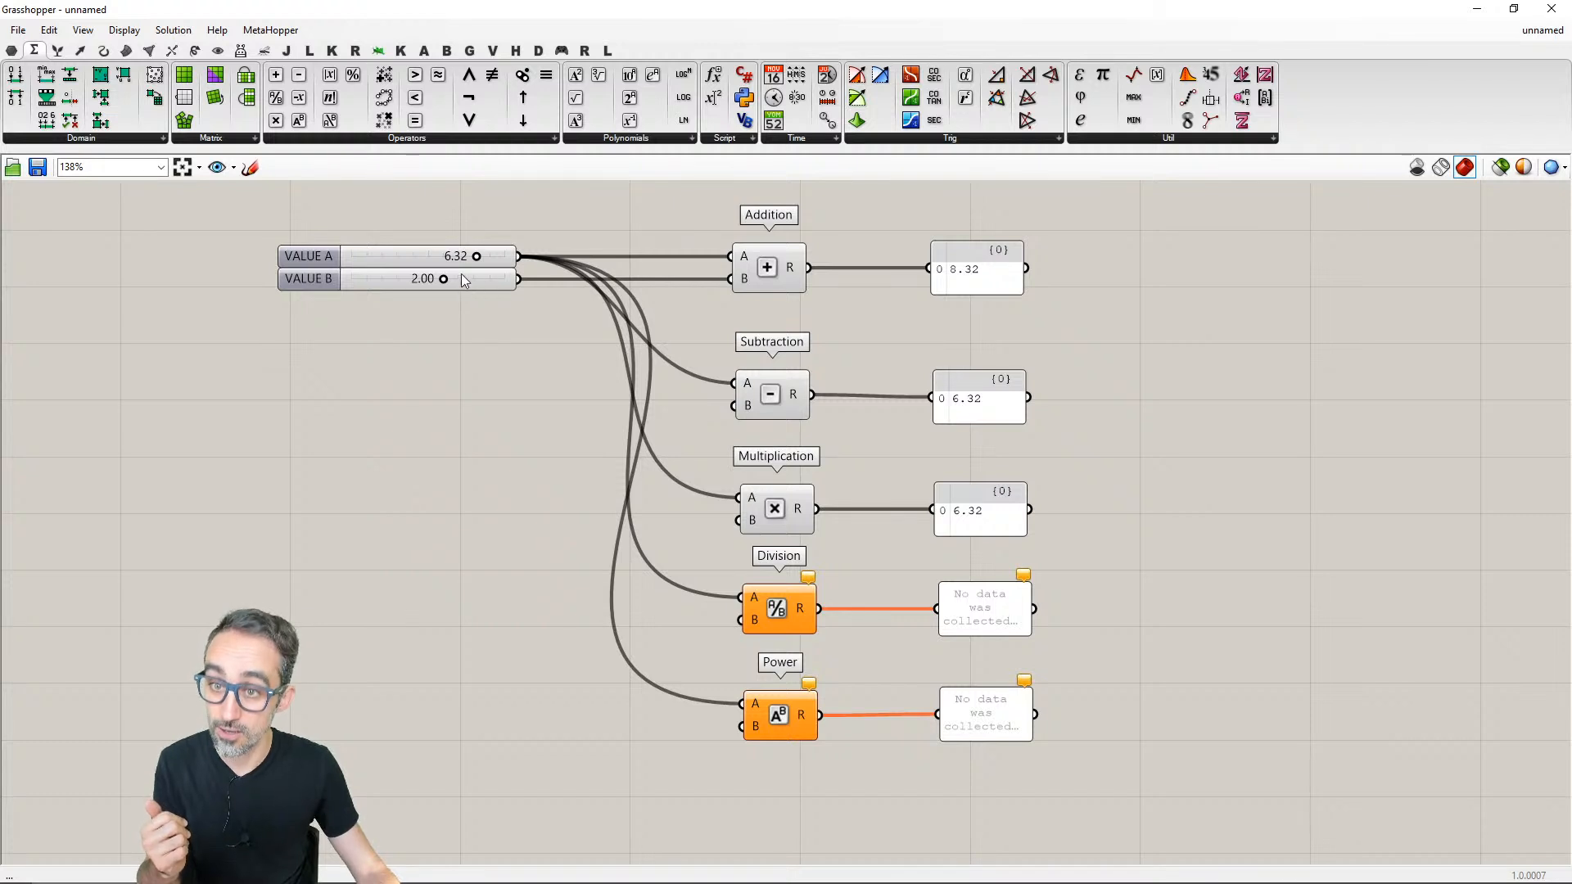
- Connect the remaining VALUE B slider to the B inputs of Subtraction, Multiplication, Division and Power
drag(518, 280, 734, 405)
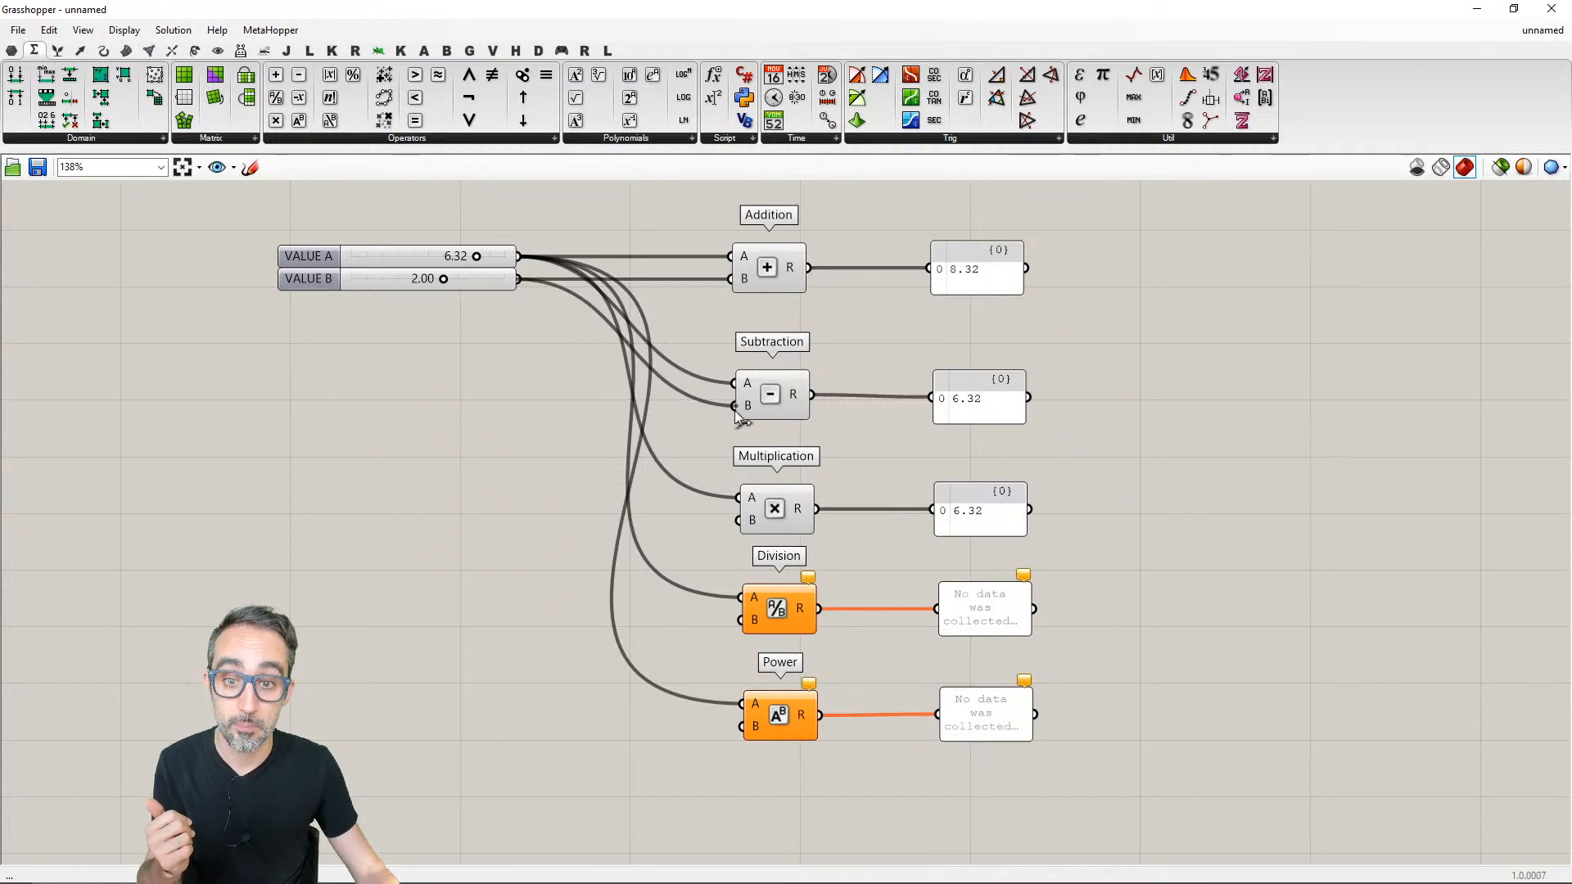
drag(519, 279, 740, 520)
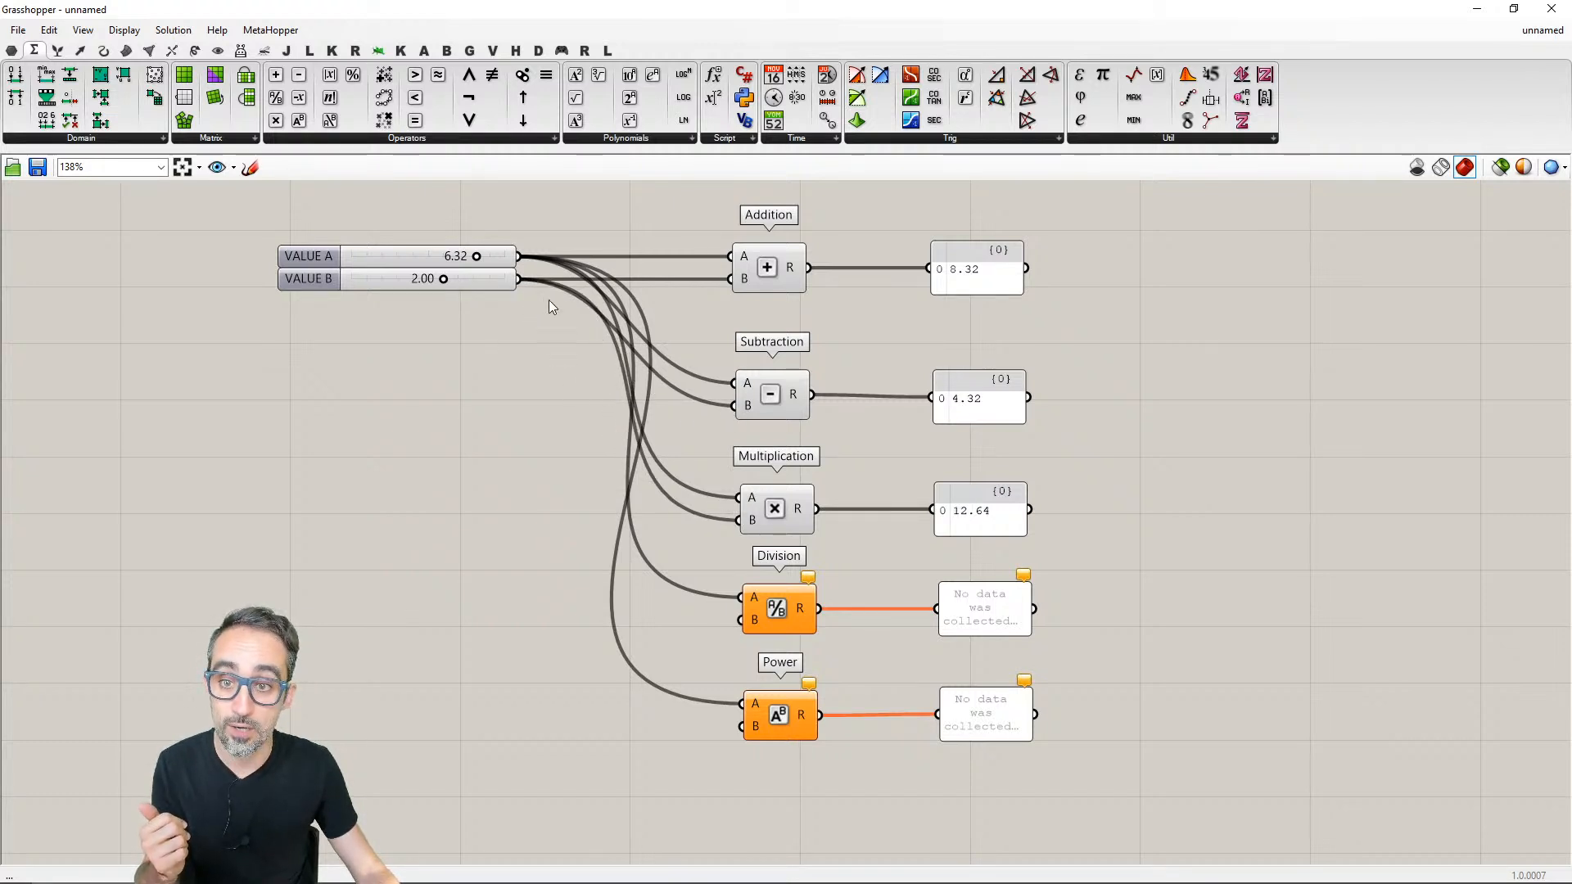
drag(519, 279, 745, 730)
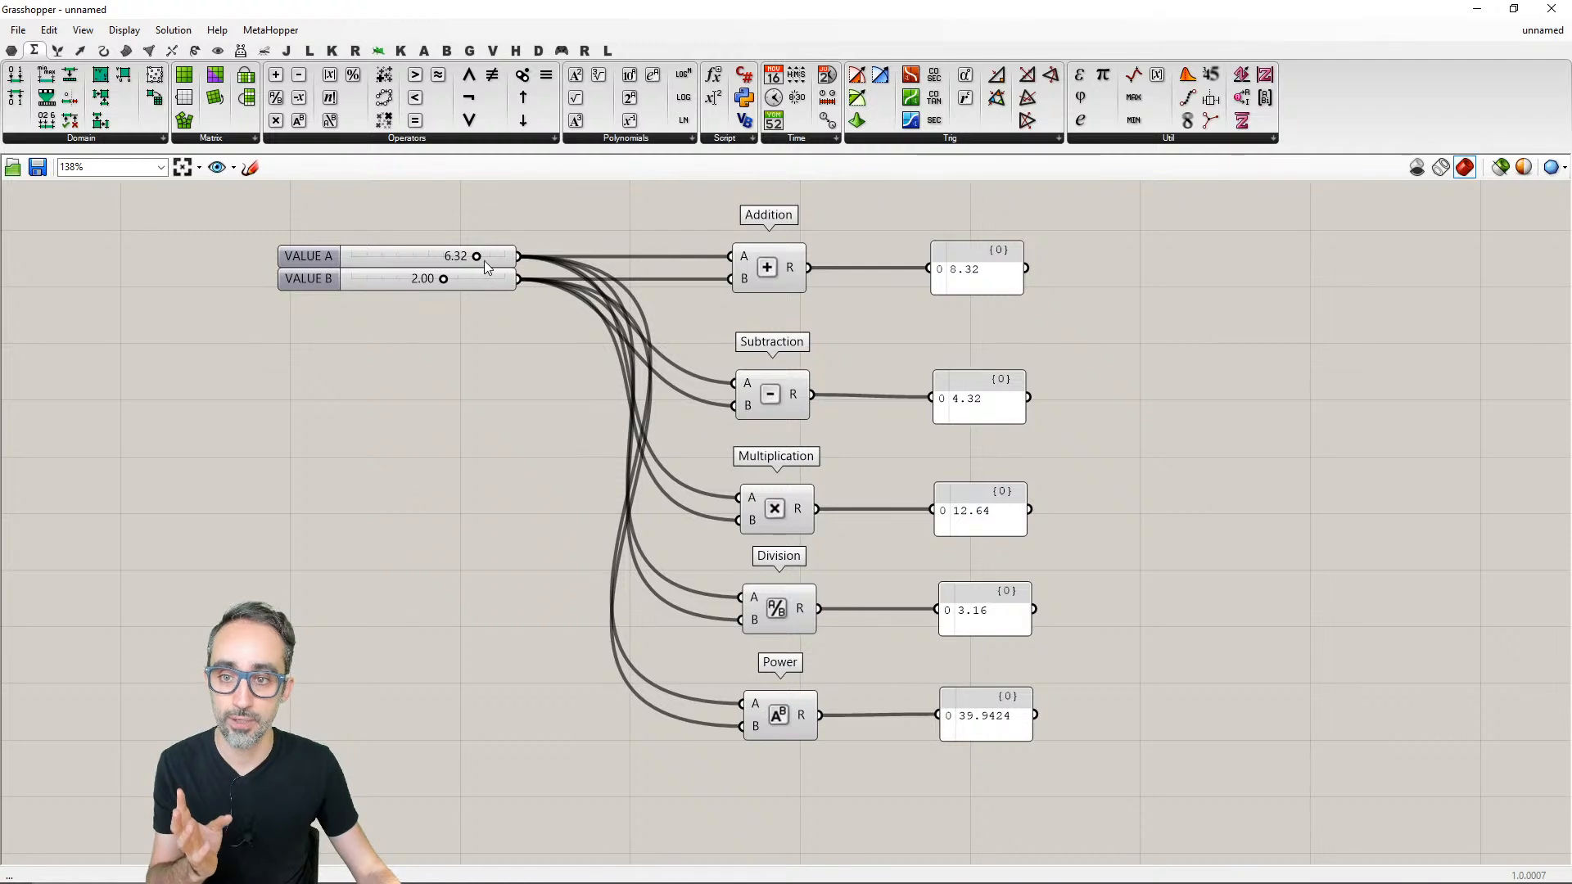
- Vary the shared VALUE A slider through 7.28 and 6.42, ending at 7.17
mouse_move(478, 259)
mouse_down()
mouse_move(451, 257)
mouse_move(484, 257)
mouse_up()
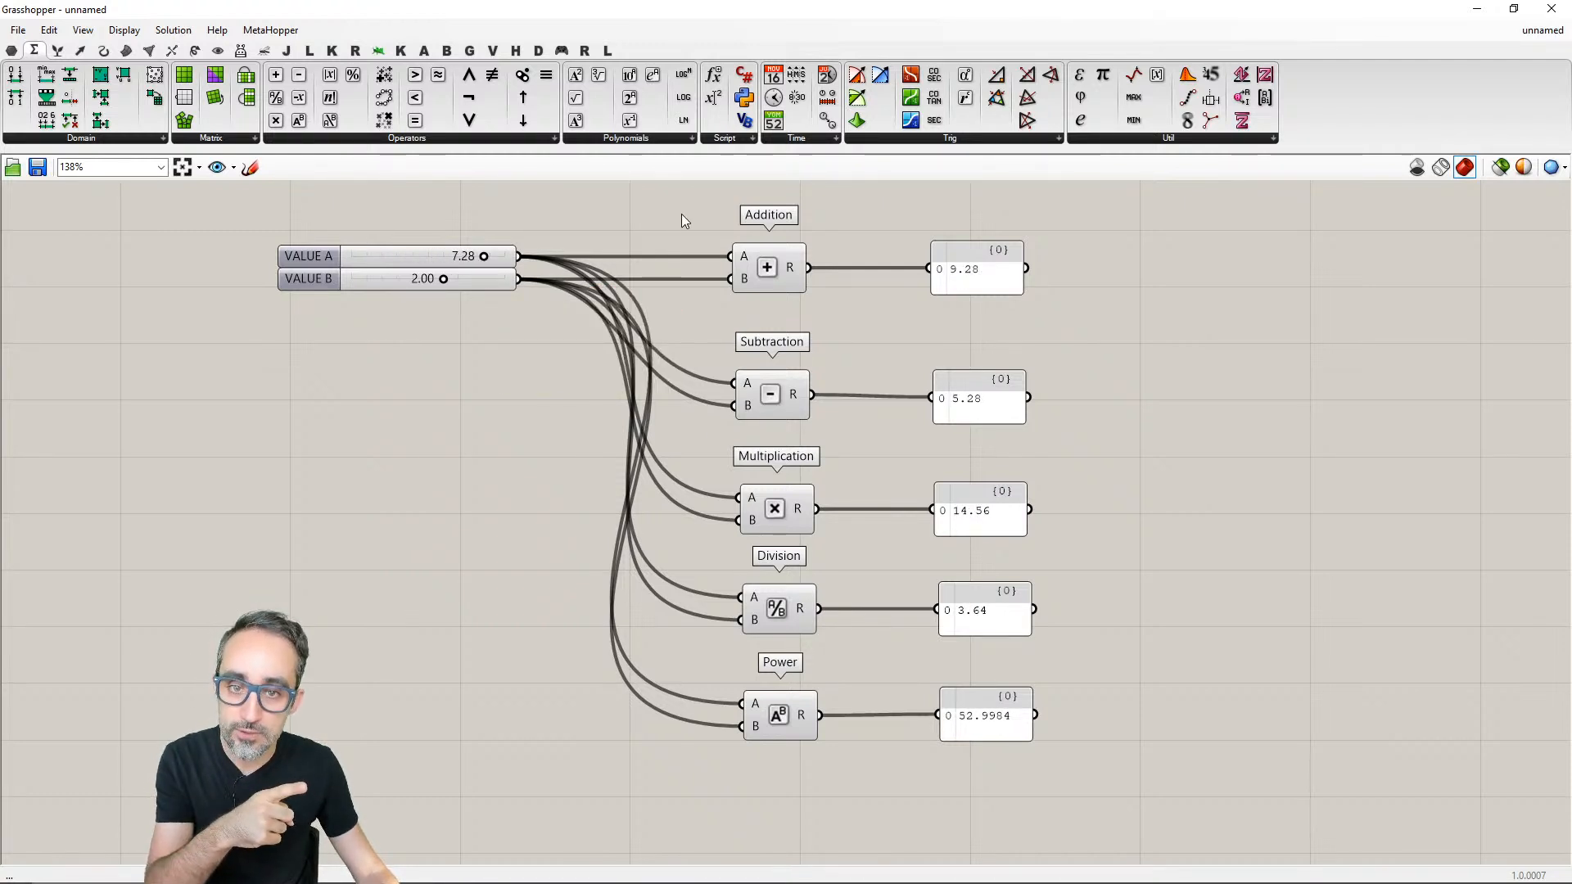
drag(679, 212, 1081, 204)
click(873, 796)
click(1081, 211)
mouse_move(484, 257)
mouse_down()
mouse_move(455, 257)
mouse_move(477, 258)
mouse_up()
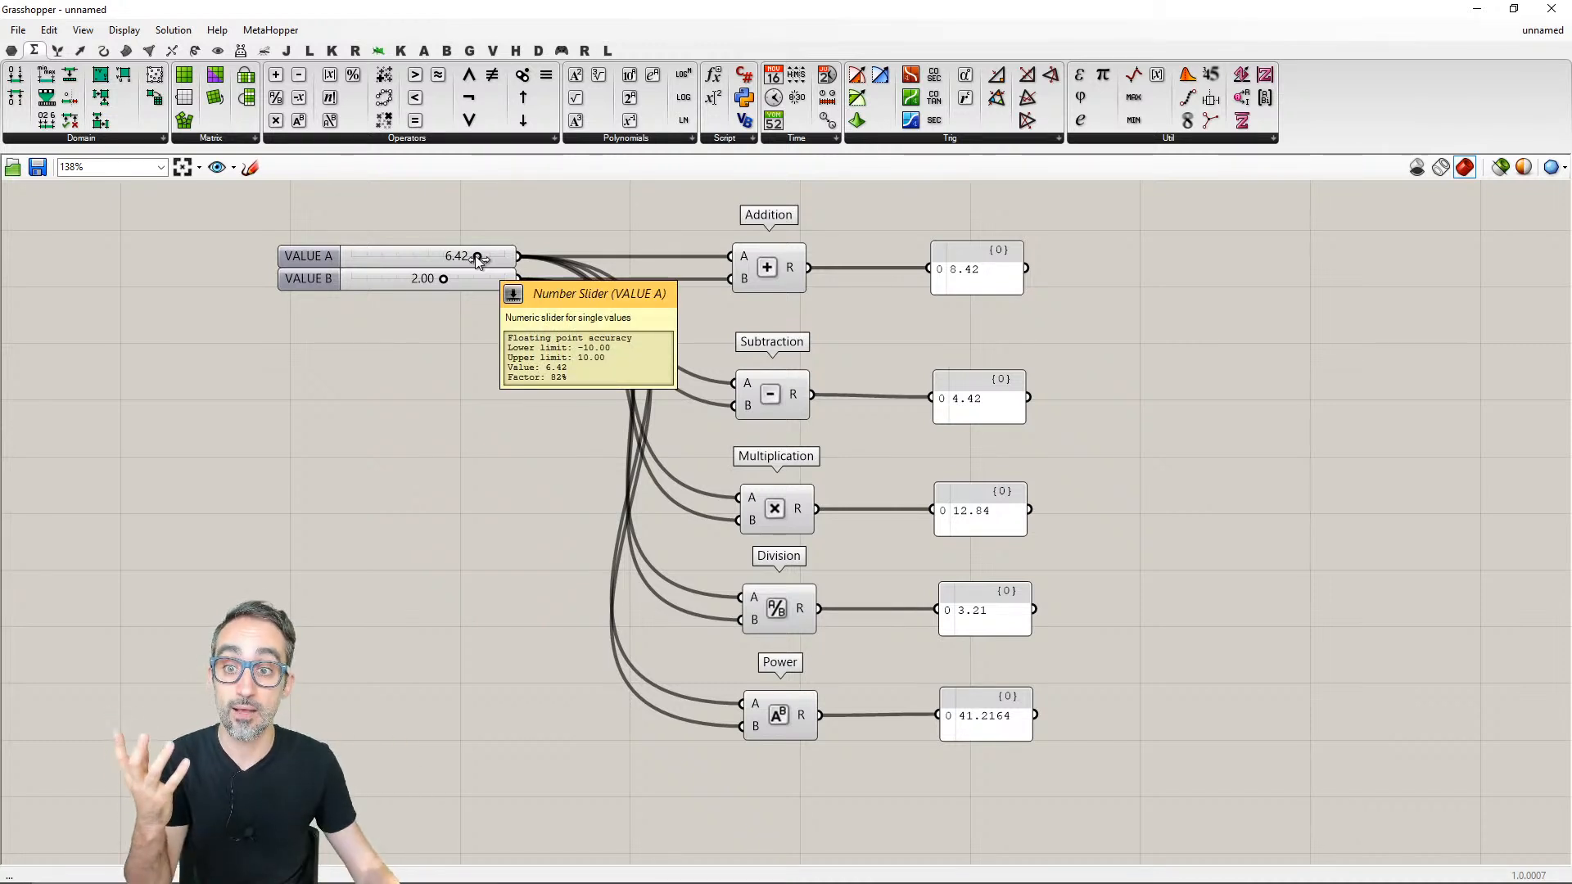
mouse_move(477, 257)
mouse_down()
mouse_move(464, 257)
mouse_move(483, 257)
mouse_up()
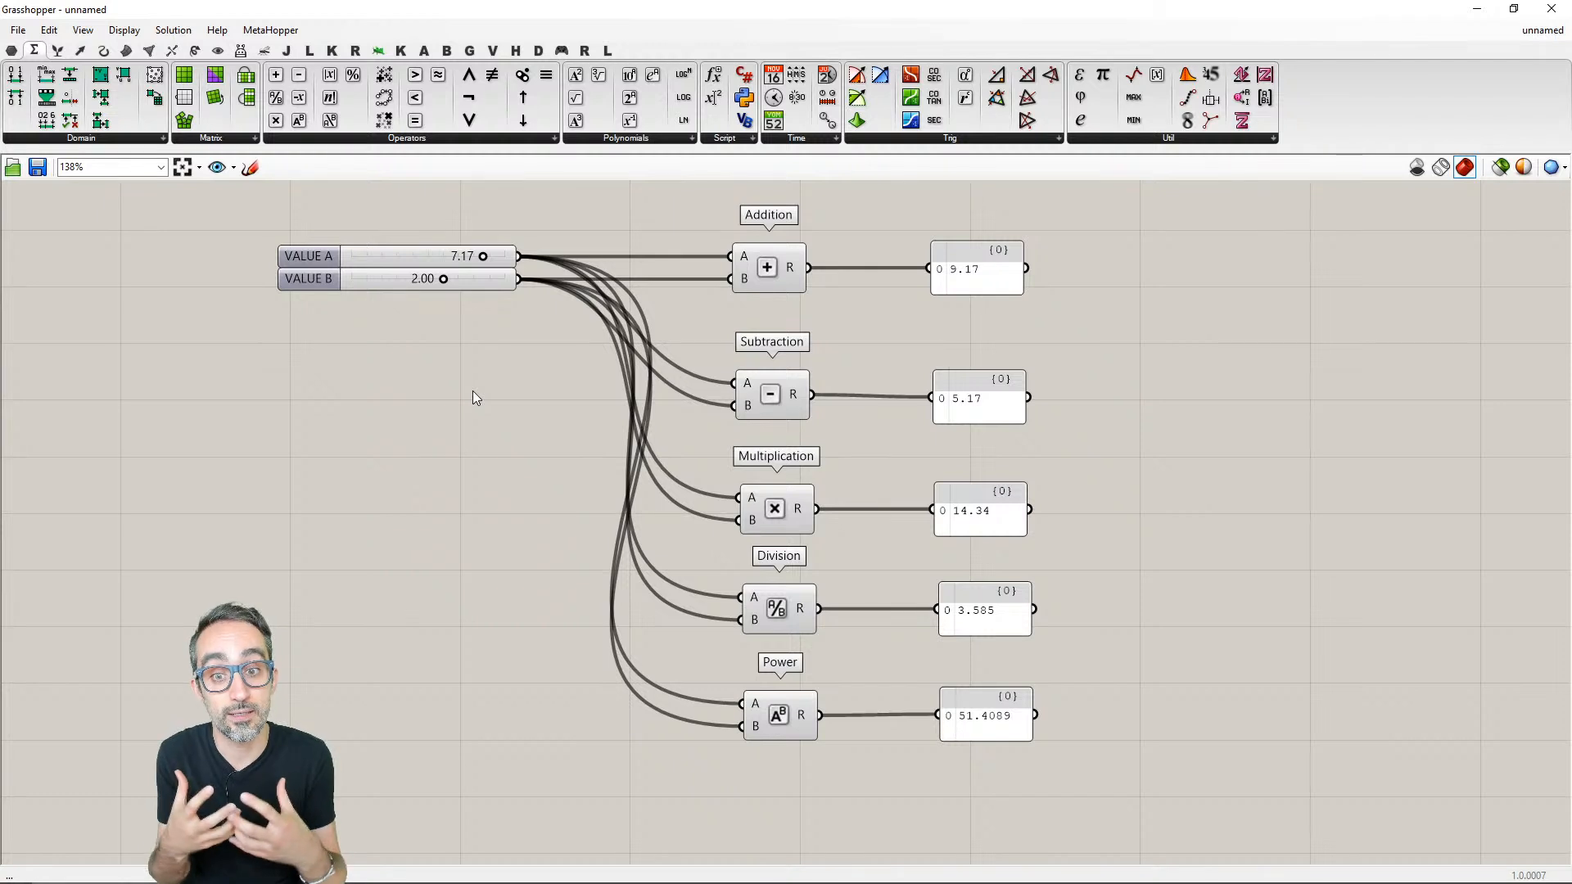
drag(678, 210, 858, 783)
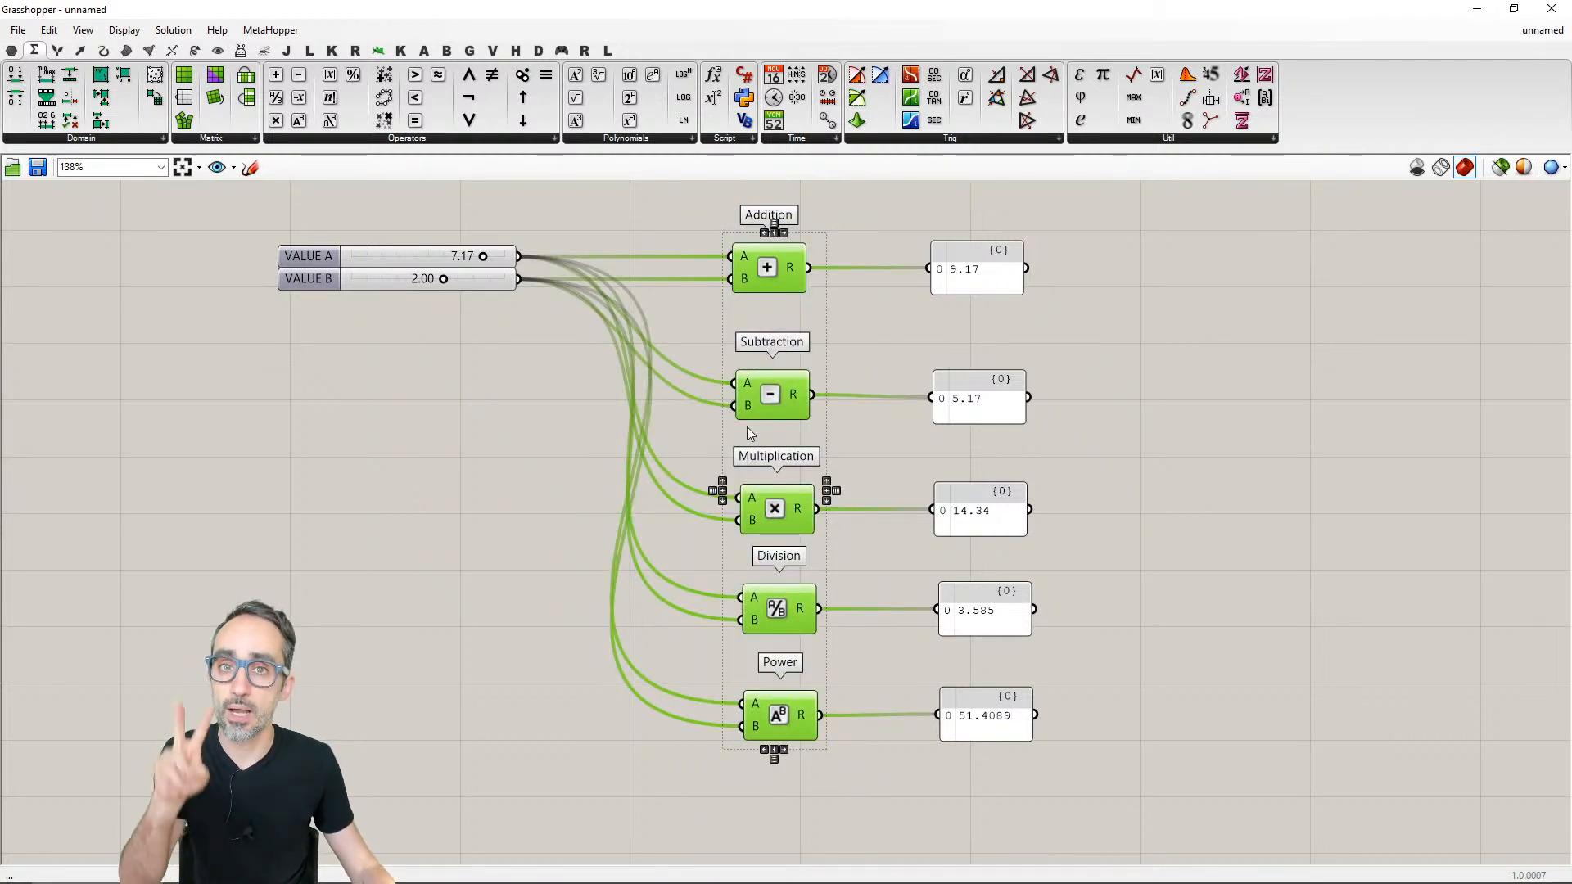
click(557, 335)
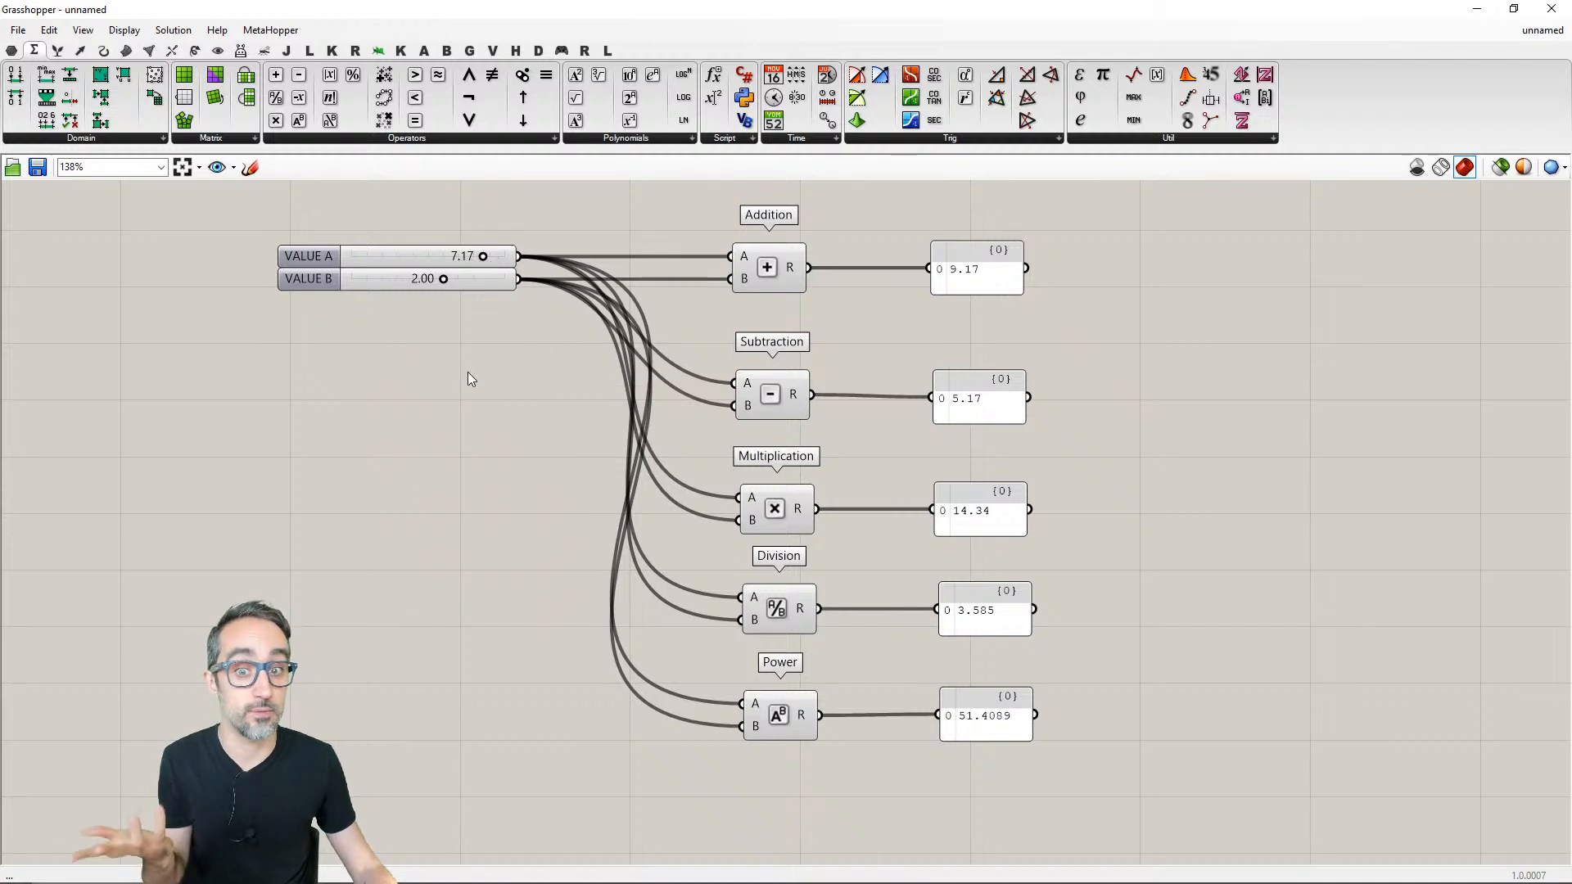
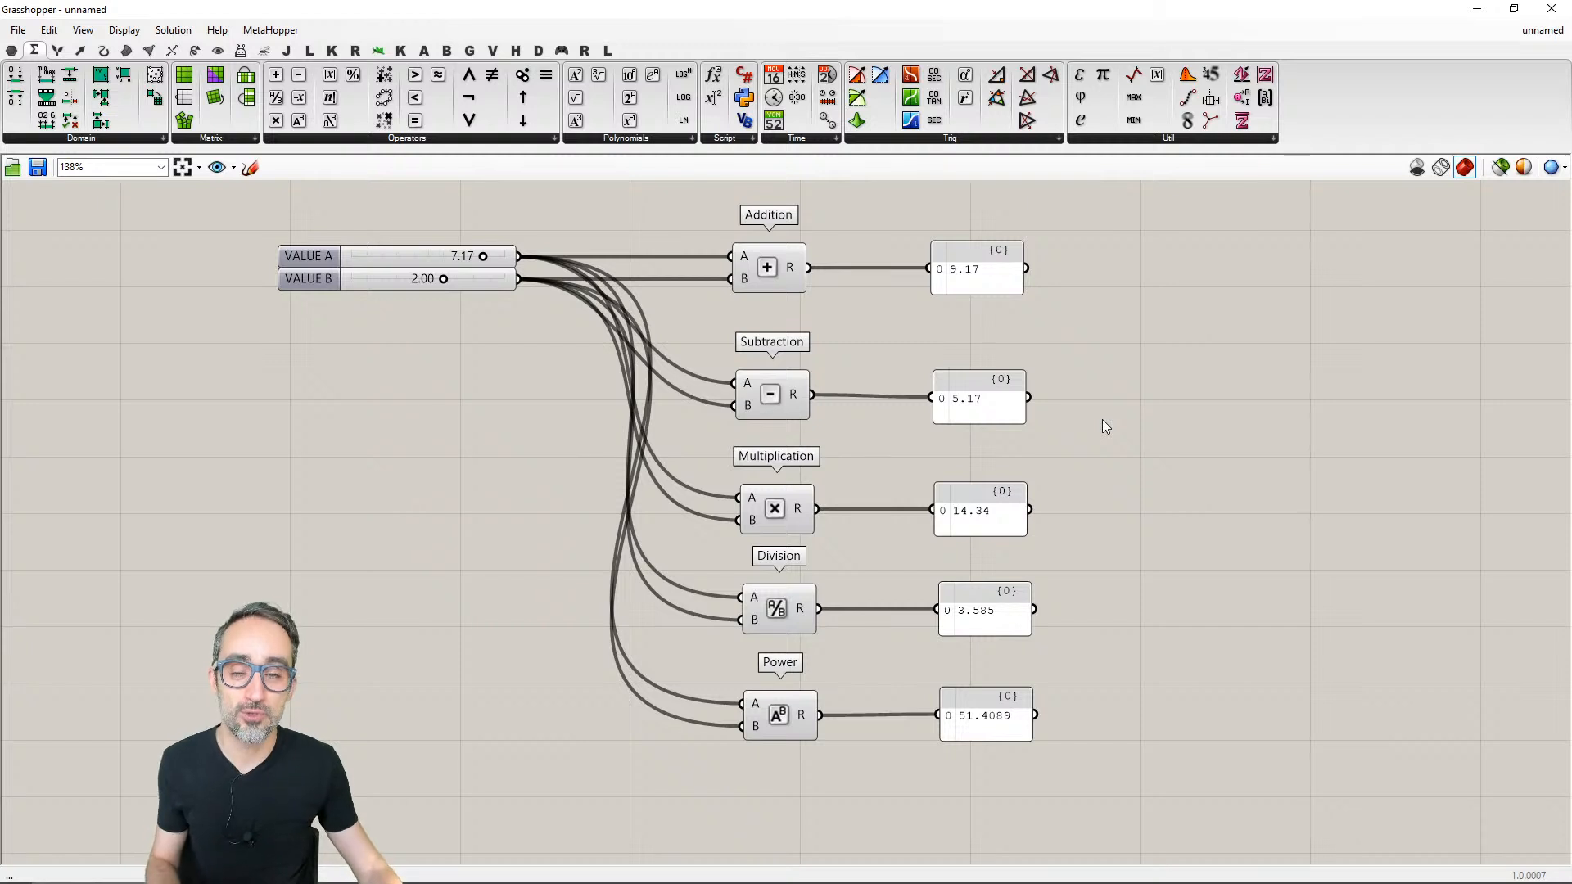
- Add a number slider on the empty canvas below and to the left of the Power component
right_drag(1054, 605, 1072, 546)
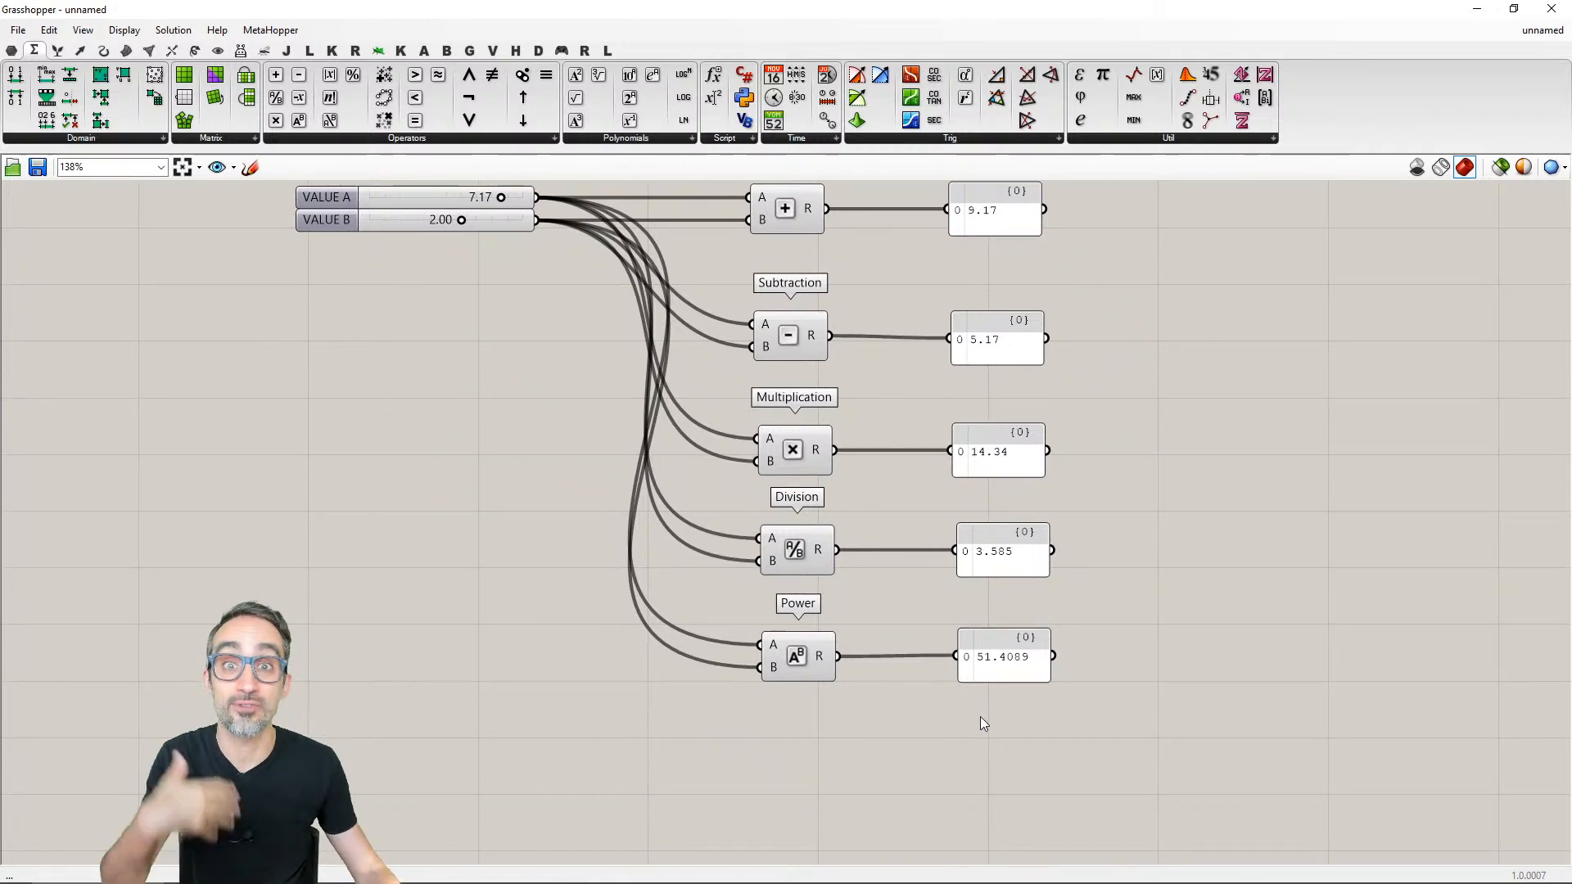
right_drag(887, 745, 900, 574)
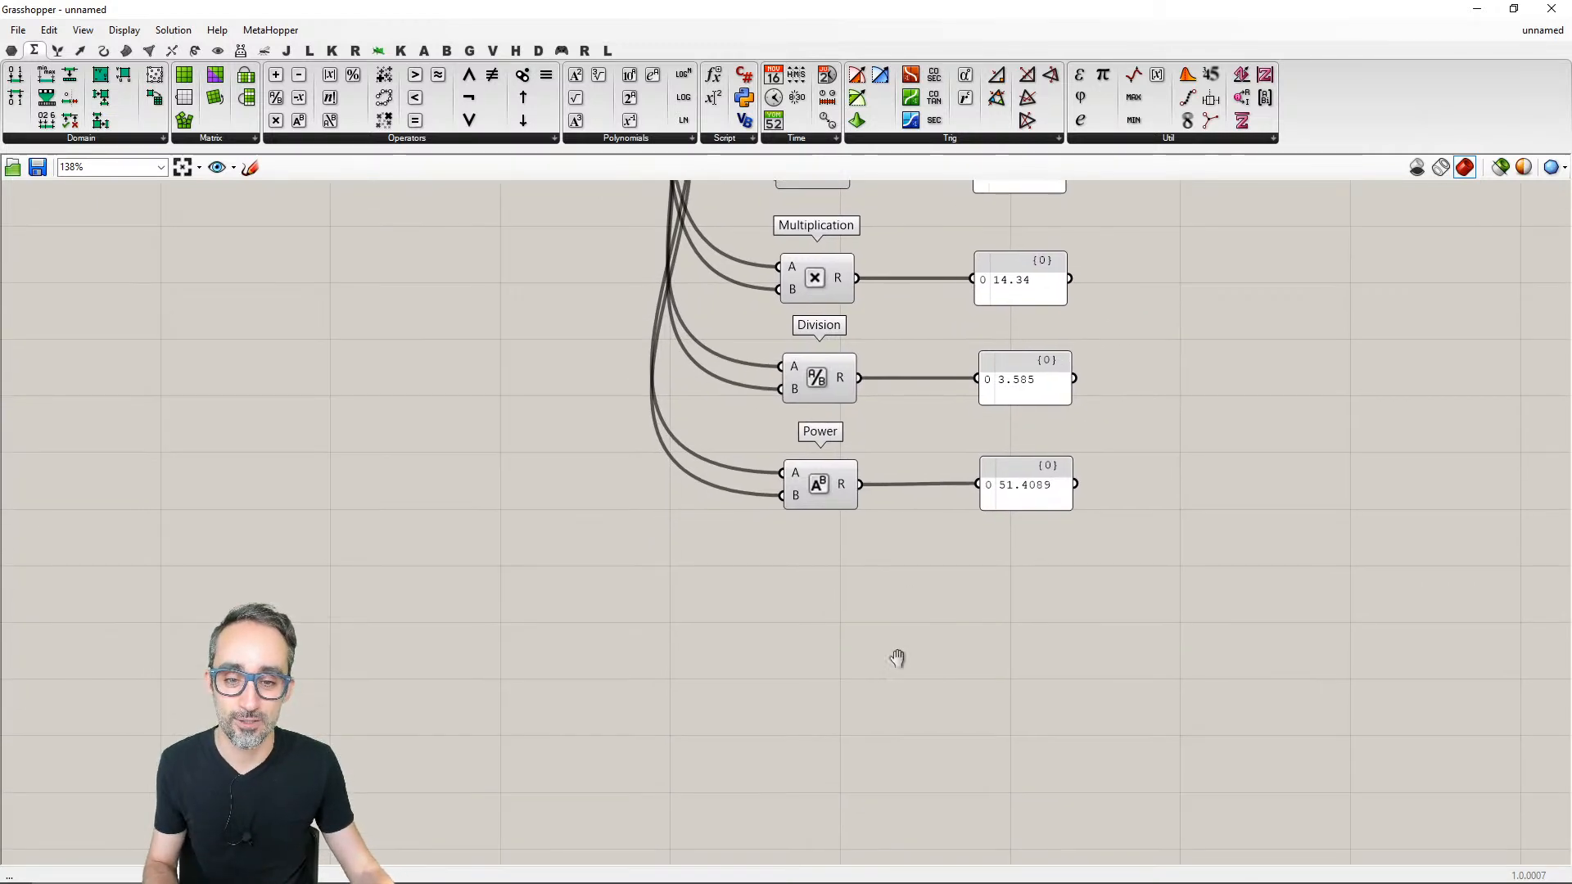
scroll(898, 656, down, 2)
right_drag(874, 648, 869, 723)
scroll(870, 639, up, 2)
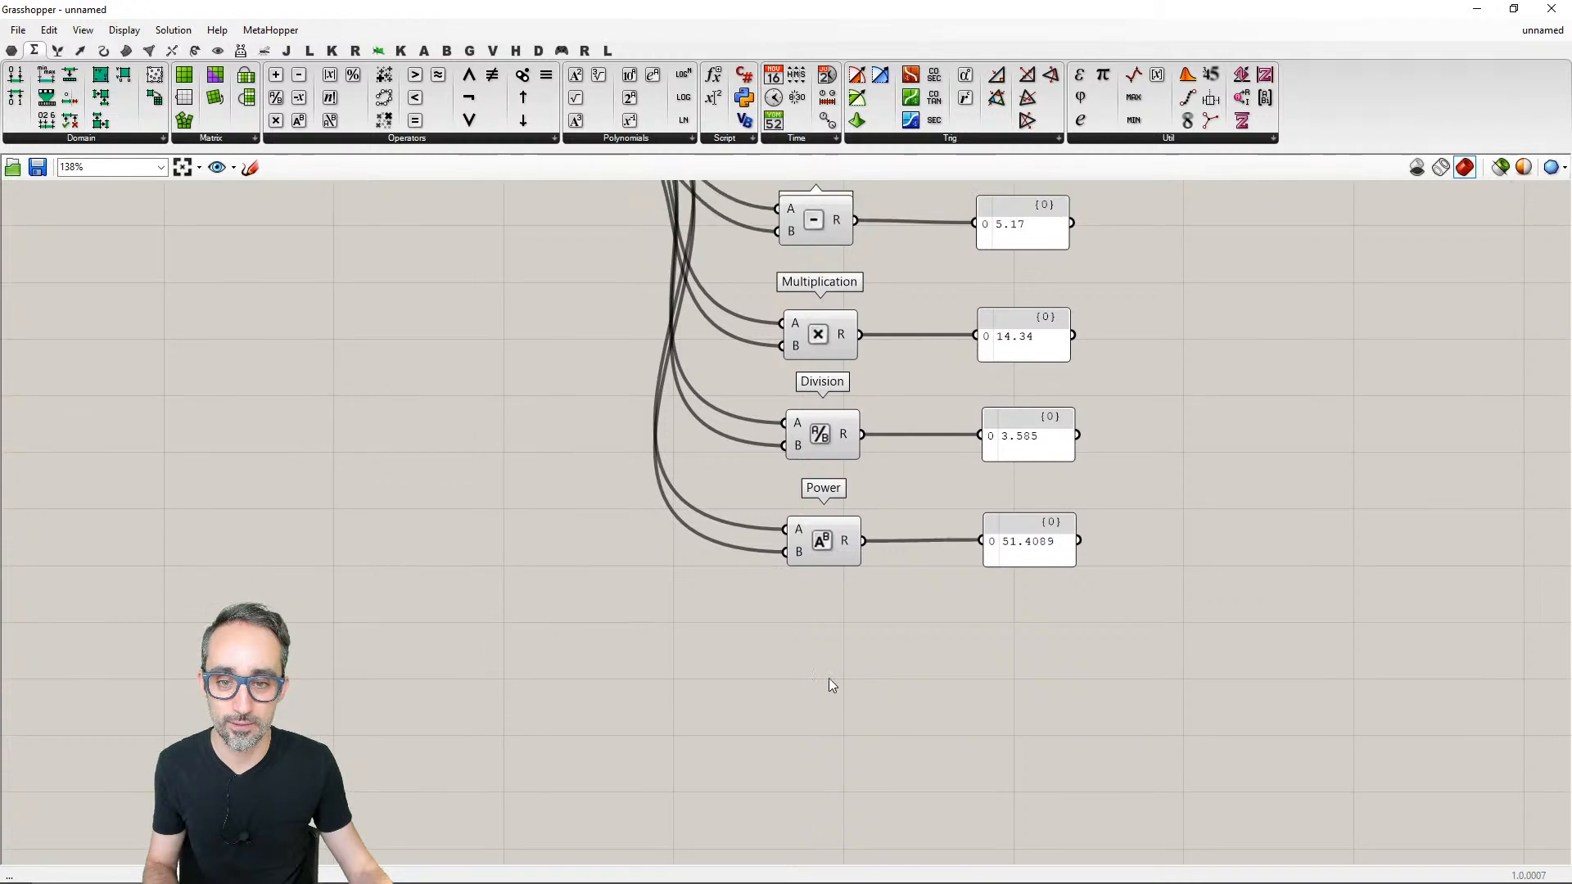
right_drag(663, 505, 594, 547)
double_click(491, 685)
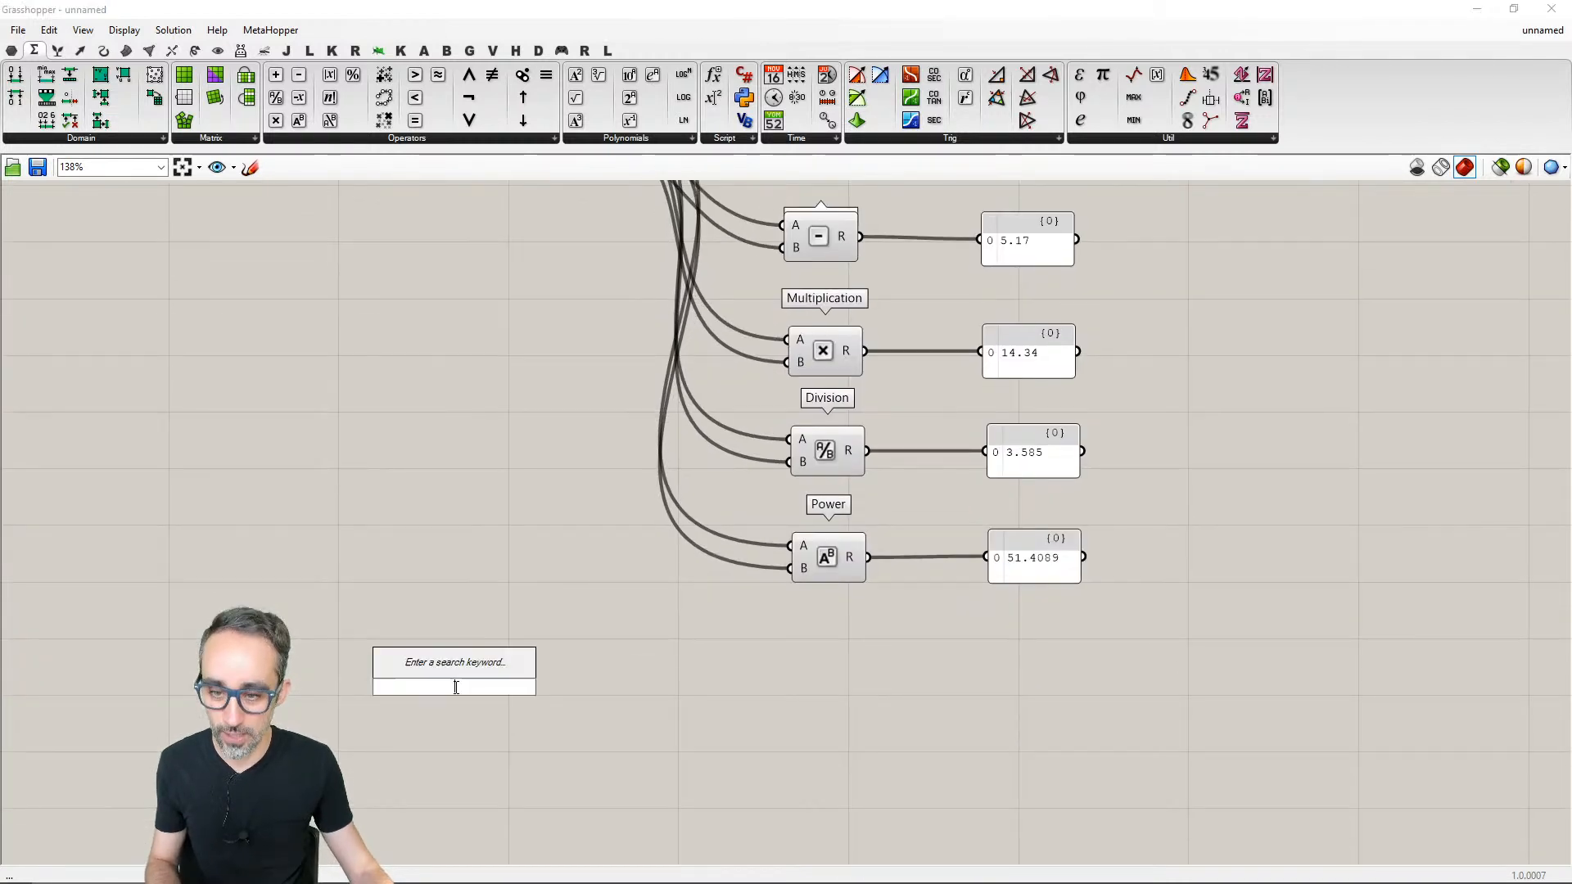
text(slider)
key(Return)
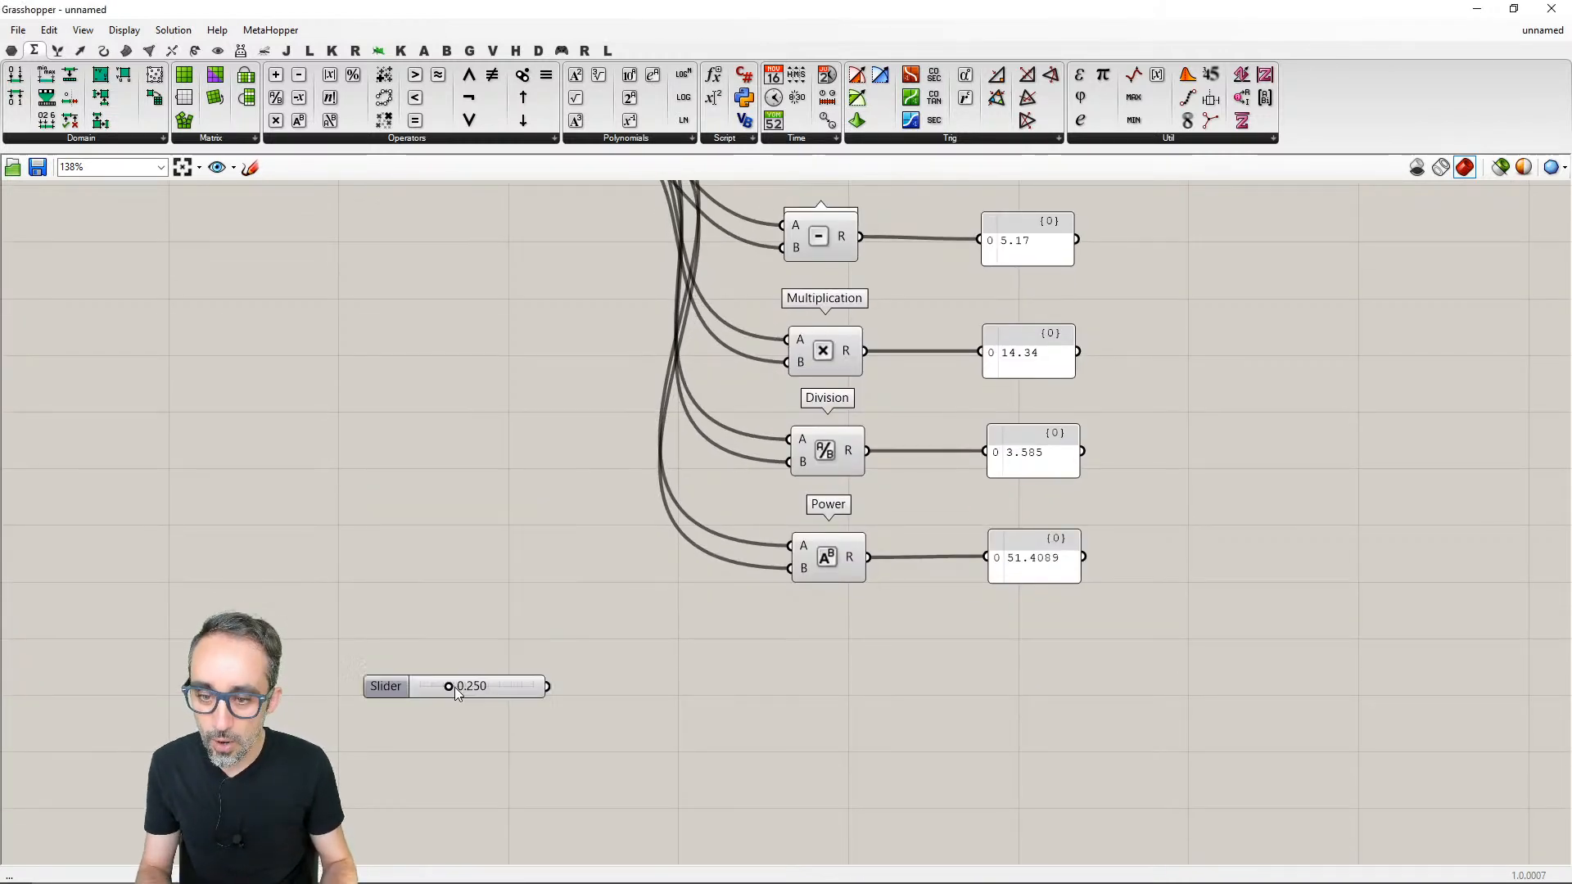
- Set the new slider's maximum to 5
right_click(496, 687)
click(553, 751)
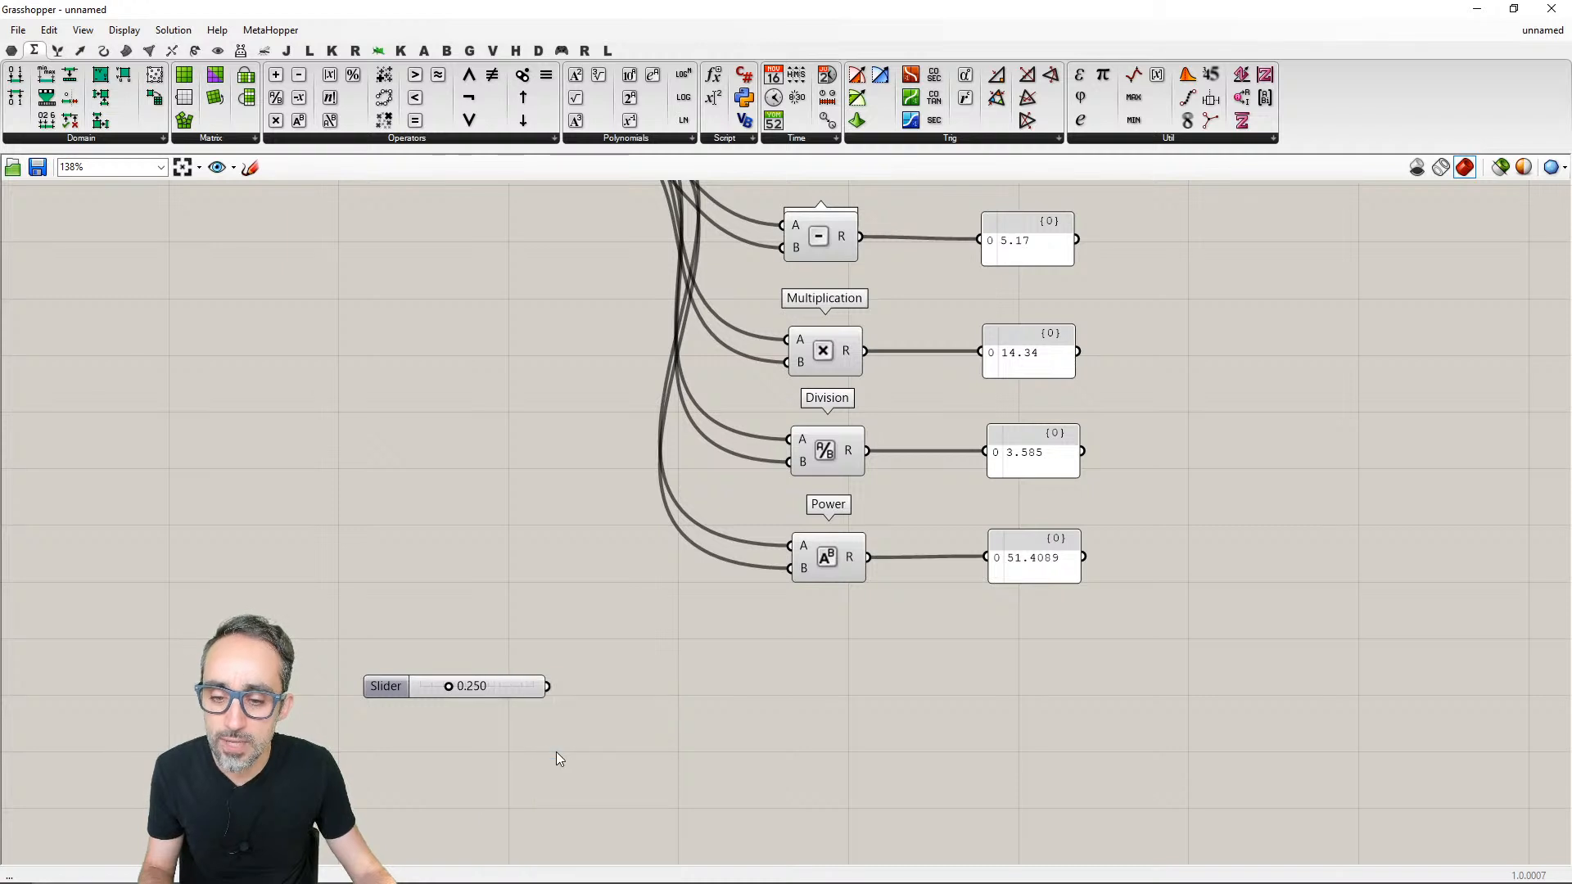
double_click(612, 753)
text(5)
key(Return)
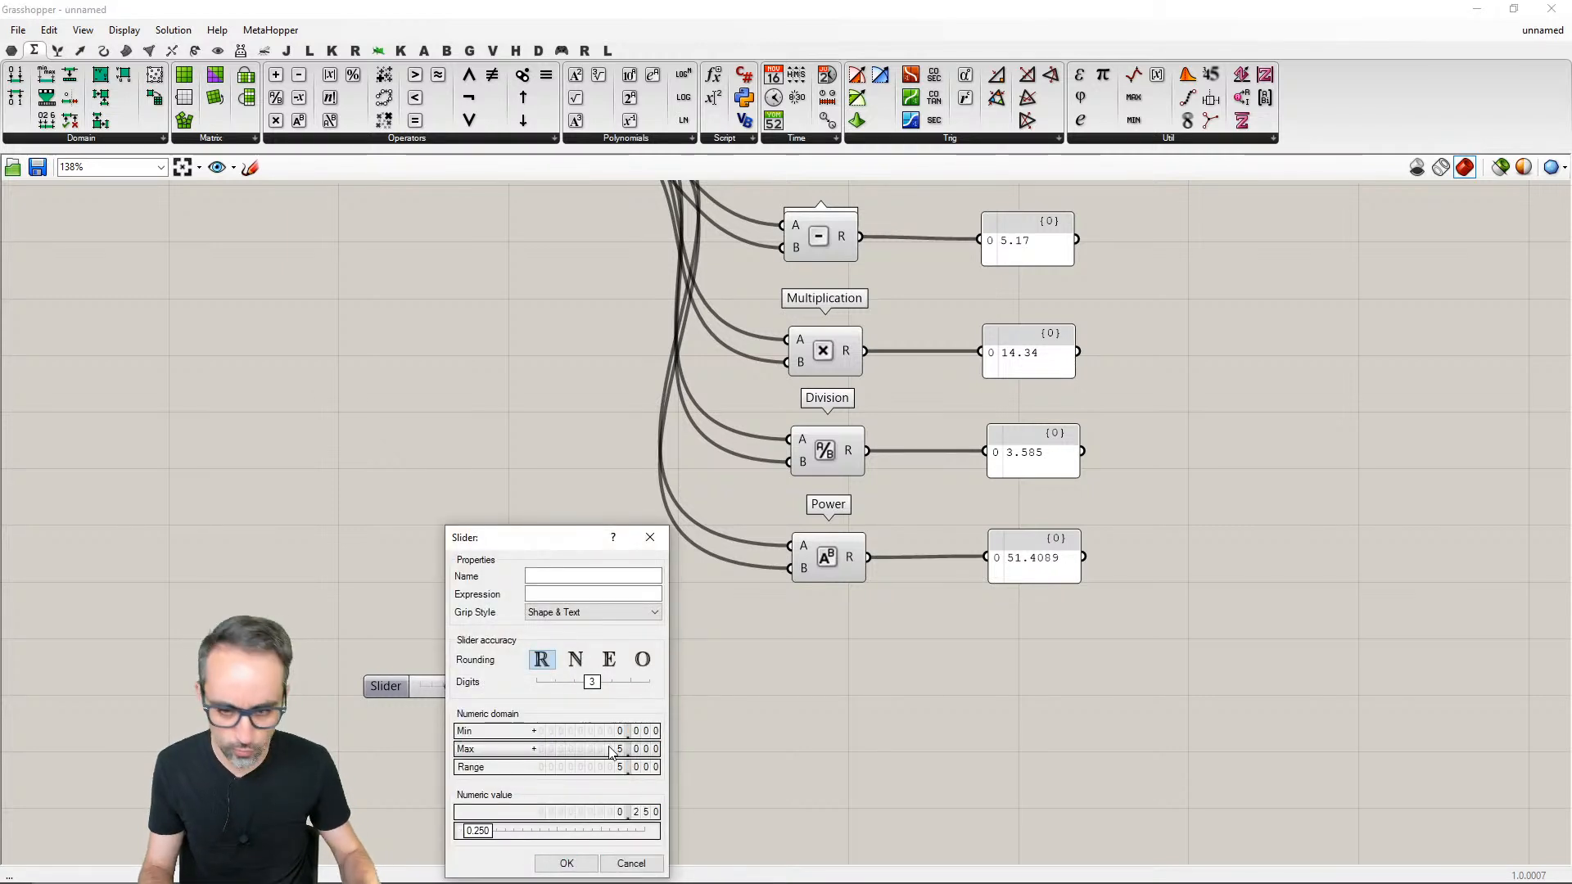
click(566, 864)
- Lengthen the new slider for finer control and slide its value to 0.969
scroll(446, 617, up, 3)
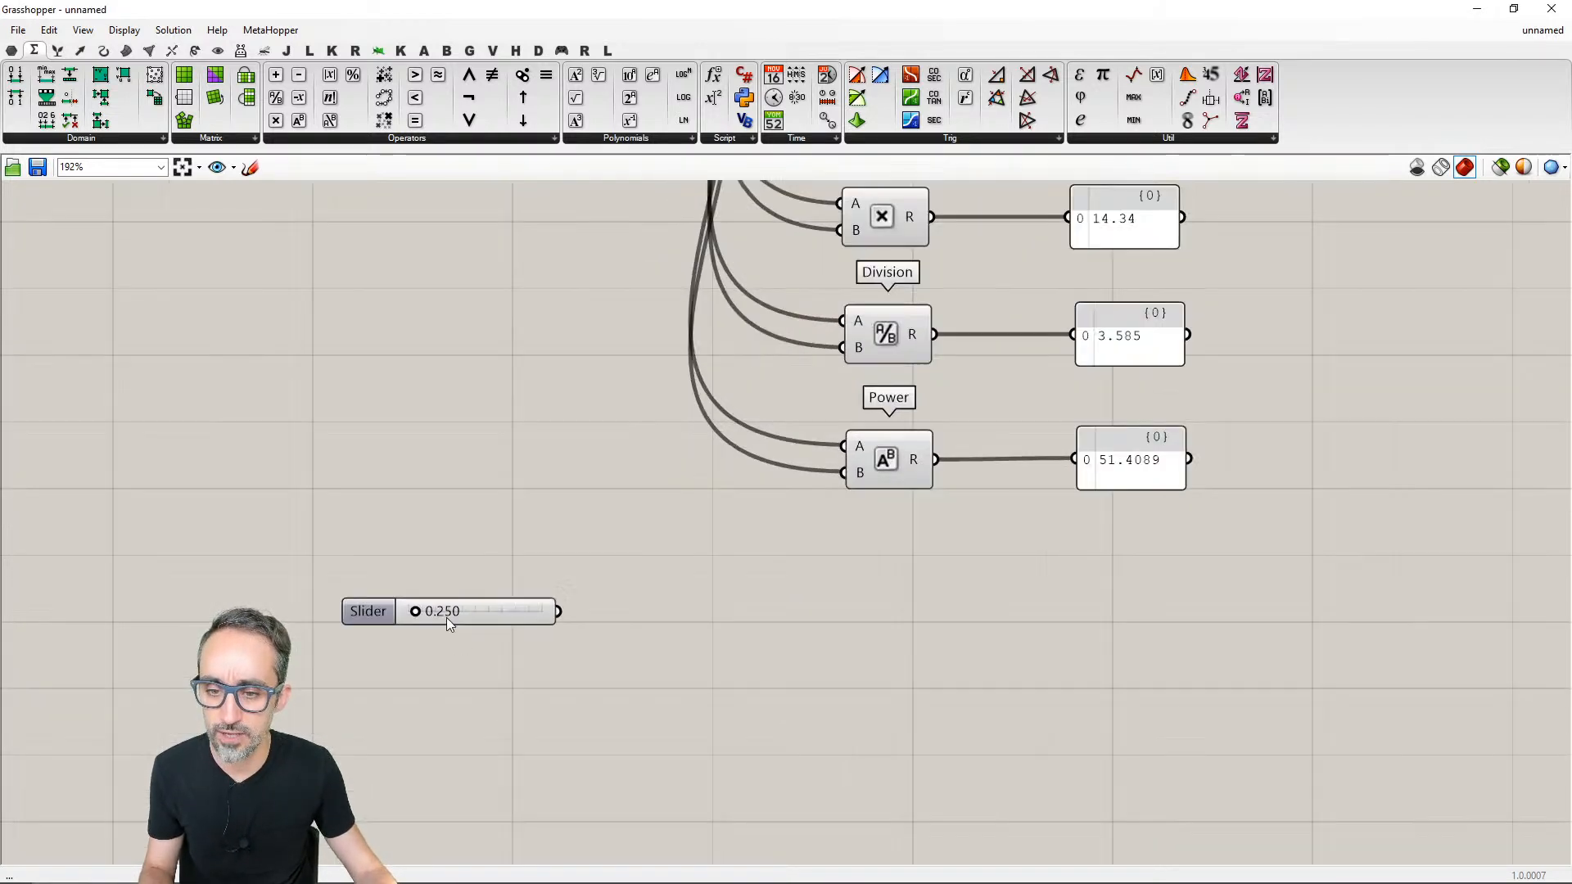
drag(448, 580, 402, 573)
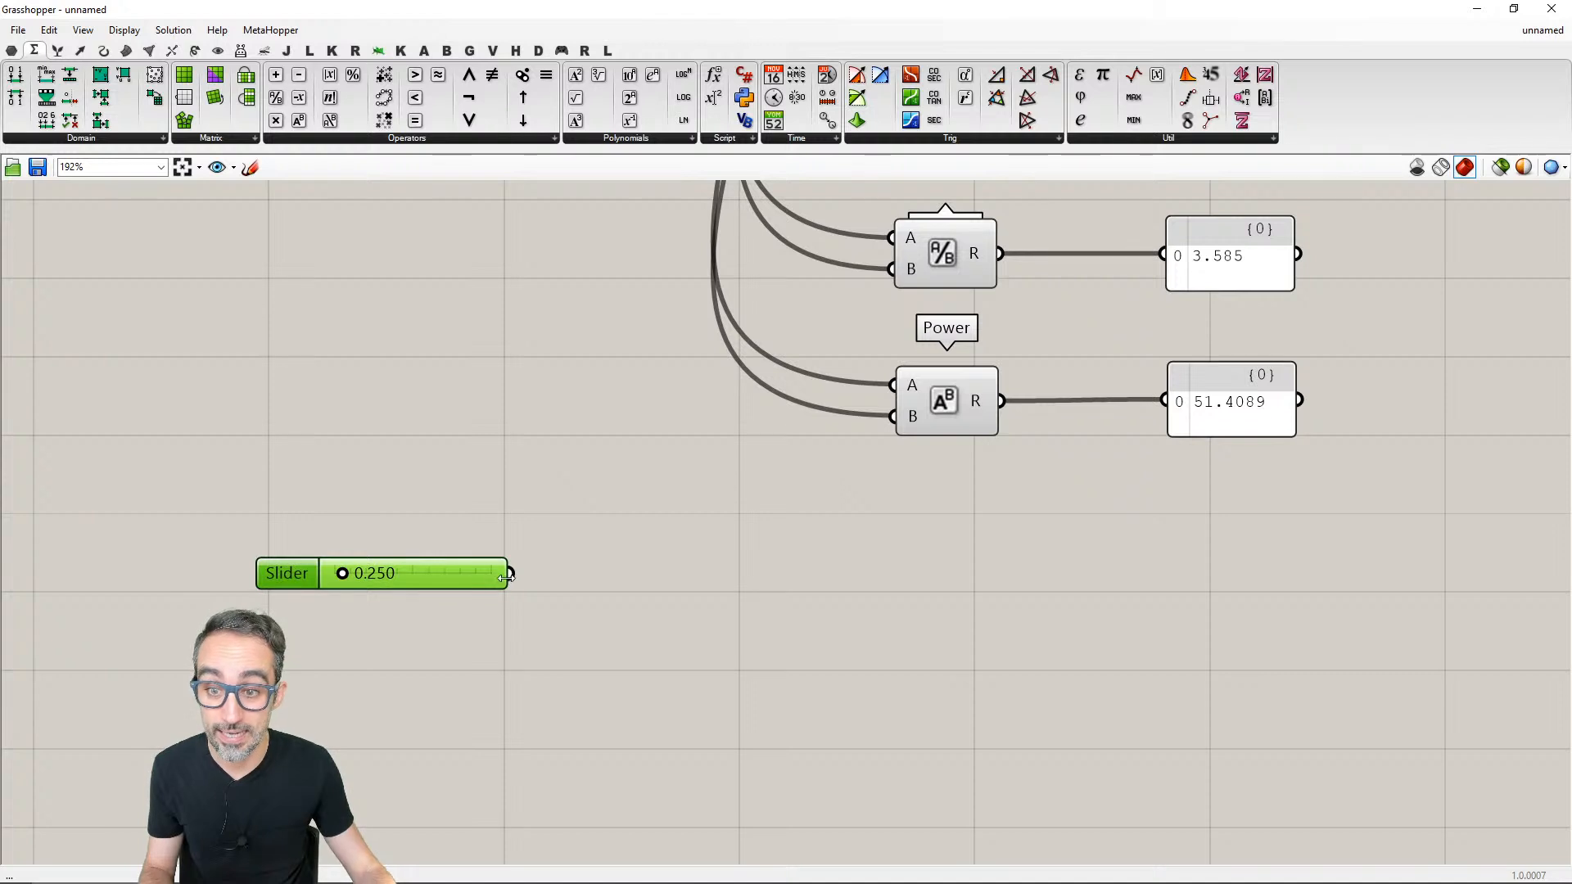
drag(519, 575, 713, 583)
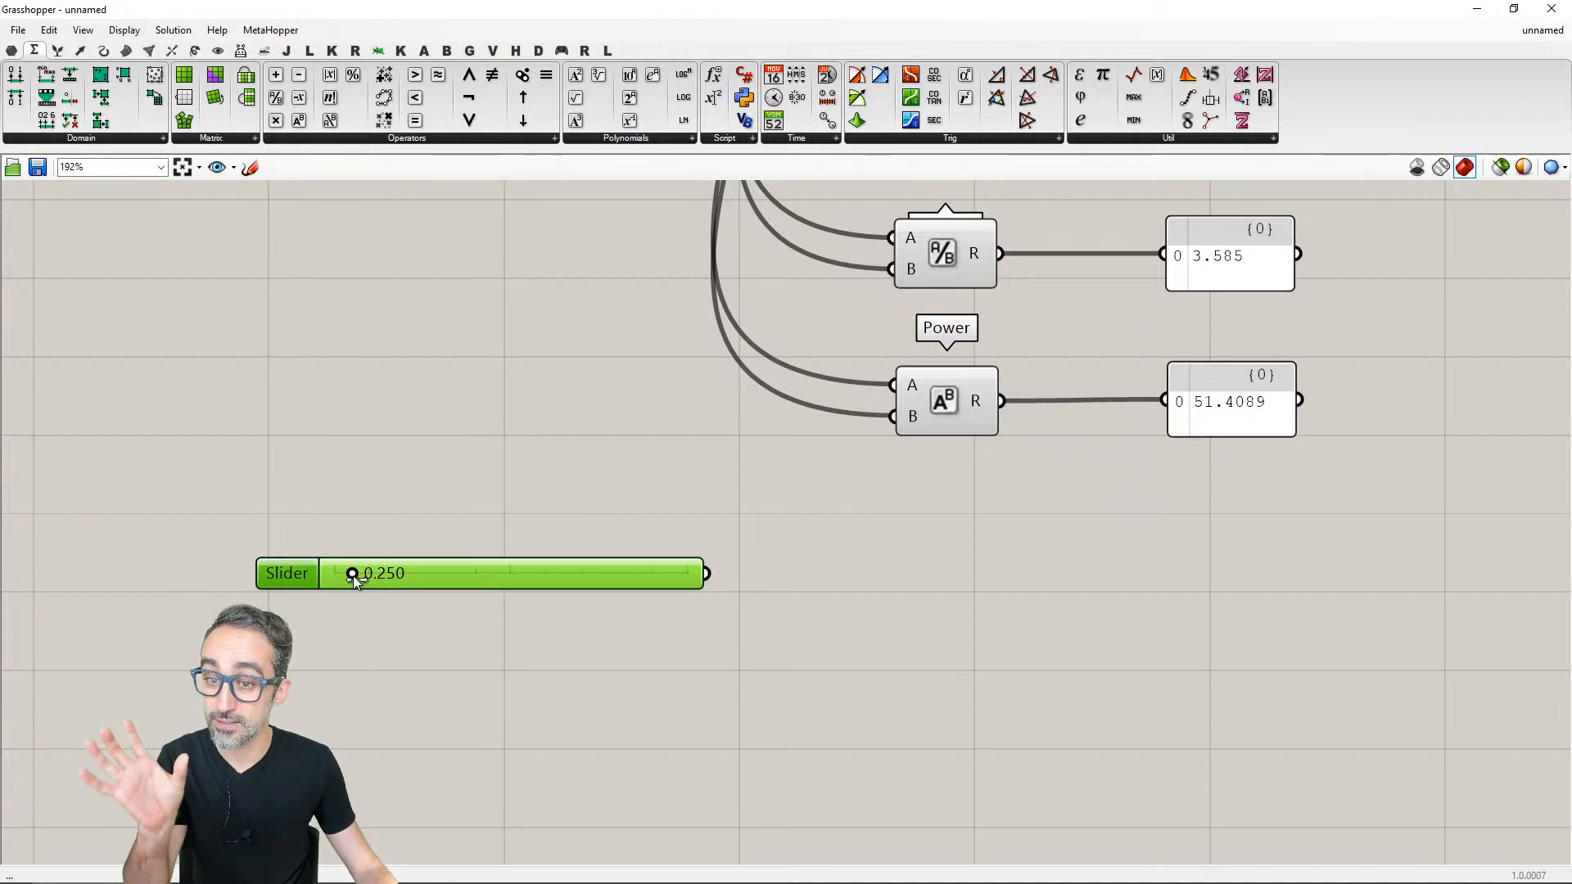
drag(353, 577, 401, 575)
- Rename the new slider RADIUS
right_click(294, 576)
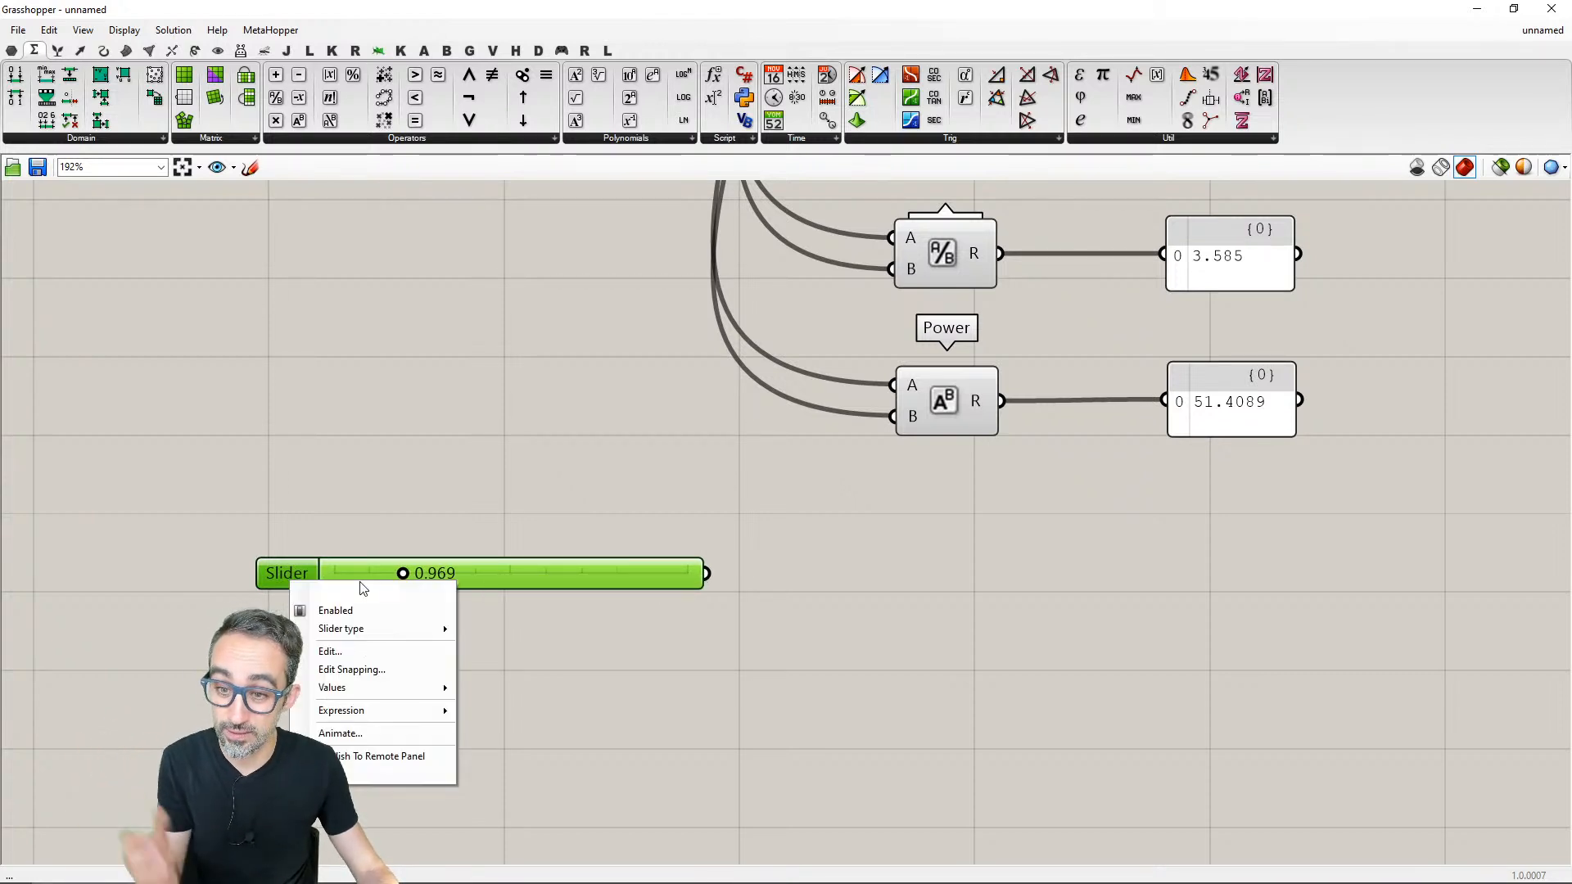
text(RADIUS)
key(Return)
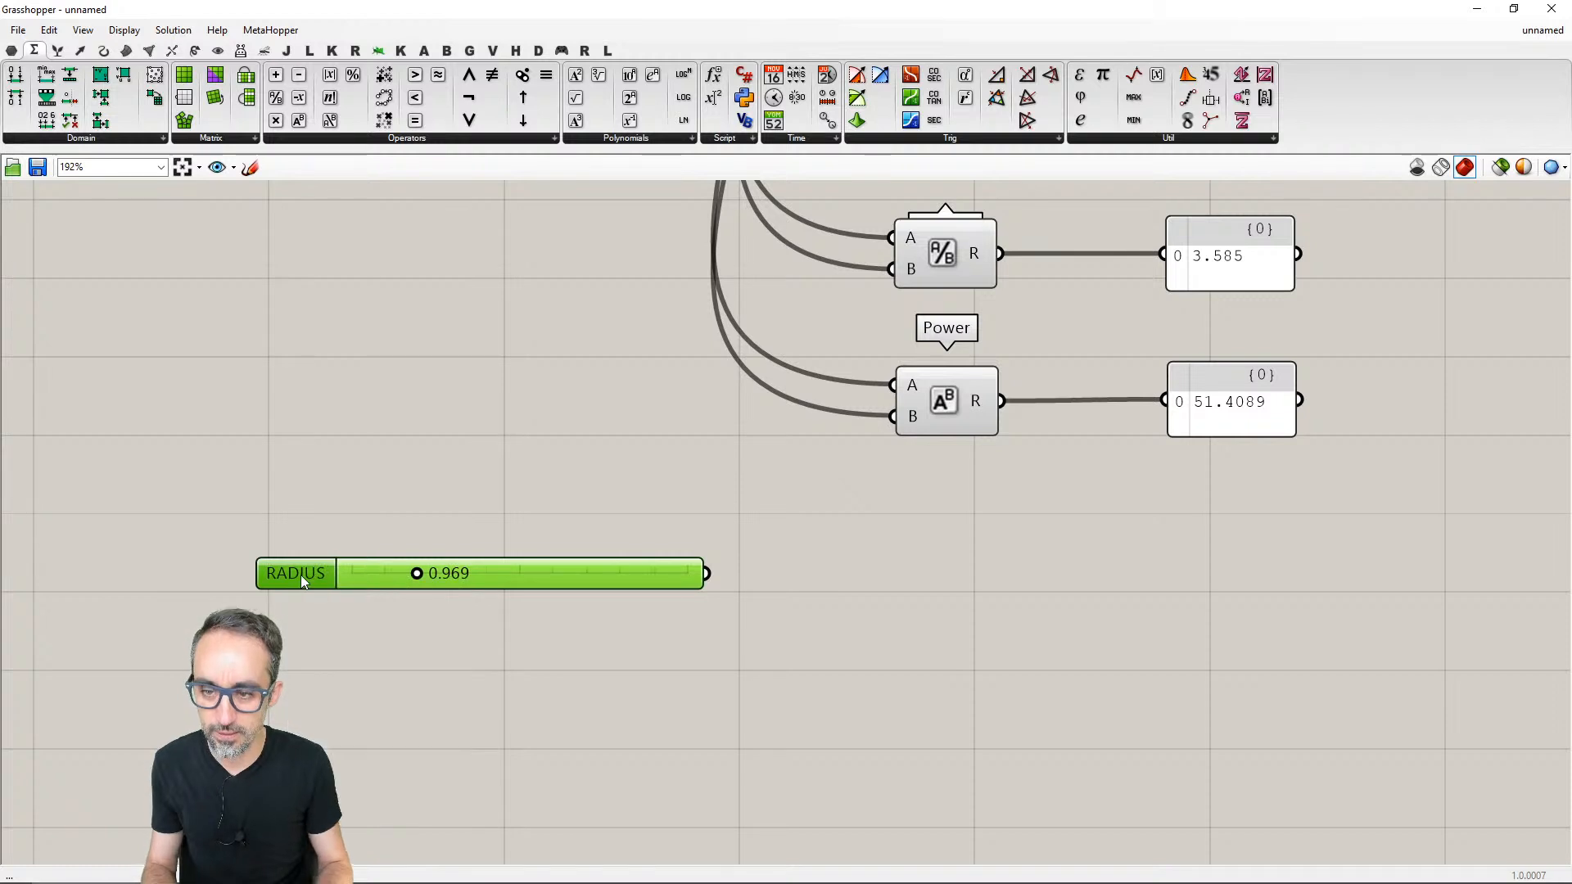
- Set the RADIUS slider's value to 0.5
drag(520, 584, 475, 636)
scroll(475, 644, down, 2)
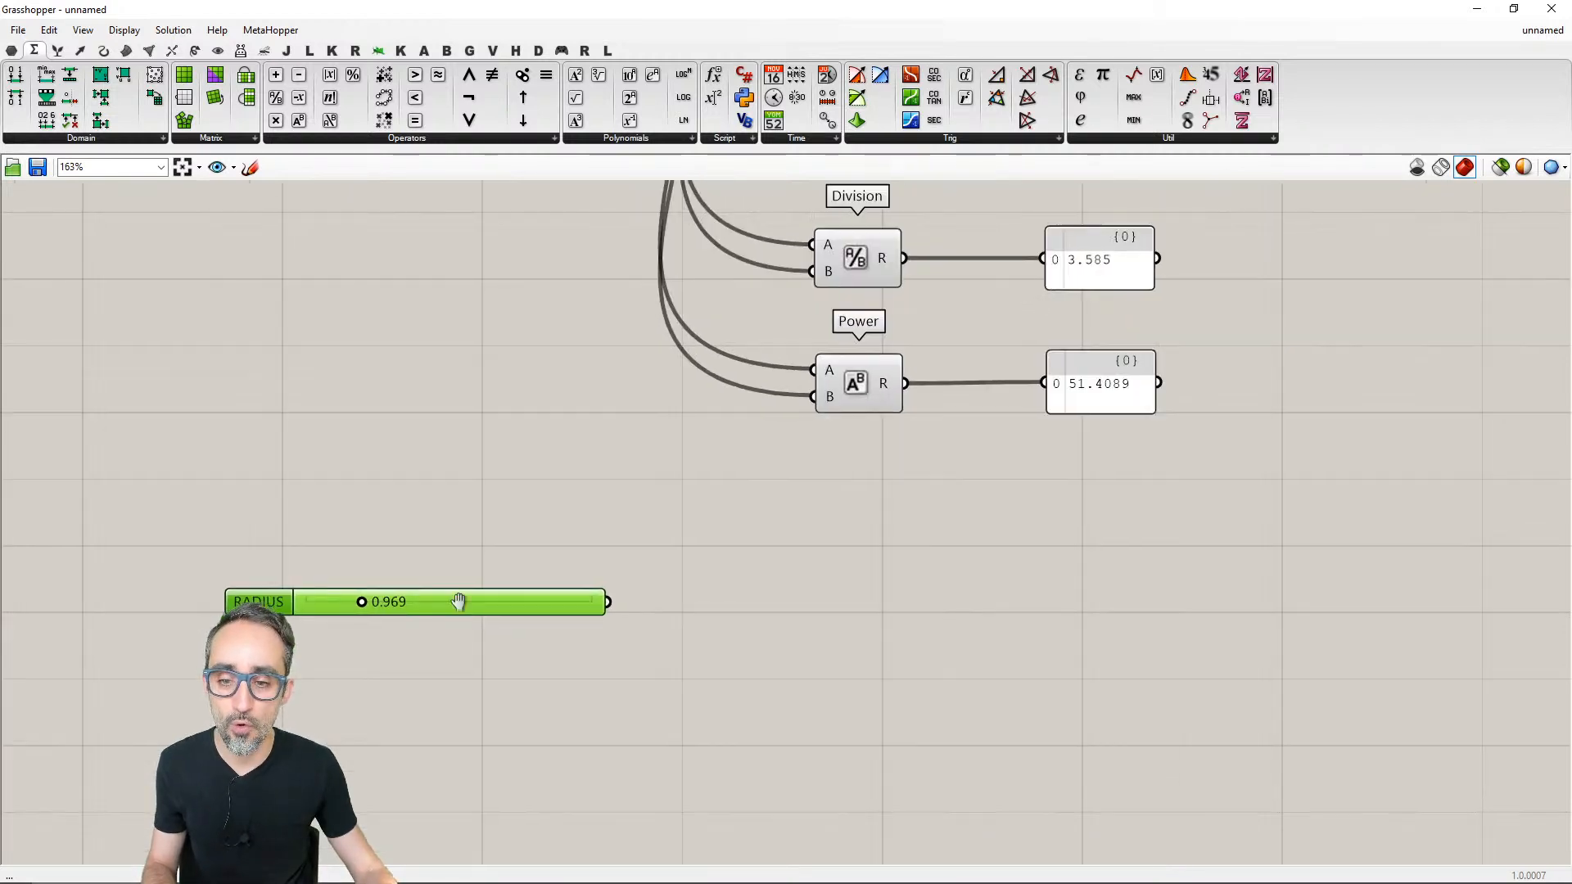
click(503, 651)
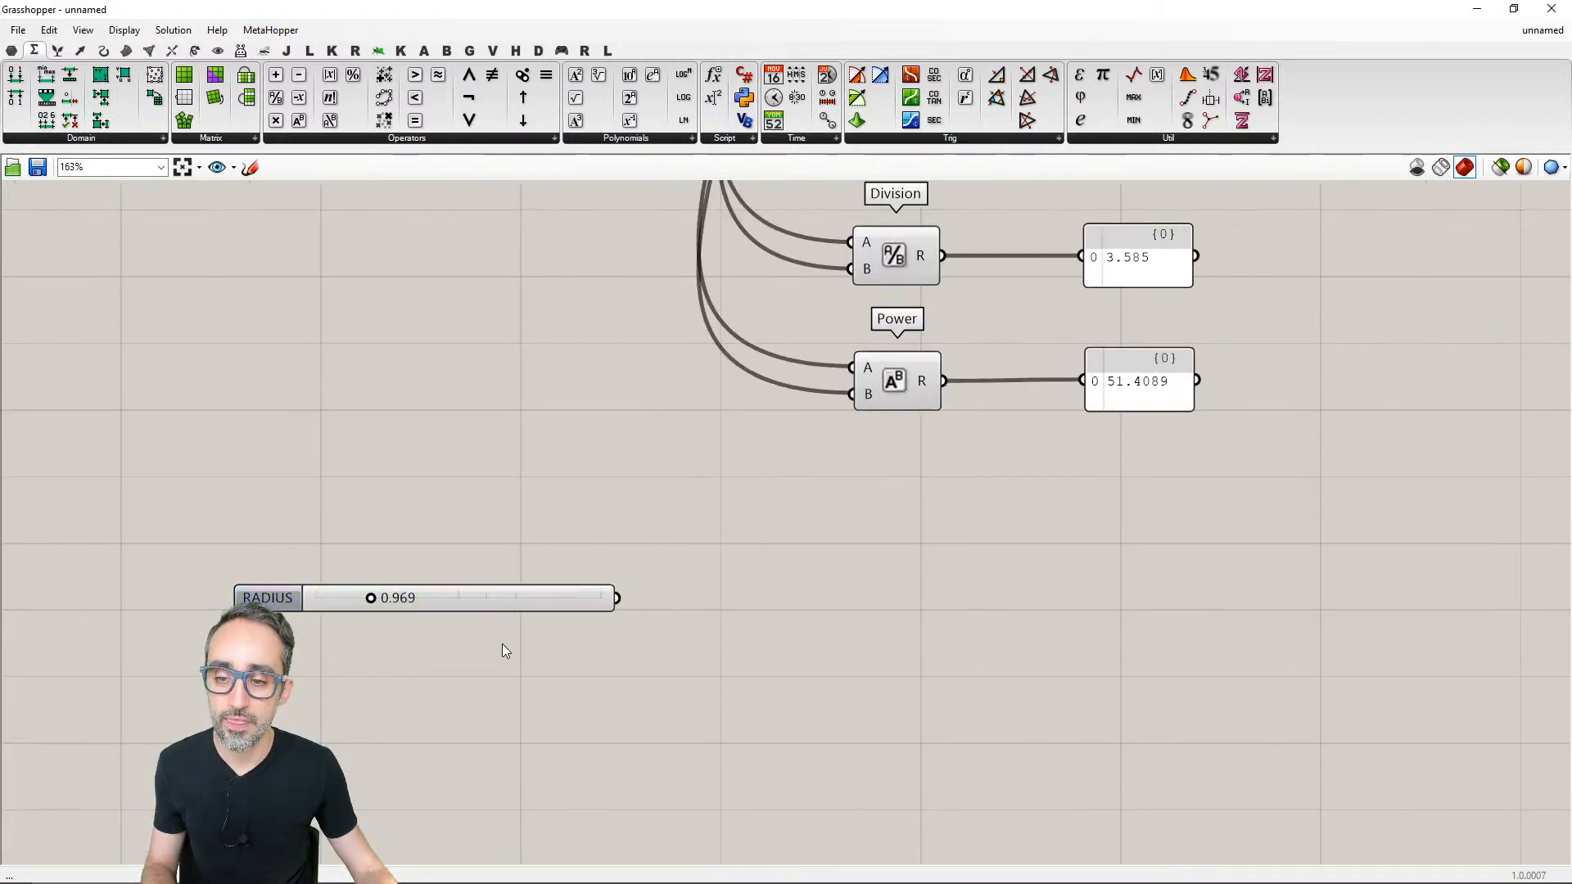
double_click(429, 601)
text(0.5)
key(Return)
click(483, 534)
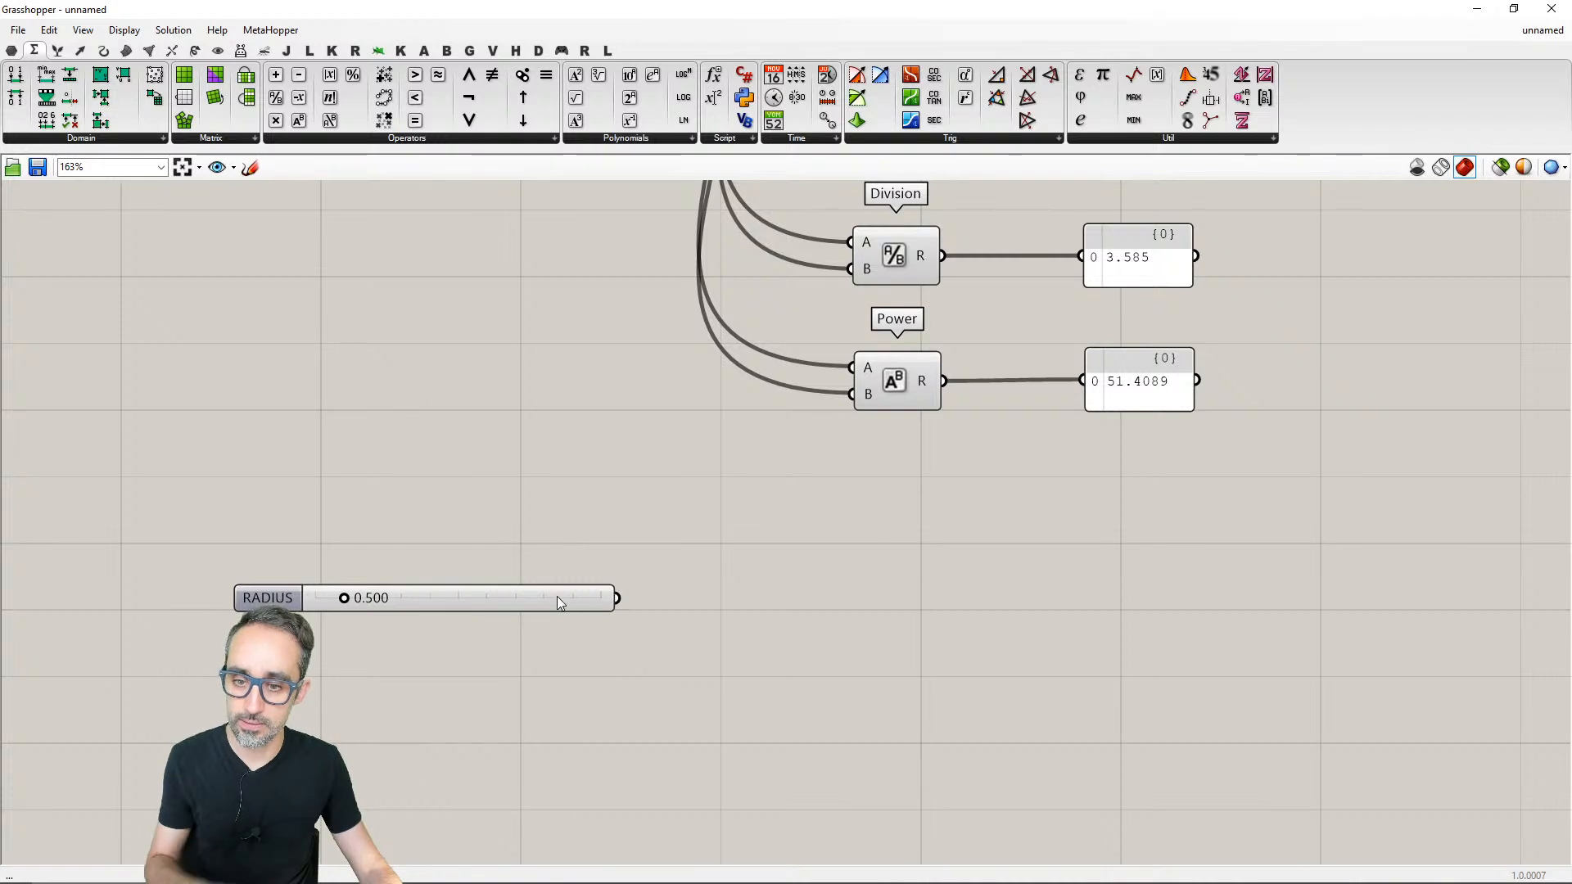
- Add a Multiplication component beside the RADIUS slider and connect RADIUS to its A input
drag(557, 597, 554, 614)
double_click(780, 667)
text(multi)
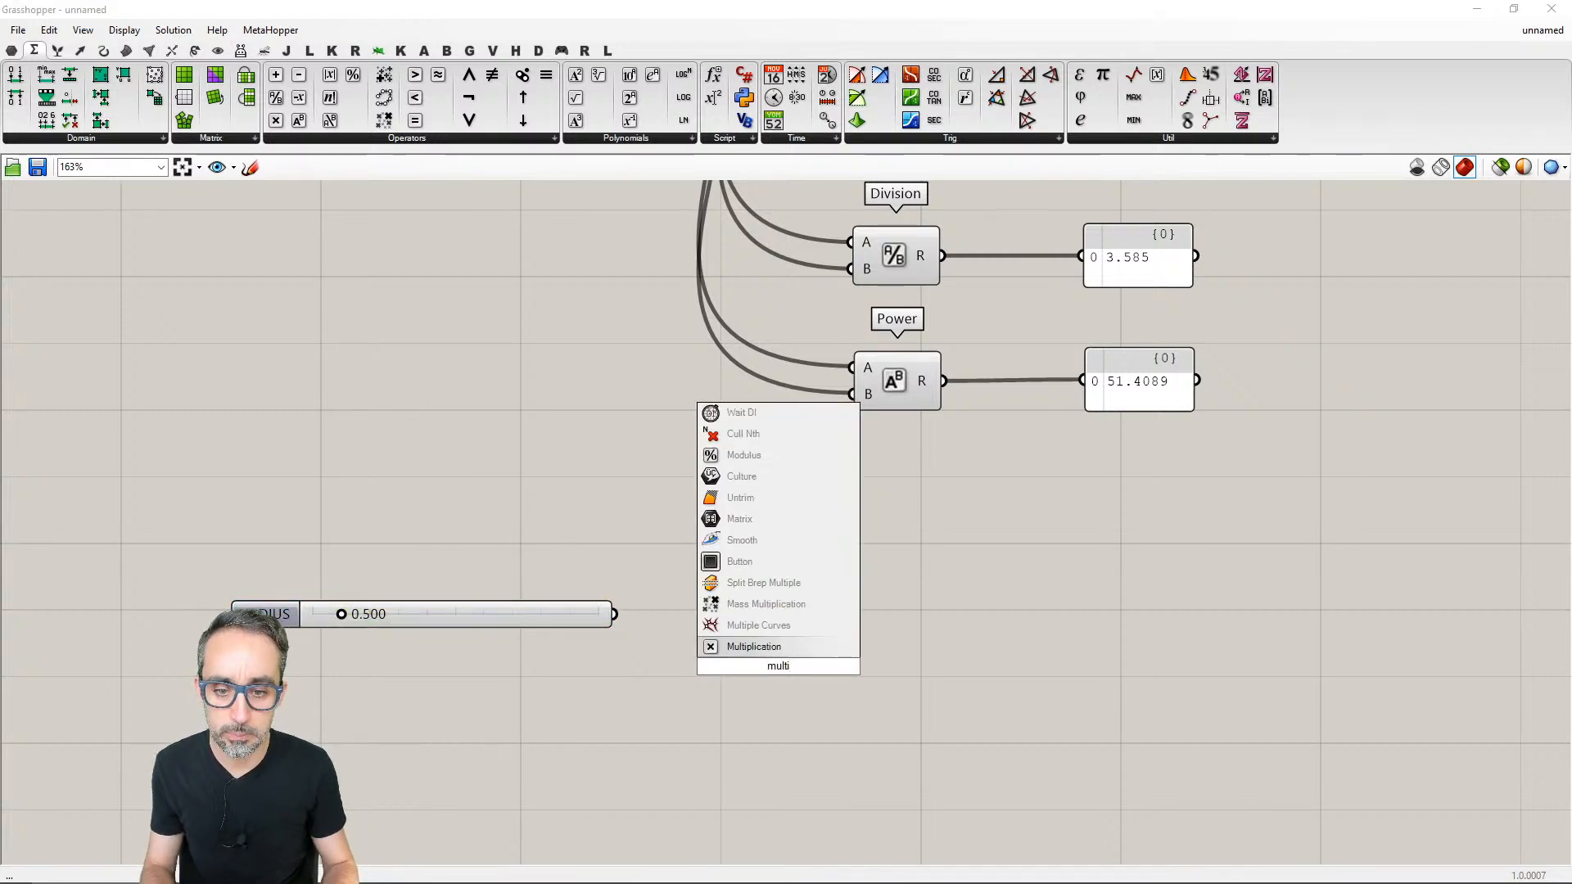
key(Return)
drag(783, 667, 921, 648)
drag(616, 614, 915, 627)
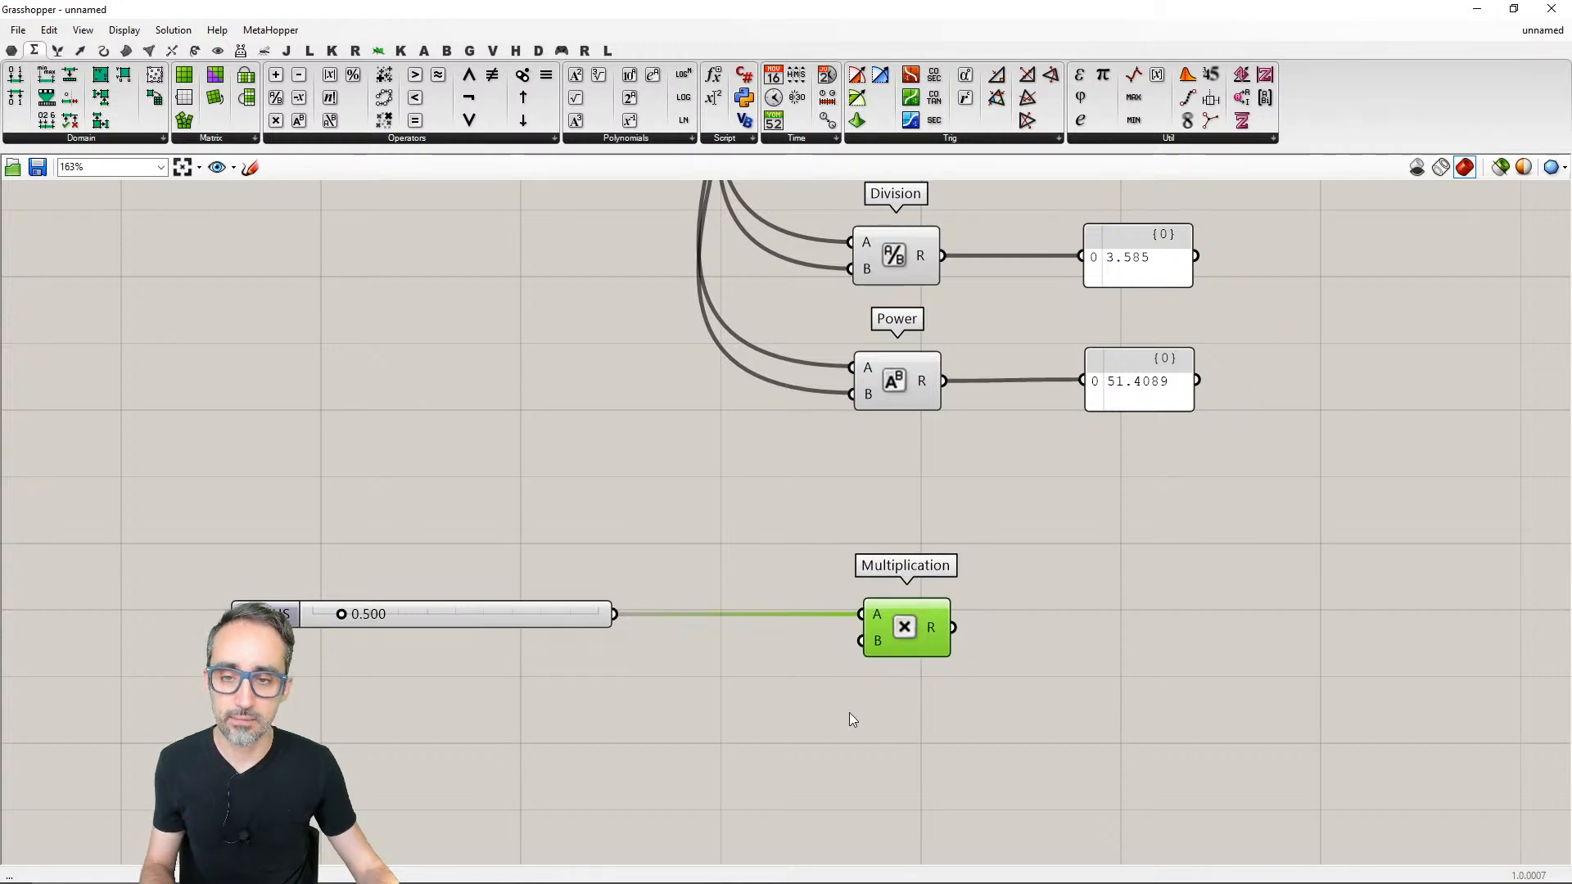
- Duplicate the RADIUS slider just below the original and set the copy's value to 3.14159
right_drag(764, 744, 775, 669)
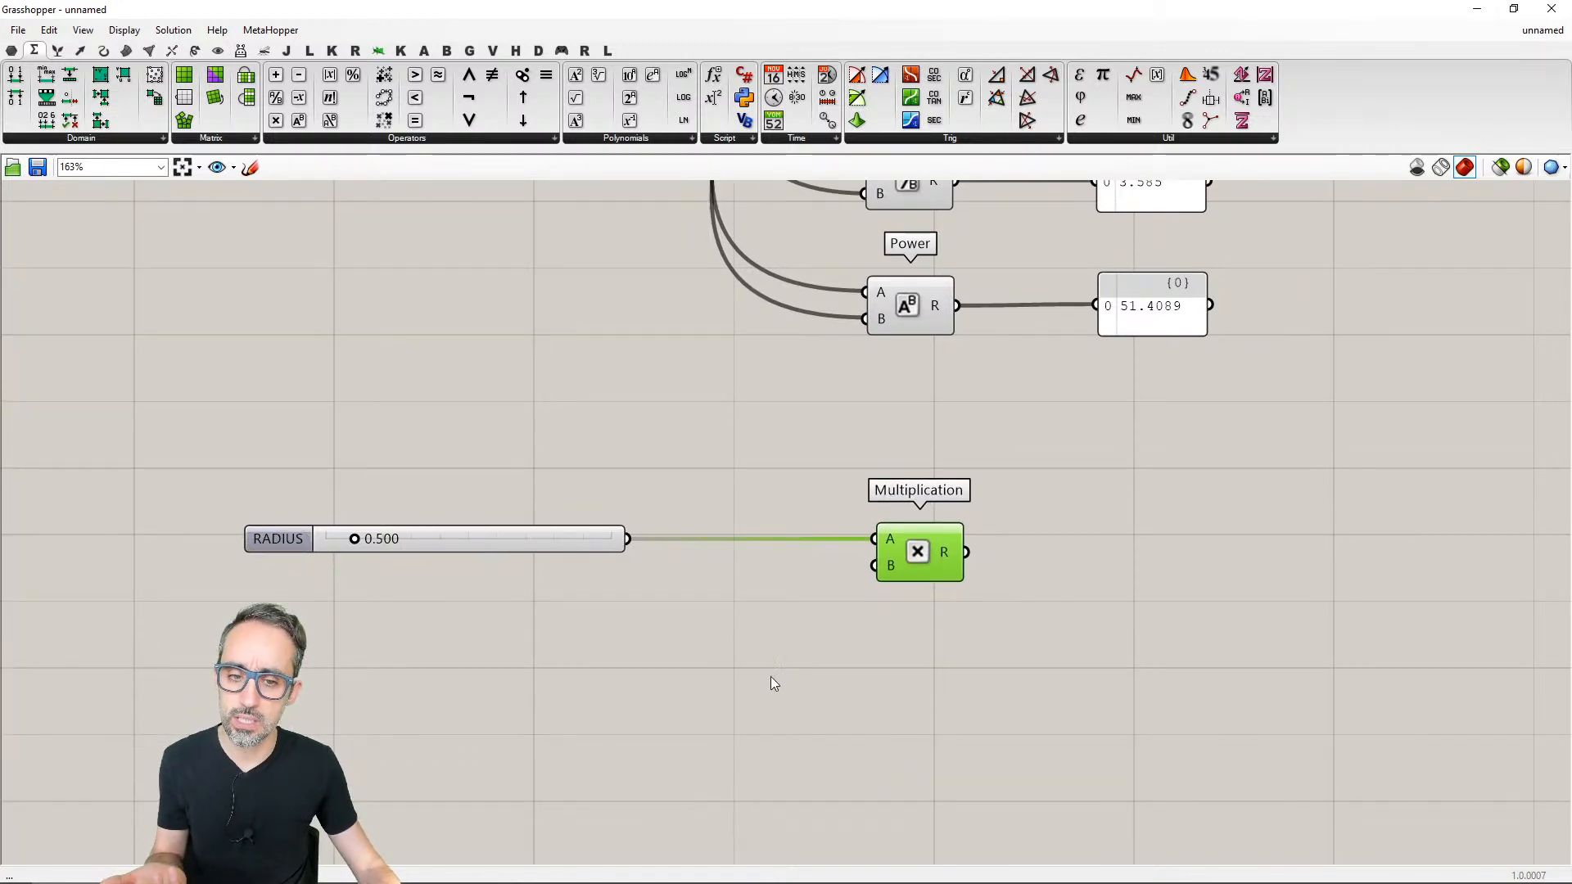
click(749, 666)
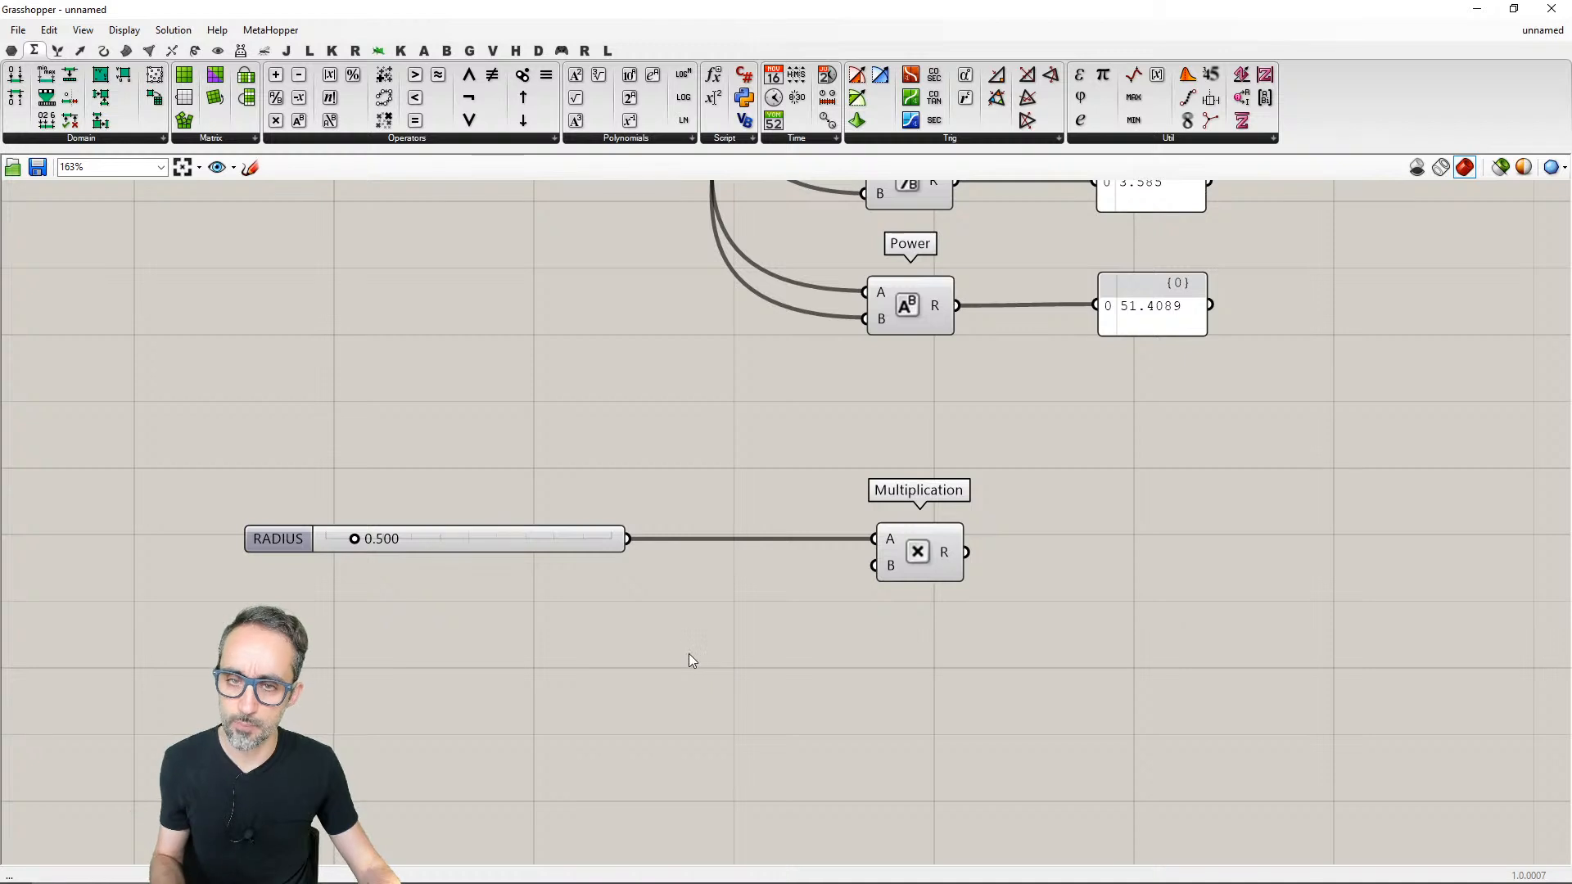
click(578, 544)
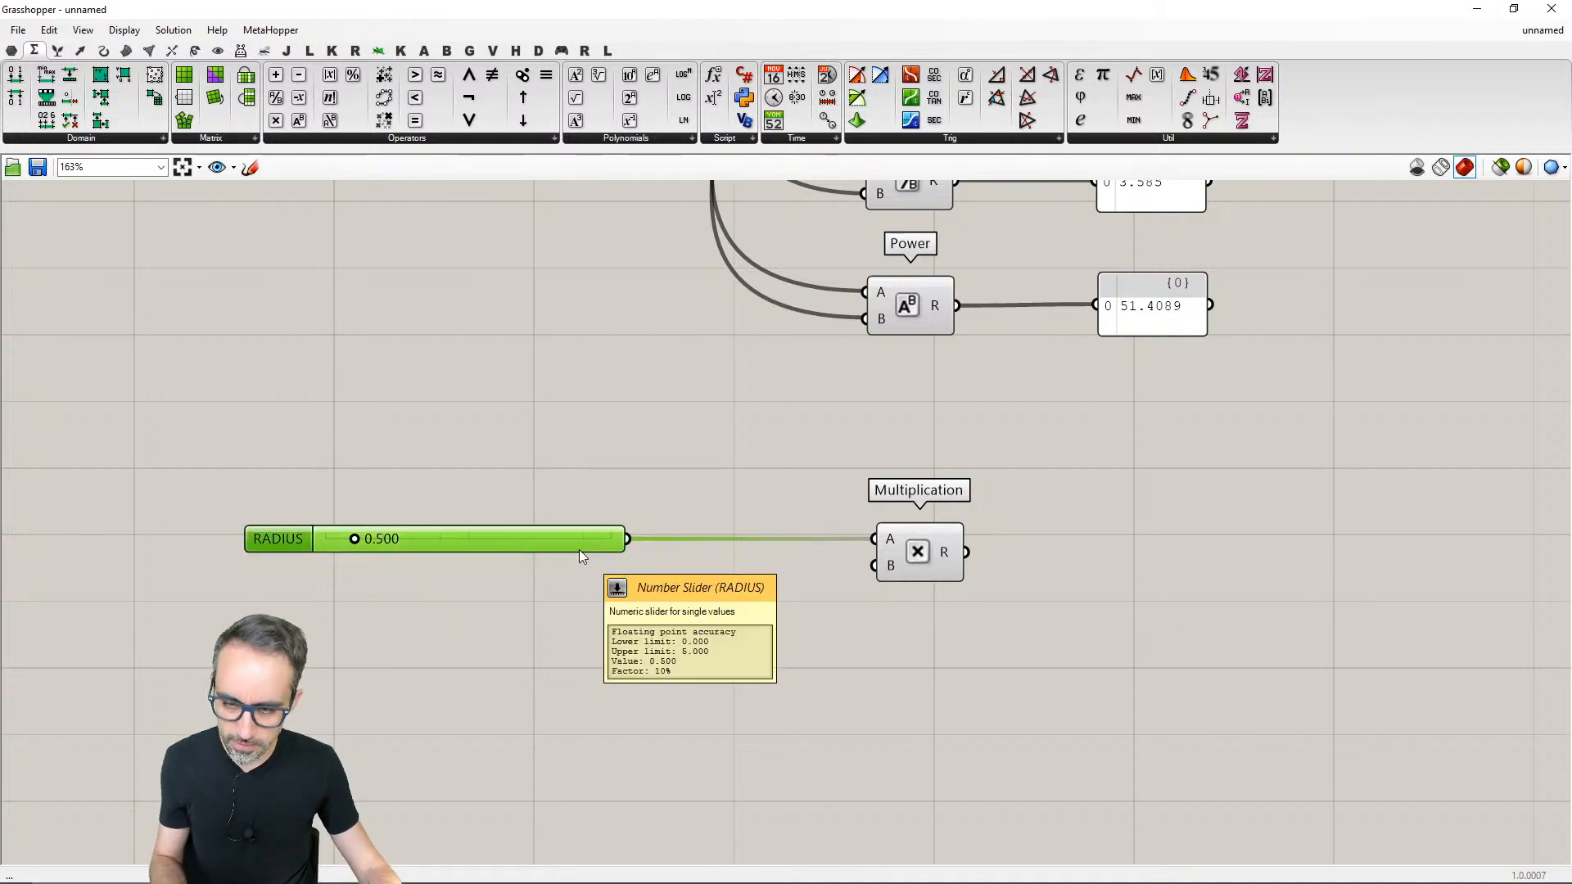
alt+drag(578, 546, 587, 599)
double_click(587, 599)
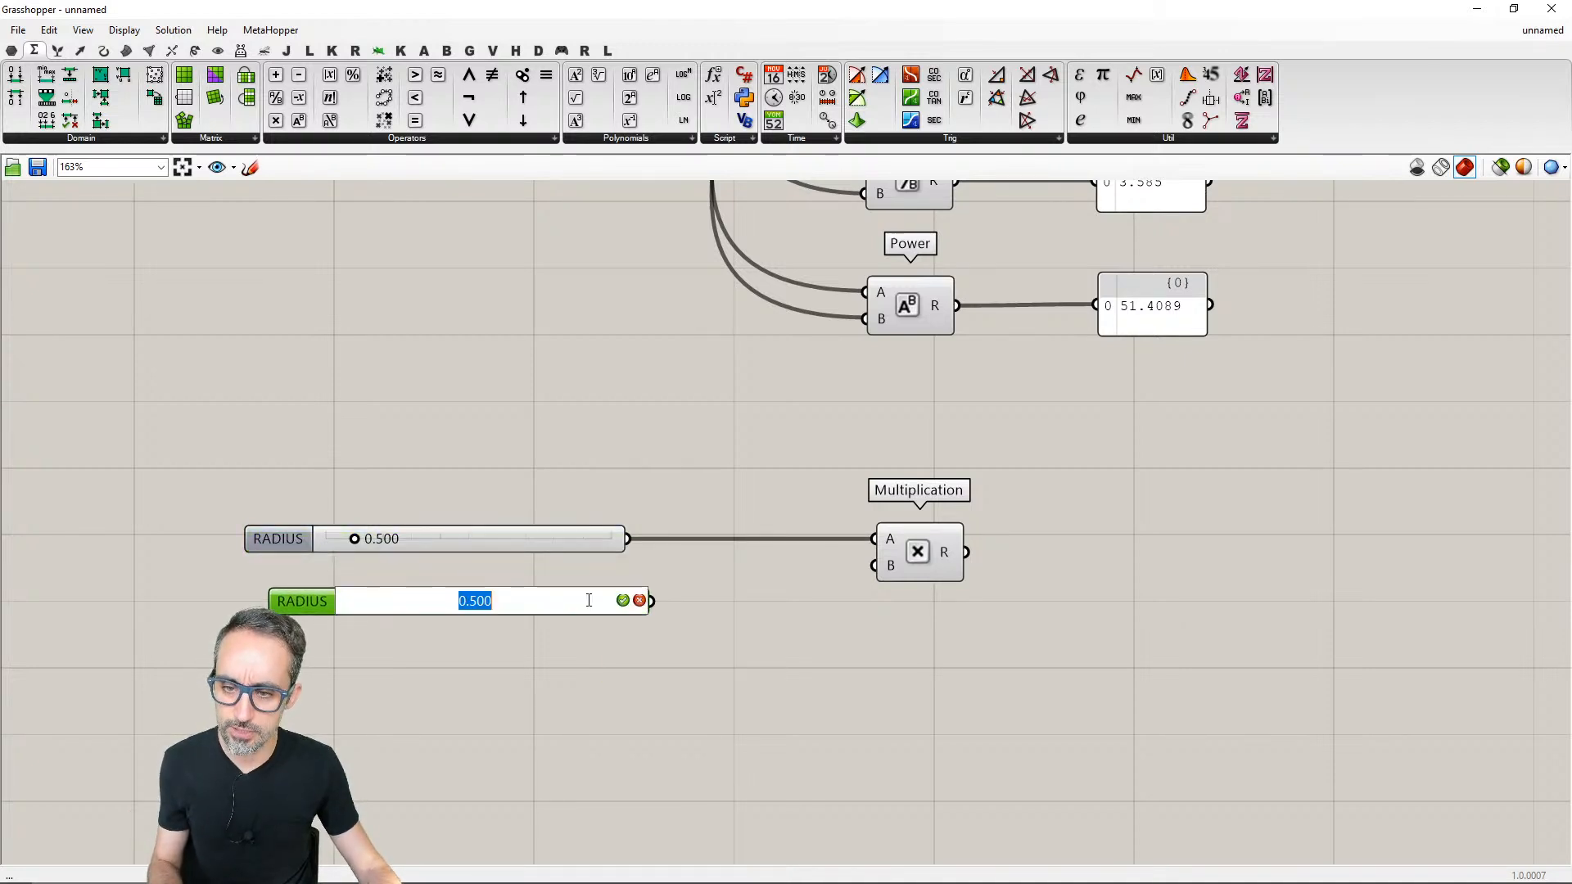
text(3.141)
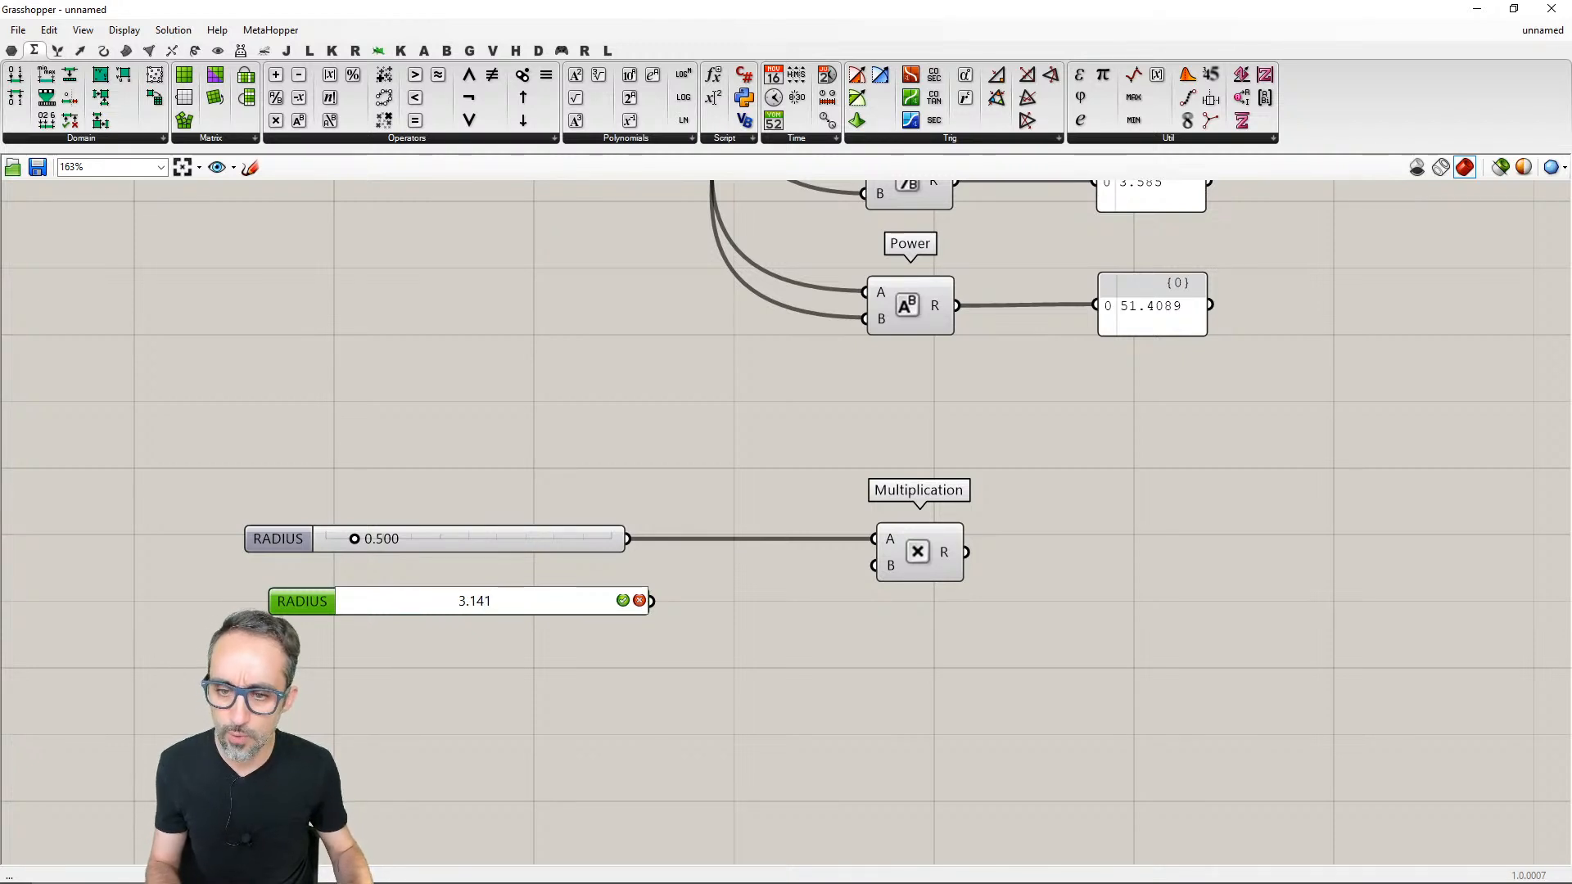
text(59)
key(Return)
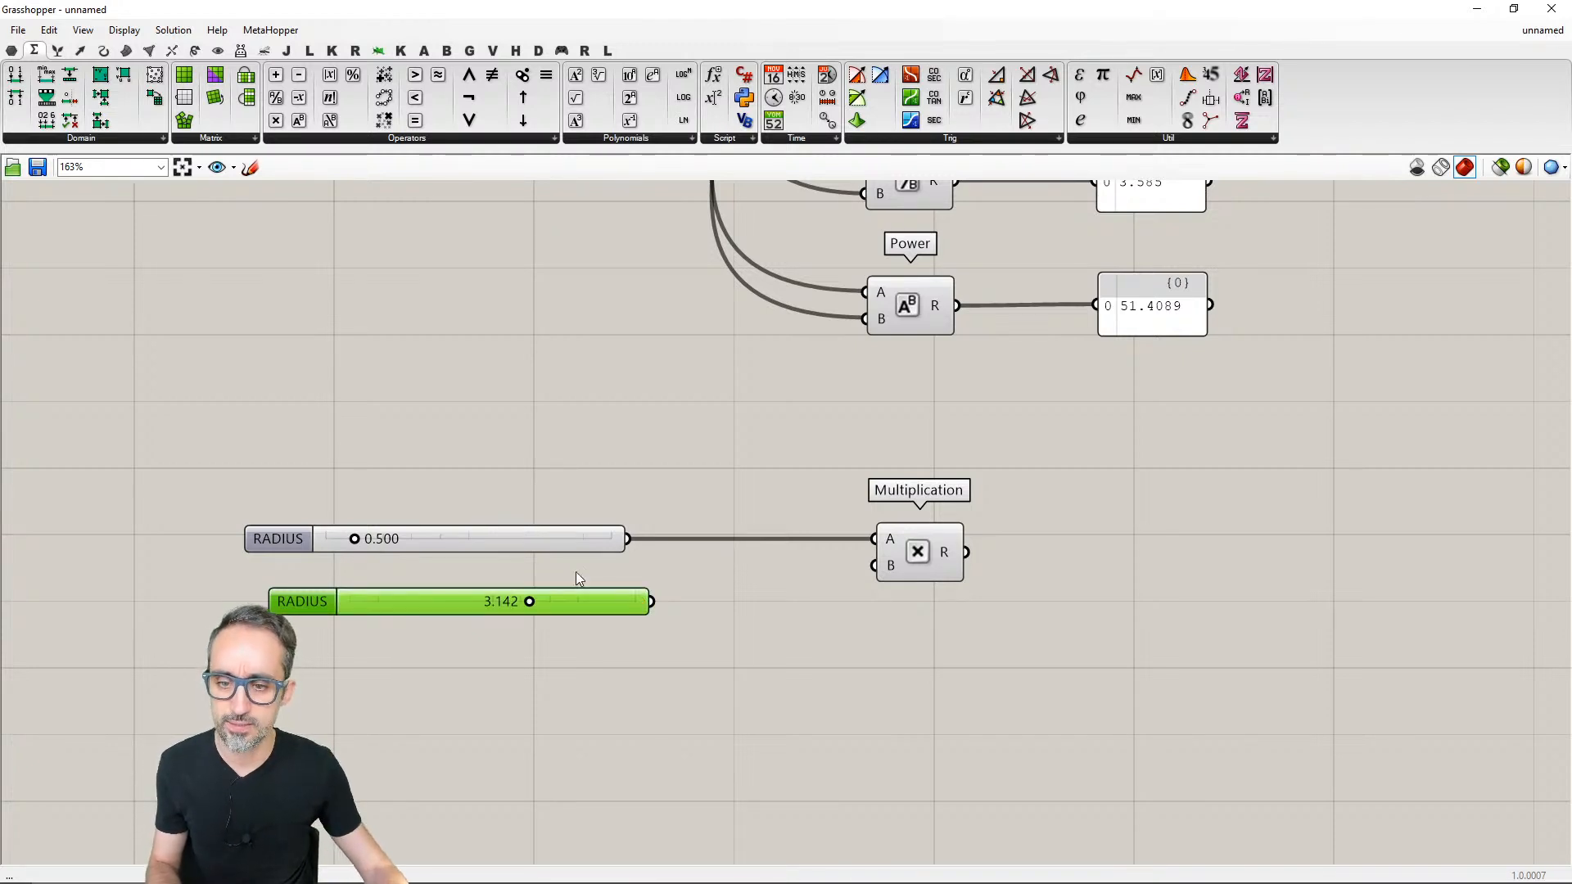
- Connect the copied slider to Multiplication's B input and rename it PI
drag(662, 603, 875, 565)
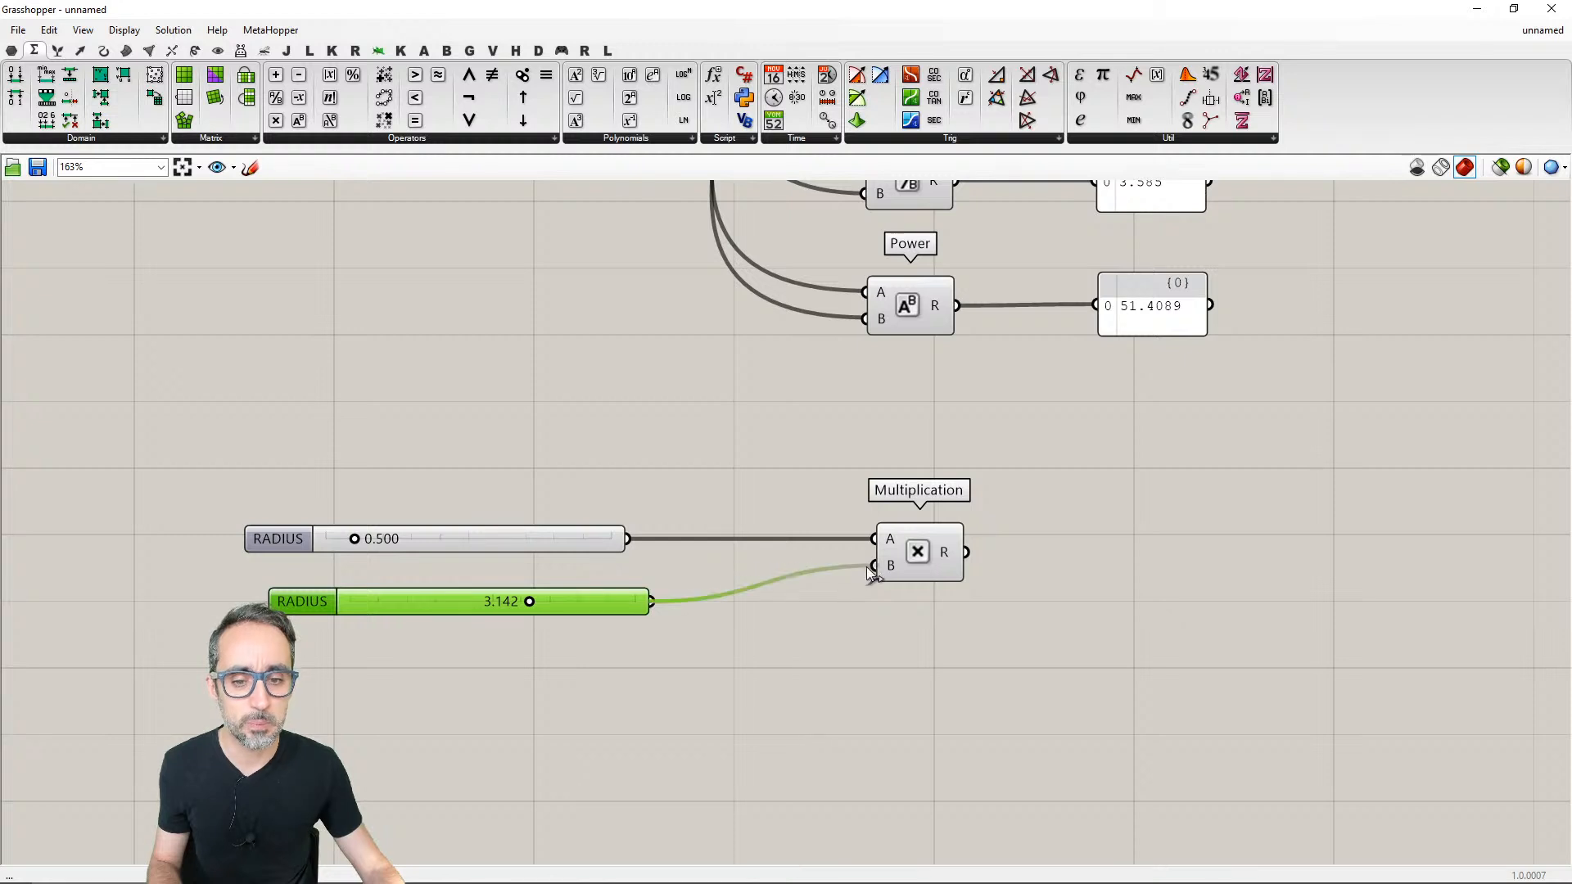
right_click(327, 611)
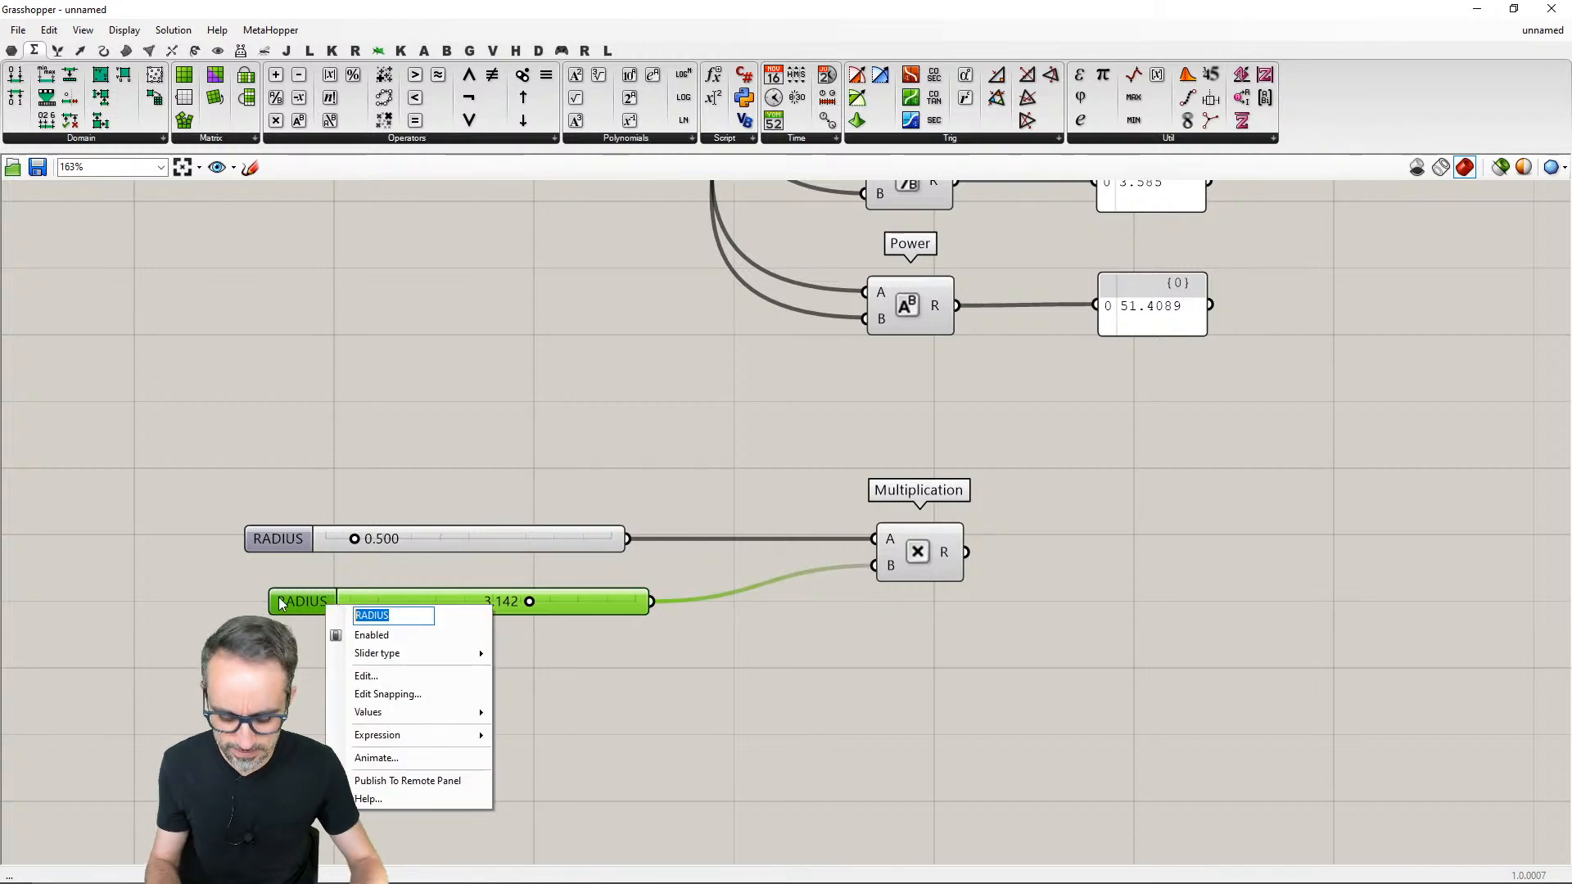
text(PI)
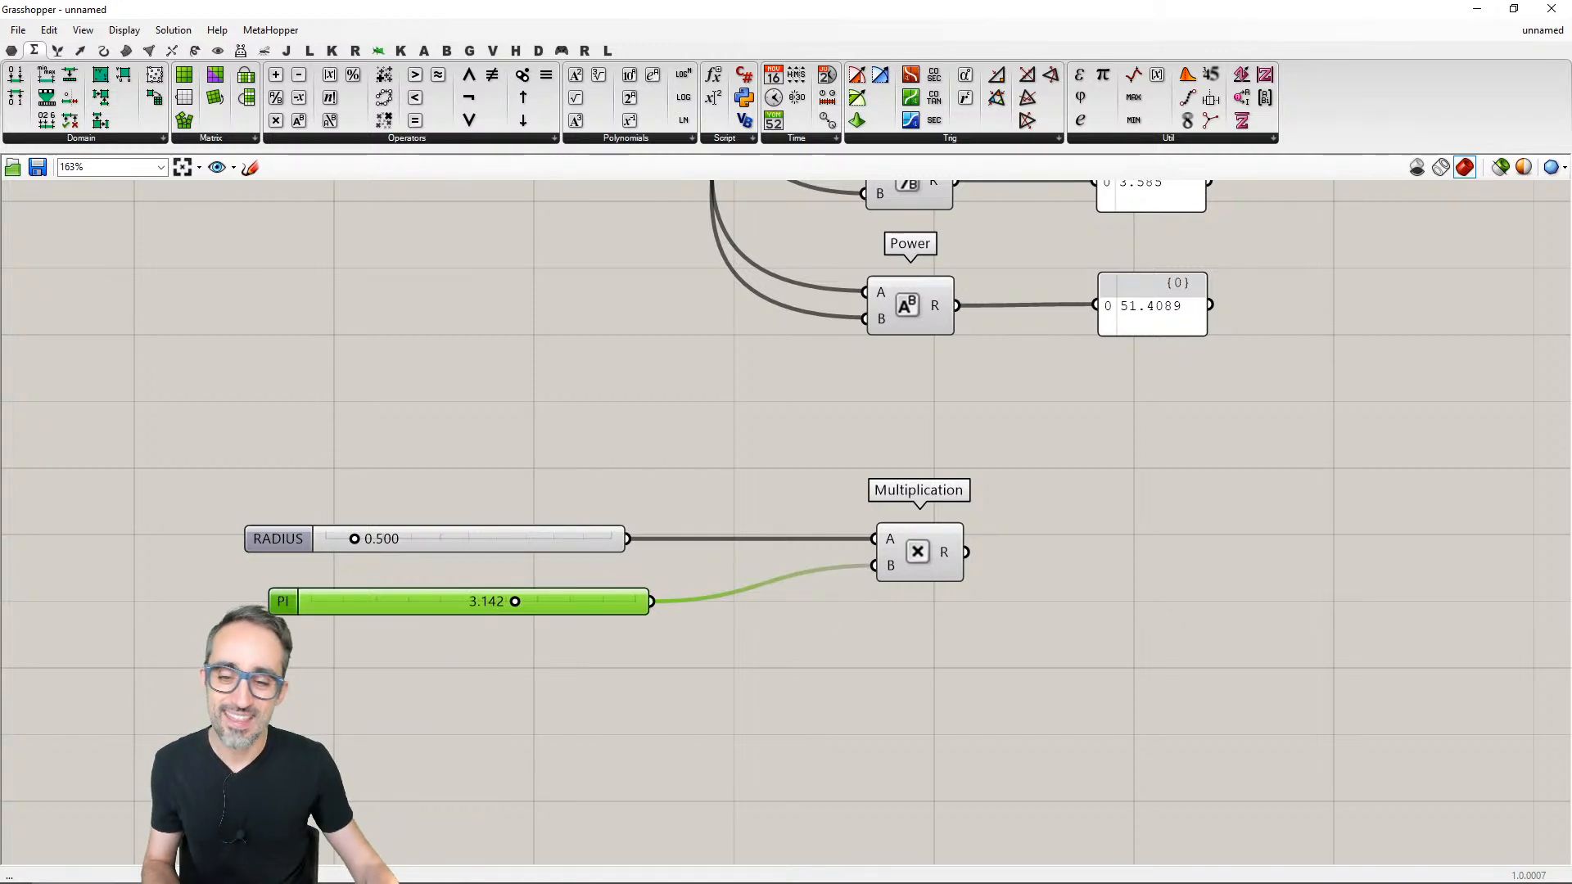
click(445, 739)
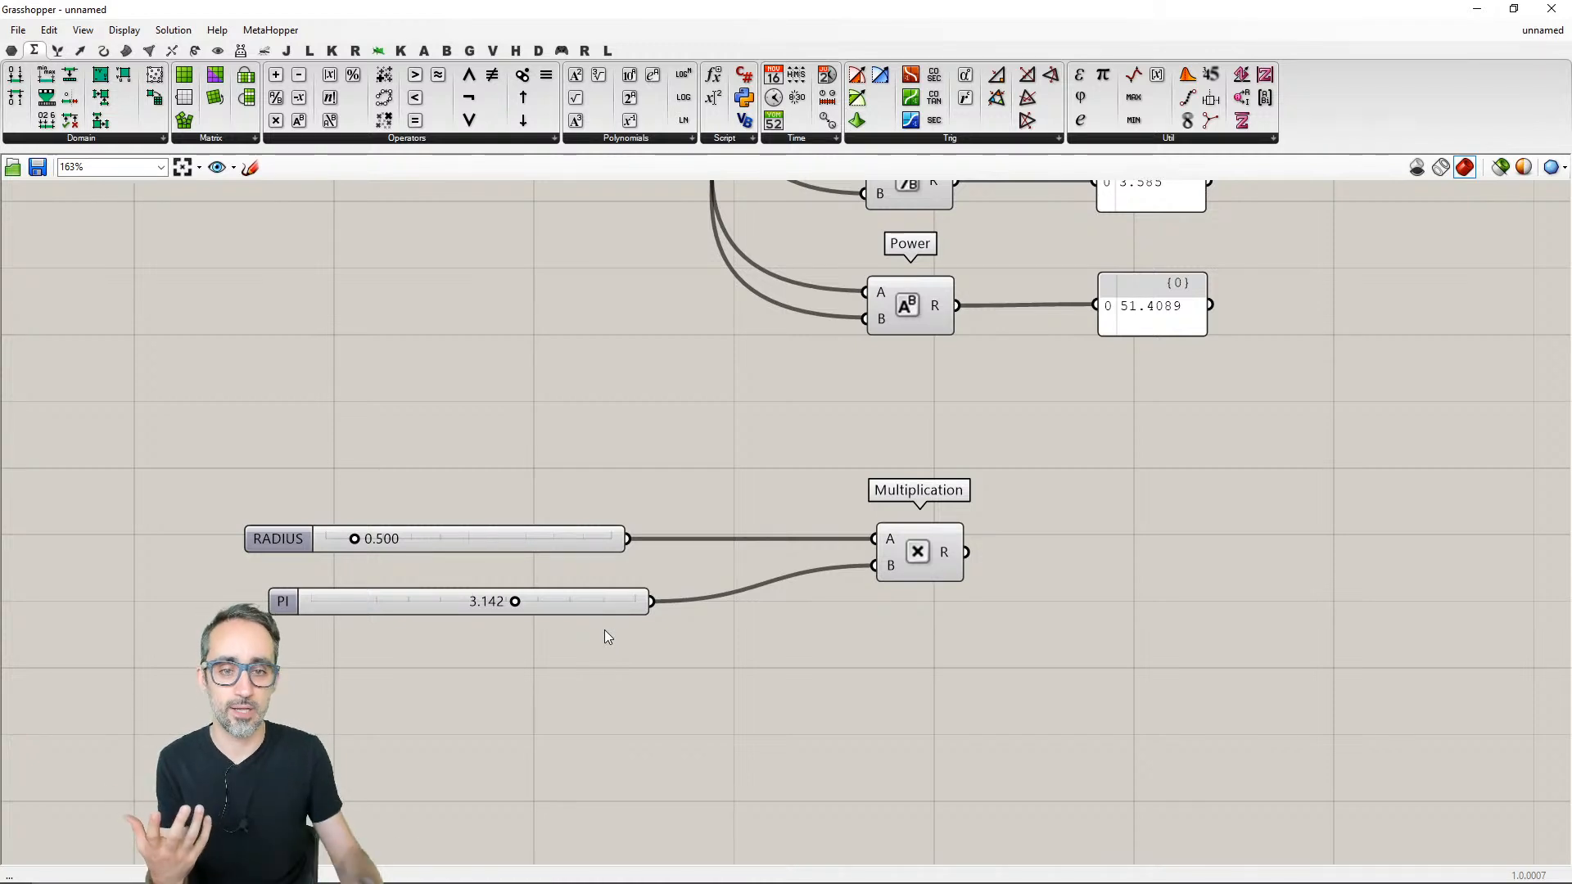
- Vary the PI slider through 3.711, ending at 3.003
click(575, 589)
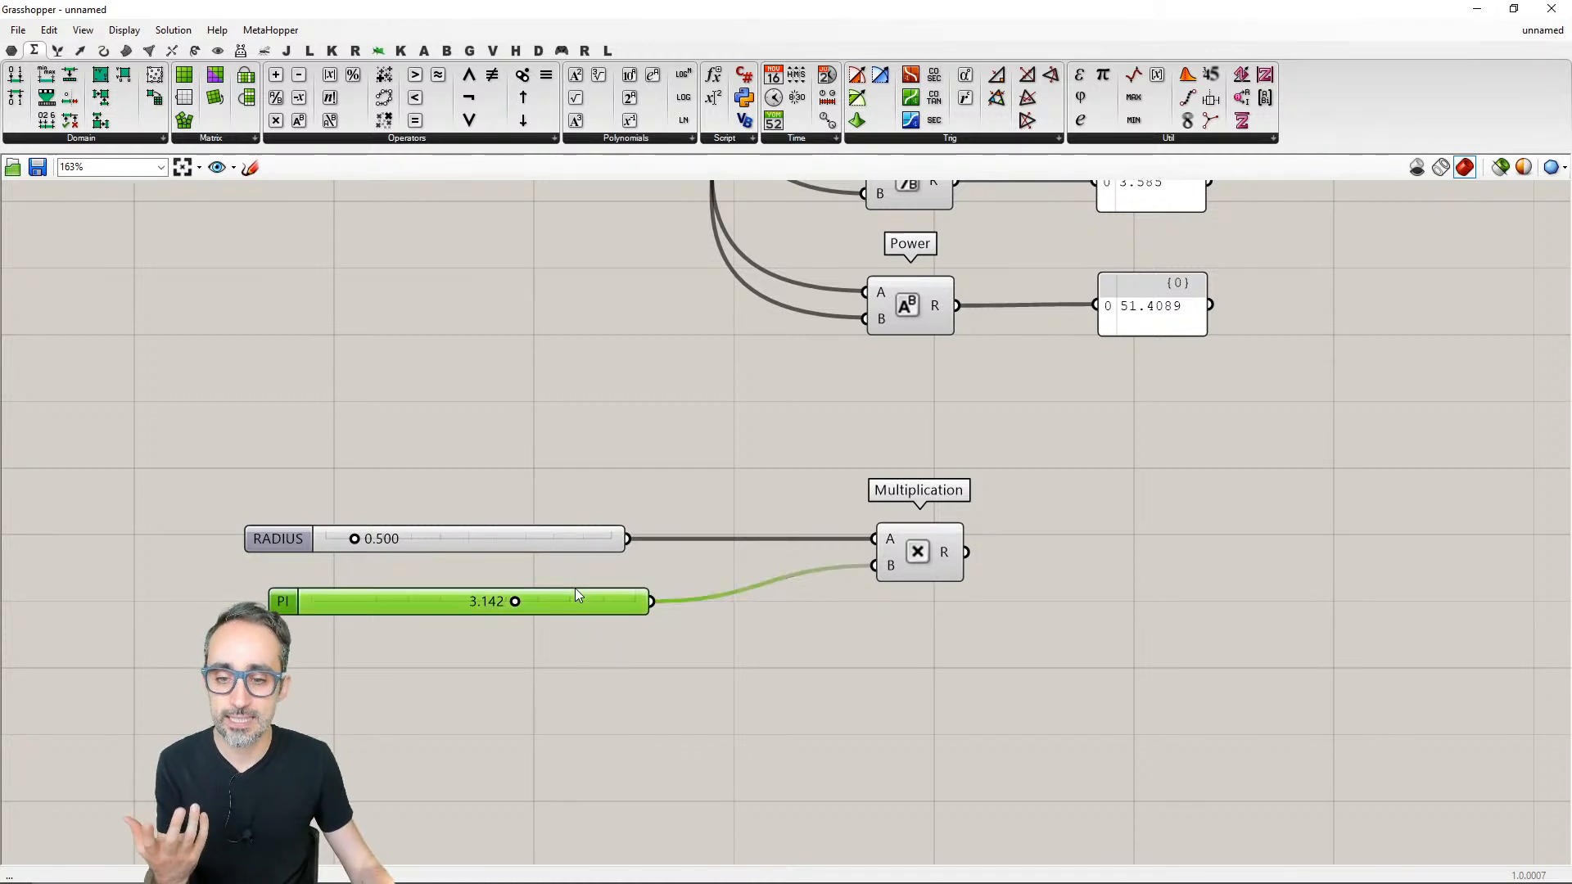
click(559, 648)
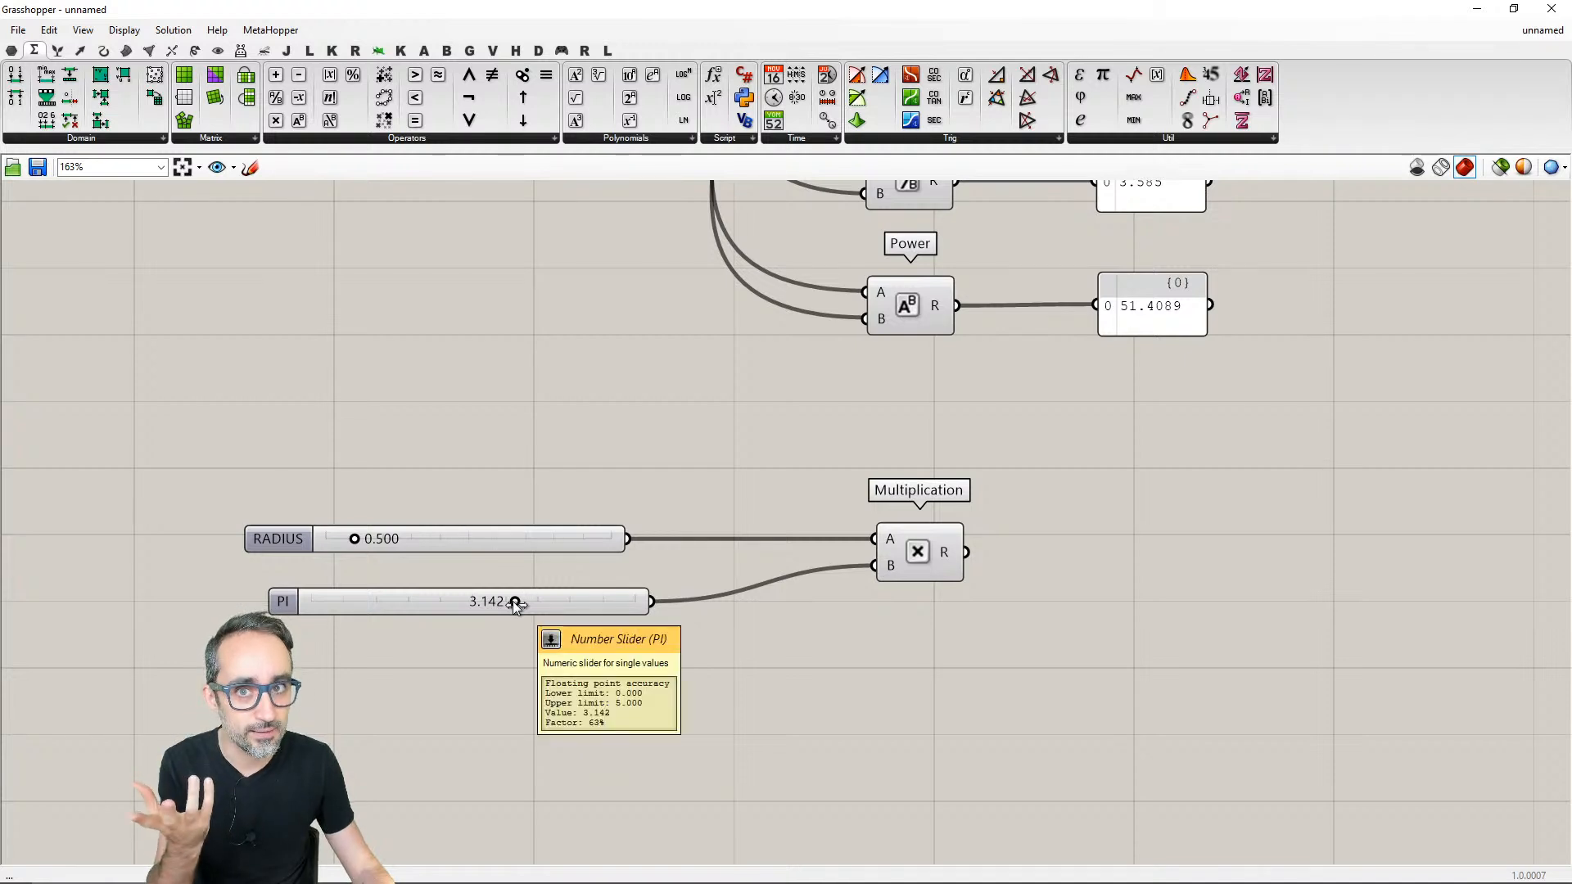
drag(516, 603, 552, 603)
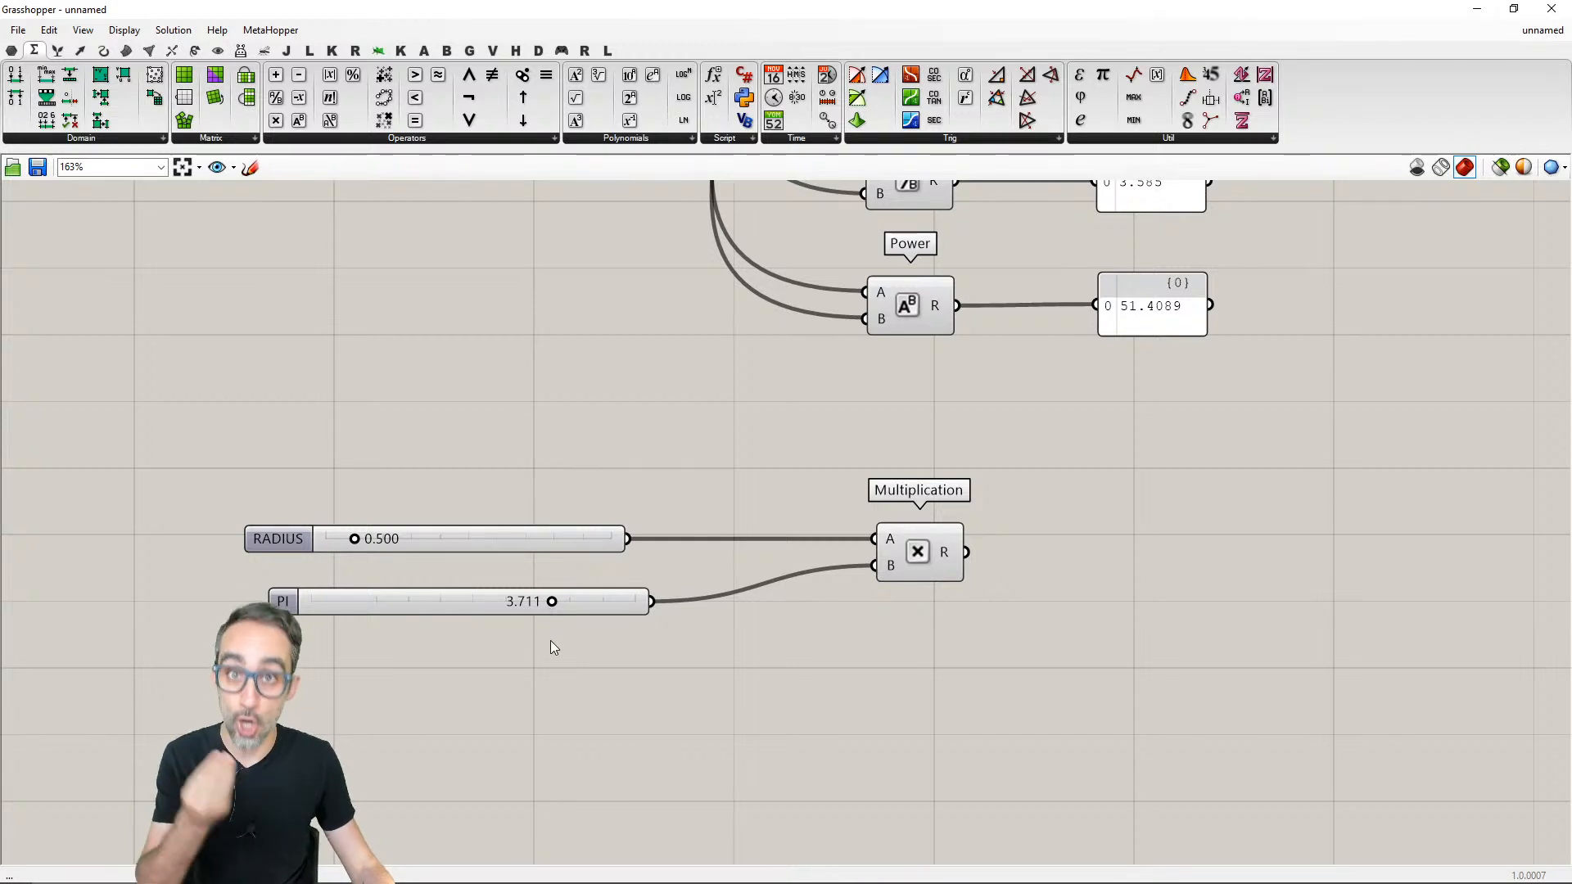
click(578, 601)
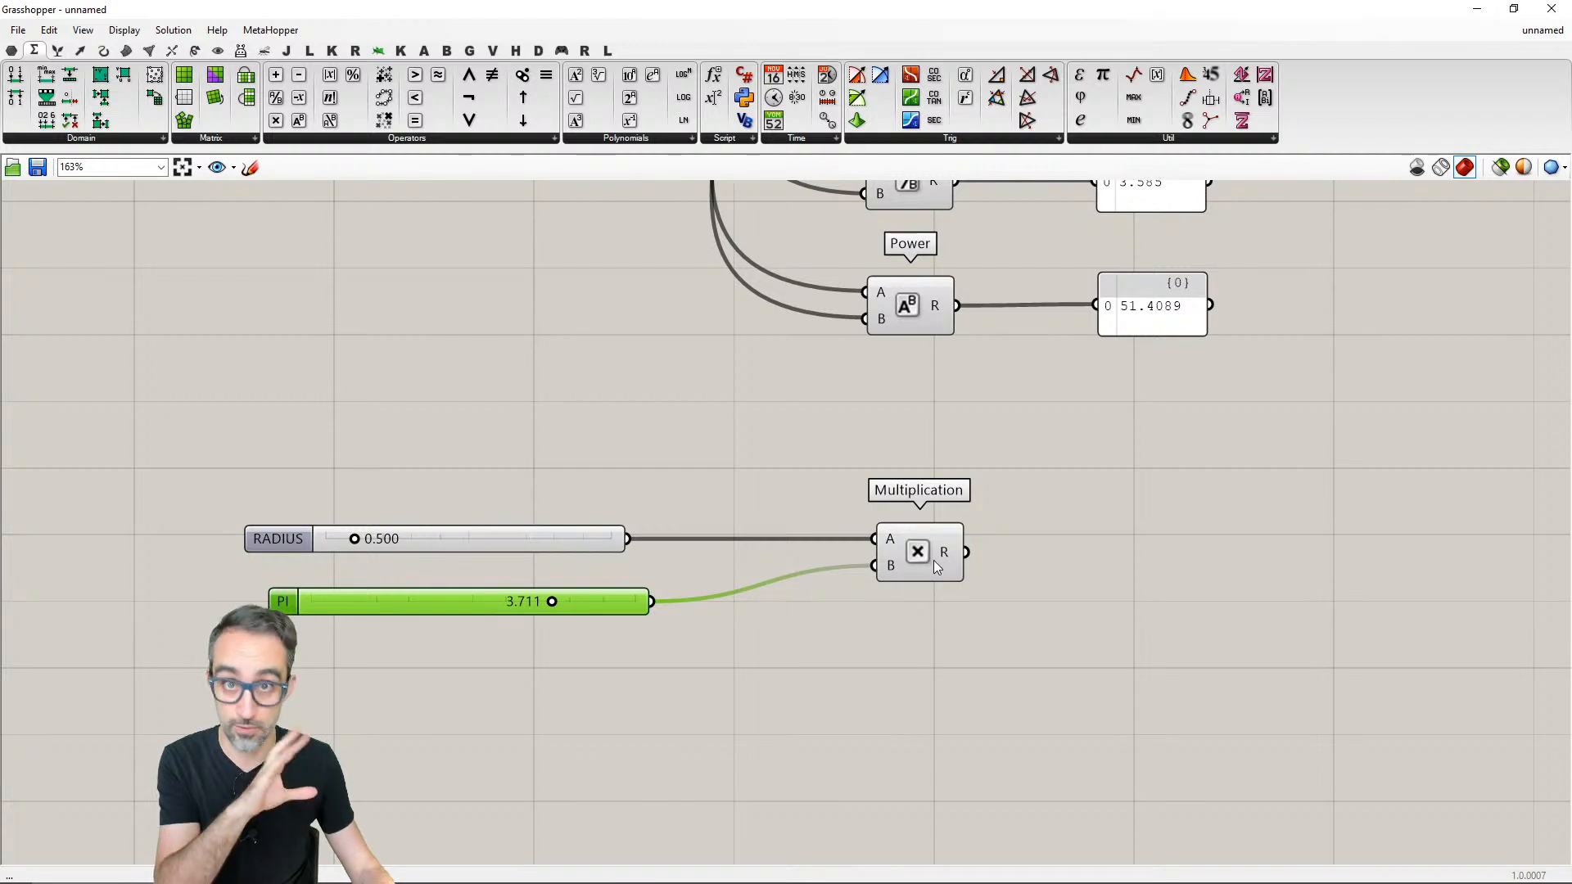
mouse_move(934, 561)
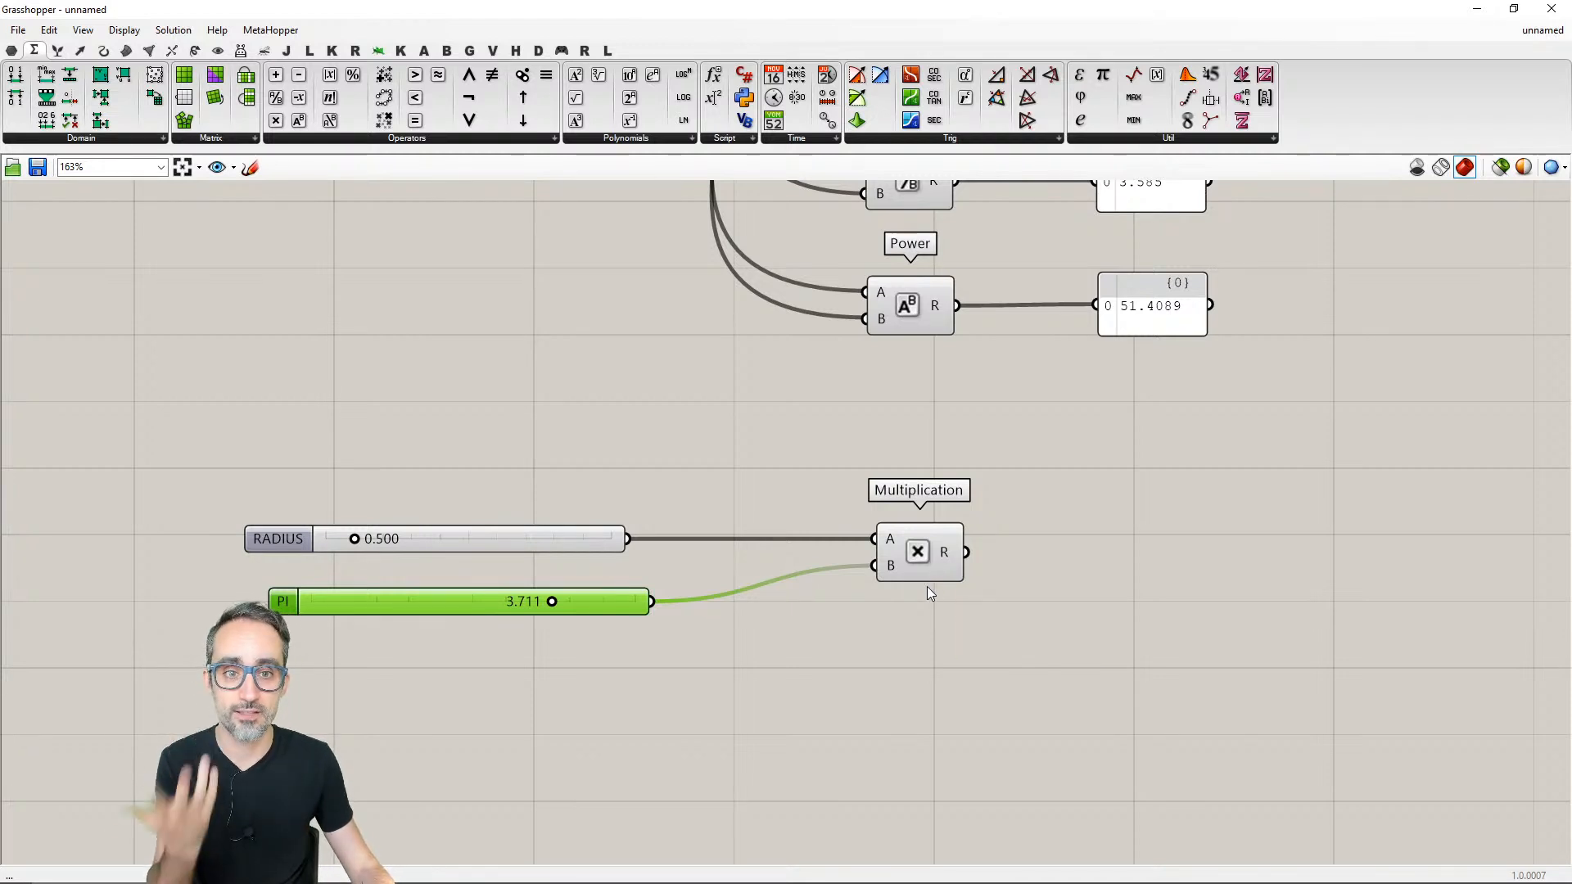
click(723, 651)
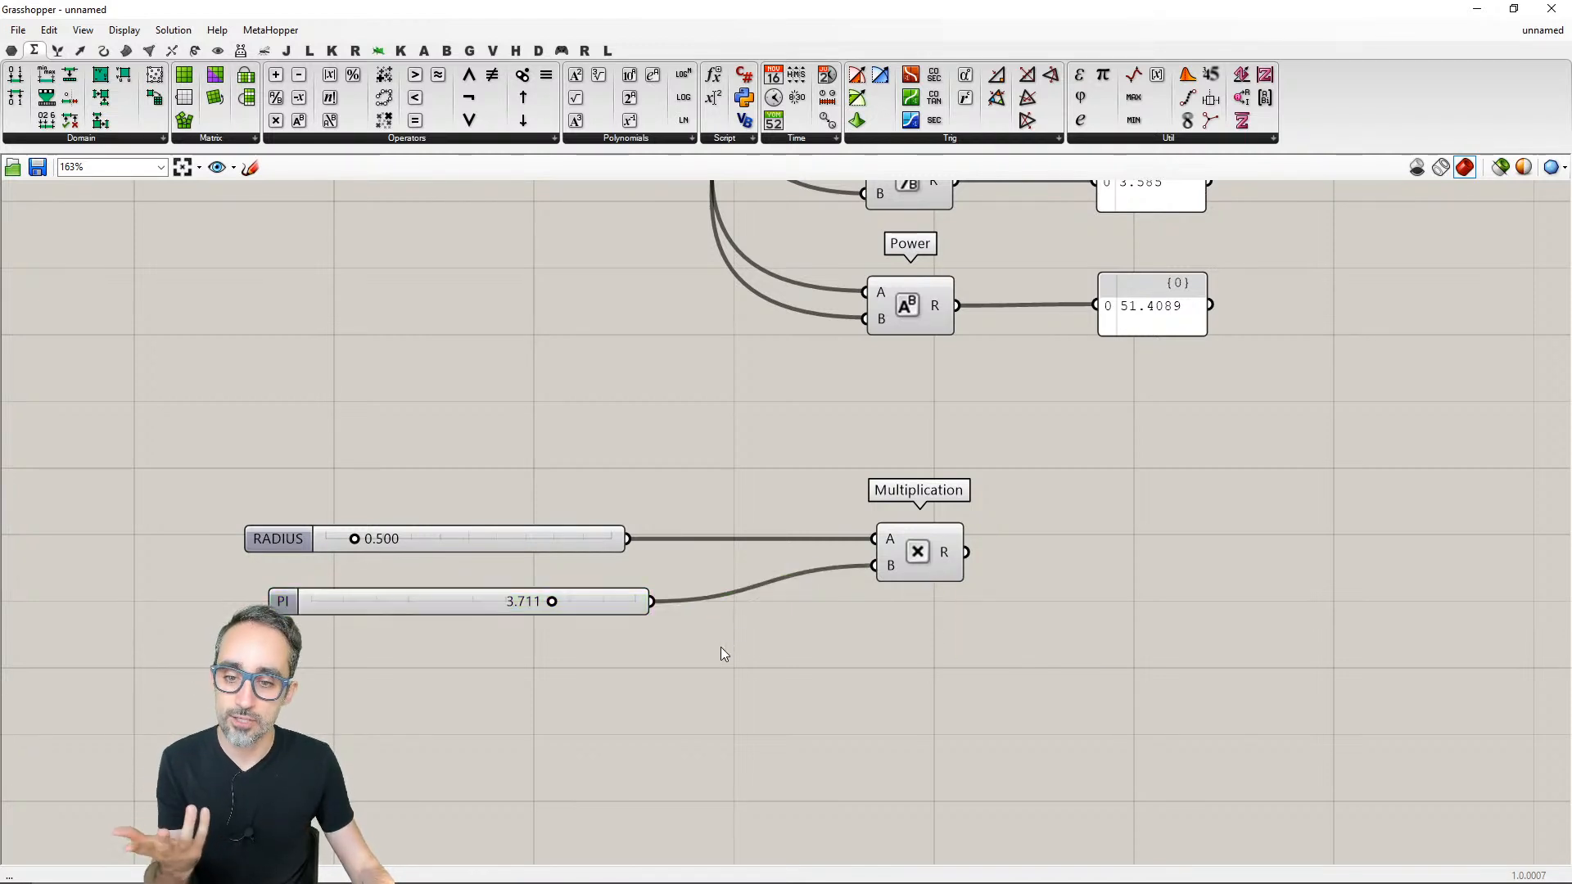
drag(551, 602, 509, 602)
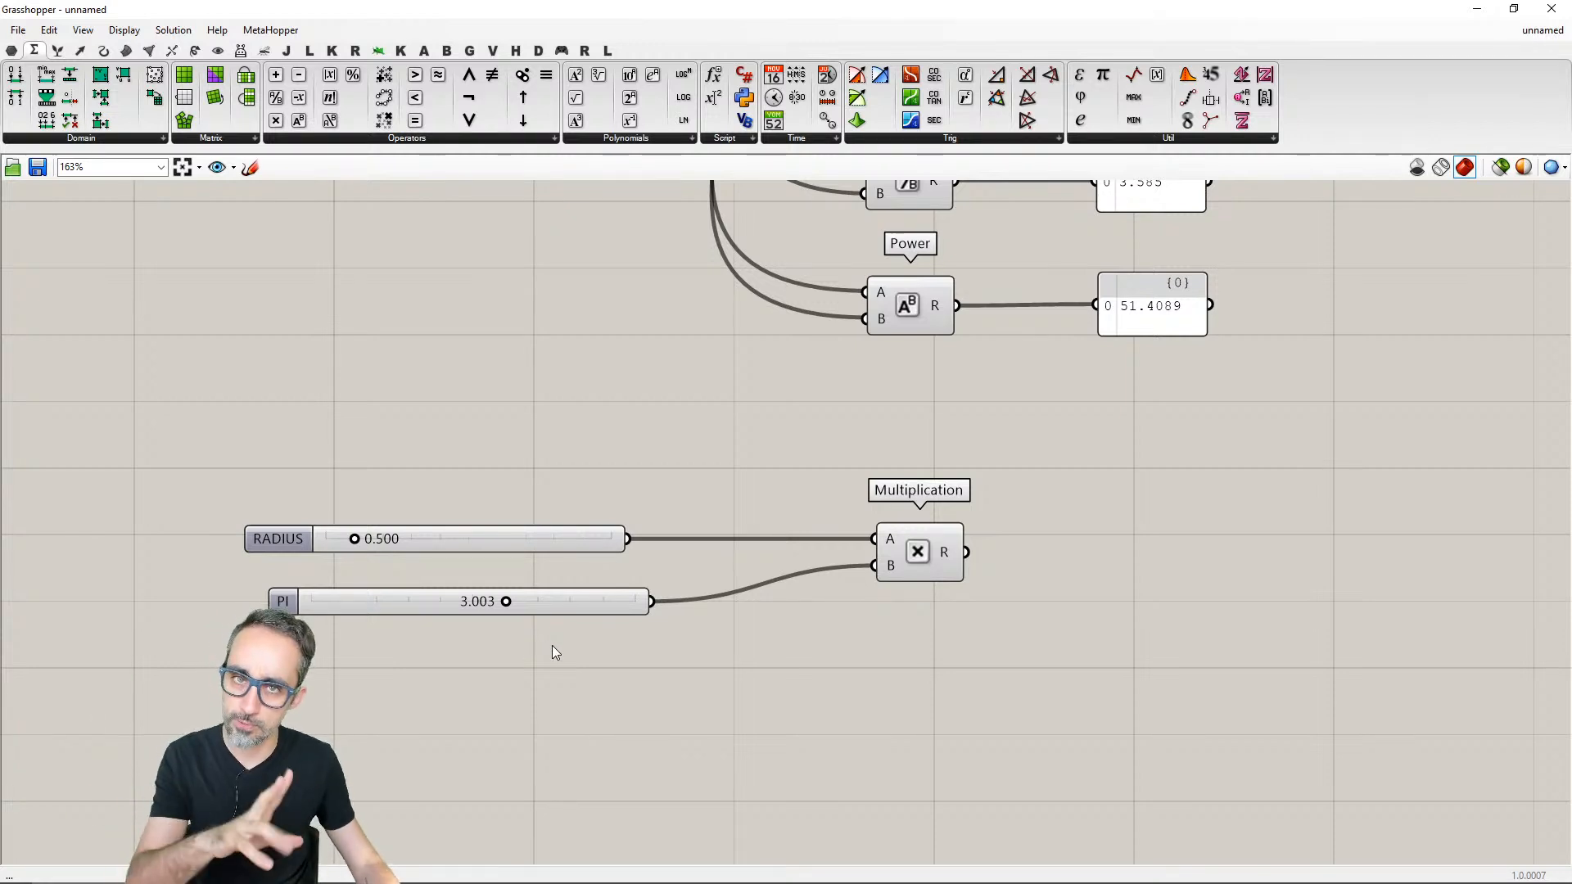
- Delete the PI slider and place a Pi component below the RADIUS slider in its place
drag(632, 656, 582, 621)
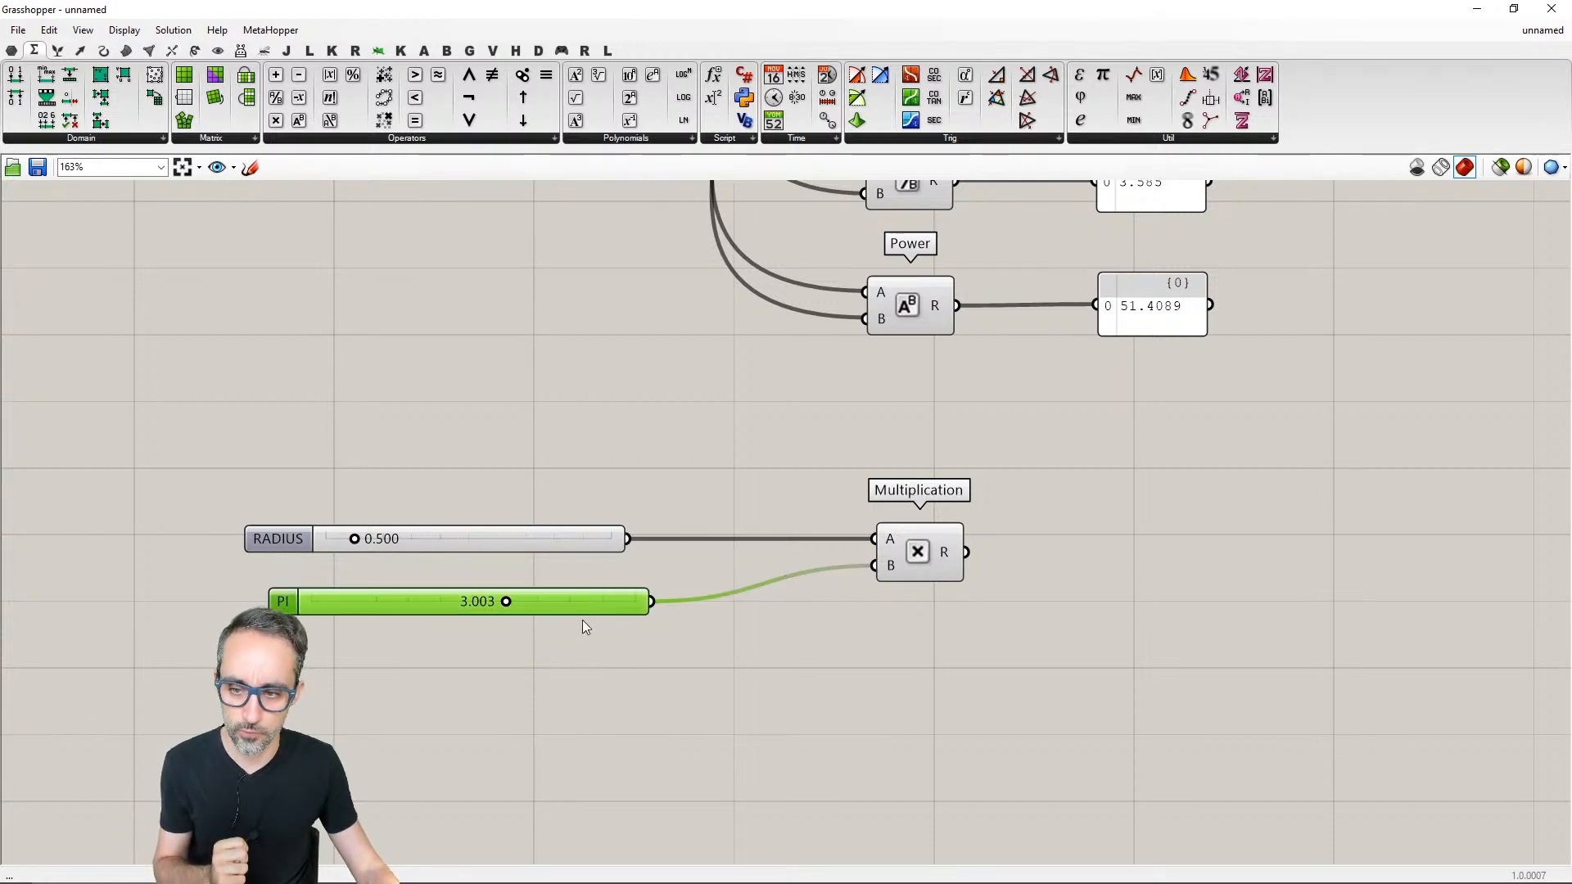
key(Delete)
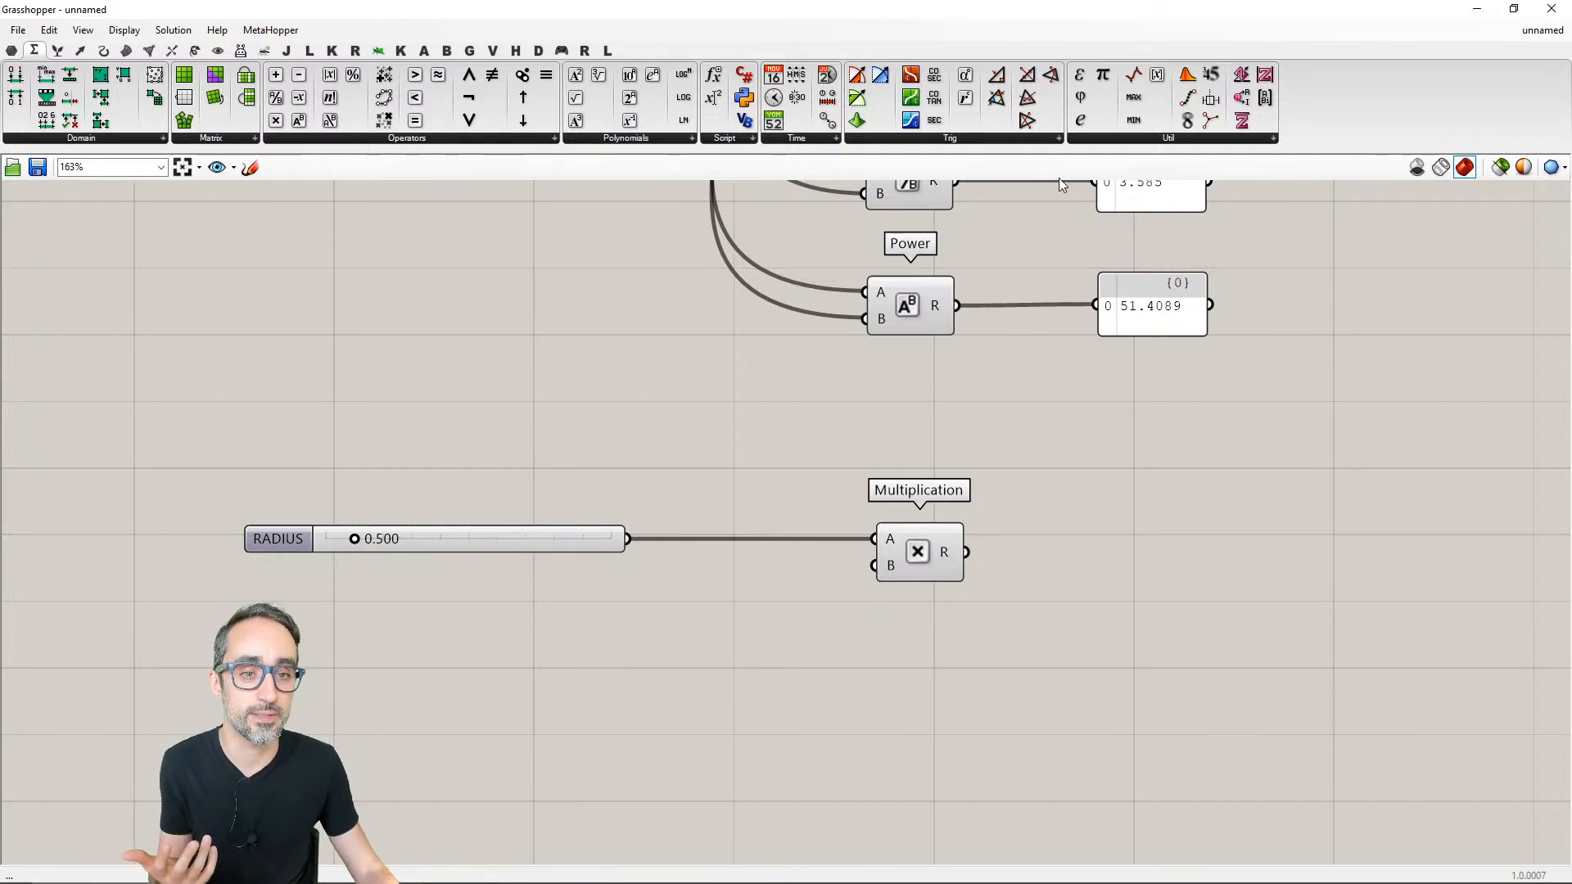
click(1120, 138)
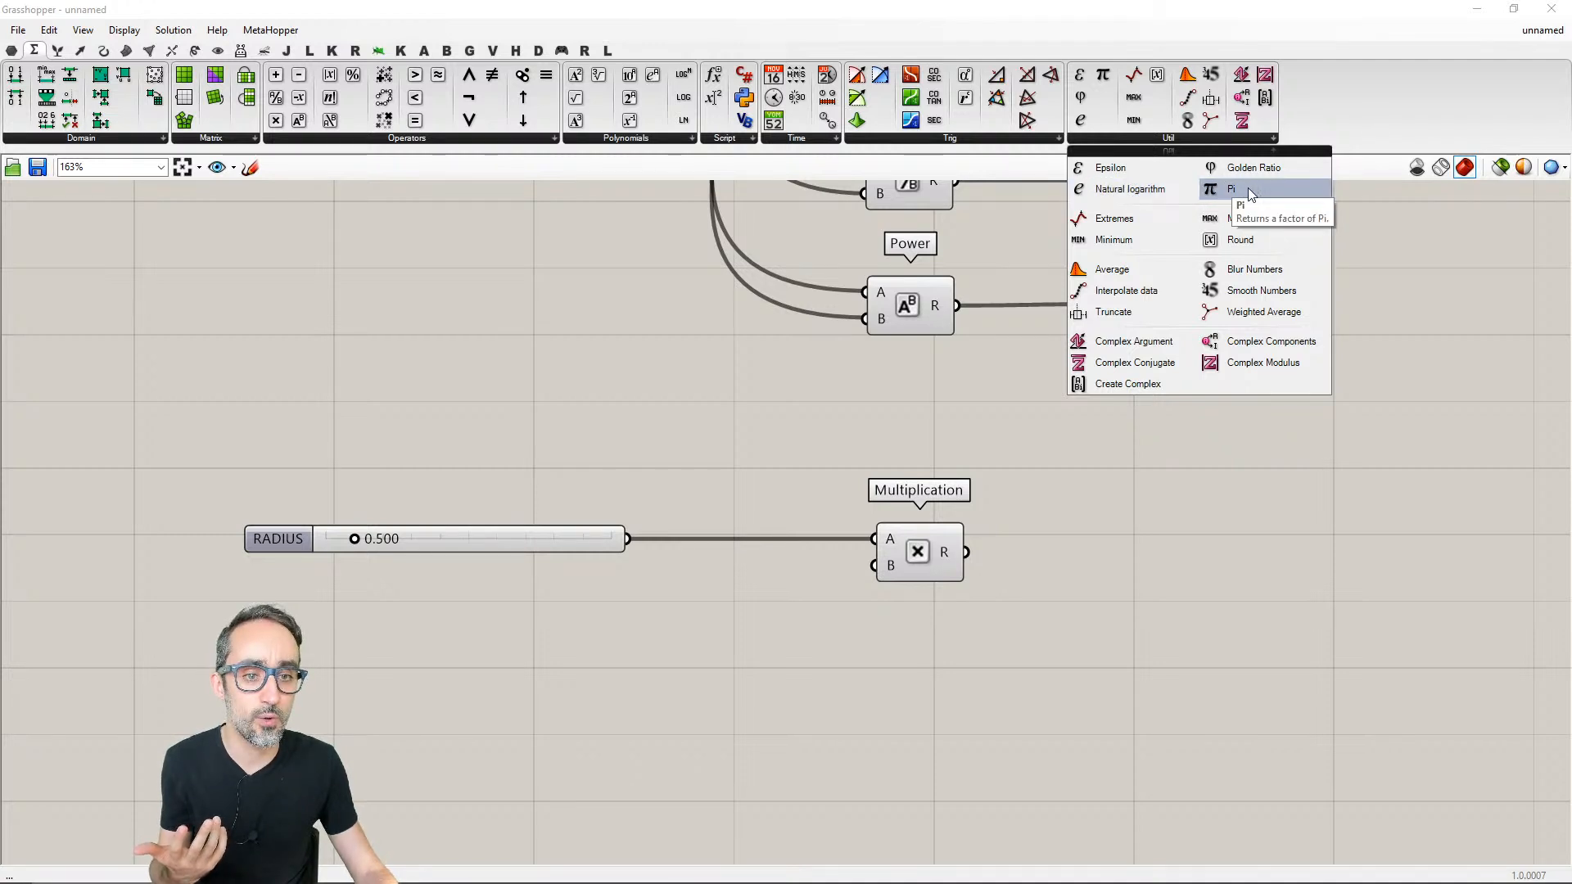
drag(1236, 194, 695, 634)
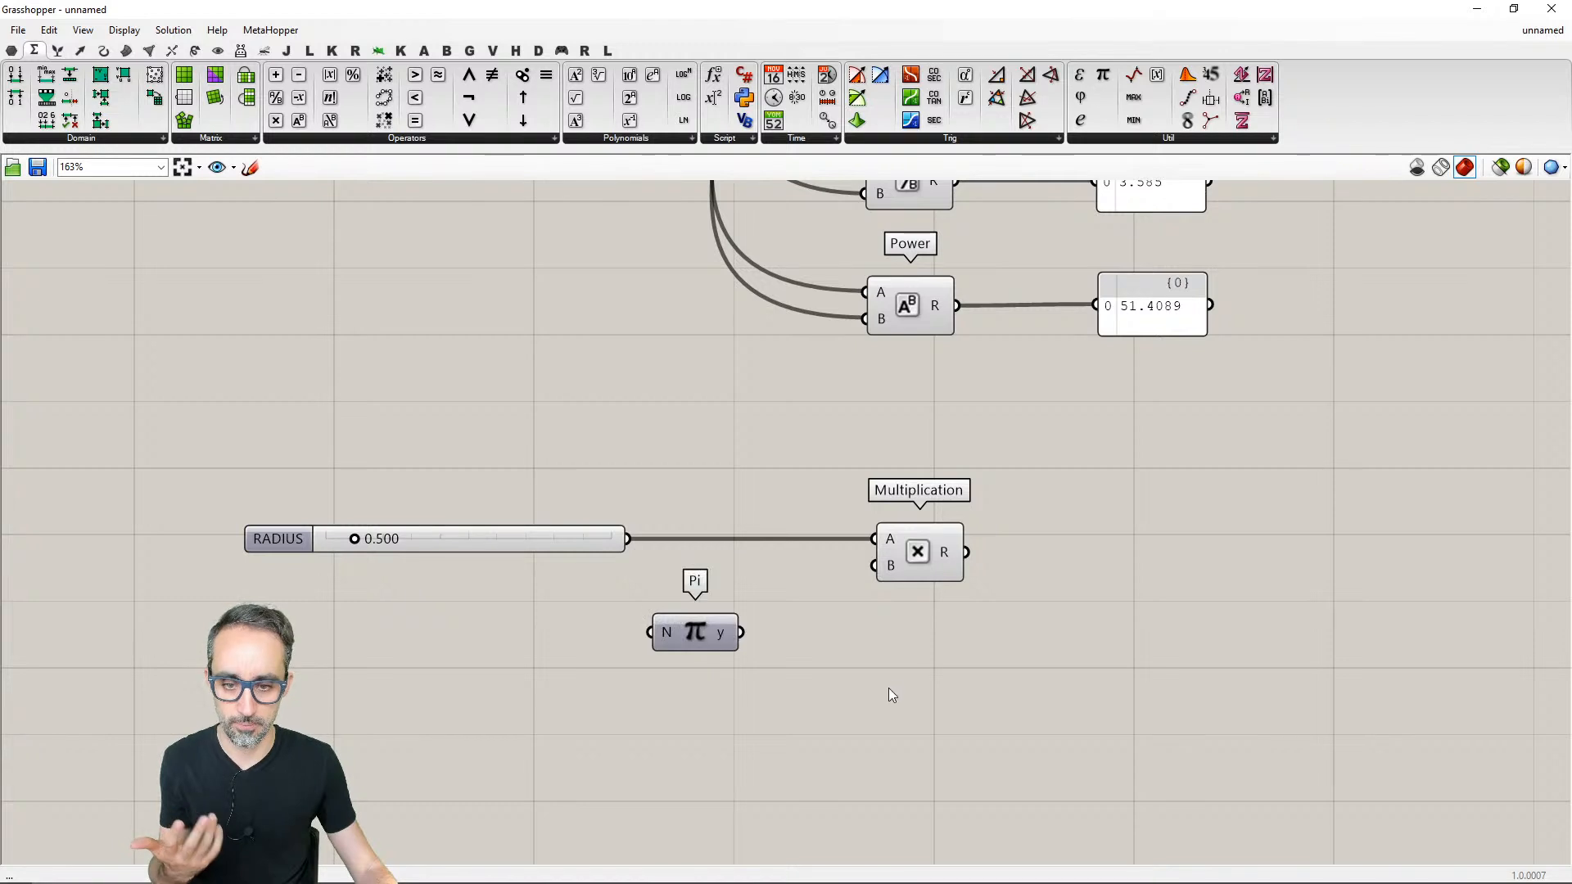
- Add a panel fed by Pi's y output and position it below the Multiplication component
double_click(886, 668)
text(panel)
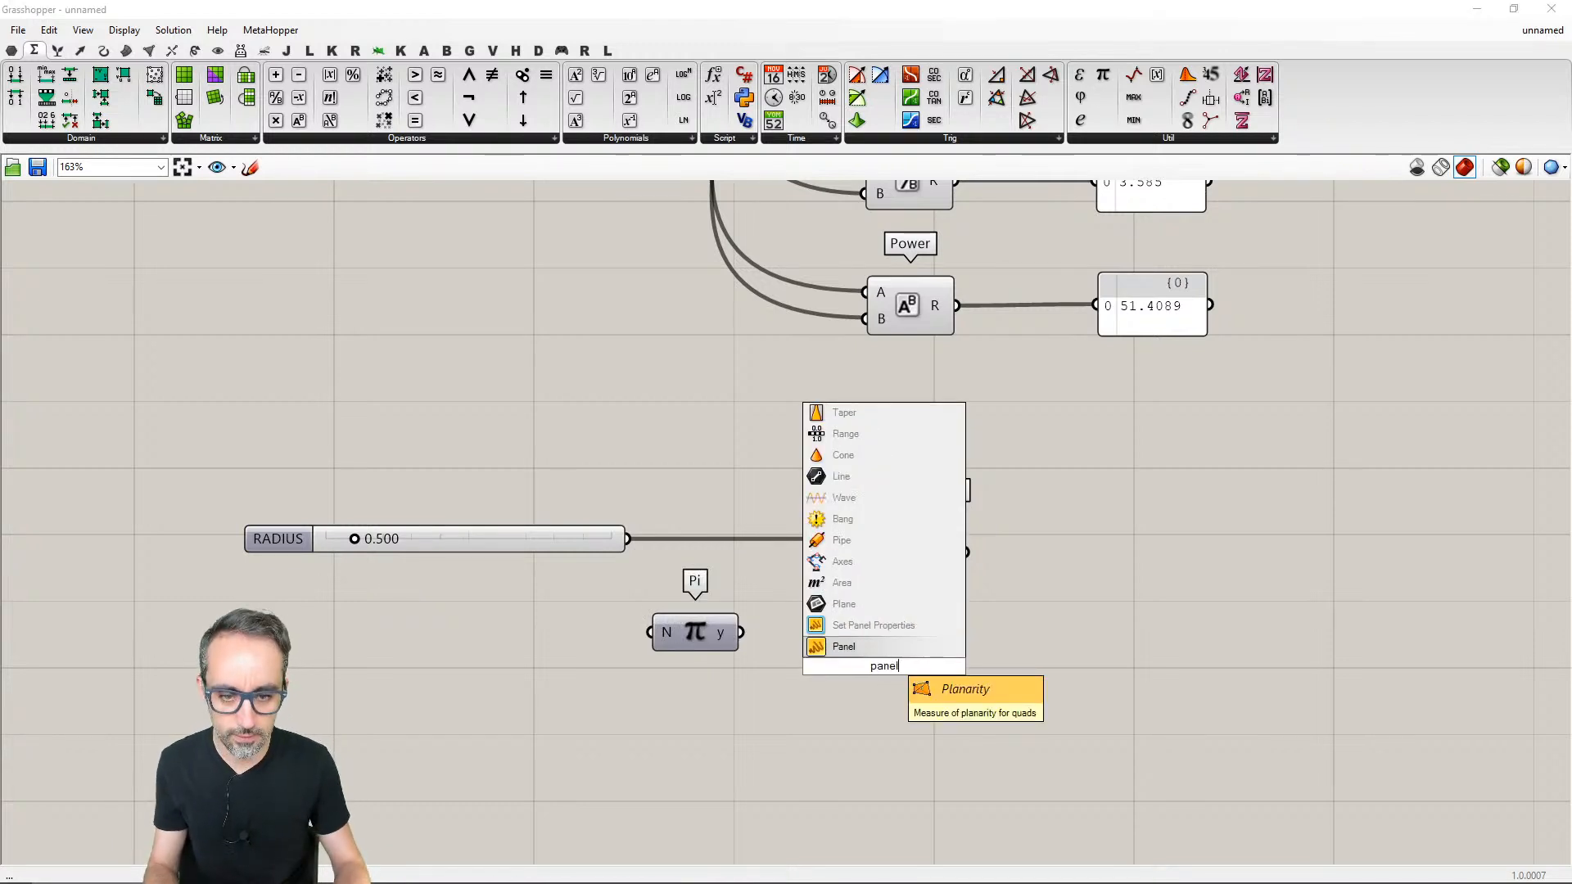
key(Return)
drag(741, 632, 835, 667)
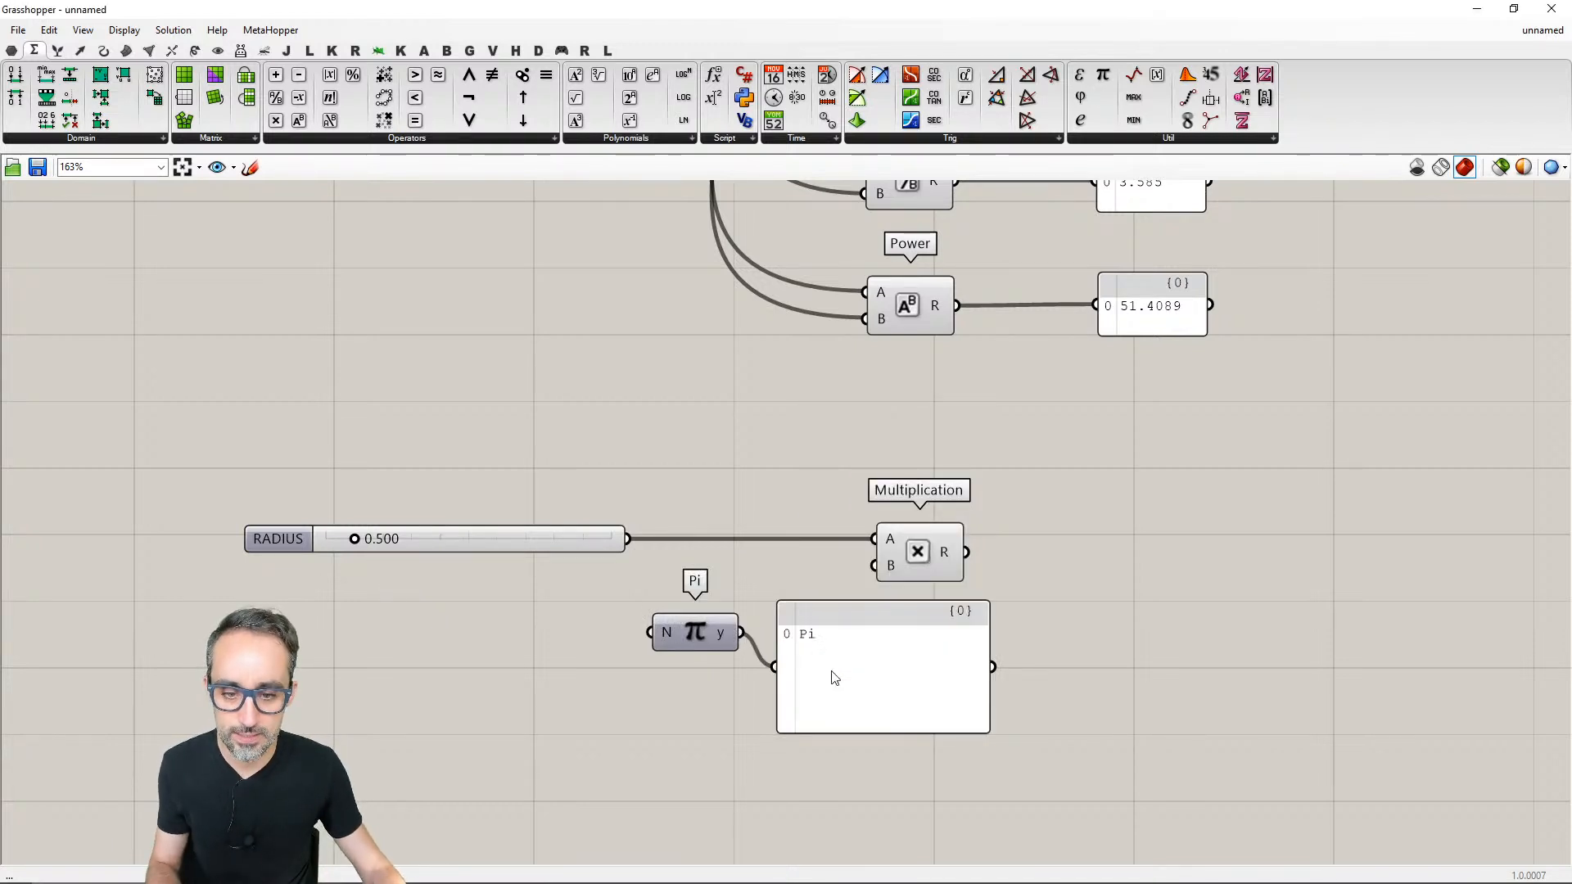
click(962, 687)
drag(962, 686, 995, 724)
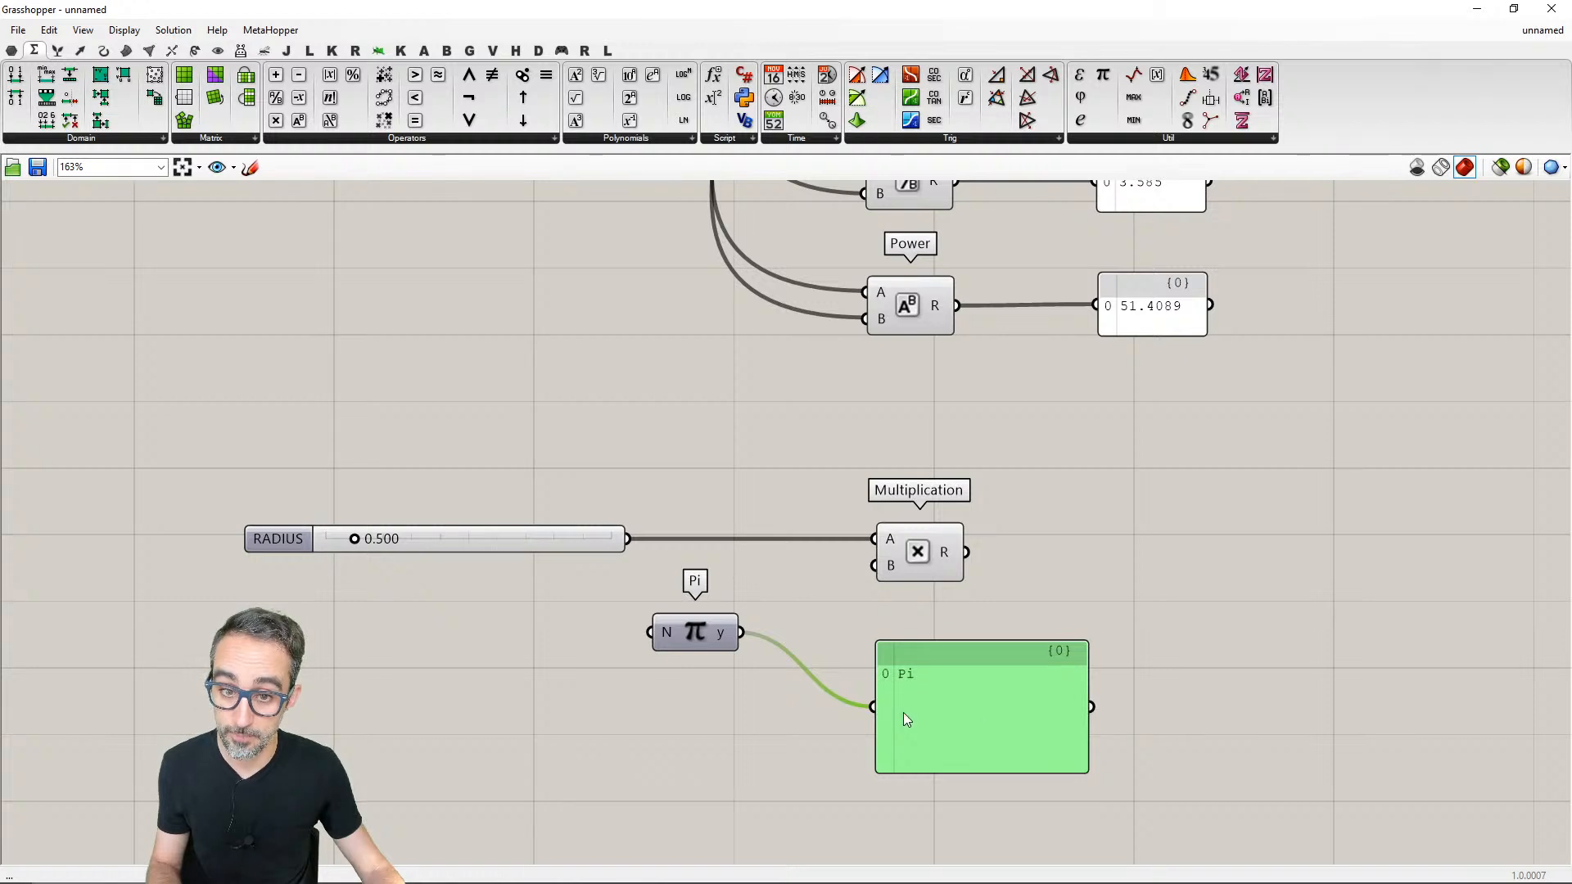
- Connect Pi's y output to Multiplication's B input and rewire the panel to show Multiplication's R output
drag(741, 632, 875, 565)
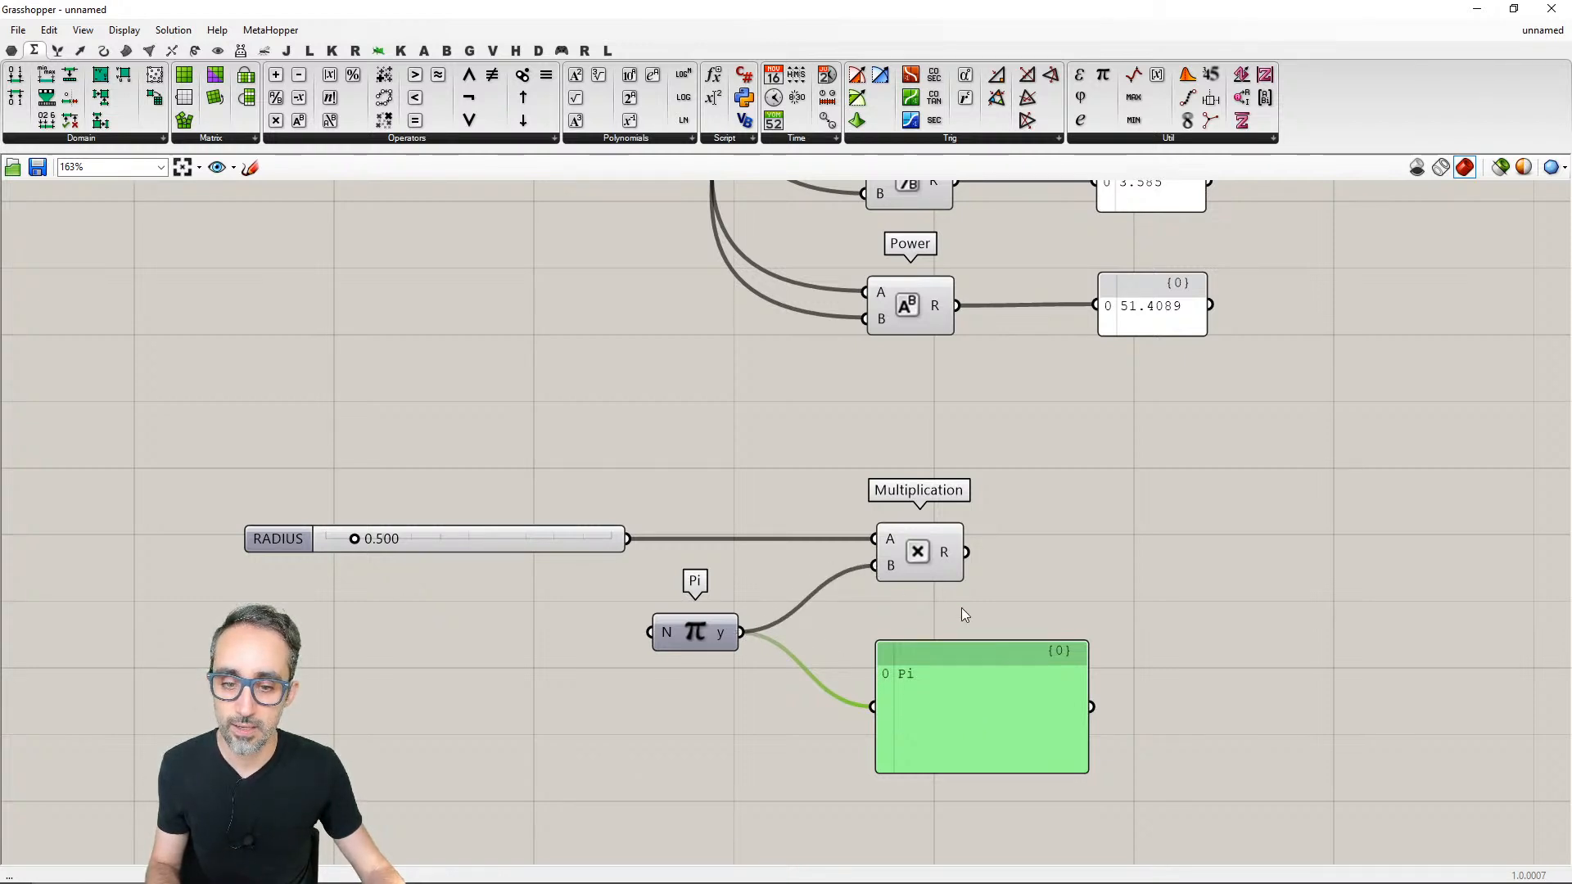
drag(980, 688, 1114, 647)
drag(967, 553, 1143, 544)
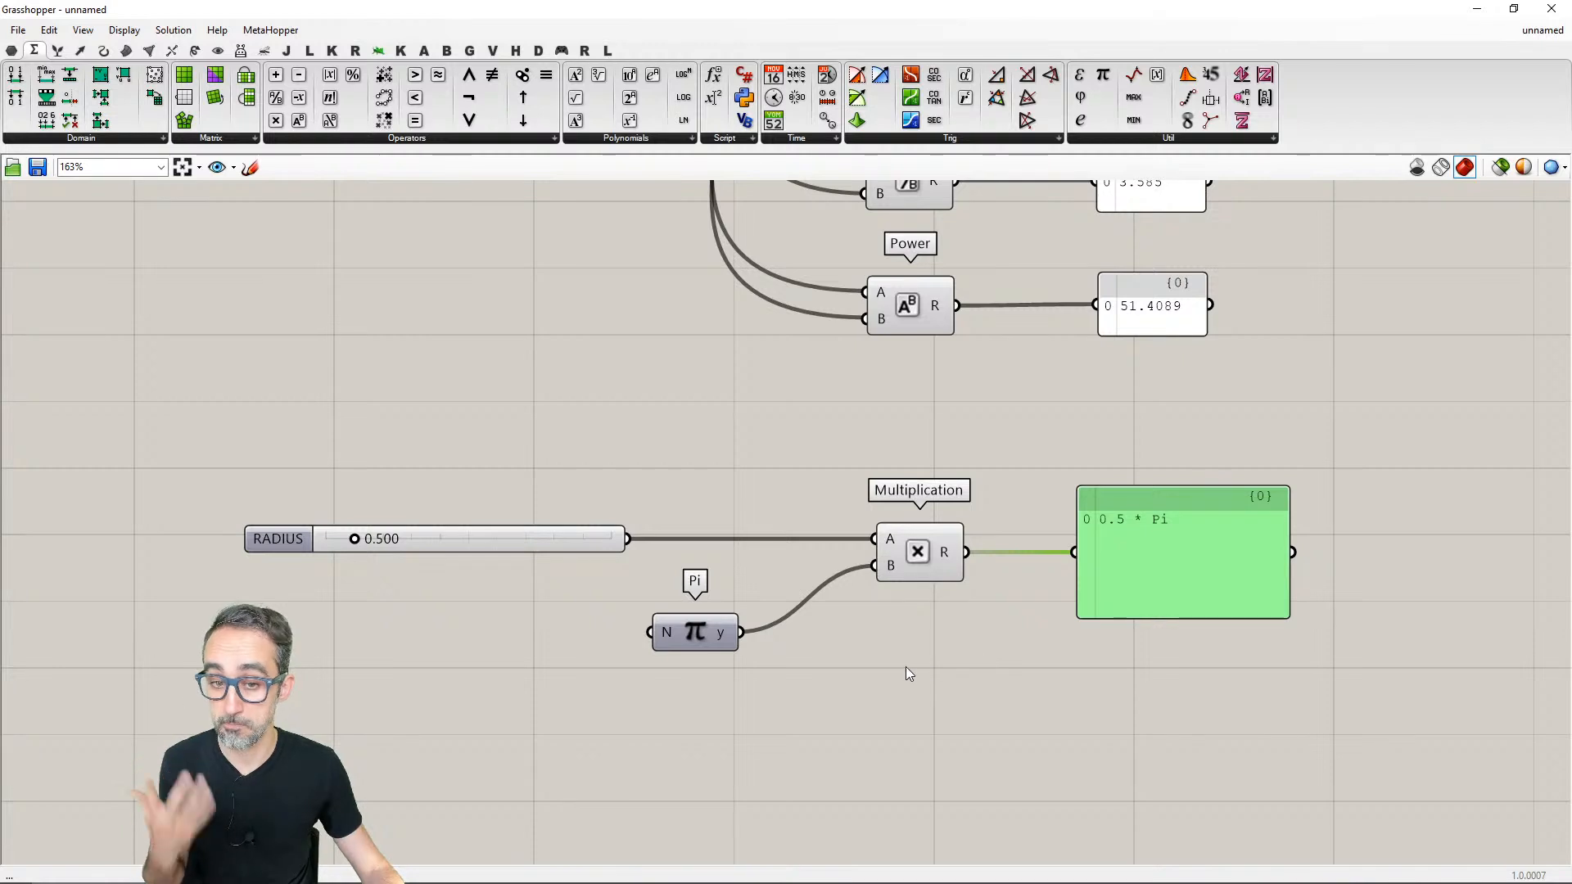
- Move the Pi component closer to the Multiplication component
right_drag(897, 674, 927, 622)
drag(739, 578, 793, 586)
click(767, 622)
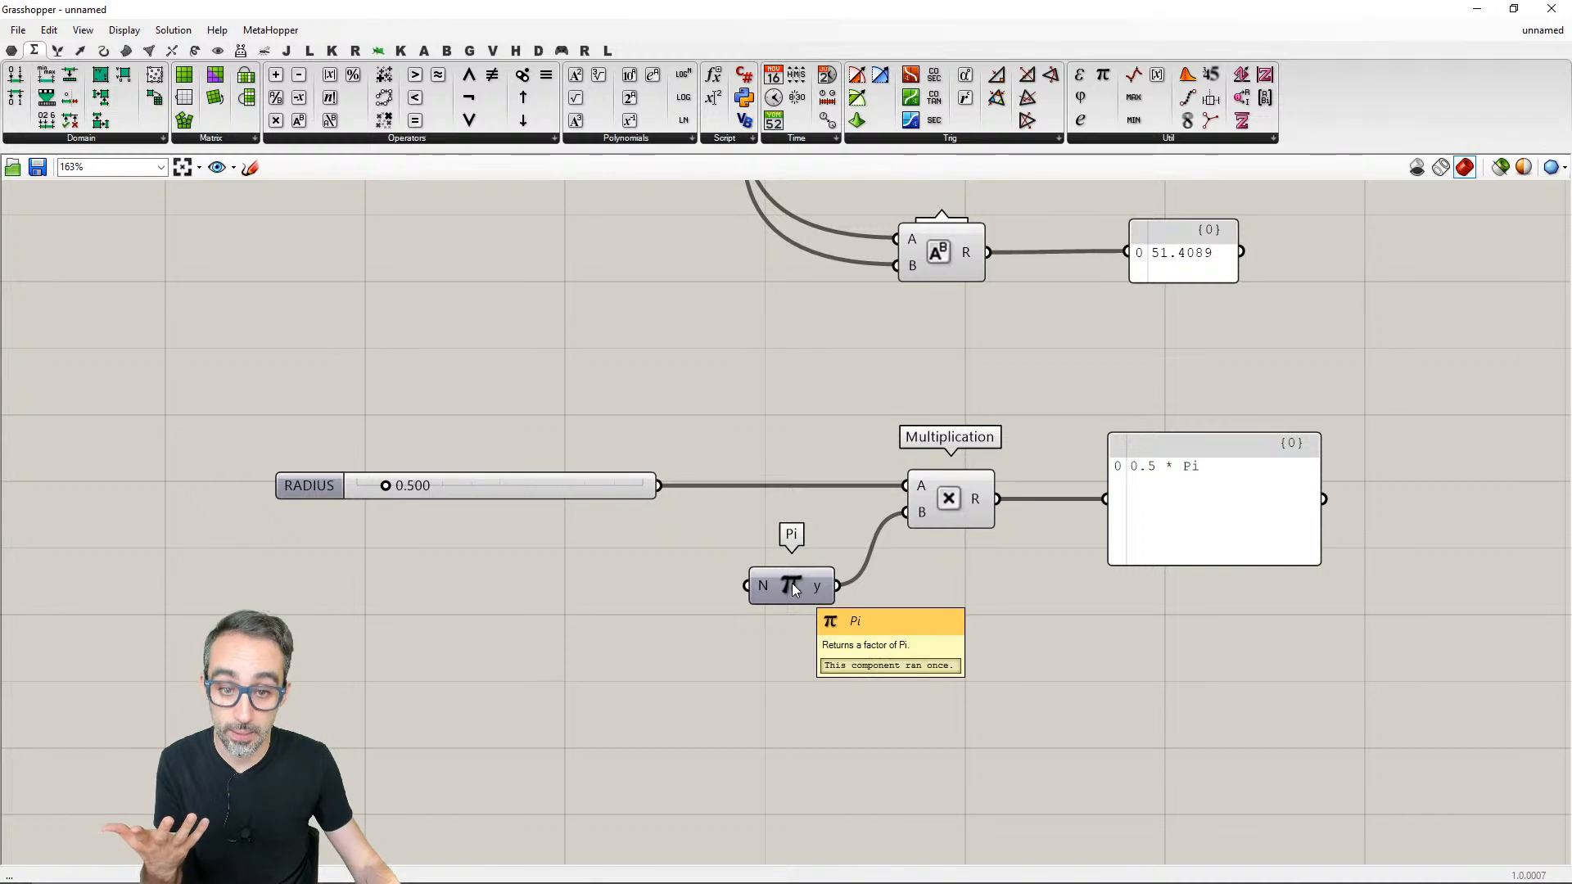
- Try feeding the RADIUS slider into Pi's N input, and undo the connection
mouse_move(816, 588)
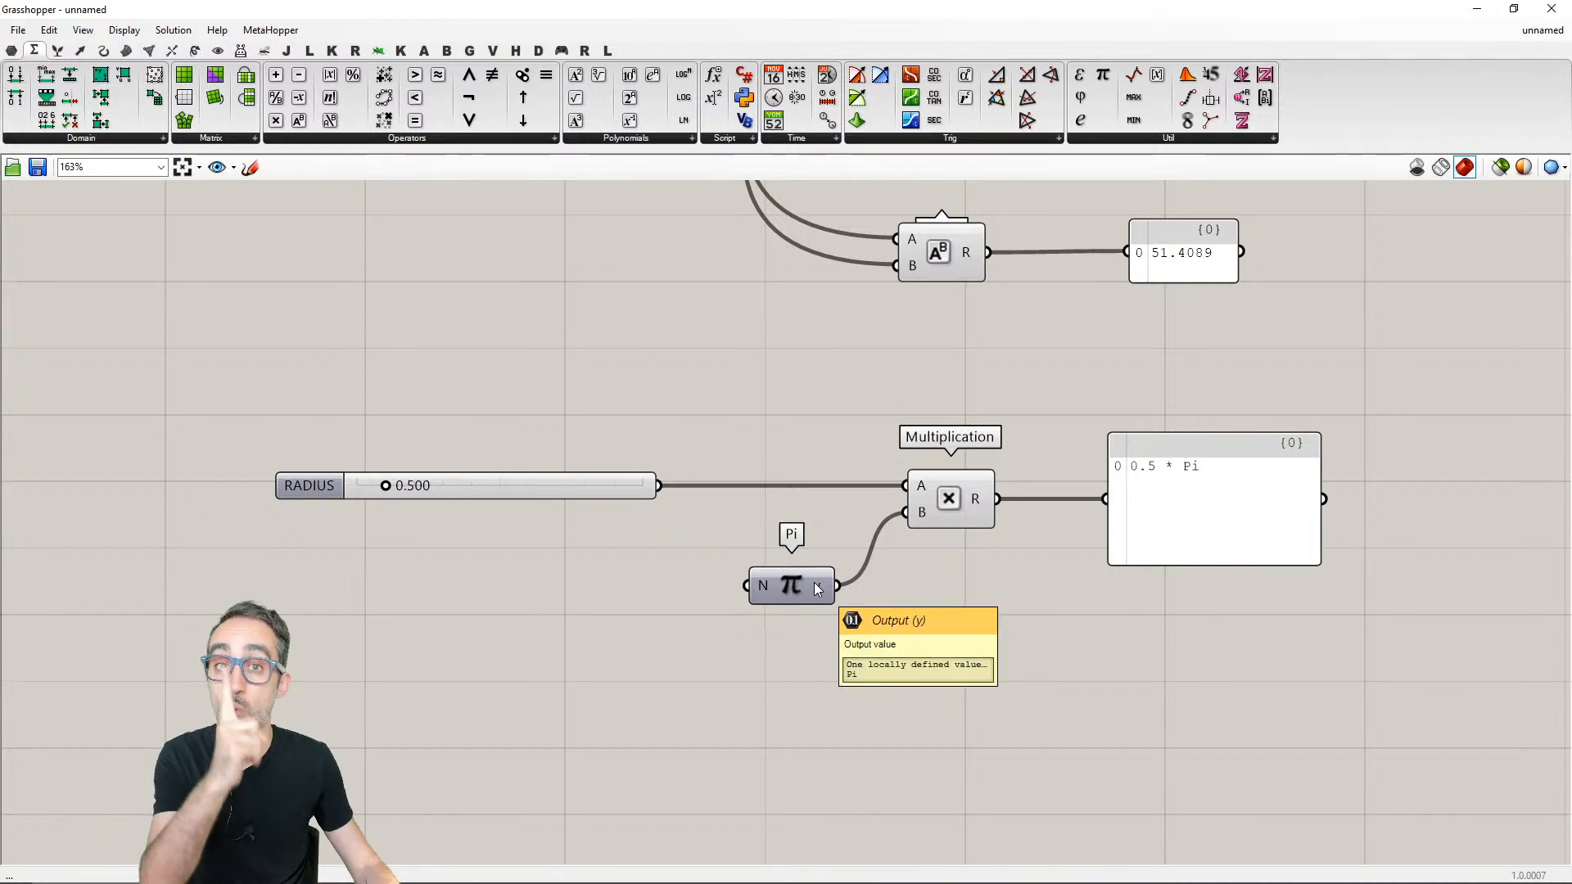
mouse_move(761, 587)
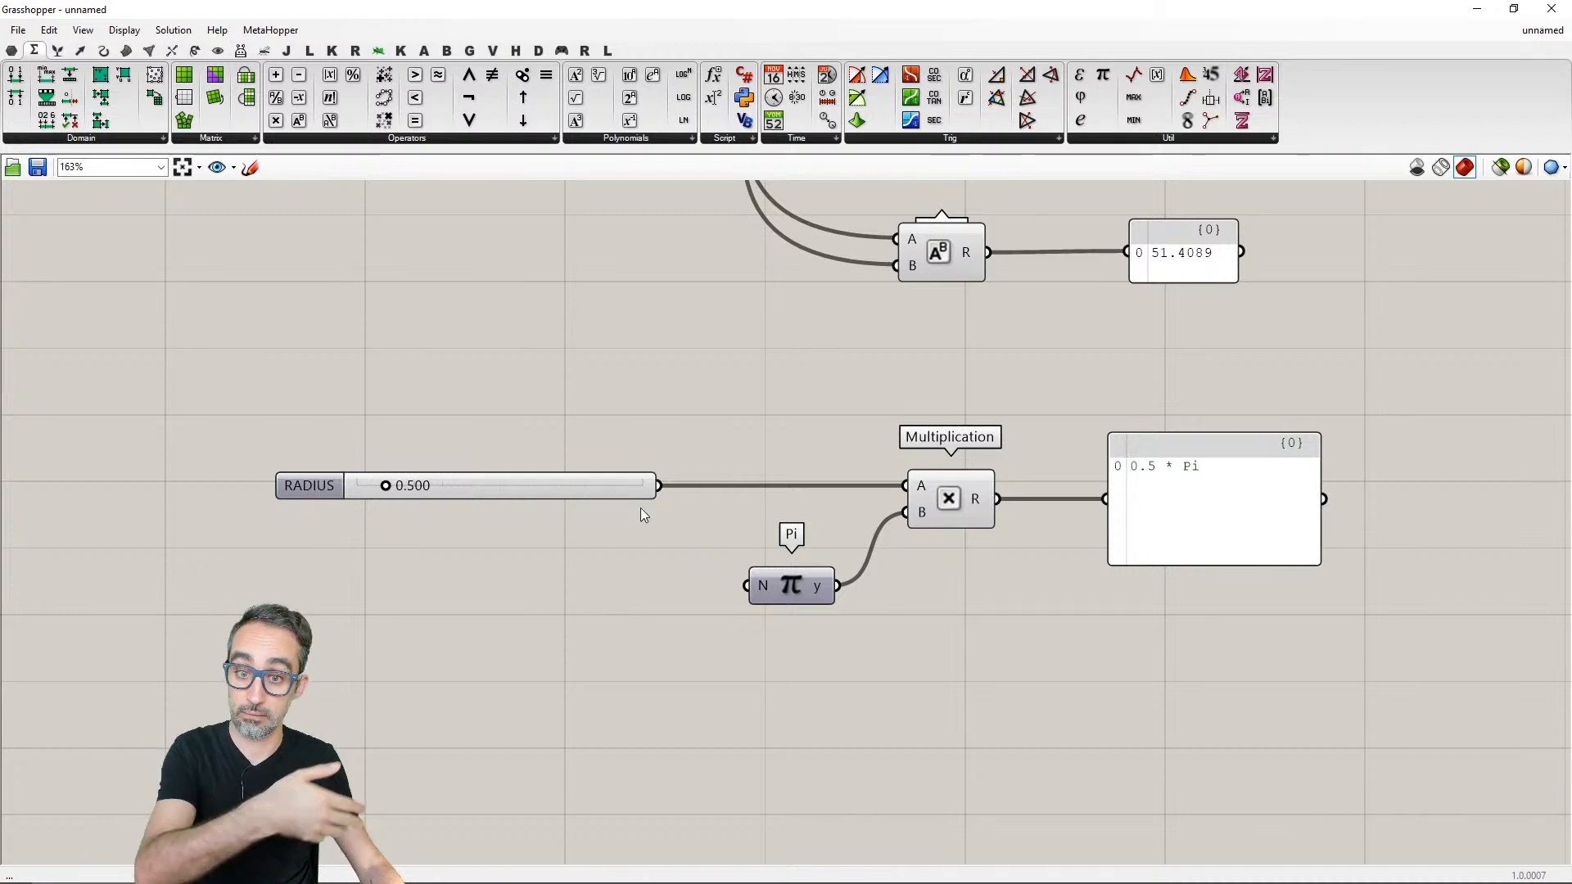
drag(658, 486, 747, 585)
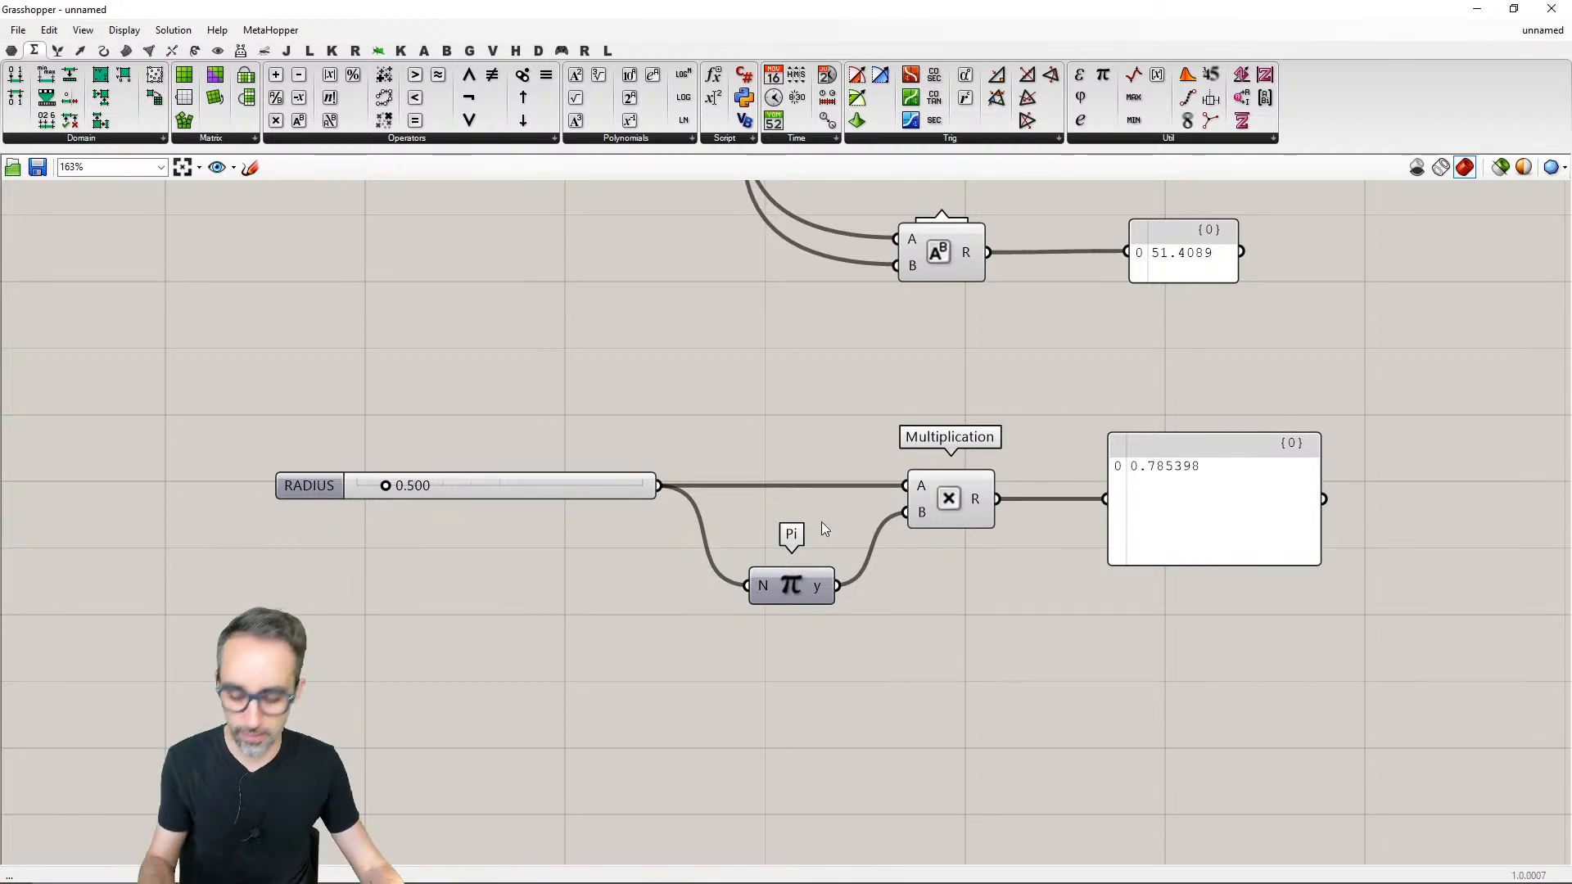
key(ctrl+z)
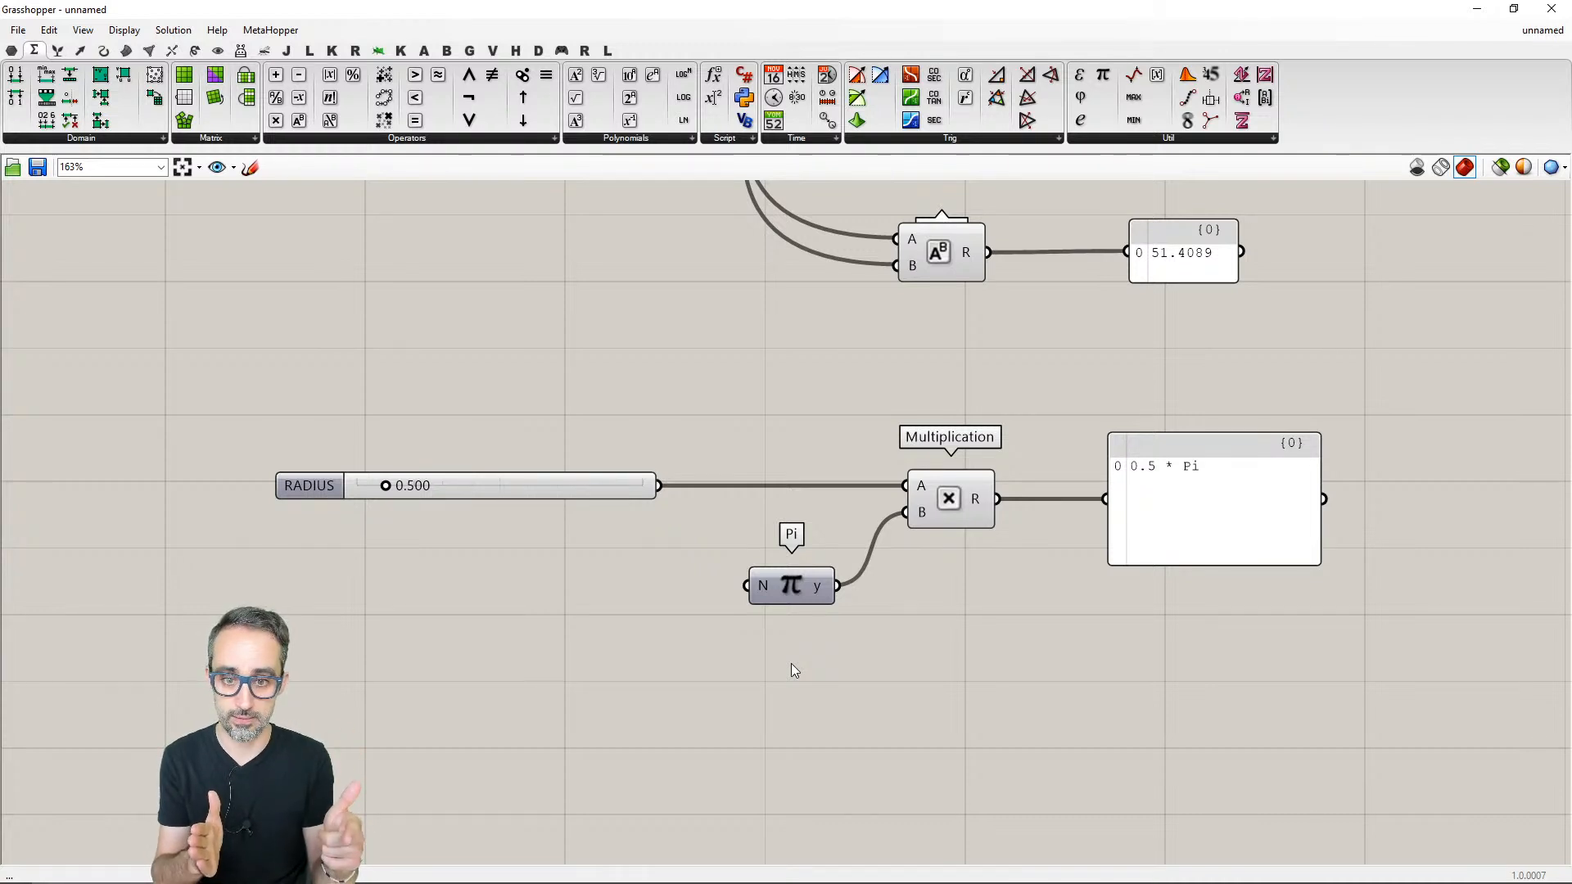
drag(870, 666, 744, 557)
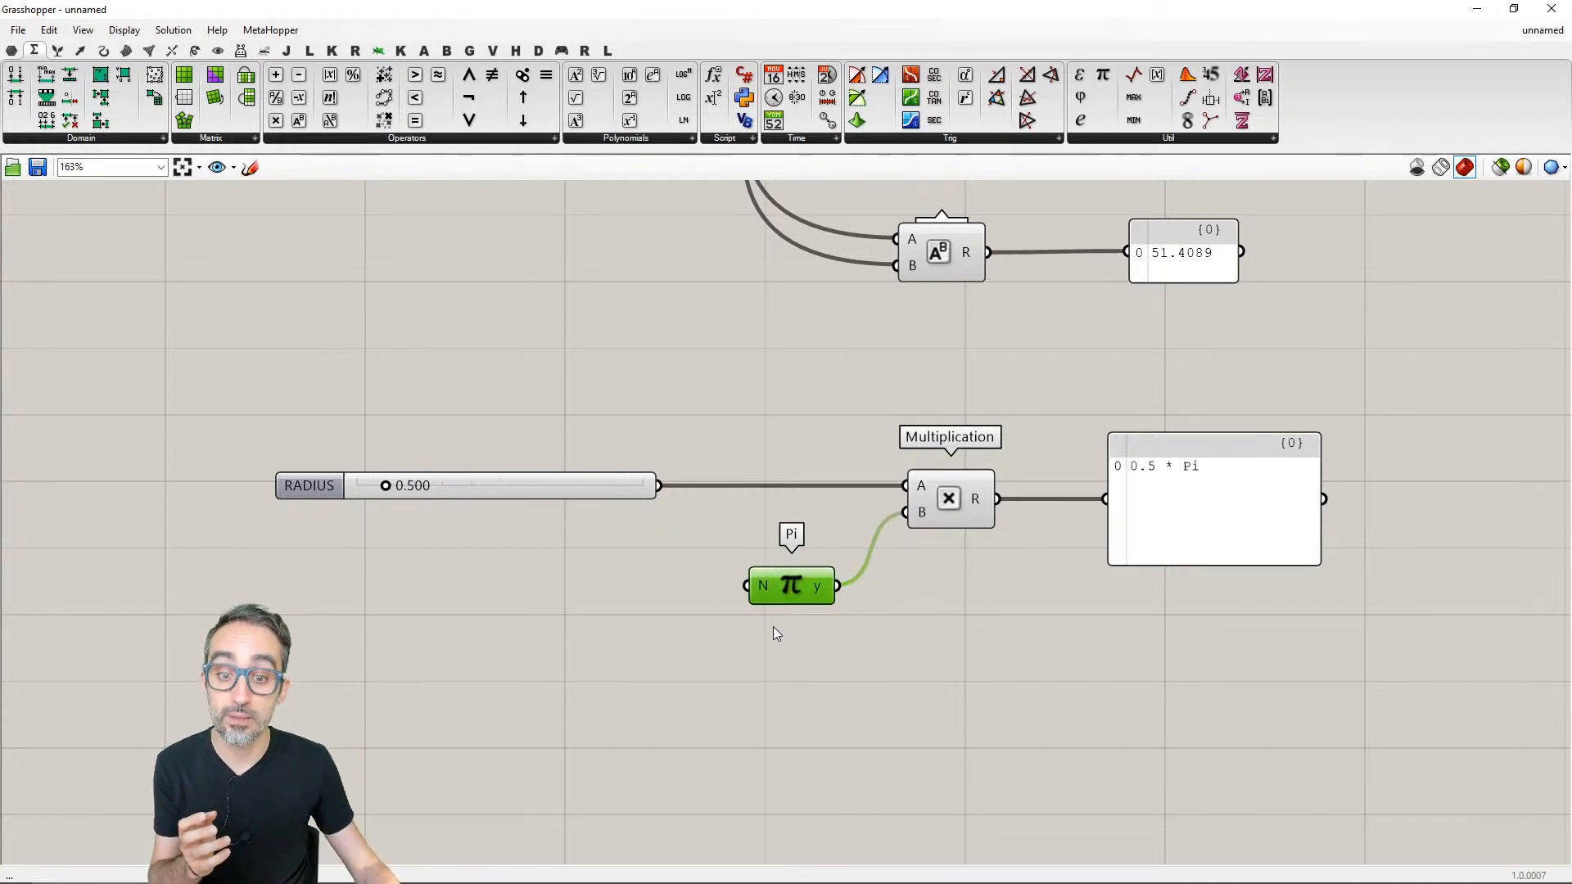
click(773, 626)
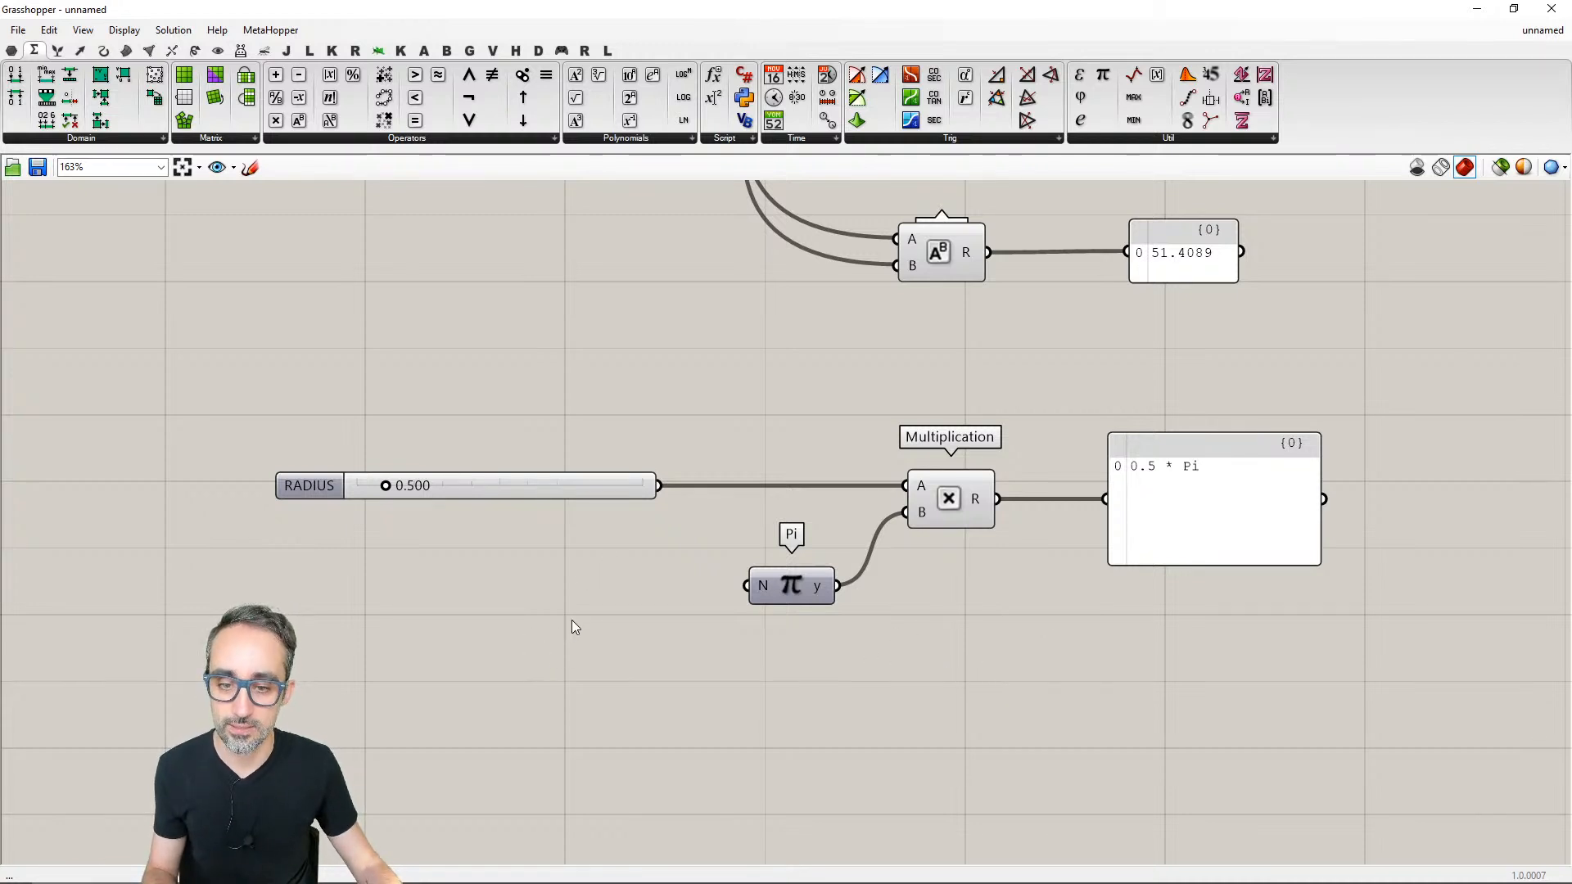
- Add a number slider below the RADIUS slider and set its value to 1.000
double_click(518, 596)
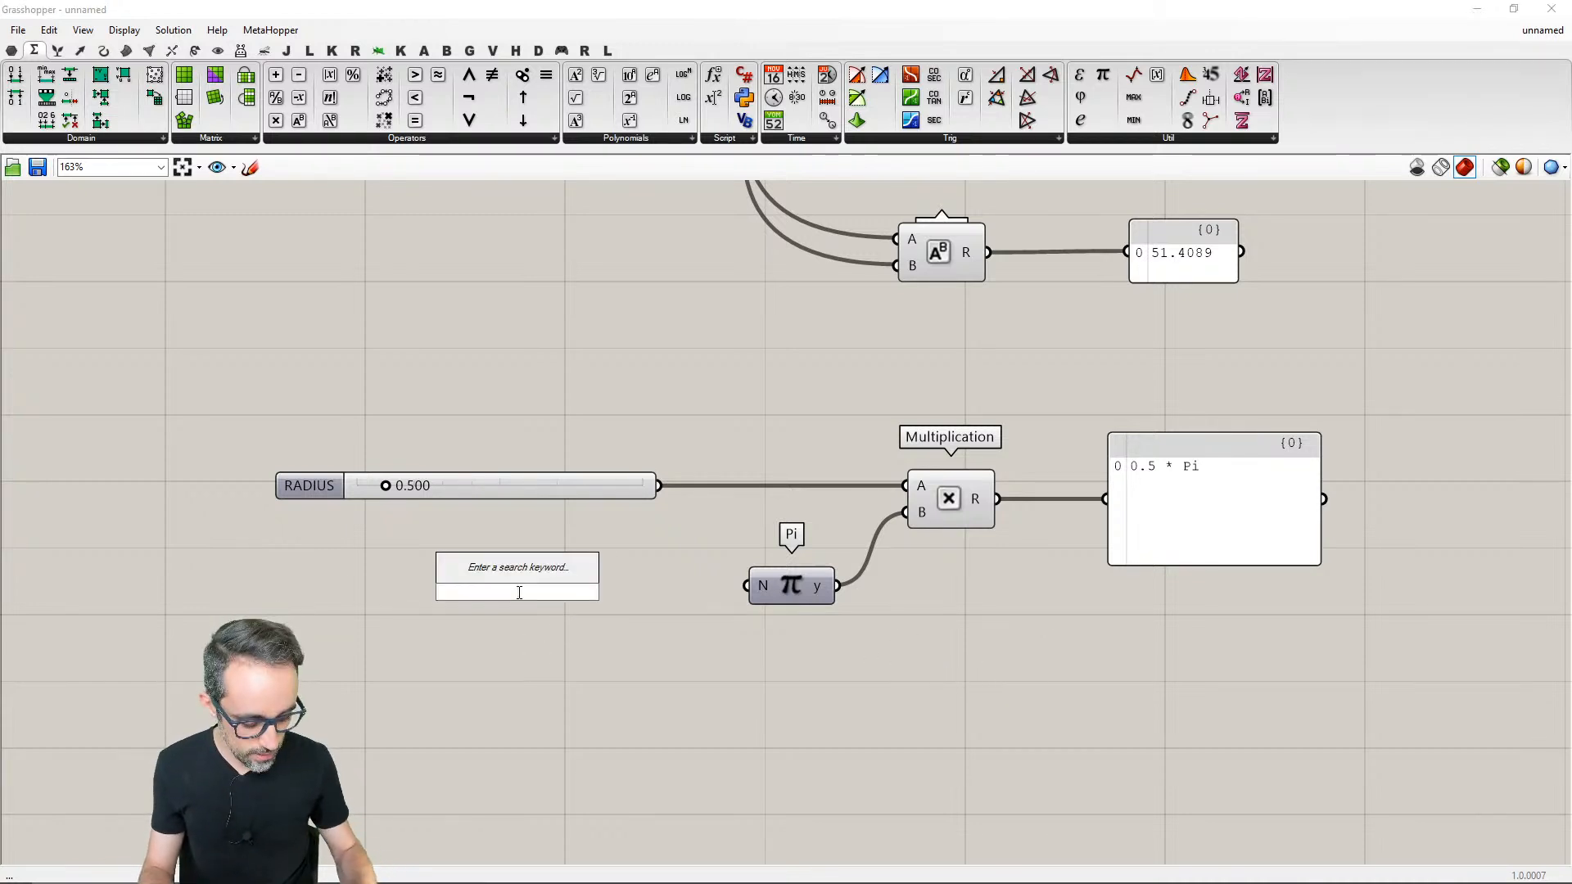
text(slider)
key(Return)
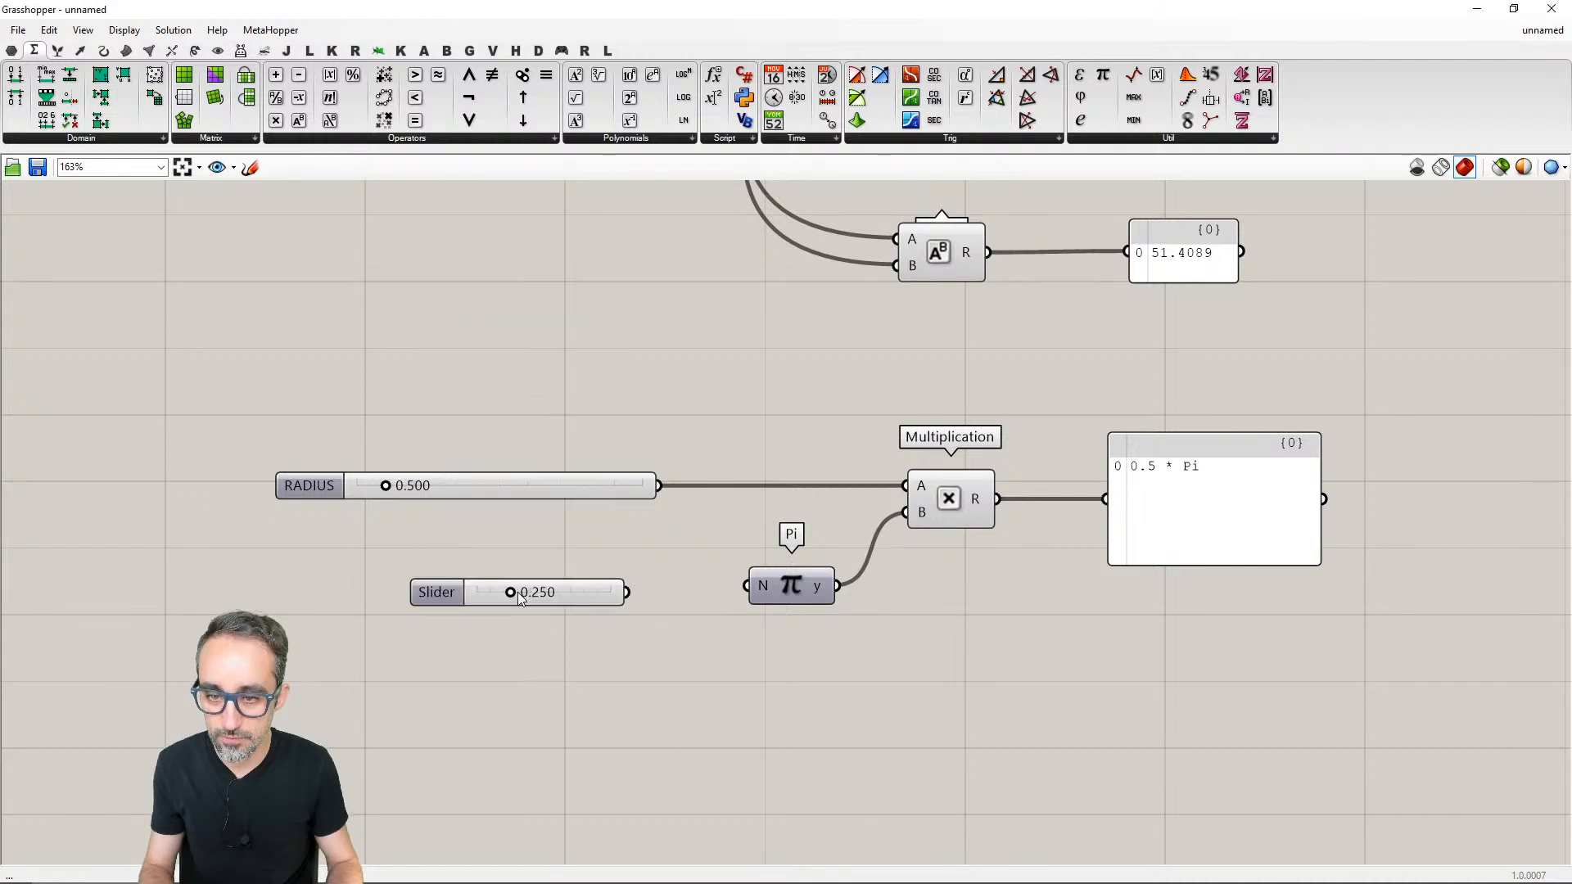
drag(510, 592, 644, 591)
- Set the new slider's maximum to 2 and its value to 2.000
click(547, 604)
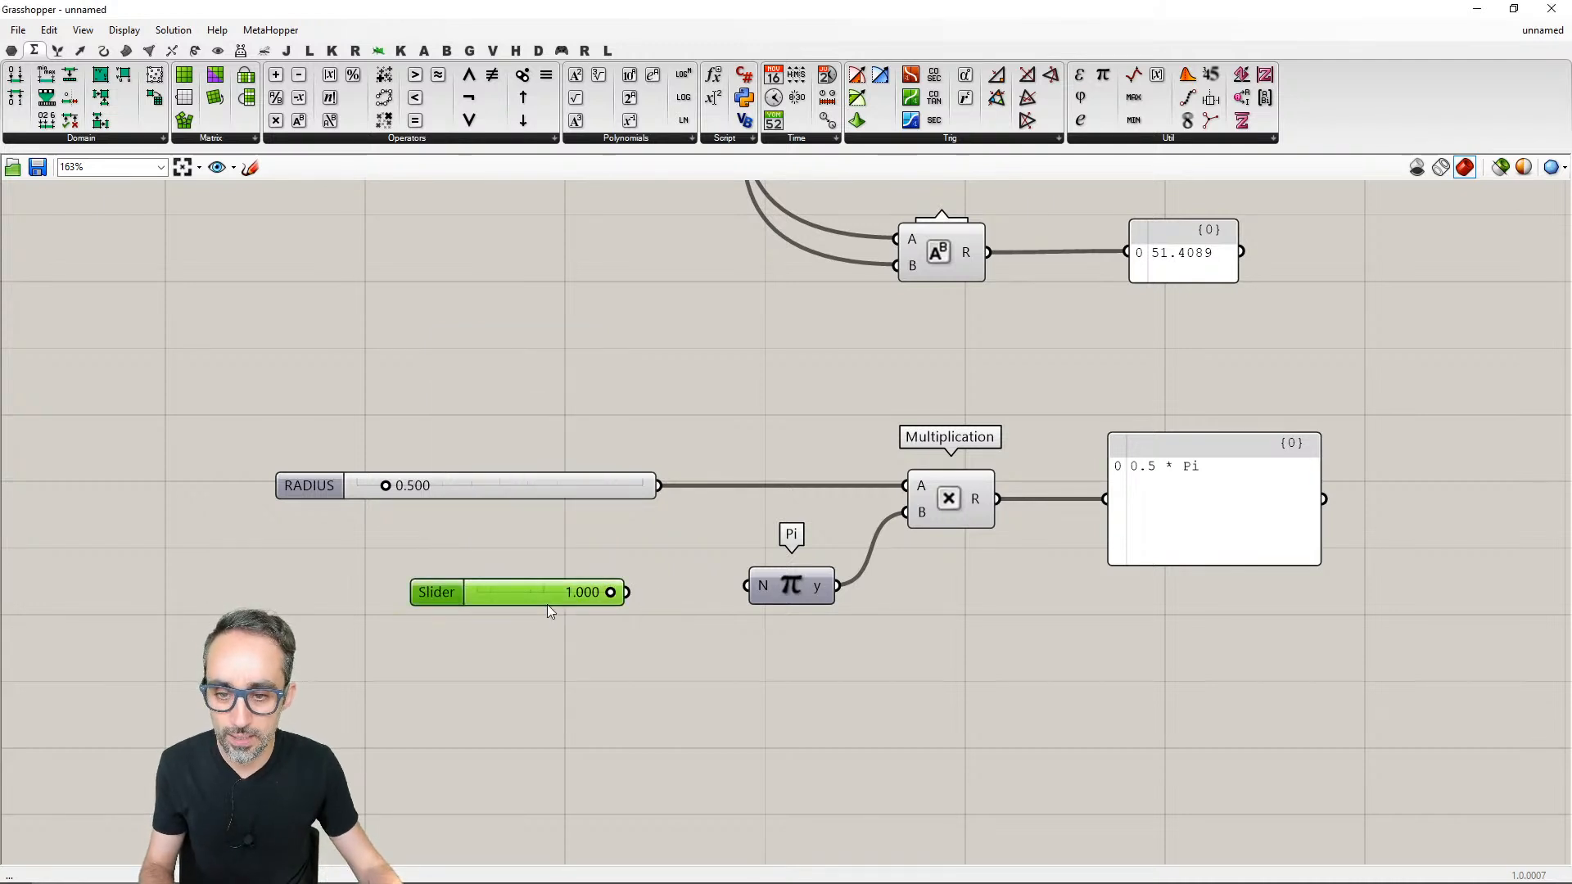
right_click(541, 599)
click(590, 663)
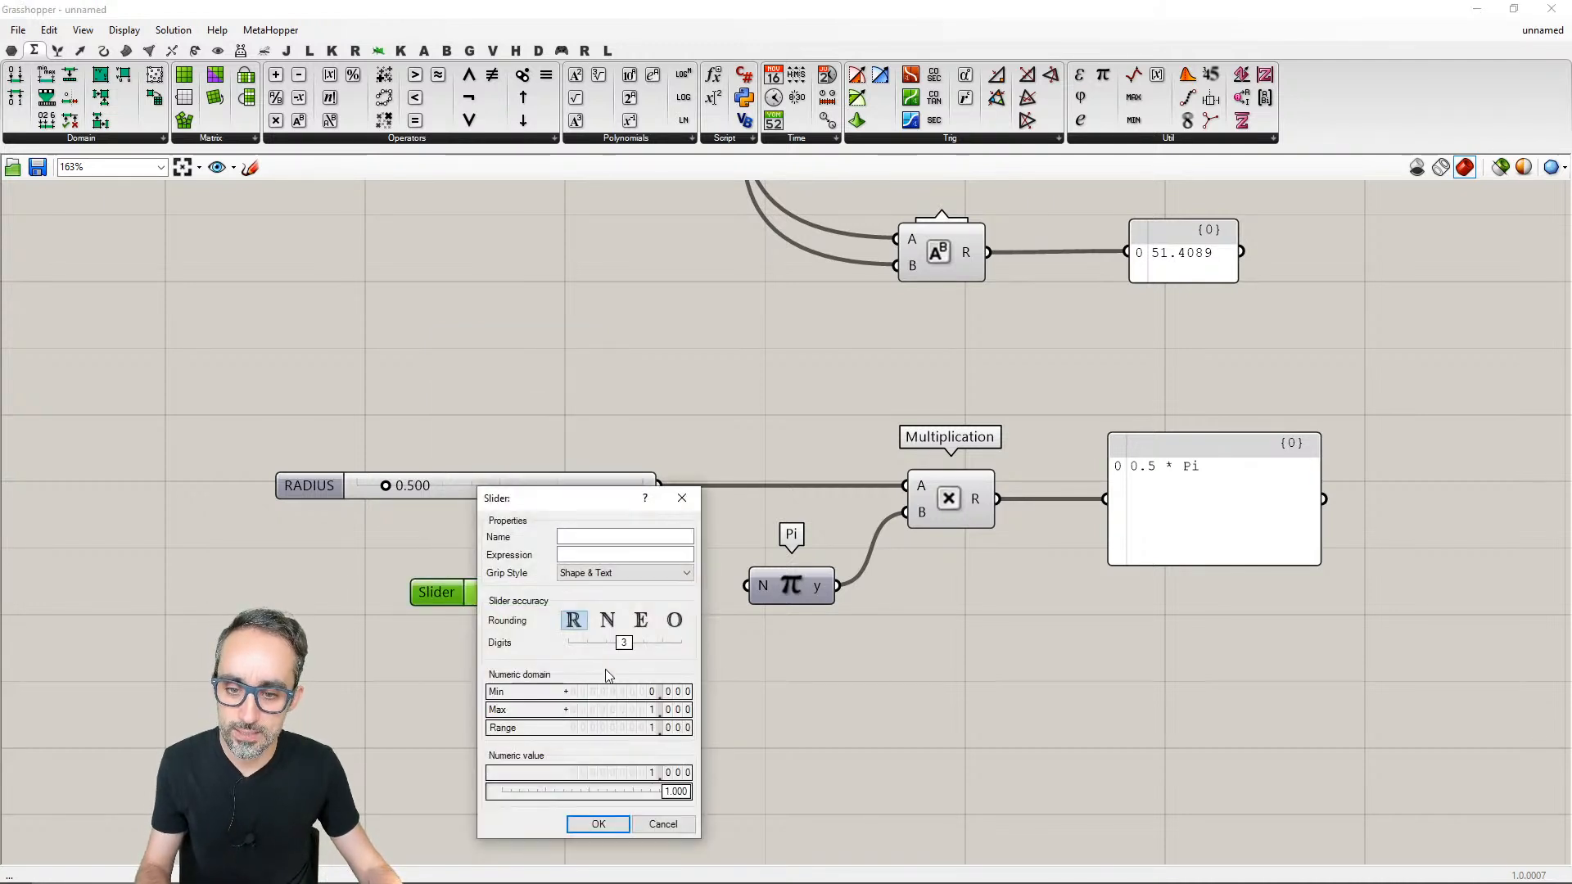
double_click(633, 709)
text(2)
click(605, 822)
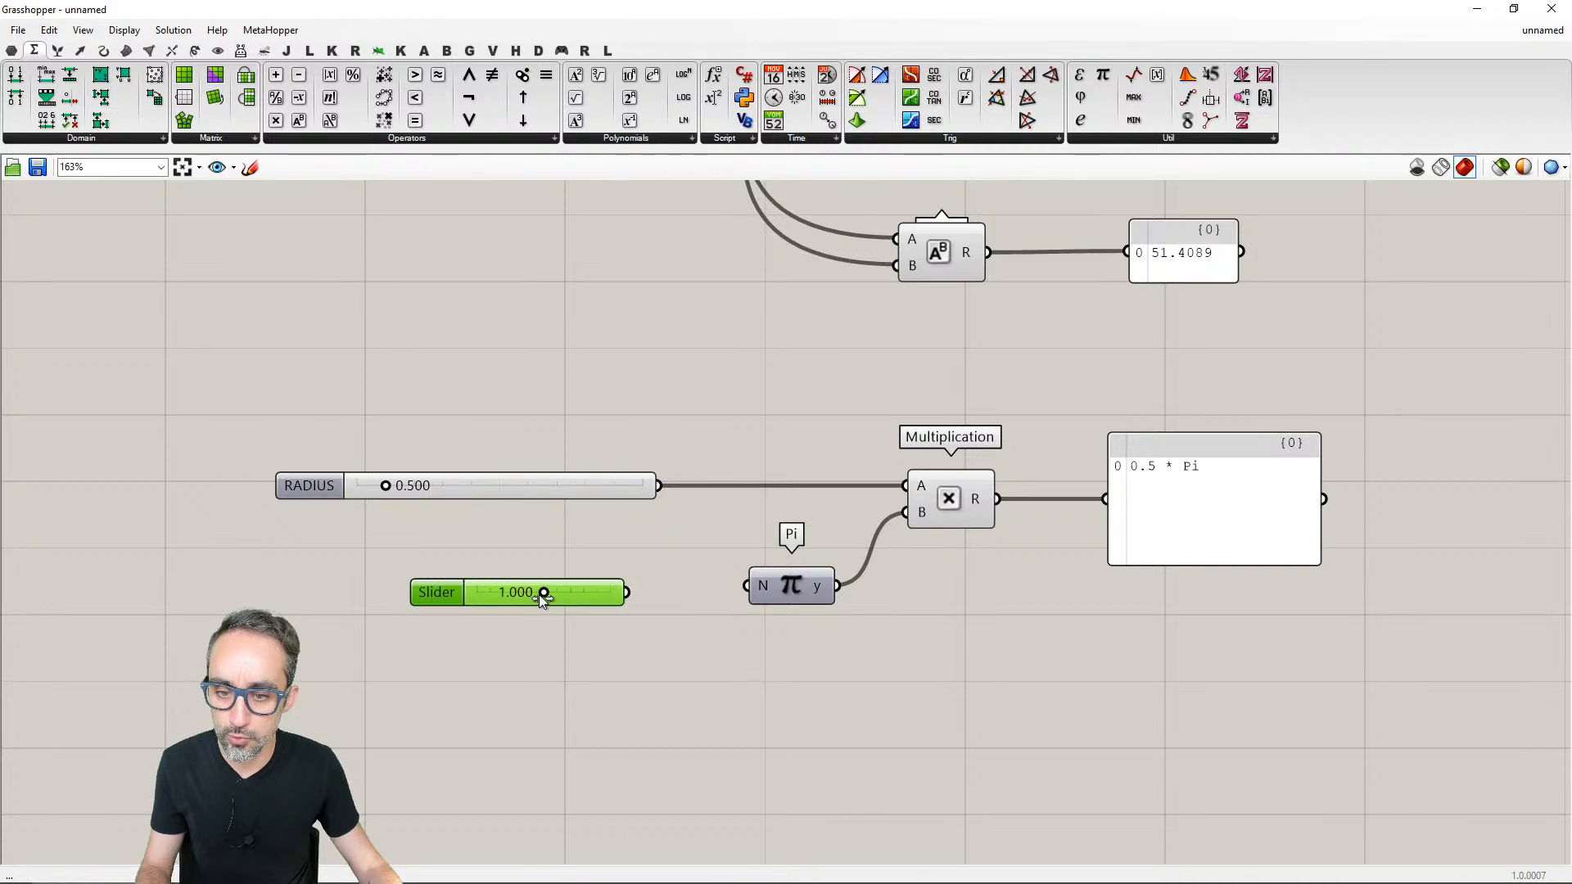
drag(543, 593, 656, 600)
- Group the new slider under the label "DO NOT WTOUGHH", and delete the group together with its slider
drag(657, 670, 384, 533)
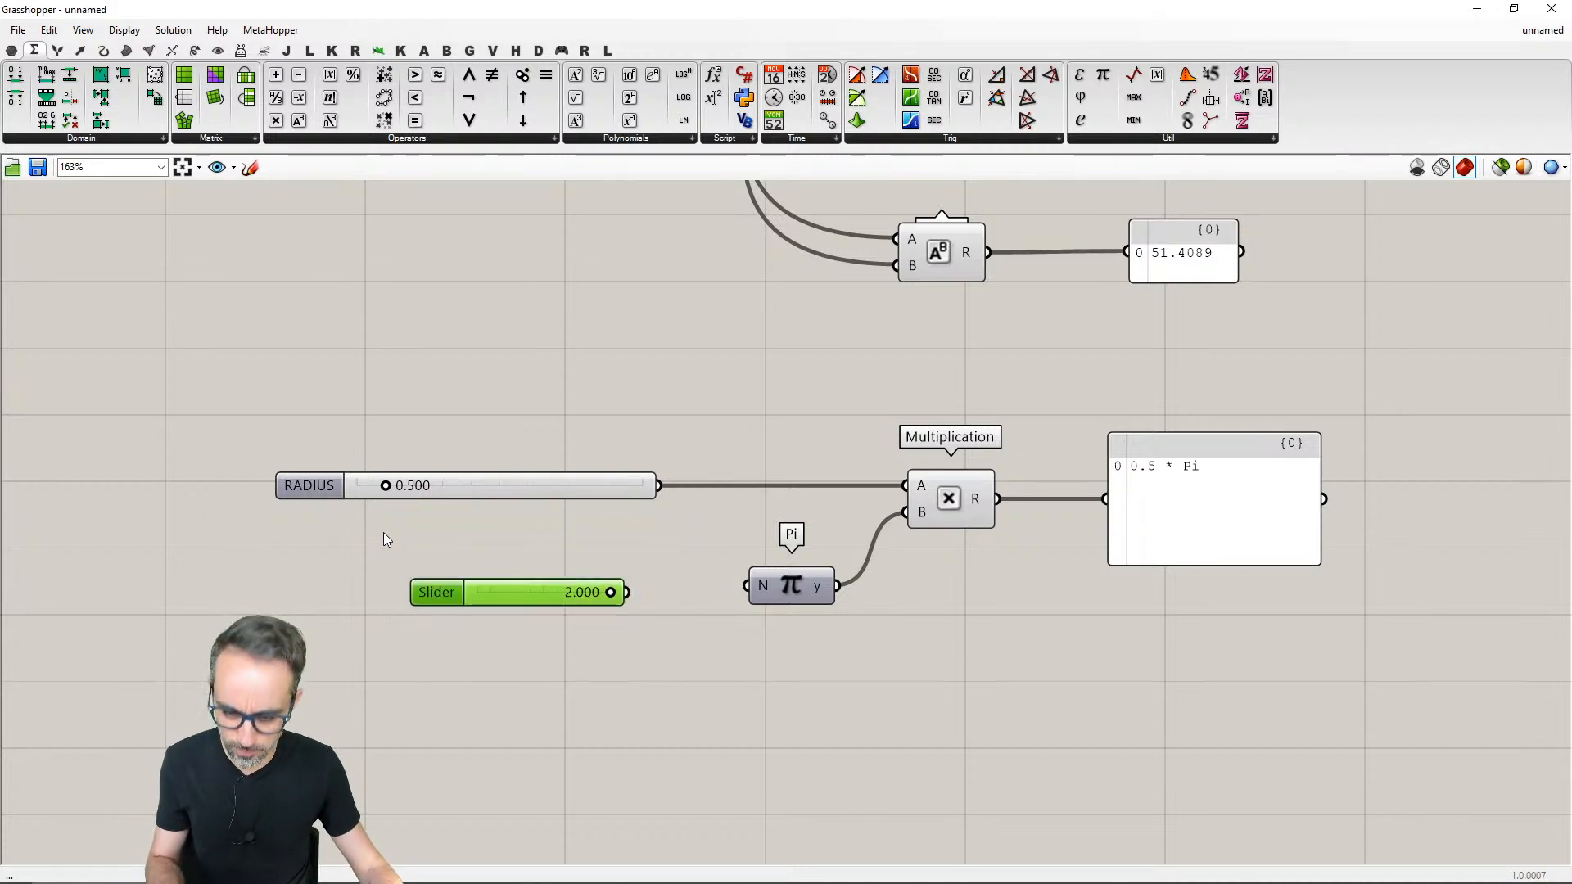
right_click(506, 574)
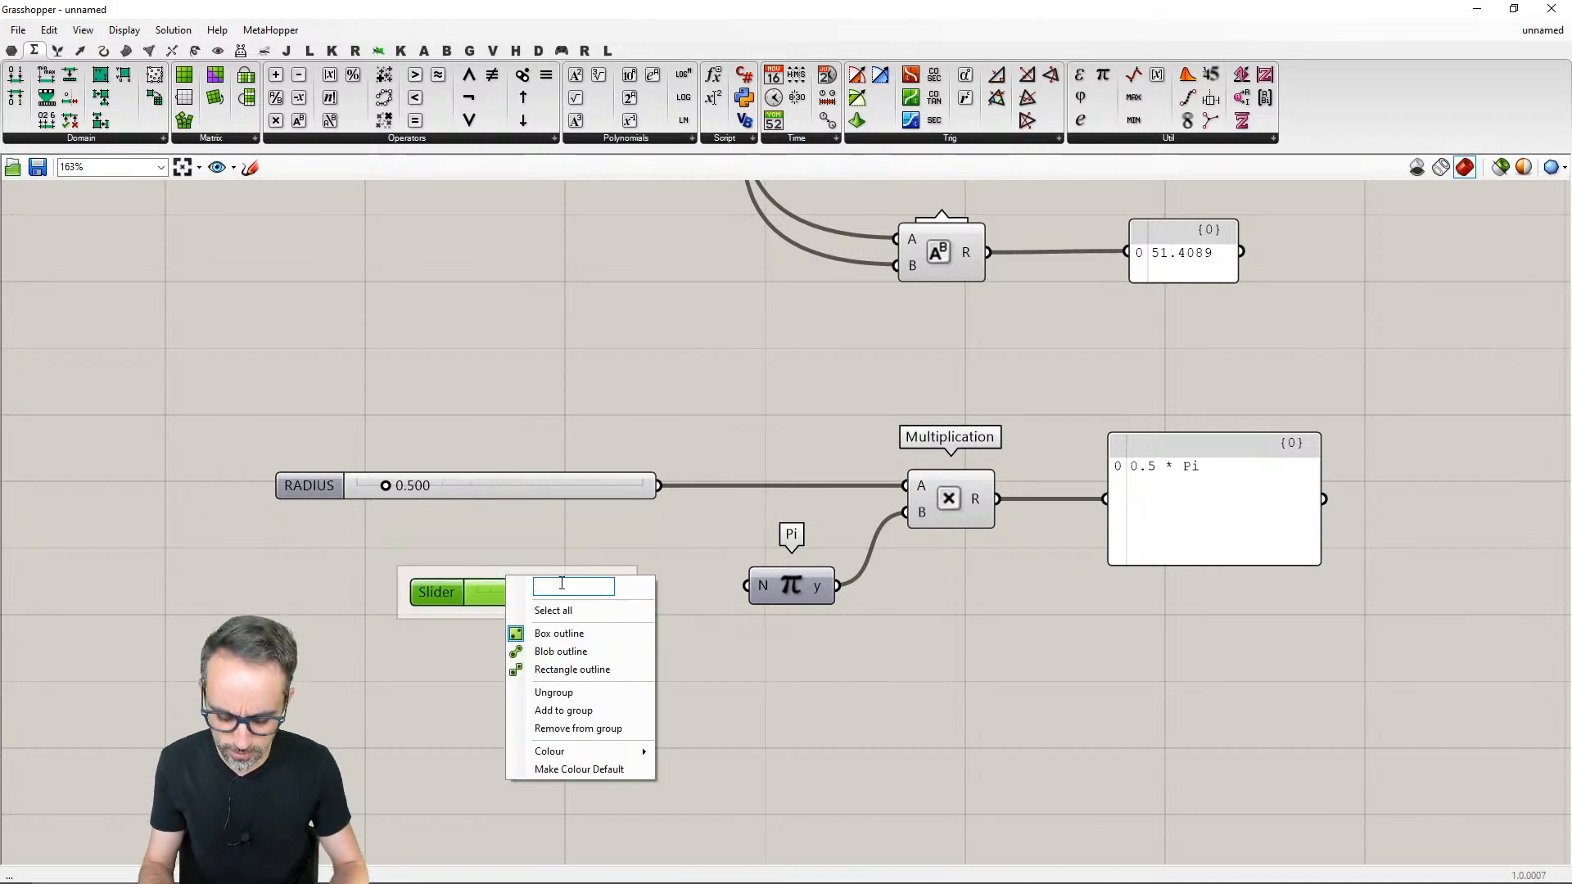
text(DO NOT WTOUGHH)
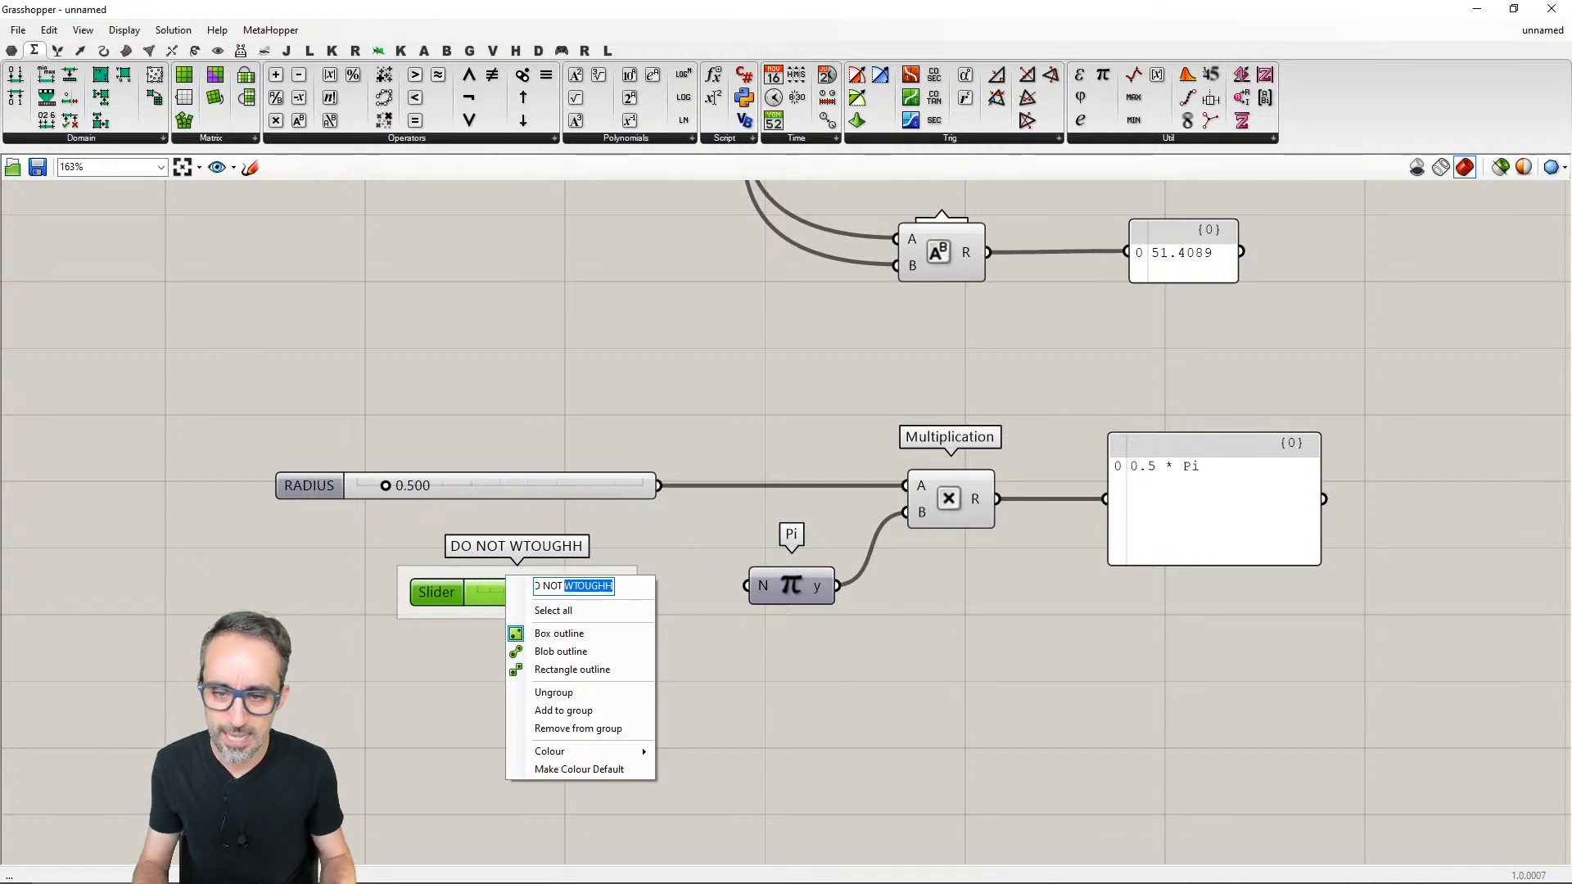
key(Return)
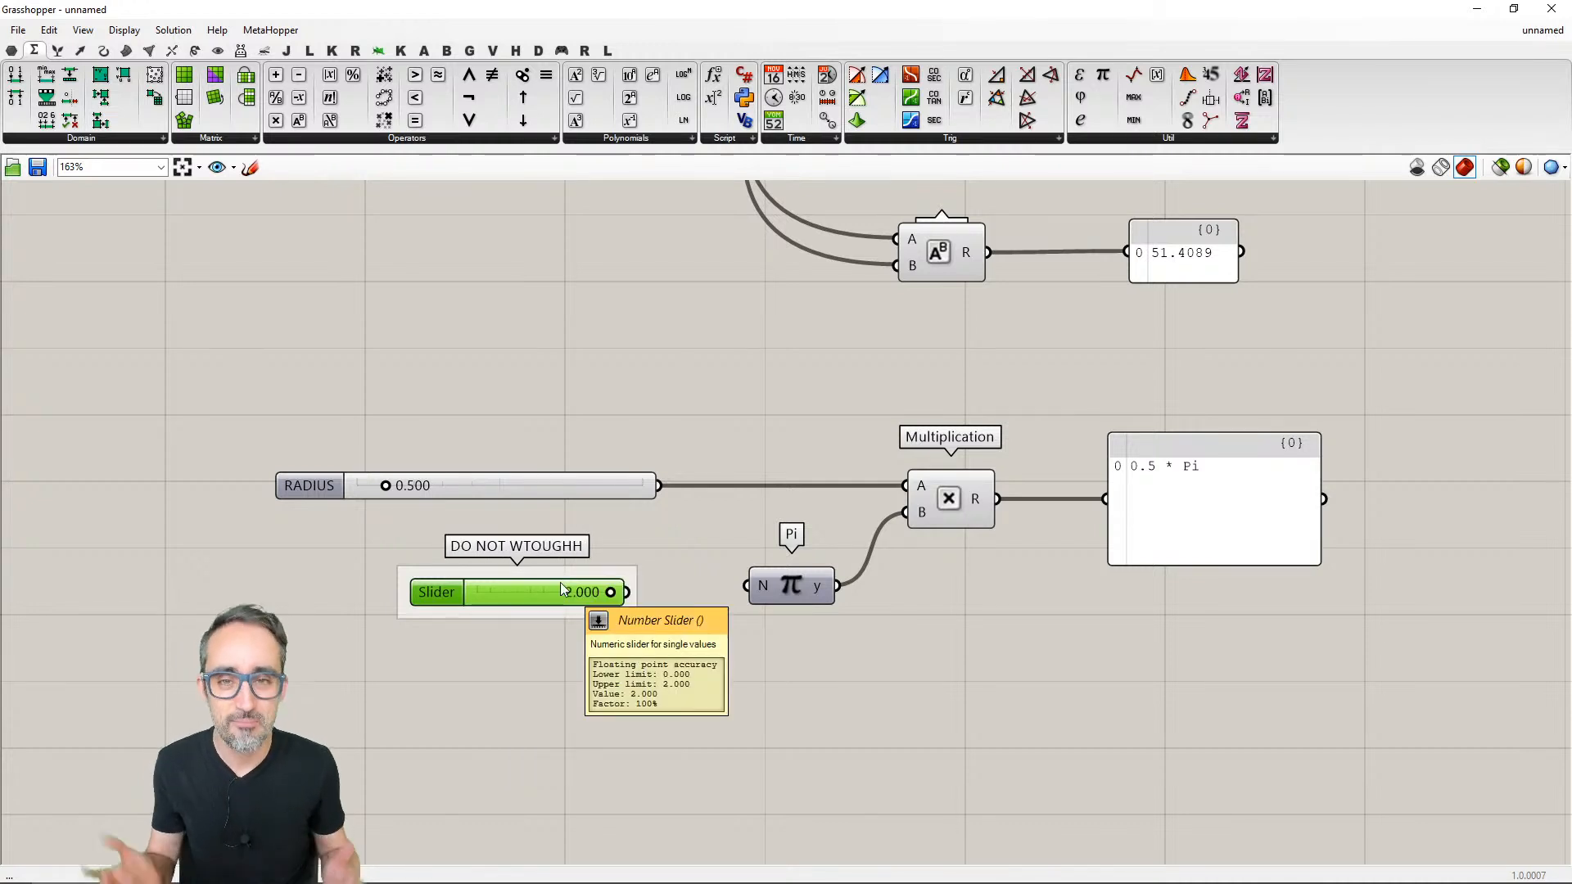
drag(680, 544, 586, 638)
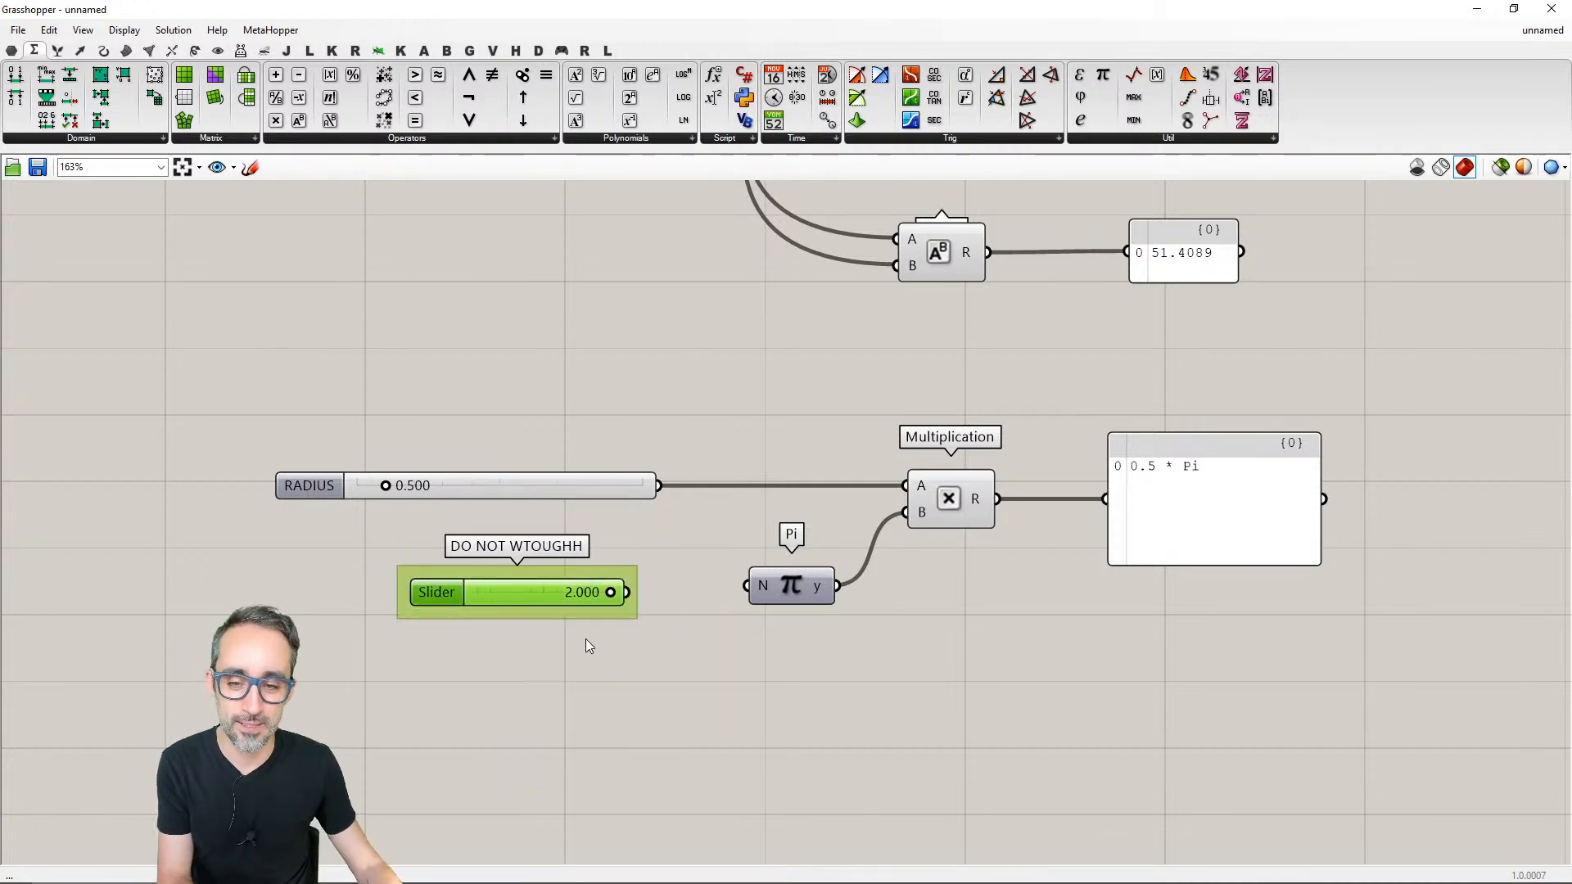
key(Delete)
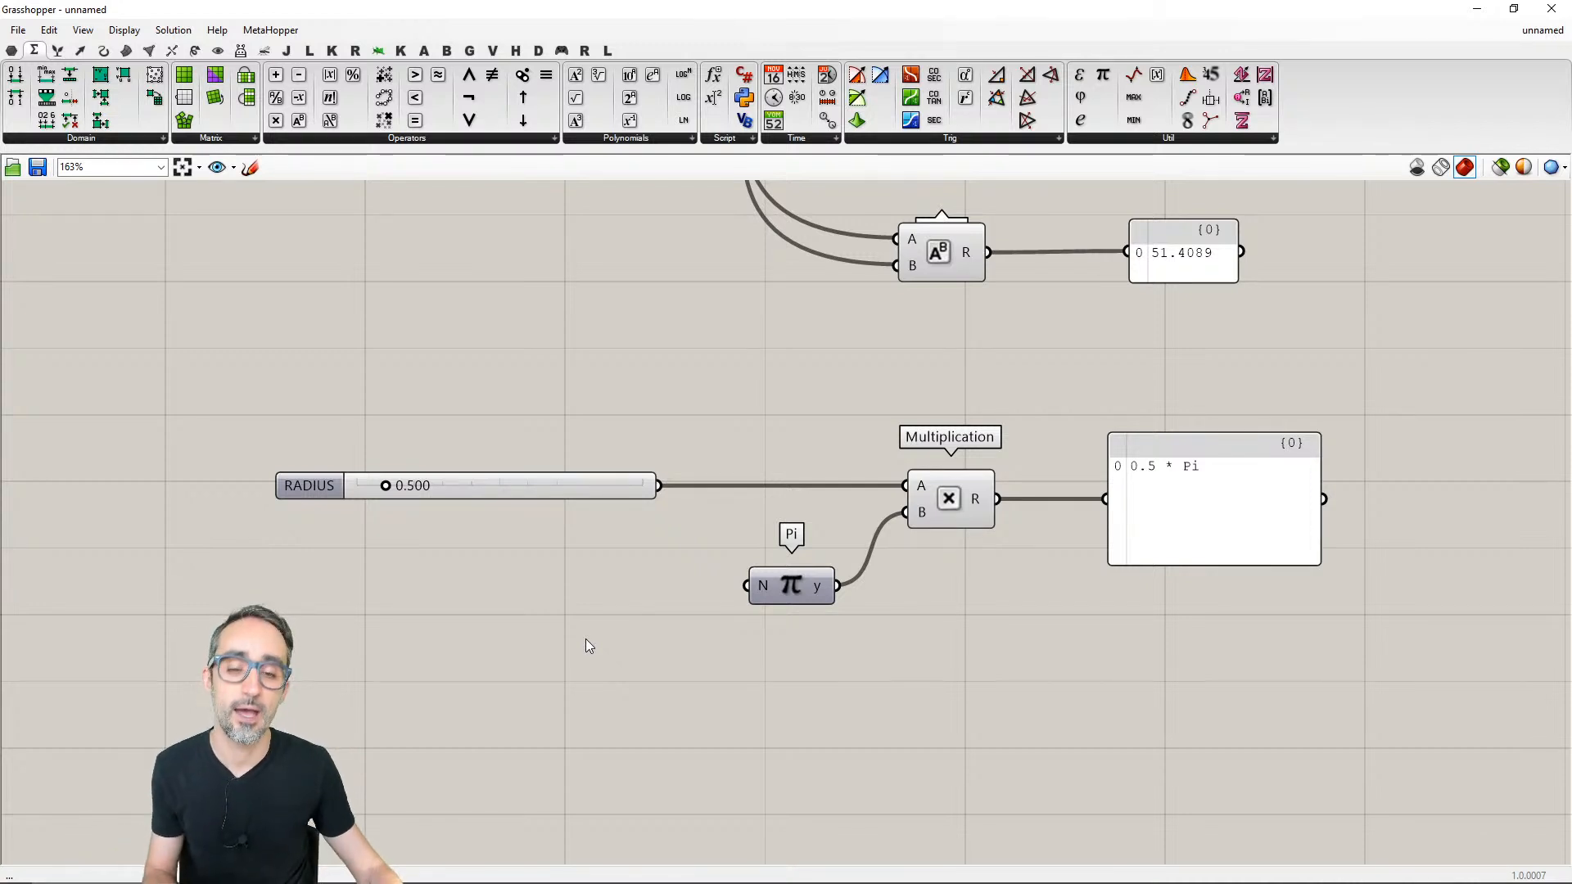
- Add an empty panel between the RADIUS slider and the Pi component and shrink it slightly
double_click(578, 592)
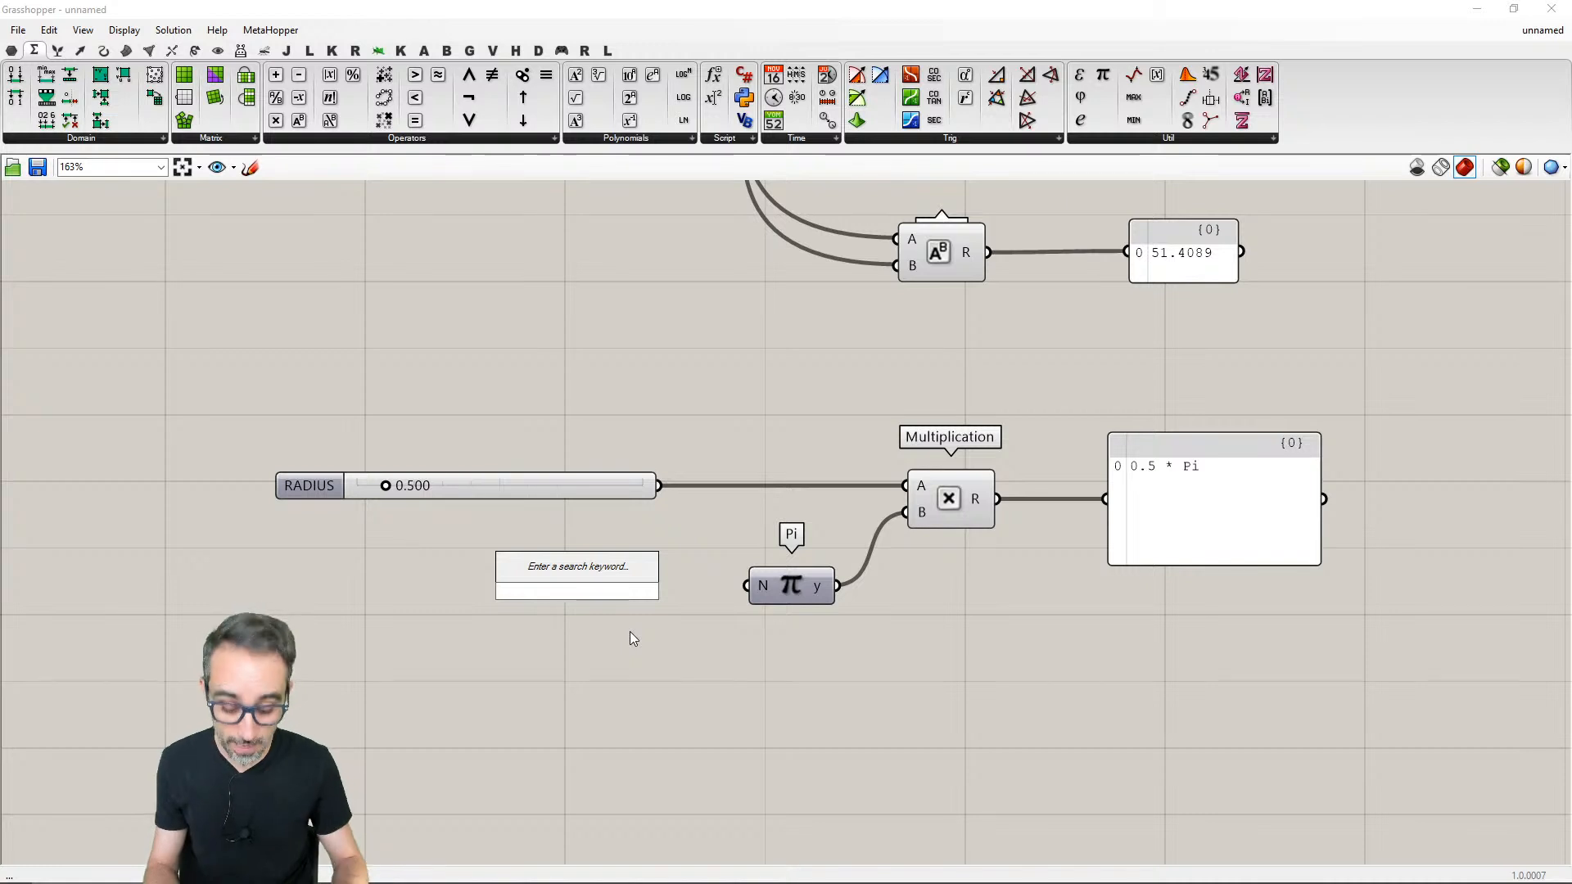
text(panel)
key(Return)
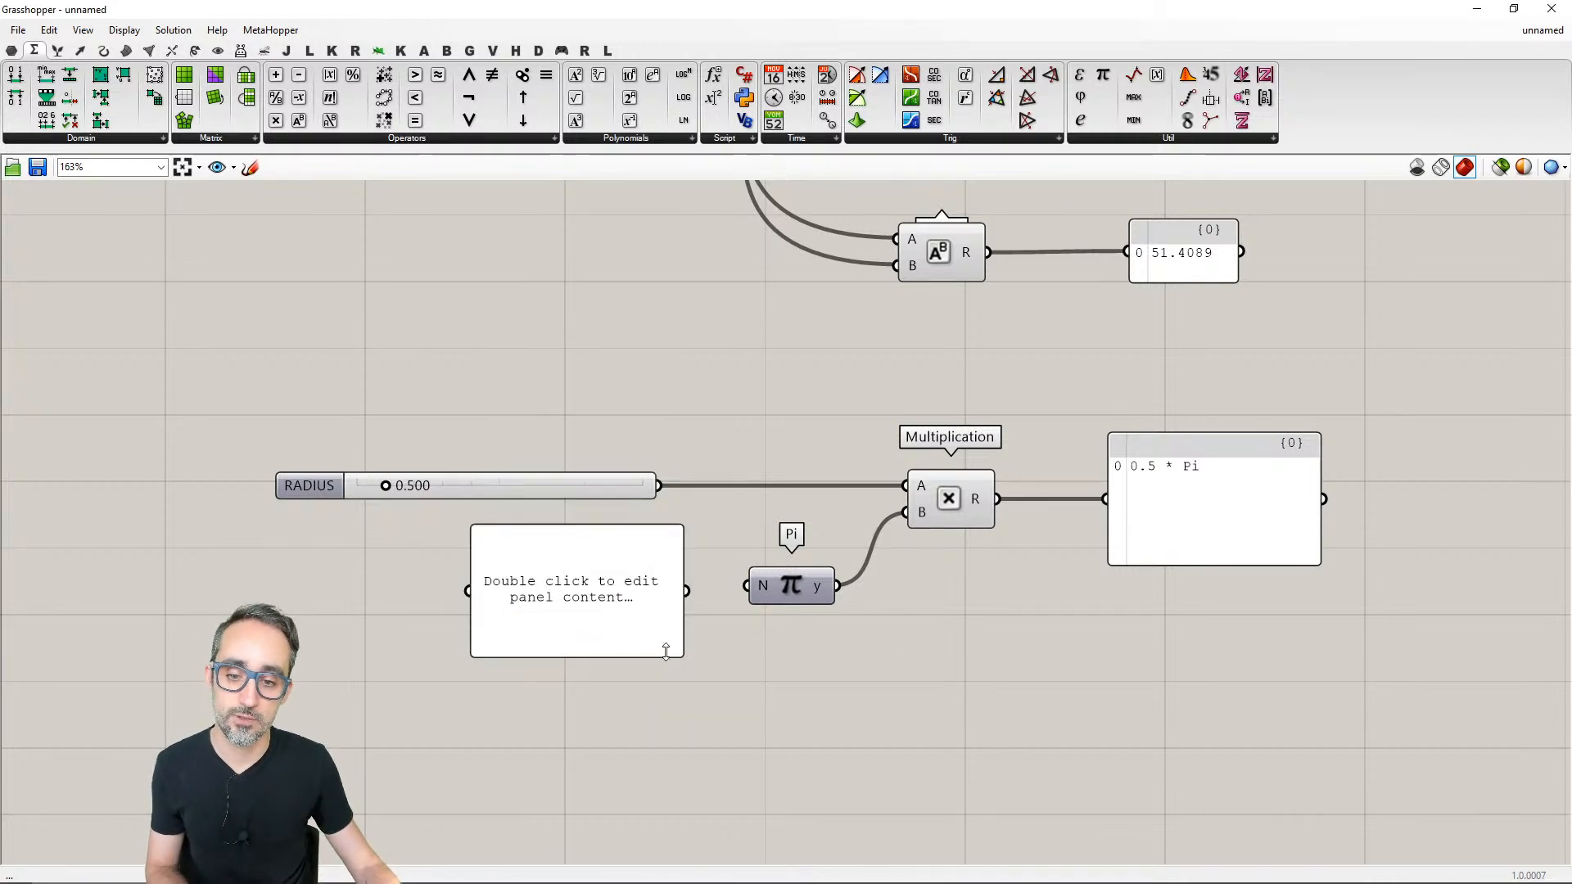
mouse_move(682, 654)
mouse_down()
mouse_move(663, 633)
mouse_move(671, 651)
mouse_up()
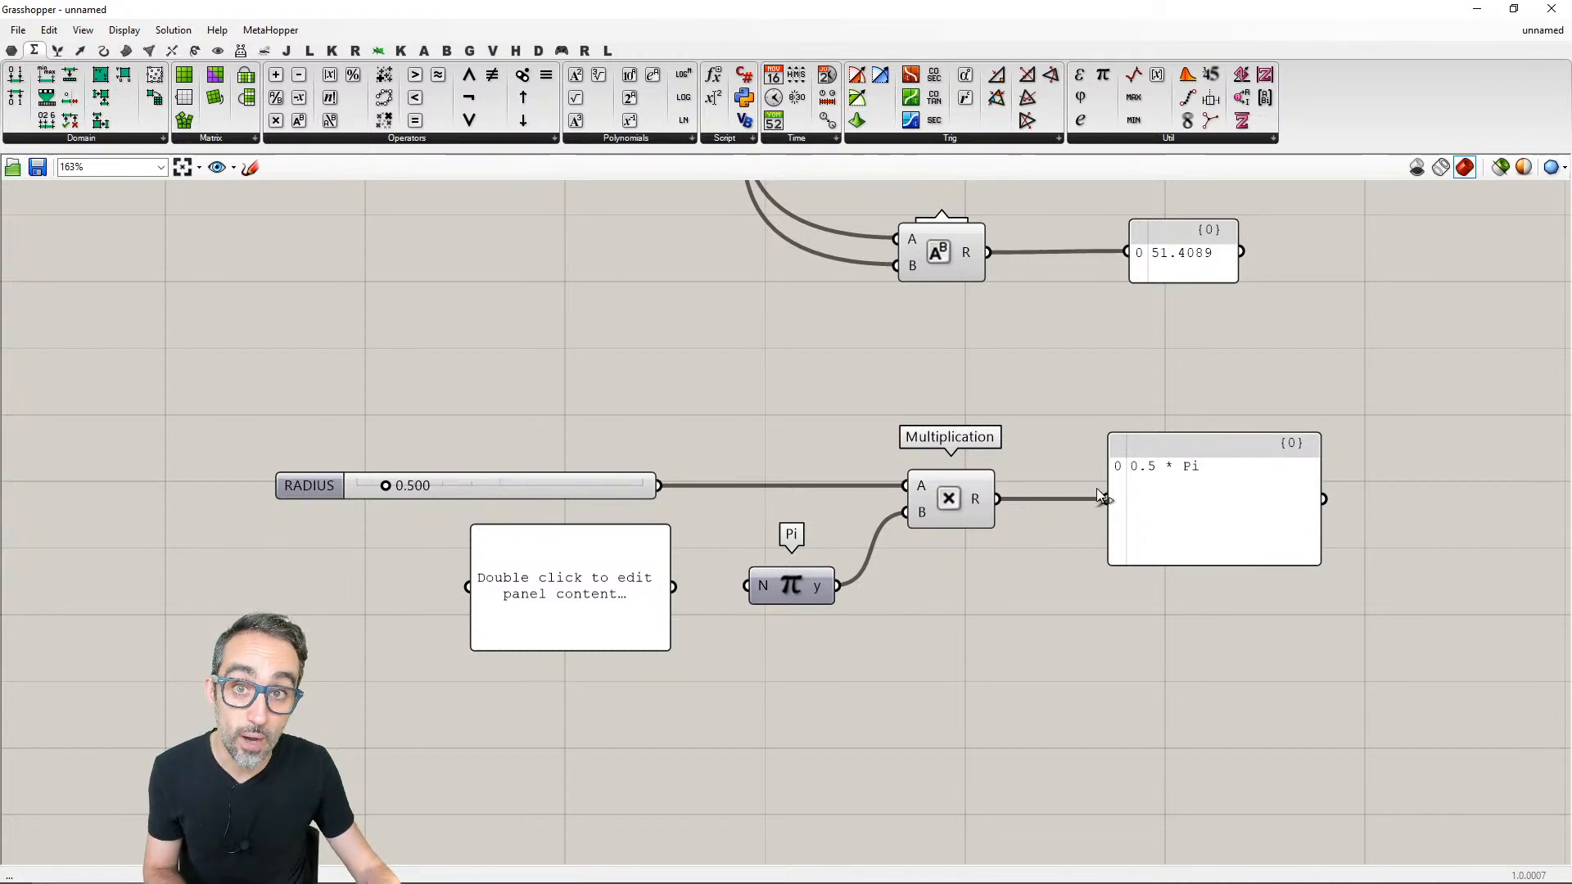
- Enter "Hello ParametricCamp!" in the new panel and shift it slightly farther below the RADIUS slider
double_click(574, 589)
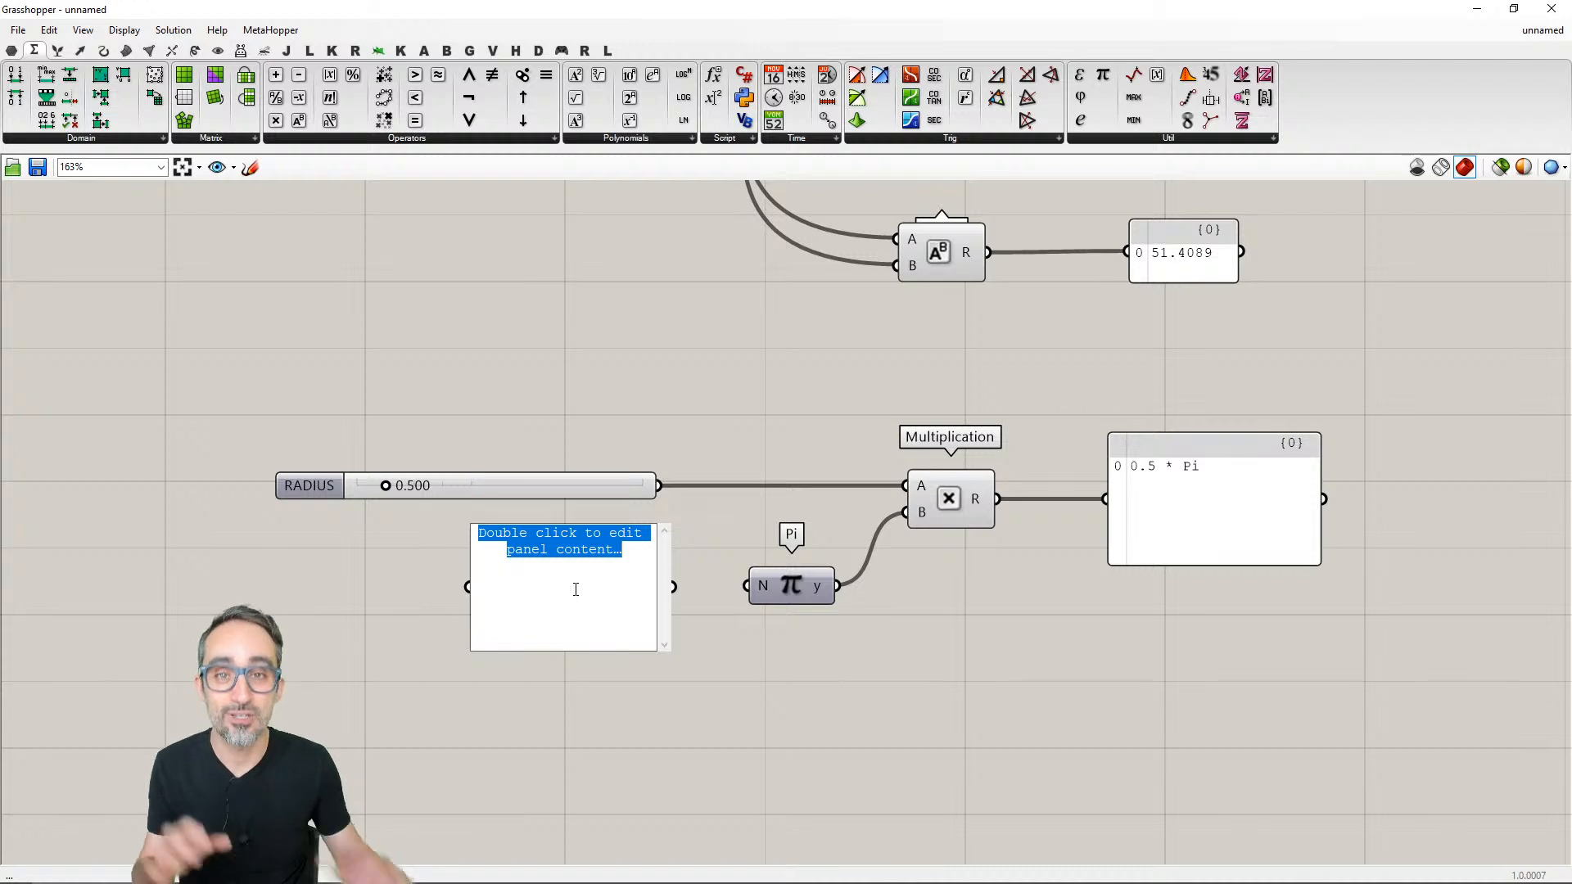
text(H)
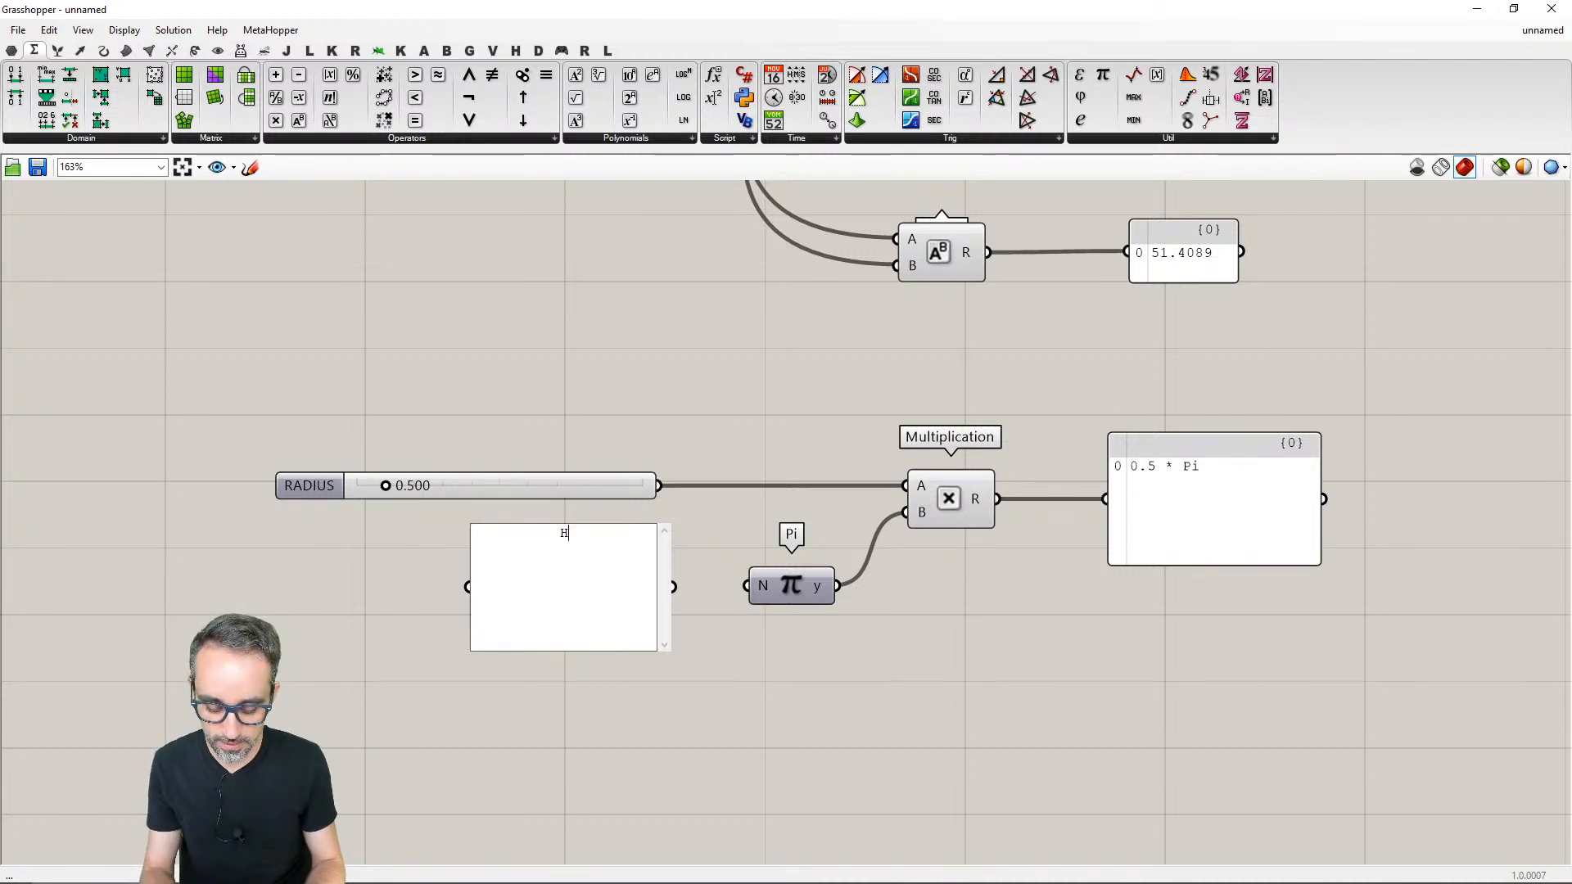
text(ello ParametricCamp!)
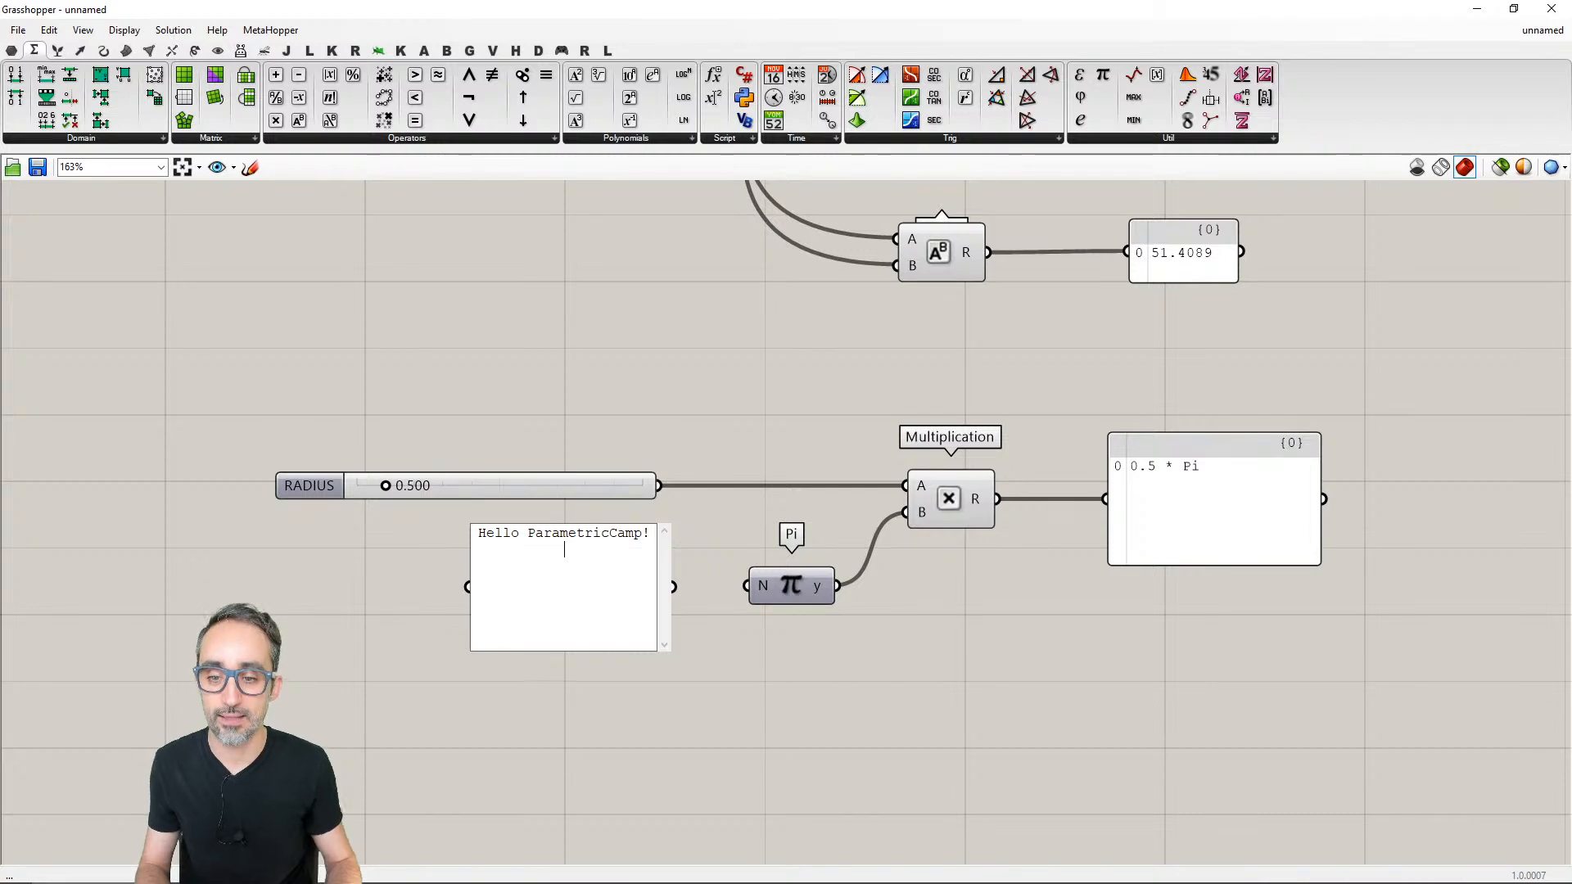
click(591, 689)
drag(591, 613, 571, 637)
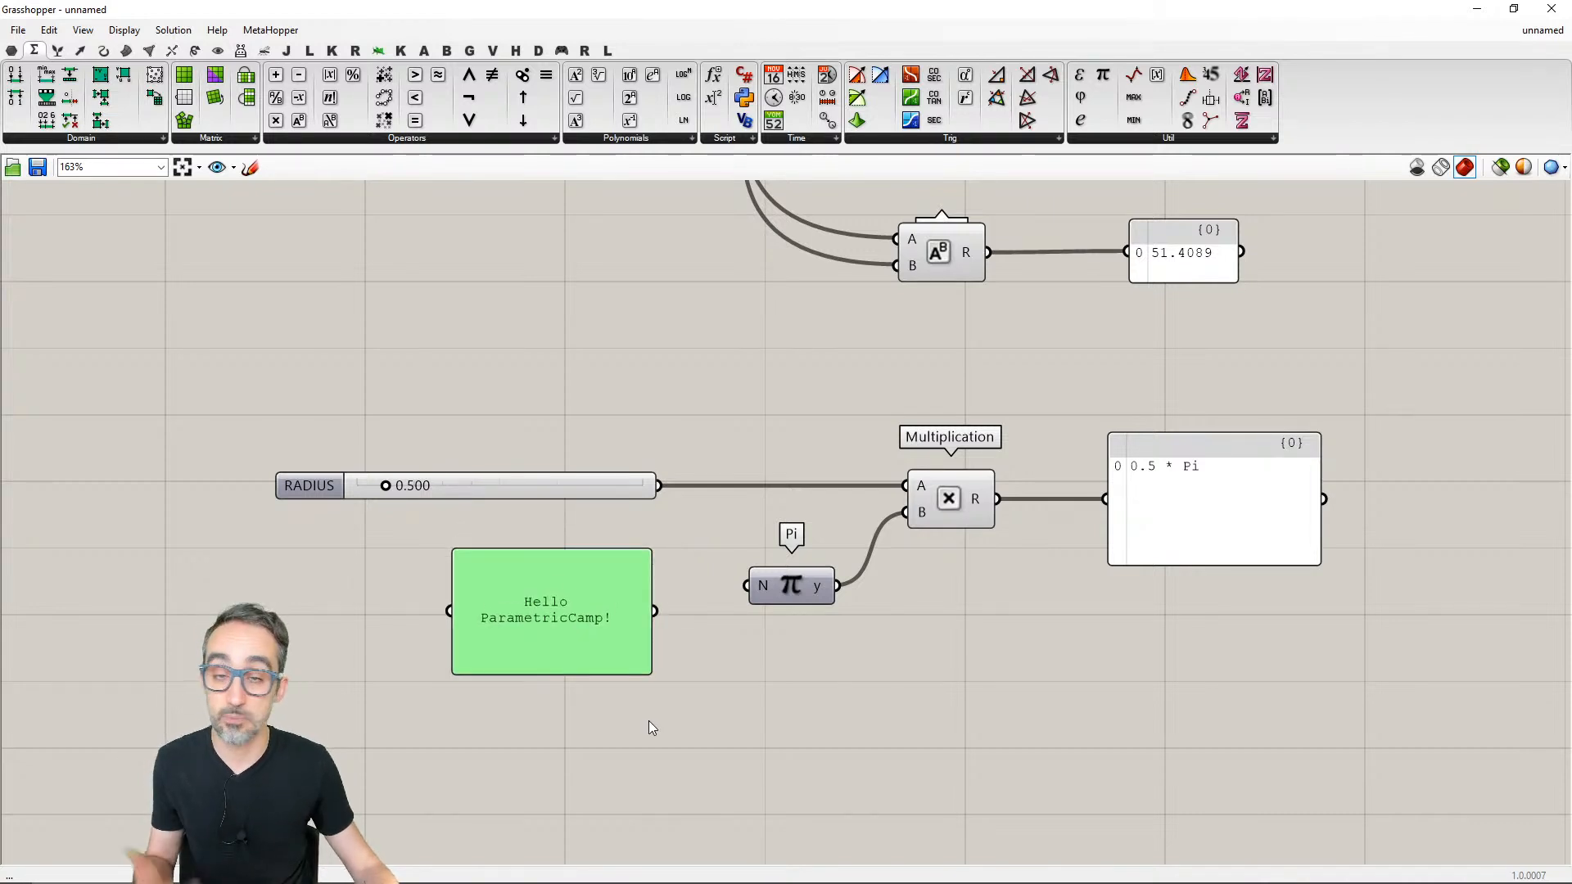
click(646, 729)
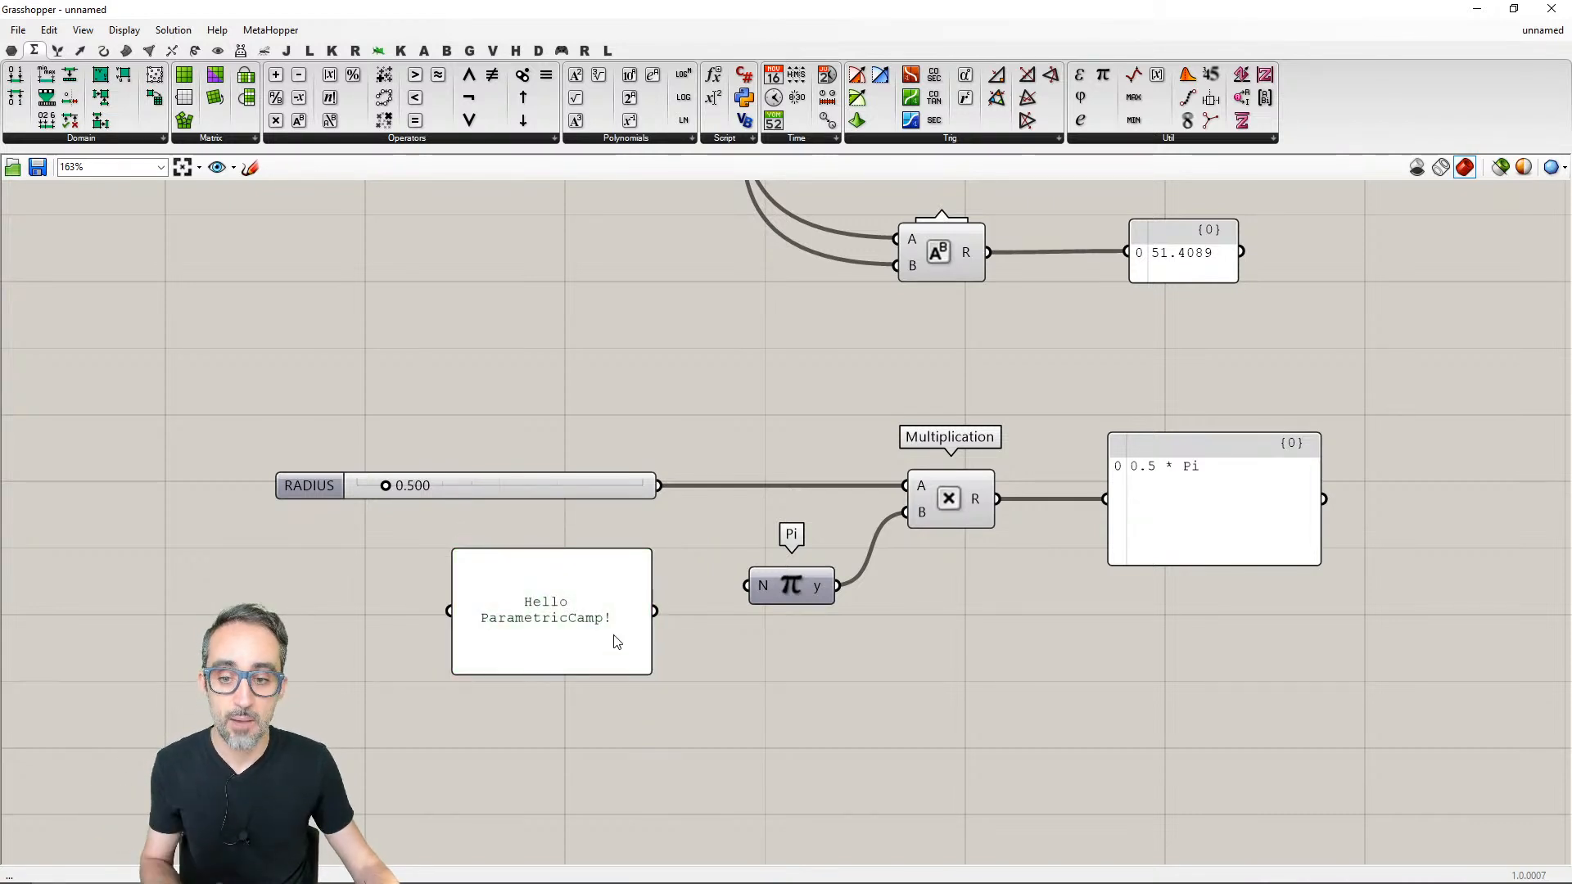
- Replace the text in the panel below the RADIUS slider with 2 and turn off its Multiline Data option
double_click(578, 620)
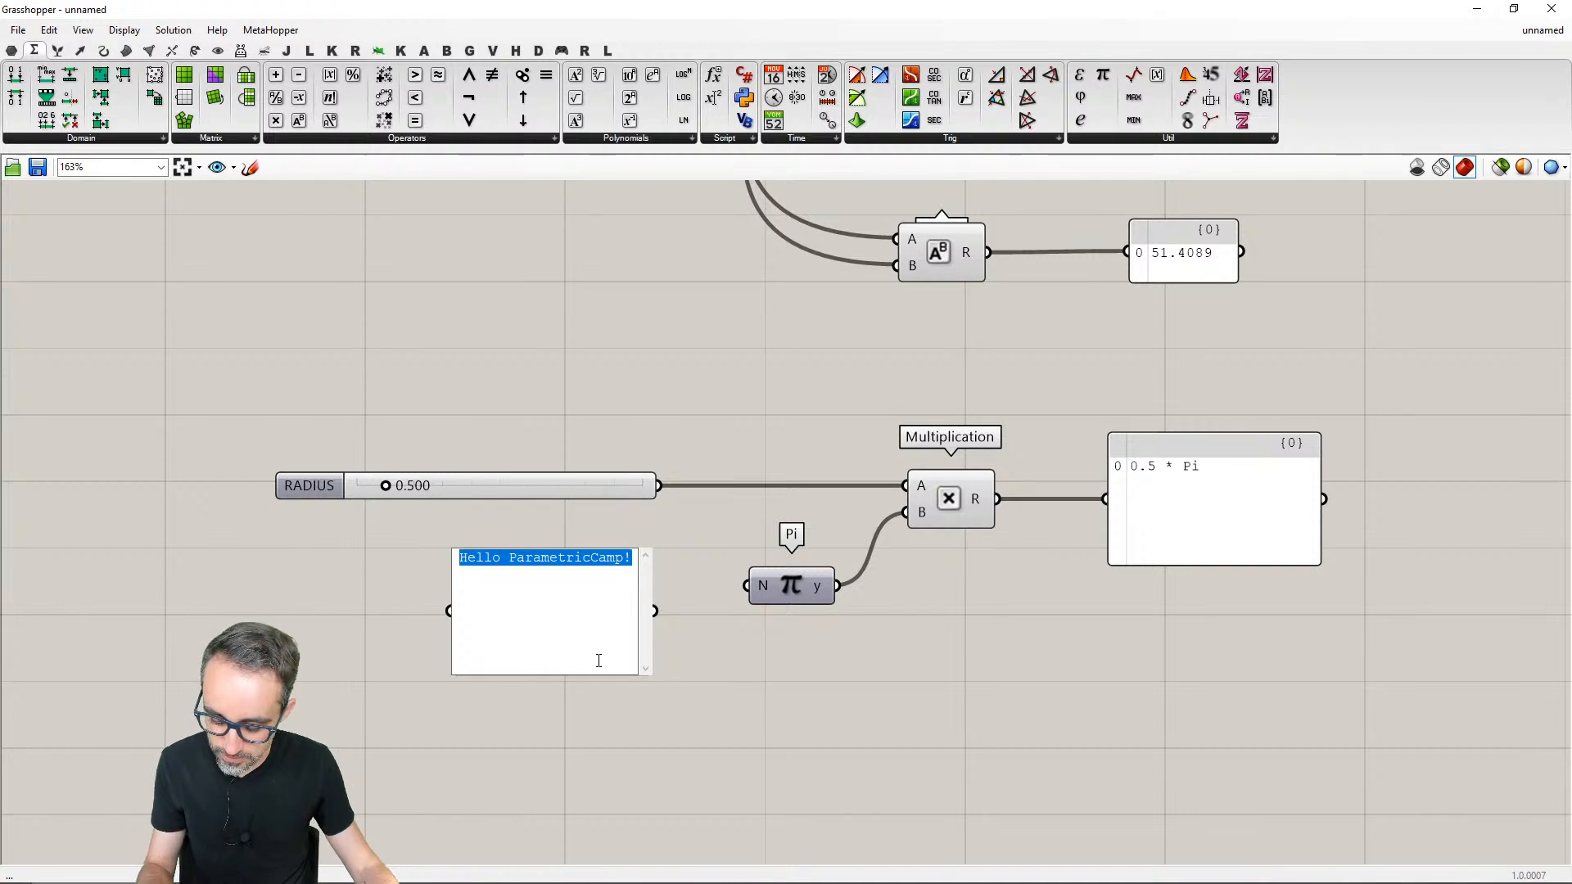
text(2)
click(621, 711)
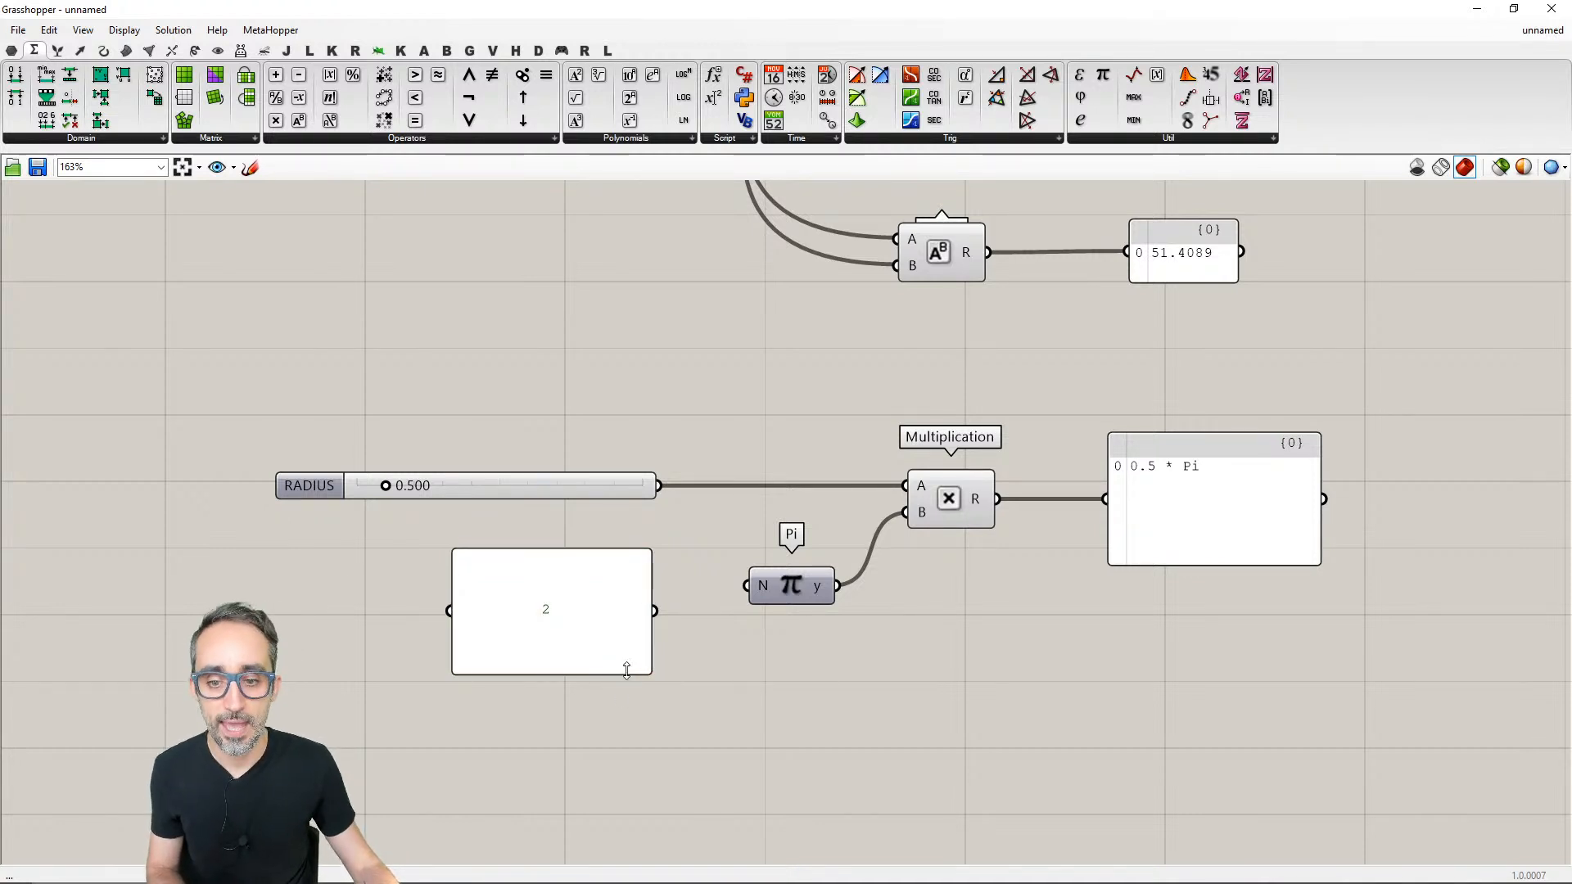
right_click(583, 610)
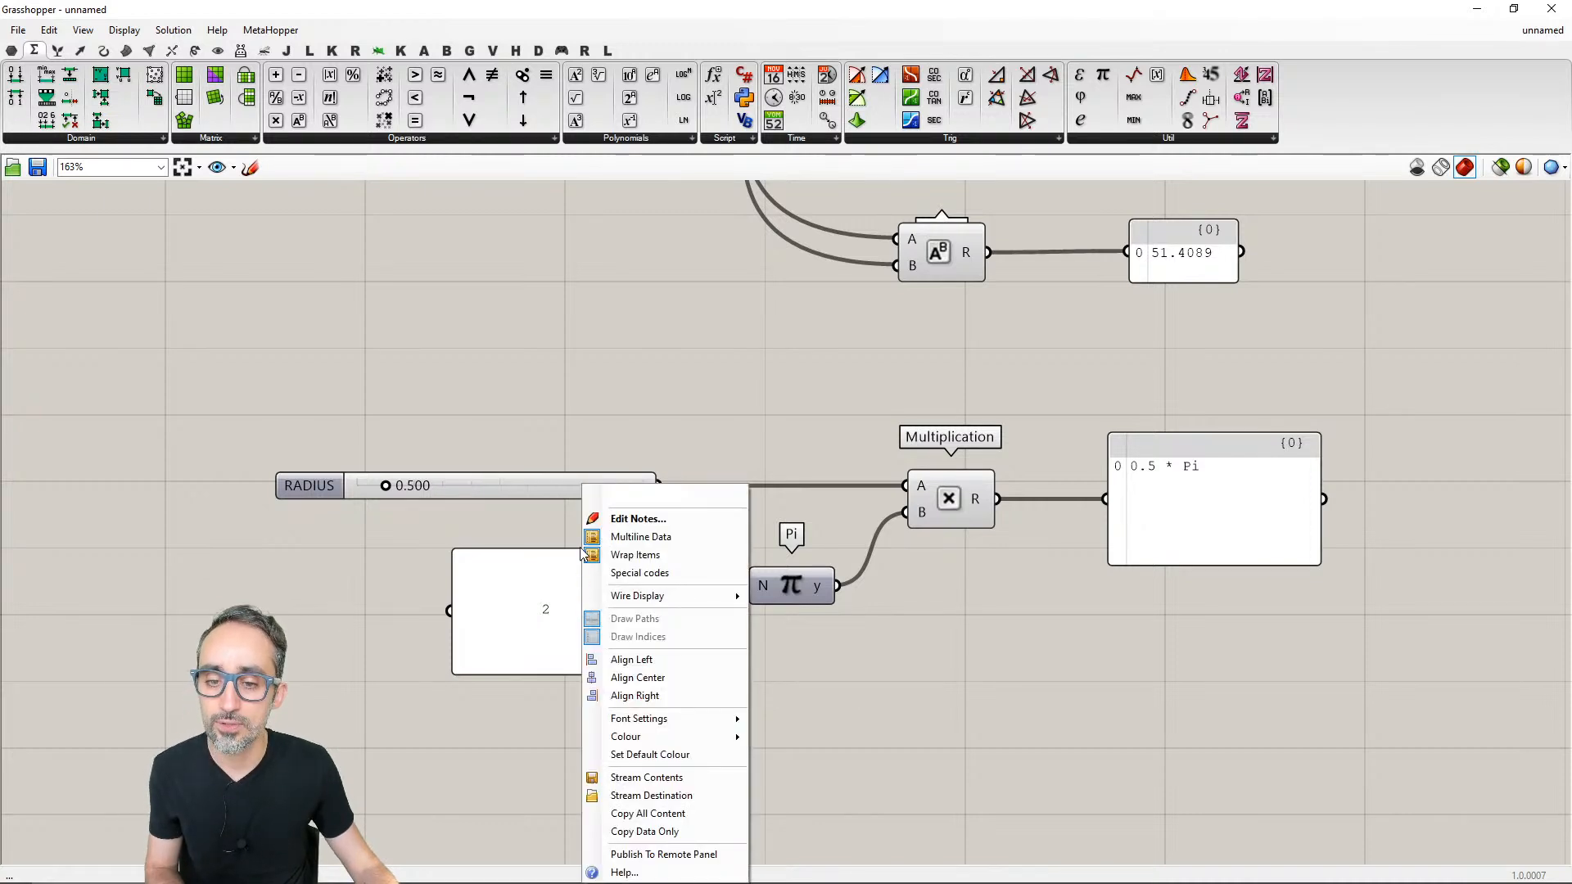
click(644, 538)
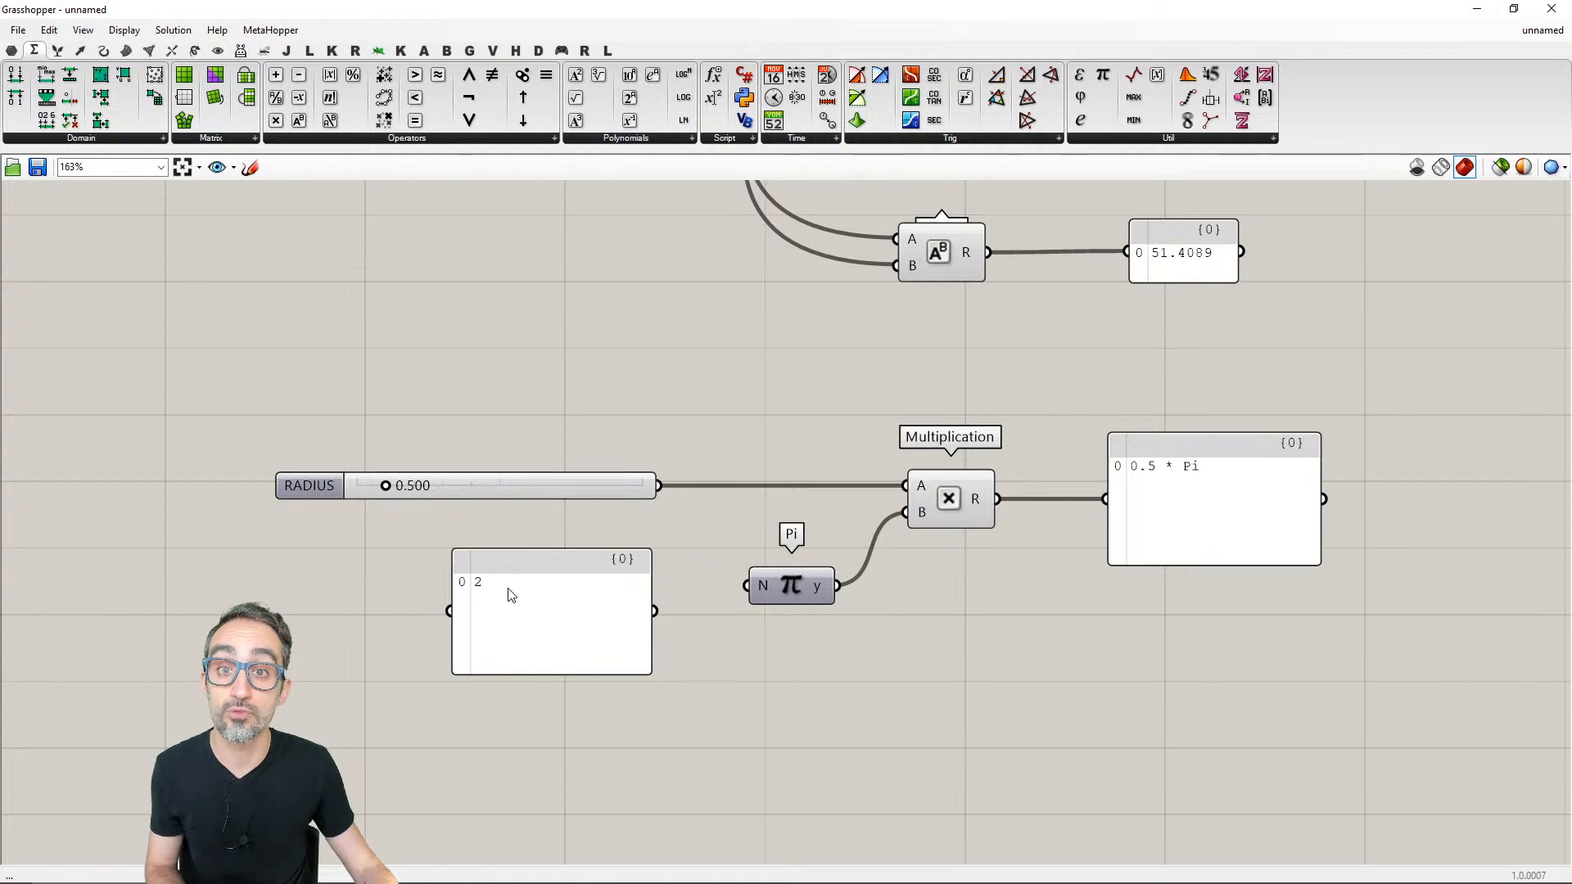
- List 2, 3, 4 and 5 on separate lines in the panel, and replace the list with a single 2
double_click(541, 603)
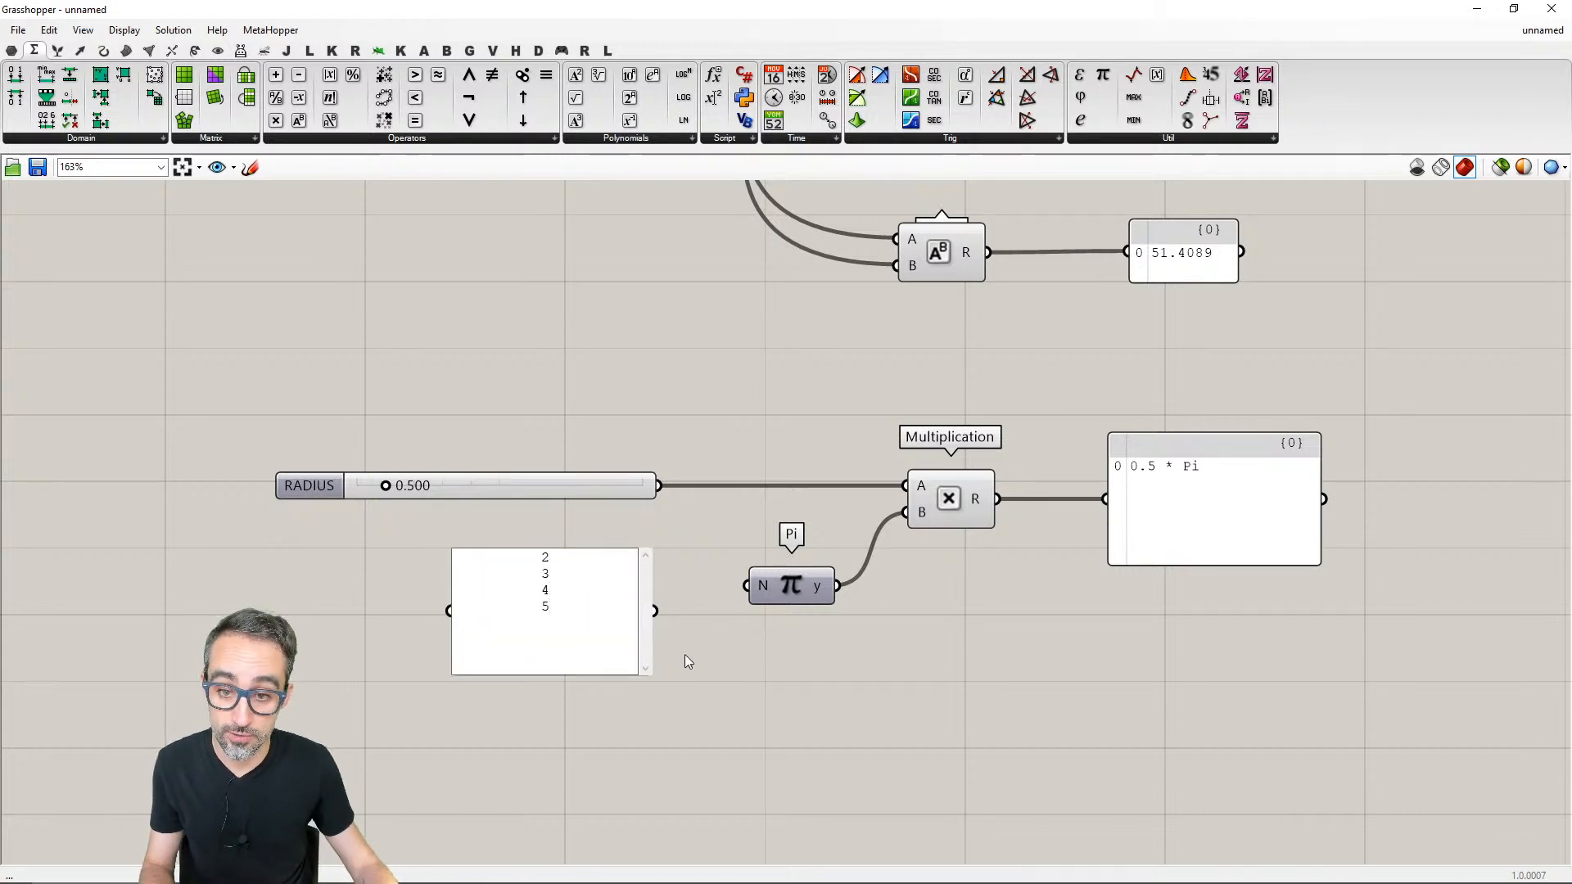
double_click(598, 622)
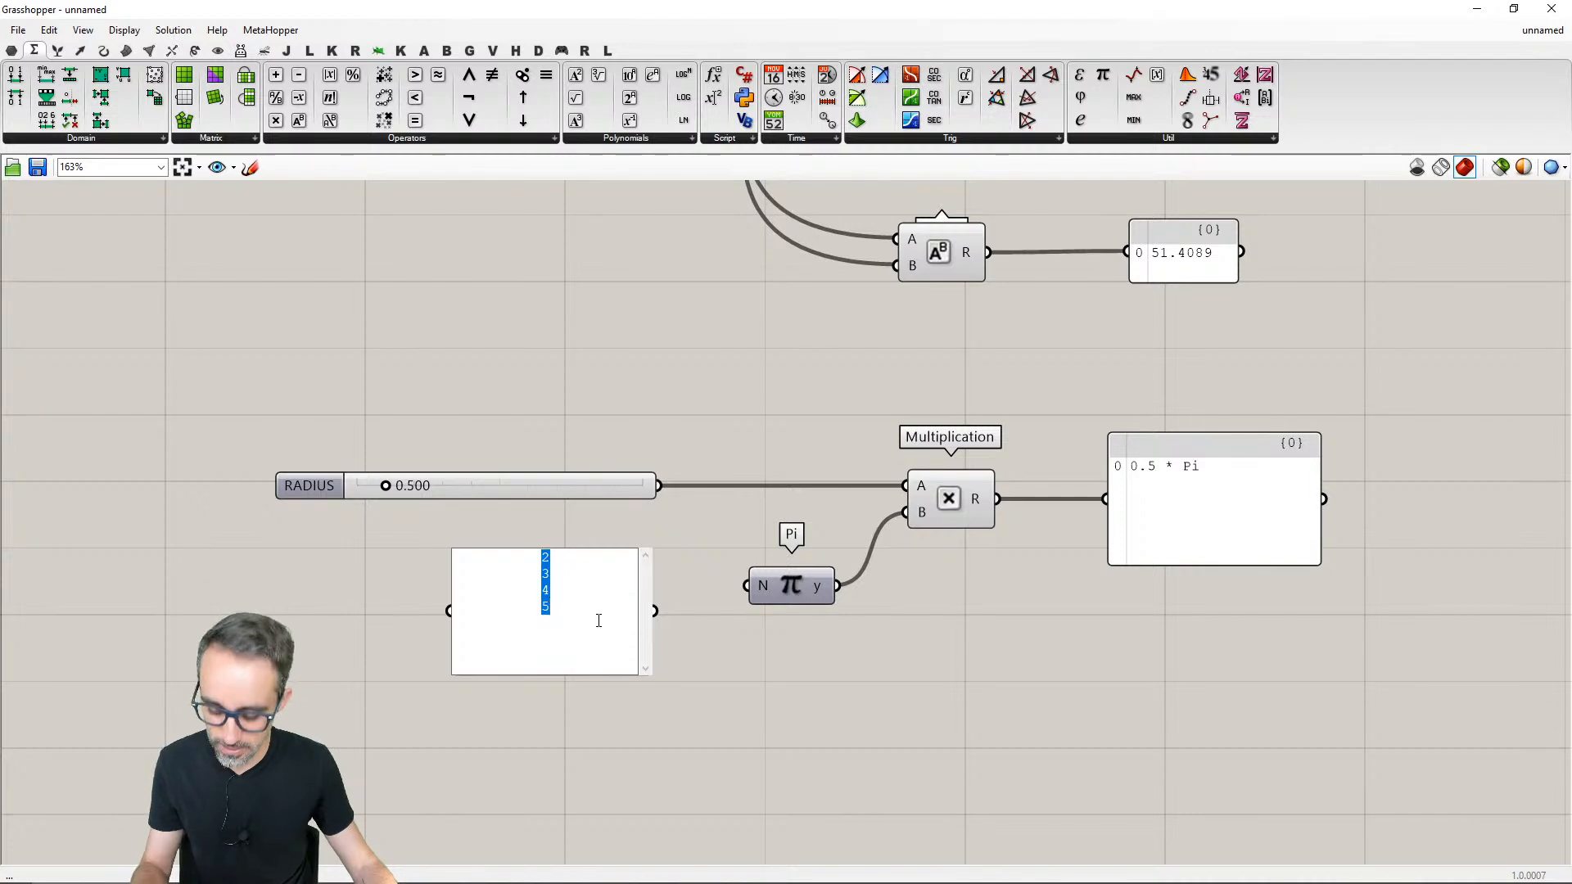
text(2)
click(683, 567)
- Feed the panel into Pi's N input with Multiline Data back on, and place it, shrunk, just beside Pi
drag(656, 672, 747, 586)
right_click(545, 599)
click(588, 574)
click(640, 630)
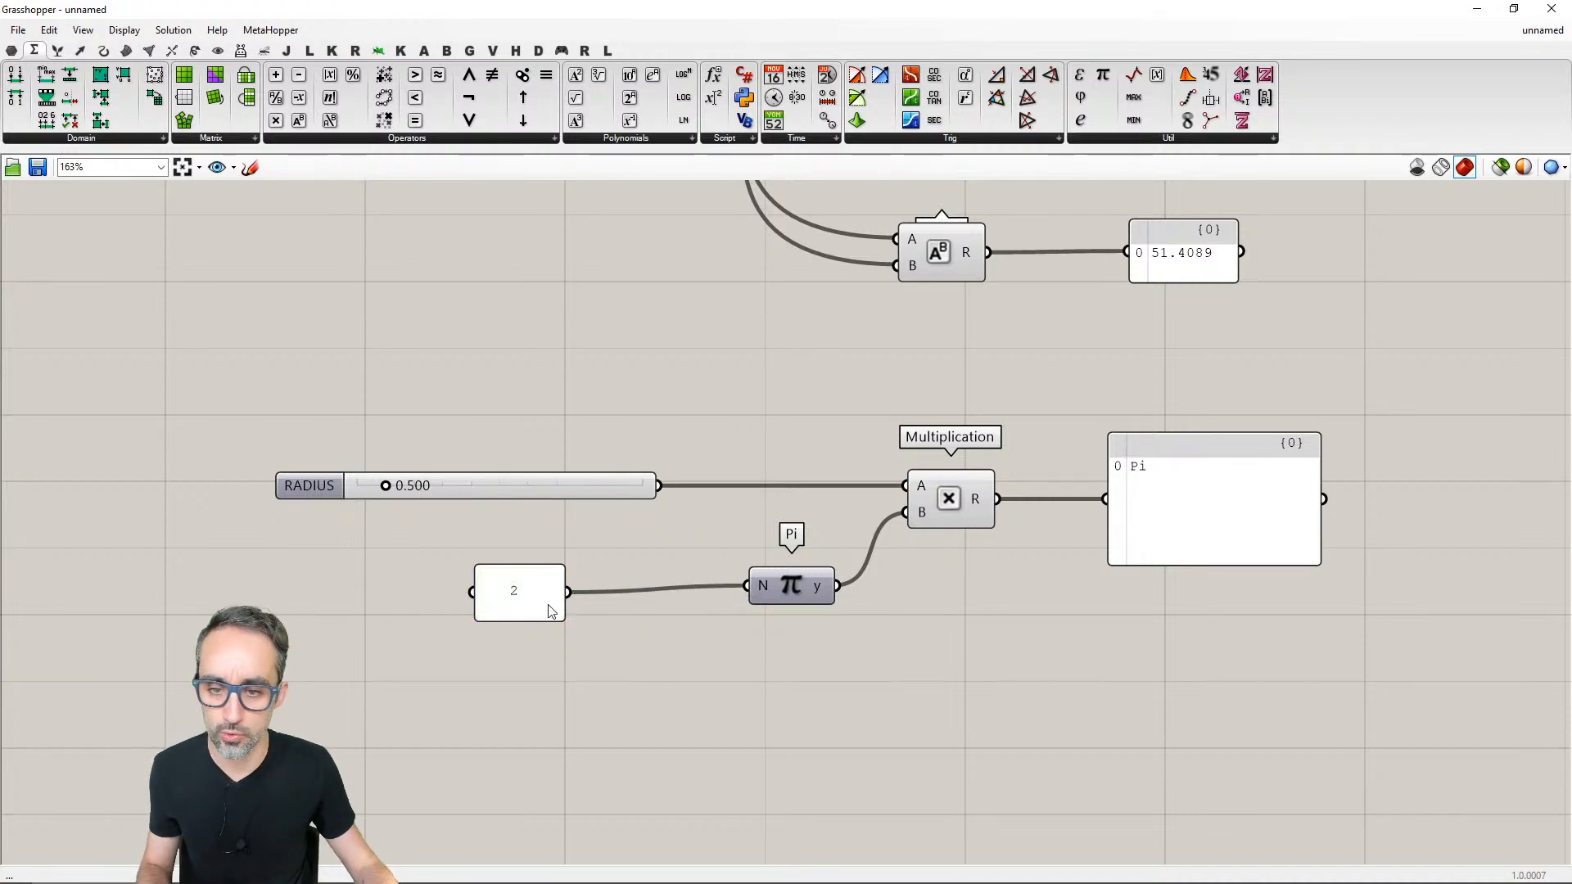
drag(550, 611, 683, 605)
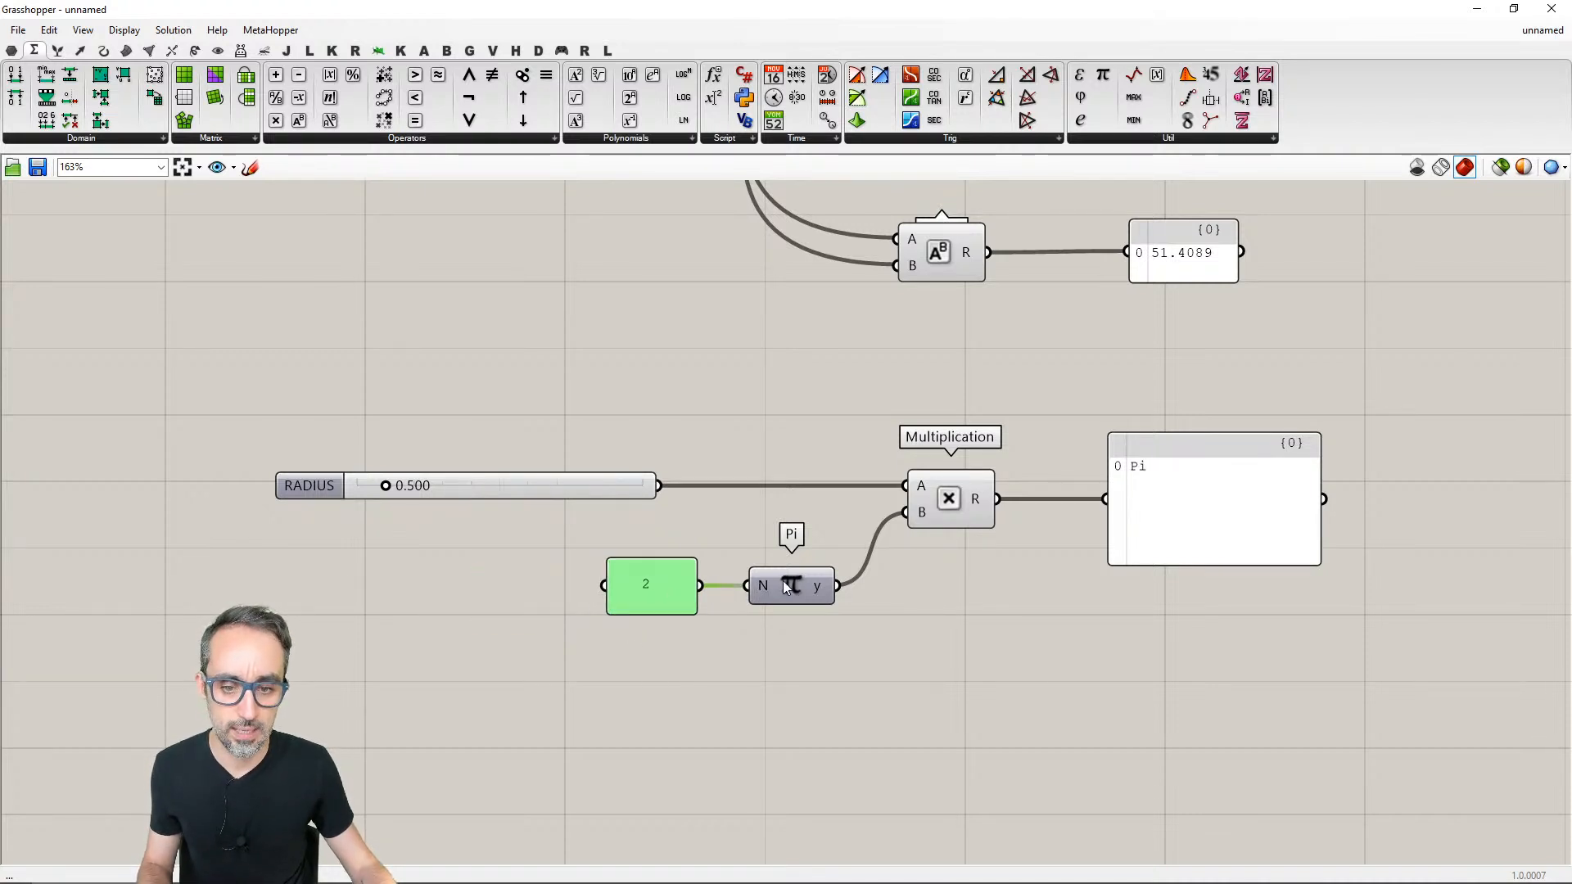
mouse_move(819, 592)
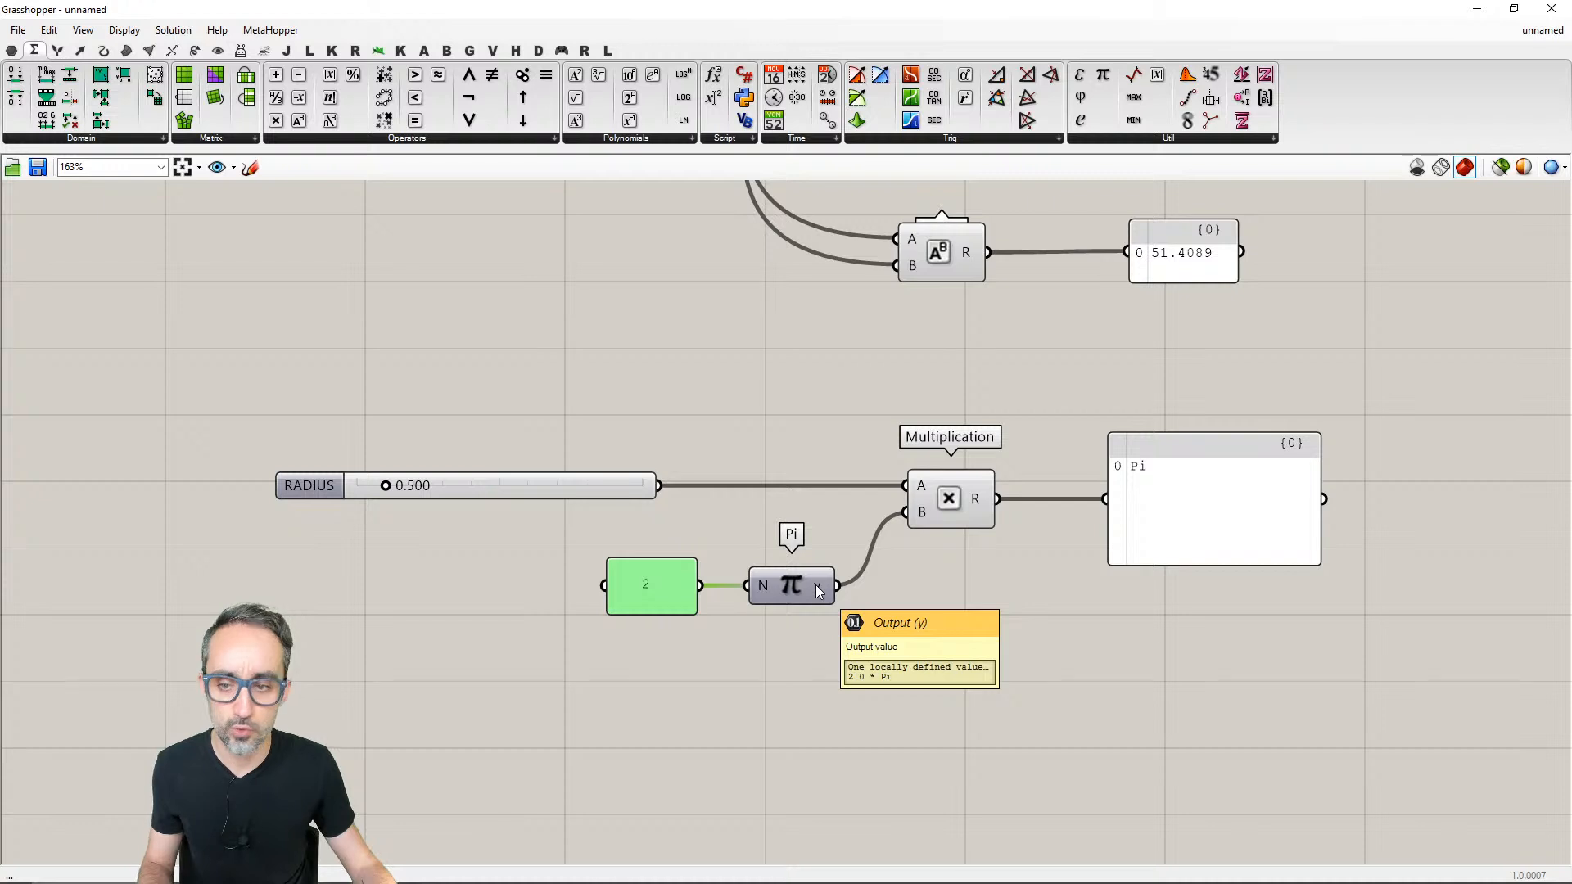
- Set the RADIUS slider to 1.000
click(494, 503)
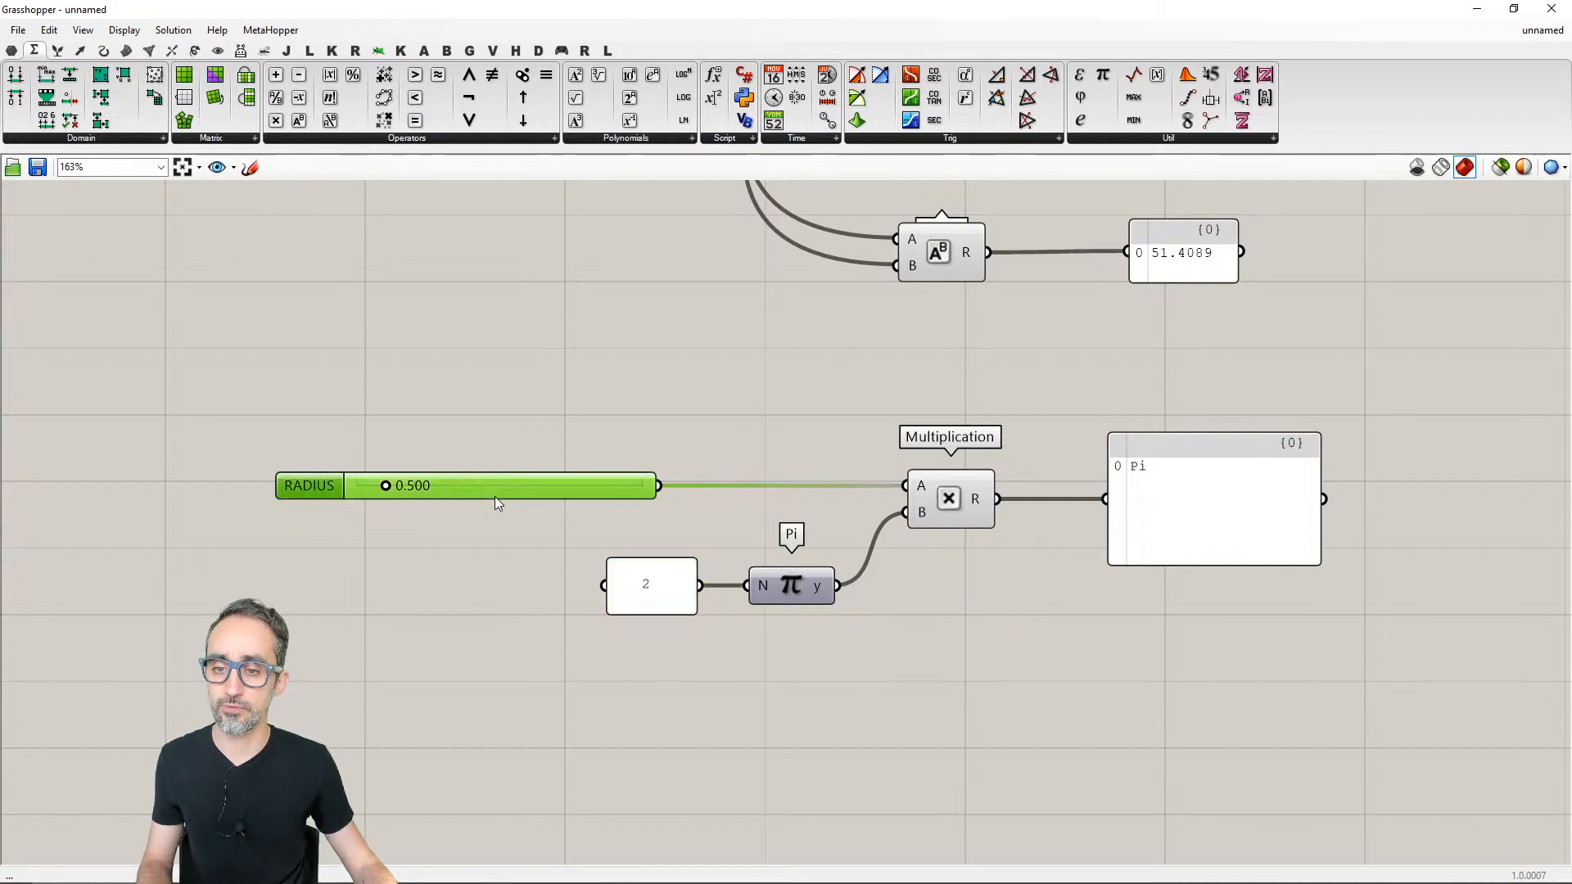
double_click(494, 497)
text(1)
key(Return)
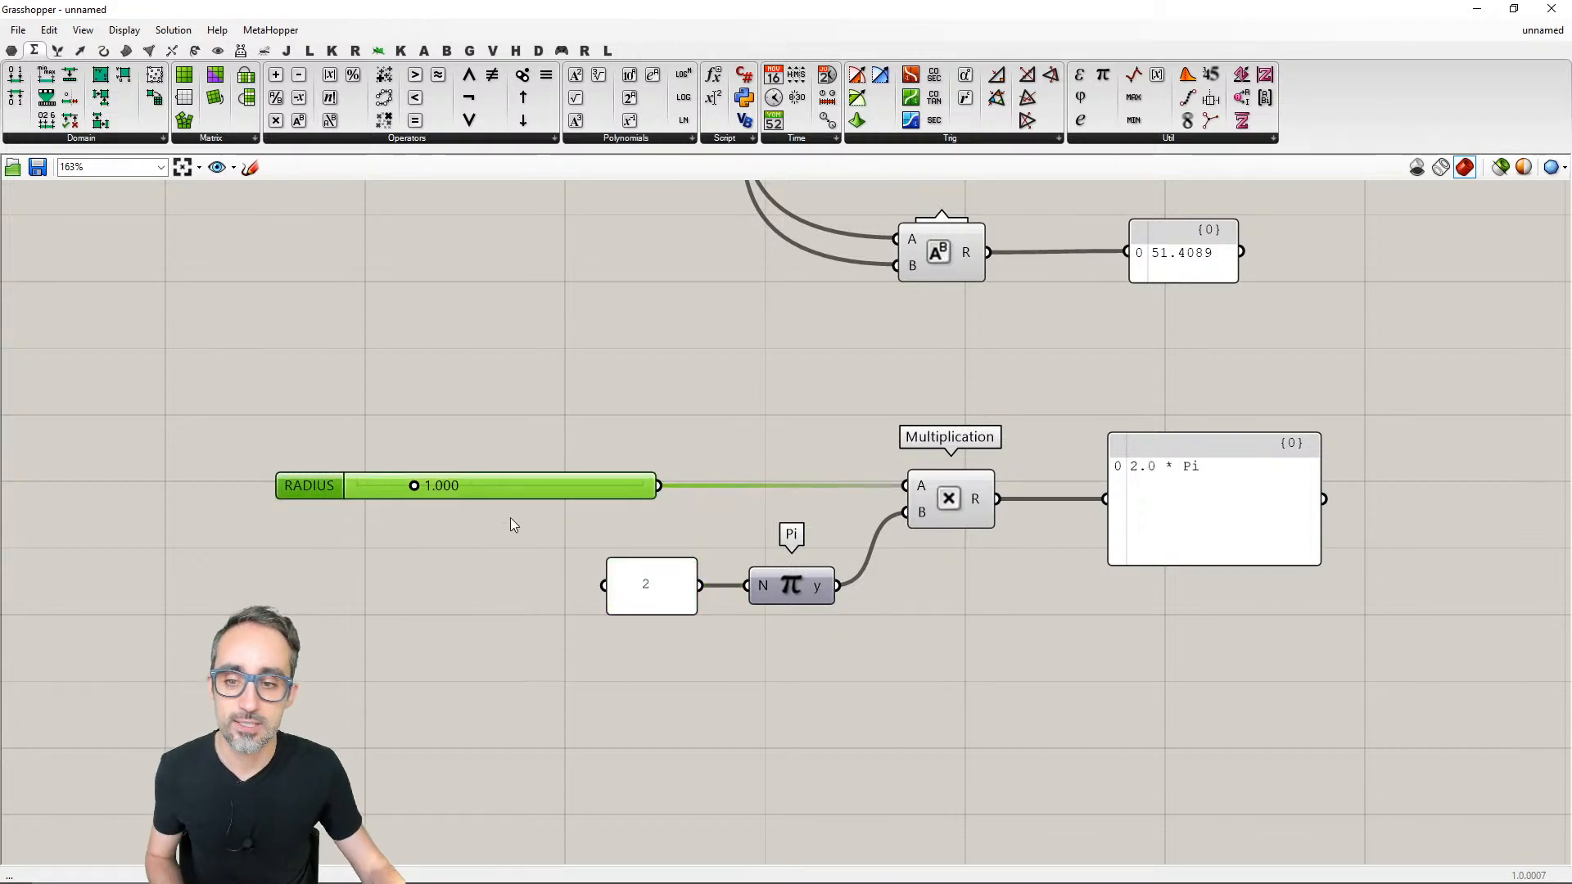
click(1012, 607)
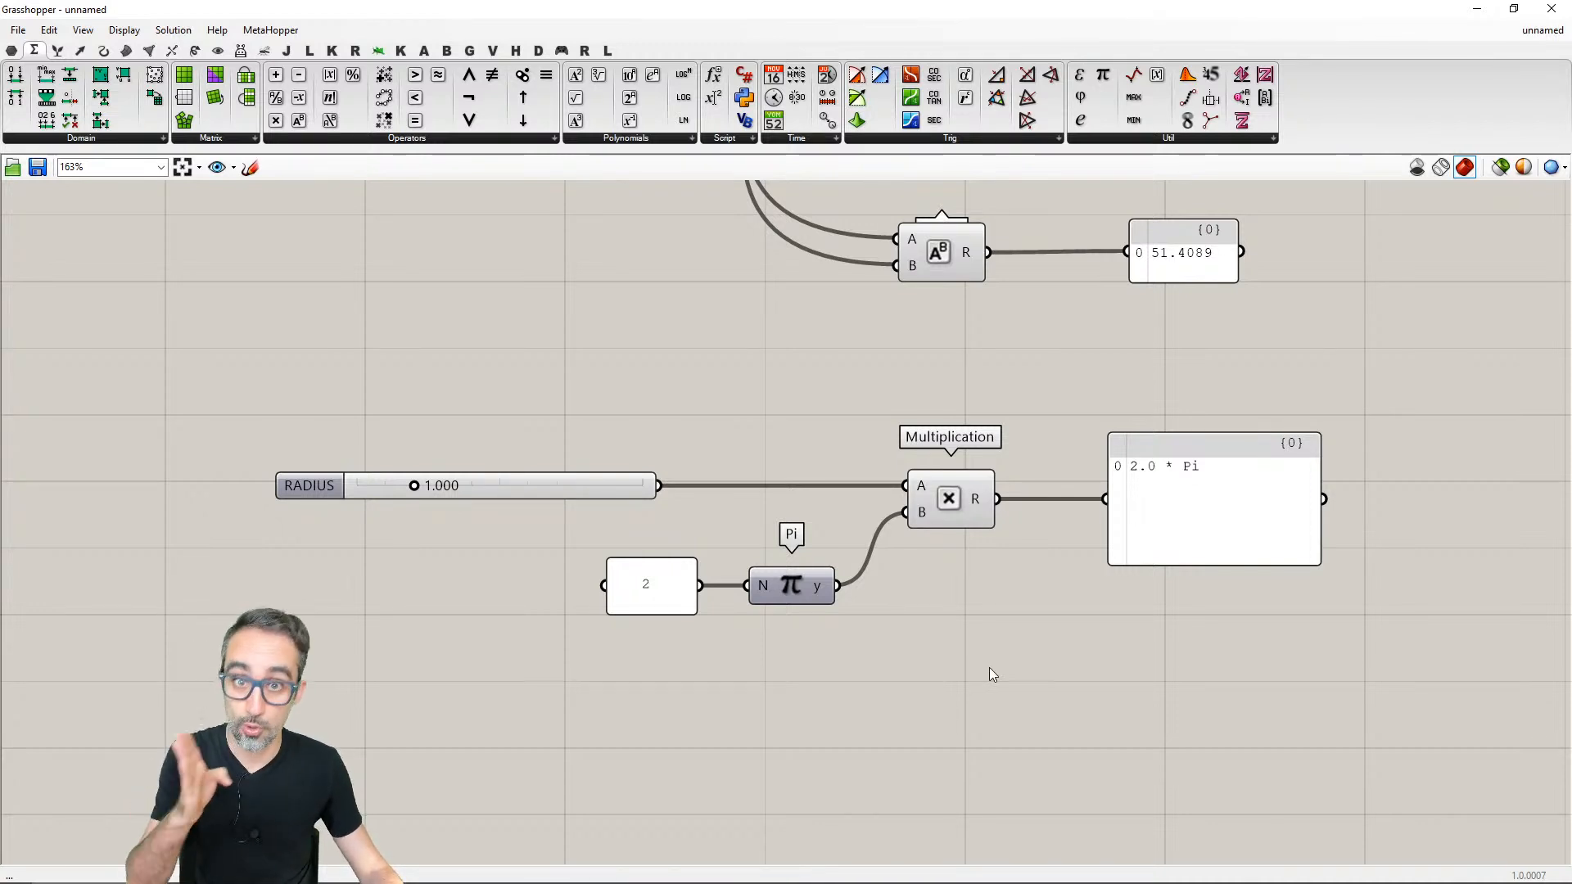
- Adjust the RADIUS slider to 1.689
click(469, 493)
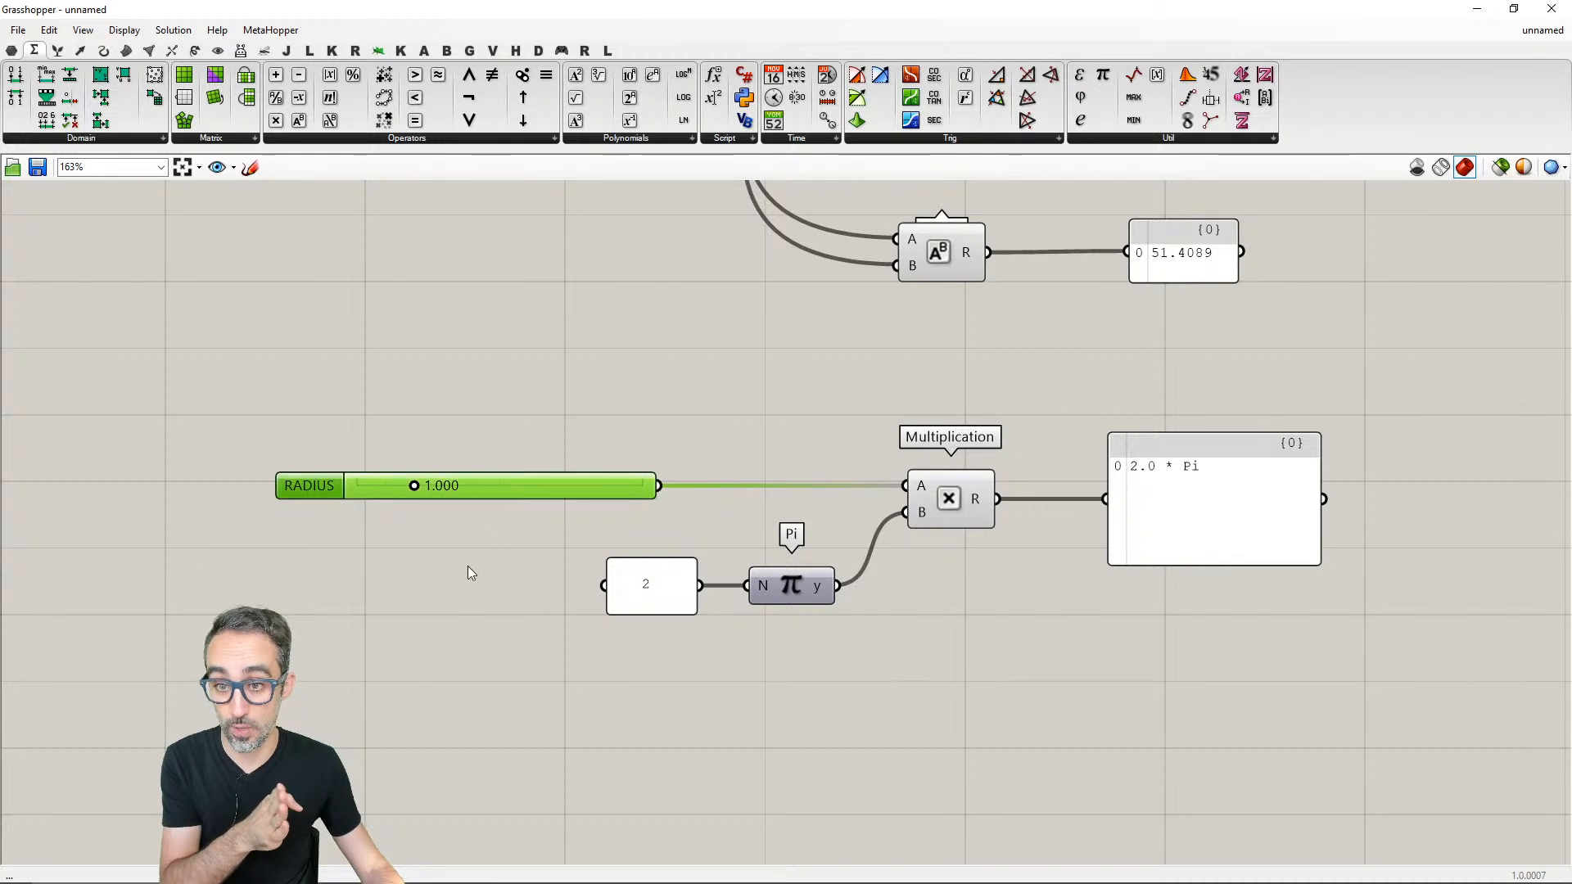
double_click(514, 487)
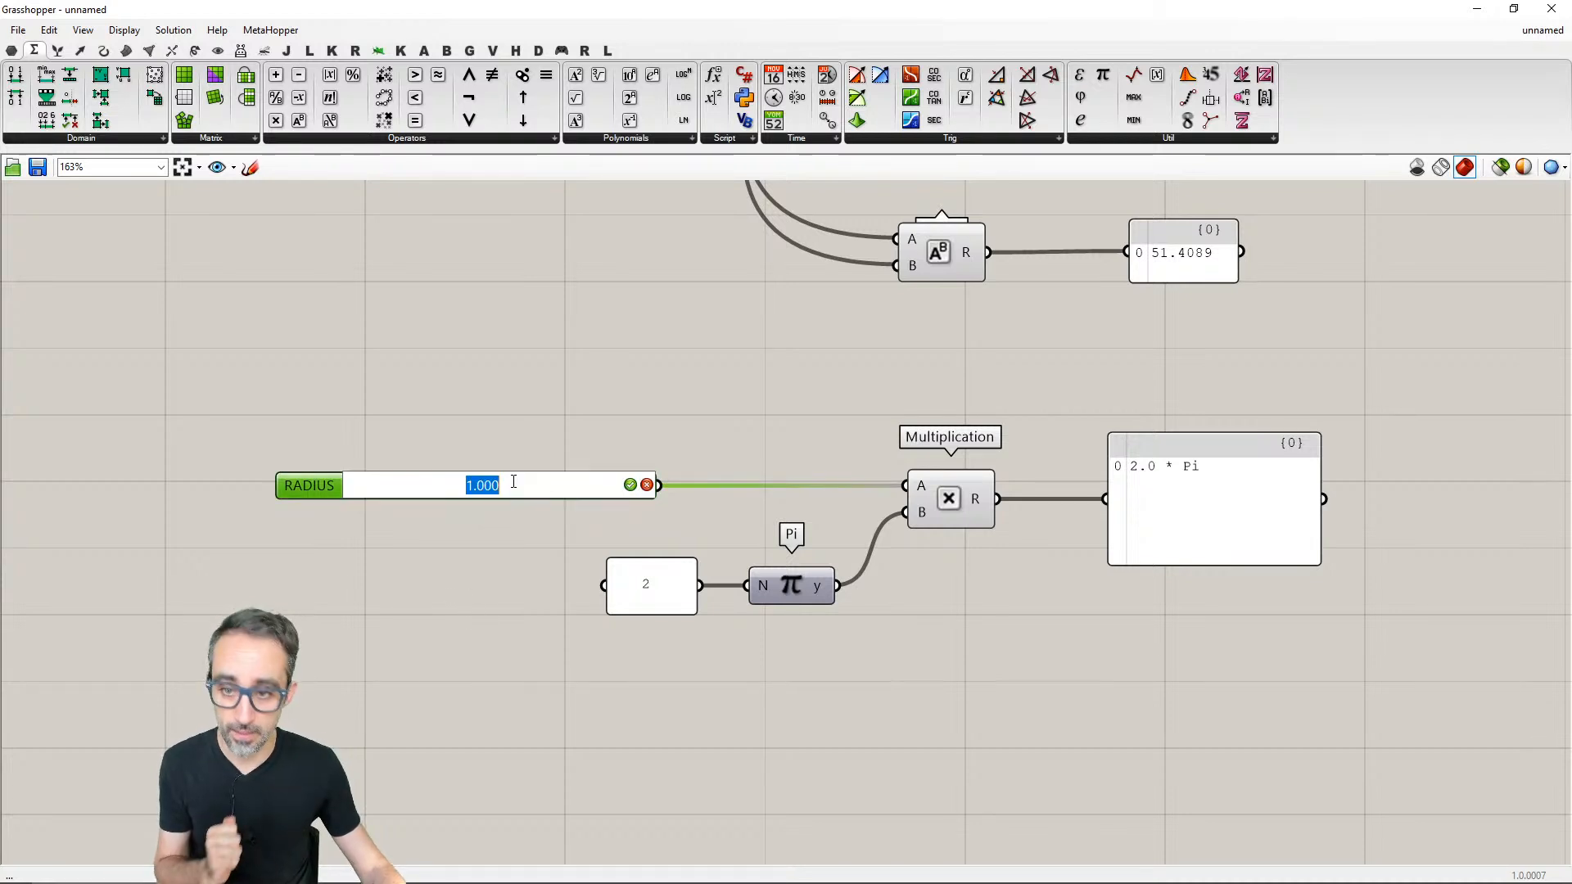
click(449, 529)
drag(414, 488, 453, 488)
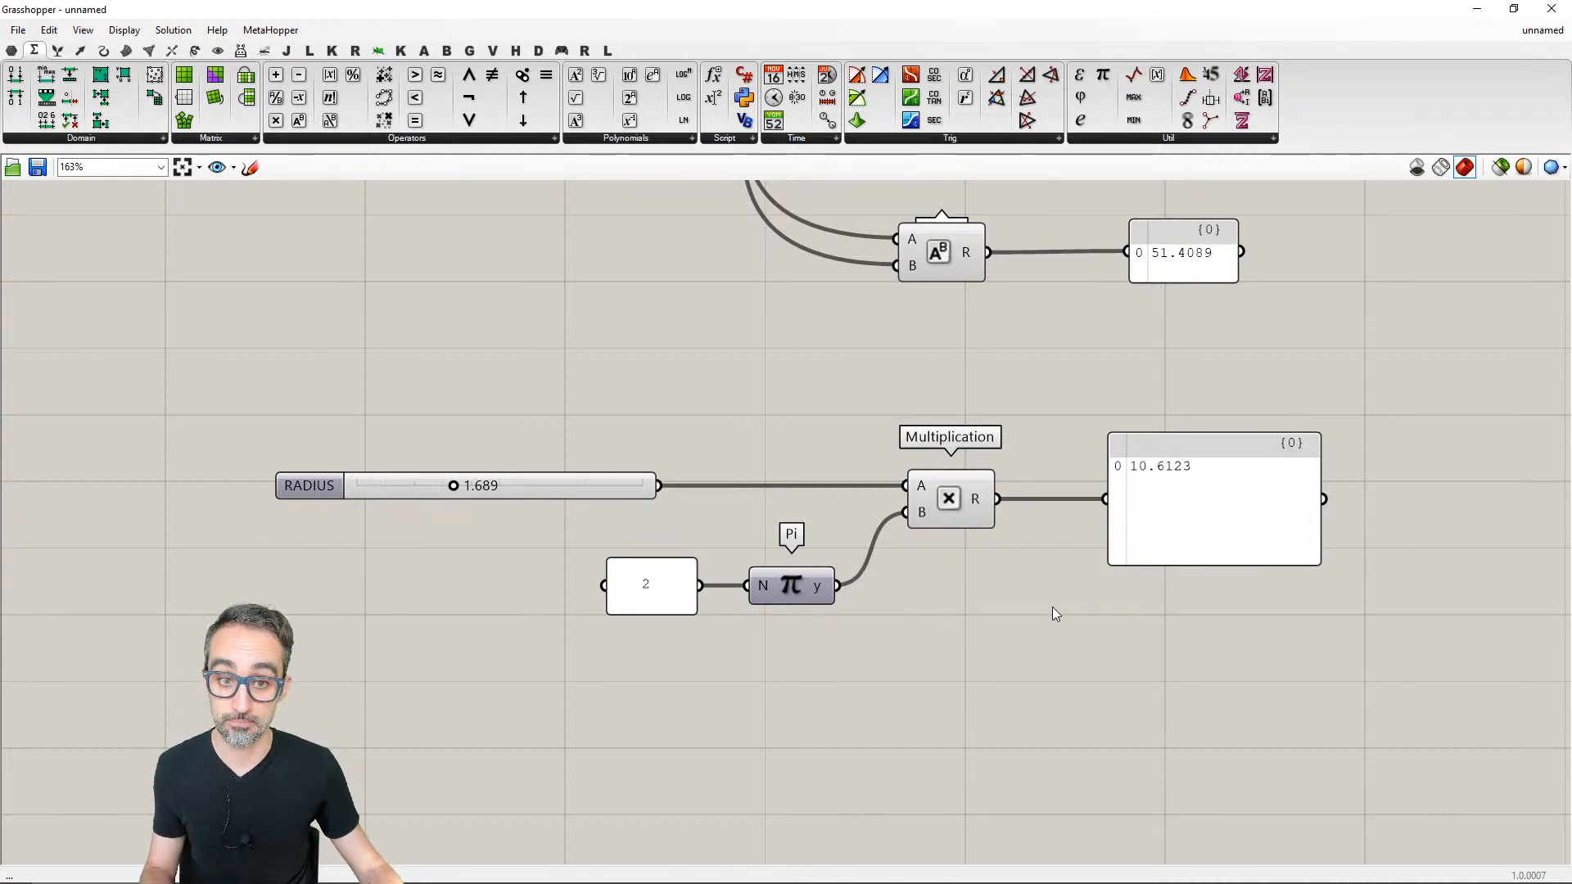
- Shrink the constant panel feeding Pi so it fits tightly around its value
right_drag(1053, 606, 1030, 540)
scroll(1030, 544, down, 2)
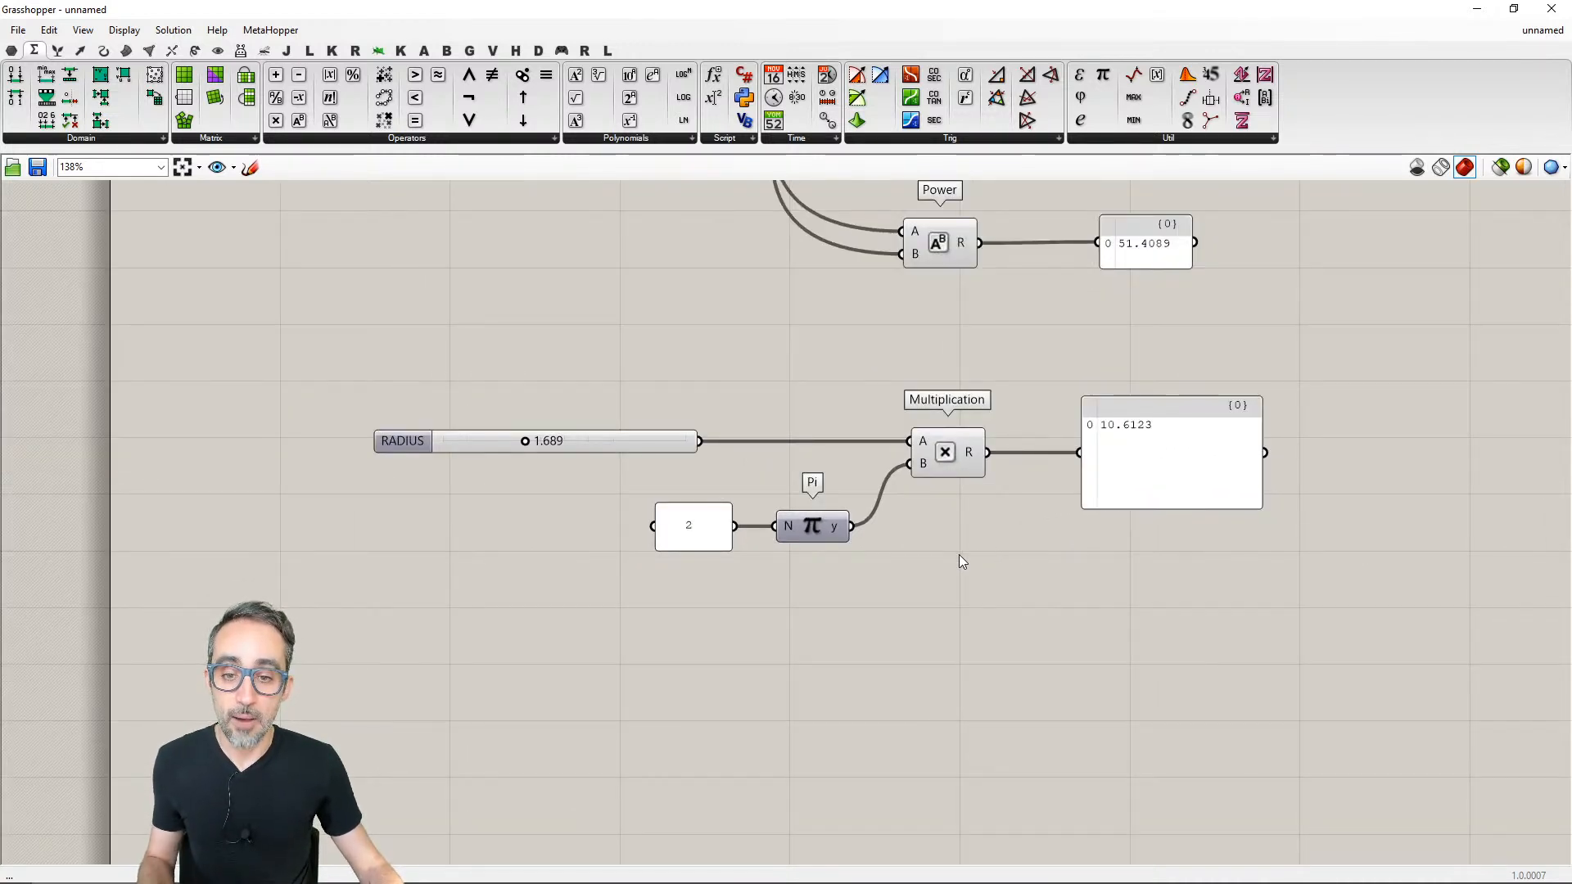
drag(729, 548, 710, 531)
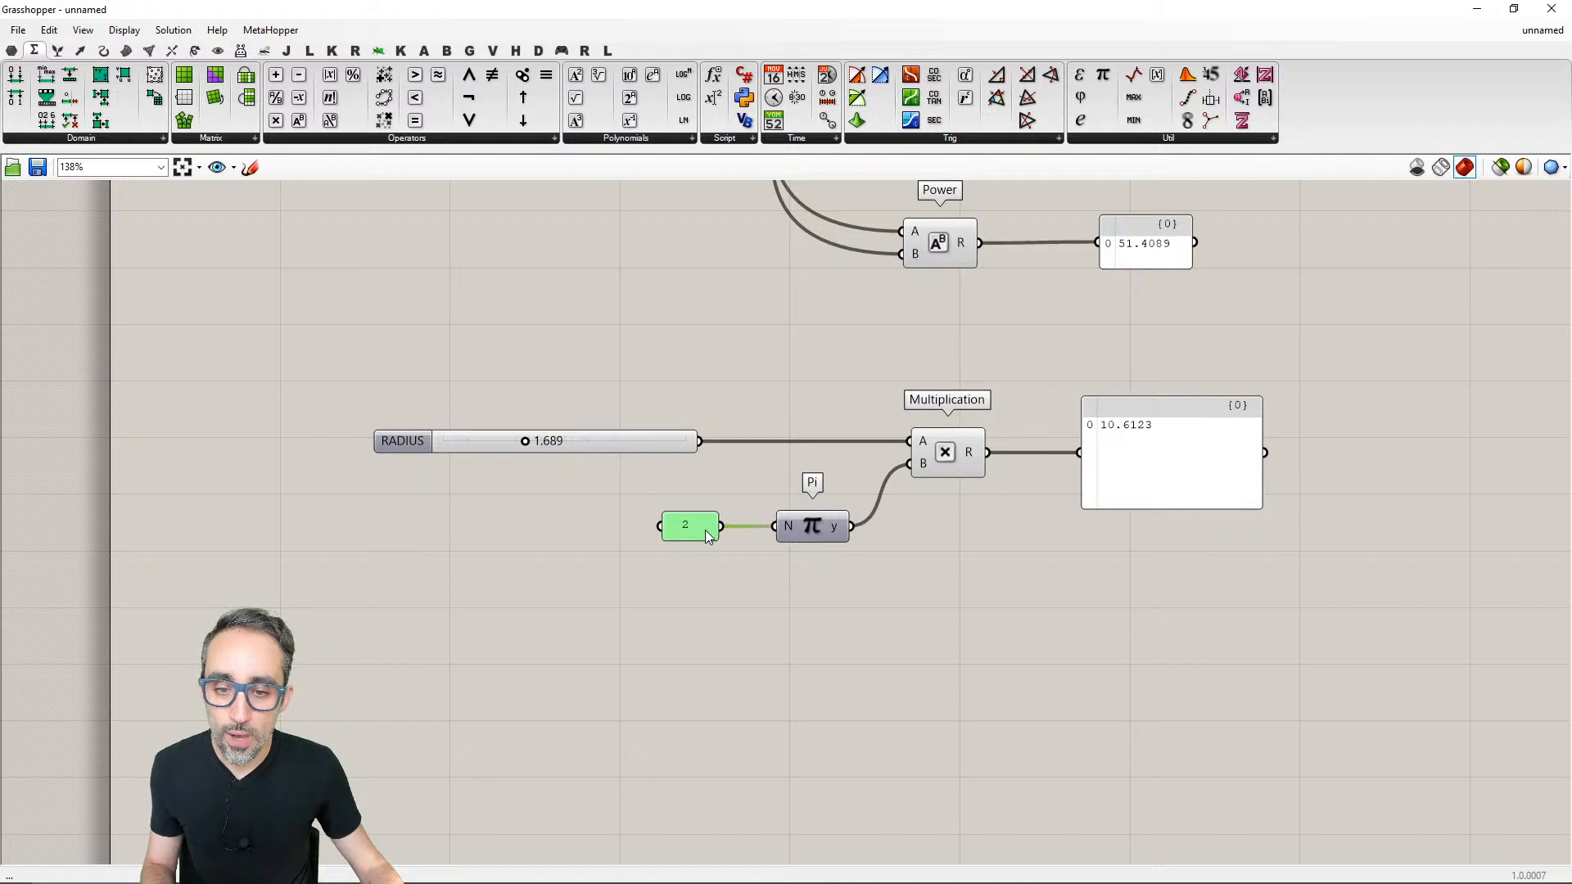
click(715, 573)
scroll(715, 573, up, 2)
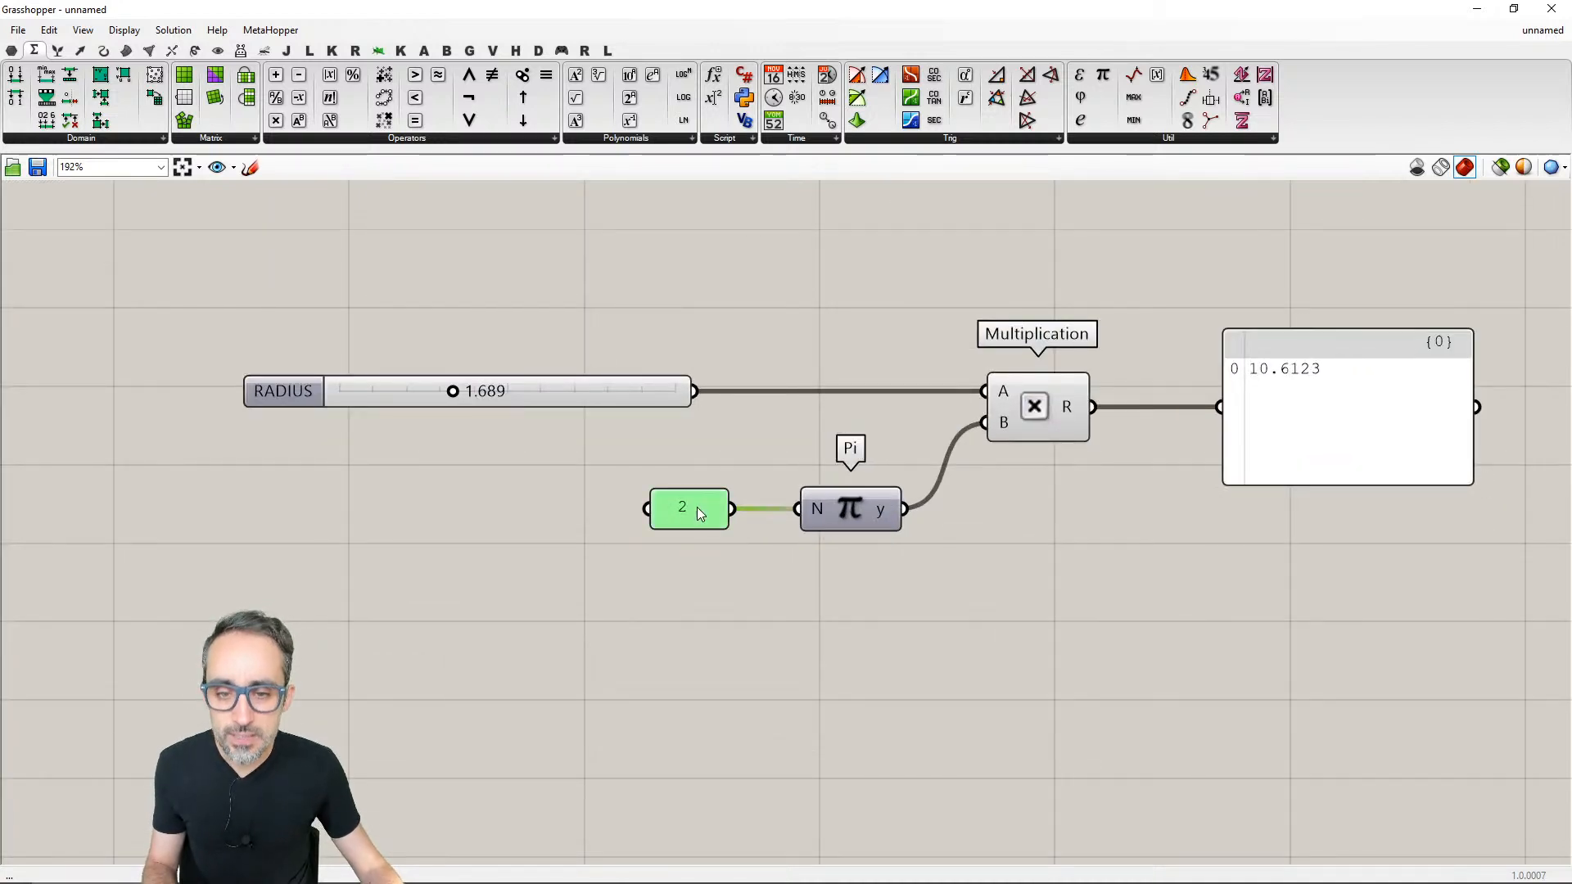
- Check the constant panel's properties and its available options without changing anything
double_click(696, 508)
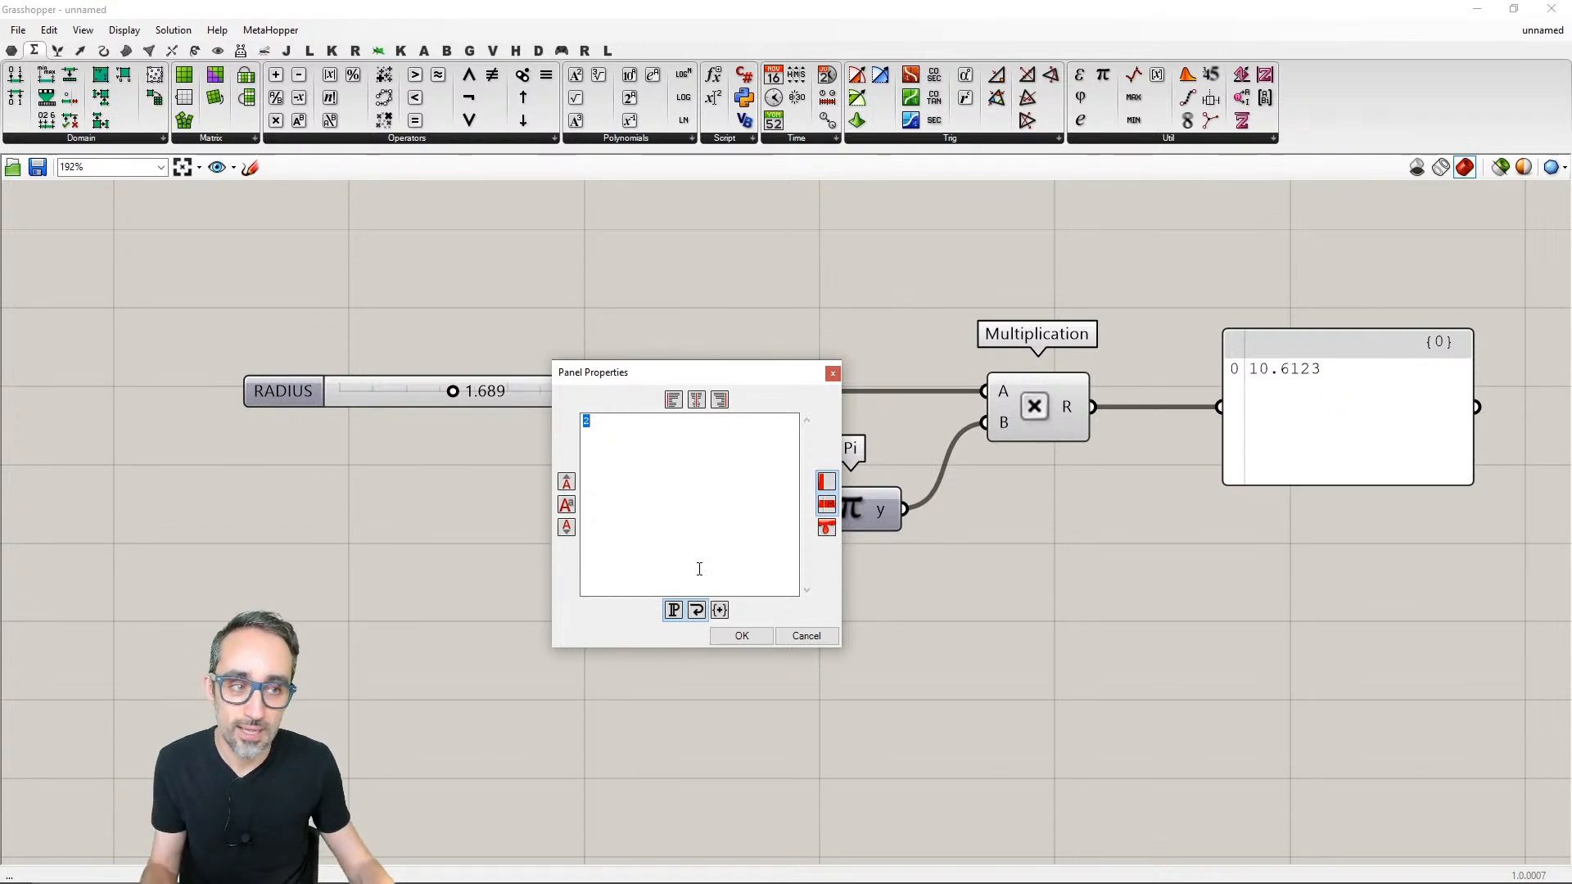
click(742, 636)
right_click(701, 510)
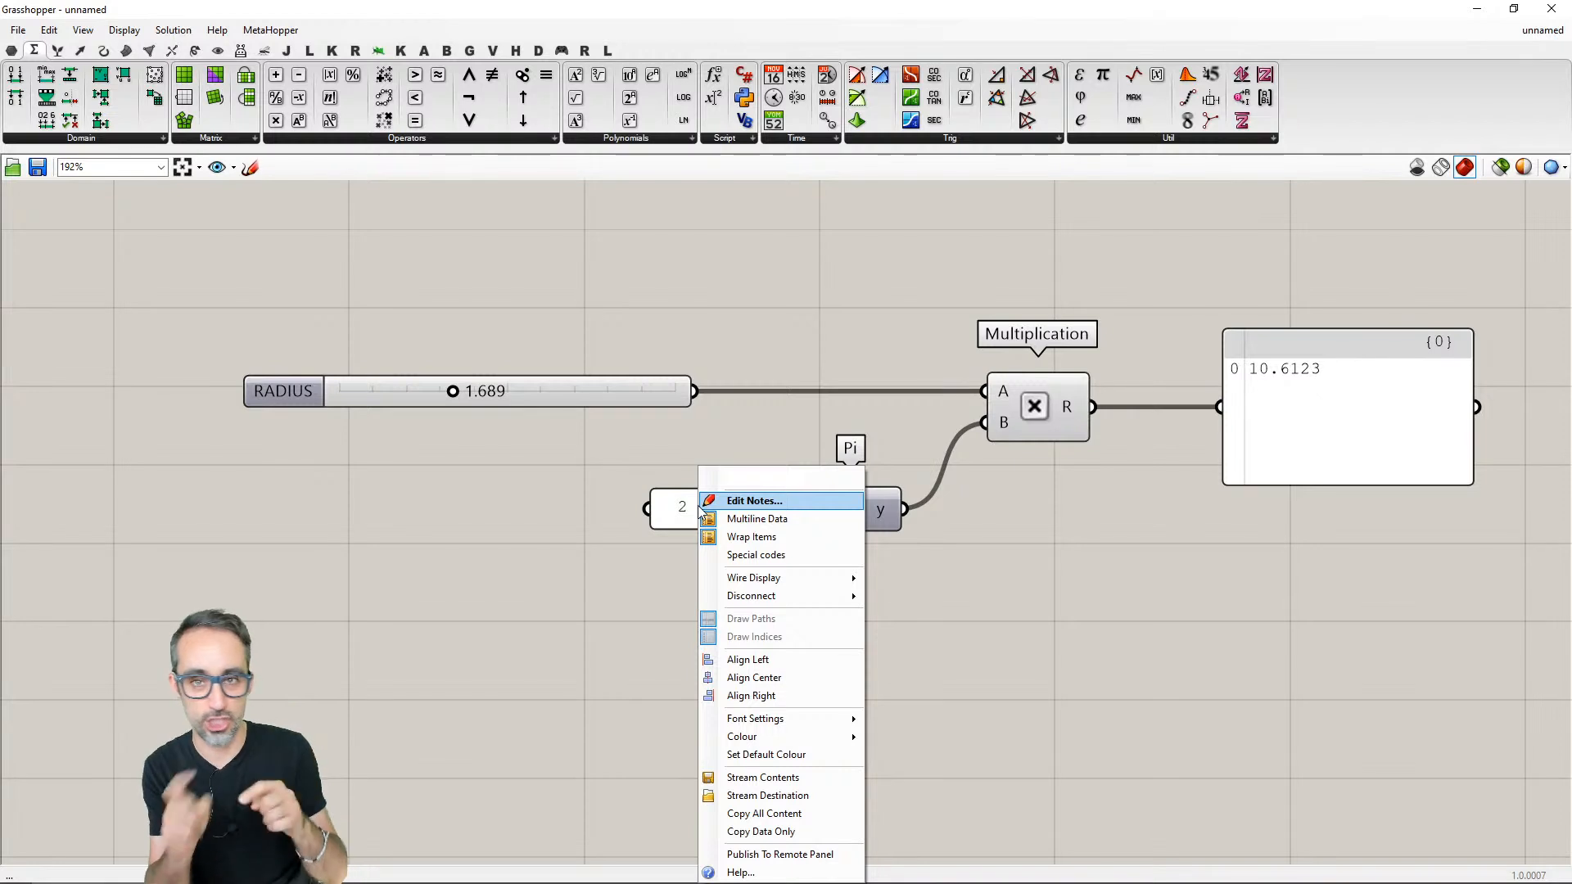
click(598, 679)
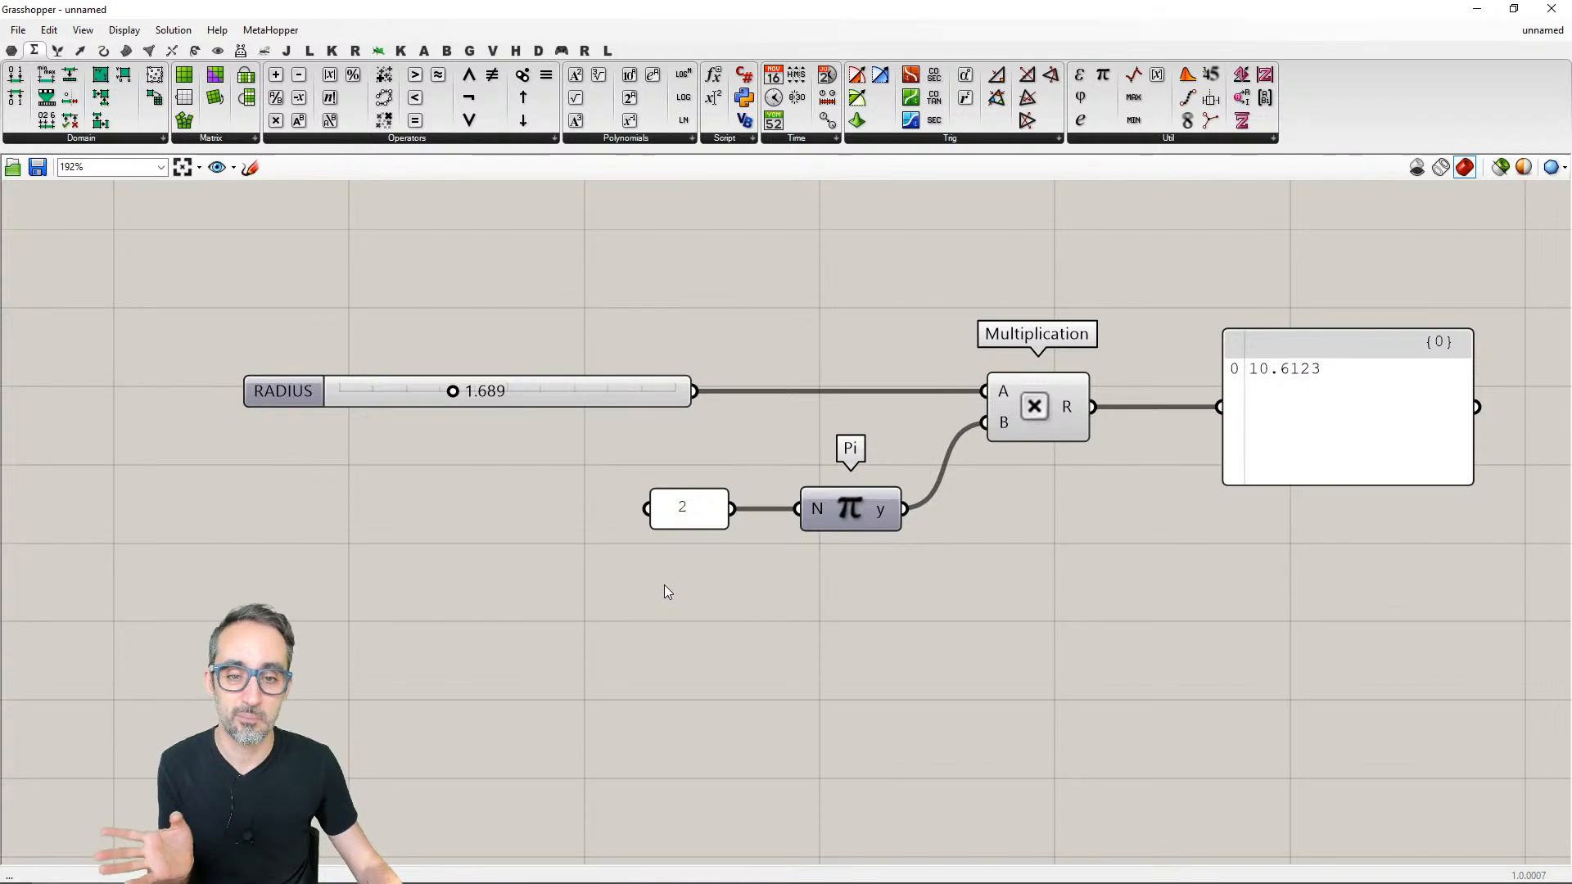
- Move the constant panel, Pi, Multiplication and result panel far away from the RADIUS slider, and undo the move
scroll(665, 586, down, 3)
drag(1085, 631, 619, 426)
drag(631, 540, 1173, 541)
click(901, 599)
right_drag(901, 599, 686, 570)
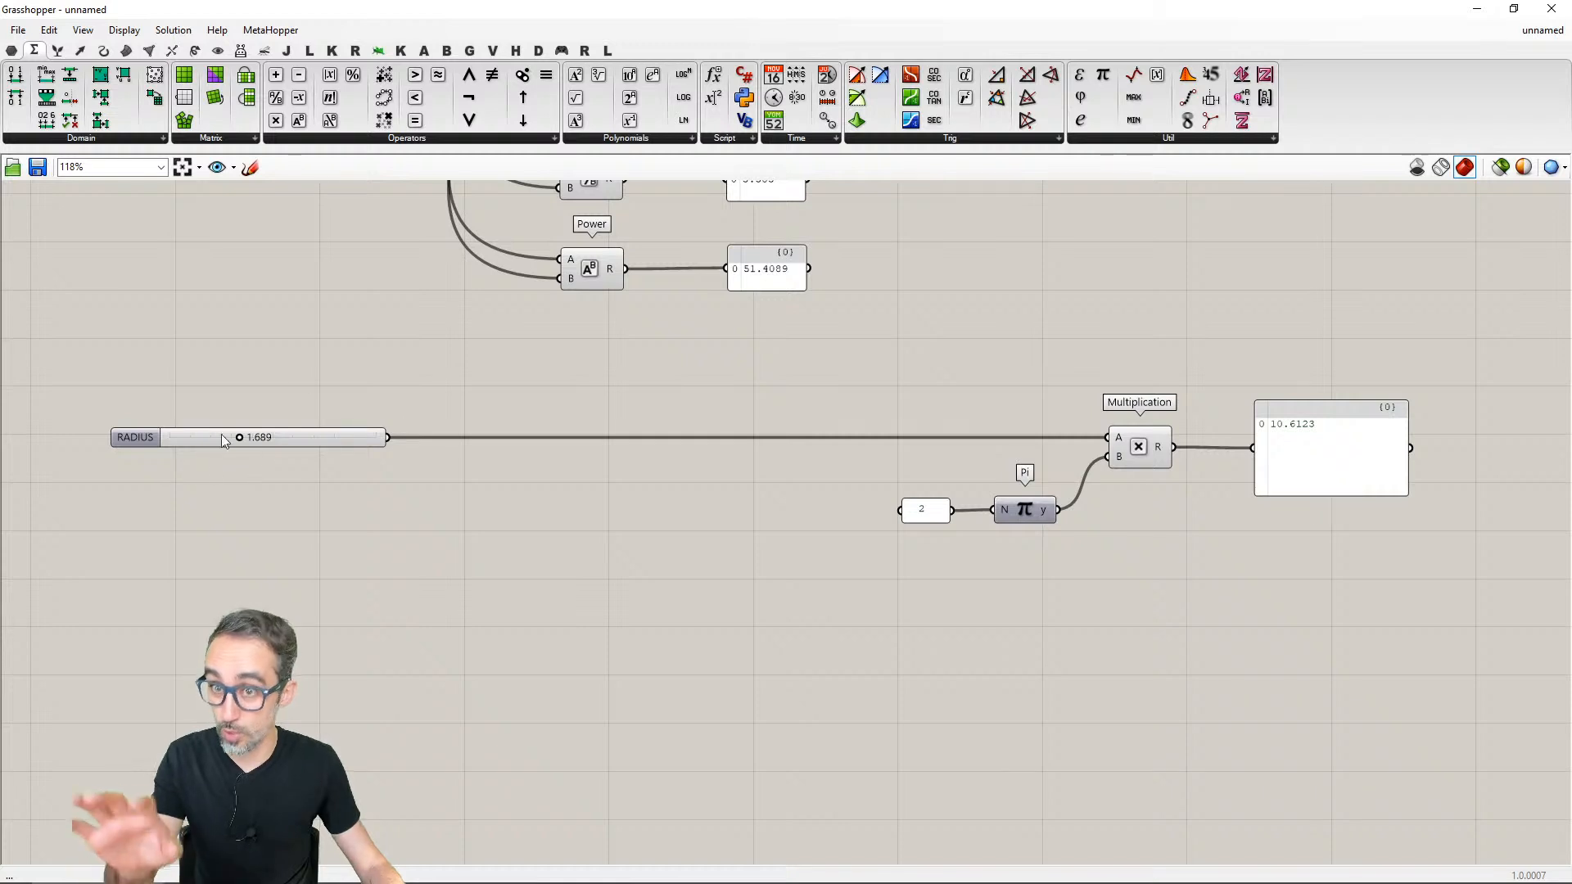
scroll(1026, 597, up, 3)
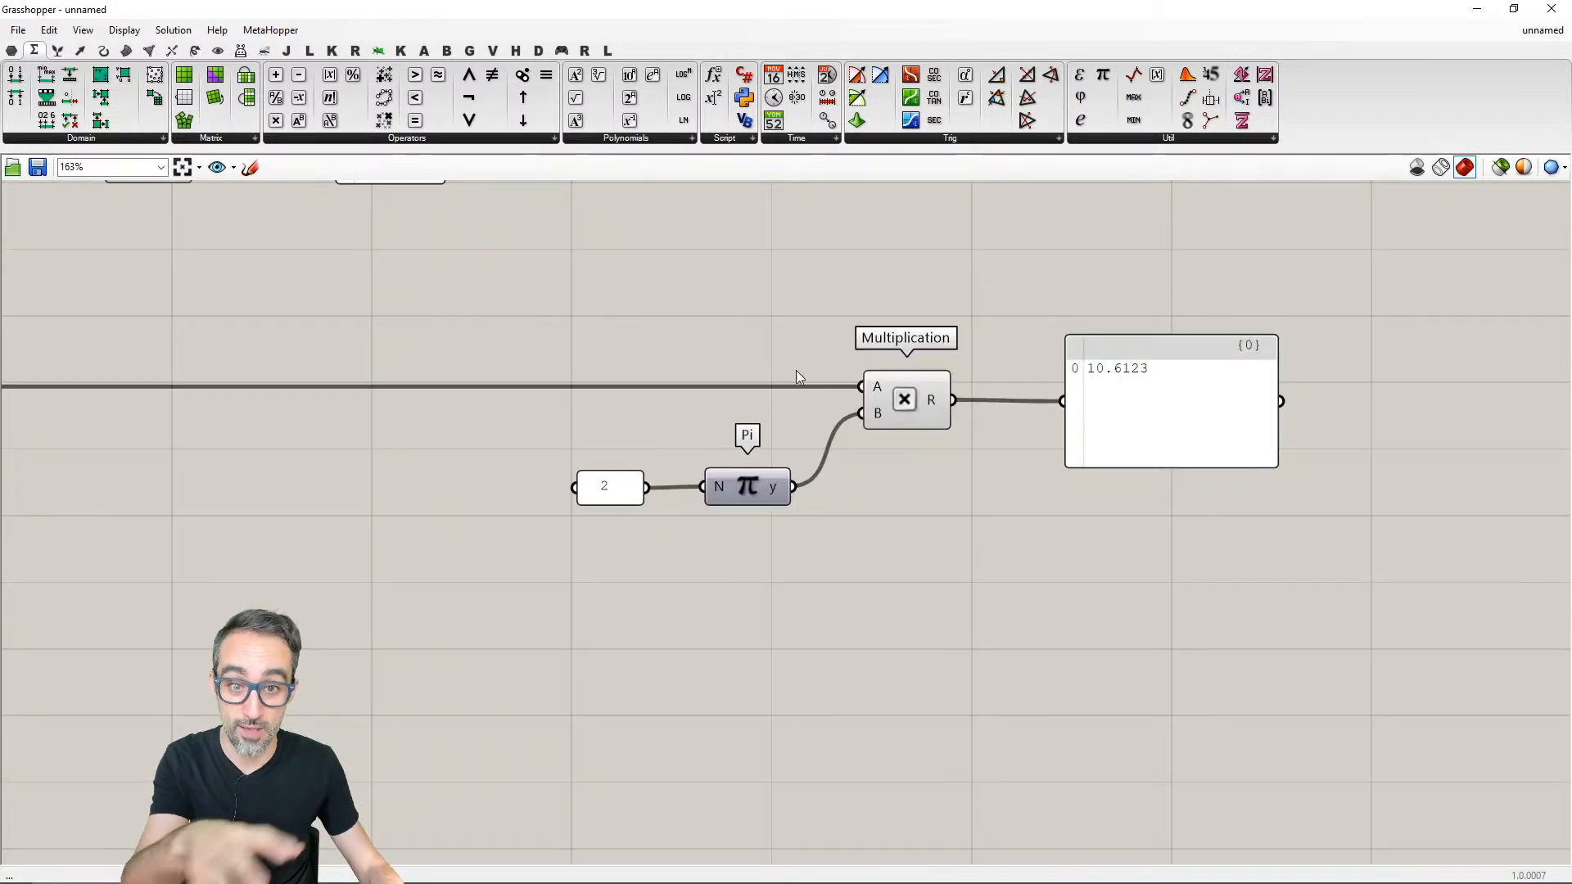
scroll(960, 592, down, 4)
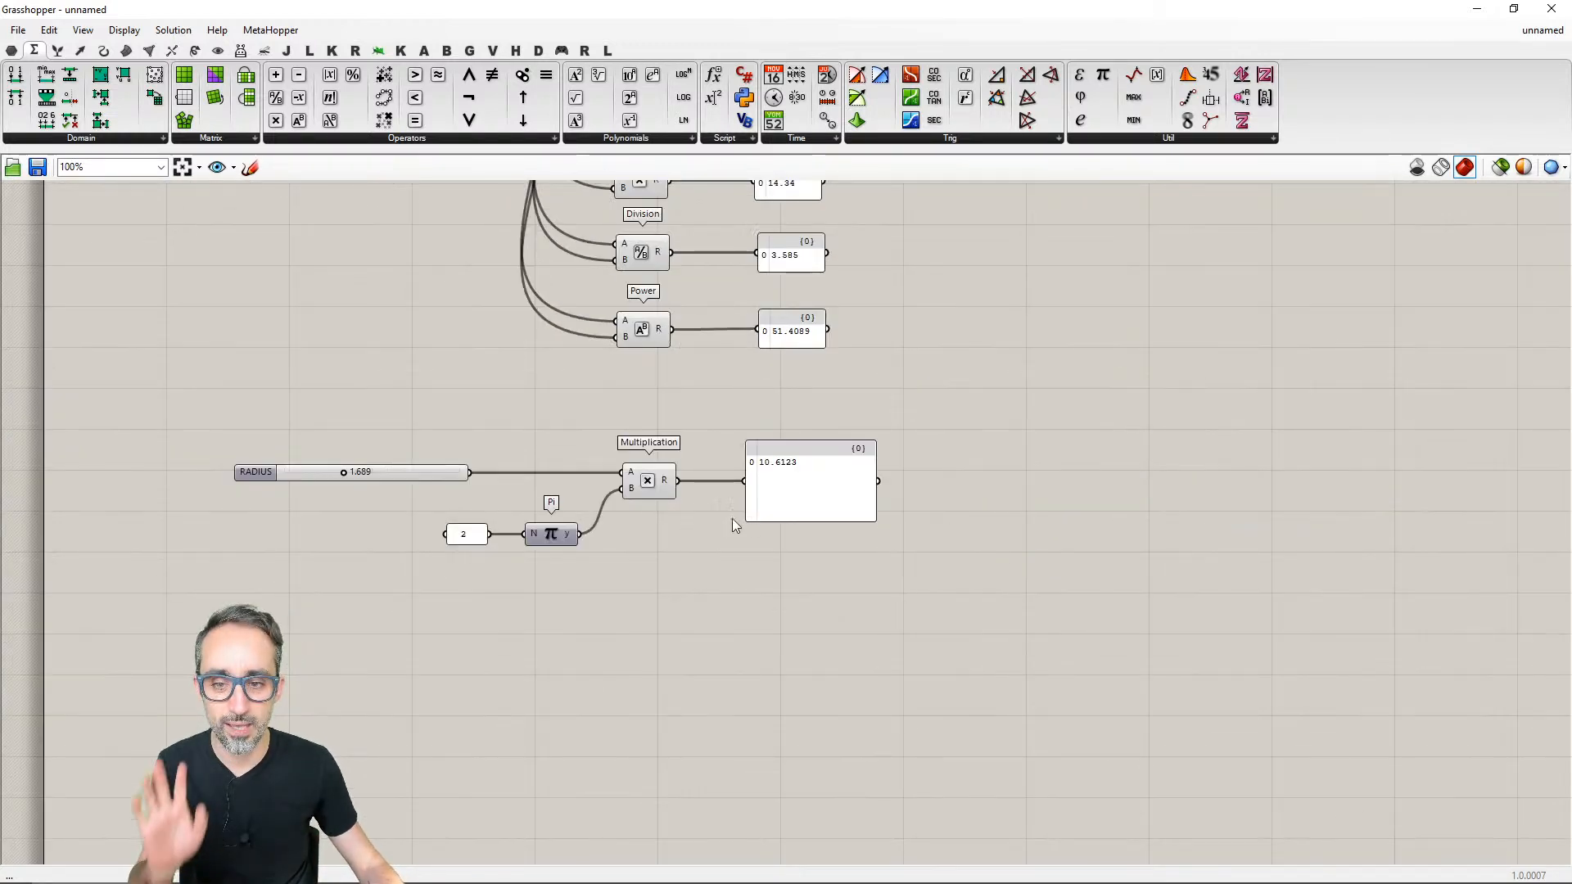
scroll(732, 518, up, 2)
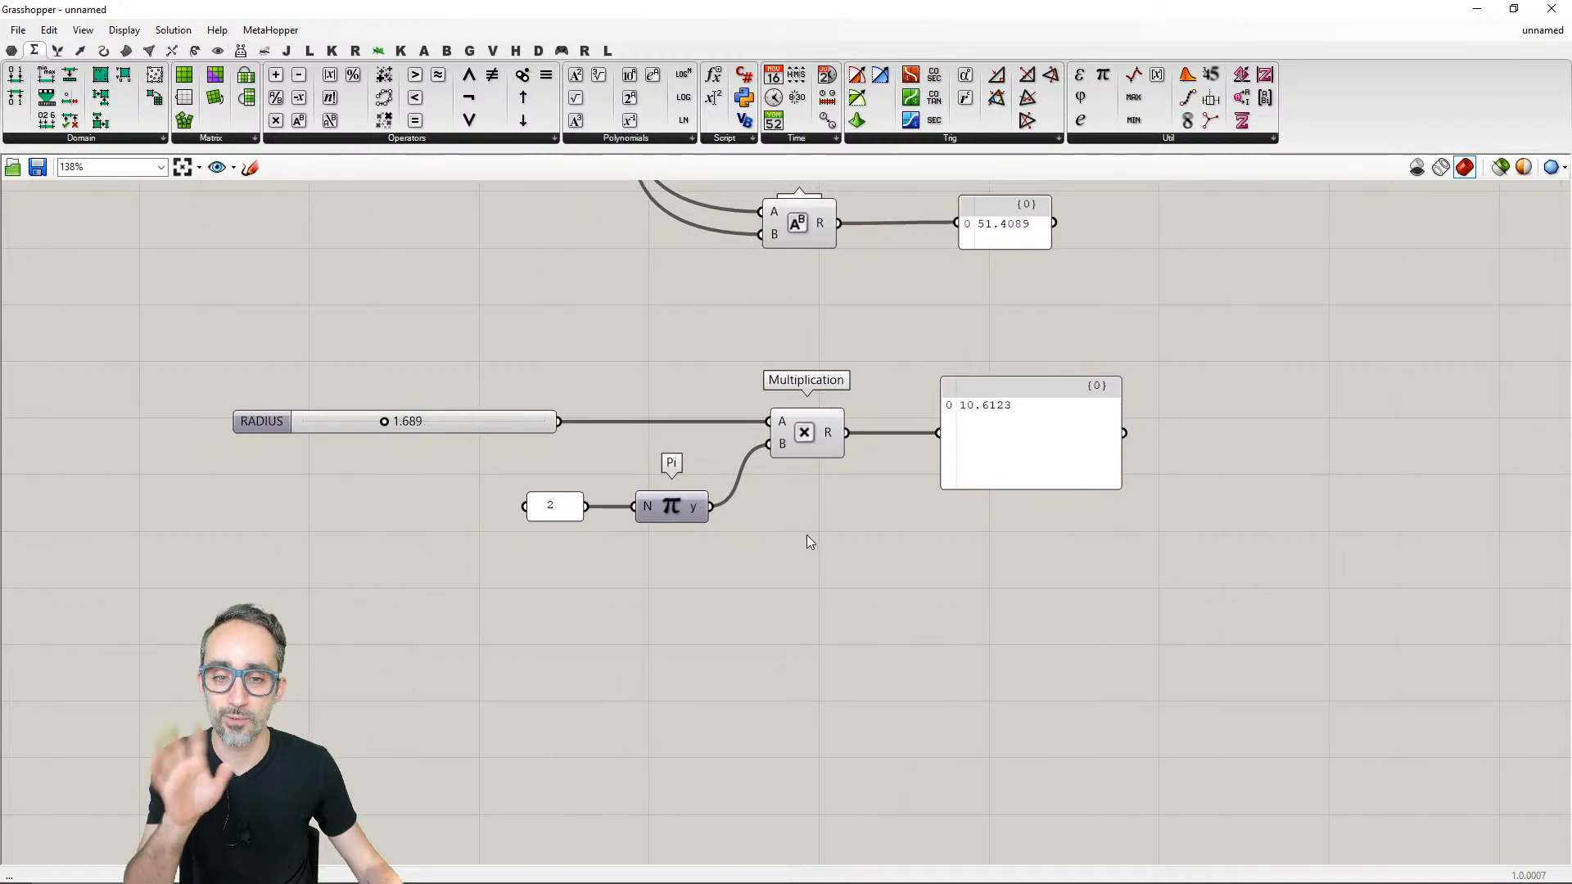
right_drag(828, 537, 892, 545)
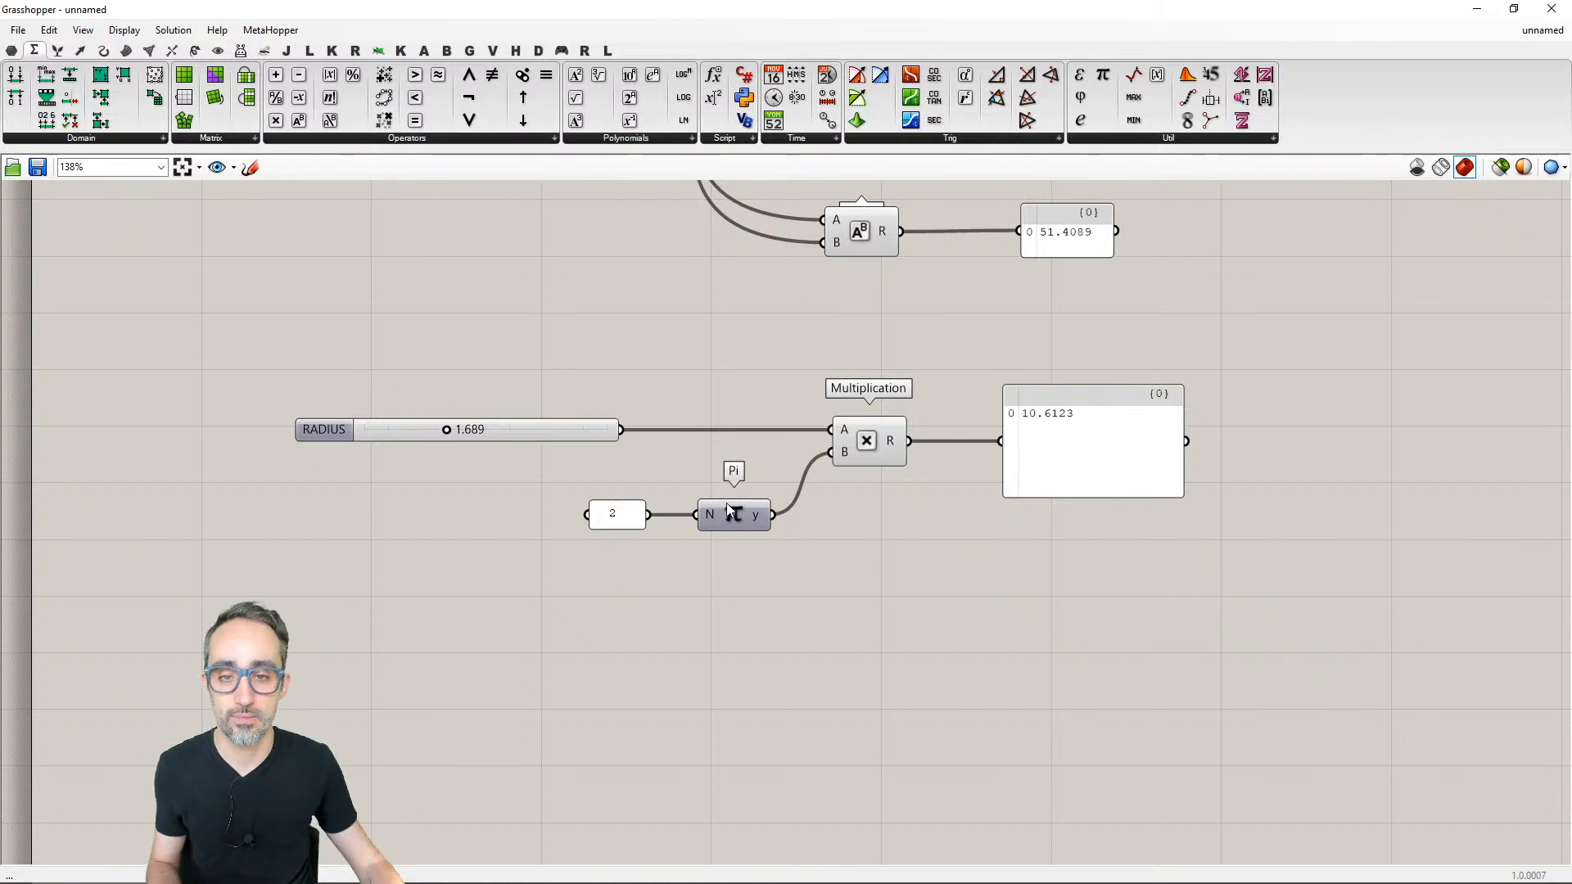
- Add a Square component below Pi and connect the RADIUS slider to its x input
click(623, 139)
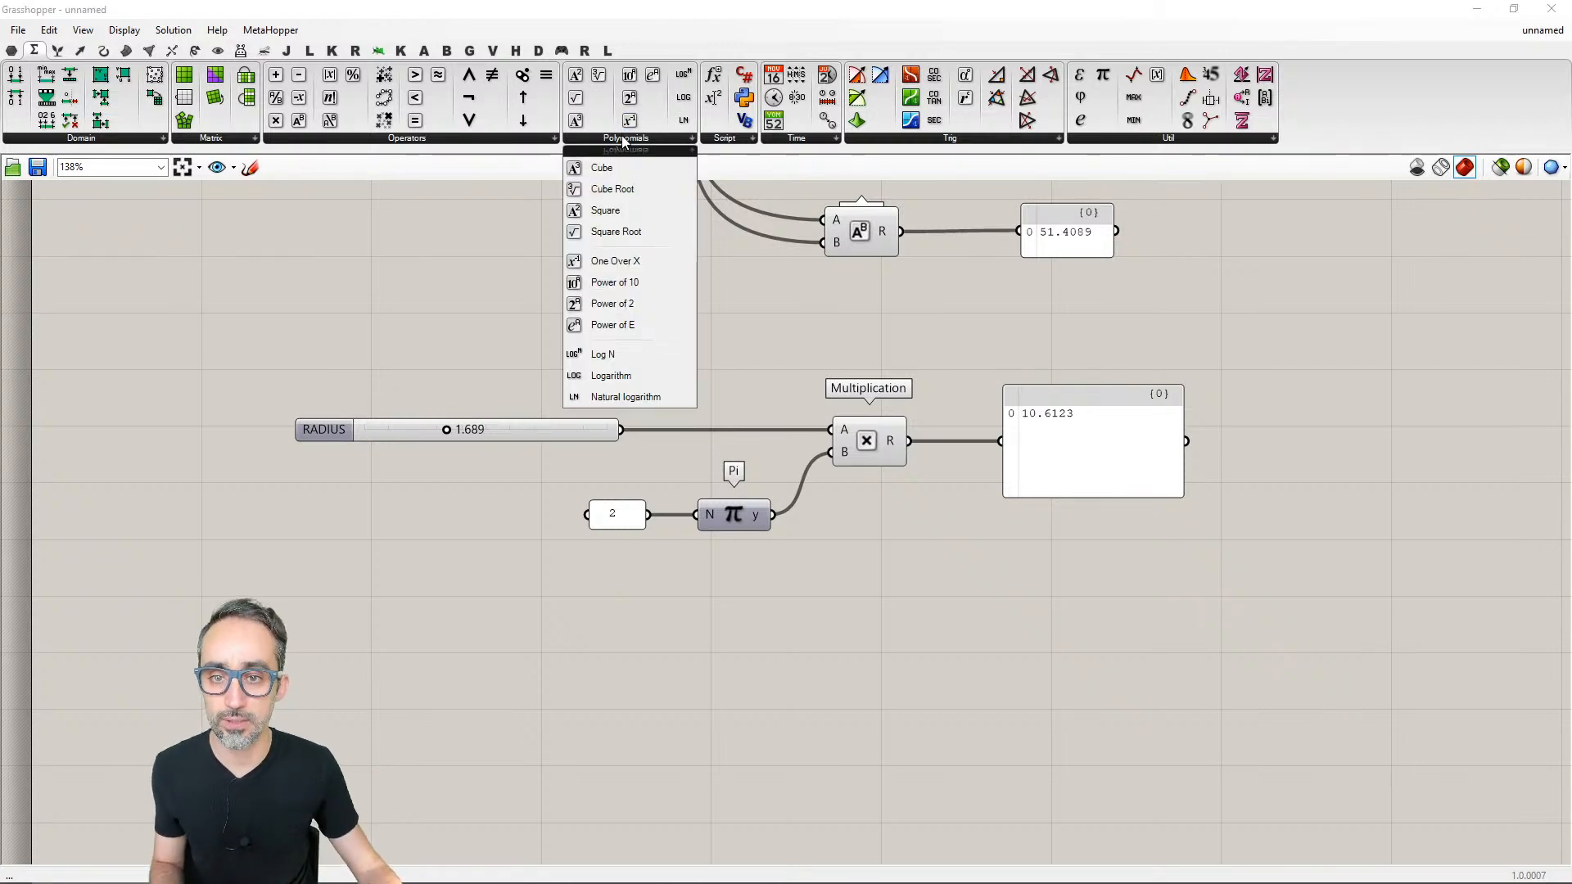
drag(606, 211, 782, 638)
drag(622, 430, 754, 642)
drag(783, 644, 748, 647)
- Add a second Multiplication component beside Square and connect Square's output to its A input
double_click(849, 635)
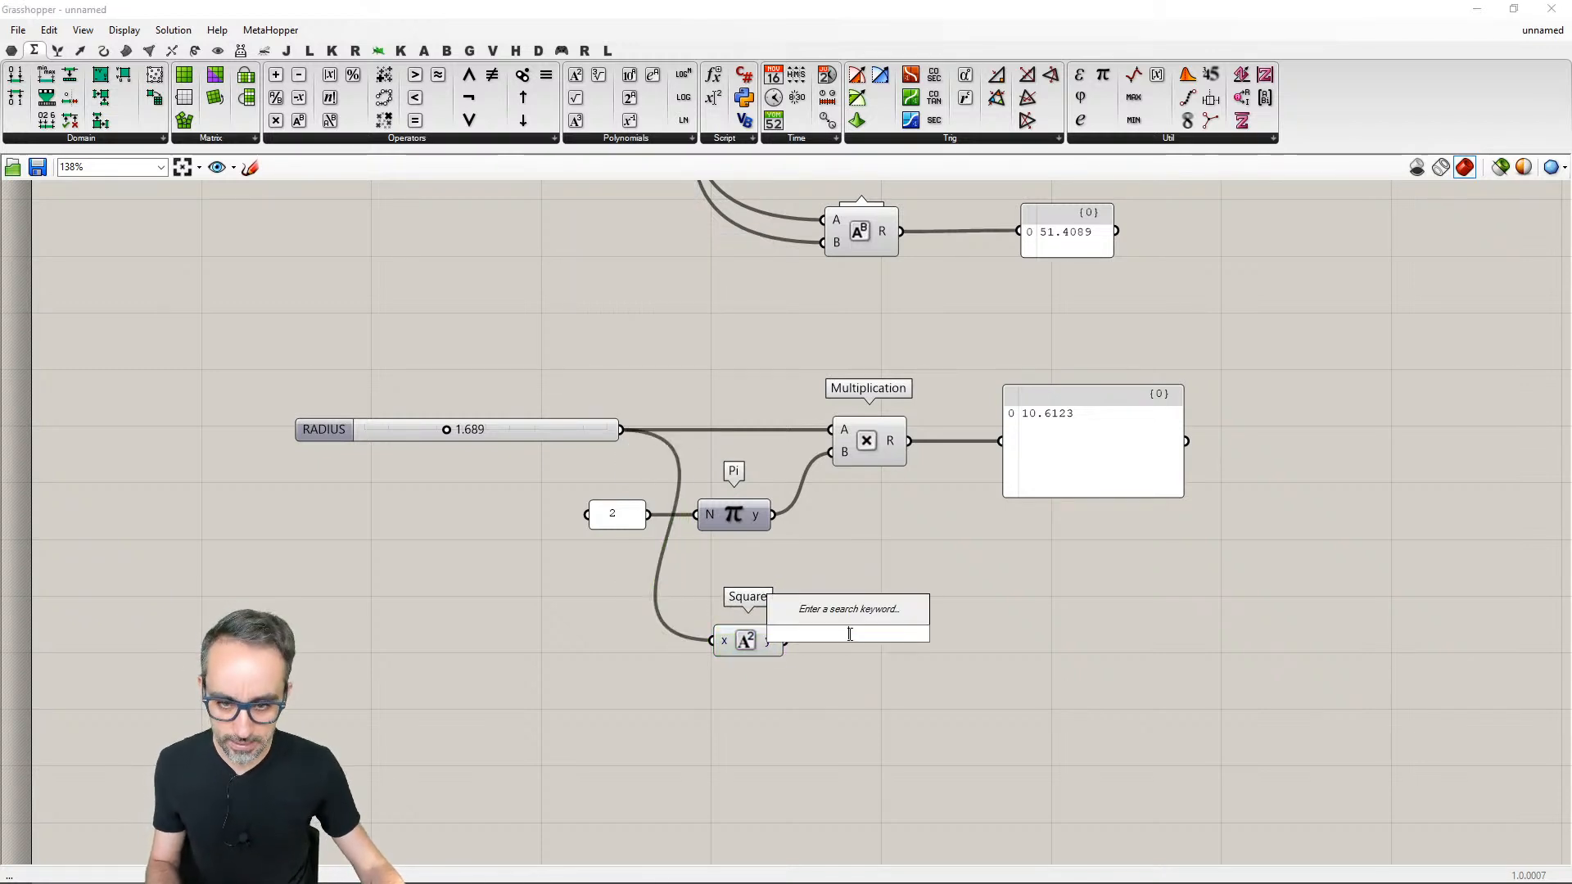
text(mult)
key(Return)
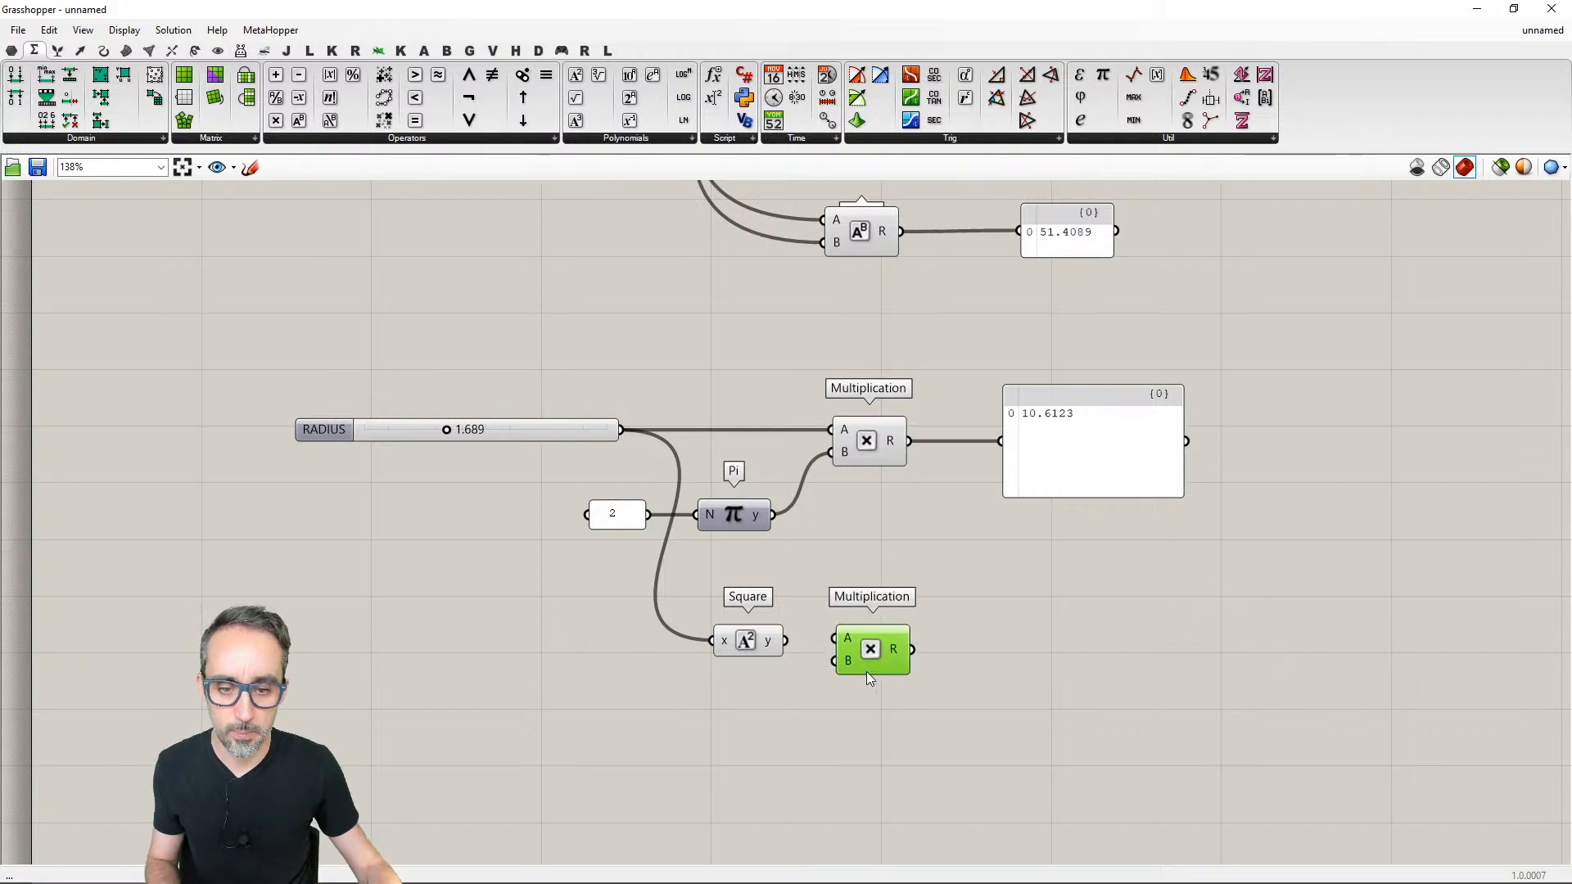
drag(870, 678, 884, 687)
drag(784, 641, 848, 648)
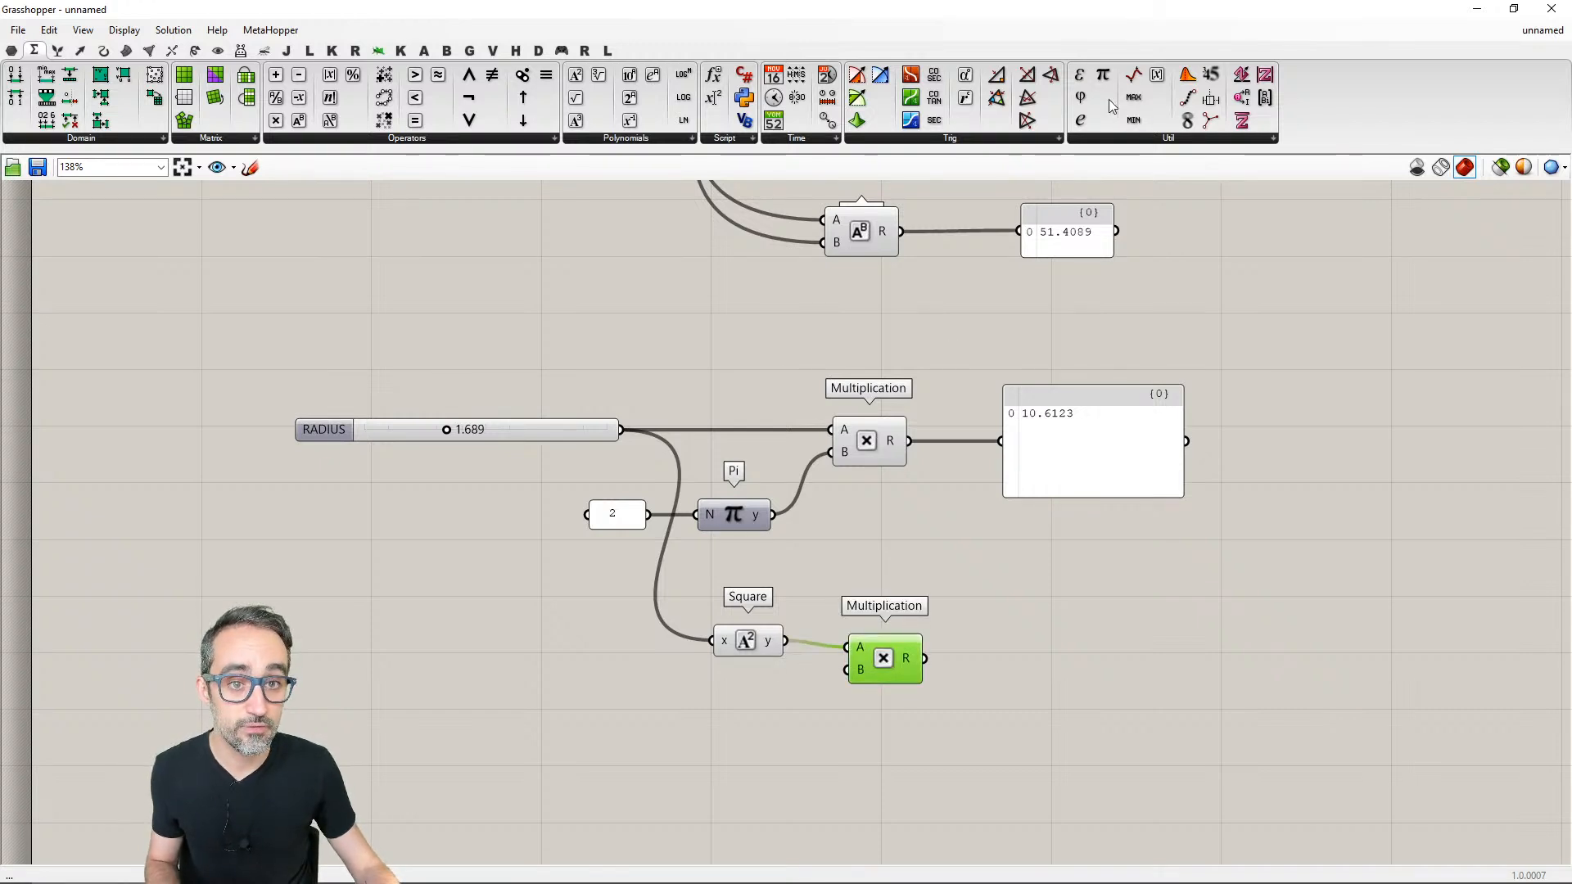
- Add a second Pi component below Square and connect its output to the new Multiplication's B input
double_click(731, 711)
text(pi)
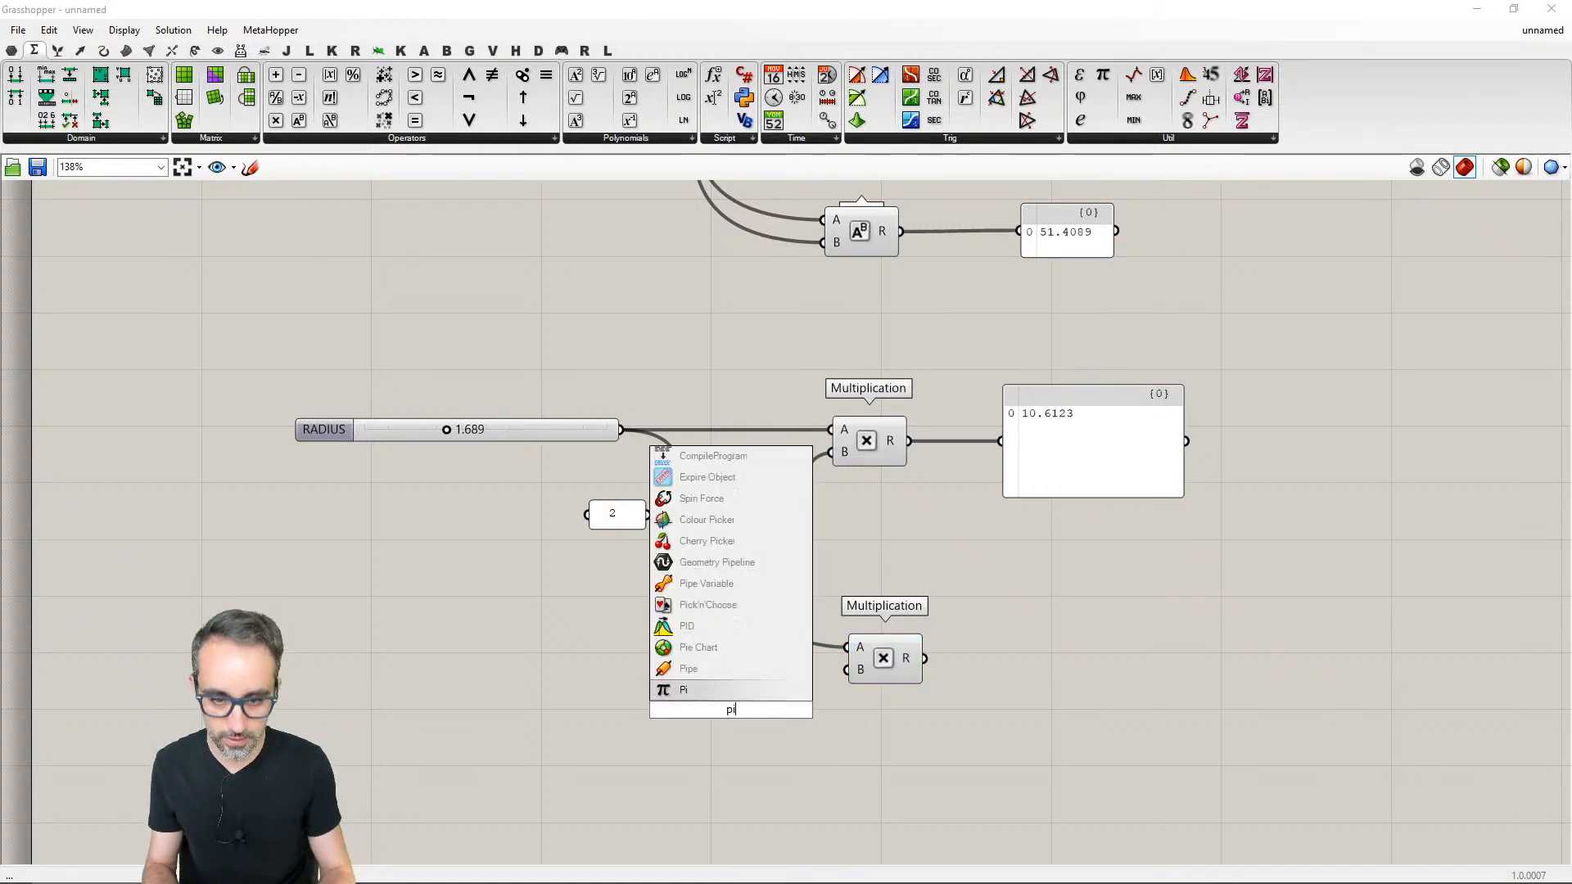
key(Return)
drag(770, 710, 852, 669)
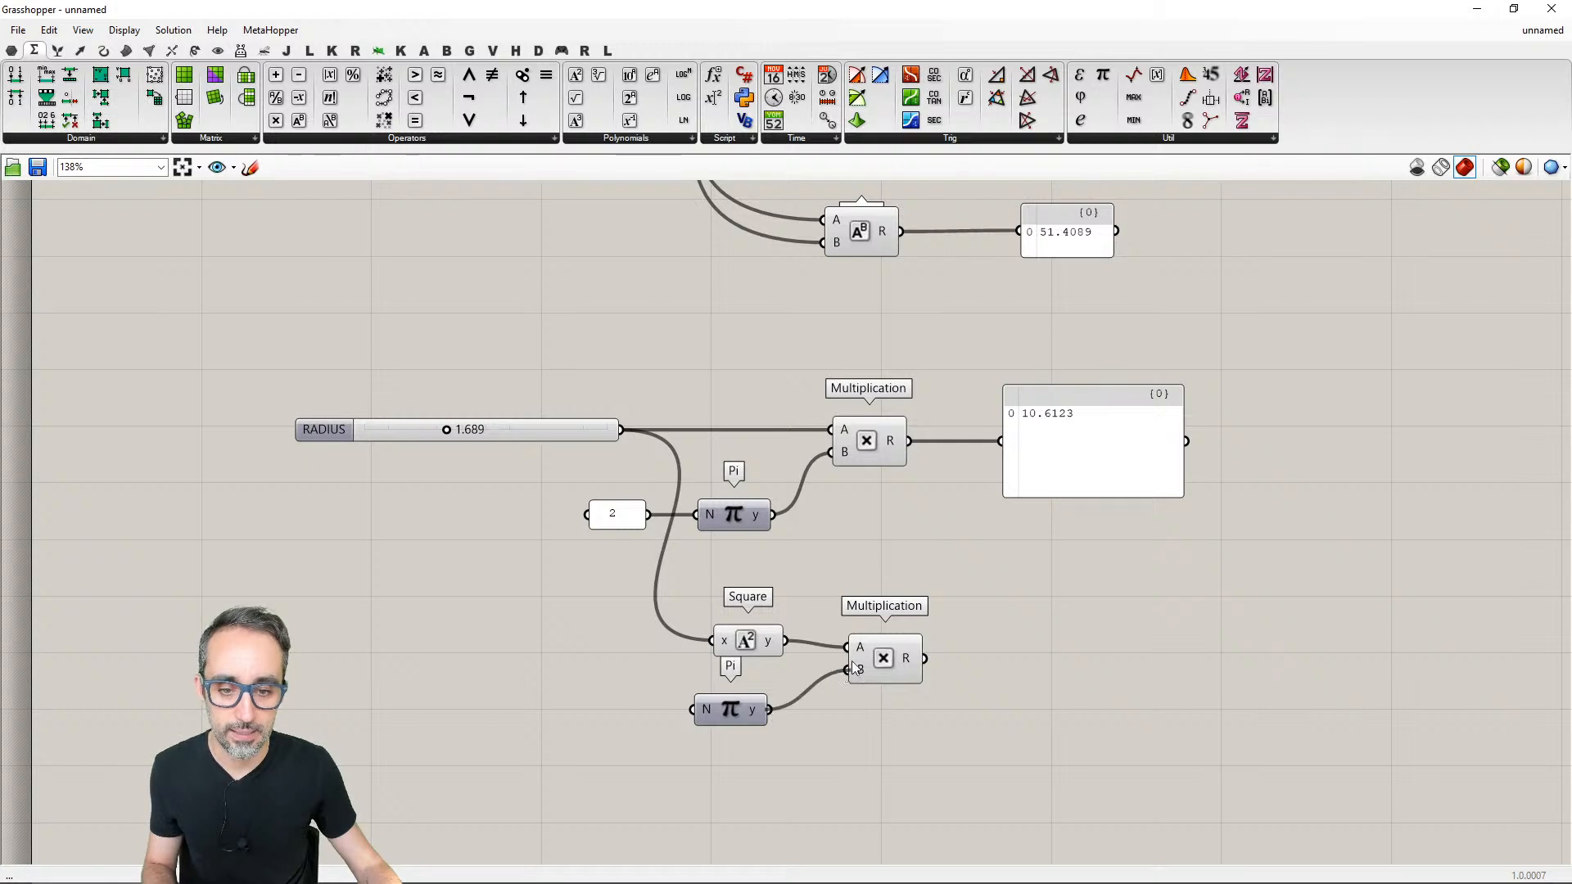
- Duplicate the circumference result panel below the original, rewire the copy to the new Multiplication's R output, and line it up
click(1087, 440)
alt+drag(1076, 454, 1079, 680)
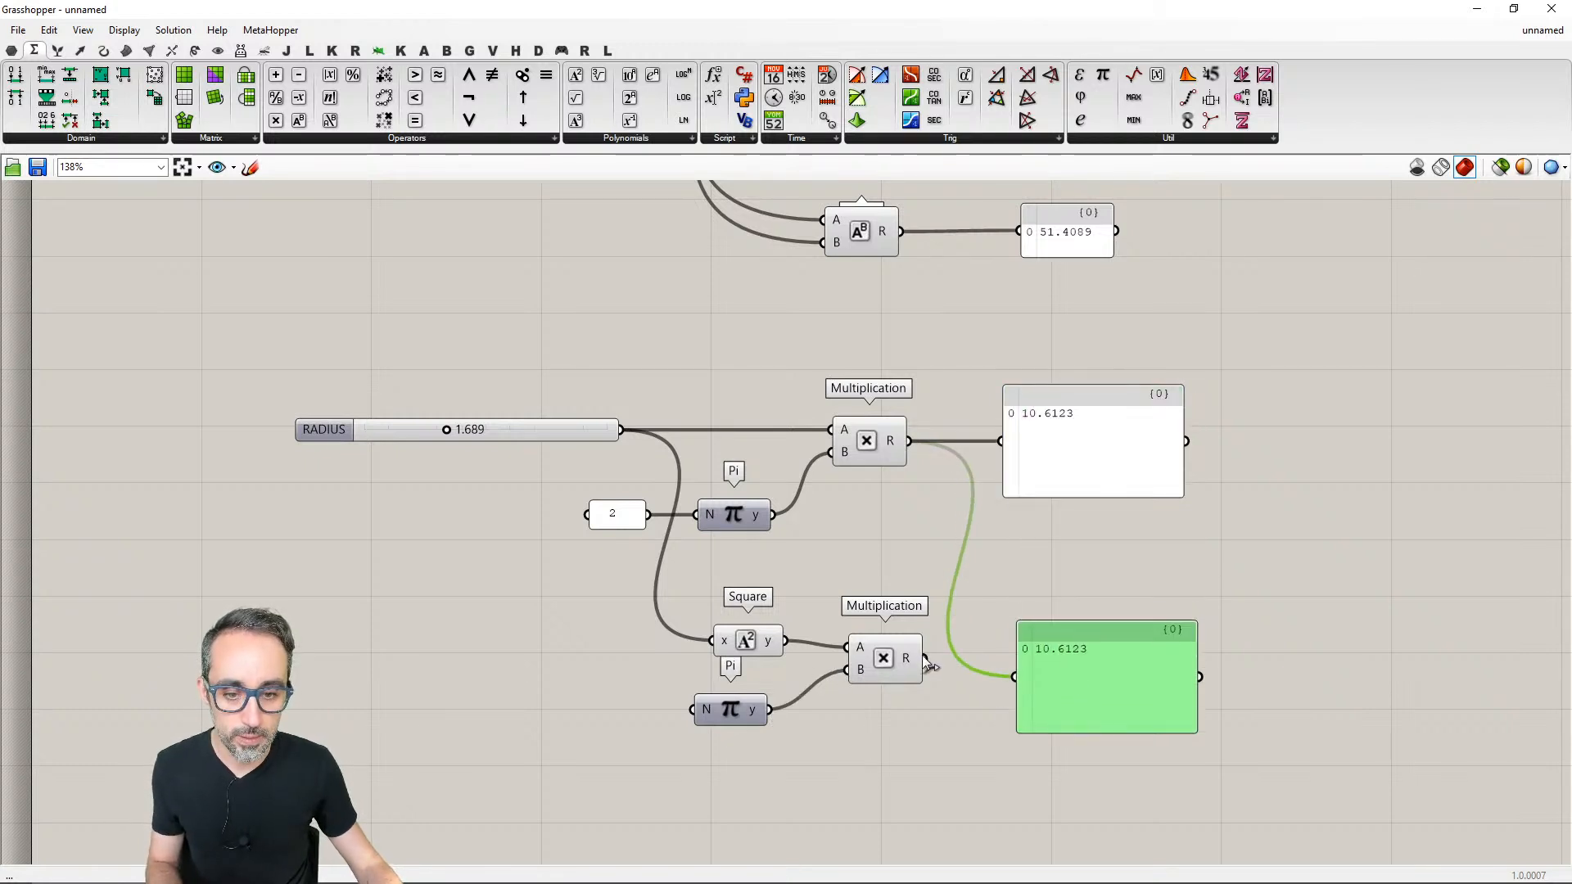
drag(928, 665, 1013, 674)
drag(1112, 681, 1110, 664)
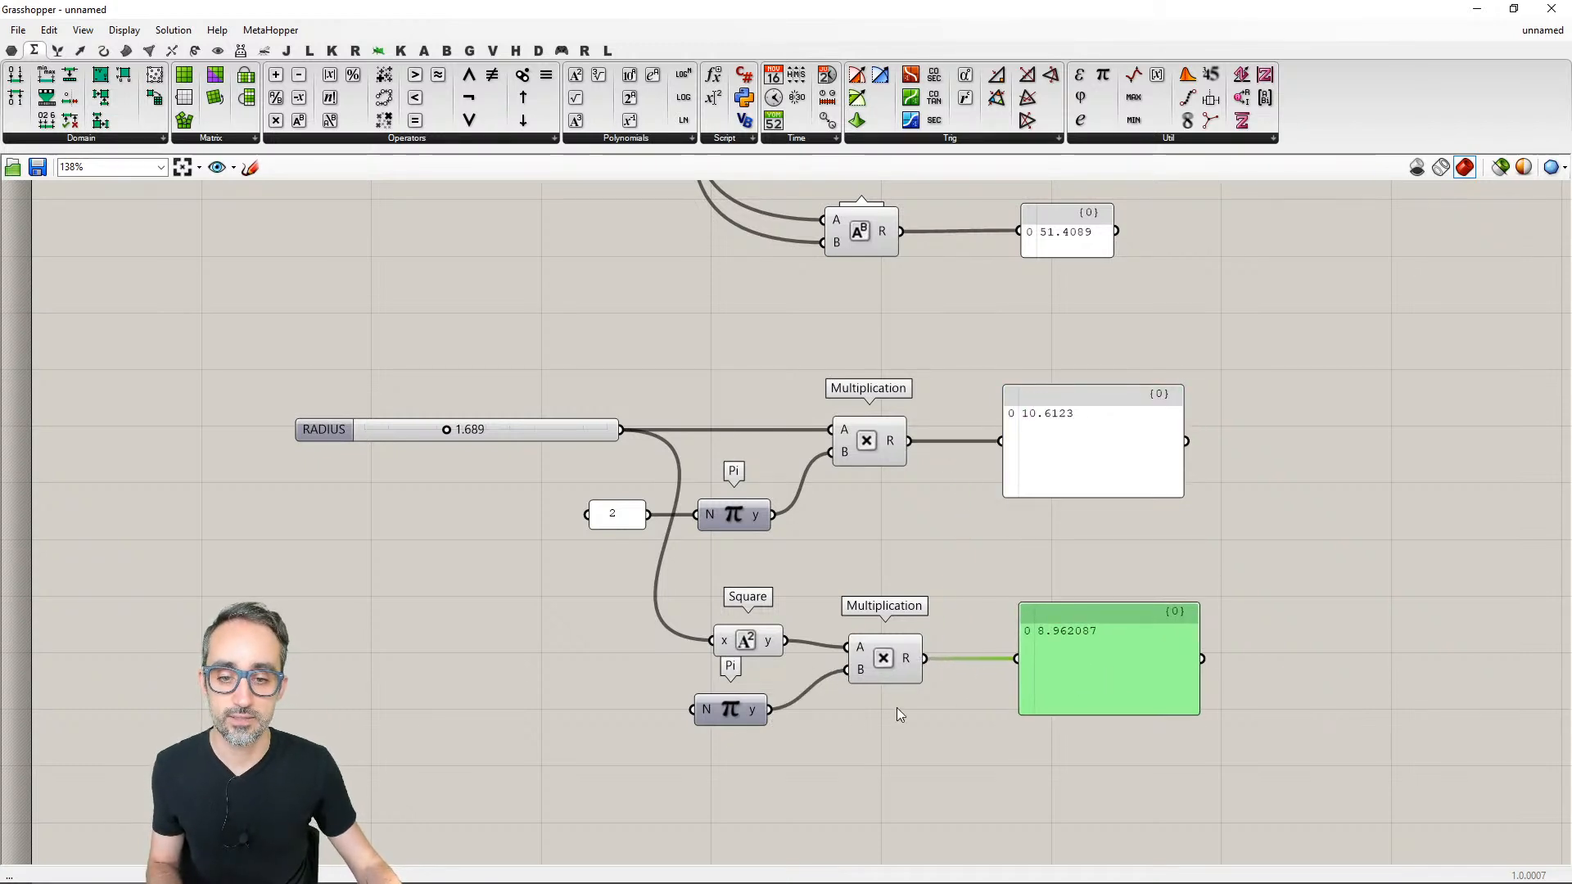
drag(731, 710, 739, 706)
click(371, 425)
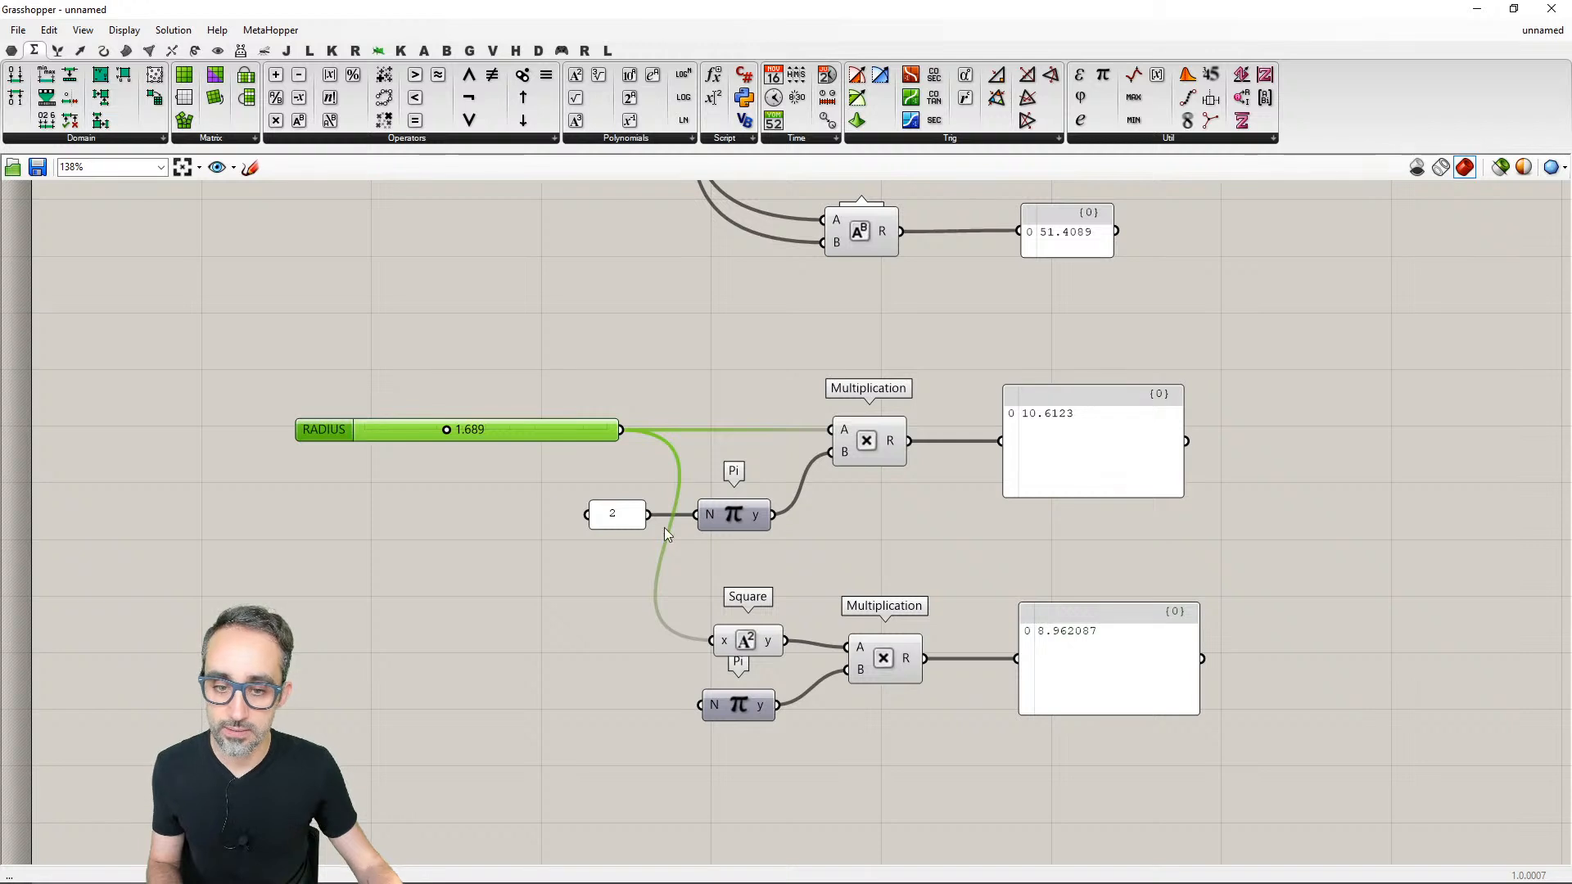
- Space out the lower Pi, Multiplication and area result panel beneath Square, and shift the circumference panel right to roughly line up above the area panel
click(749, 642)
click(883, 663)
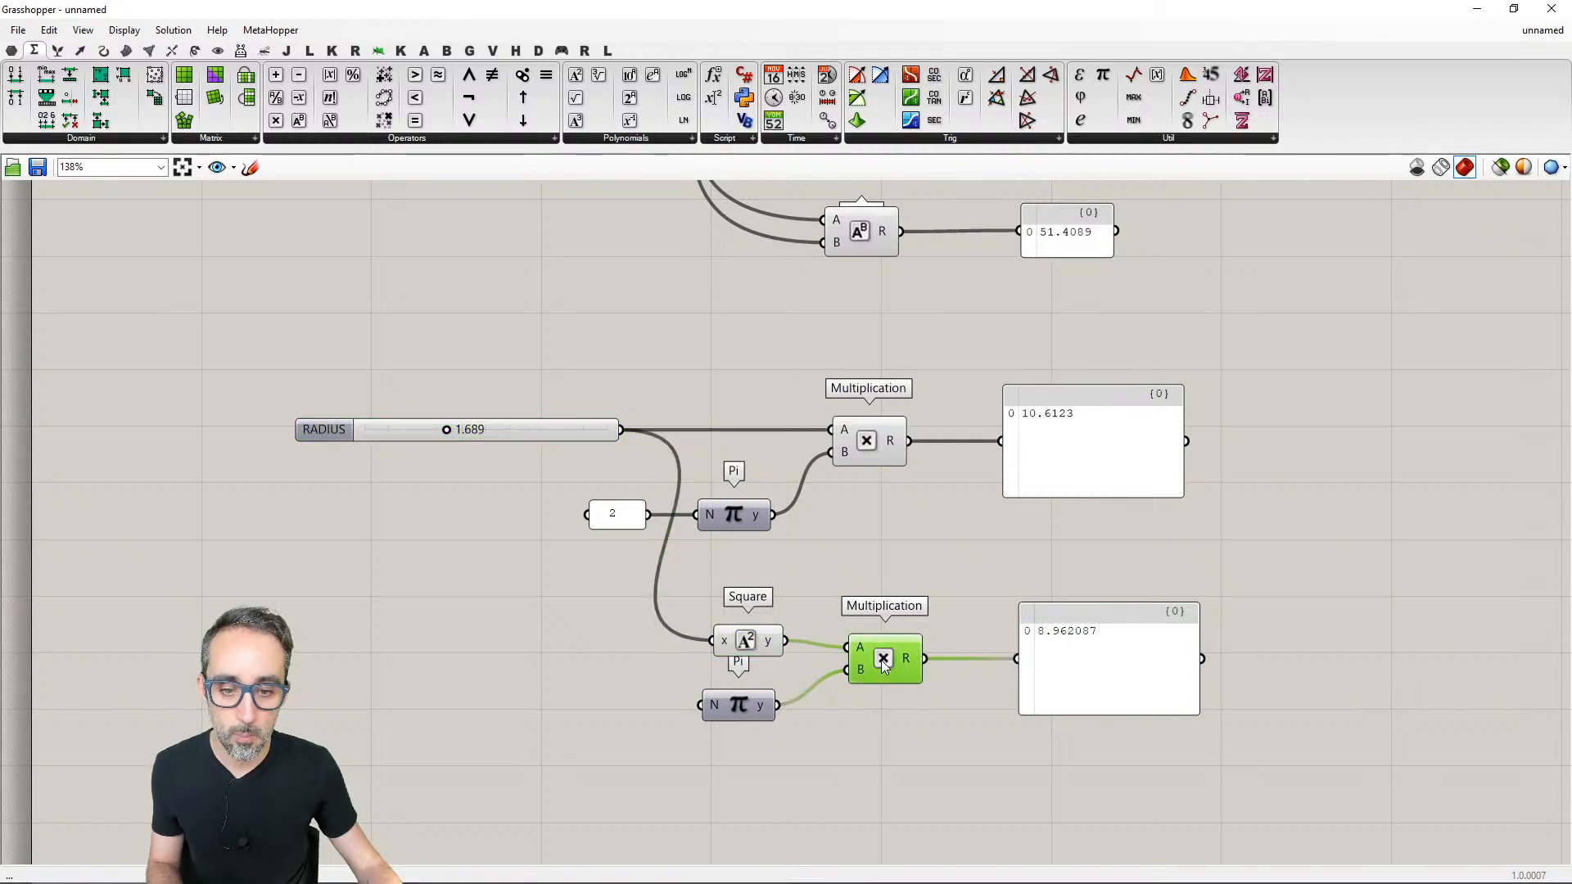
drag(764, 704, 775, 718)
drag(891, 670, 910, 694)
drag(1150, 656, 1149, 687)
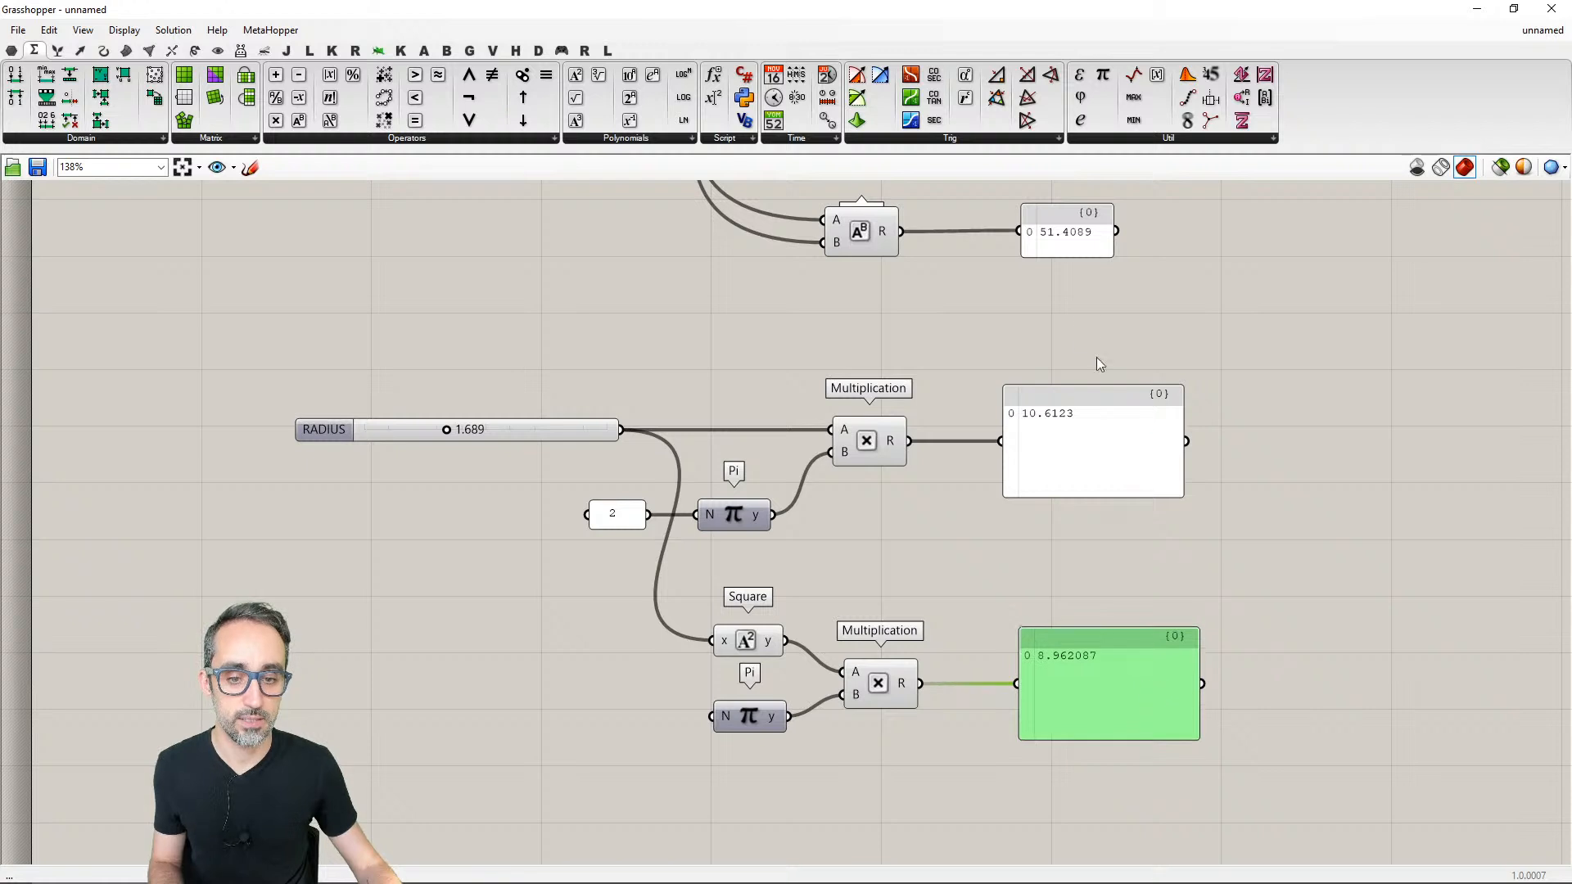
click(1088, 427)
drag(1087, 428, 1102, 427)
right_drag(912, 575, 920, 514)
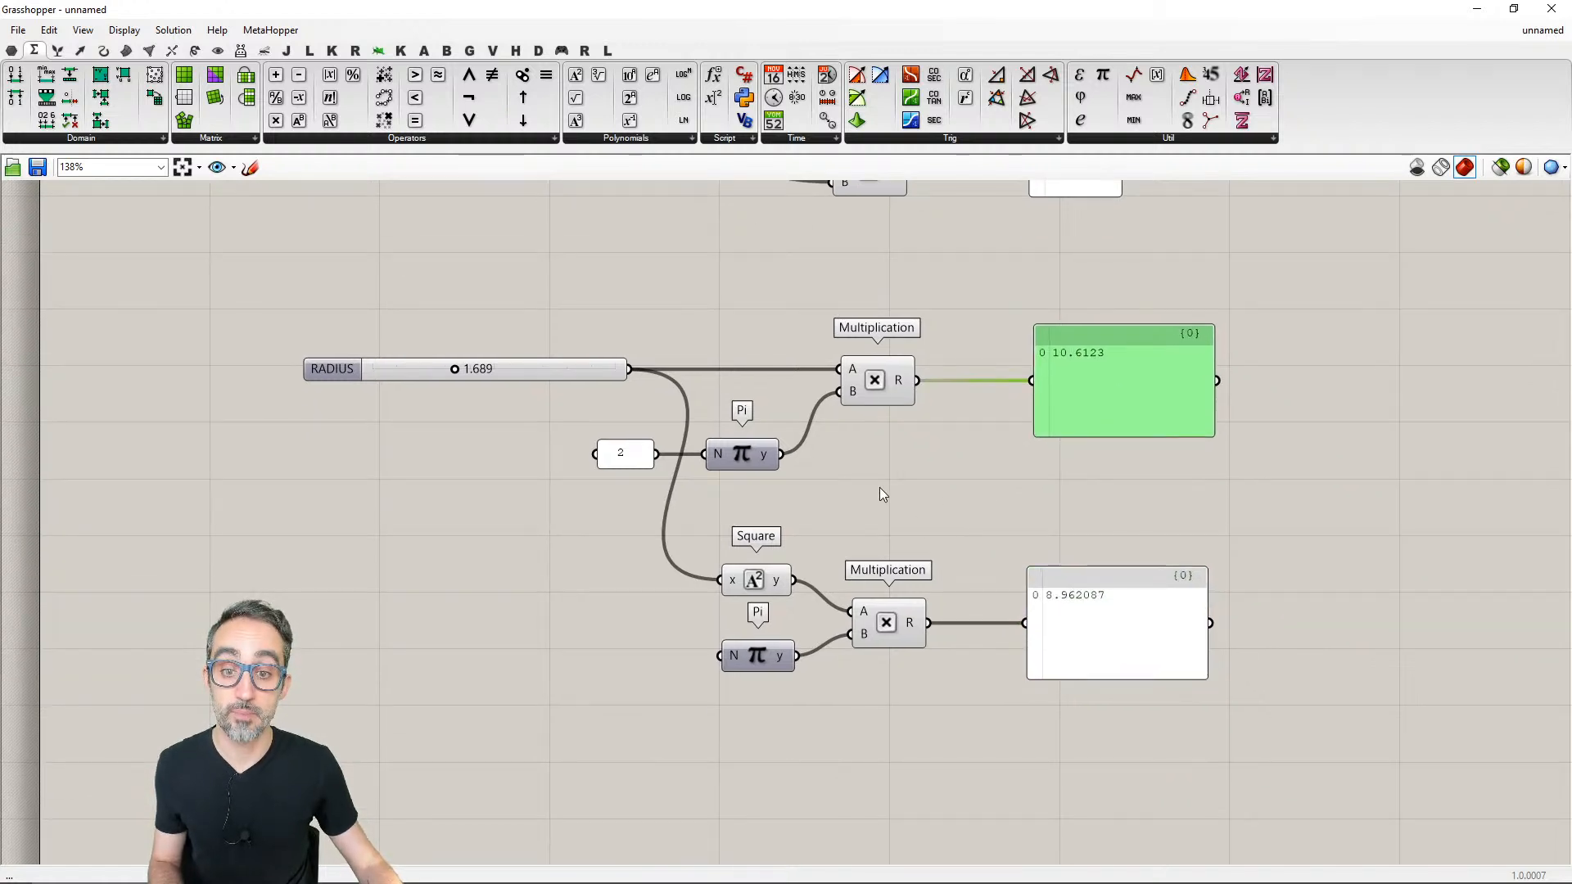
drag(740, 490, 754, 425)
click(784, 498)
mouse_move(788, 501)
right_down()
mouse_move(737, 491)
mouse_move(776, 506)
mouse_move(763, 509)
right_up()
scroll(762, 501, down, 2)
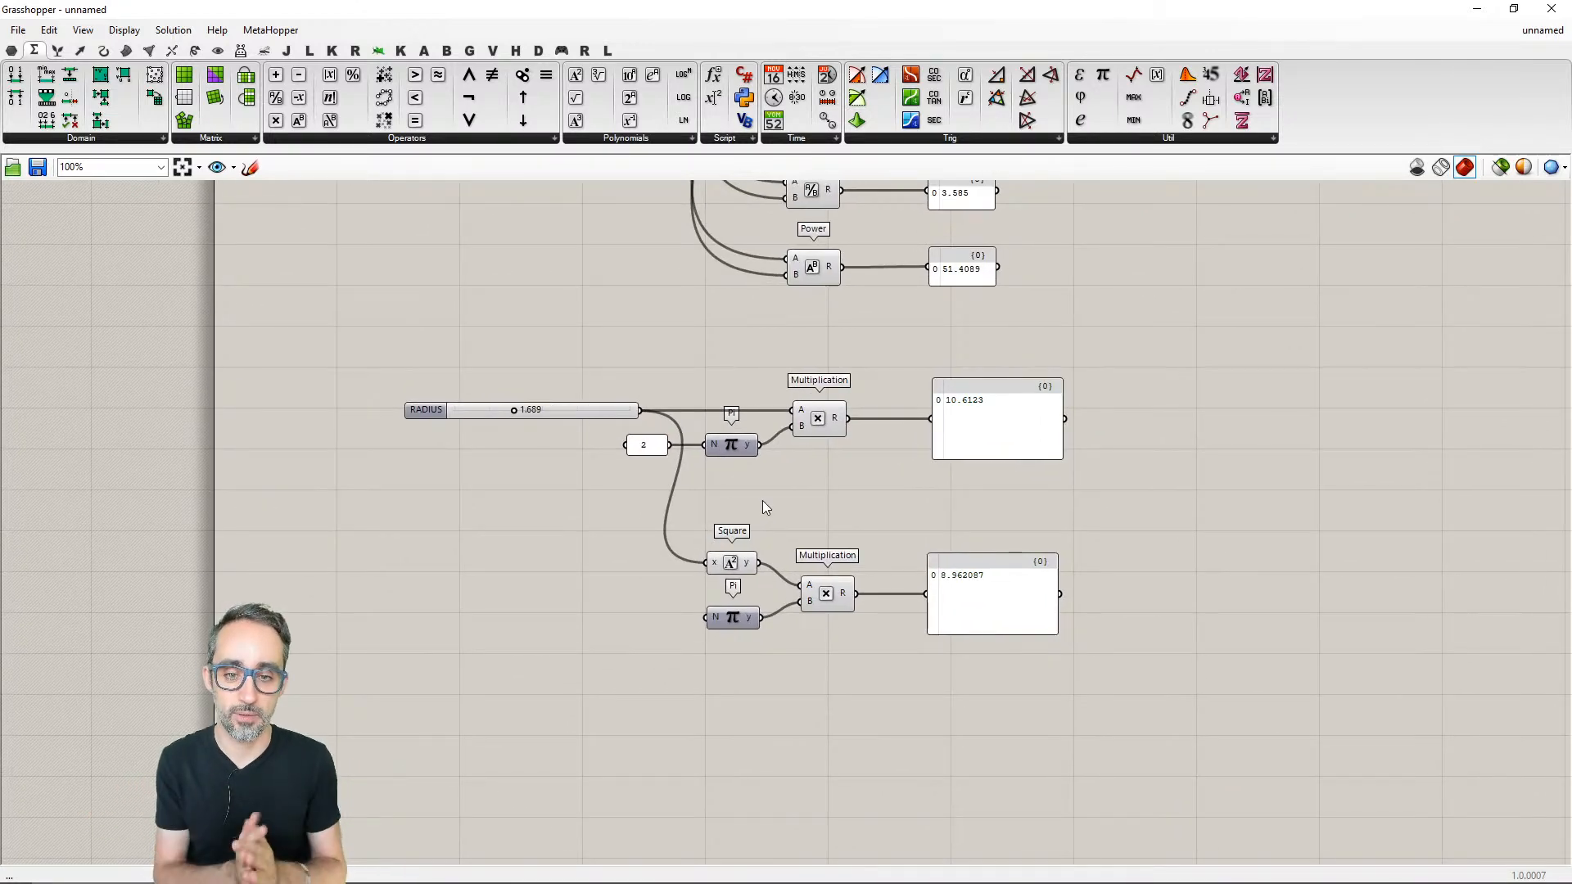
right_drag(769, 494, 753, 604)
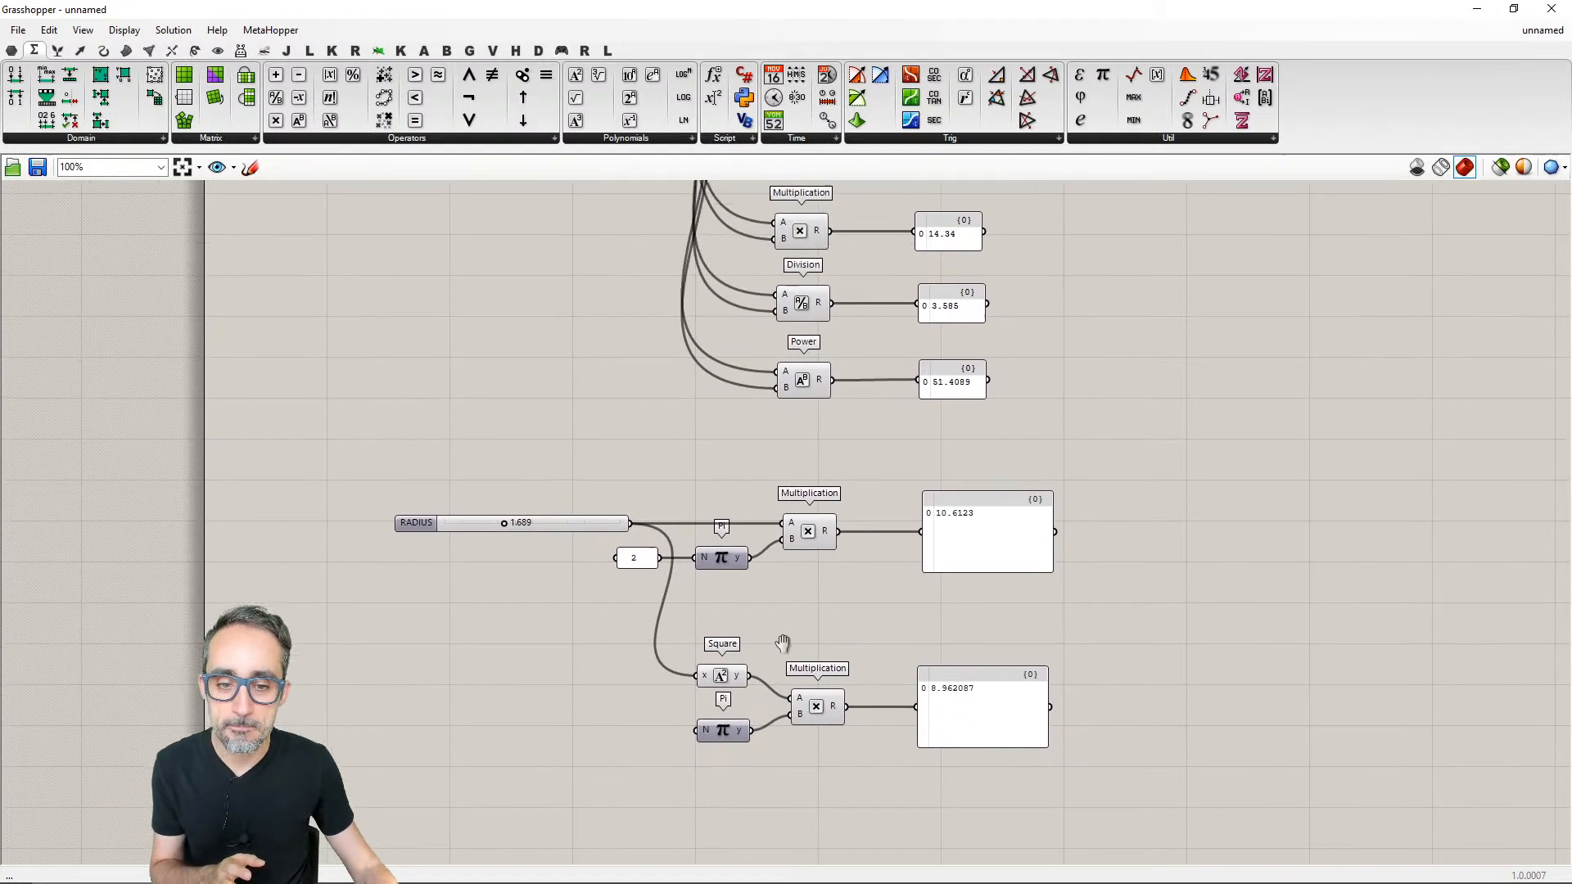
scroll(795, 635, down, 2)
scroll(831, 583, up, 2)
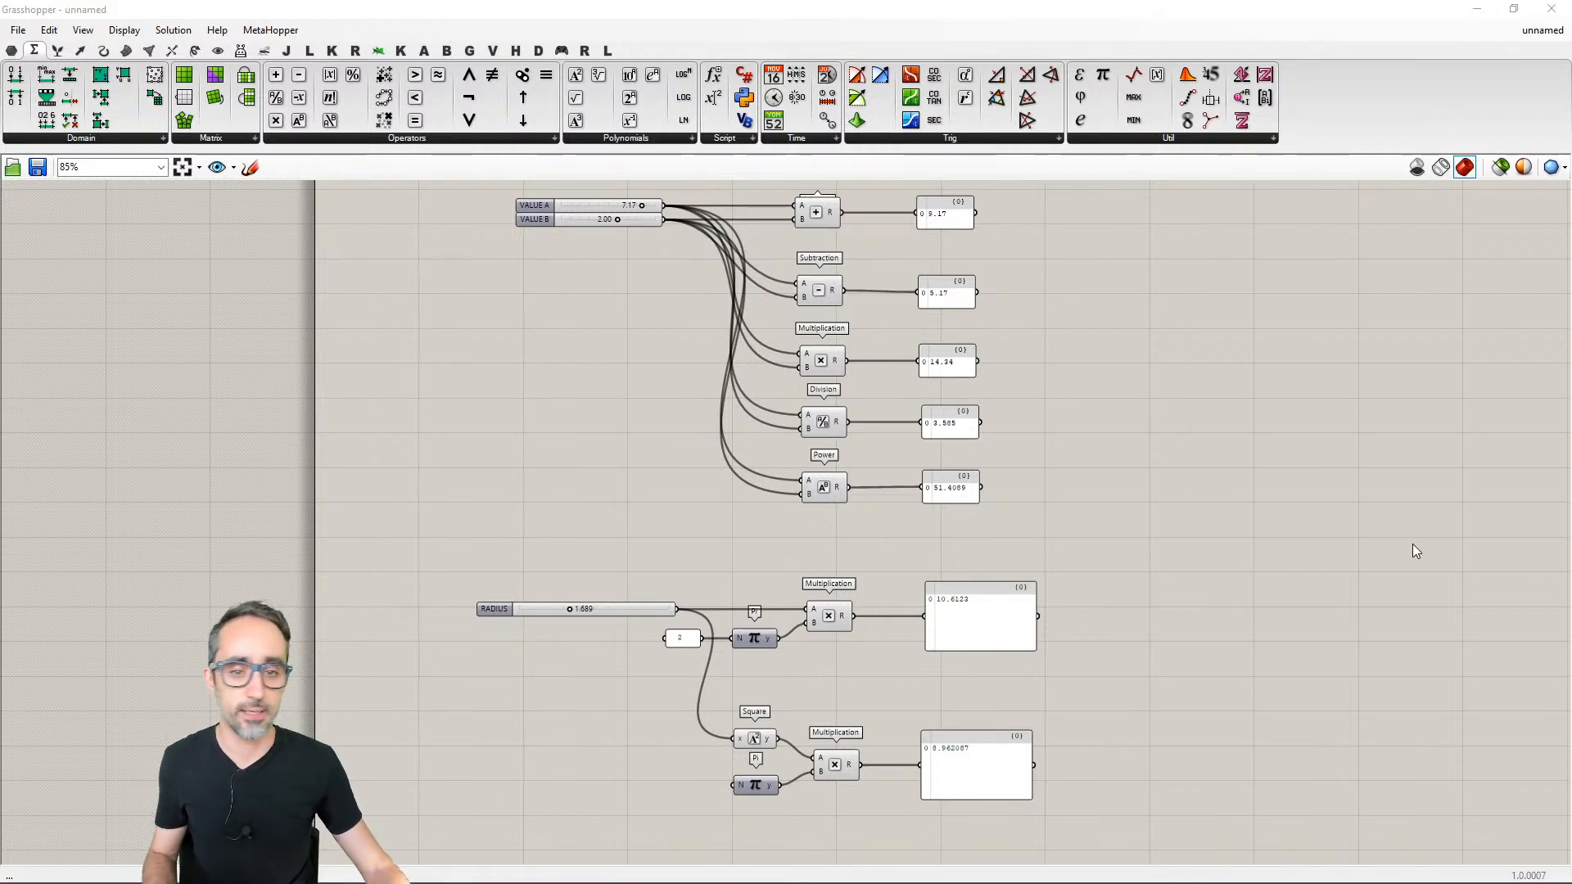
- Save the definition to the Desktop as a Grasshopper Binary file named abasic_arithmetic
click(1384, 556)
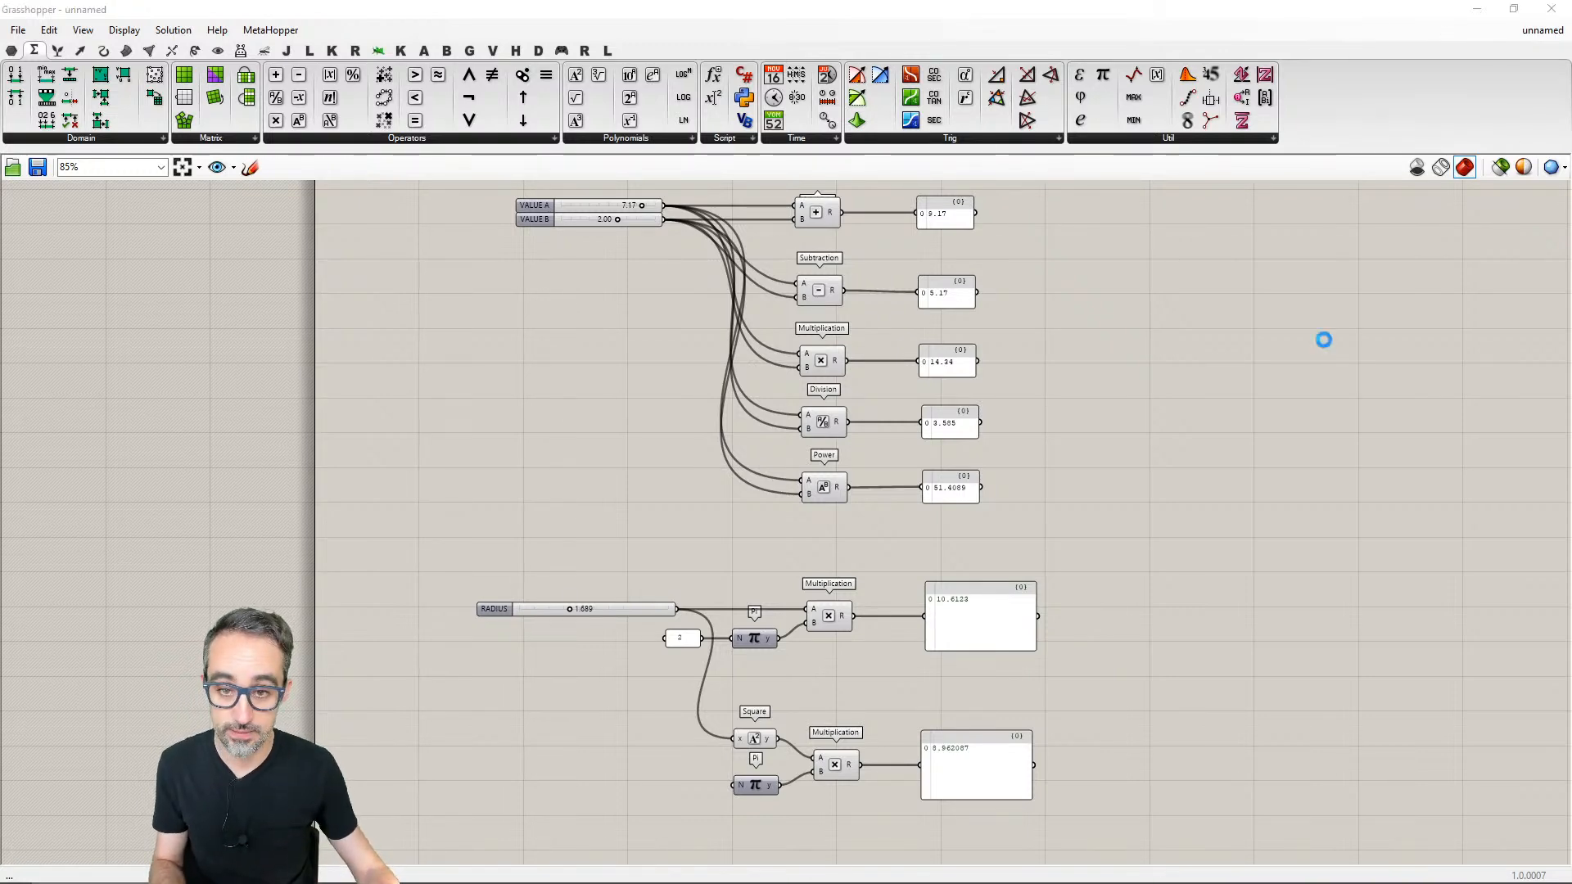
key(ctrl+s)
text(abai)
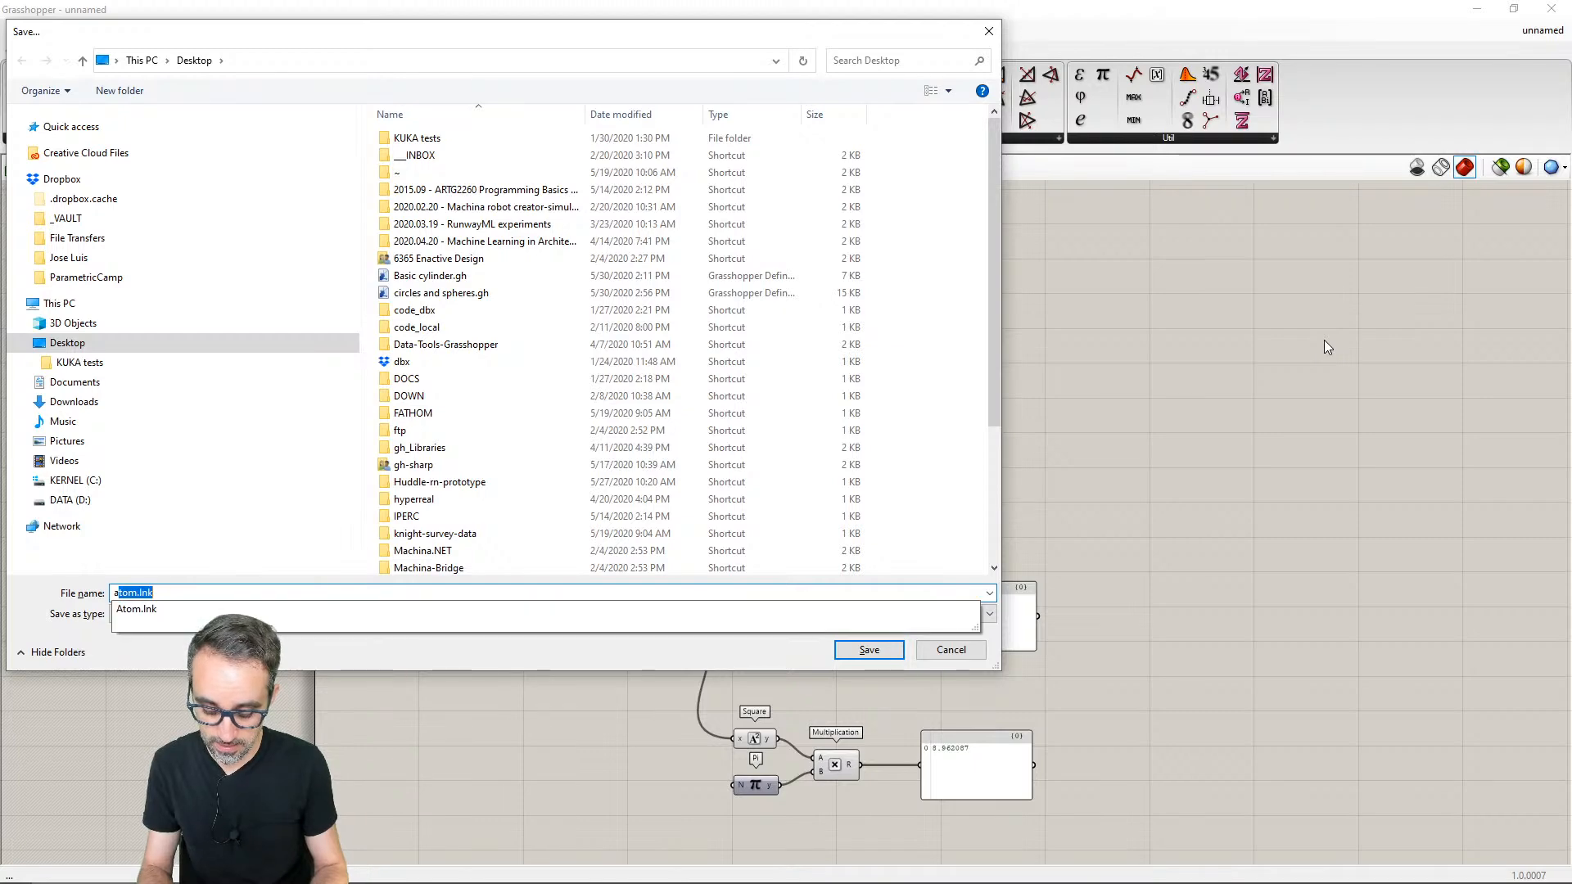
text(sic)
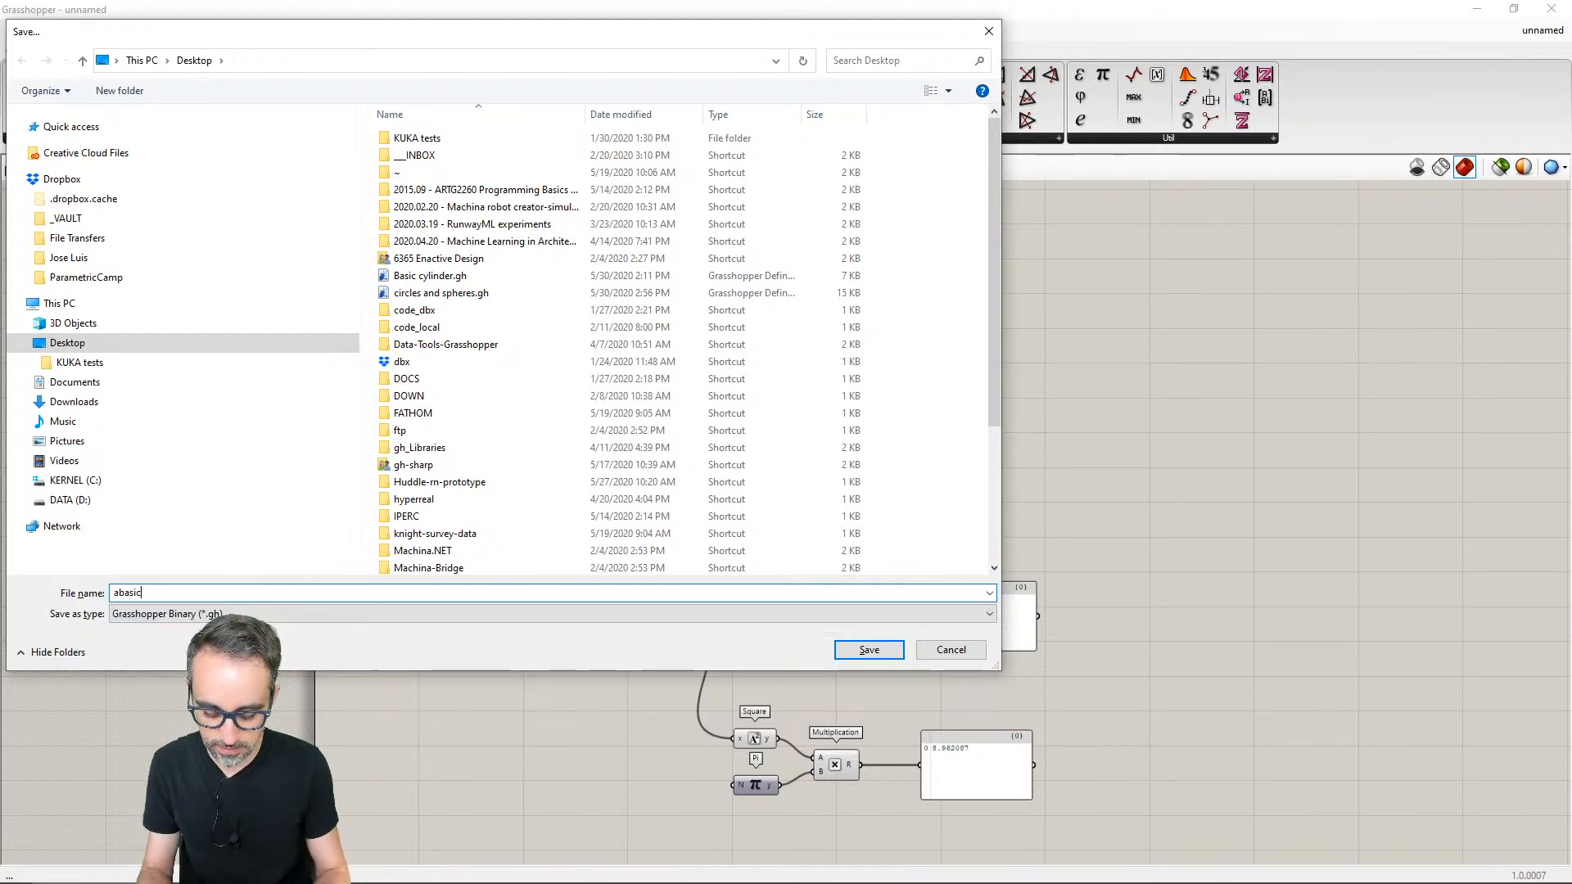
text(_arithmetic)
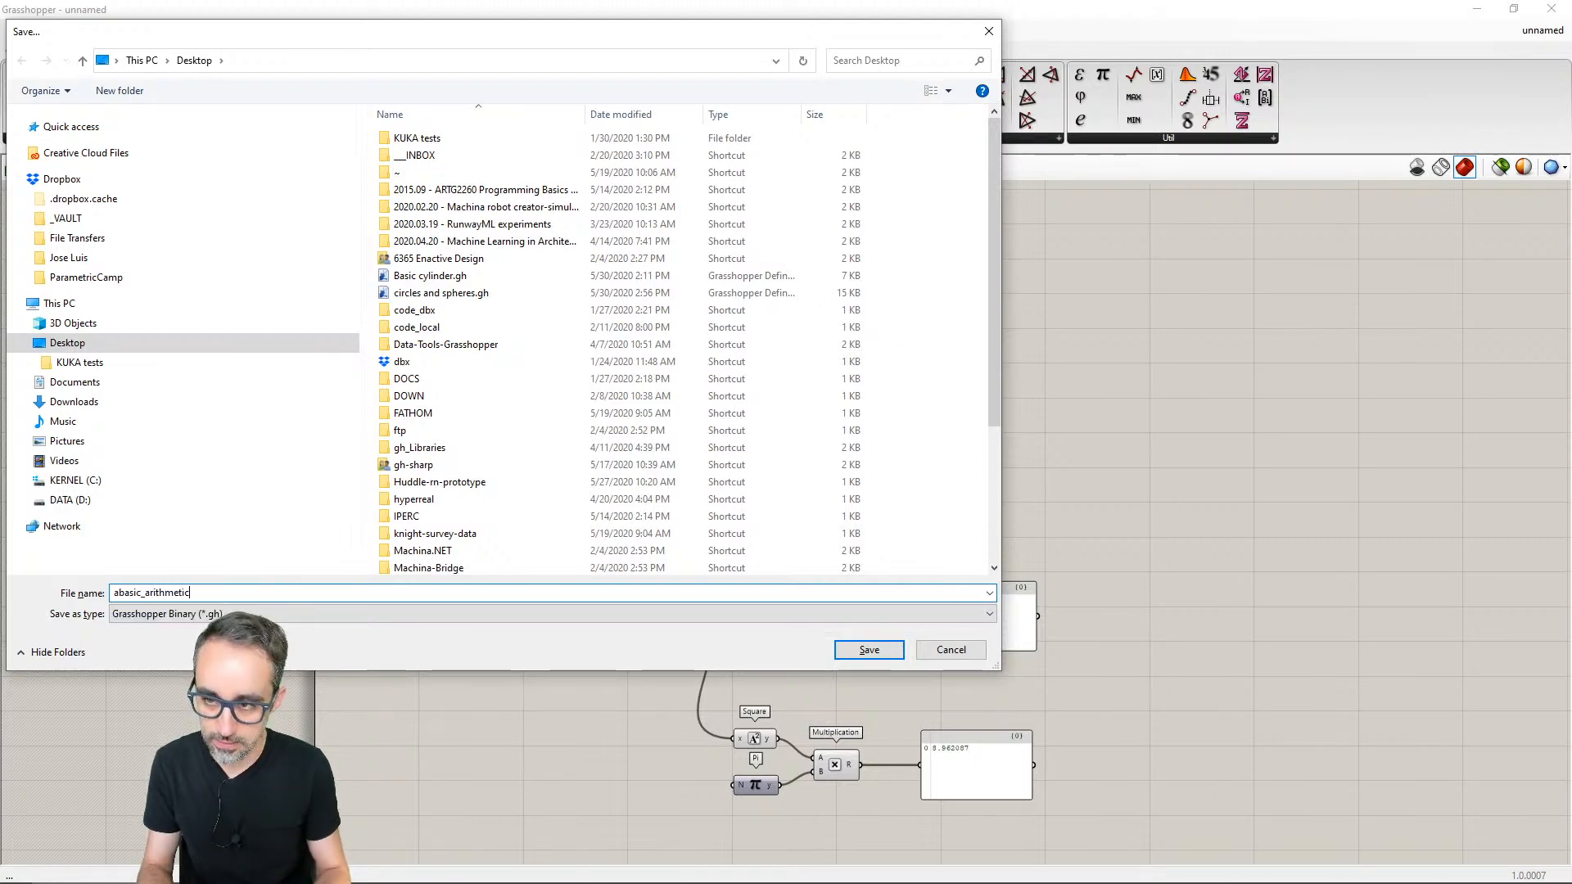
key(Return)
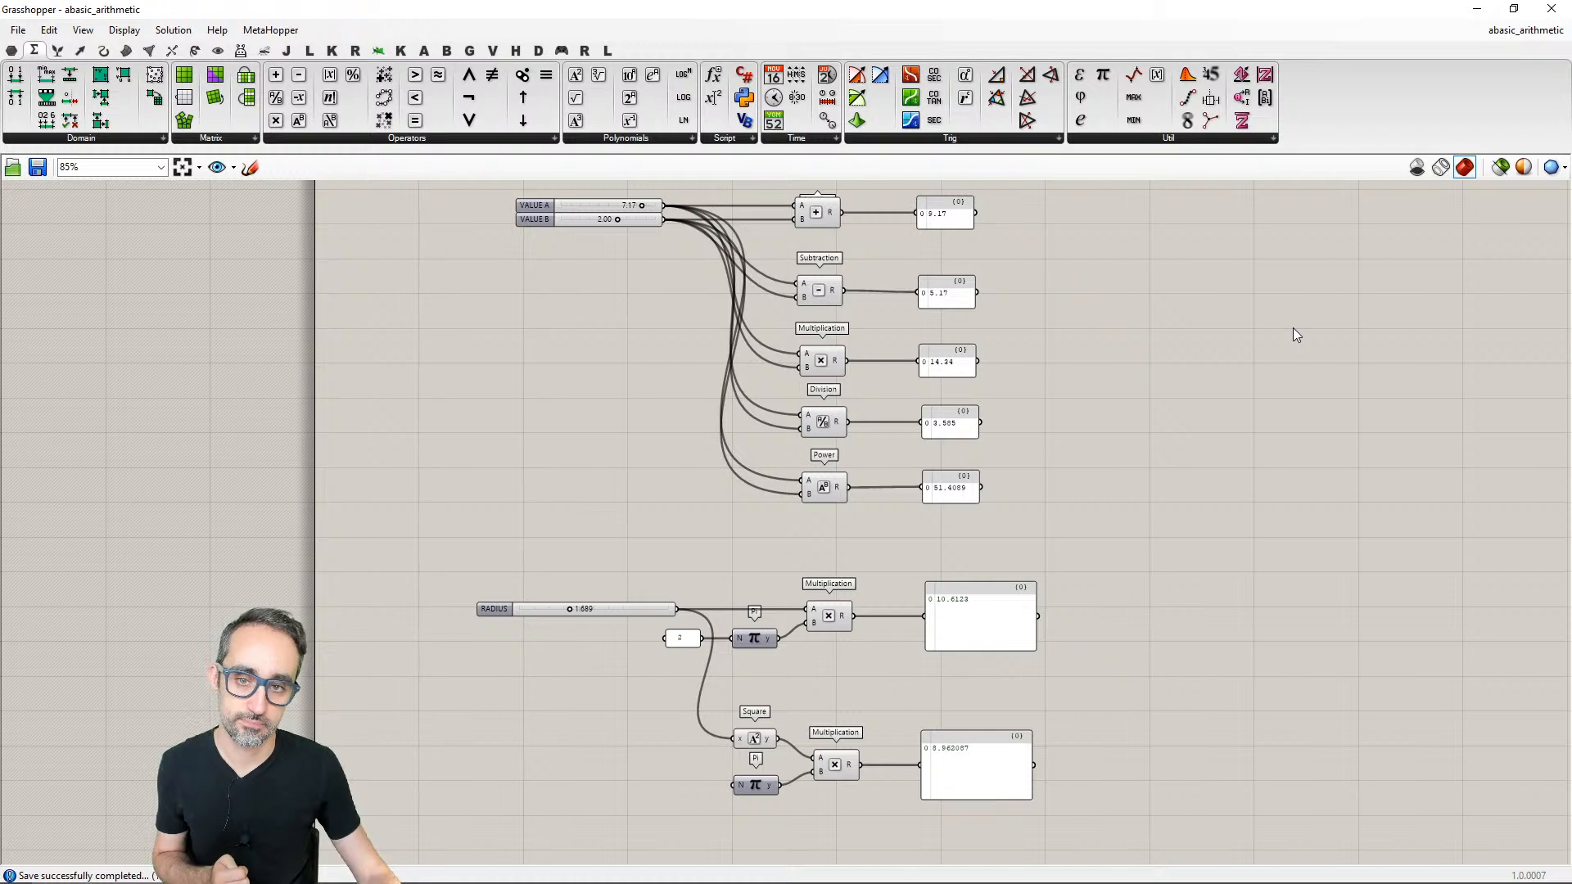
- Select all arithmetic and circle components together and move them to the right, away from the canvas edge
scroll(1293, 335, down, 2)
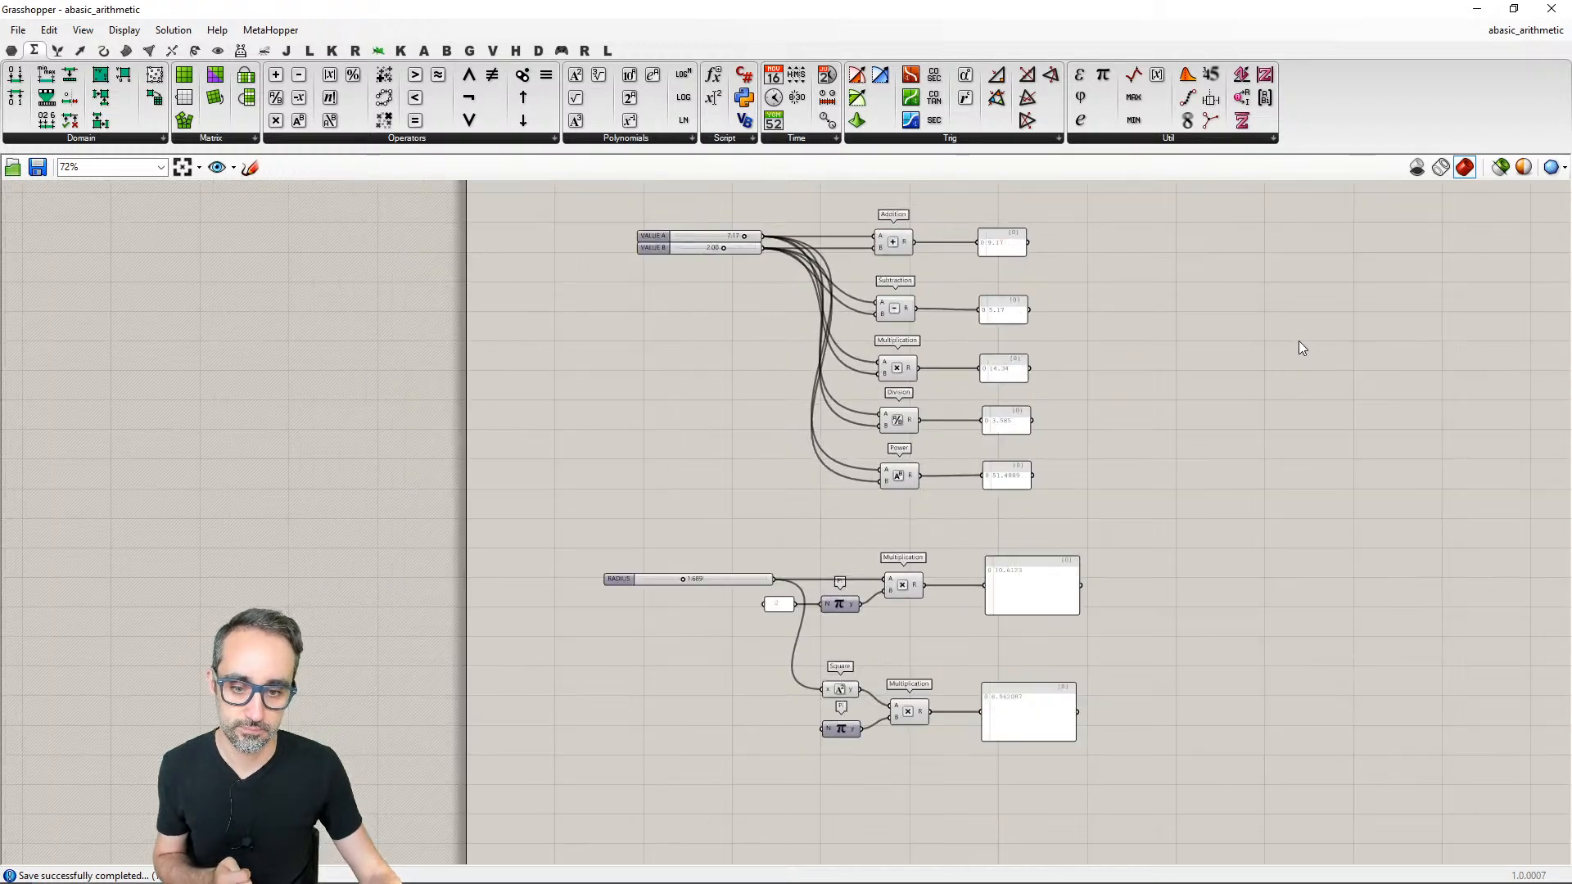
right_drag(1298, 340, 1112, 362)
scroll(1229, 360, down, 1)
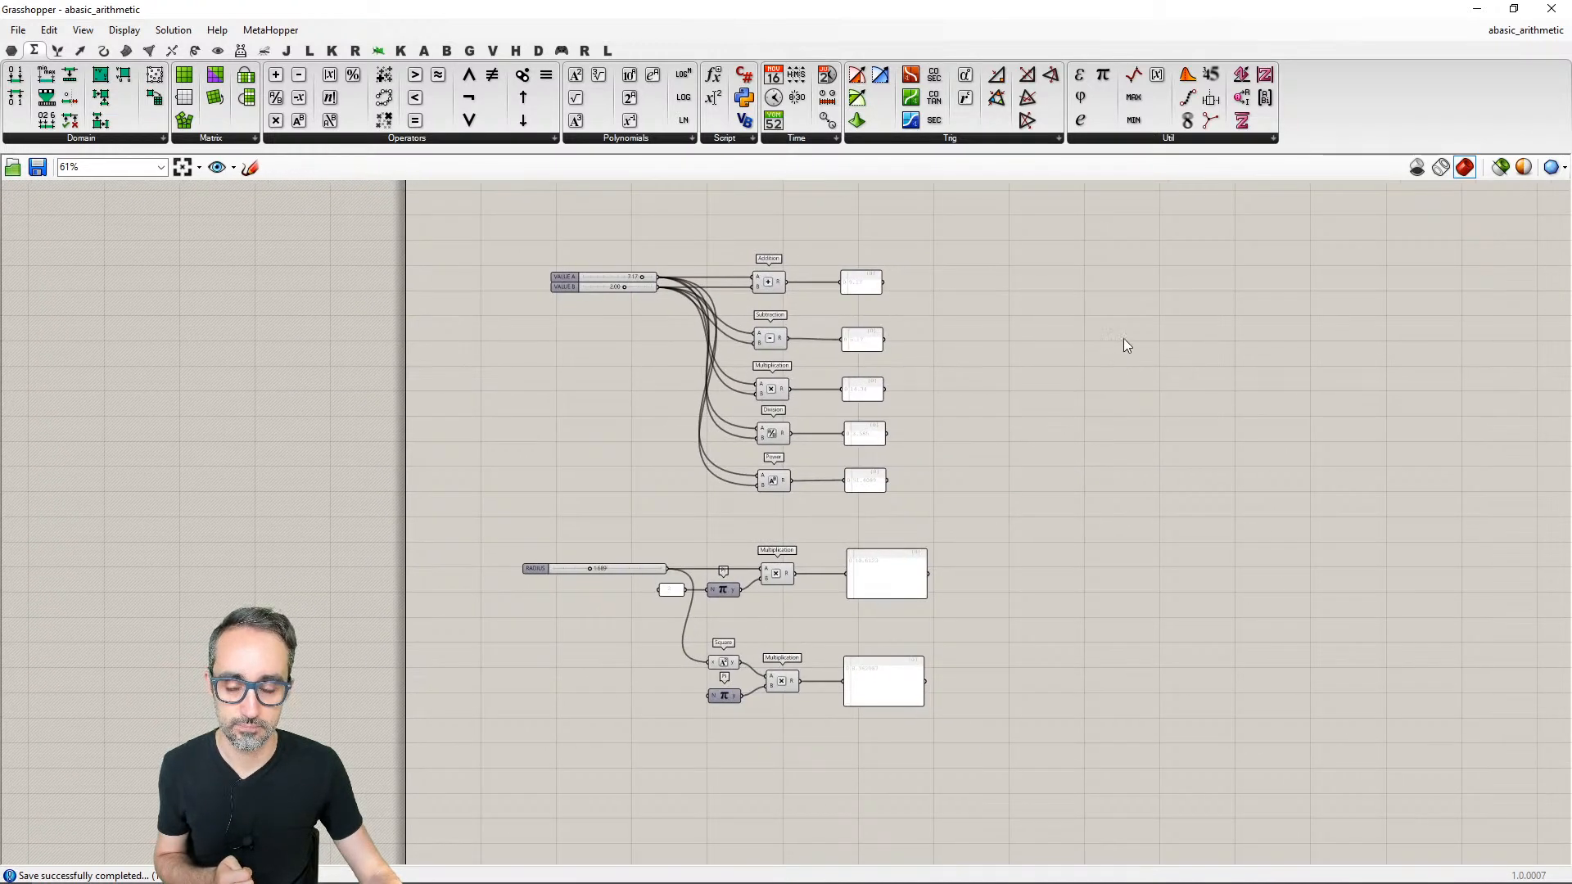
drag(1151, 221, 514, 810)
drag(866, 395, 1103, 389)
click(1096, 415)
scroll(1113, 404, up, 2)
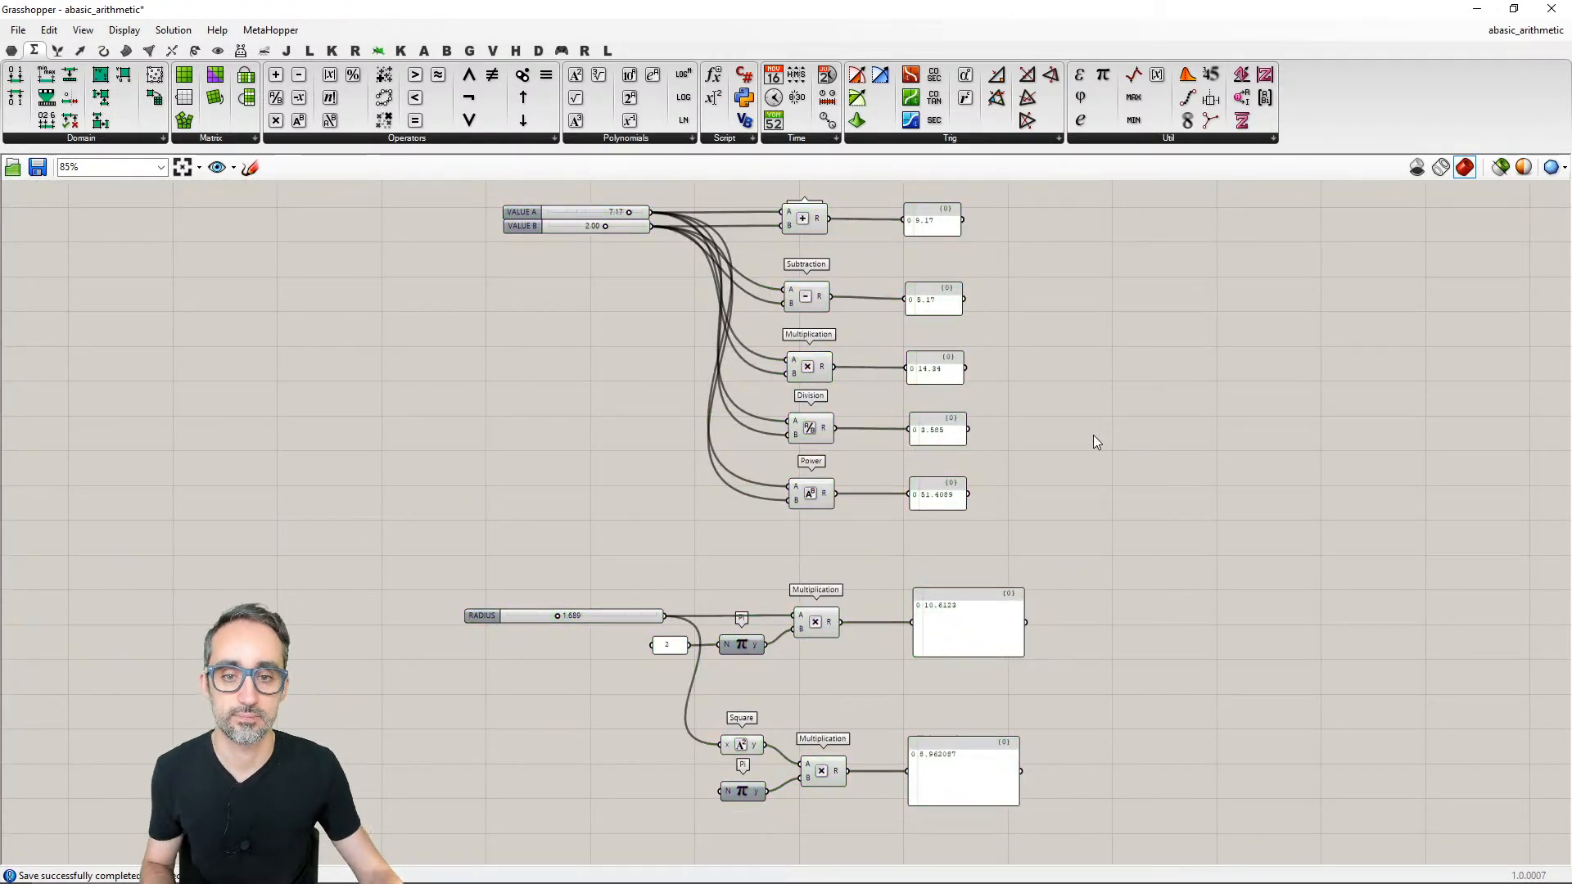
right_drag(1154, 427, 1189, 479)
right_drag(1167, 417, 1171, 406)
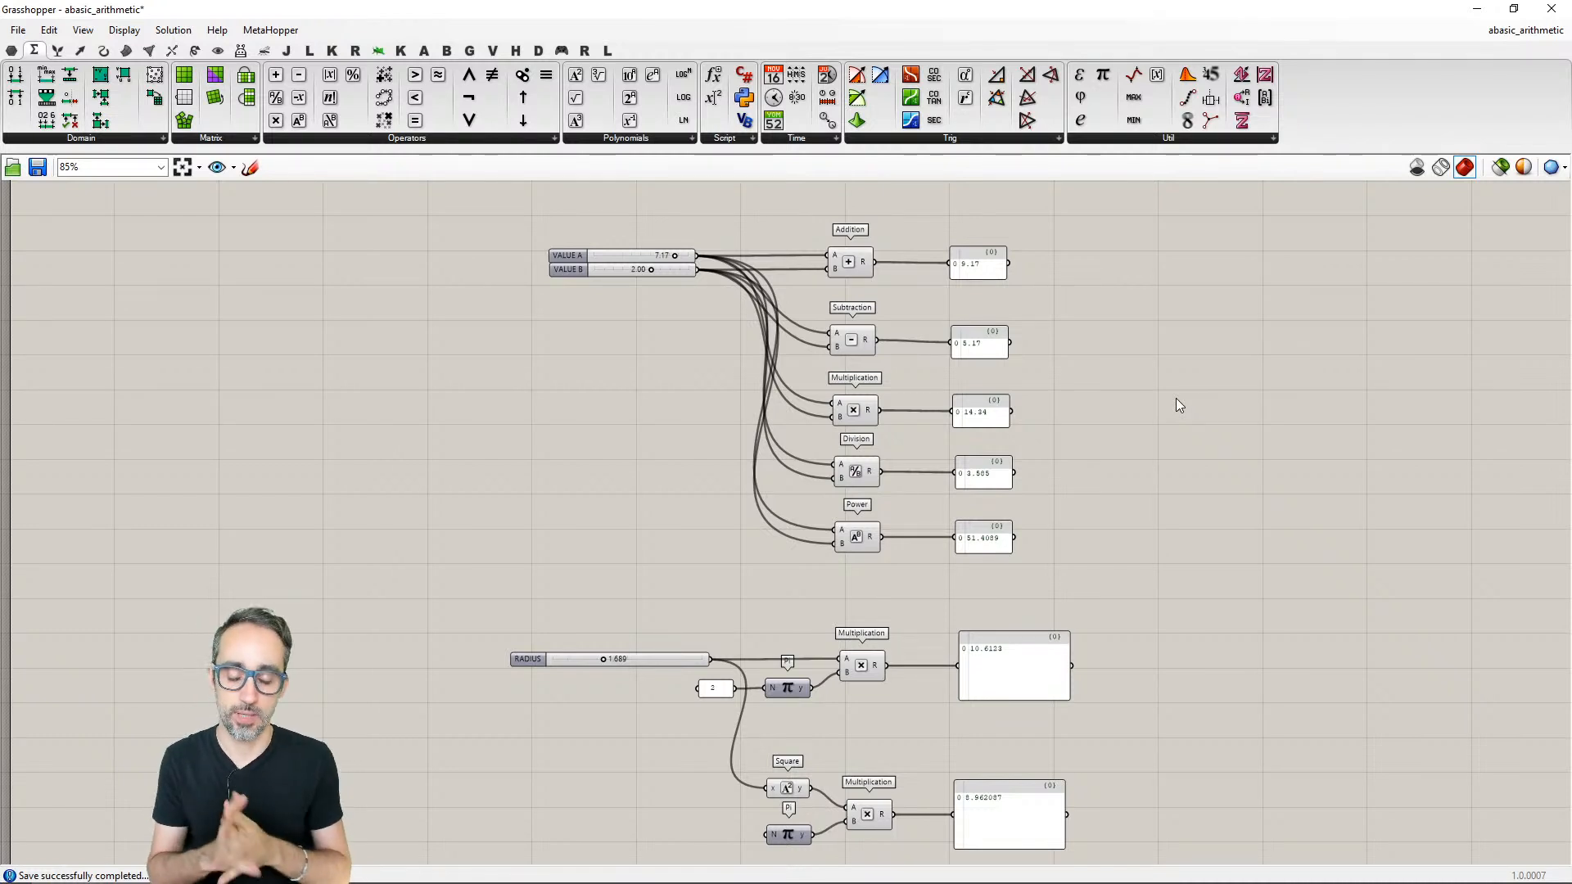
right_drag(1209, 453, 1178, 422)
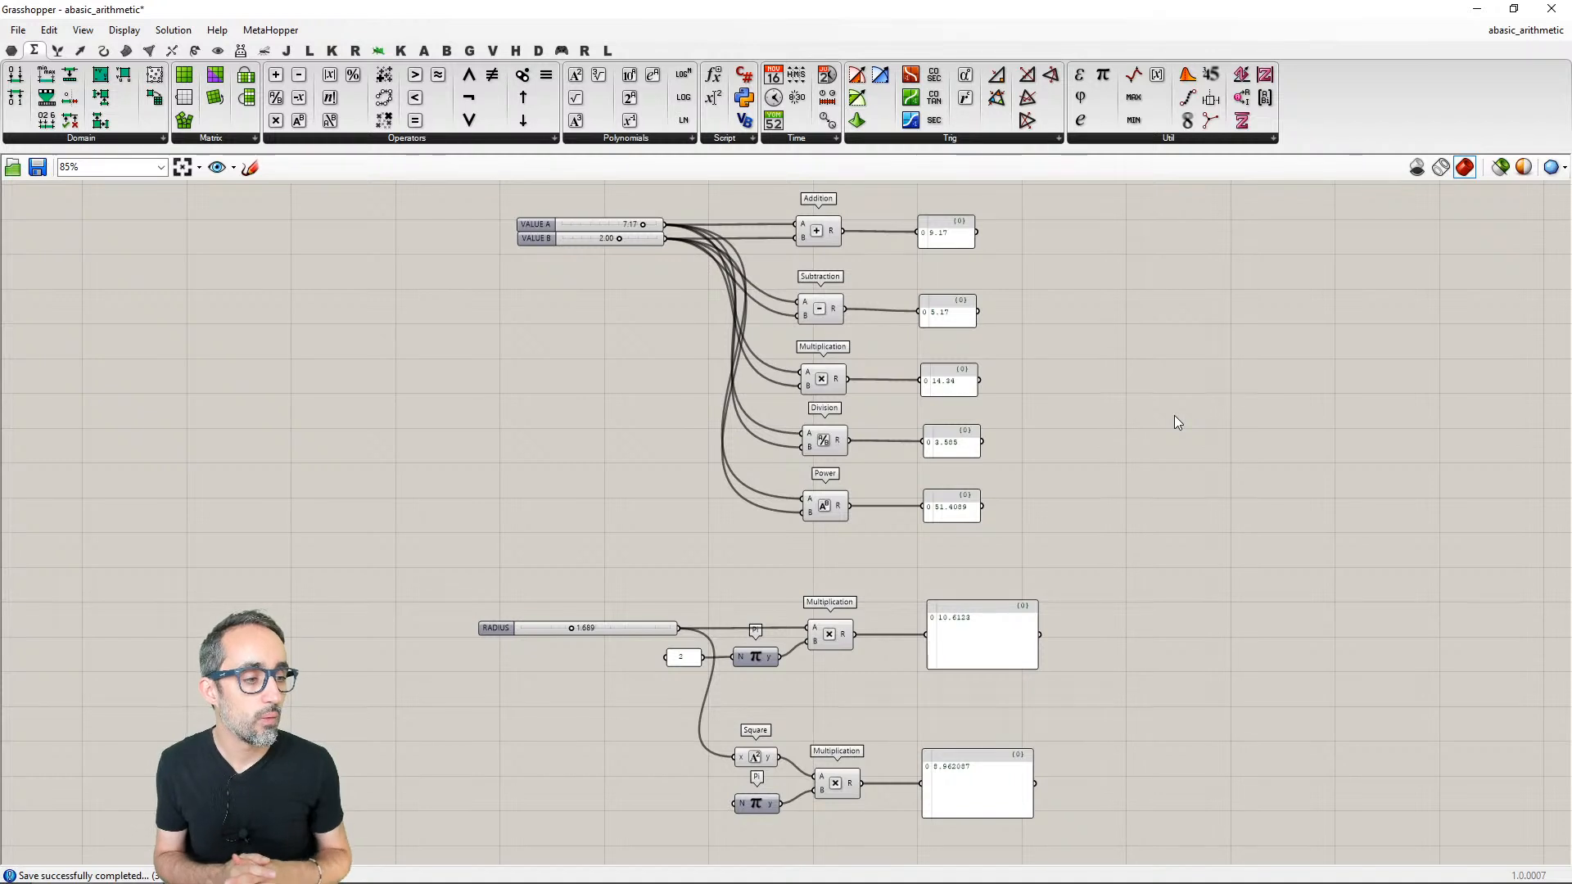
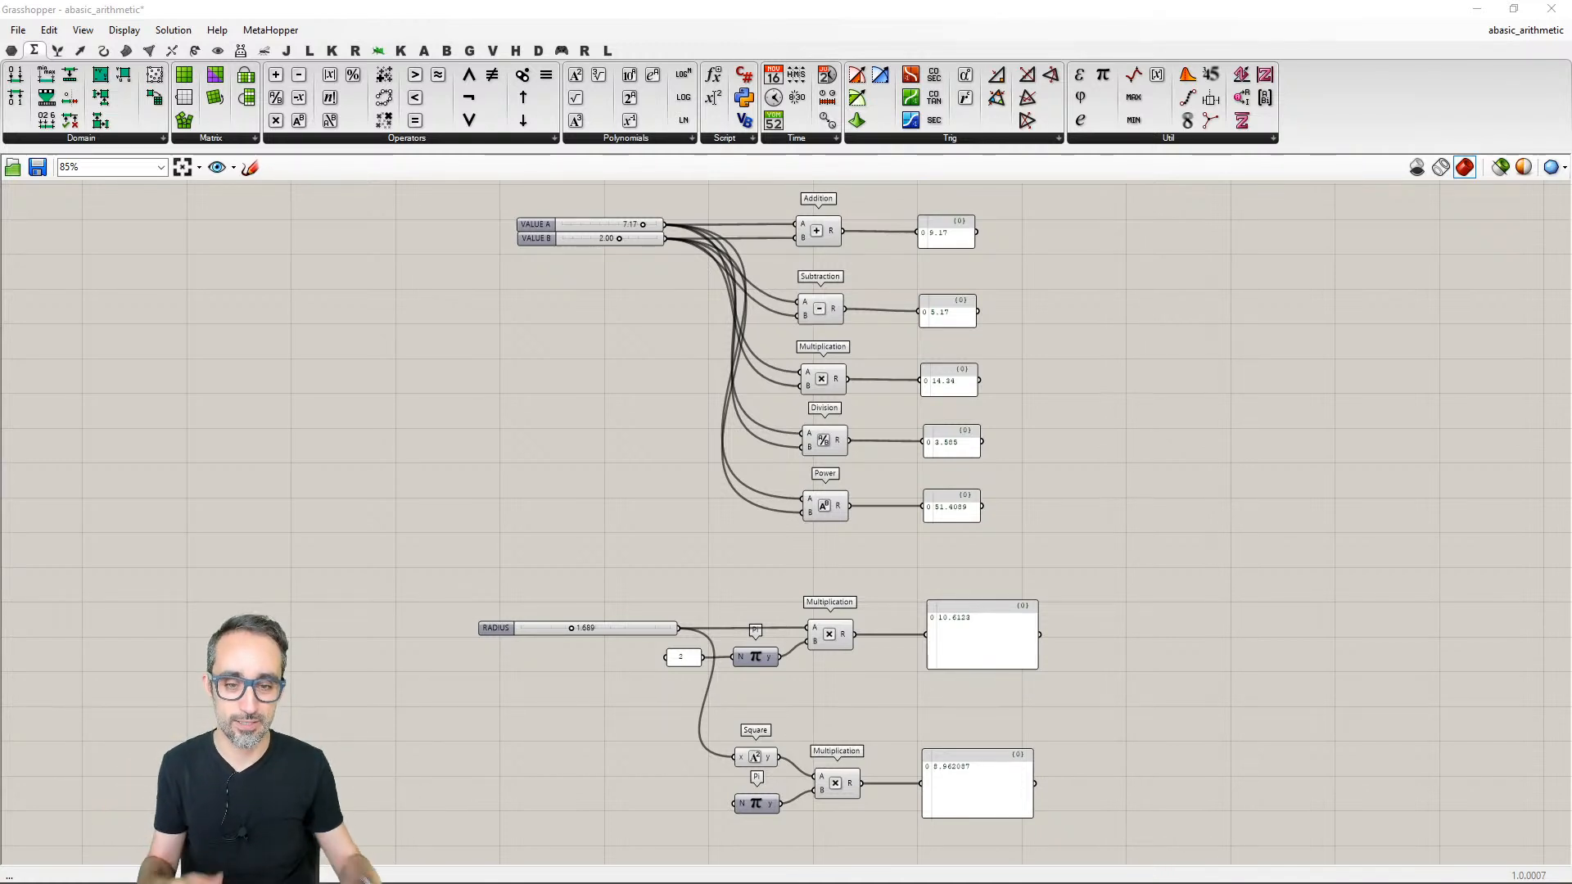
right_click(1224, 484)
scroll(1224, 485, down, 1)
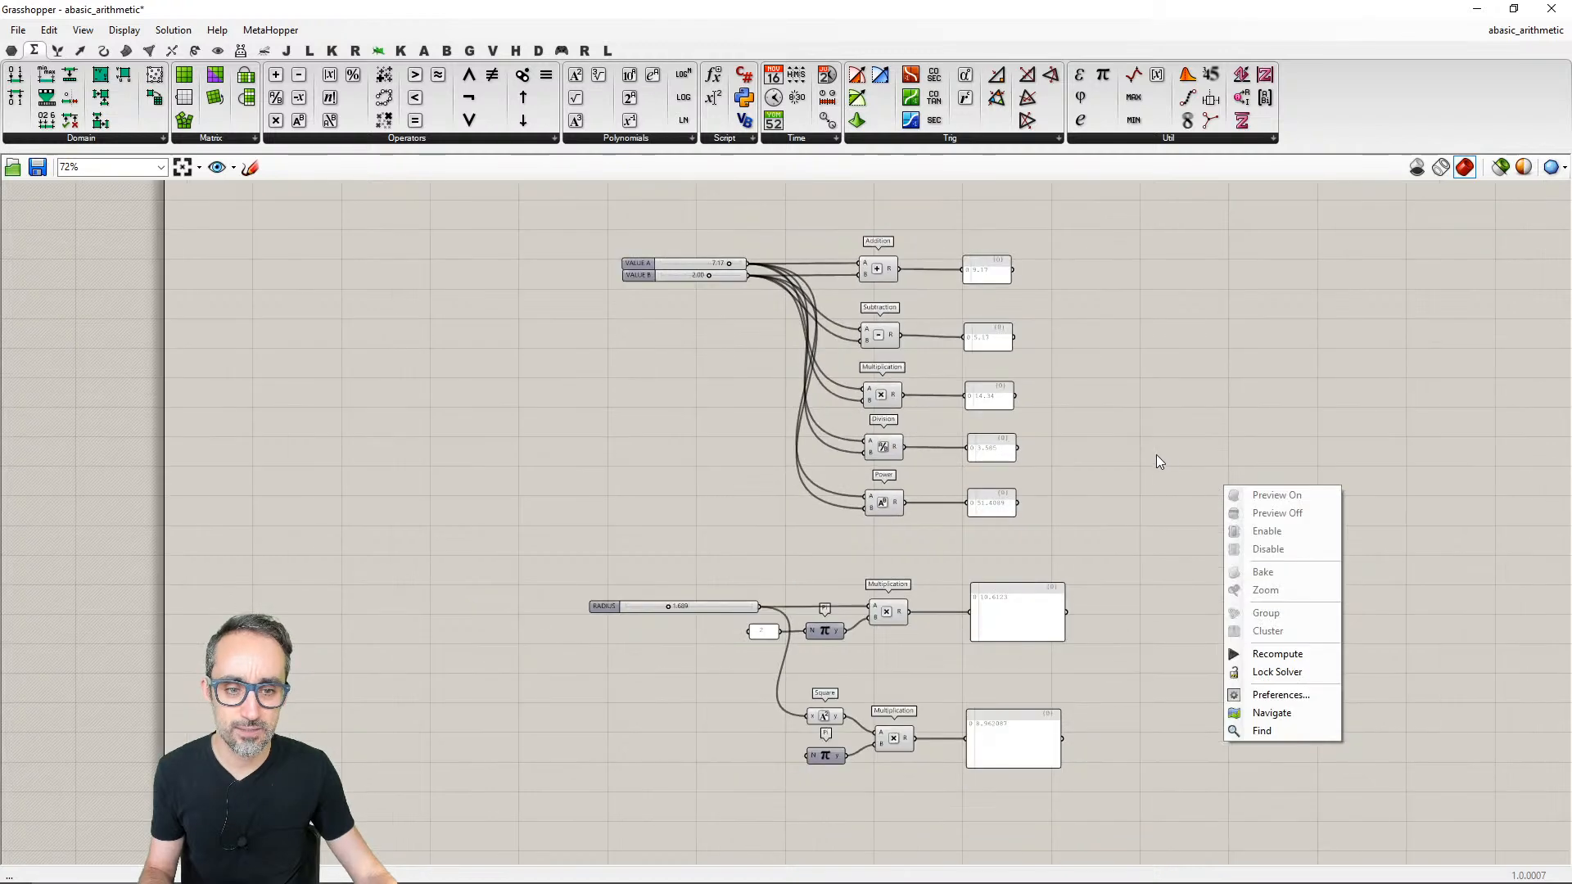
right_drag(1156, 455, 1109, 473)
scroll(1107, 449, up, 1)
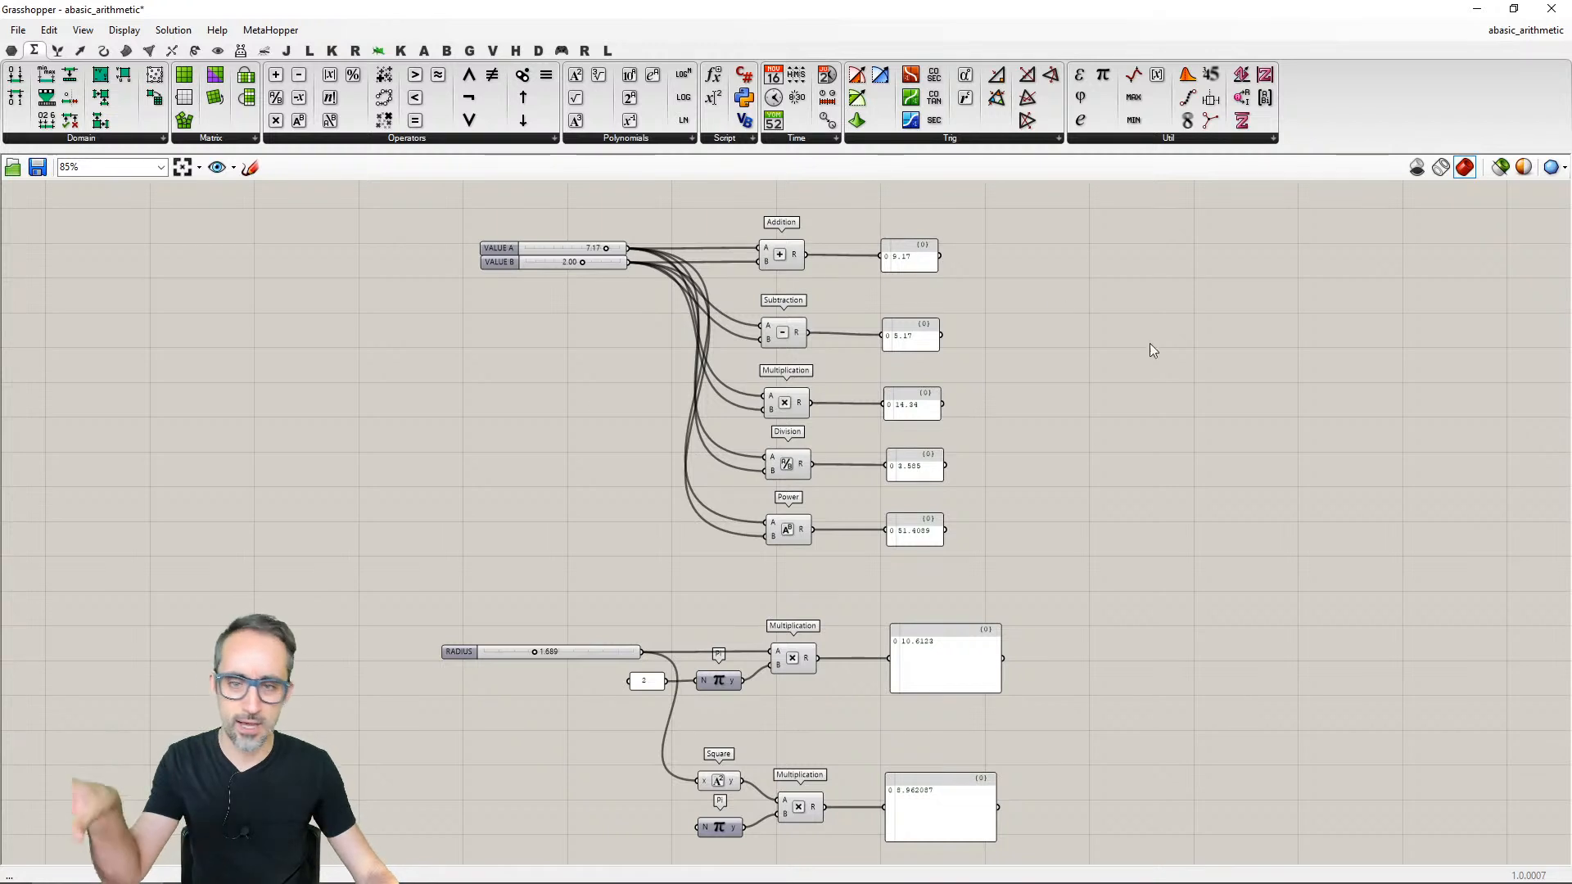
drag(666, 211, 593, 287)
click(1101, 315)
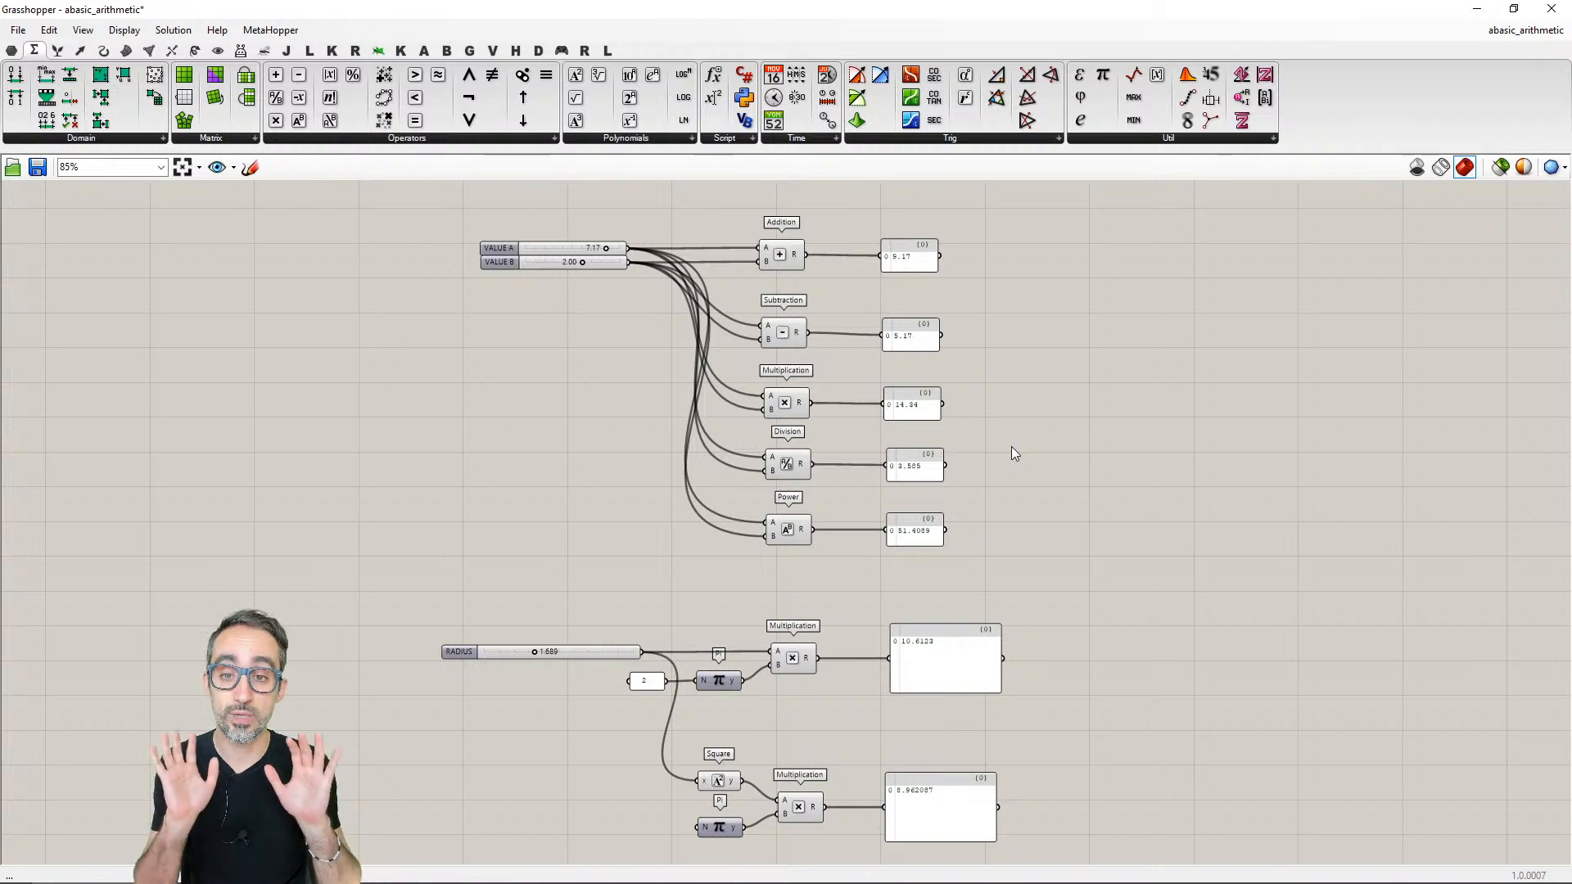
- Group the VALUE A and VALUE B sliders together
scroll(1012, 448, up, 3)
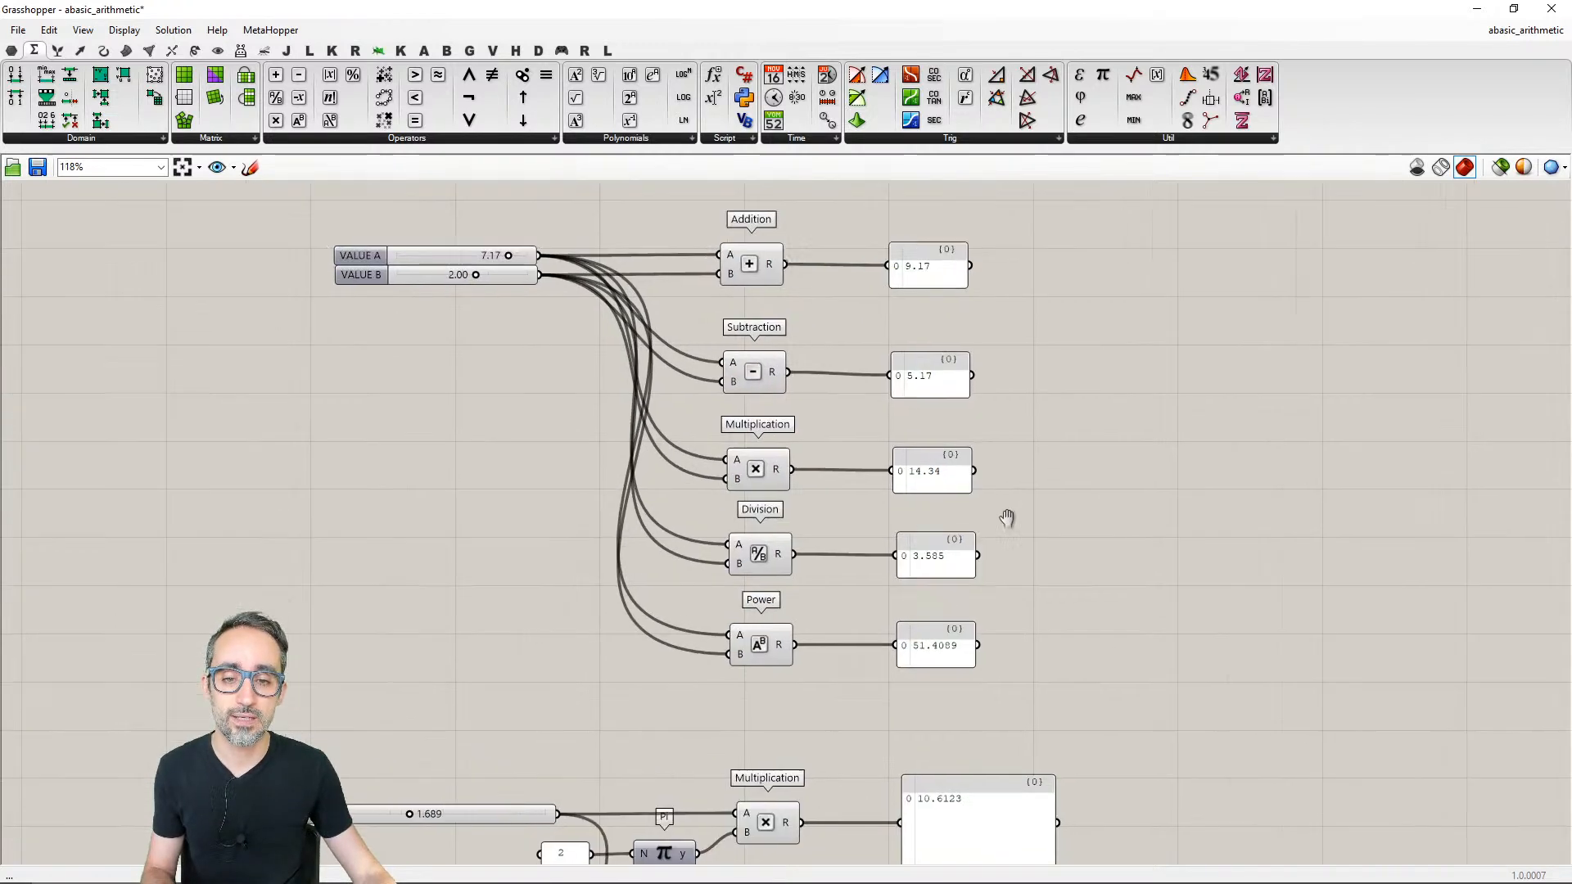
scroll(935, 429, up, 1)
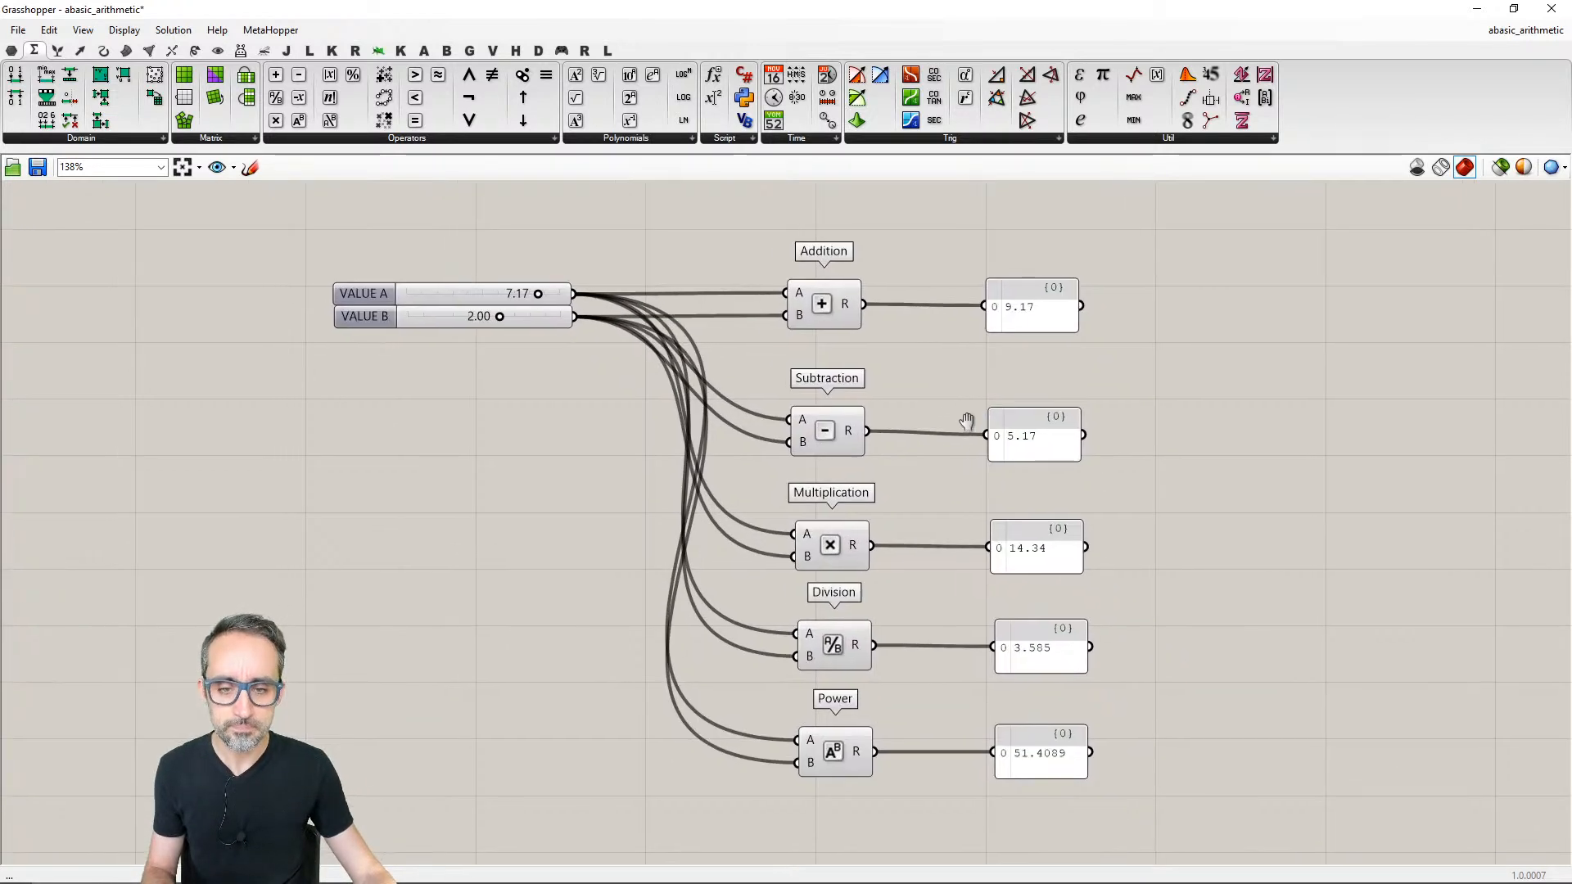
right_drag(930, 403, 915, 352)
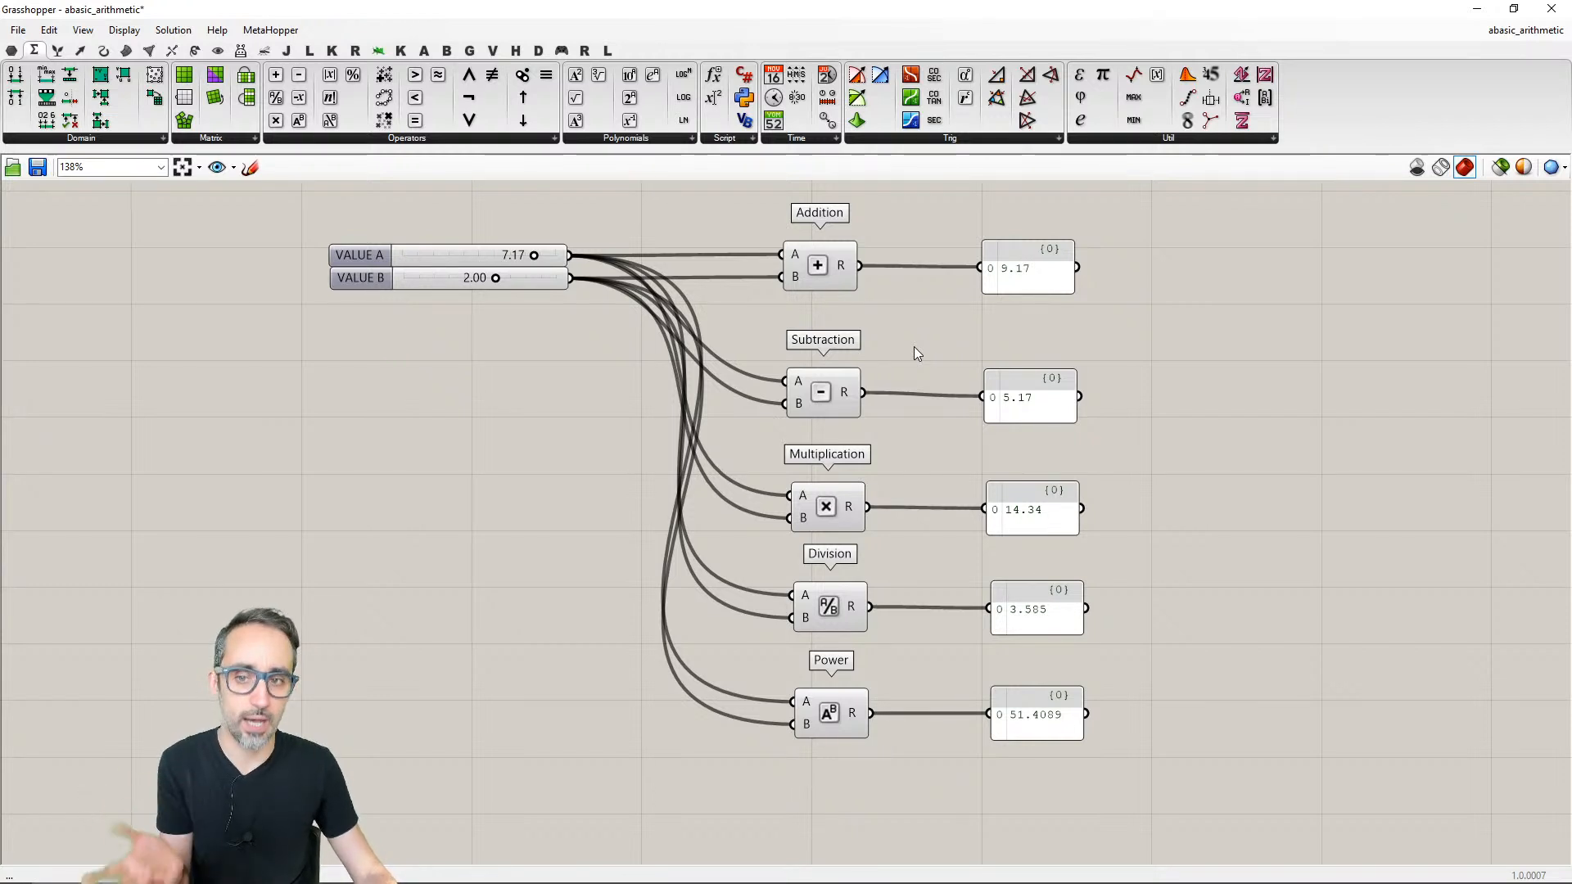
right_drag(913, 346, 949, 399)
drag(674, 235, 350, 483)
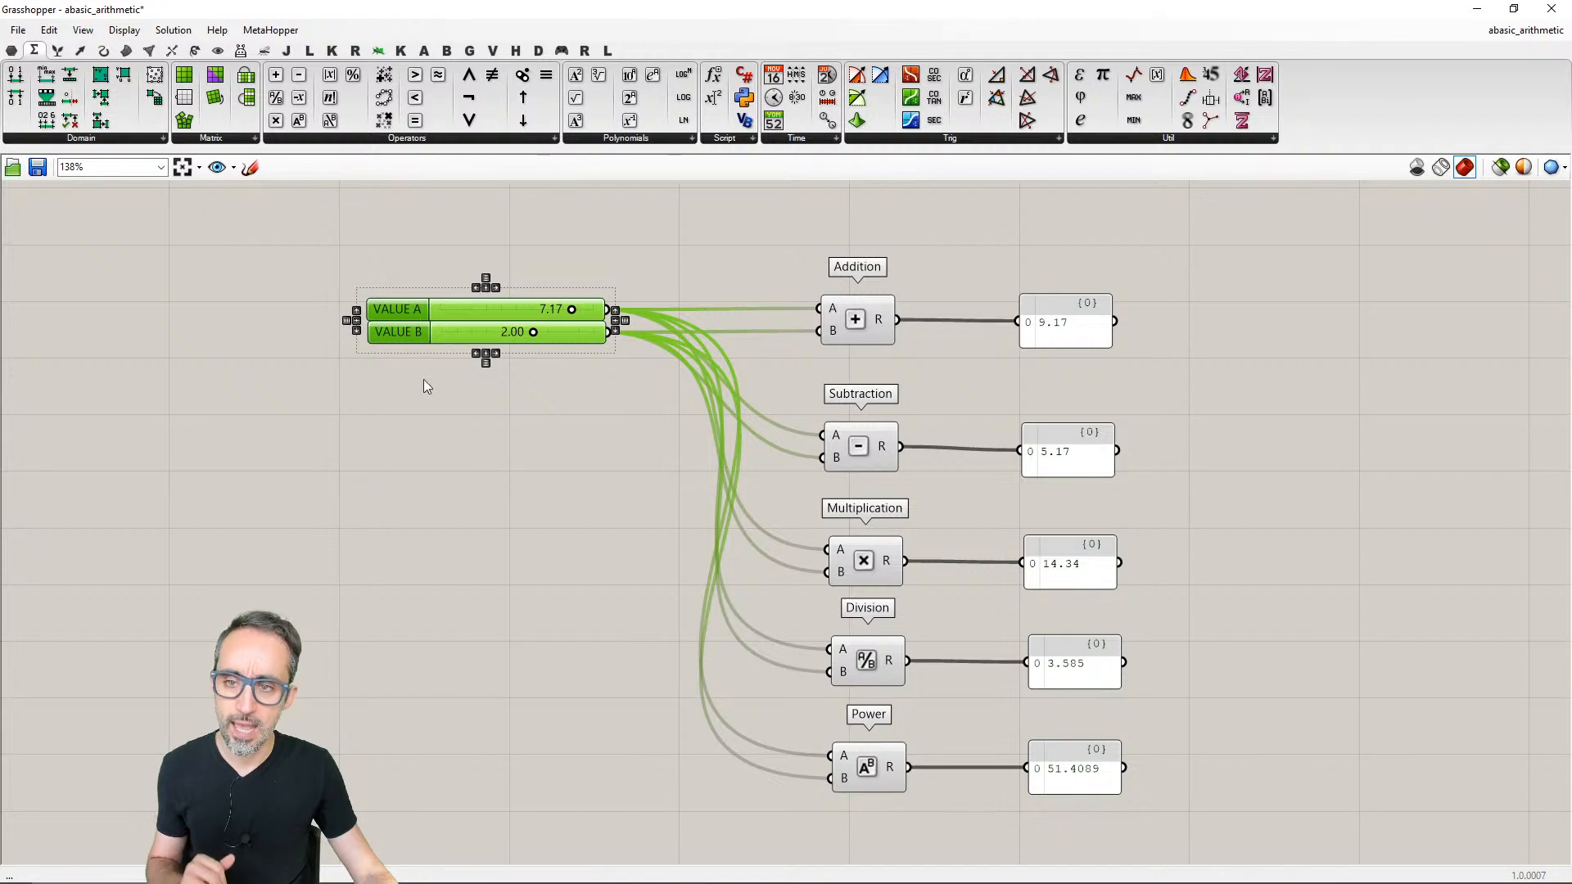
middle_click(498, 317)
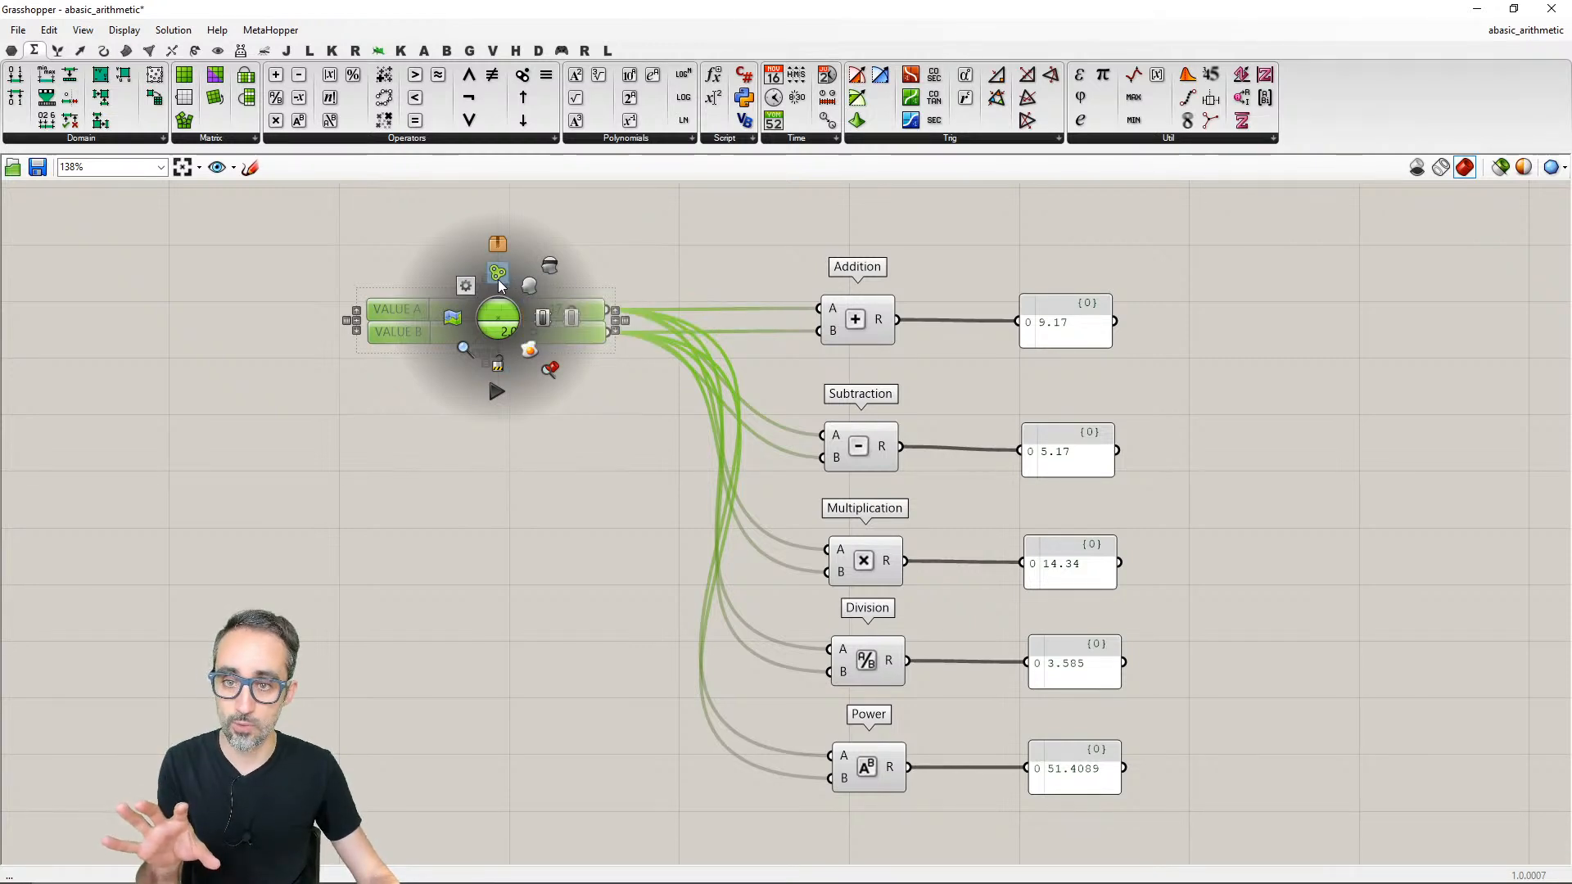
click(534, 445)
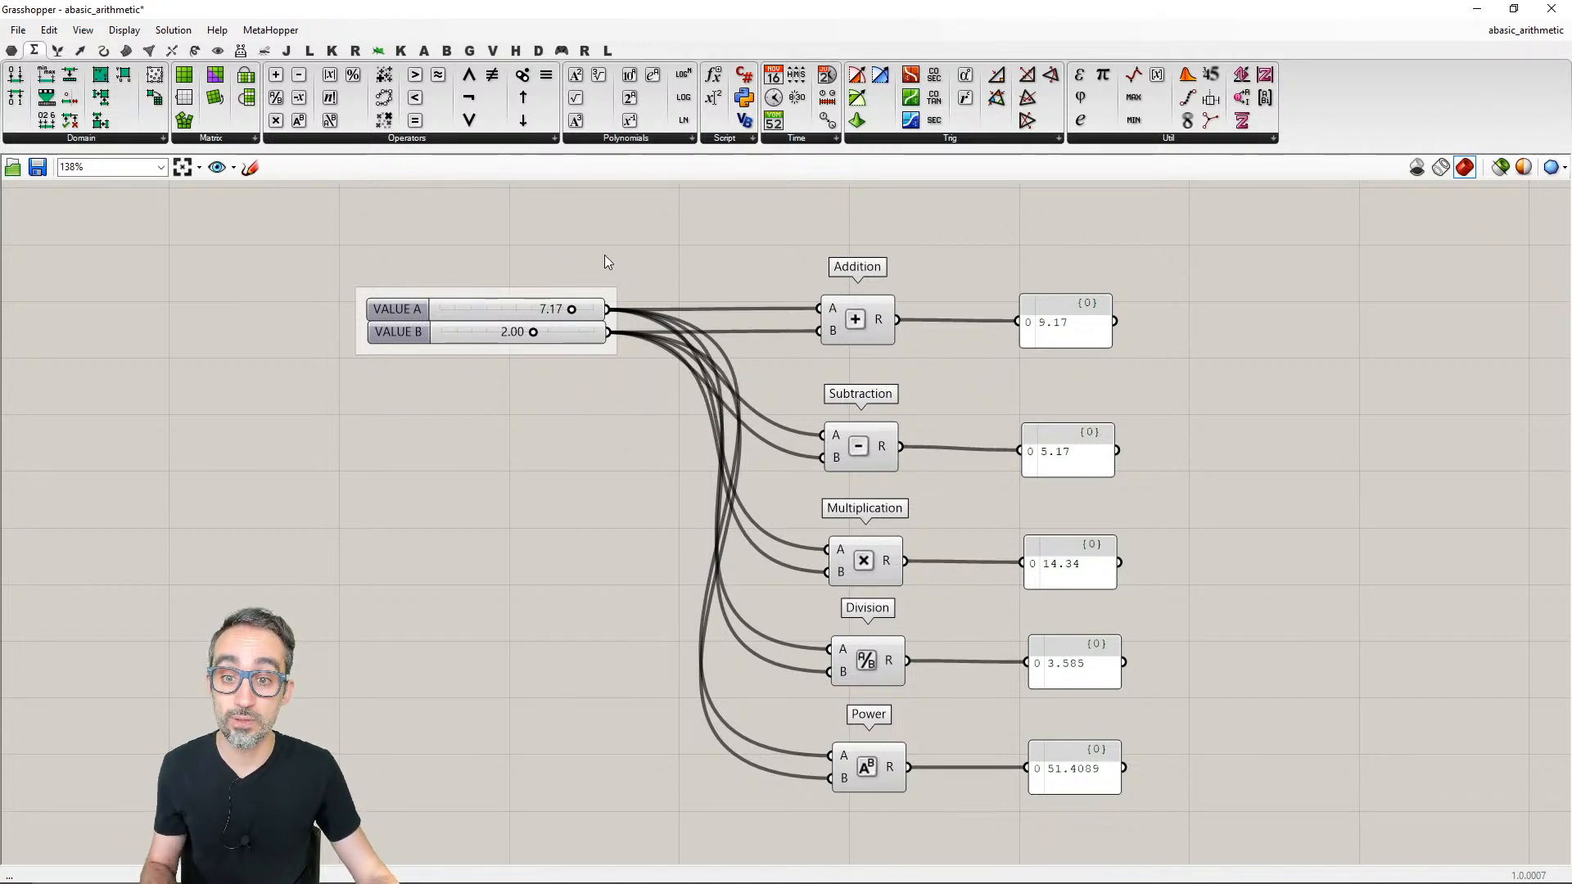
- Move the VALUE B slider well below VALUE A inside the group, and shift the whole group down and left
drag(562, 333, 579, 464)
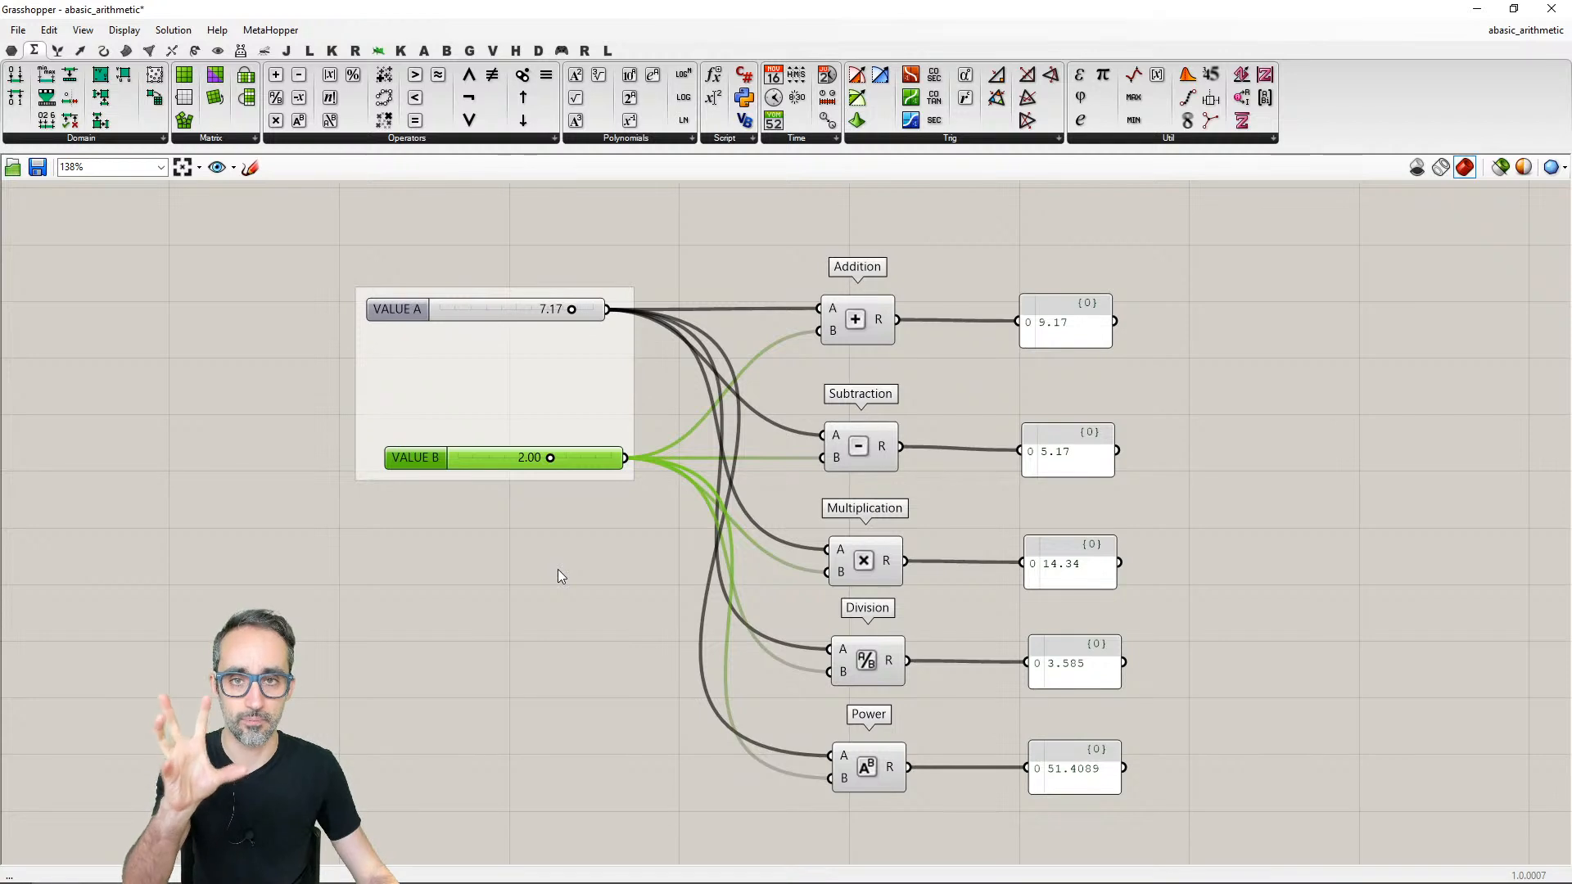
click(557, 574)
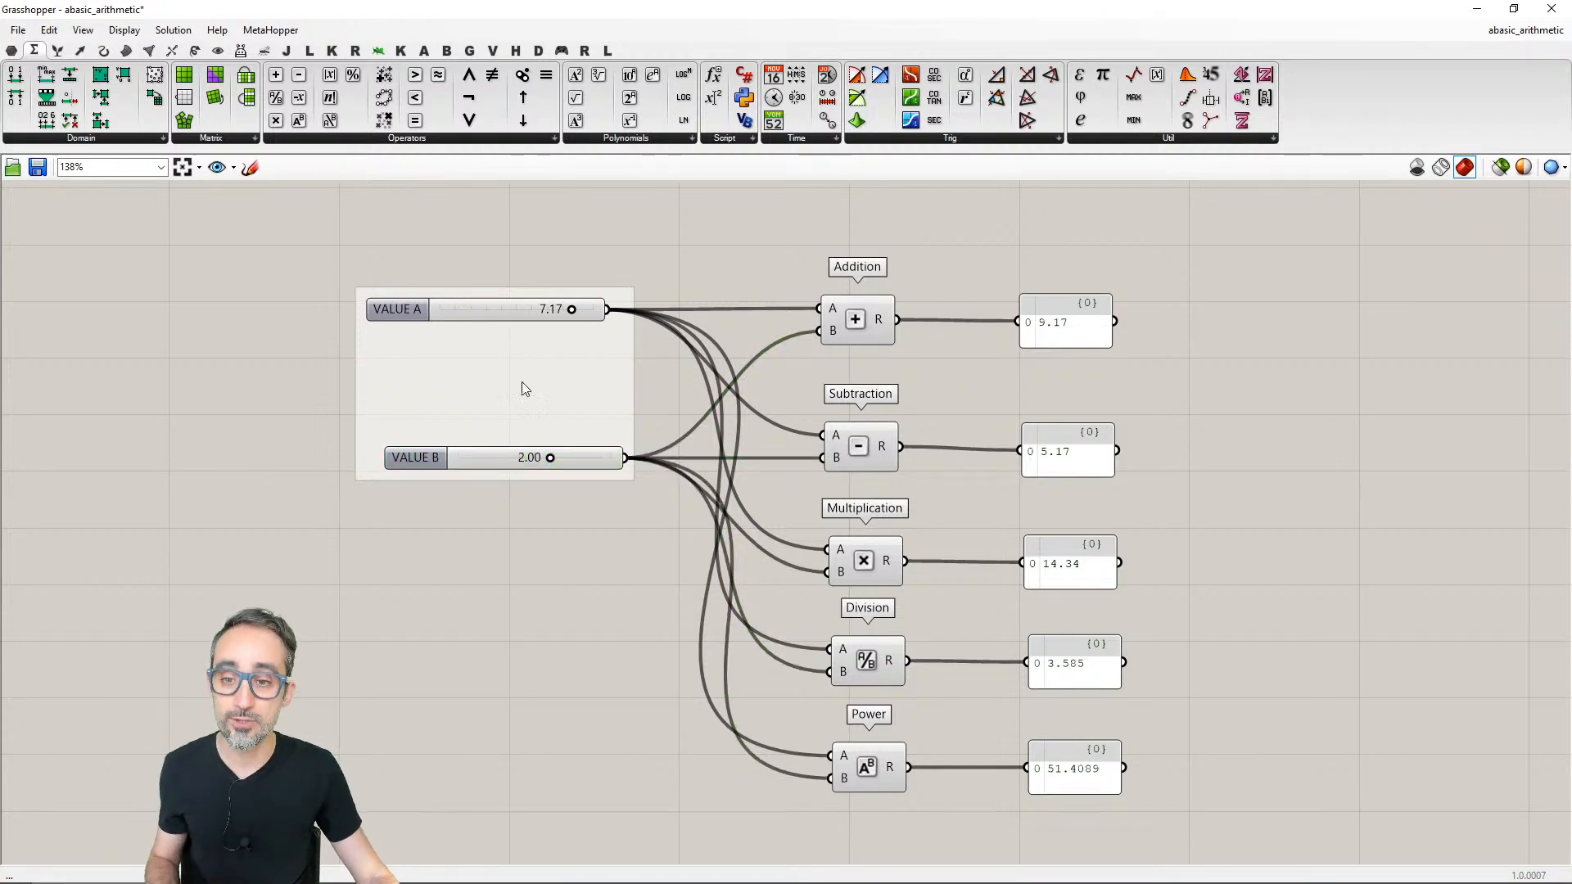
click(508, 378)
drag(526, 382, 493, 381)
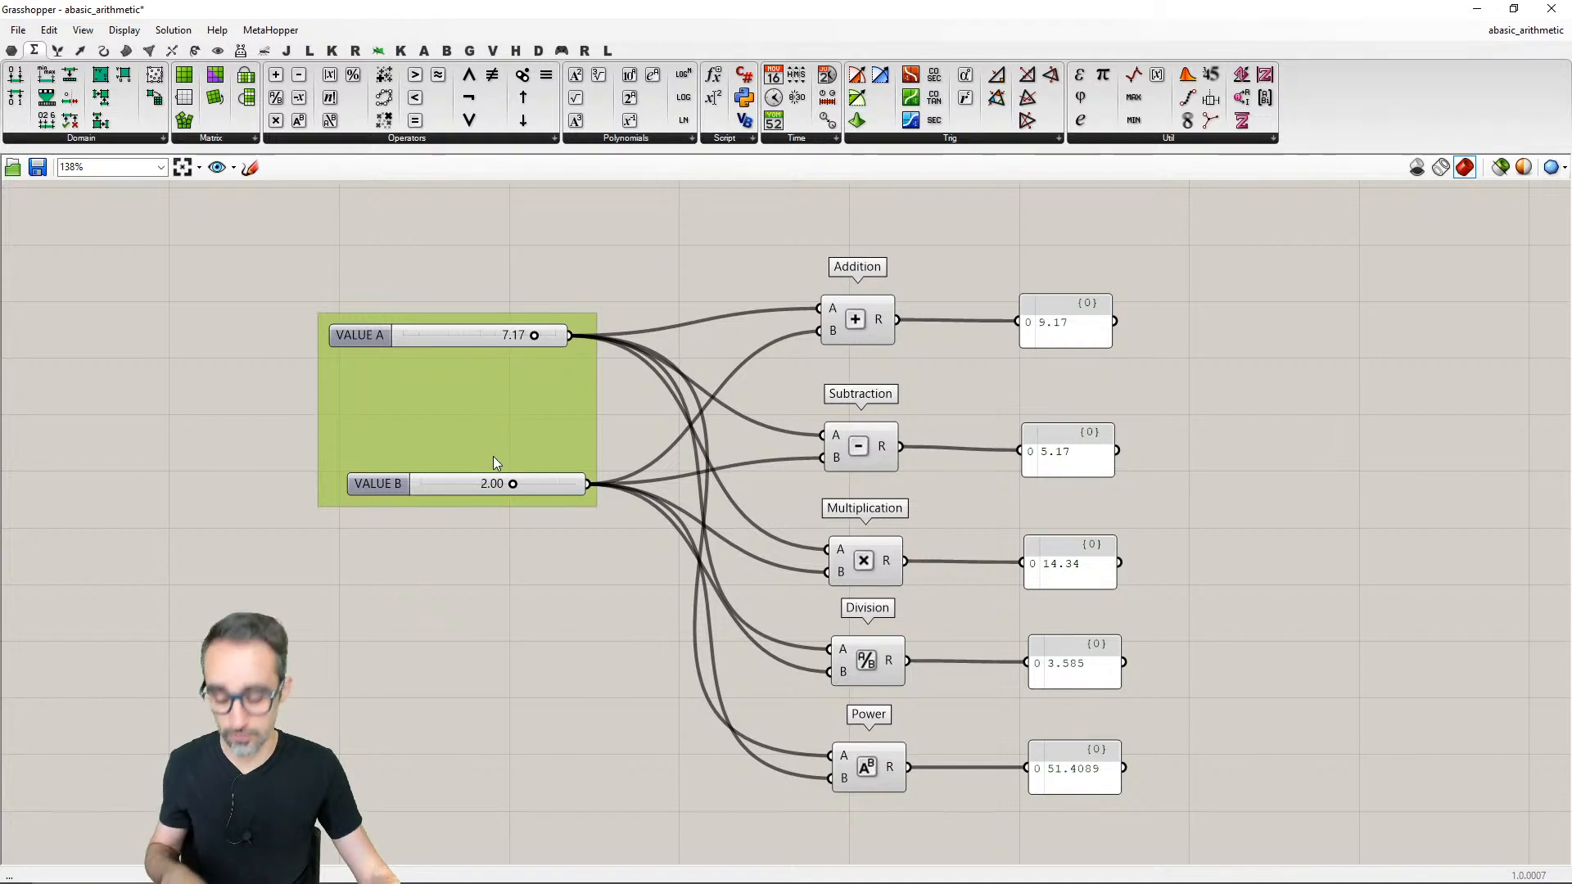
- Undo the slider and group moves, keeping VALUE A and VALUE B grouped
key(ctrl+z)
key(ctrl+z)
key(ctrl+z)
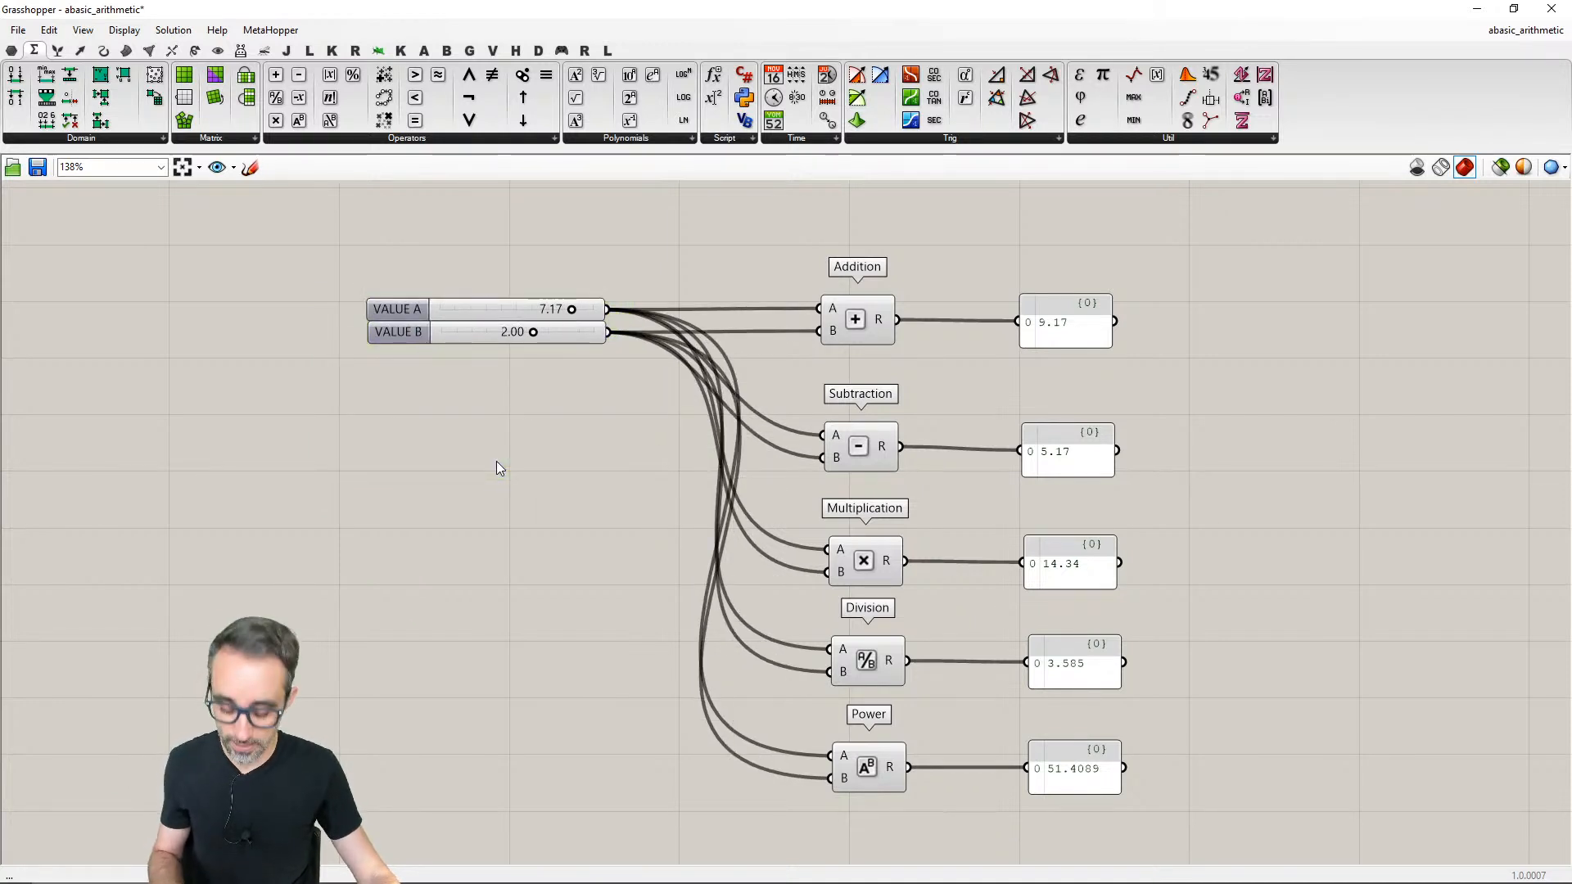
key(ctrl+y)
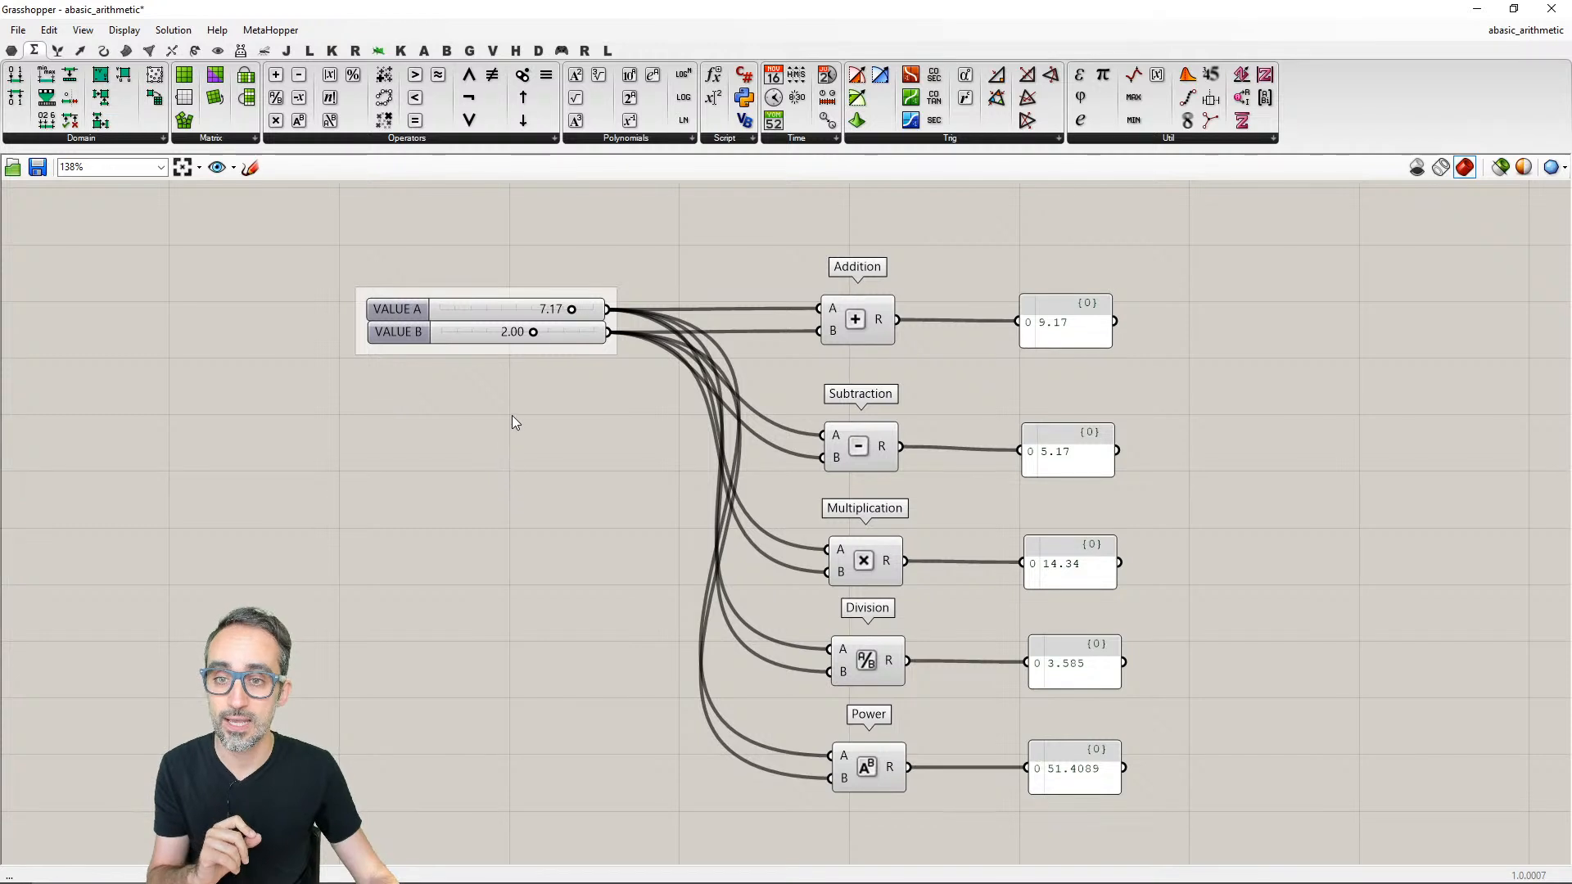
- Move VALUE B slightly lower to leave a gap under VALUE A, and name the slider group INPUT PARAMETERS
drag(533, 337, 542, 351)
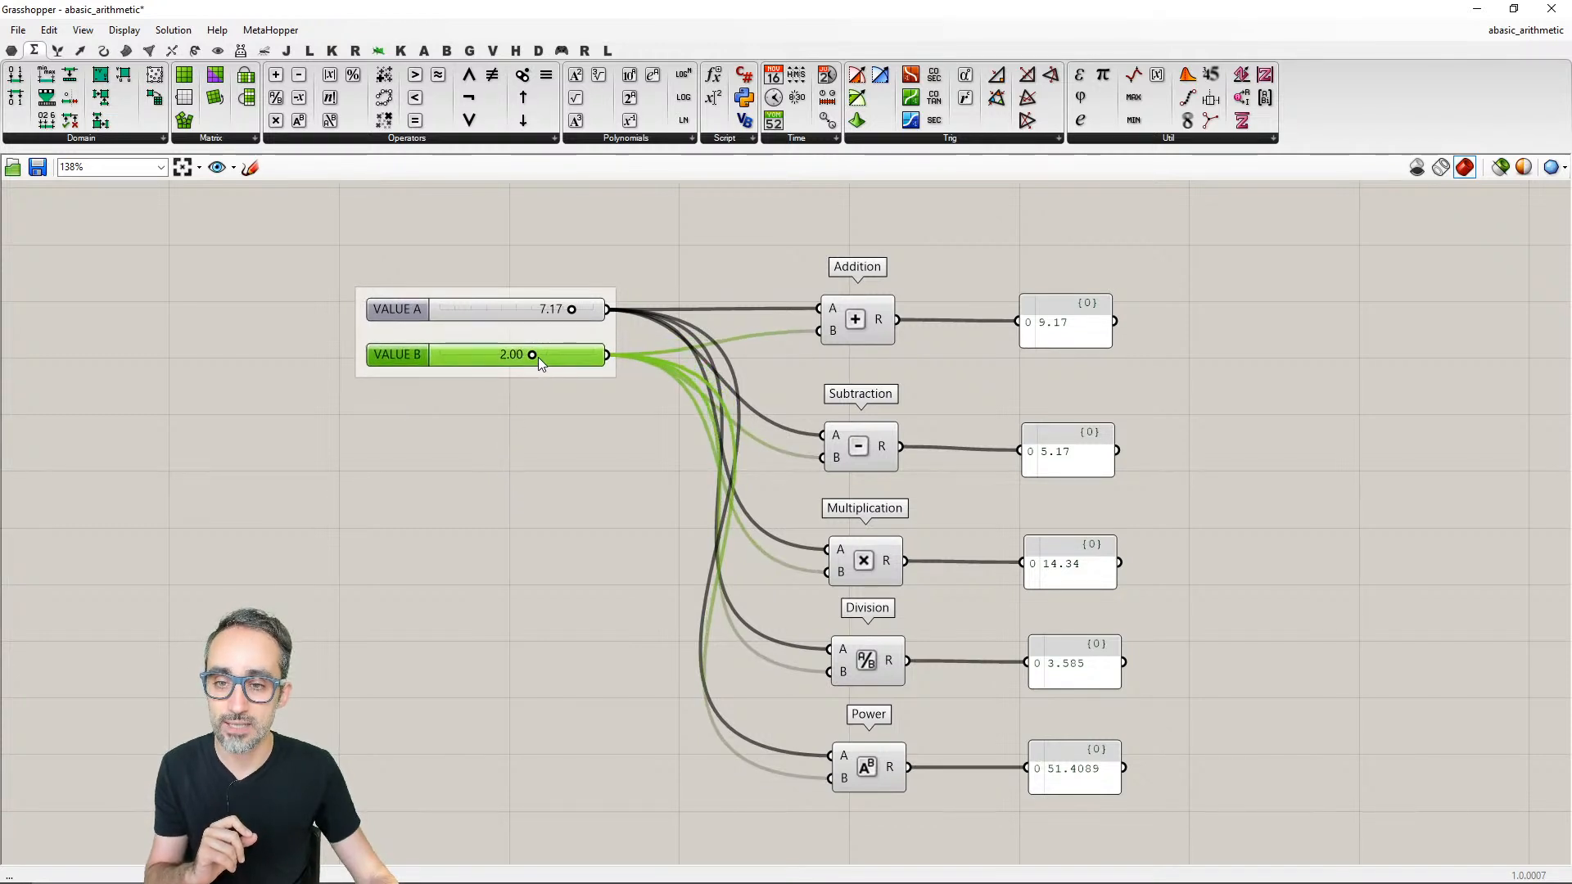
right_click(518, 337)
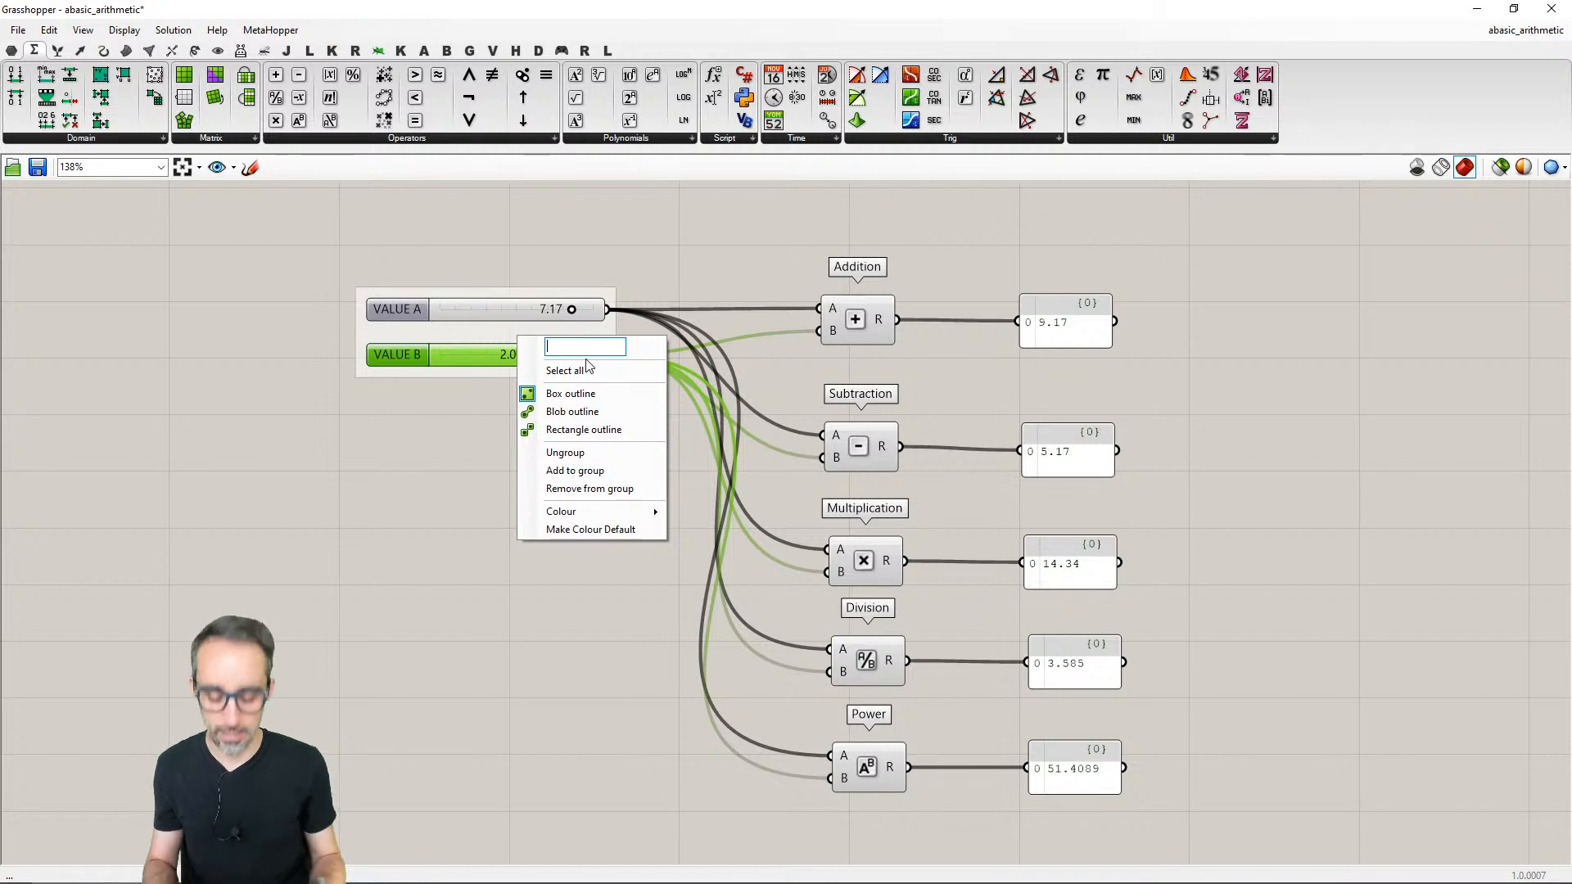
text(INPUT)
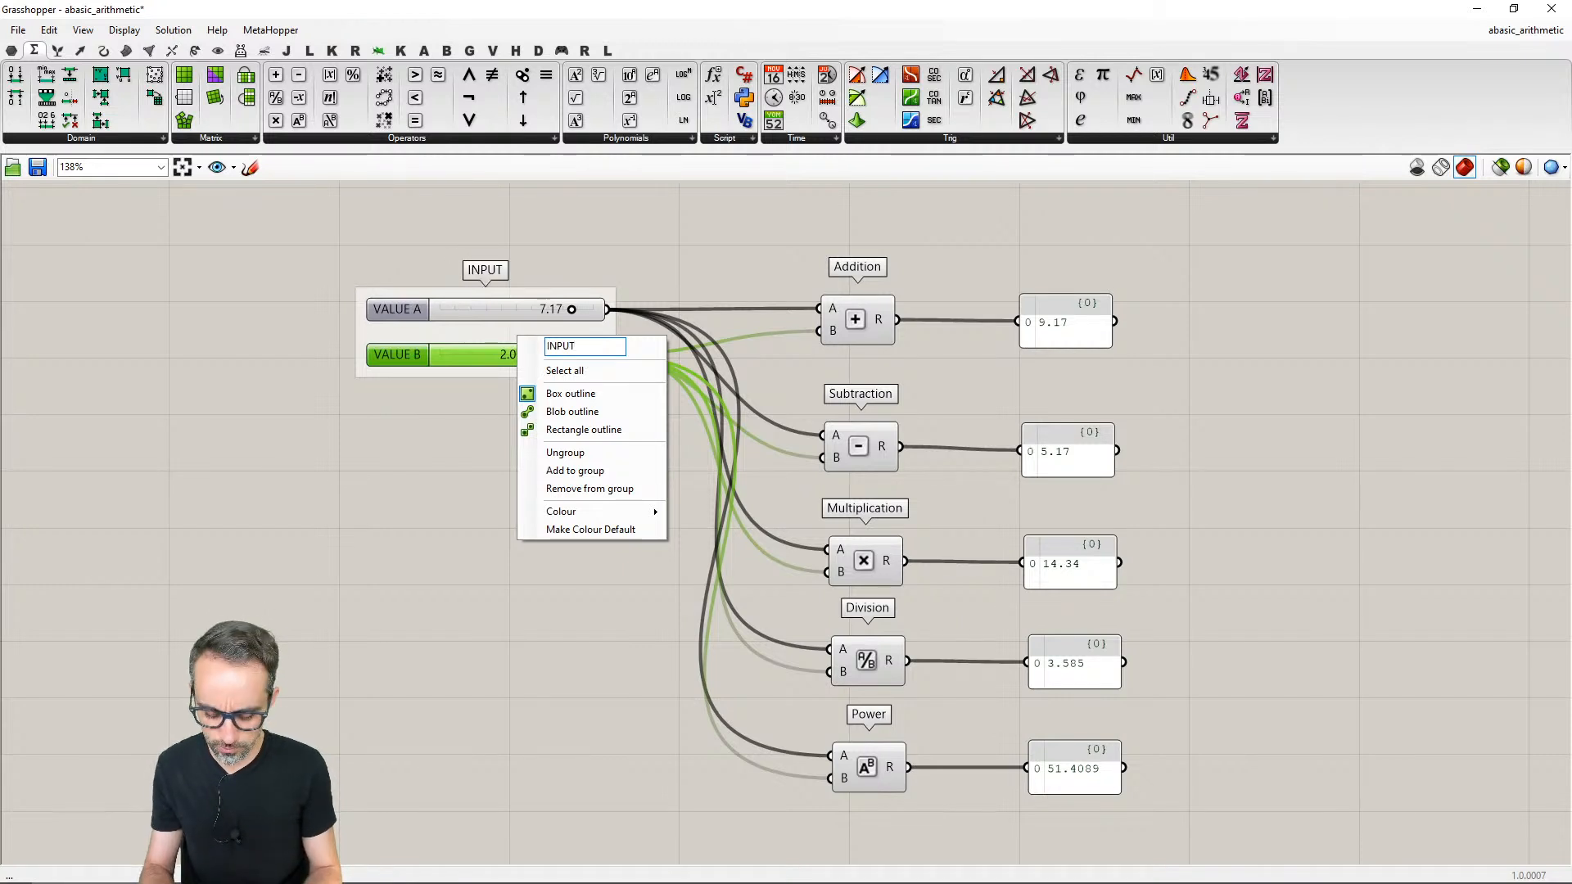
text( PARAMETERS)
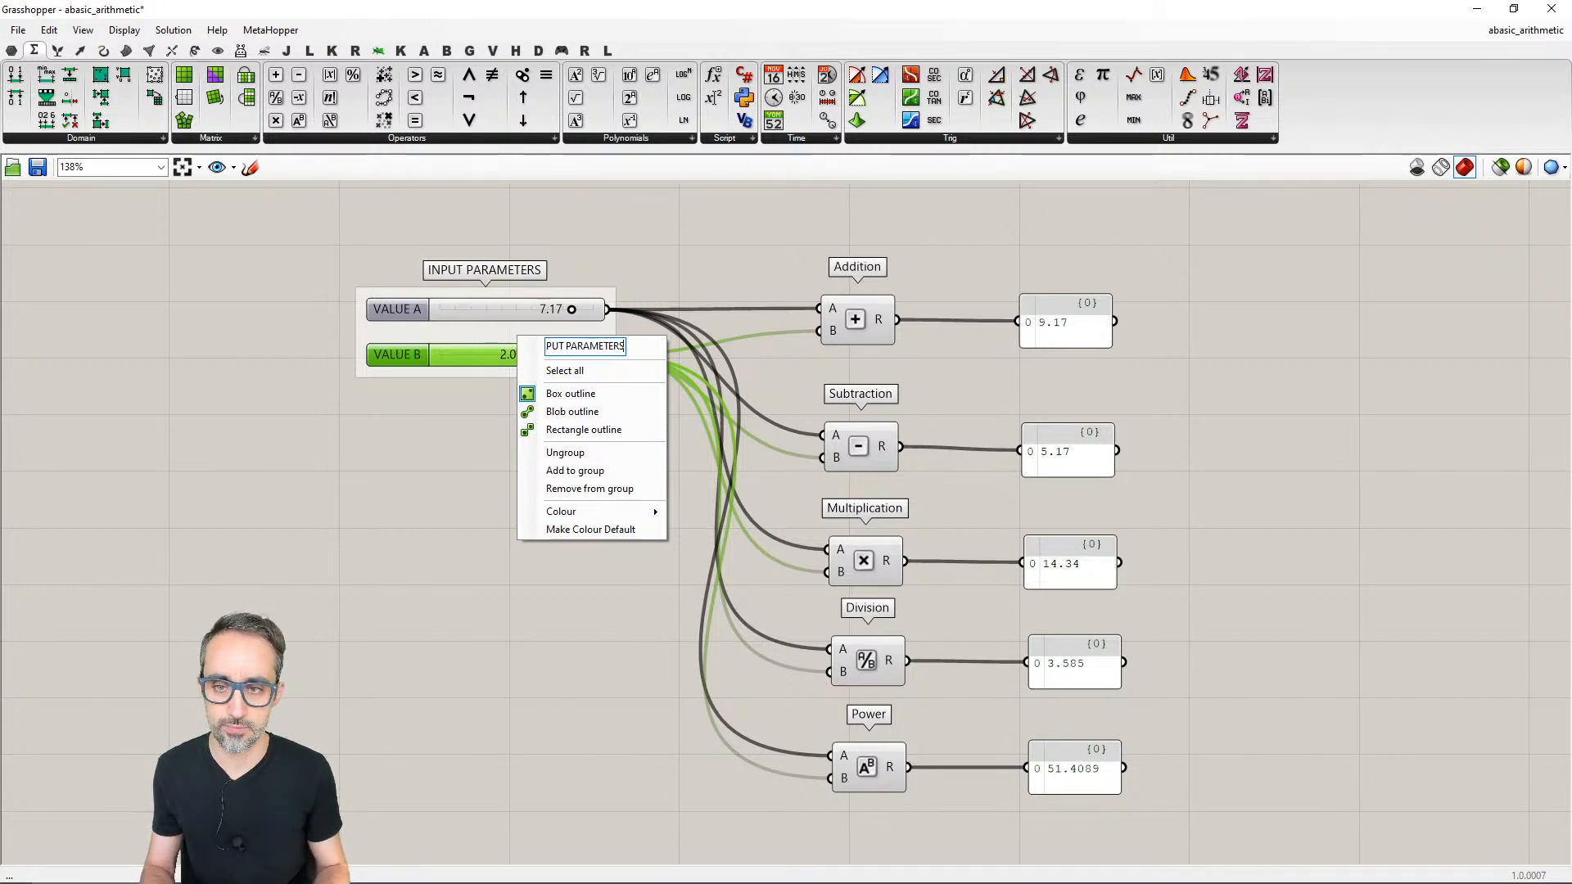
key(Return)
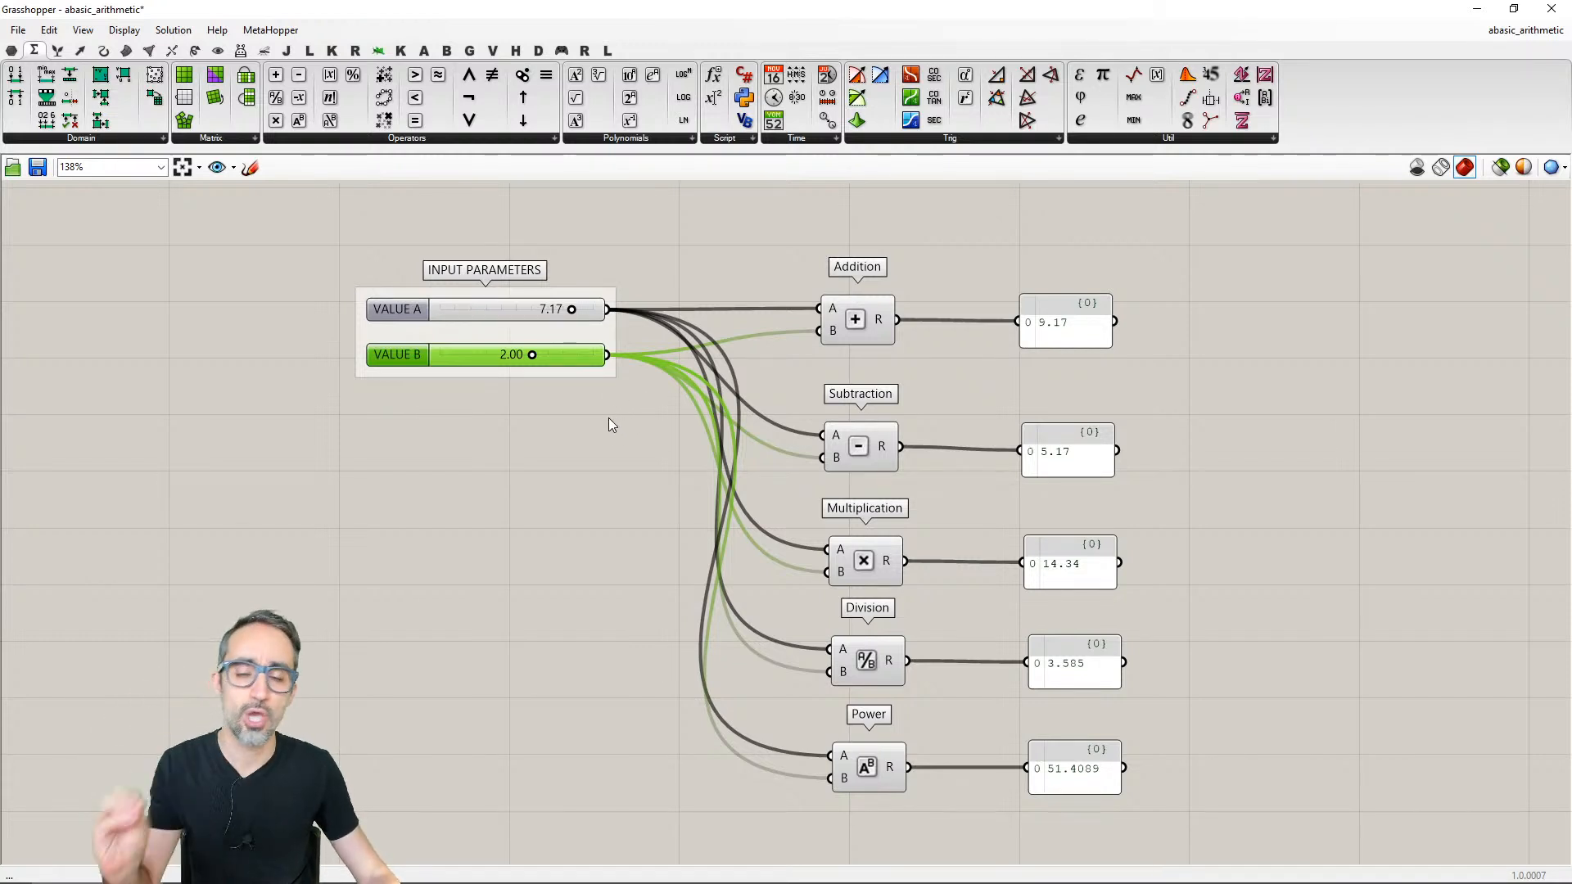
- Try the Blob outline on the INPUT PARAMETERS group and select its VALUE B slider
click(590, 441)
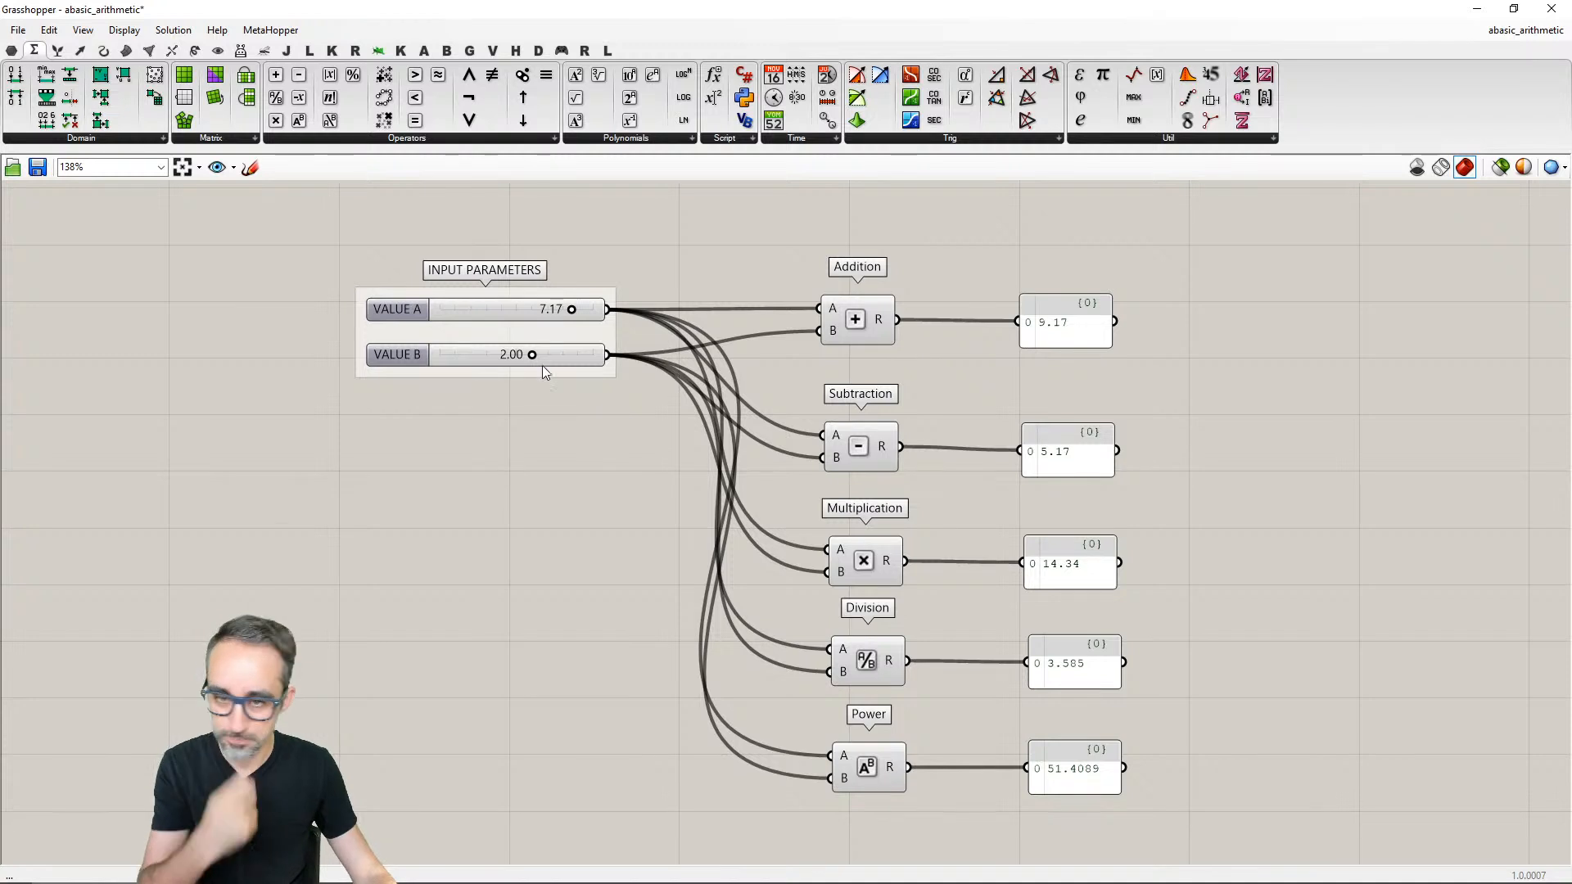
right_click(534, 331)
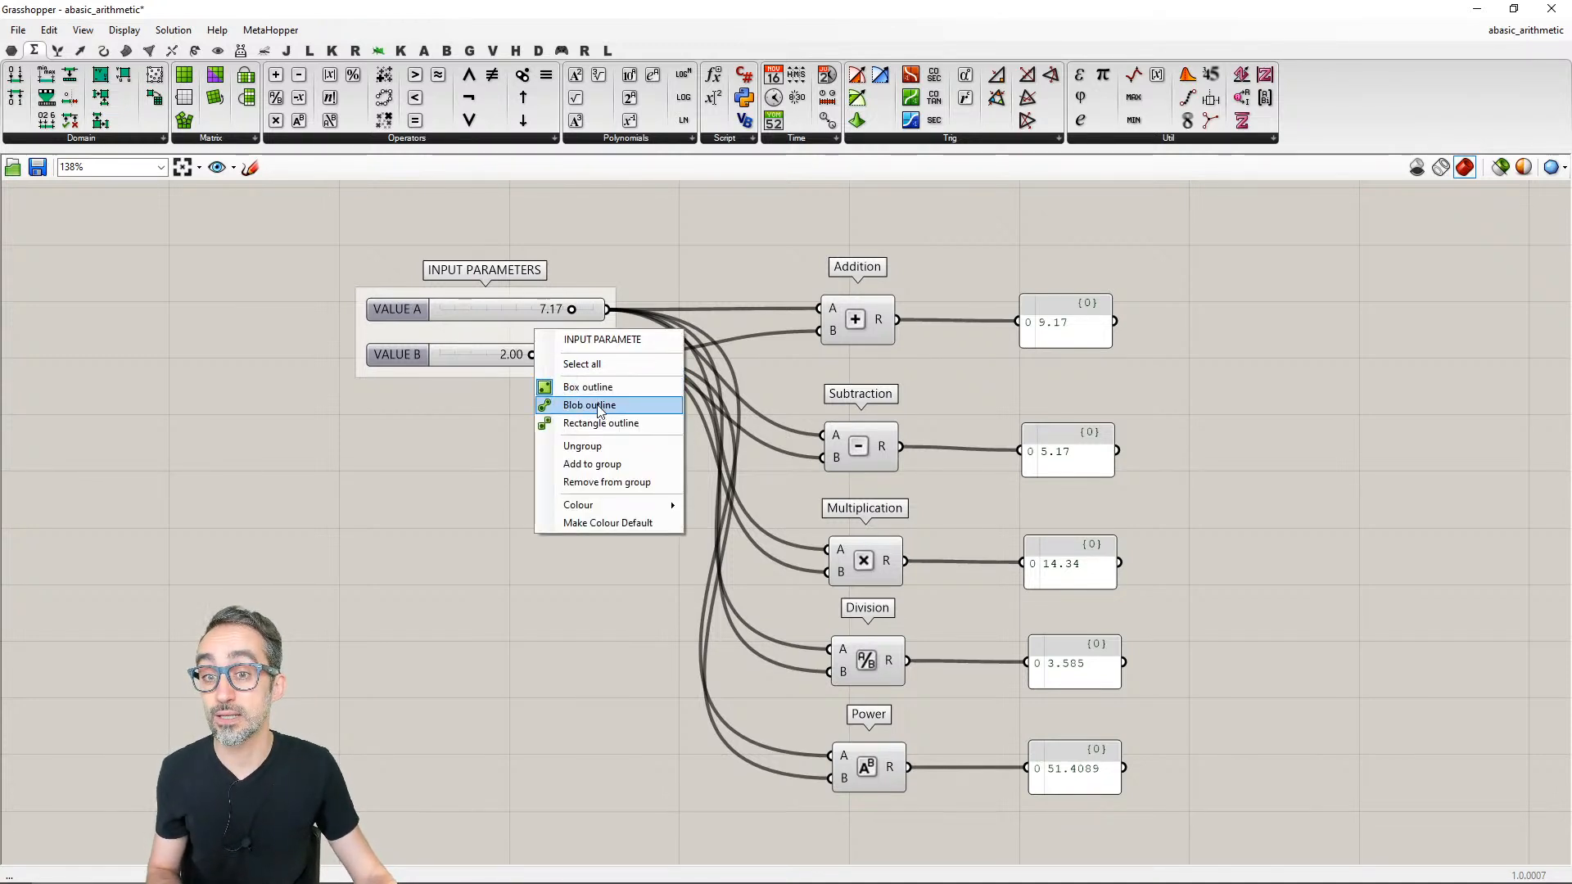
click(597, 405)
click(553, 363)
mouse_move(547, 352)
mouse_down()
mouse_move(232, 537)
mouse_move(421, 597)
mouse_move(365, 560)
mouse_move(335, 475)
mouse_move(547, 343)
mouse_up()
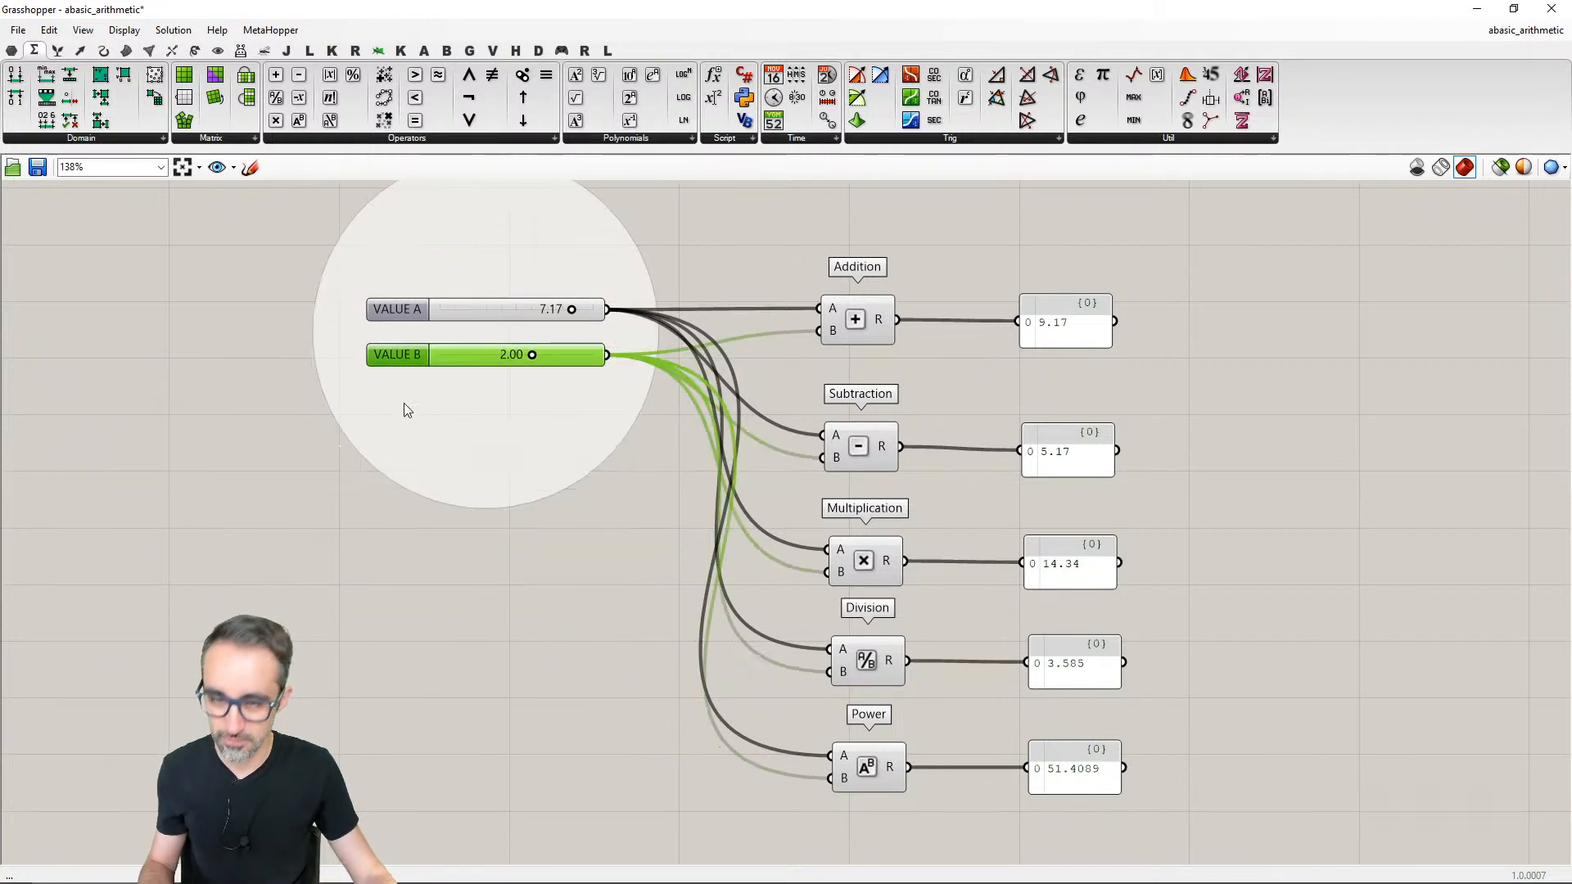
- Try the Rectangle outline on the INPUT PARAMETERS group by moving VALUE B far from VALUE A, and undo the separation
right_click(495, 336)
click(571, 429)
drag(543, 391, 370, 434)
click(318, 455)
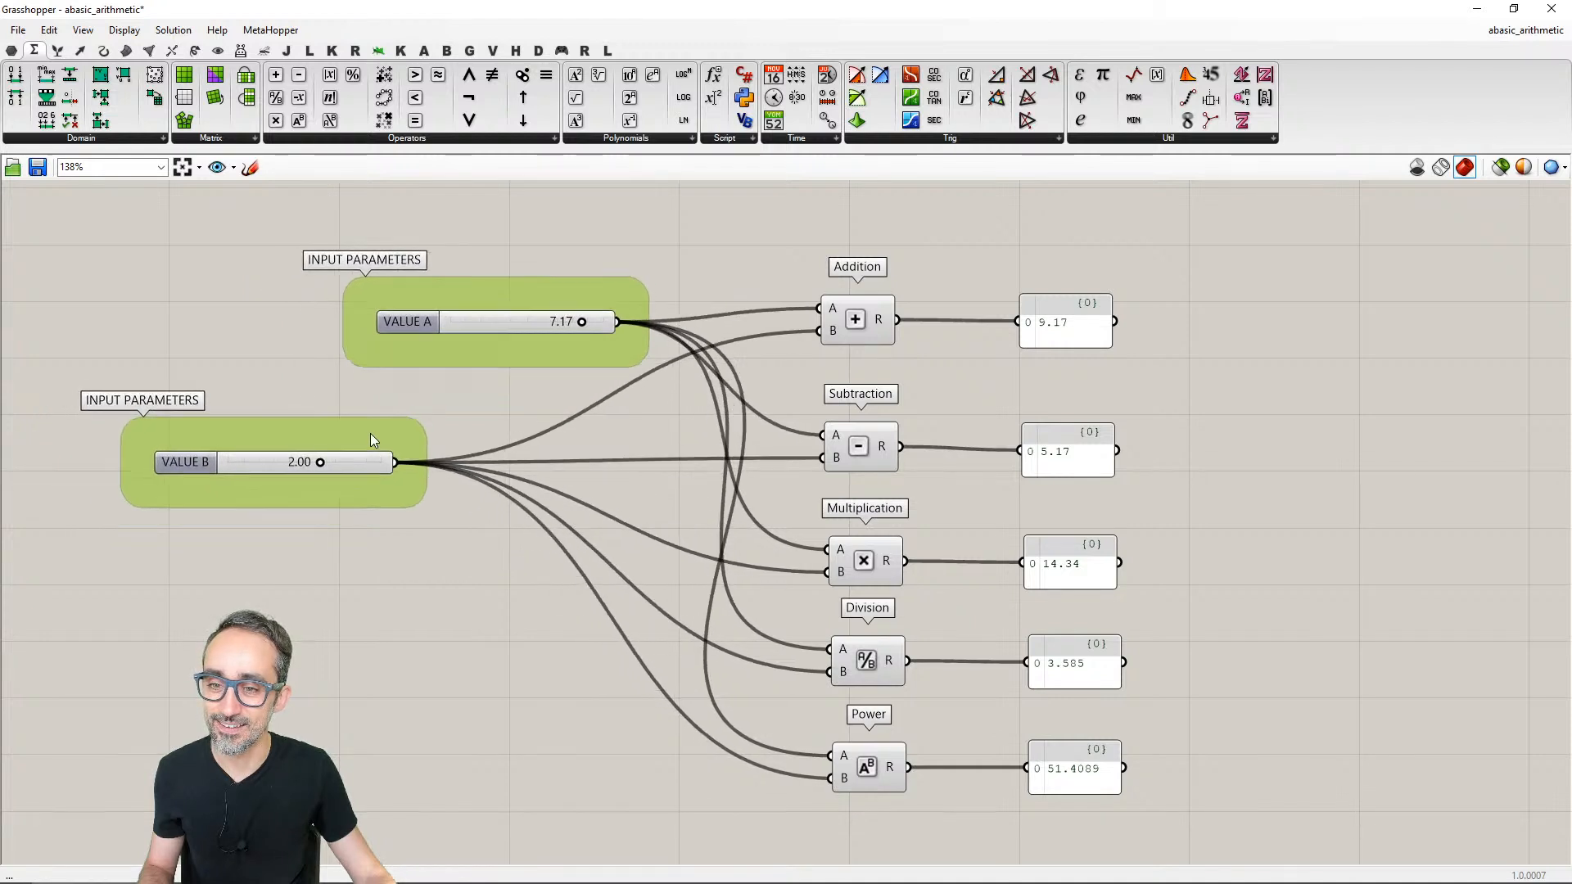
click(407, 516)
key(ctrl+z)
key(ctrl+z)
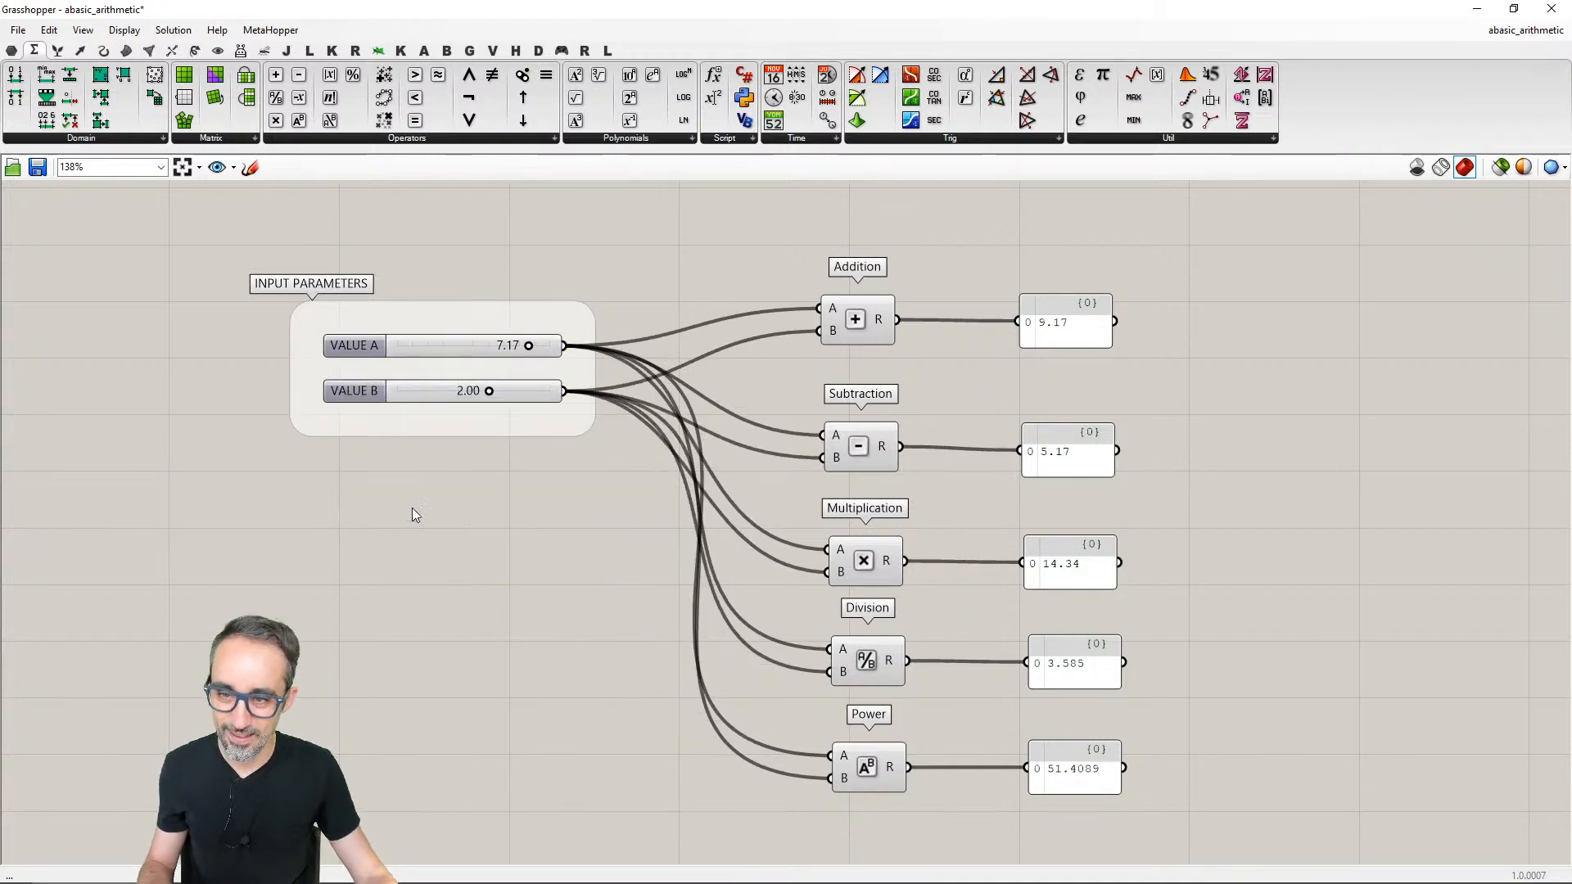
- Set the INPUT PARAMETERS group back to Box outline and move the group slightly up and left
click(446, 317)
double_click(446, 320)
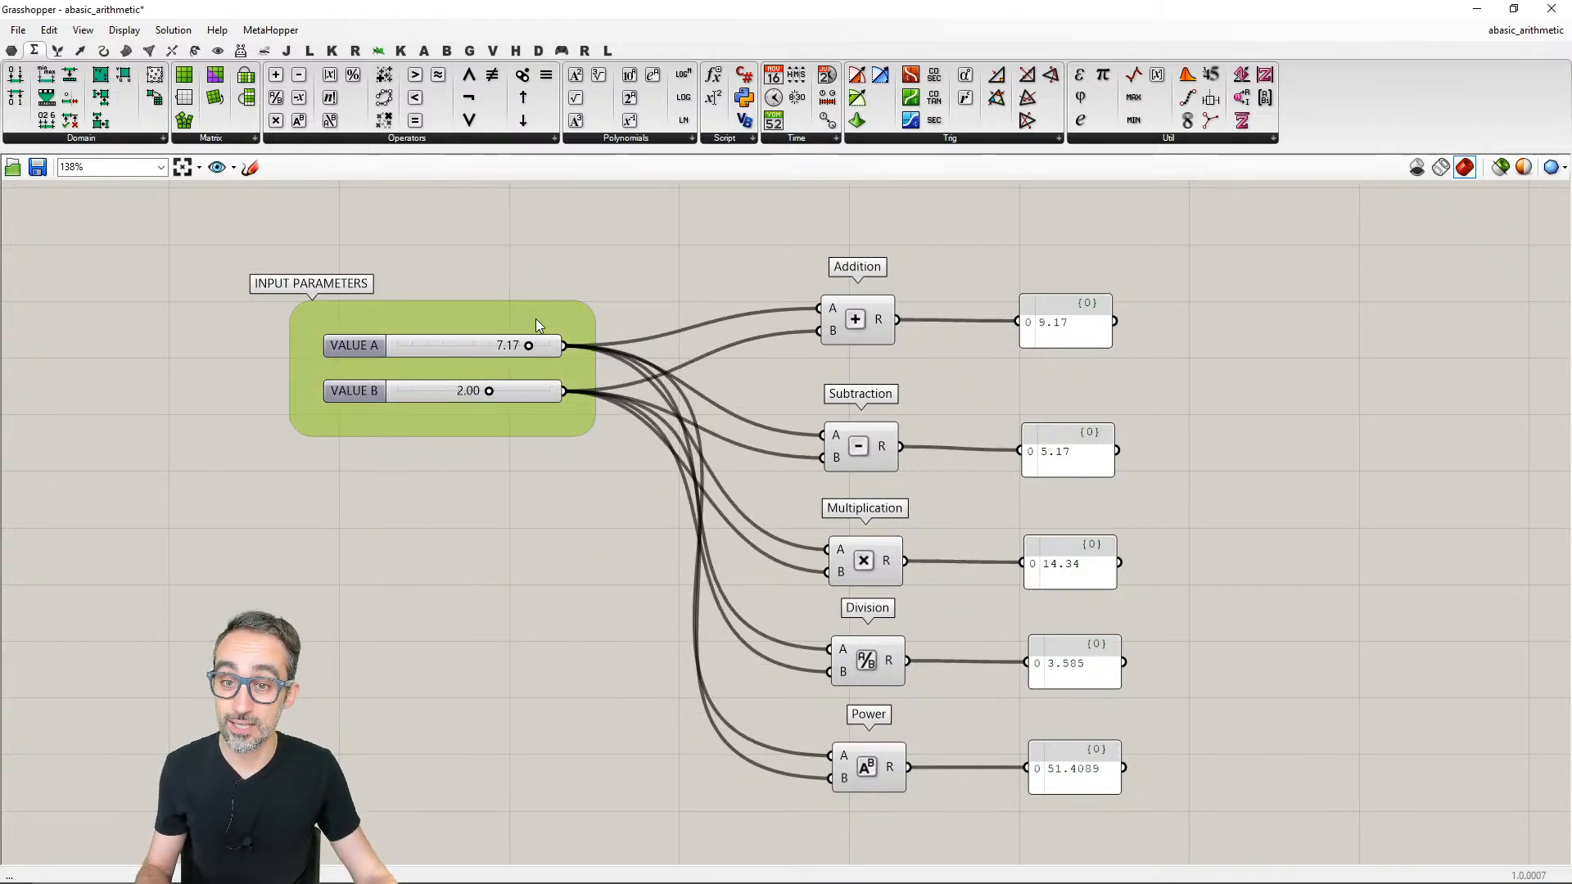
scroll(475, 373, up, 1)
right_click(468, 382)
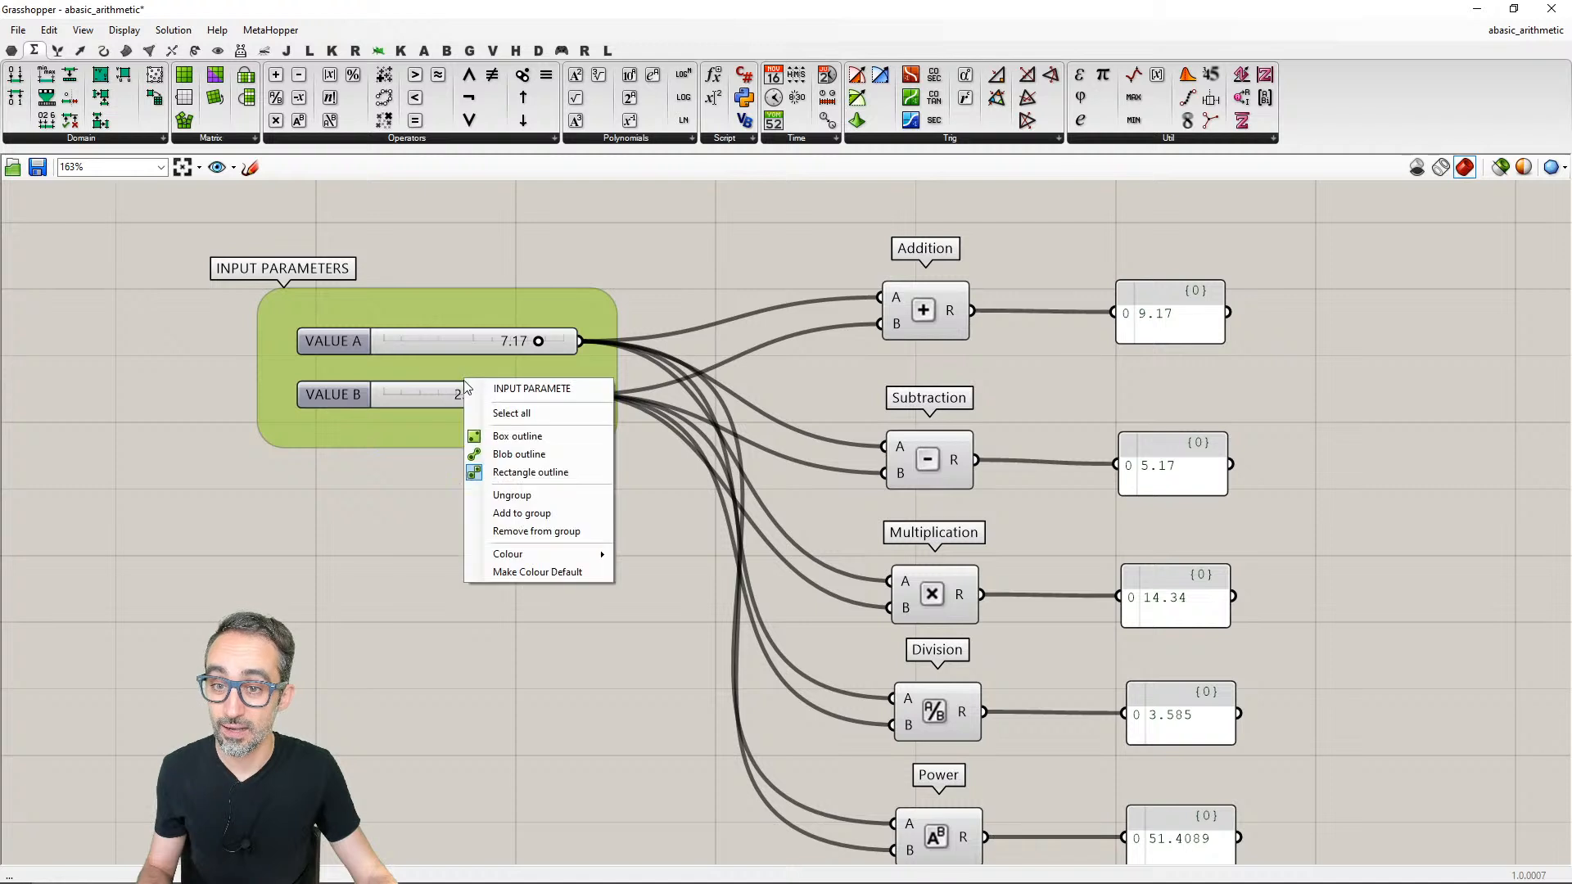
click(506, 434)
scroll(501, 475, down, 1)
right_drag(499, 479, 476, 471)
click(504, 459)
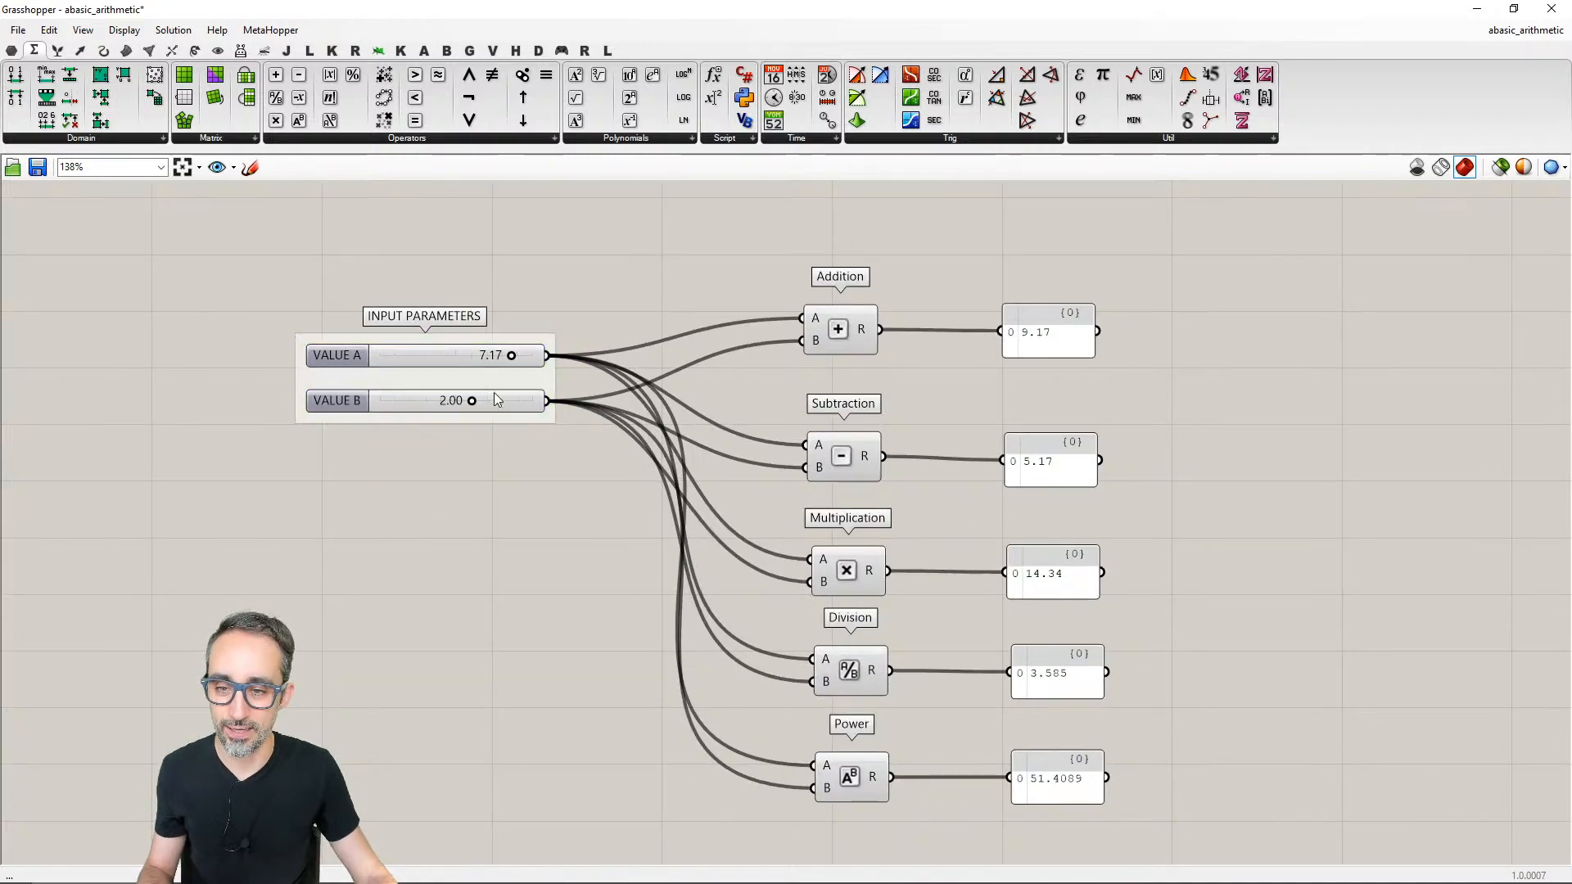
click(488, 399)
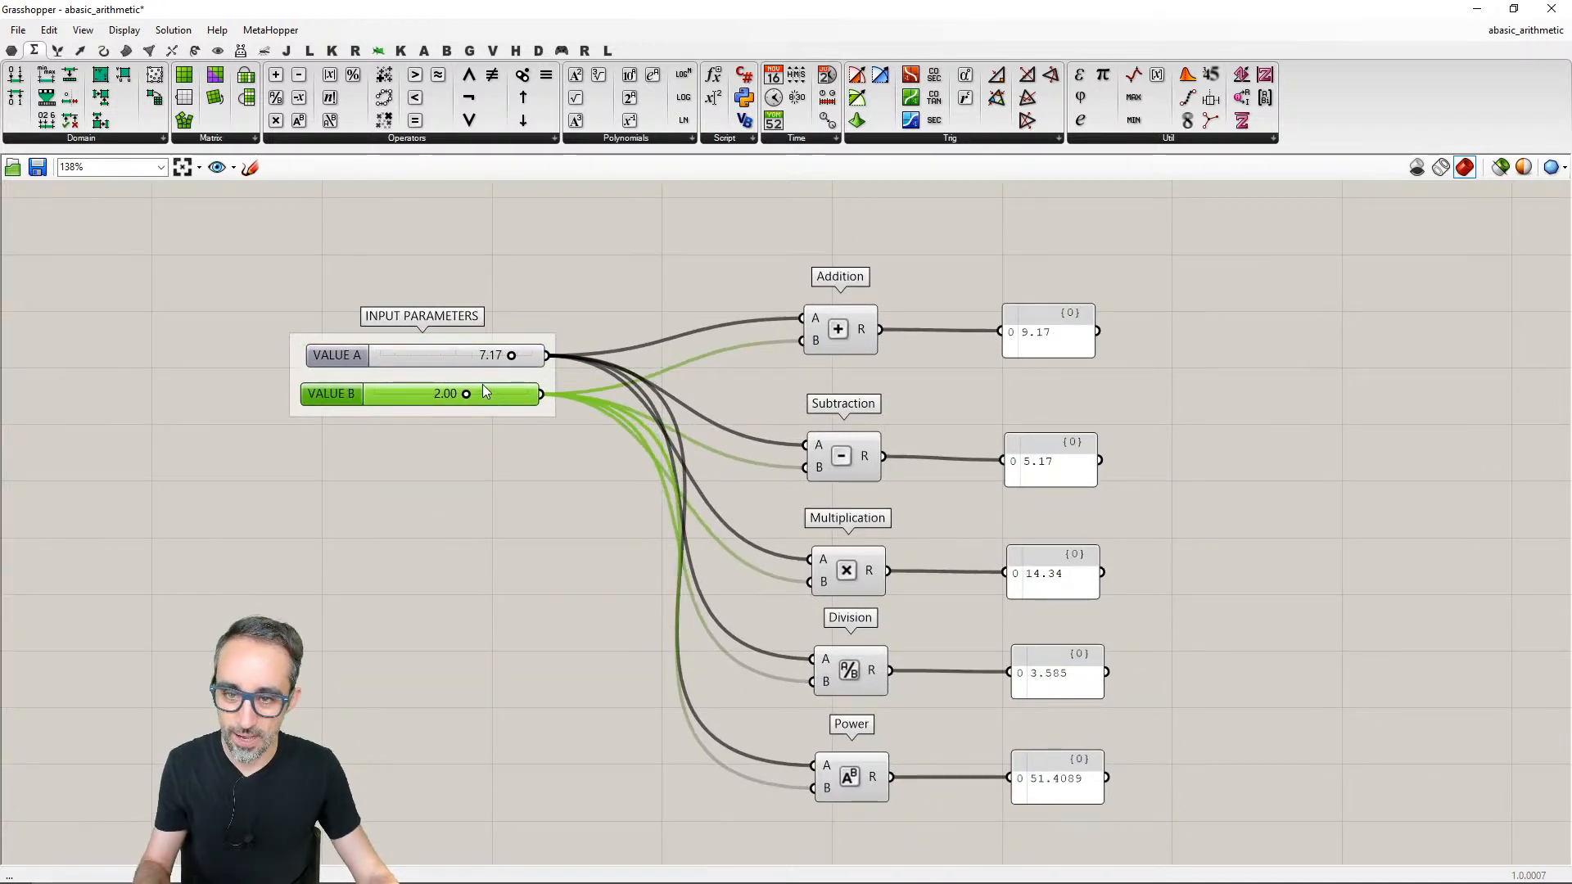
drag(501, 383, 482, 353)
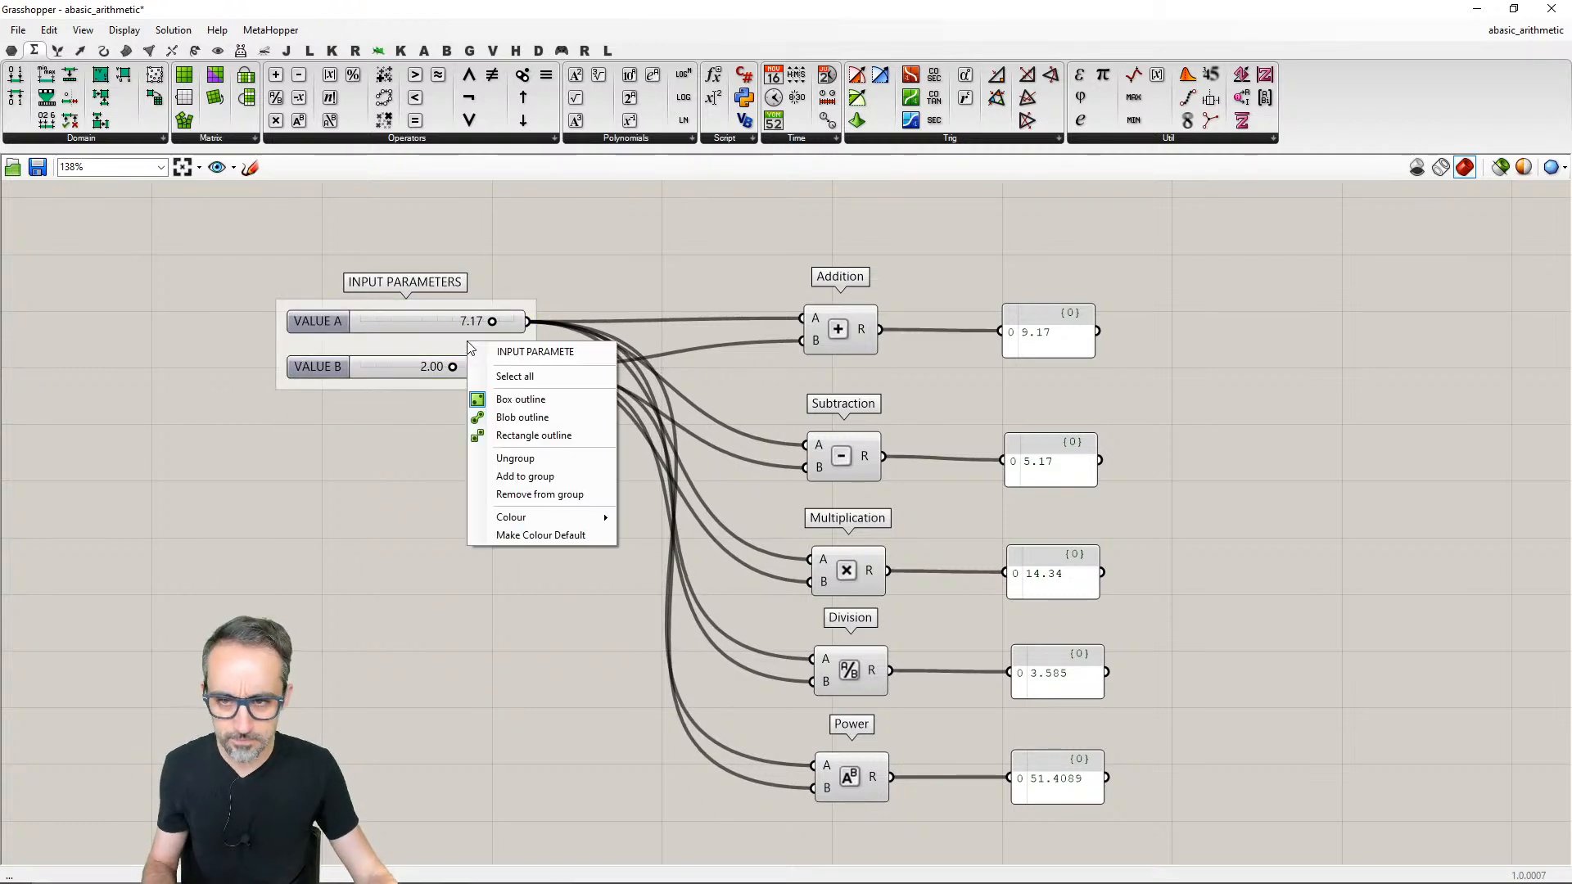
- Colour the INPUT PARAMETERS group red with hue 0°, saturation 91, value 98 and alpha 150
right_click(469, 343)
mouse_move(537, 514)
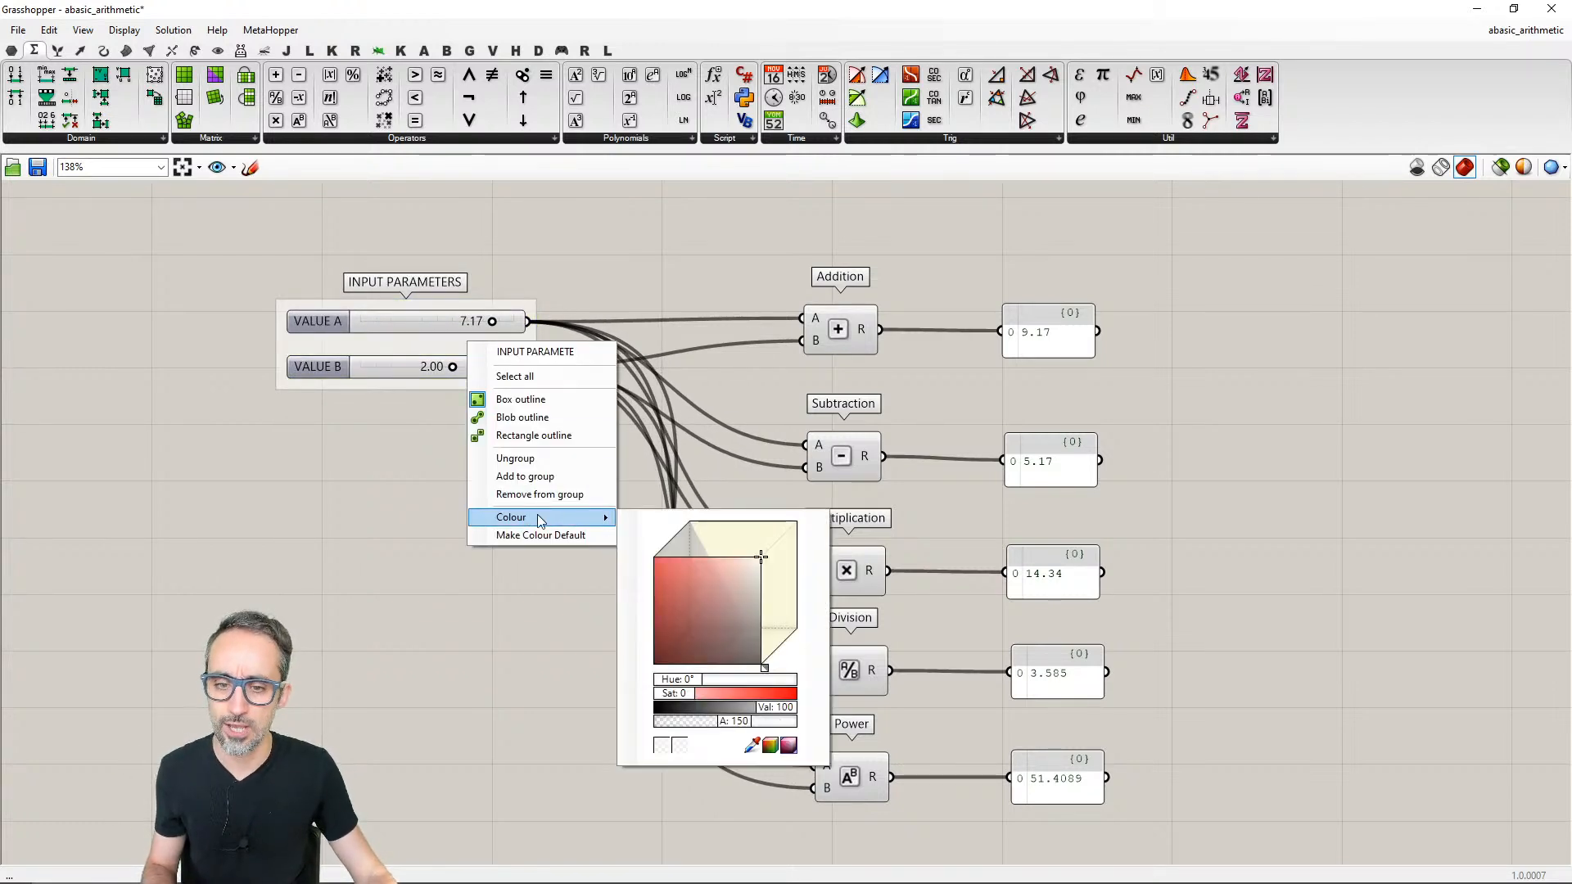
click(726, 565)
drag(714, 566, 661, 559)
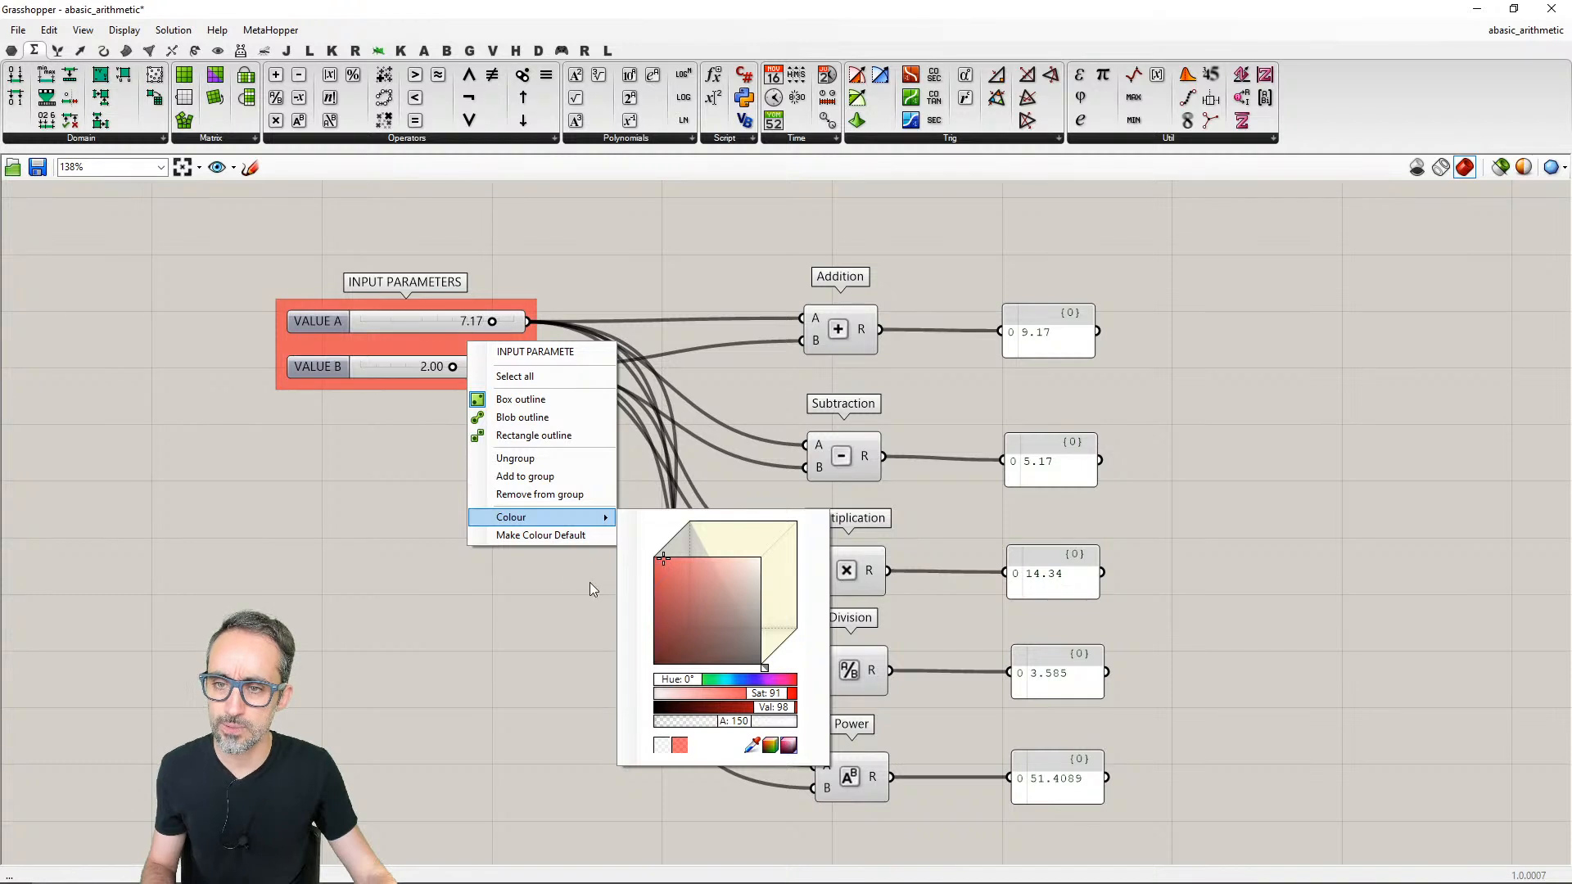
click(456, 632)
- Group the Addition, Subtraction, Multiplication, Division and Power components fed by VALUE A and VALUE B
scroll(446, 562, down, 2)
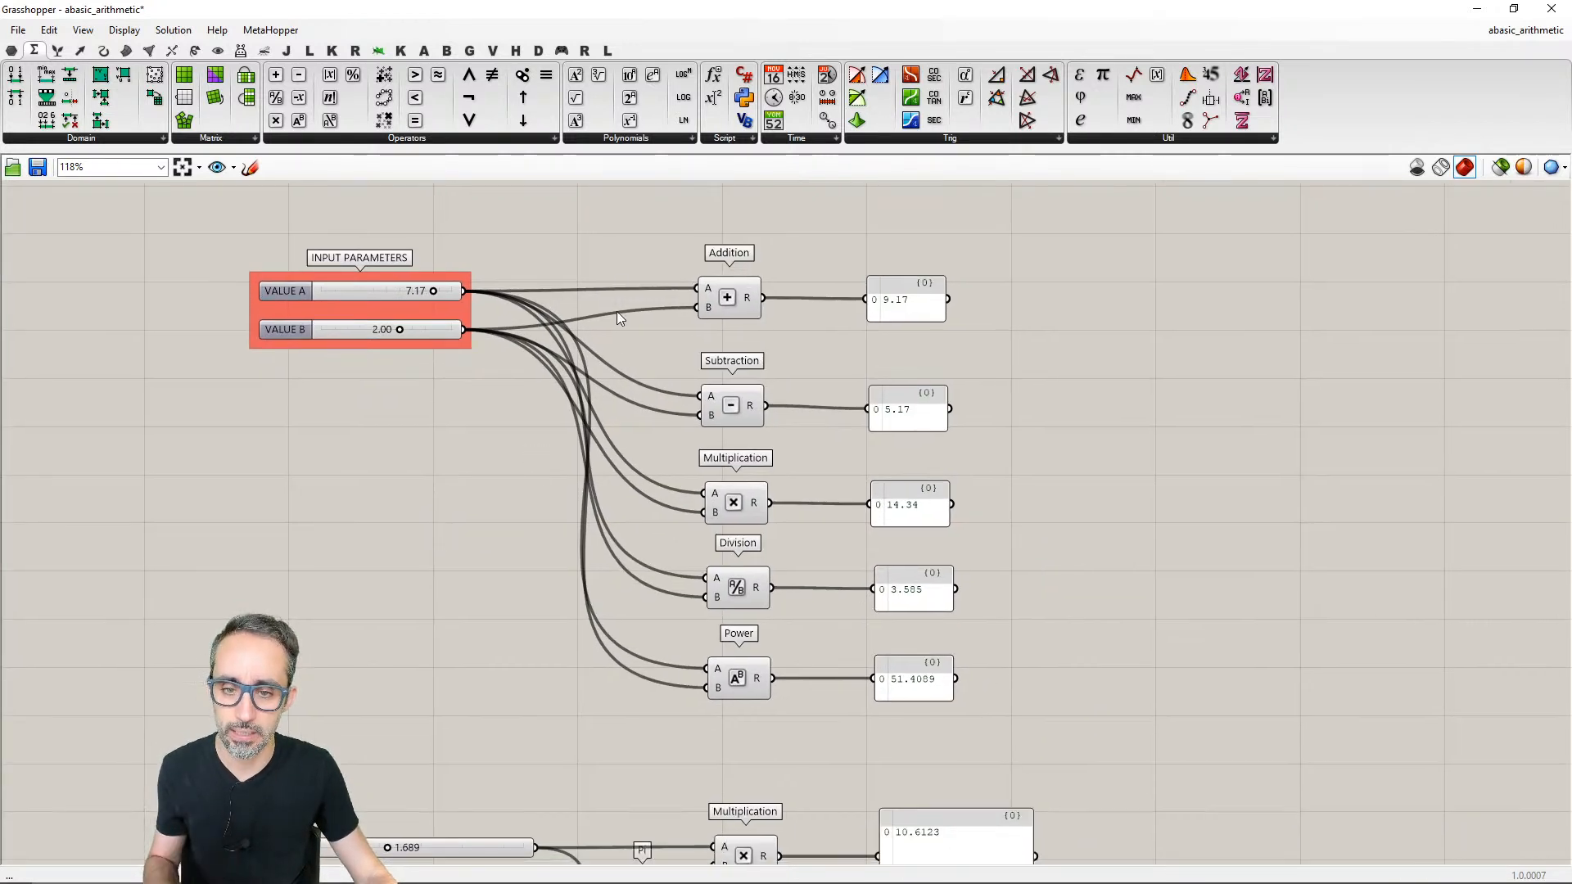
drag(630, 249, 817, 735)
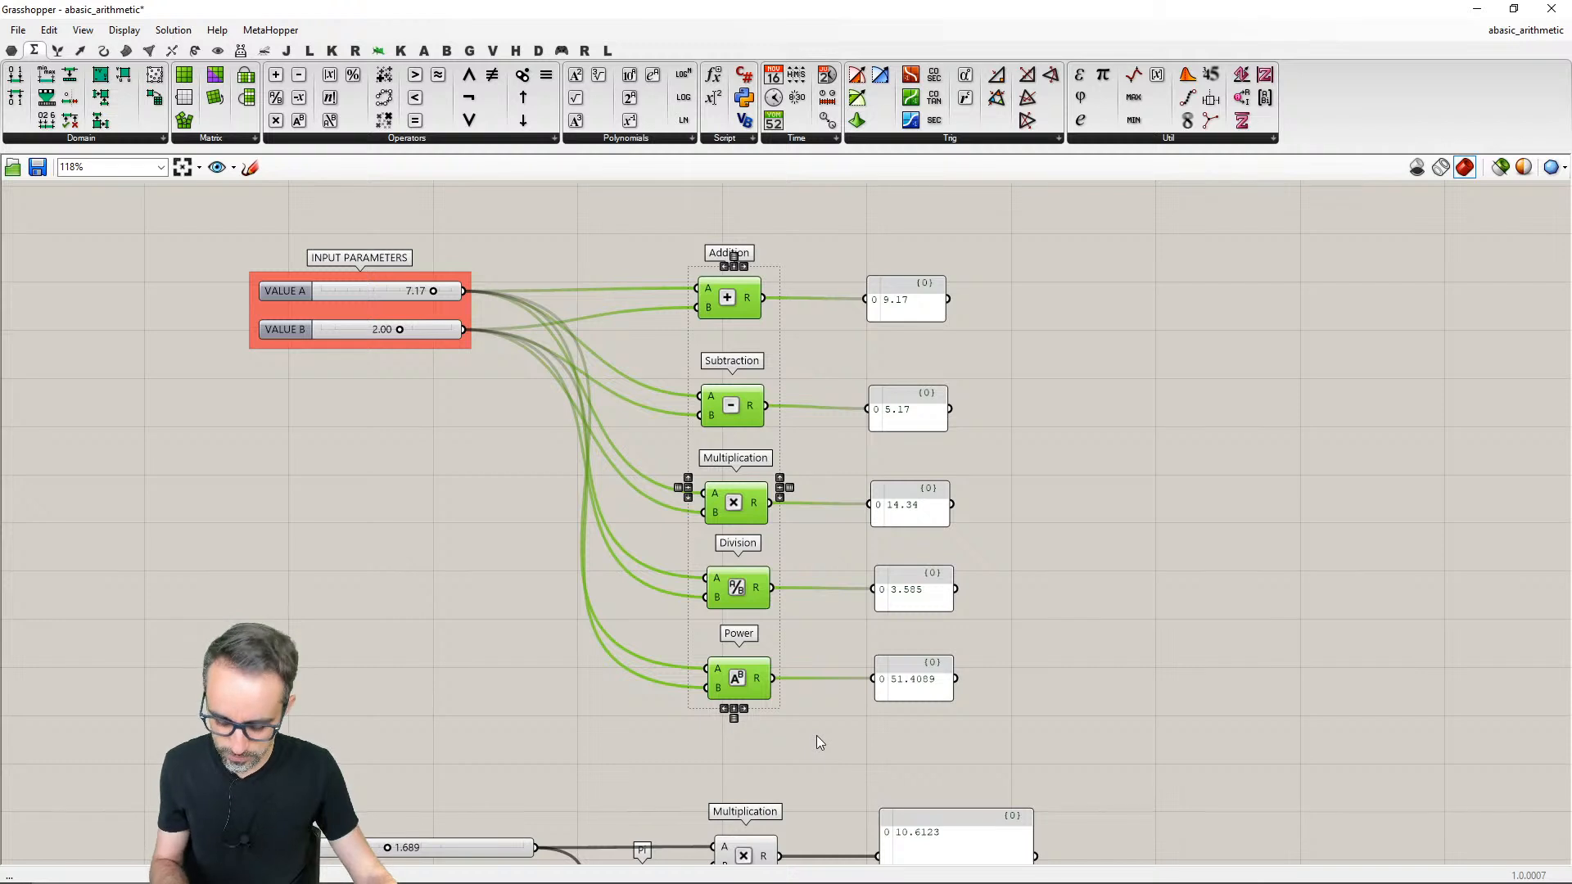
key(ctrl+g)
click(814, 722)
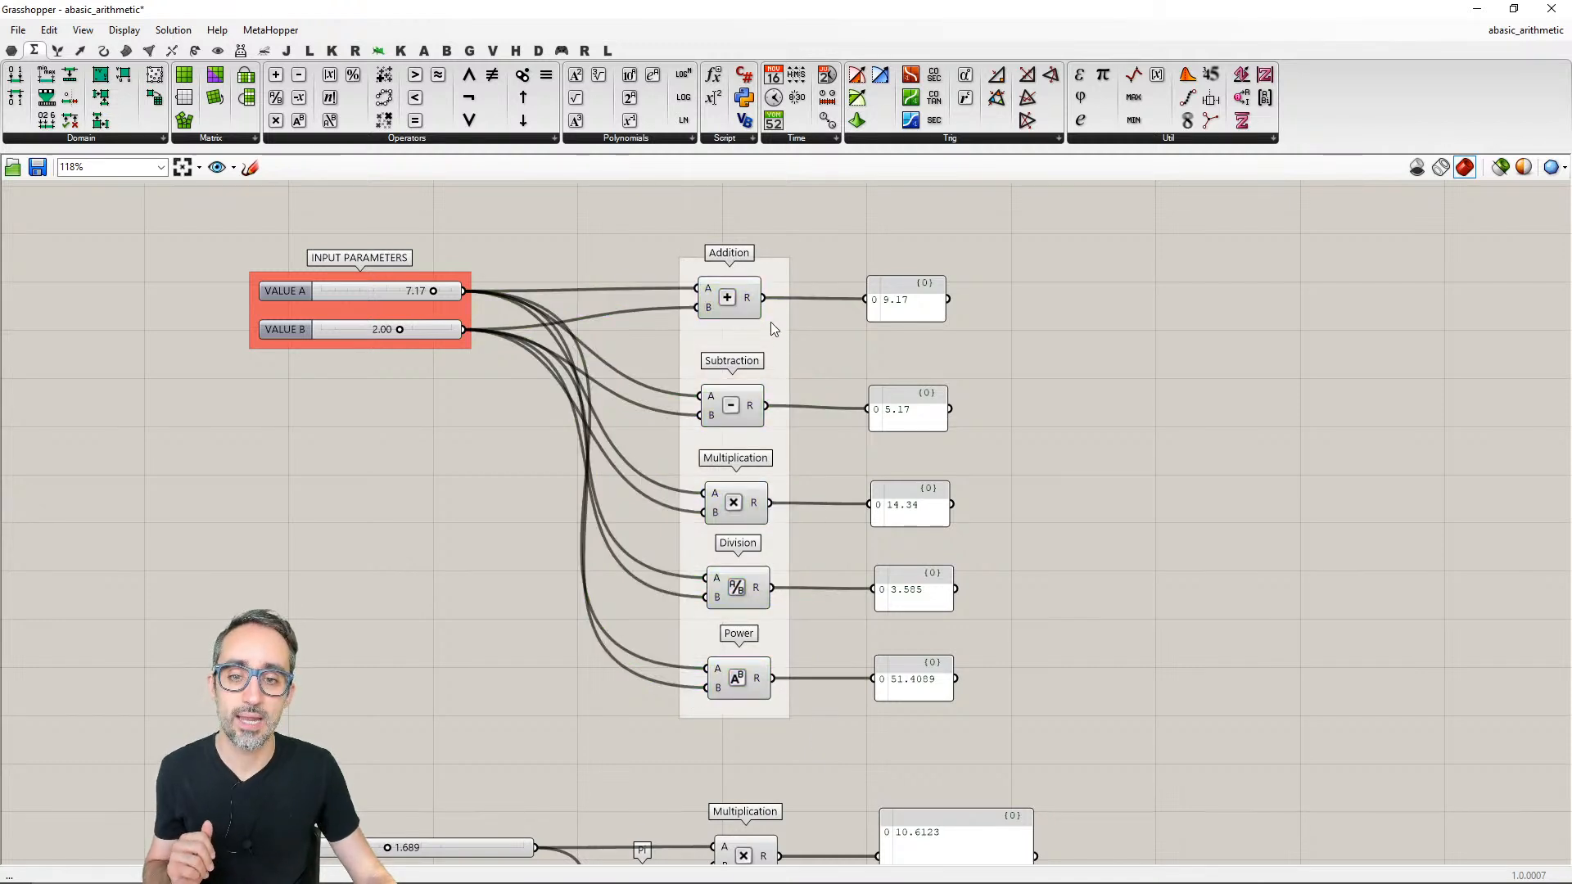
middle_click(745, 410)
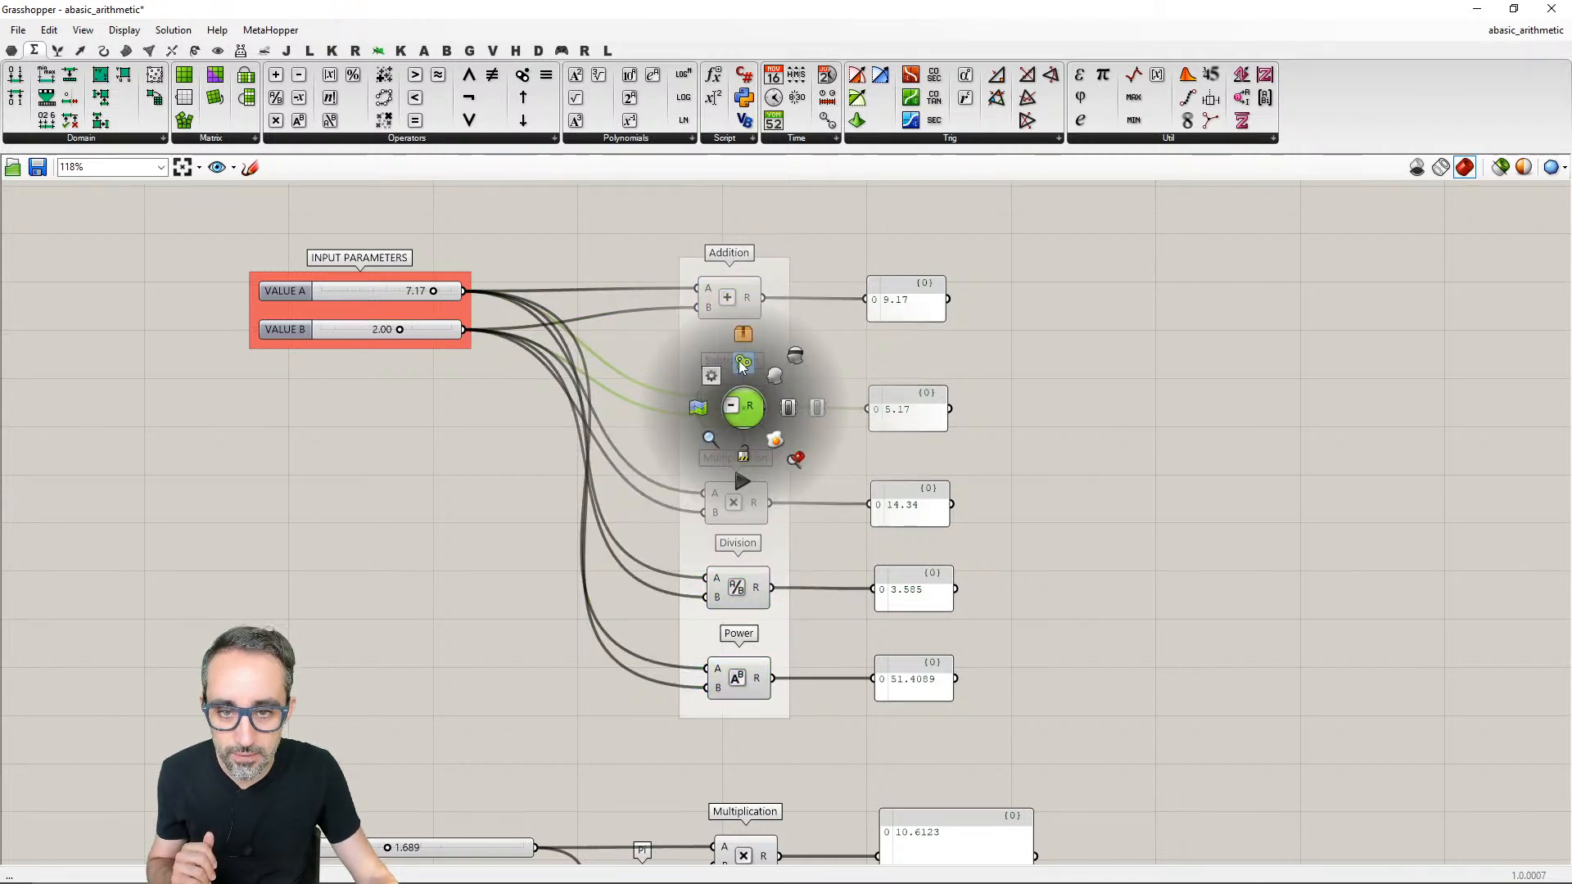
- Colour the group around the Addition, Subtraction, Multiplication, Division and Power components pale green
drag(807, 230, 809, 461)
drag(667, 240, 806, 739)
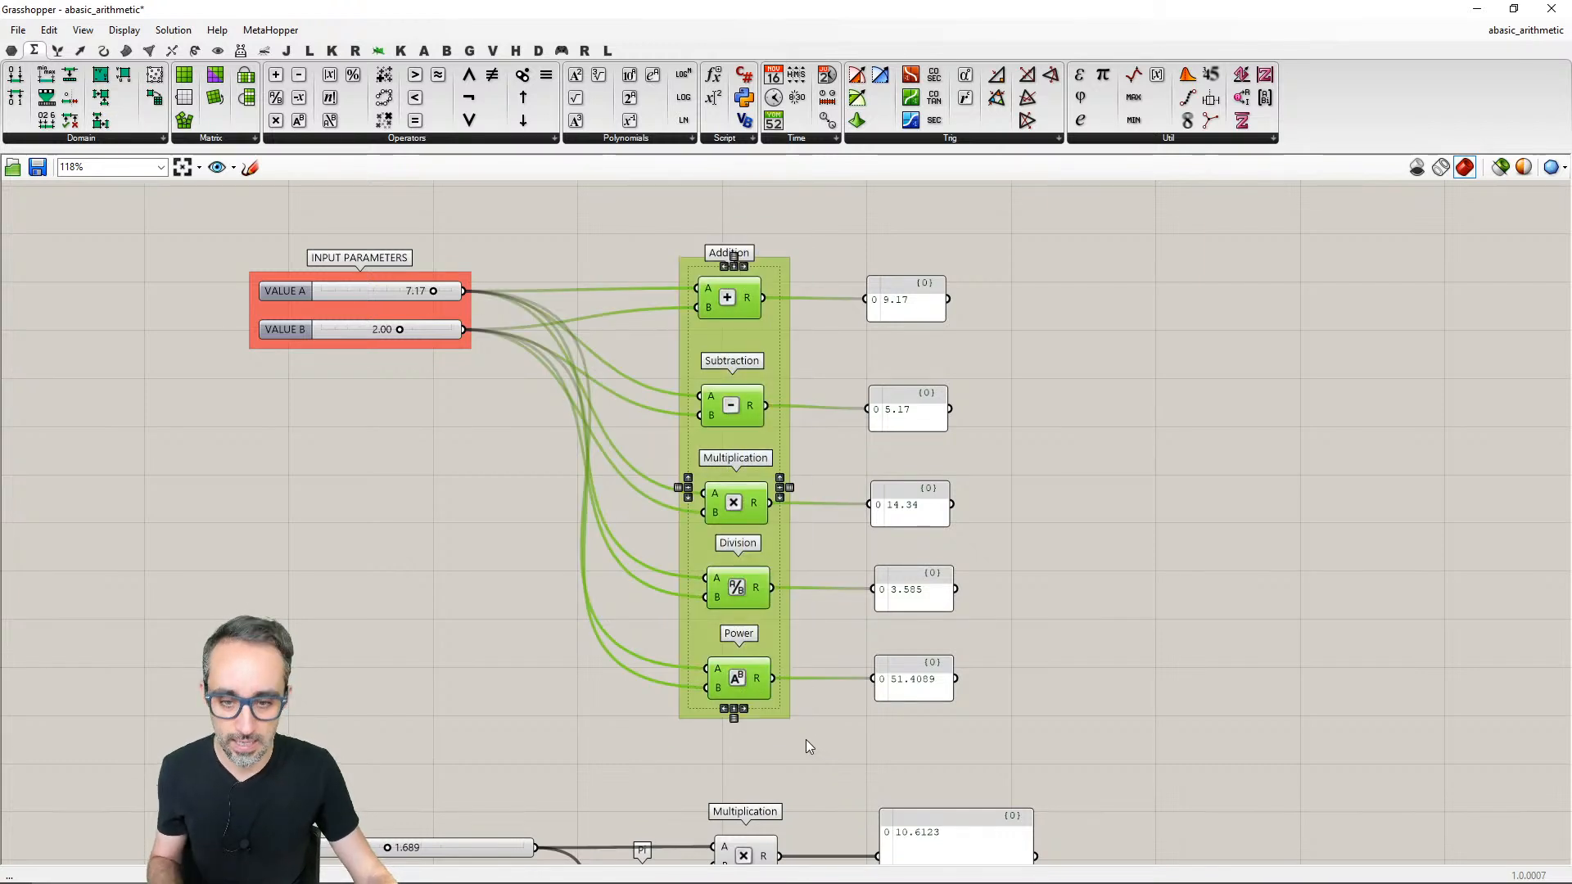
click(947, 726)
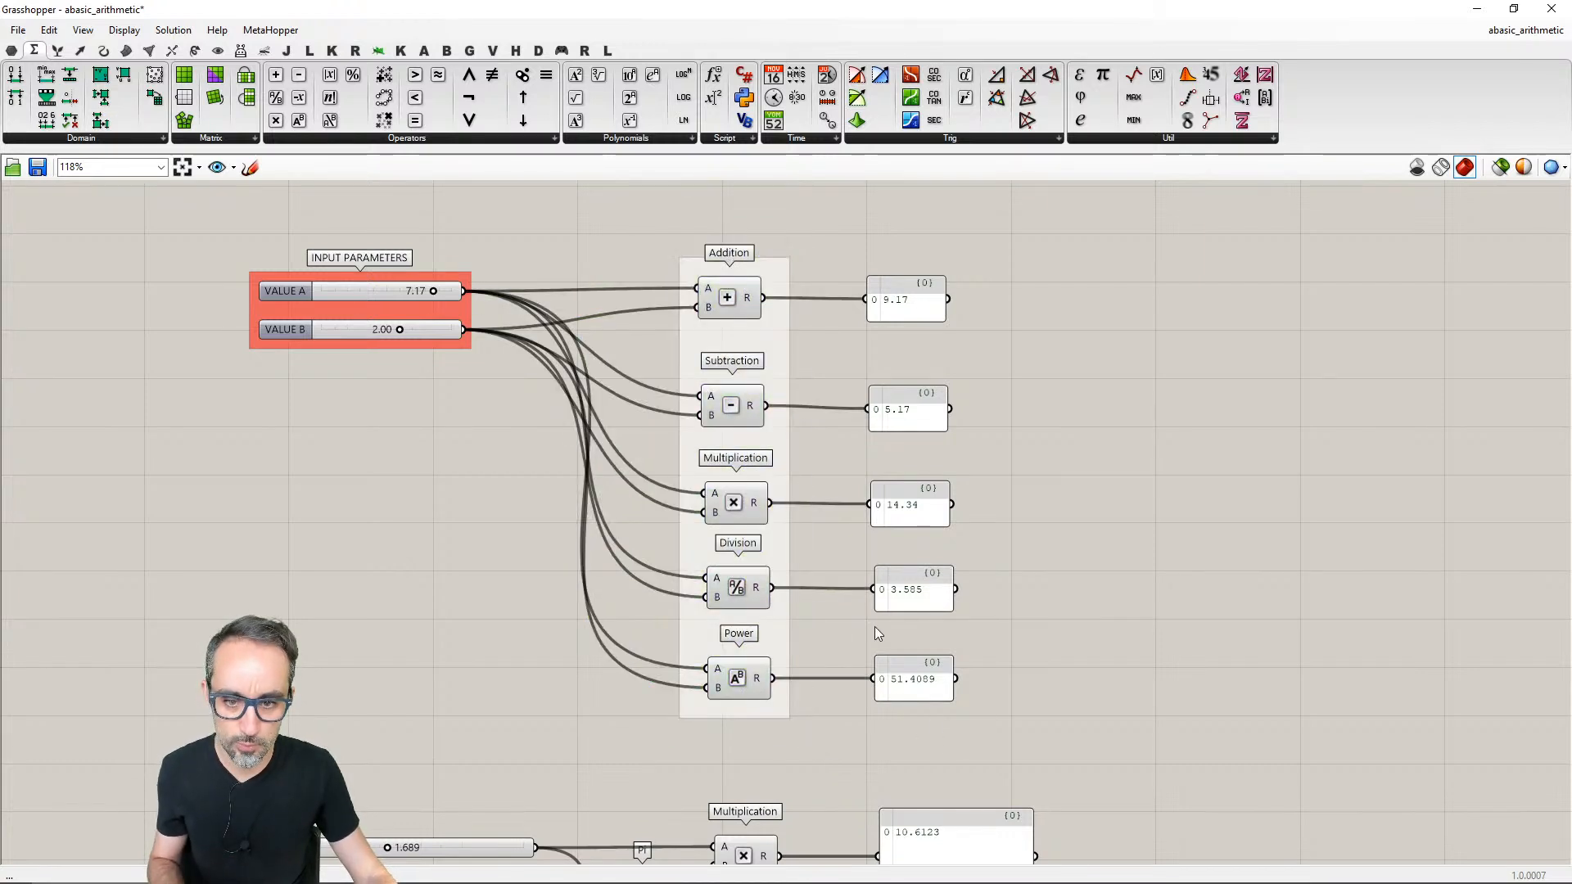
right_click(754, 444)
mouse_move(872, 624)
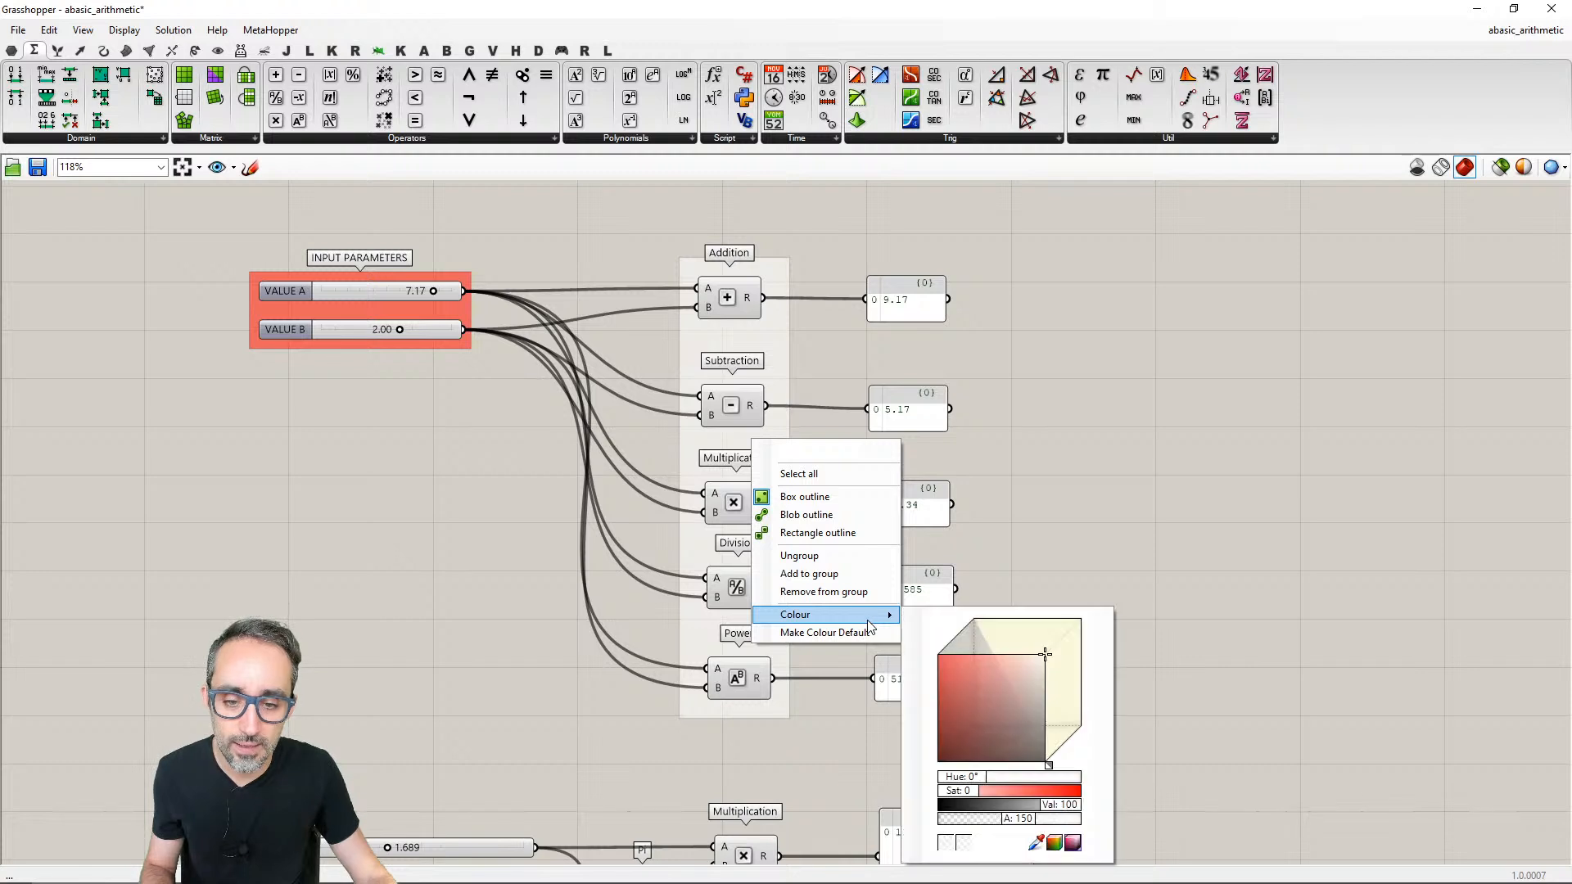
click(1022, 671)
drag(981, 776, 1007, 775)
click(824, 254)
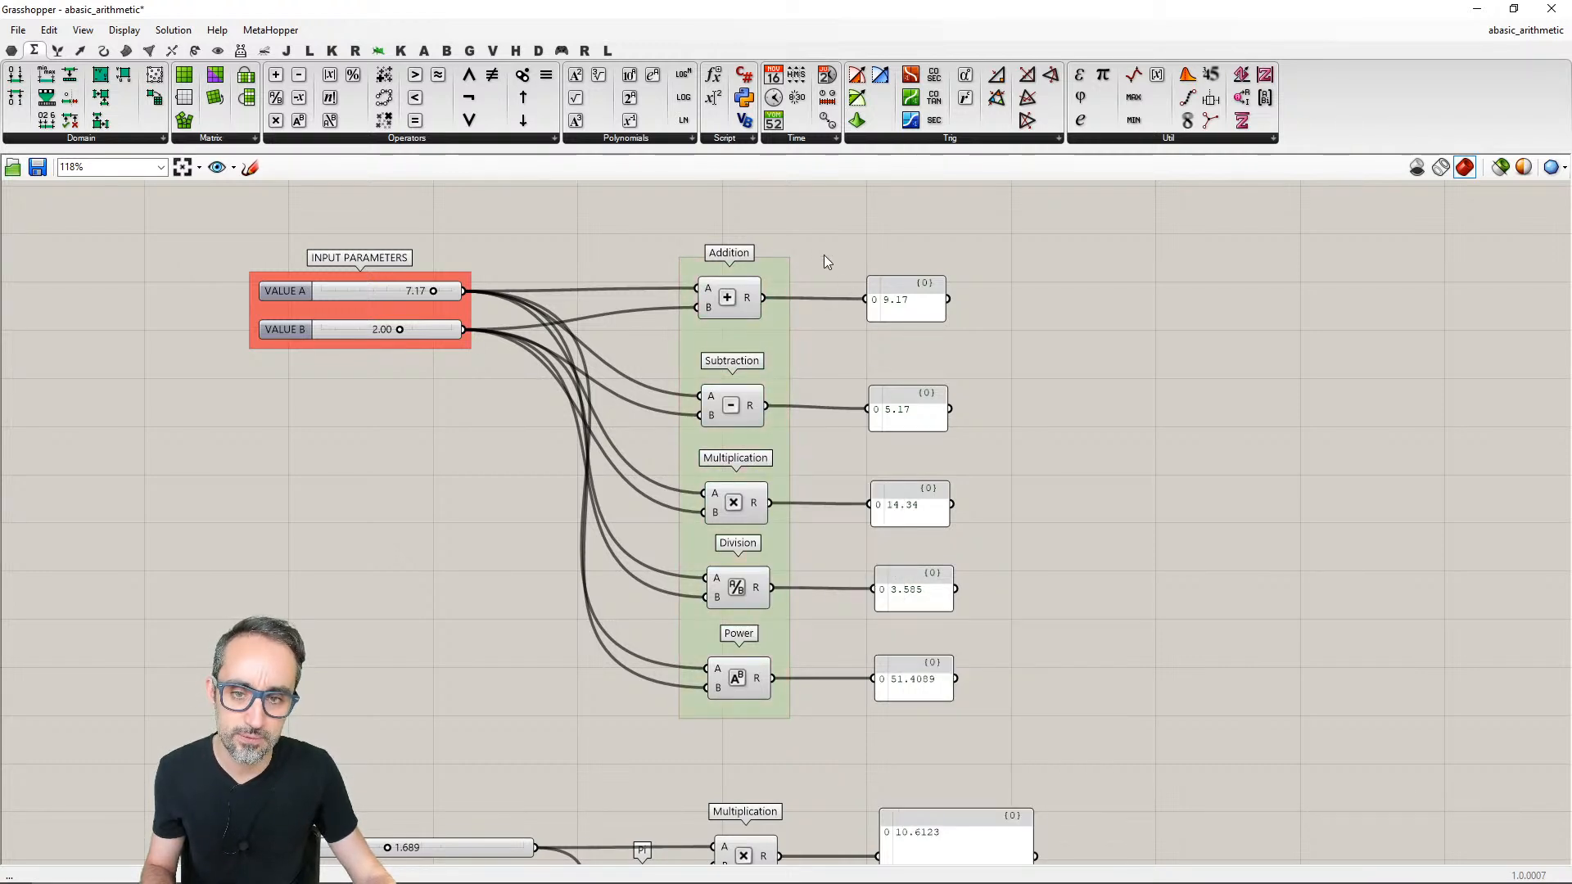
- Name the green group MAIN OPERATIONS and nudge its Addition component slightly right and down
right_click(776, 275)
text(ma)
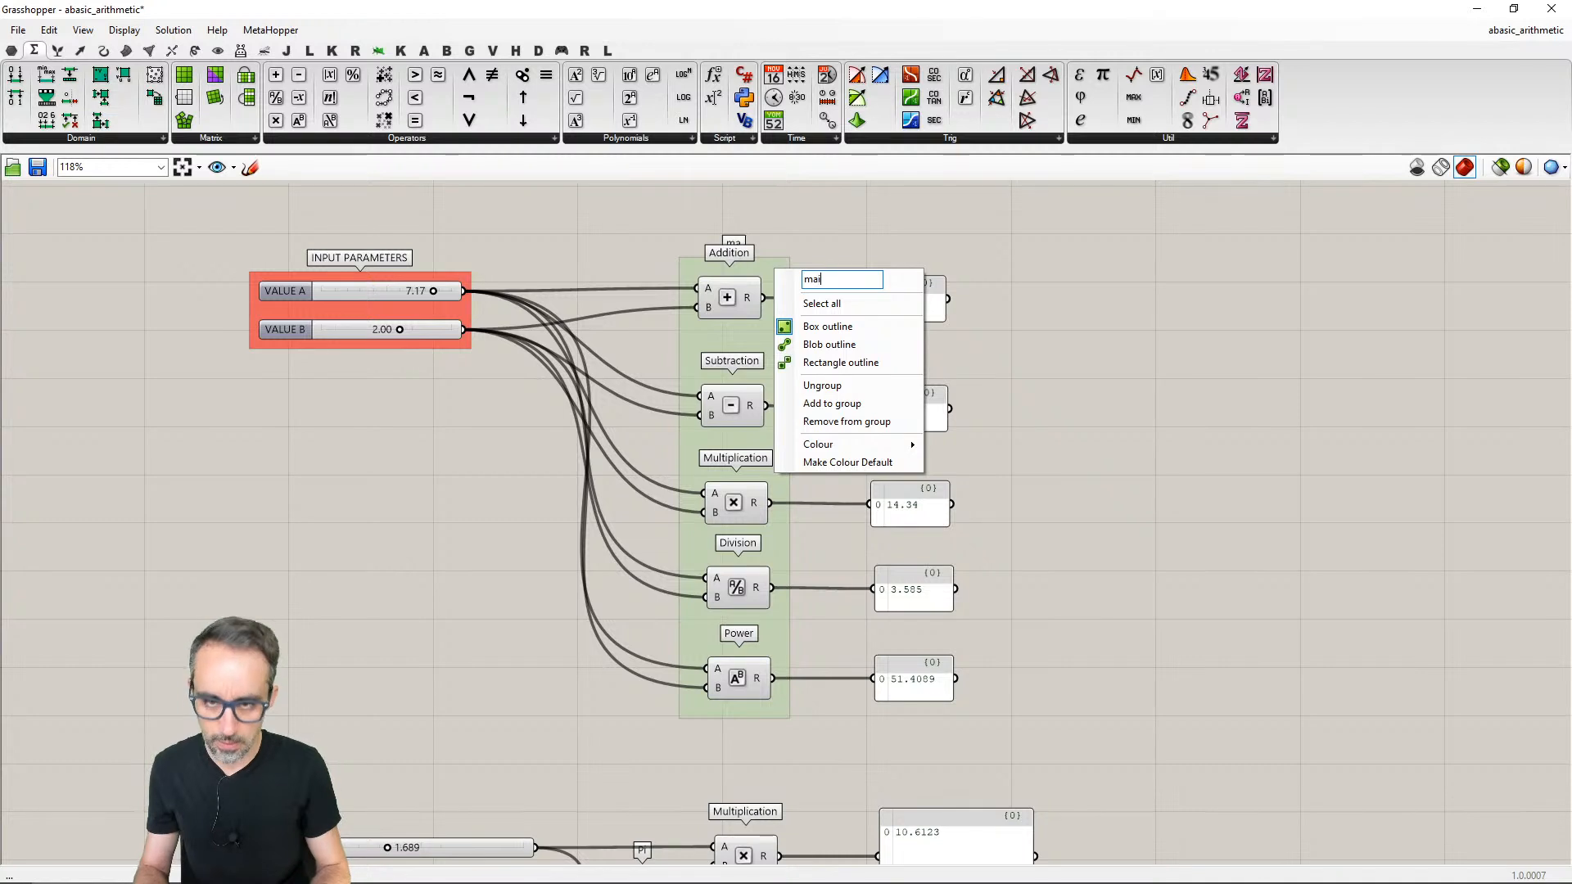
key(BackSpace)
key(BackSpace)
text(MAIN)
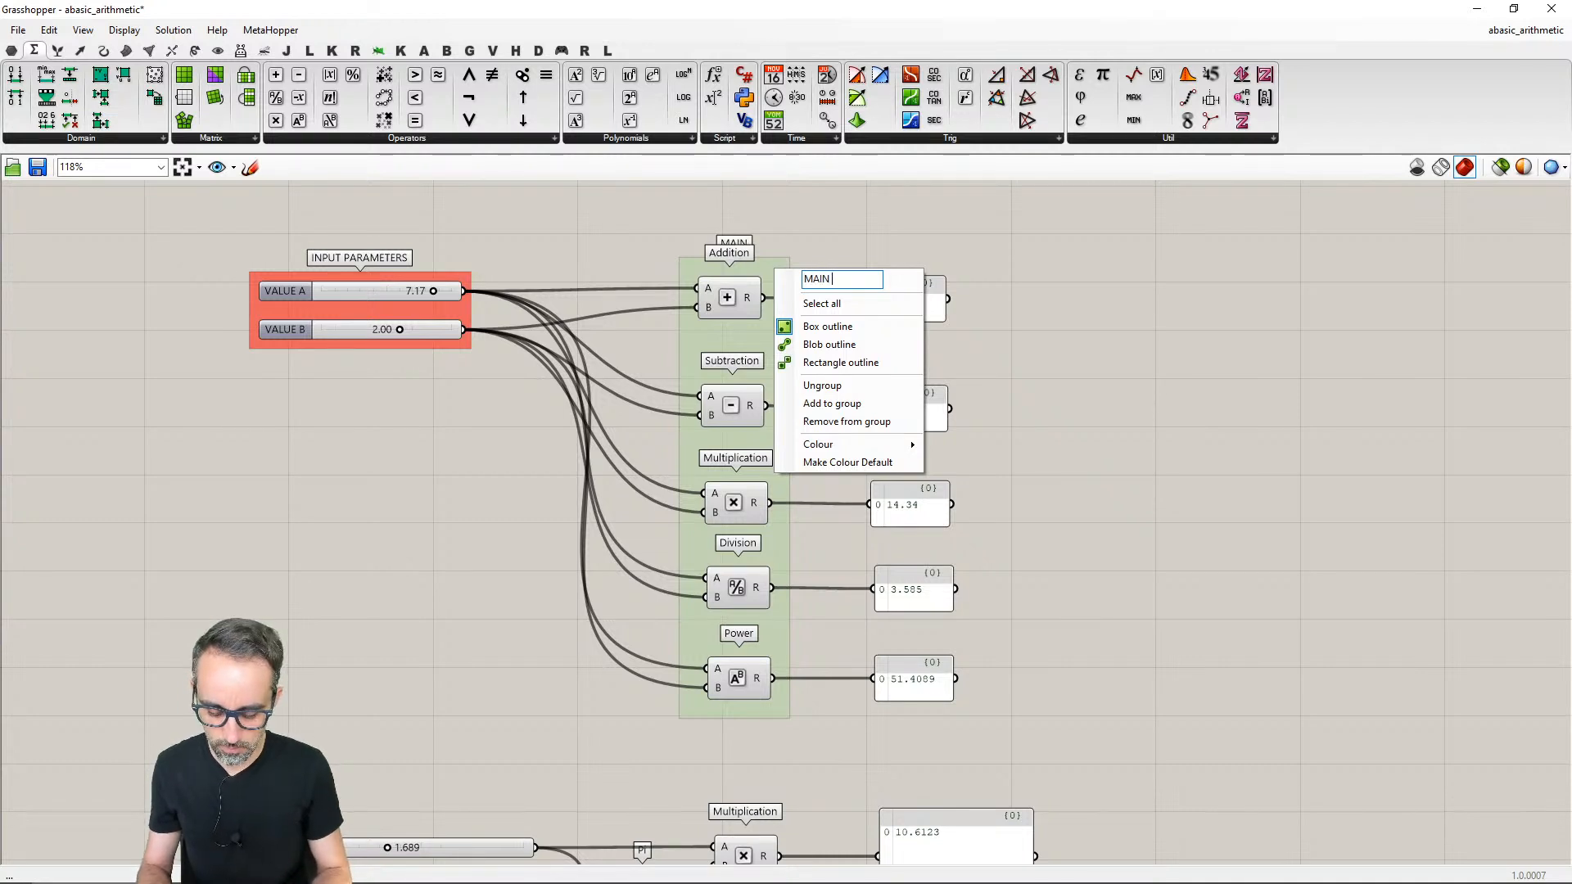
text( OPERATIONS)
key(Return)
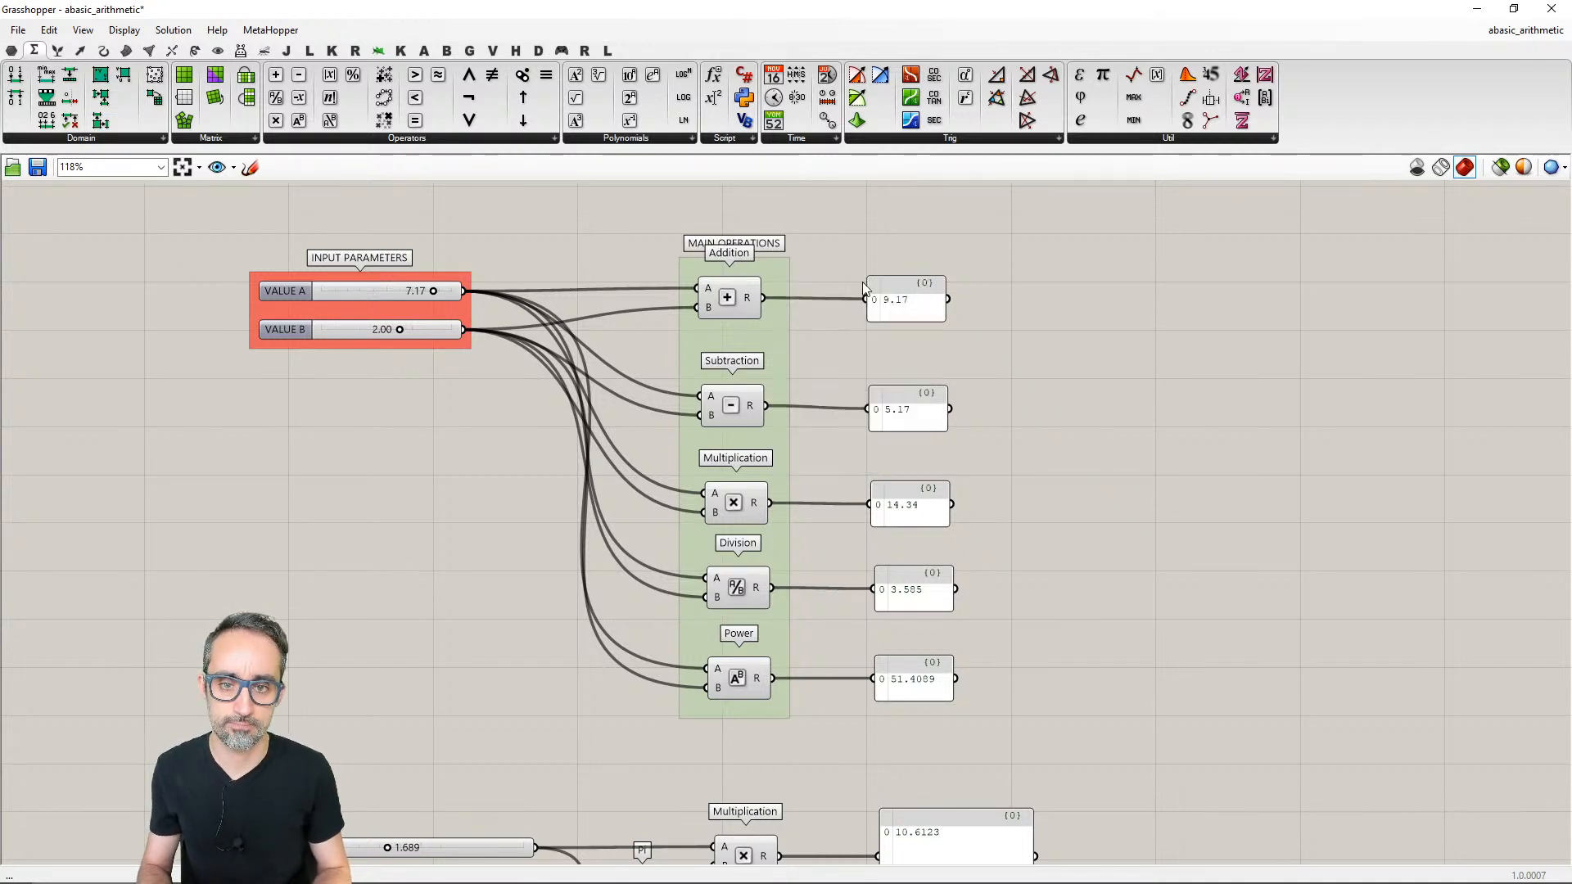
mouse_move(738, 304)
mouse_down()
mouse_move(766, 305)
mouse_move(742, 302)
mouse_up()
click(822, 337)
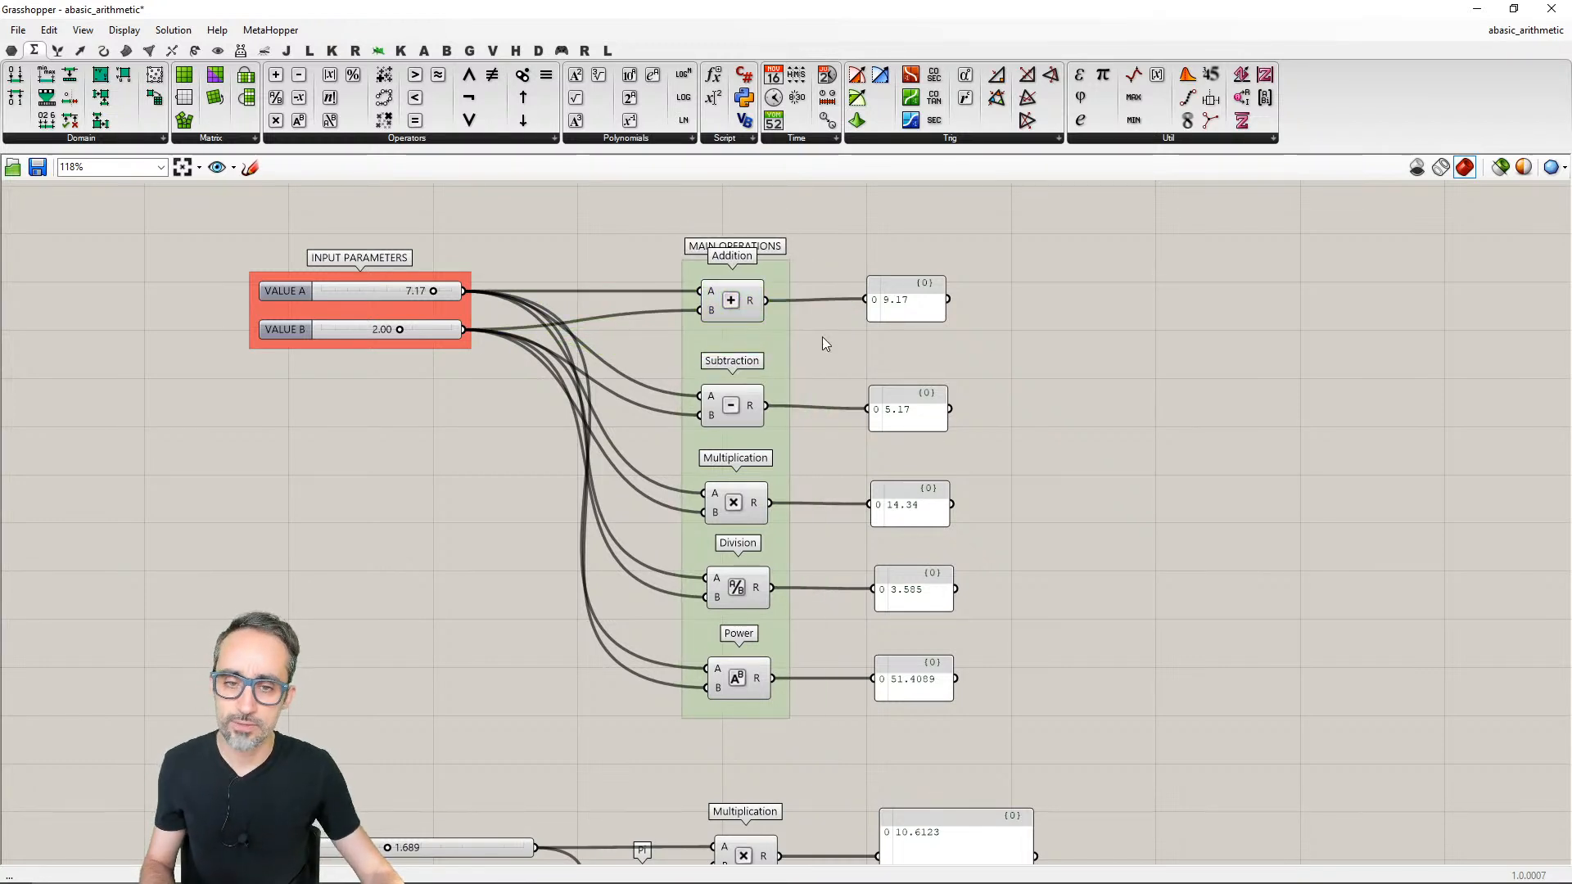
- Group the five result panels of the arithmetic components and move the group slightly right
drag(846, 249, 1055, 740)
key(ctrl+g)
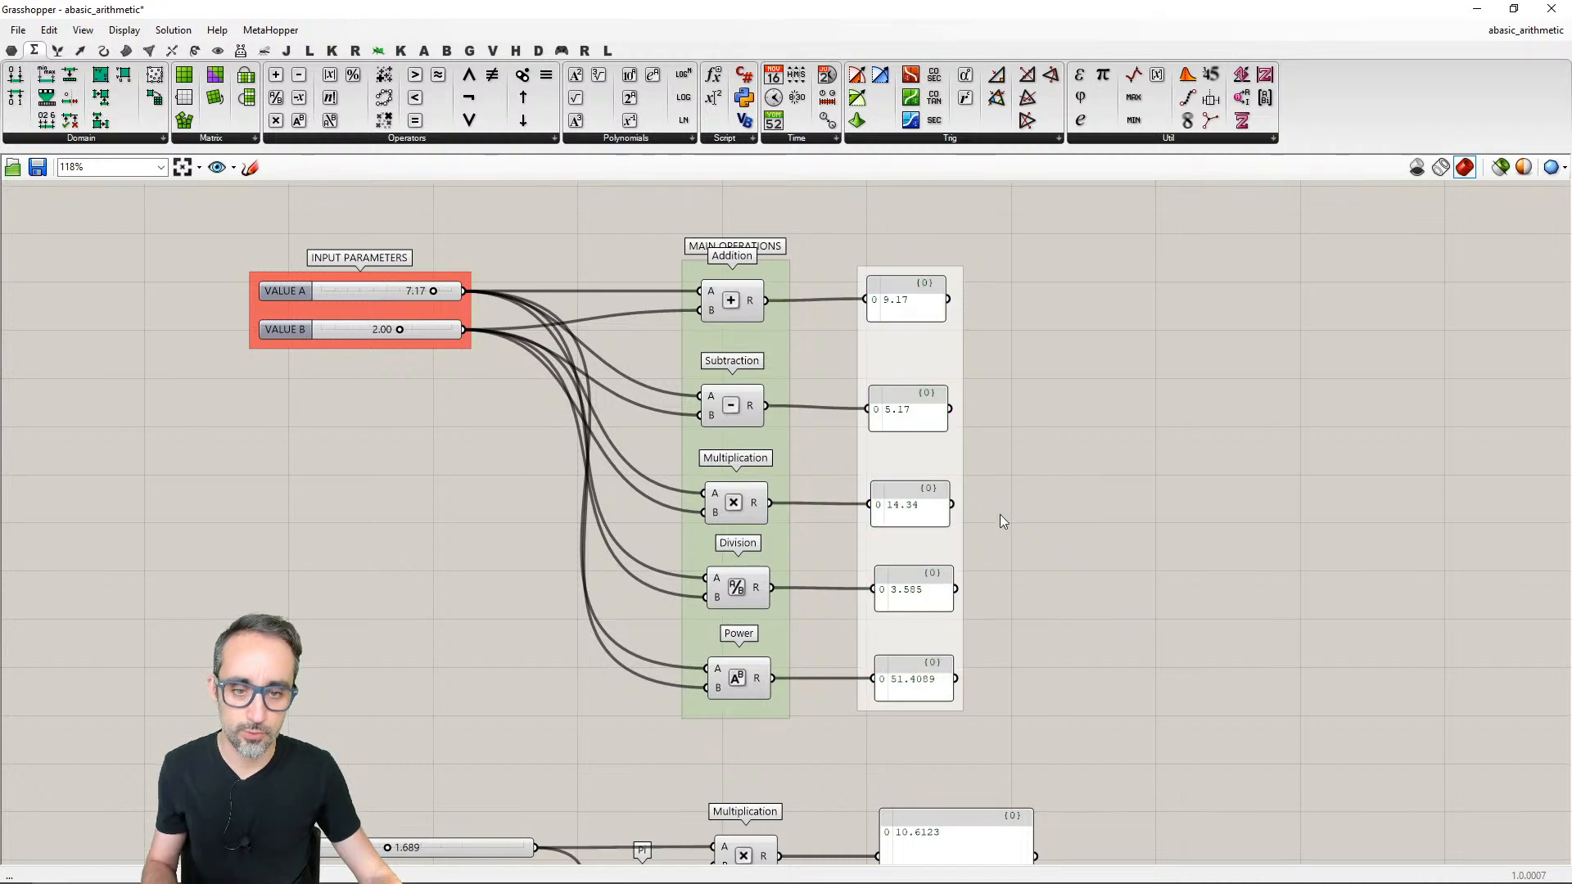
drag(950, 458, 975, 457)
- Colour the result panels' group cyan with hue 183°, saturation 76, value 93 and alpha 150
right_click(974, 457)
mouse_move(1083, 635)
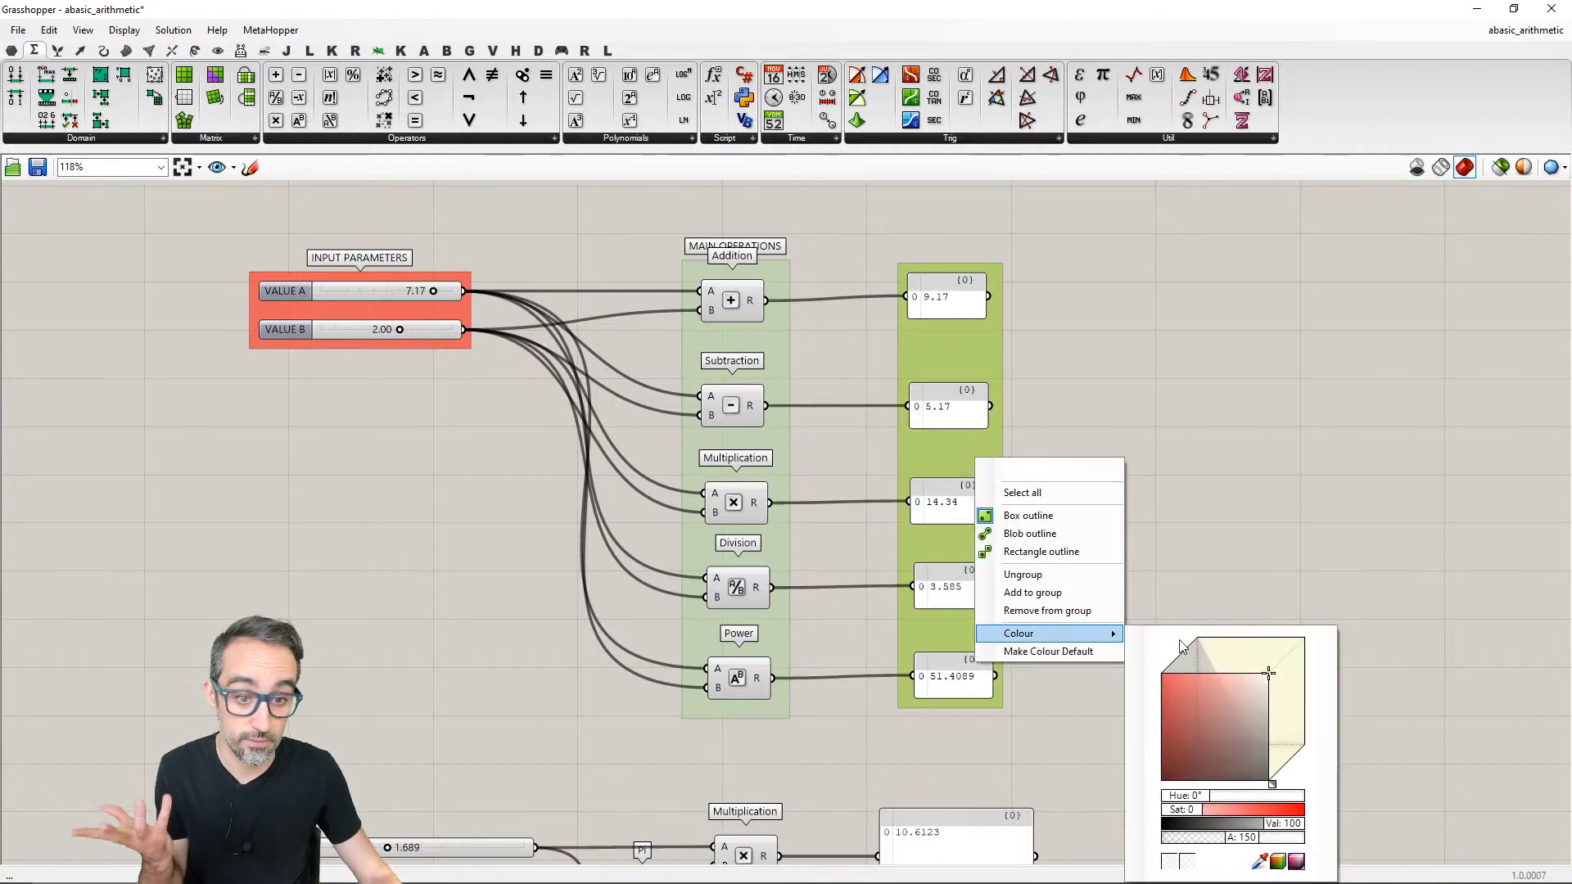
mouse_move(1249, 800)
mouse_down()
mouse_move(1277, 800)
mouse_move(1230, 796)
mouse_up()
drag(1229, 661, 1200, 661)
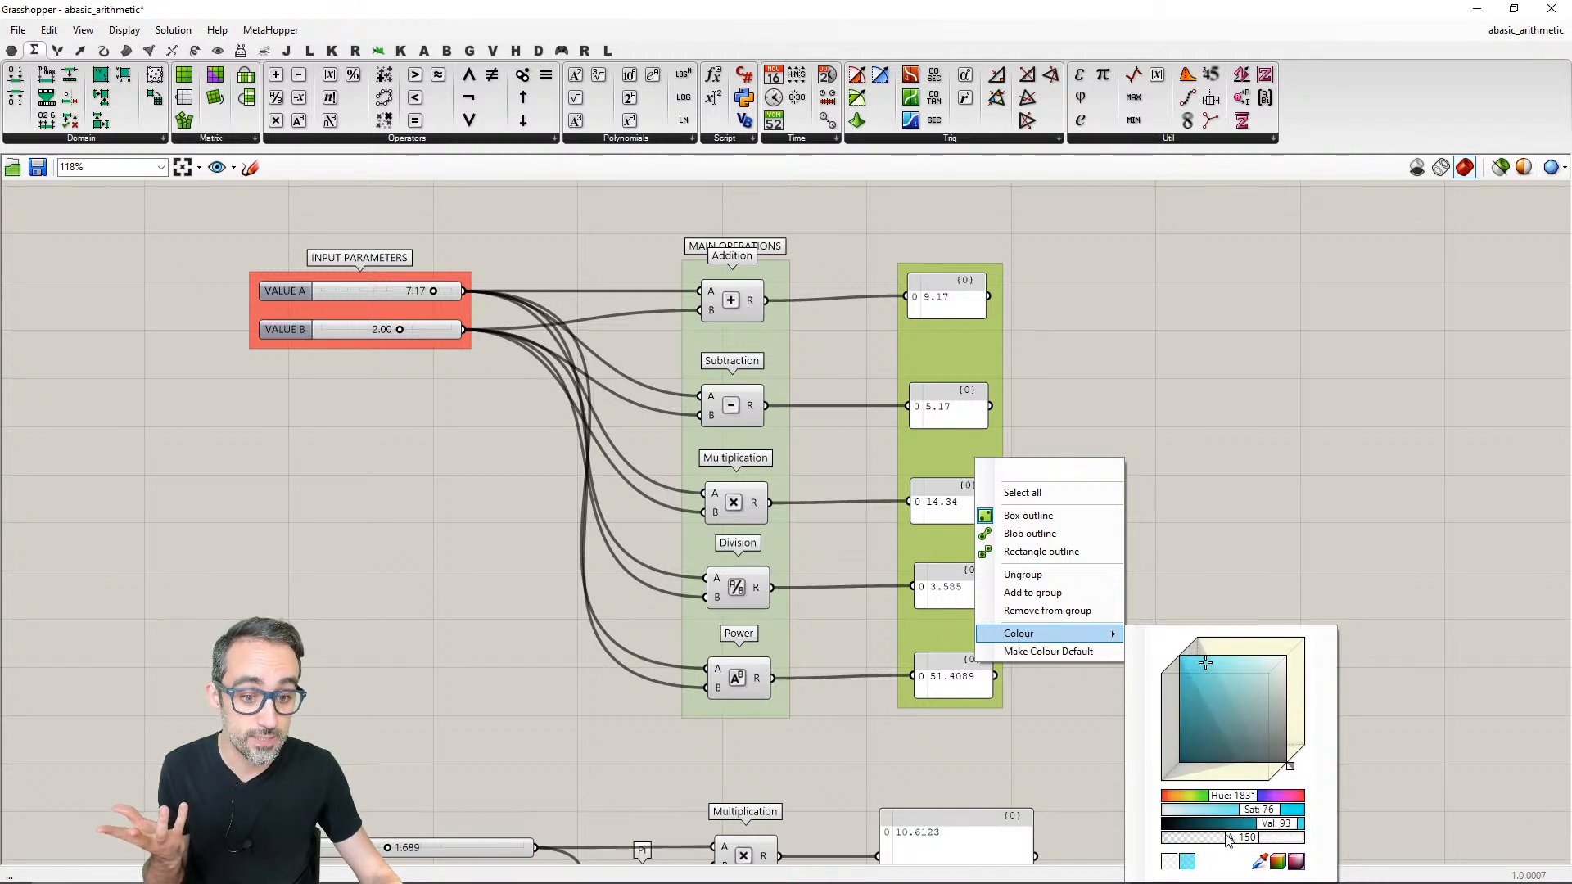
click(1376, 635)
- Name the cyan panel group RESULTS and move the INPUT PARAMETERS group slightly right and up
right_click(945, 329)
text(RESULTS)
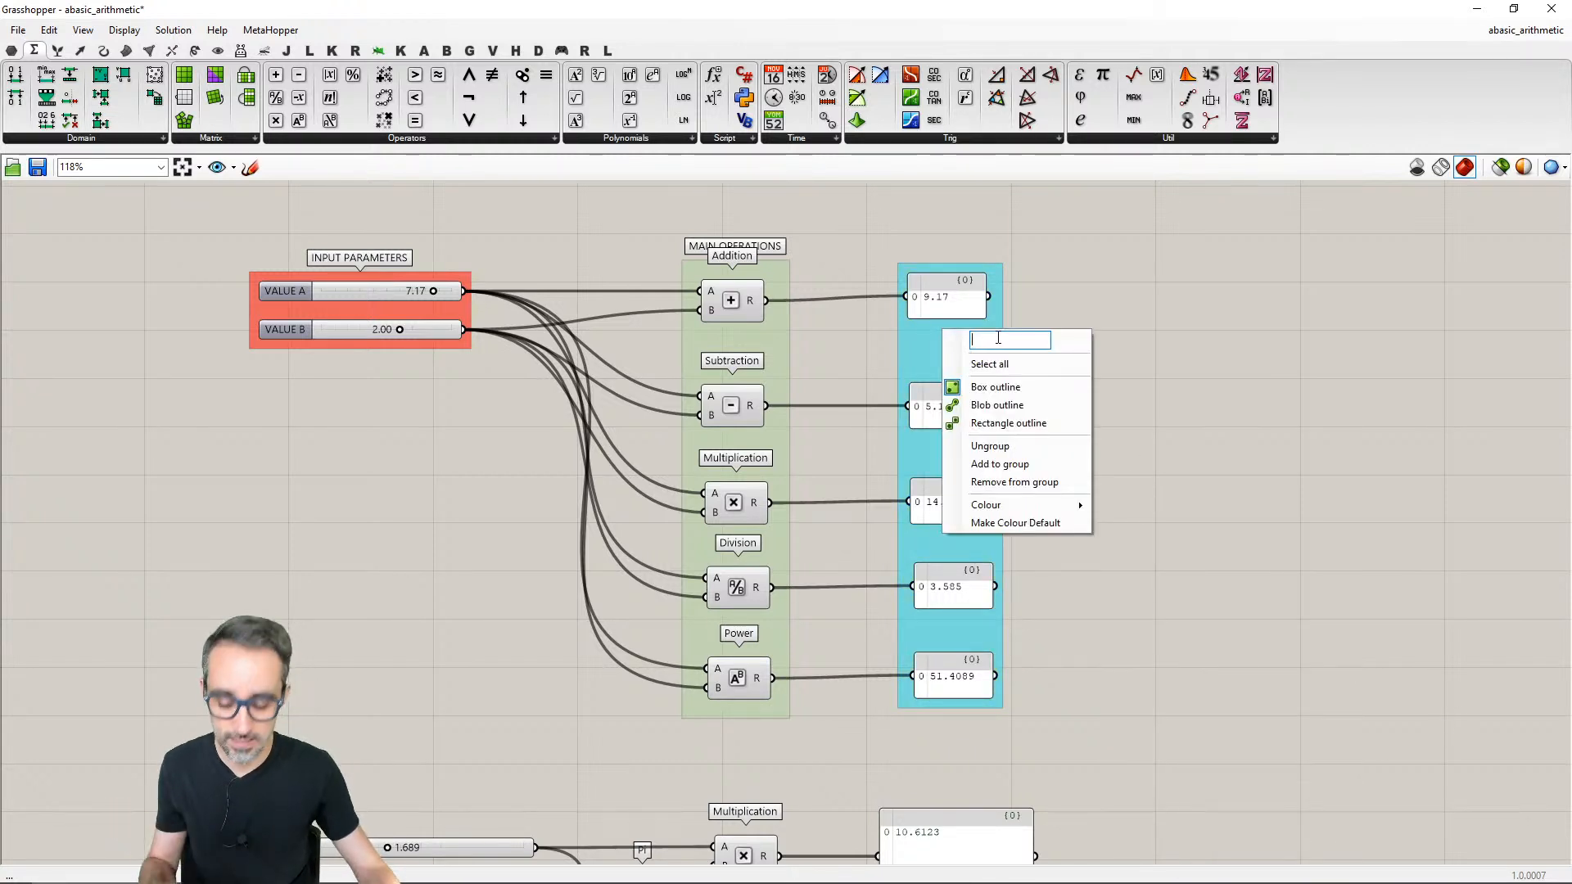
key(Return)
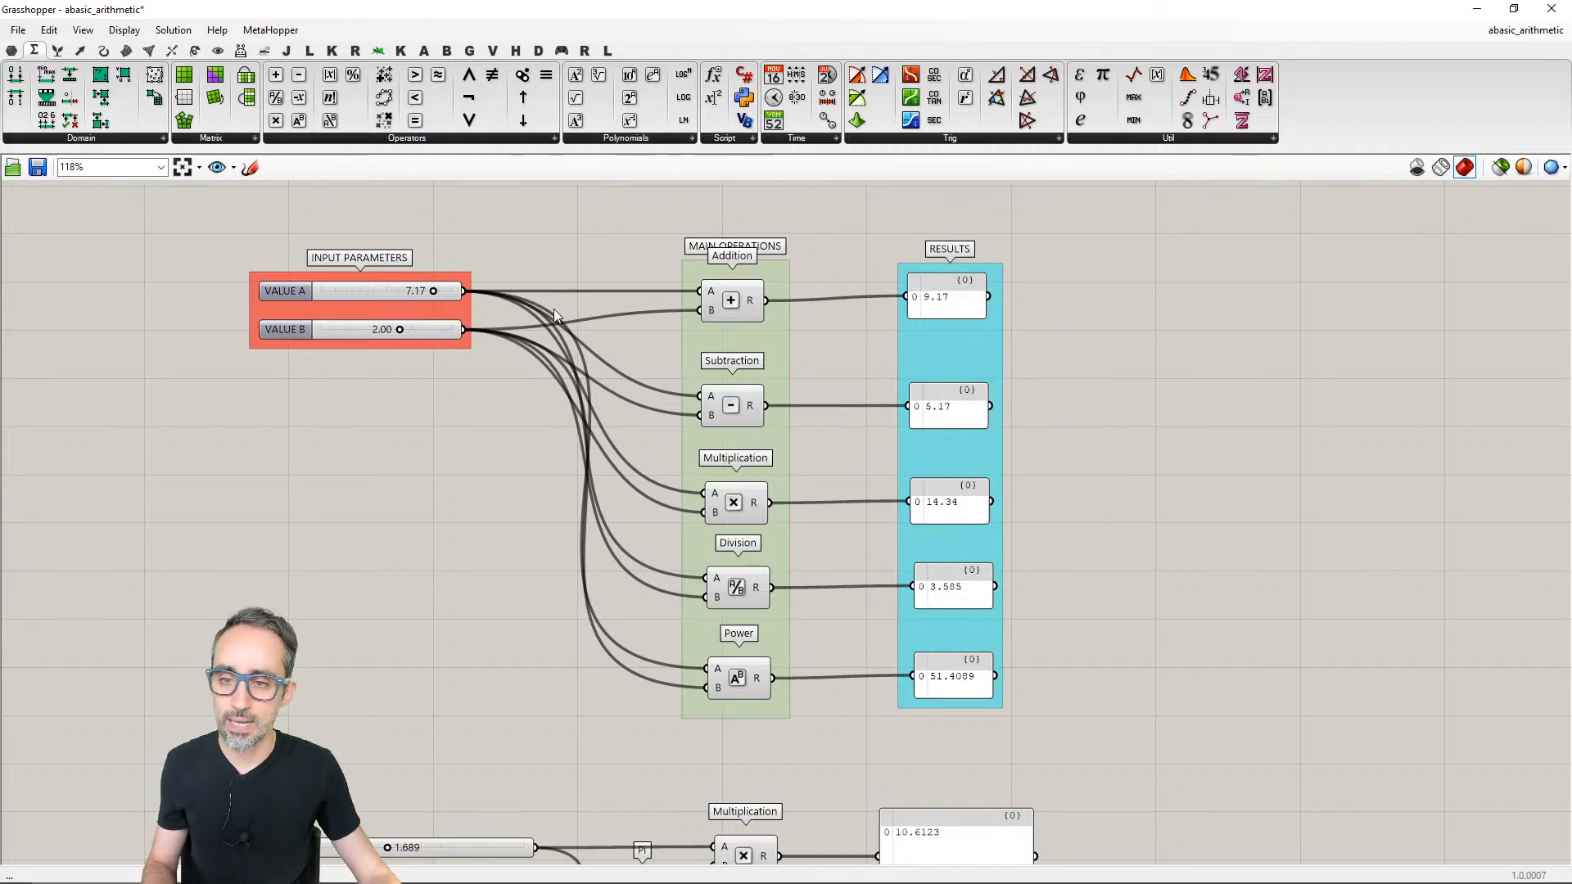
drag(464, 306, 475, 298)
click(872, 348)
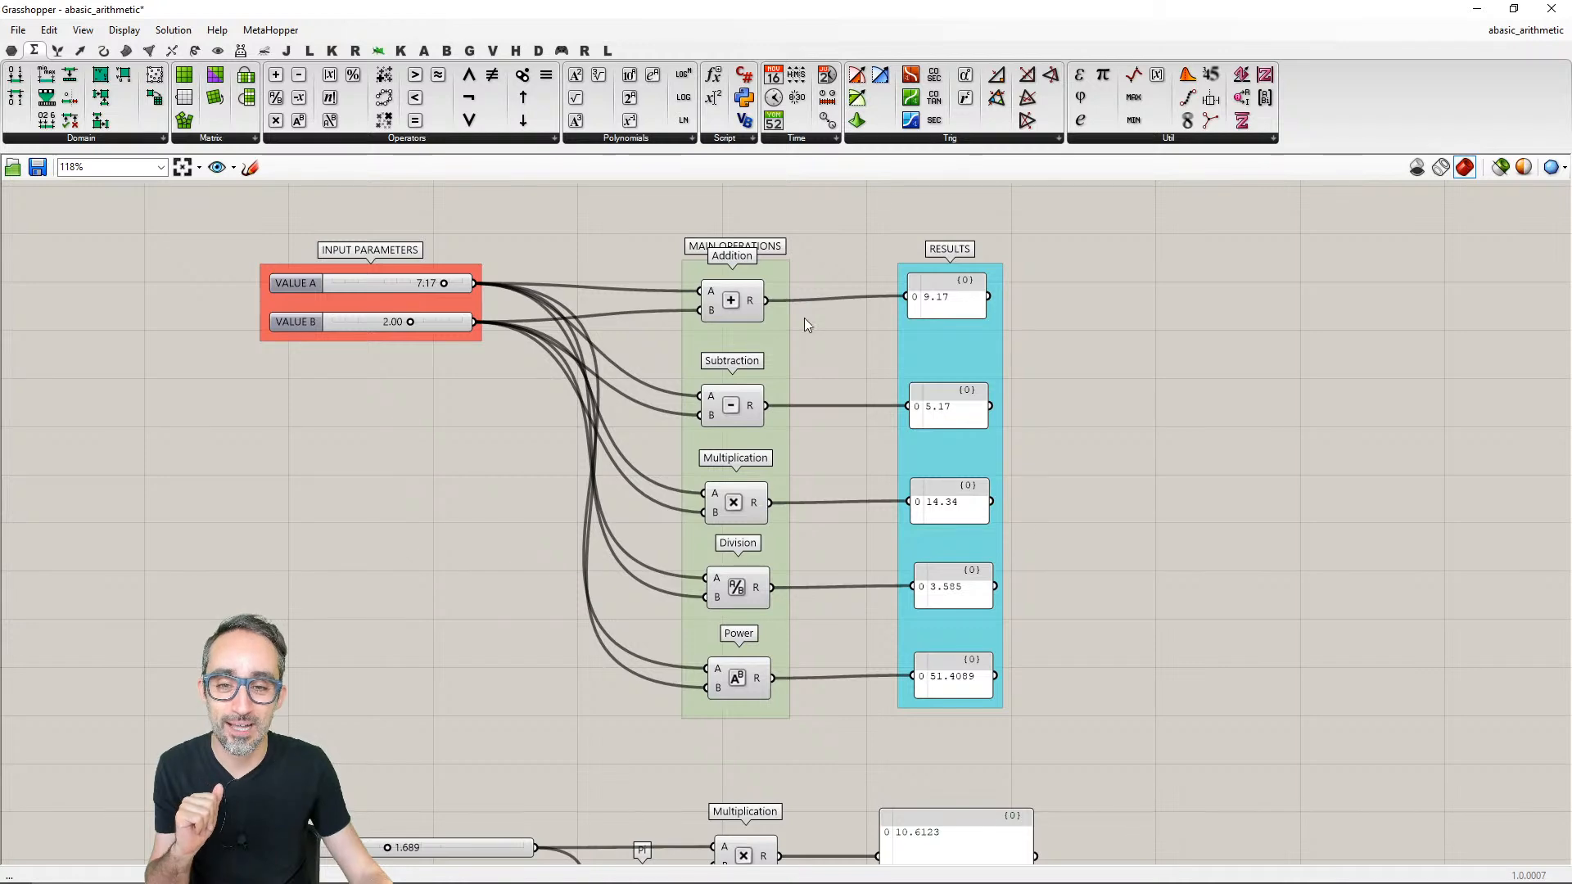
- Align the five components of the MAIN OPERATIONS group vertically on a common centre line
drag(632, 255, 832, 724)
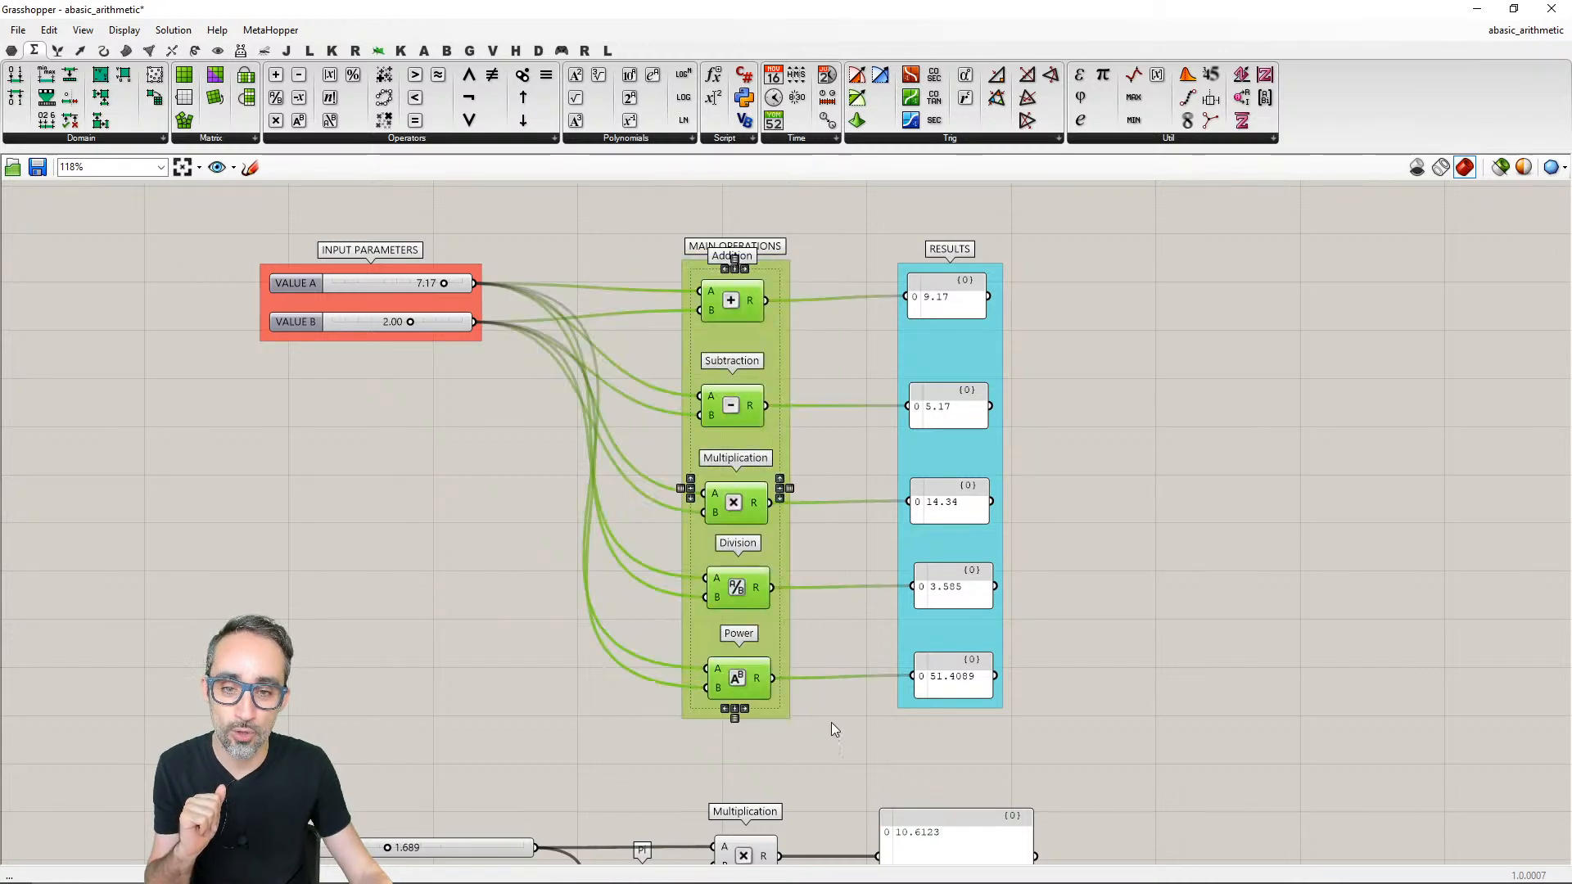
scroll(792, 617, up, 2)
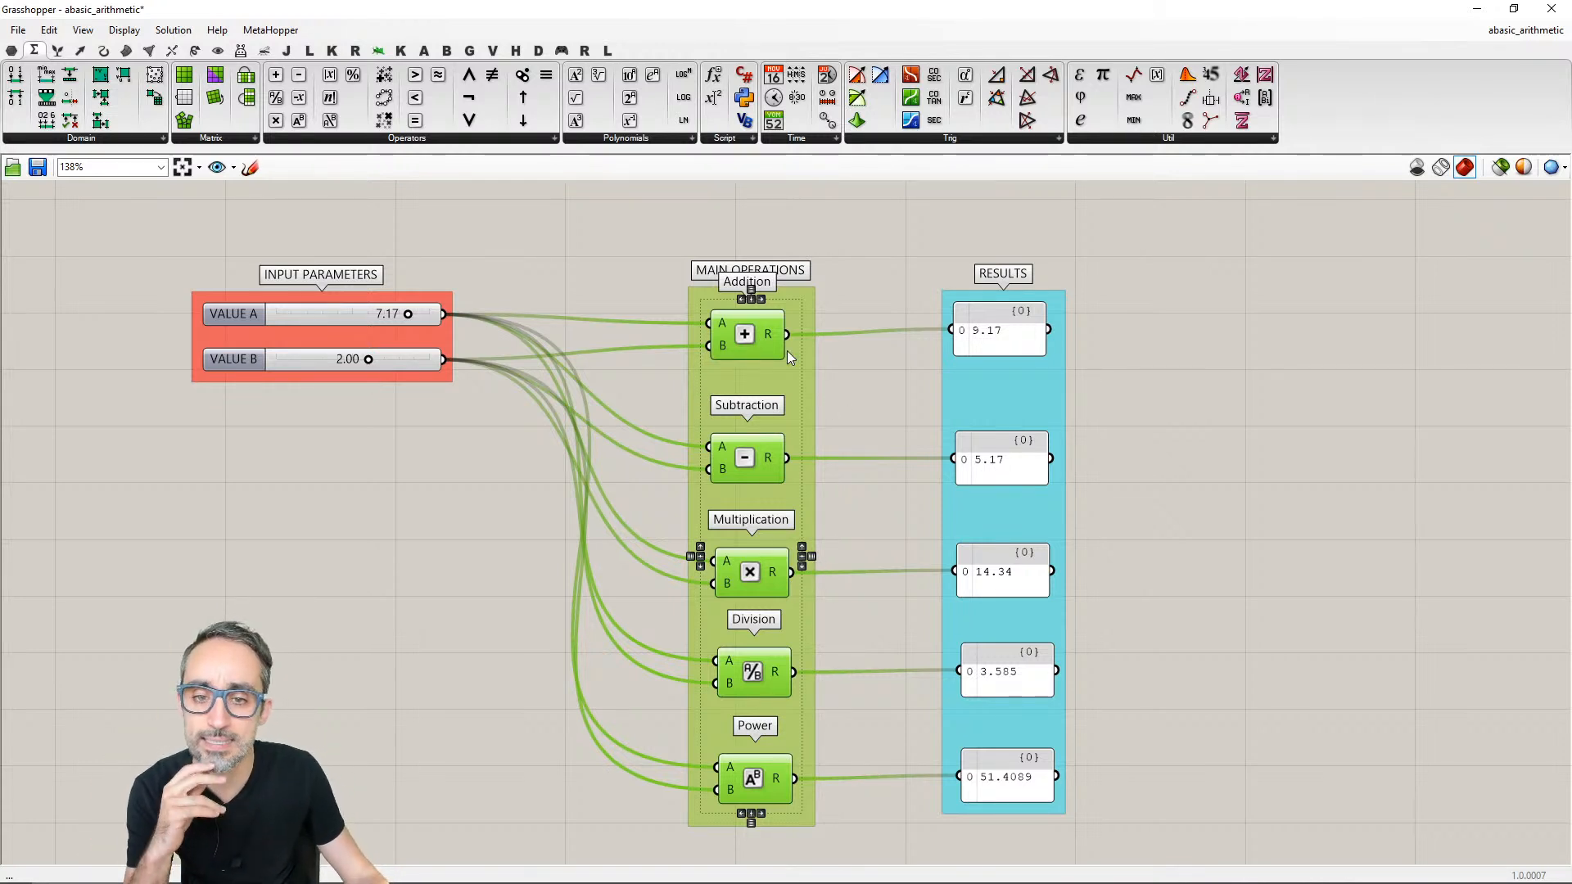
click(754, 305)
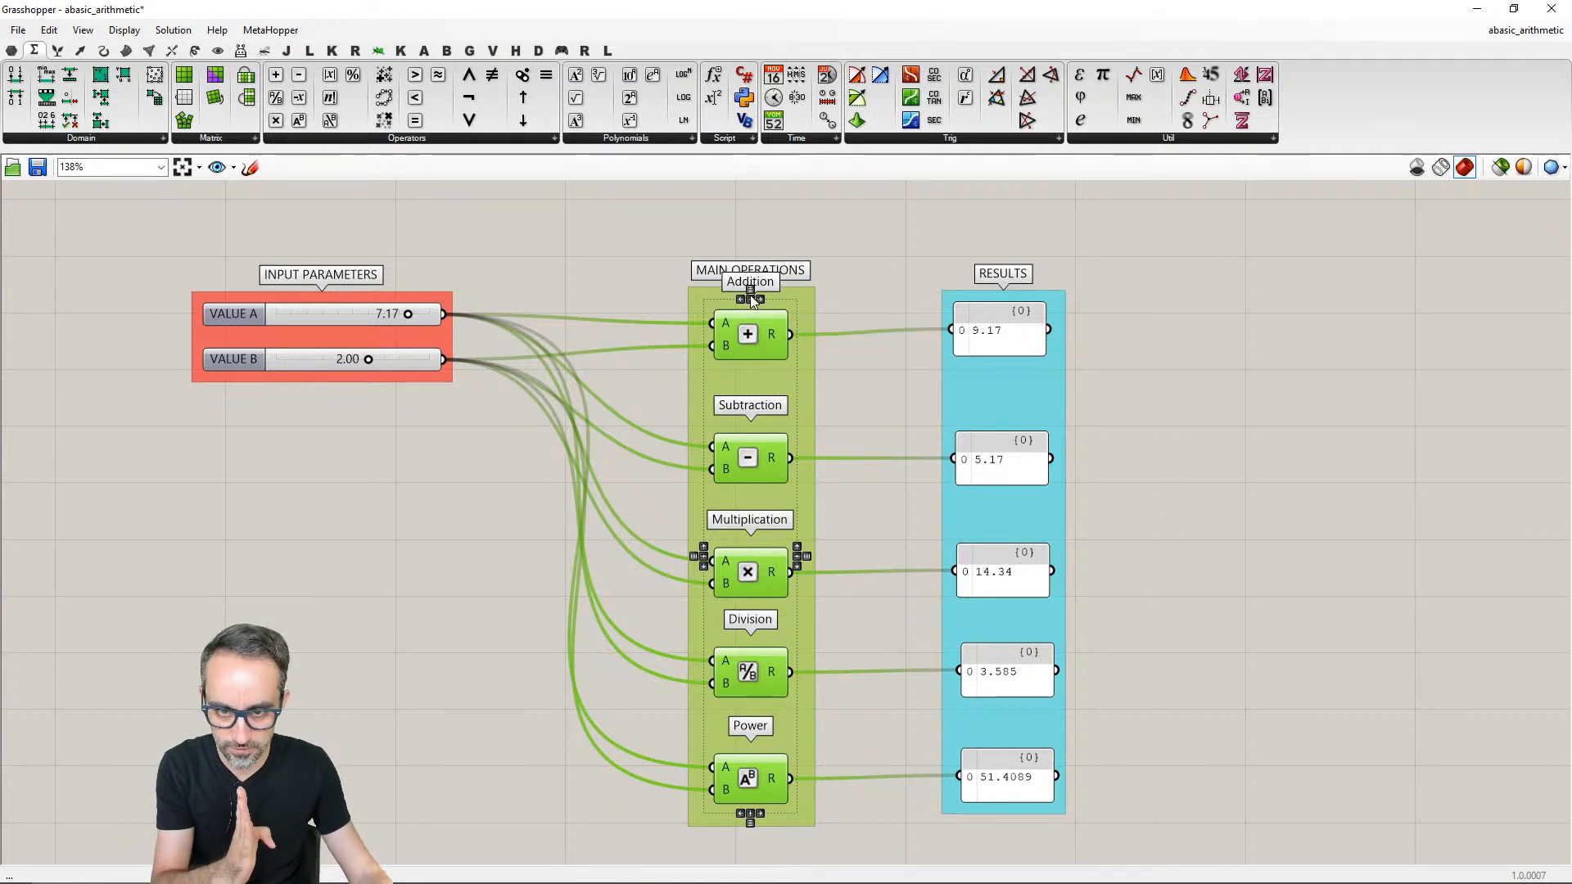
click(788, 350)
drag(656, 306, 857, 830)
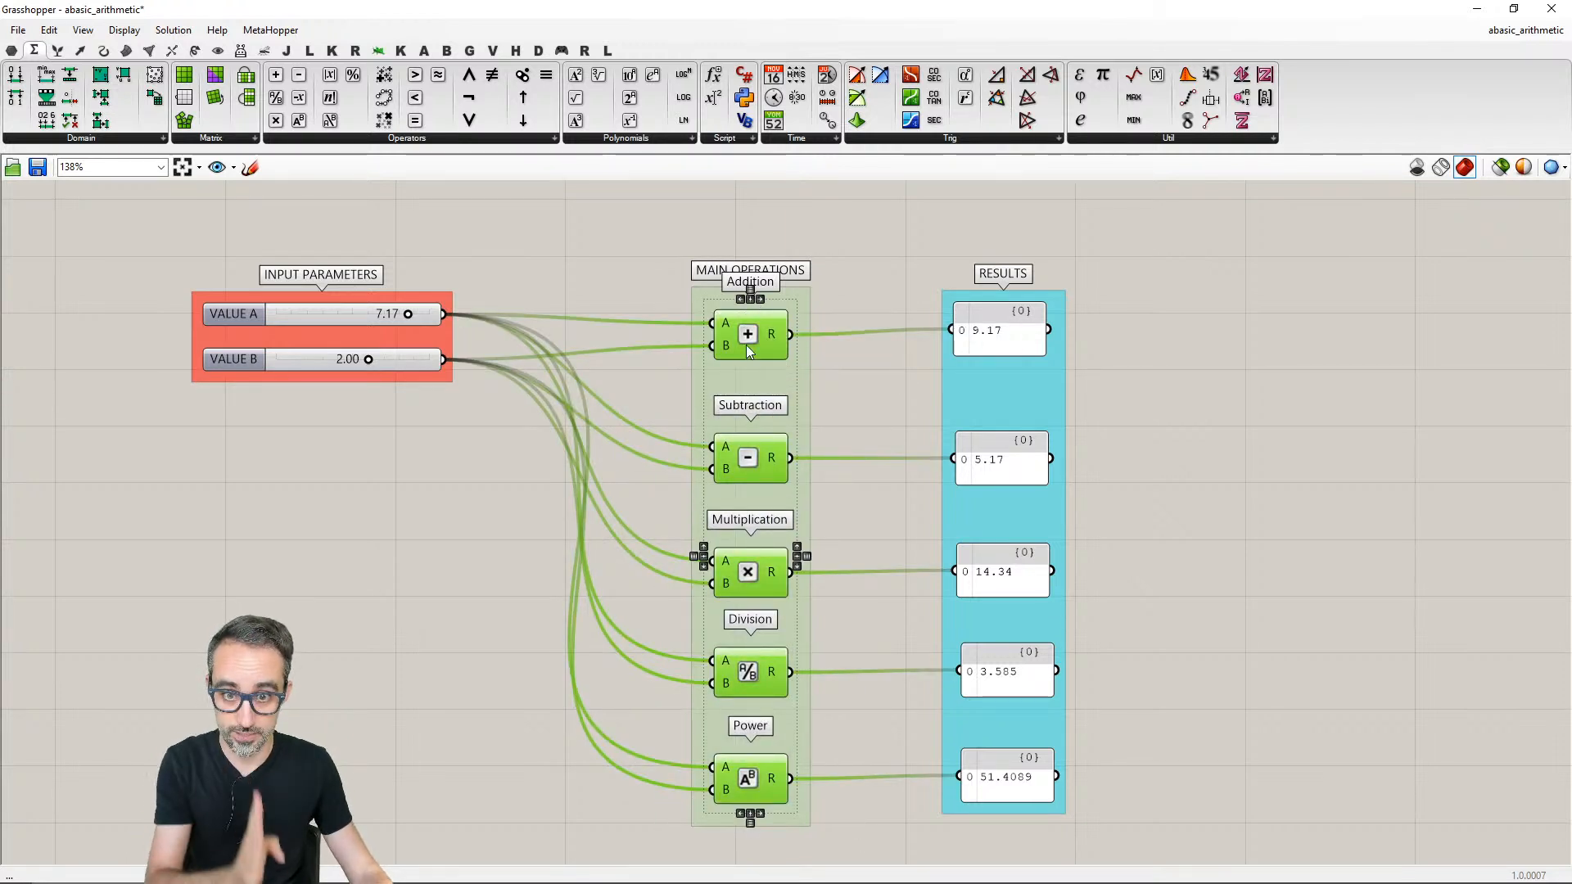
click(872, 641)
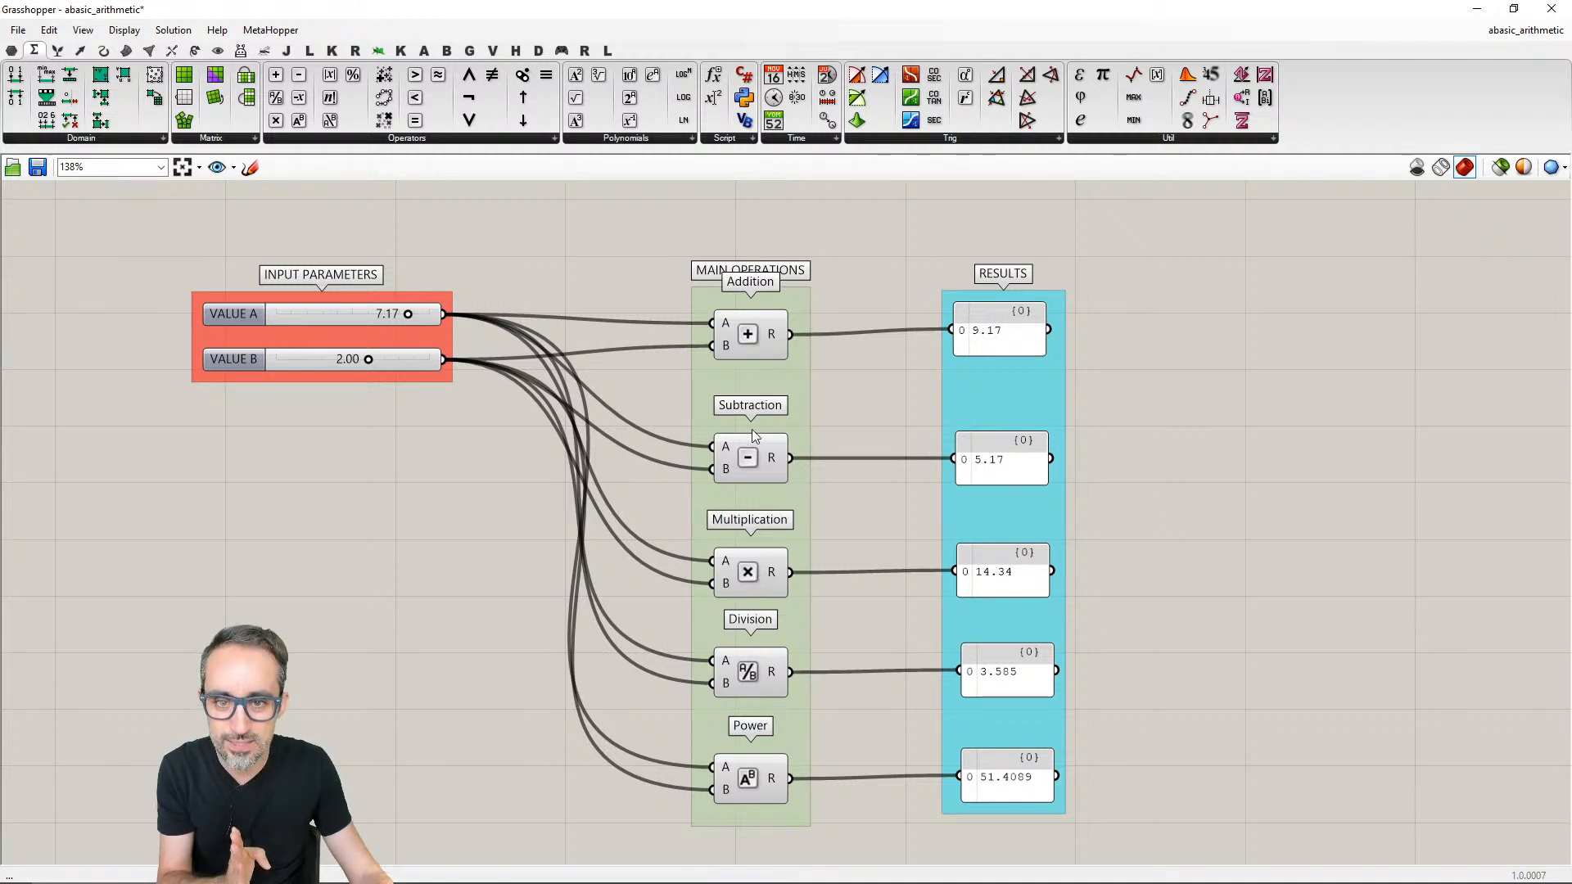
- Distribute the five MAIN OPERATIONS components vertically with even spacing
drag(621, 297, 889, 814)
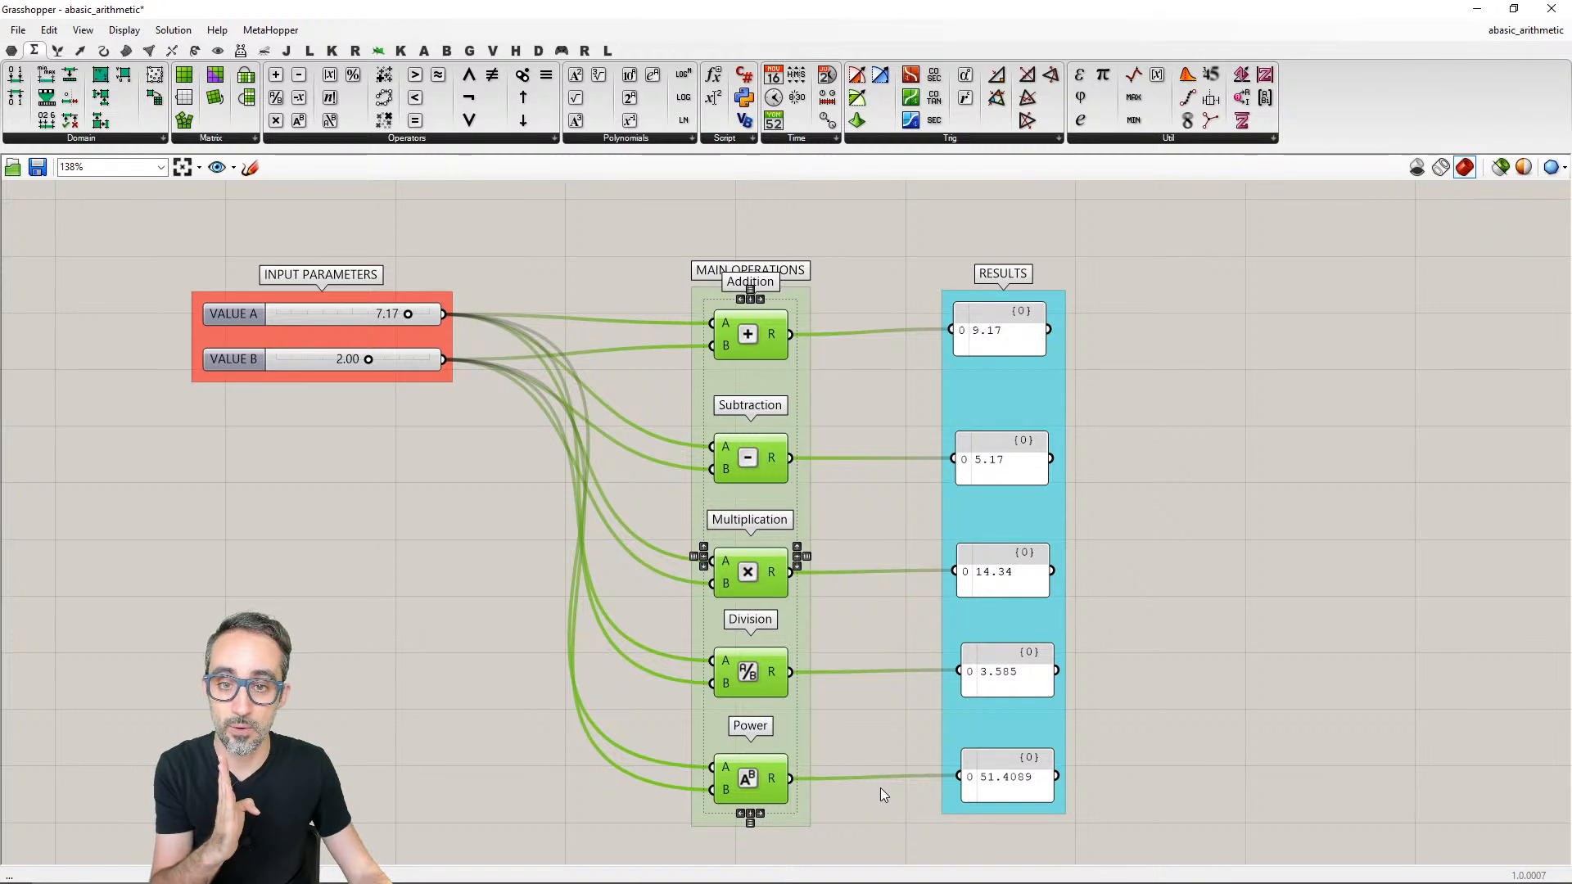
click(750, 292)
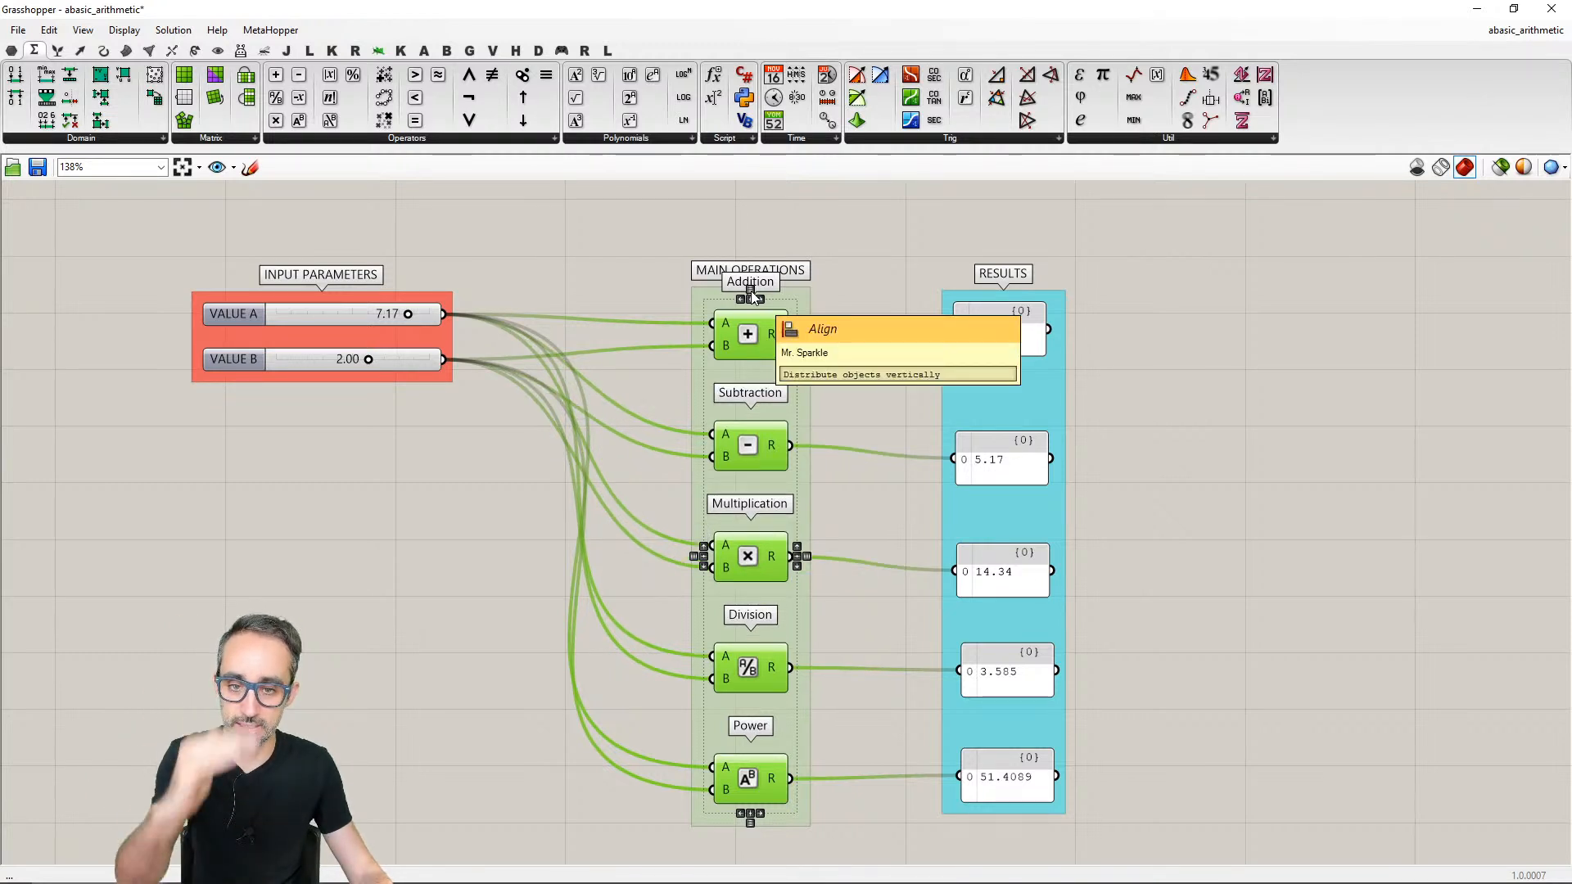
click(860, 419)
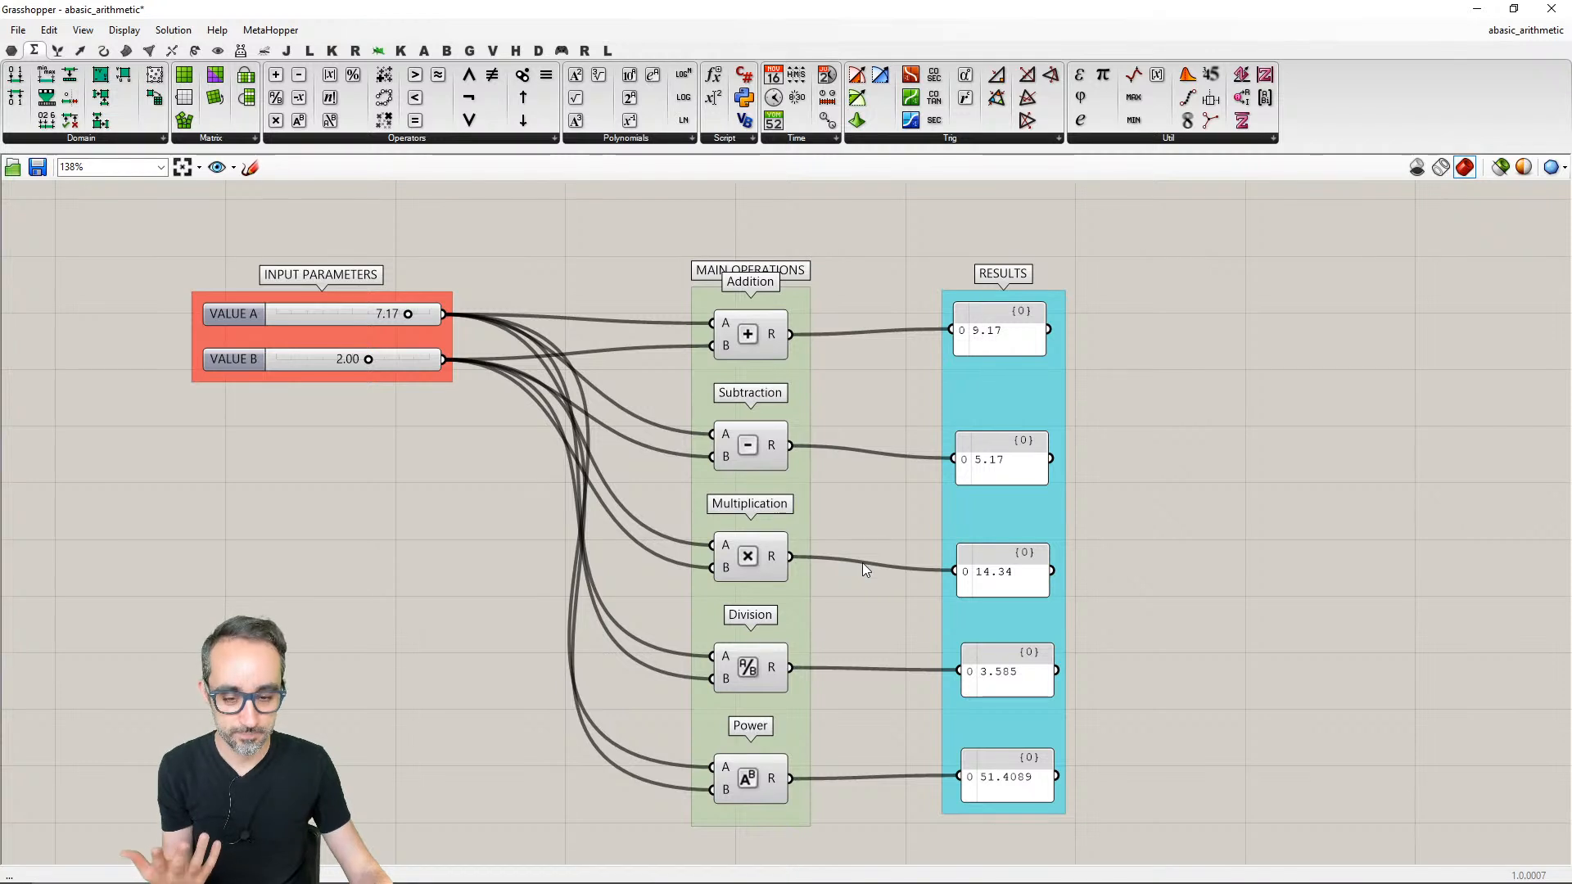
- Try shifting the Addition result panel down and left, nudge the Addition component, and undo the component's nudge
drag(878, 269, 1195, 833)
click(1158, 743)
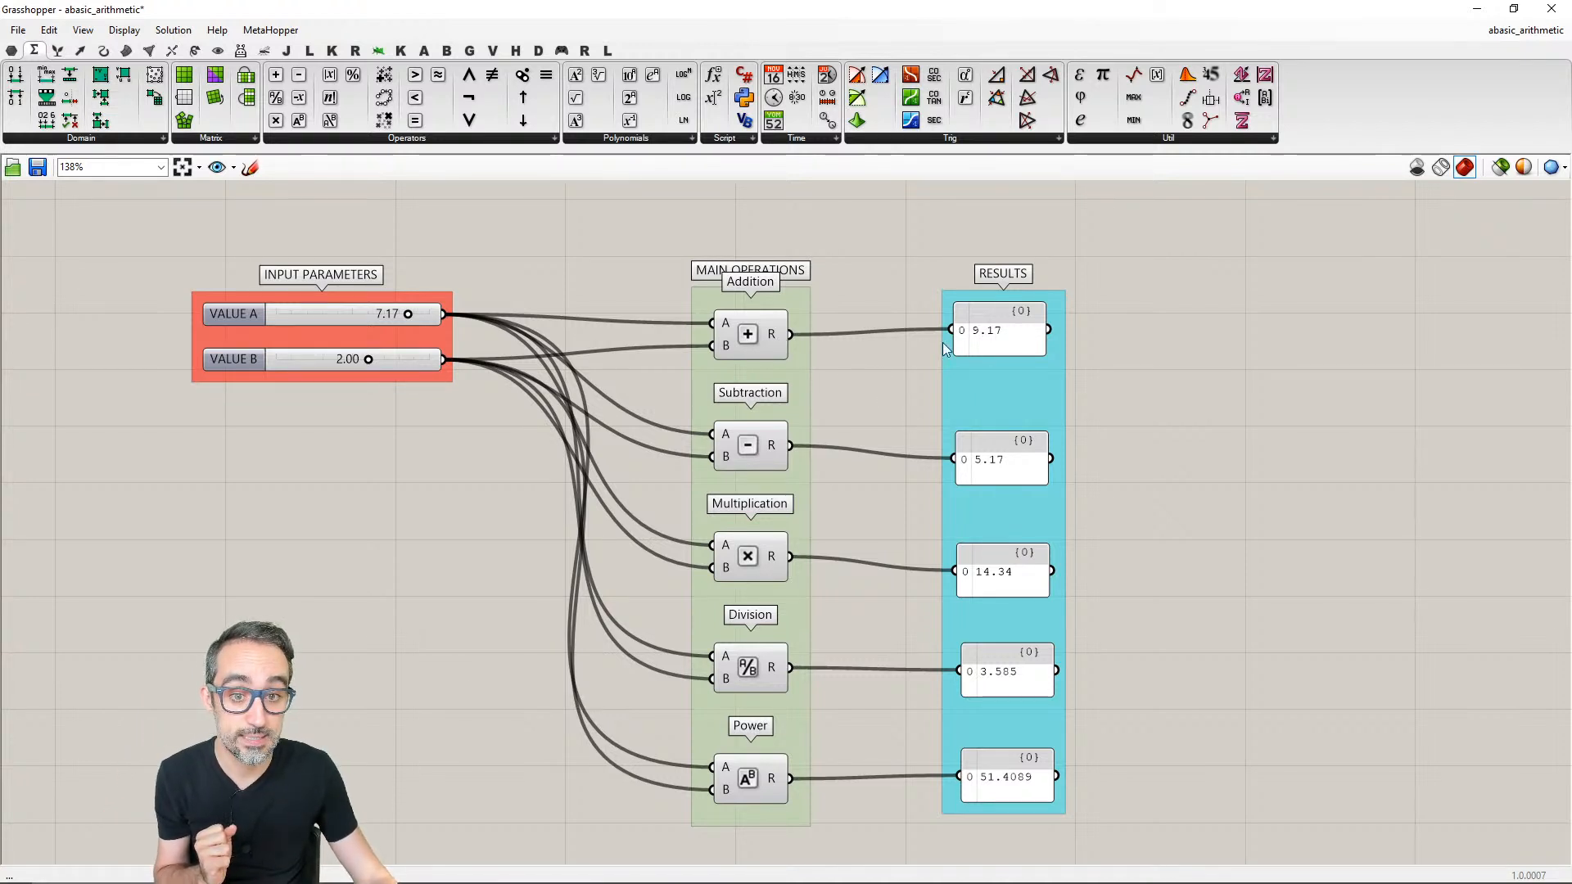
mouse_move(984, 331)
mouse_down()
mouse_move(984, 361)
mouse_move(941, 369)
mouse_move(946, 345)
mouse_move(971, 350)
mouse_up()
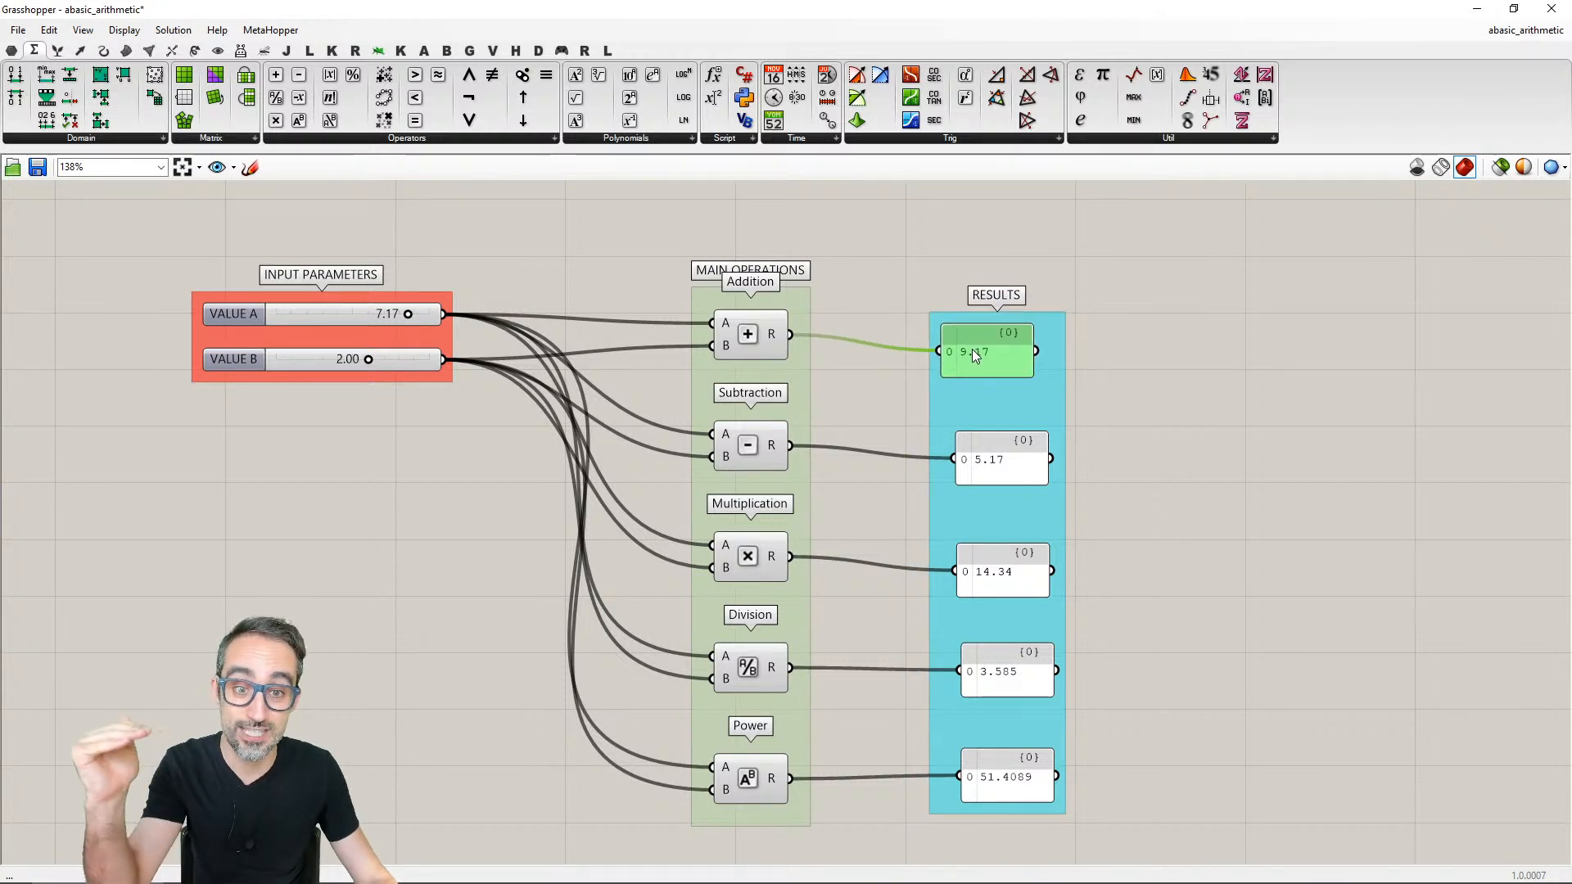
drag(736, 318, 740, 317)
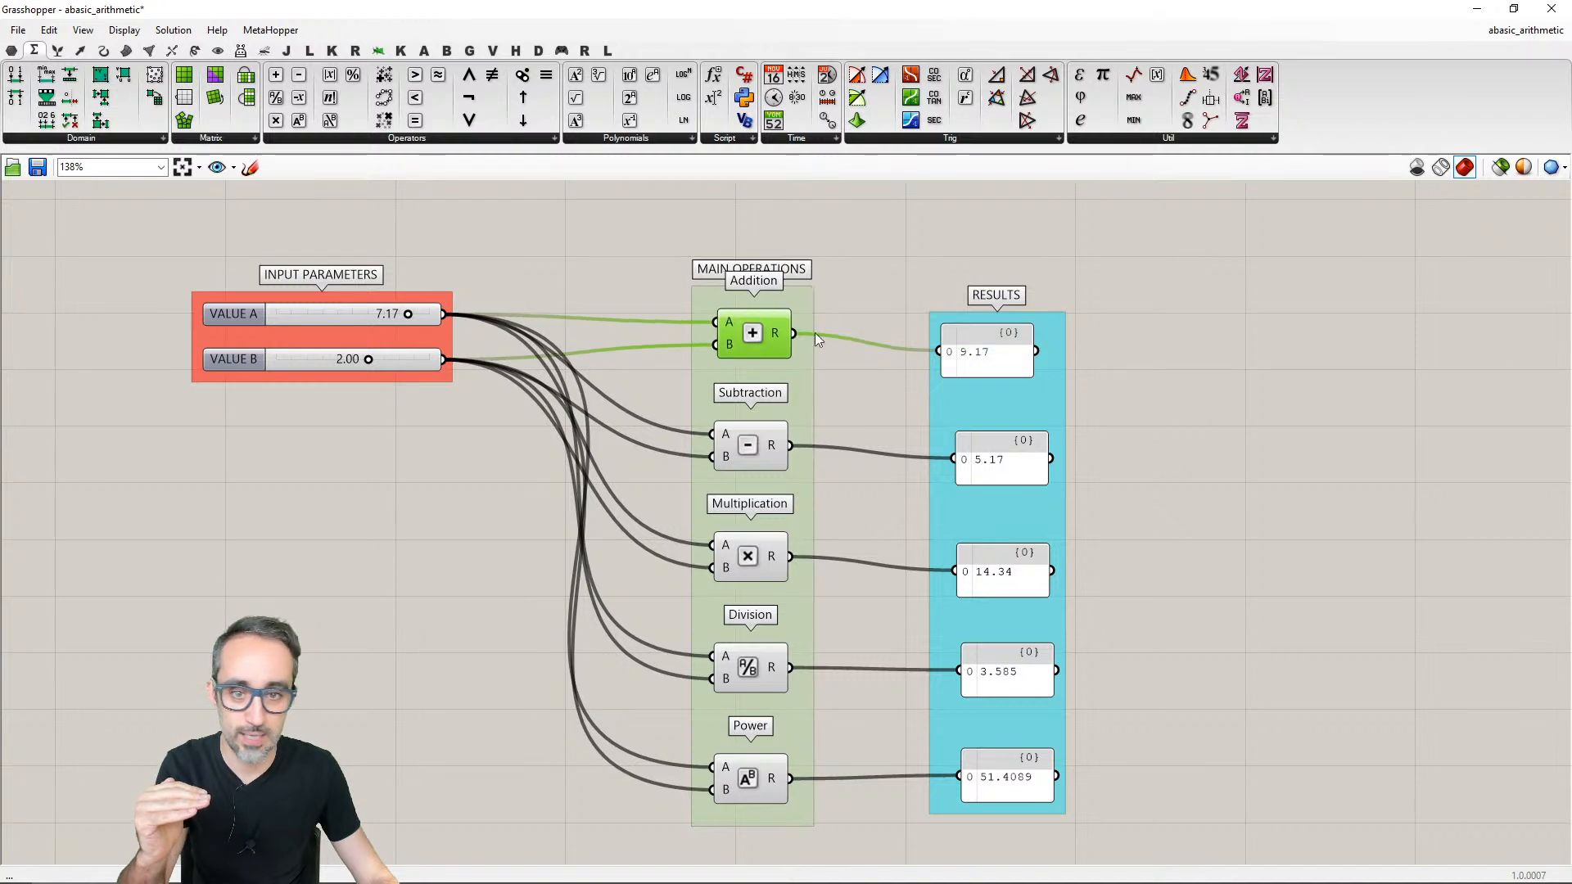
key(ctrl+z)
click(883, 289)
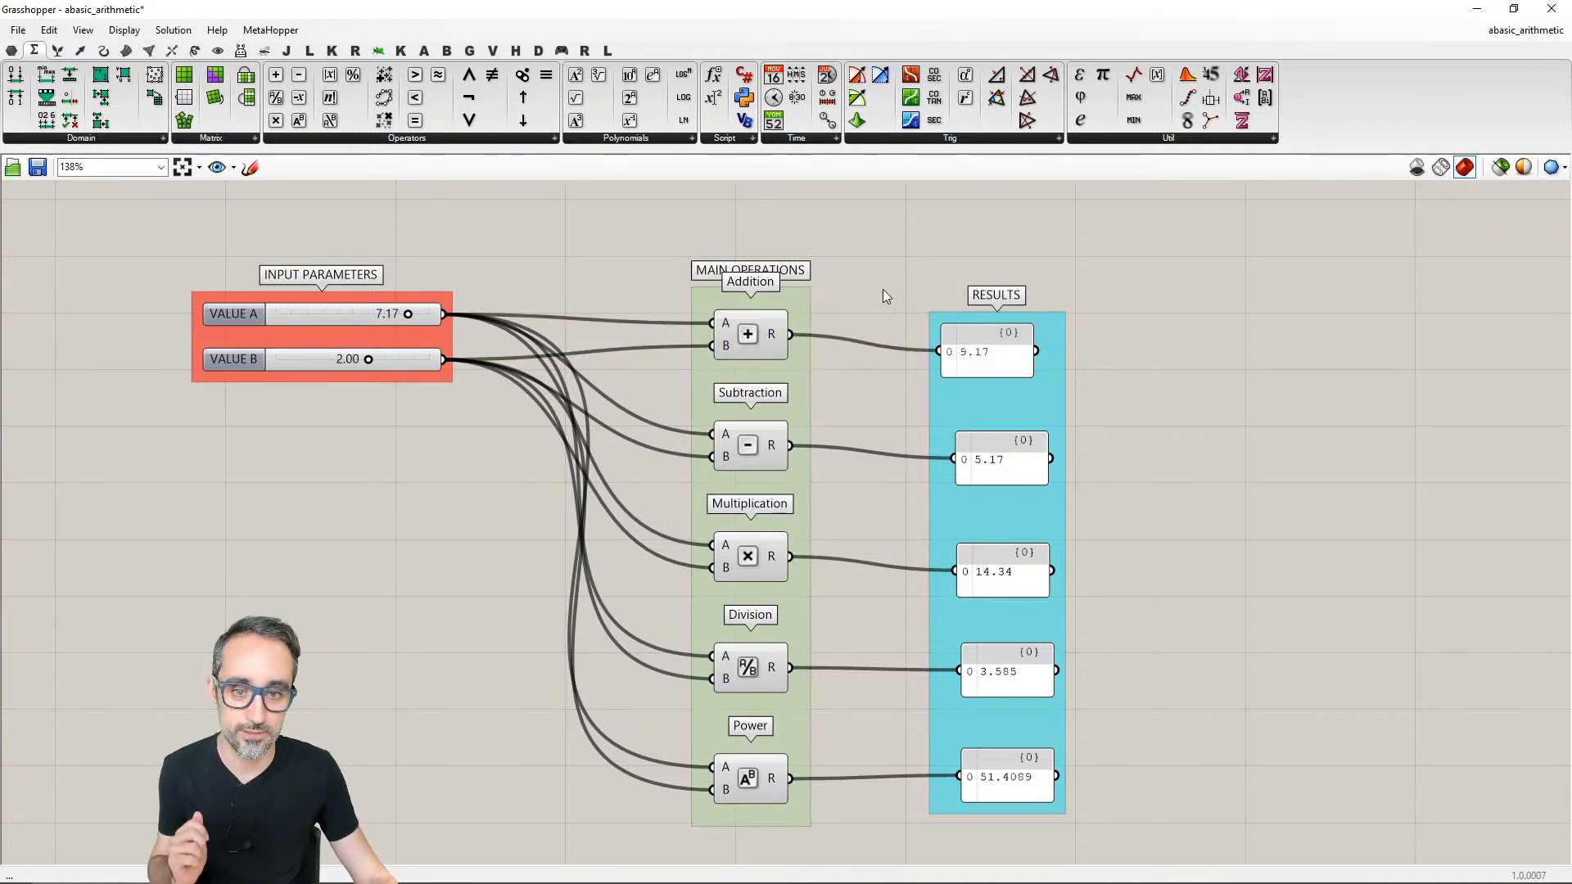
- Move the Addition and Power result panels level with their components' outputs so both wires run straight
drag(983, 368, 992, 342)
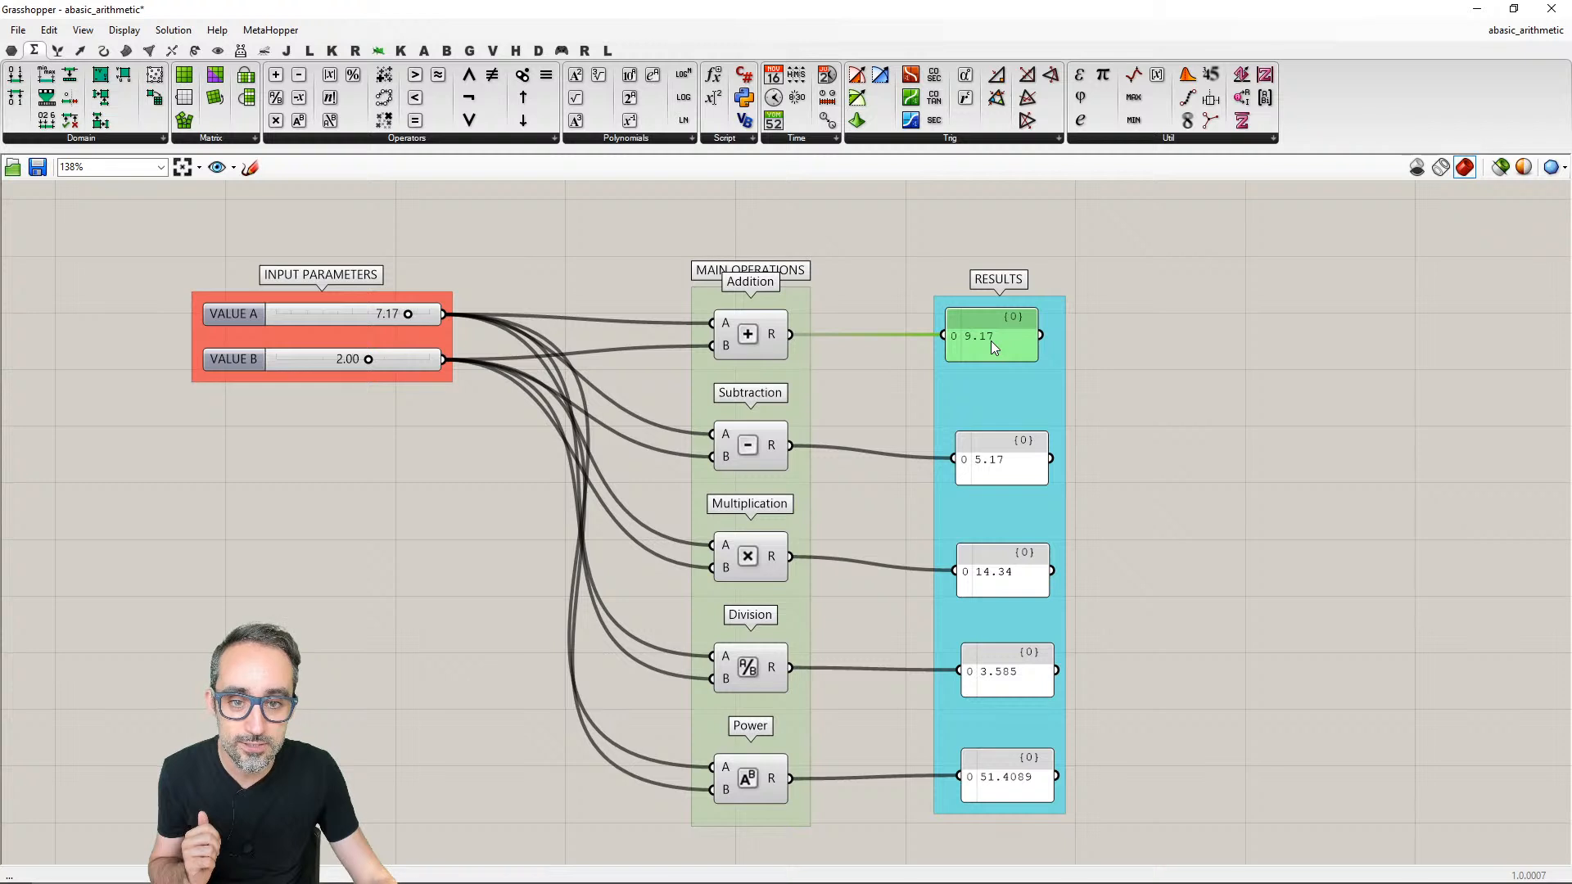
click(881, 360)
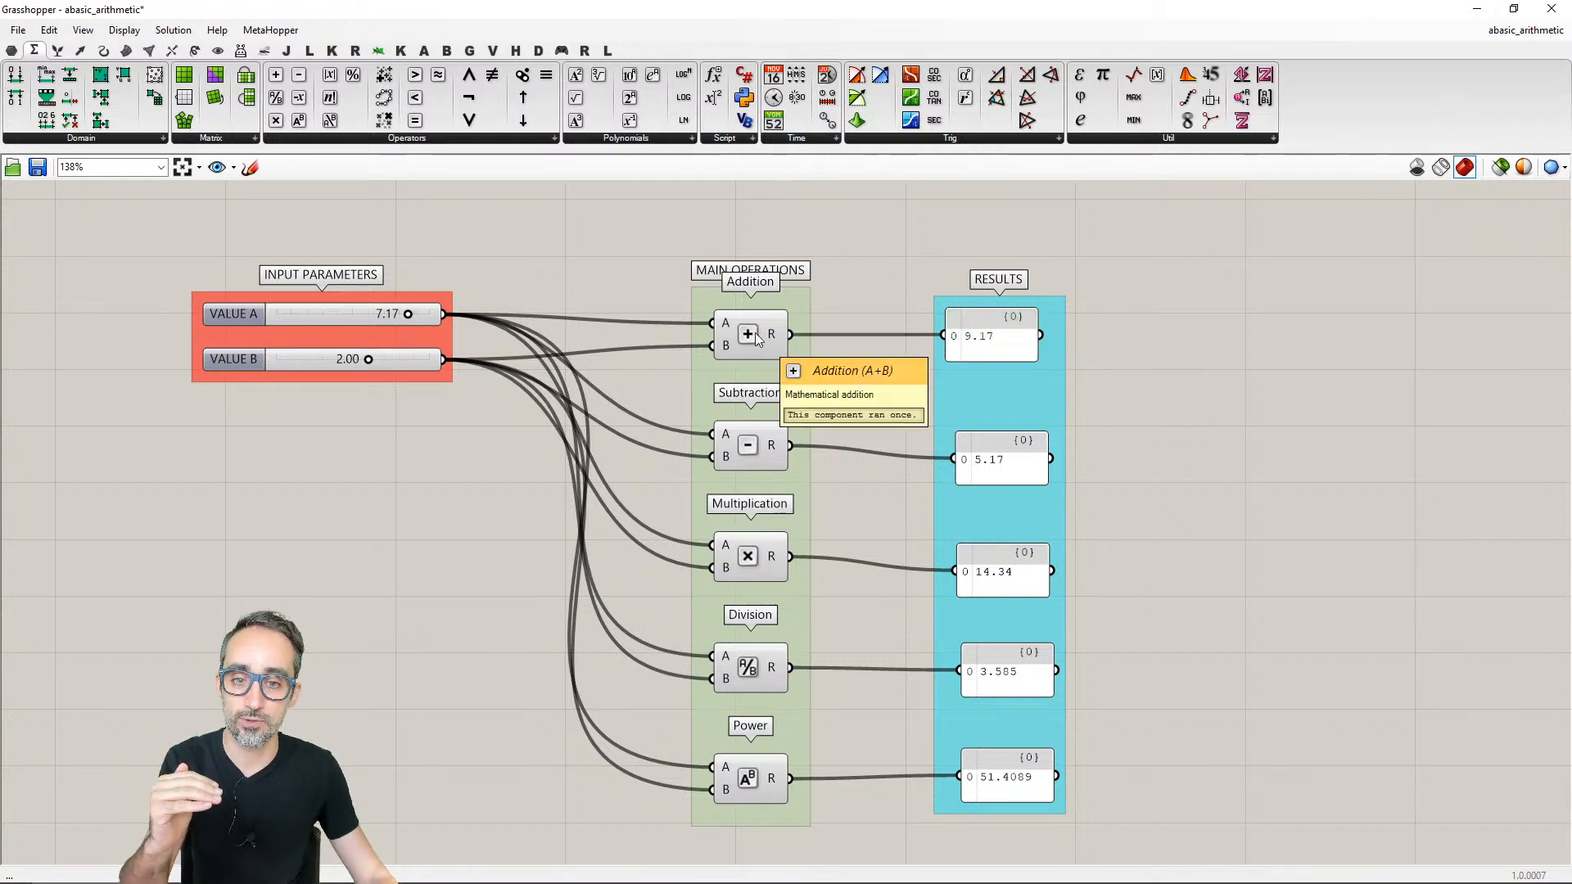
mouse_move(1004, 781)
mouse_down()
mouse_move(987, 765)
mouse_move(987, 780)
mouse_up()
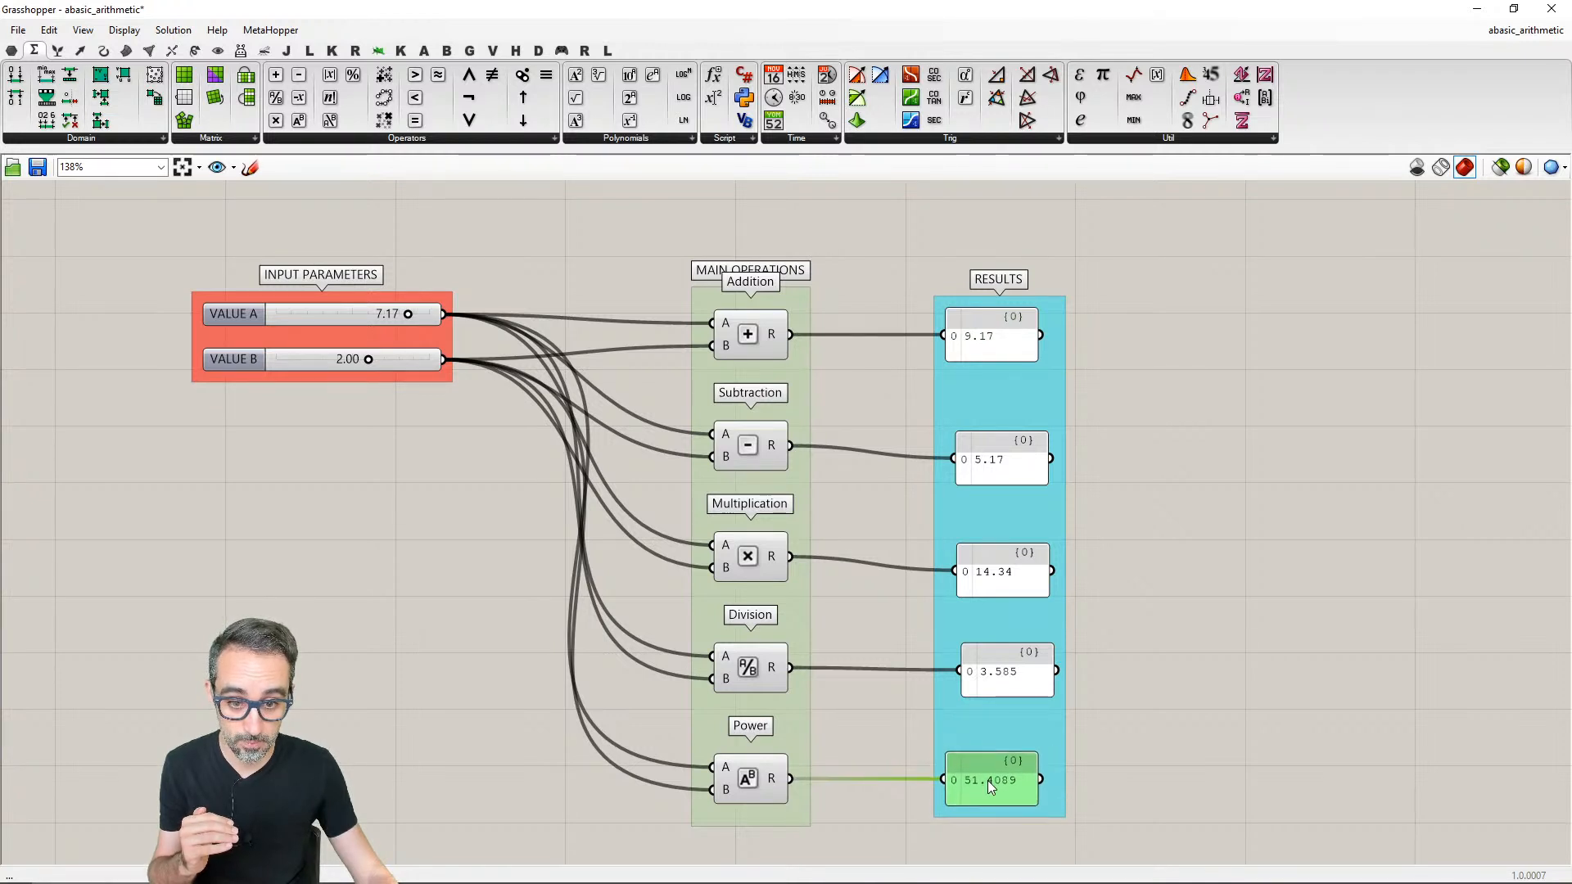
- Align the five RESULTS panels vertically and distribute them with even vertical spacing
drag(883, 262, 1112, 827)
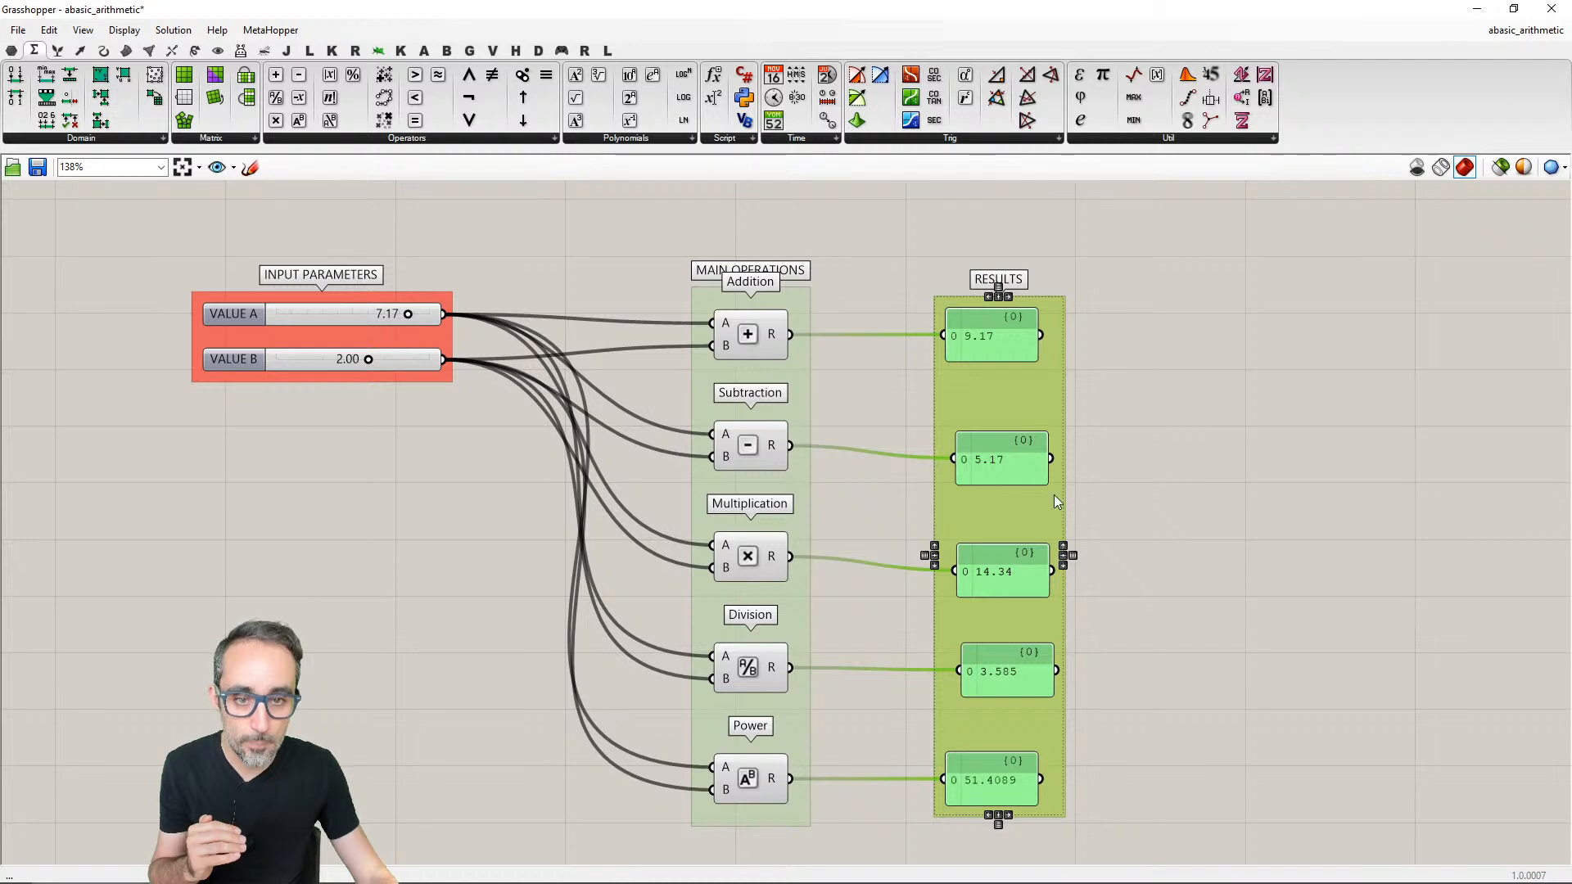
click(1000, 299)
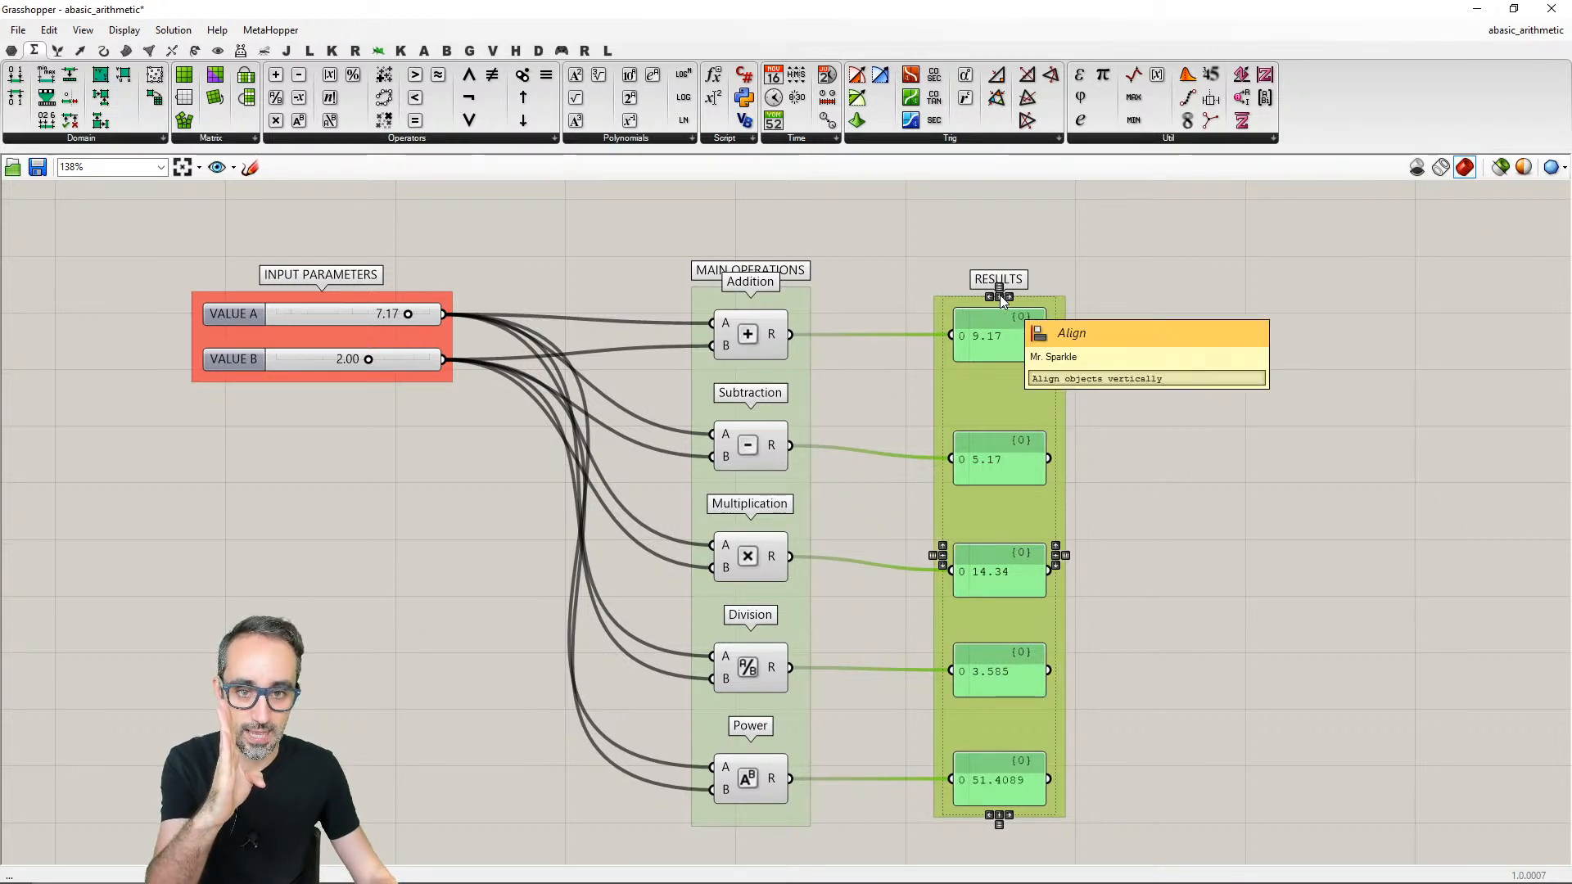
click(999, 301)
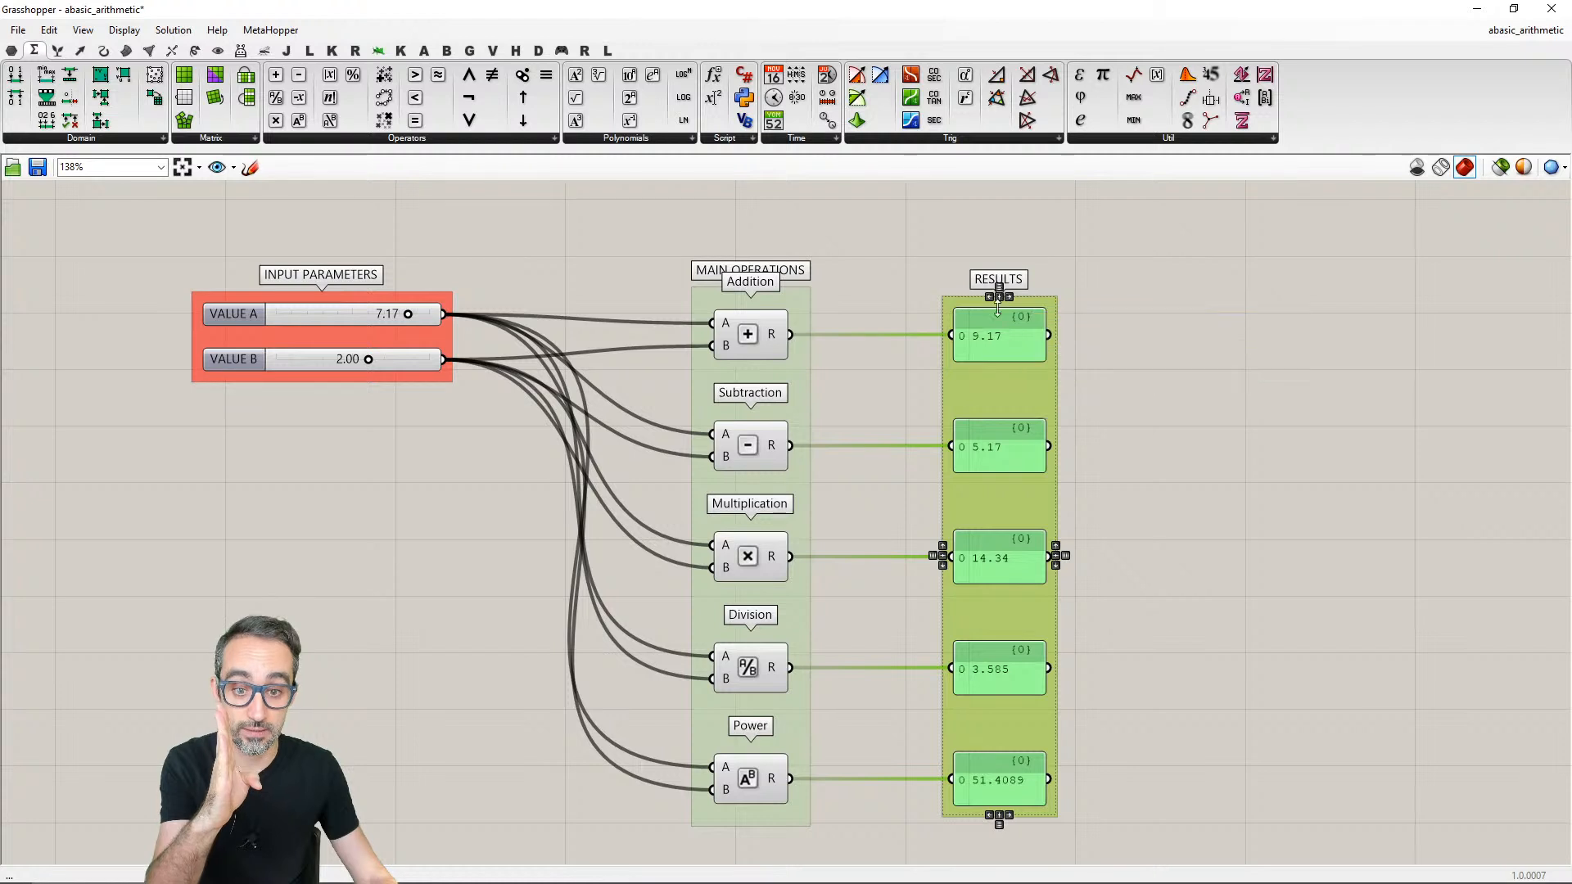
click(1109, 406)
mouse_move(1132, 533)
right_down()
mouse_move(1097, 491)
mouse_move(1116, 534)
right_up()
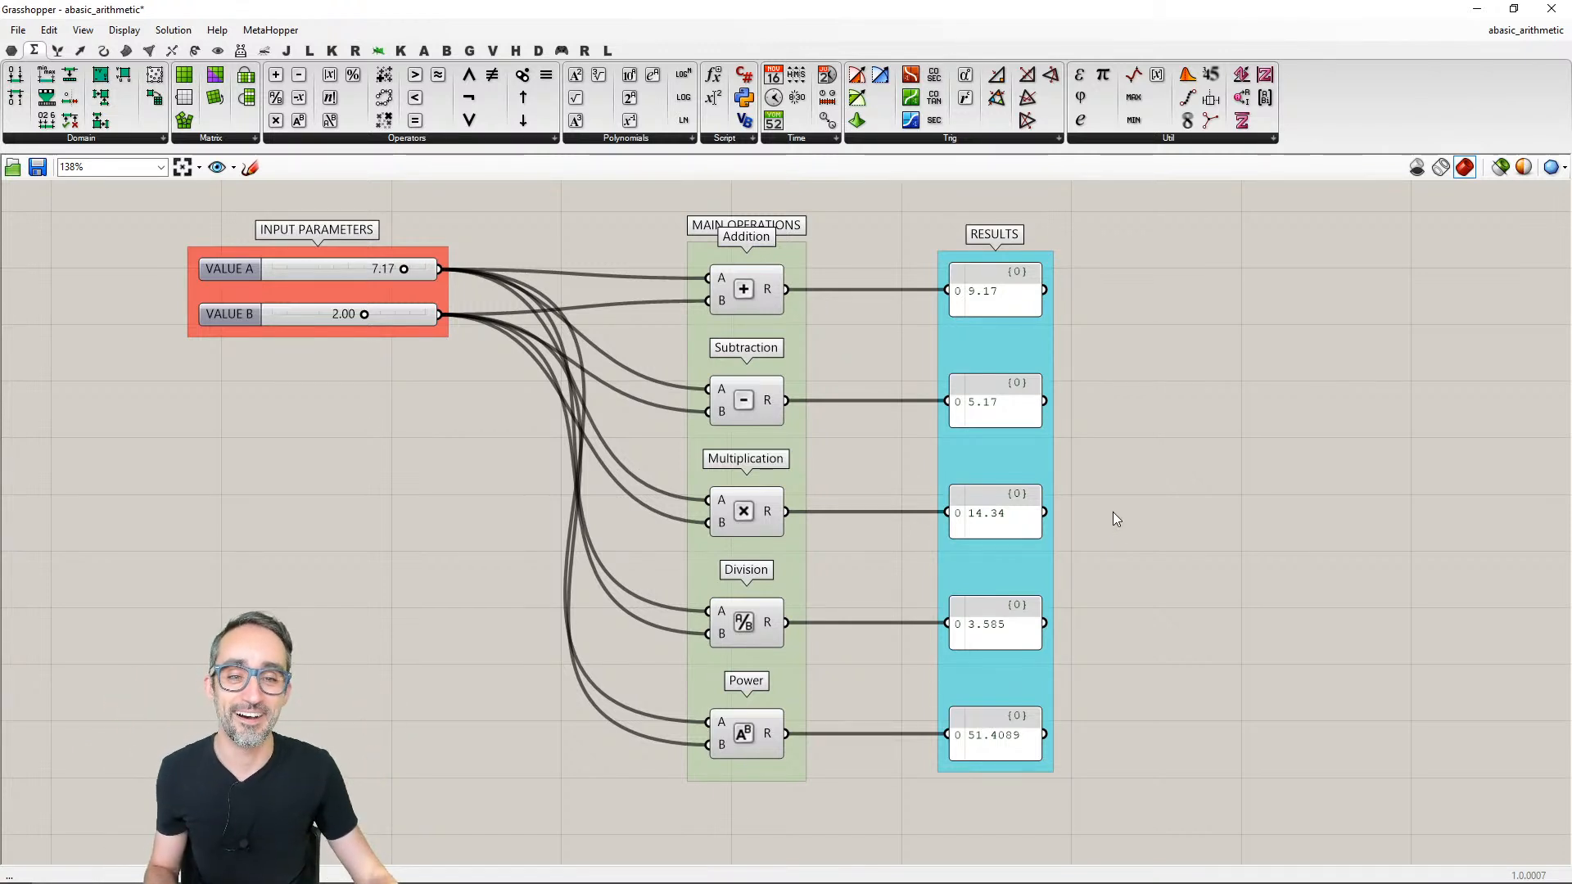
scroll(1137, 537, down, 5)
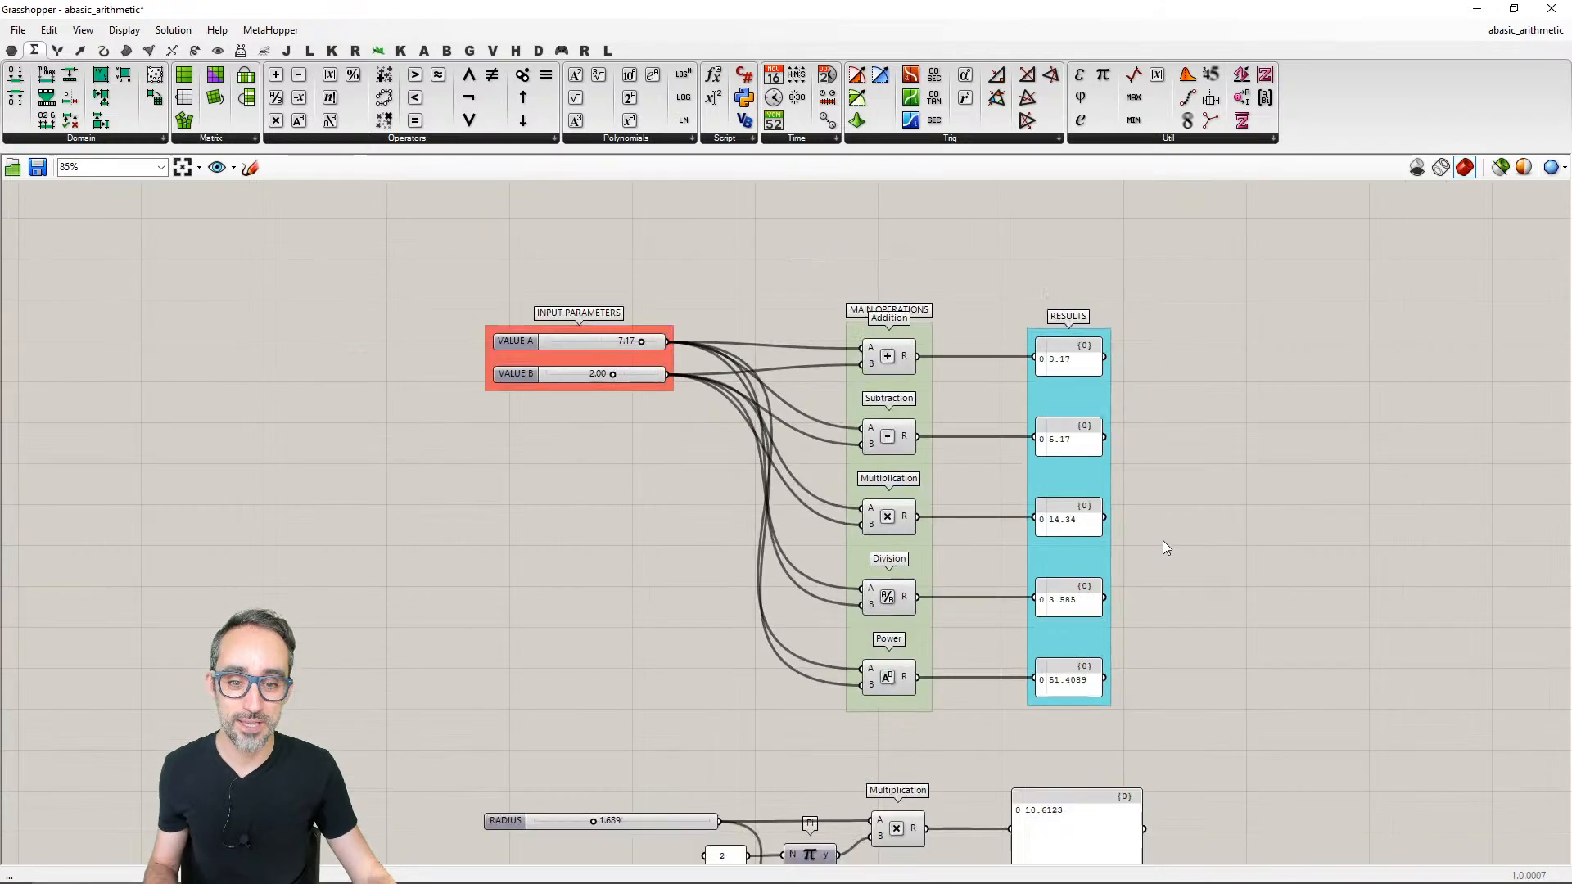
scroll(1125, 495, down, 1)
scroll(1118, 526, up, 3)
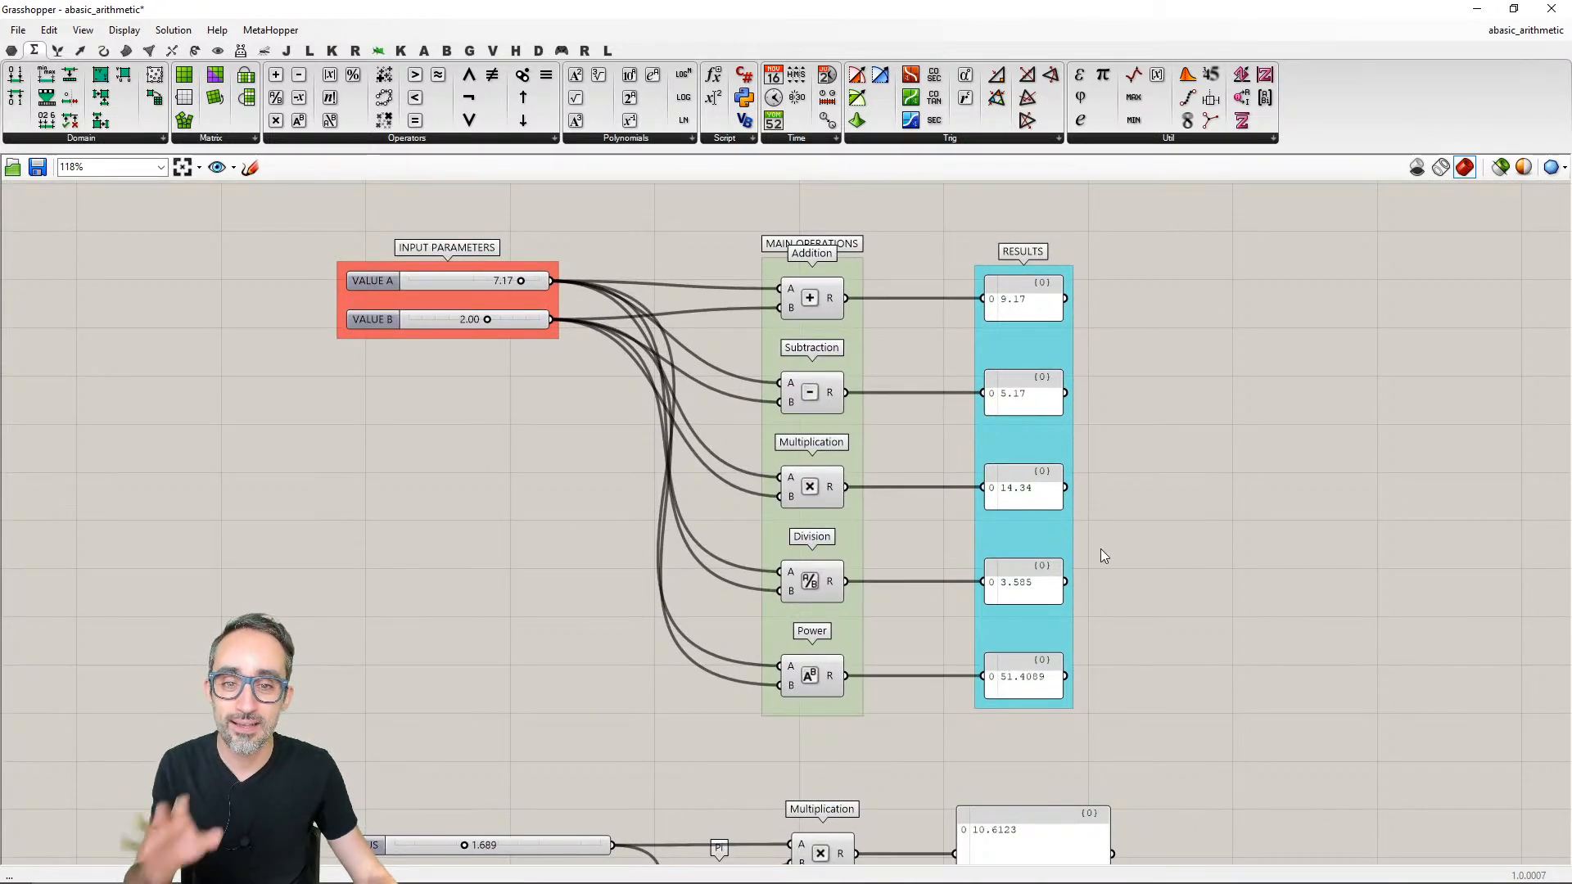
- Name the result panel connected to the Addition component ADDITION
scroll(1104, 556, up, 1)
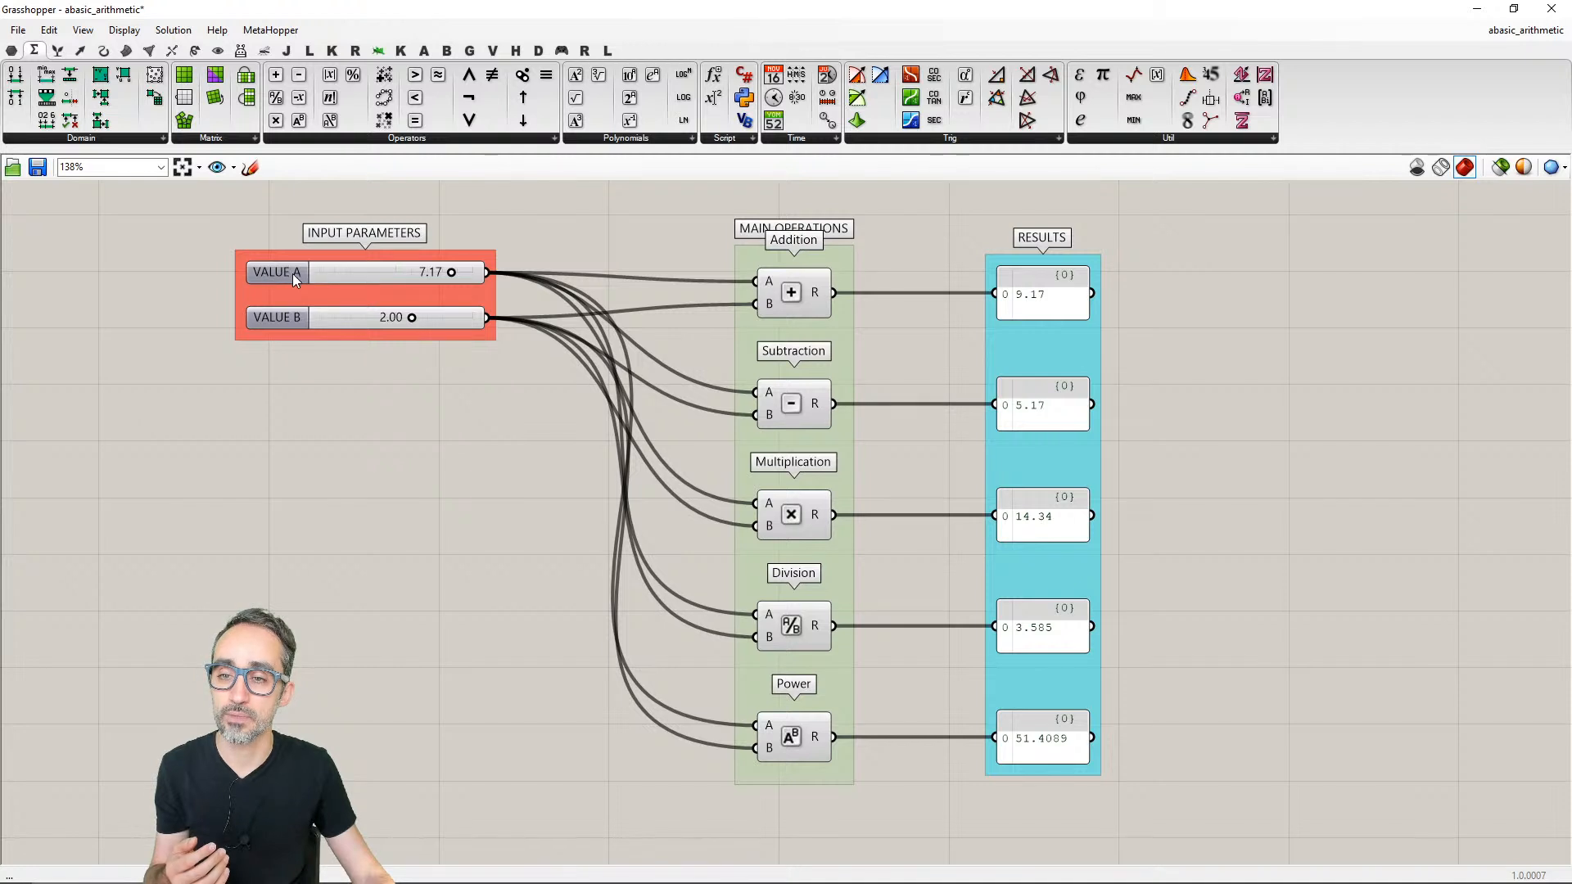
right_click(1071, 286)
right_click(1052, 286)
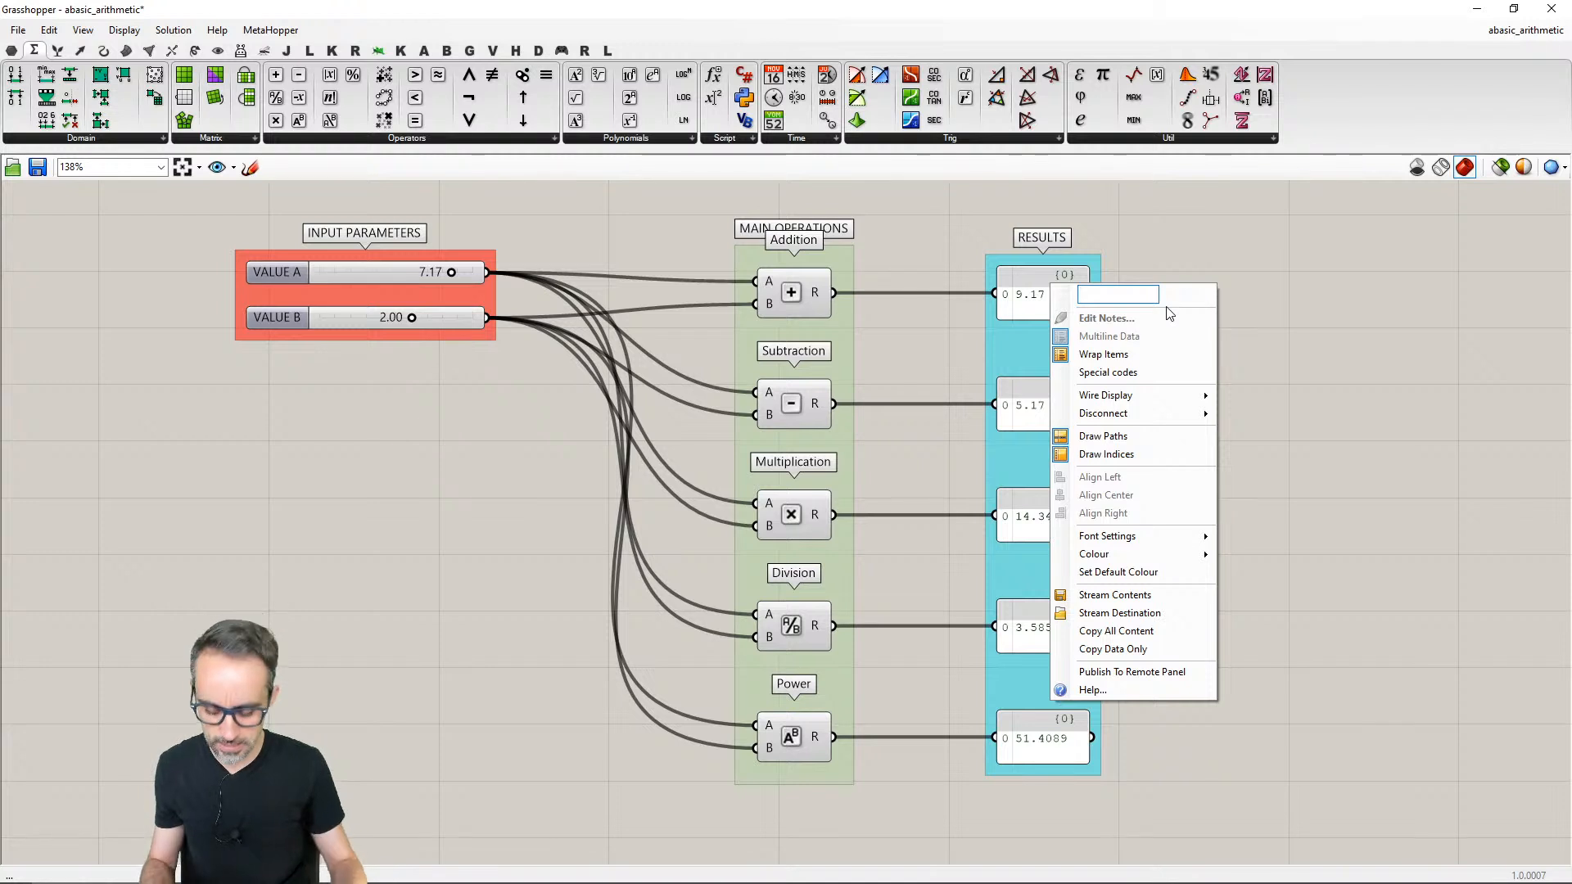
text(ad)
key(BackSpace)
key(BackSpace)
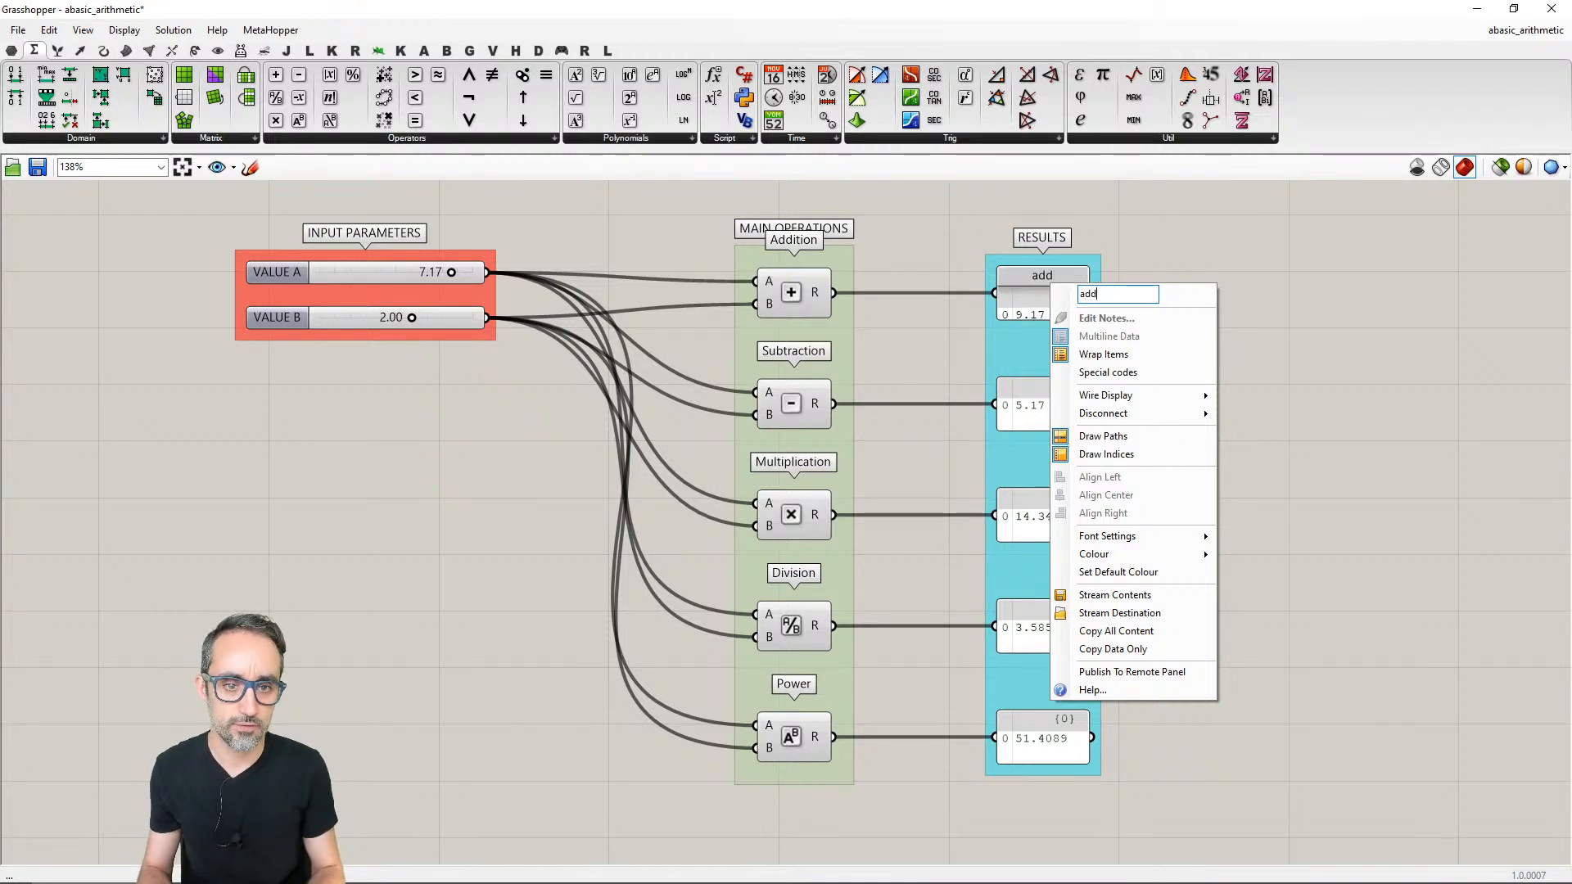
text(ADDITION)
key(Return)
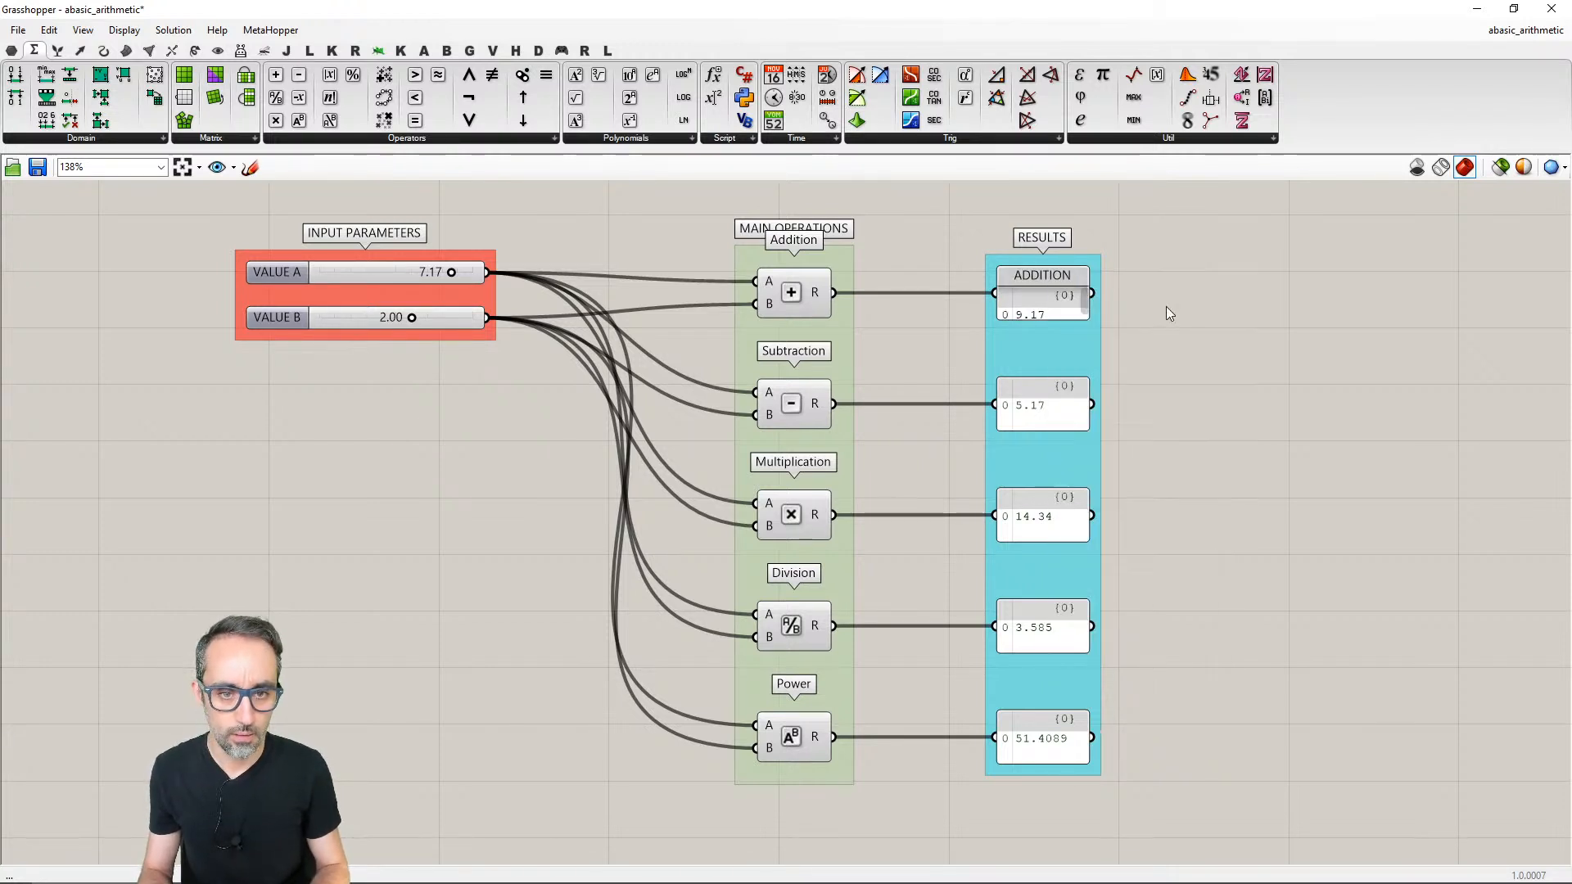
- Name the result panel connected to the Subtraction component SUBTRACTTION
right_click(1069, 406)
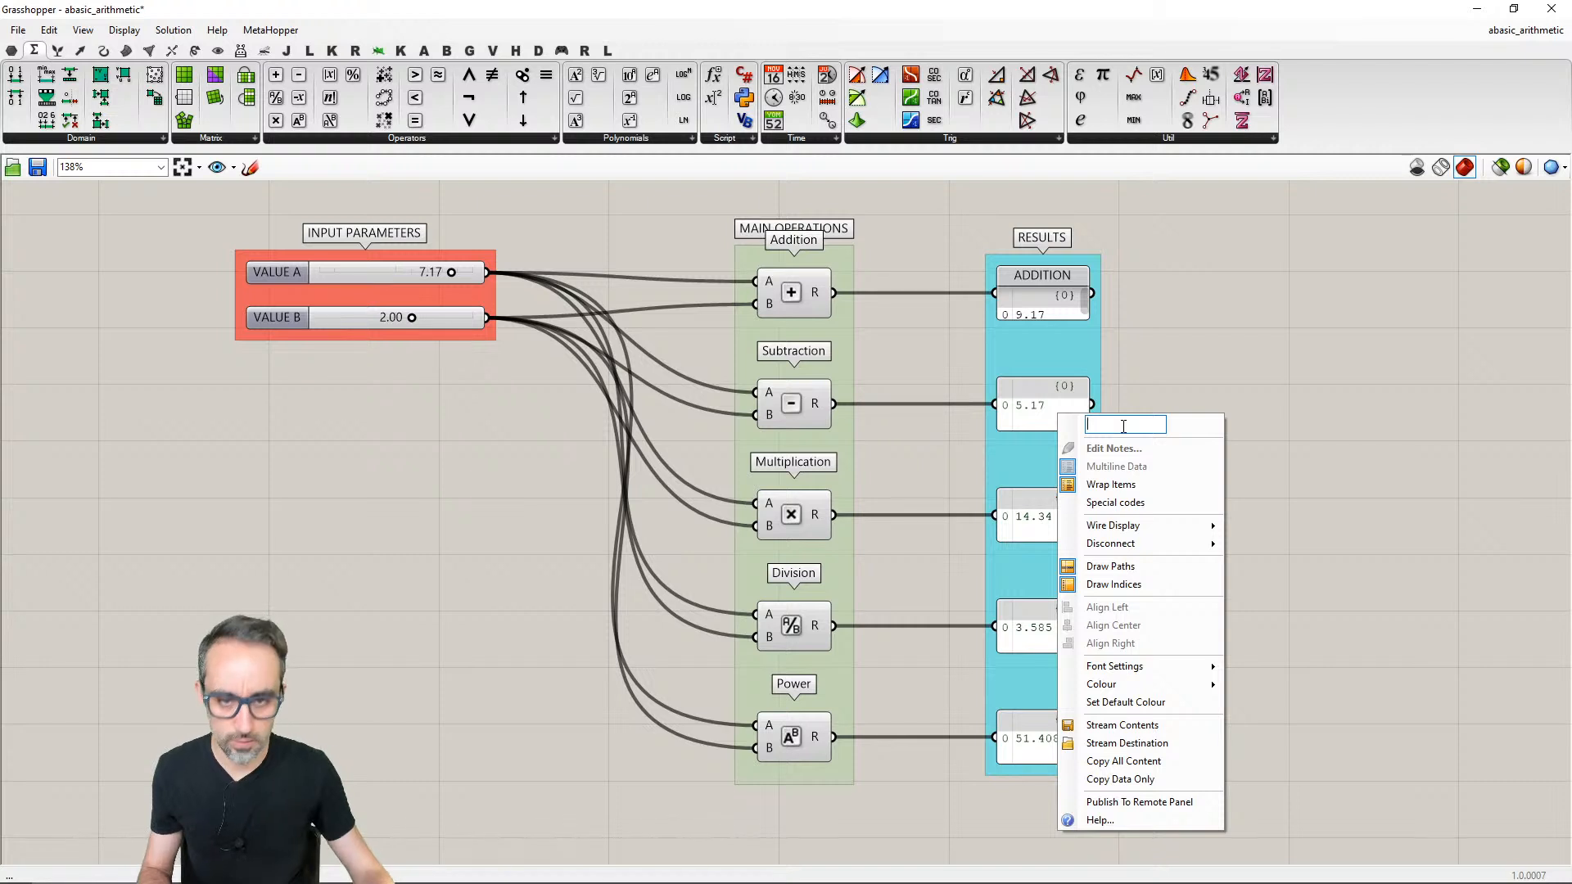
text(SUBTRACT)
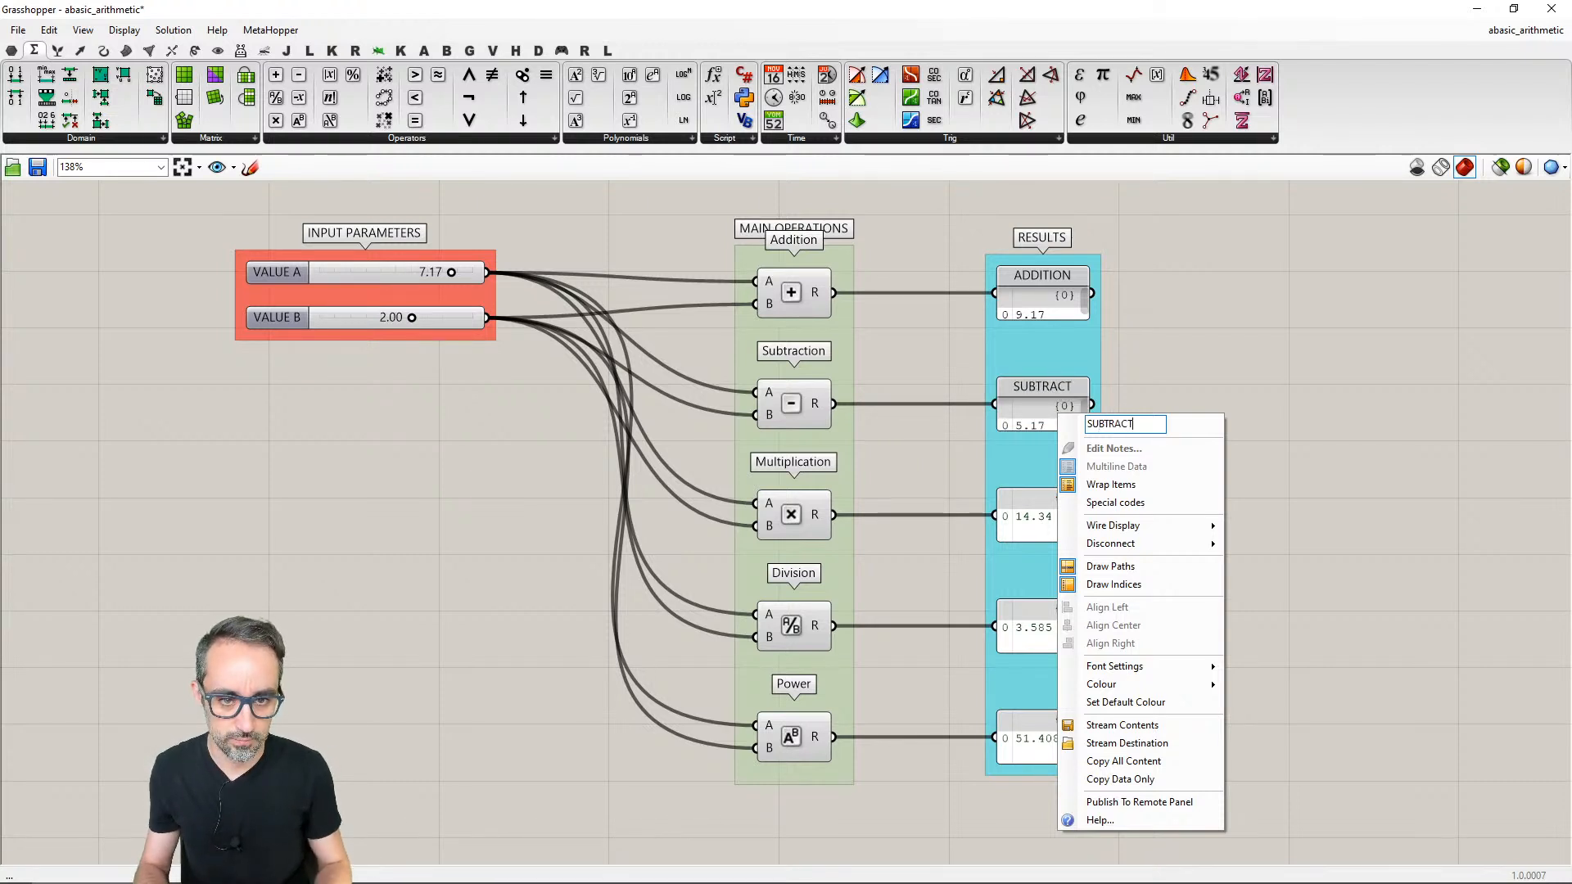
text(TION)
key(Return)
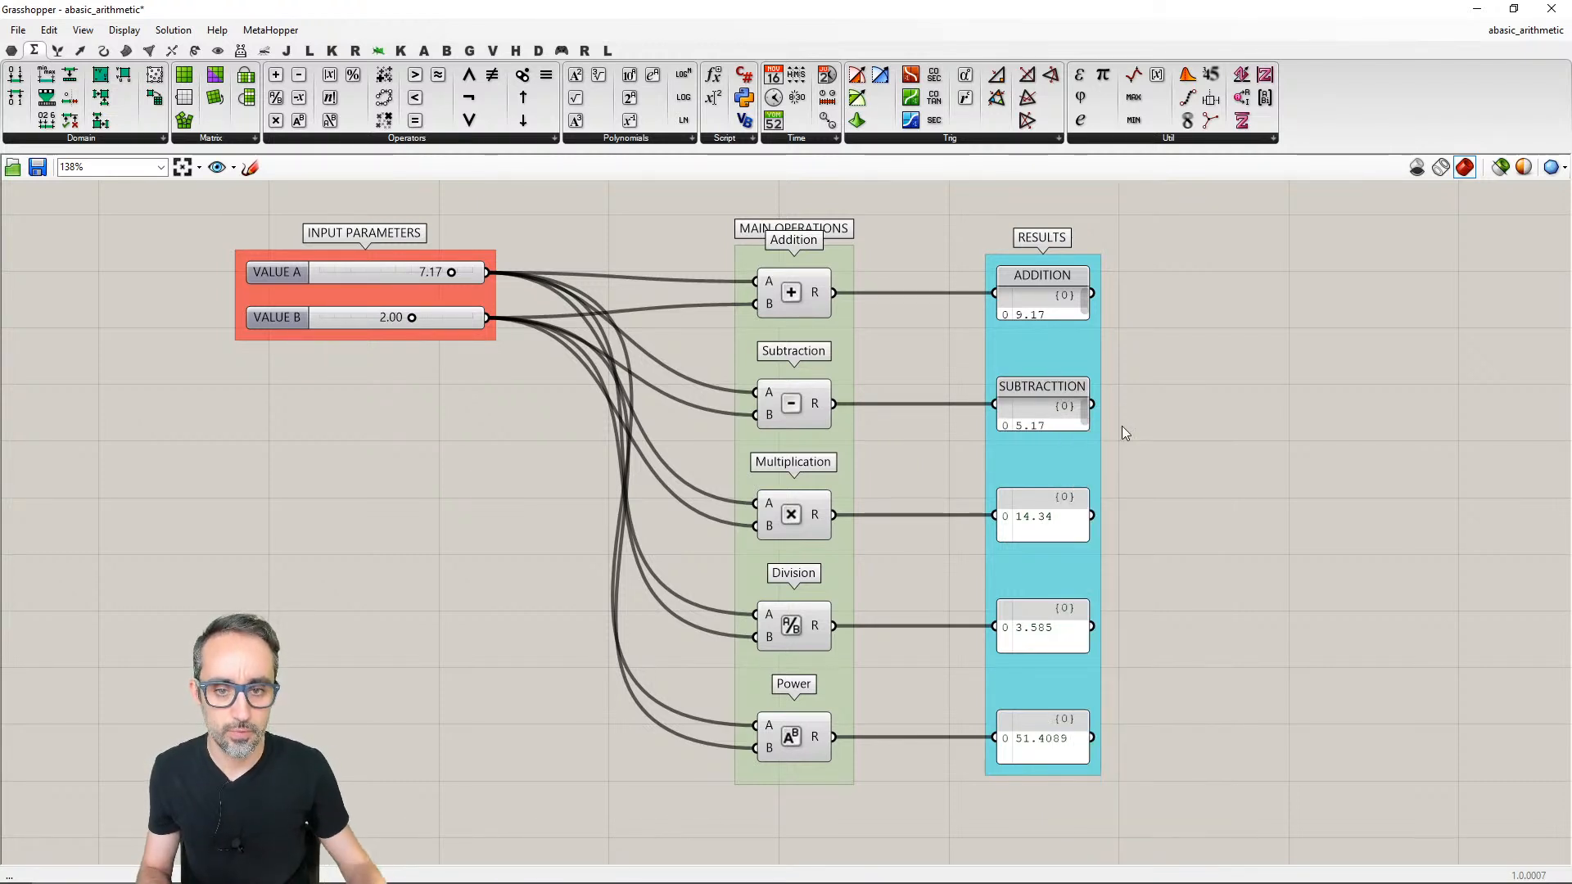
- Name the result panel connected to the Multiplication component in the RESULTS group MULTIPLICATION
right_click(1055, 518)
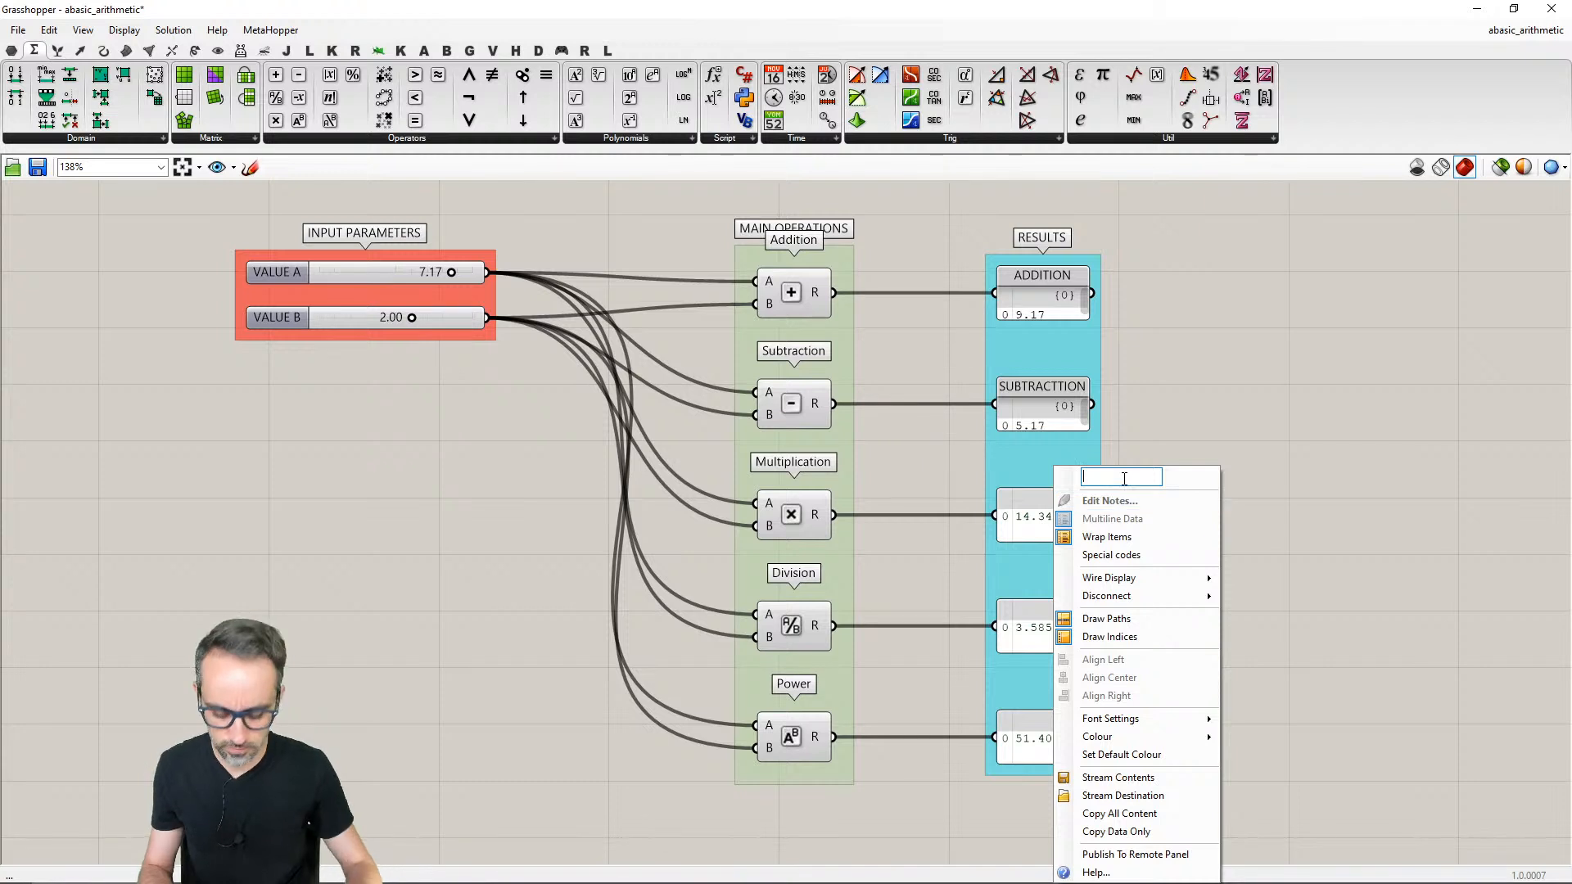
text(MULTIPLICATION)
key(Return)
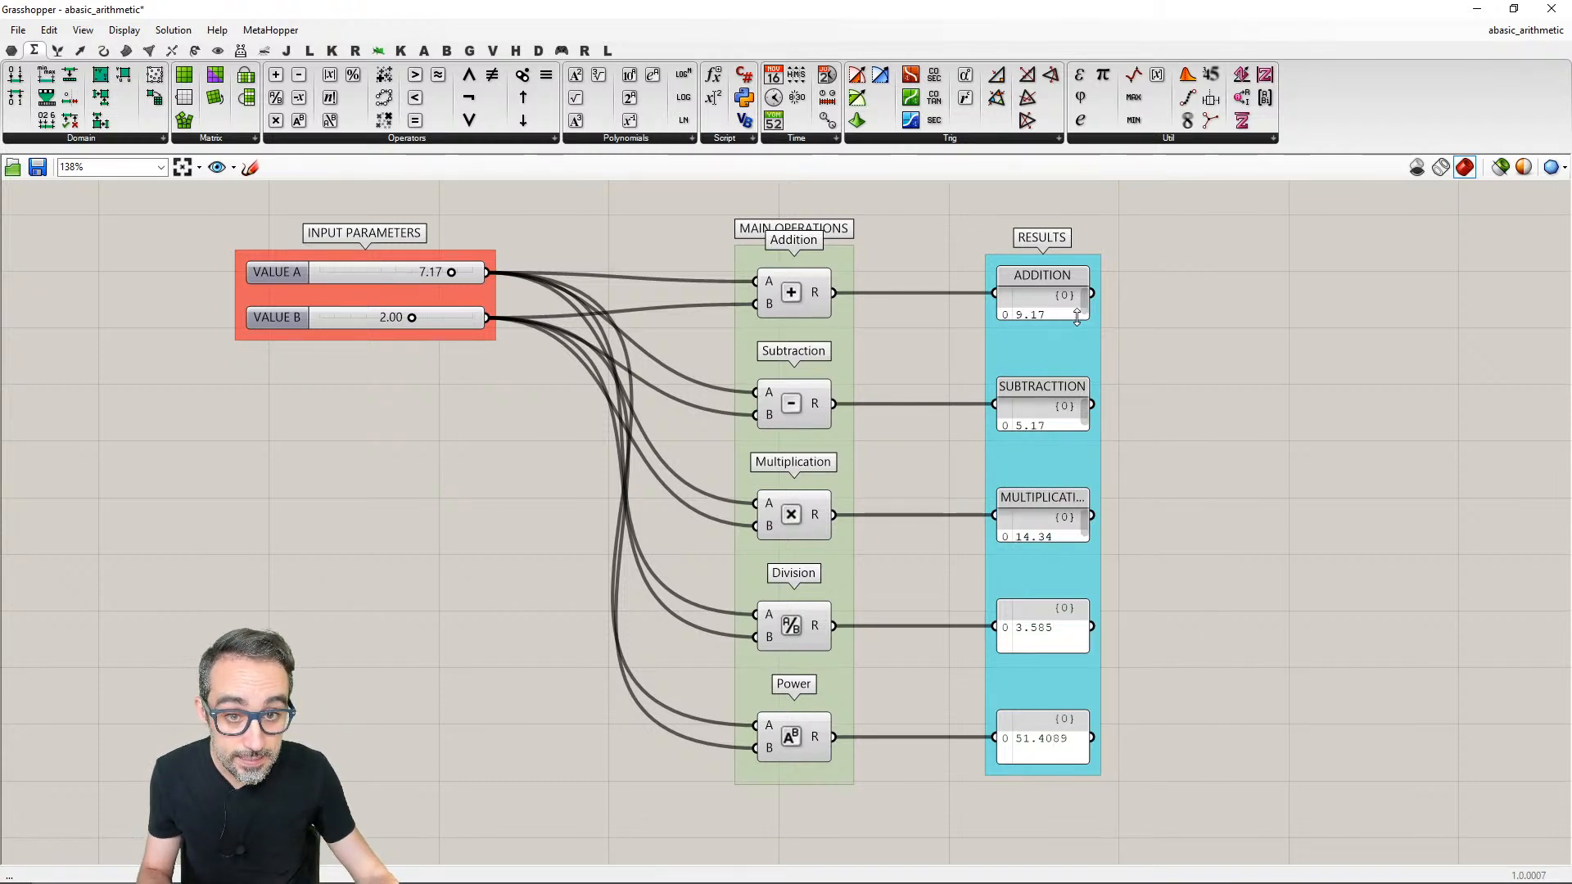
- Make the addition, subtraction and multiplication result panels slightly taller so their values fit below the names
drag(1077, 318, 1075, 327)
drag(1073, 430, 1071, 442)
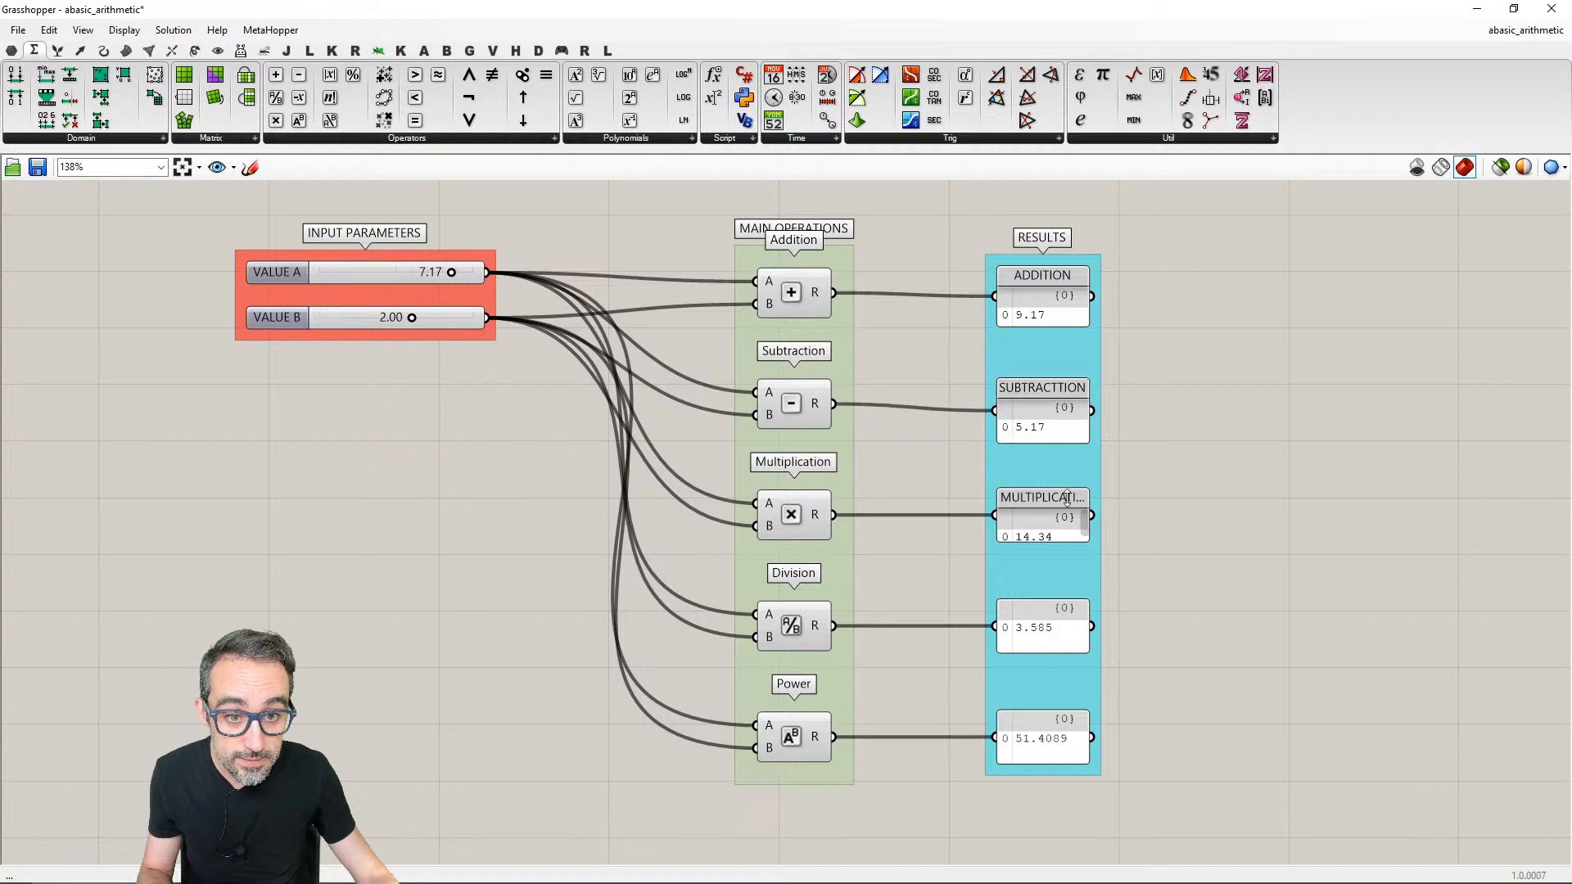
drag(1066, 541, 1066, 556)
- Name the result panel connected to the Division component DIVISION
right_click(1065, 556)
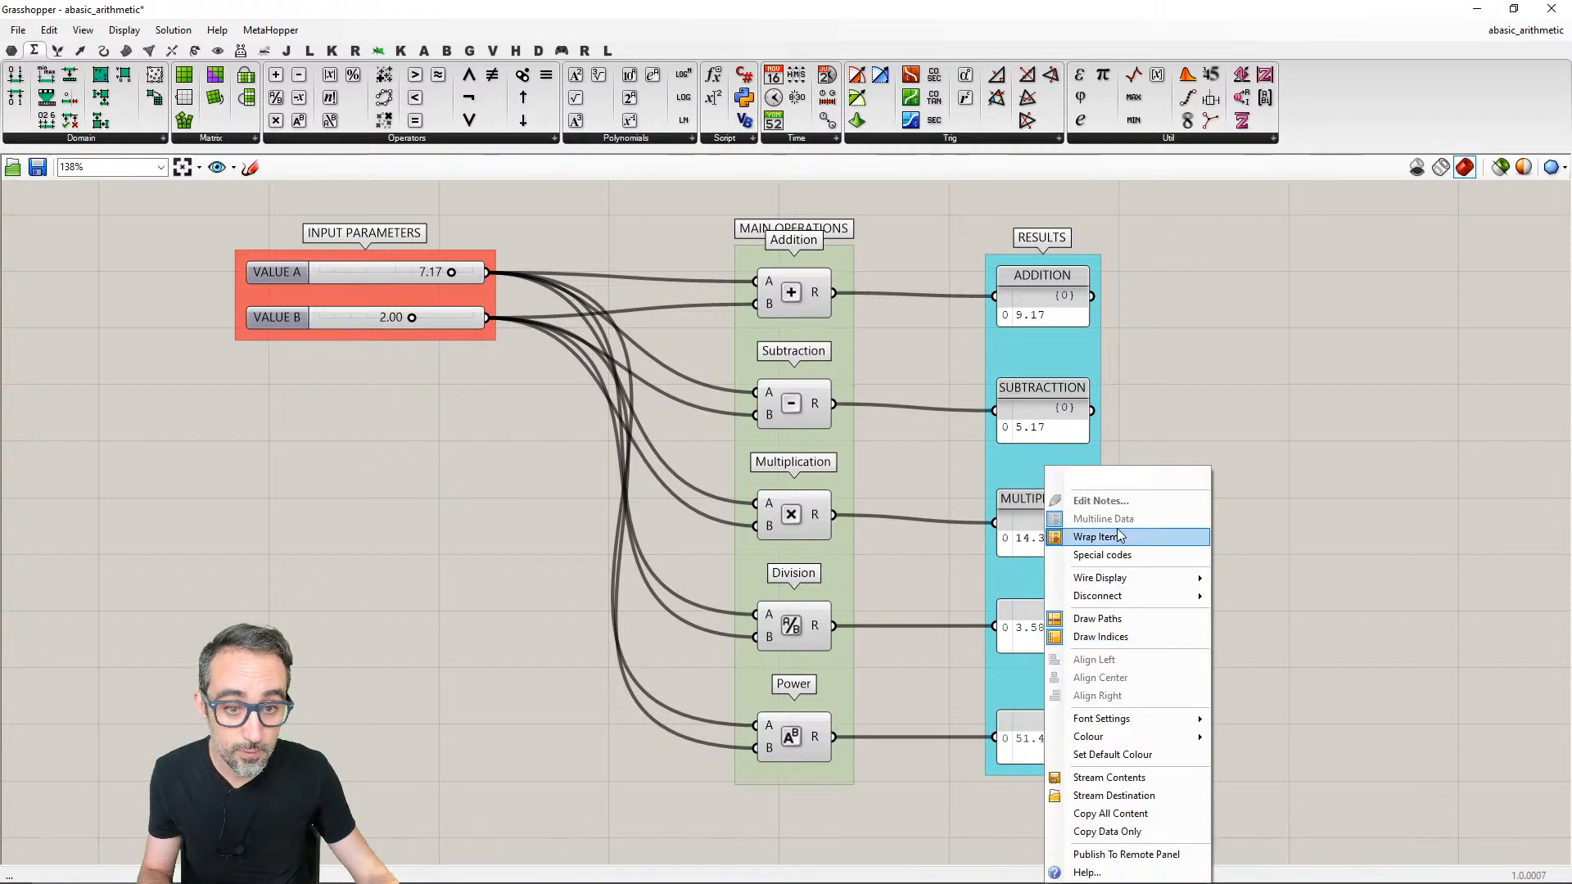
text(DVISI)
key(BackSpace)
key(BackSpace)
key(BackSpace)
key(BackSpace)
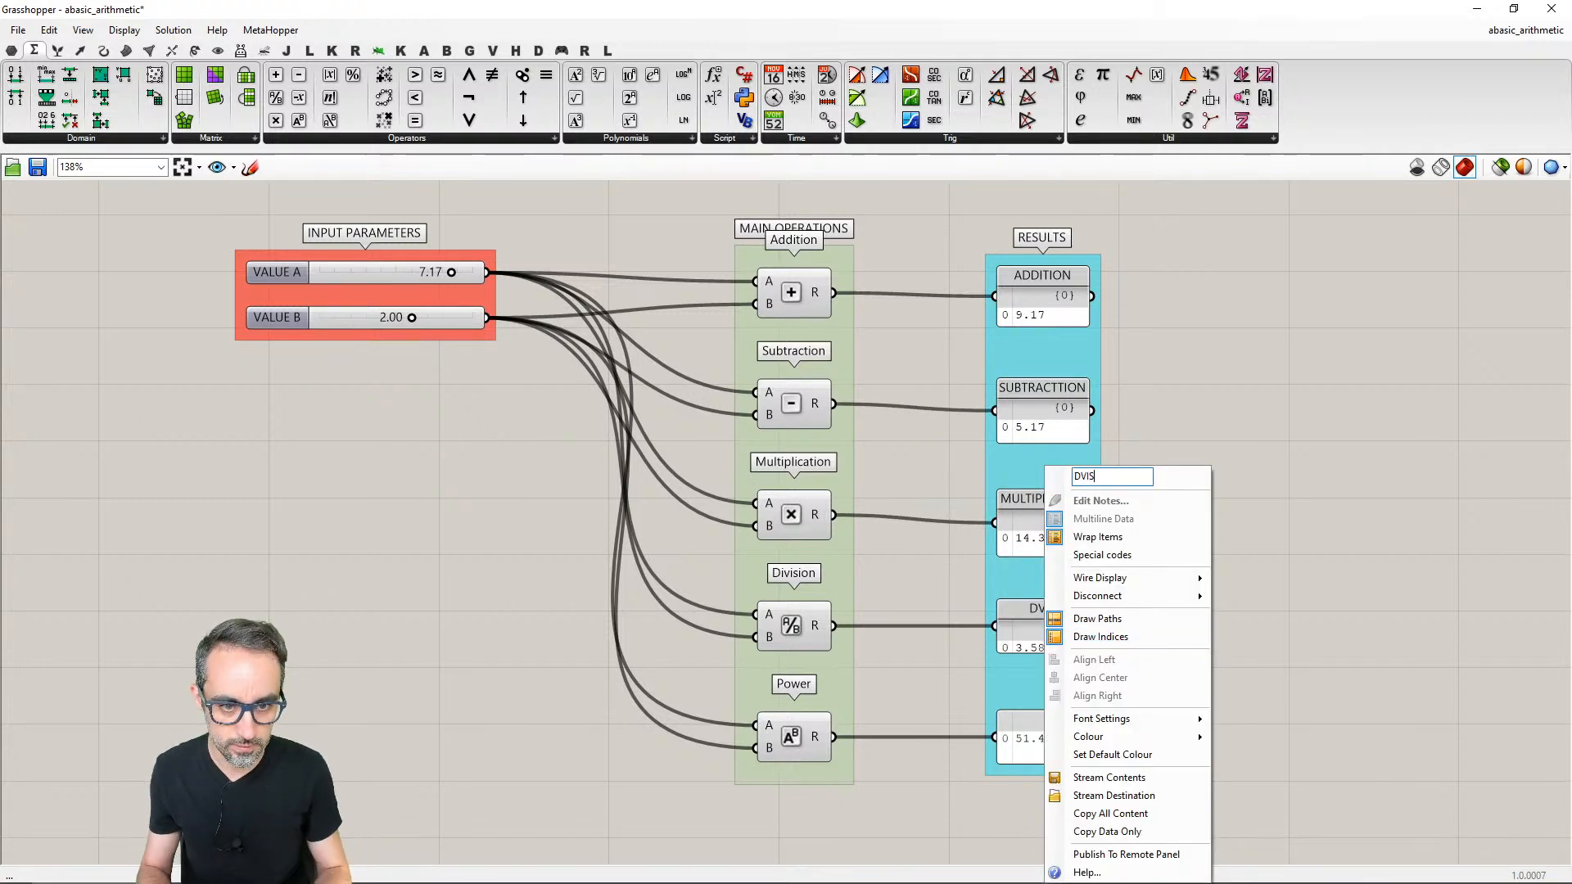
text(IVISION)
key(Return)
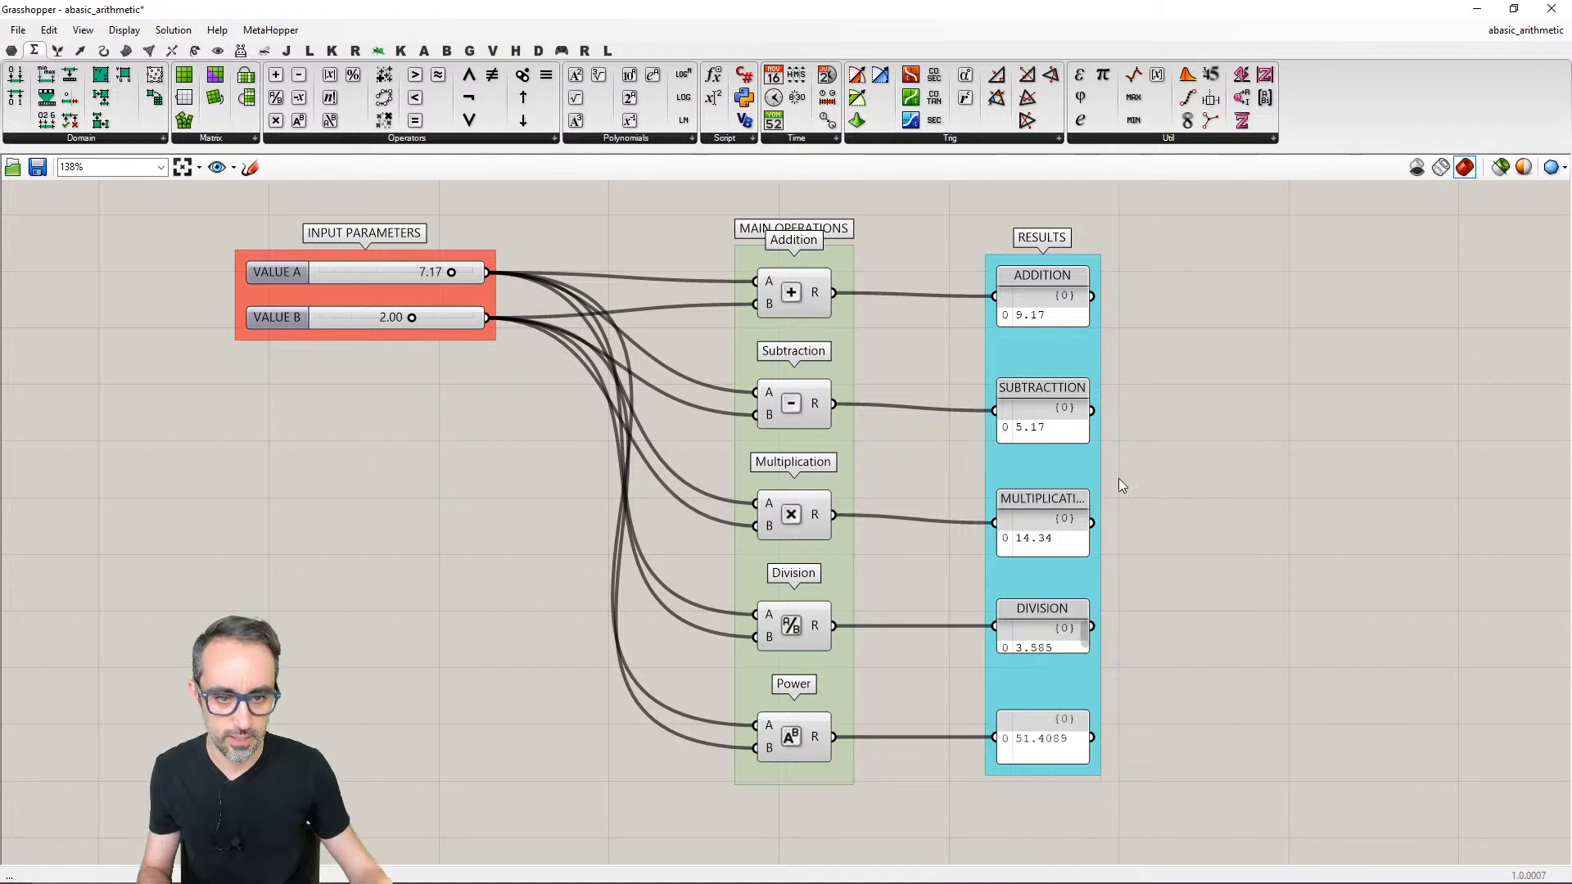
- Name the Power component's result panel POWER and make the DIVISION and POWER panels slightly taller
right_click(1045, 725)
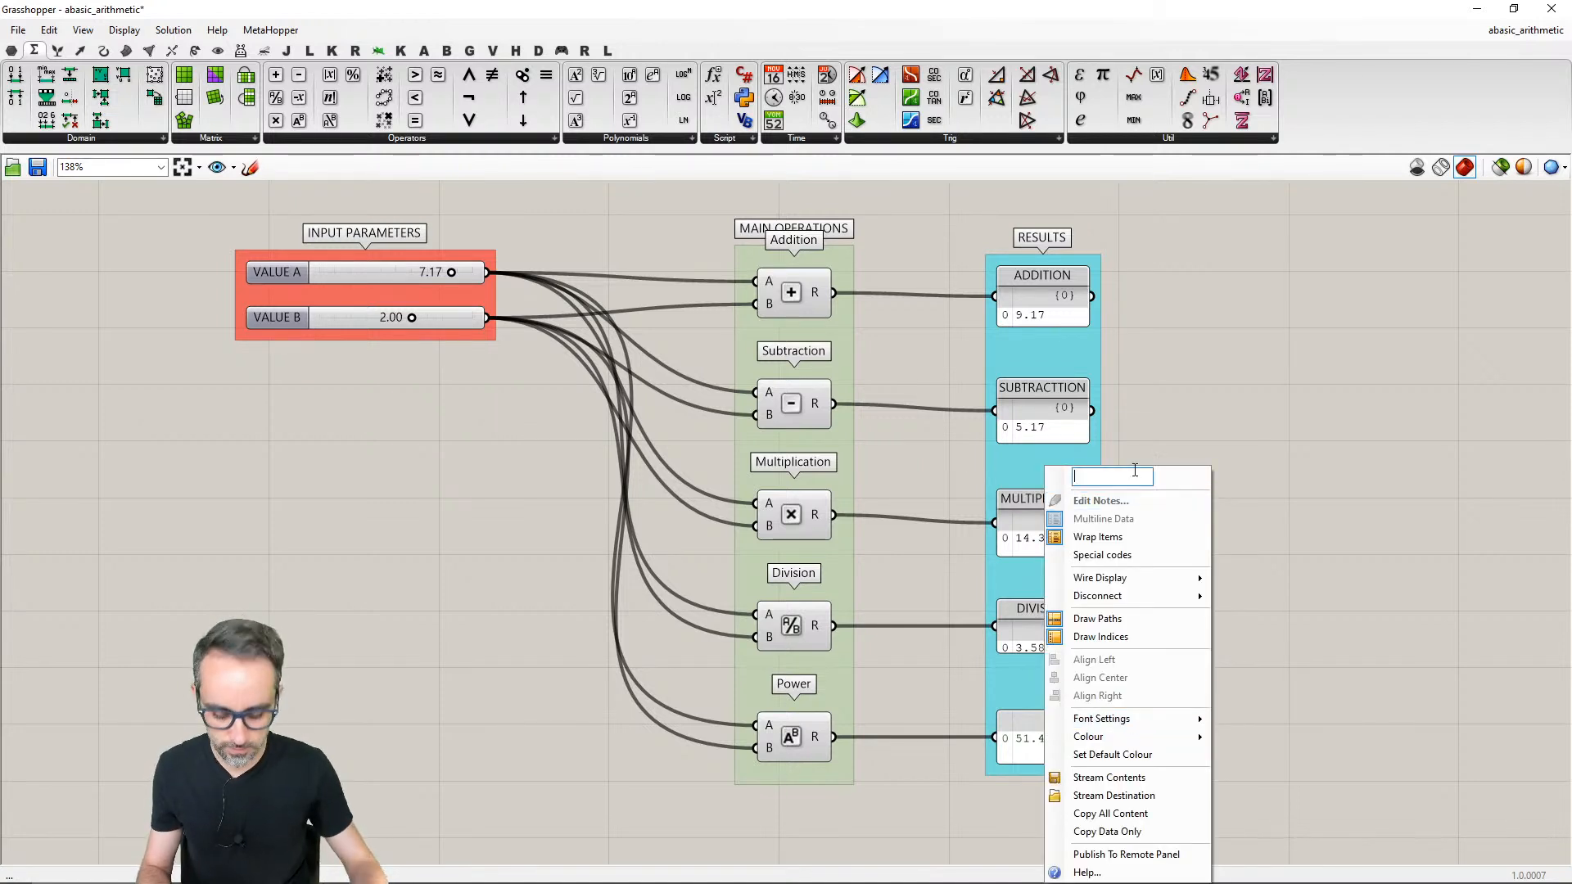
text(POWER)
key(Return)
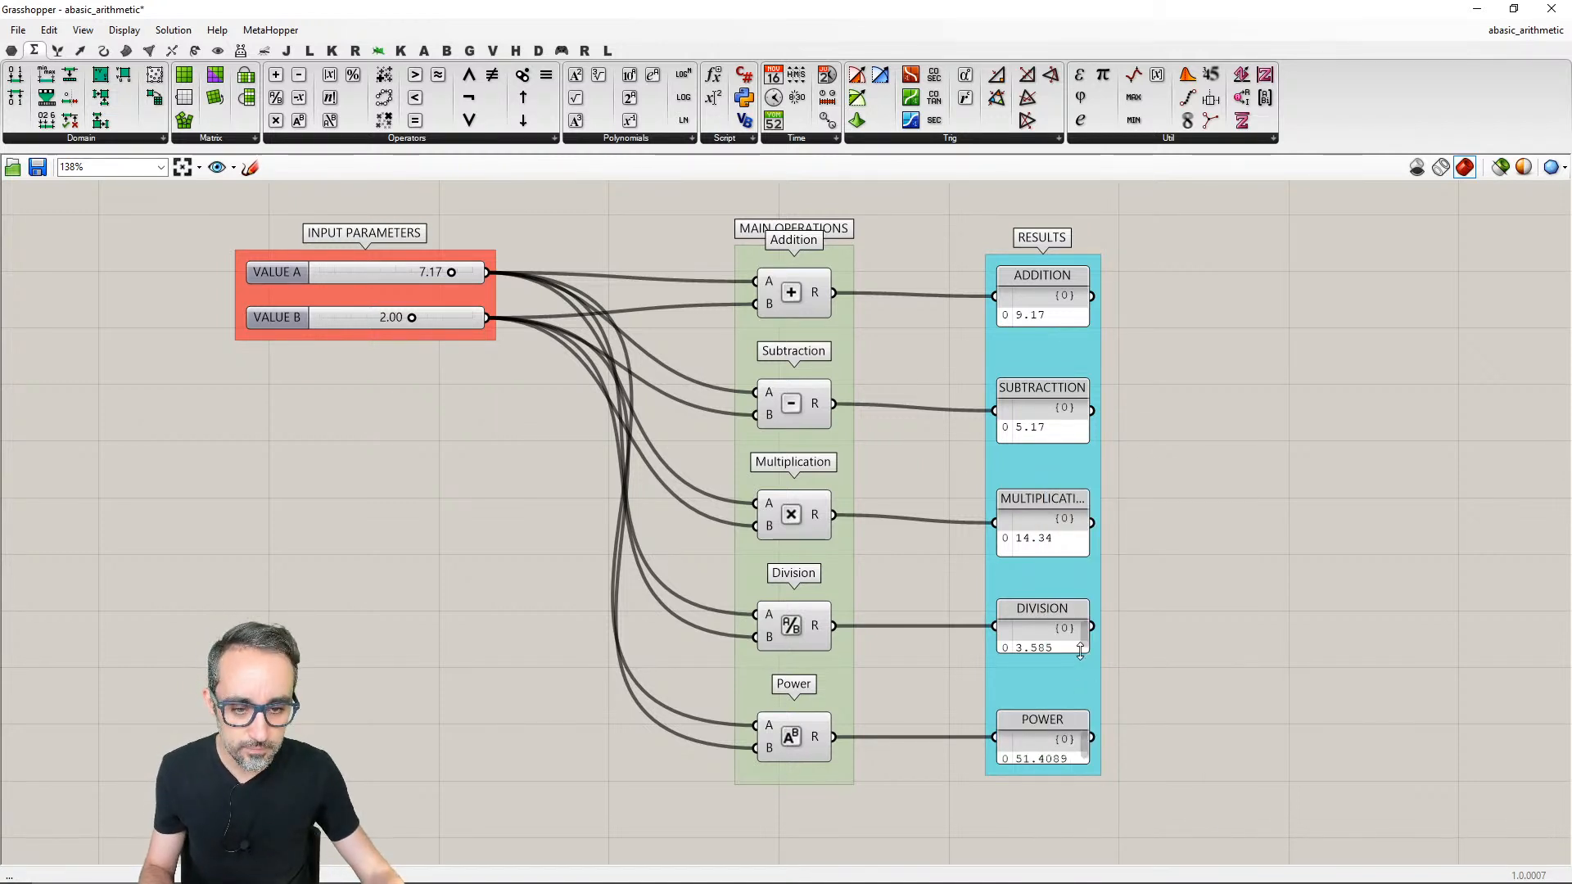
drag(1076, 654, 1076, 665)
drag(1068, 762, 1064, 770)
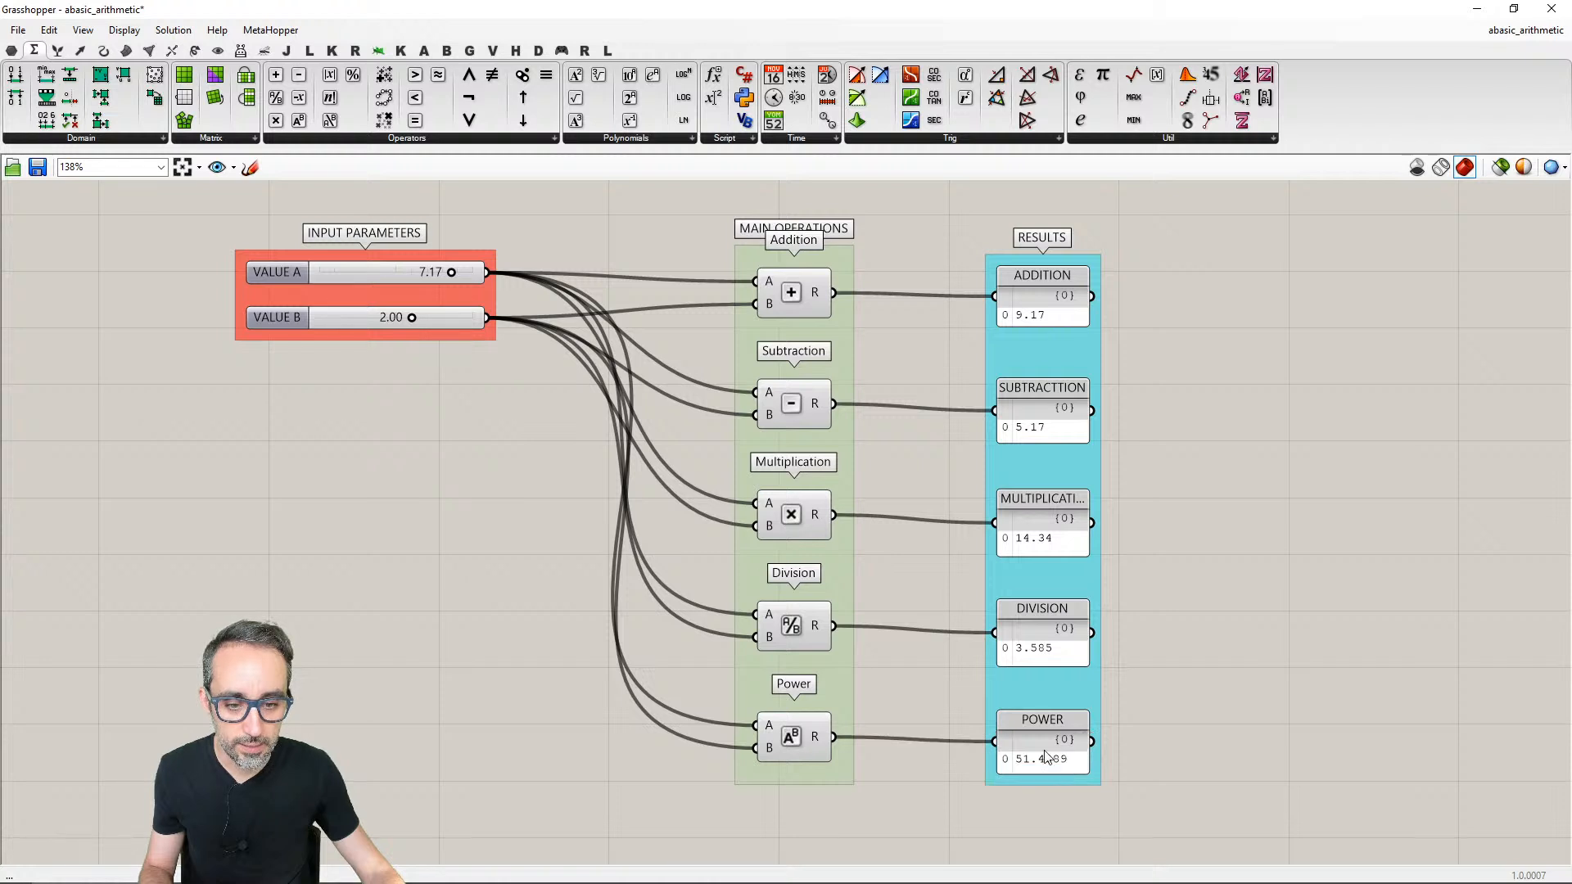
- Level the ADDITION and POWER panels with their components' outputs and distribute the five RESULTS panels evenly in the vertical direction
click(1044, 740)
drag(1047, 301, 1044, 294)
drag(857, 182, 1151, 778)
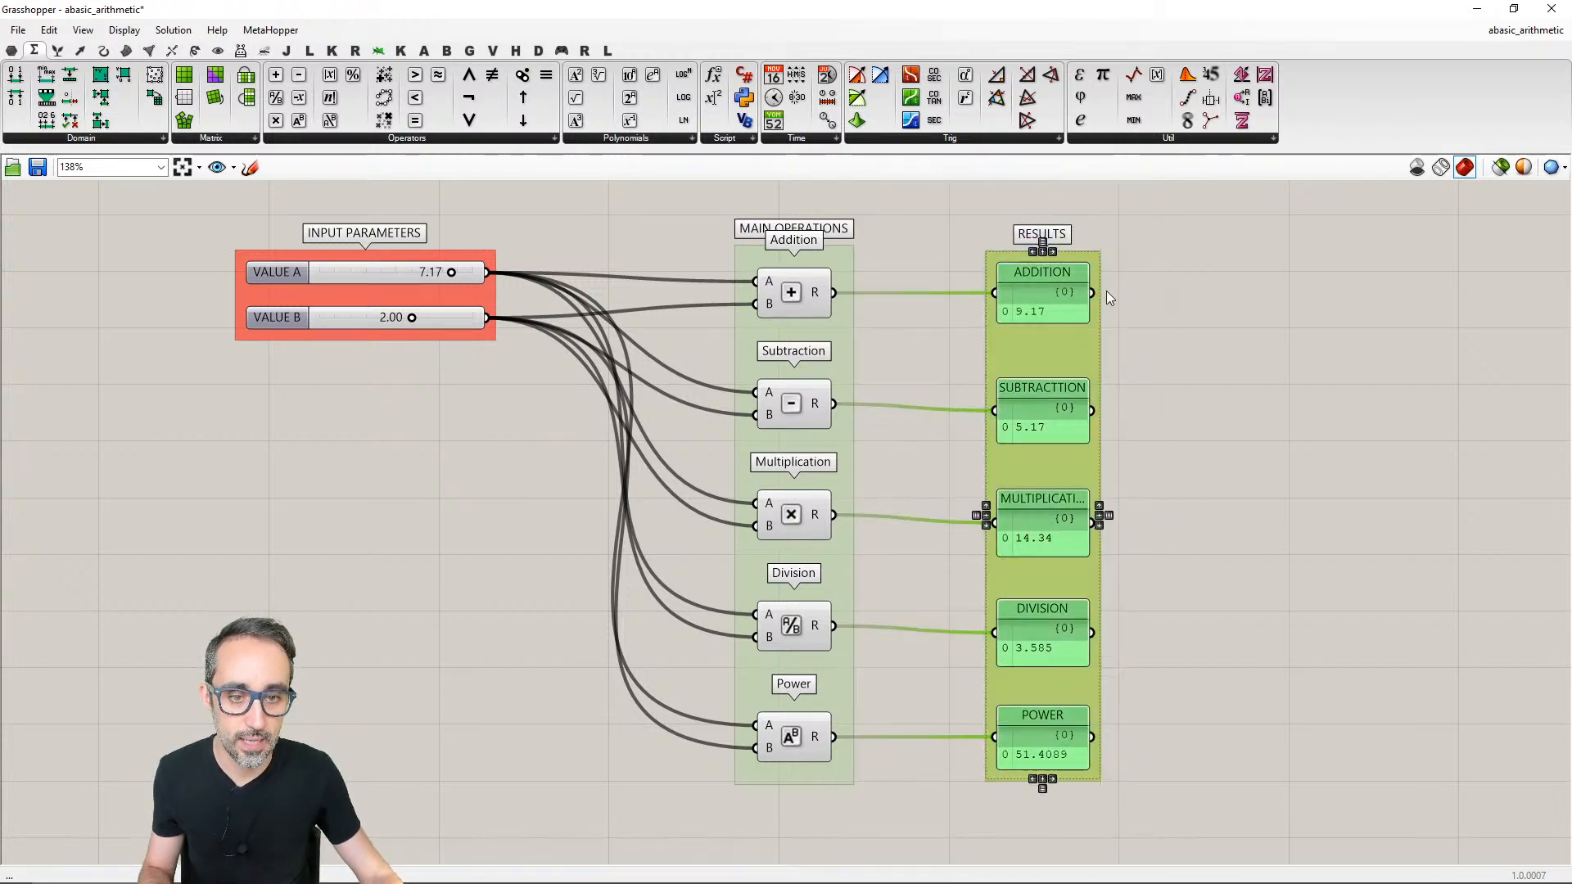
click(1043, 244)
click(1223, 406)
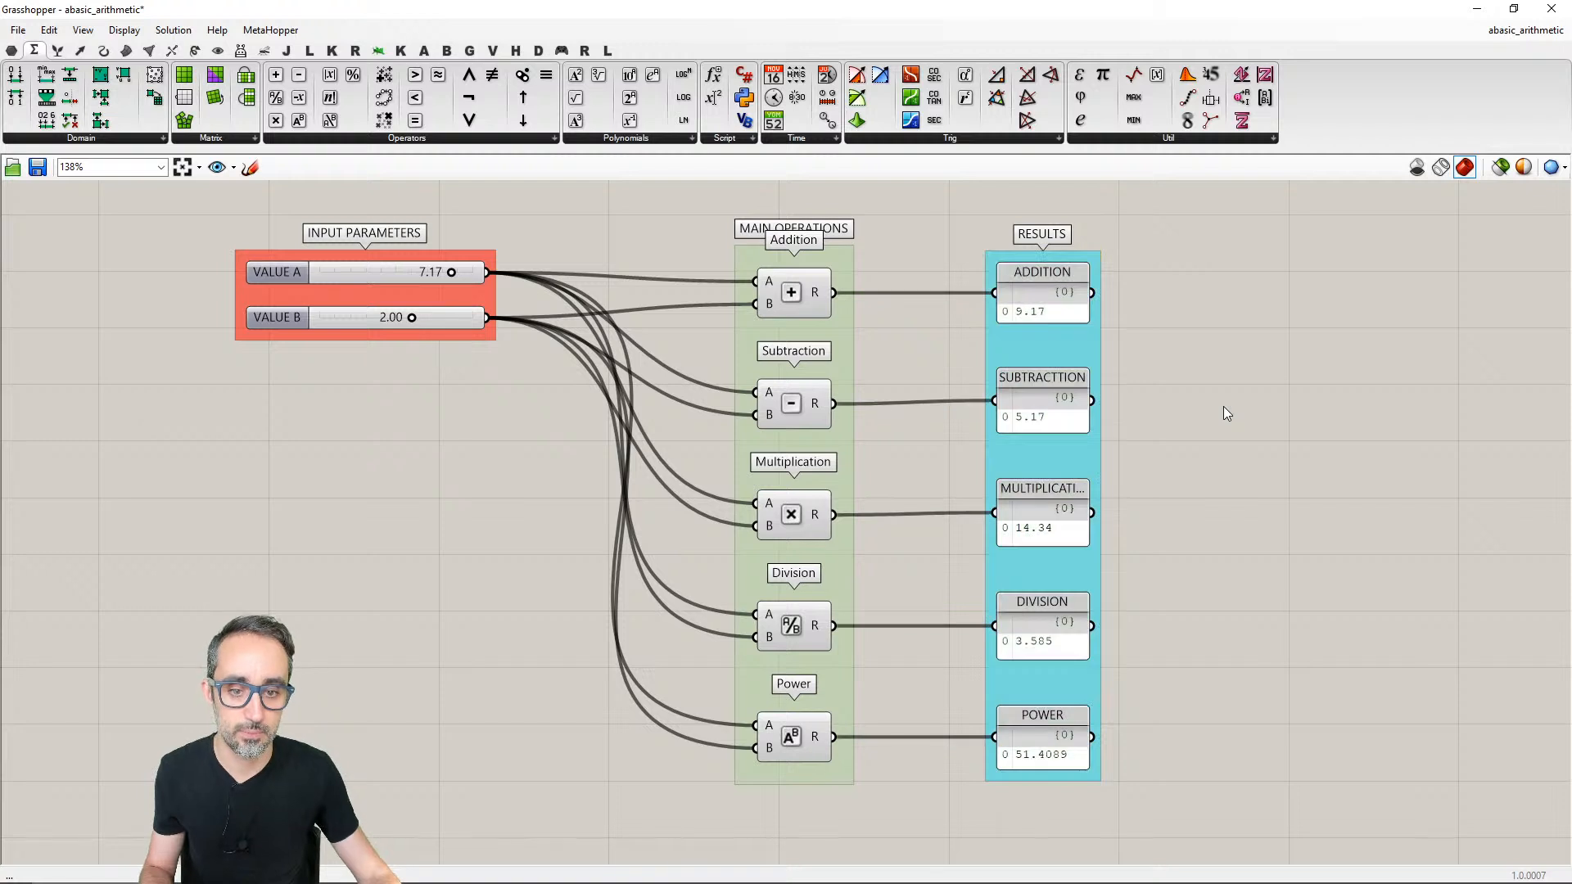
- Nudge the subtraction and multiplication result panels down until their incoming wires run straight
drag(1048, 402, 1048, 406)
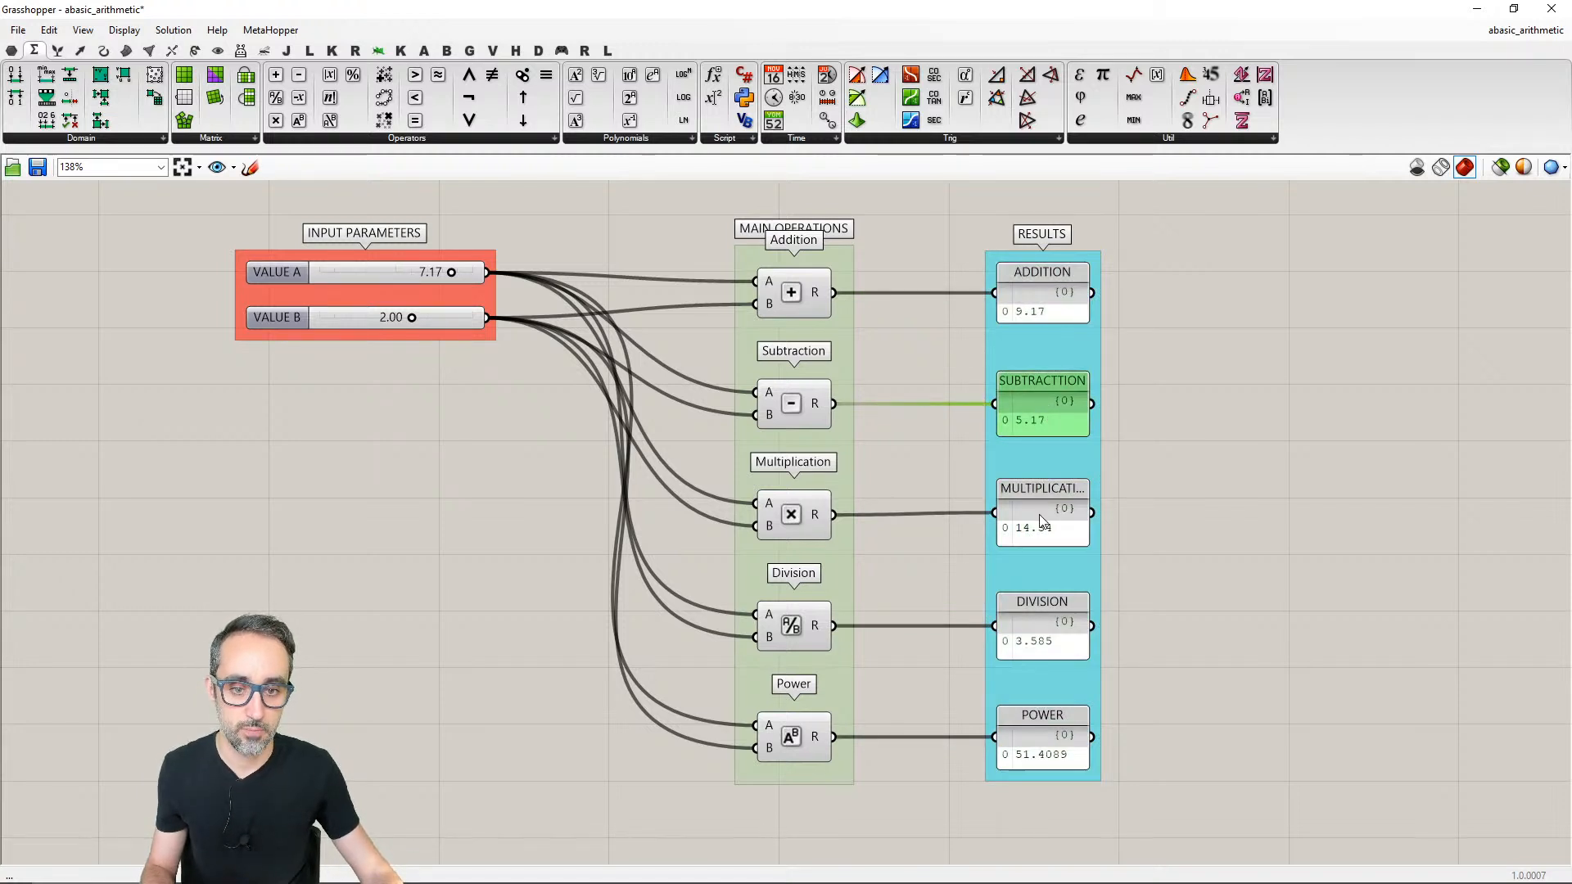
drag(1039, 515, 1039, 518)
click(1354, 542)
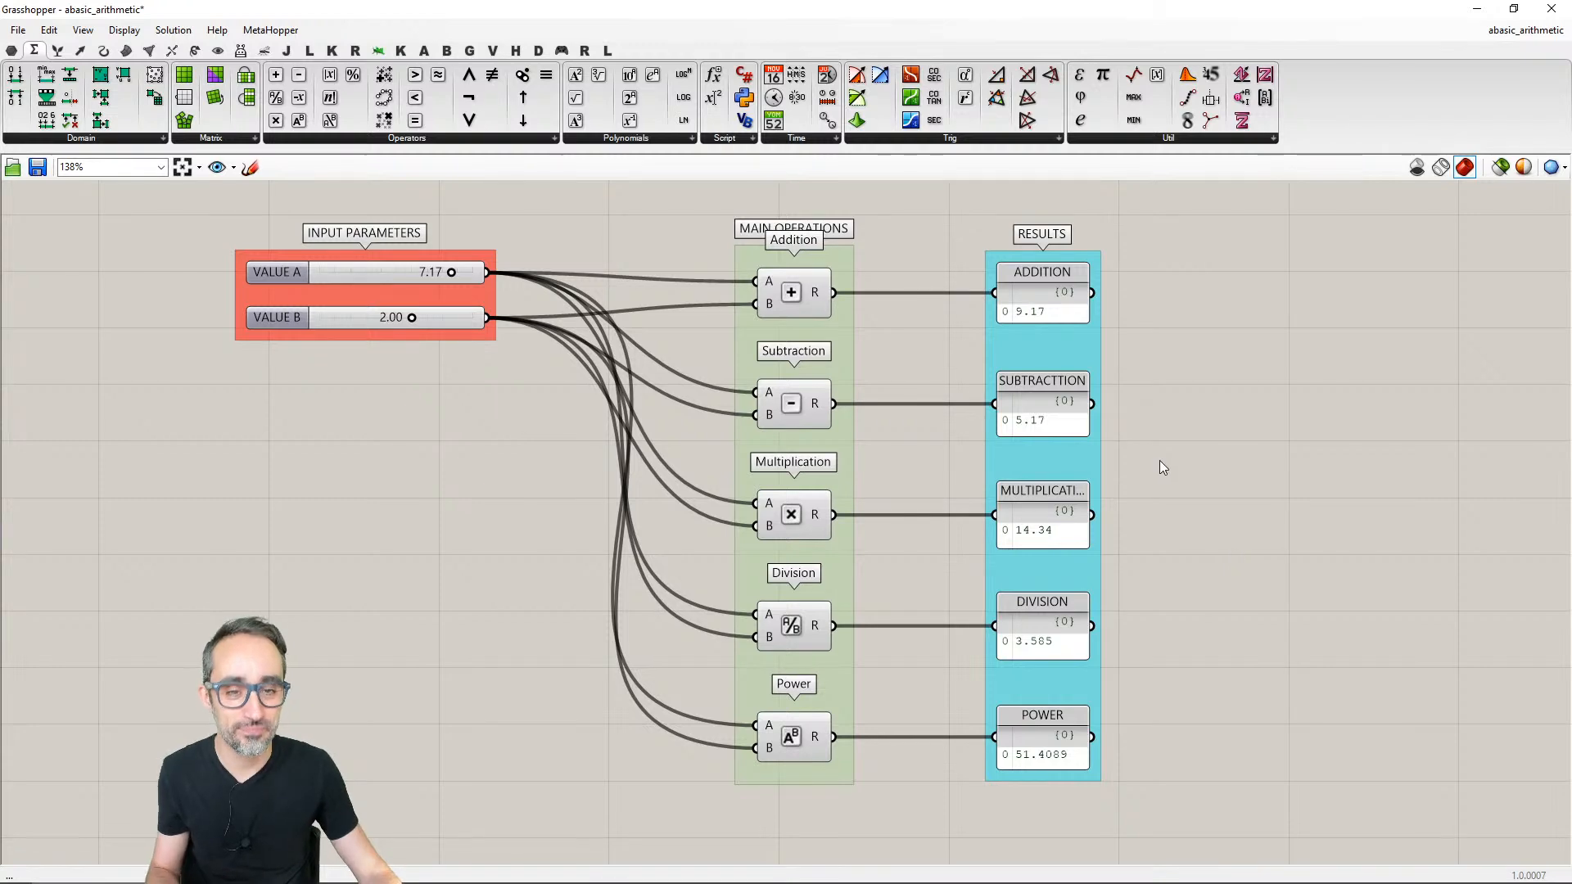
- Move the RADIUS slider further left, away from the circle calculation components
right_drag(1159, 460, 1184, 452)
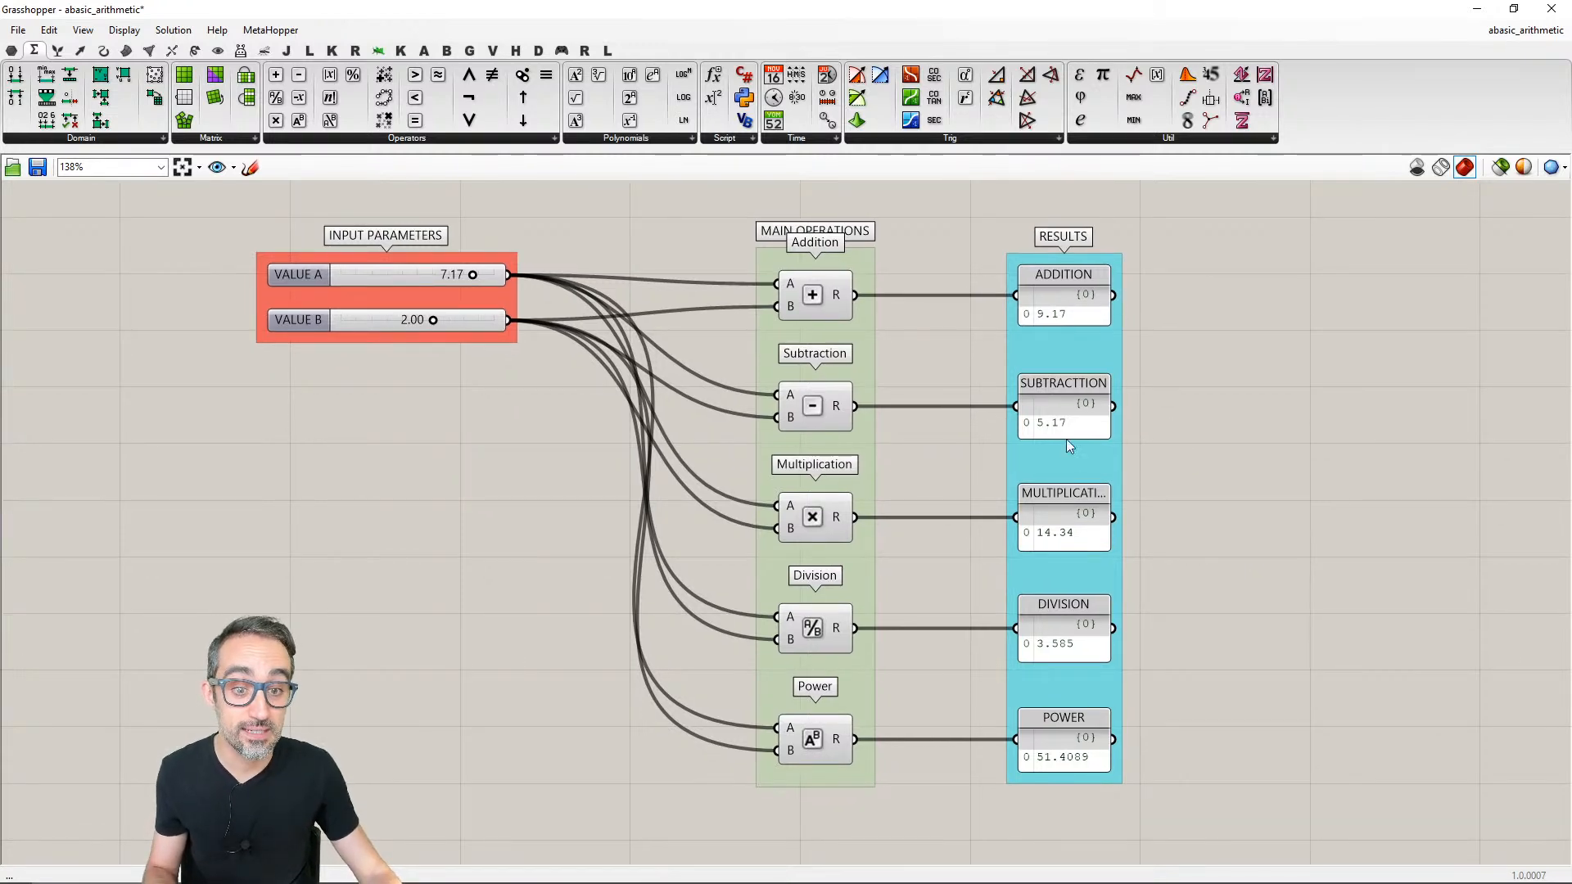
scroll(1224, 583, down, 2)
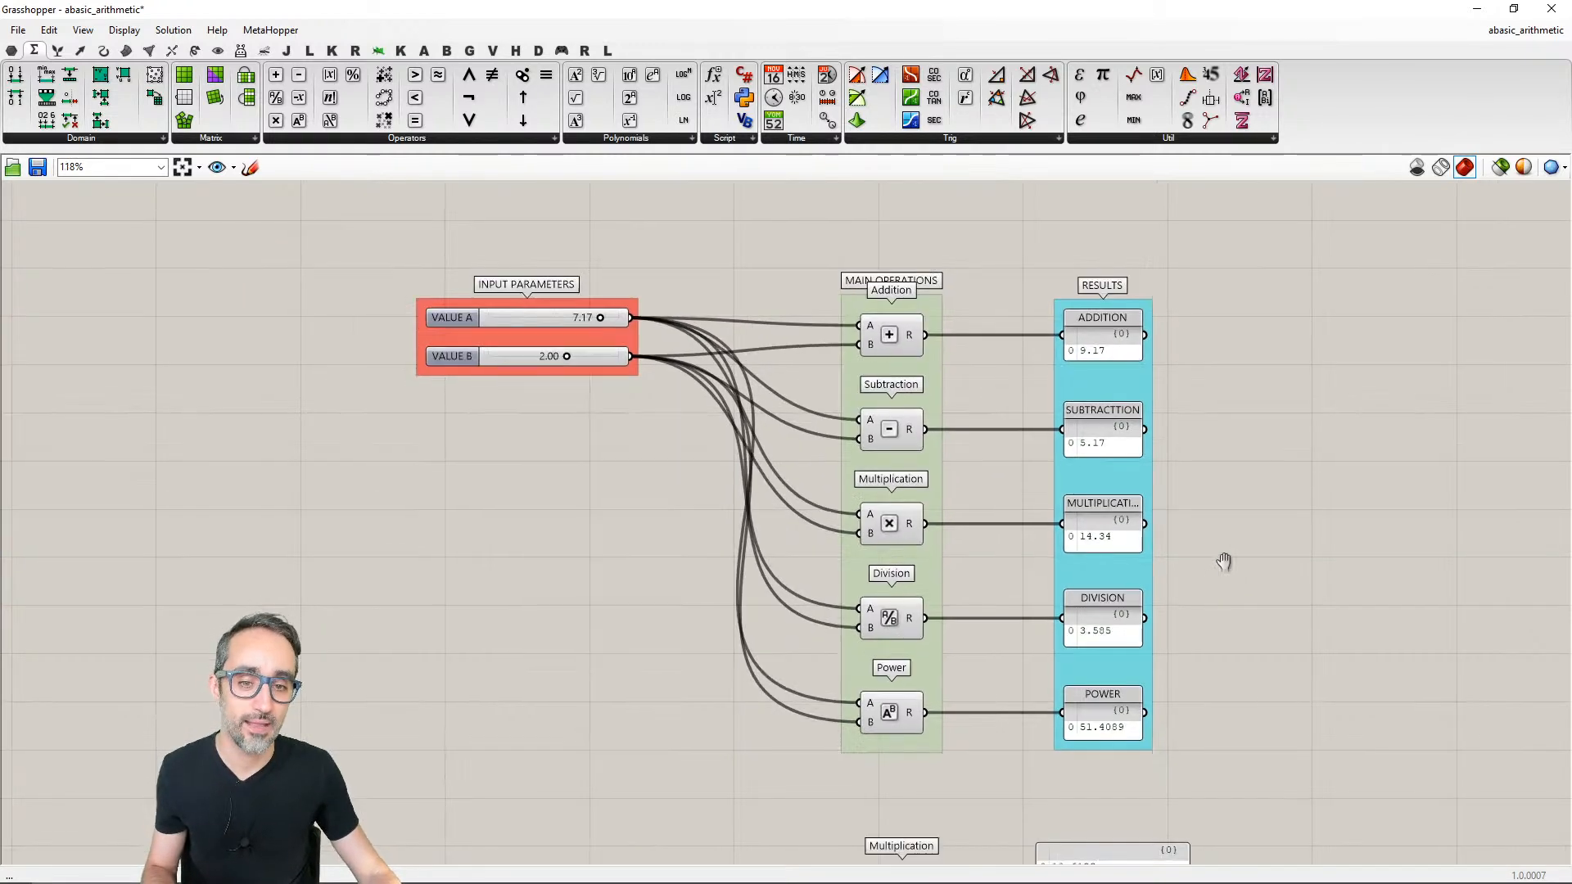
right_drag(1228, 631, 1213, 322)
scroll(988, 509, up, 2)
right_drag(988, 509, 981, 467)
drag(578, 371, 403, 371)
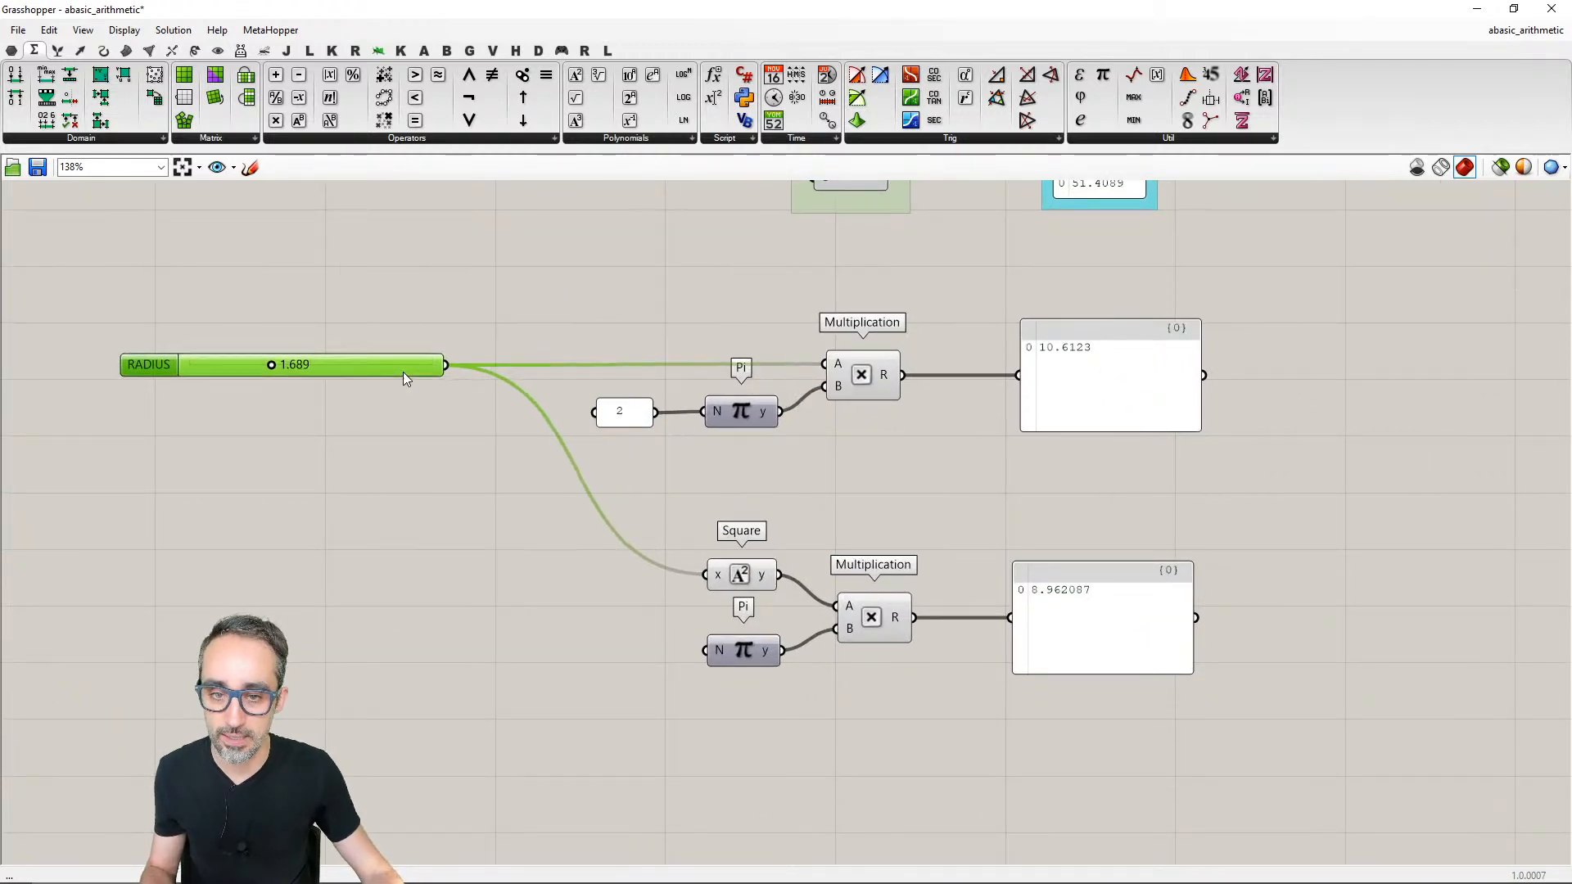
- Put the RADIUS slider in its own group and name the group INPIT PARAMETERS
drag(475, 313, 367, 395)
key(ctrl+g)
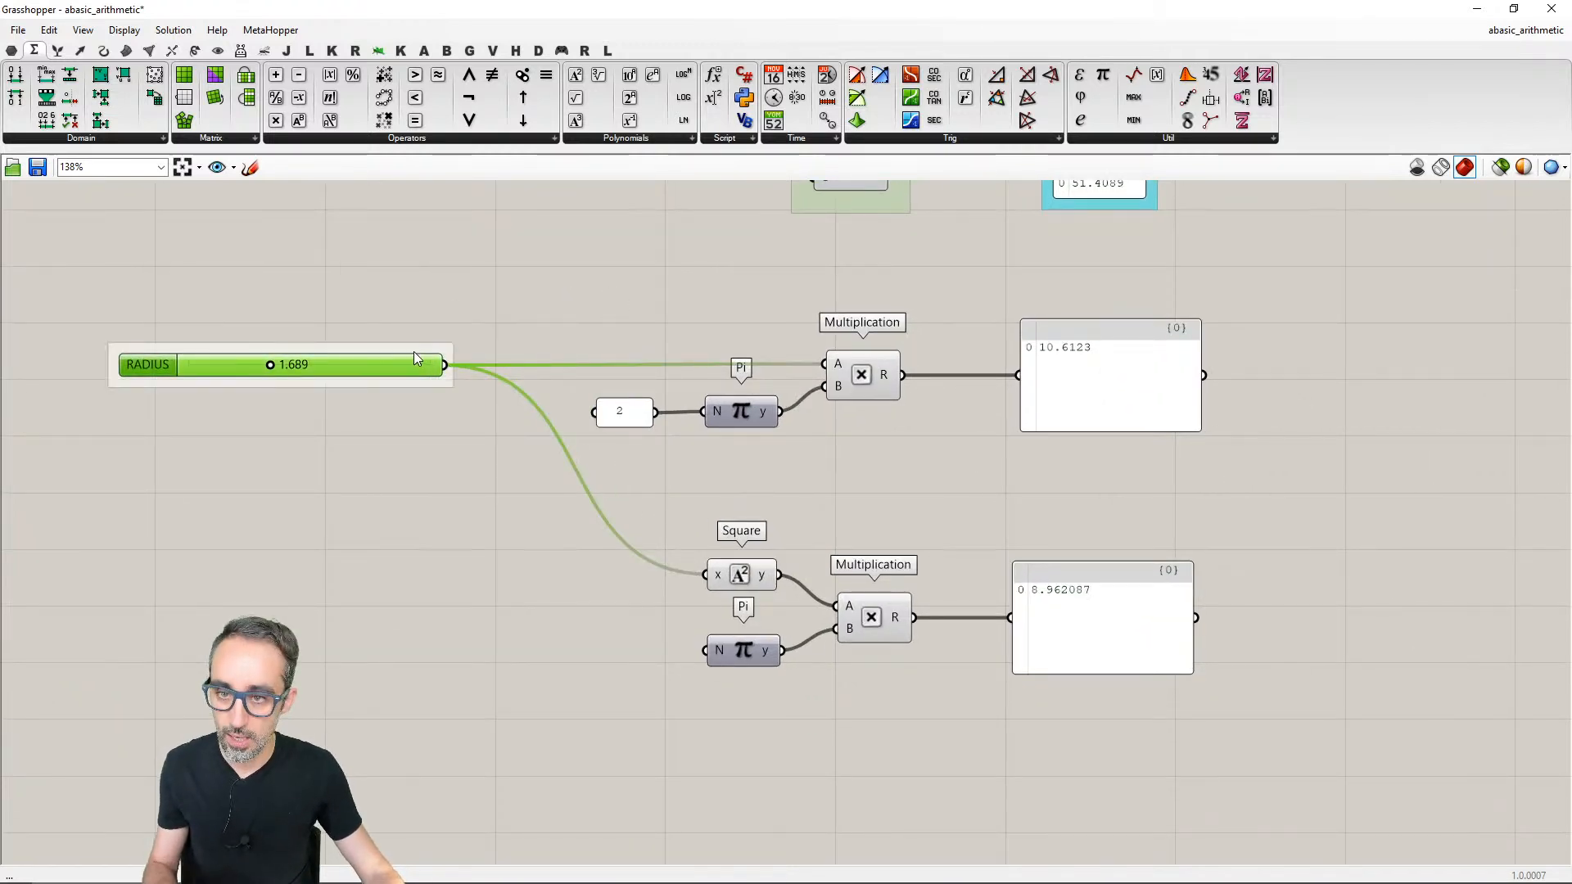
right_click(414, 351)
text(INPIT PARAMETERS)
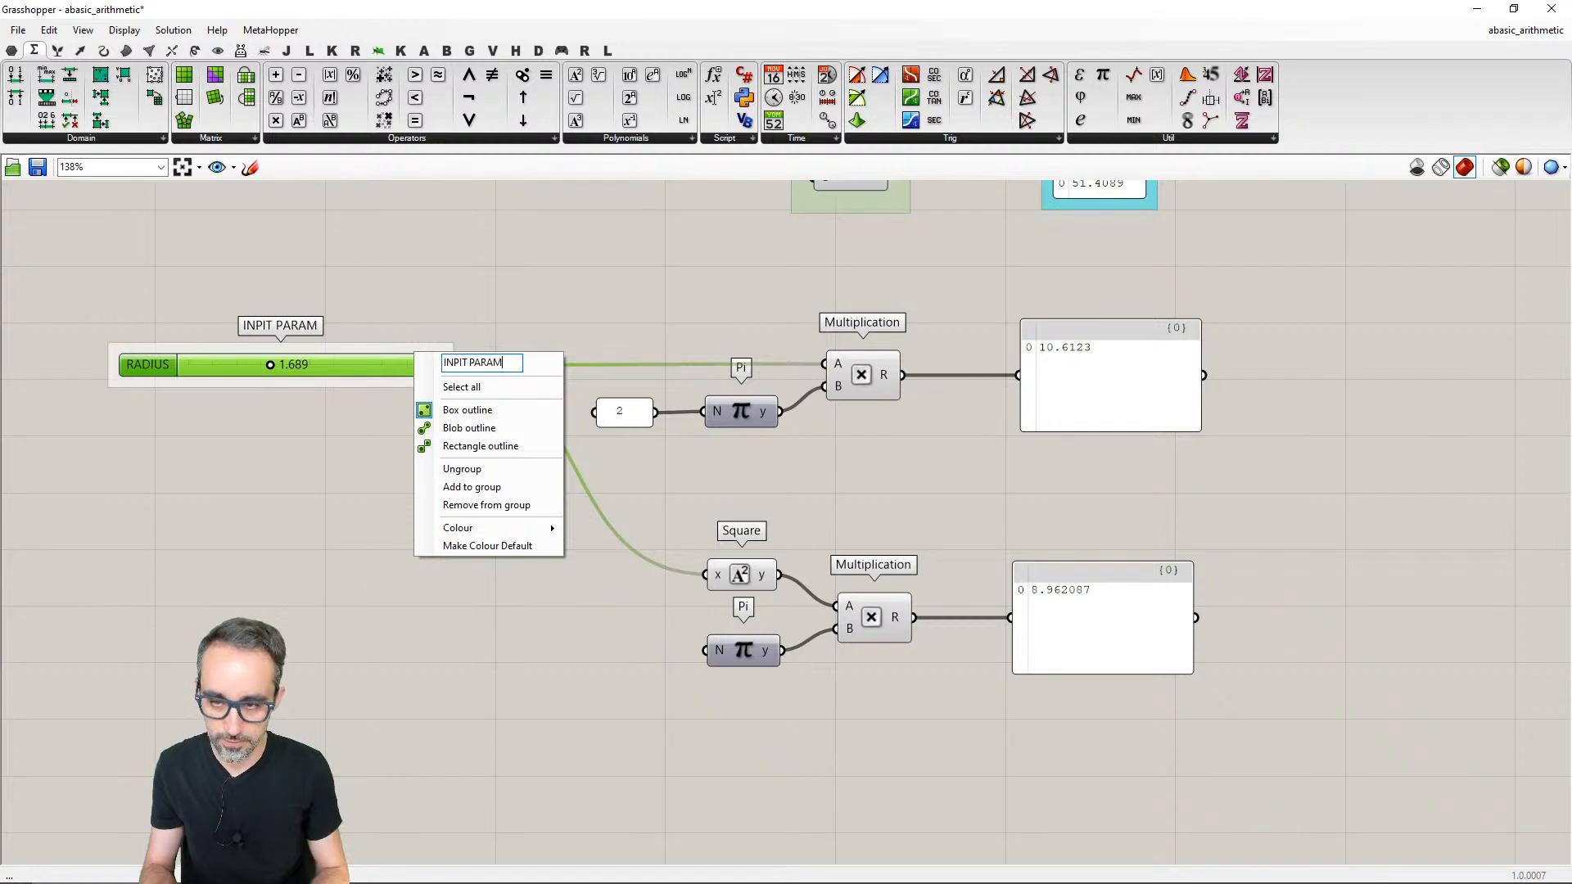
key(Return)
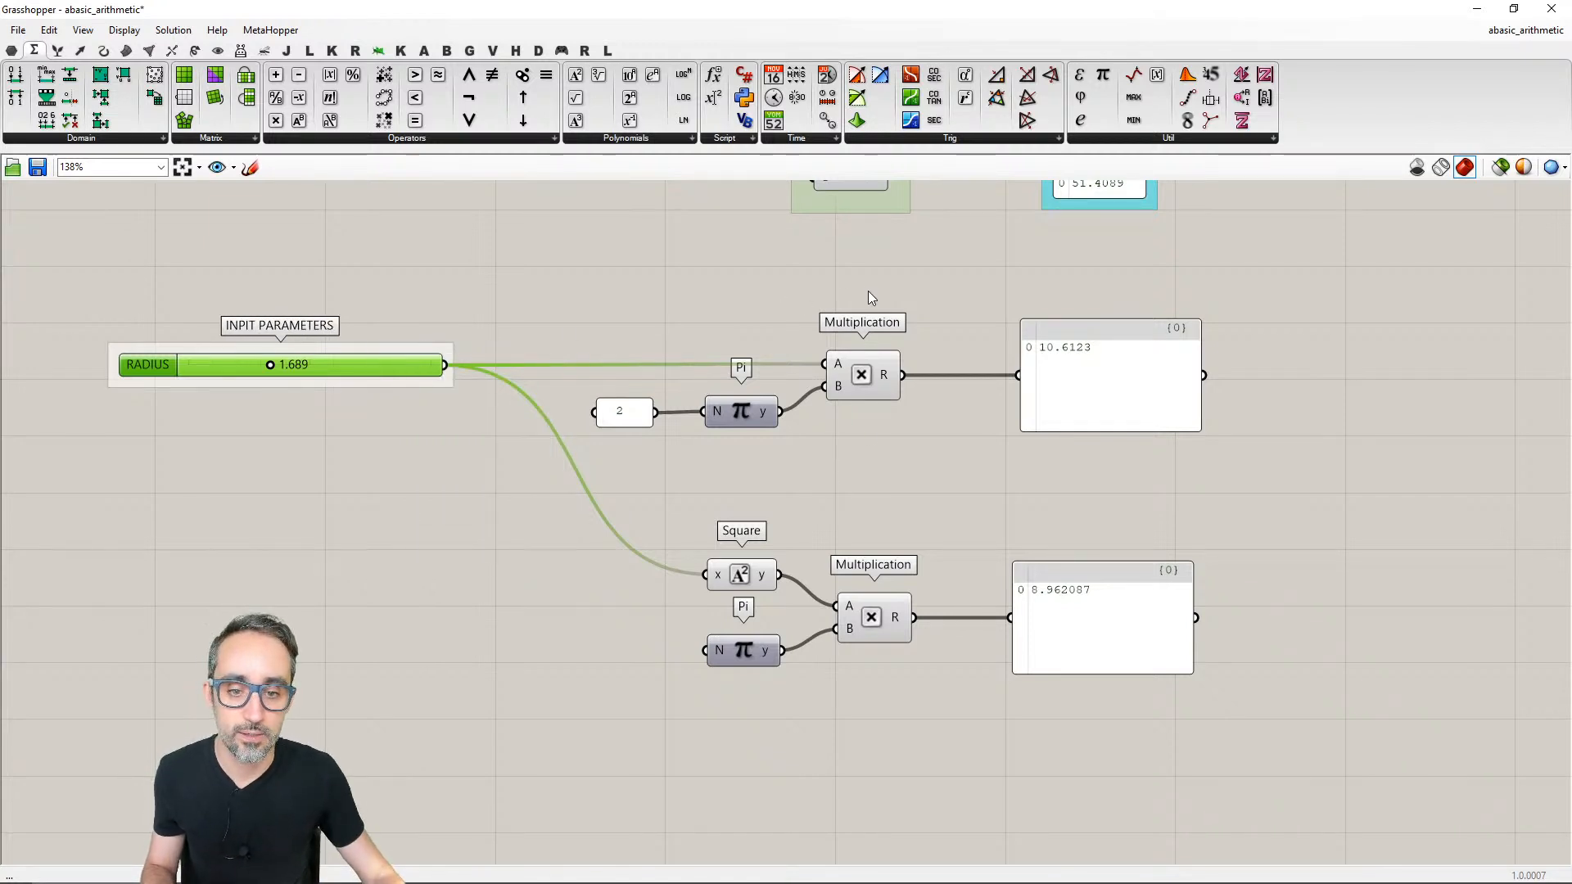
- Align the two Multiplication components of the circle calculations on a common vertical centre line
drag(868, 290, 804, 610)
click(867, 342)
click(765, 384)
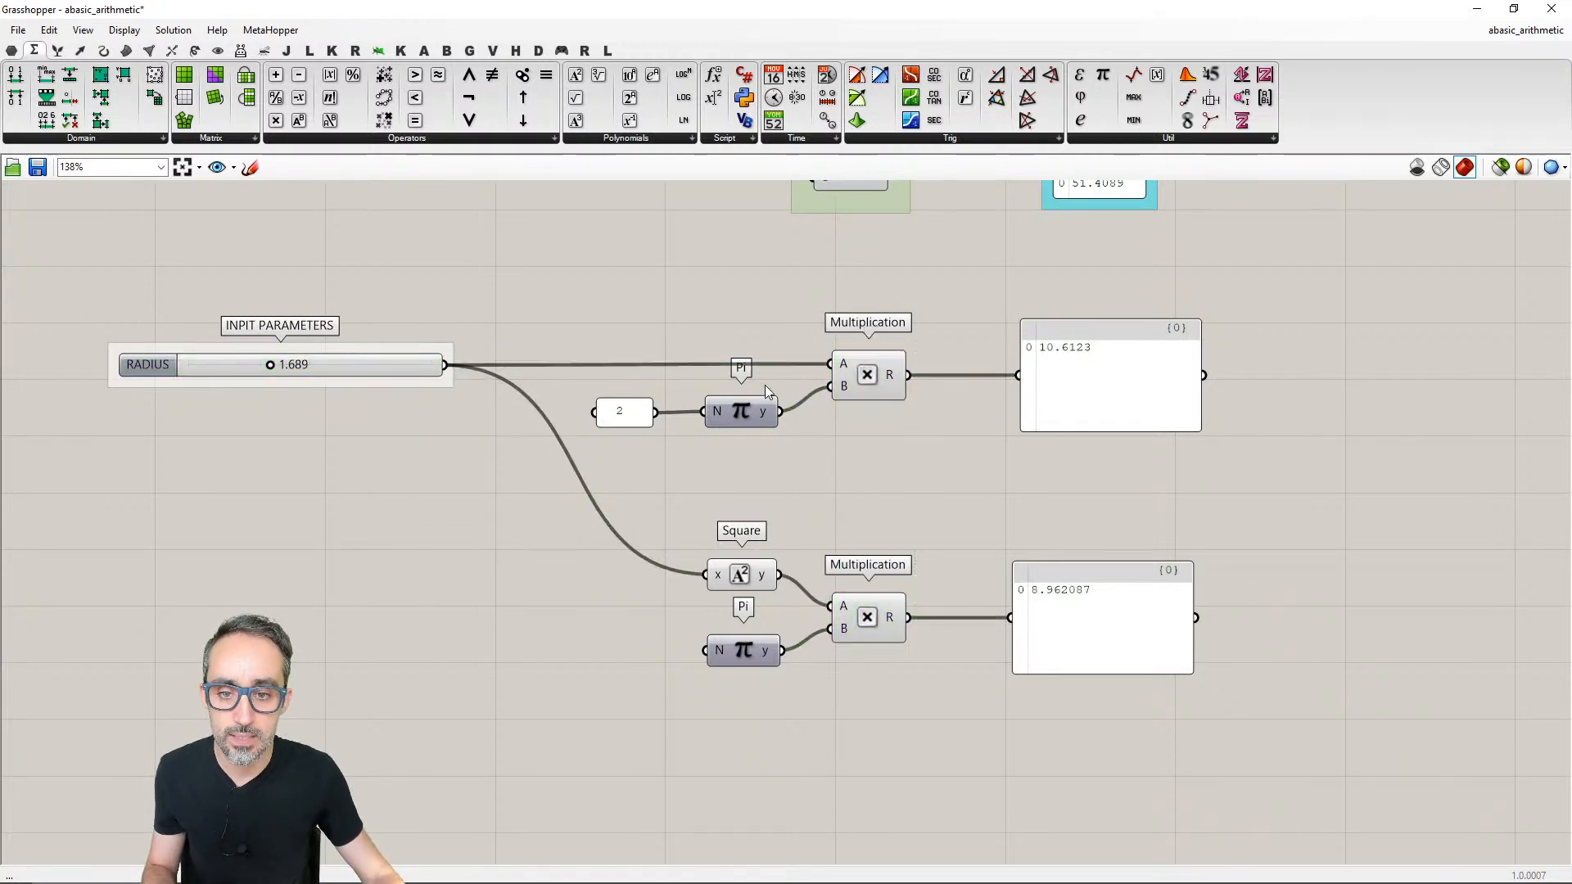
click(883, 465)
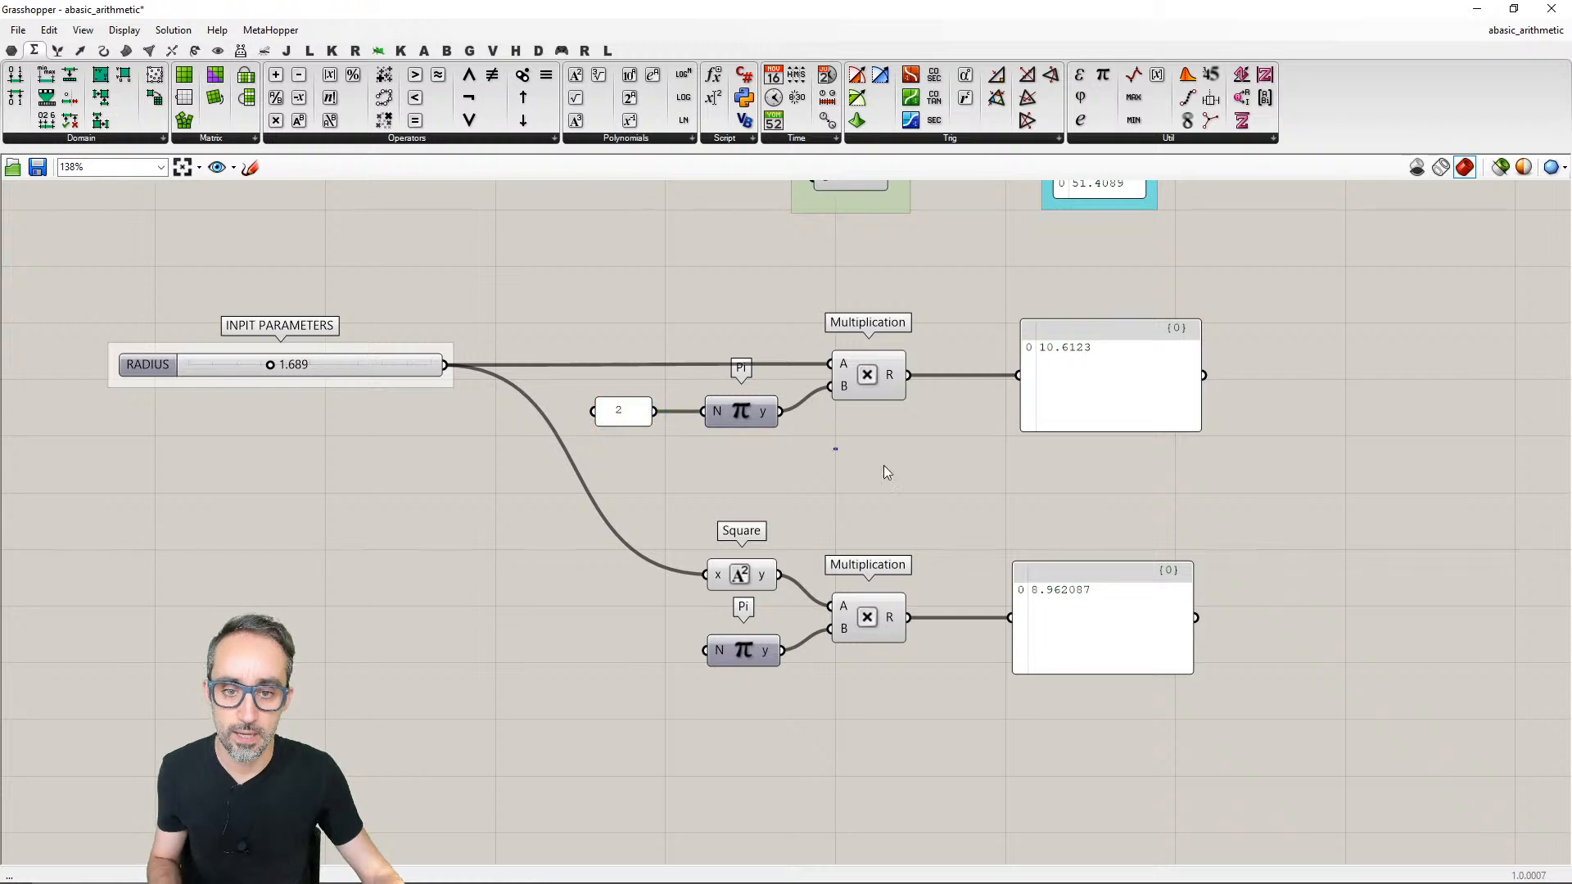
- Group the upper calculation's 2 panel, Pi, Multiplication and result panel, and name the group CIRCLE LENGTH
drag(1151, 502, 616, 331)
key(ctrl+g)
right_click(906, 336)
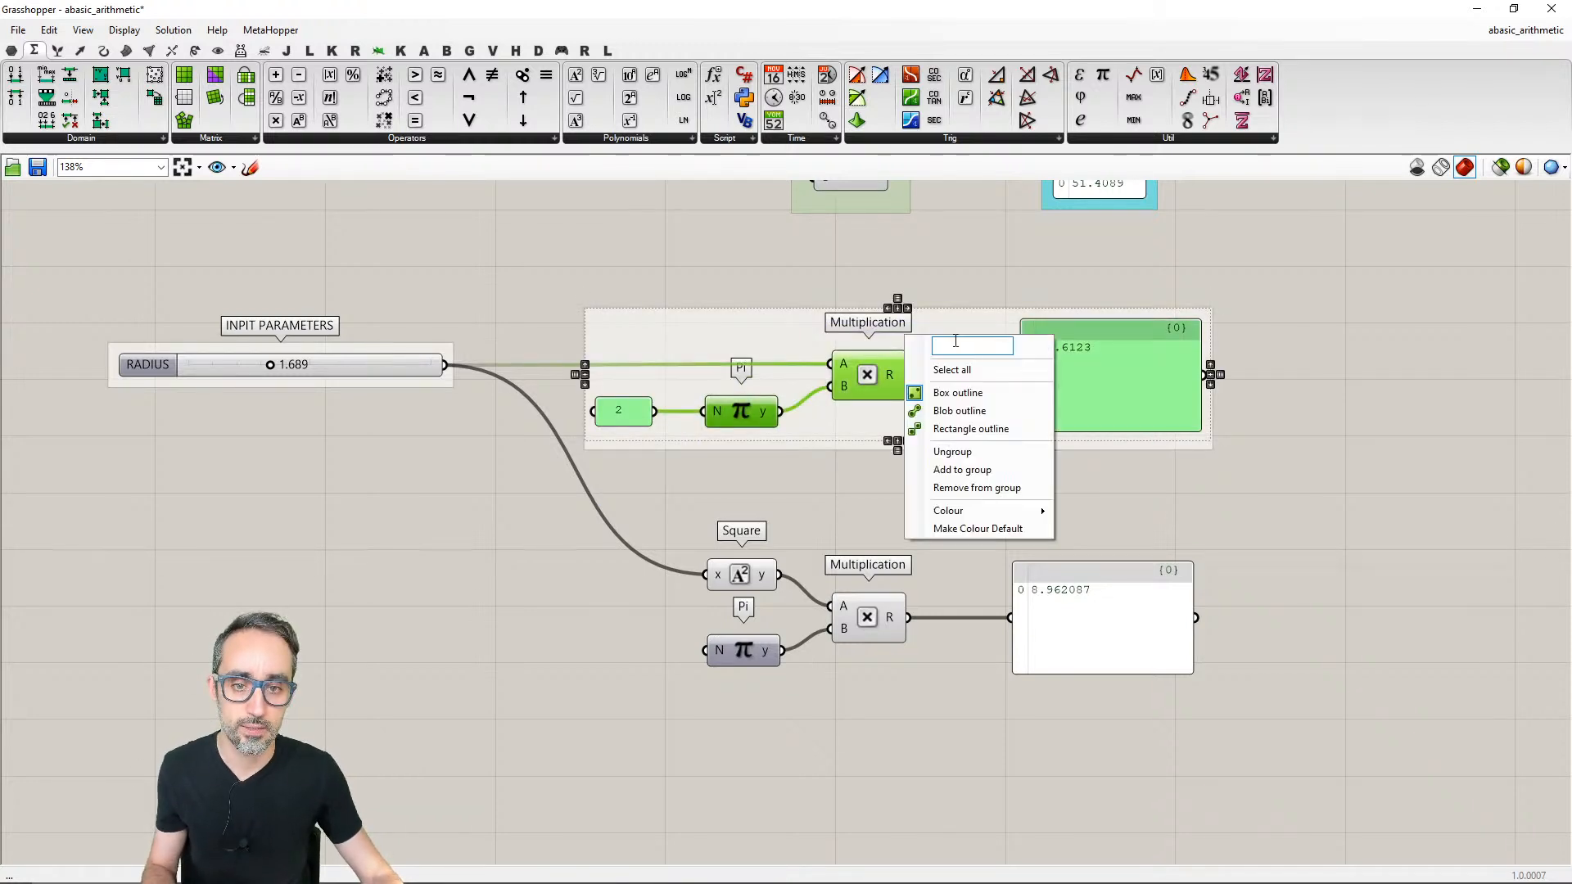
text(CIR)
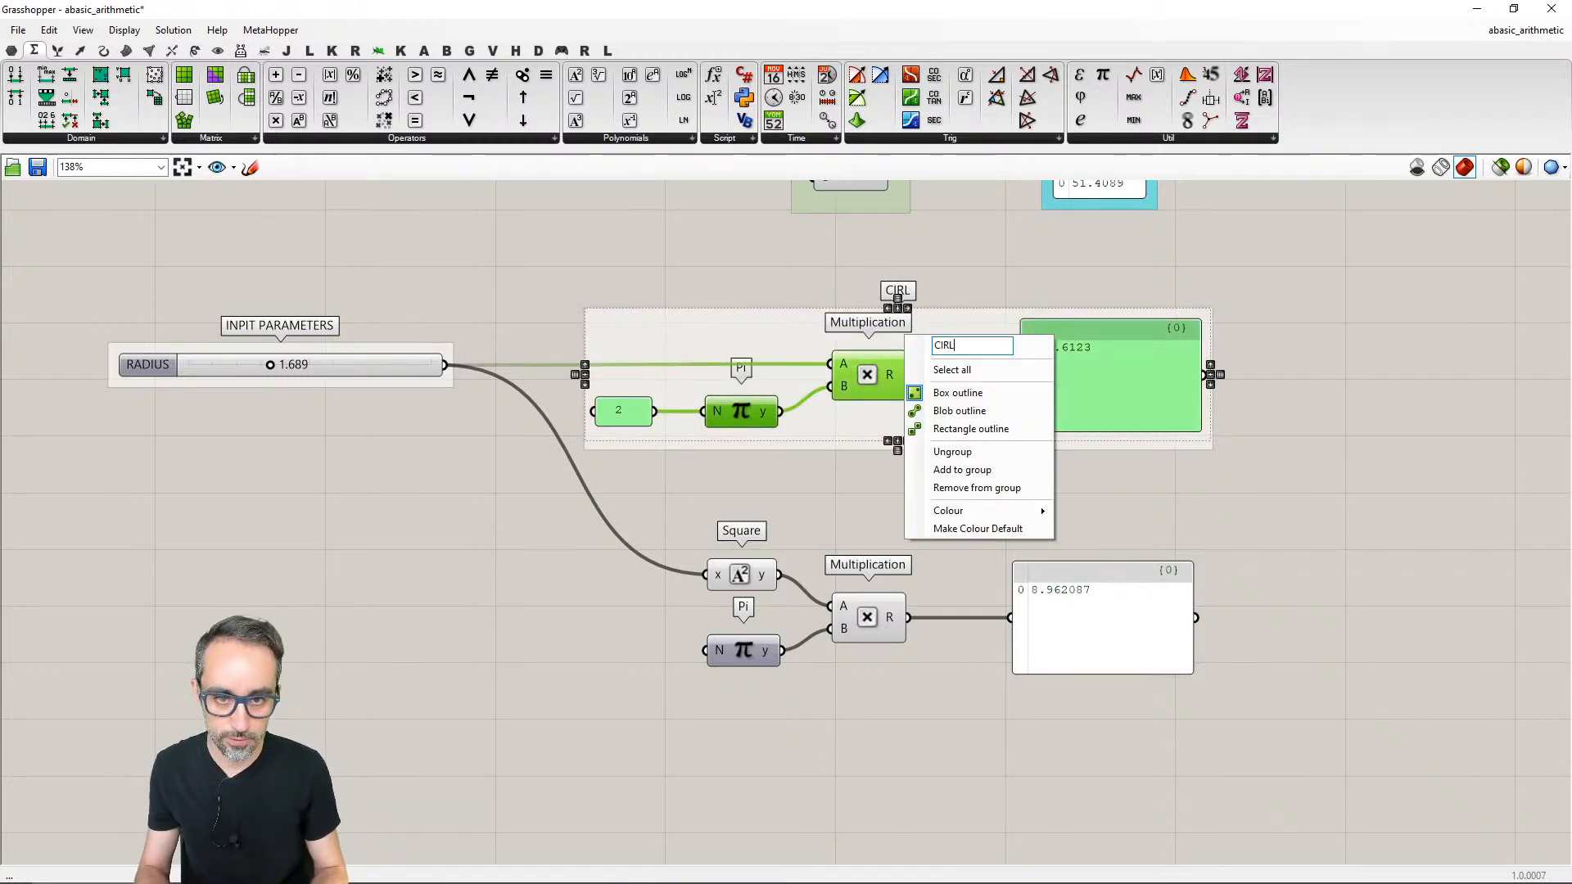
text(CLE LENGTH)
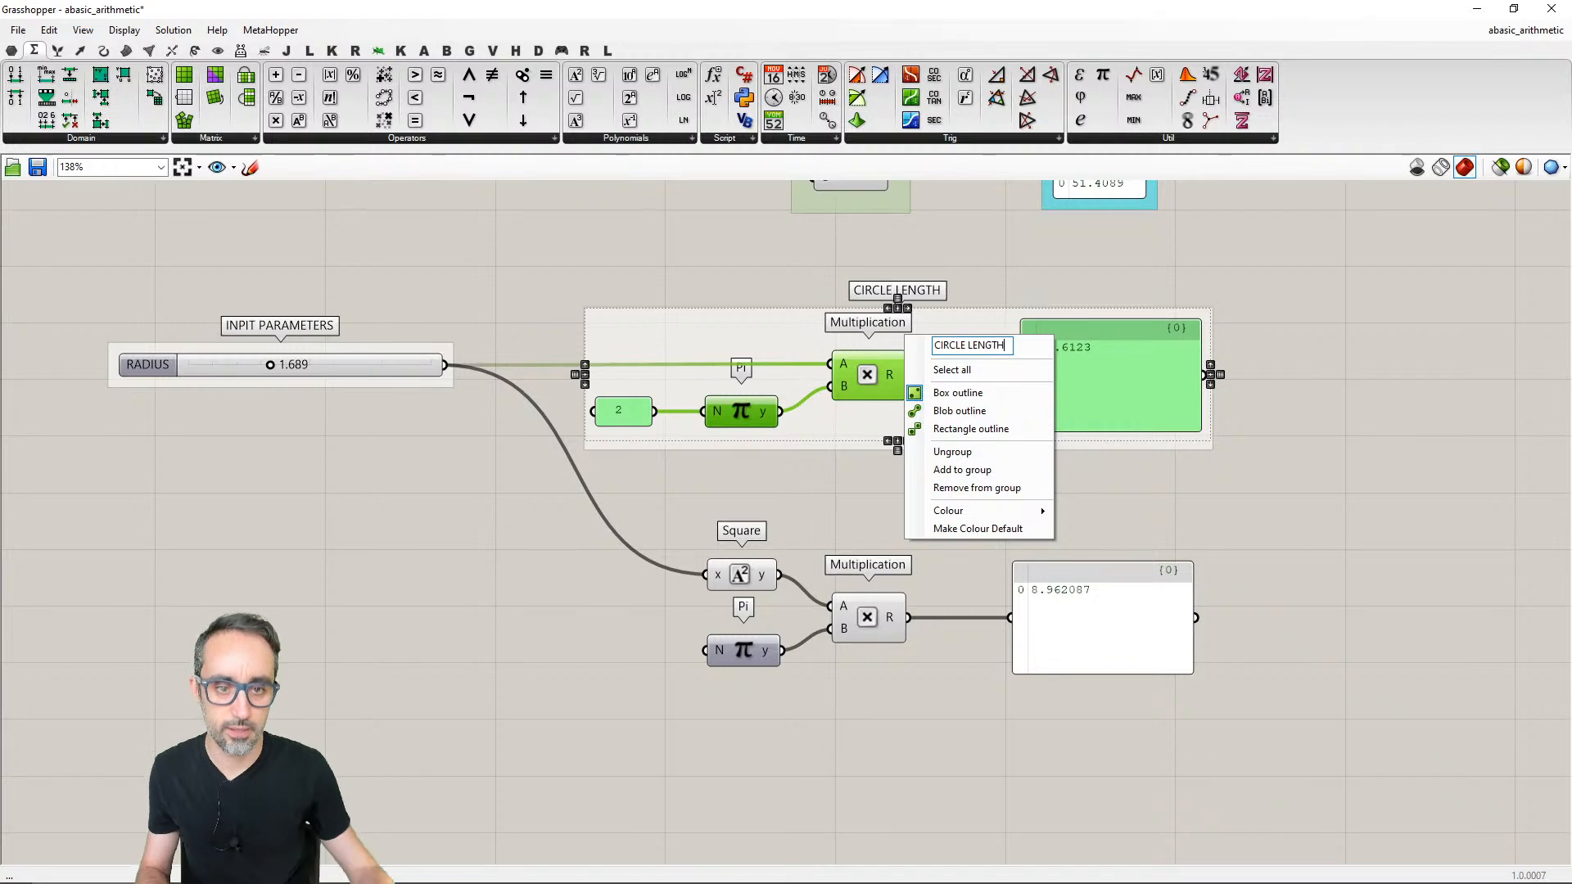
- Group the lower calculation's Square, Pi, Multiplication and result panel, and name the group CIRCLE AREA
drag(1235, 508, 663, 752)
key(ctrl+g)
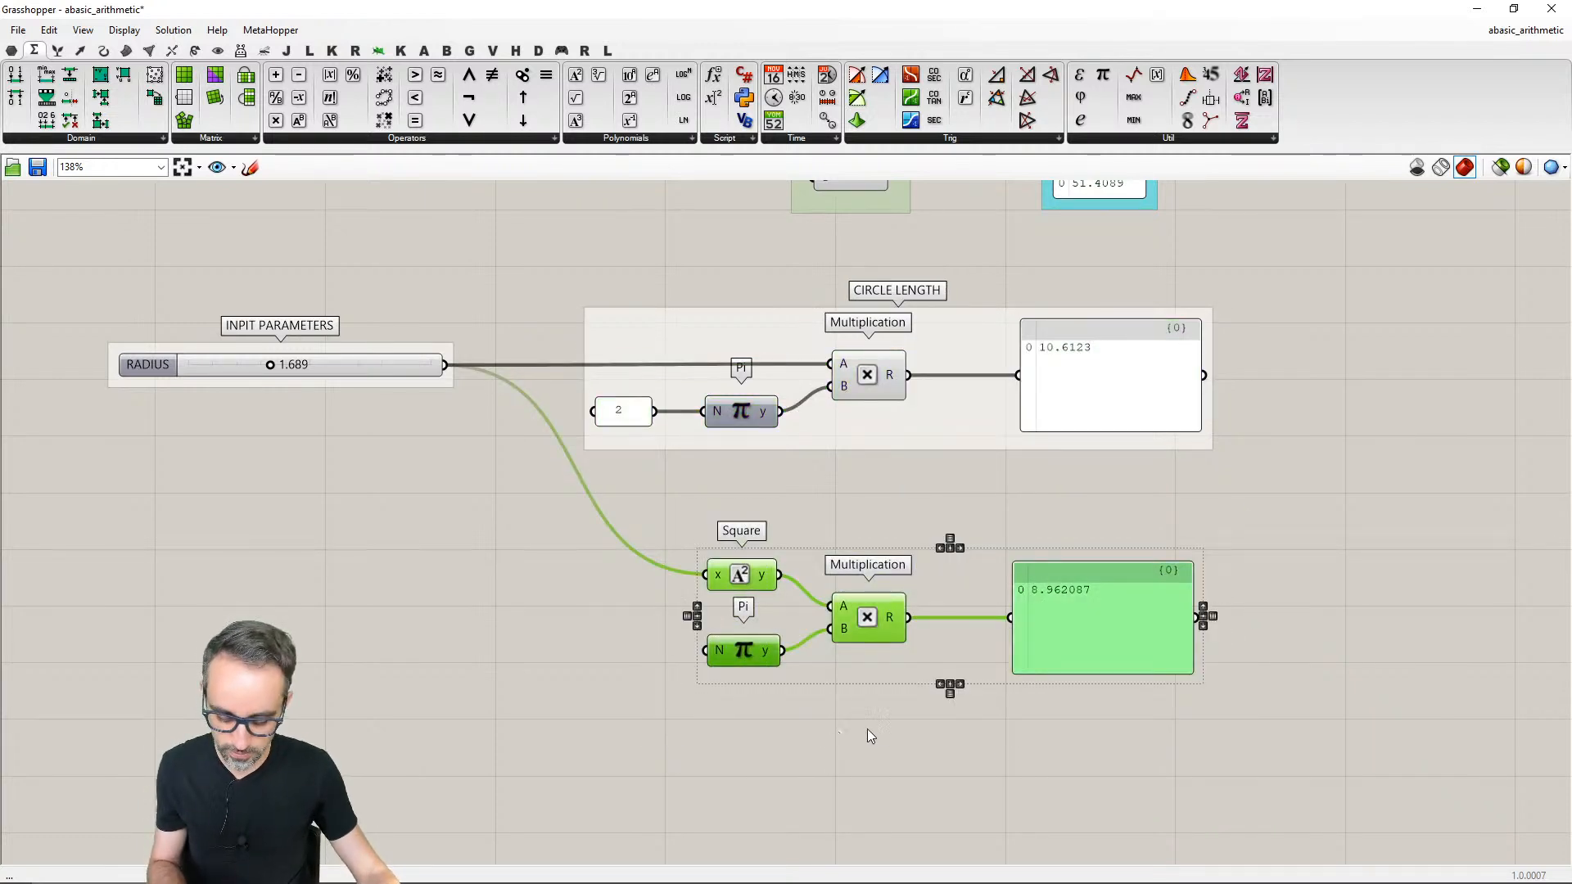
right_click(960, 580)
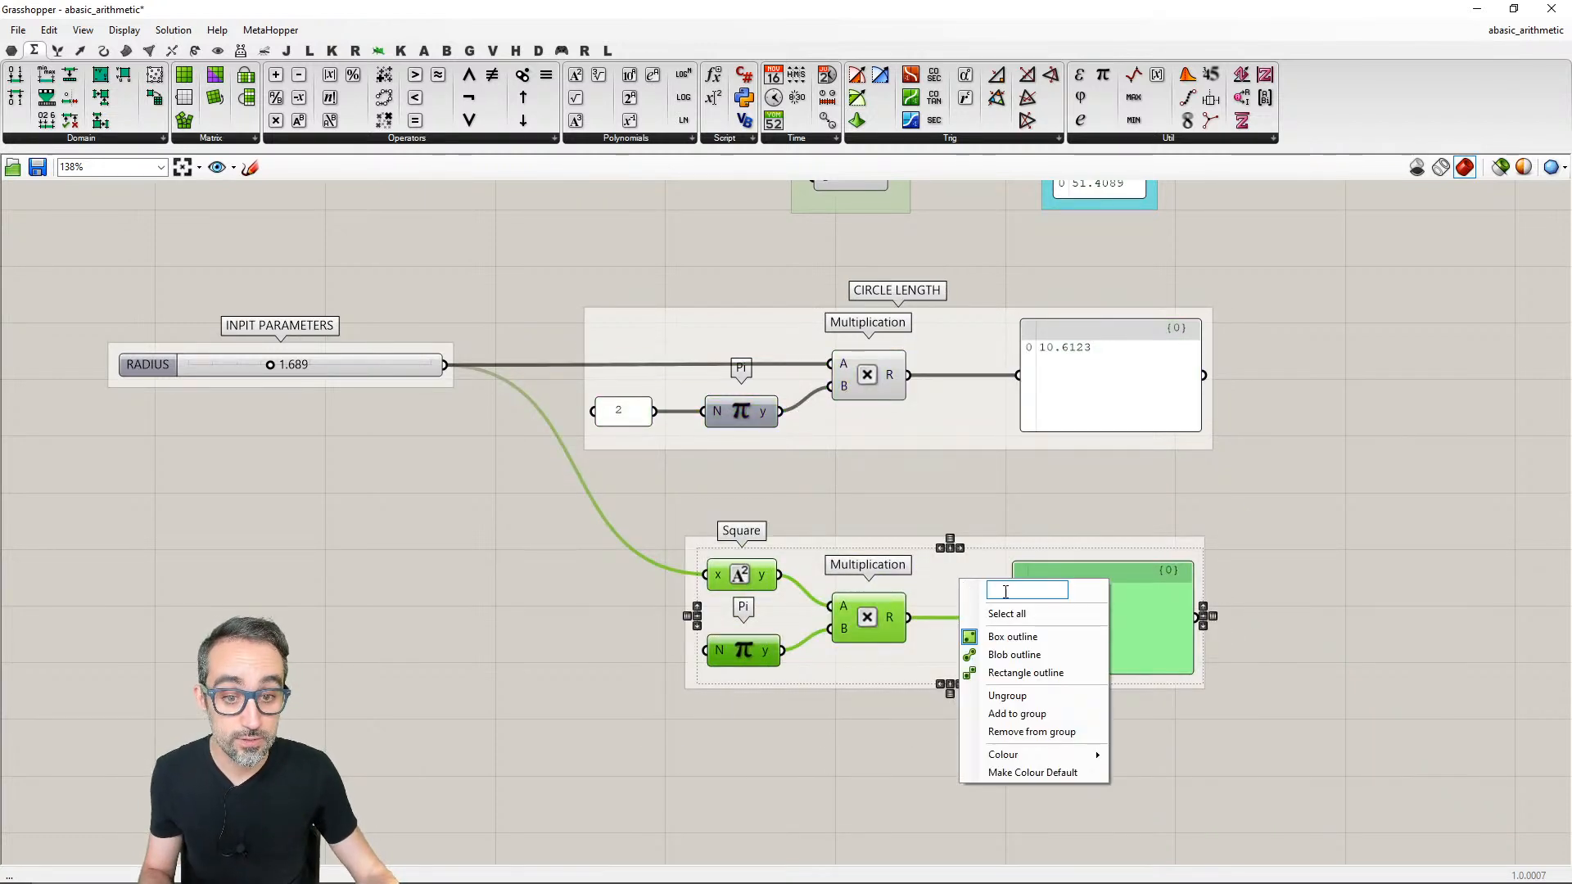
text(CIRC)
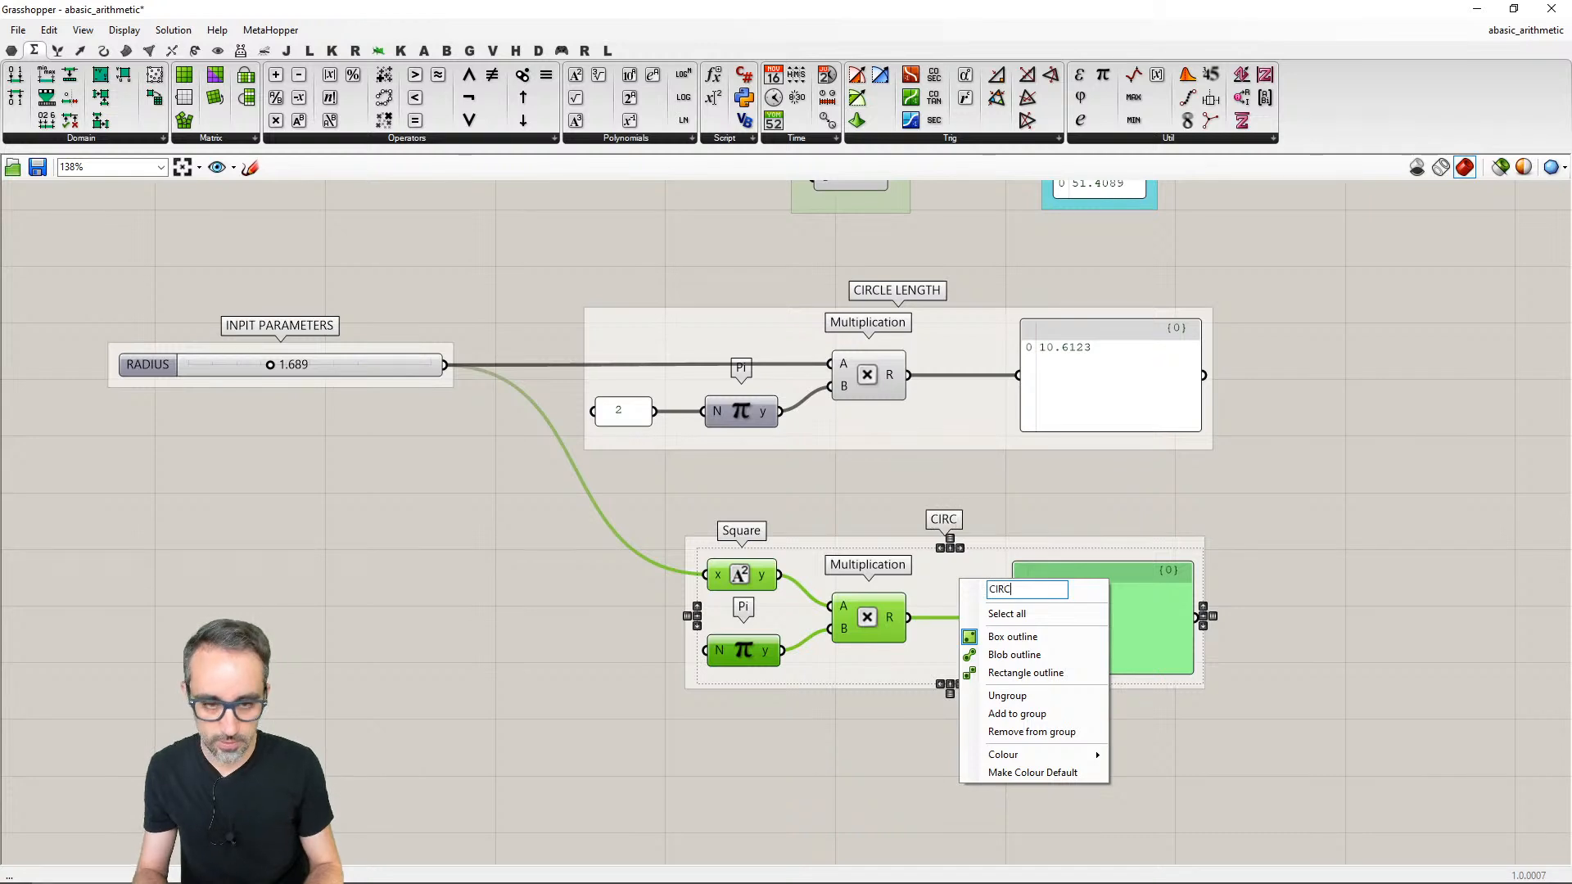
text(LE AREA)
key(Return)
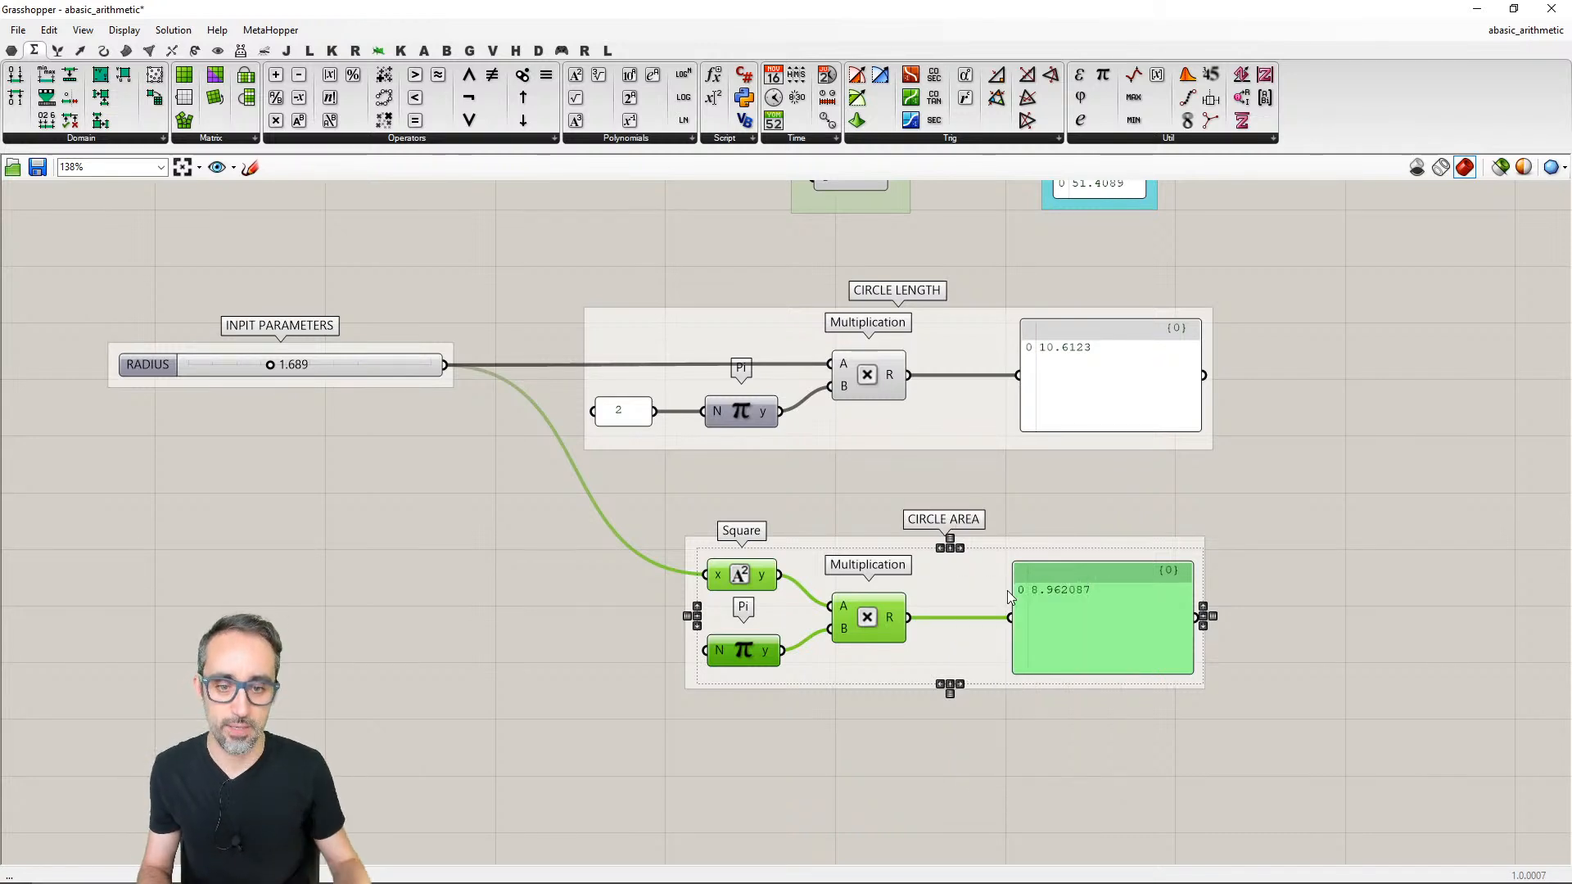
- Move the CIRCLE LENGTH and CIRCLE AREA groups farther away from the RADIUS slider
click(1057, 488)
right_drag(1060, 489, 990, 524)
drag(888, 458, 1100, 456)
right_drag(996, 519, 860, 489)
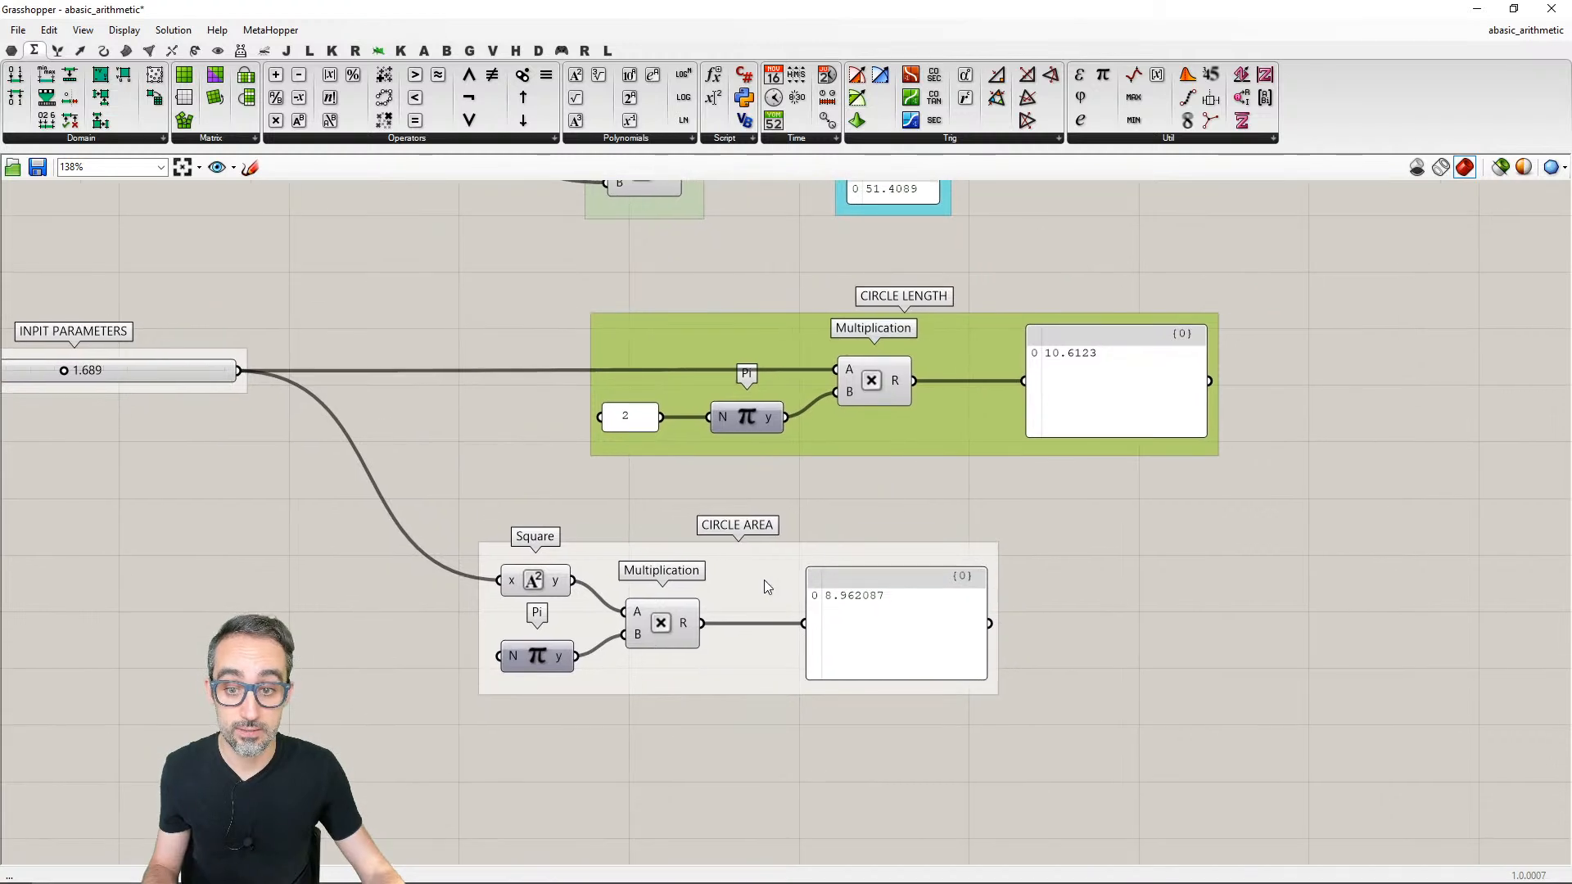
drag(764, 580, 908, 615)
- Try to recolour the group around the upper Multiplication component, and undo the recent group moves and the last naming edit
right_click(914, 411)
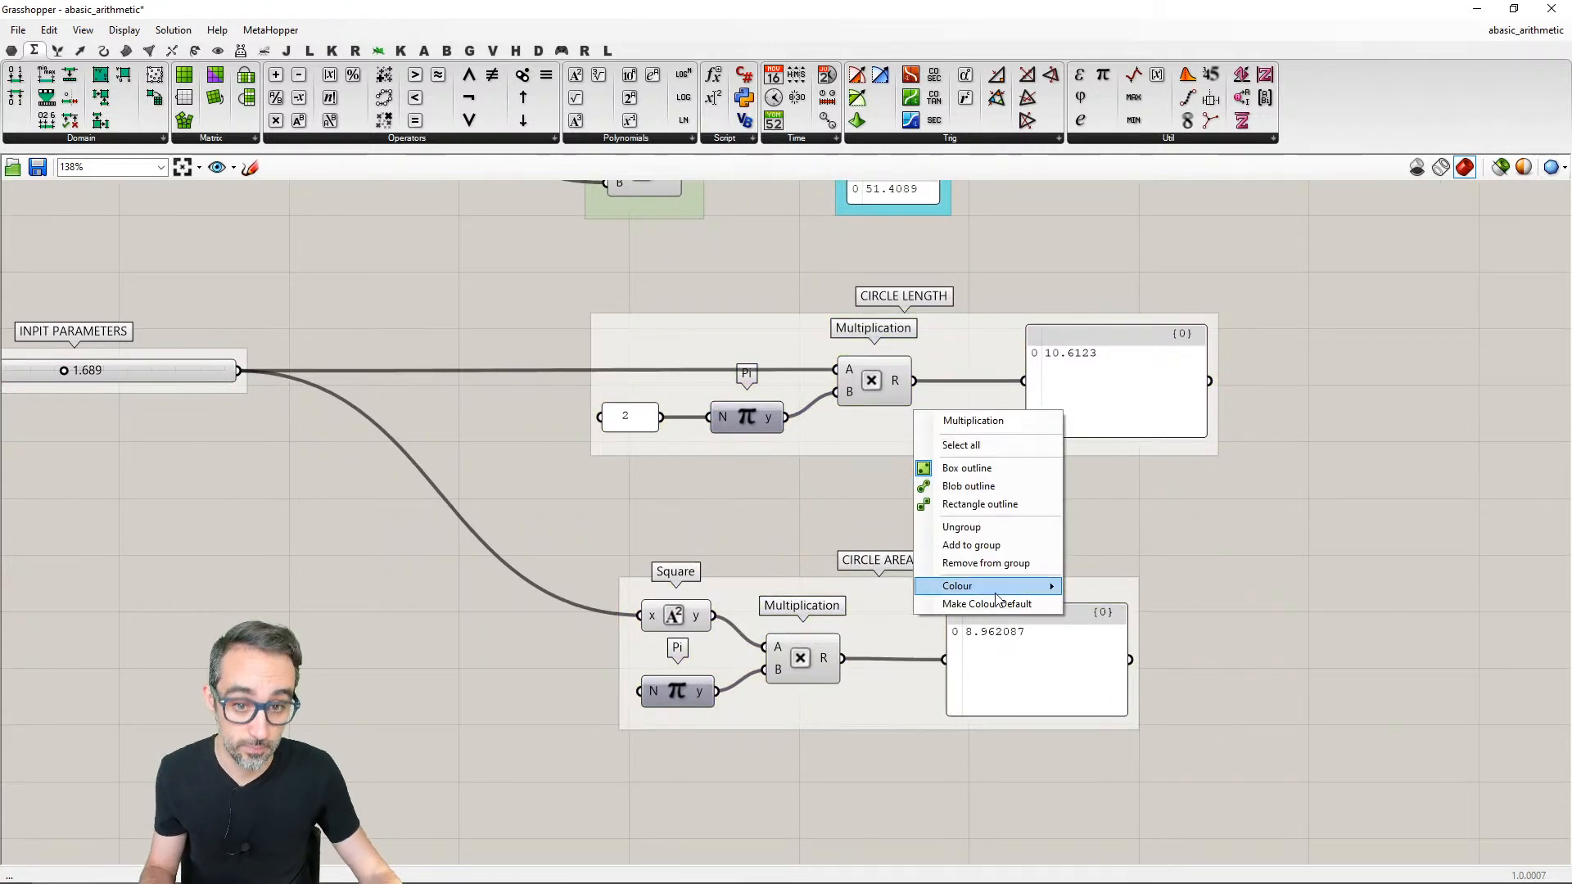
mouse_move(1001, 586)
drag(1155, 751, 1159, 791)
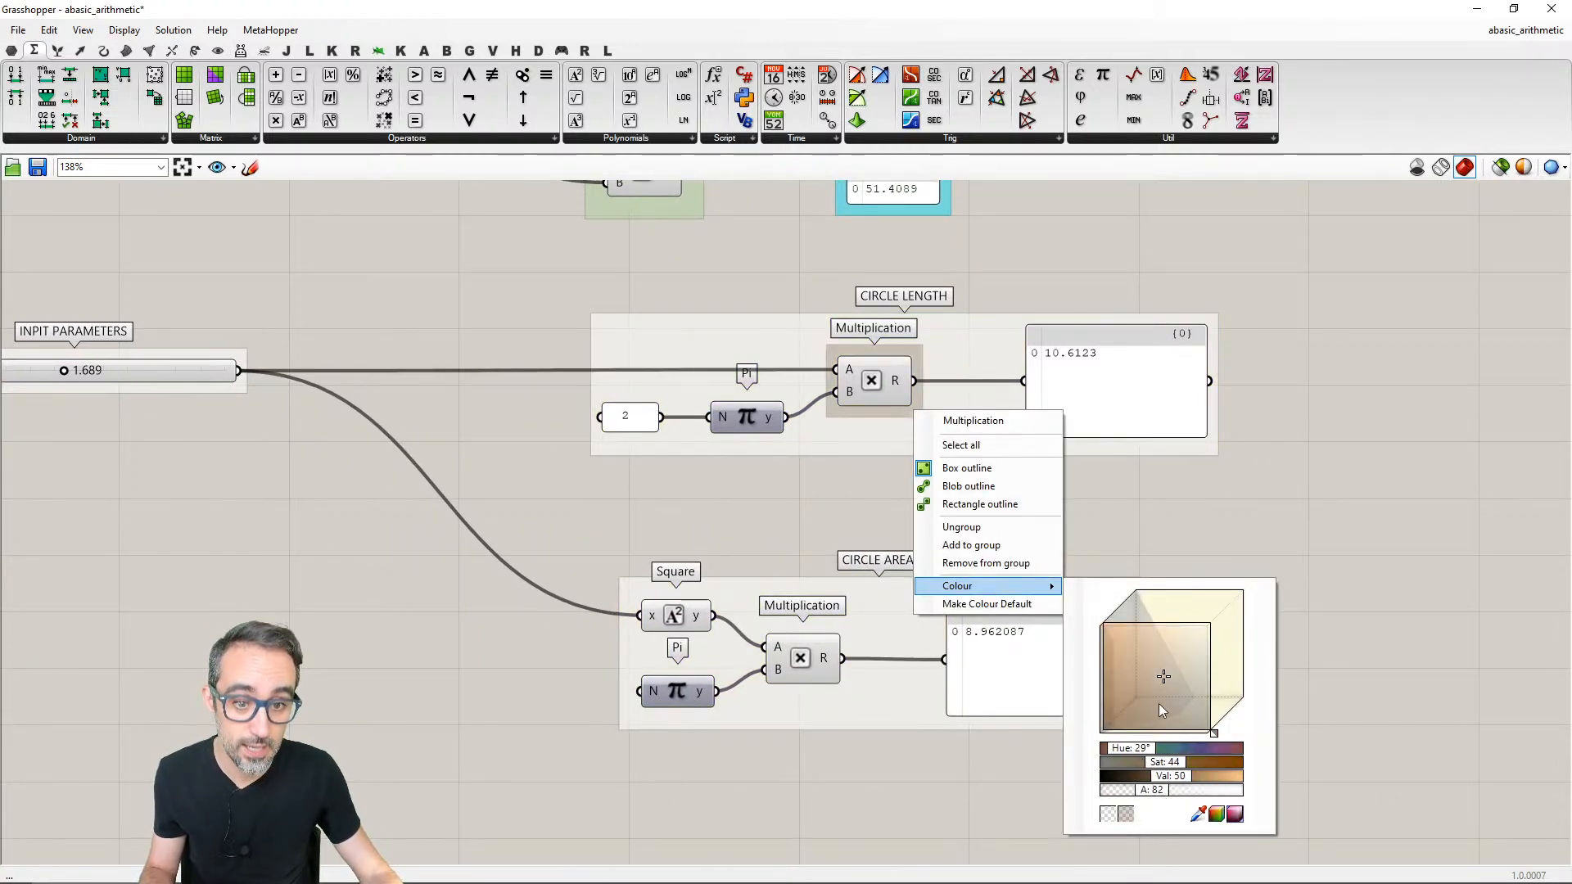
click(1210, 534)
key(ctrl+z)
key(ctrl+z)
key(ctrl+z)
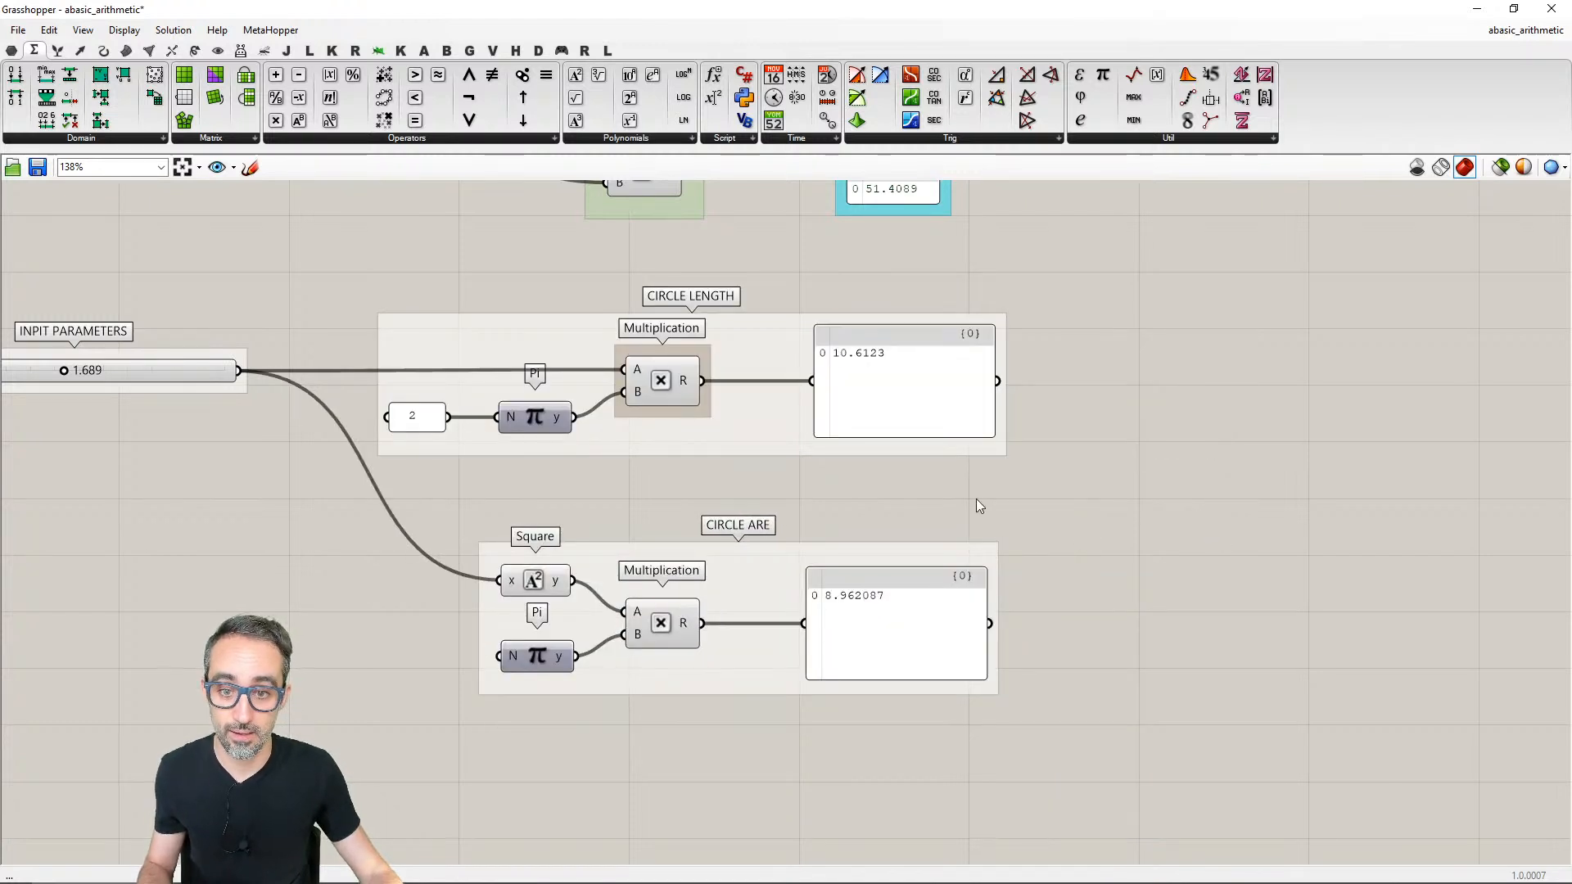
- Delete the nested group around the upper Multiplication and move the CIRCLE LENGTH group farther from the RADIUS slider
click(707, 410)
key(Delete)
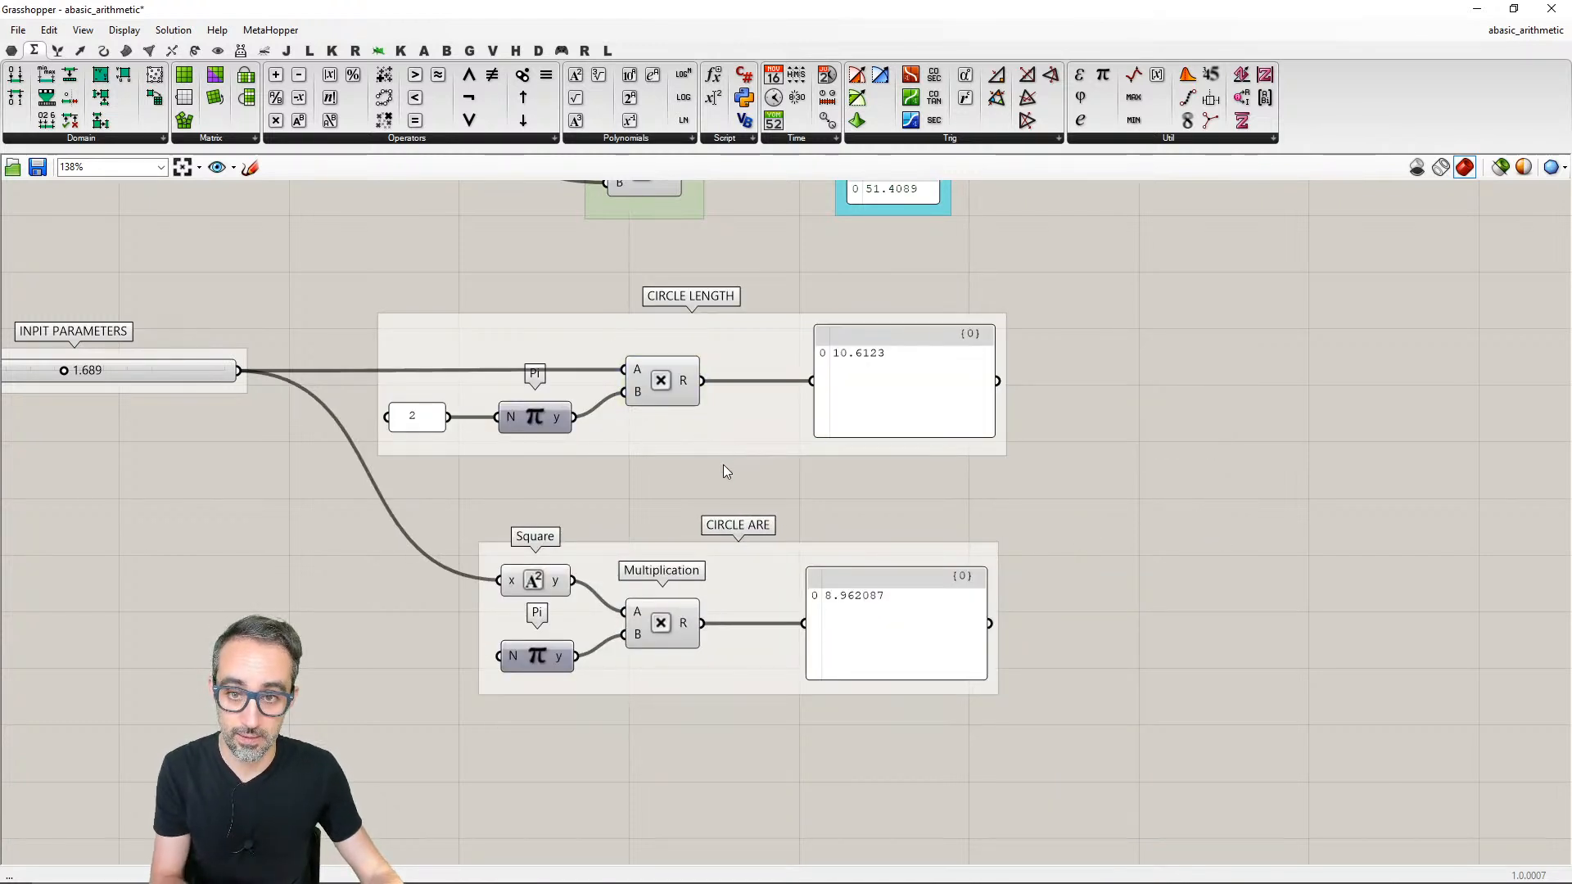
right_drag(723, 464, 849, 506)
drag(864, 458, 935, 472)
click(930, 507)
- Change the colour of the CIRCLE LENGTH group to a semi-transparent red
right_click(943, 396)
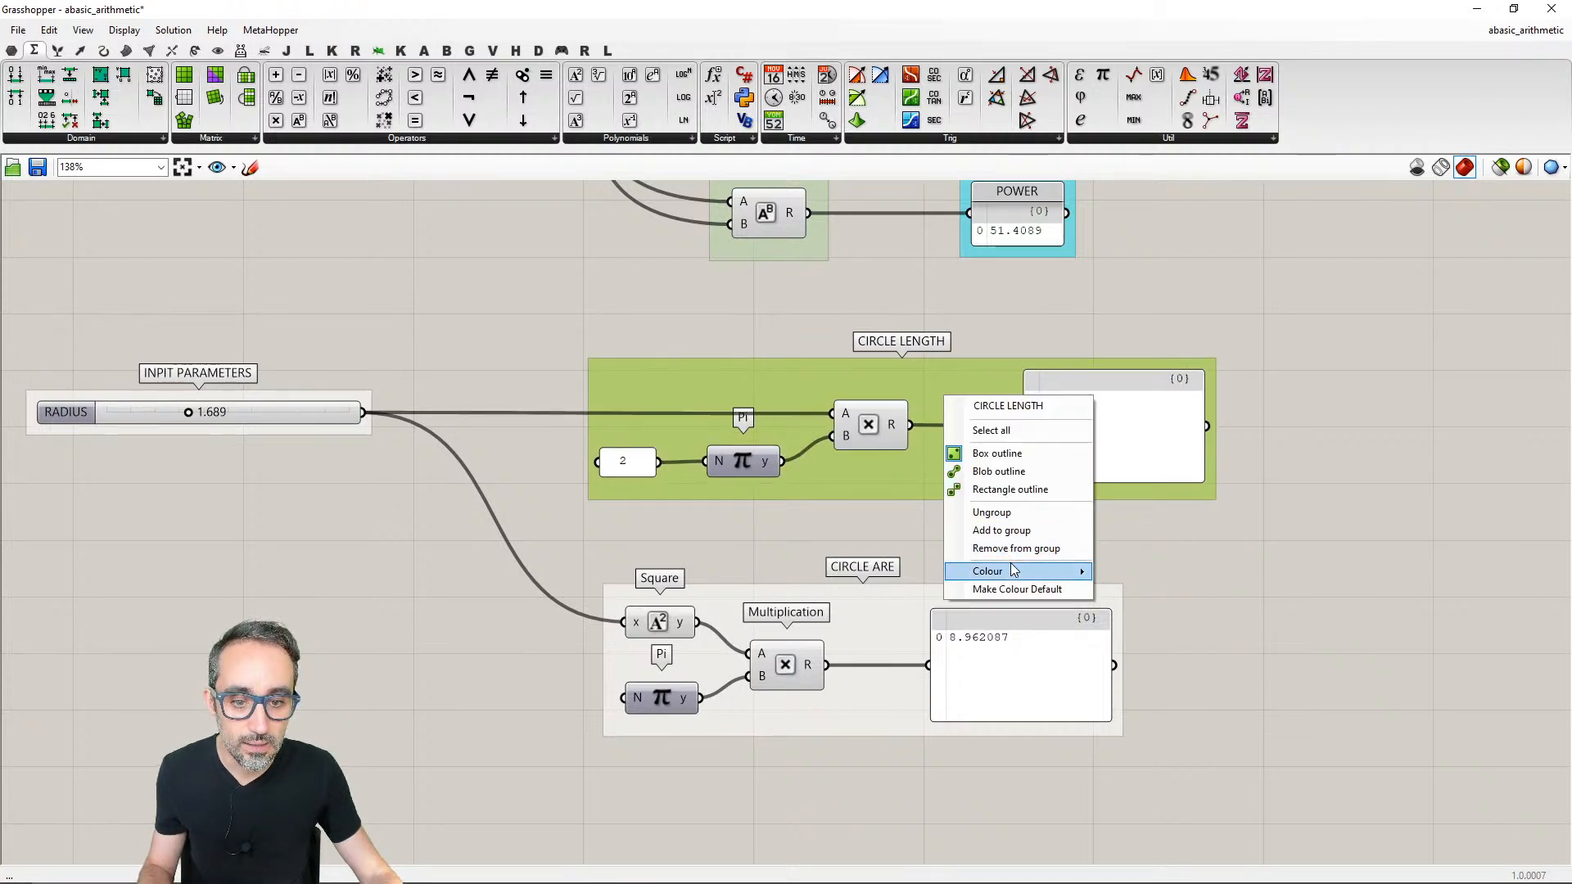
mouse_move(1015, 571)
drag(1177, 620, 1130, 610)
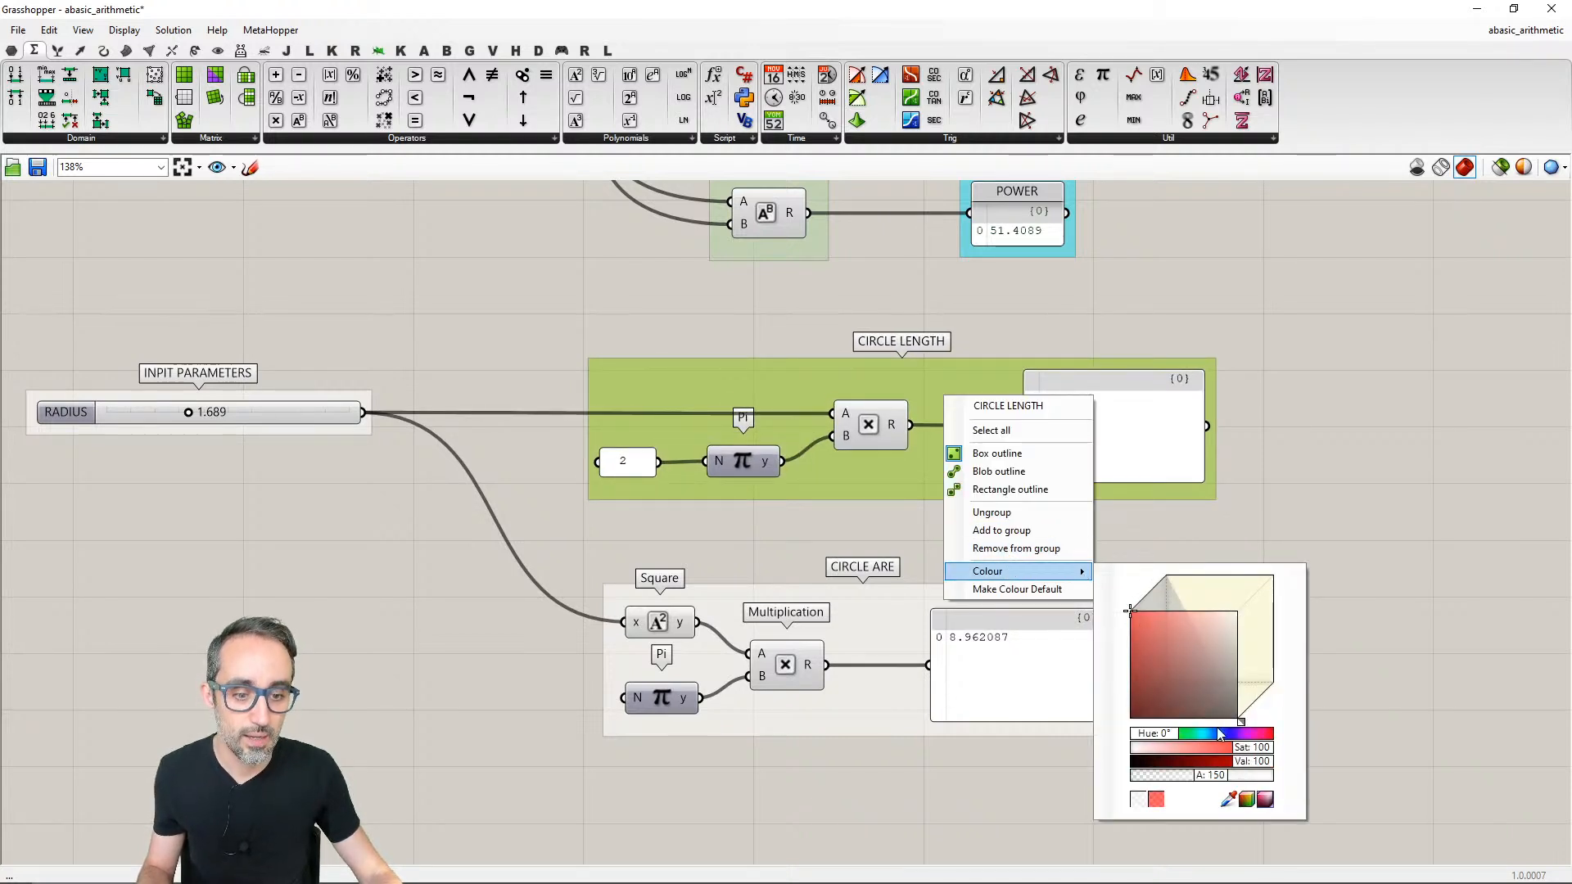
drag(1151, 665, 1155, 639)
click(1246, 545)
right_drag(1269, 513, 1199, 486)
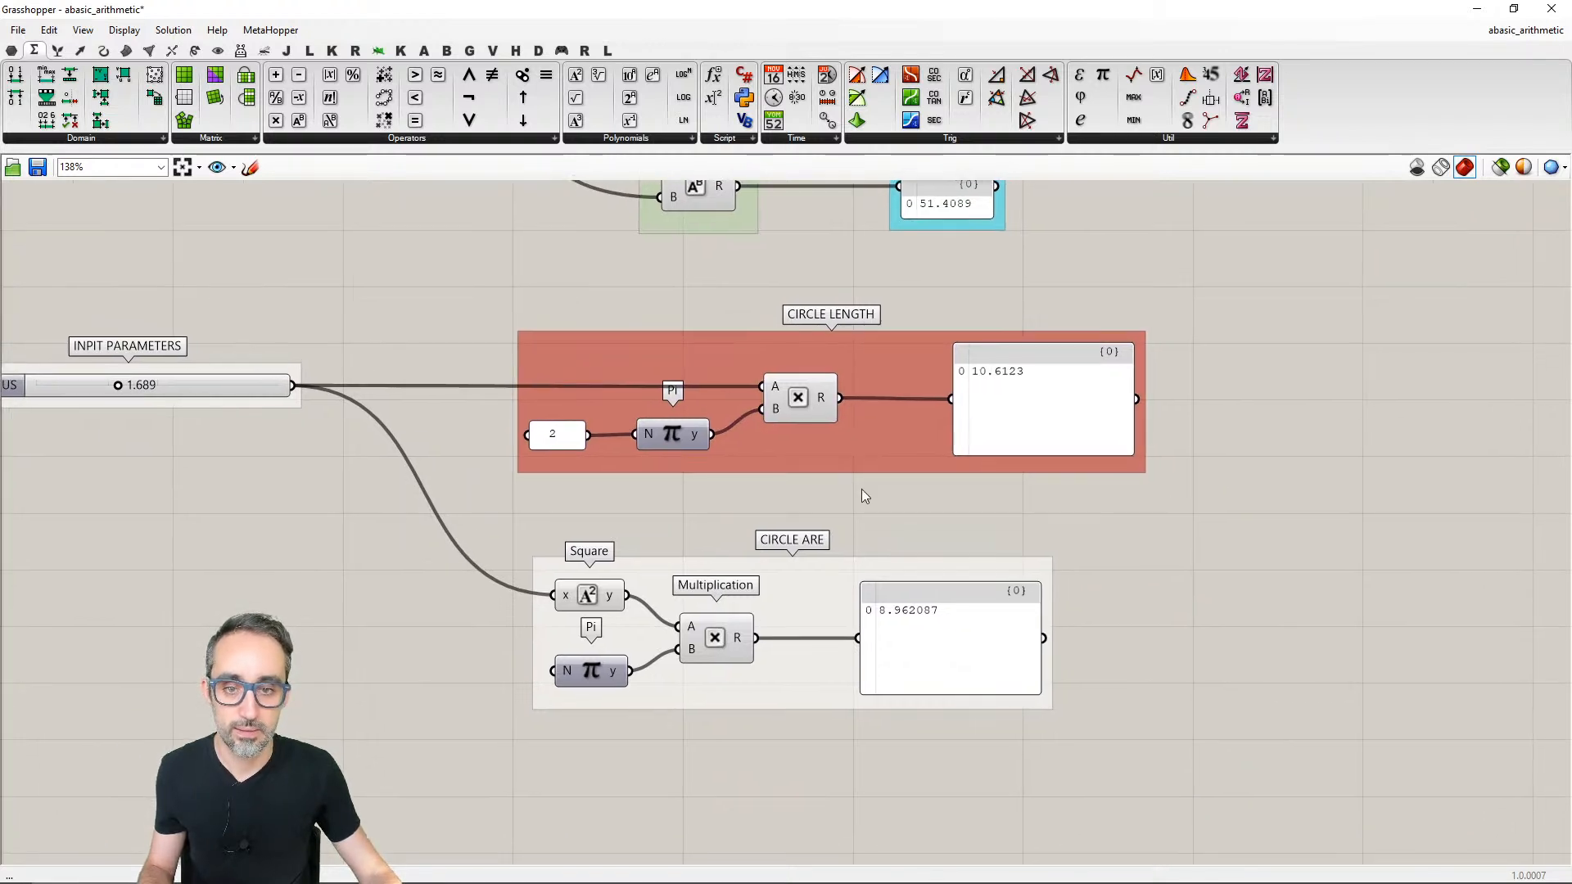
- Change the colour of the lower circle calculation's group to green
click(832, 575)
right_click(832, 575)
mouse_move(938, 760)
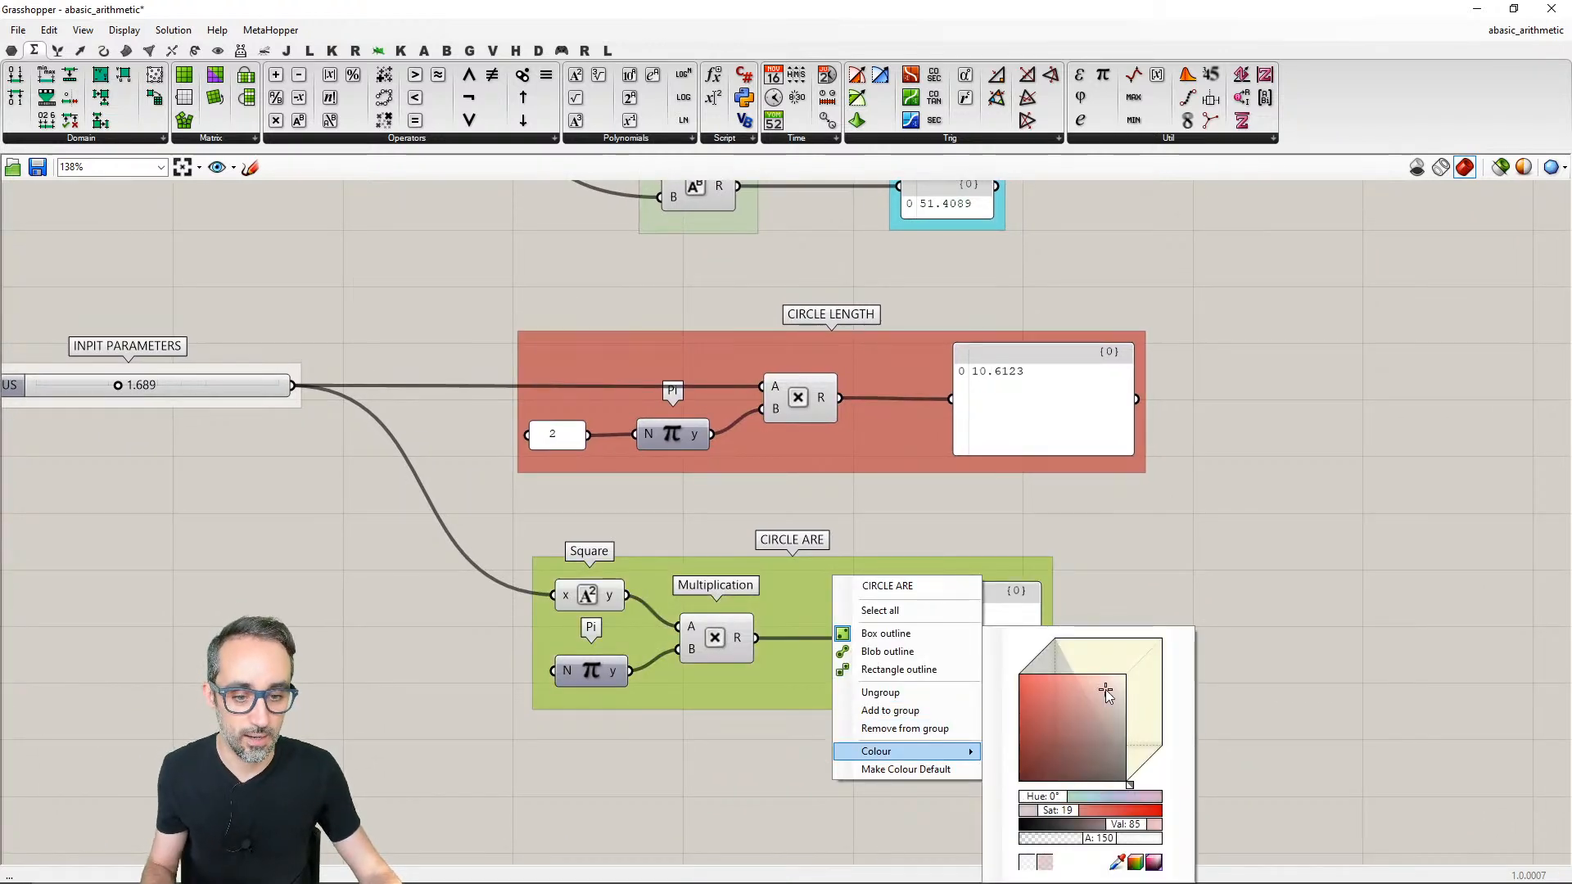
drag(1094, 800, 1067, 799)
click(1287, 670)
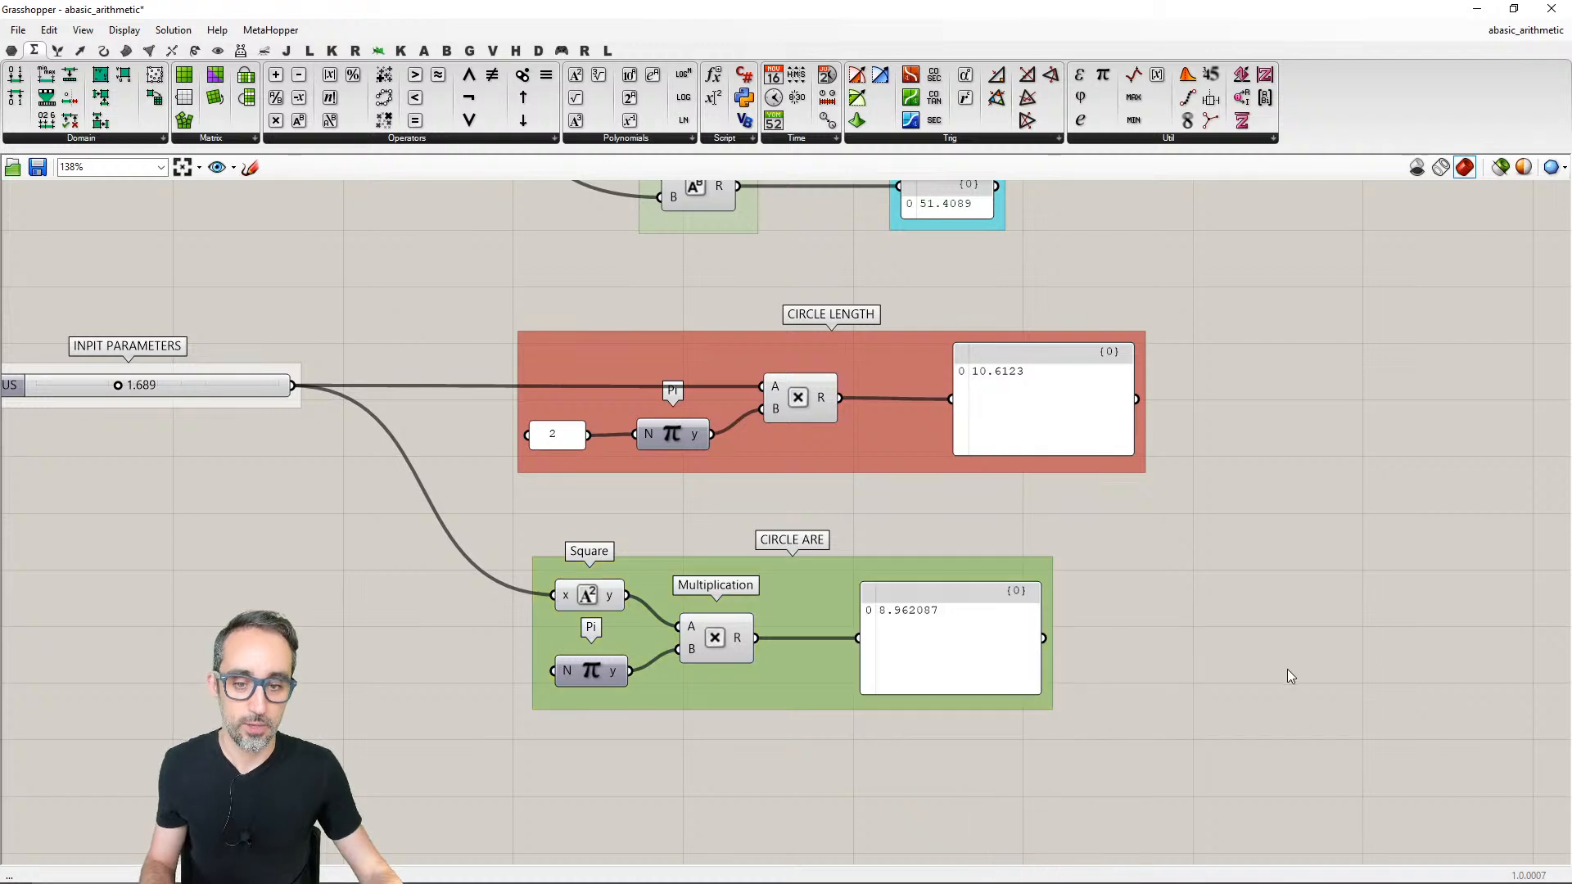
- Correct the name of the green circle calculation group to CIRCLE AREA
scroll(1104, 612, down, 3)
right_click(836, 564)
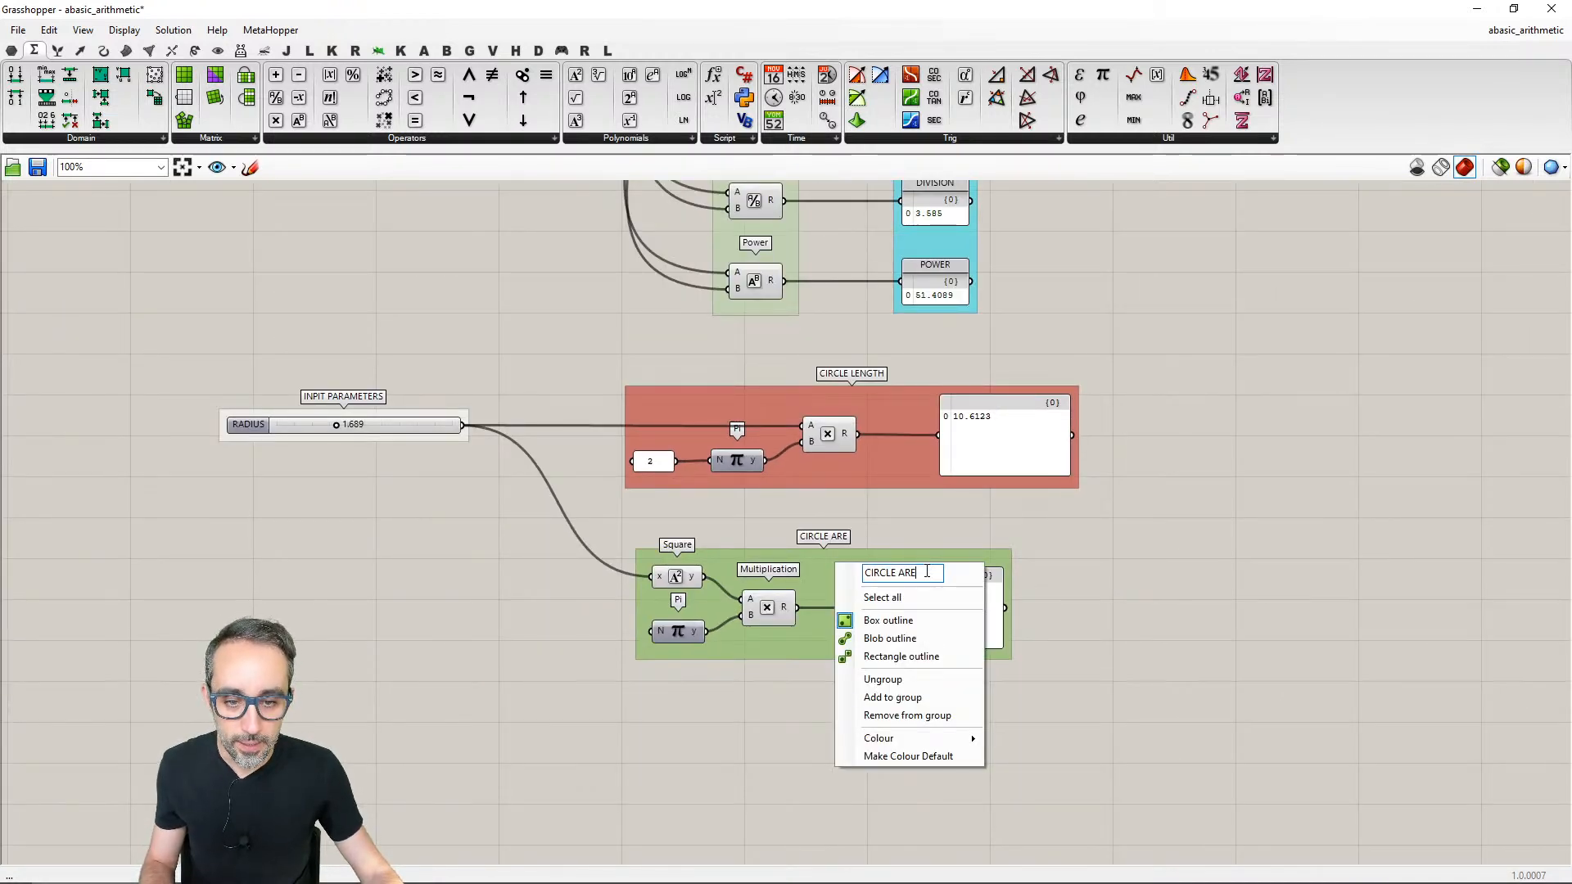
text(A)
key(Return)
scroll(1052, 531, up, 2)
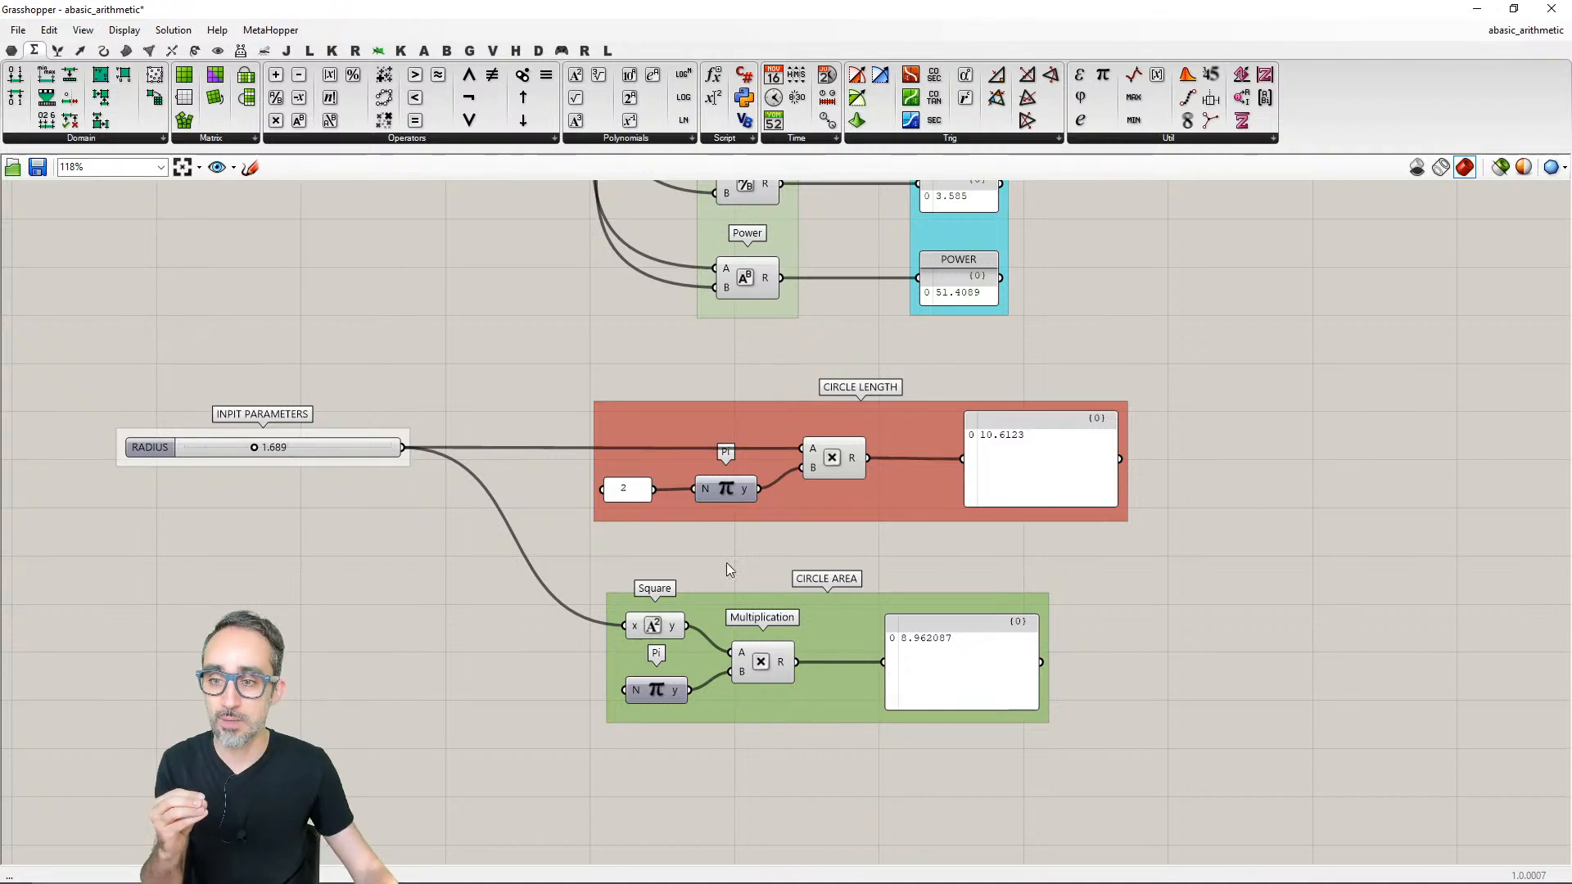
- Correct the name of the RADIUS slider's group to INPUT PARAMETERS
right_click(238, 427)
click(295, 439)
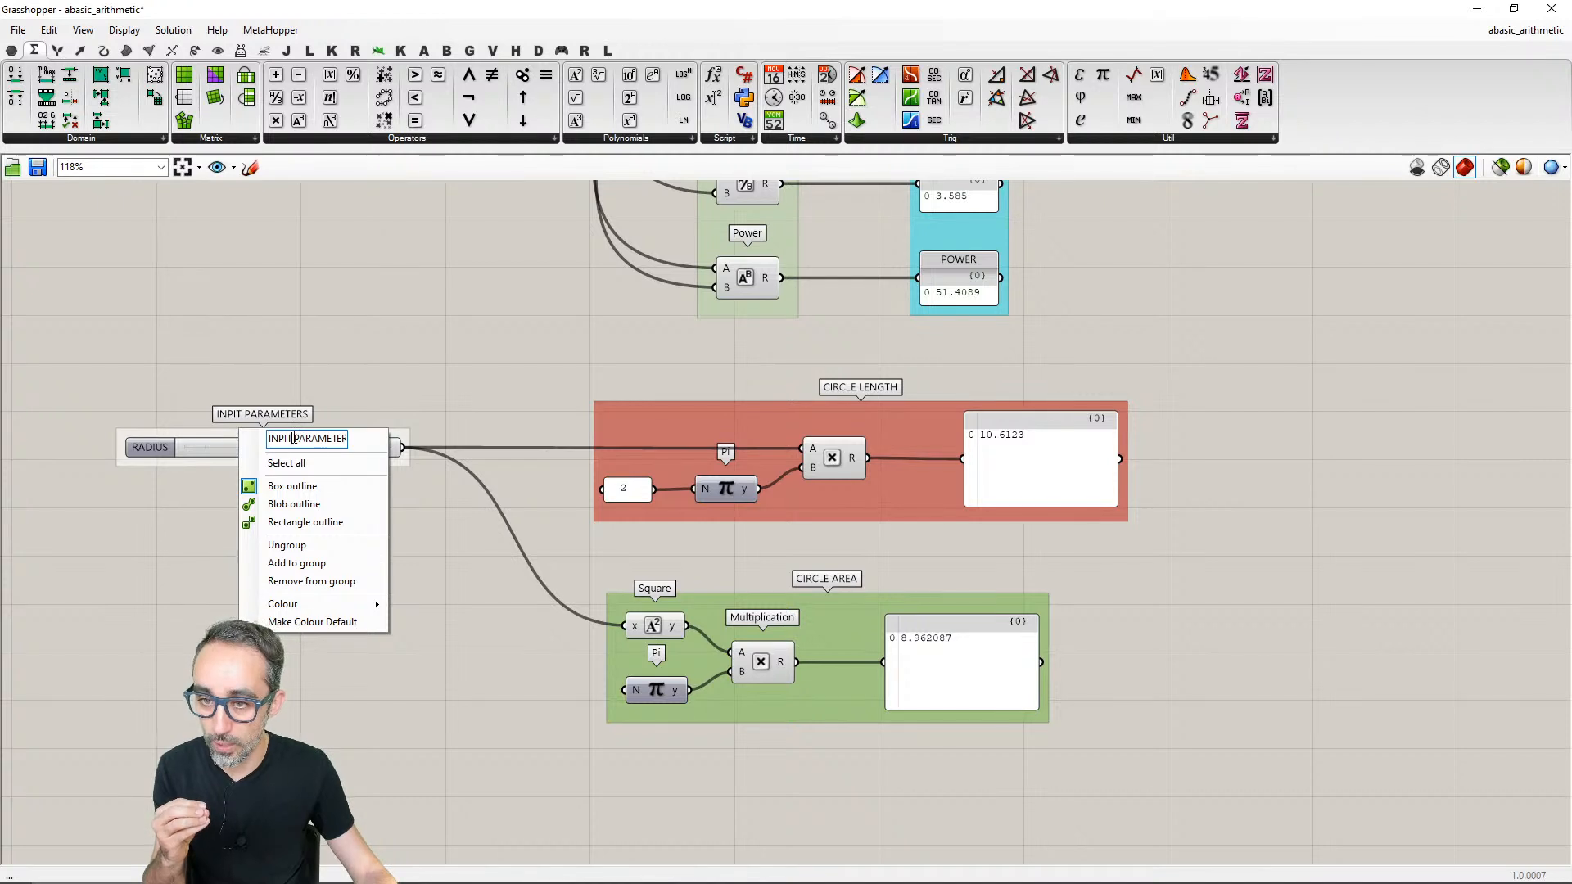
key(BackSpace)
key(BackSpace)
text(UT)
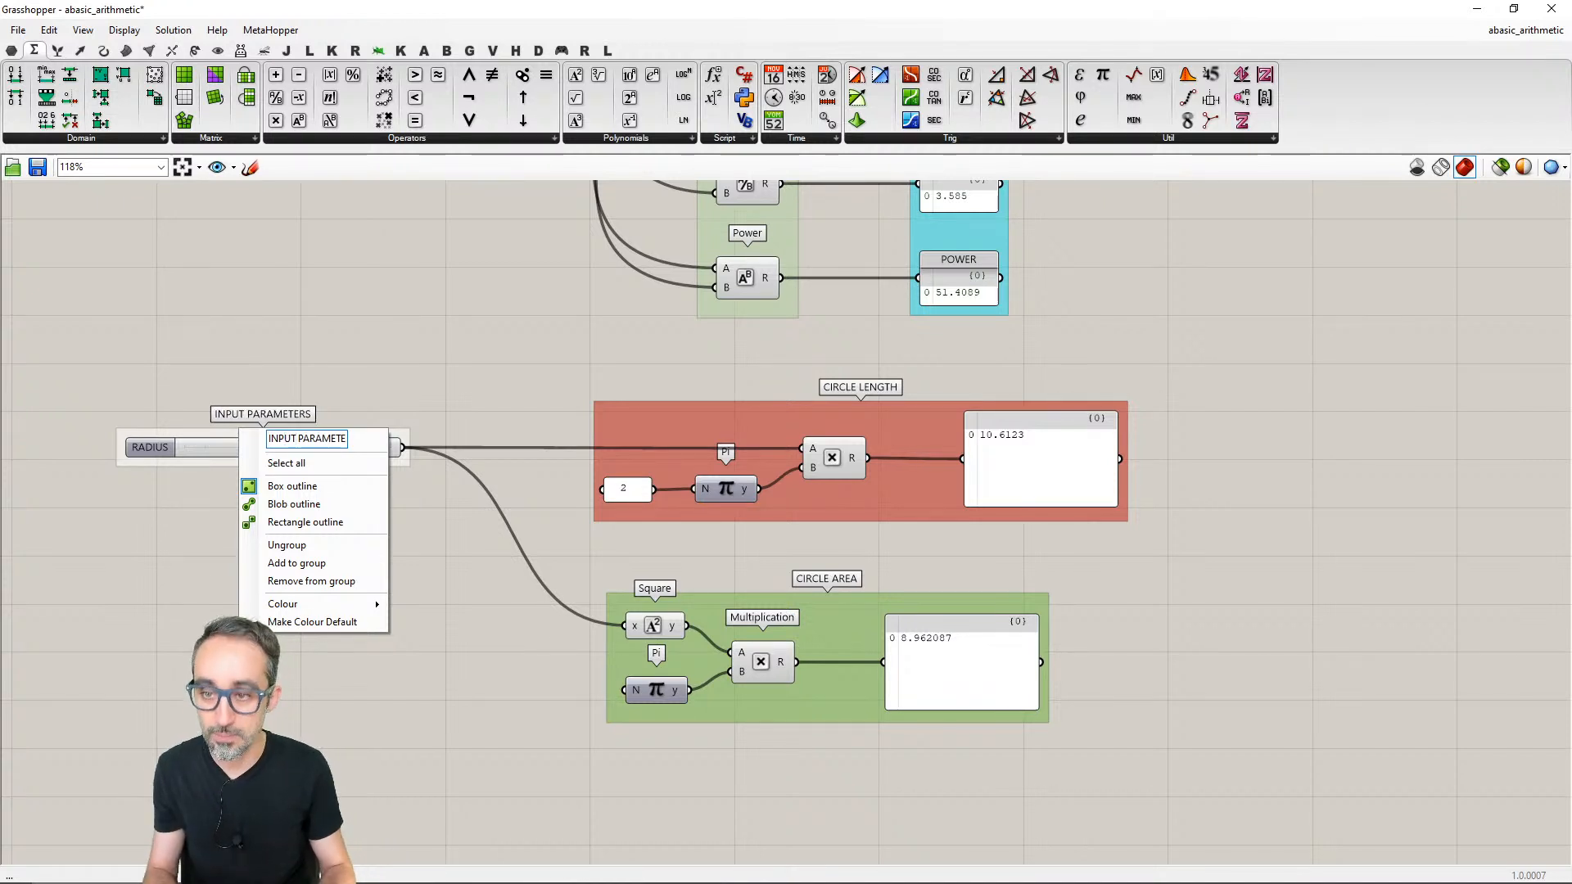
click(508, 366)
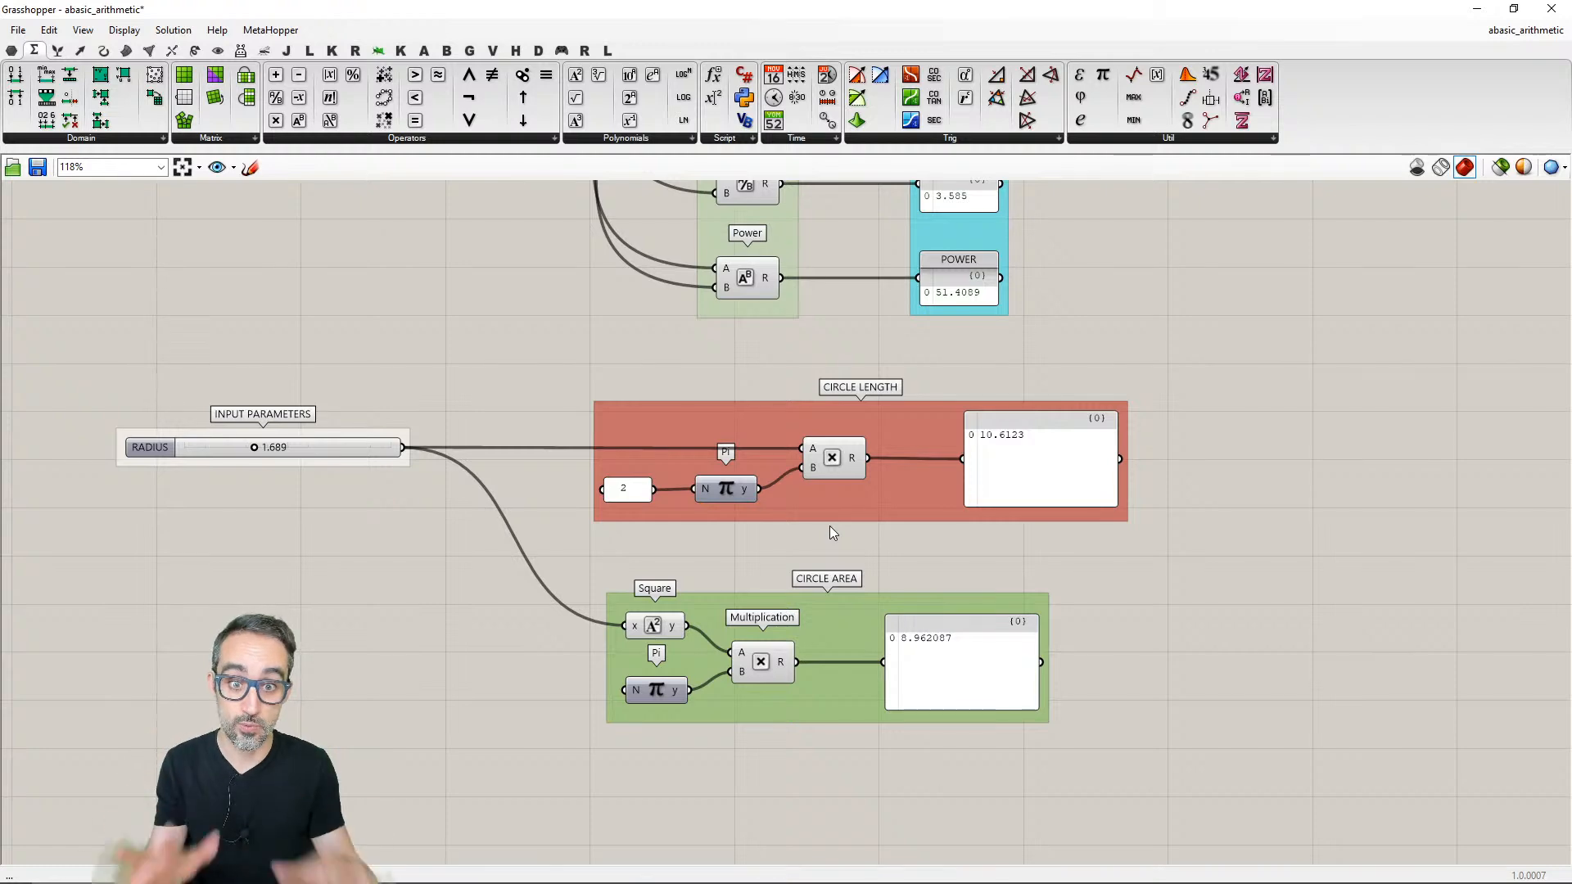
- Look over the names and colours of the arithmetic and circle calculation groups across the whole definition
scroll(829, 525, down, 3)
scroll(841, 563, down, 1)
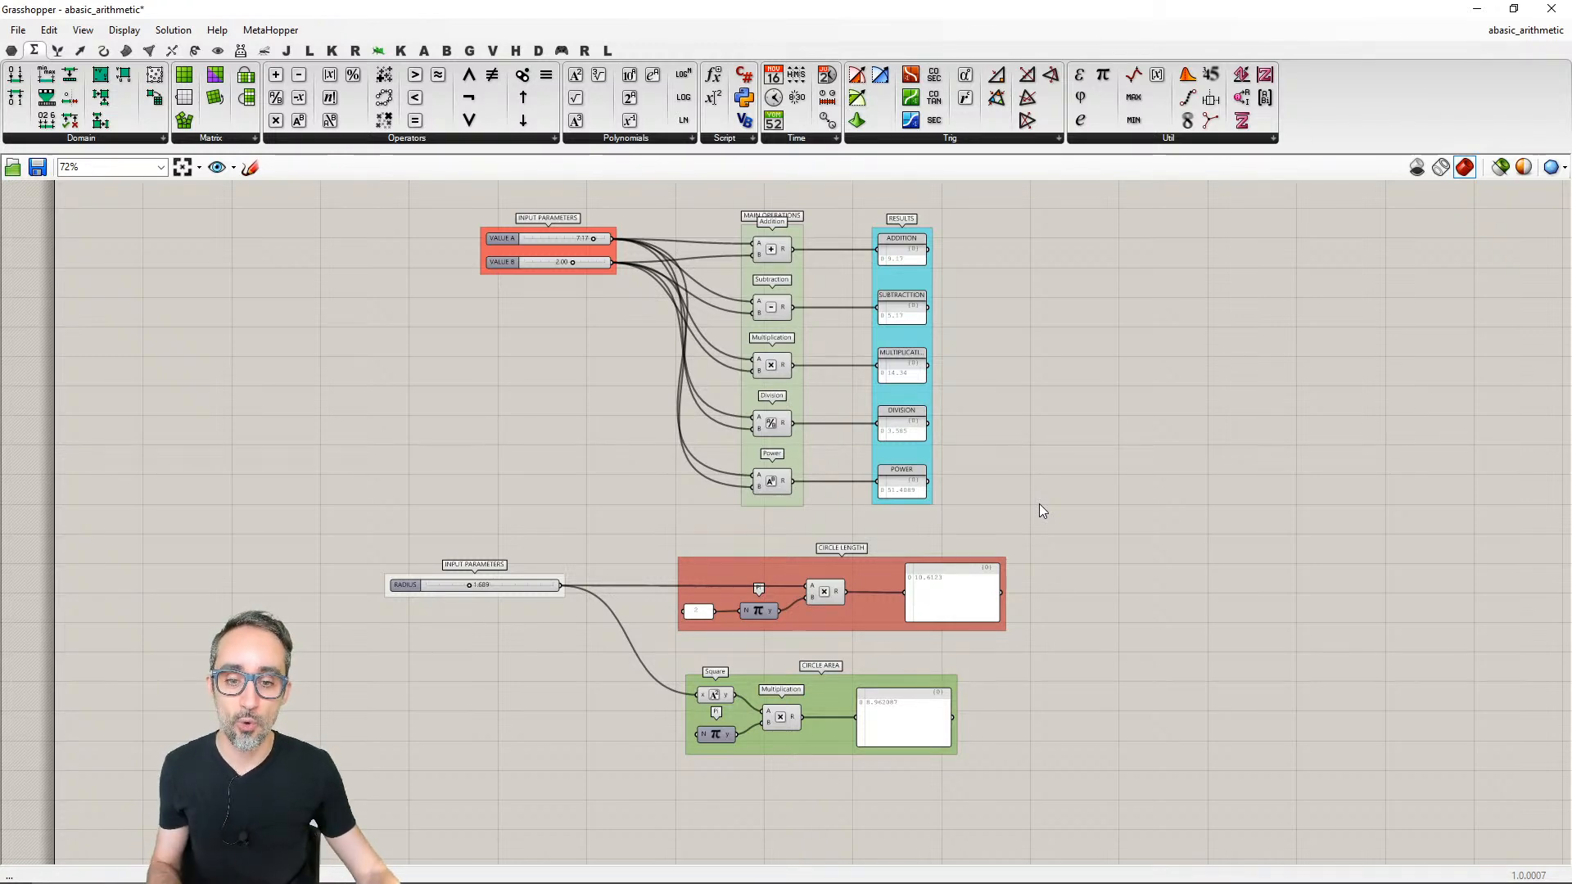
scroll(867, 596, up, 3)
right_click(859, 480)
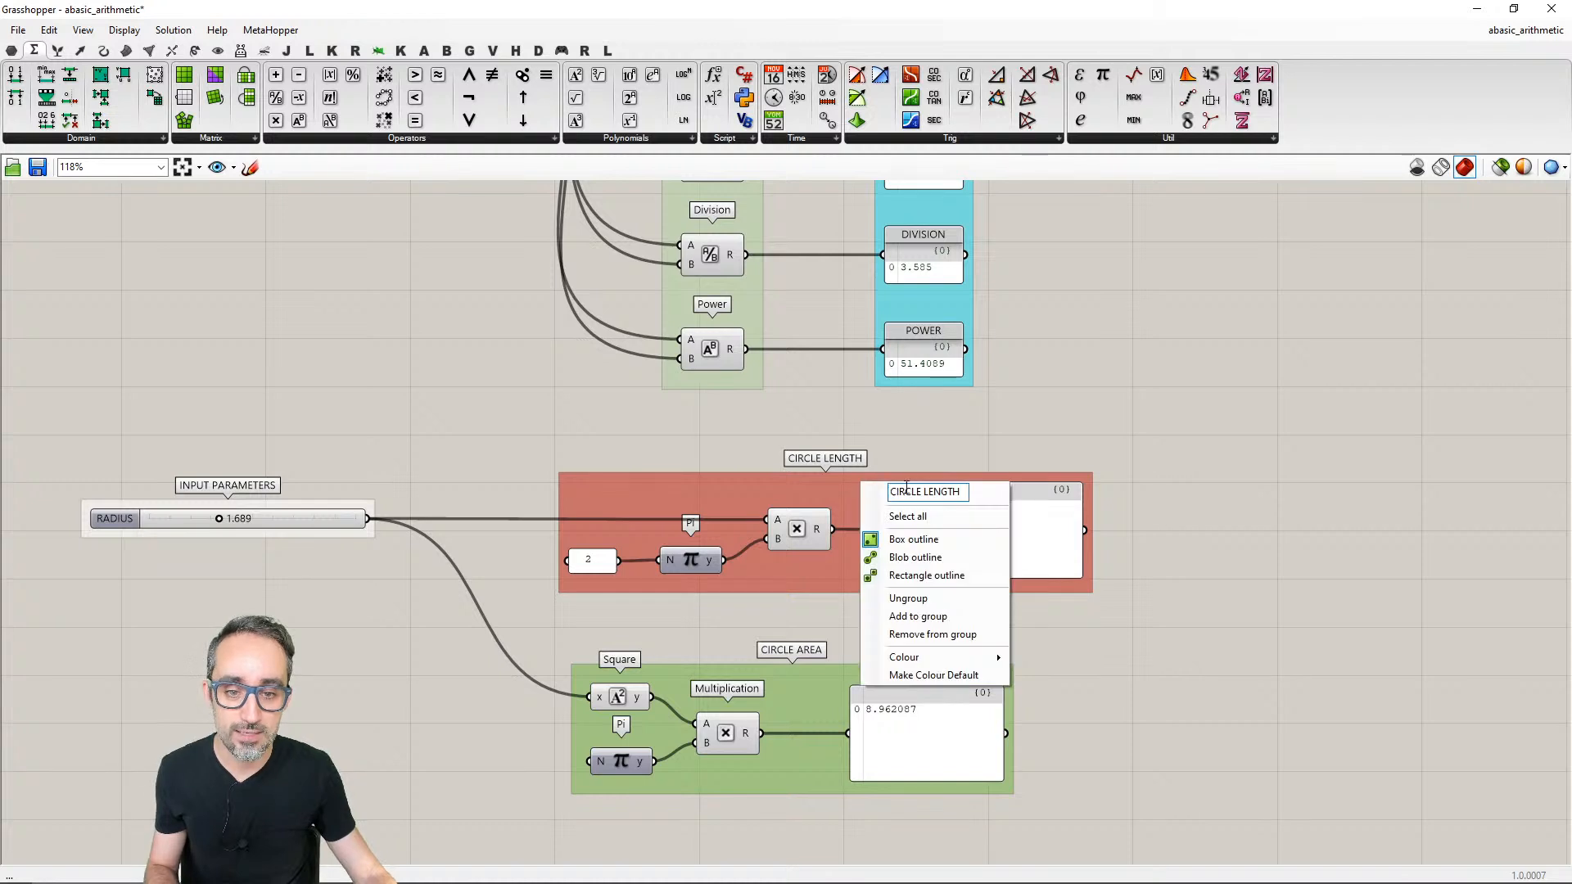
click(969, 460)
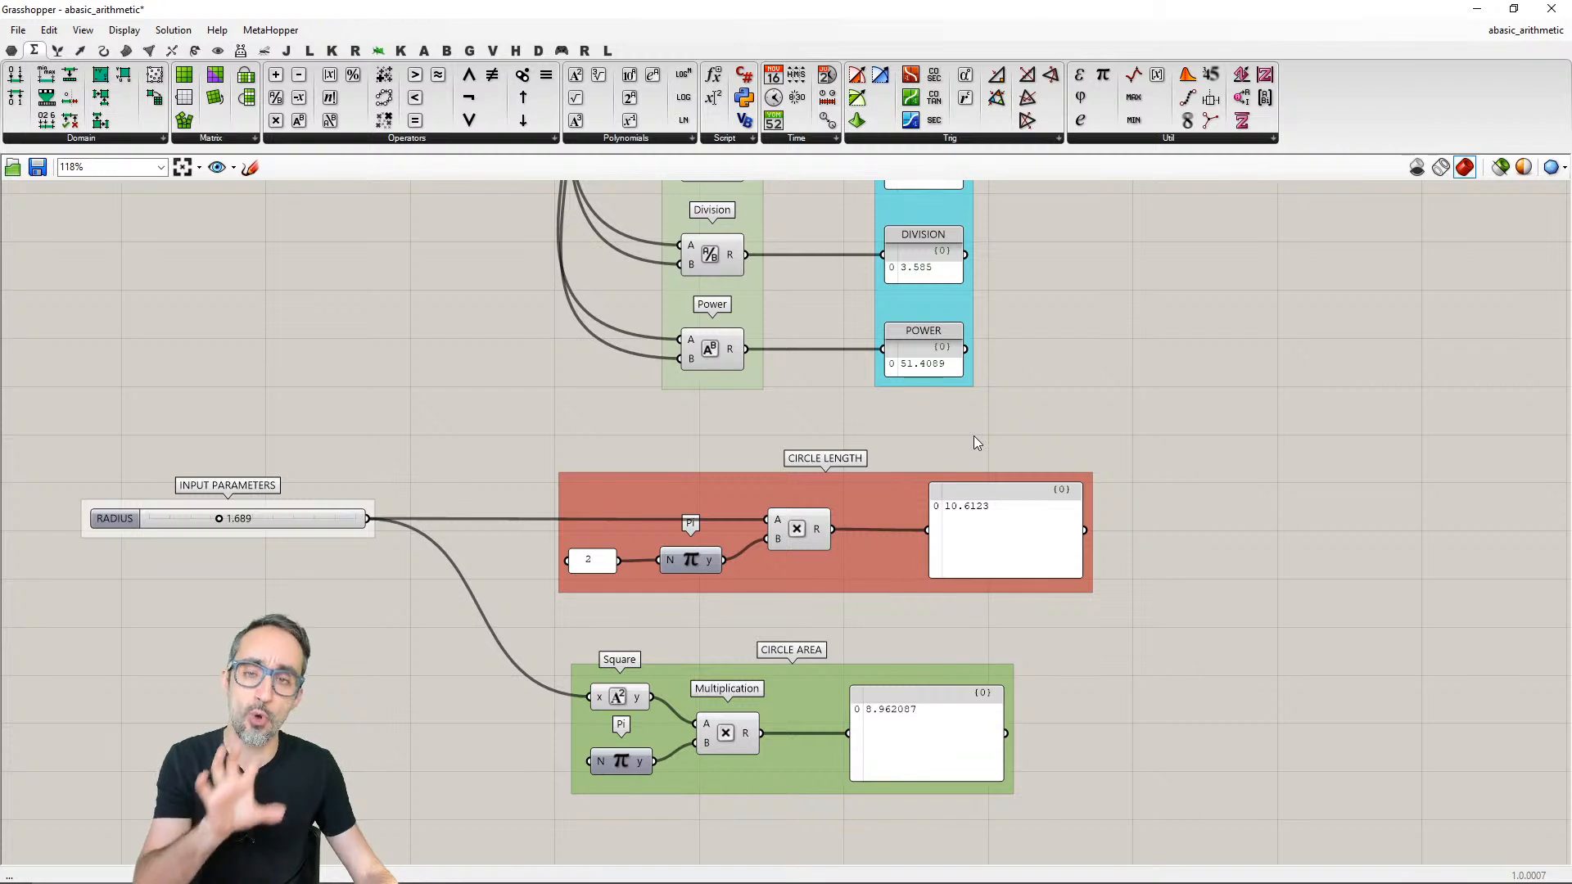
scroll(907, 484, down, 2)
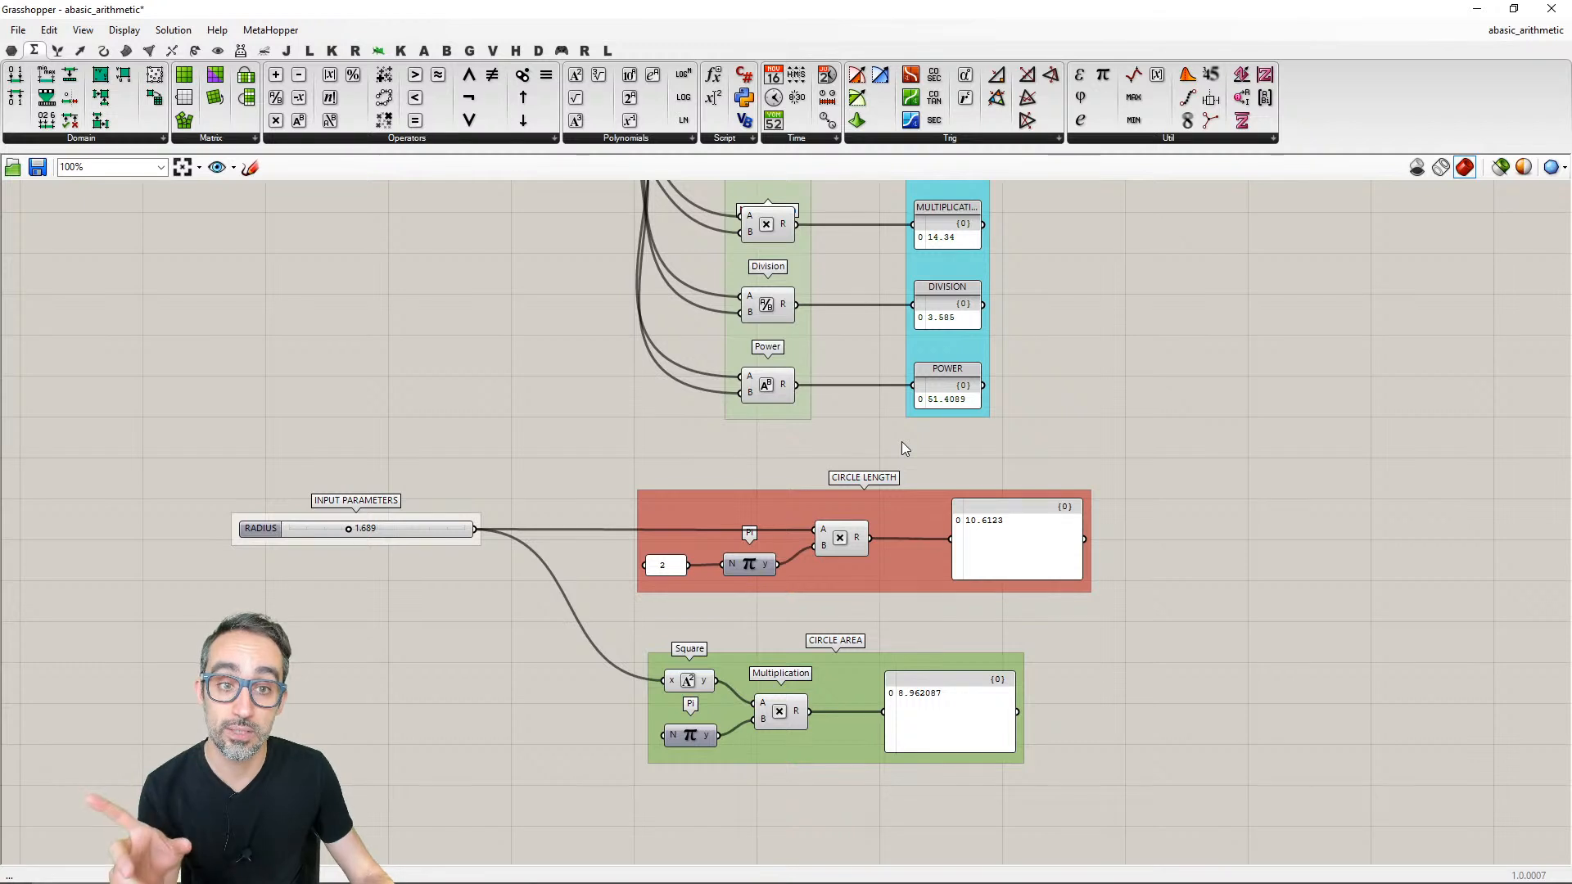
right_drag(904, 447, 862, 456)
scroll(864, 452, down, 1)
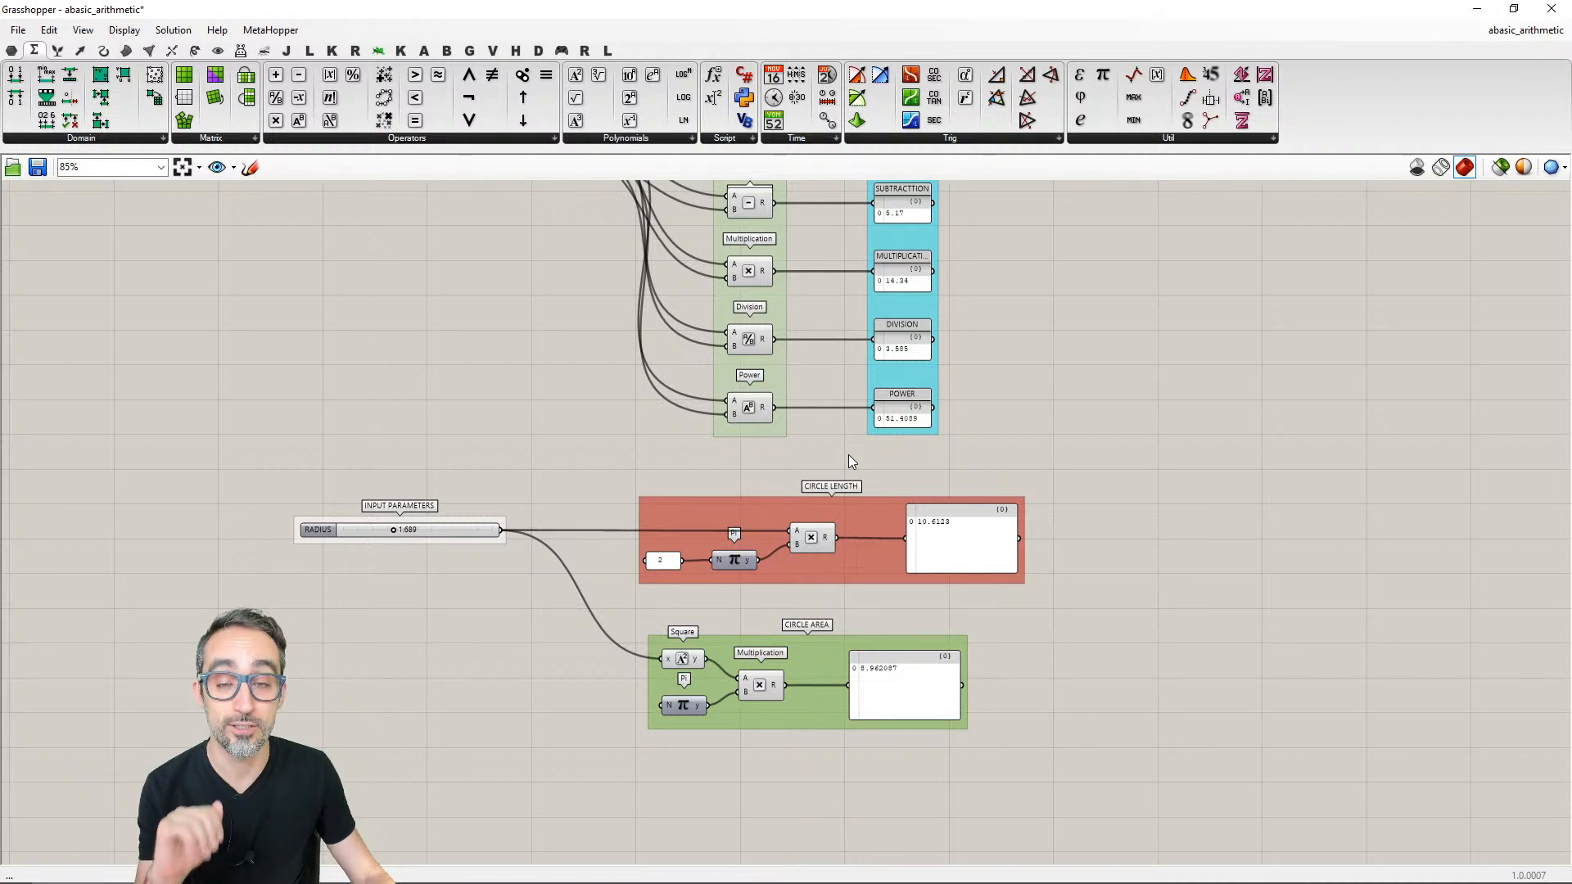
right_drag(849, 455, 872, 535)
scroll(865, 513, down, 1)
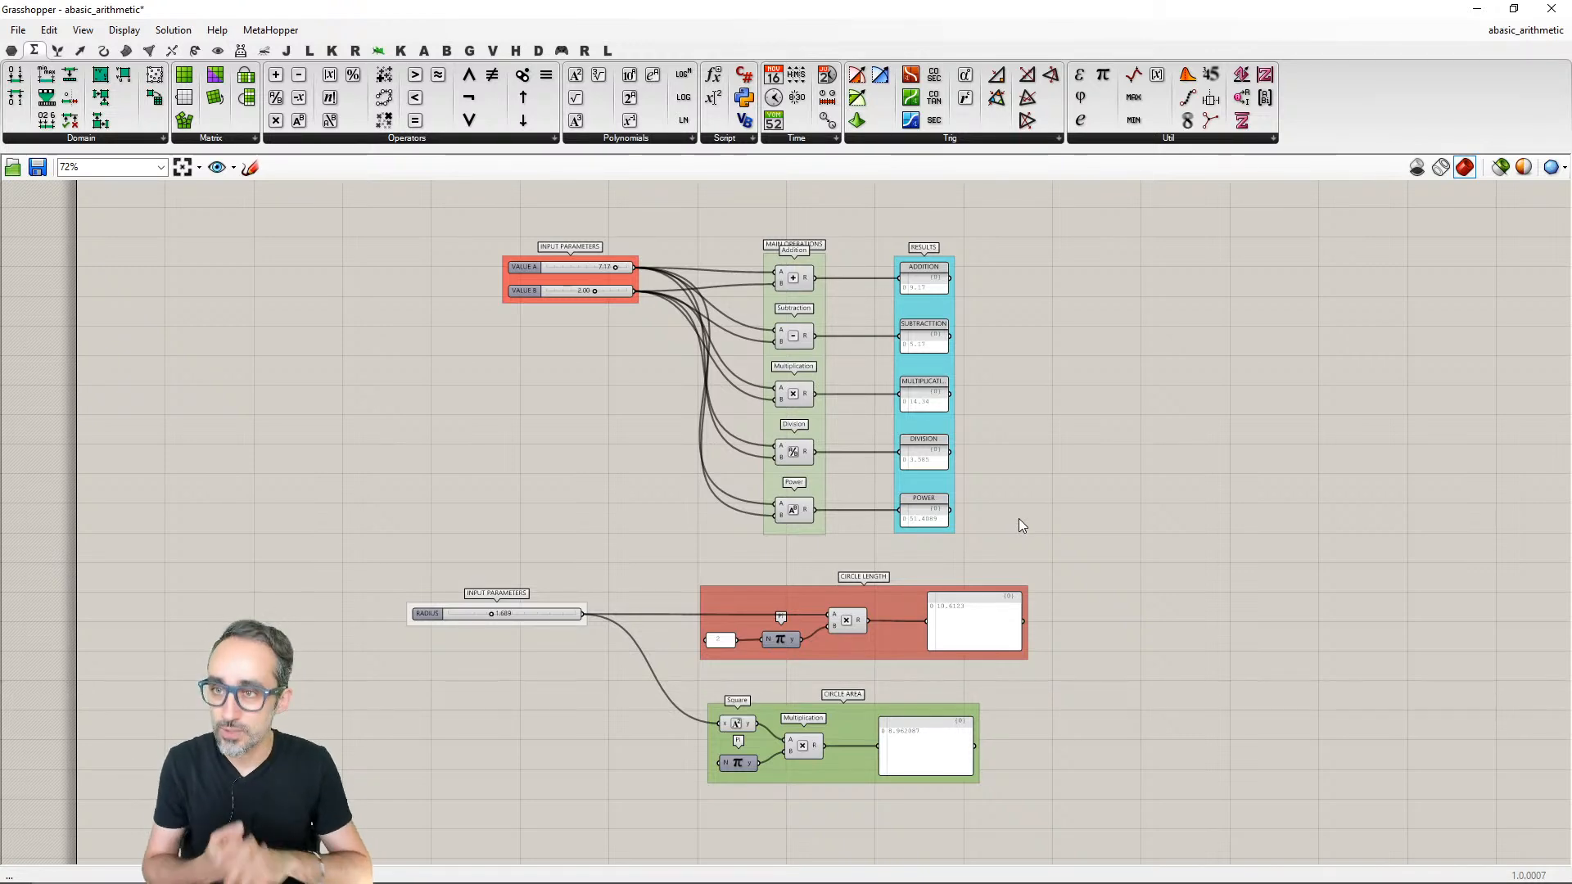
- Save the definition as a new copy named abasic_arithmetic_grouped.gh on the Desktop
key(ctrl+shift+s)
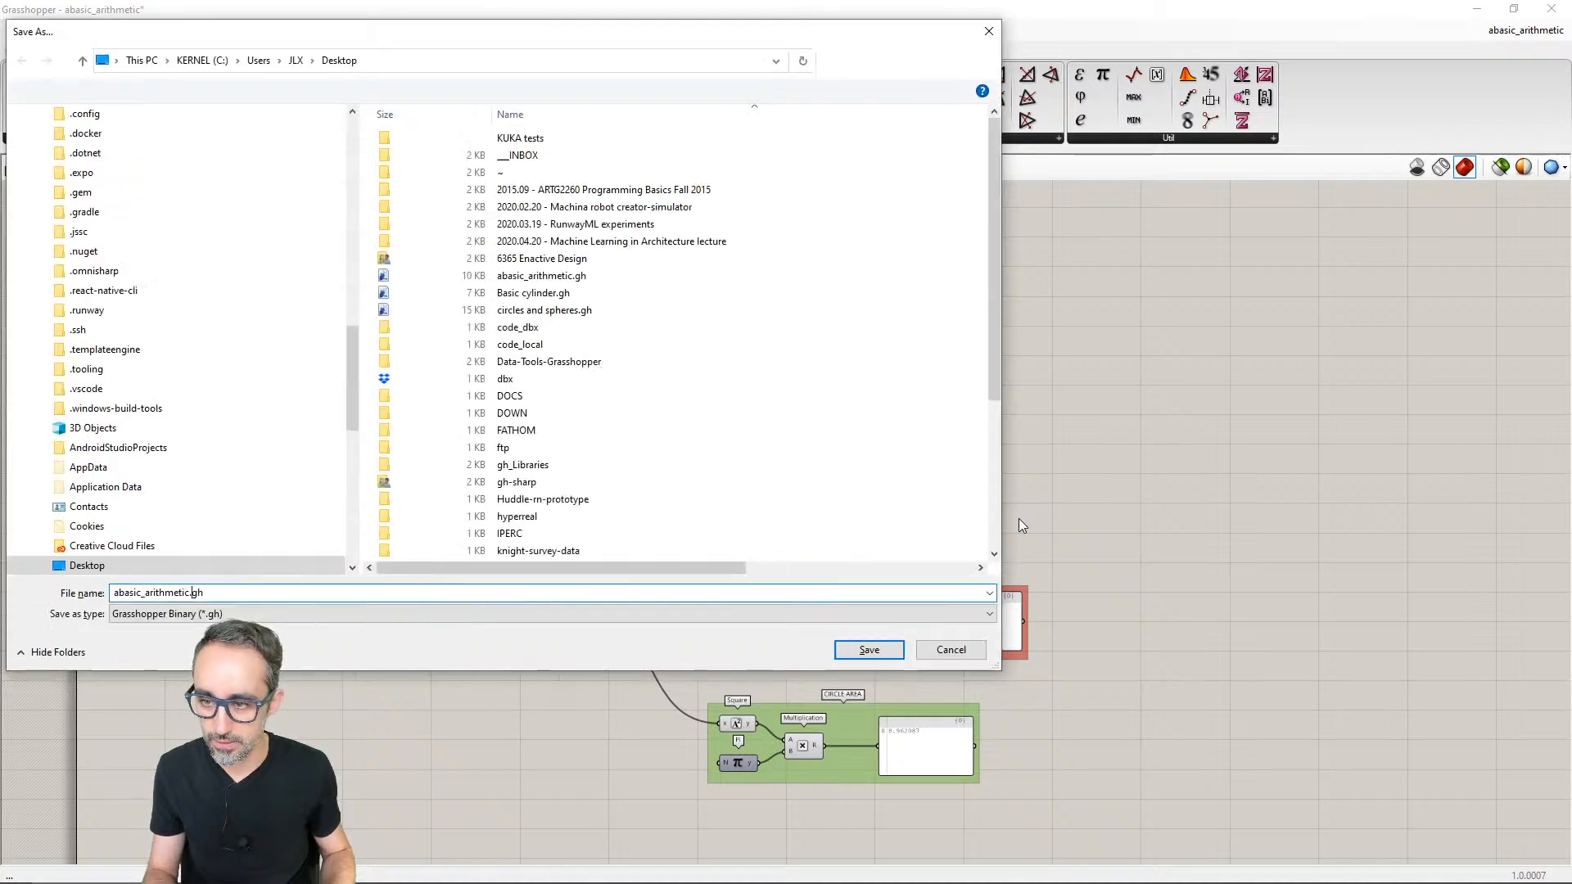
key(Right)
text(_HRO)
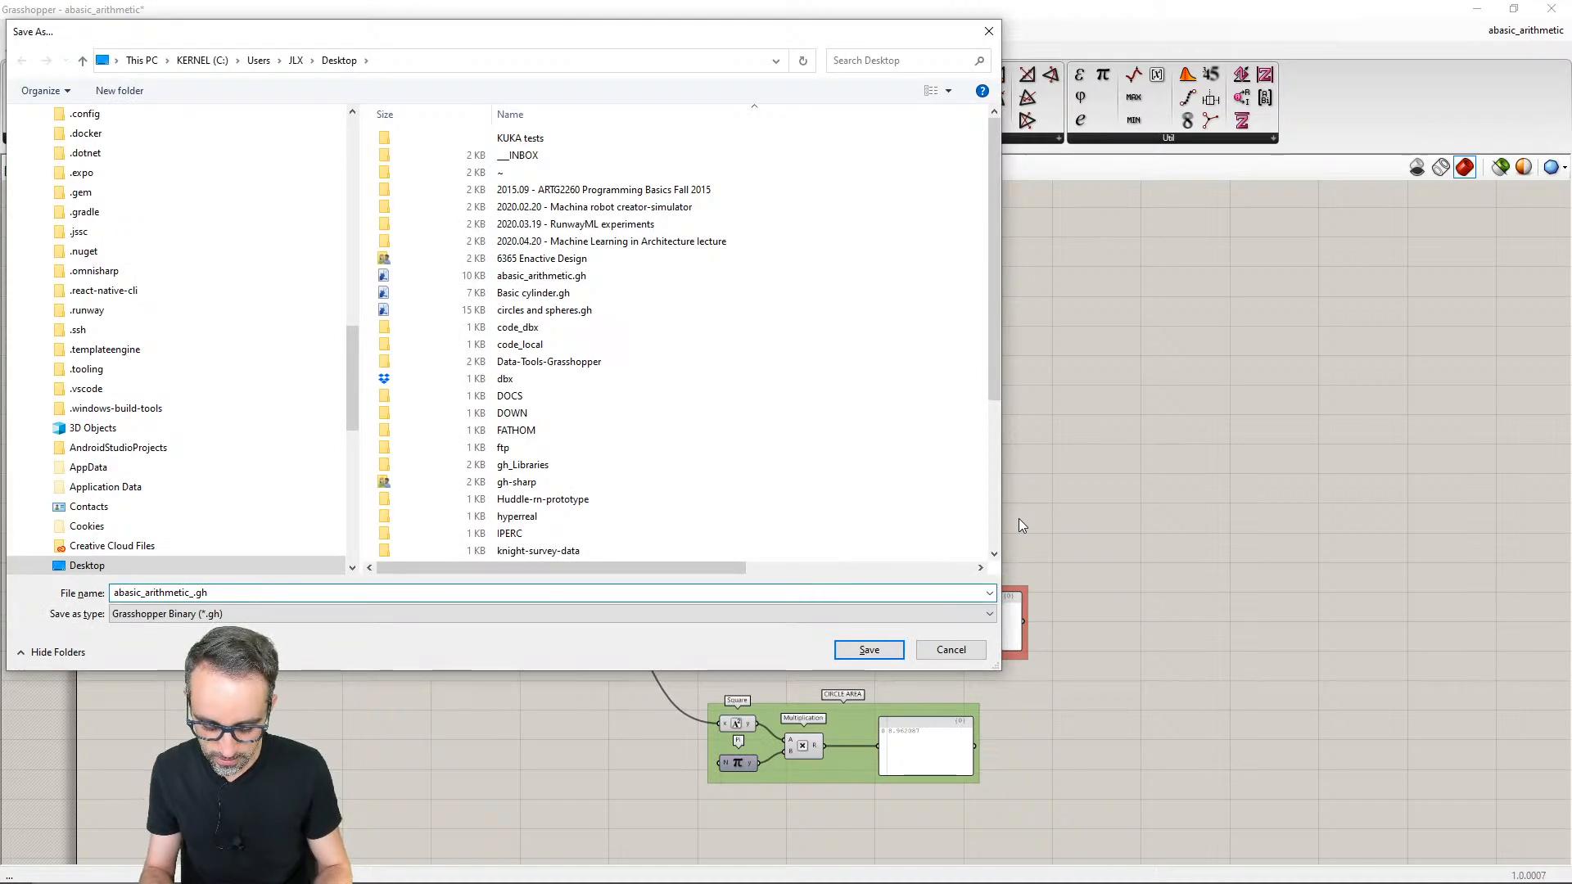
key(BackSpace)
key(BackSpace)
key(BackSpace)
text(gr)
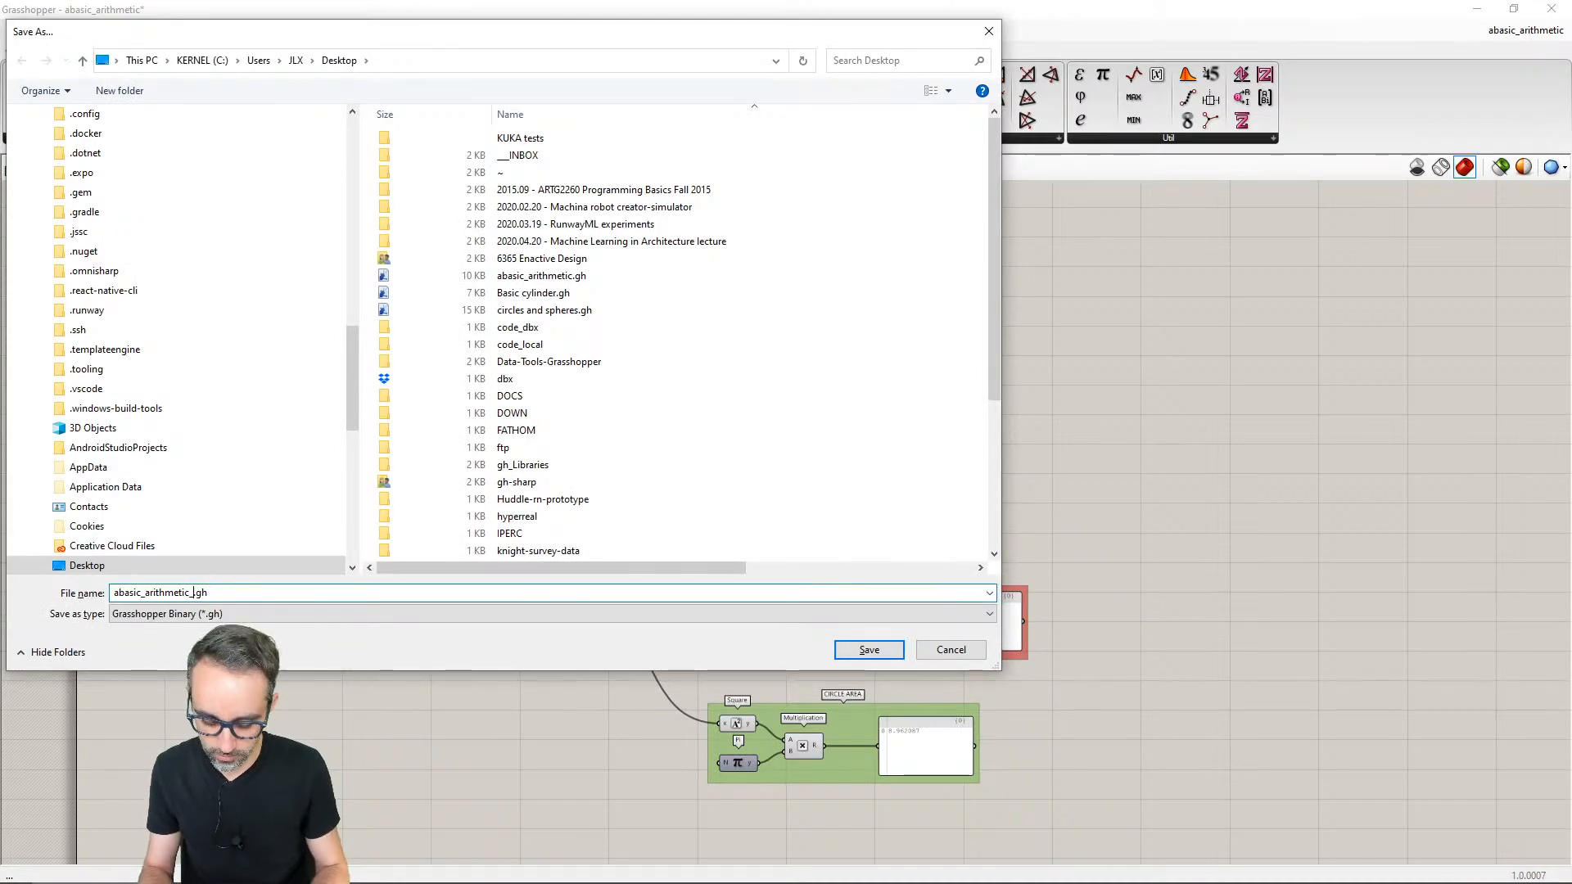
text(ouped)
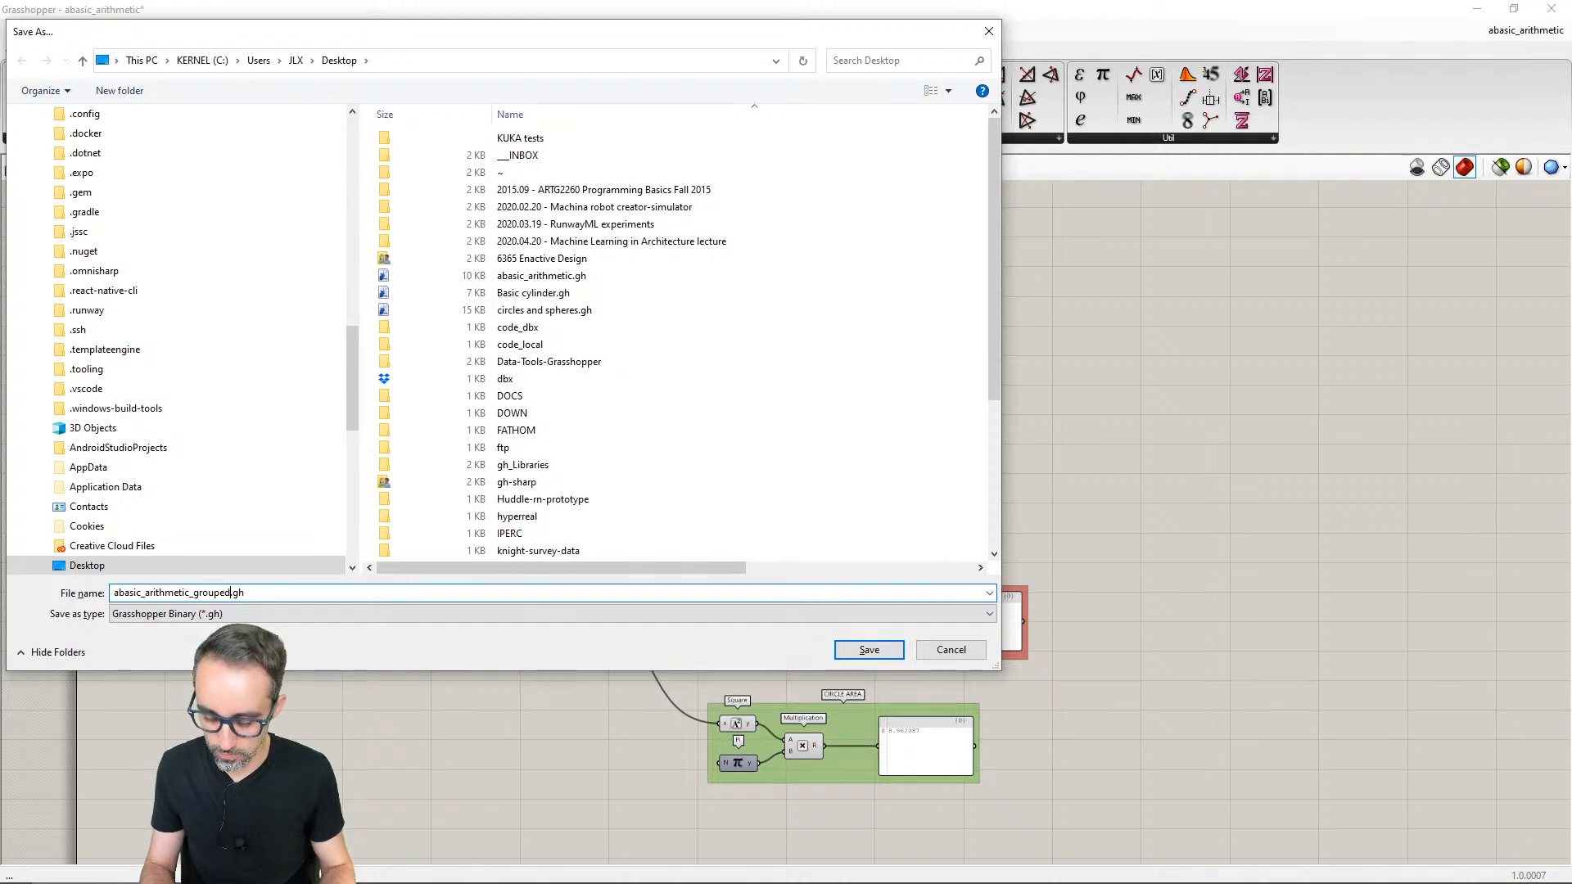
key(Return)
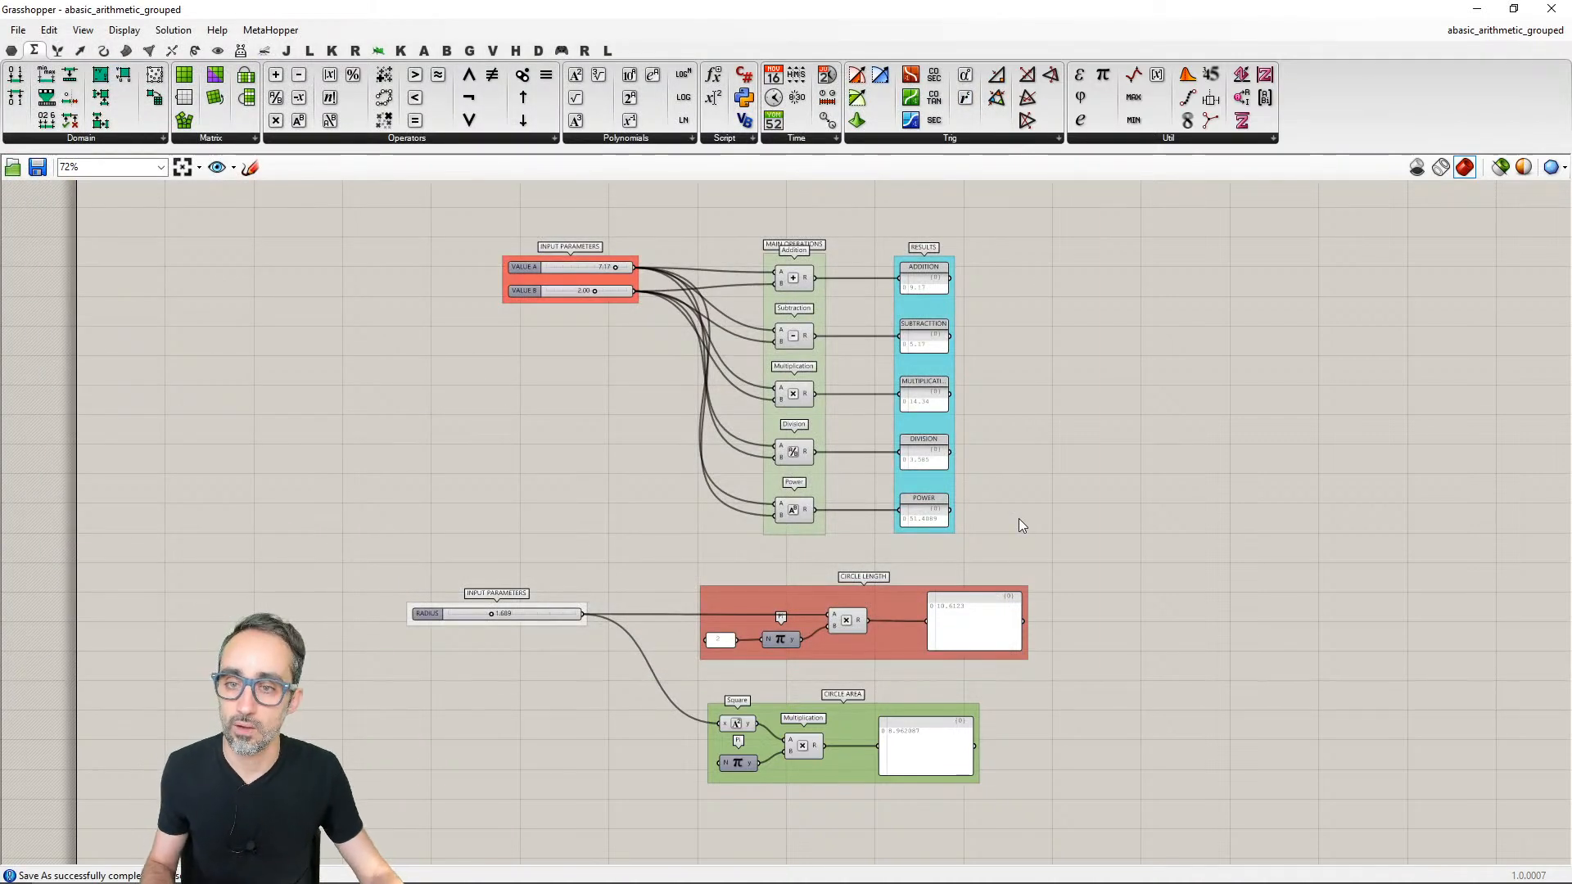
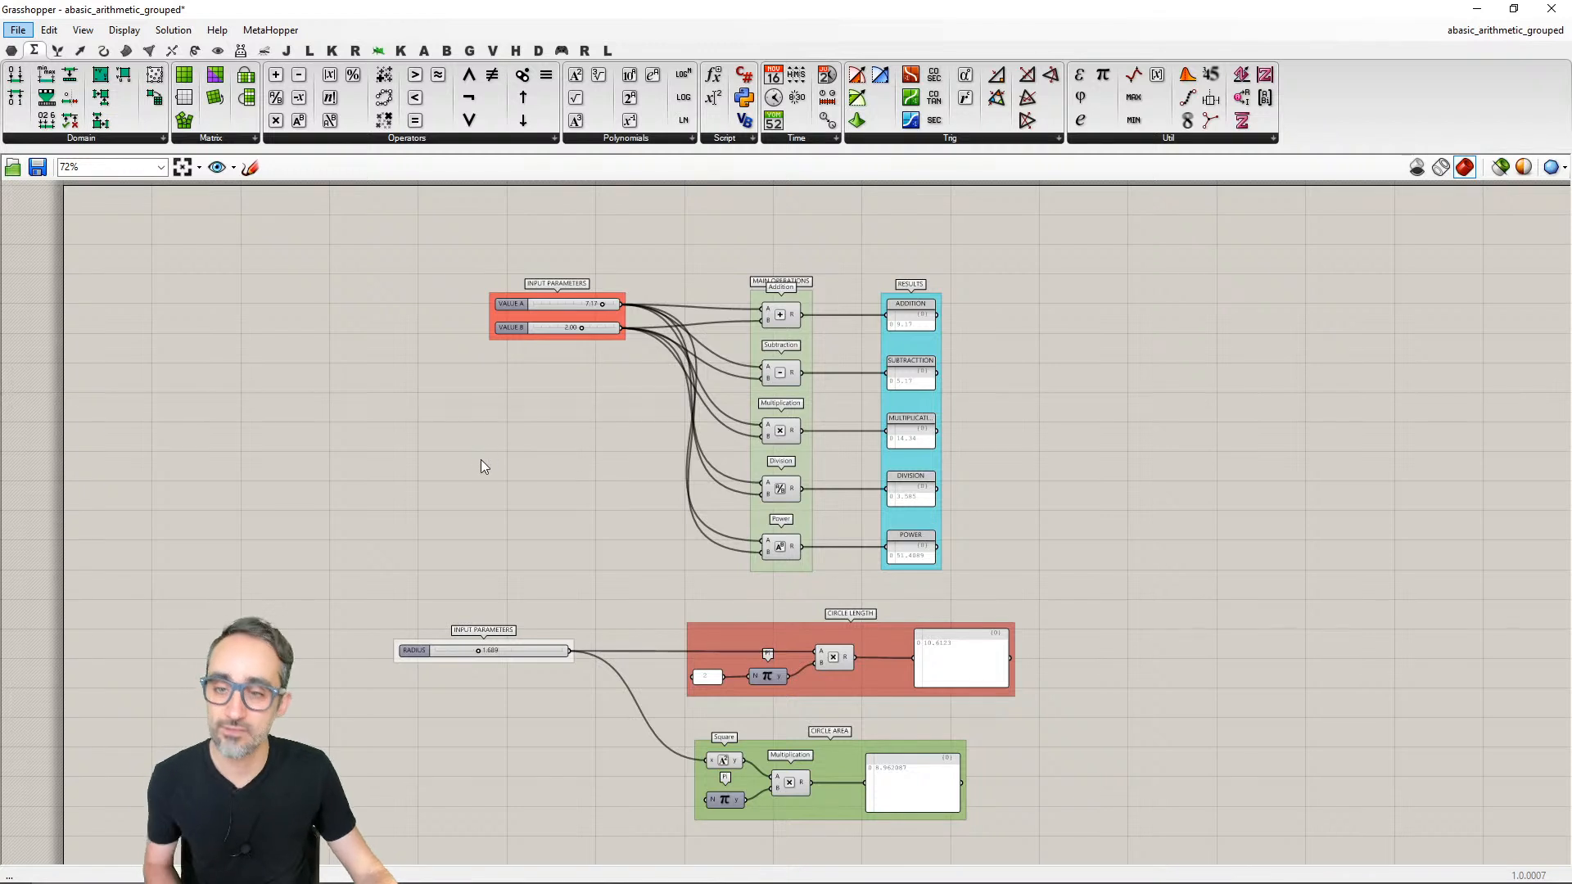
- Try to export a high-resolution image of the definition to the Desktop as screenshot.png with zoom 2.0
click(18, 30)
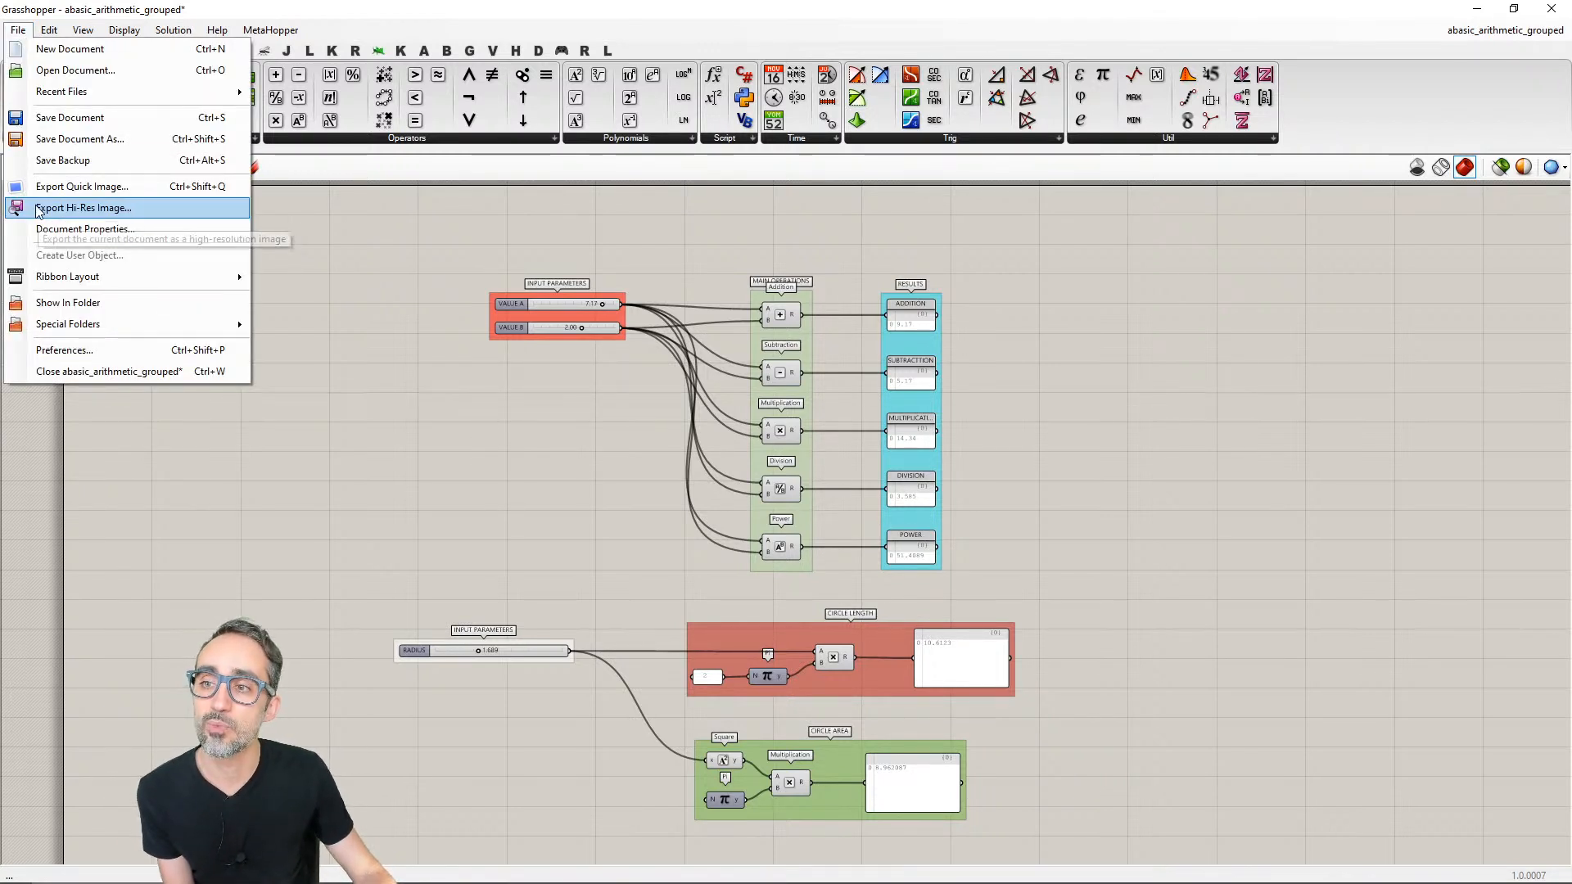
click(122, 208)
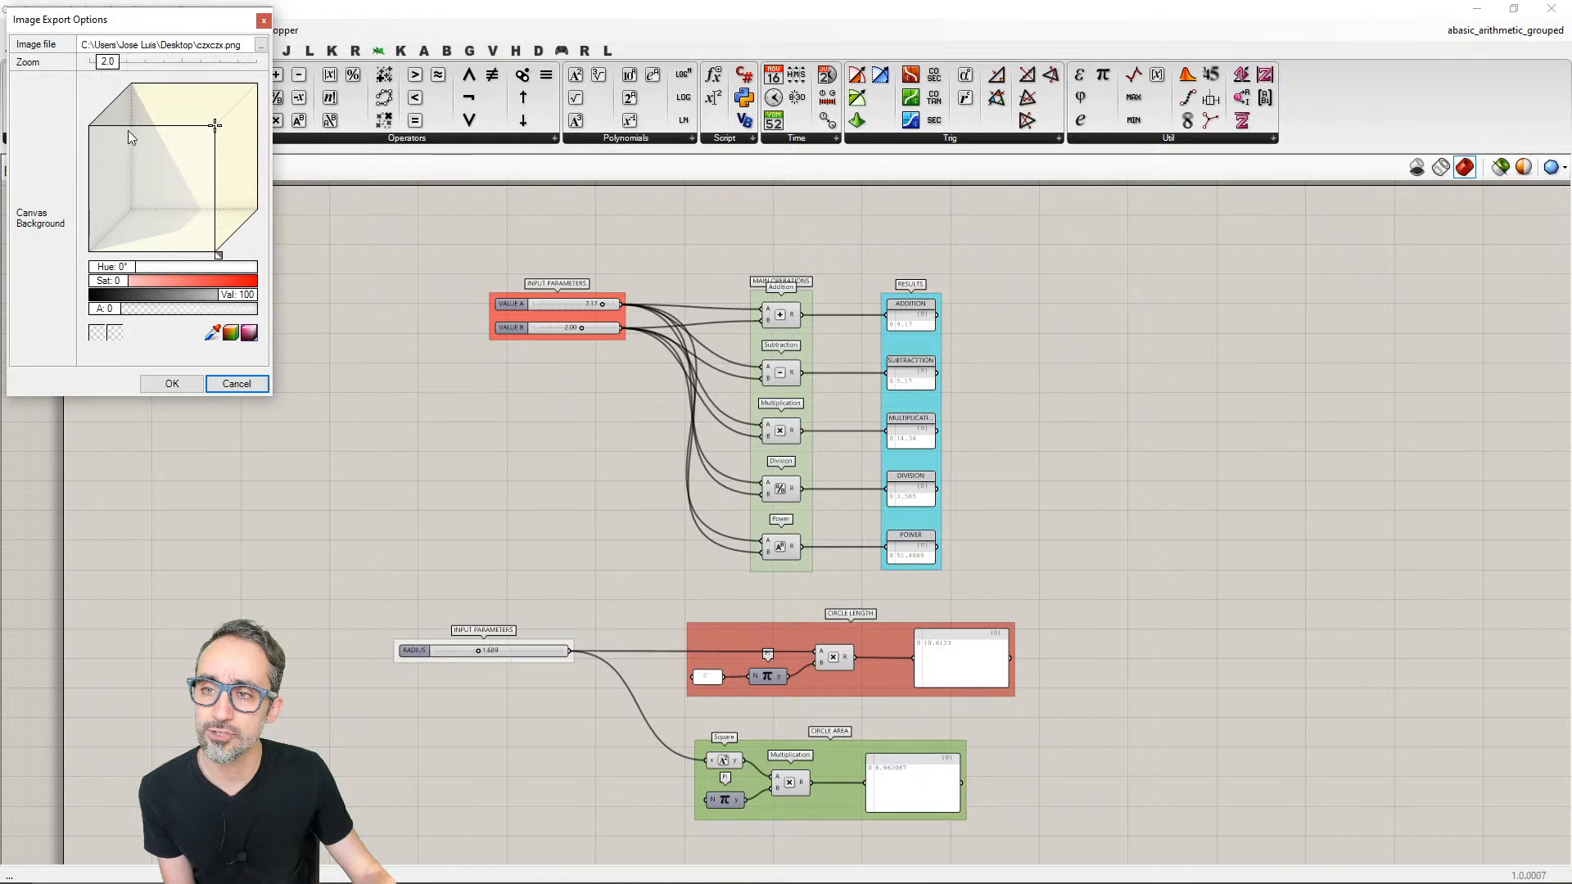
click(119, 309)
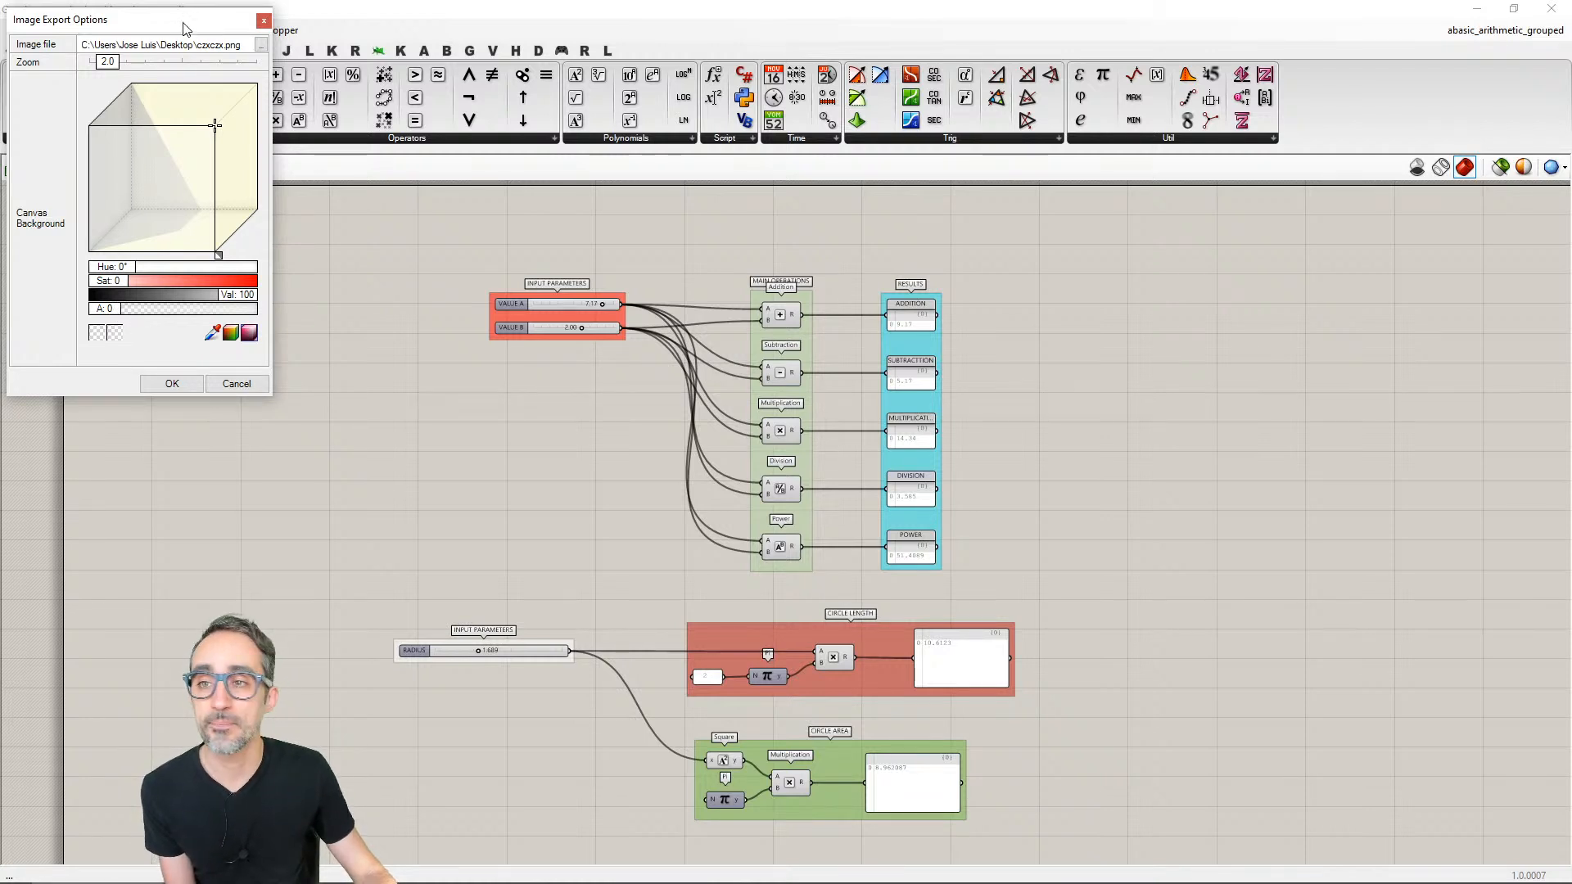
drag(243, 45, 201, 45)
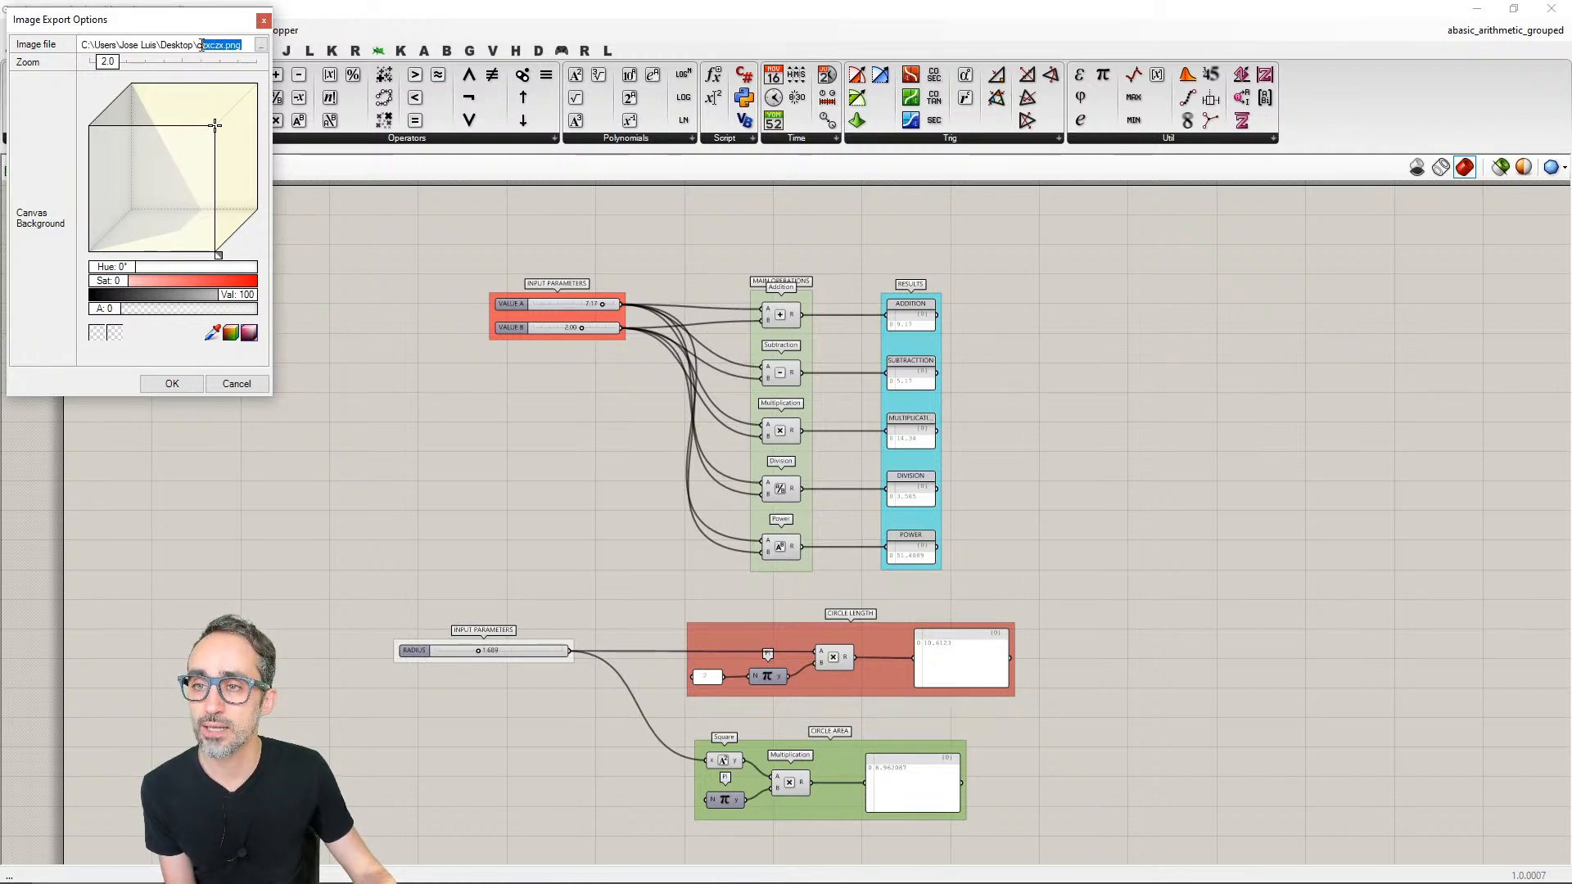
text(sc)
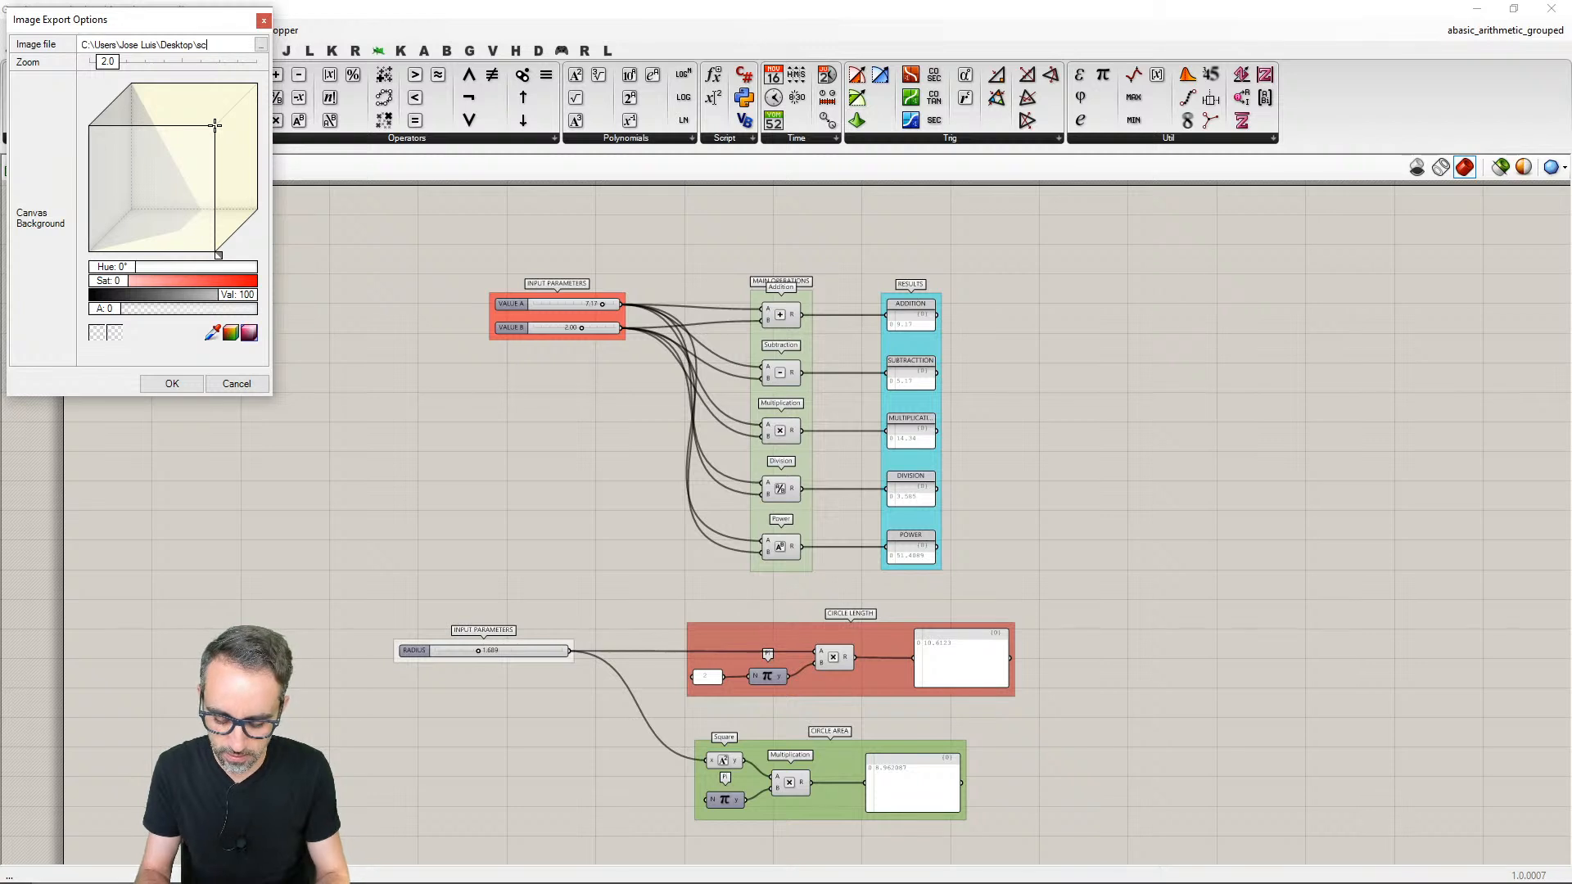
text(reenshot)
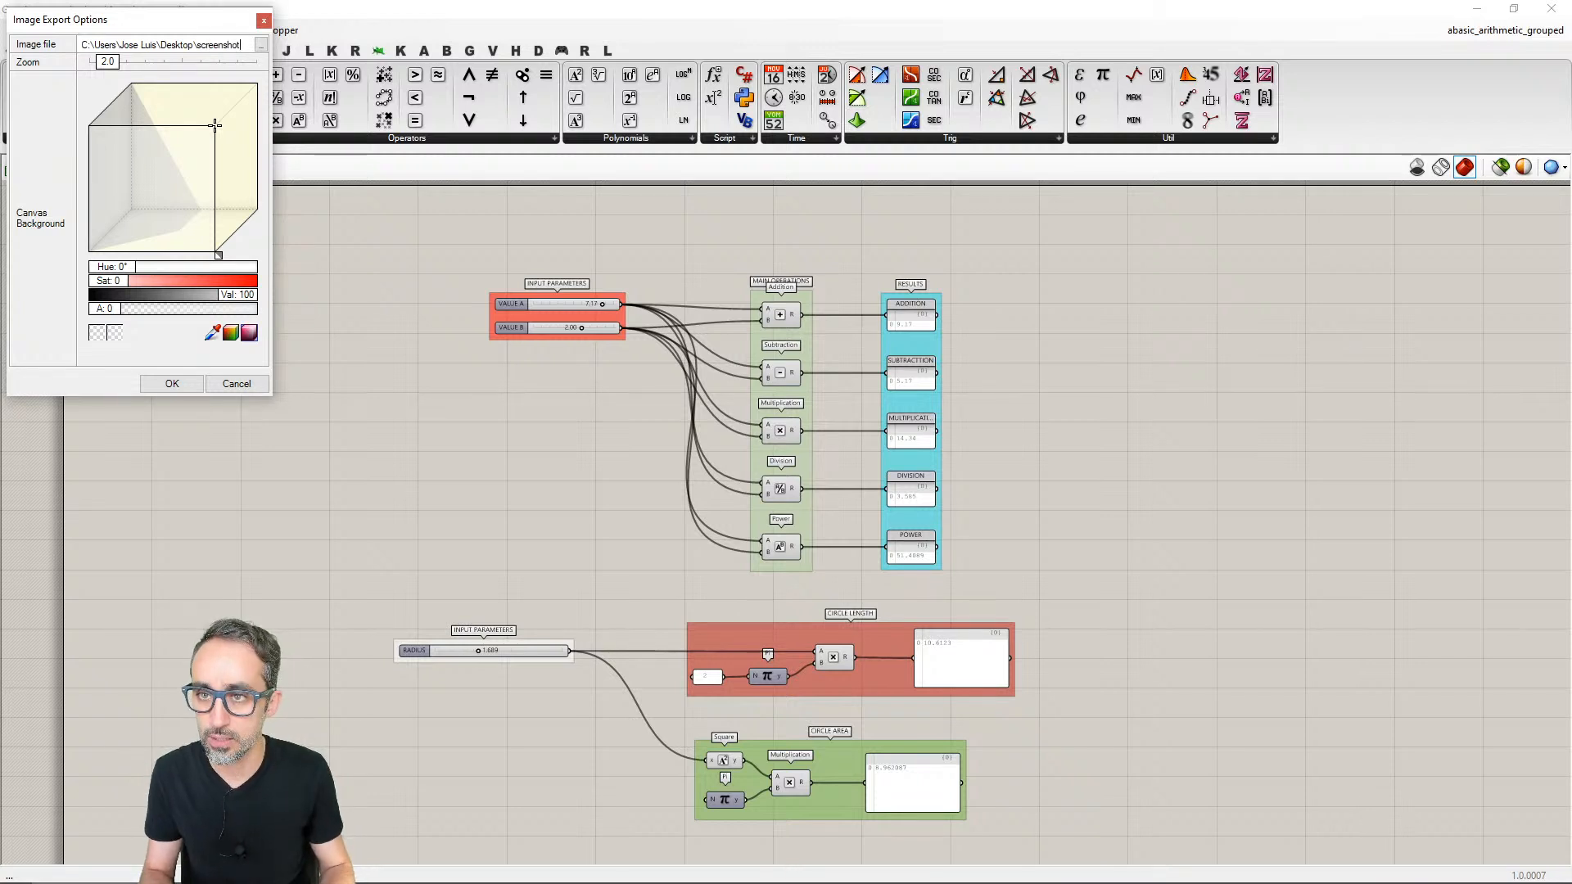
text(.png)
key(ctrl+a)
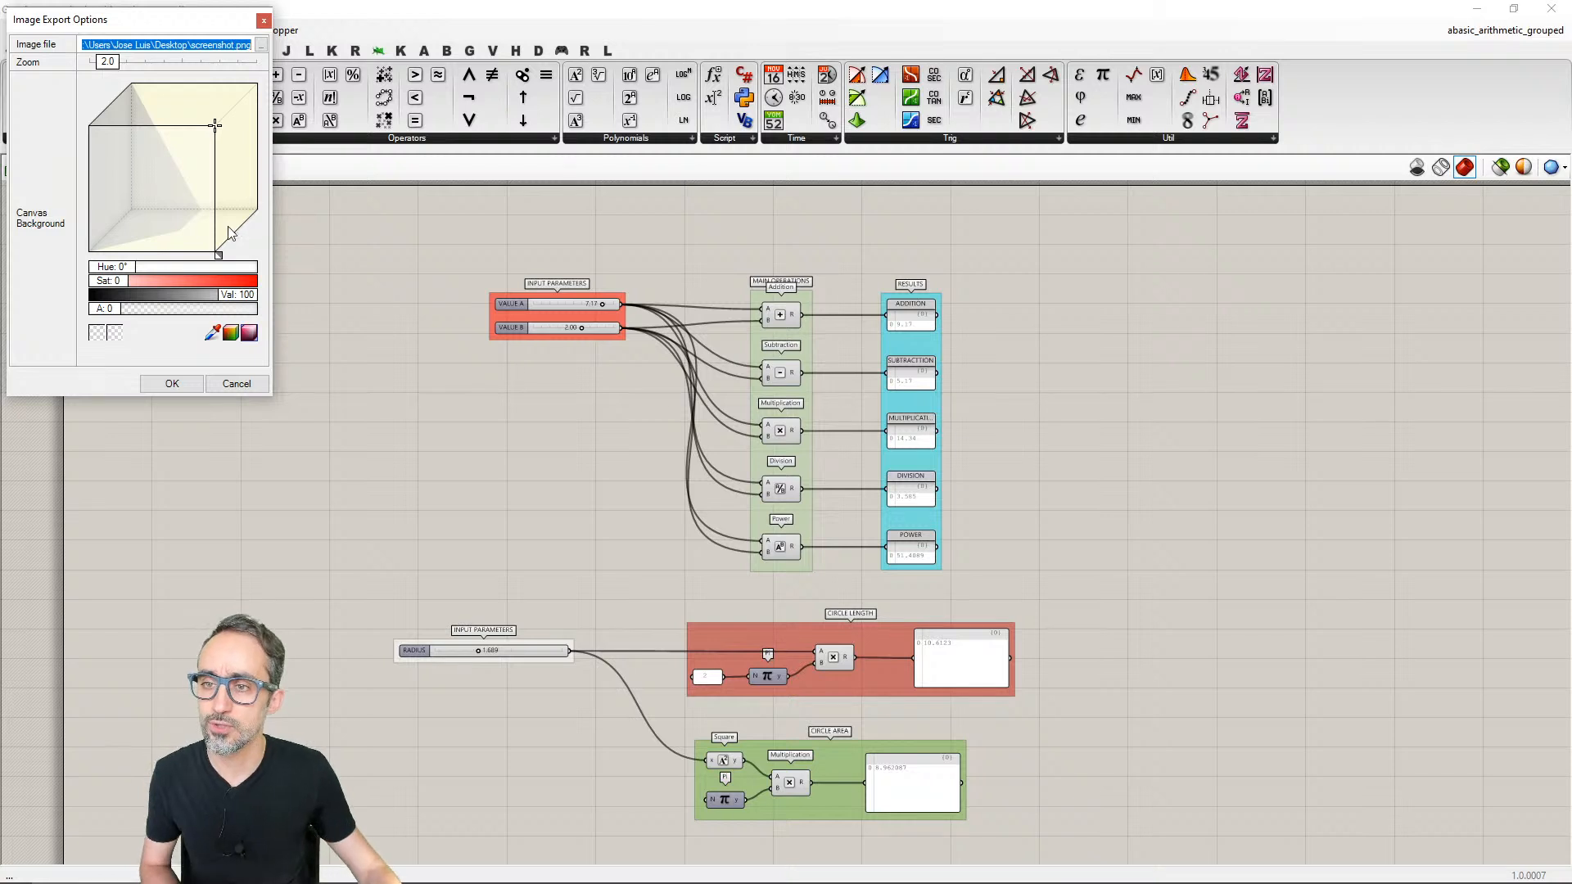
click(192, 385)
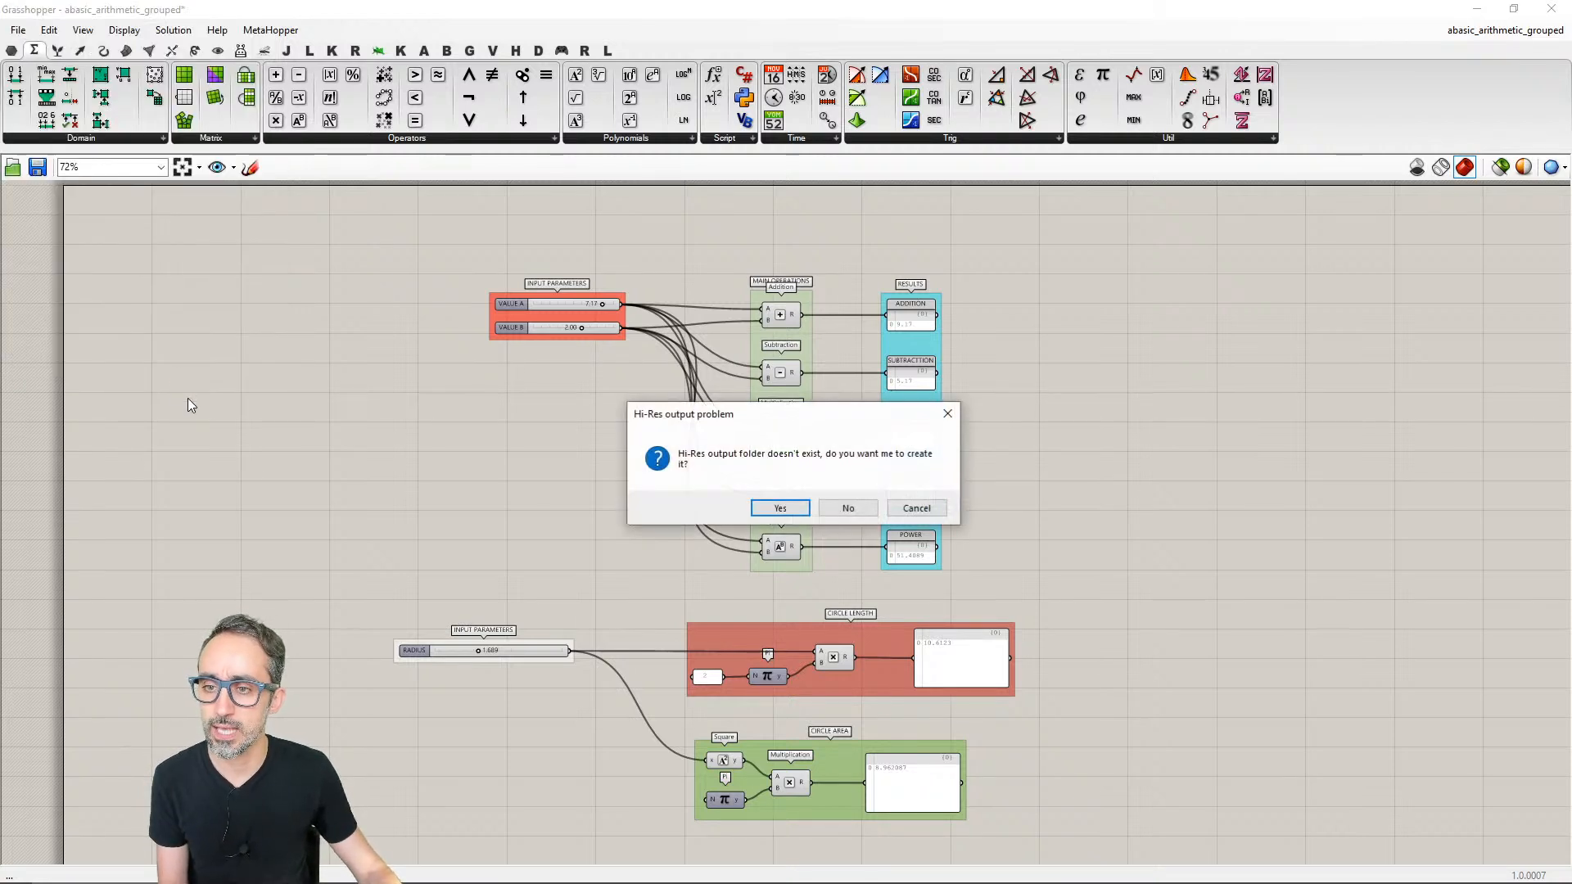
click(845, 509)
- Export a high-resolution image of the definition as screenshot.png, choosing the Desktop as the export location
click(16, 30)
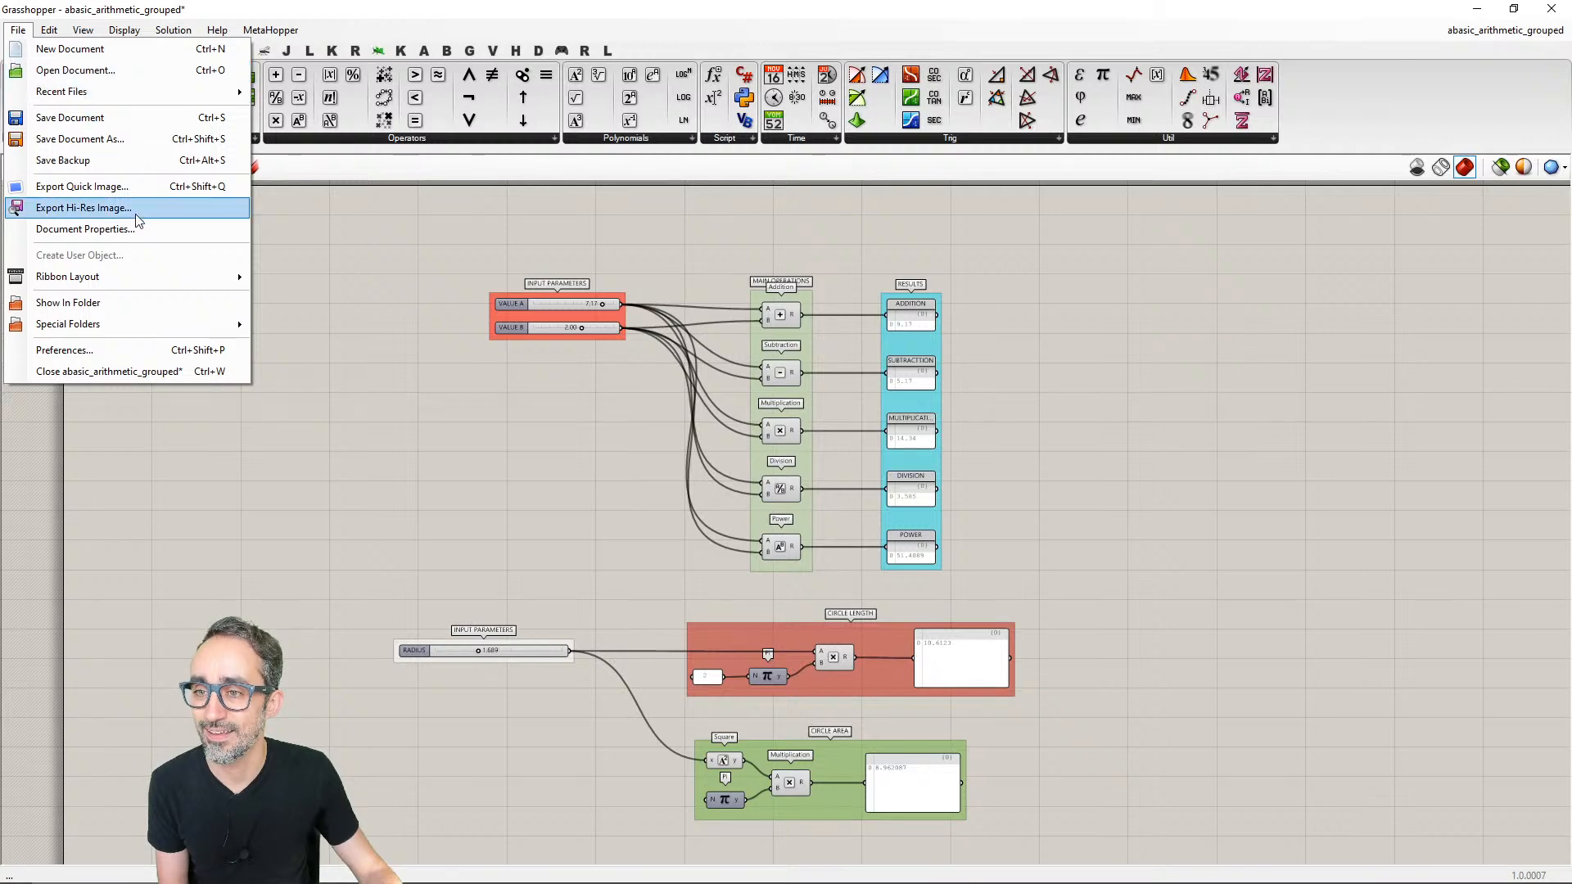
click(131, 209)
click(262, 53)
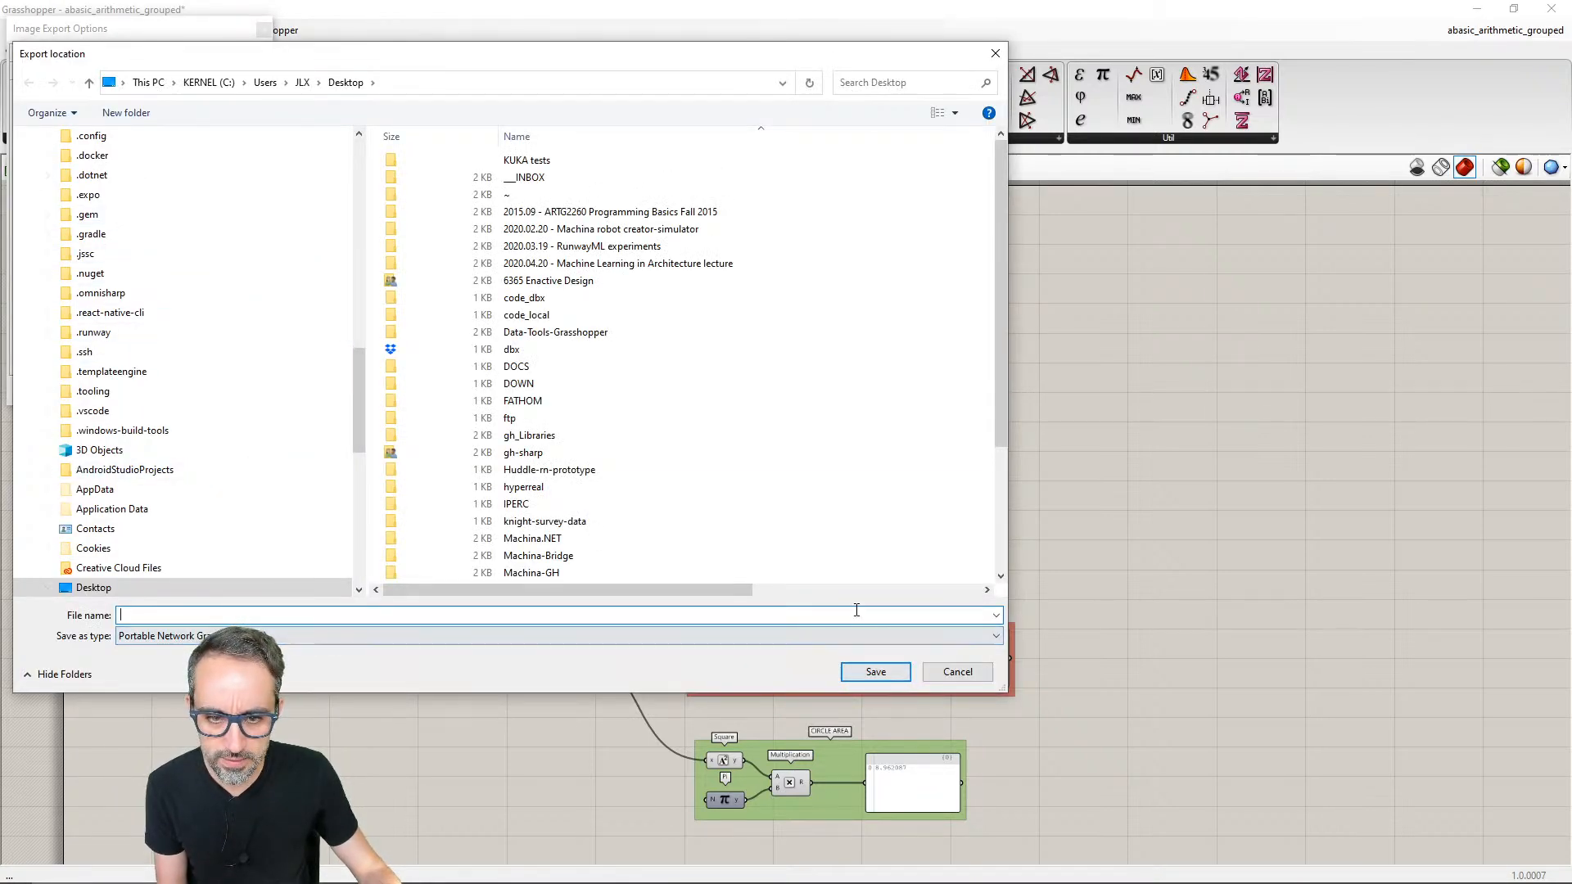
text(screenshots)
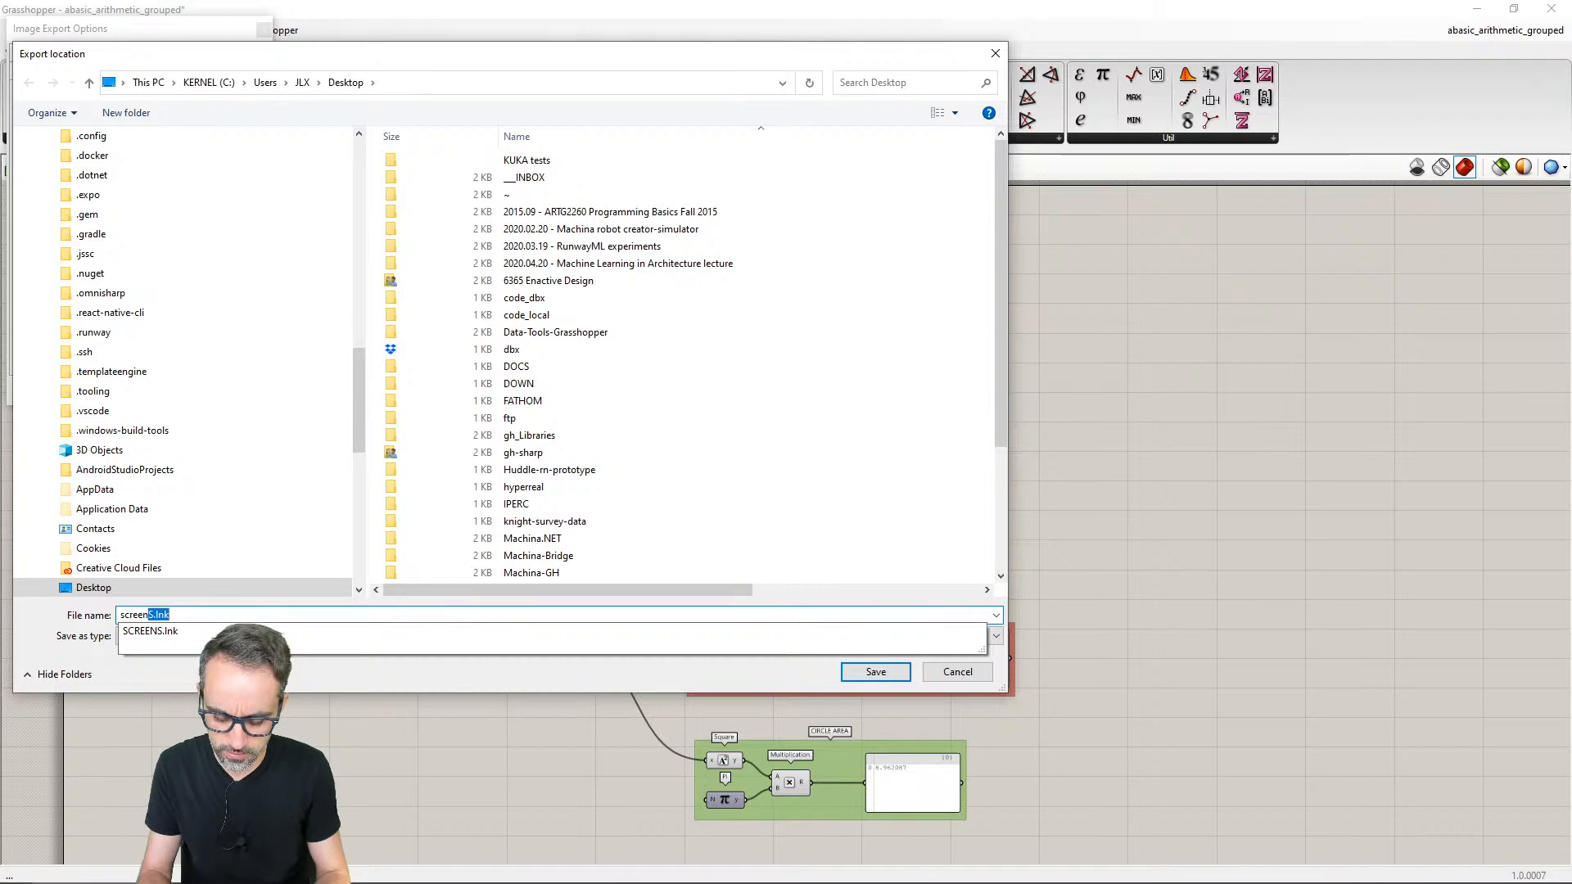
key(Return)
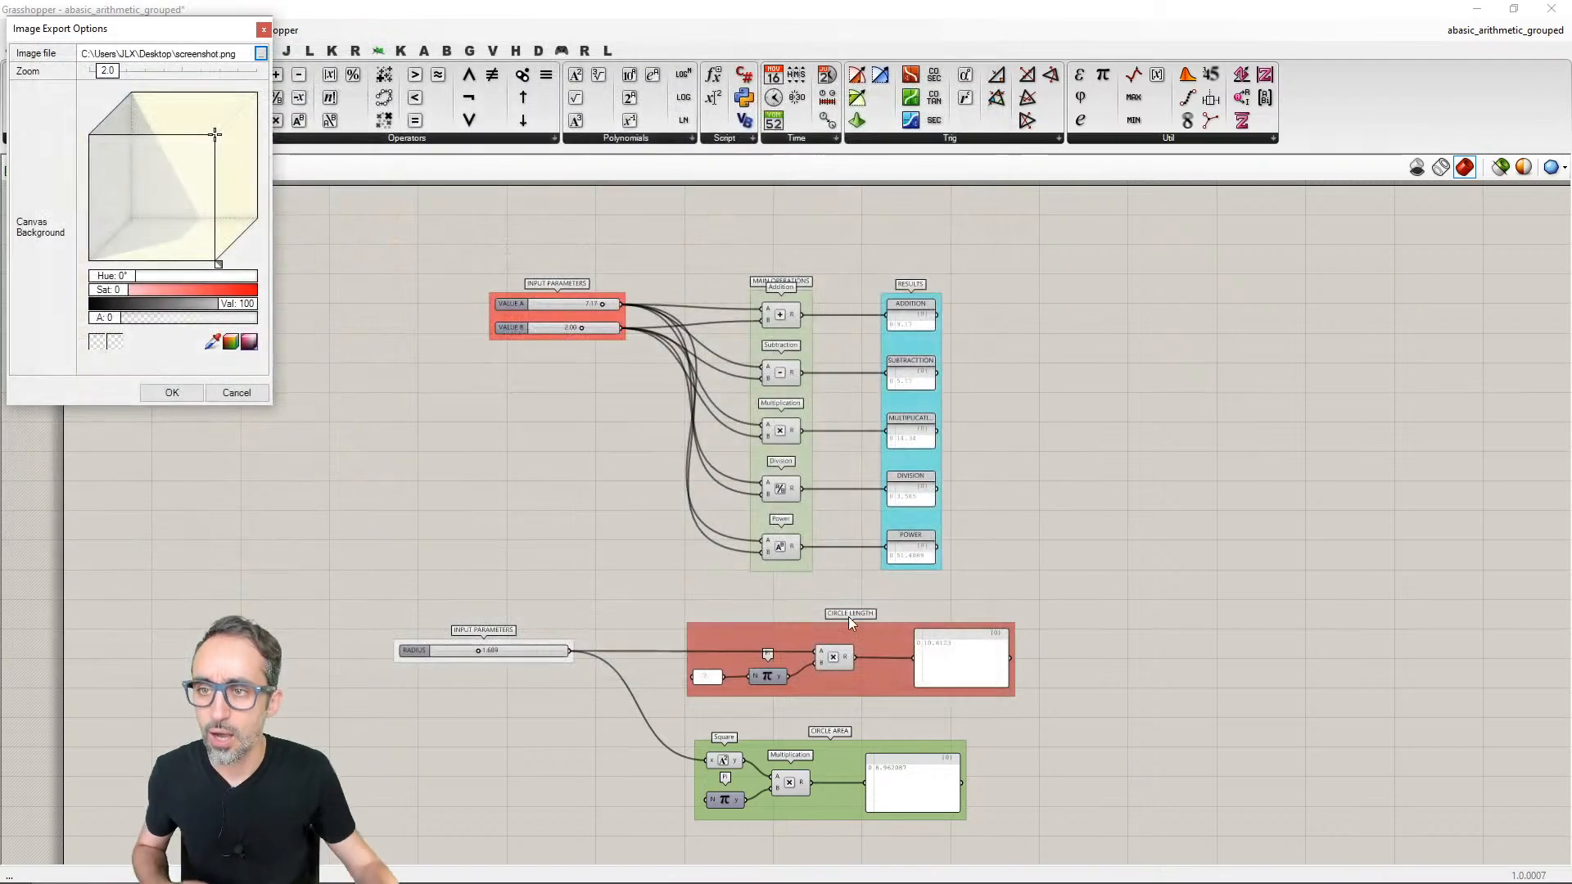
click(172, 392)
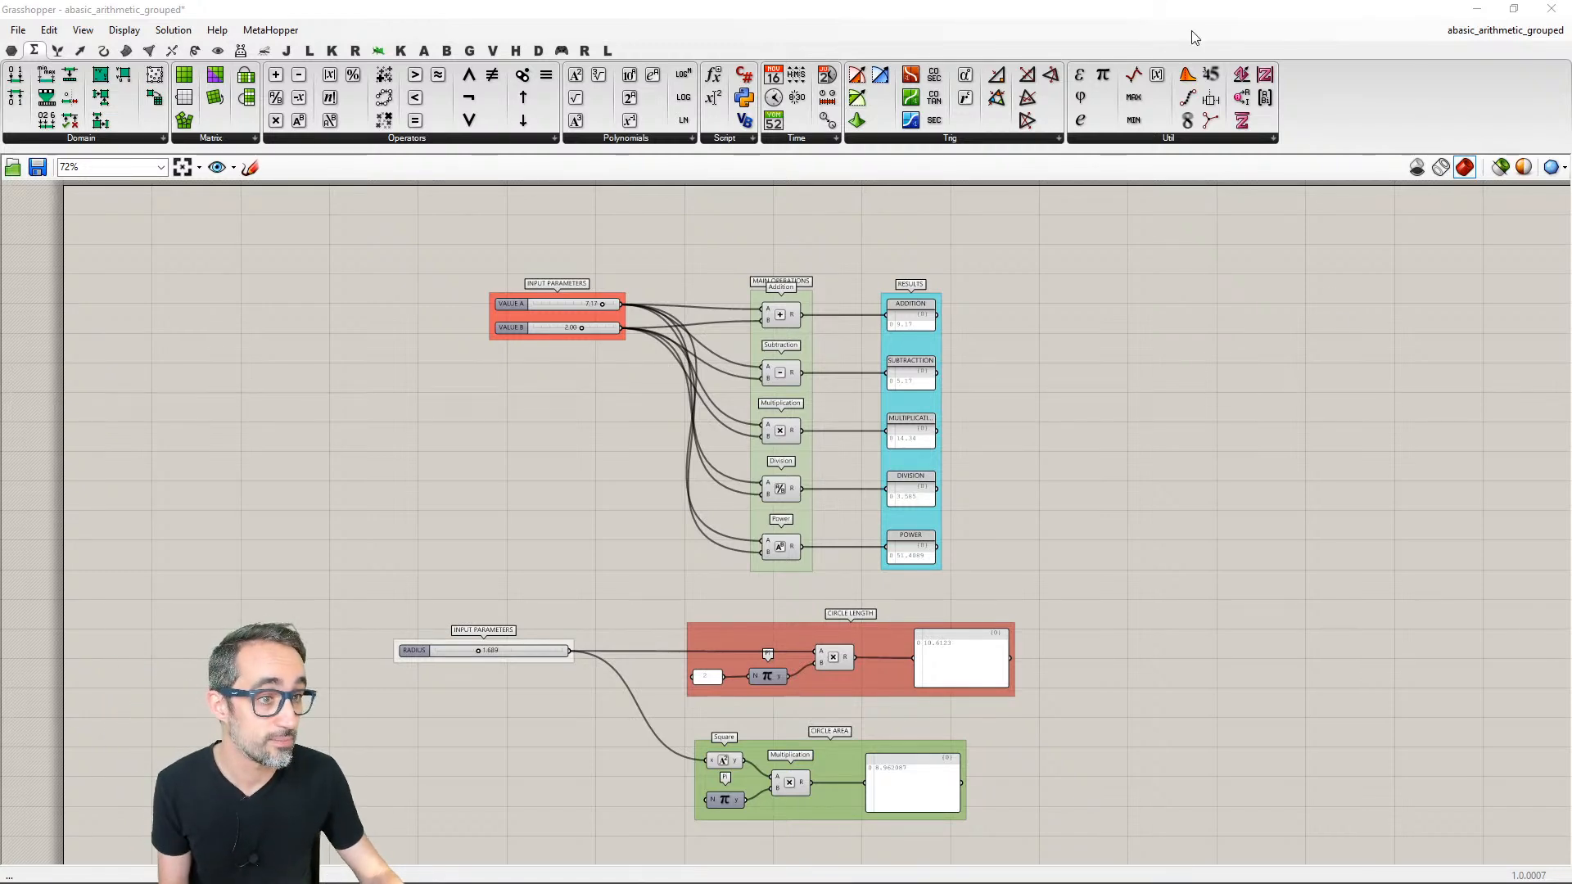
- Examine the exported screenshot.png full screen, checking its sharpness and which components it includes
drag(1571, 73, 740, 50)
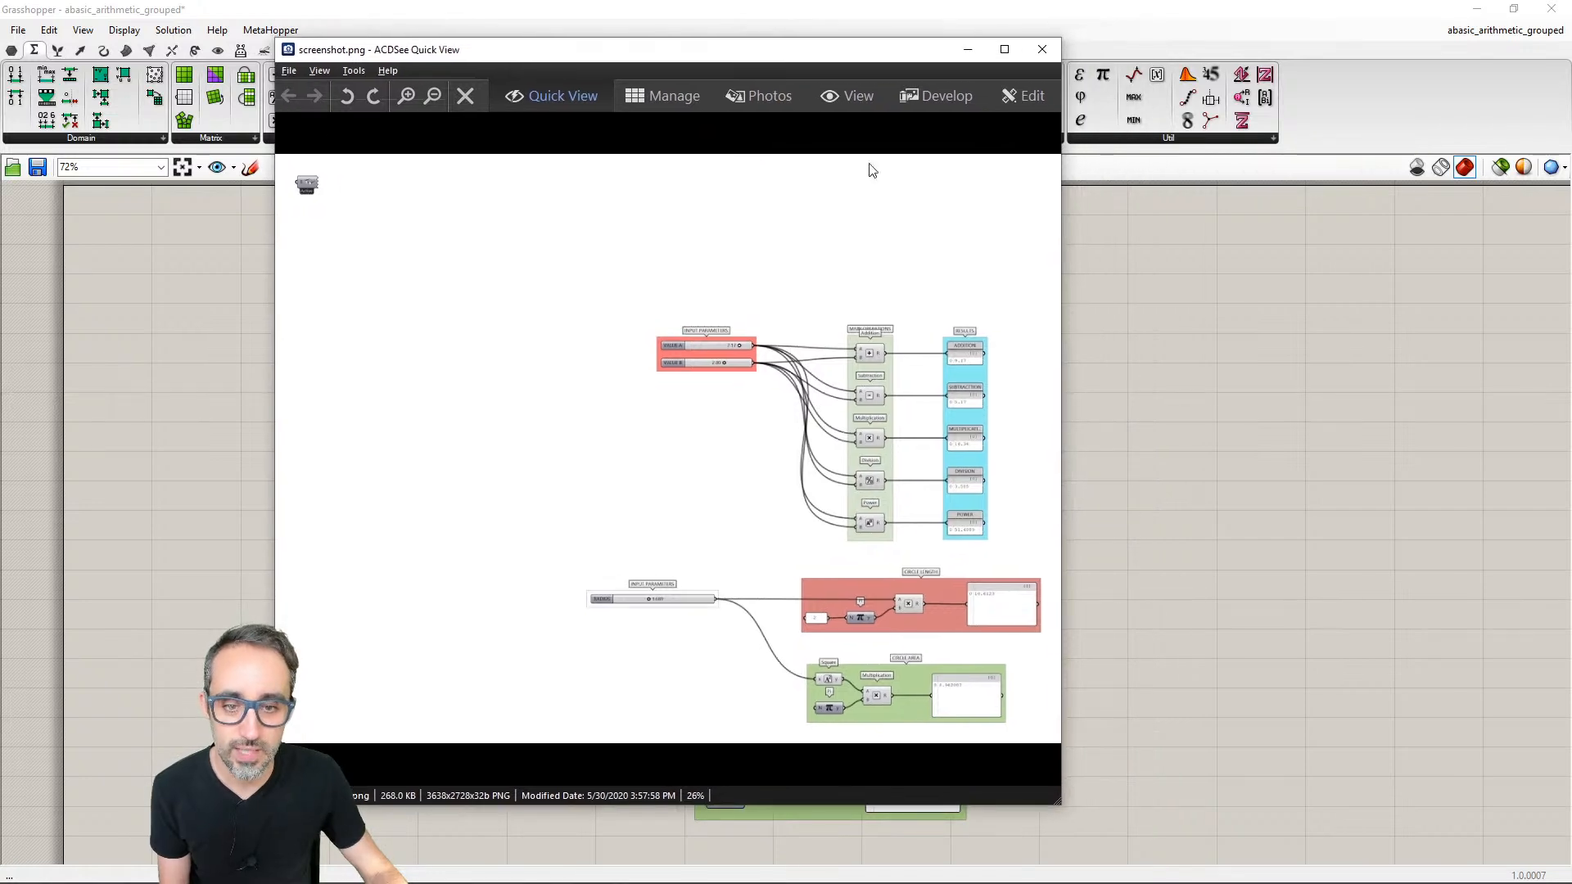
click(1004, 49)
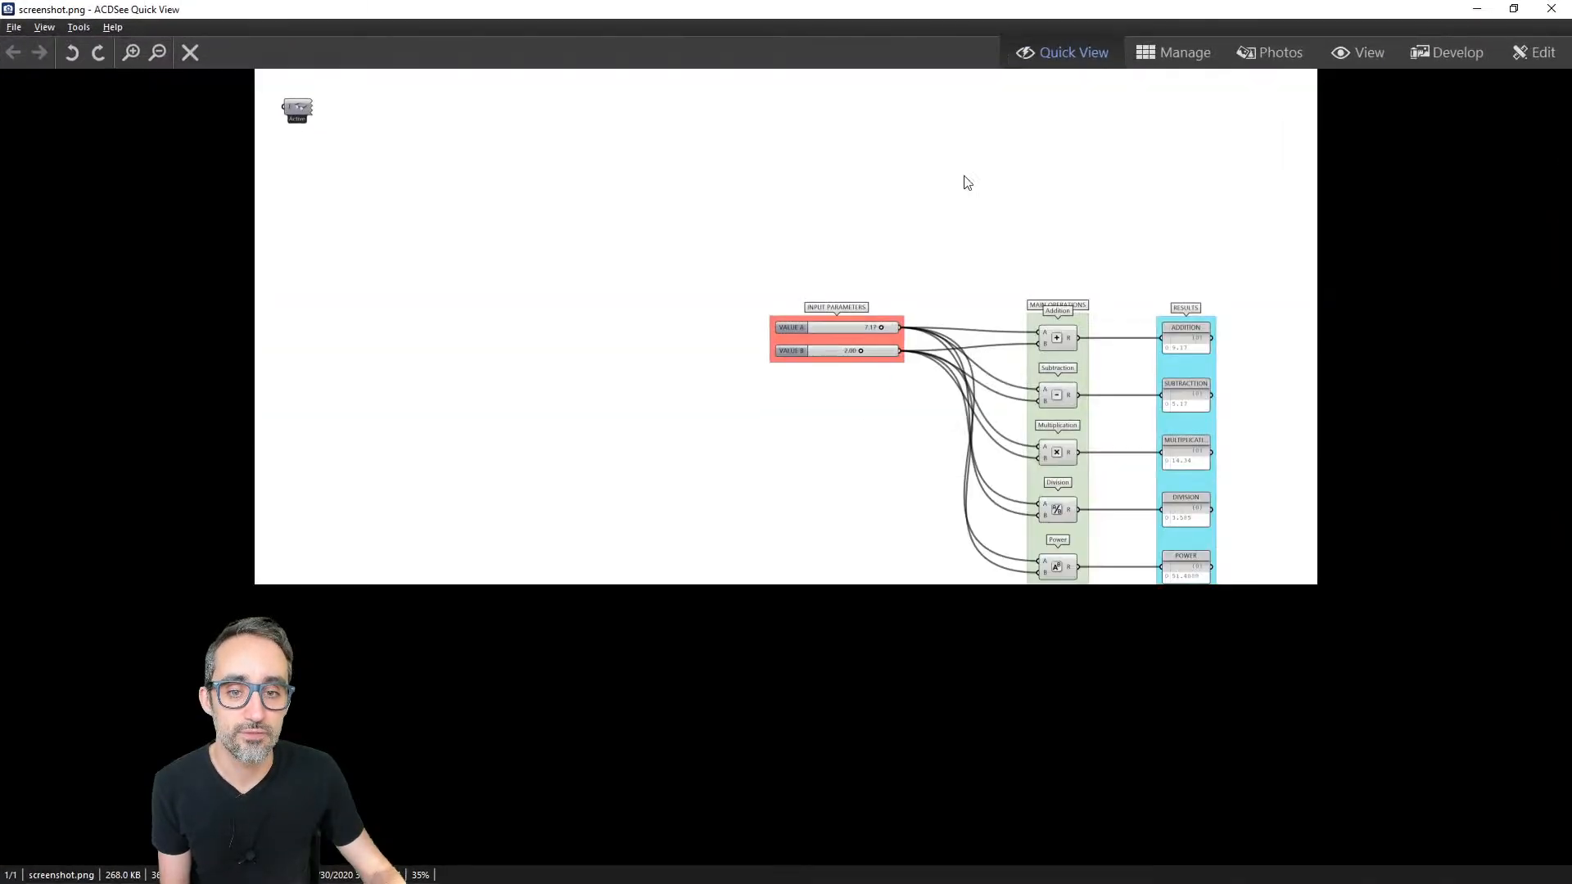
scroll(1005, 559, up, 5)
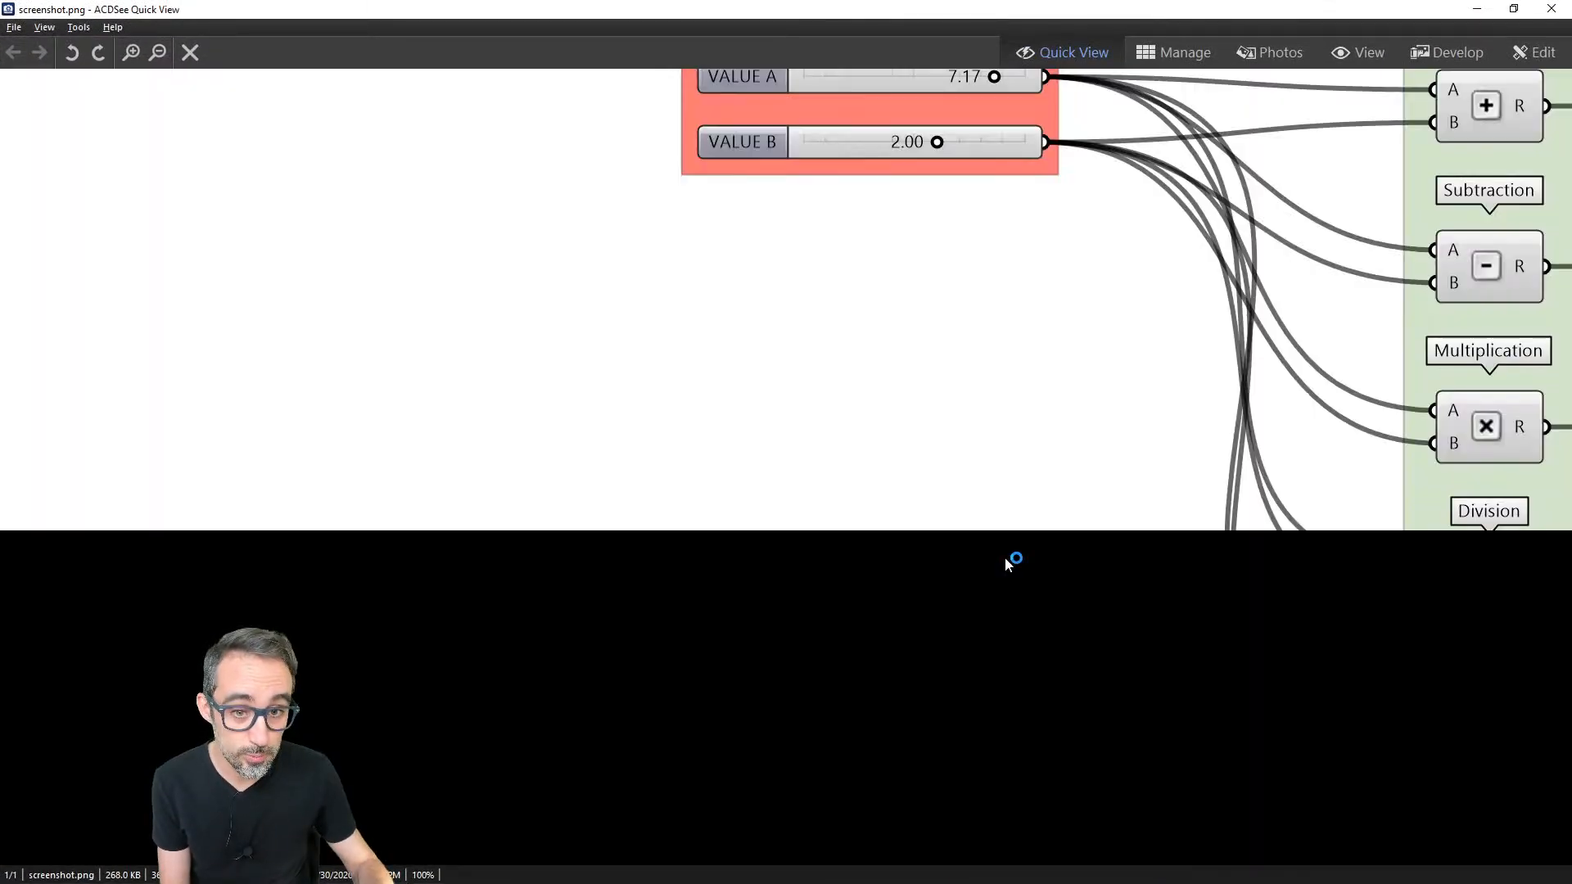
scroll(1073, 441, down, 5)
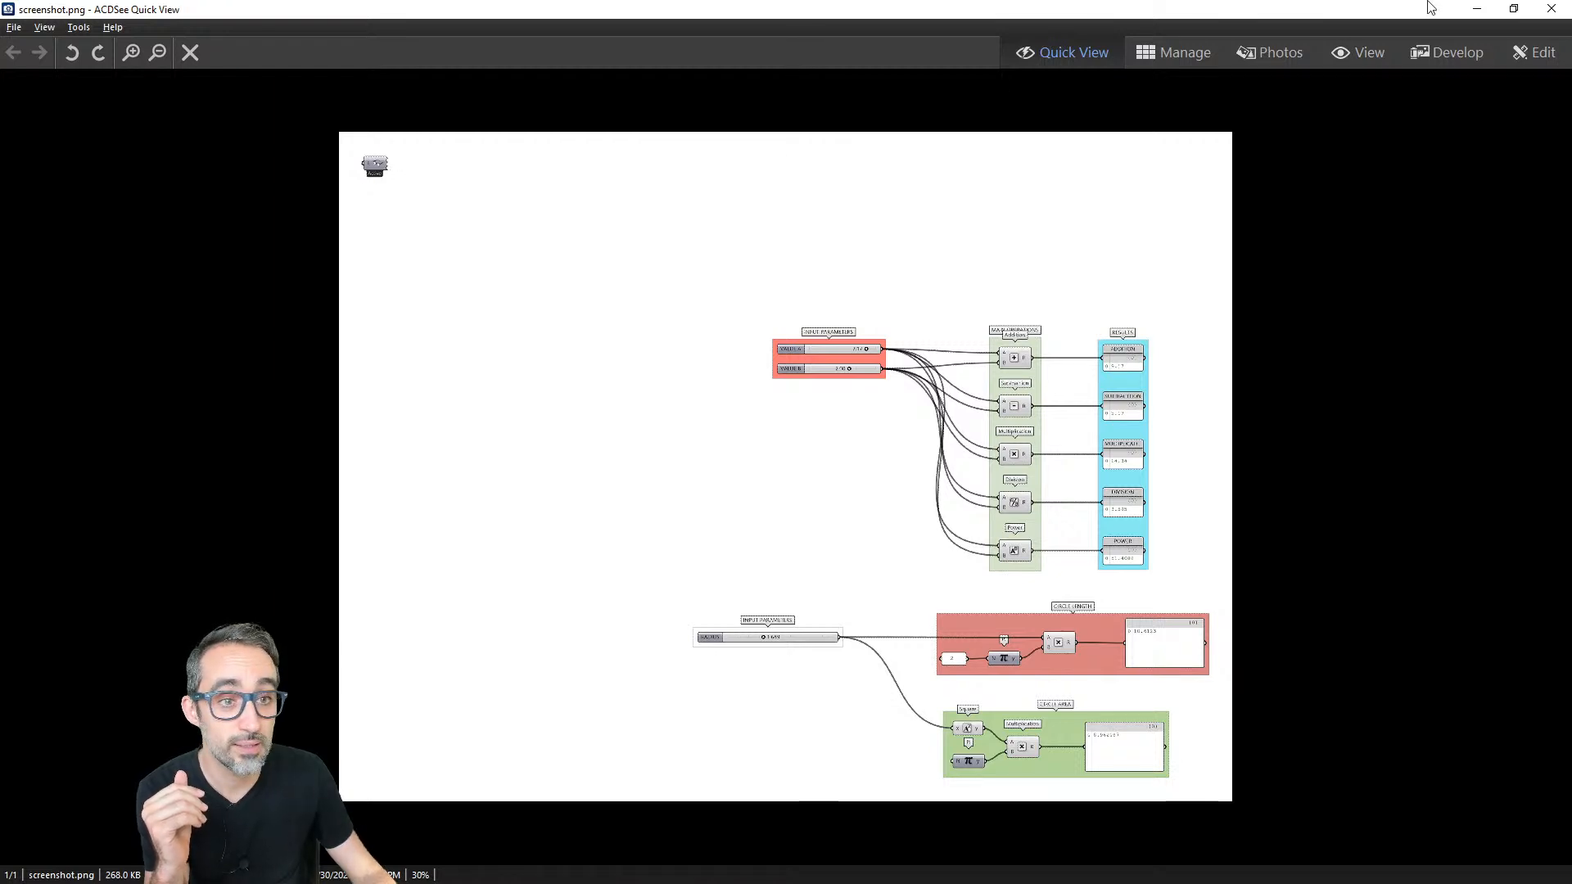
click(1552, 9)
- Delete the stray component lying away from the groups and export the high-resolution image again to screenshot.png on the Desktop
scroll(714, 385, down, 4)
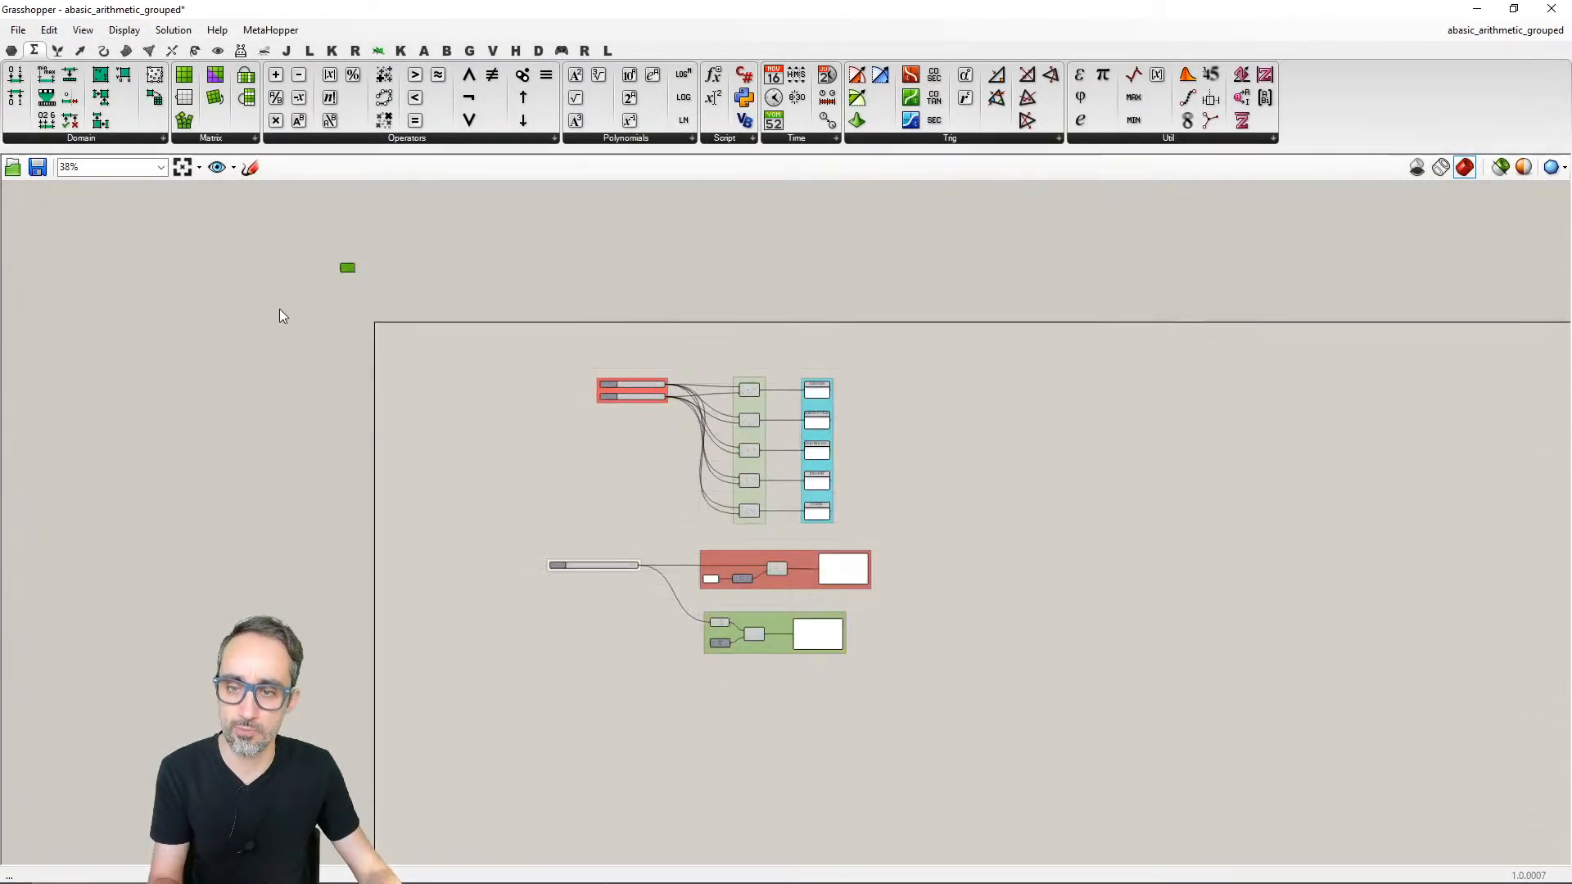
scroll(688, 413, up, 4)
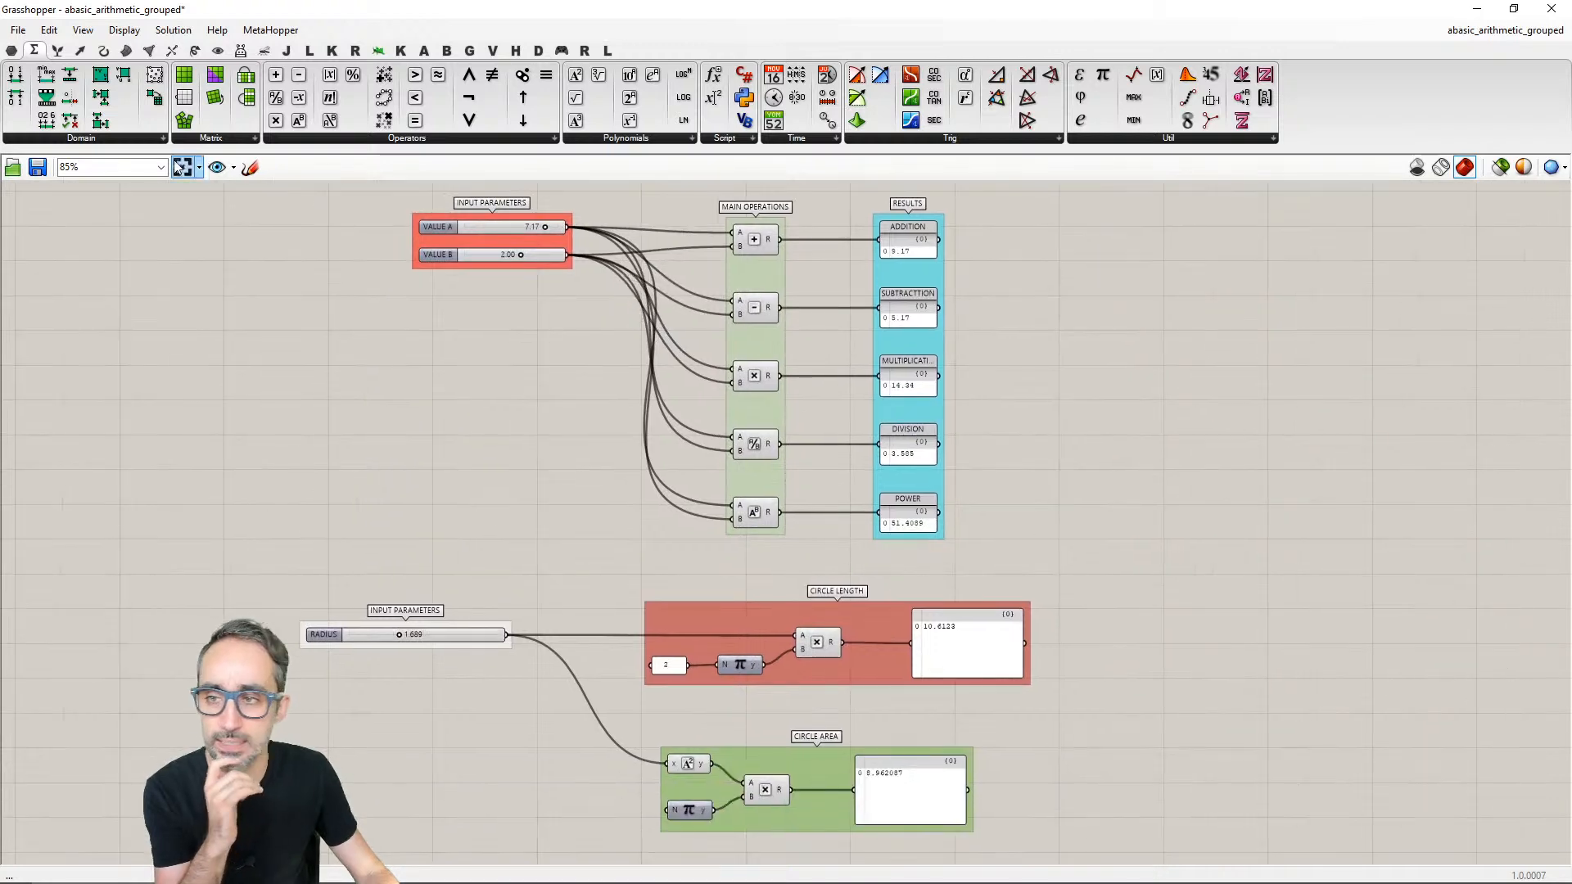
click(17, 30)
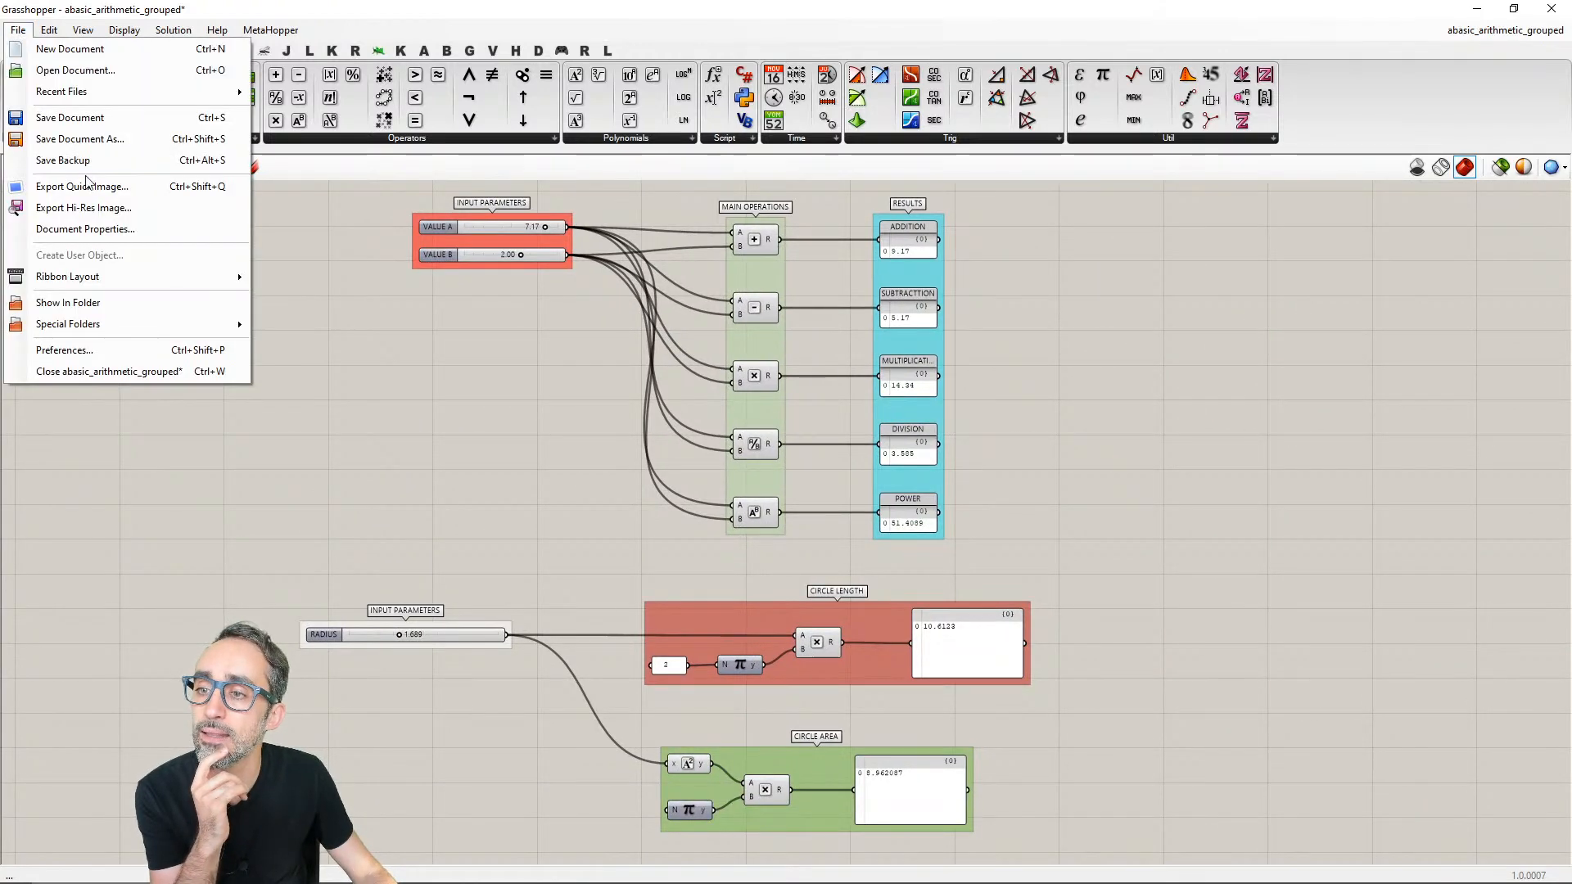
click(133, 208)
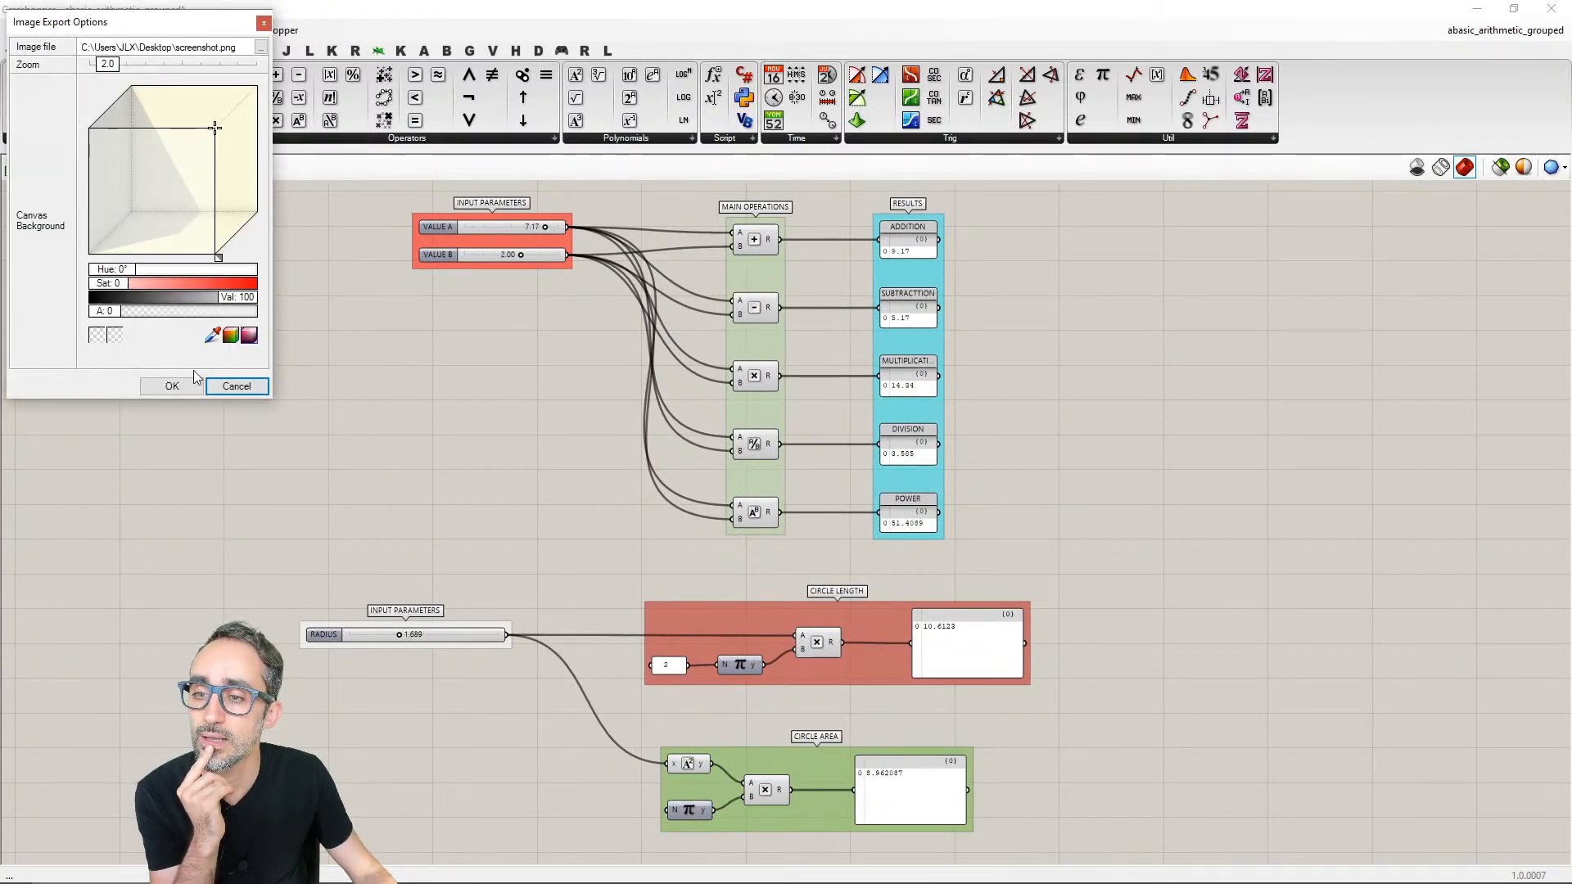
click(172, 386)
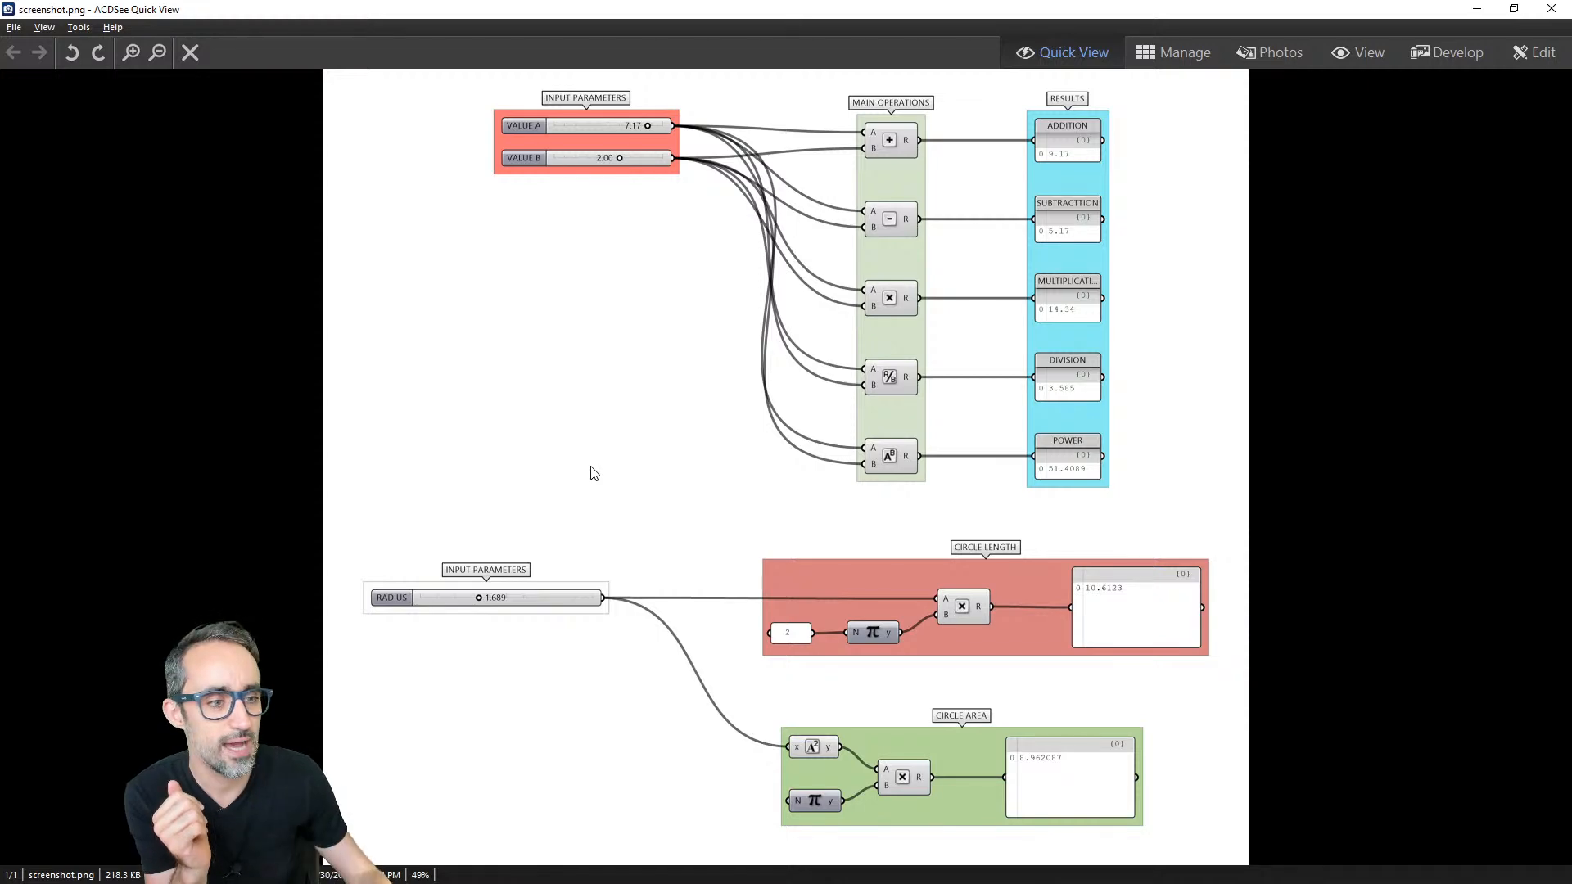
click(1551, 7)
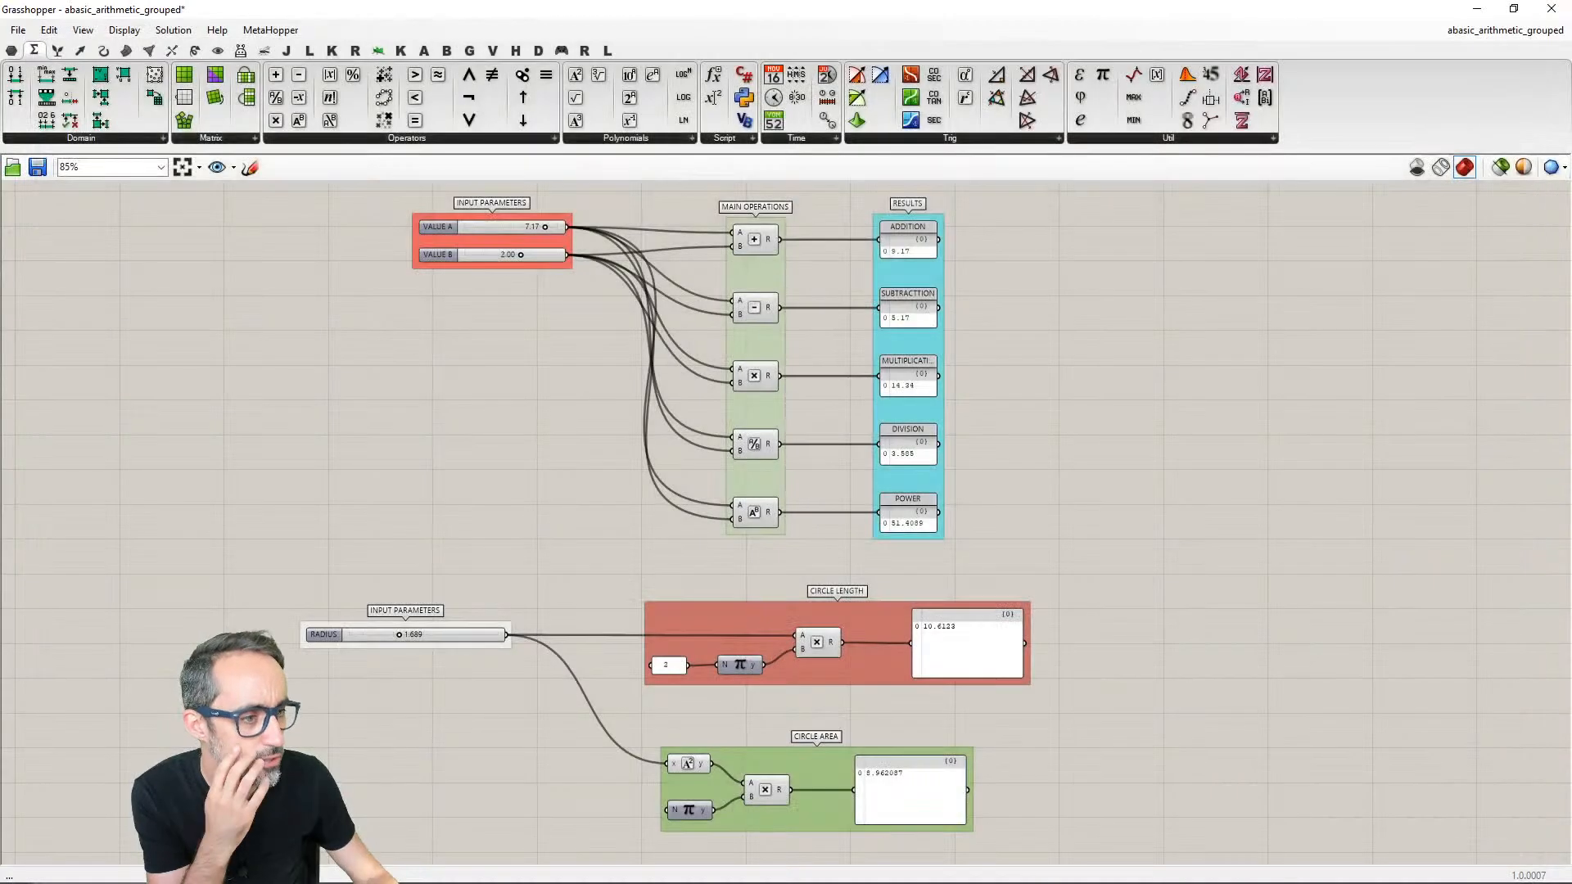